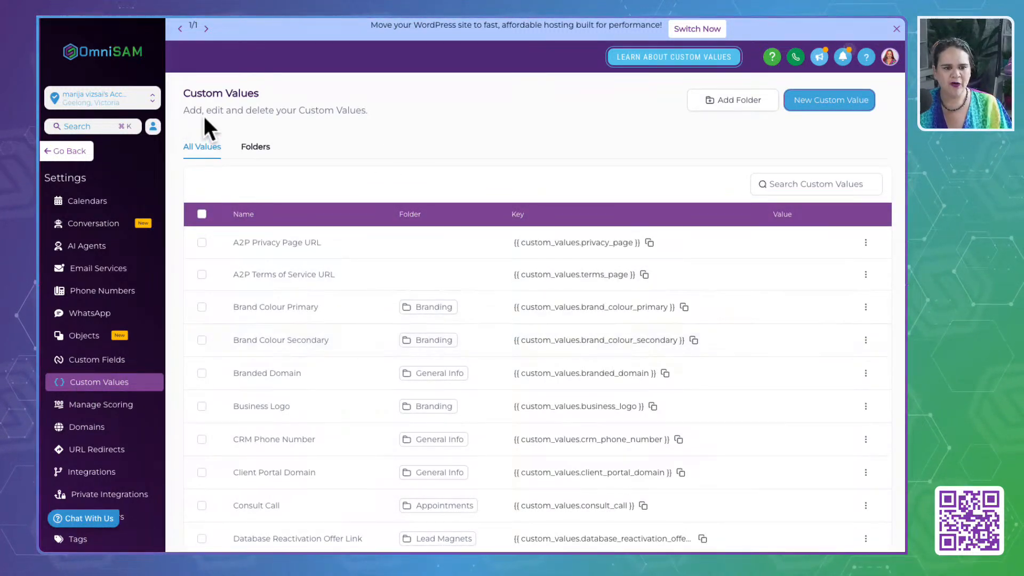
- Show 100 custom values per page and look through the full list with its folders and keys
scroll(319, 359, down, 1)
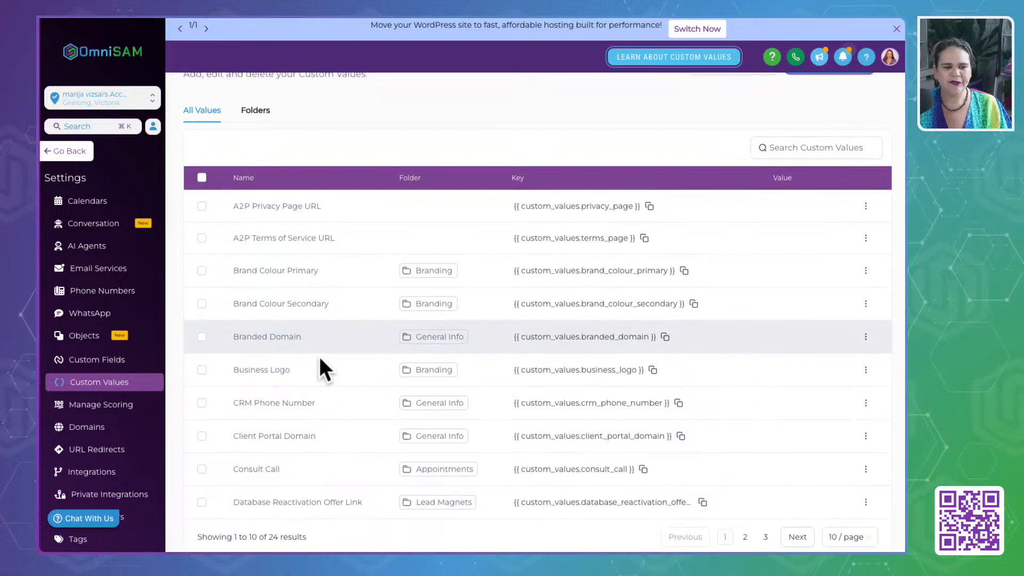
click(854, 537)
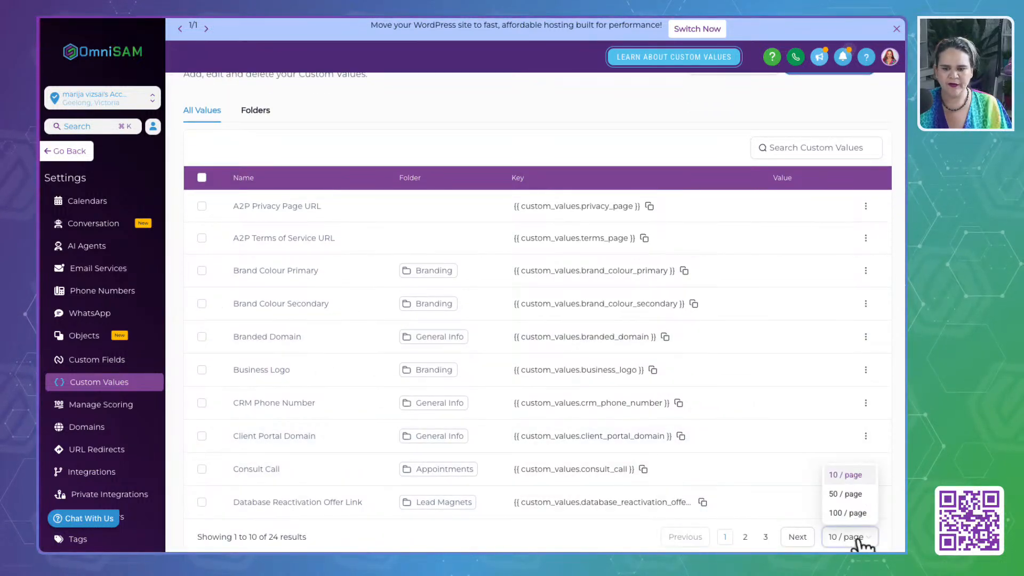
click(849, 513)
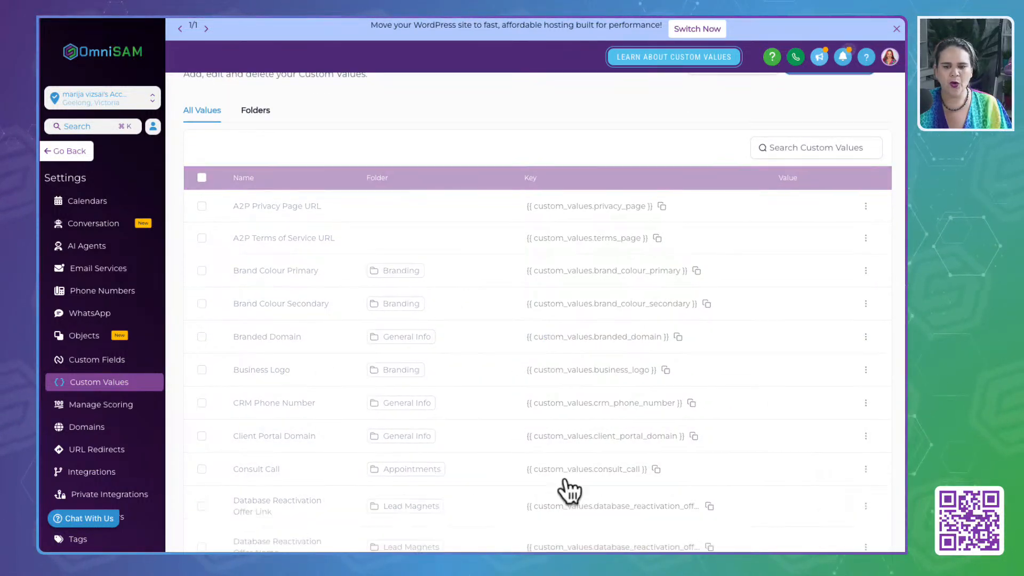
scroll(521, 480, down, 5)
scroll(521, 477, down, 5)
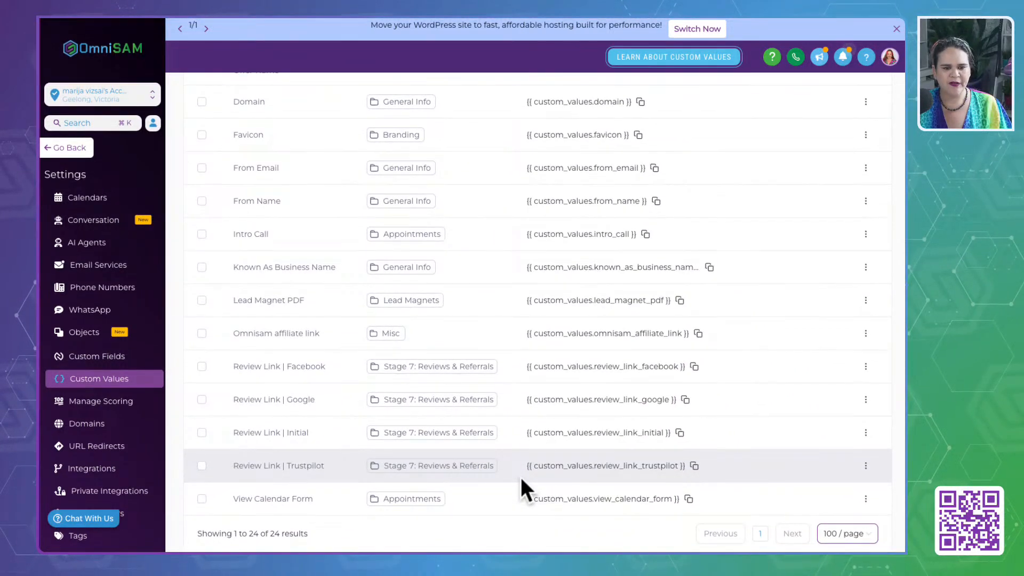
scroll(425, 324, up, 4)
scroll(425, 324, up, 6)
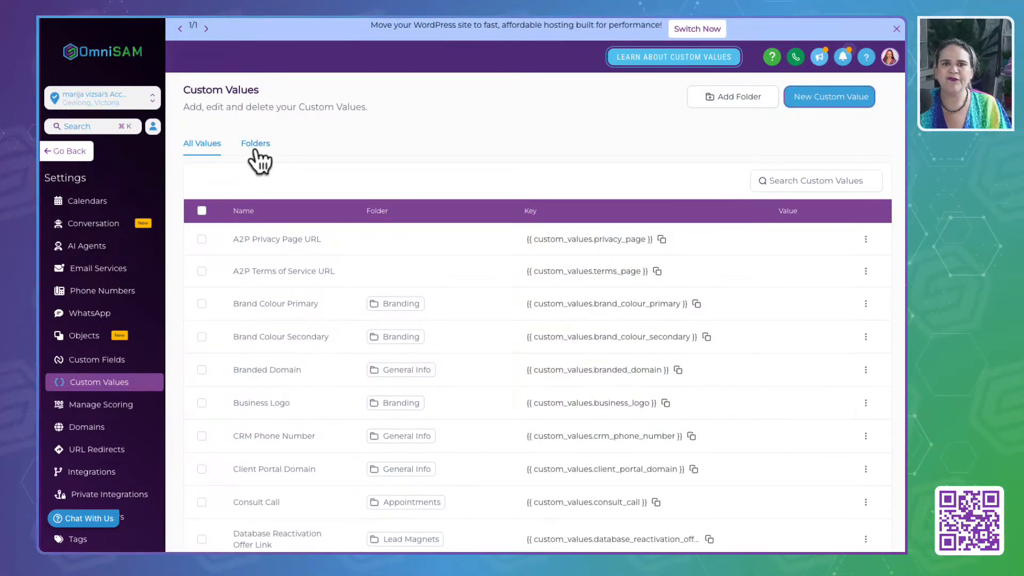
- Delete the empty AI and Optional folders from the custom value folders
click(256, 151)
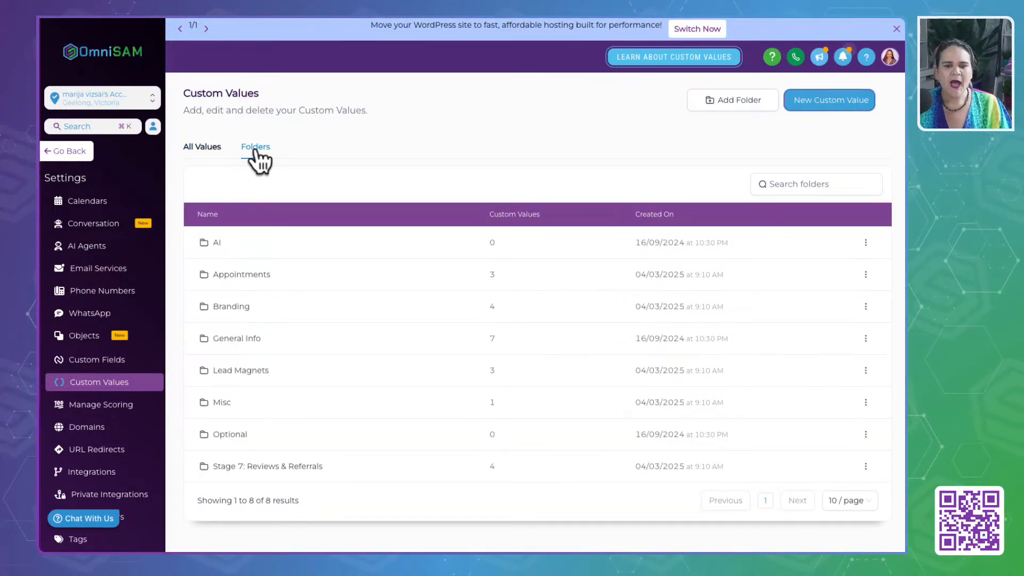
click(865, 243)
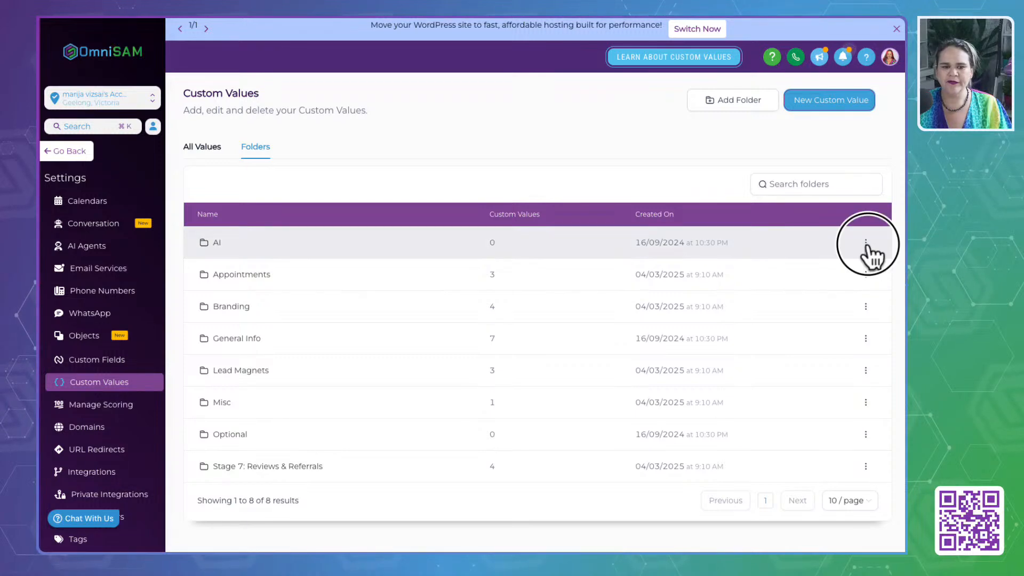
click(850, 222)
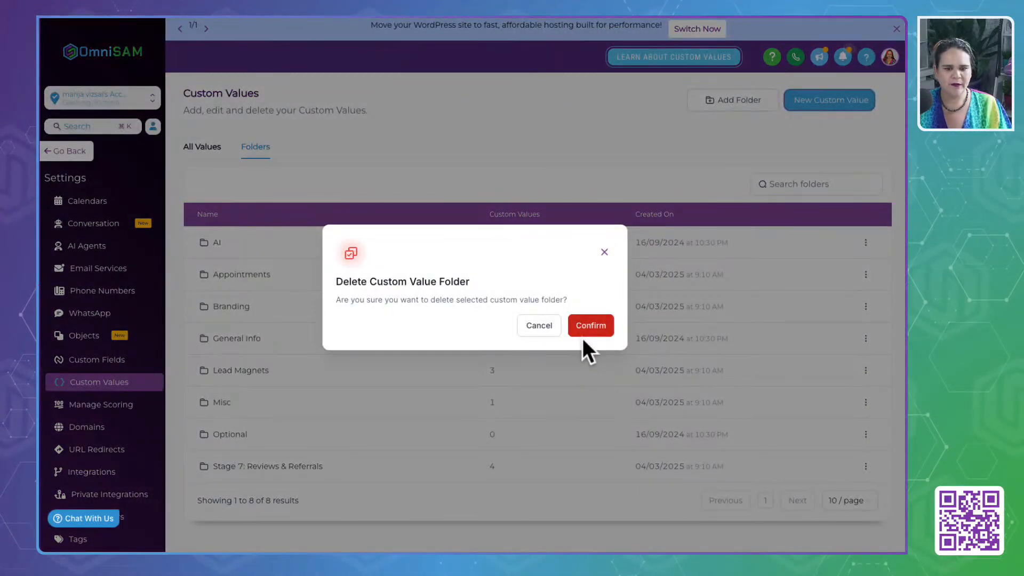
click(586, 330)
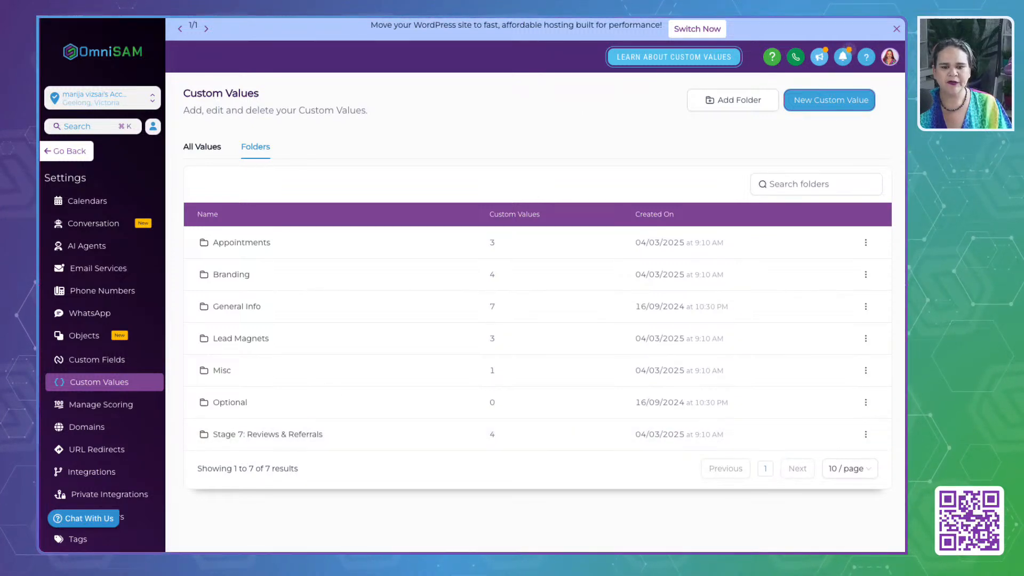
click(866, 403)
click(853, 385)
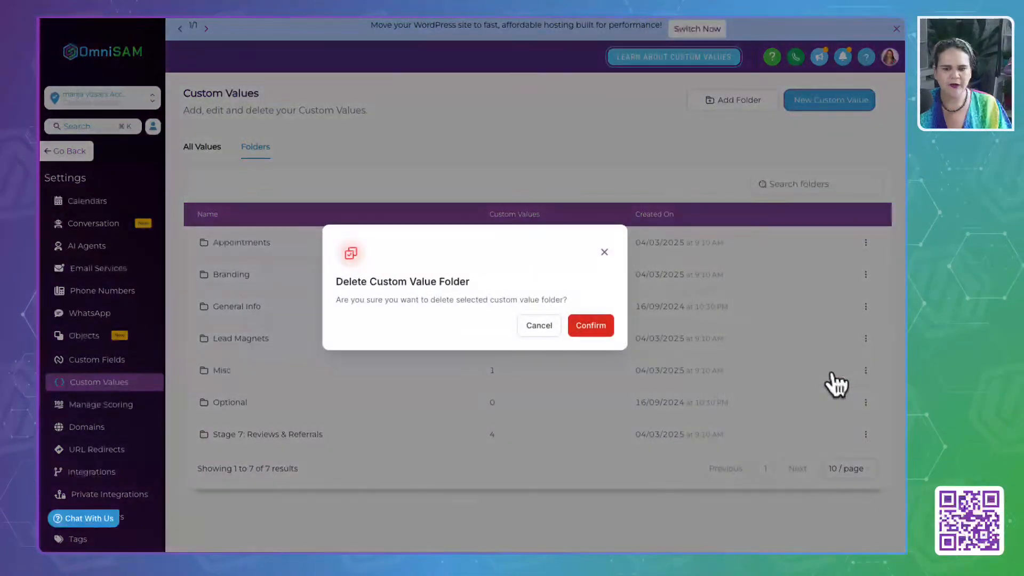
click(590, 326)
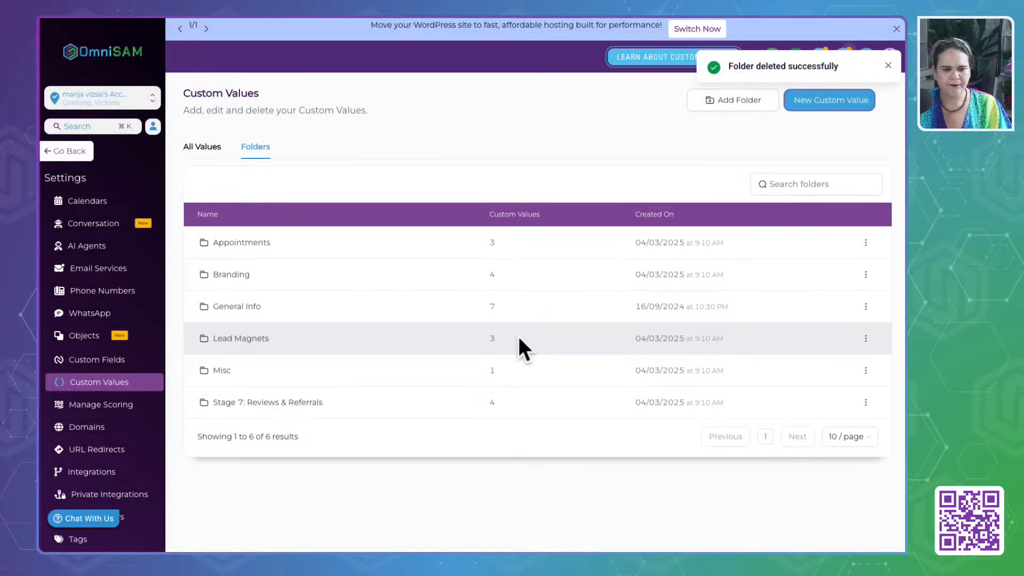
- Rename the Lead Magnets folder as "Stage 1: Lead Magnets"
click(865, 339)
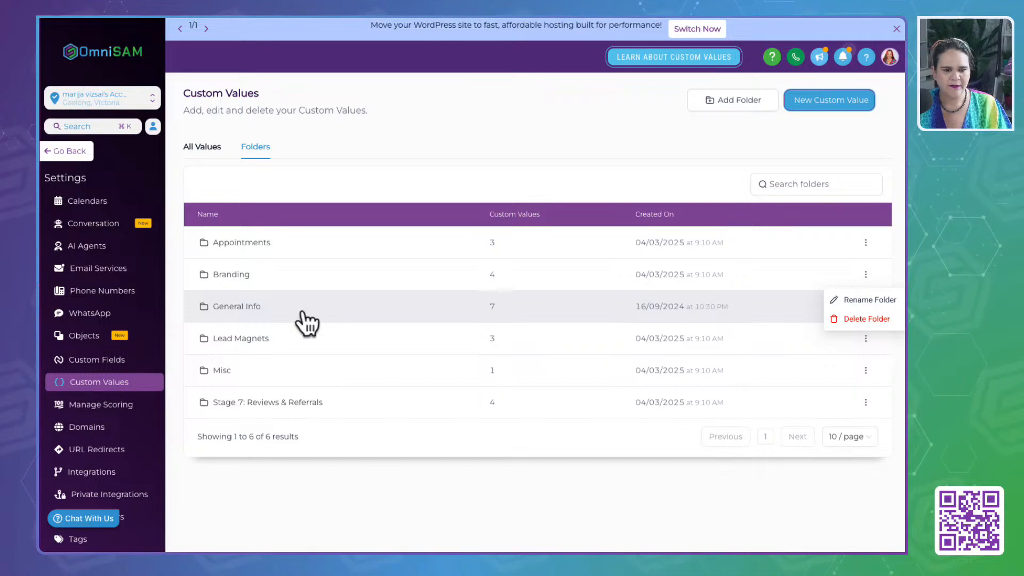
click(853, 301)
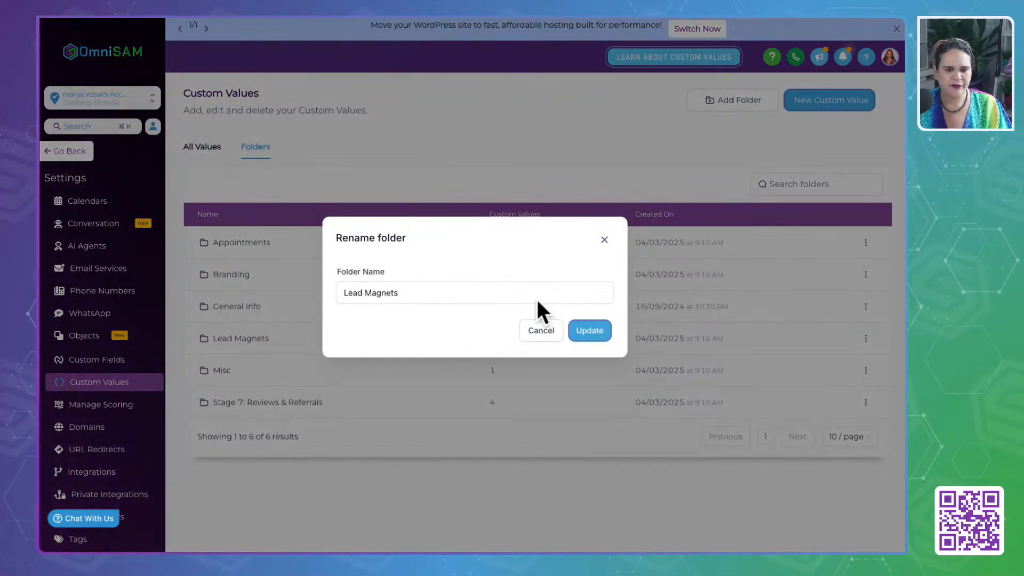
click(347, 292)
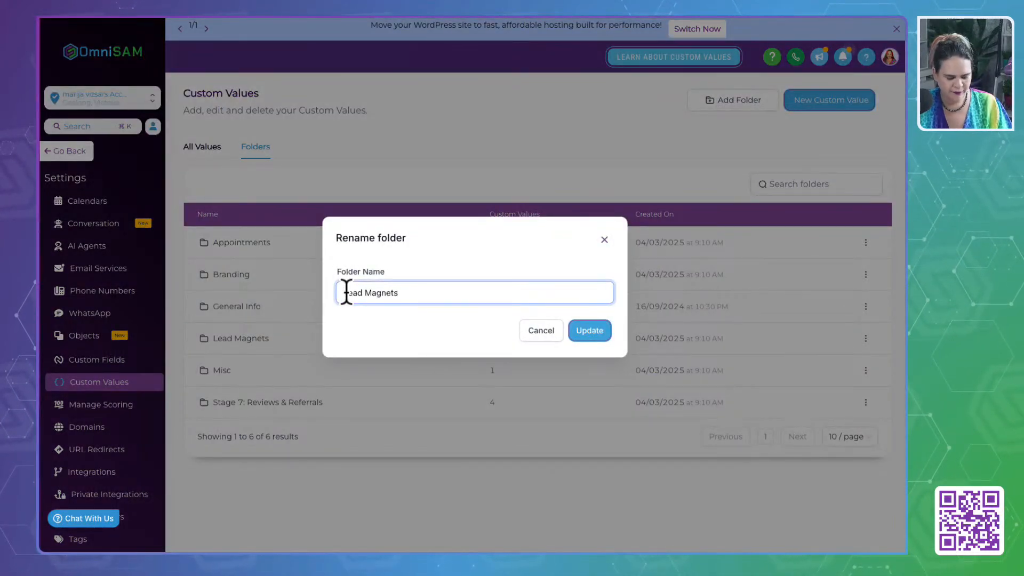
text(Stage 1:)
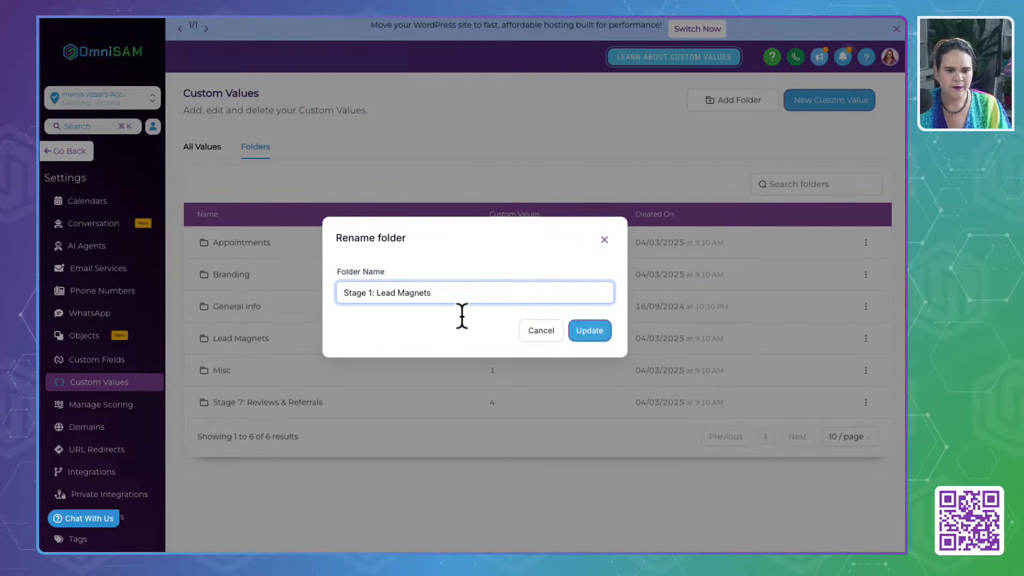
click(596, 333)
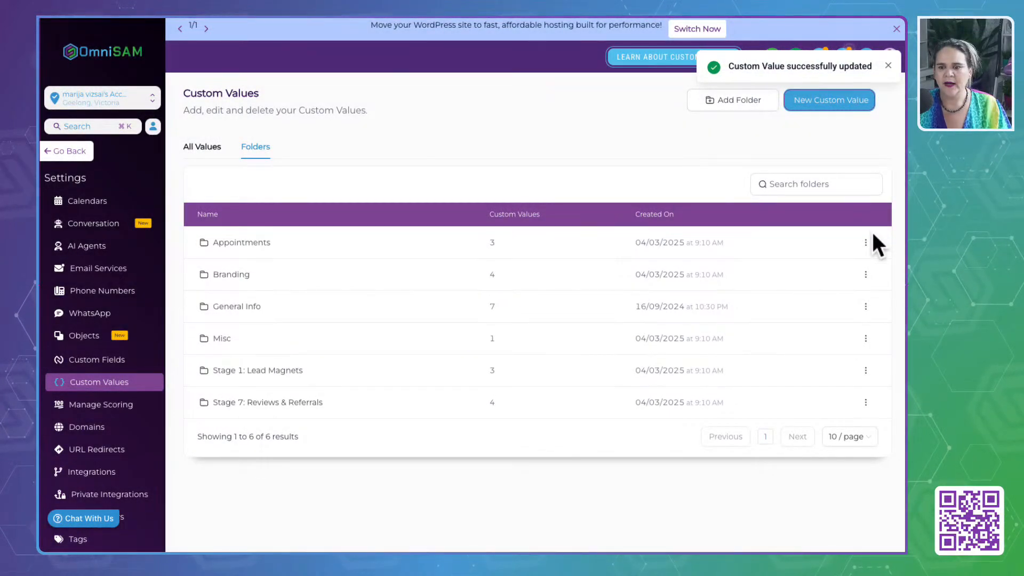
- Rename the Appointments folder as "Stage 2: Appointments"
click(867, 243)
click(870, 205)
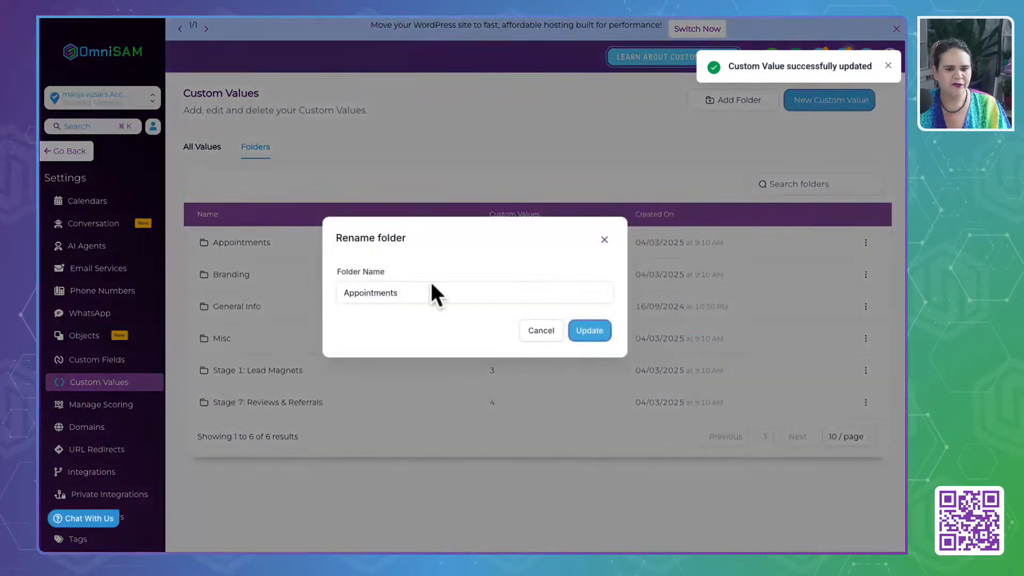
click(343, 293)
text(Sta)
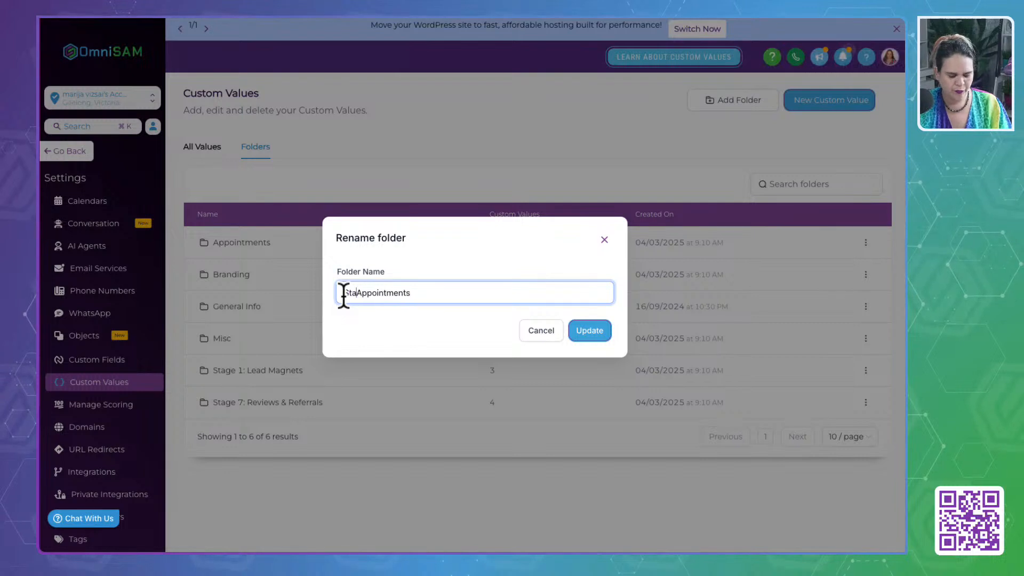
text(ge)
text( 2:)
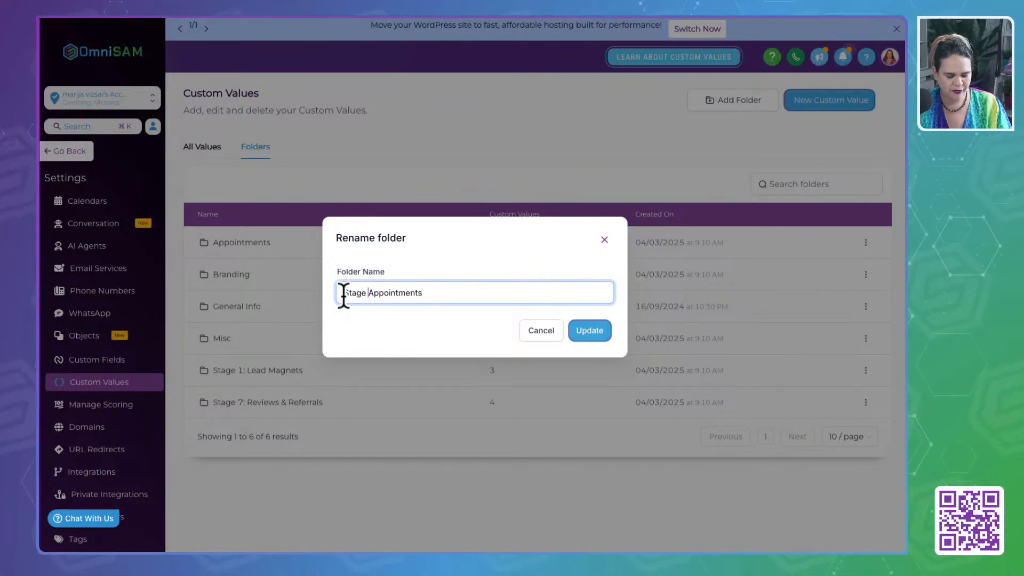
click(587, 331)
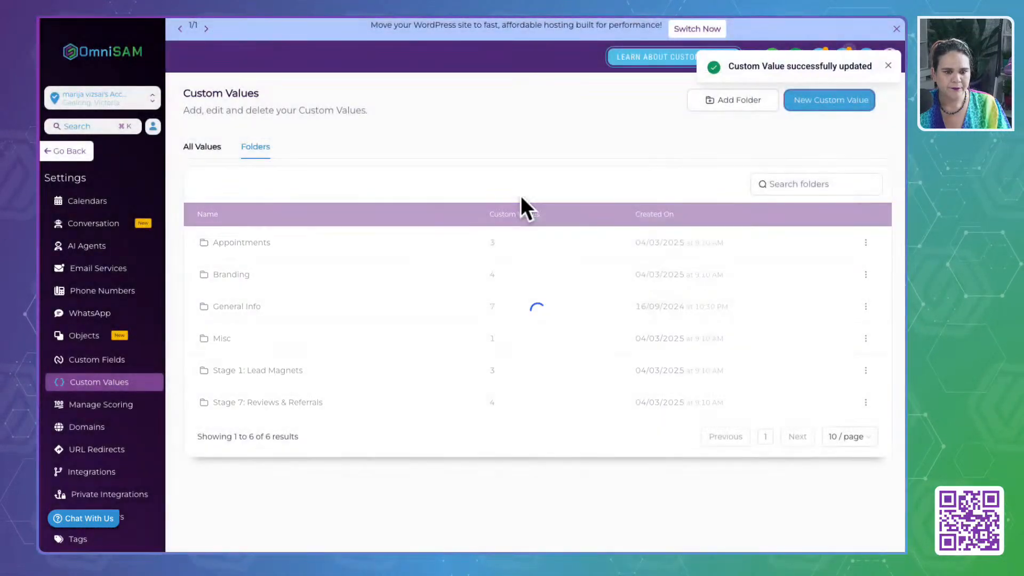
- Rename the Branding folder as "Stage 8: Branding"
click(866, 243)
click(856, 205)
click(346, 294)
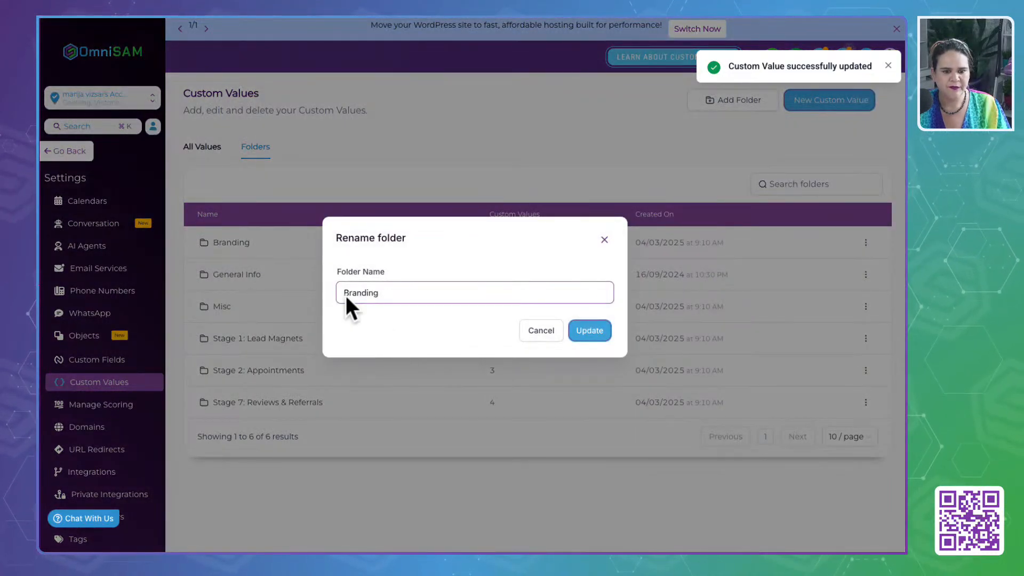
text(Stage 8:)
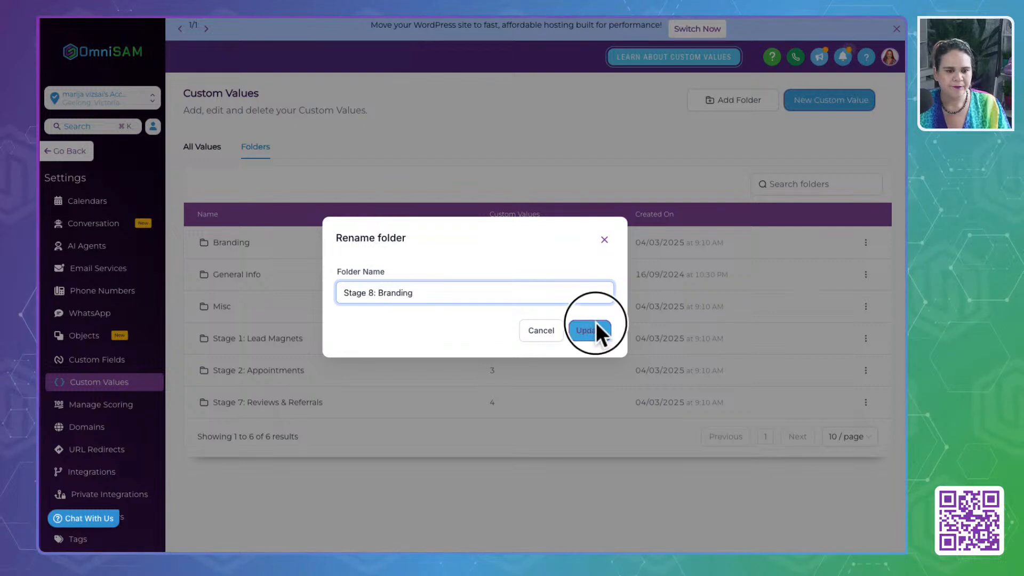
click(596, 324)
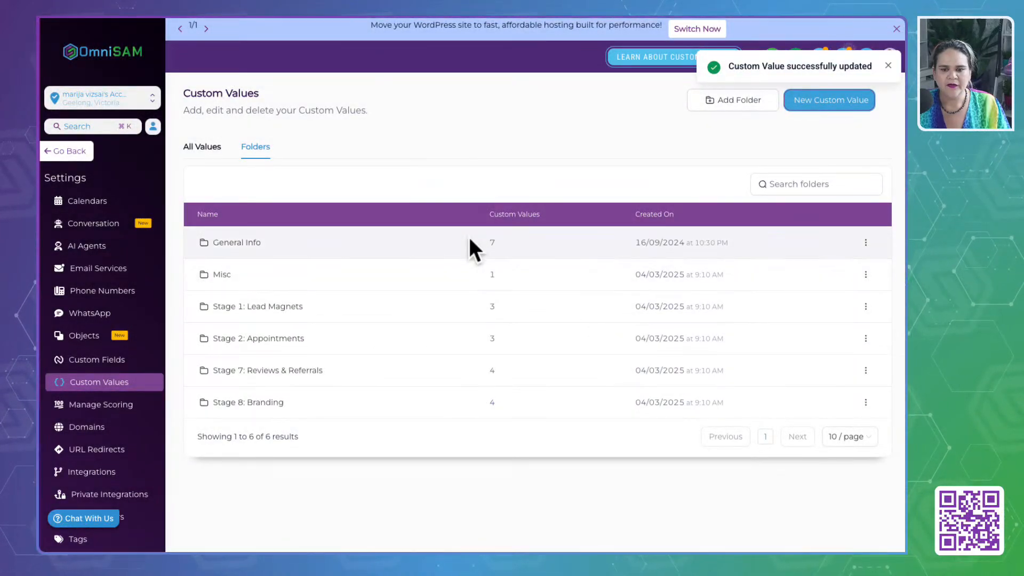
- Rename the General Info folder as "Stage 8: General Info" and return to the folder list
click(866, 243)
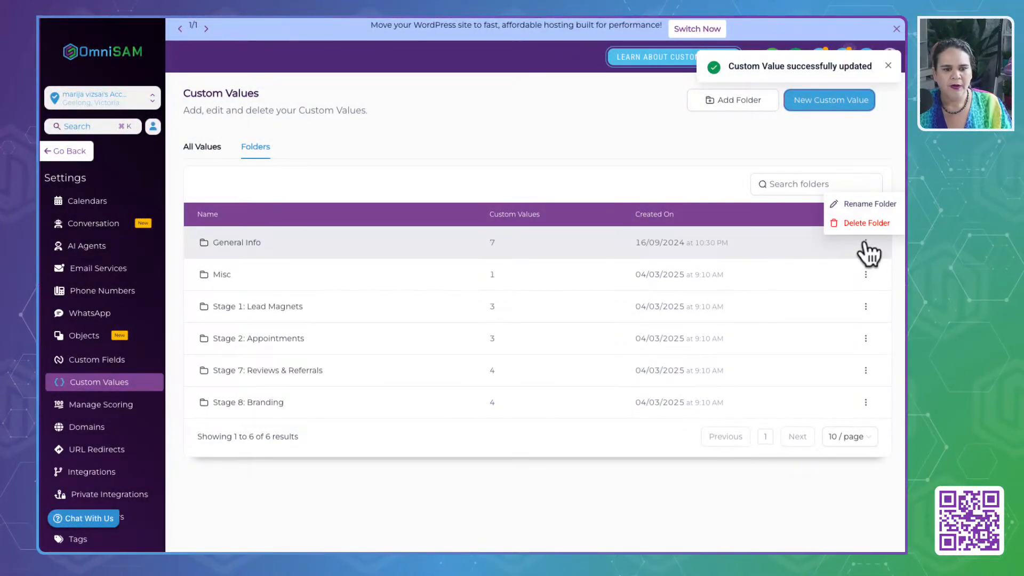
click(861, 203)
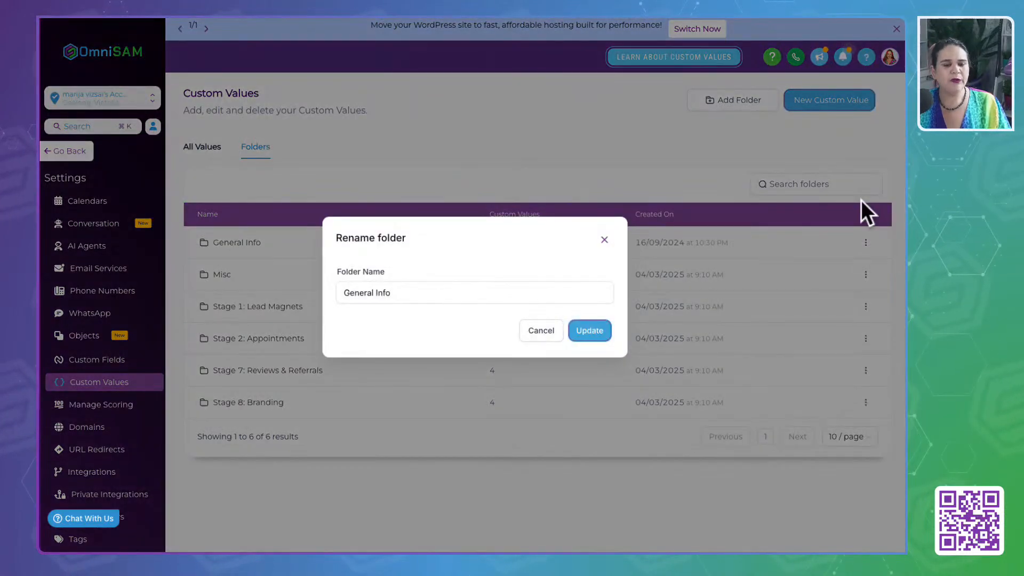
click(405, 292)
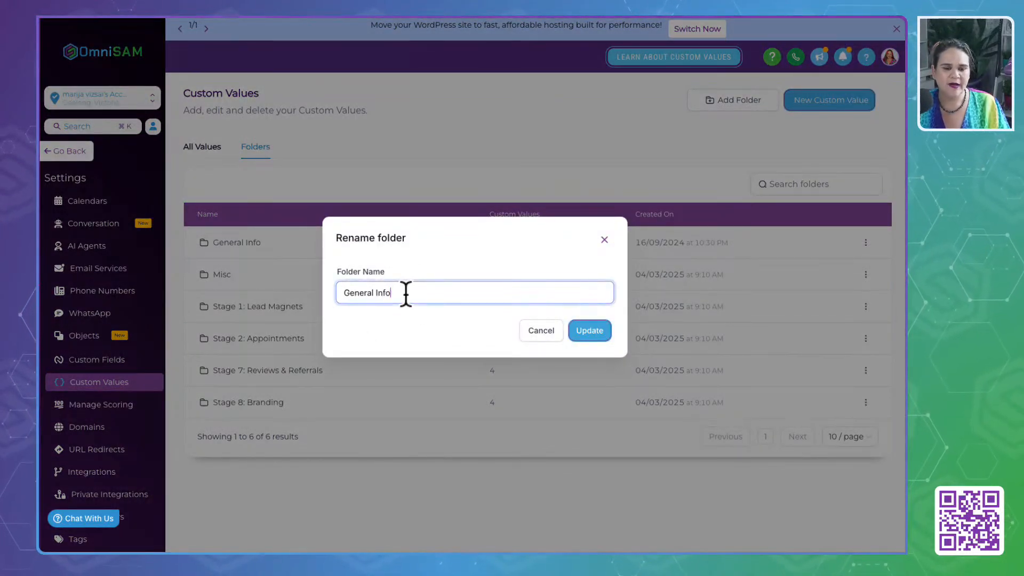
click(344, 293)
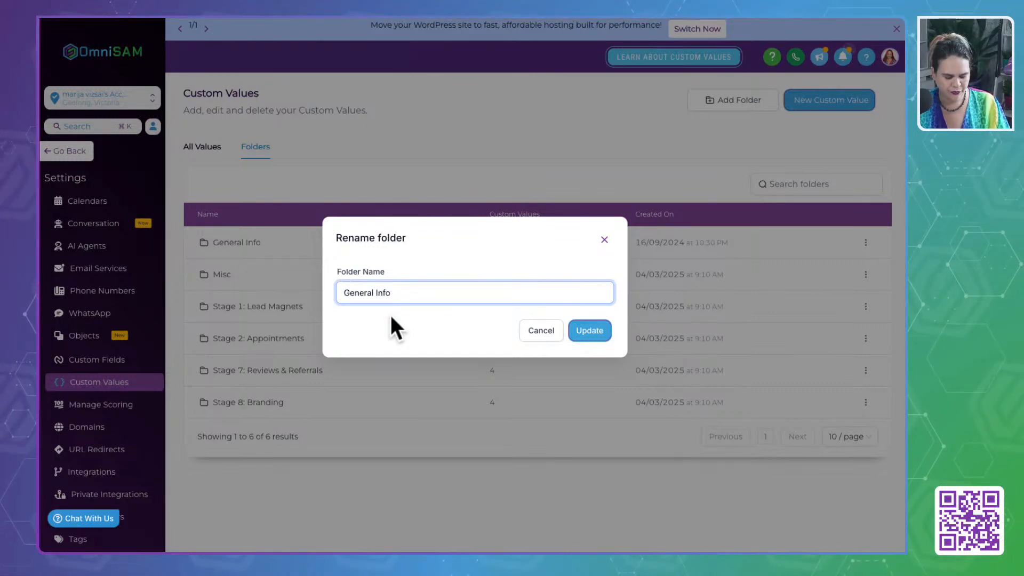
text(Stage)
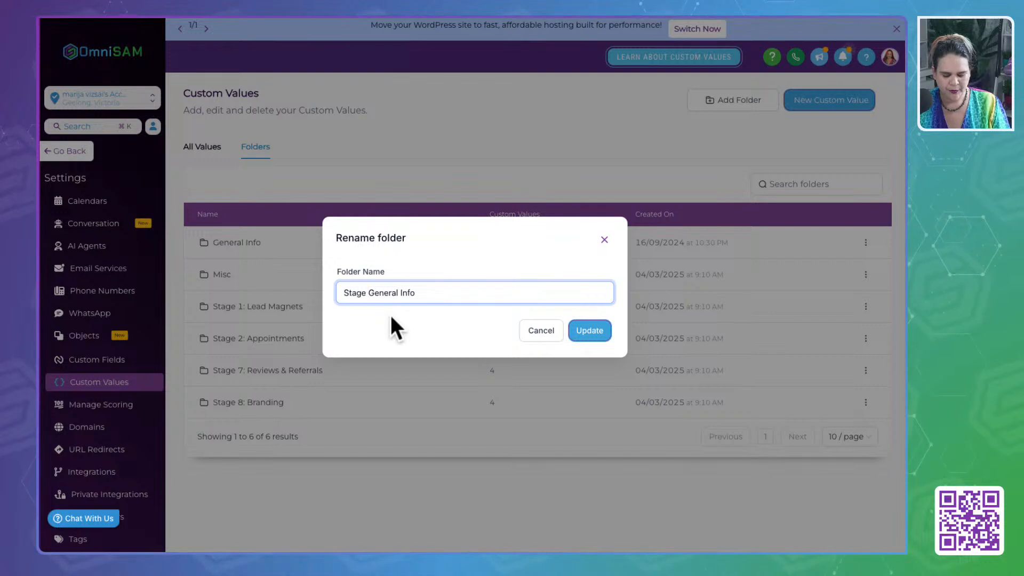
text( 8:)
click(583, 331)
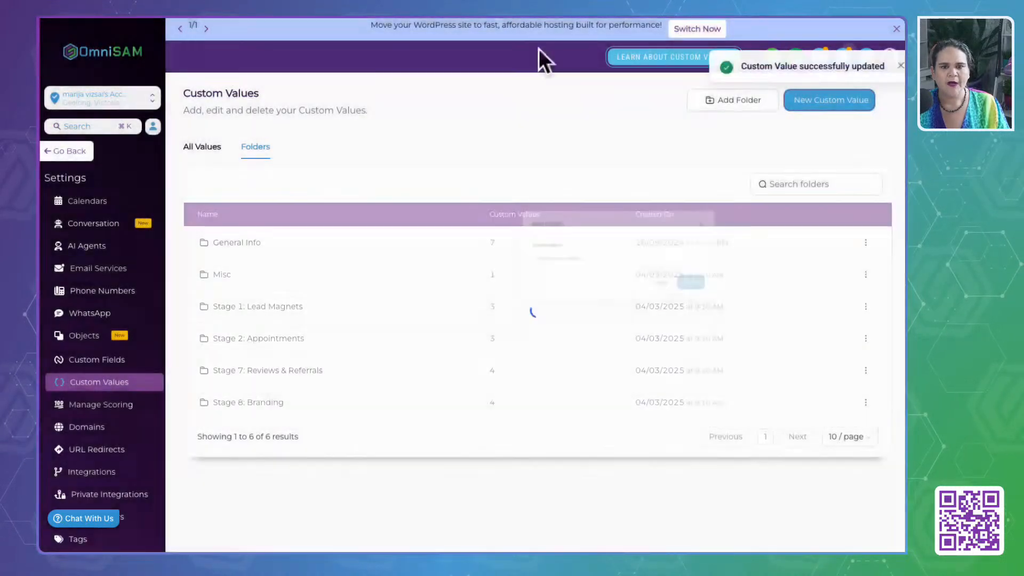
click(222, 243)
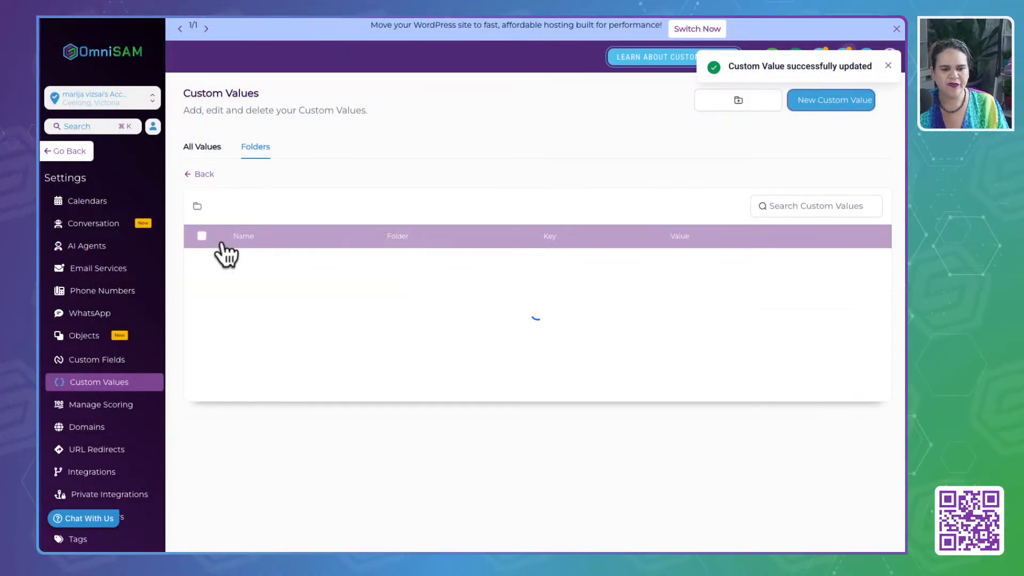
click(206, 174)
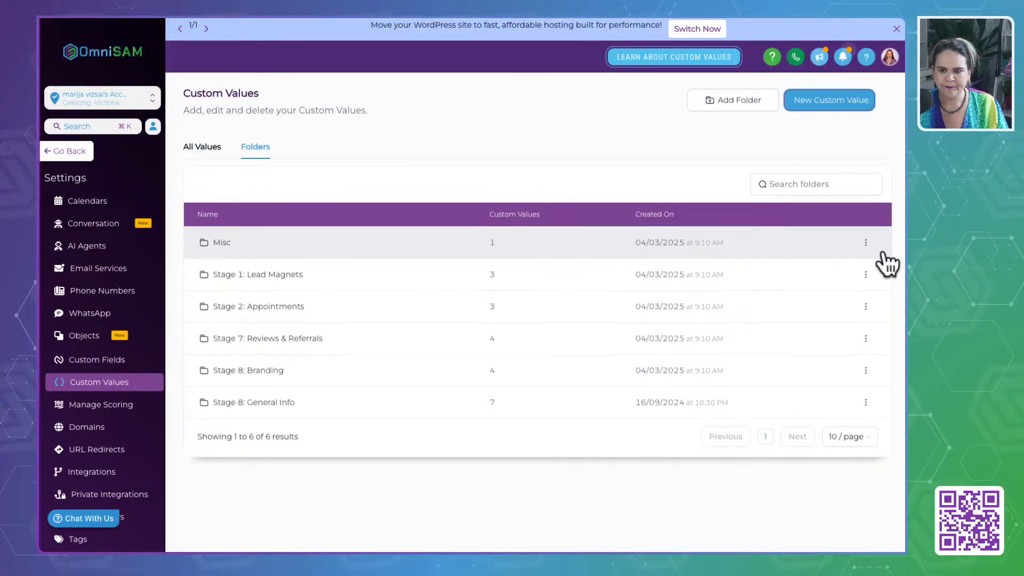
- Rename the Misc folder as "Stage 8: Misc"
click(865, 243)
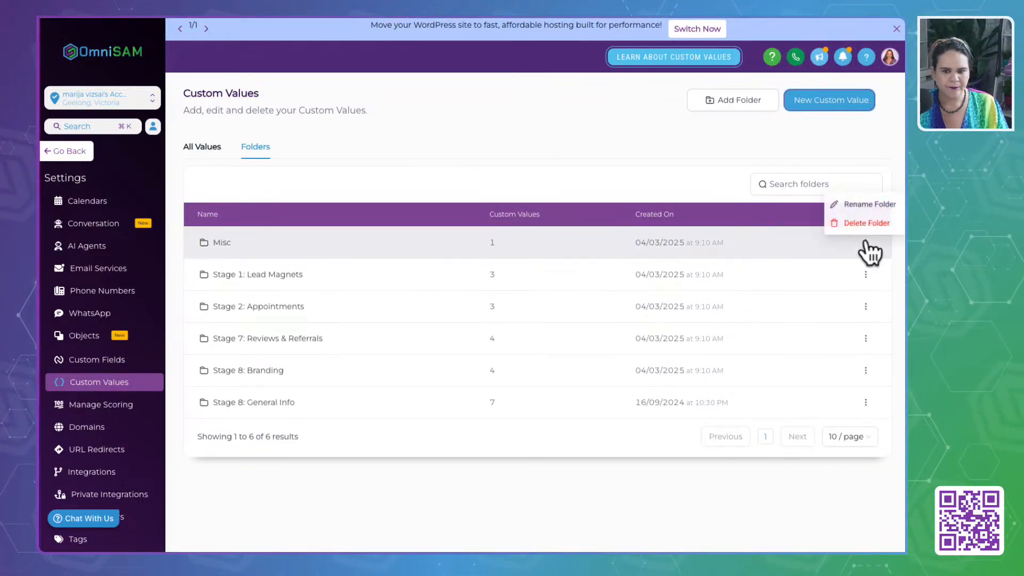
click(867, 205)
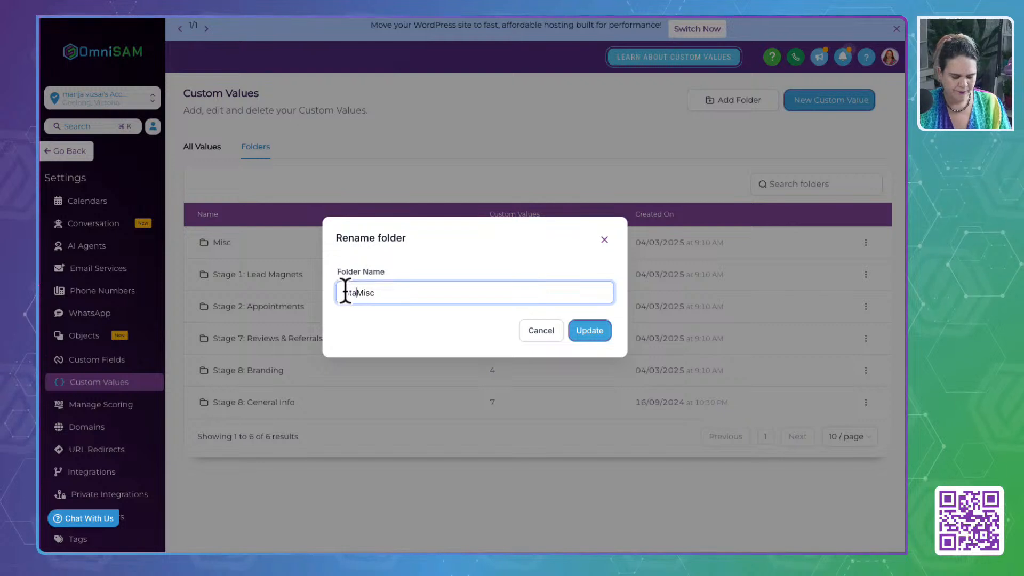
text(Stage 8:)
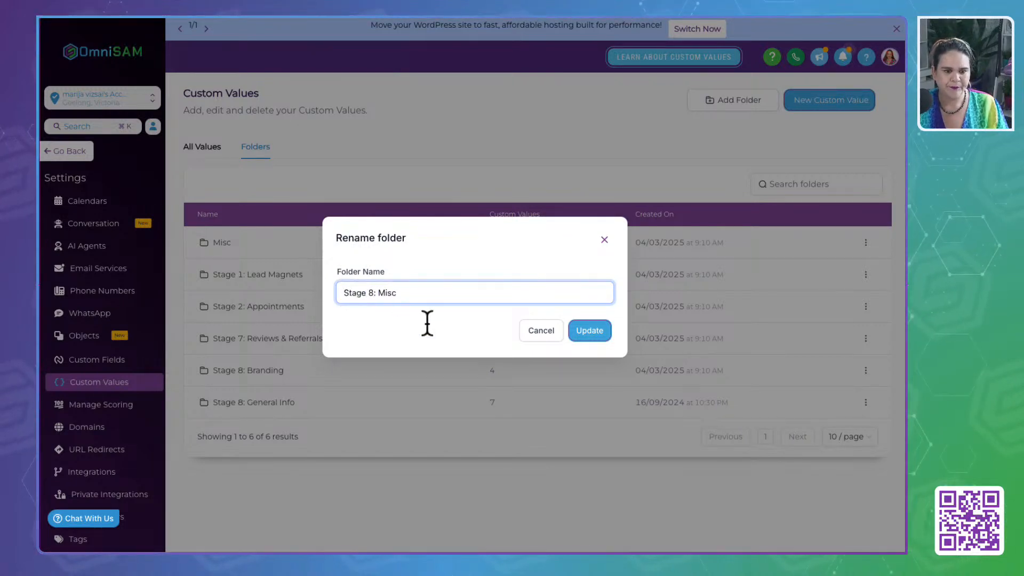
click(589, 331)
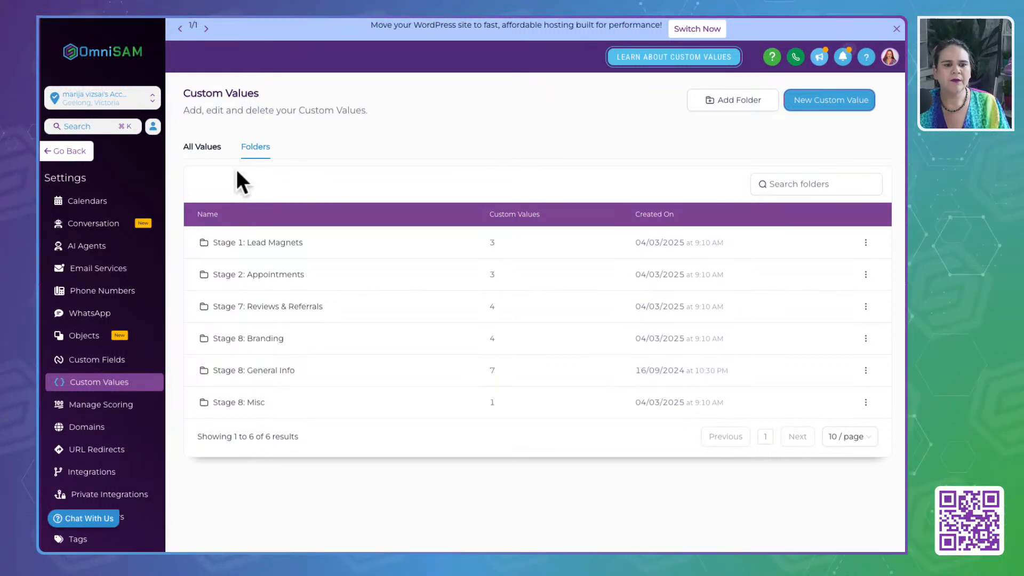
- List all custom values and show 100 entries per page
click(204, 147)
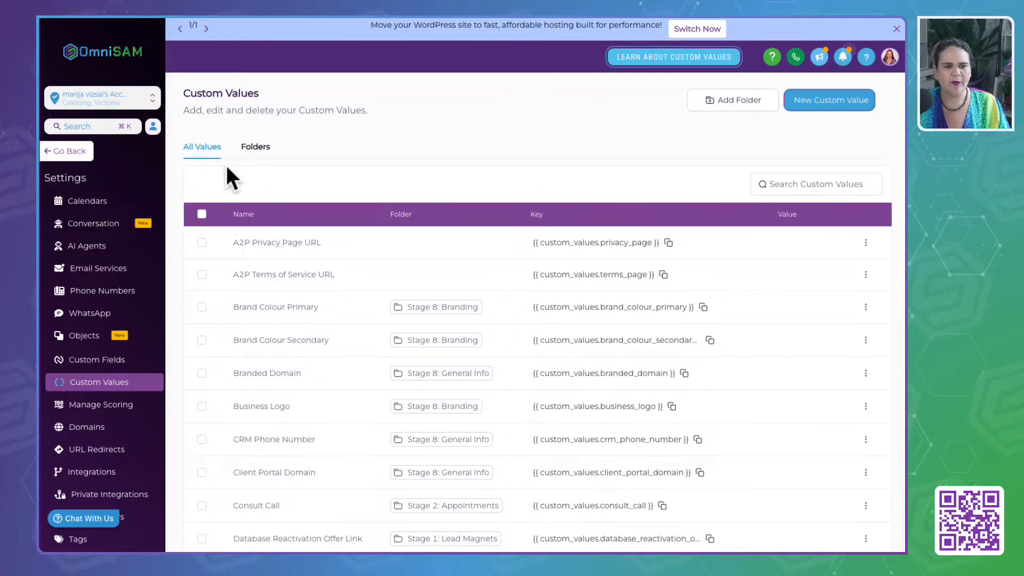
scroll(349, 399, down, 1)
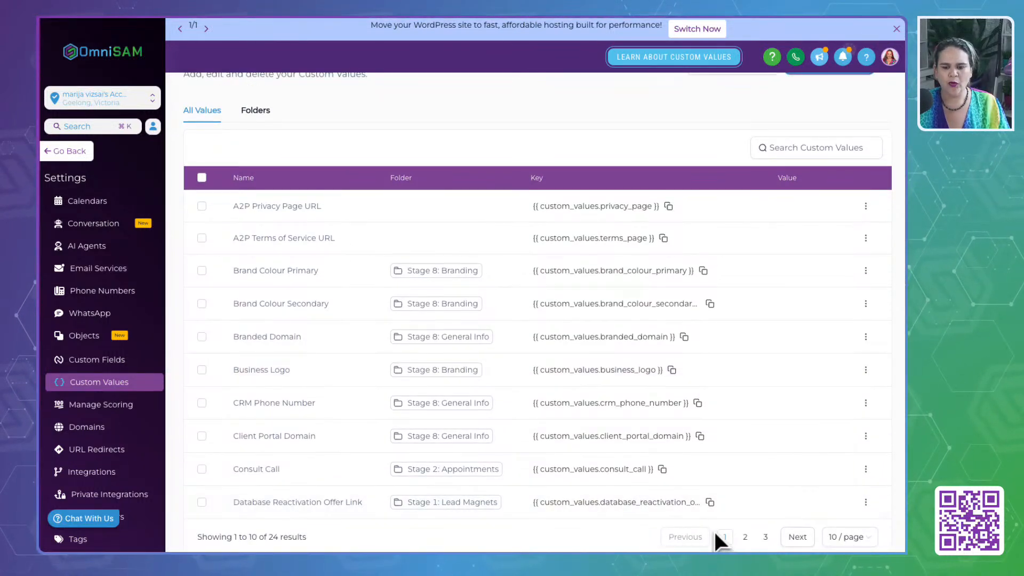
click(858, 539)
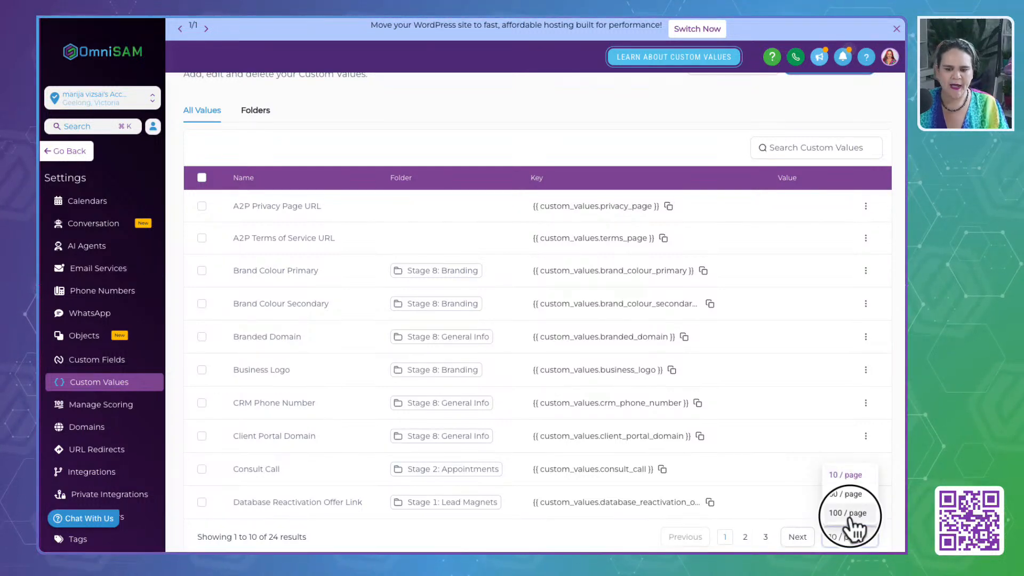
click(848, 513)
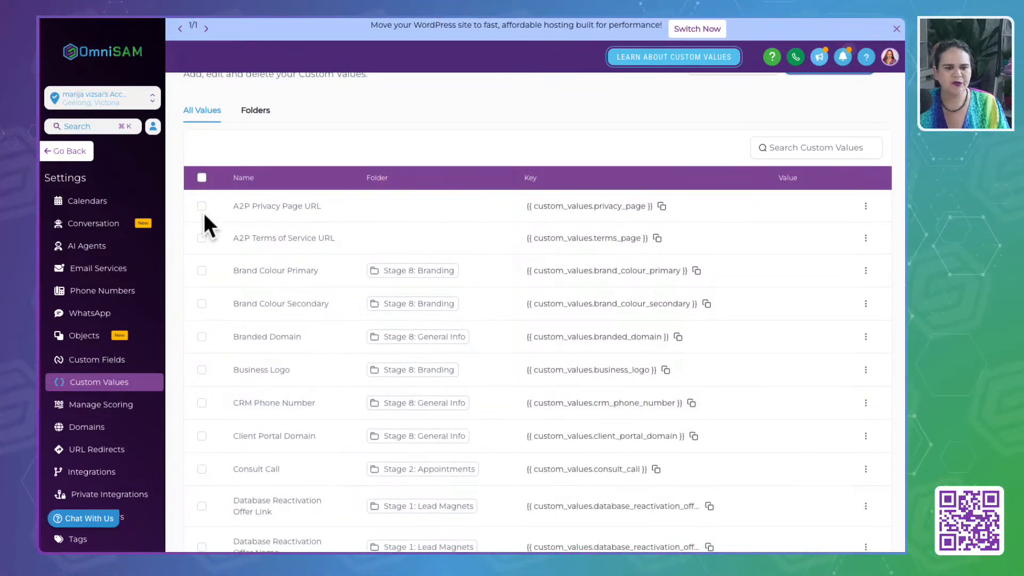
click(202, 178)
click(203, 179)
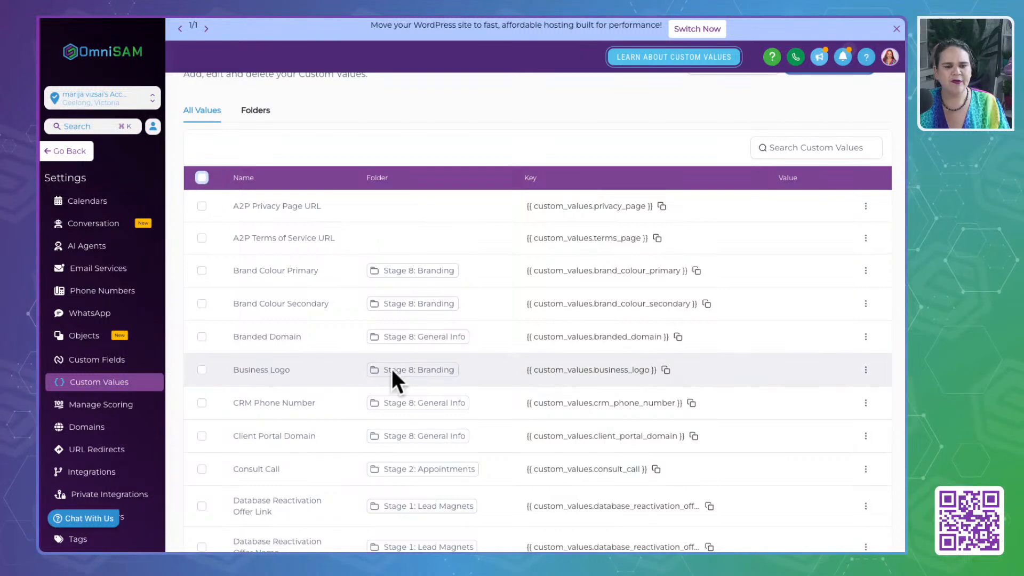
- Review the folder assigned to each custom value and return to the folder list
scroll(393, 380, down, 4)
scroll(395, 382, down, 5)
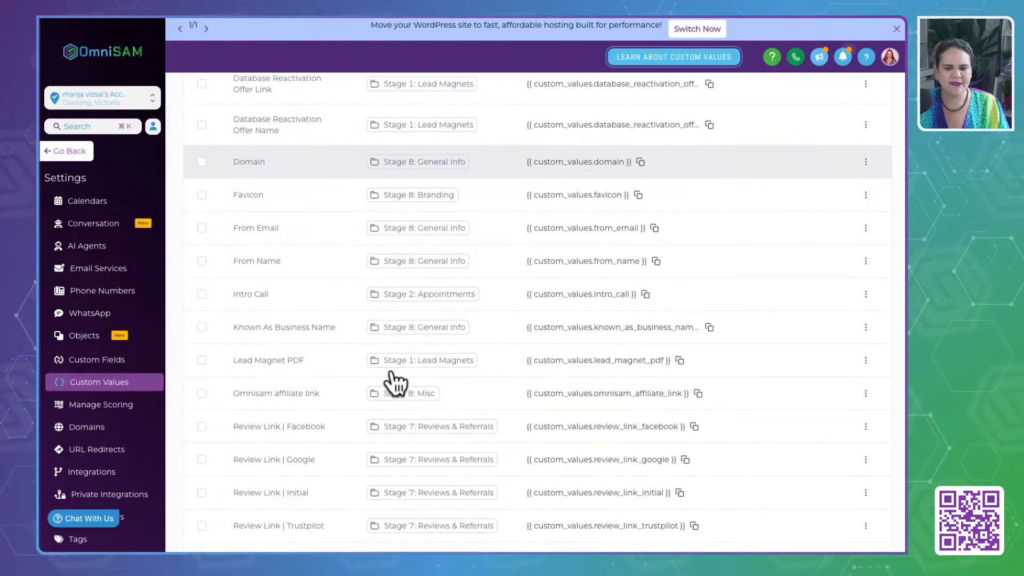
scroll(394, 380, up, 10)
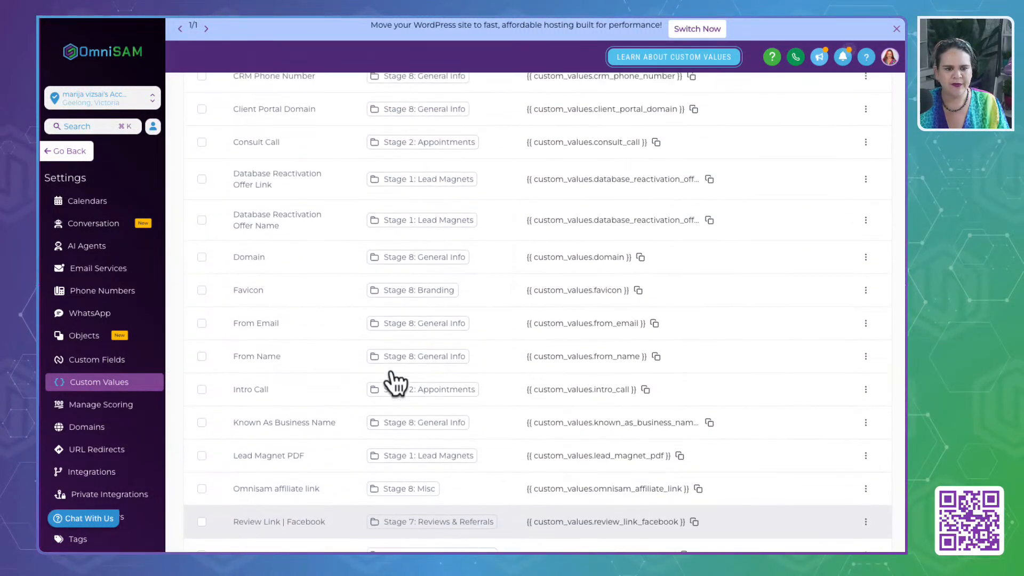
scroll(393, 378, up, 1)
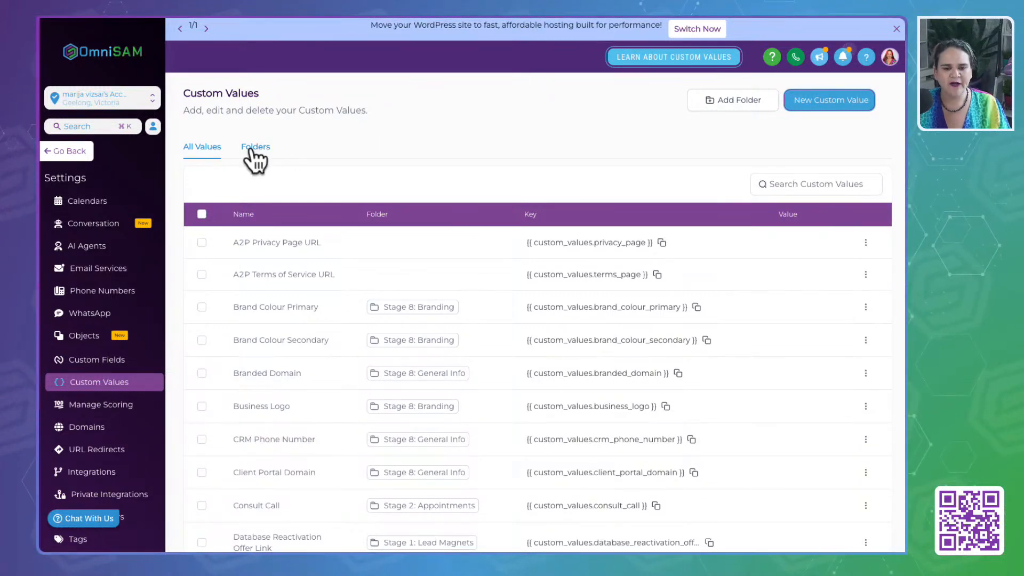
click(816, 187)
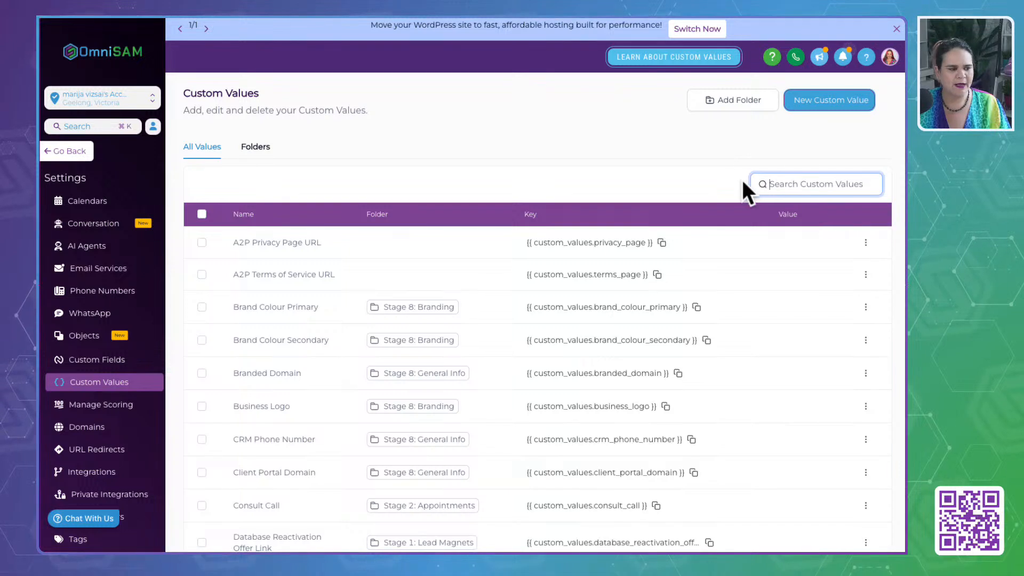
click(404, 146)
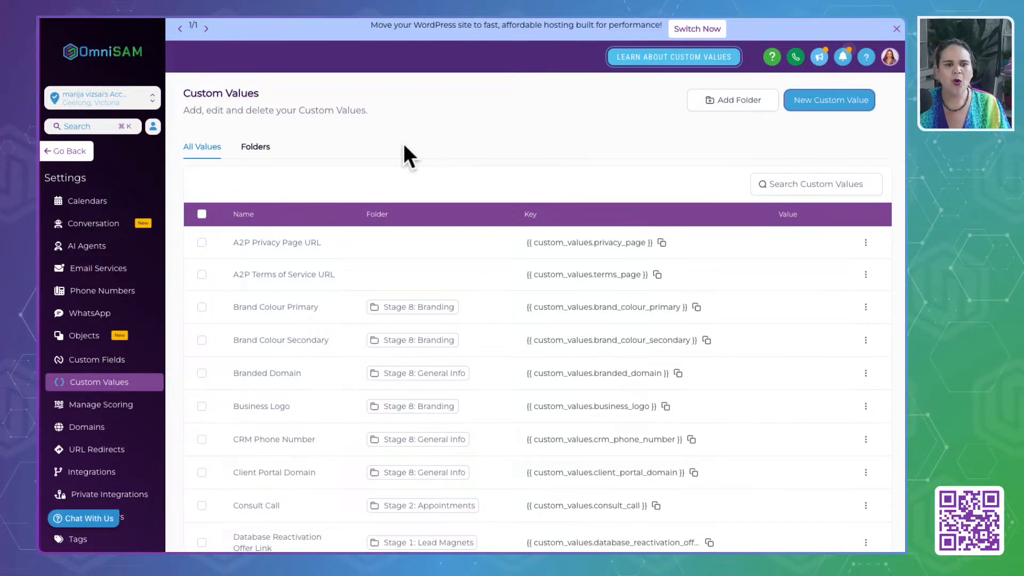
click(259, 149)
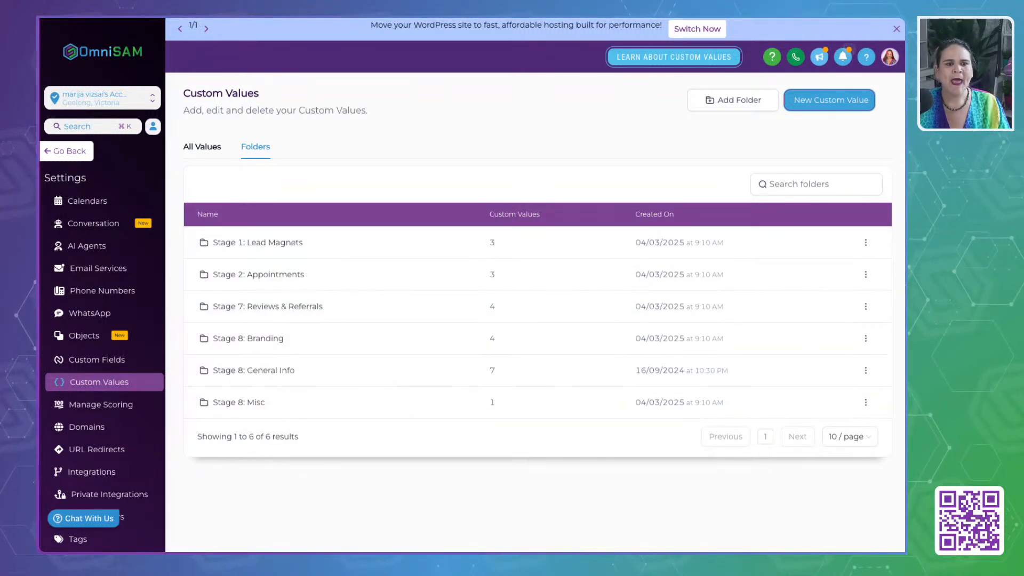
- Switch to the "Business In A Box: Life Coach" document and examine the General Info category in the custom values summary table
key(ctrl+Tab)
scroll(398, 184, up, 2)
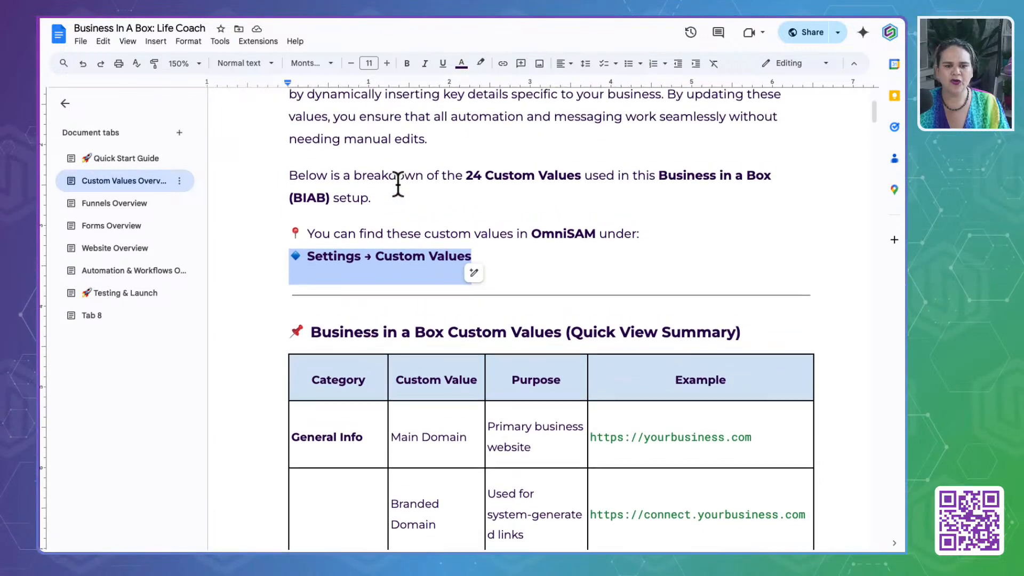
scroll(400, 182, up, 2)
scroll(400, 183, down, 5)
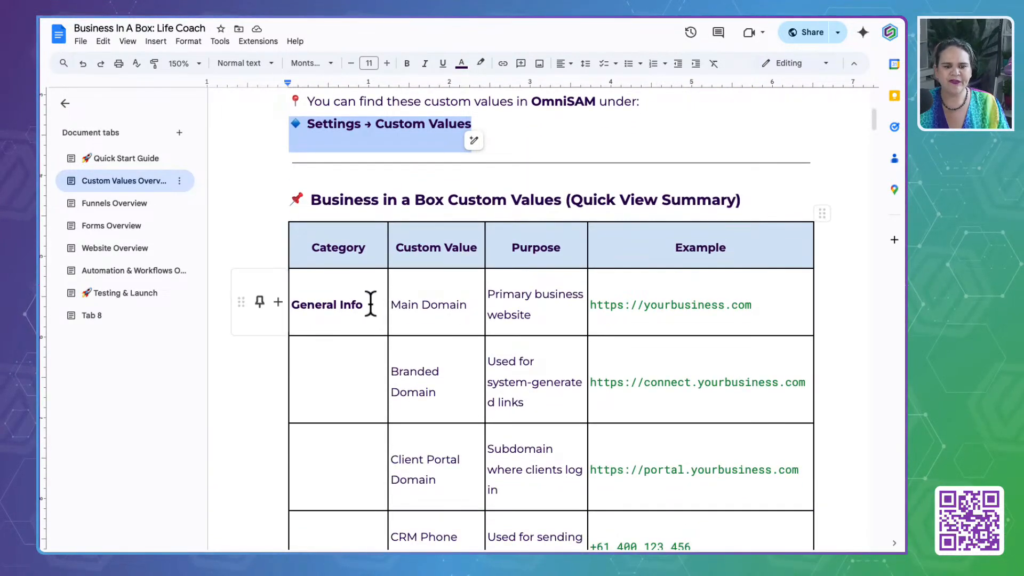
drag(370, 304, 283, 302)
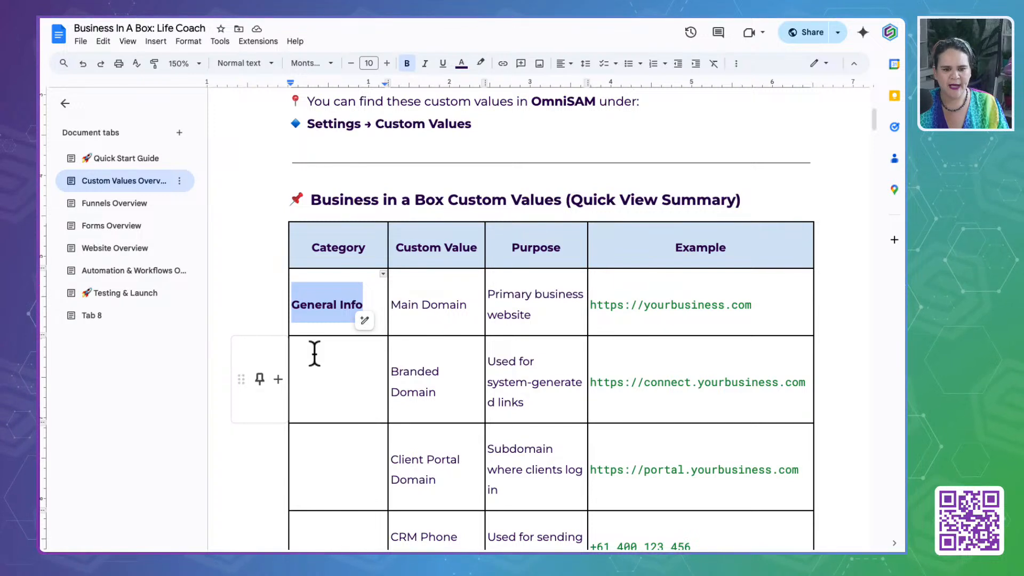
scroll(336, 365, down, 3)
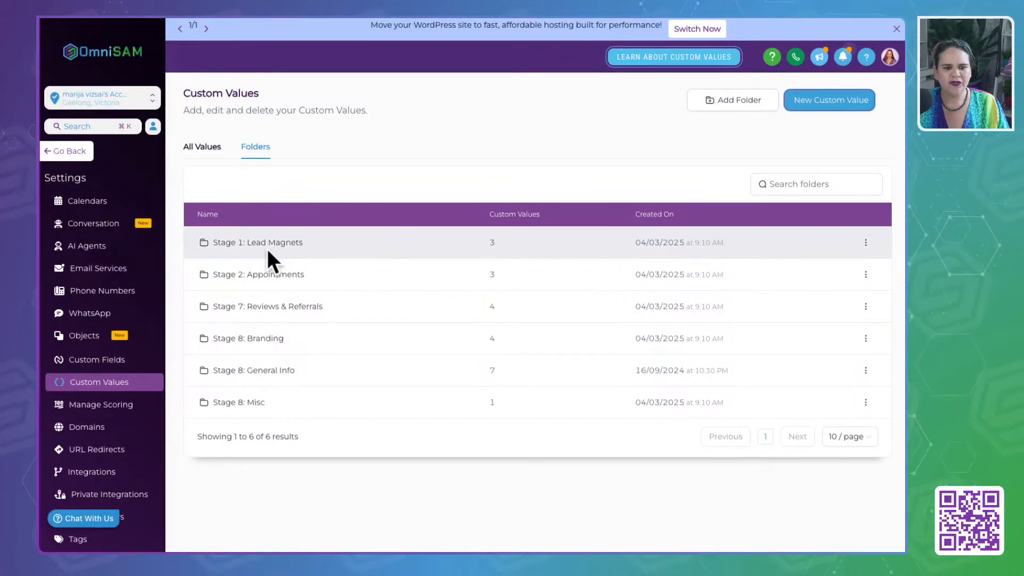
- Switch back to OmniSAM, open the "Stage 8: General Info" folder and review the name of each custom value in it
click(275, 371)
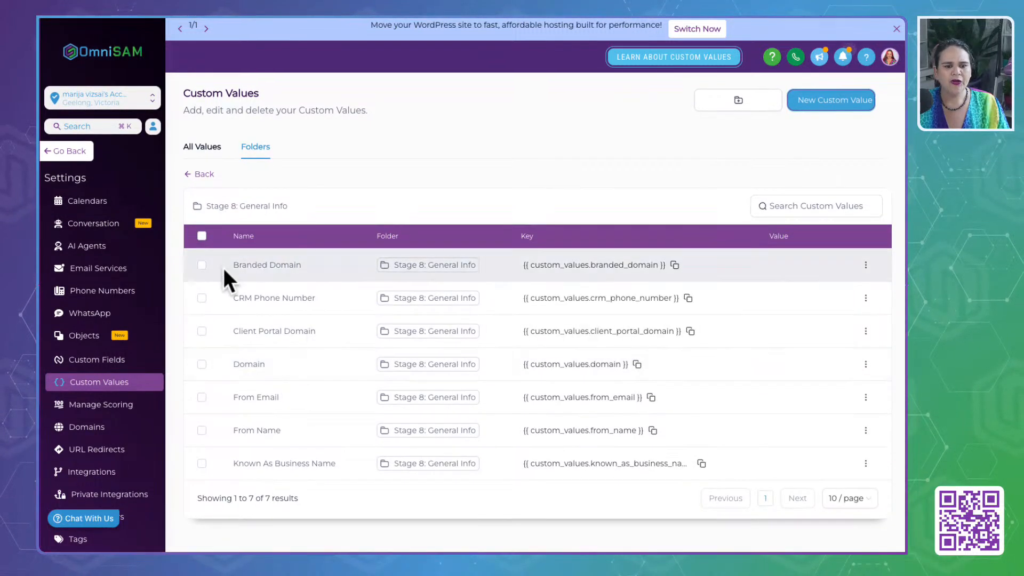
drag(224, 265, 318, 265)
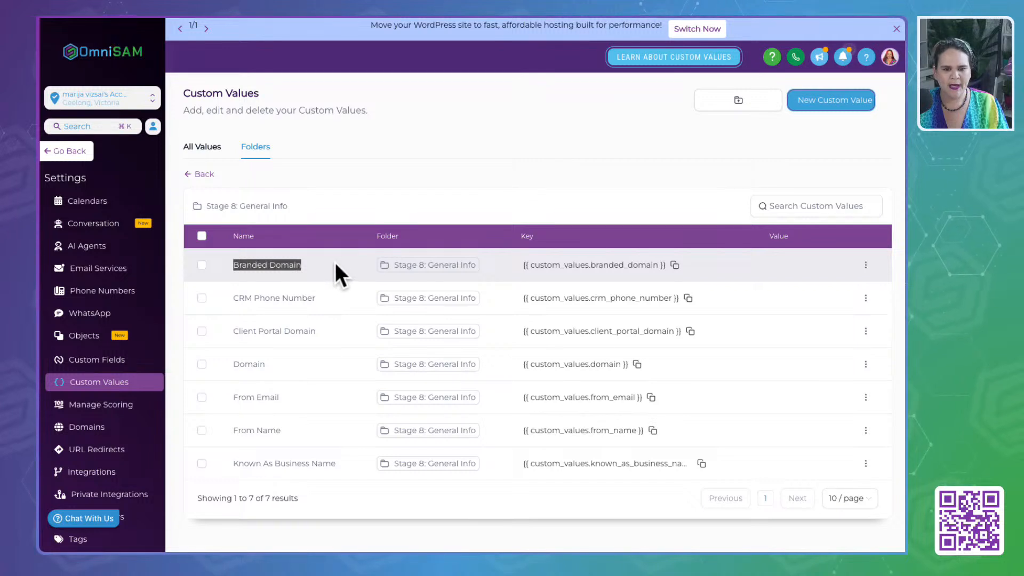
drag(234, 297, 344, 299)
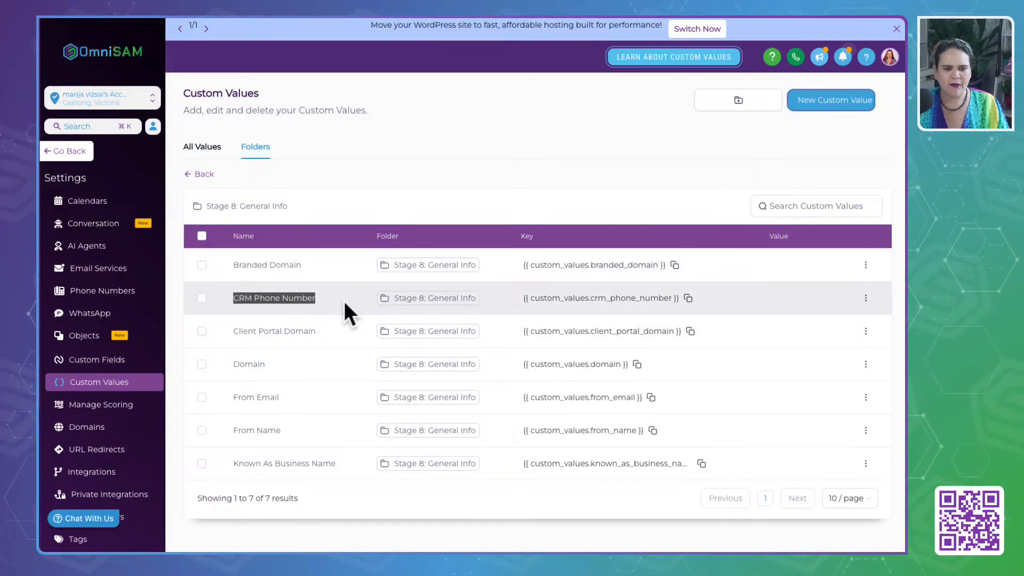
drag(234, 331, 342, 331)
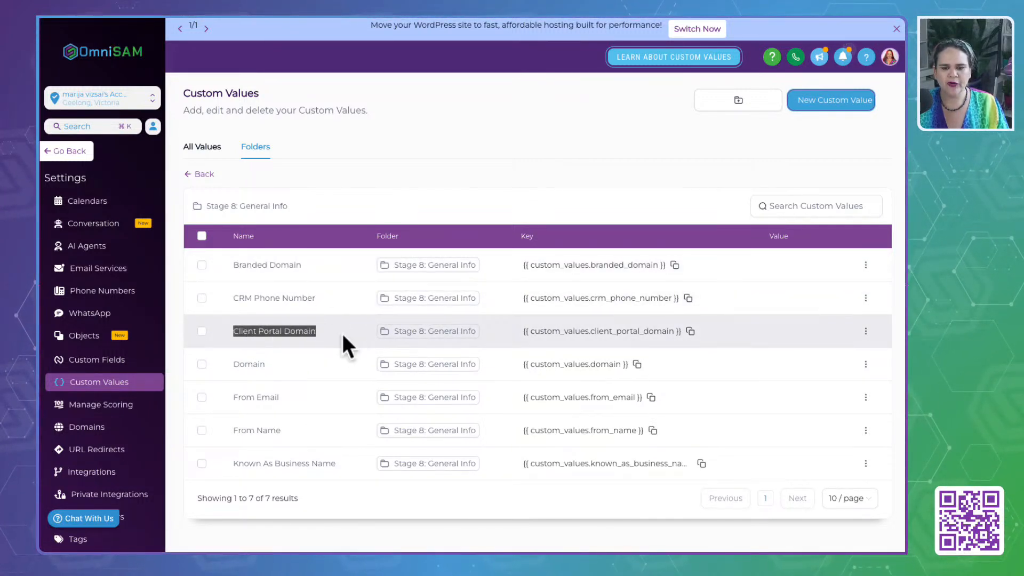
drag(221, 368, 301, 366)
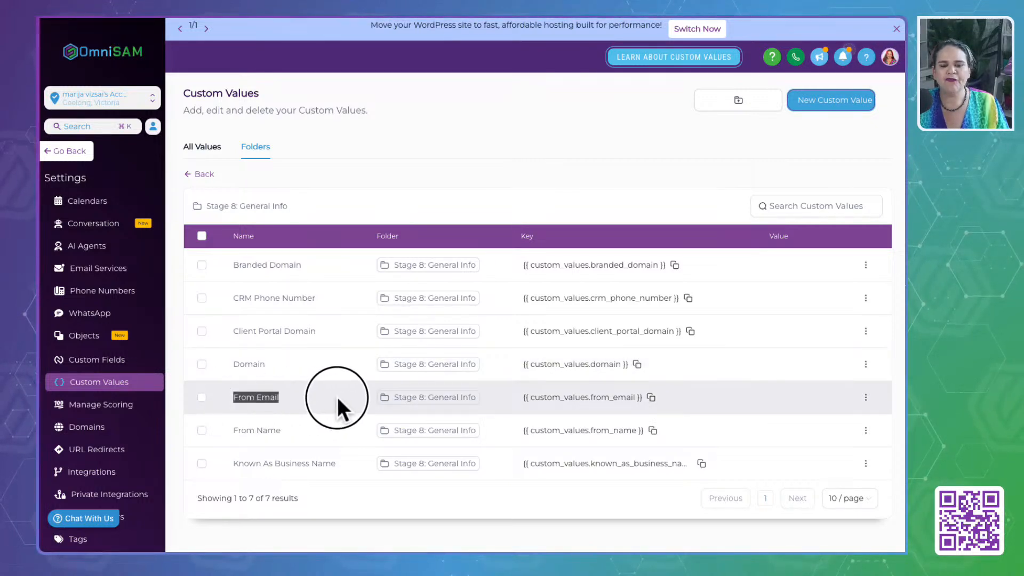
drag(337, 397, 337, 397)
drag(229, 431, 344, 441)
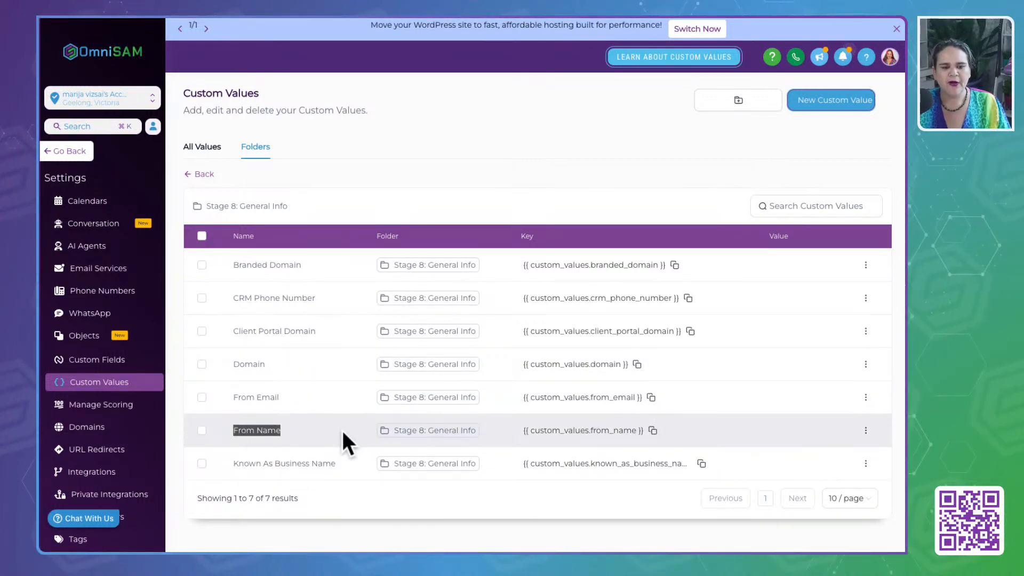
drag(231, 464, 359, 459)
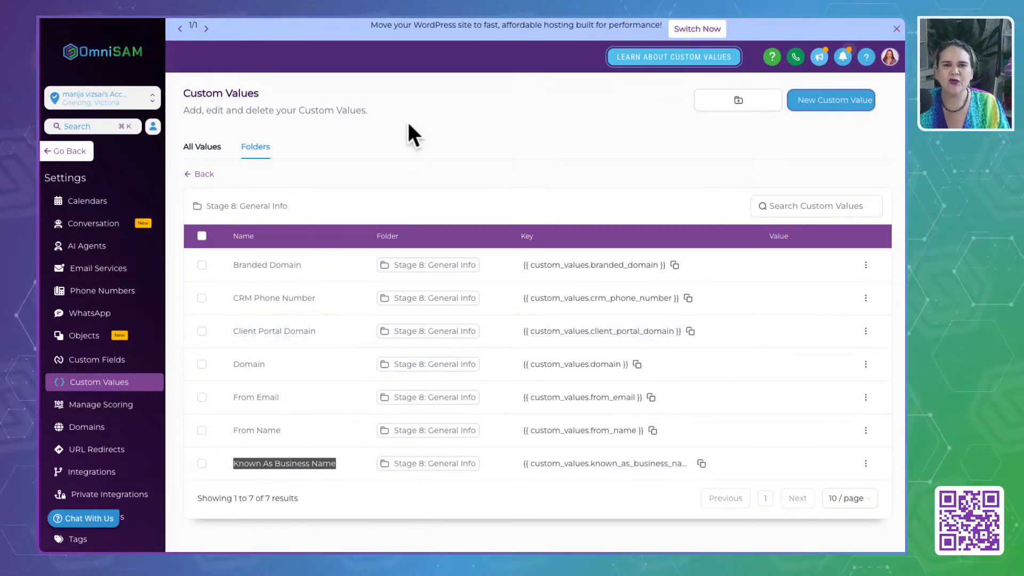
- Switch to the "Business In A Box: Life Coach" document and check the example given for Main Domain
click(586, 8)
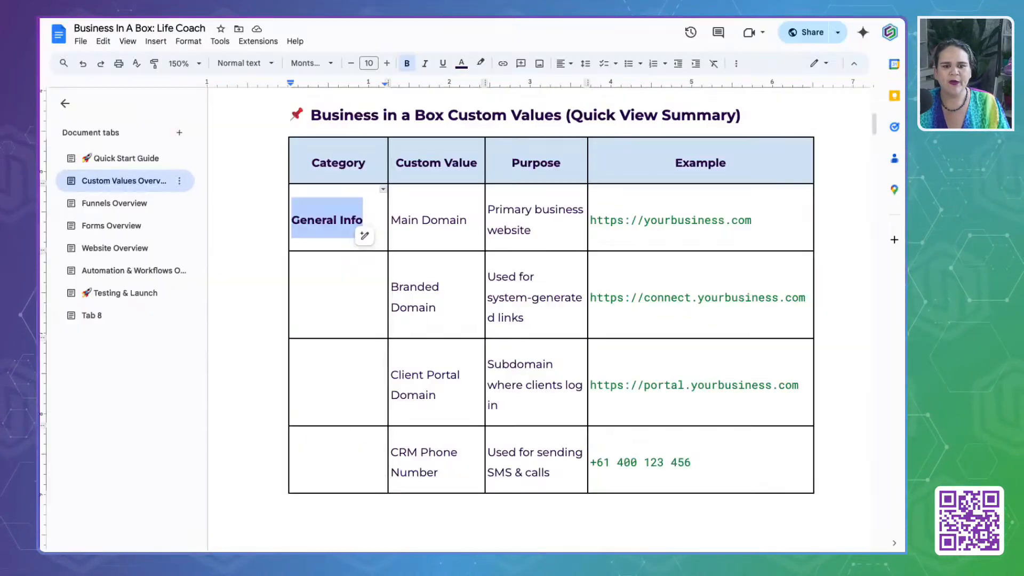
click(432, 221)
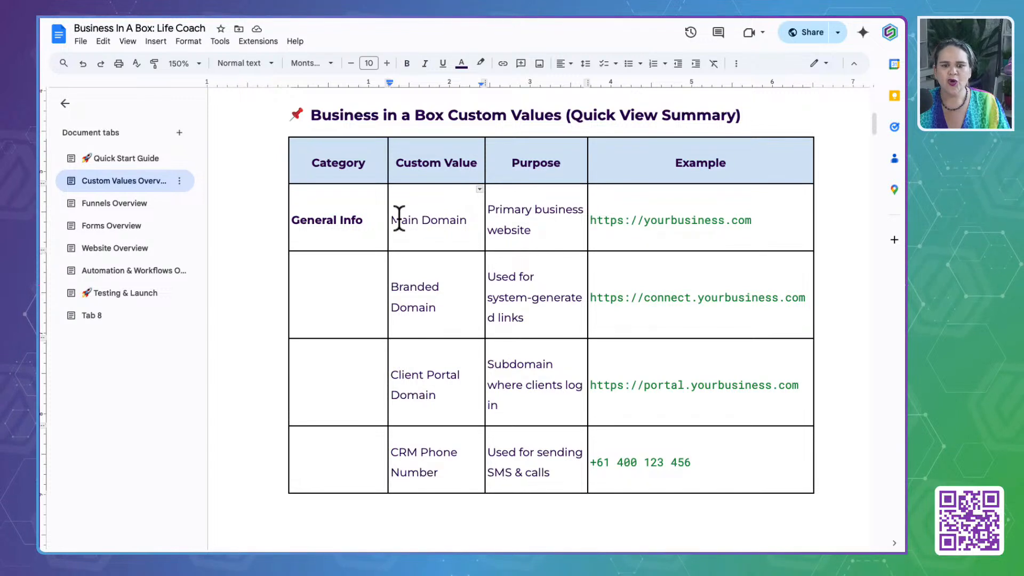
drag(768, 222, 592, 222)
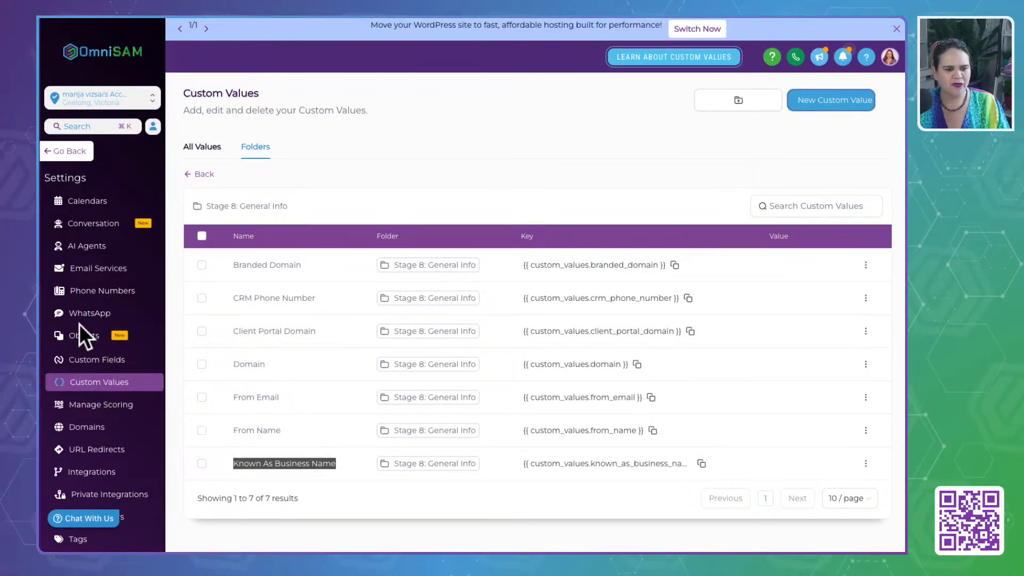
- Switch back to OmniSAM and look up the connected root domain without www in the Domains settings
scroll(79, 324, down, 2)
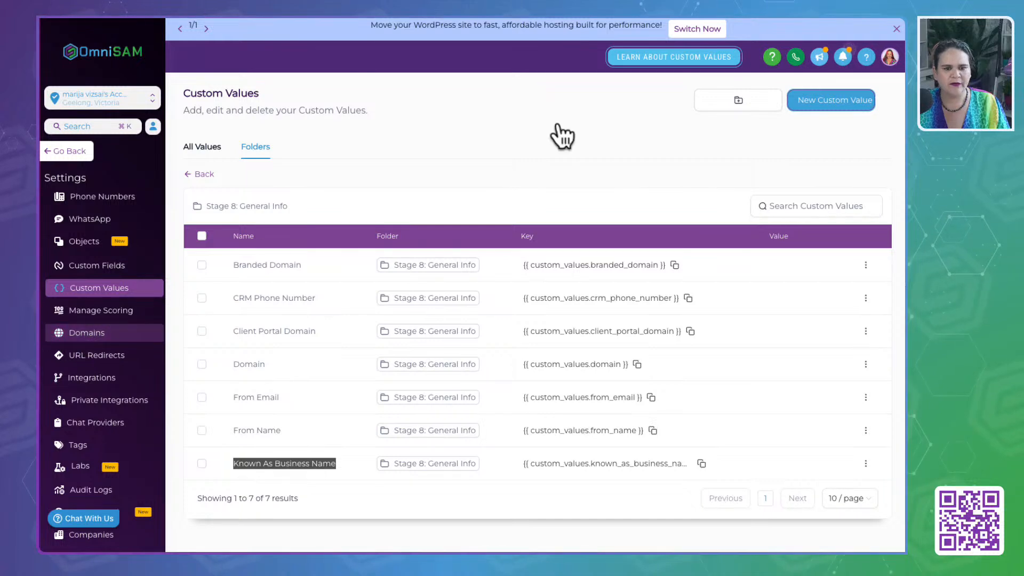
click(49, 333)
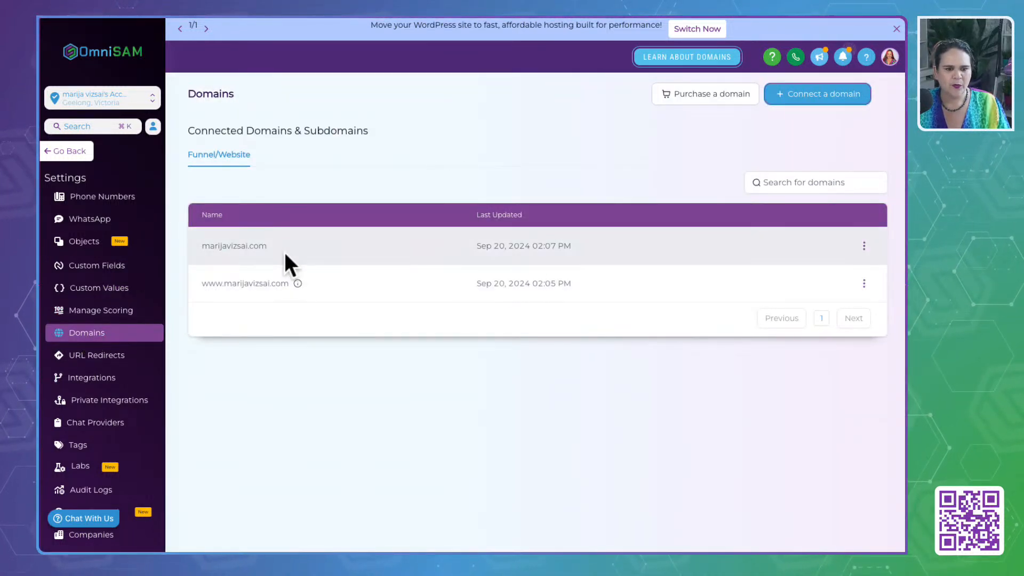
drag(283, 245, 197, 245)
key(super+c)
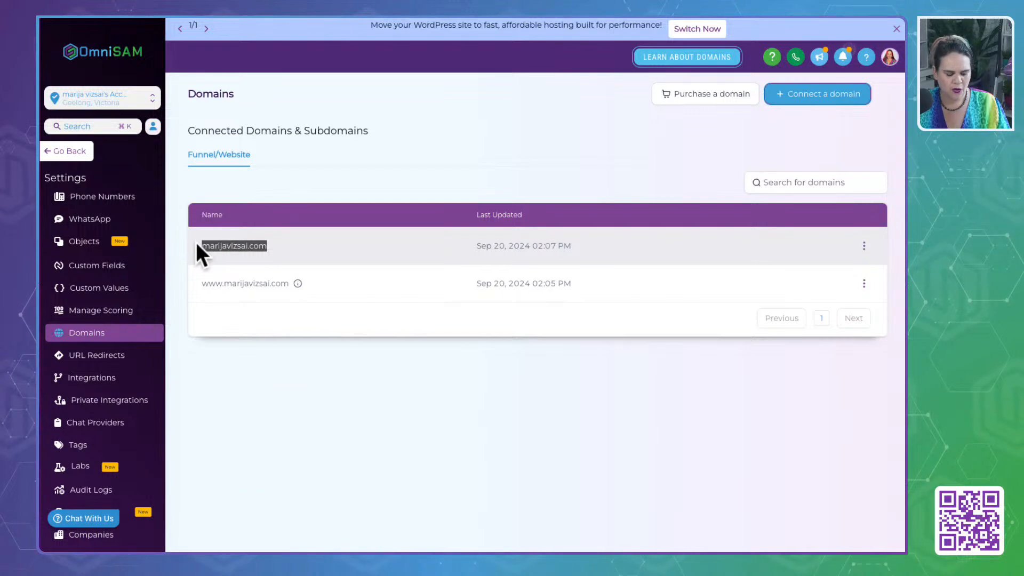
click(249, 435)
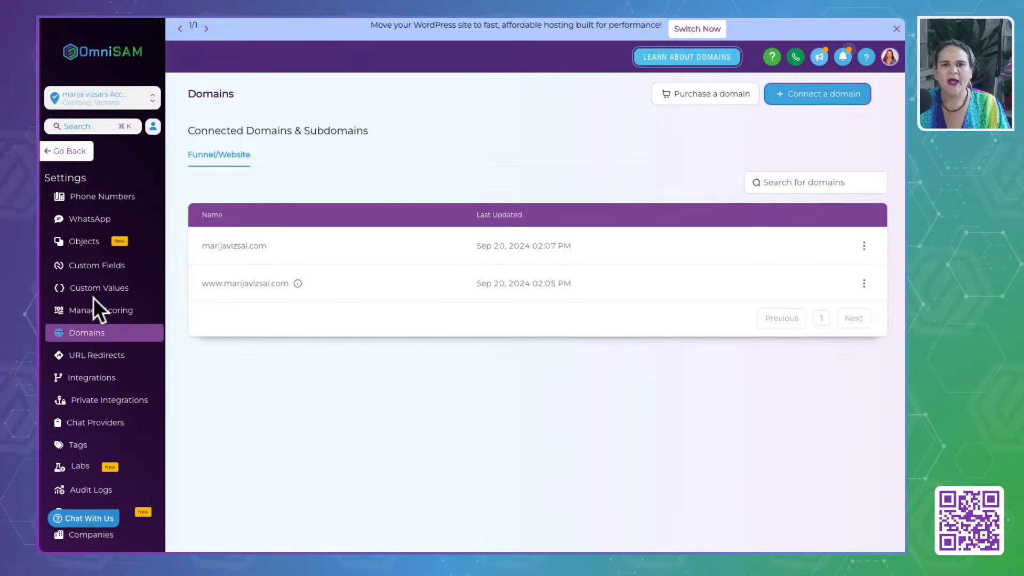
- Return to the Custom Values folders, open "Stage 8: General Info" and find the Domain value
scroll(94, 299, up, 5)
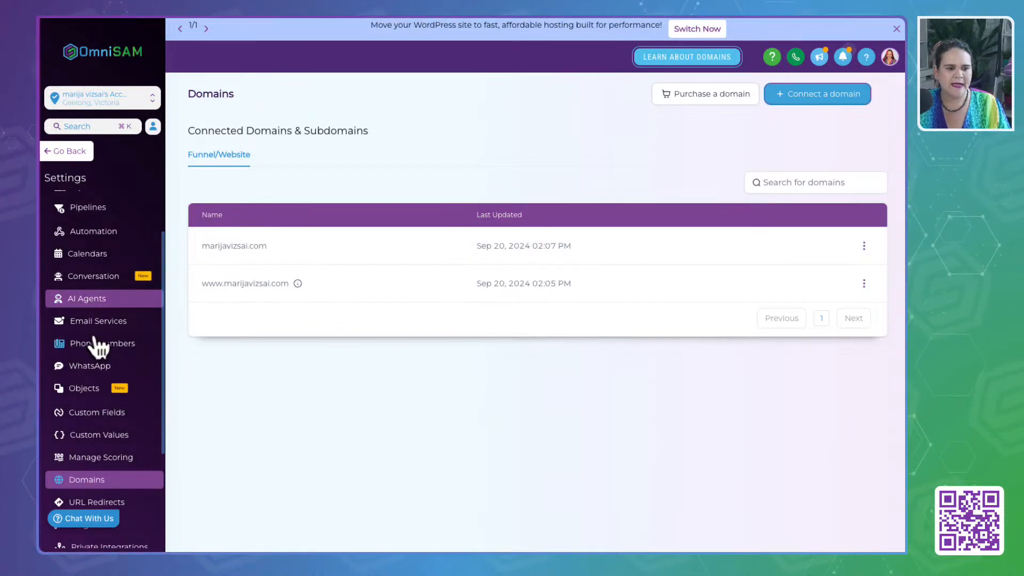
scroll(96, 427, up, 2)
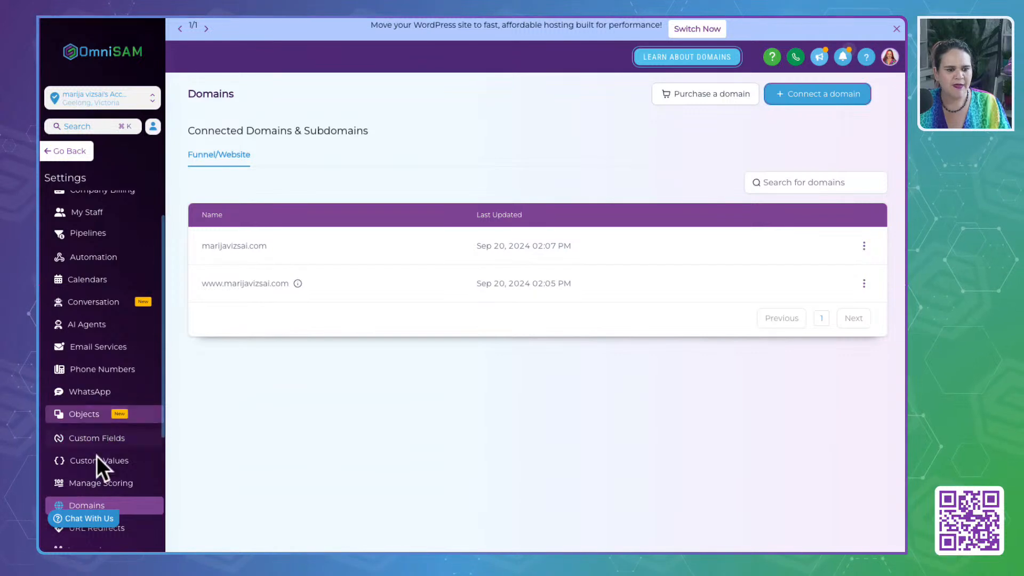
click(98, 469)
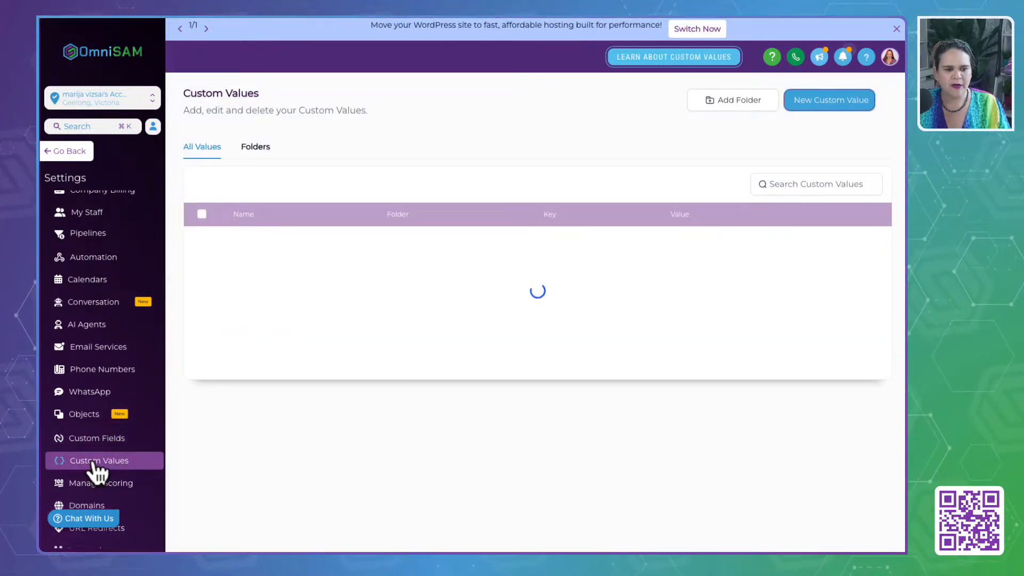
click(250, 145)
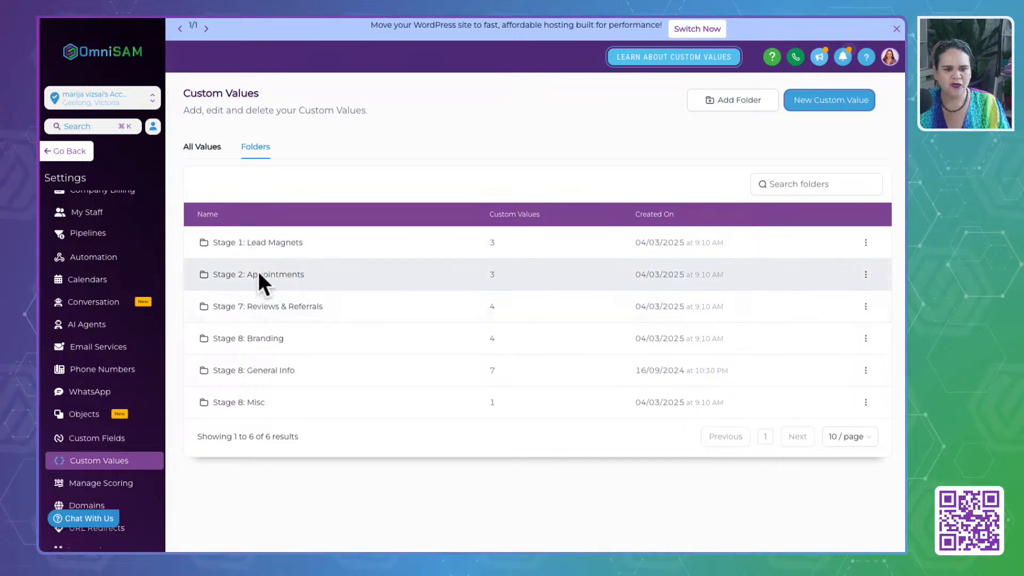
click(262, 373)
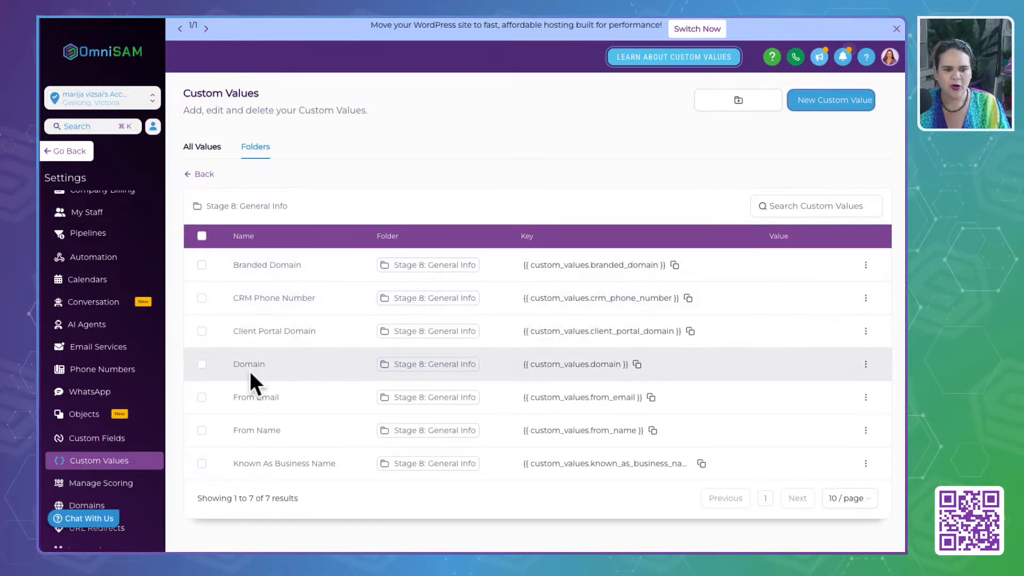
click(232, 364)
double_click(232, 364)
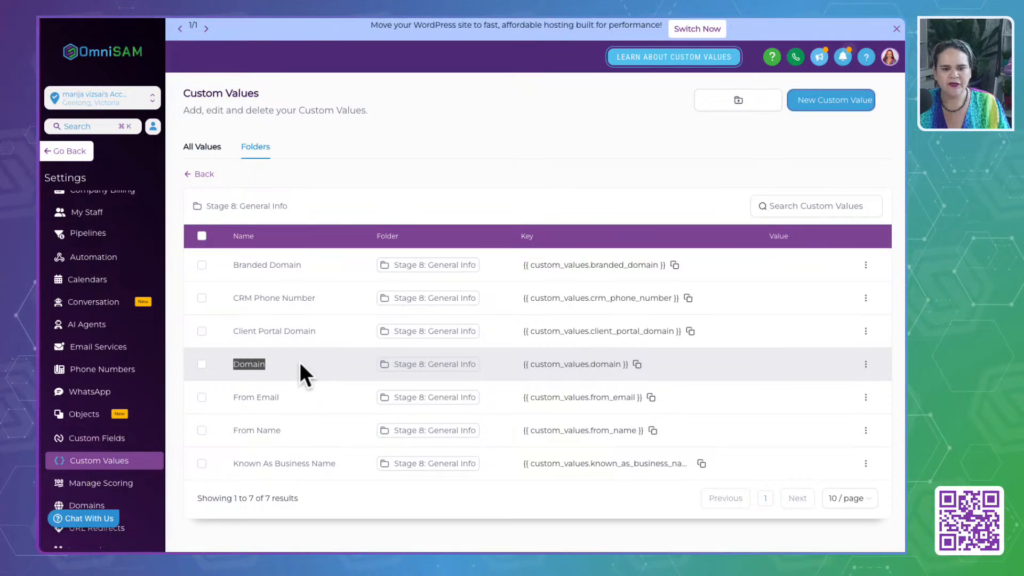
click(865, 364)
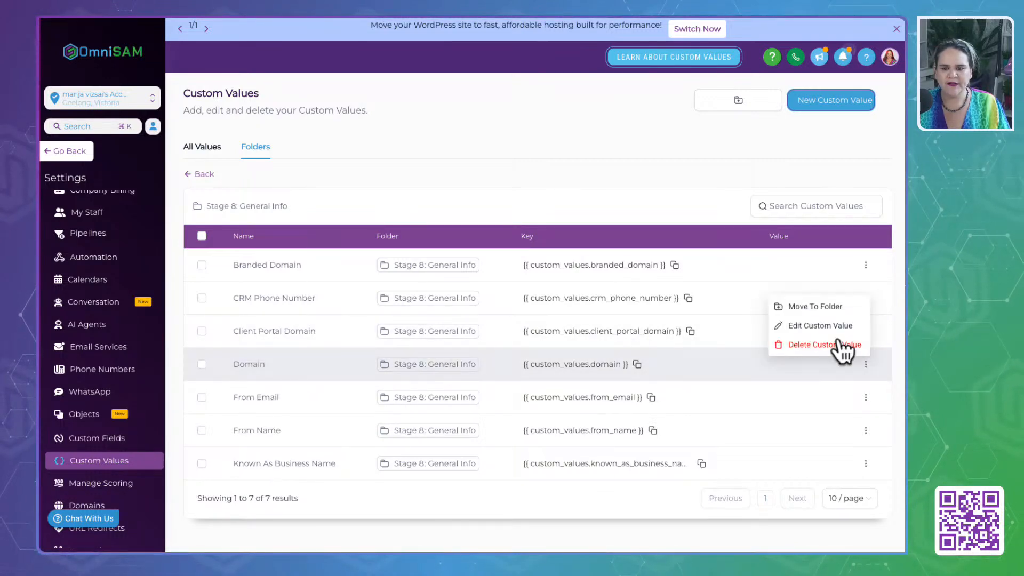
click(821, 325)
click(436, 252)
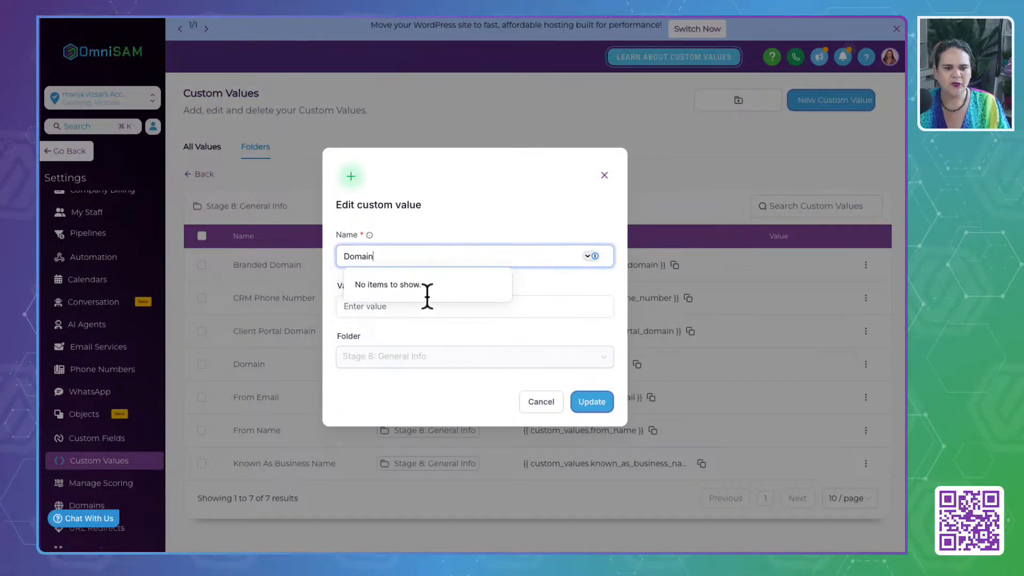
click(564, 302)
text(h)
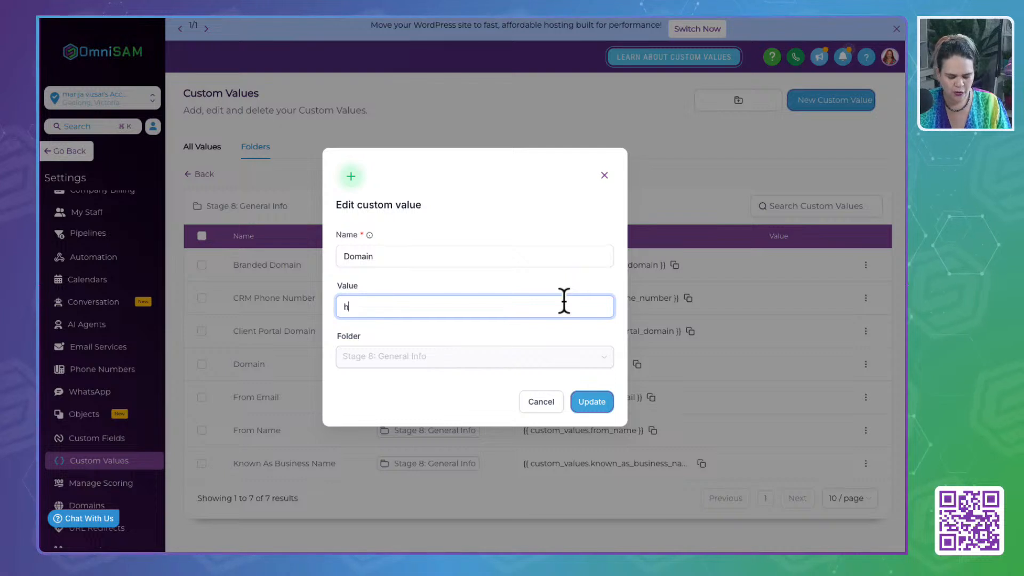
text(ttps)
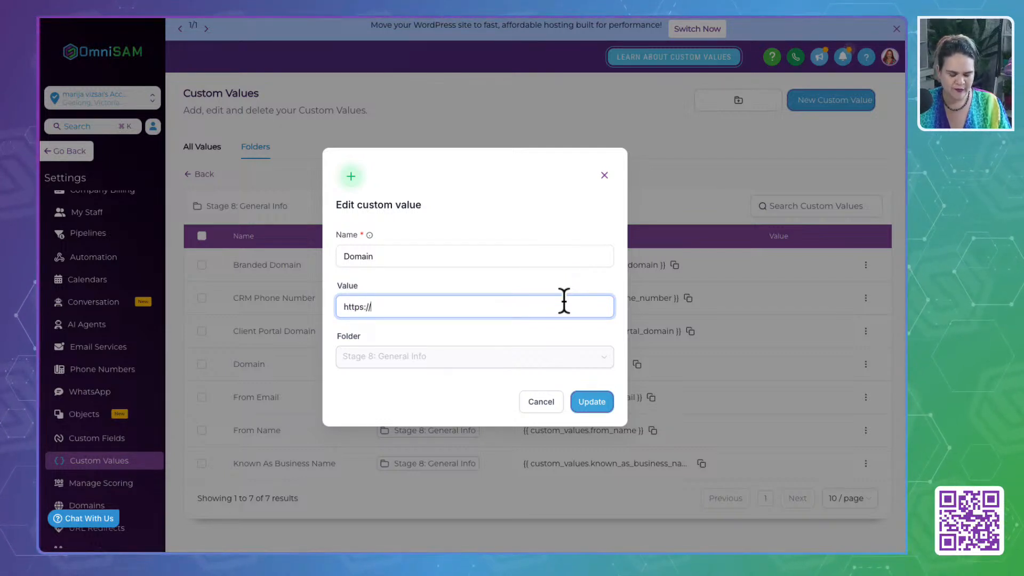
text(://)
key(super+v)
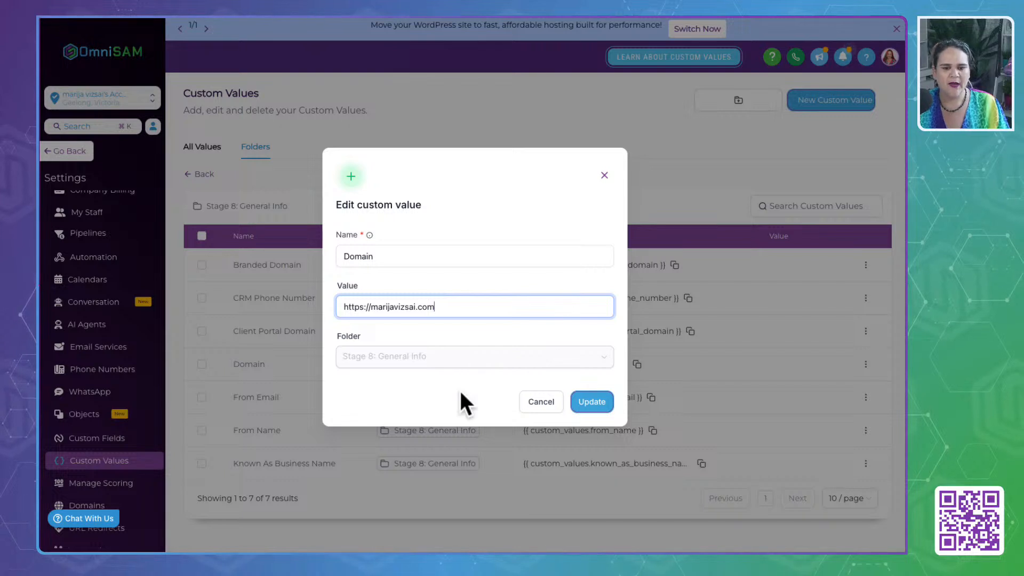
click(597, 405)
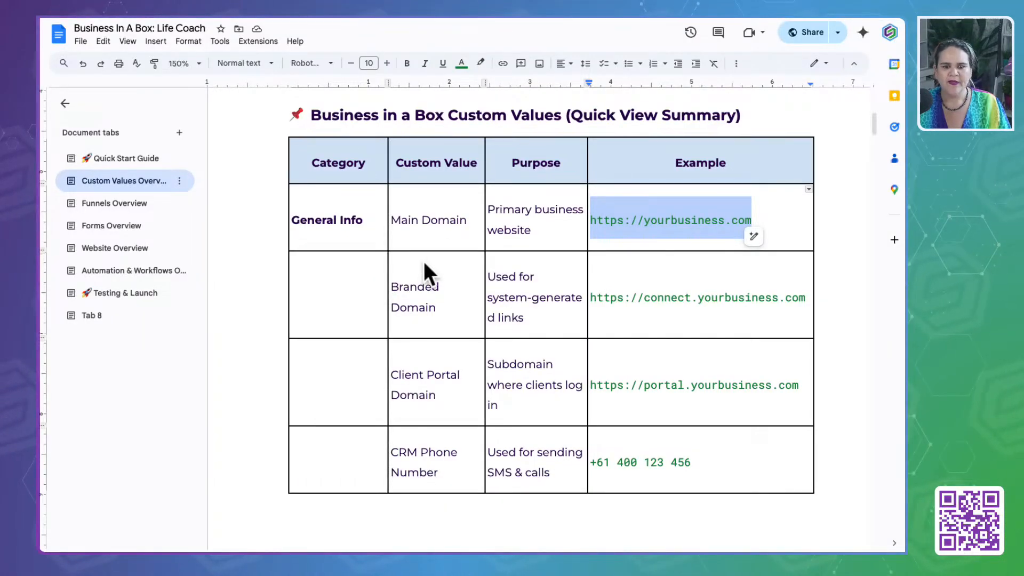
- Check the Branded Domain example in the "Business In A Box: Life Coach" document, and copy the saved Domain value in OmniSAM
drag(396, 287, 459, 304)
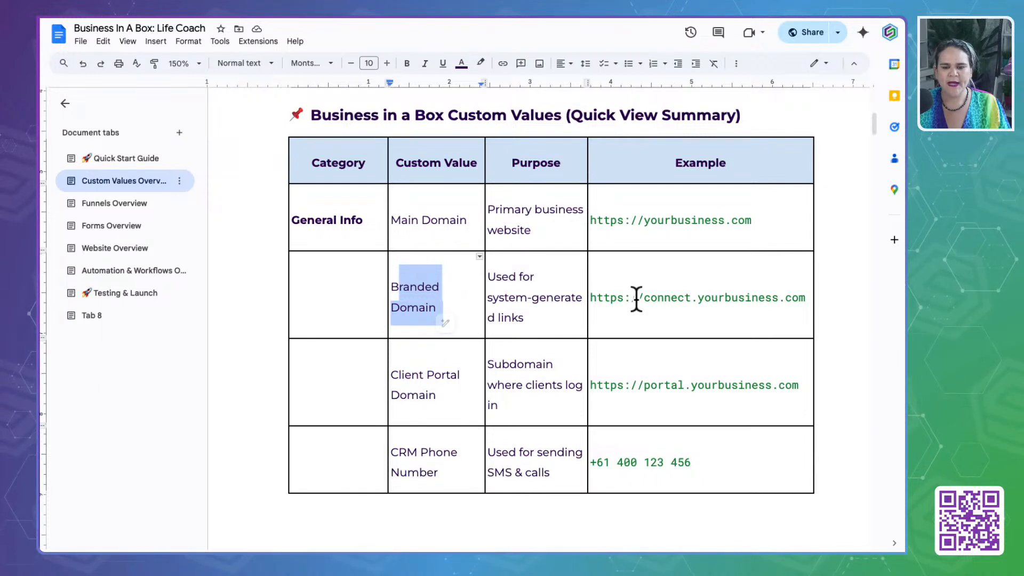
drag(644, 301, 699, 297)
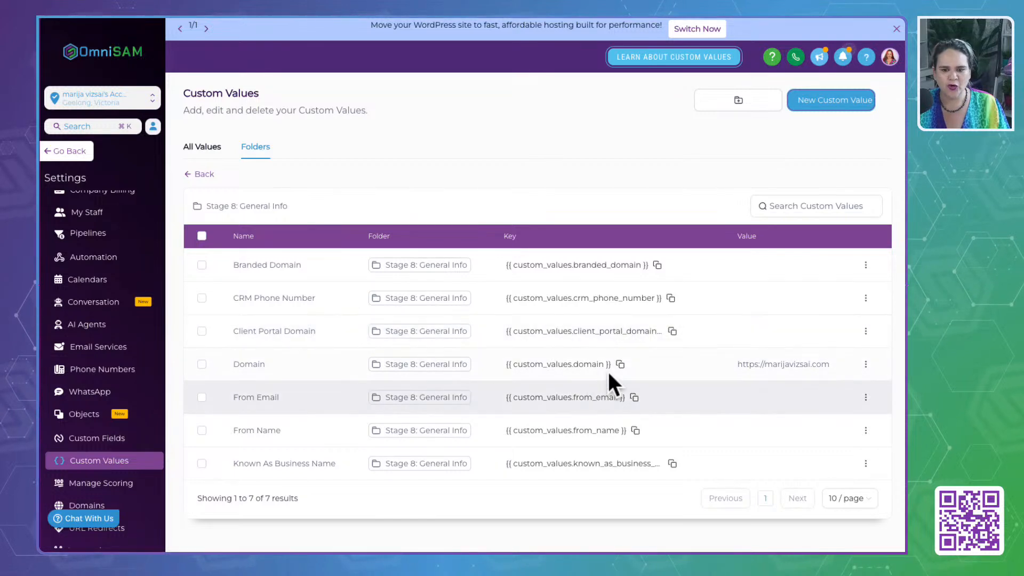
click(737, 362)
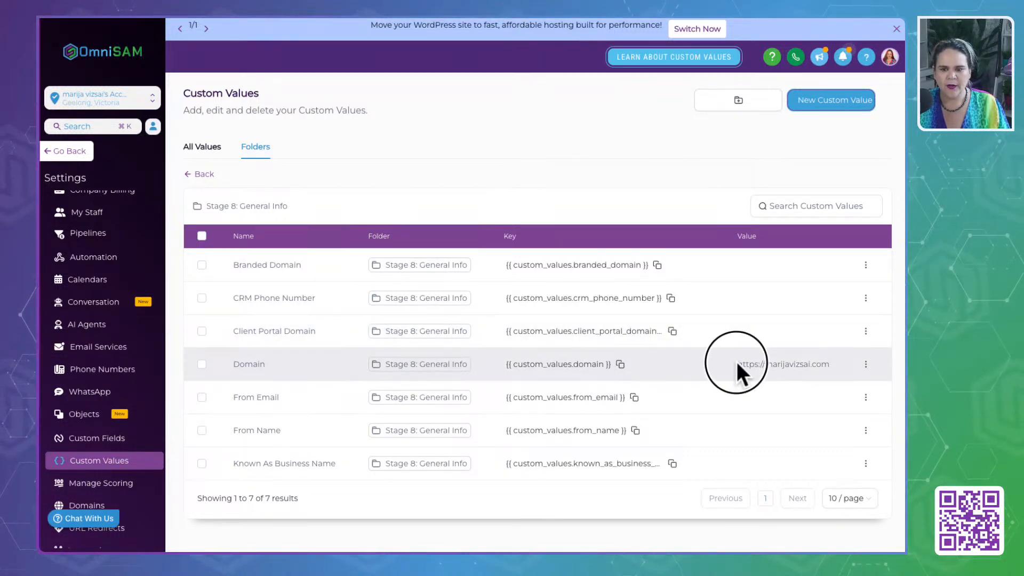
drag(737, 362, 837, 361)
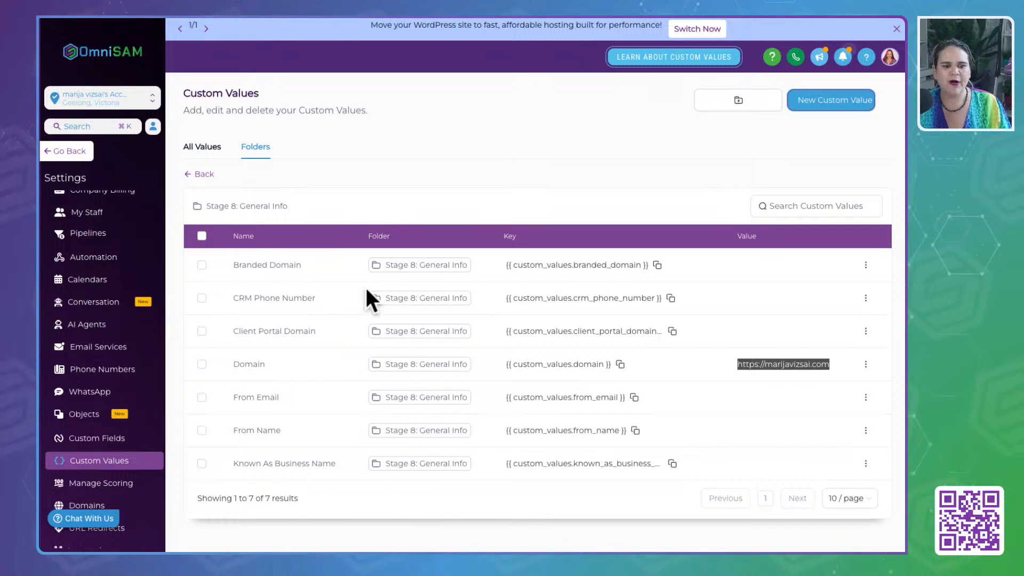
click(866, 265)
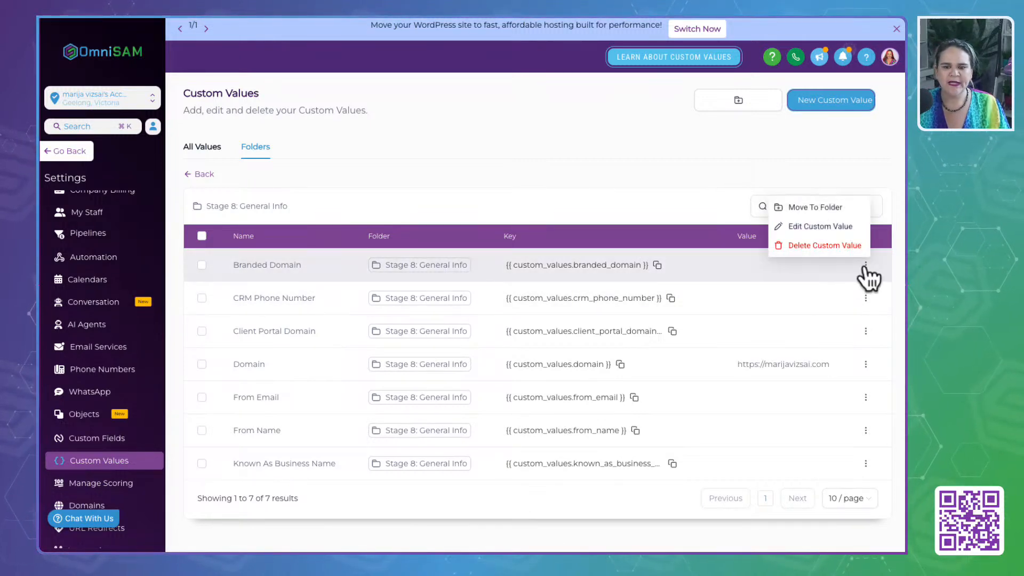
click(816, 226)
click(445, 307)
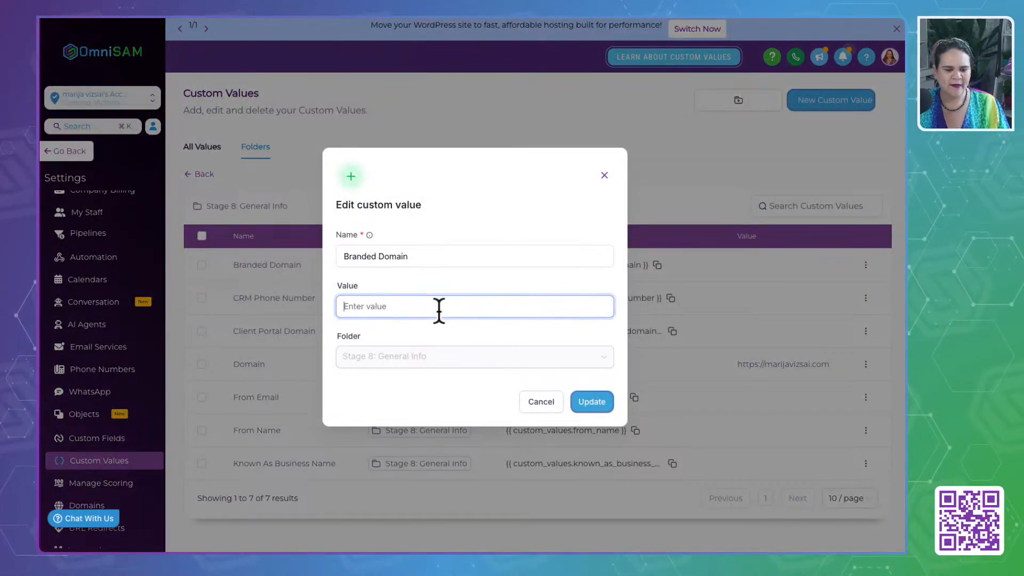
click(370, 309)
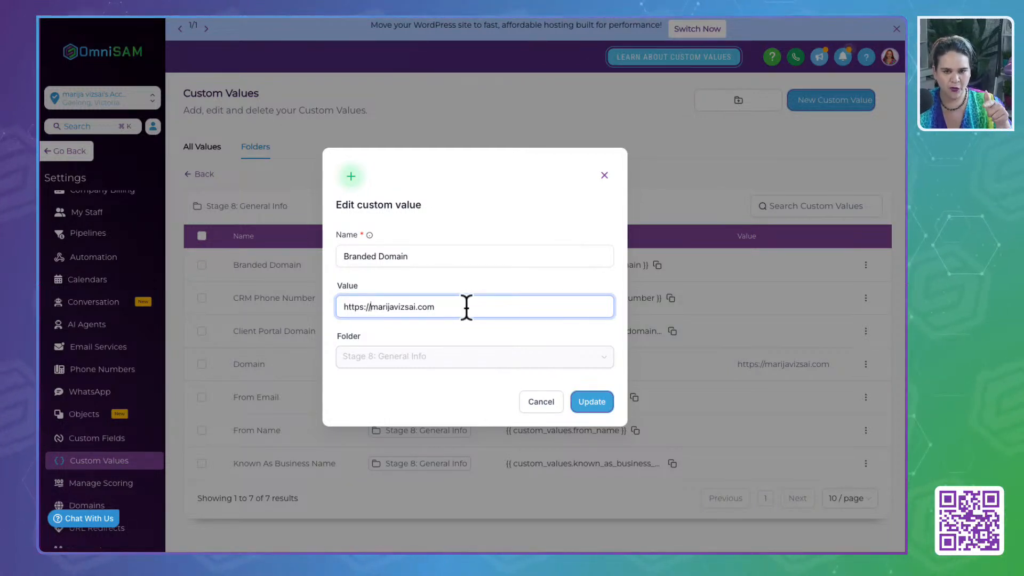
text(conne)
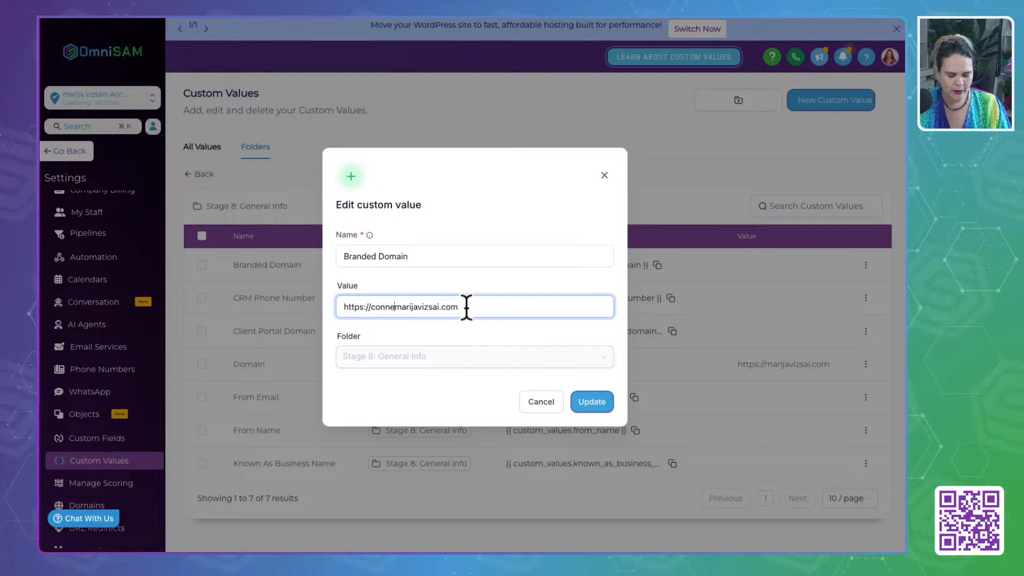
text(ct.)
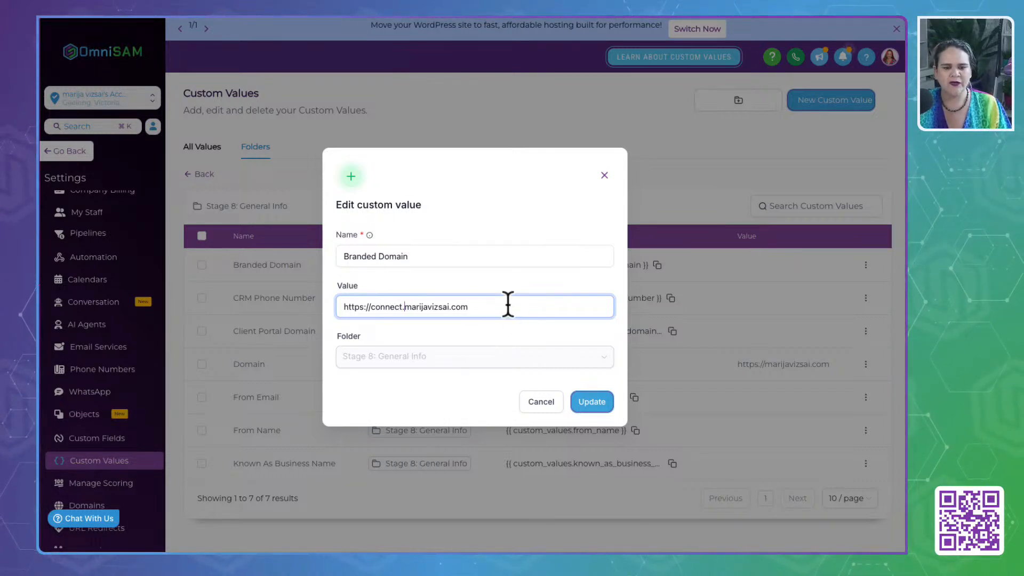
click(589, 411)
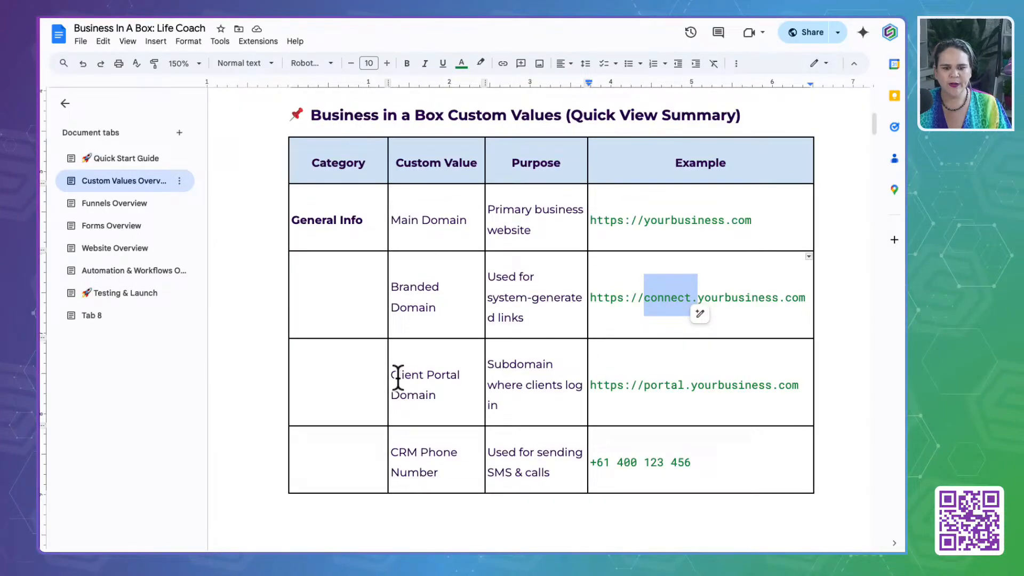
- Switch to the "Business In A Box: Life Coach" document and check the Client Portal Domain example and its subdomain
click(395, 376)
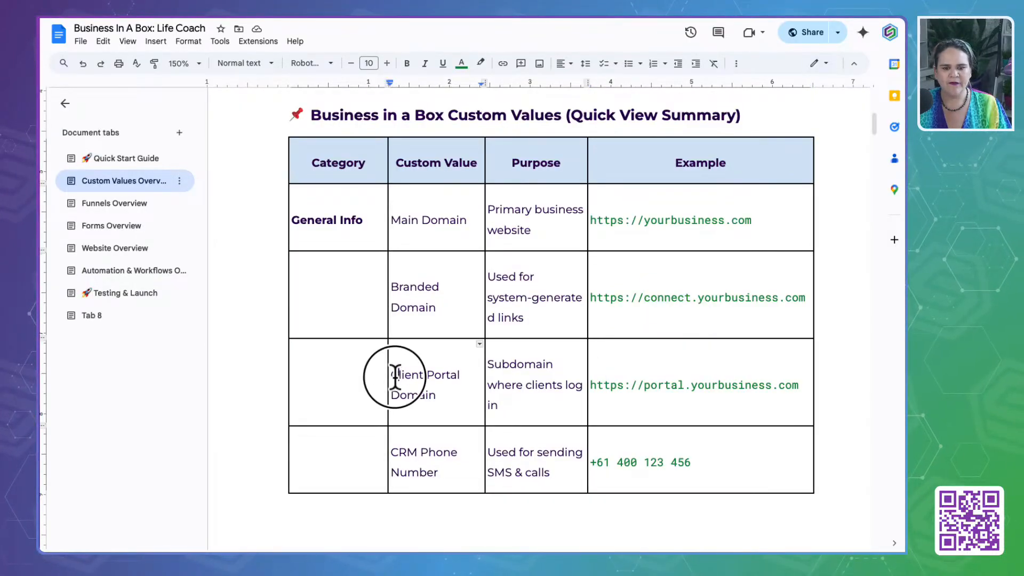
drag(395, 376, 457, 400)
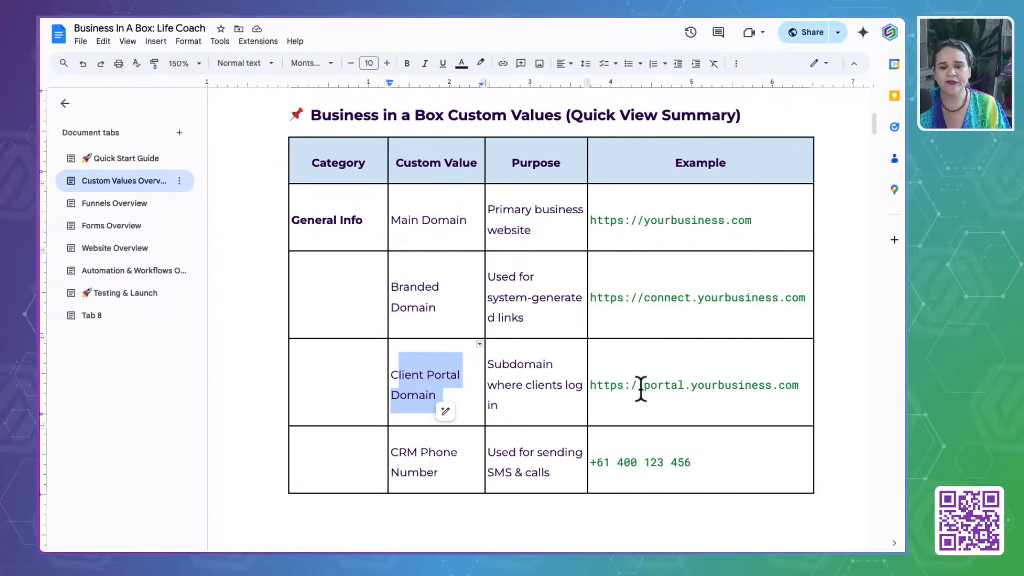
drag(643, 387, 686, 387)
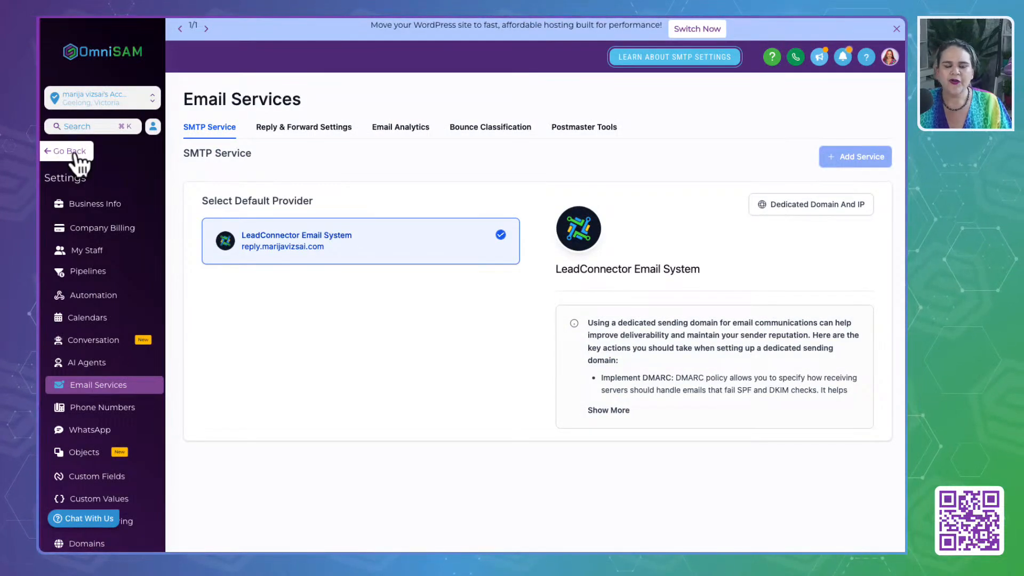
- Switch back to OmniSAM and look up the client portal's custom domain in the domain setup of the Communities settings
click(109, 501)
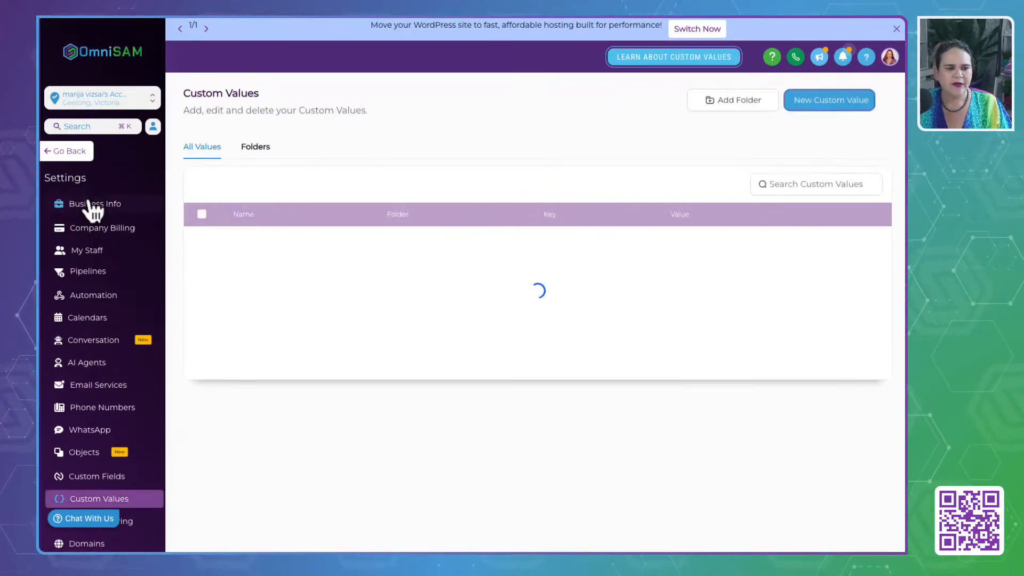
click(70, 151)
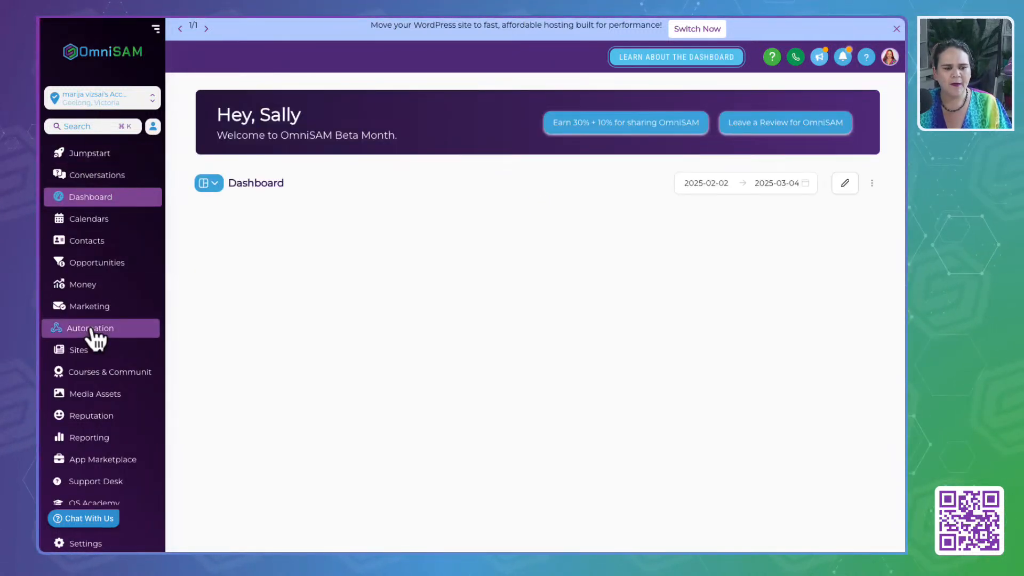
click(95, 376)
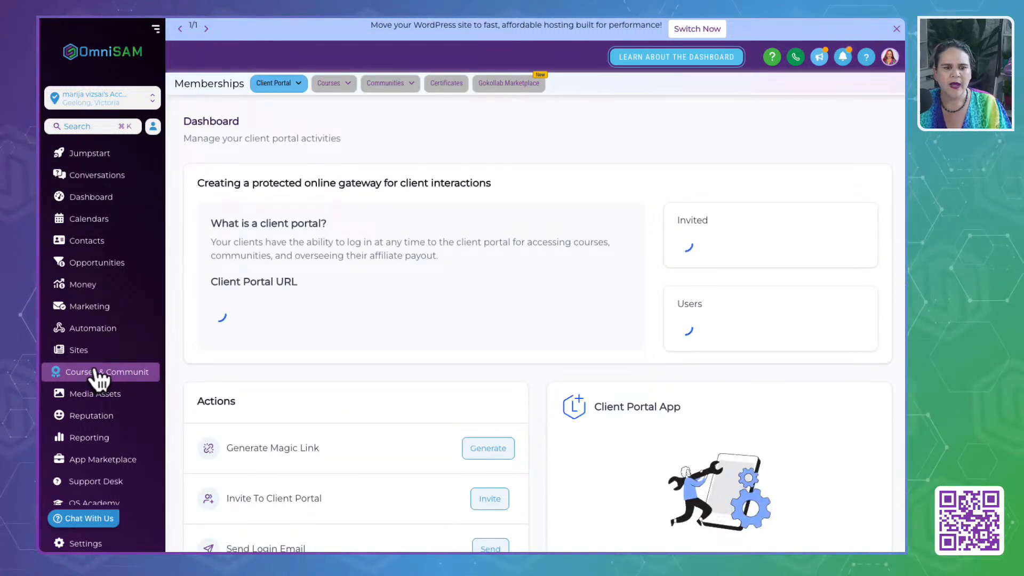
click(390, 84)
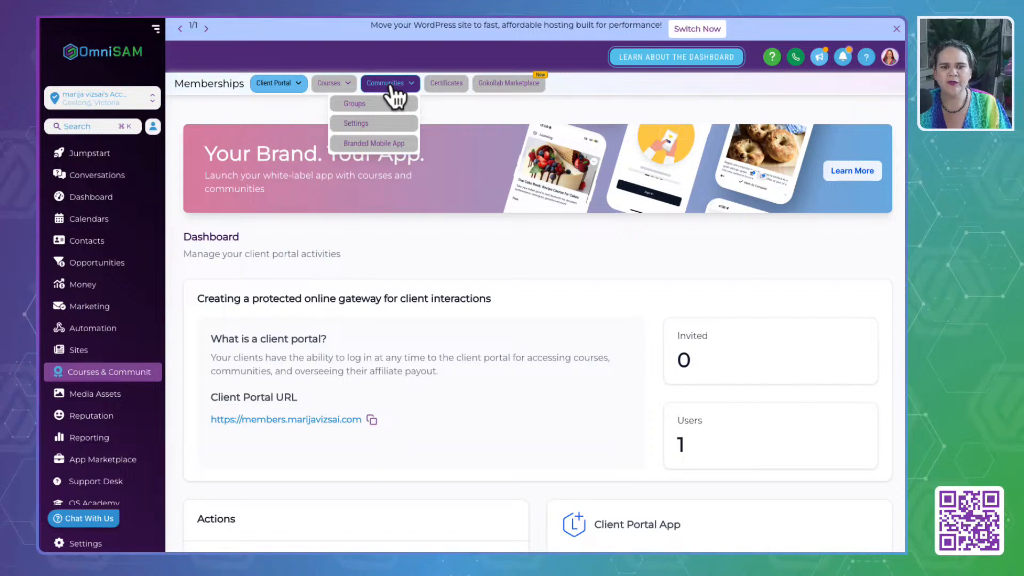
click(356, 126)
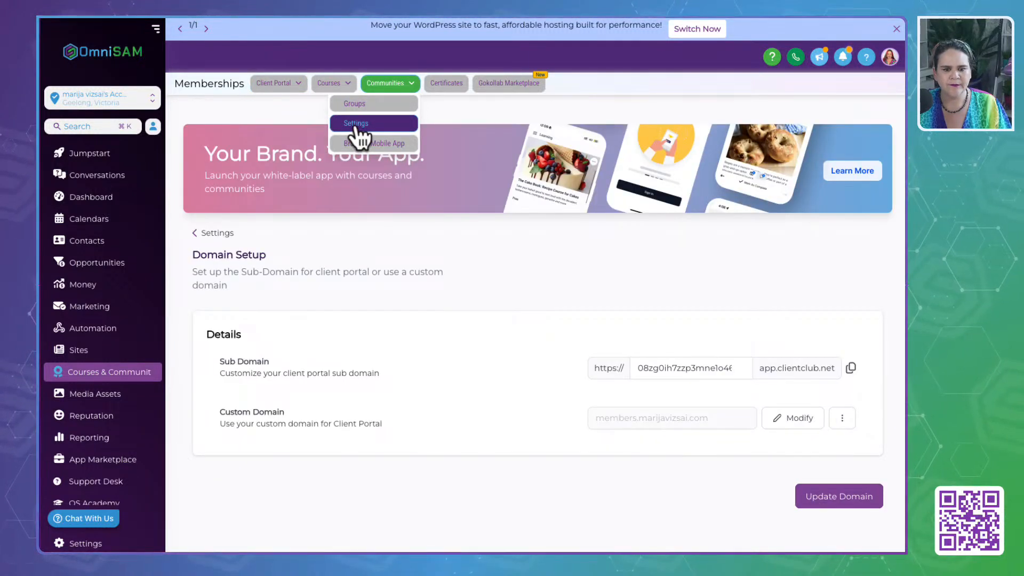
click(213, 412)
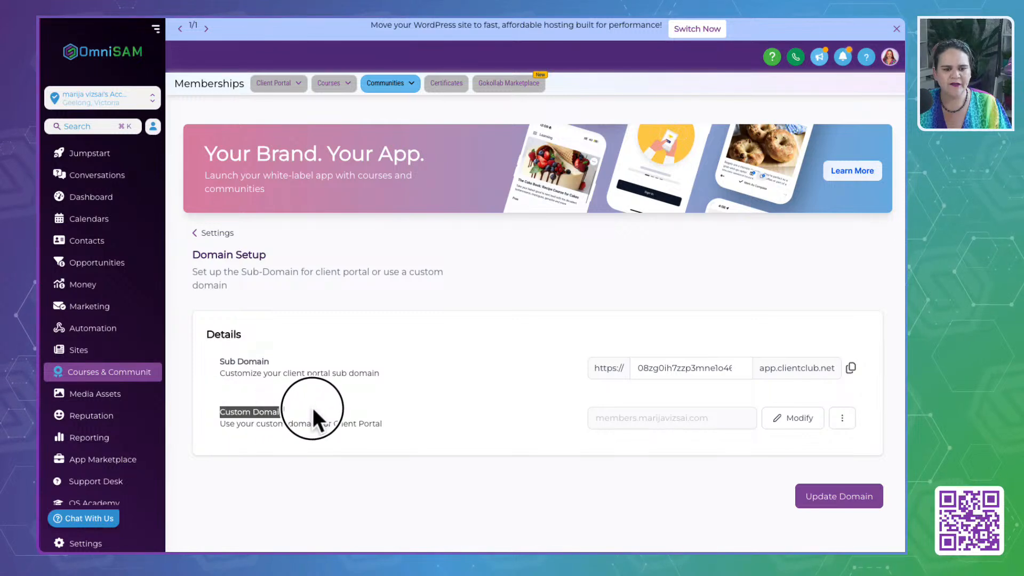
drag(592, 423, 638, 420)
scroll(639, 420, up, 5)
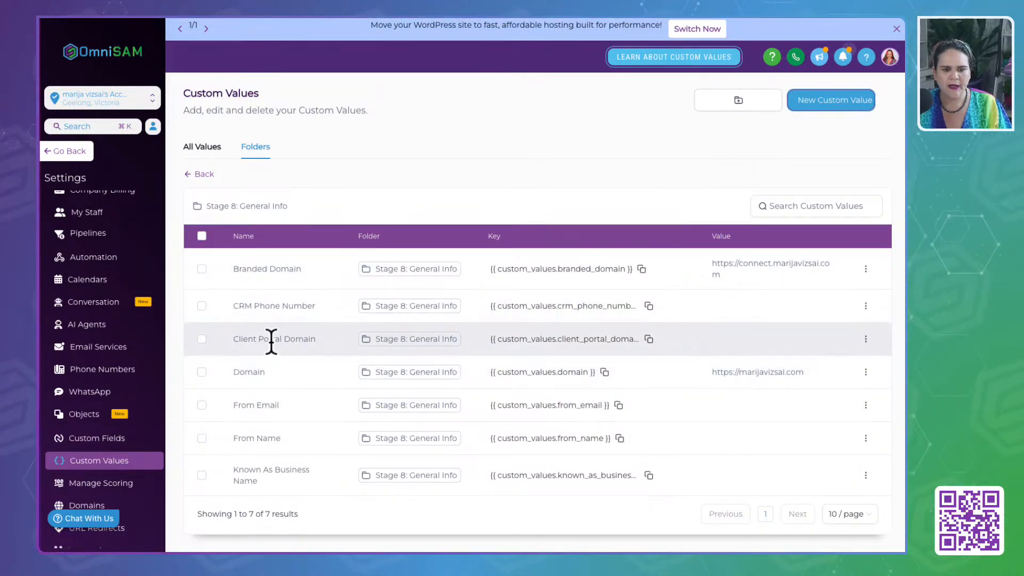
click(866, 338)
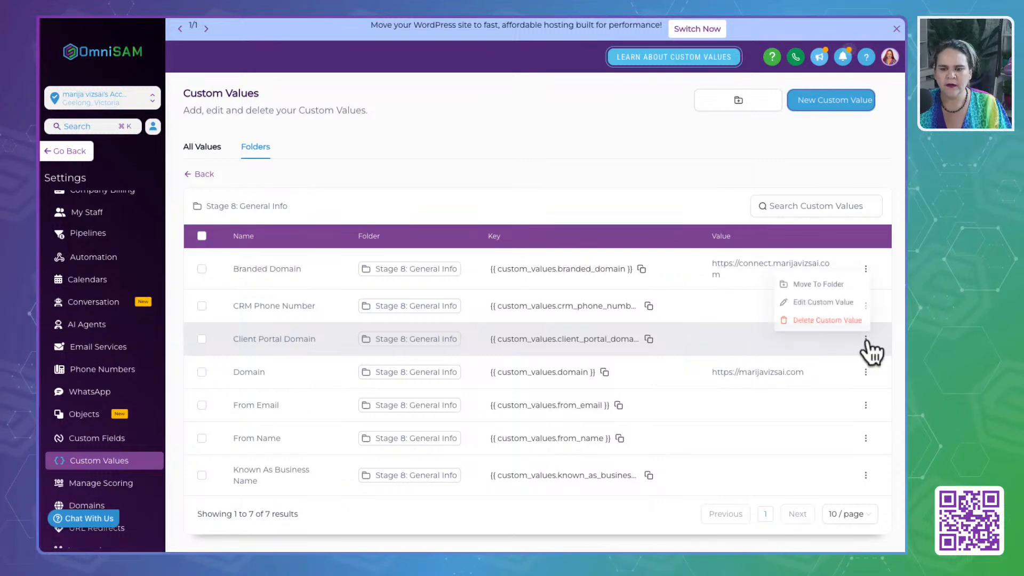
click(808, 302)
click(370, 306)
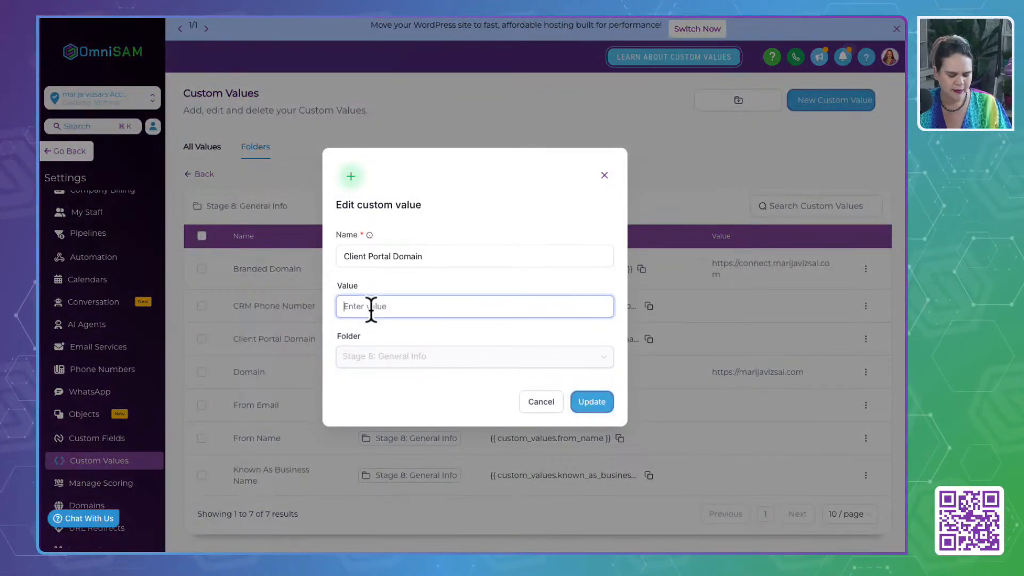
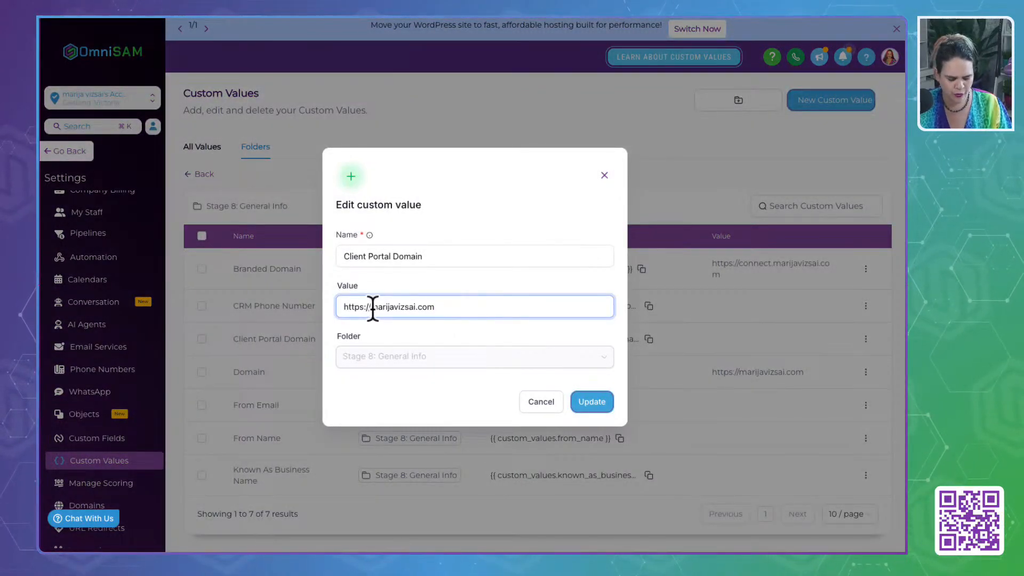
click(373, 307)
text(members.)
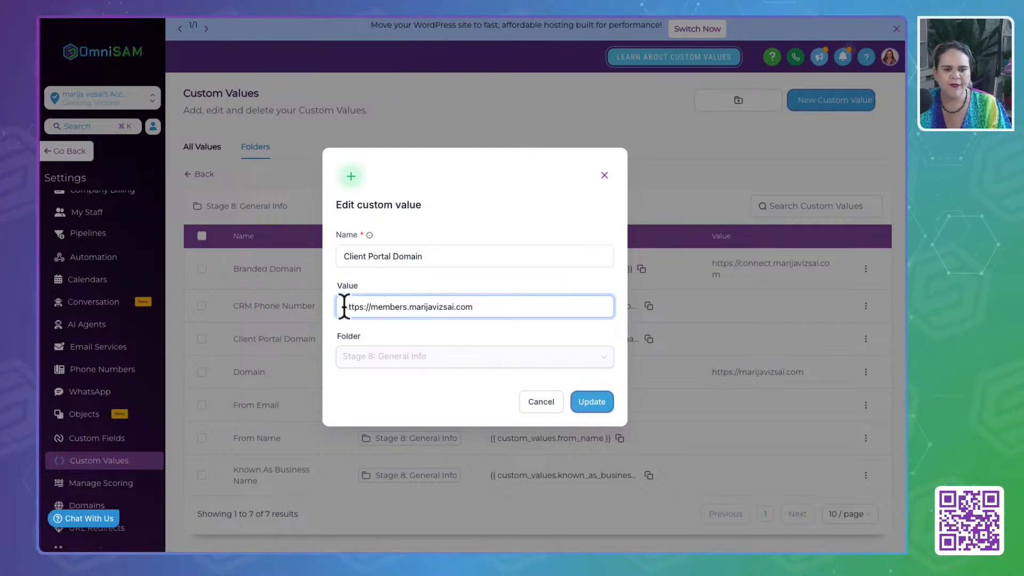
click(587, 405)
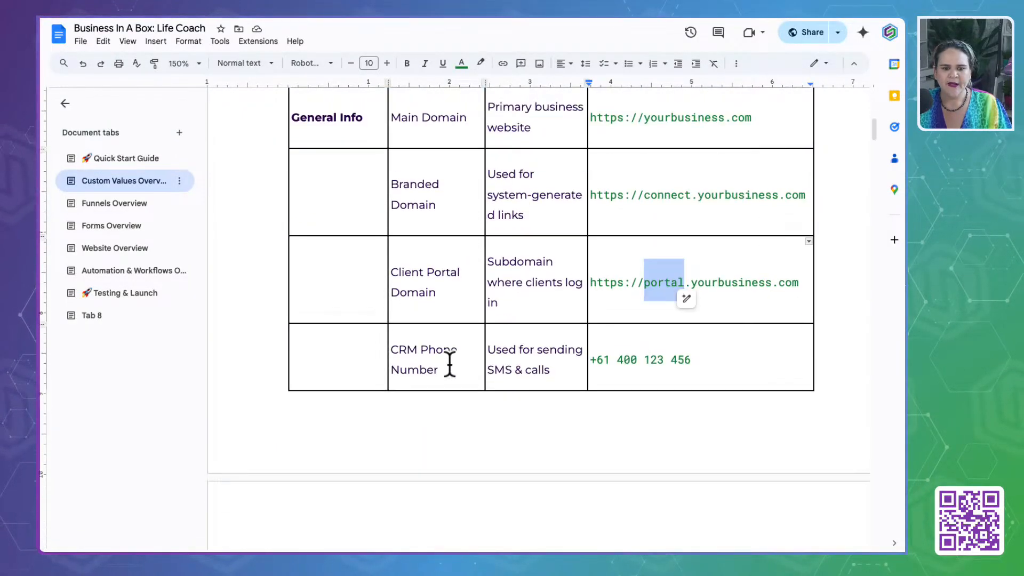
- Switch to the "Business In A Box: Life Coach" document and check the purpose and example format of CRM Phone Number
scroll(437, 355, down, 1)
drag(397, 308, 473, 331)
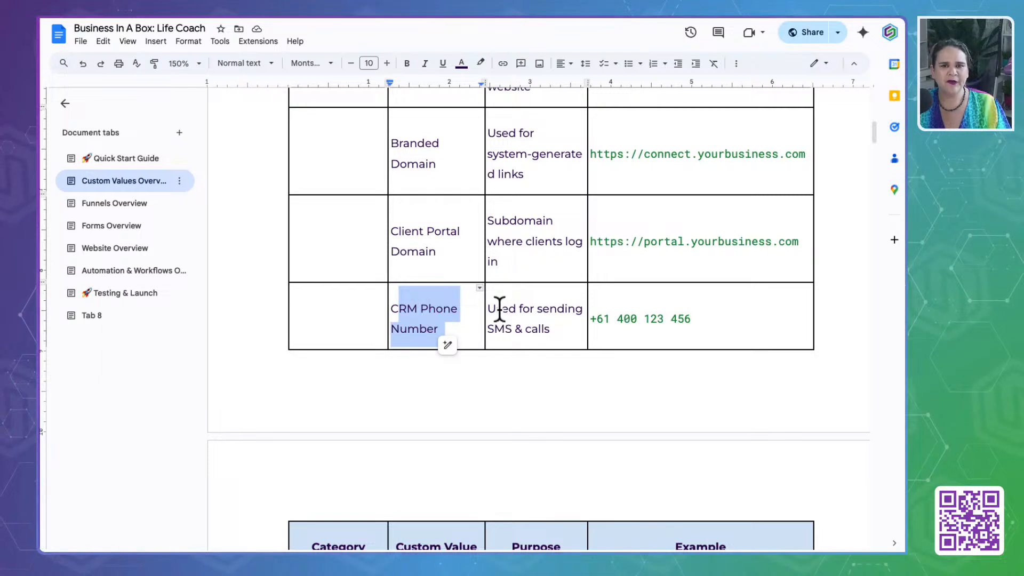
drag(691, 319, 588, 320)
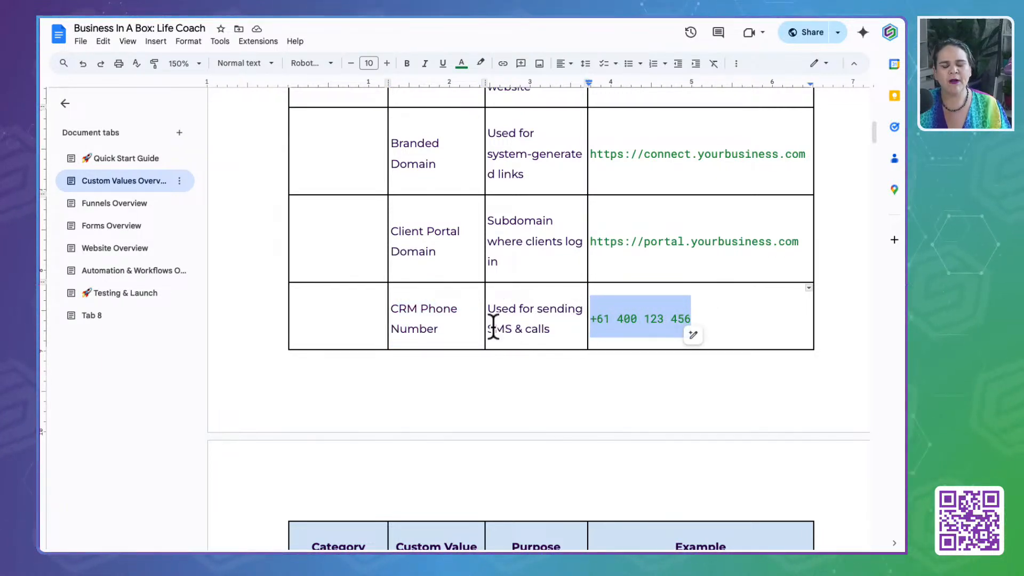
scroll(493, 327, down, 1)
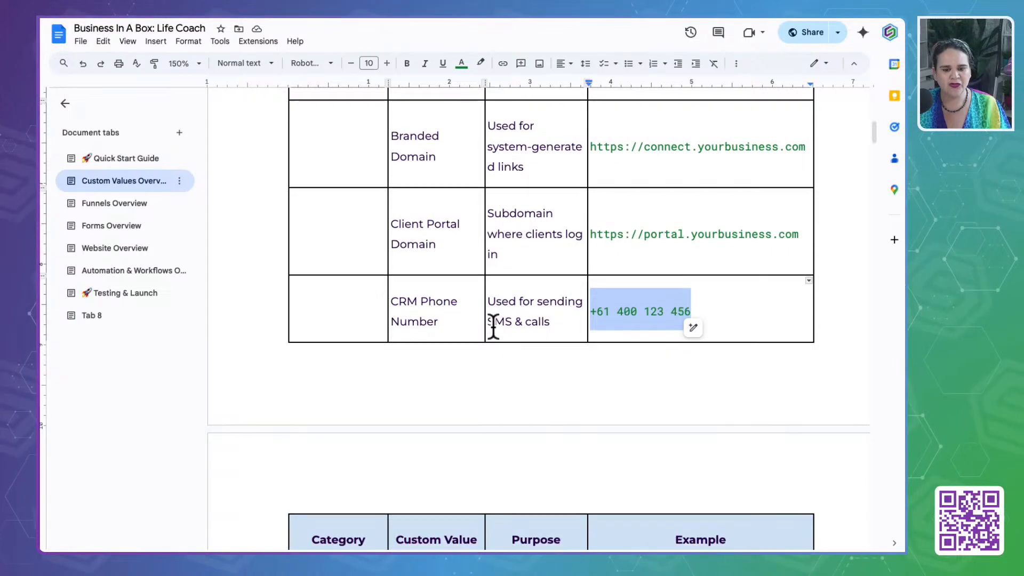
scroll(494, 327, down, 1)
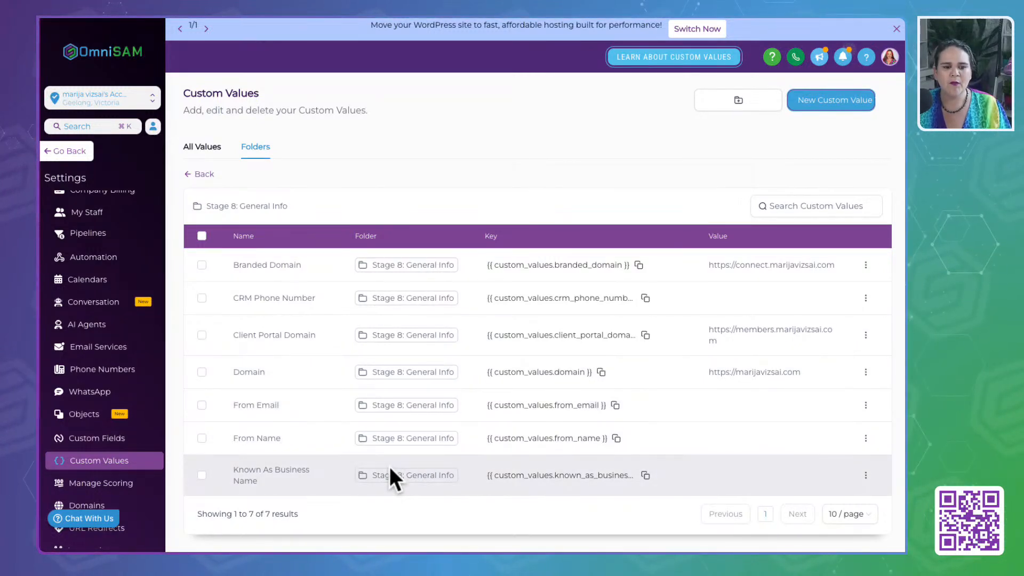
- Read on past CRM Phone Number in the setup guide, and check the Business Email in OmniSAM's Business Profile settings
drag(235, 297, 326, 296)
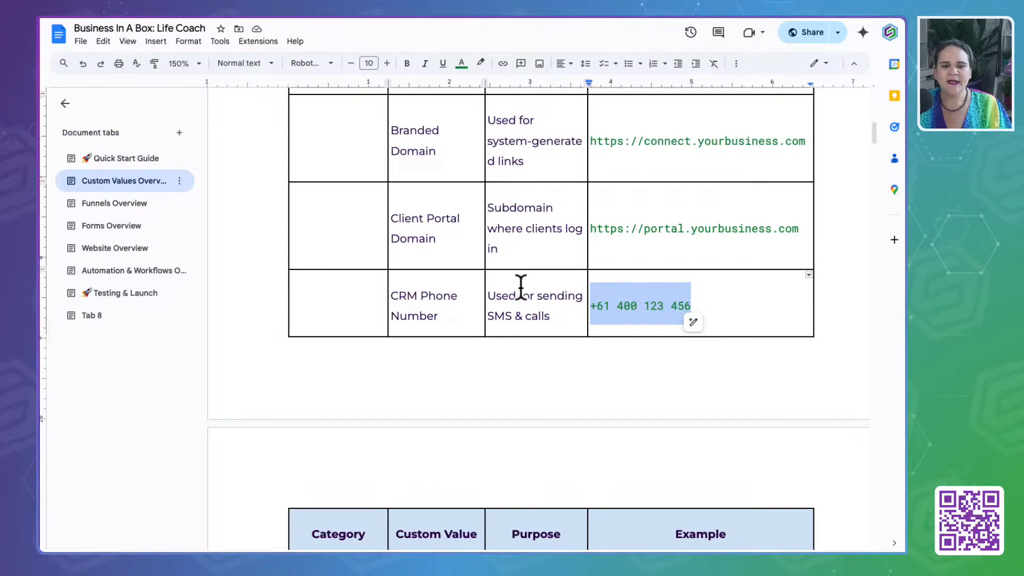
scroll(521, 288, down, 5)
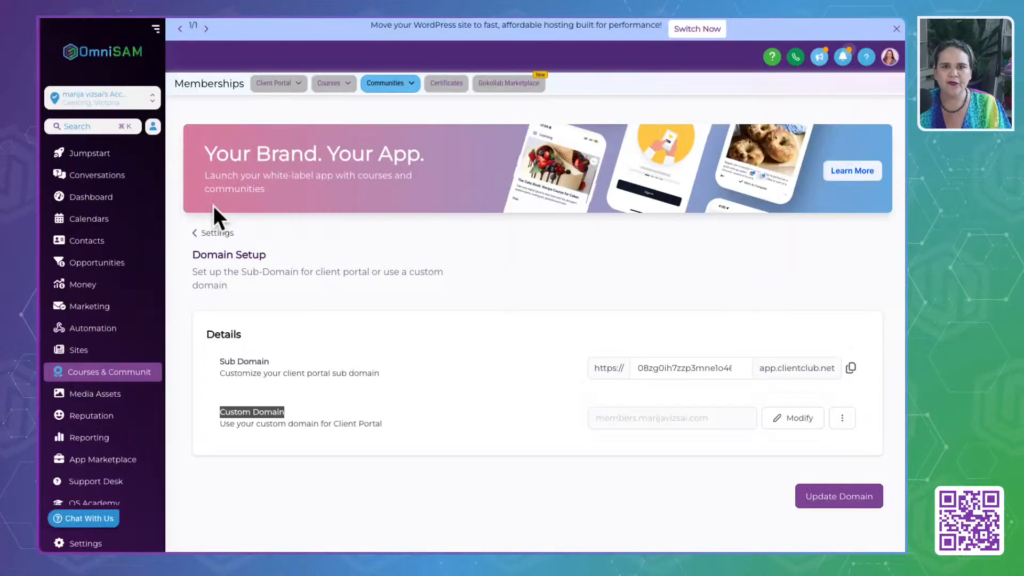
click(87, 544)
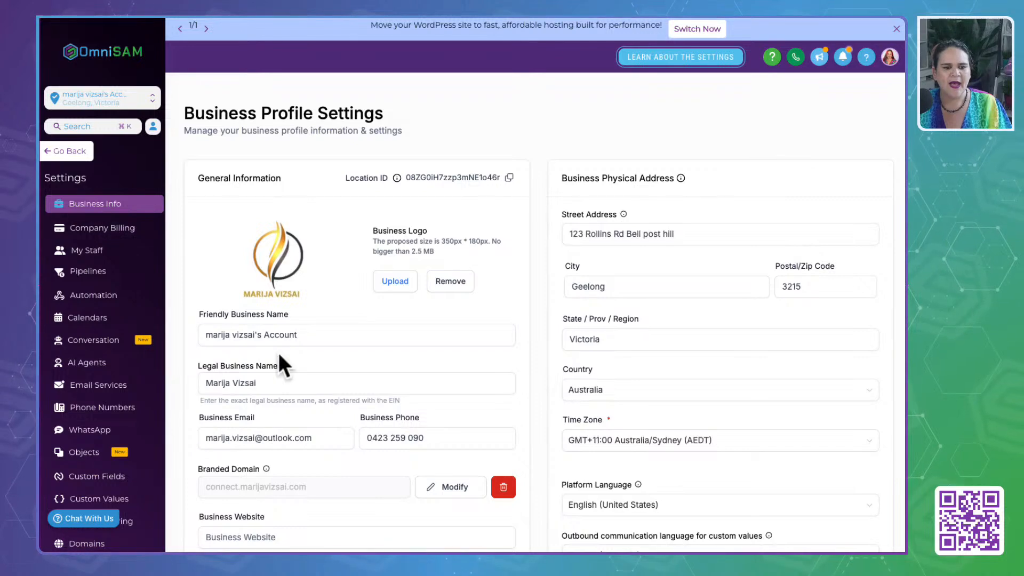
scroll(279, 365, down, 3)
click(328, 286)
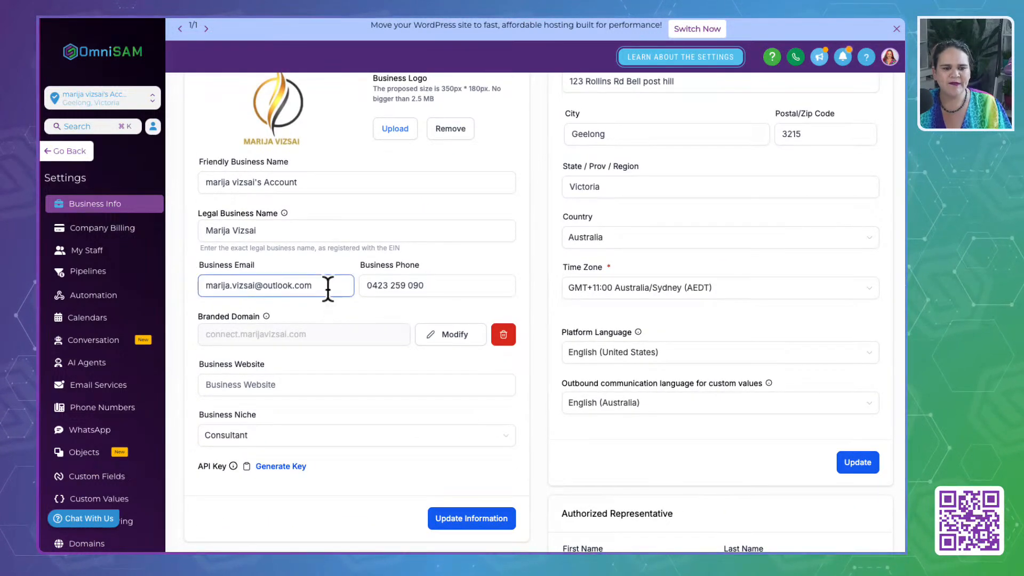
drag(328, 286, 184, 286)
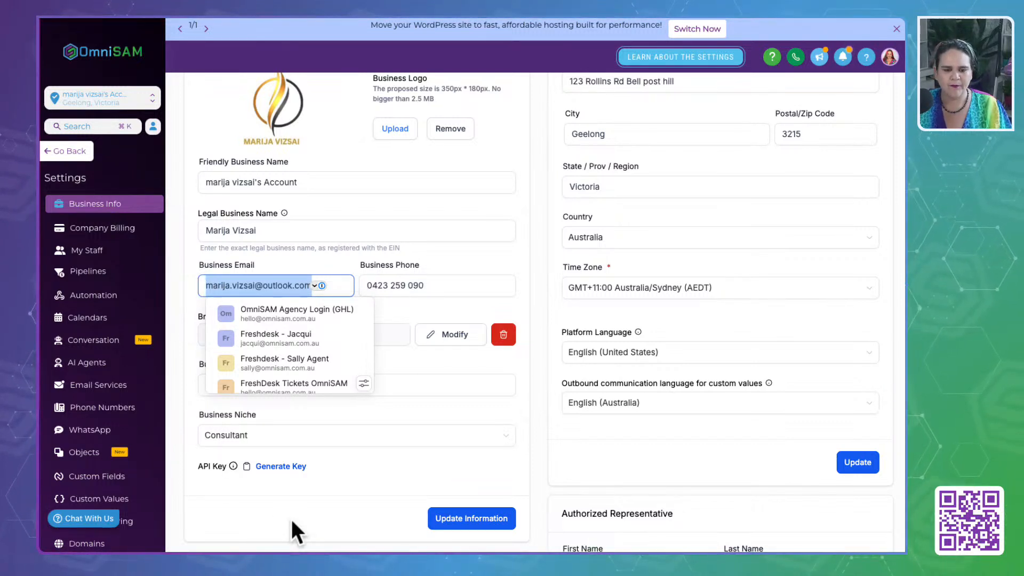
click(210, 264)
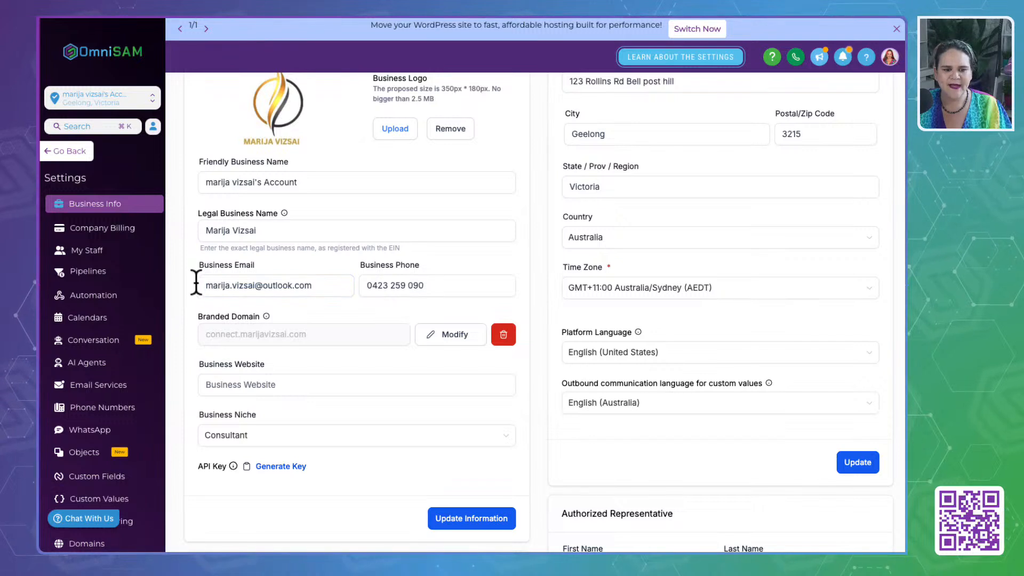
click(202, 285)
drag(201, 285, 310, 285)
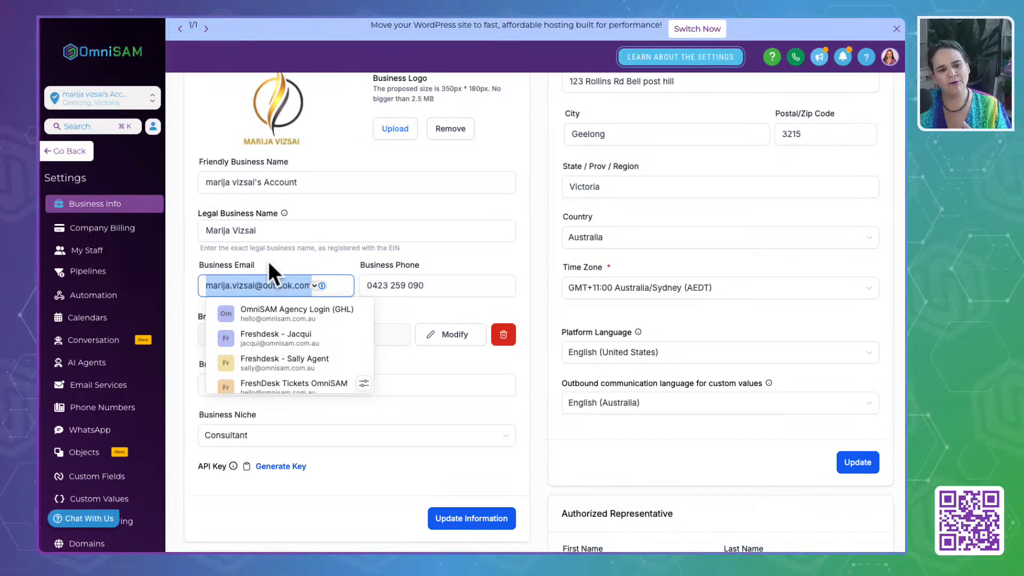
click(268, 262)
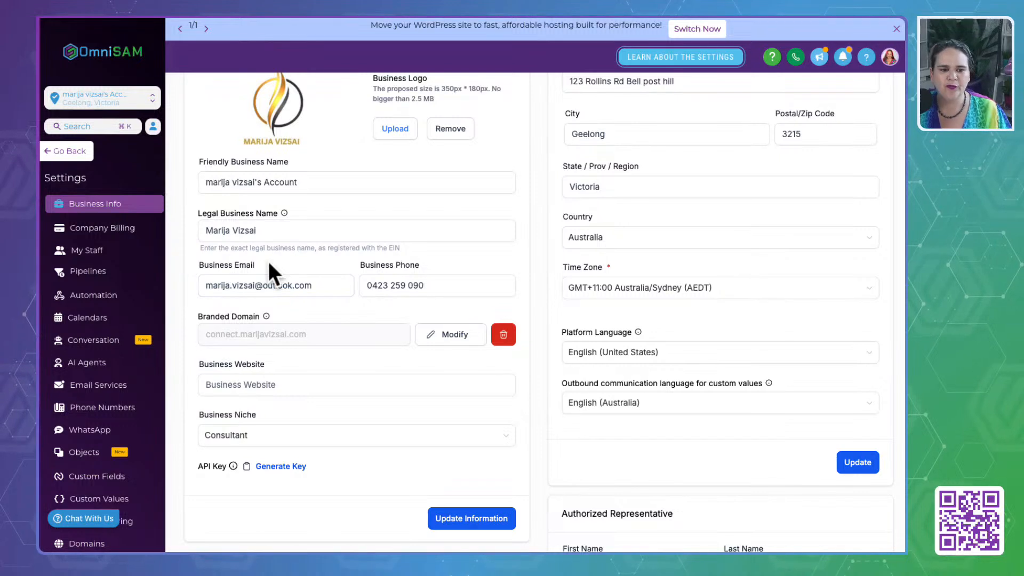
drag(319, 285, 187, 290)
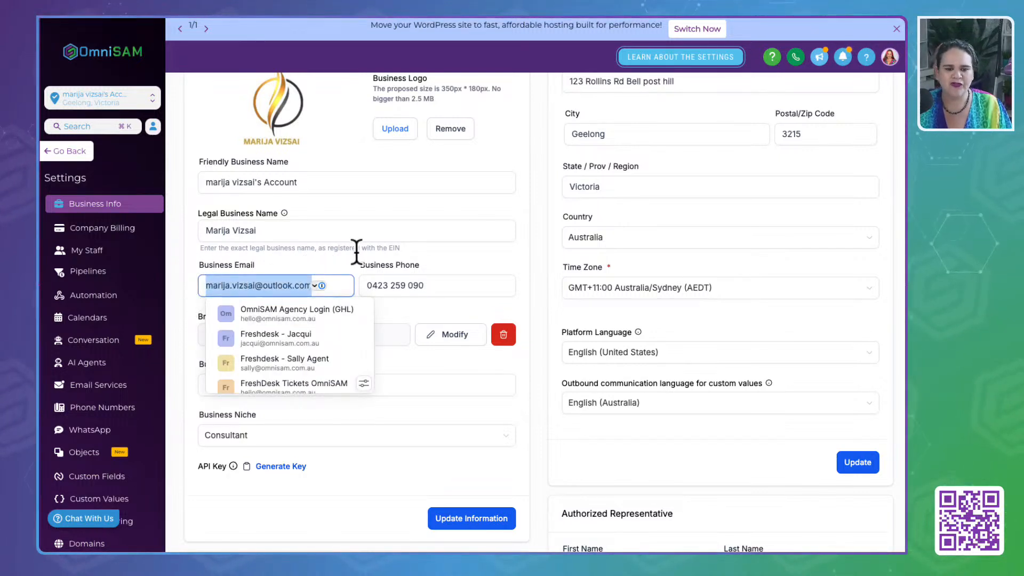
click(335, 261)
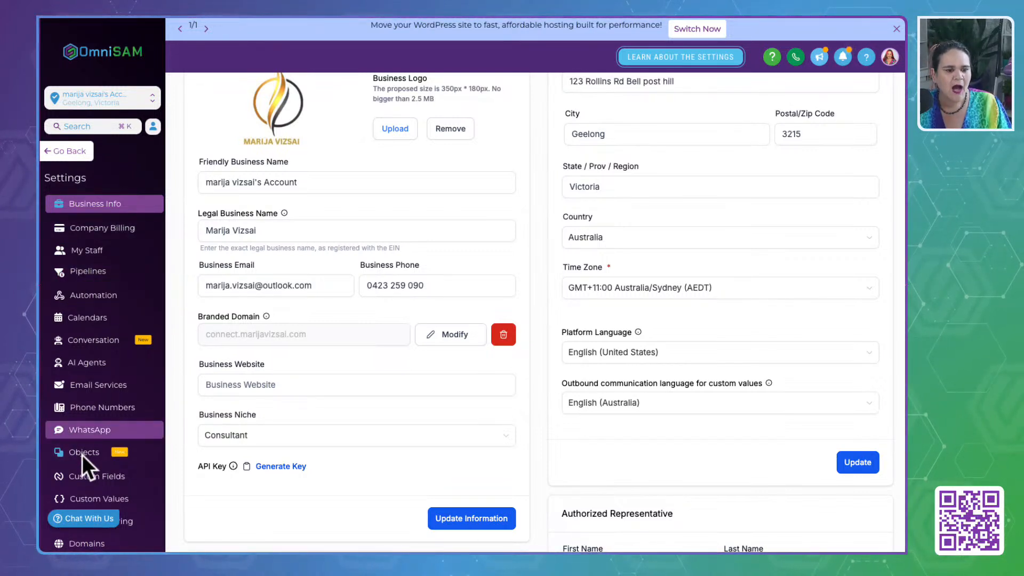
- Copy the LeadConnector Email System's "reply." sending domain from the Email Services settings and open the Domains settings
scroll(83, 453, down, 4)
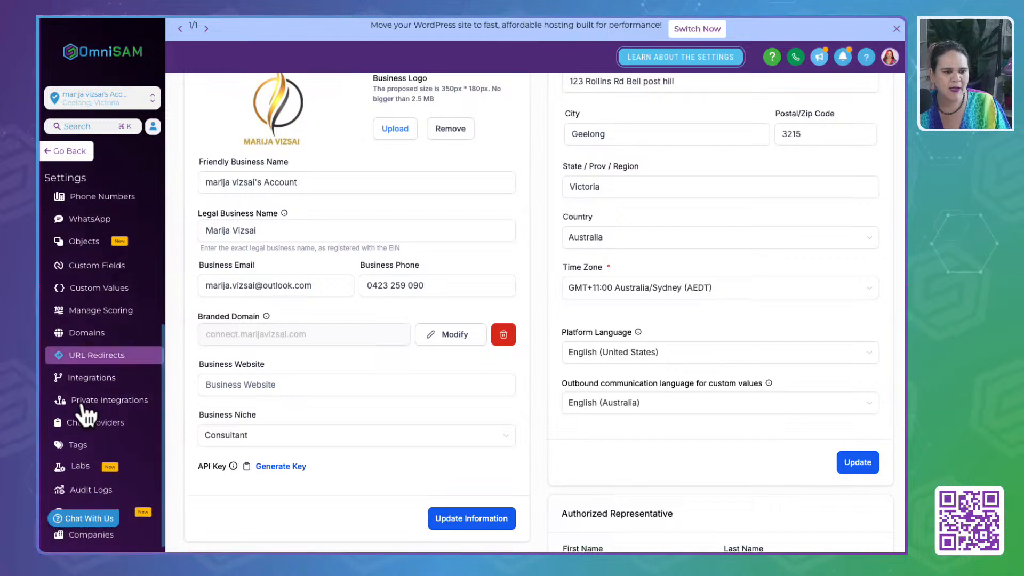
scroll(83, 406, up, 3)
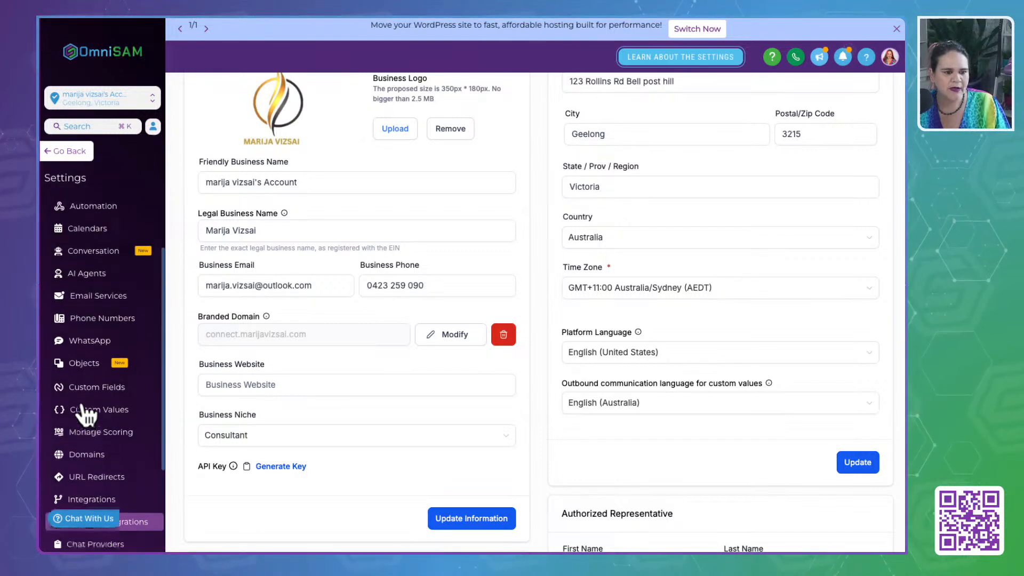
click(96, 299)
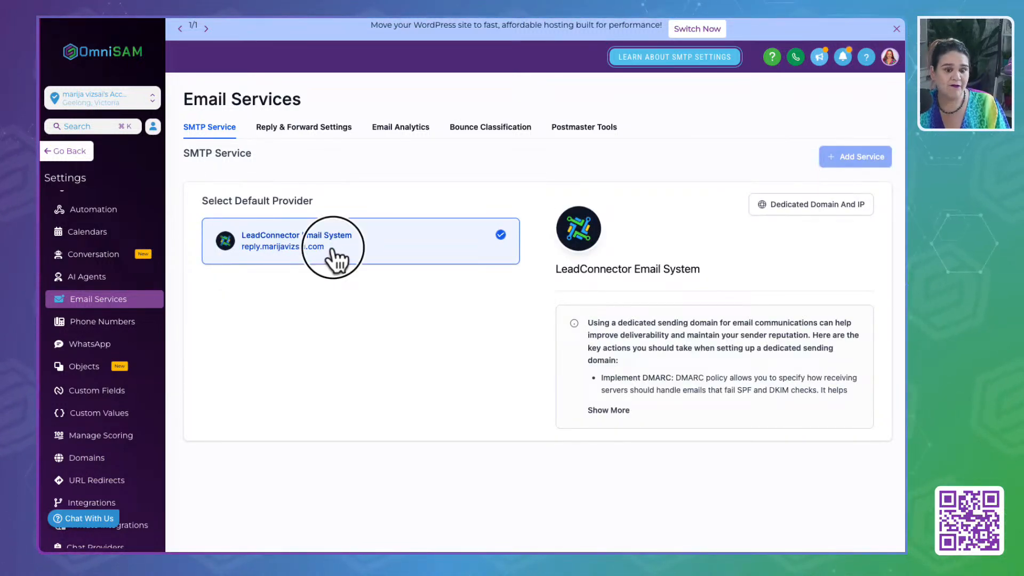
drag(329, 249, 243, 264)
key(super+c)
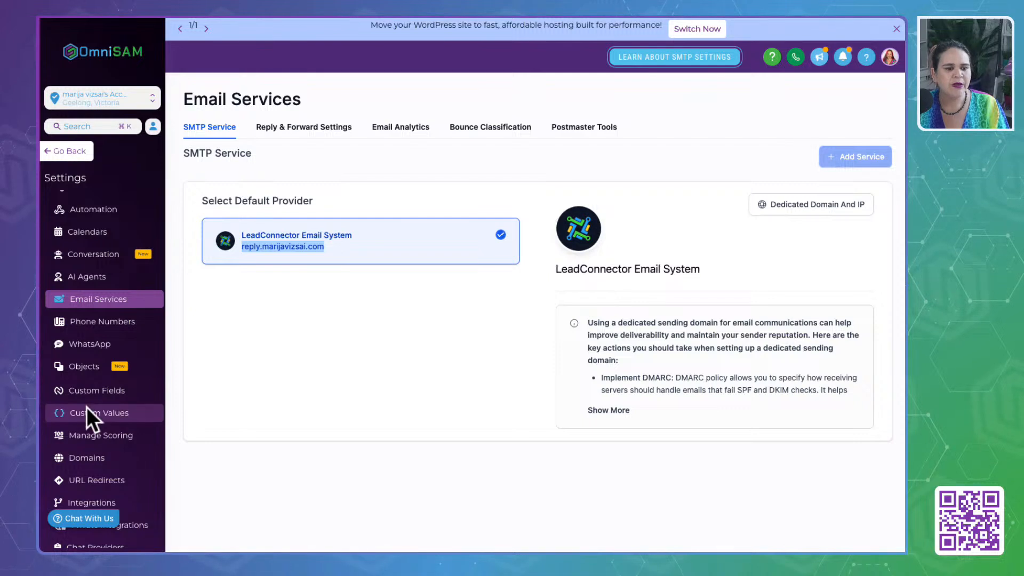
scroll(86, 407, down, 2)
scroll(85, 419, up, 4)
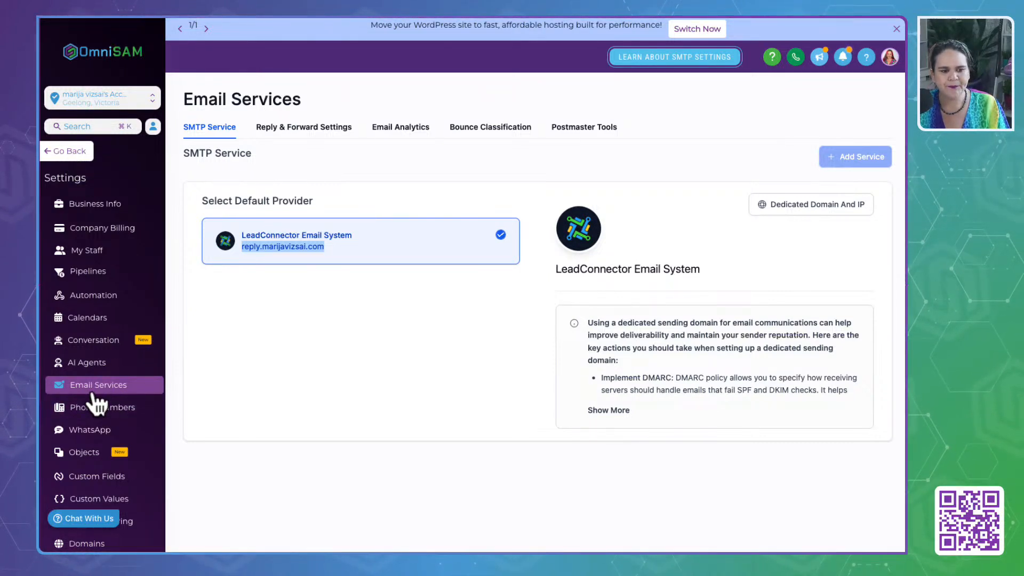
scroll(95, 448, down, 5)
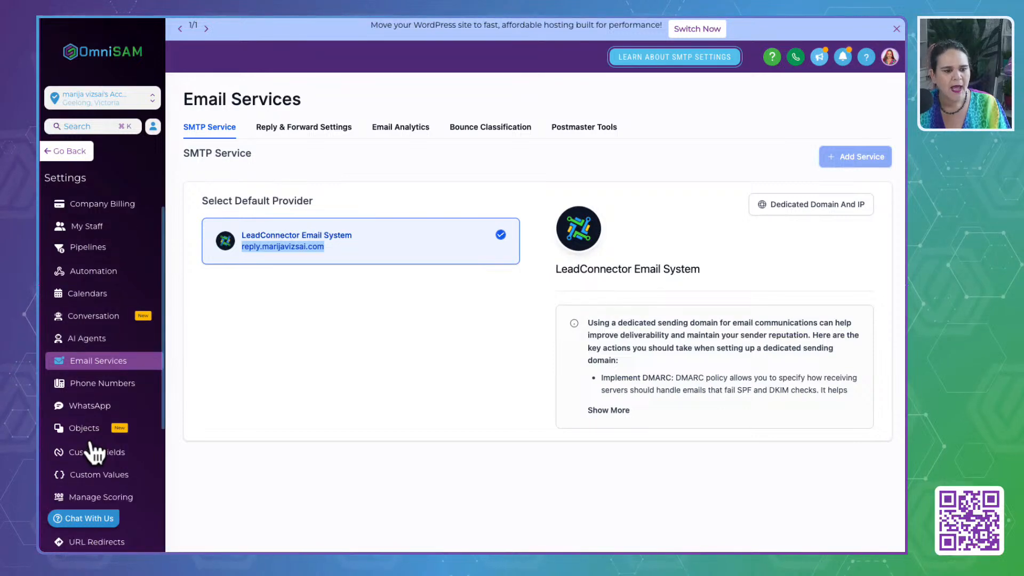
super+click(87, 333)
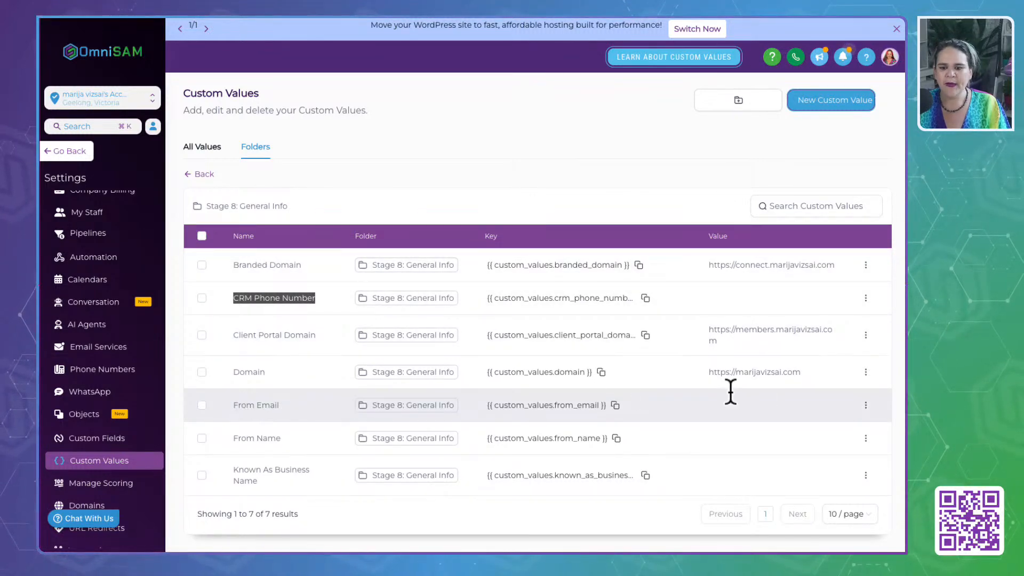
- Set the From Email custom value to the copied sending domain with "reply." replaced by "hello@" and save it
click(866, 405)
click(833, 368)
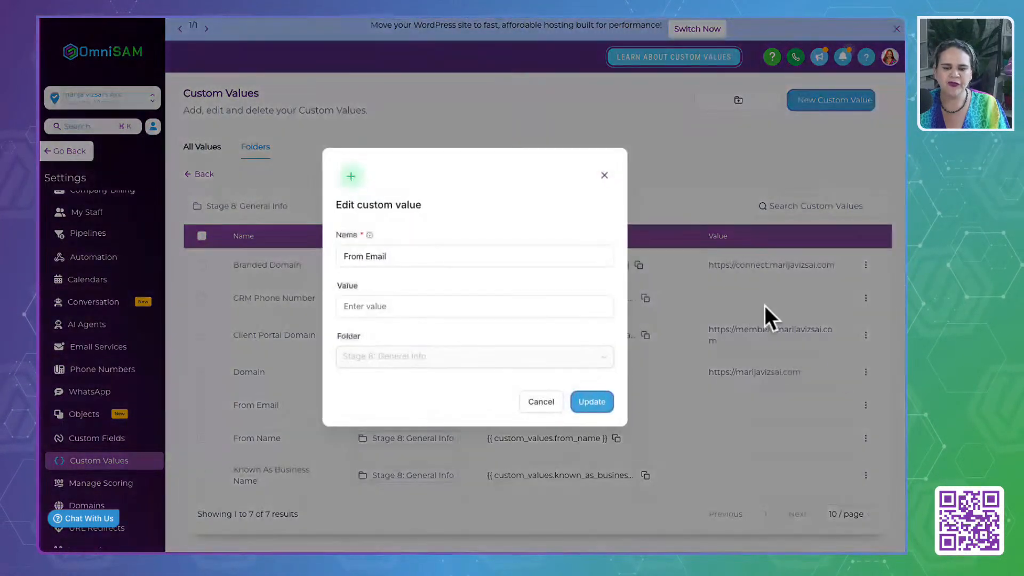
click(434, 257)
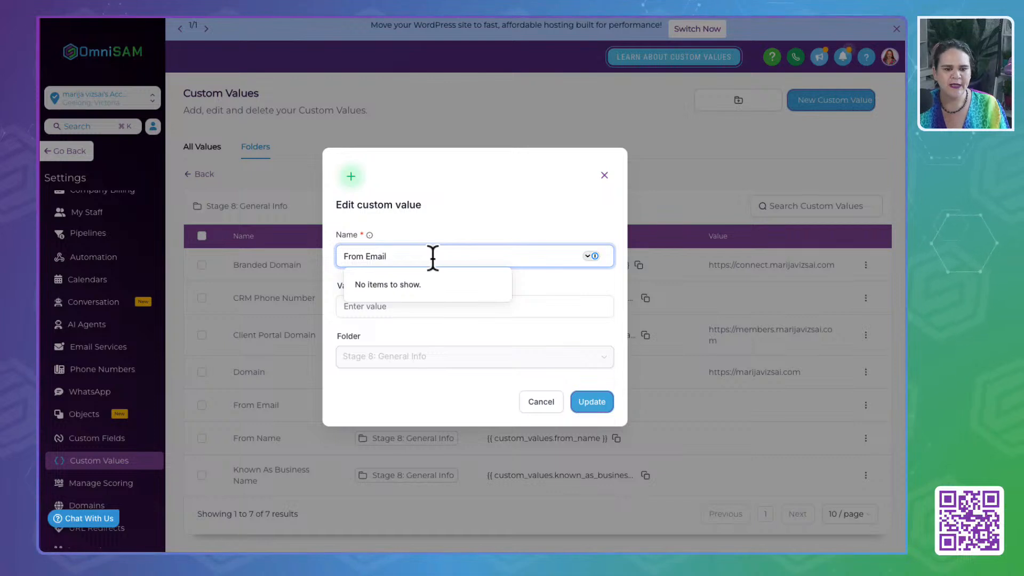
click(524, 312)
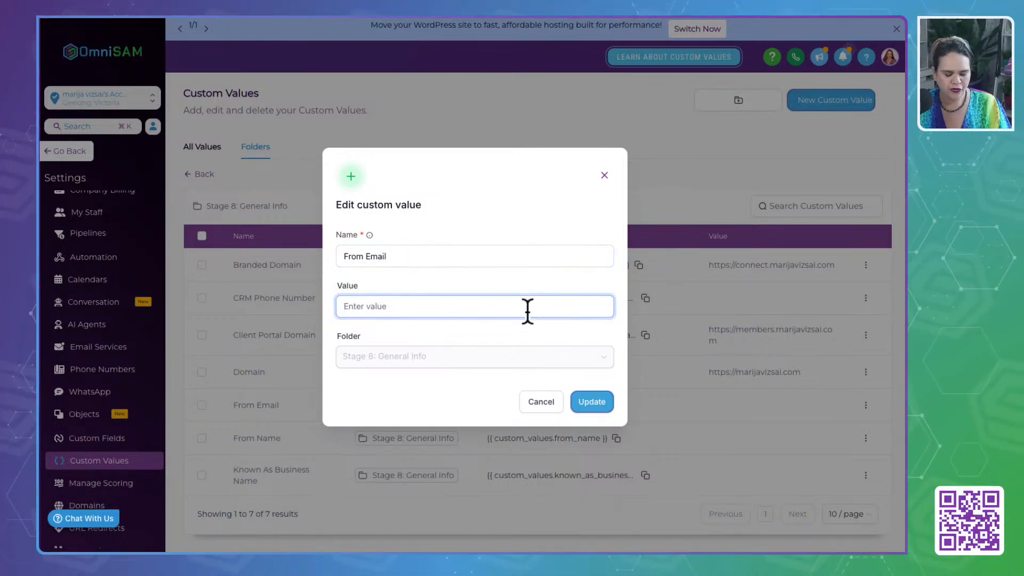
key(super+v)
drag(365, 307, 343, 308)
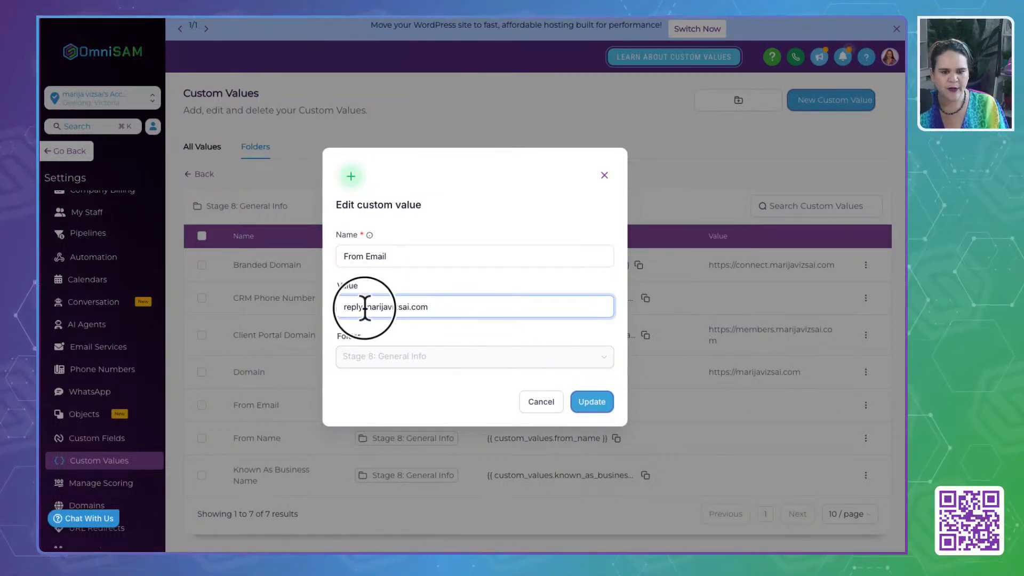
key(BackSpace)
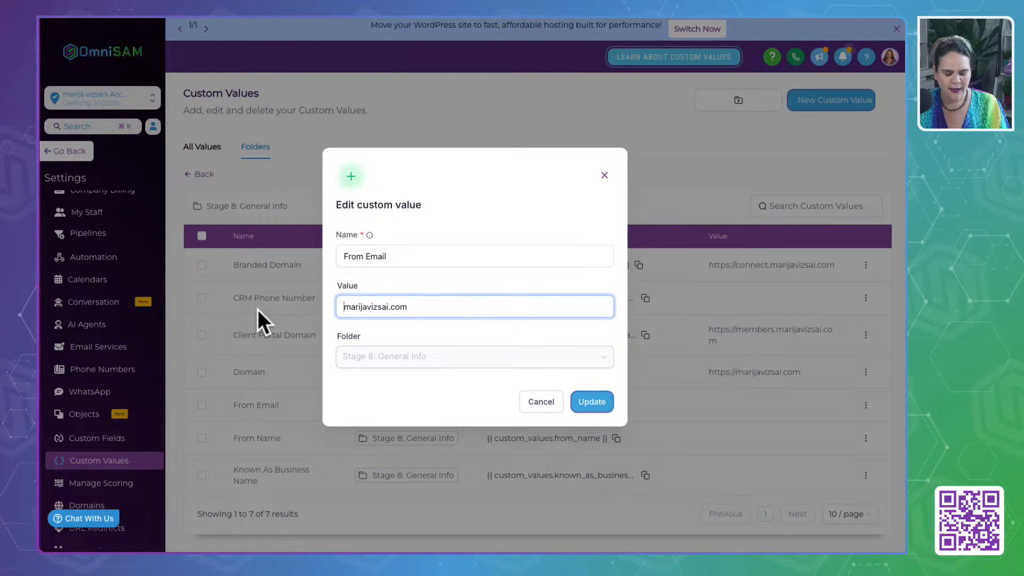
text(hello@)
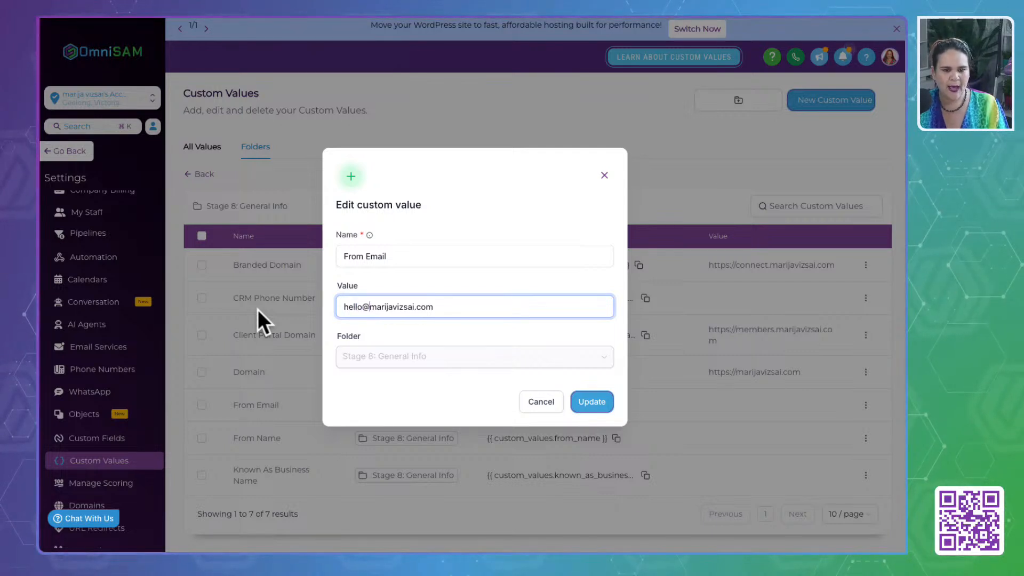
drag(458, 308, 343, 308)
key(ctrl+c)
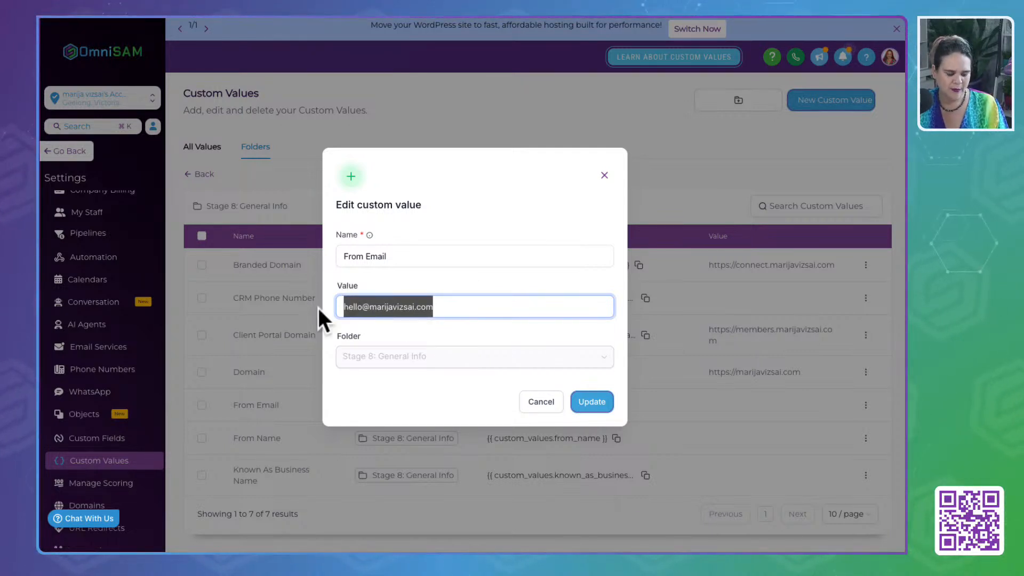
click(591, 402)
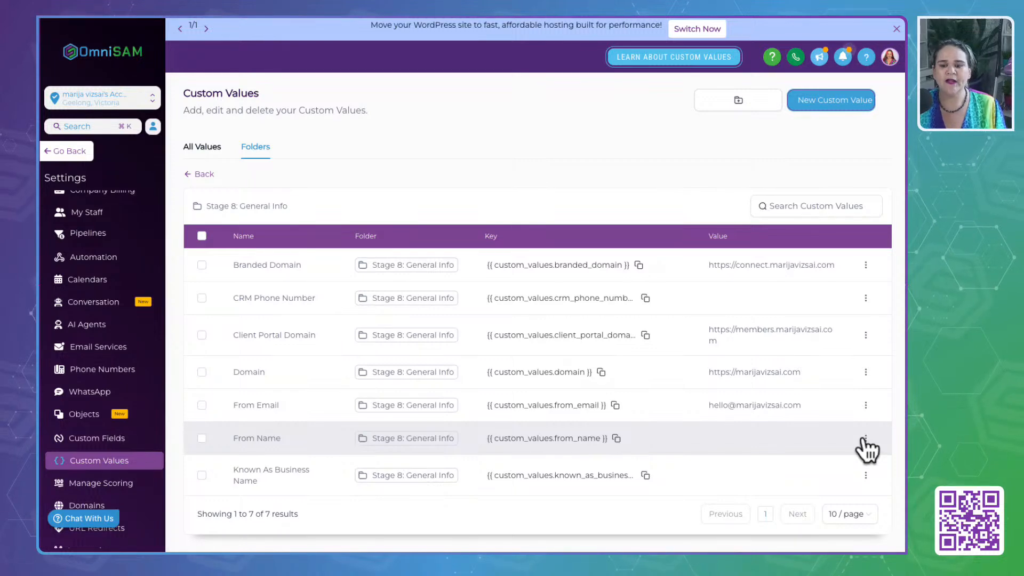
- Set the From Name custom value to the business owner's first and last name, capitalised and without the domain ending, and save it
click(865, 440)
click(819, 400)
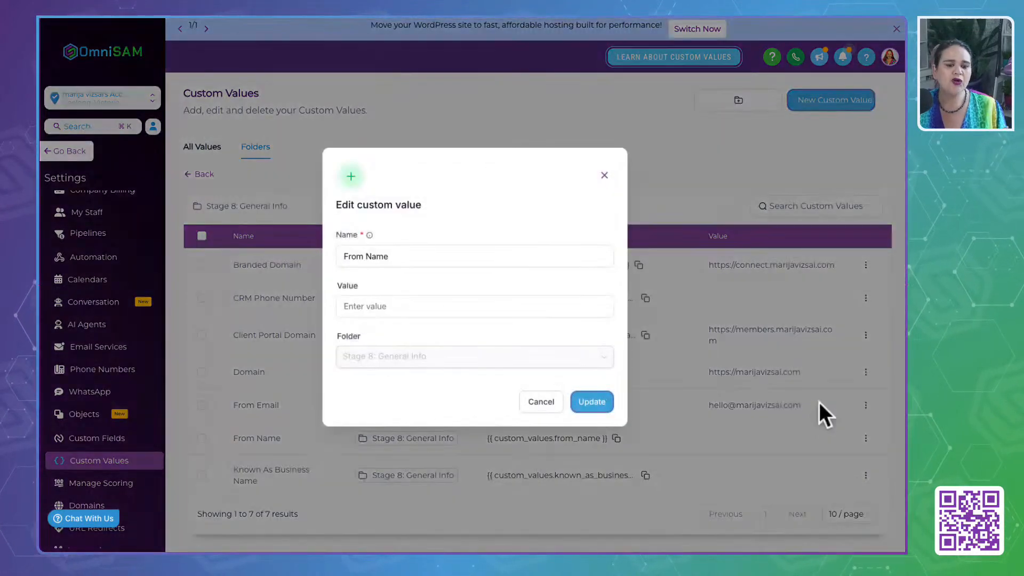
click(389, 306)
drag(377, 309, 294, 310)
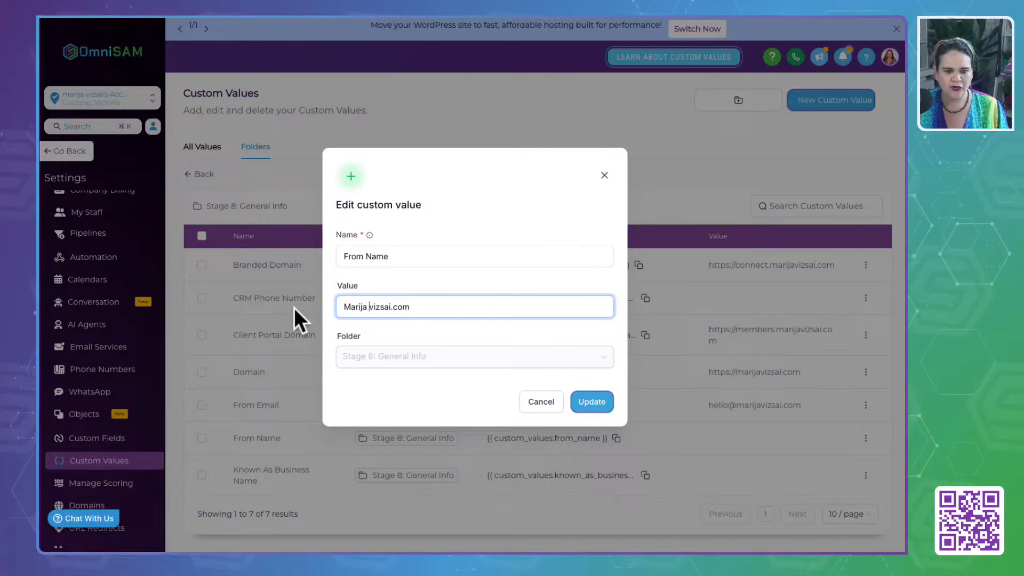
key(Delete)
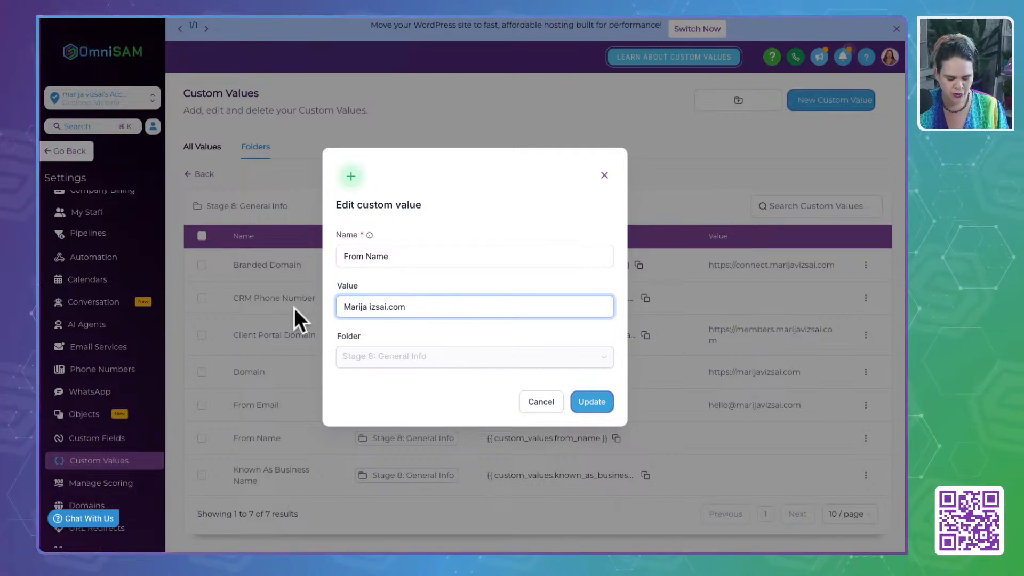
text(V)
key(Right)
key(Right)
key(Right)
key(Right)
key(Right)
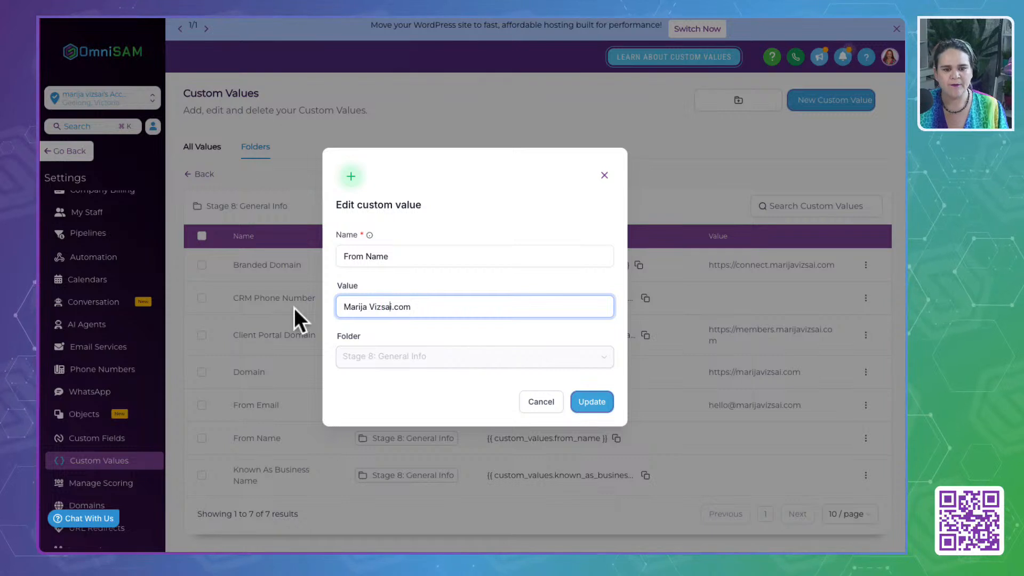
key(shift+End)
key(BackSpace)
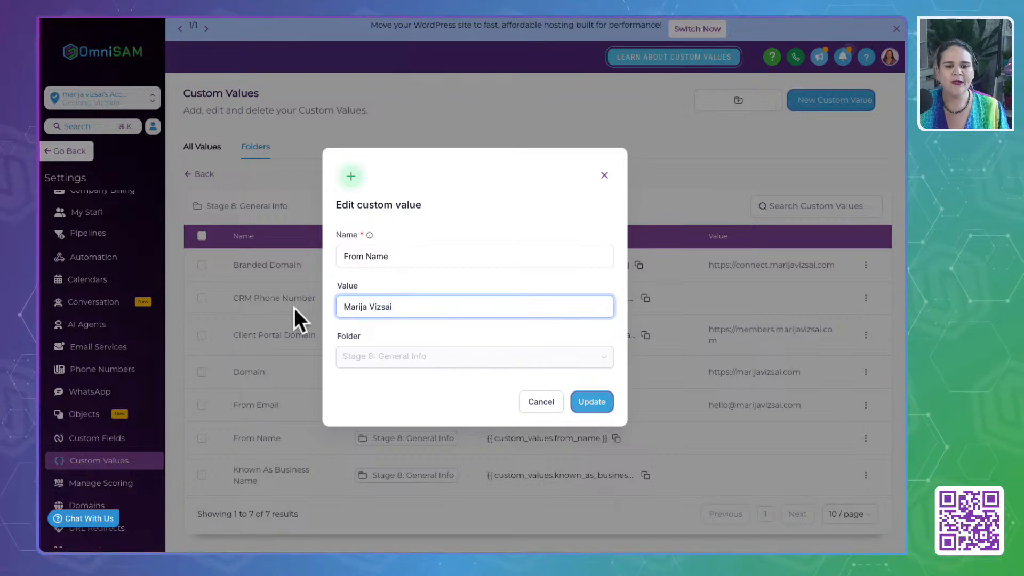
click(589, 404)
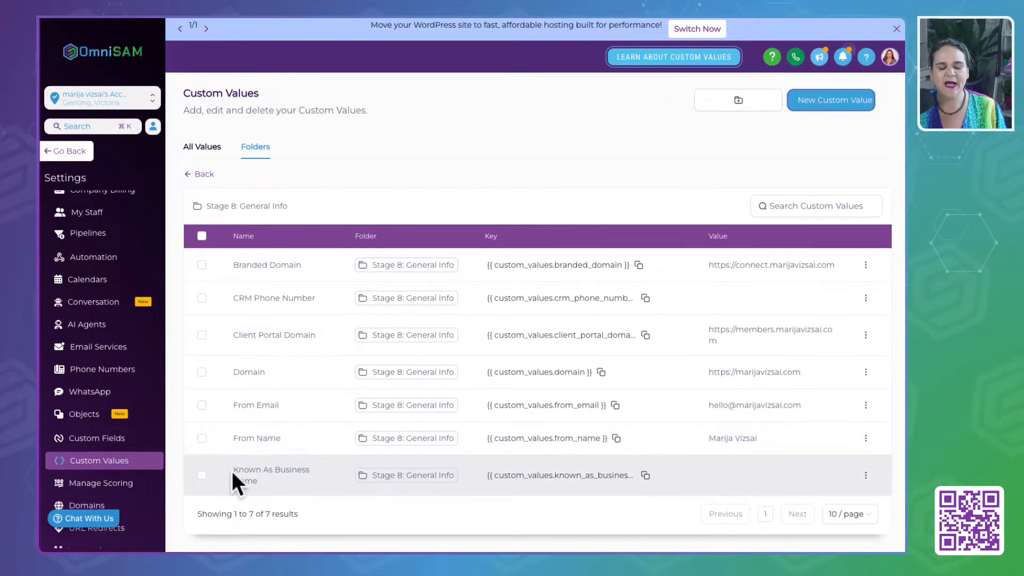
- Look up the business name for Known As Business Name in the Business Info settings and return to Custom Values
drag(233, 470, 271, 483)
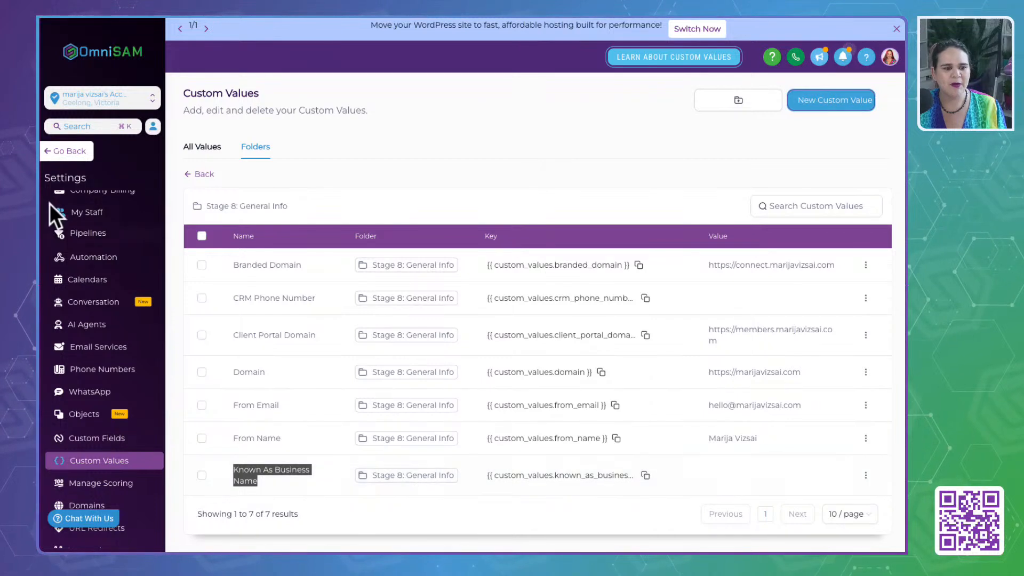
scroll(102, 266, up, 1)
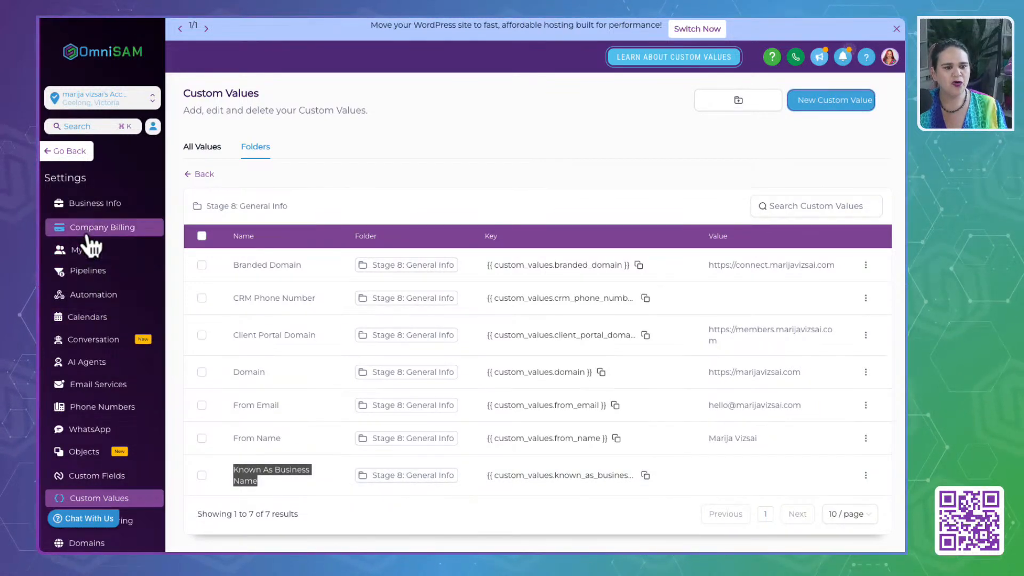
click(88, 208)
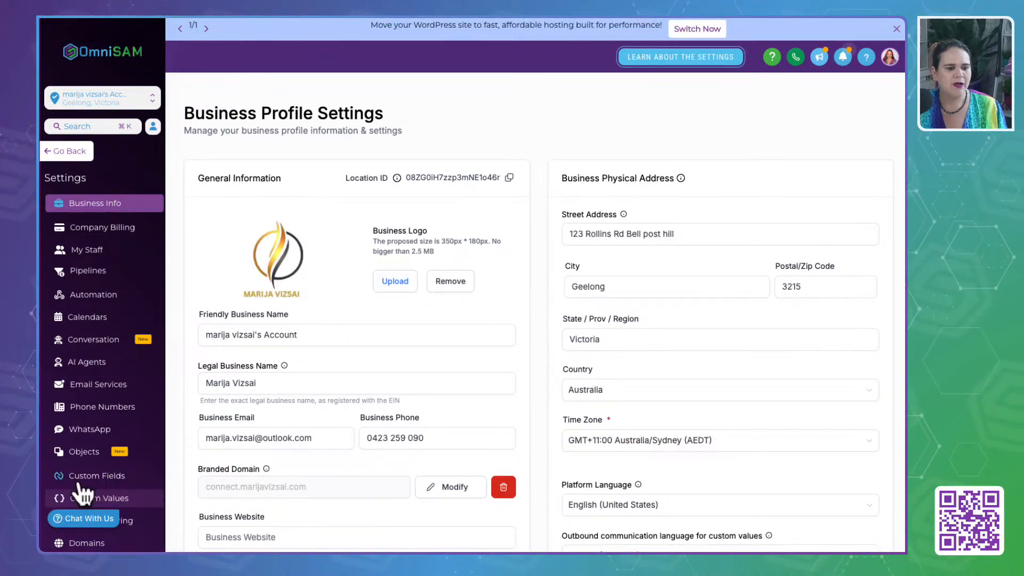
click(96, 500)
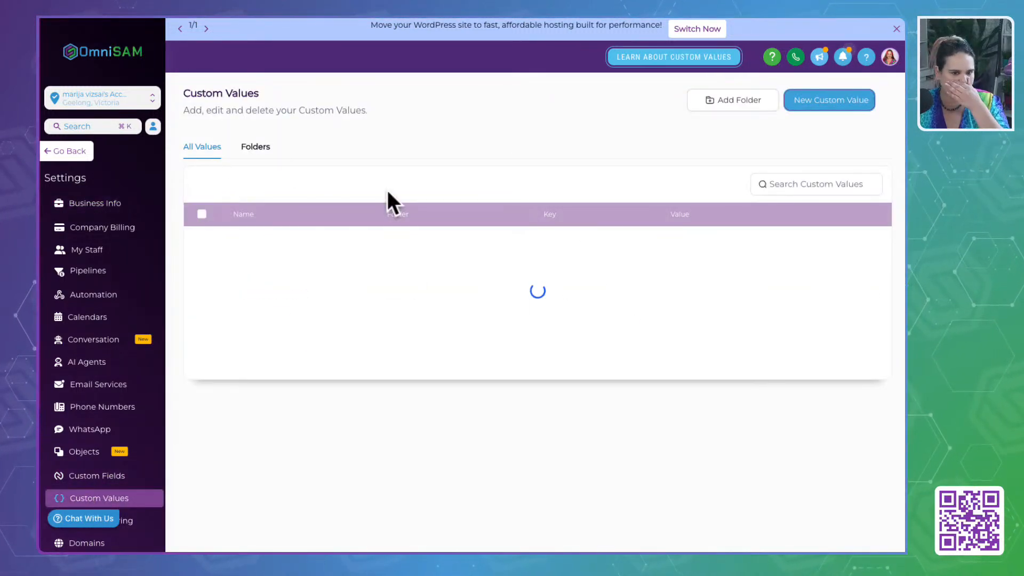
- In the Stage 8: General Info folder, edit the Known As Business Name custom value and paste the copied email address into it
click(257, 147)
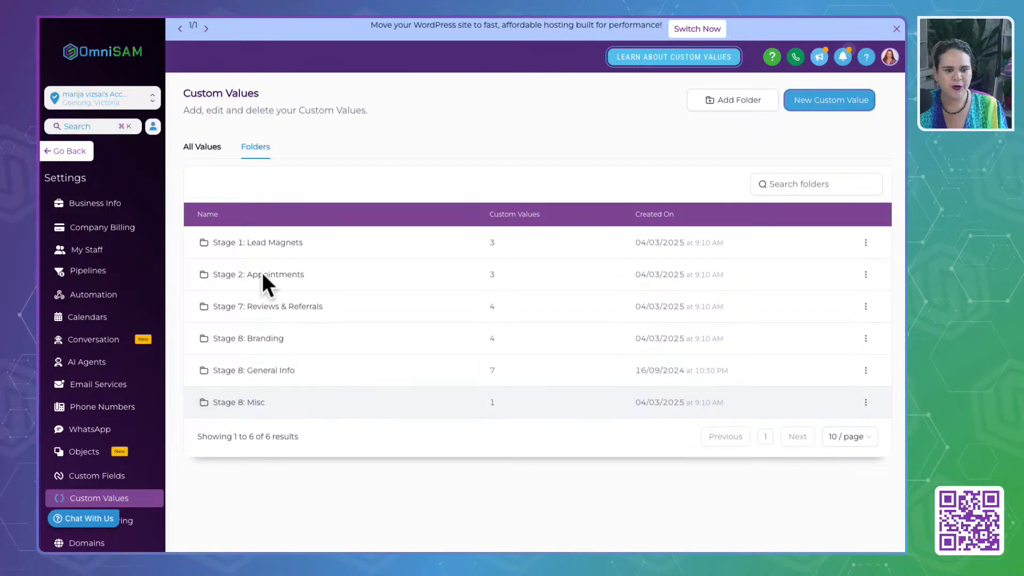
click(265, 367)
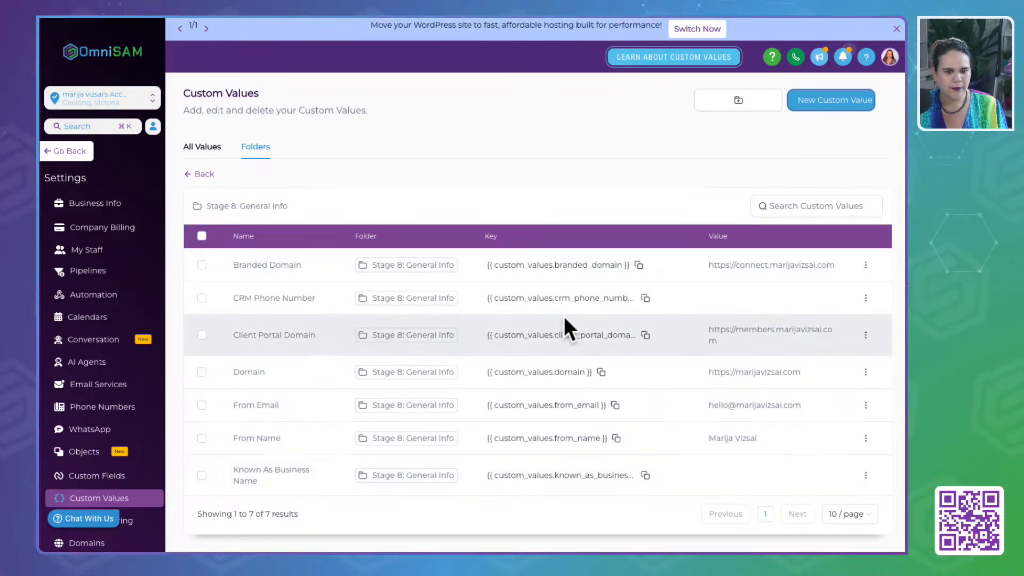
click(866, 475)
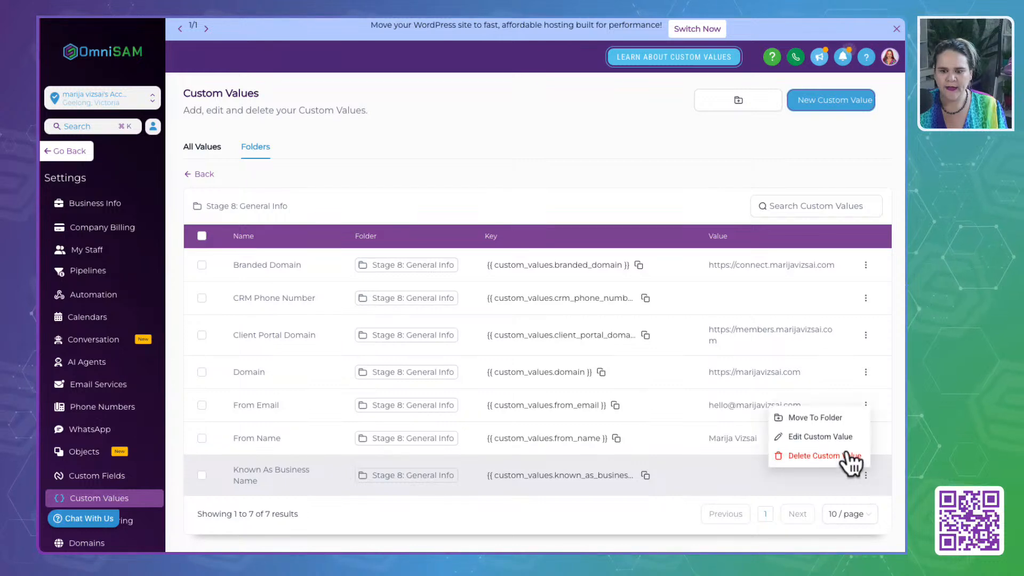
click(835, 435)
click(408, 306)
key(ctrl+v)
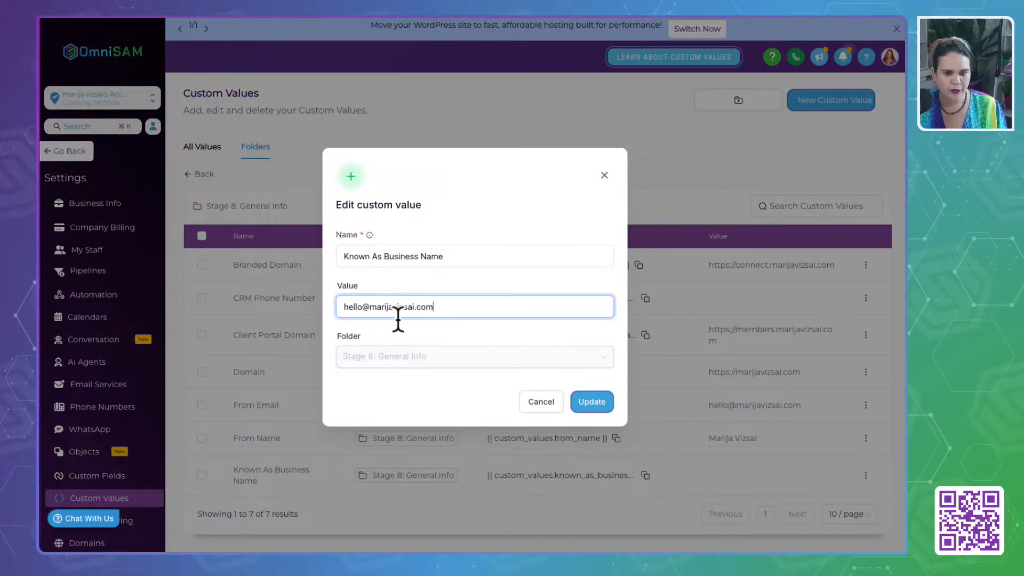
- Reduce the pasted Known As Business Name value to the owner's capitalised first and last name, separated by a space, and save it
drag(378, 306, 217, 305)
text(M)
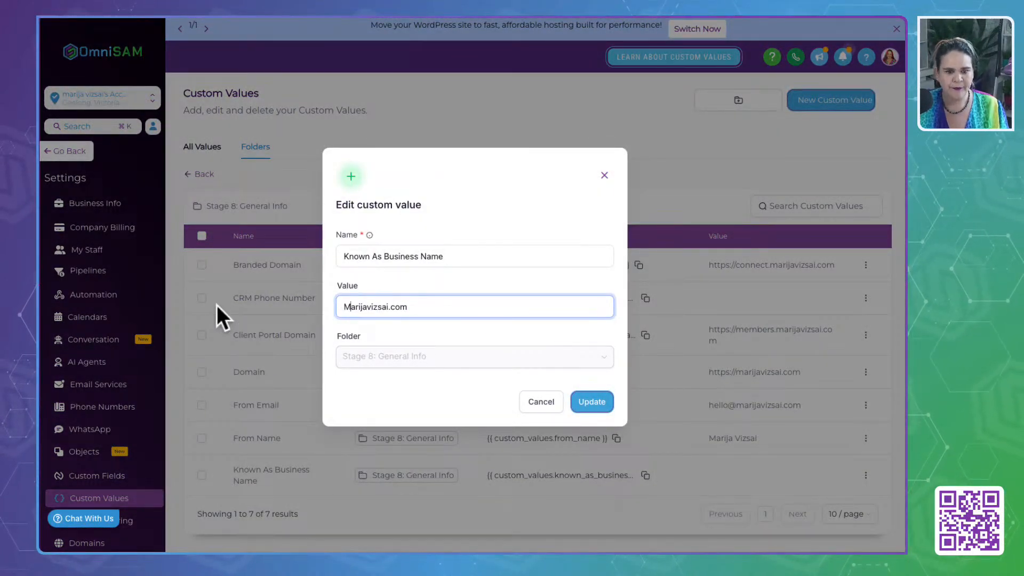
key(Delete)
text(V)
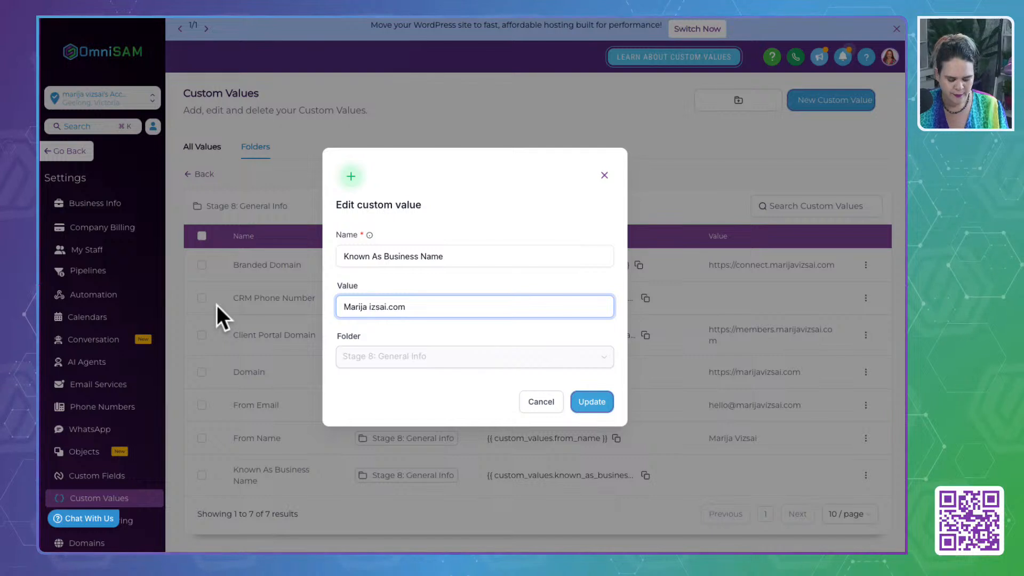
key(Right)
key(Right)
key(Right)
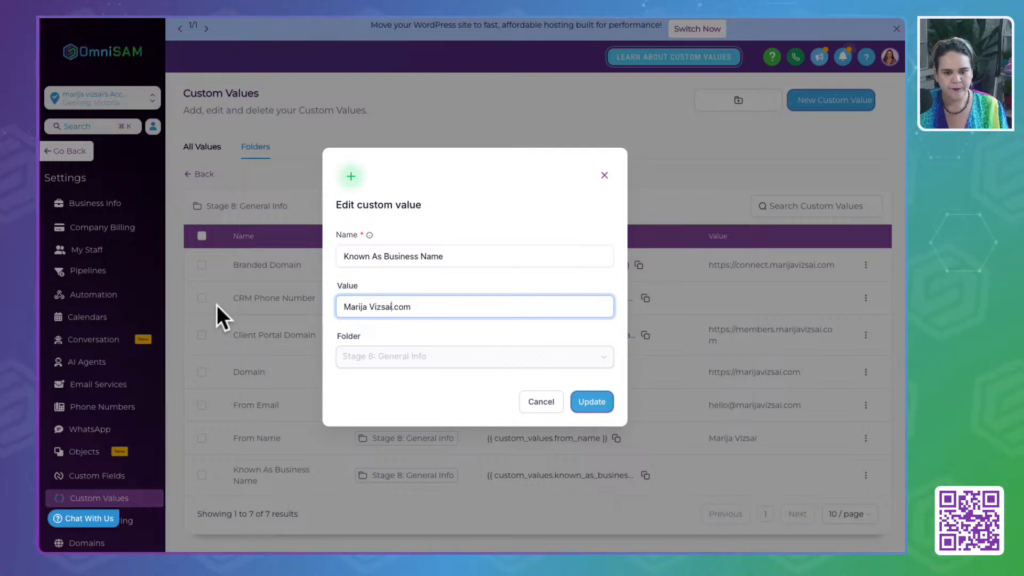
key(Delete)
key(Delete)
key(Delete)
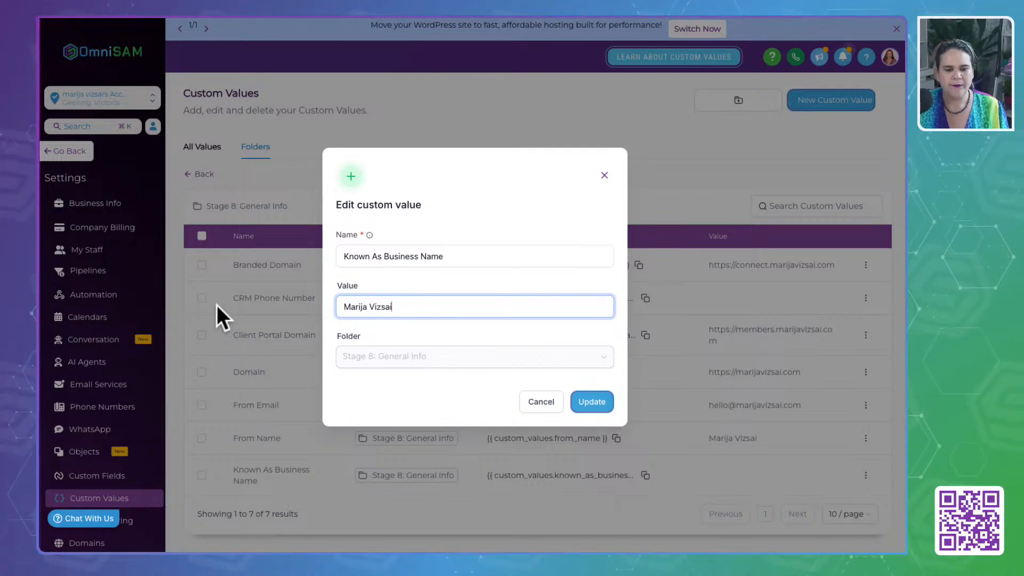
click(594, 399)
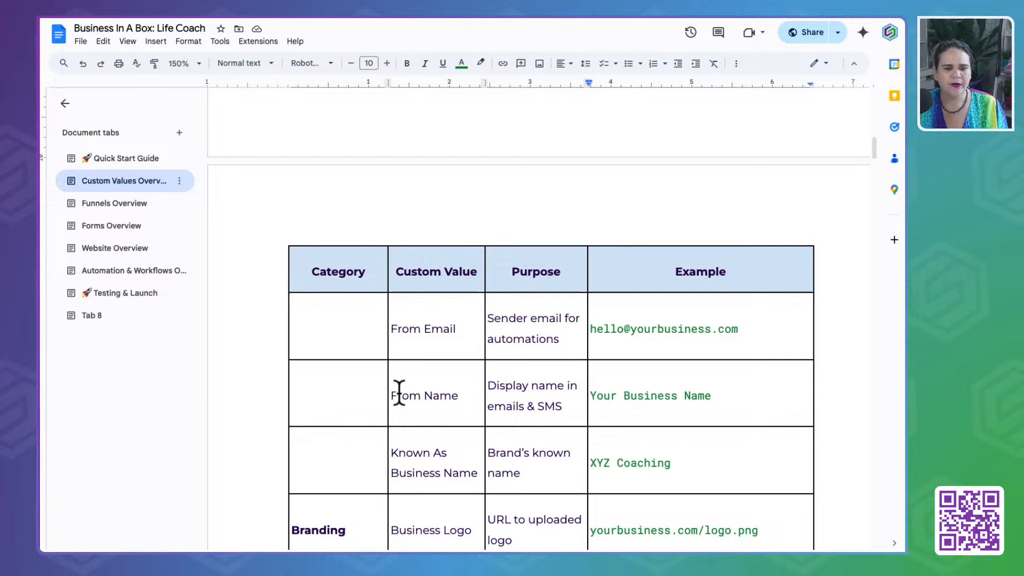
- Review the Branding entries of the custom values table in the Life Coach guide in Google Docs
scroll(398, 393, down, 4)
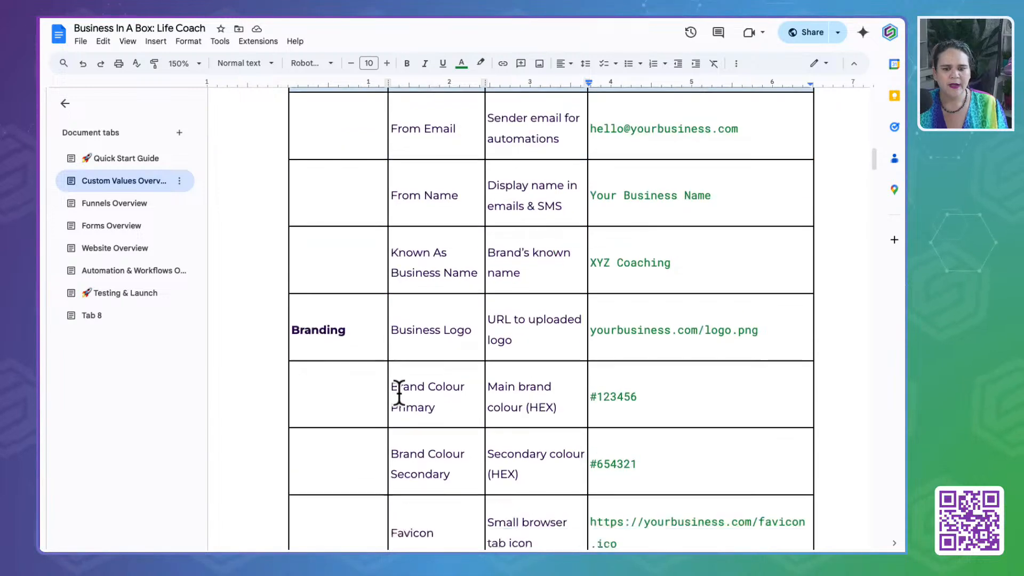
double_click(327, 310)
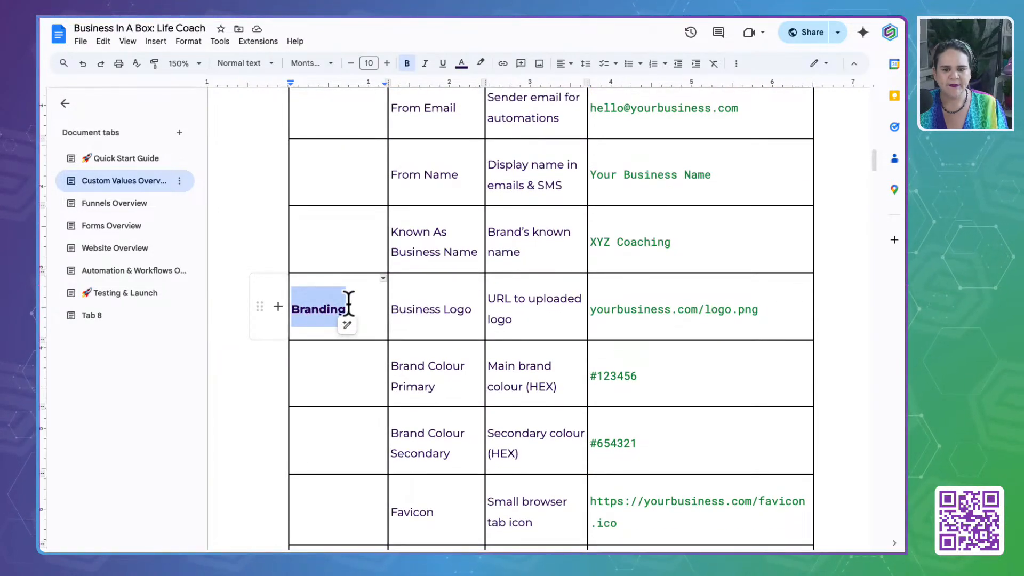
scroll(486, 352, down, 2)
scroll(486, 352, down, 1)
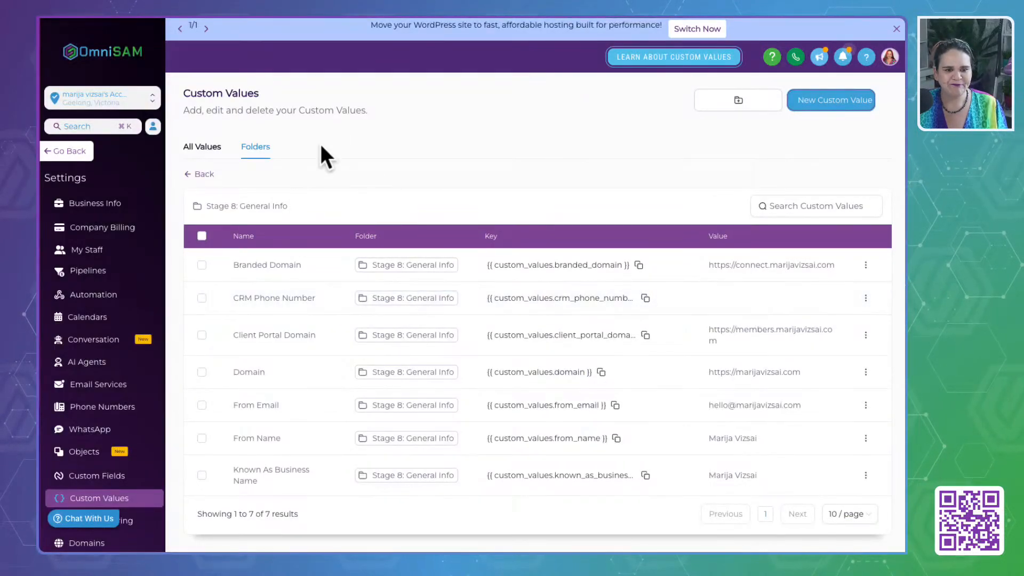
- Switch back to OmniSAM, open the Stage 8: Branding folder and go through its colour, Business Logo and Favicon custom values
click(202, 176)
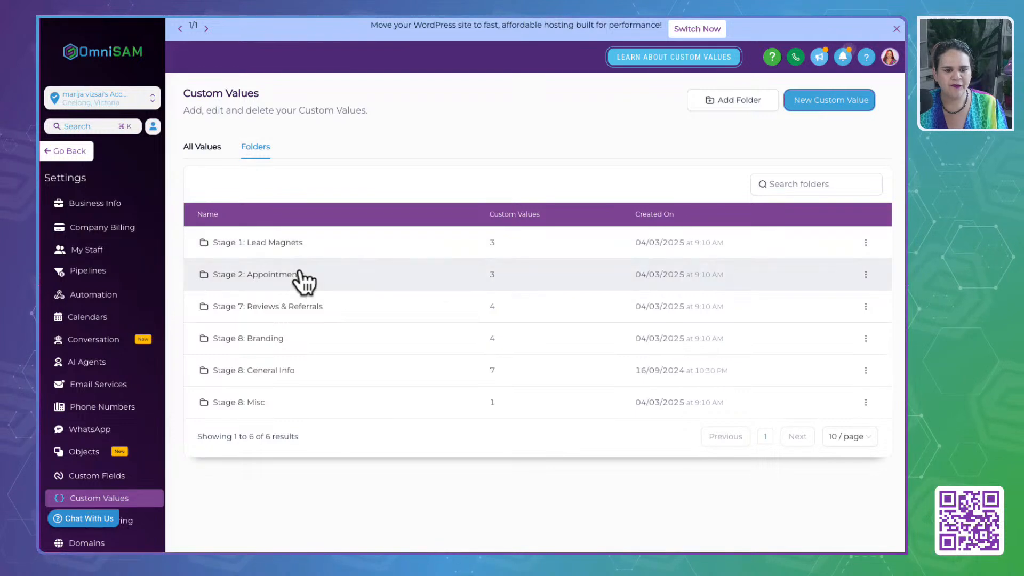
click(262, 339)
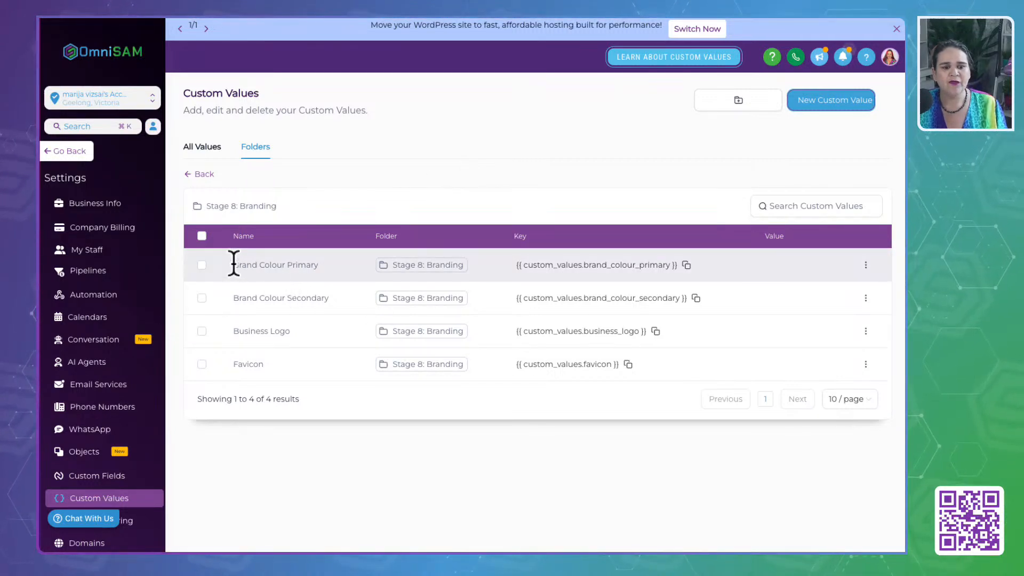
drag(234, 264, 328, 261)
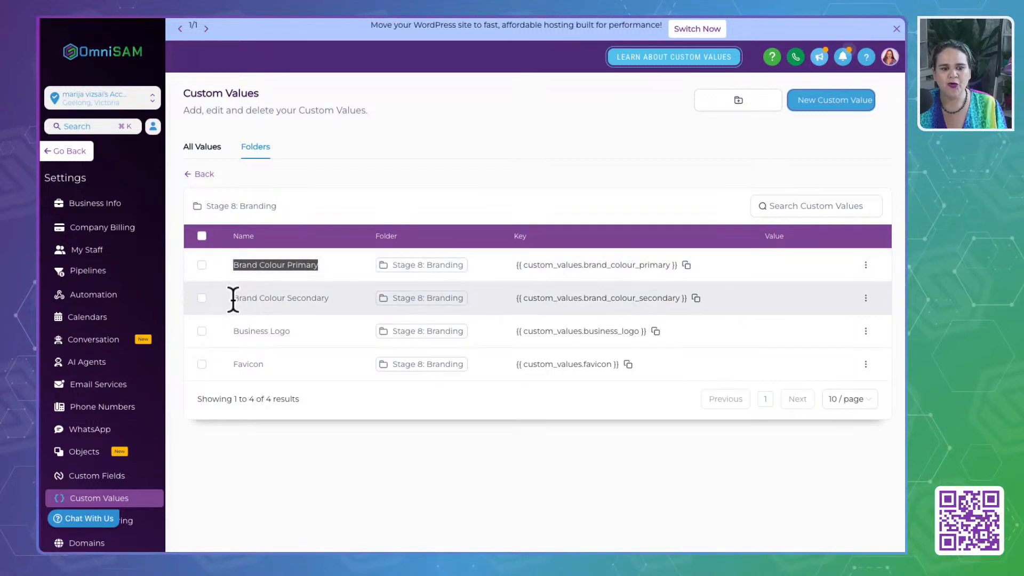
drag(233, 297, 339, 292)
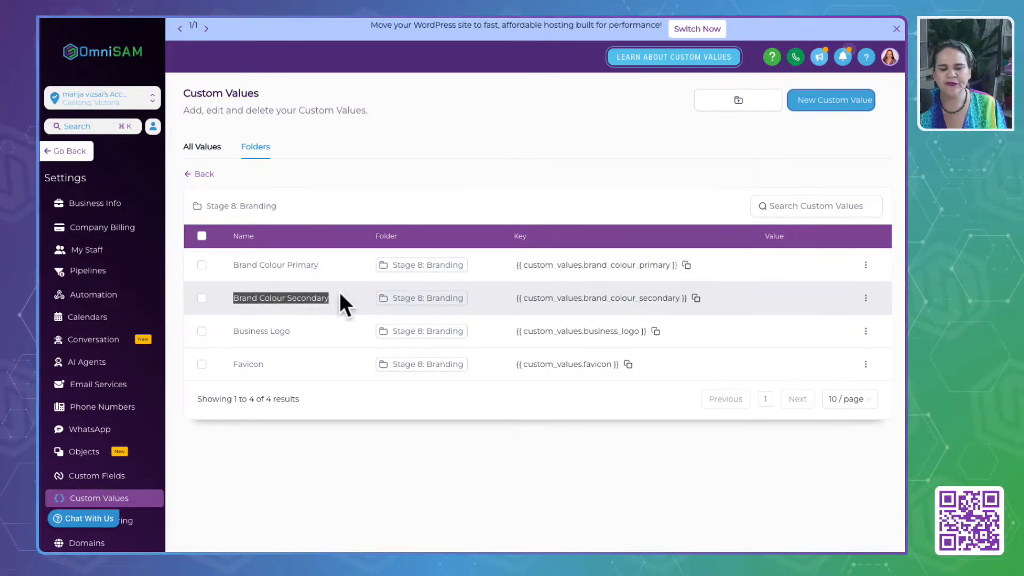
drag(222, 333, 304, 332)
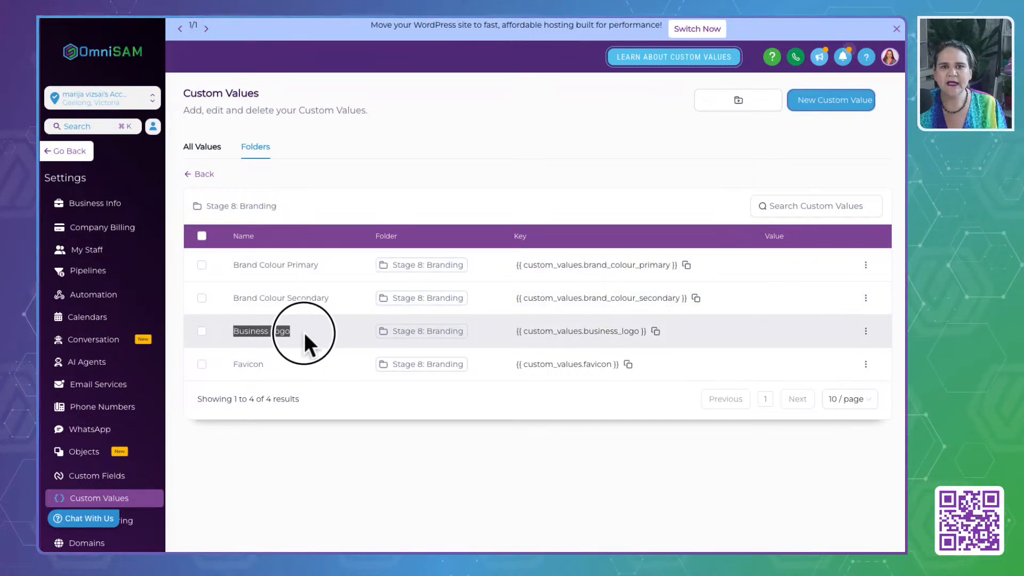
drag(226, 363, 283, 361)
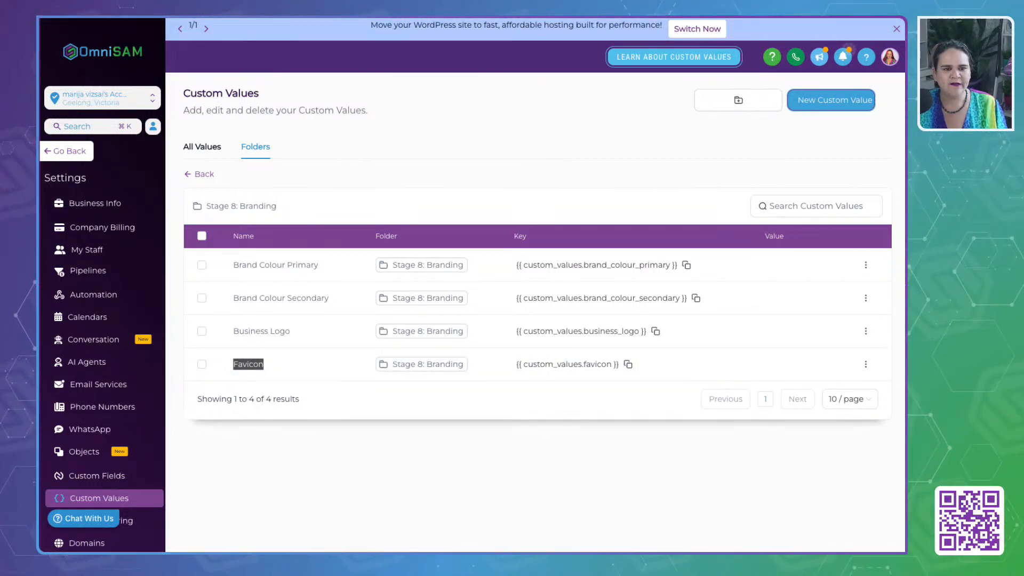
- In Media Assets, copy the link of the full logo PNG with the name underneath from Brand Boards > Brand Colors
click(500, 12)
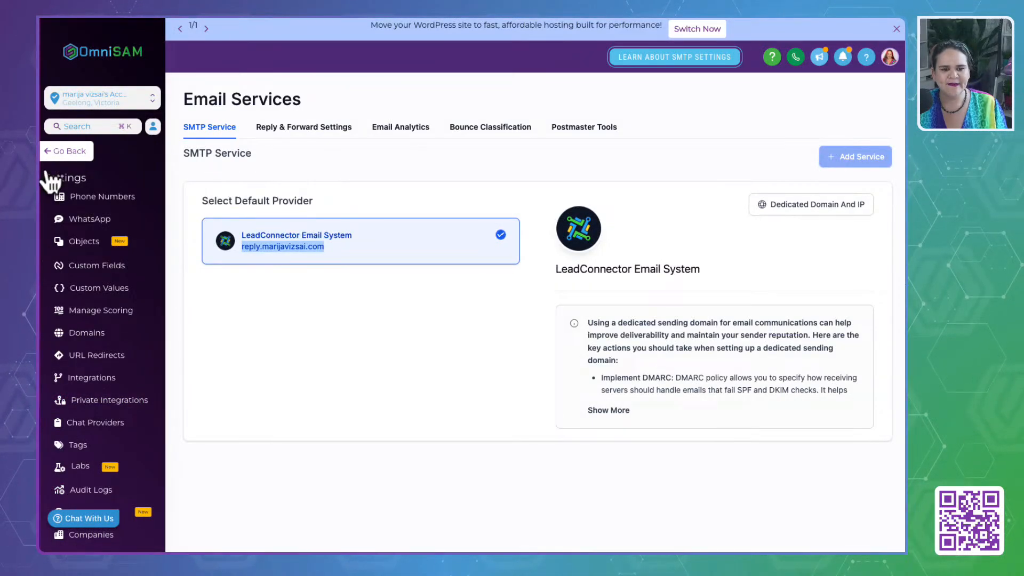
click(73, 152)
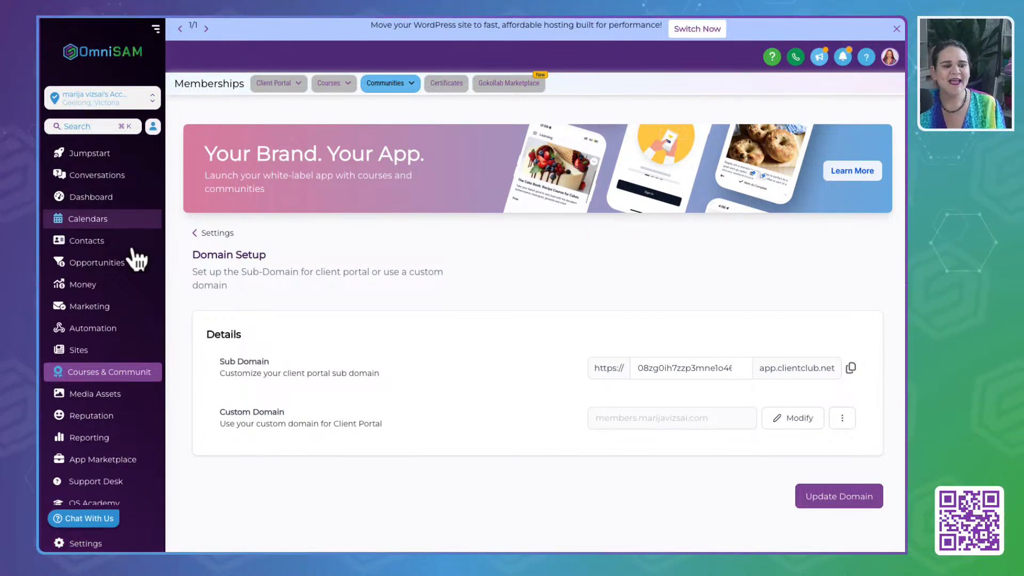
click(106, 398)
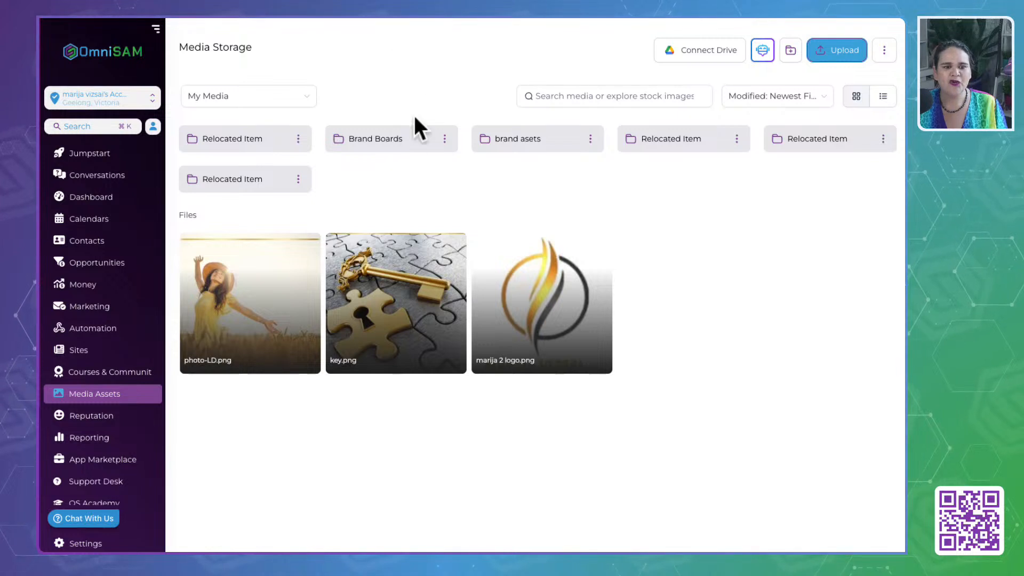
click(375, 141)
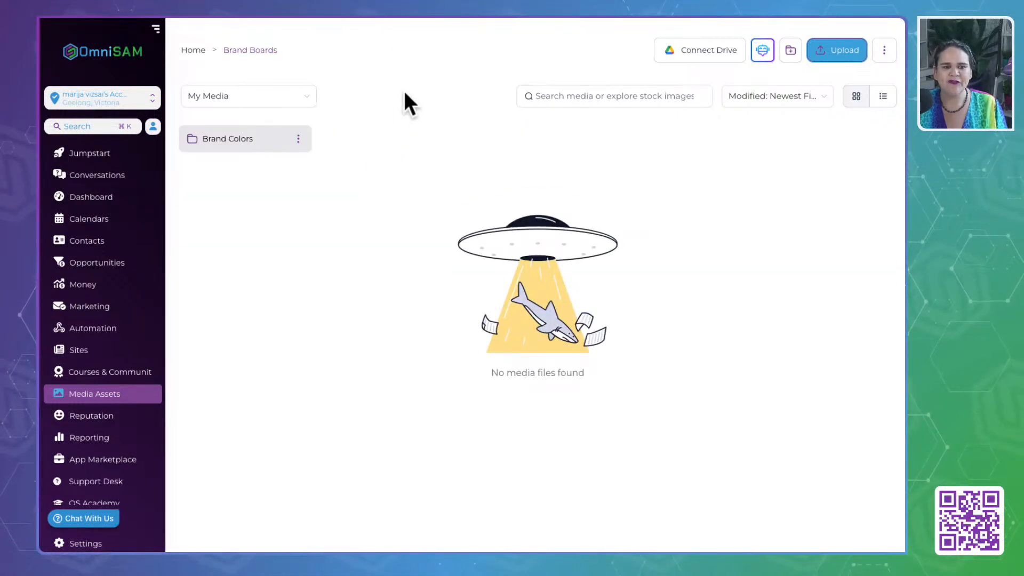
click(251, 140)
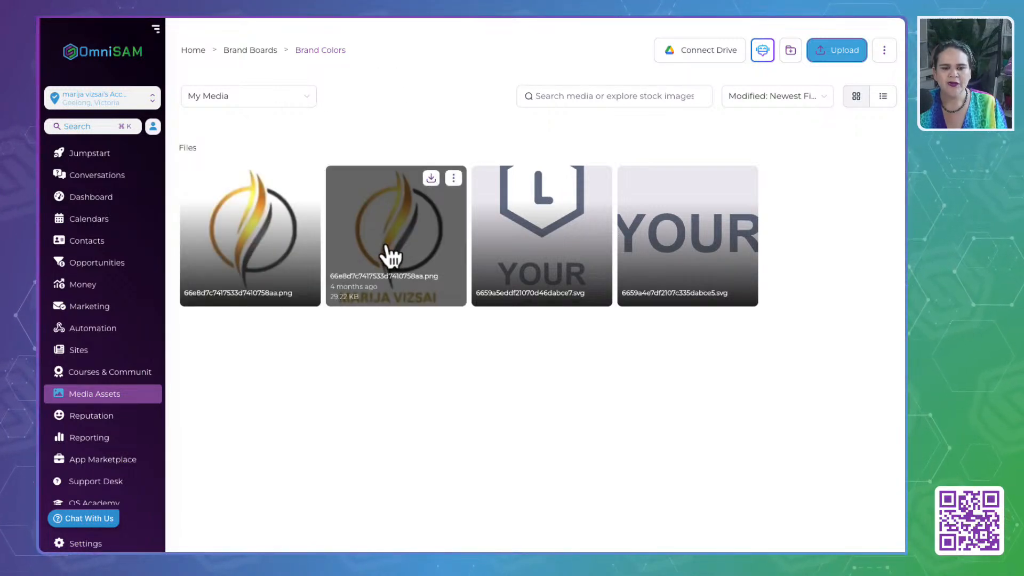
click(453, 179)
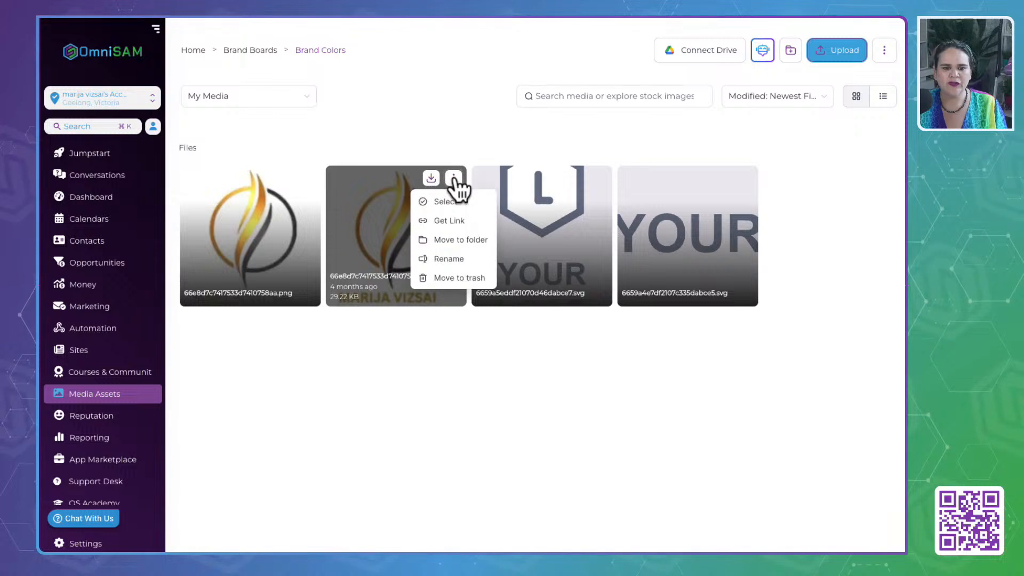
click(446, 224)
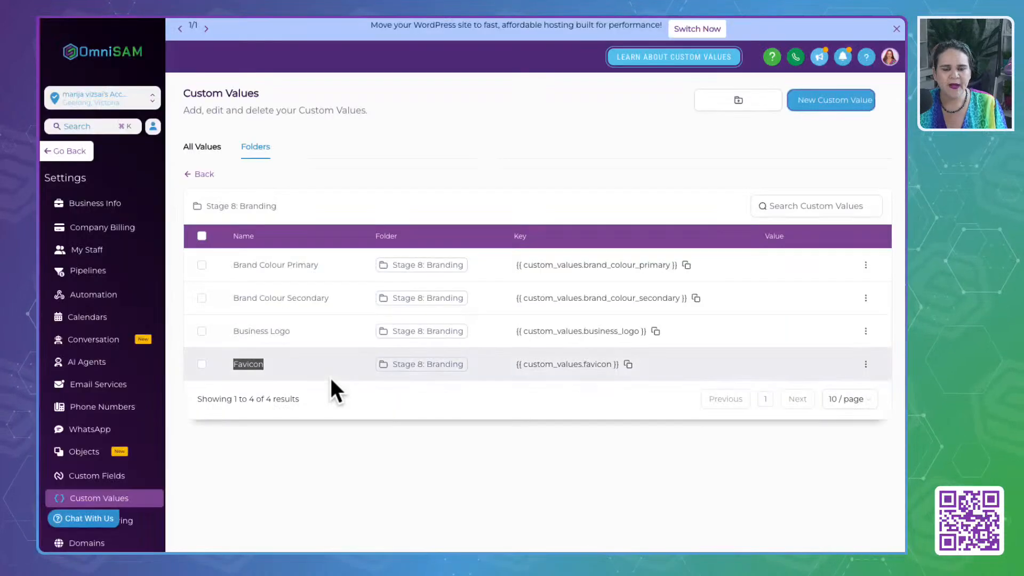
- Set the Business Logo custom value in the Stage 8: Branding folder to the copied logo link and save it
click(253, 331)
click(866, 331)
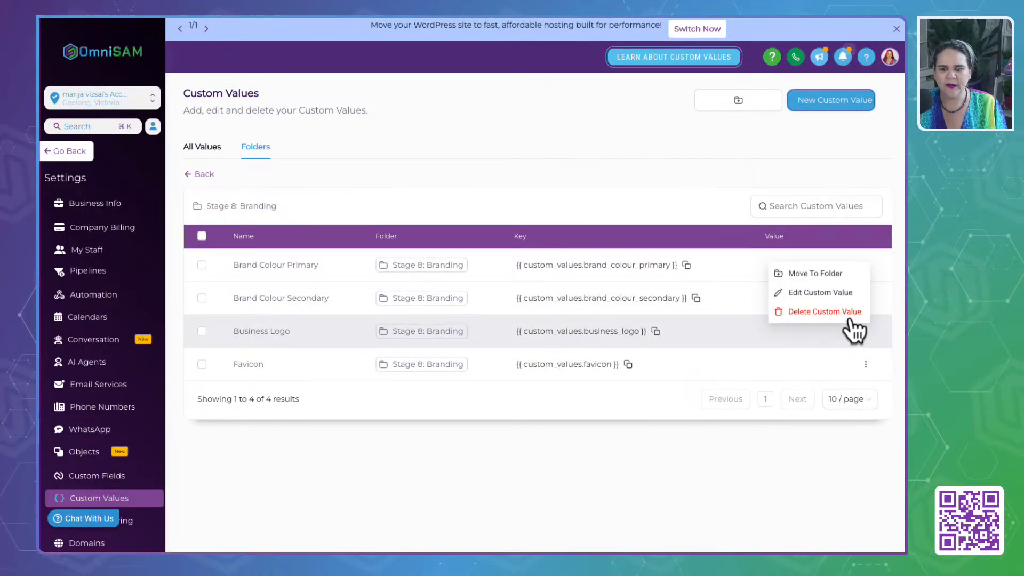
click(830, 293)
click(407, 306)
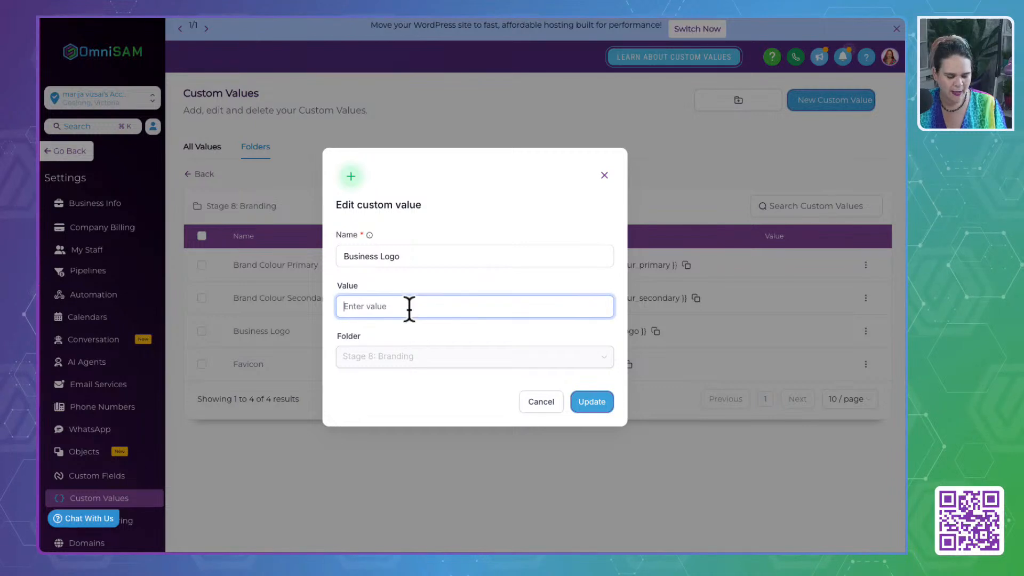
key(super+v)
click(593, 404)
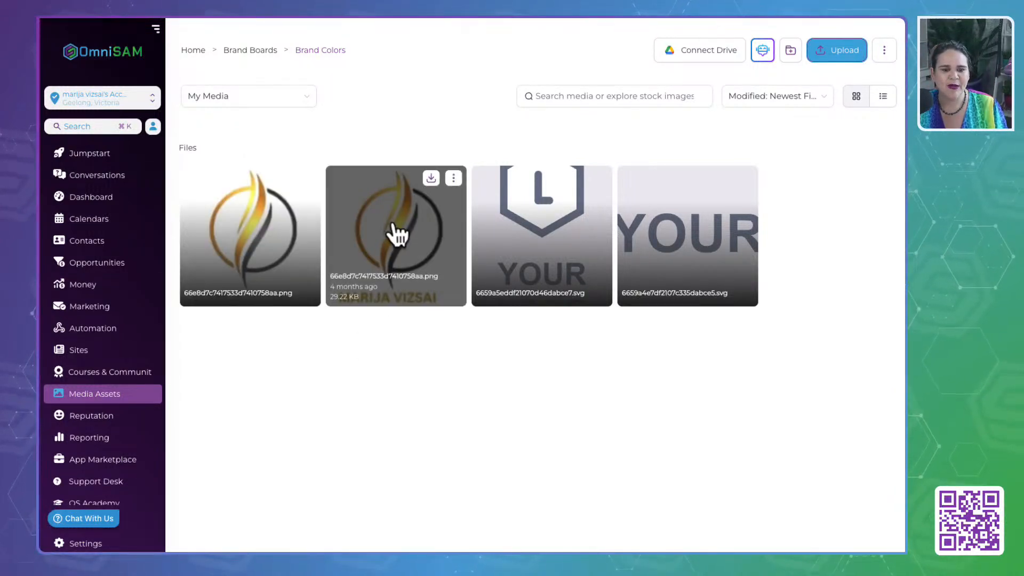
- Get the link of the logo PNG in the main Media Storage folder and inspect the image in a new browser tab
click(251, 50)
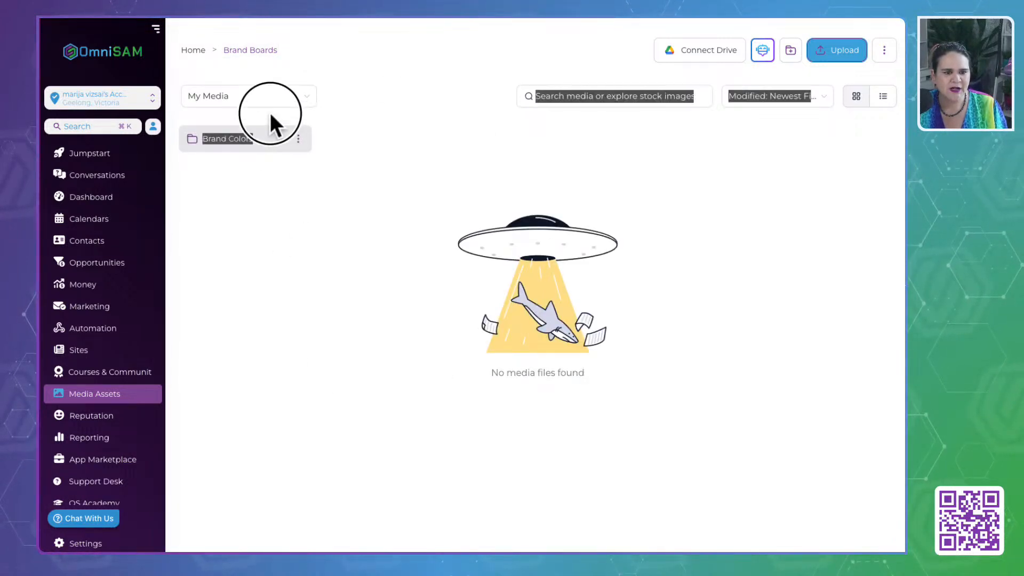
click(199, 50)
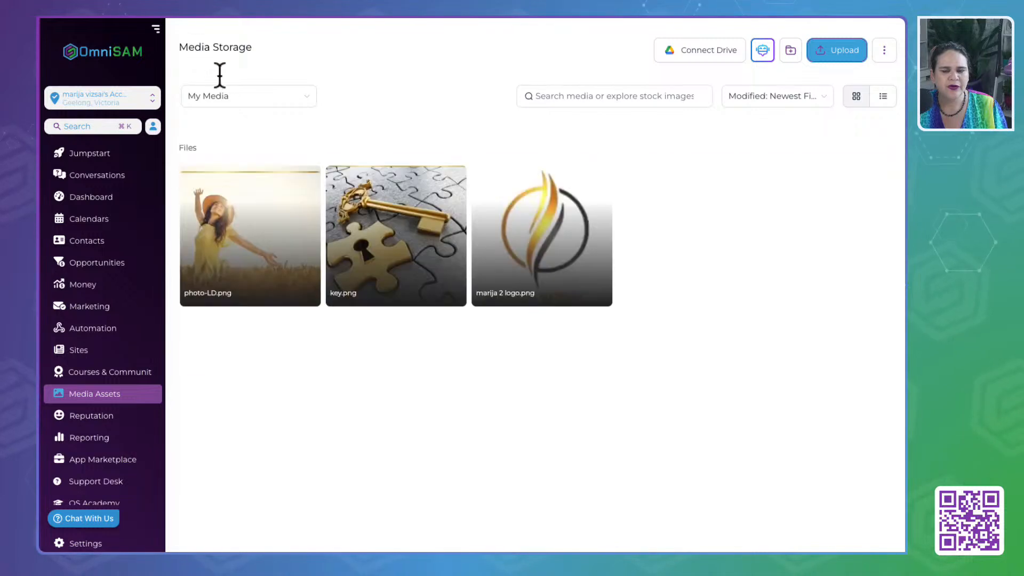
mouse_move(549, 368)
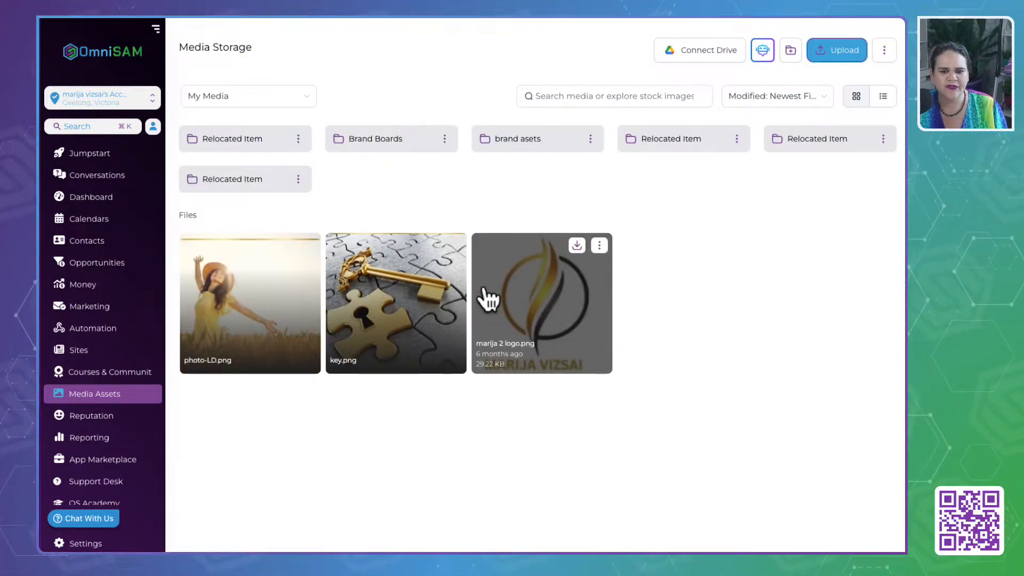
click(599, 245)
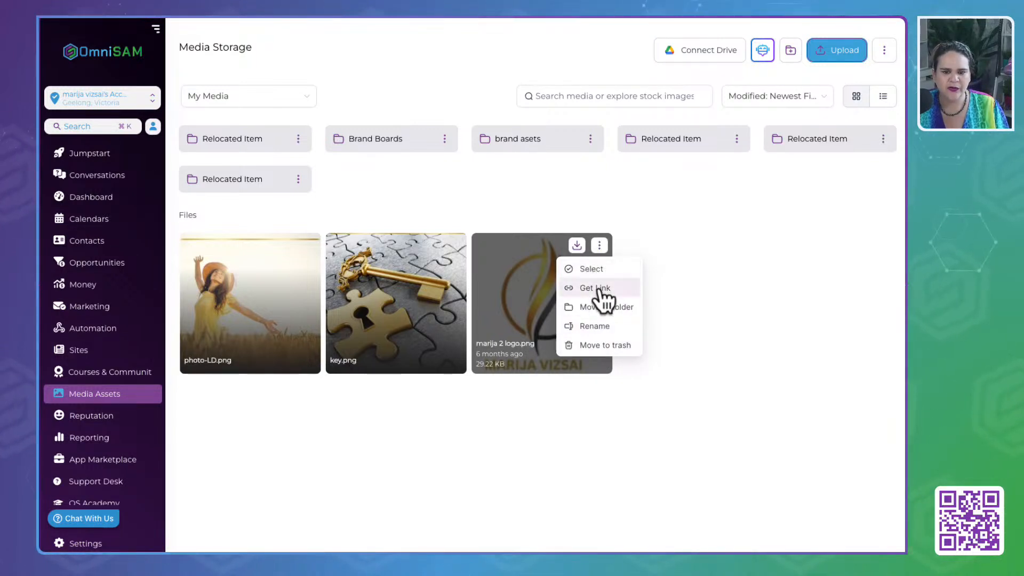
key(super+t)
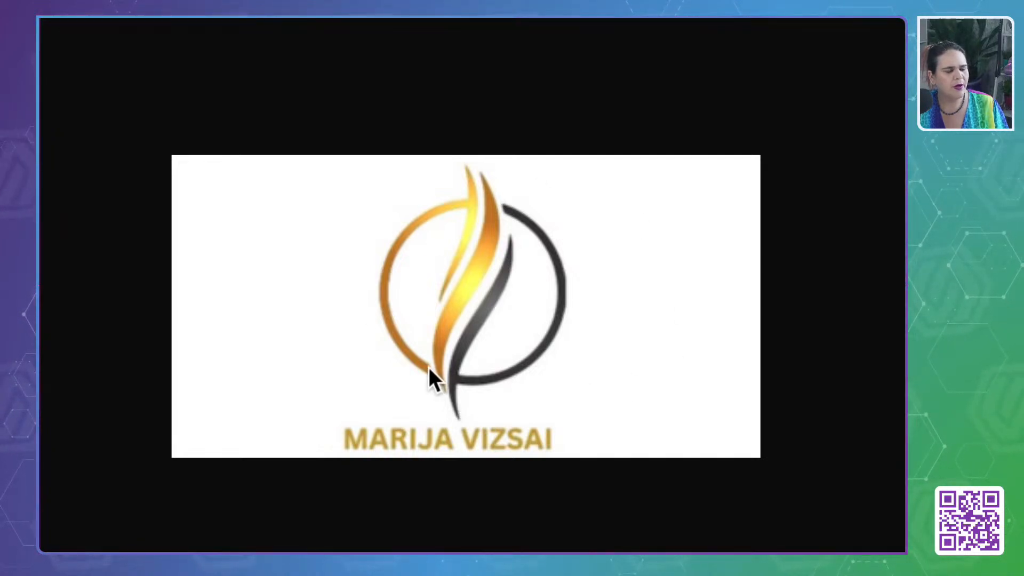
scroll(428, 367, down, 5)
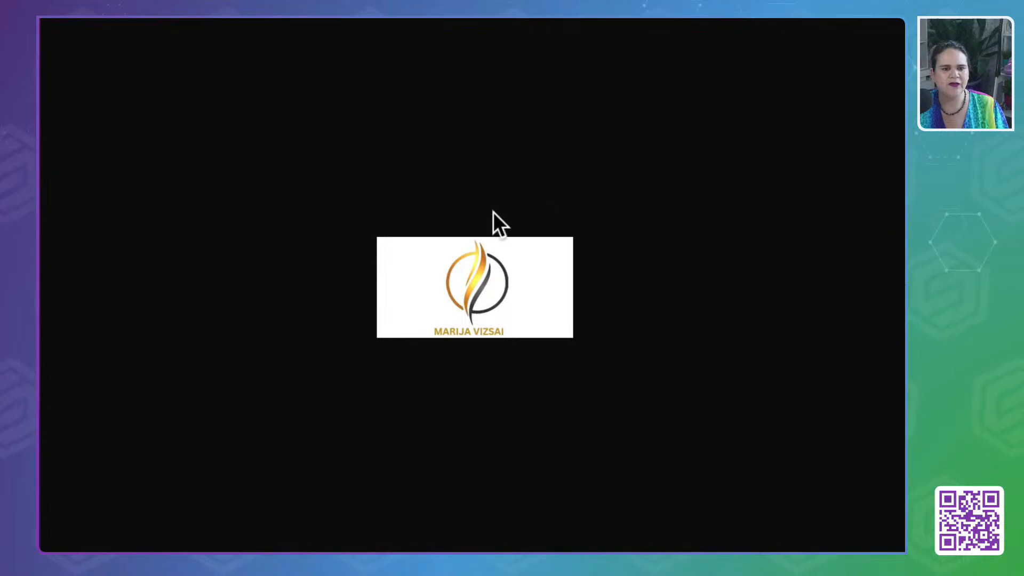
click(144, 10)
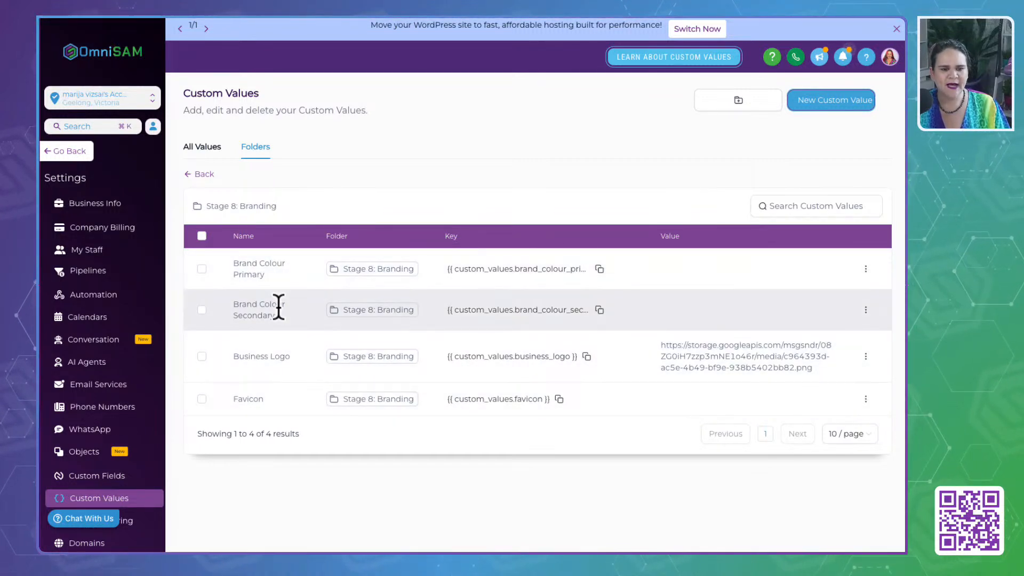
- Switch back to the media library's window and open the Brand Colors board from the marketing Brand Boards to view its colours
key(super+r)
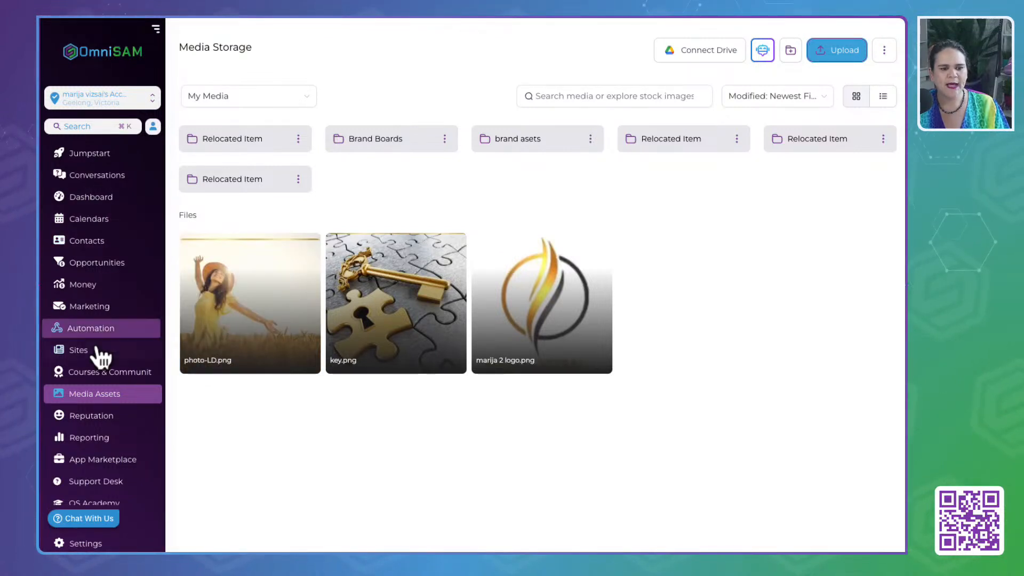
click(86, 362)
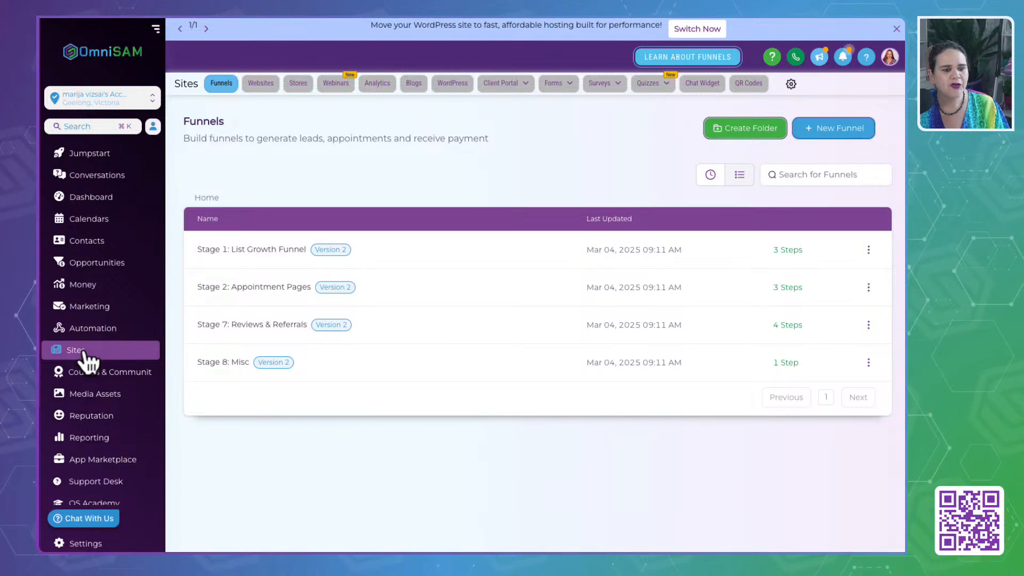
click(80, 309)
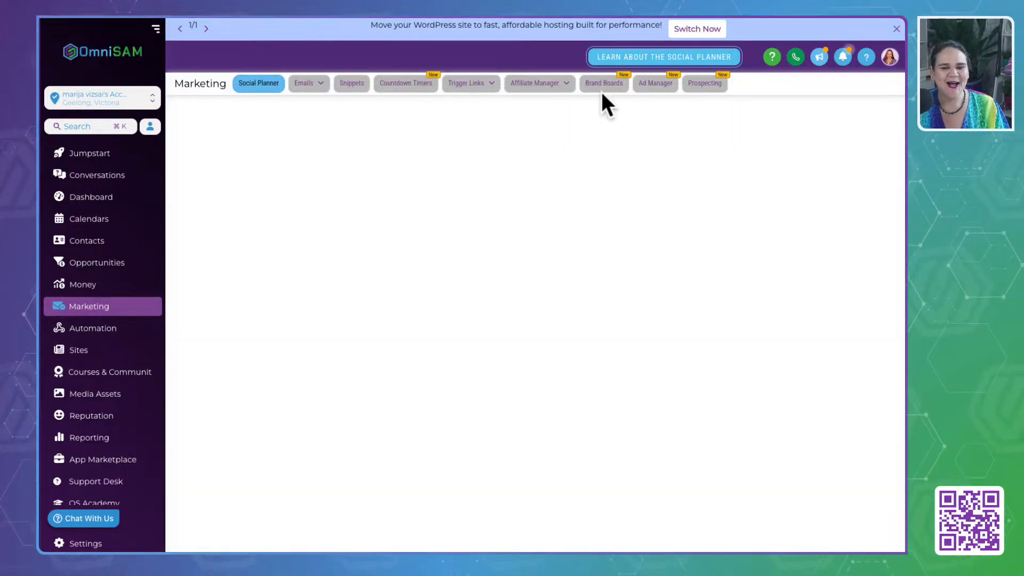
click(600, 89)
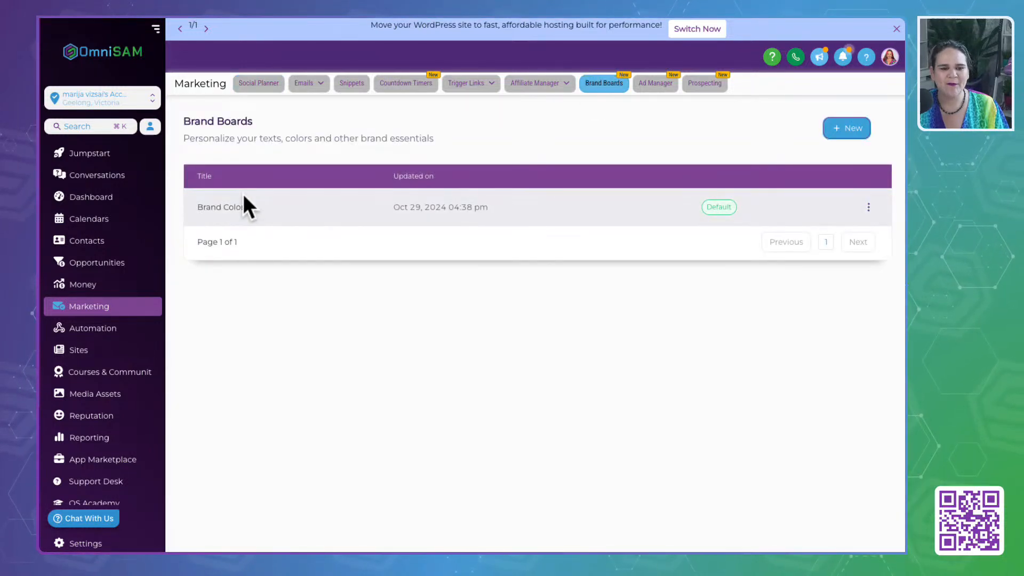
click(237, 211)
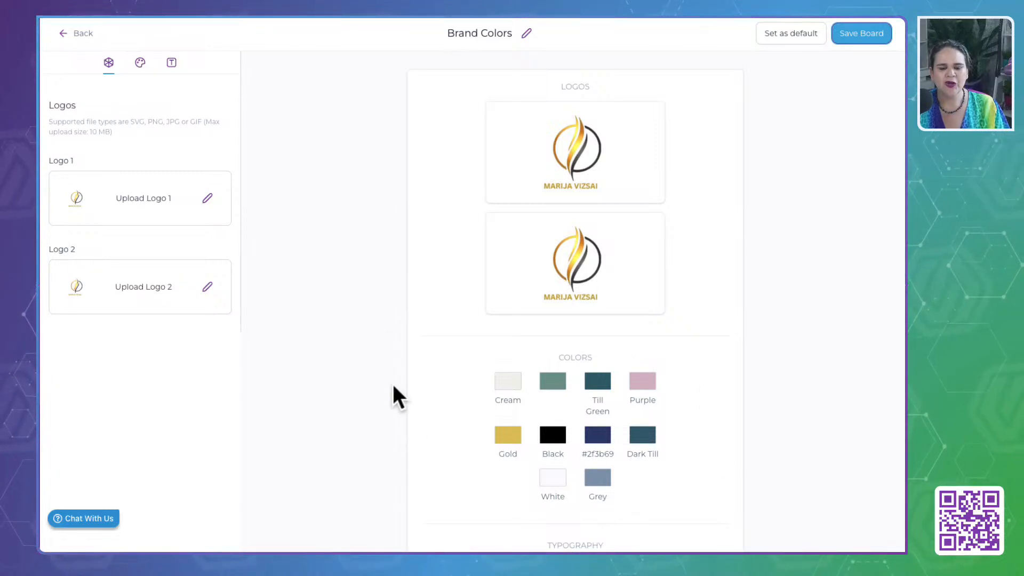
scroll(443, 368, down, 1)
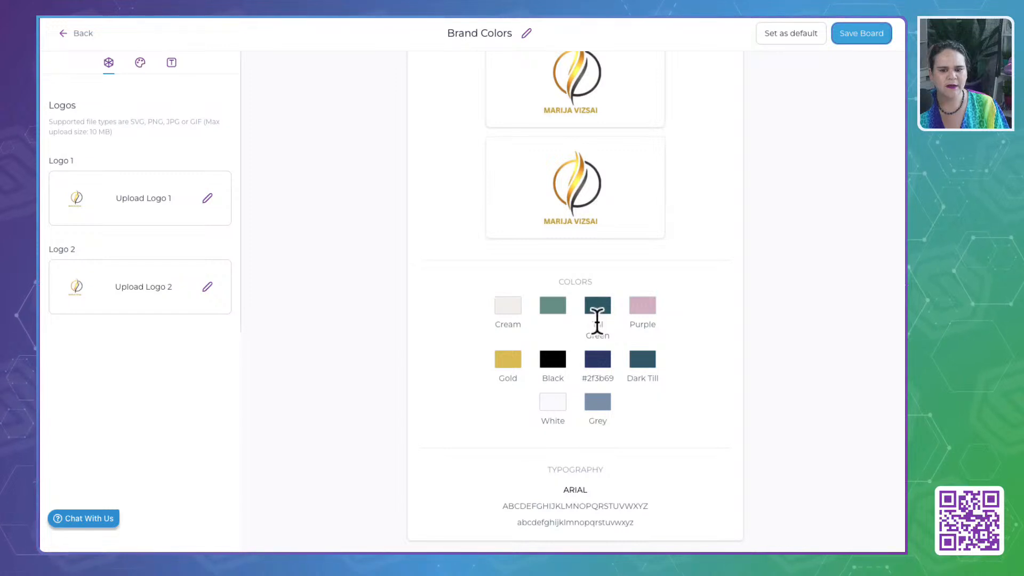
- Show the board's editable colour list and copy the HEXA code of Till Green
click(141, 61)
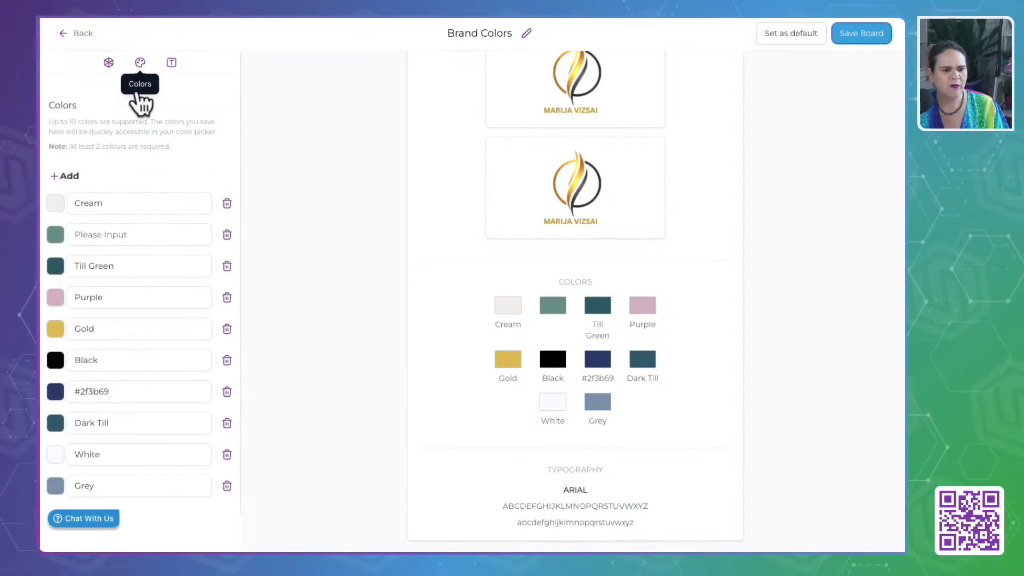
click(53, 271)
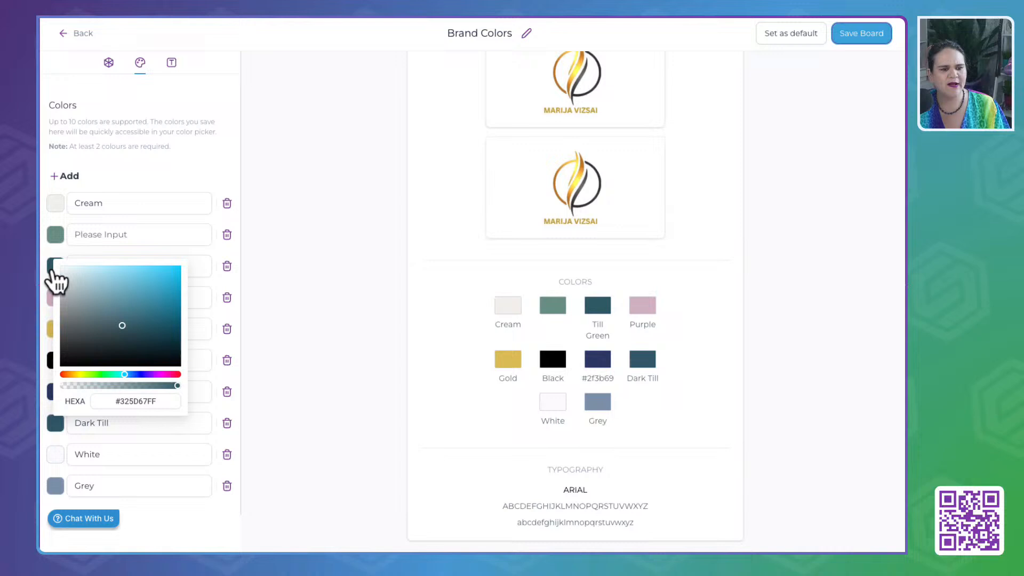
double_click(138, 400)
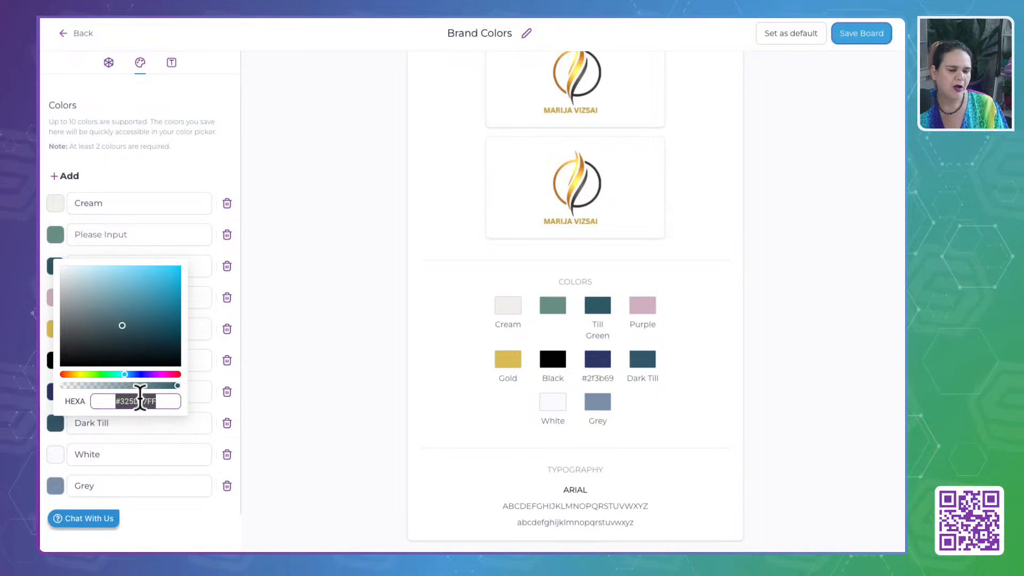
click(358, 306)
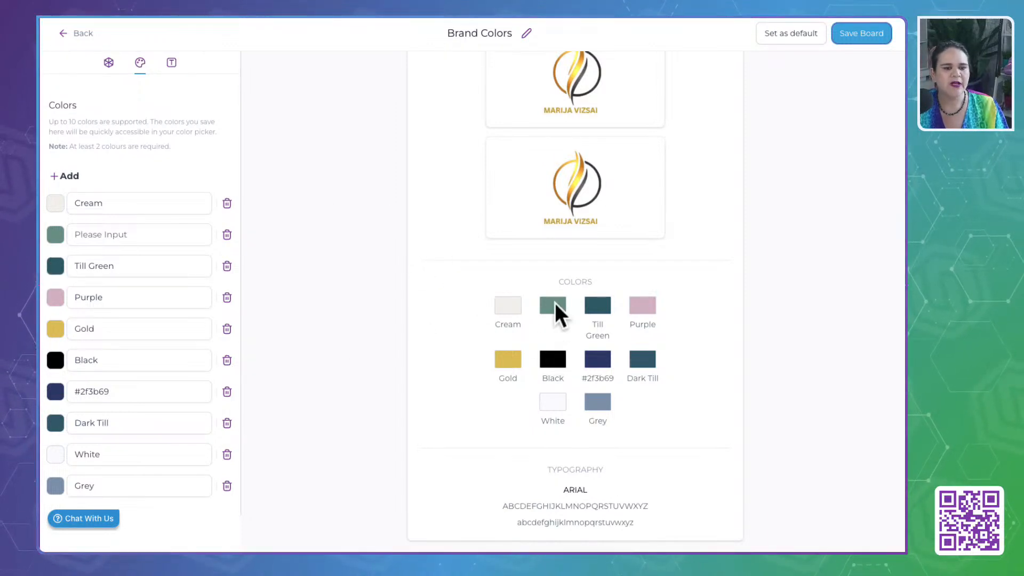
click(94, 233)
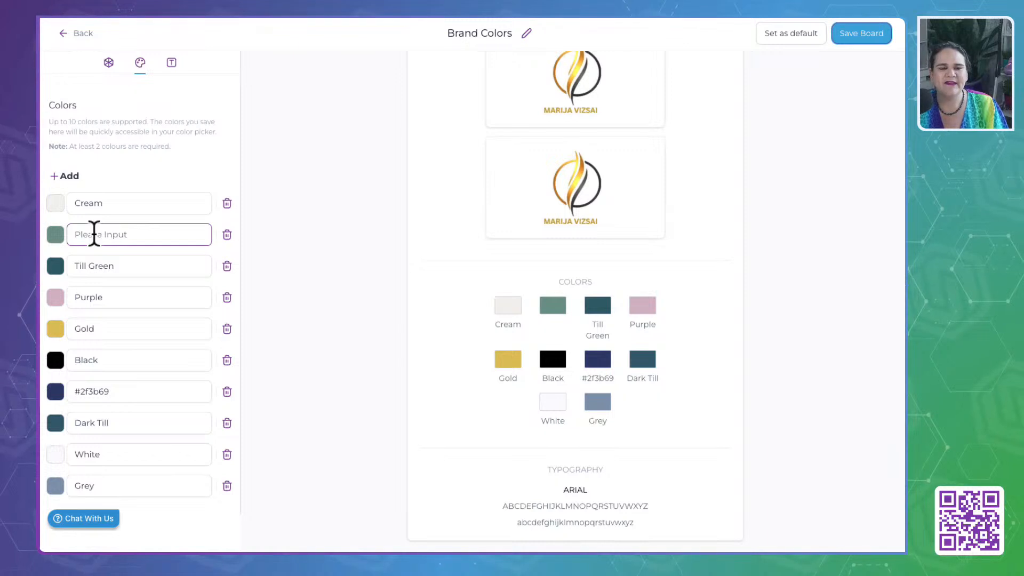
click(402, 300)
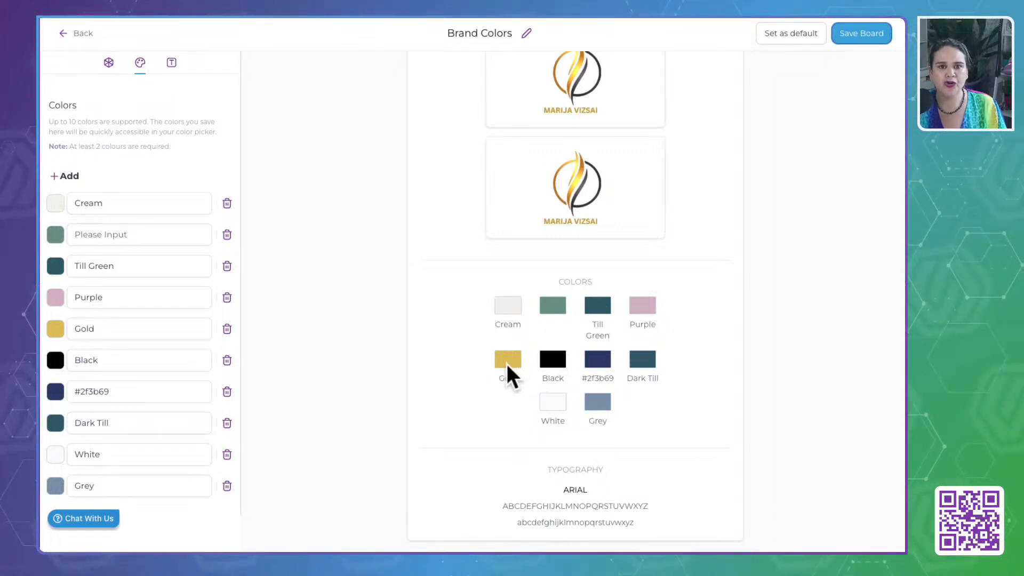
click(396, 417)
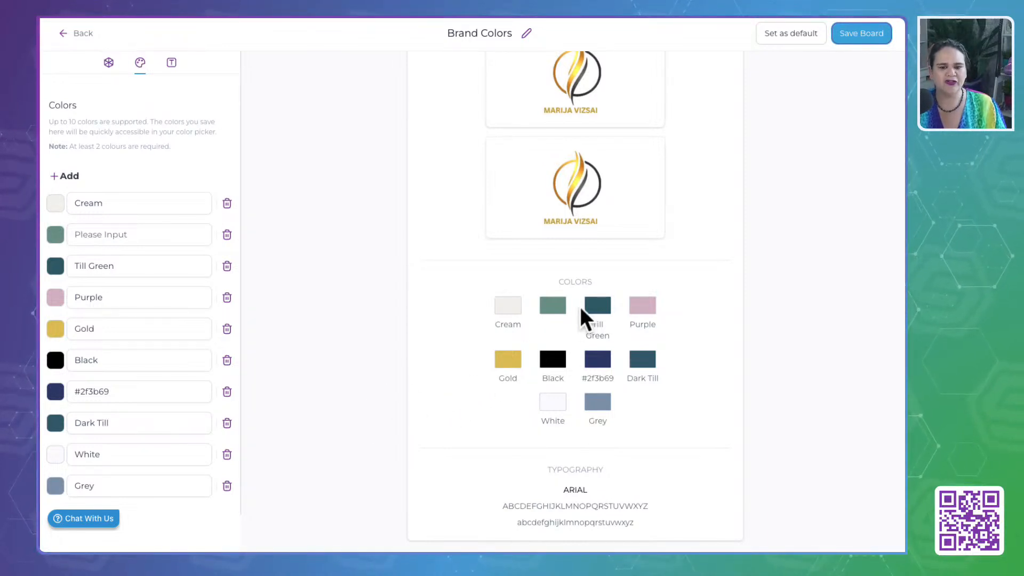
click(55, 266)
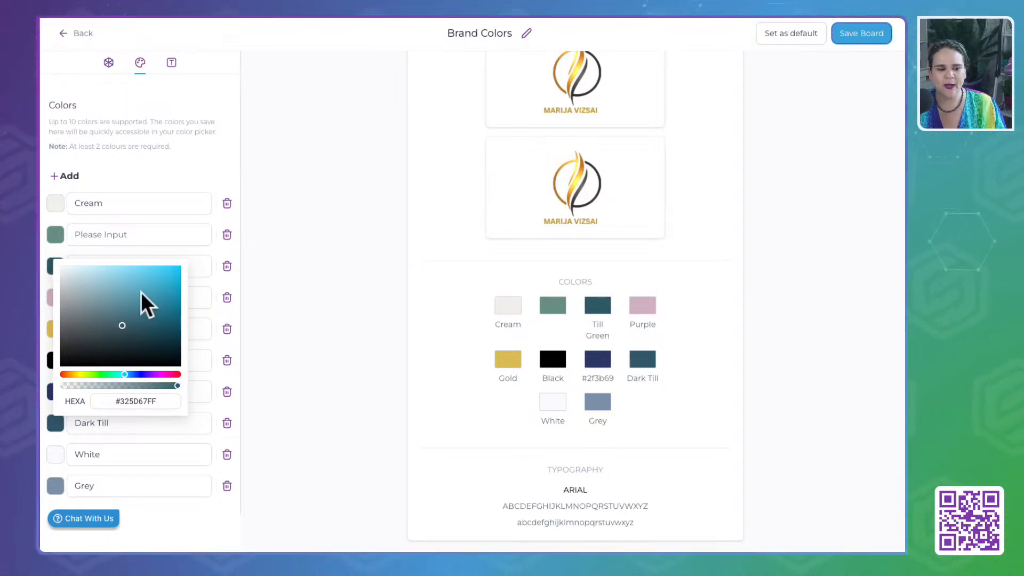
click(137, 401)
key(ctrl+c)
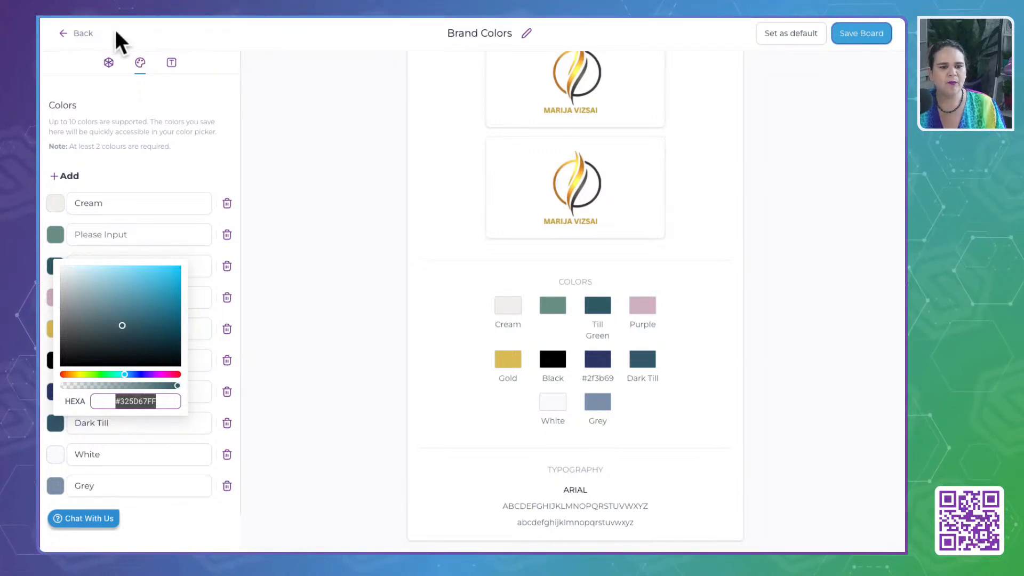
- Set the Brand Colour Primary custom value in the Stage 8: Branding folder to #325D67FF and save it
click(81, 33)
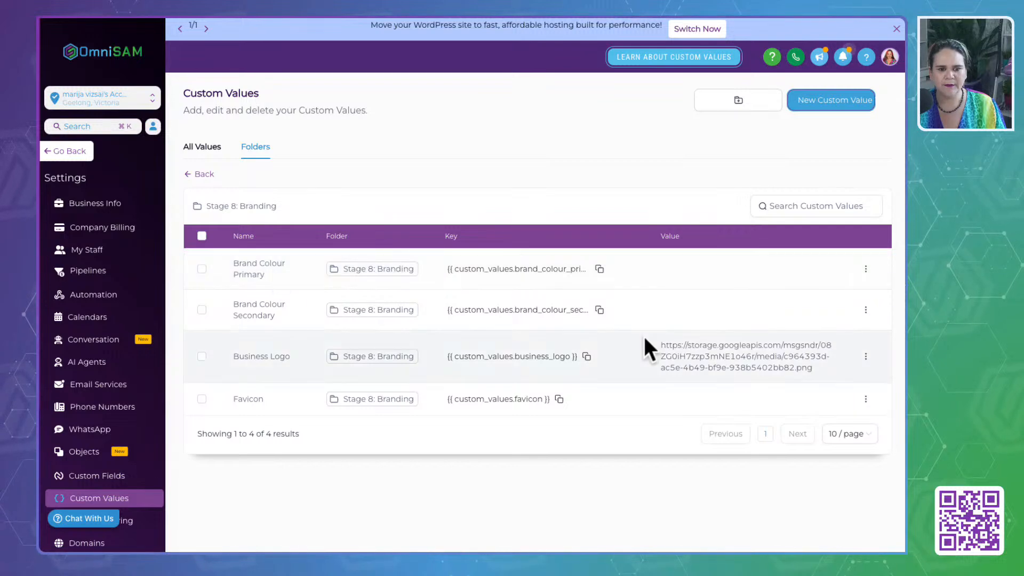
click(866, 267)
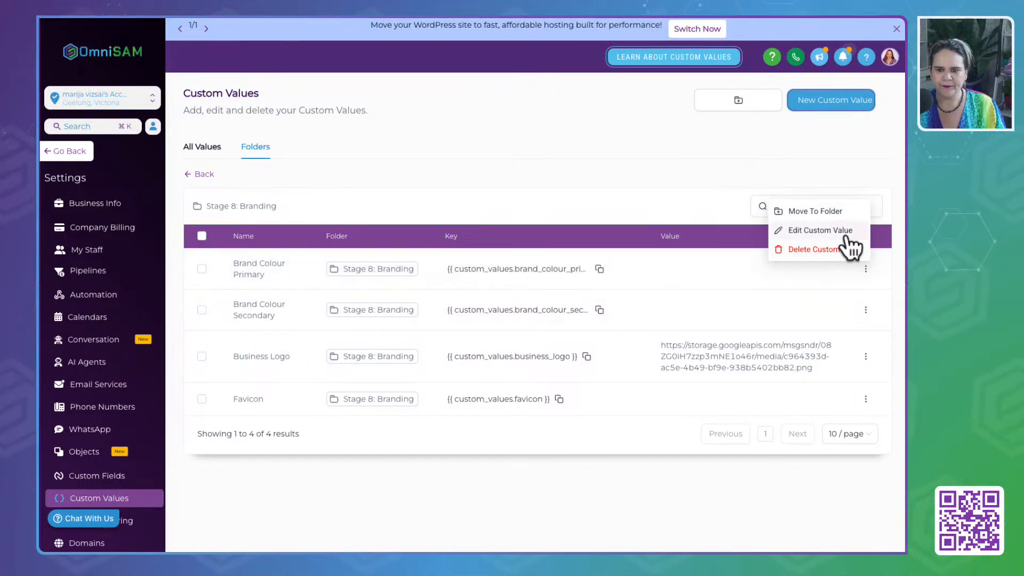
click(845, 231)
click(416, 309)
key(ctrl+v)
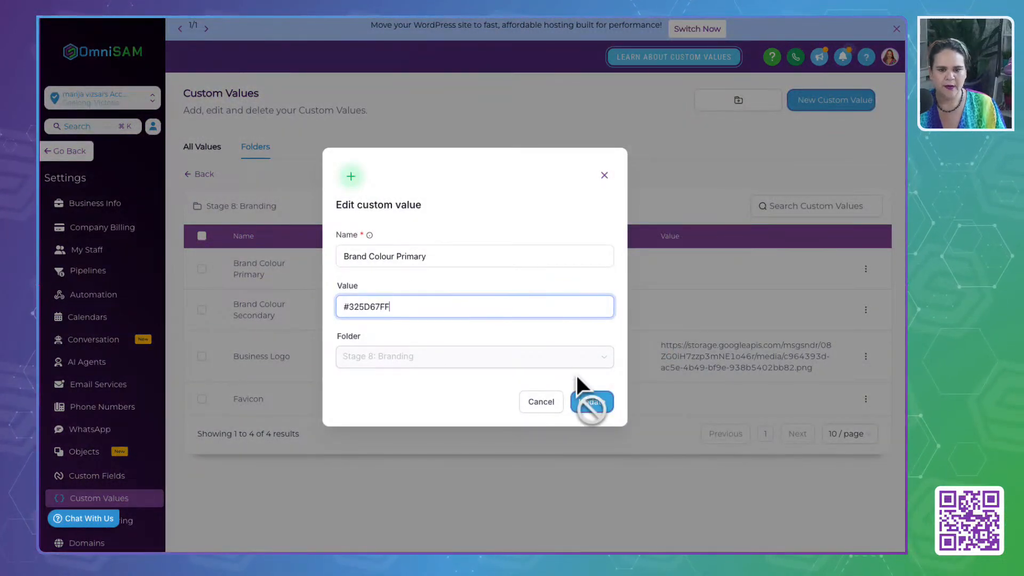
click(592, 402)
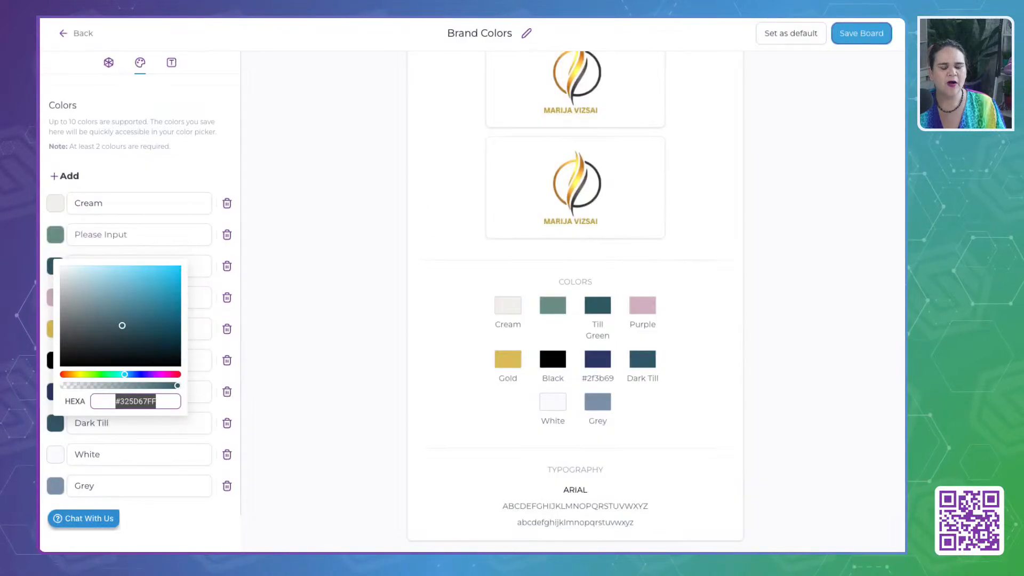
- Return to the Brand Colors board and copy the HEXA code of Gold
click(343, 368)
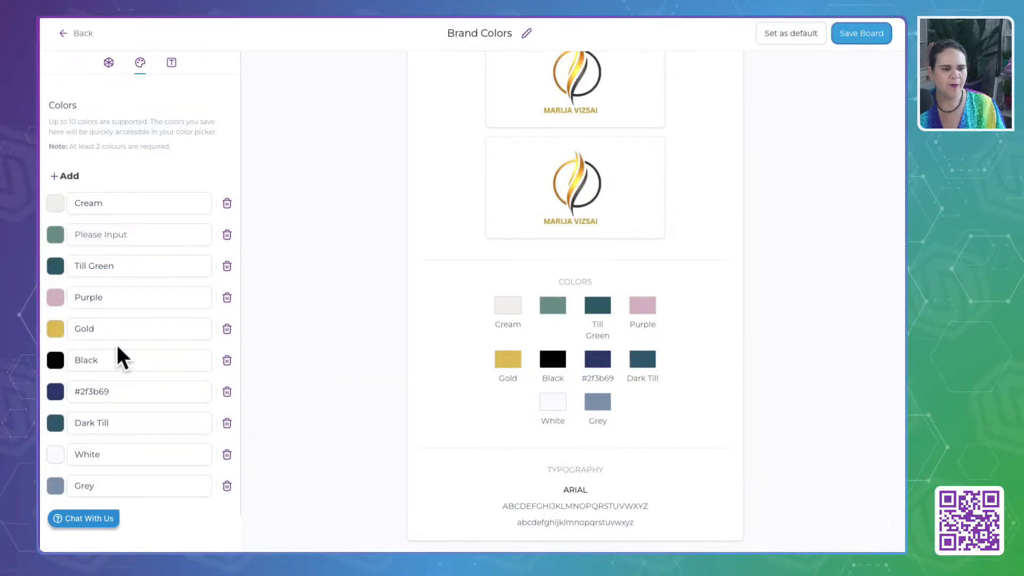
click(56, 330)
triple_click(139, 465)
key(ctrl+c)
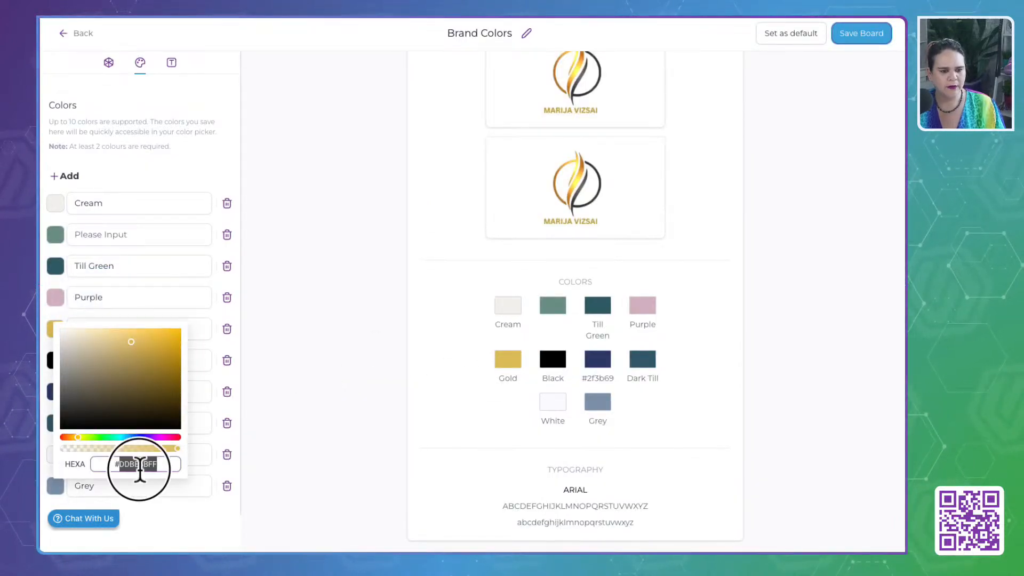
- Set the Brand Colour Secondary custom value in the Stage 8: Branding folder to #DDBE5BFF and save it
click(139, 16)
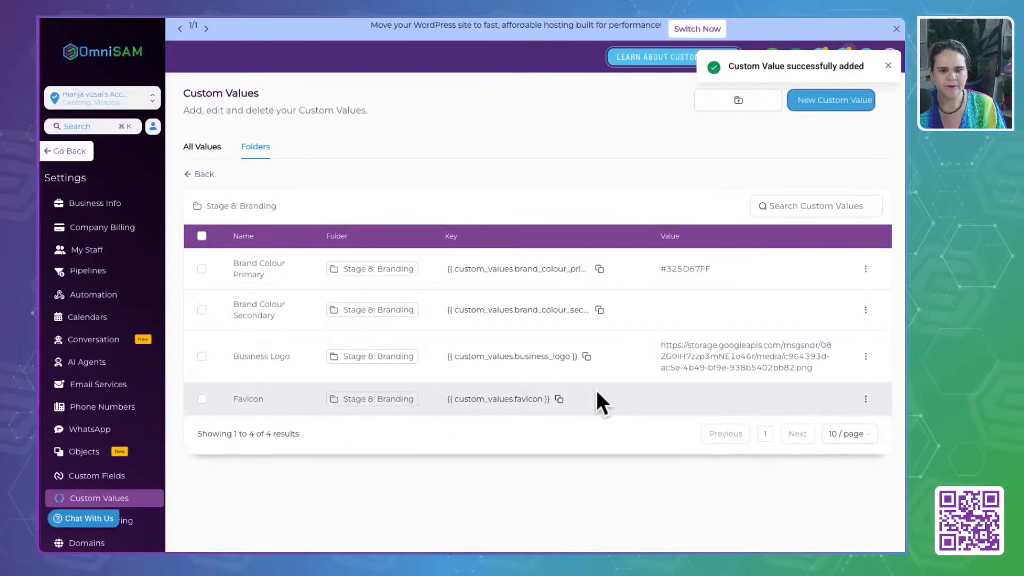
click(865, 309)
click(842, 276)
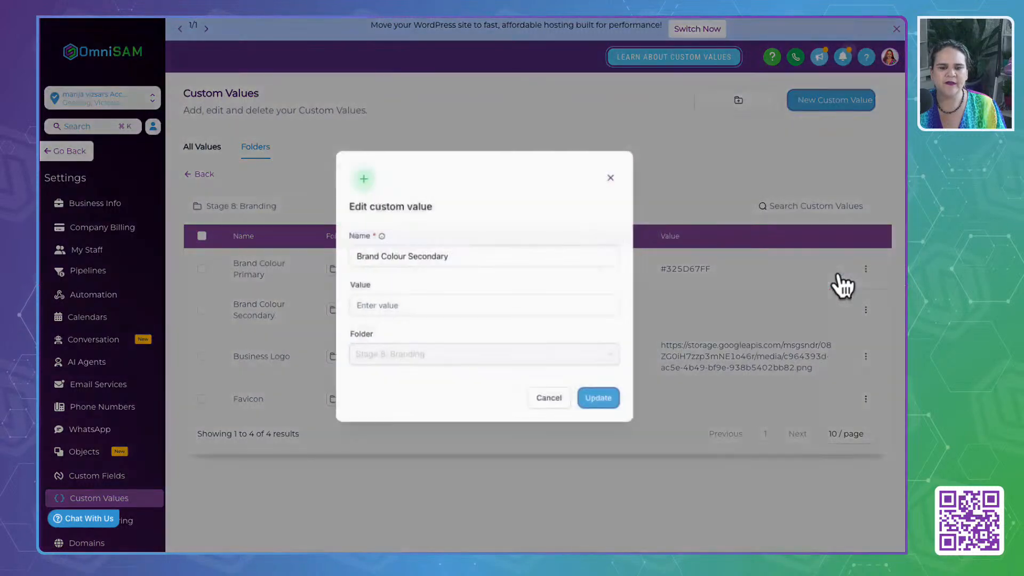
click(444, 307)
key(ctrl+v)
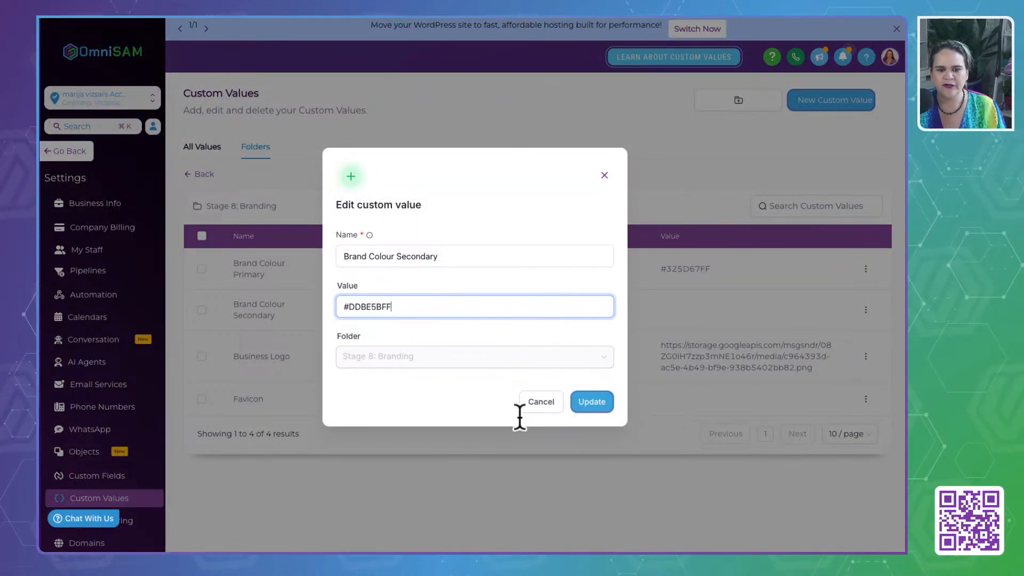
click(576, 403)
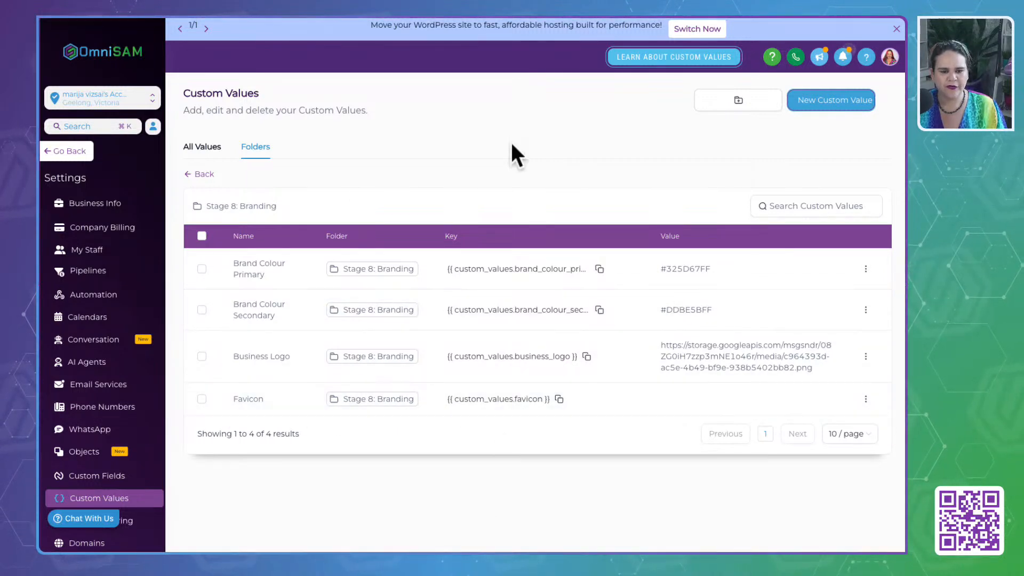
- Leave the Branding folder and review the Consult Call and Intro Call link examples in the Life Coach guide's Appointments rows
click(195, 177)
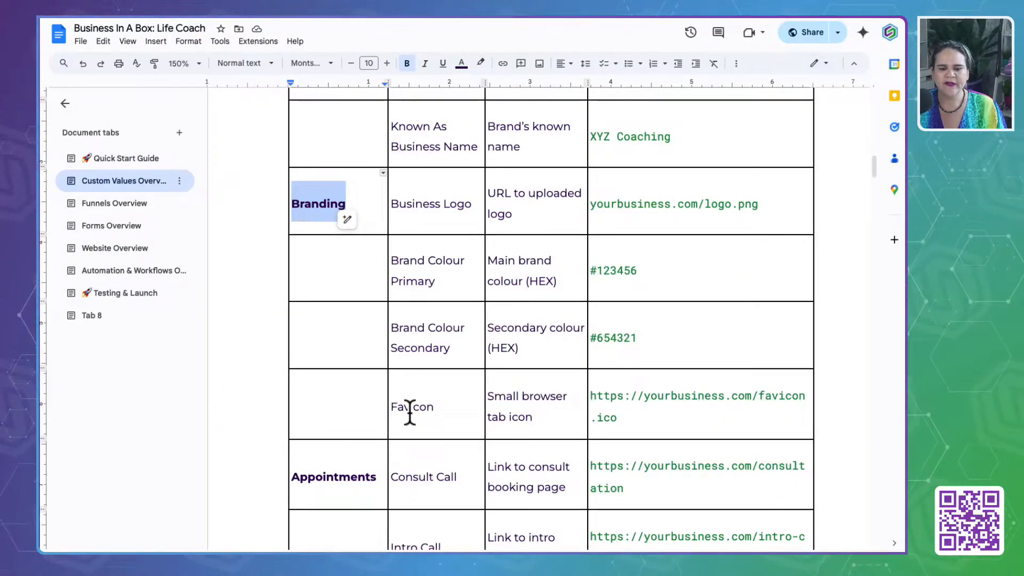
scroll(409, 413, down, 5)
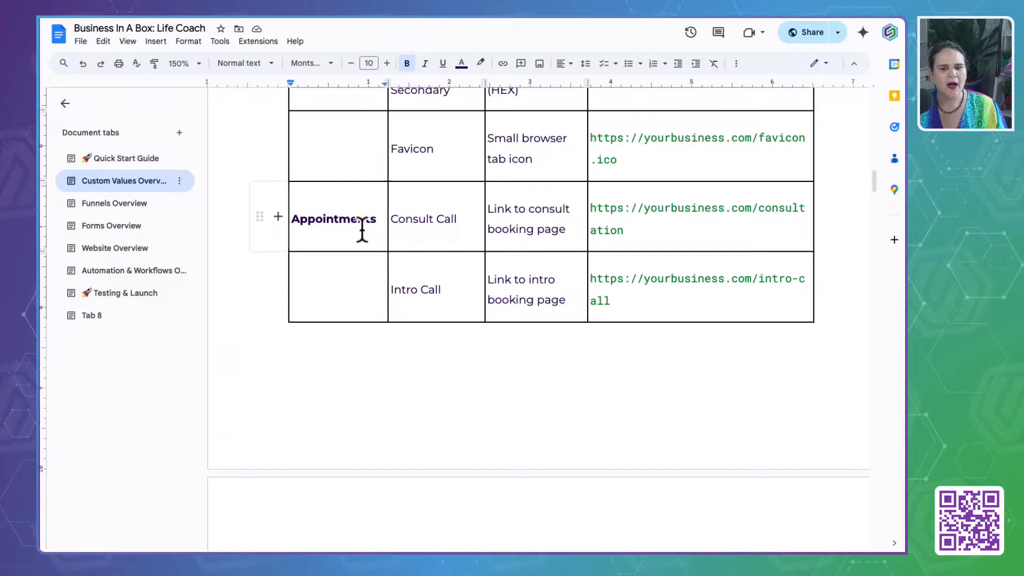
drag(378, 221, 300, 221)
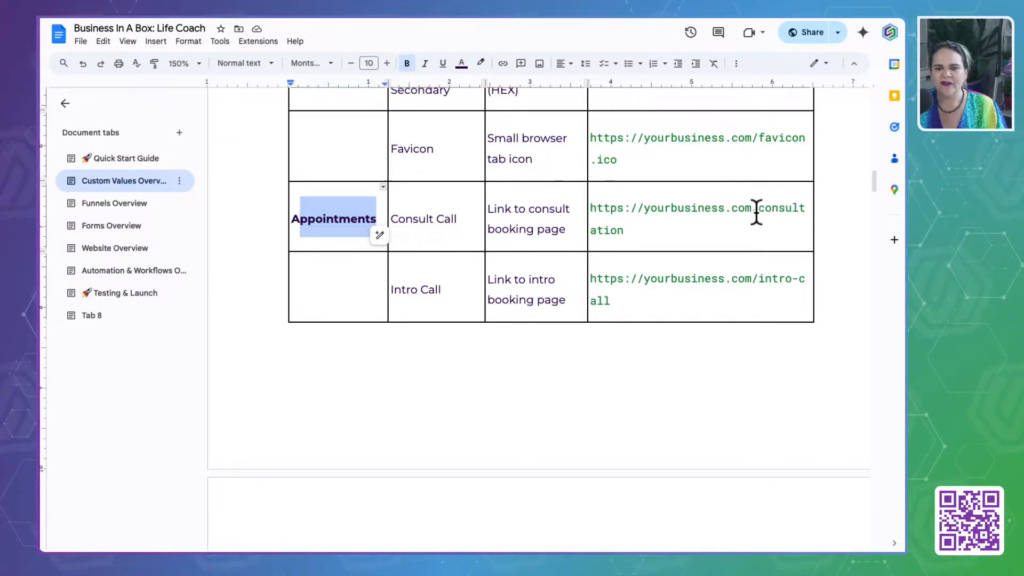
drag(757, 212, 811, 228)
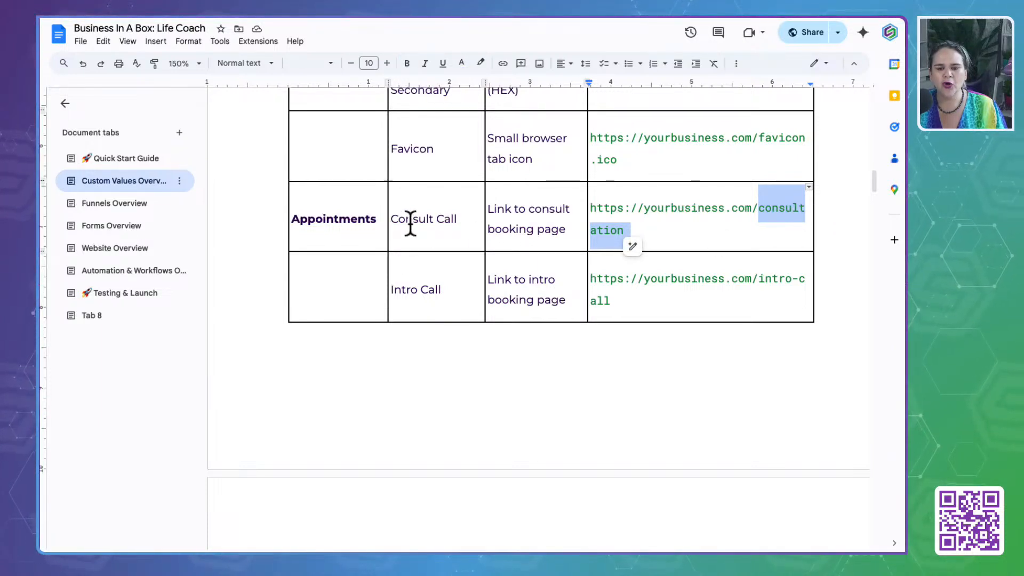
click(764, 273)
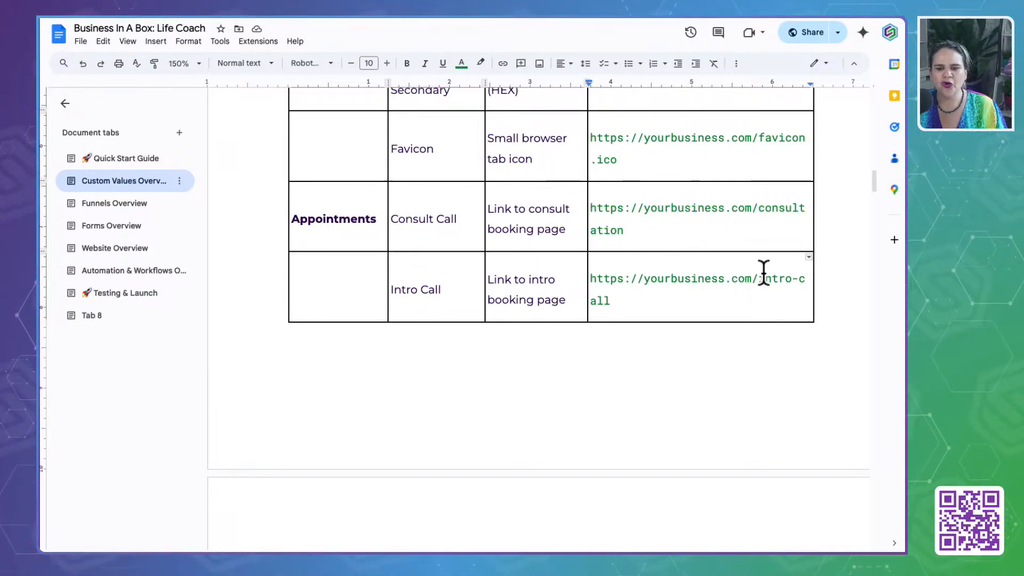
click(761, 279)
drag(762, 278, 806, 301)
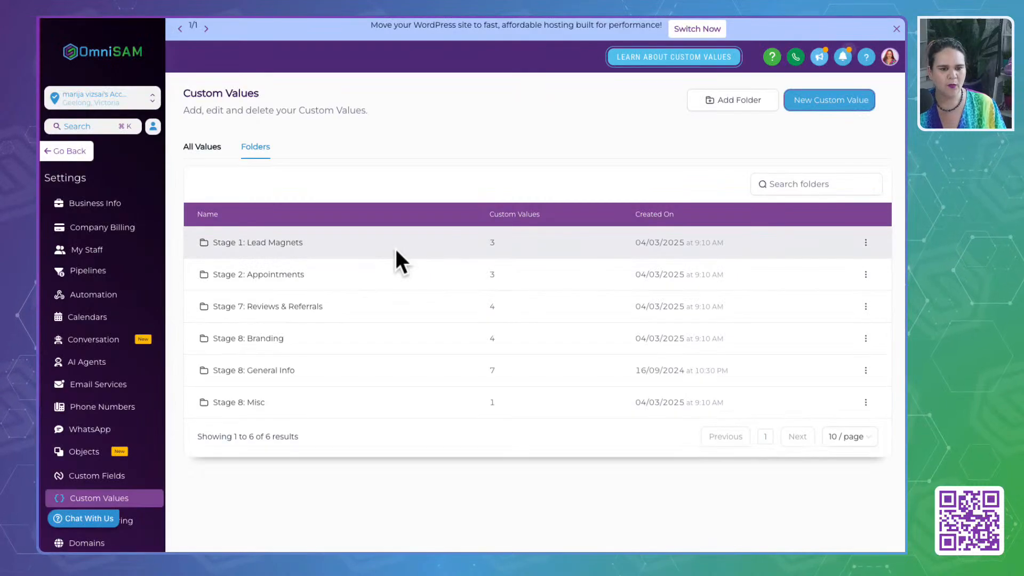
- Check the Stage 2: Appointments folder, and copy the key of the Domain custom value from the Stage 8: General Info folder
click(283, 273)
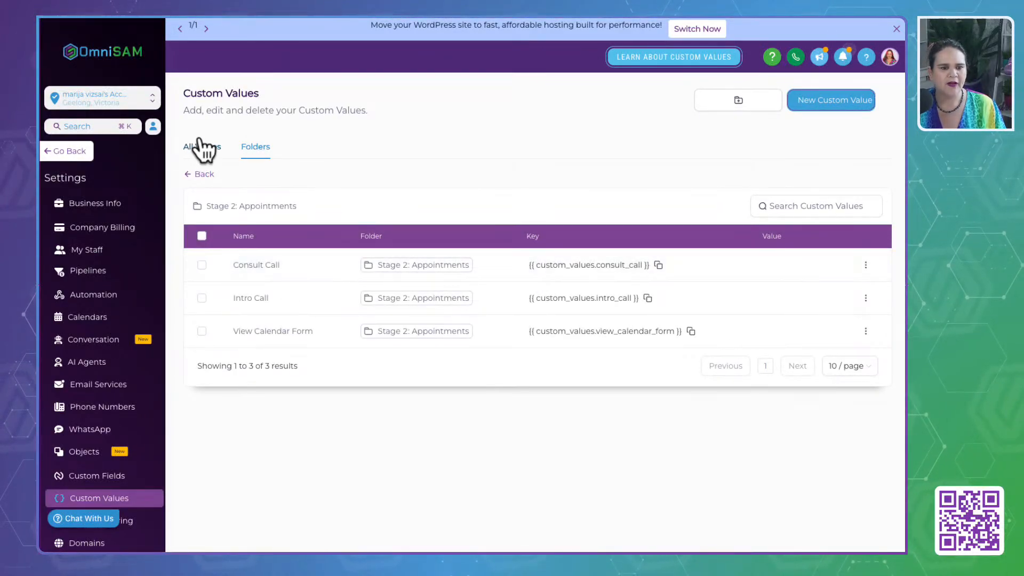
click(202, 174)
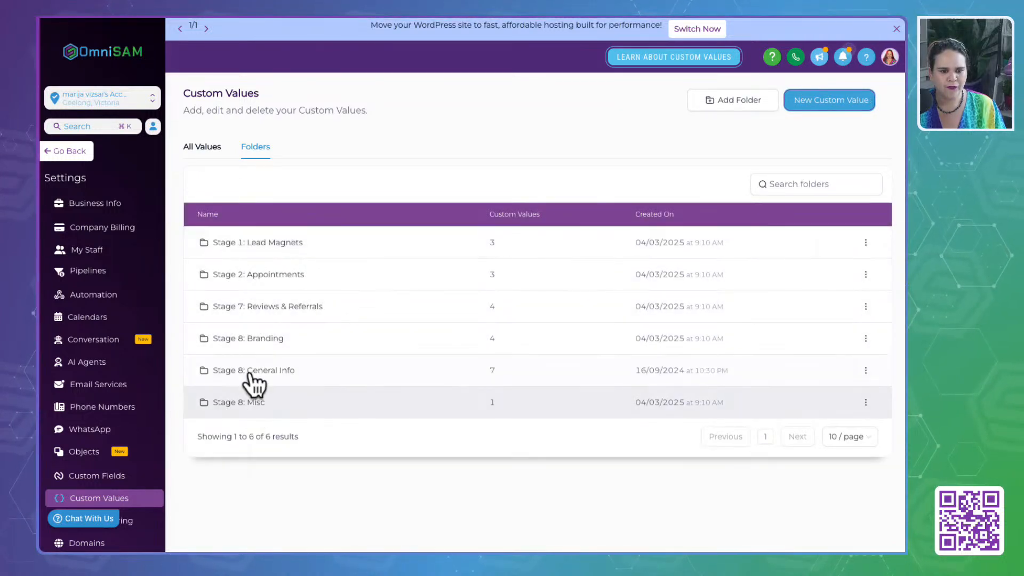
click(254, 371)
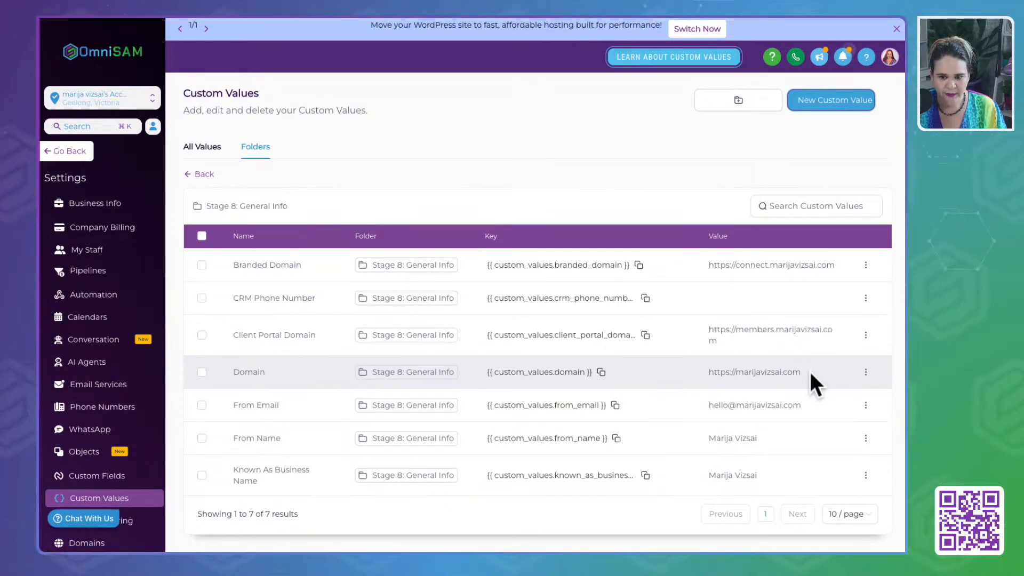
drag(480, 375, 599, 372)
click(600, 372)
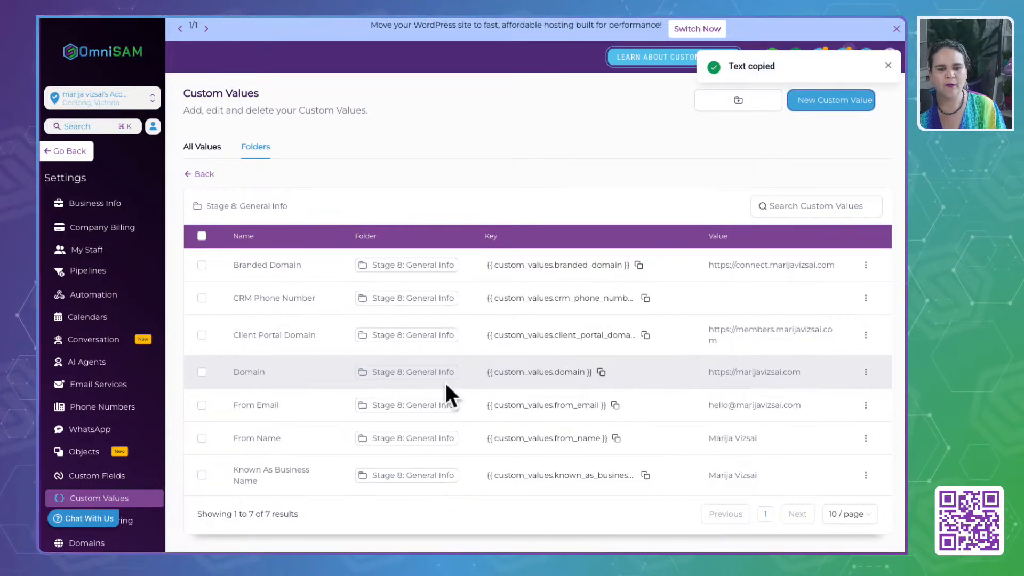
- Copy the Domain key and enter {{ custom_values.domain }} as the value of Consult Call in the Stage 2: Appointments folder
click(601, 372)
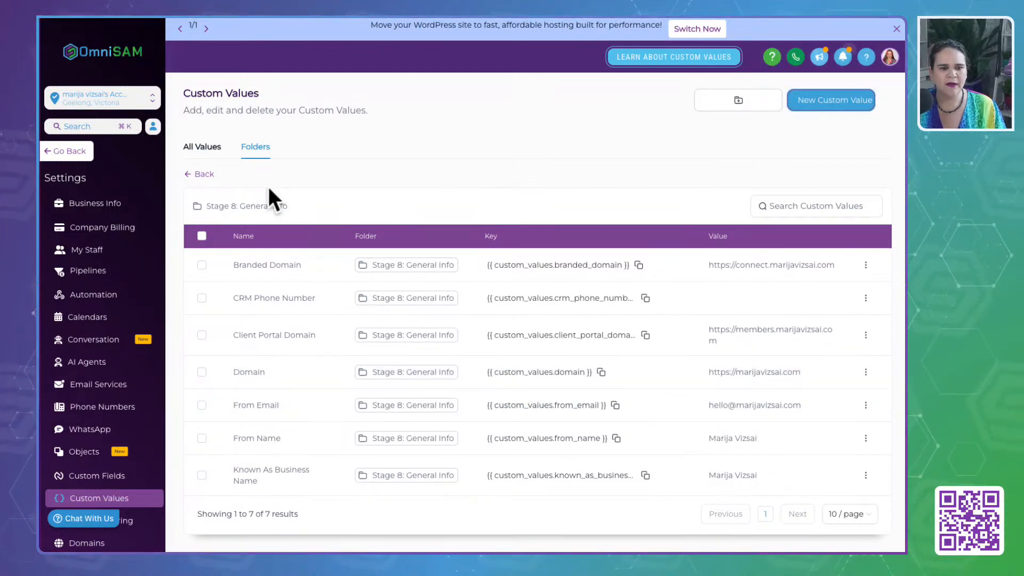
click(192, 174)
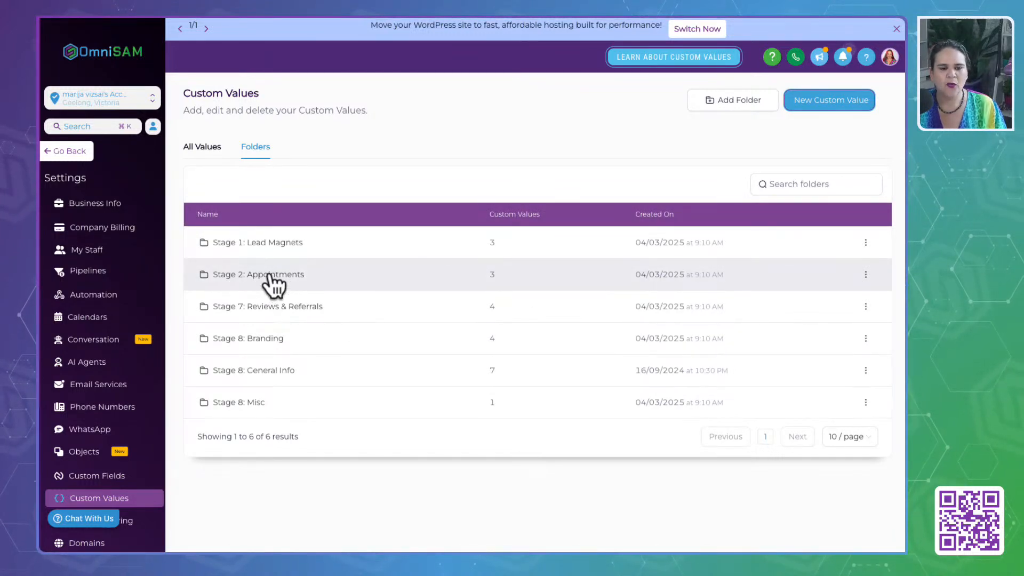
click(270, 274)
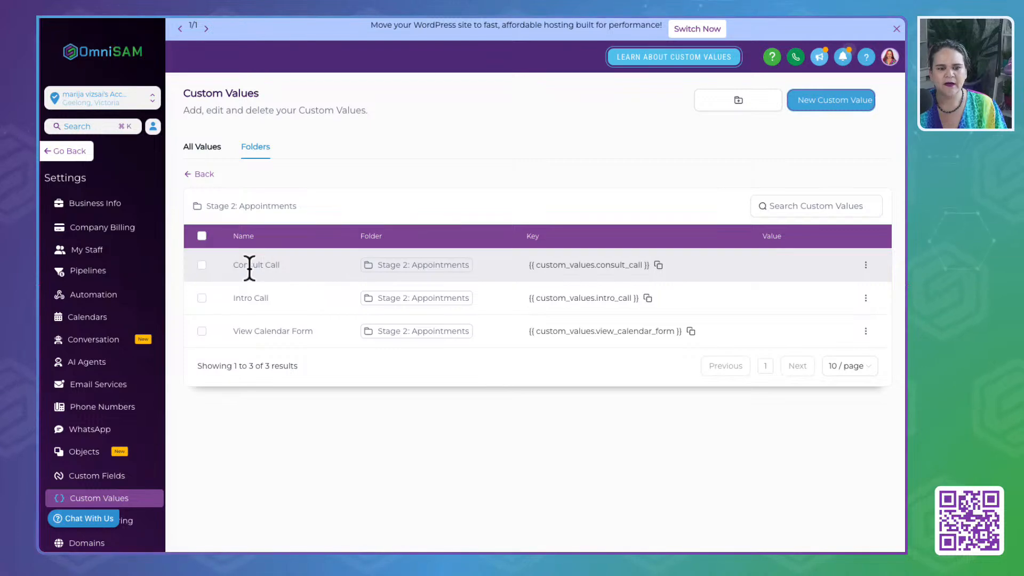
click(866, 267)
click(824, 237)
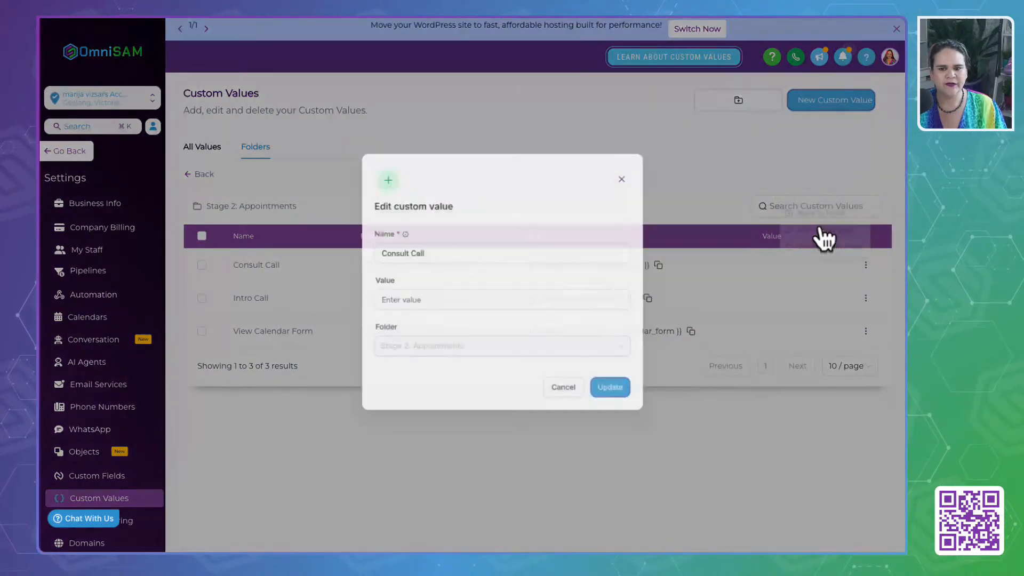
click(443, 308)
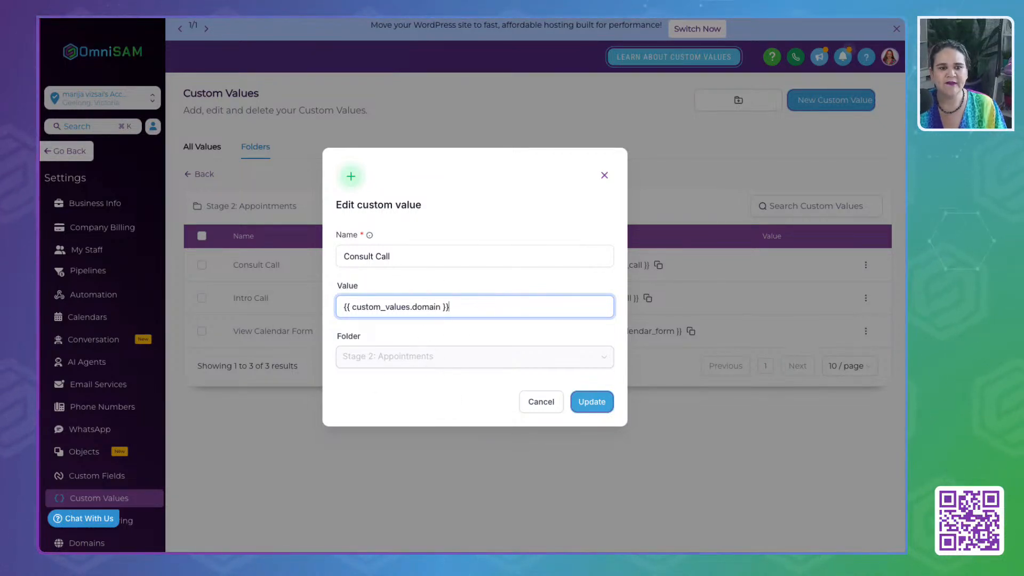
- Append the guide's /consultation path to the Consult Call value, copy the full value {{ custom_values.domain }}//consultation, and save it
key(ctrl+Tab)
click(759, 283)
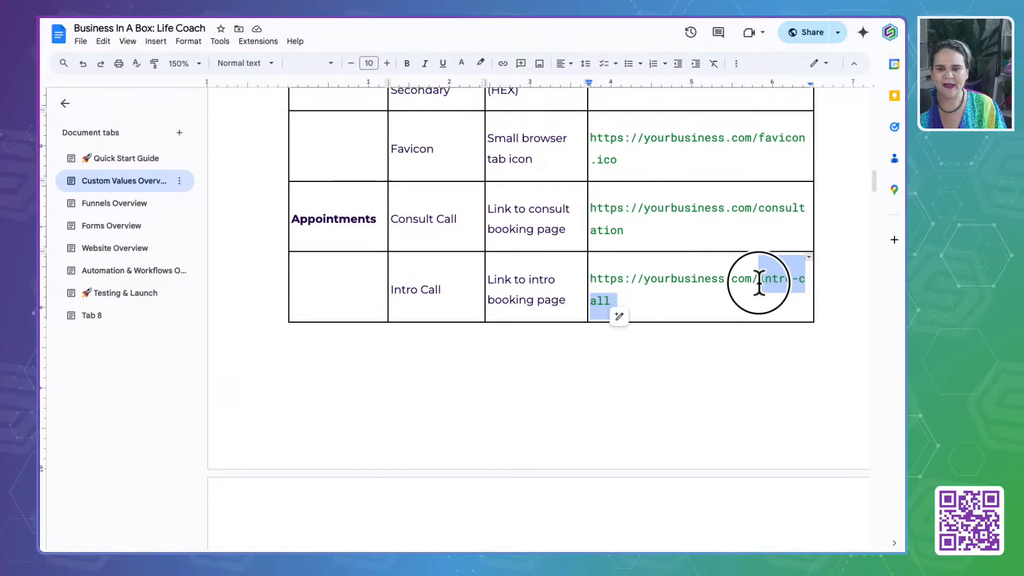
drag(753, 208, 771, 224)
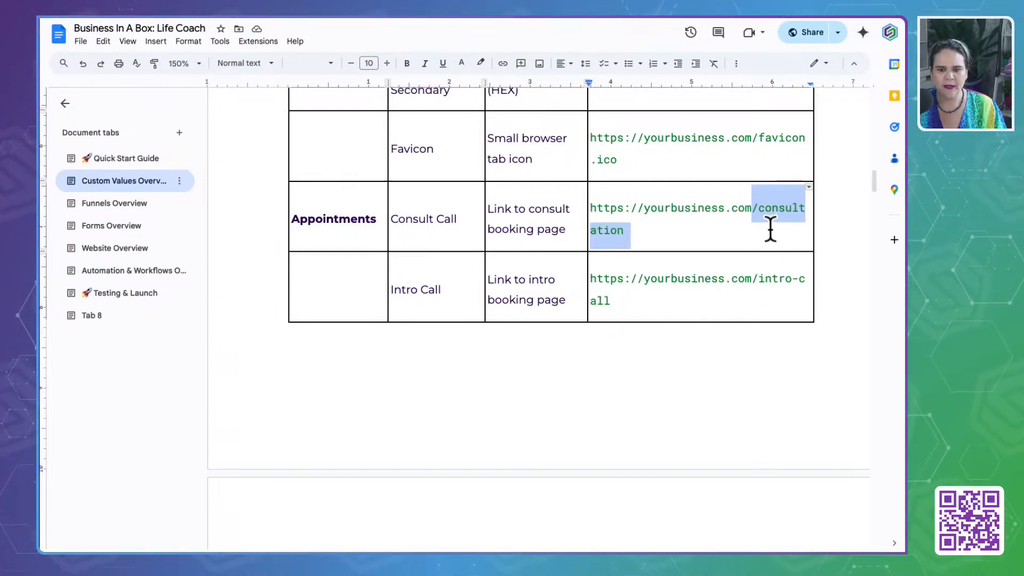
key(ctrl+shift+Tab)
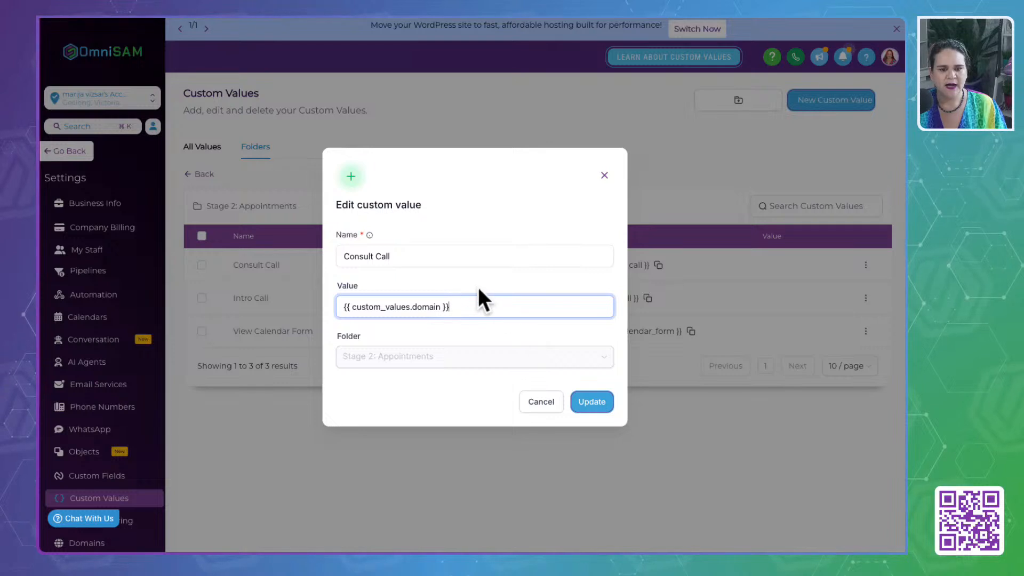
key(ctrl+v)
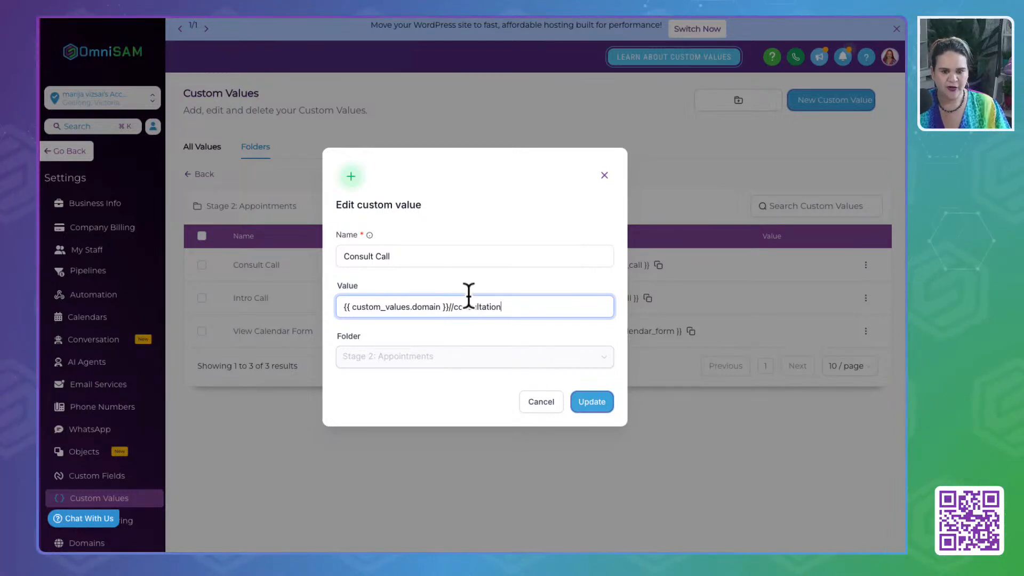
drag(523, 305, 320, 305)
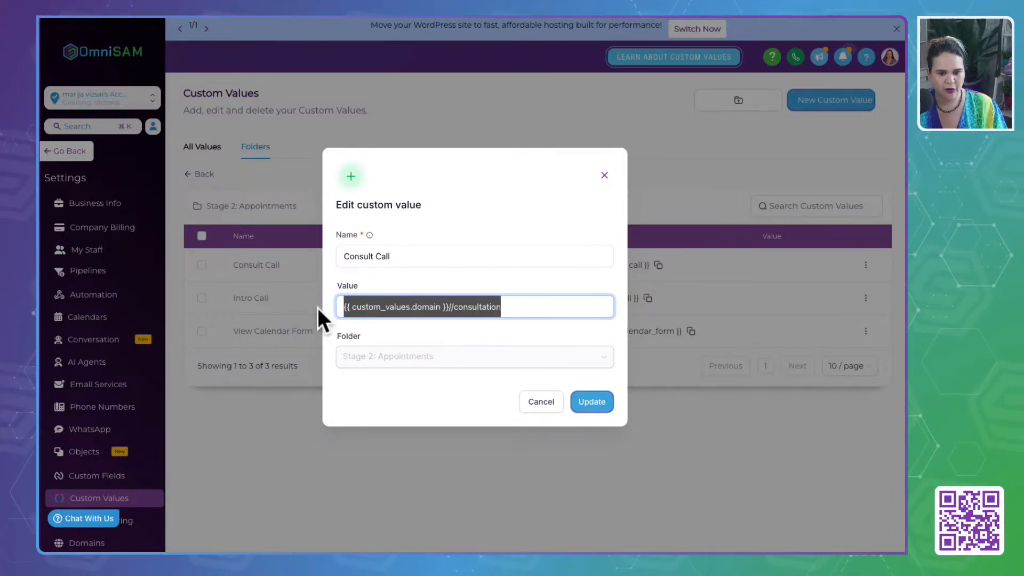
click(595, 409)
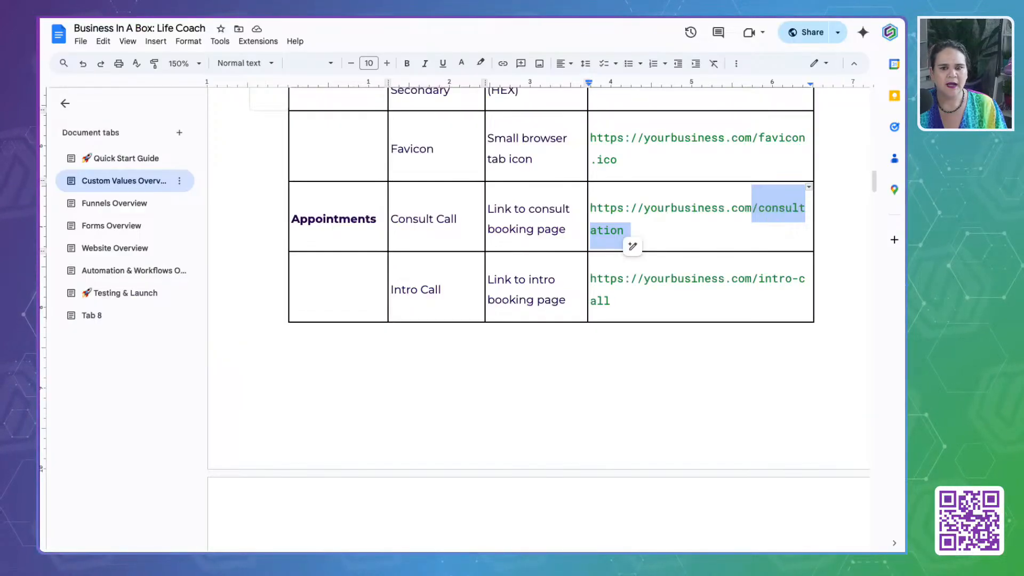
- Try to replace the guide's Consult Call example link with the copied value, and undo the pasted text
click(635, 221)
click(594, 207)
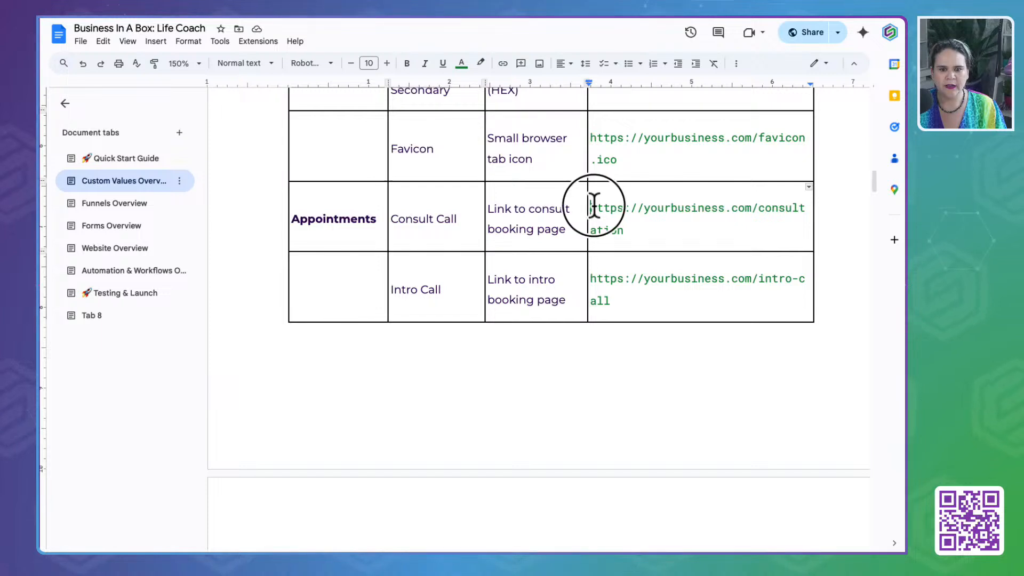
drag(594, 207, 642, 229)
key(ctrl+v)
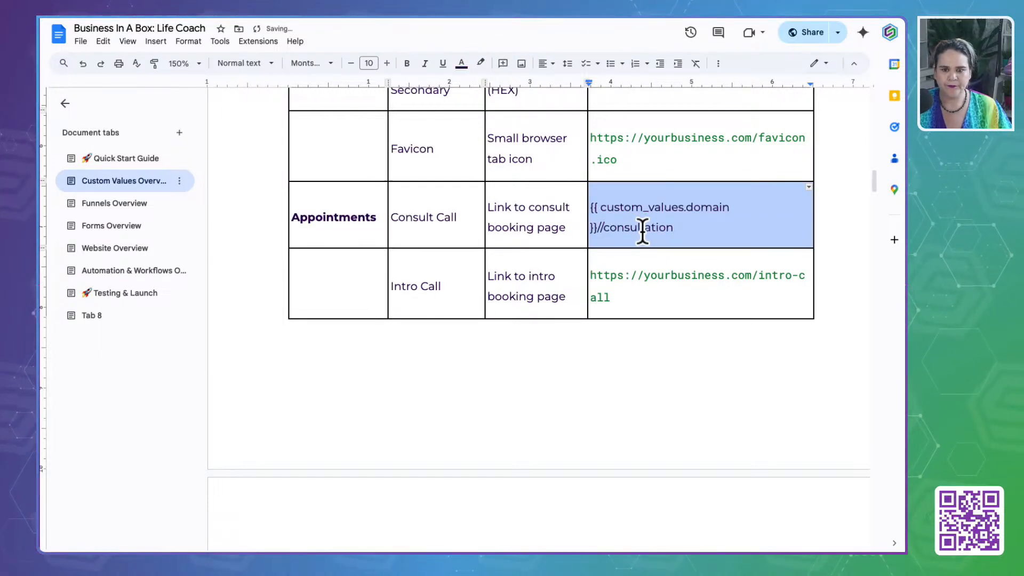
key(ctrl+z)
key(ctrl+v)
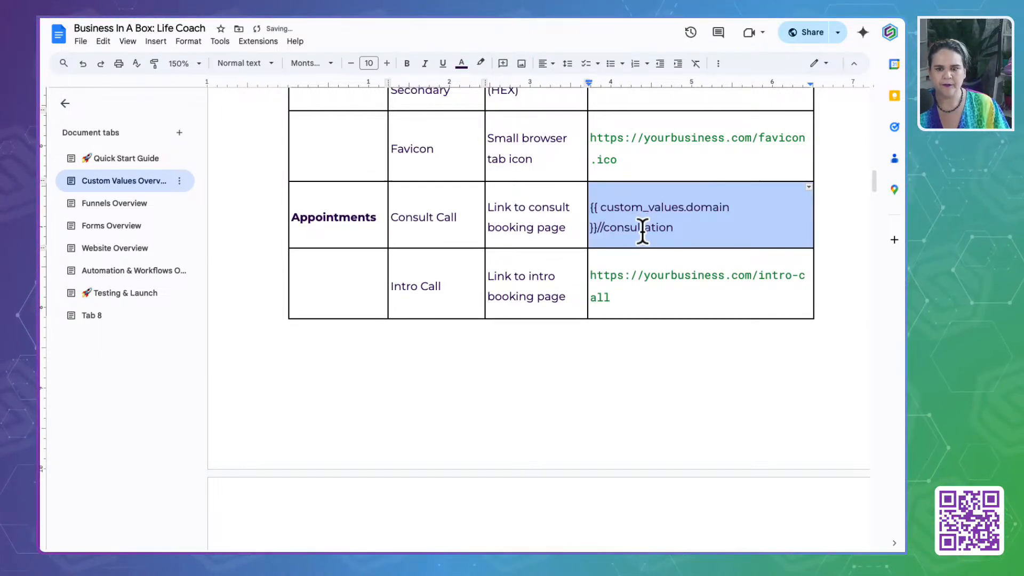
key(ctrl+z)
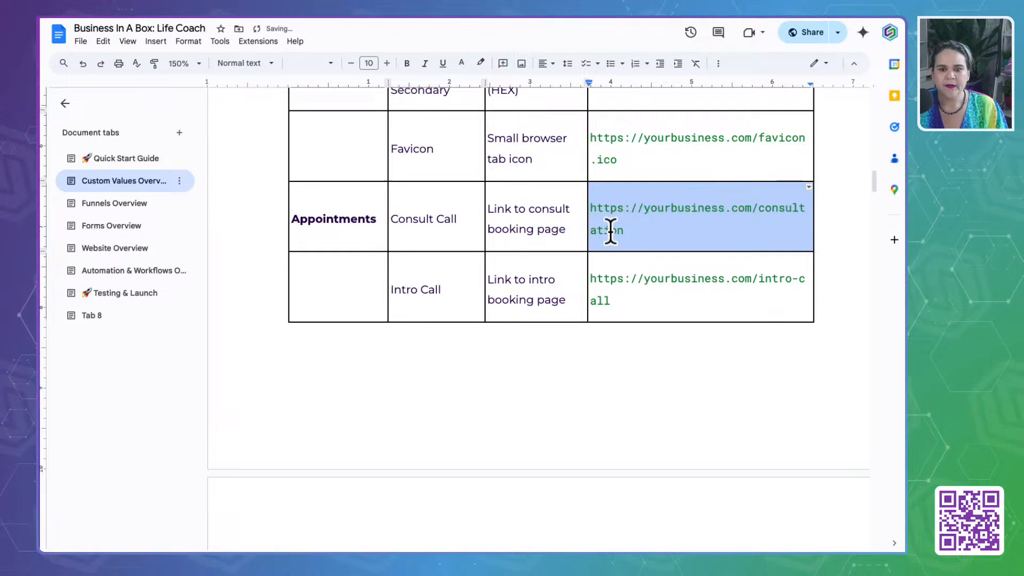
- Replace the guide's Consult Call example with {{ custom_values.domain }}/consultation in the cell's own formatting, using a single slash
drag(633, 230, 594, 207)
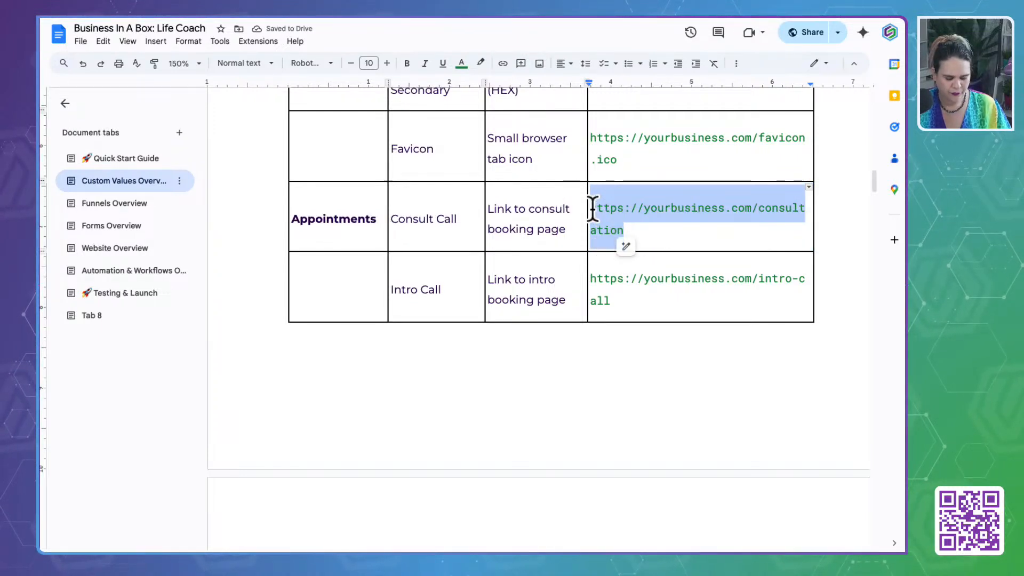
text({{ custom_values.domain }}//consultation)
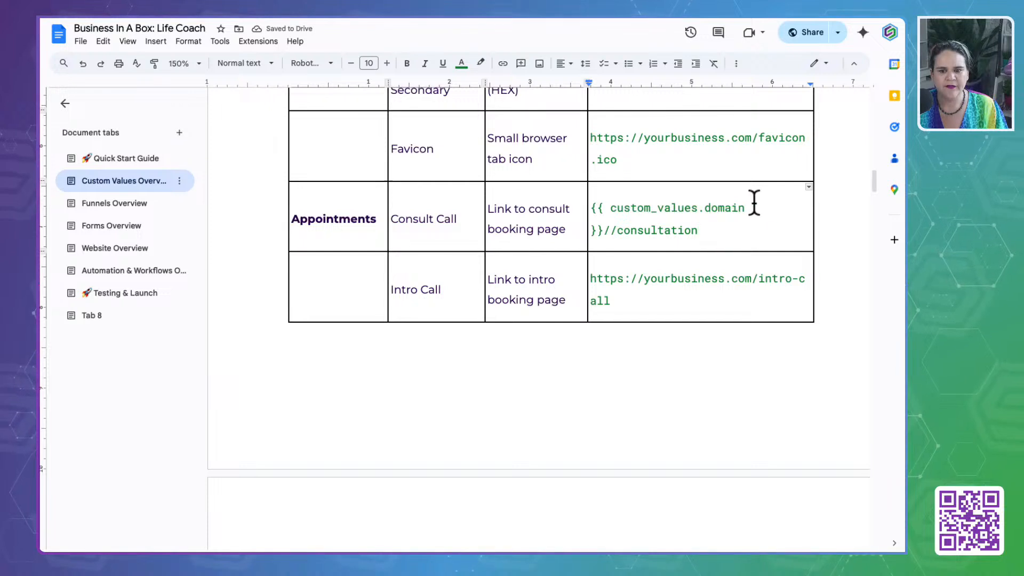
click(608, 230)
key(BackSpace)
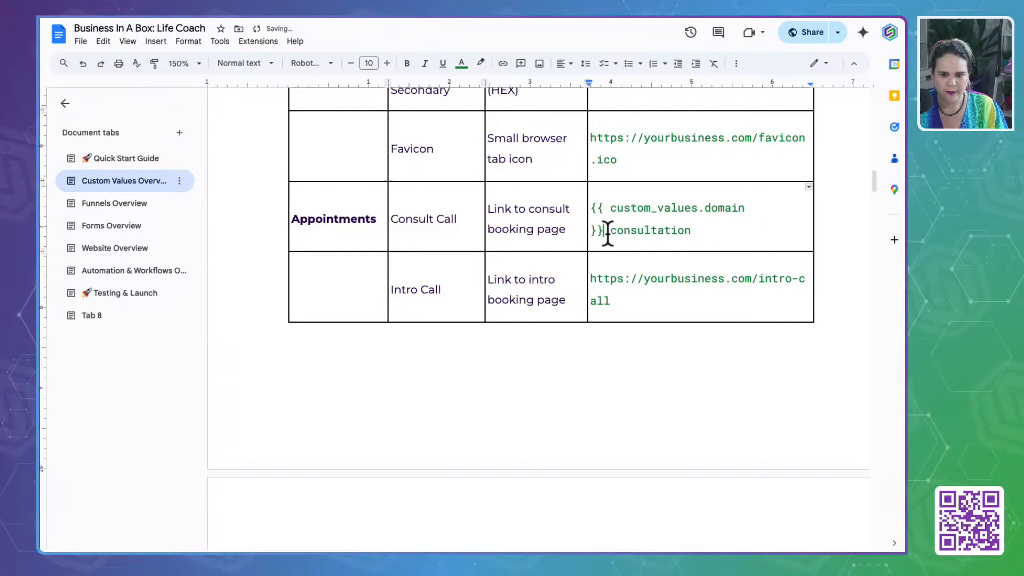
drag(606, 230, 594, 208)
key(ctrl+c)
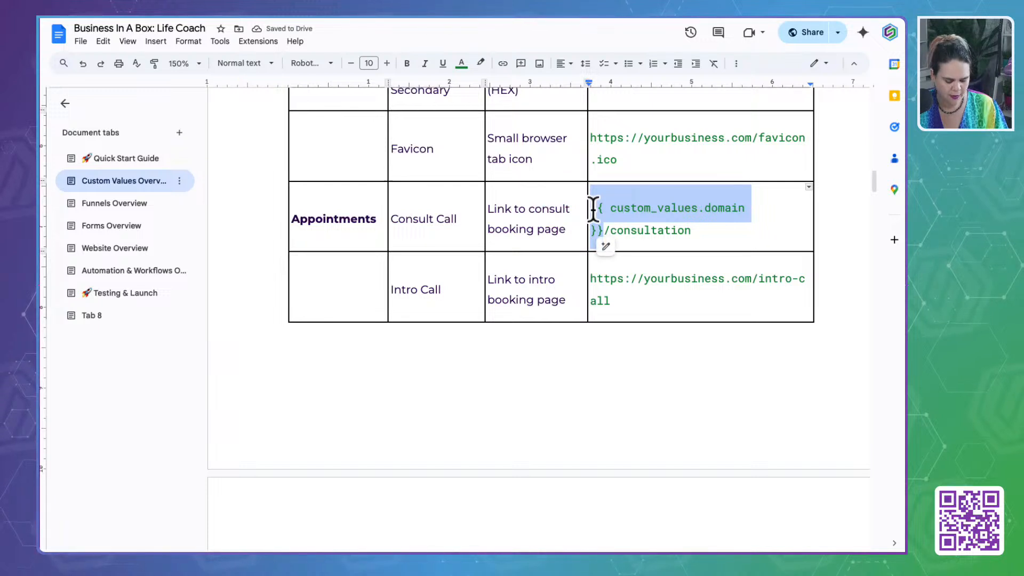
drag(751, 279, 635, 279)
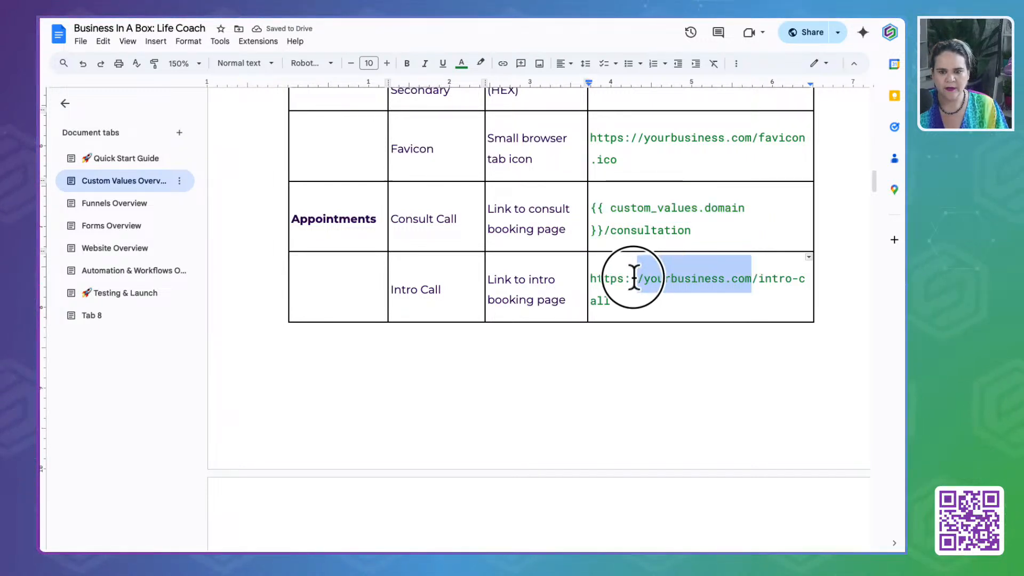
click(751, 279)
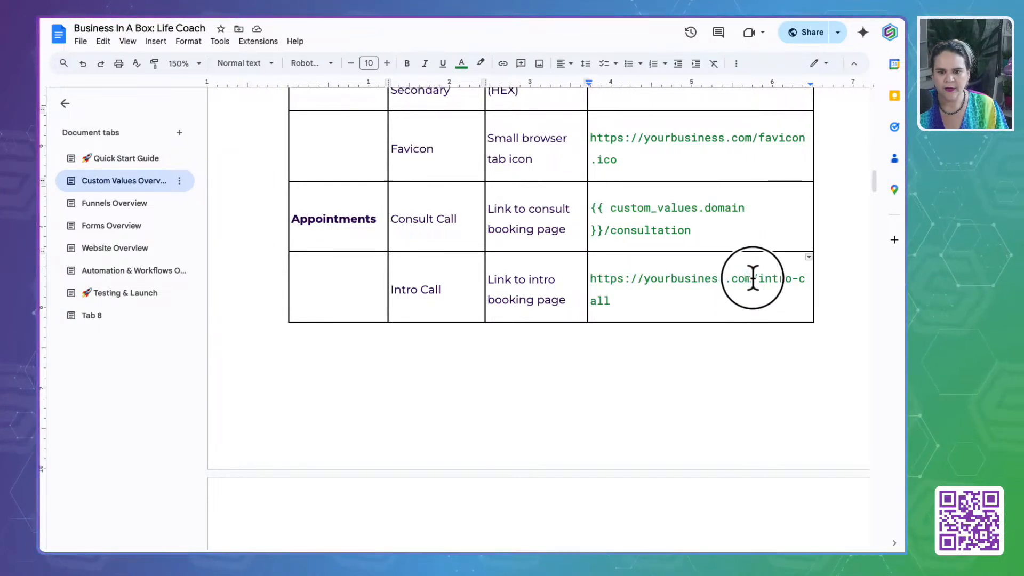
drag(752, 278, 590, 276)
key(ctrl+v)
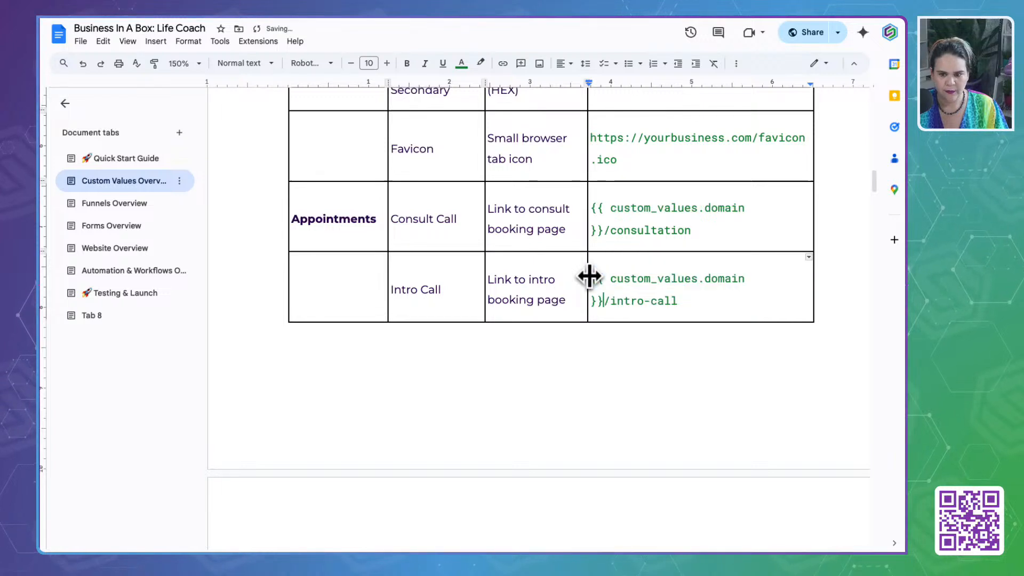
- Copy the guide's full Intro Call example and save {{ custom_values.domain }}/intro-call as the Intro Call custom value
drag(697, 299, 590, 278)
key(ctrl+c)
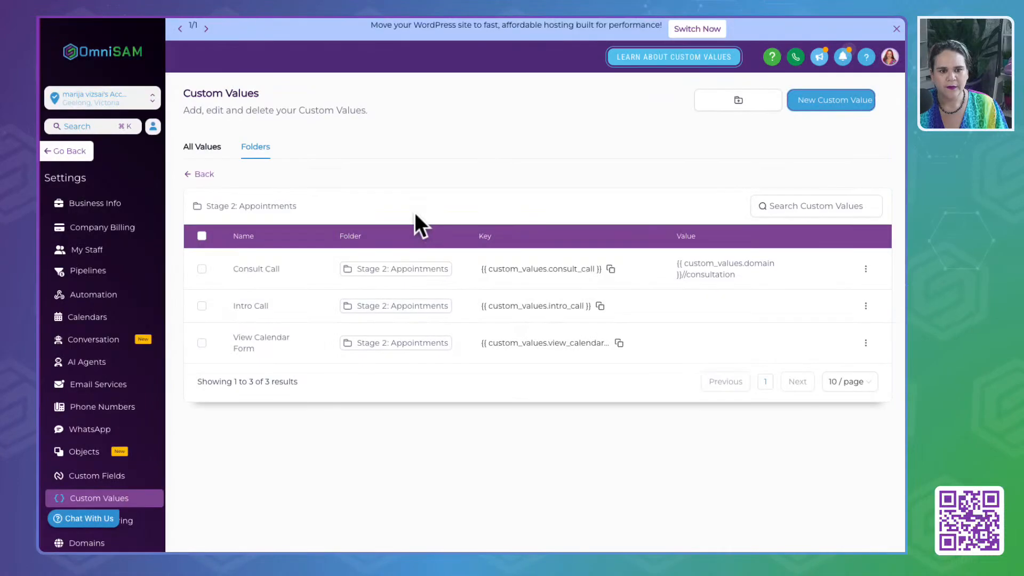
click(866, 305)
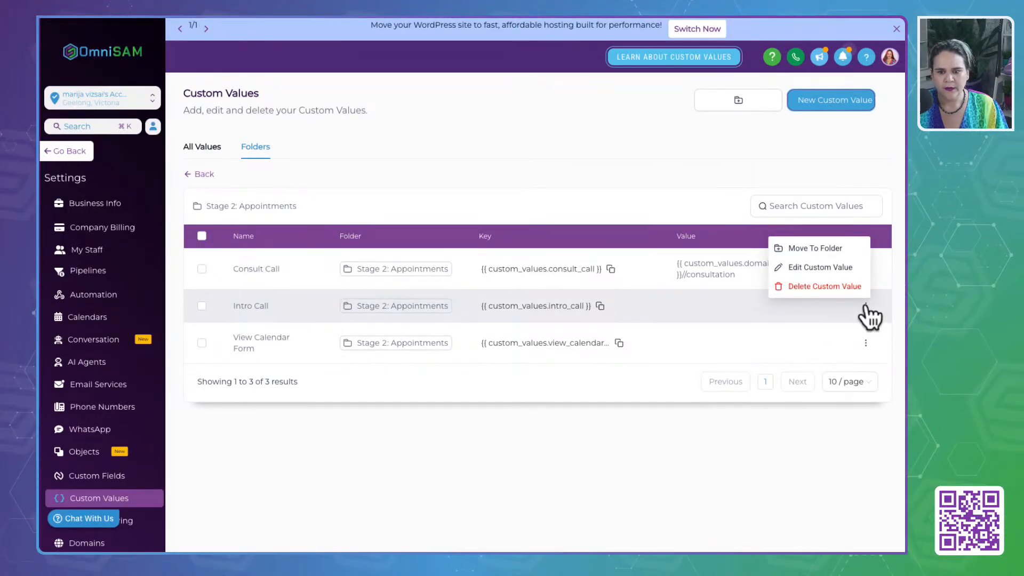
click(846, 271)
click(362, 307)
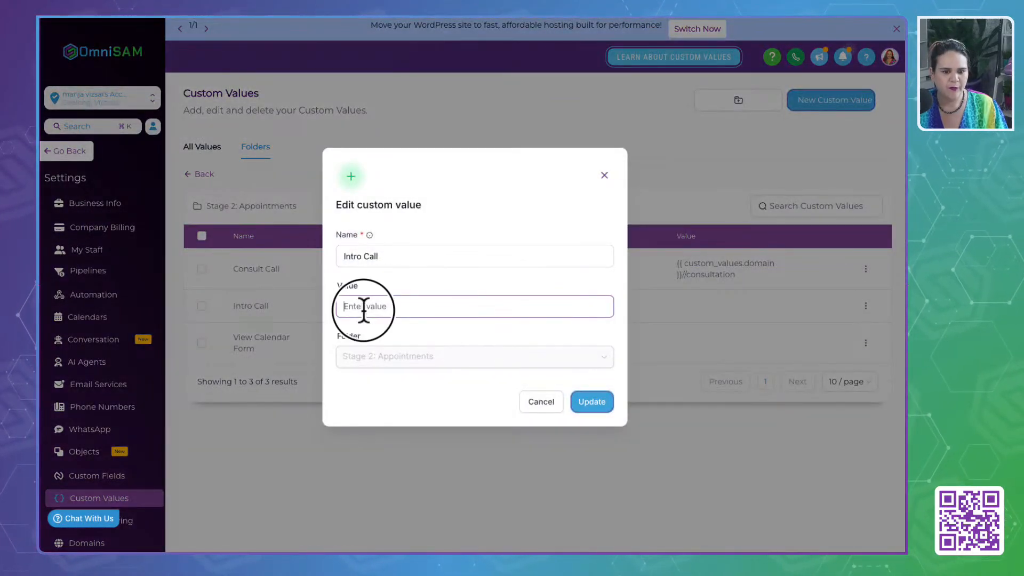
key(ctrl+v)
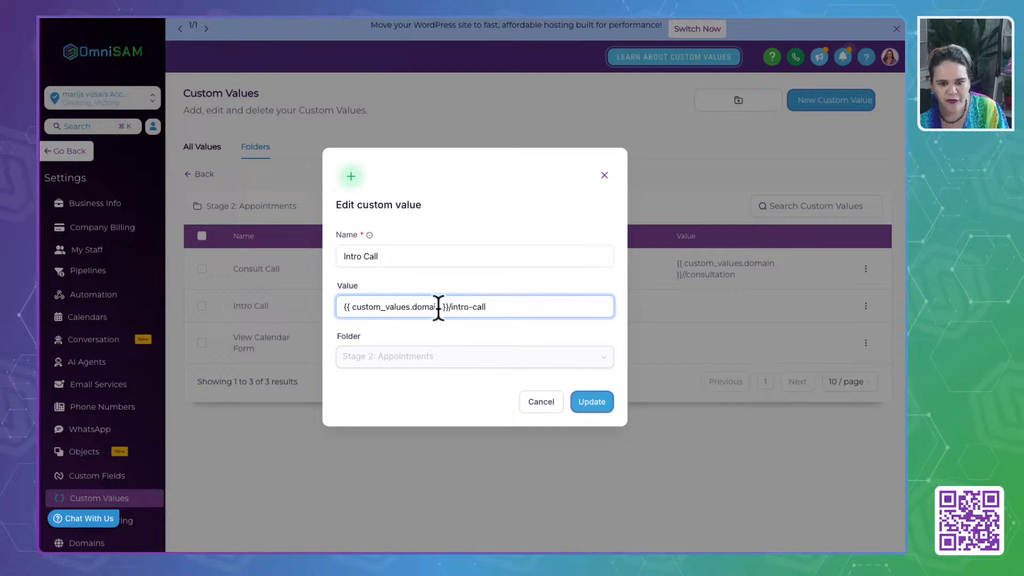
click(591, 401)
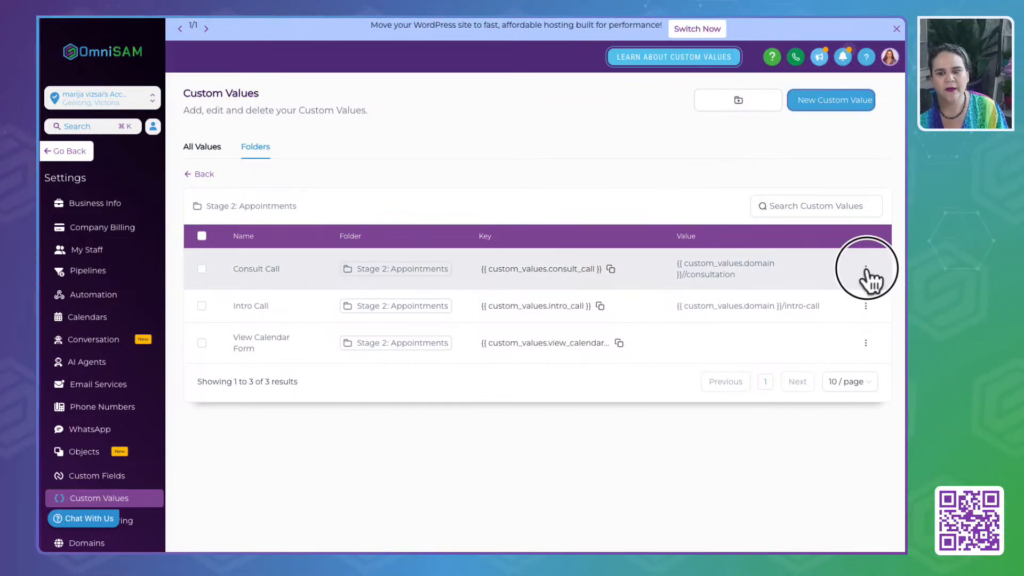
- Correct the Consult Call custom value to {{ custom_values.domain }}/consultation by removing the extra slash, and save it
click(865, 269)
click(842, 233)
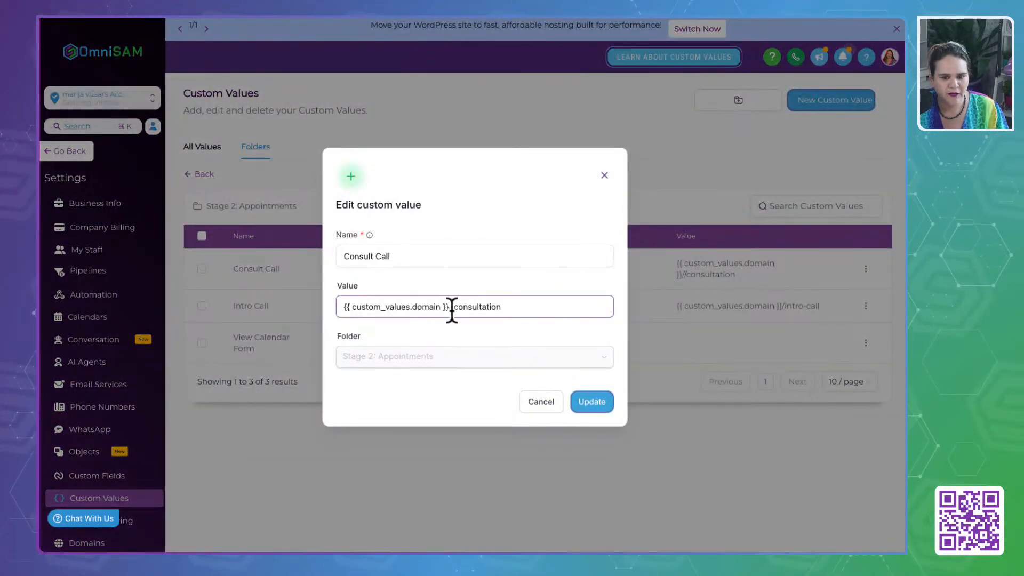
click(453, 308)
key(BackSpace)
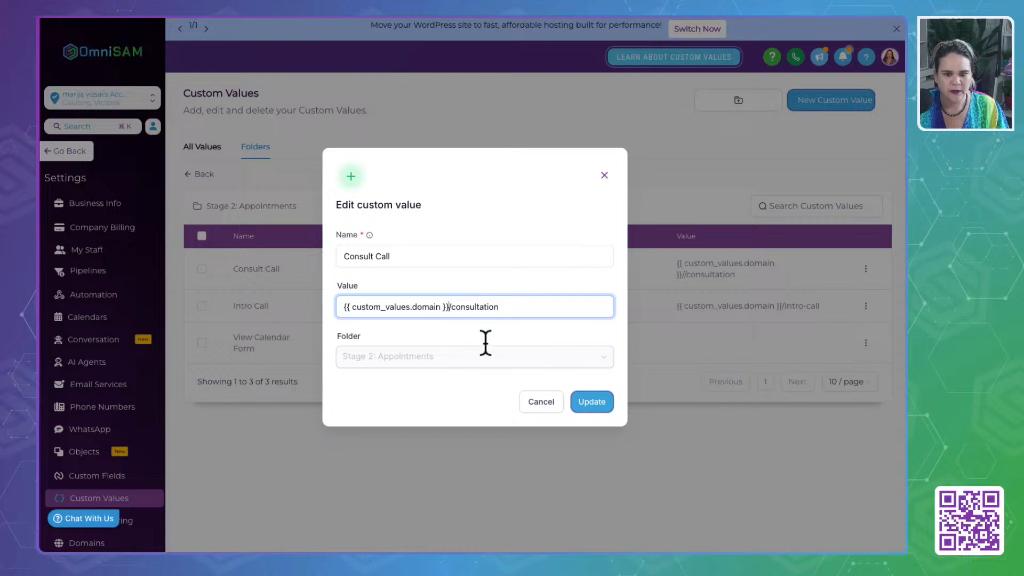
click(592, 401)
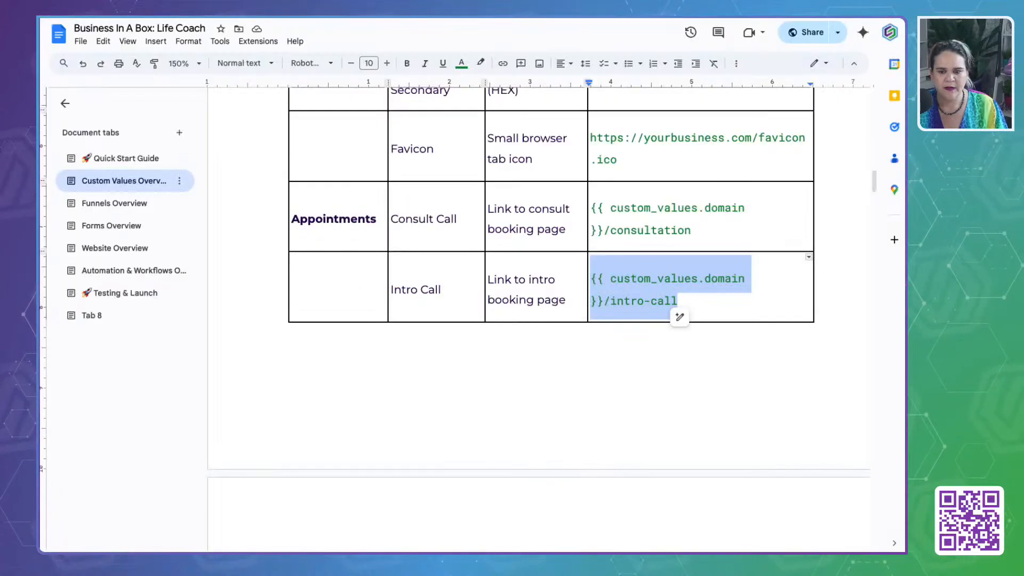
- Return to the Life Coach guide and review the example for the View Calendar Form custom value
scroll(614, 302, down, 5)
scroll(609, 301, down, 1)
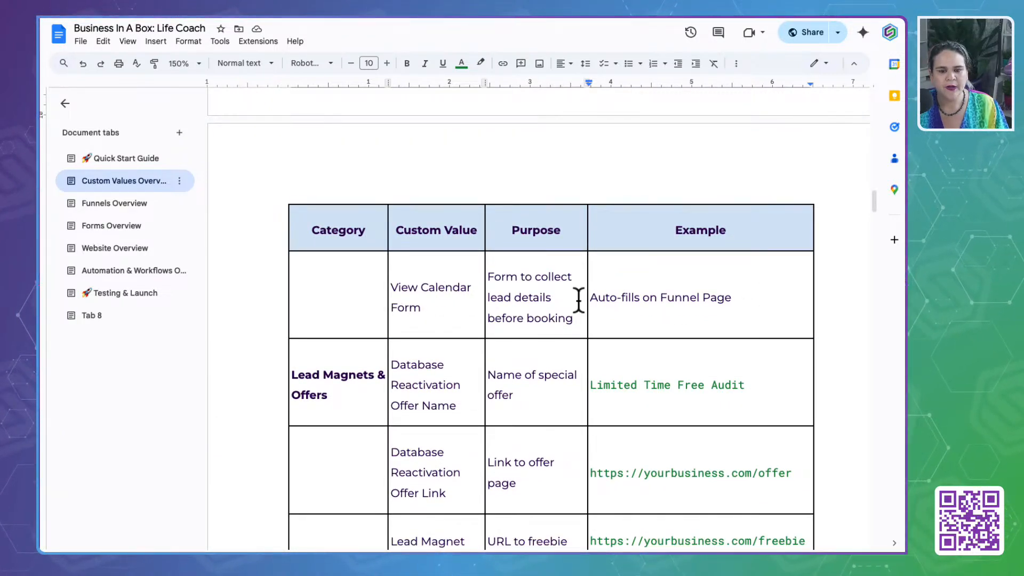
drag(751, 297, 598, 297)
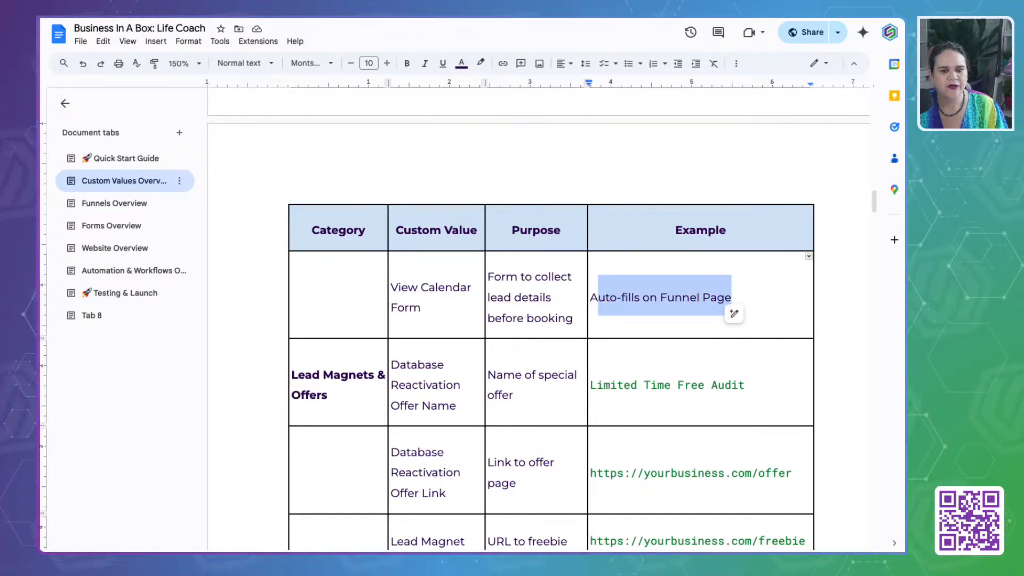
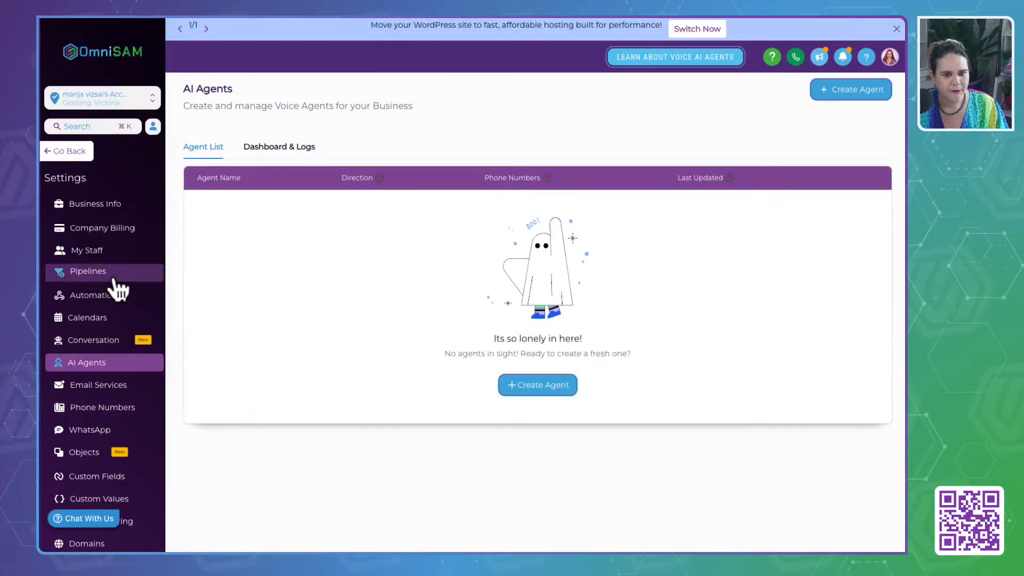
- Leave the settings and open the list of forms in the Sites form builder
scroll(126, 389, down, 4)
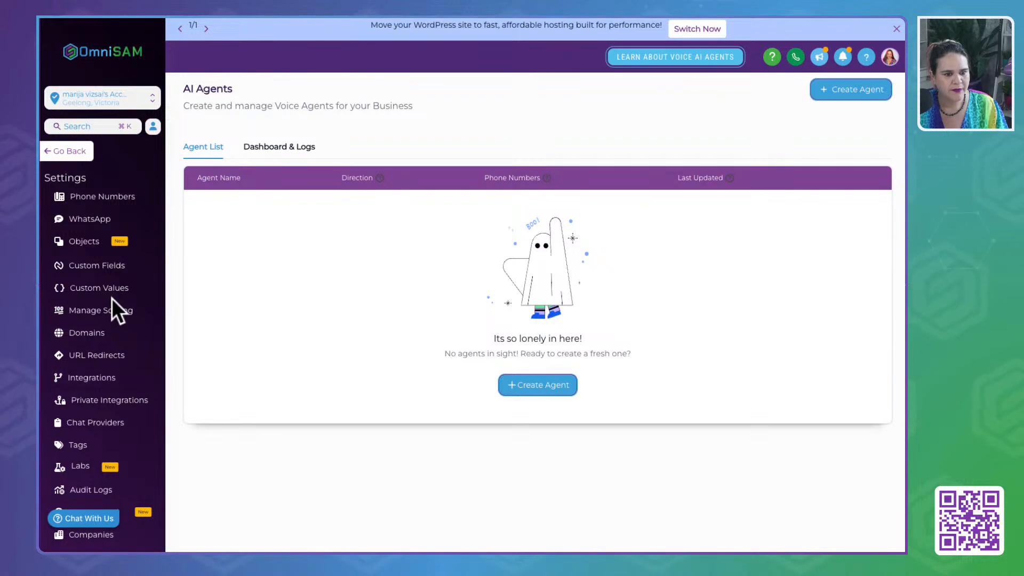
scroll(114, 309, up, 4)
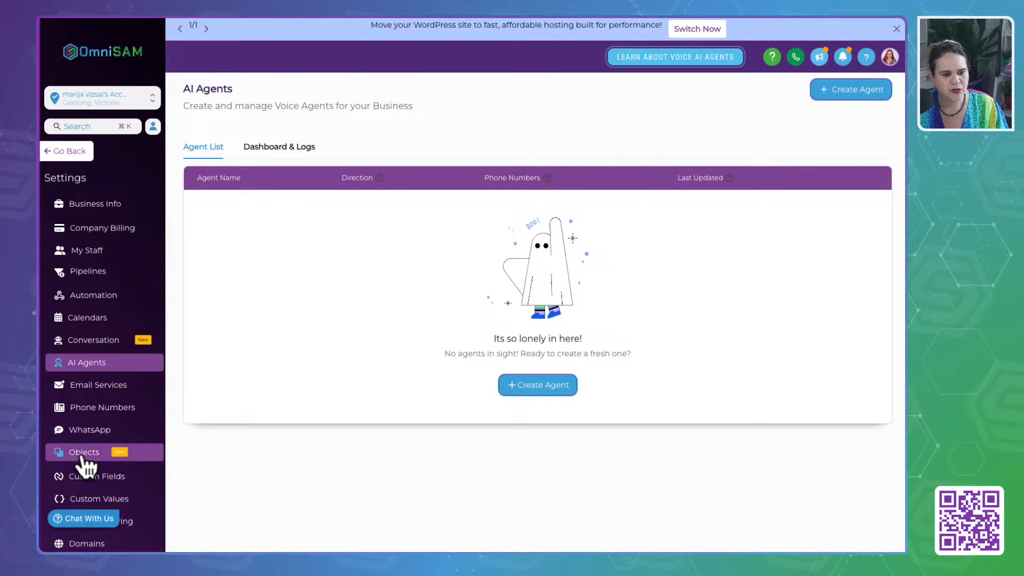
click(72, 151)
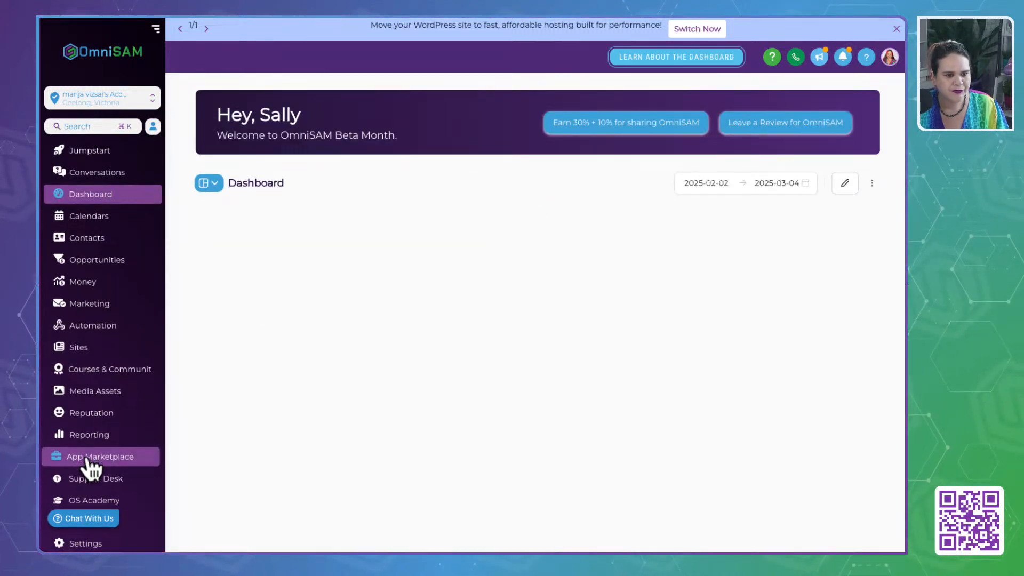
scroll(91, 472, down, 2)
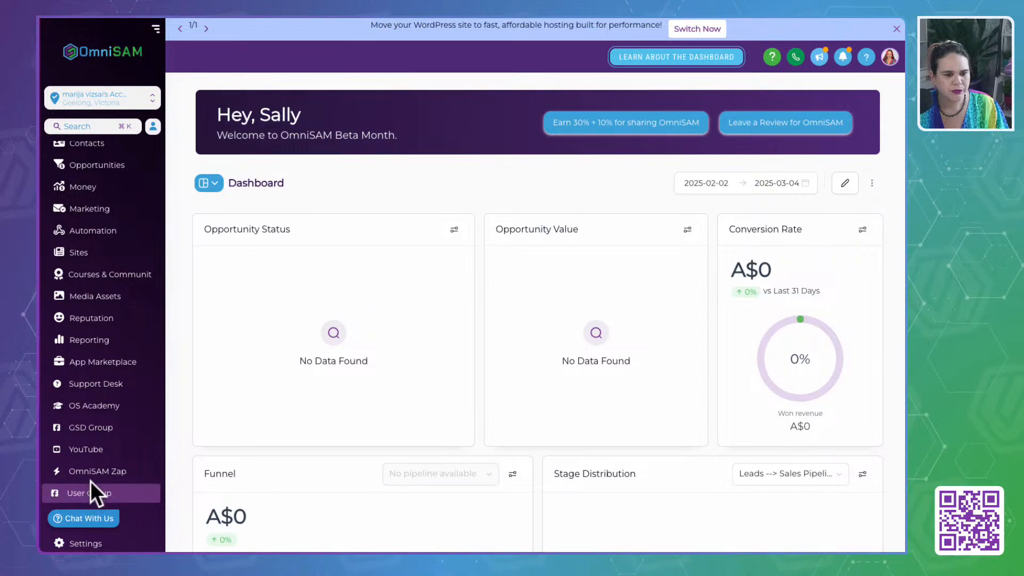
click(137, 210)
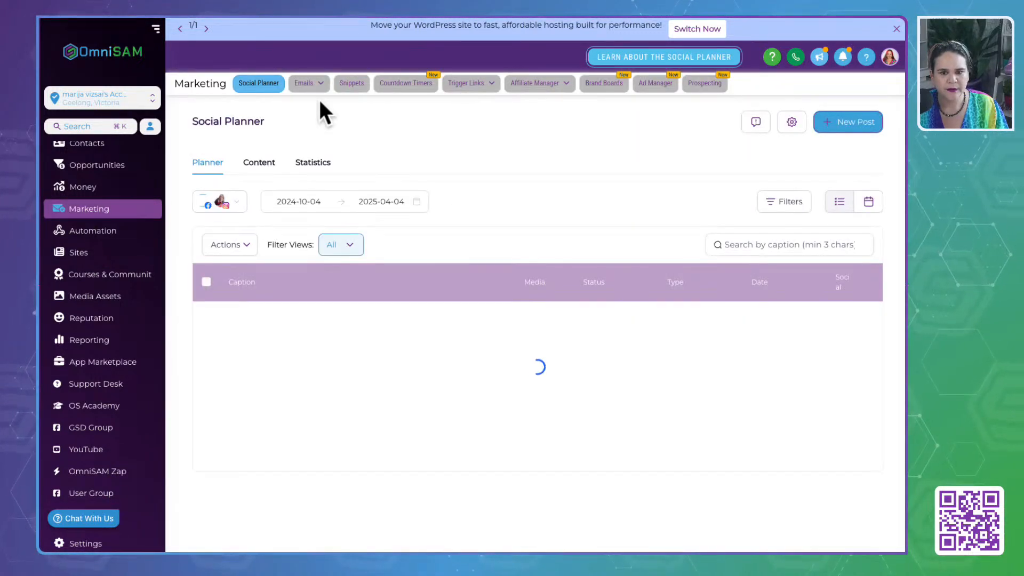
click(72, 253)
click(558, 84)
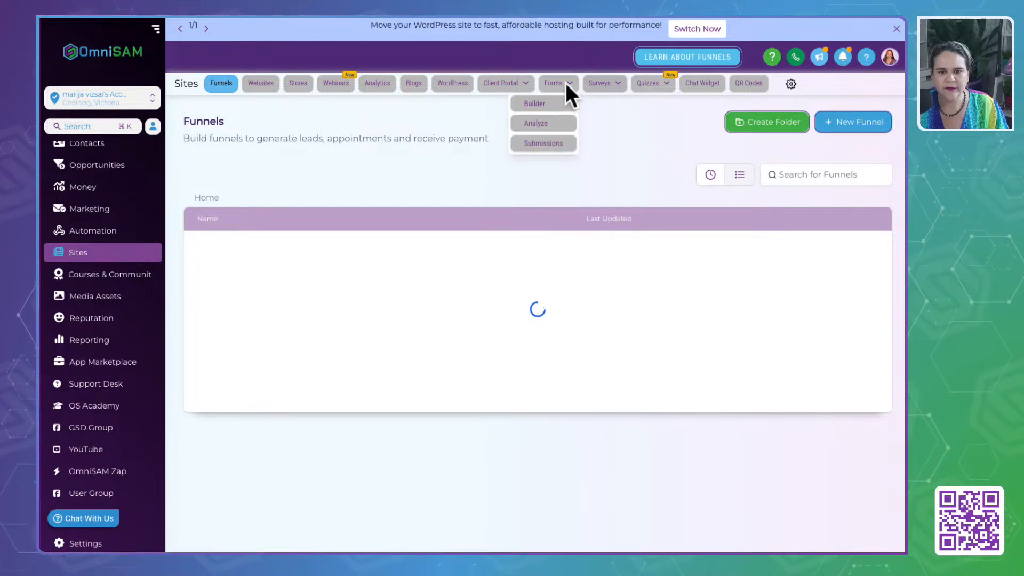
click(549, 104)
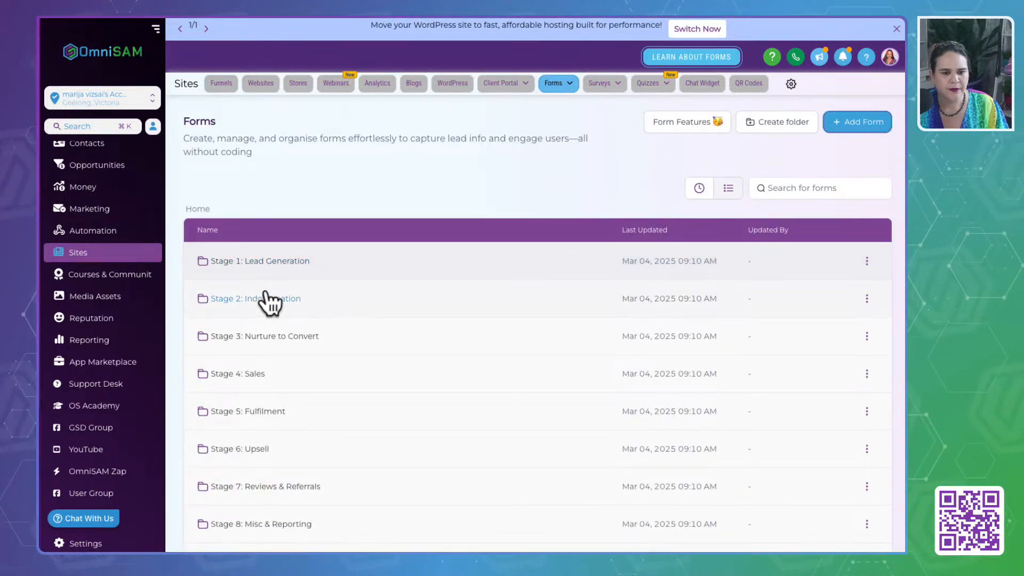
- Check the Stage 2: Indoctrination form folder, and open the Calendar View - Phone Squeeze form from Stage 1: Lead Generation for editing
click(265, 299)
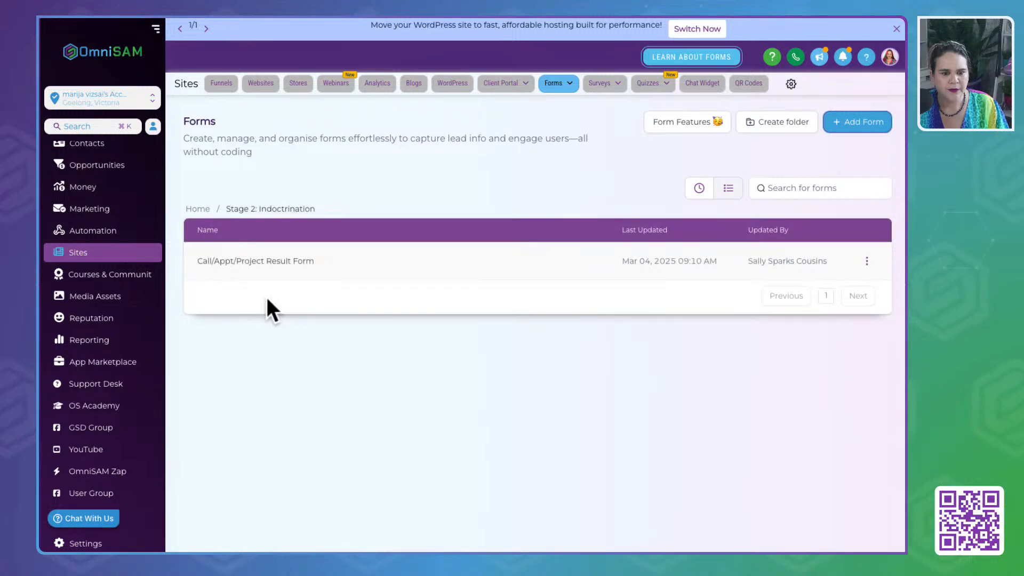
click(198, 209)
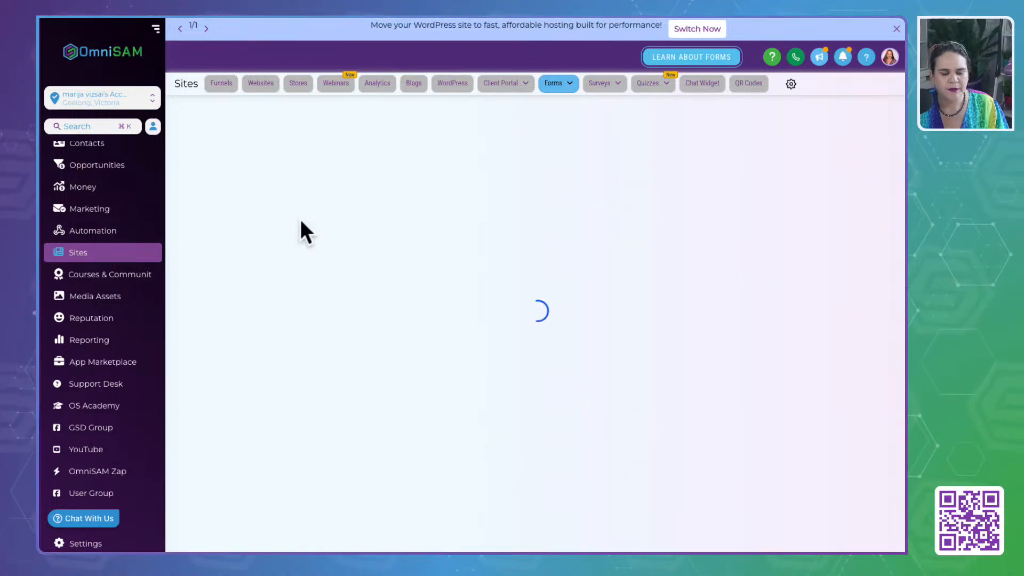
click(240, 264)
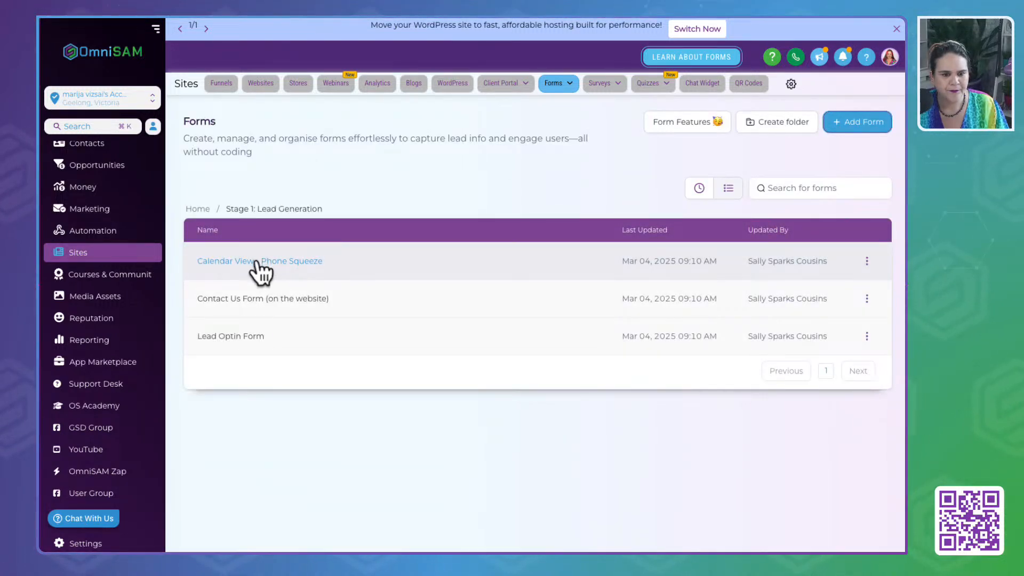
click(867, 261)
click(811, 121)
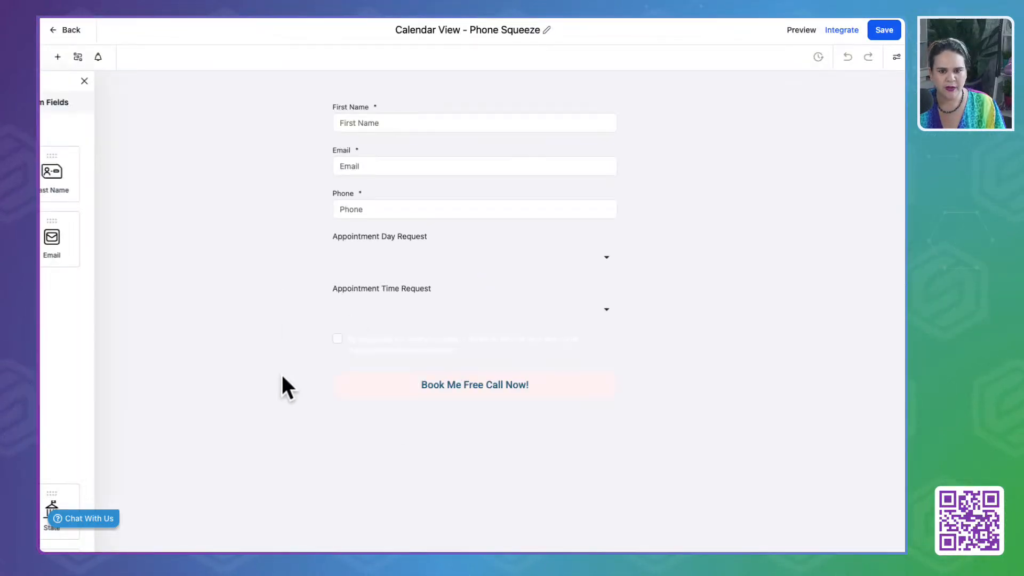
- View the live page of the Calendar View - Phone Squeeze form through its integration link, and return to the form list
click(897, 58)
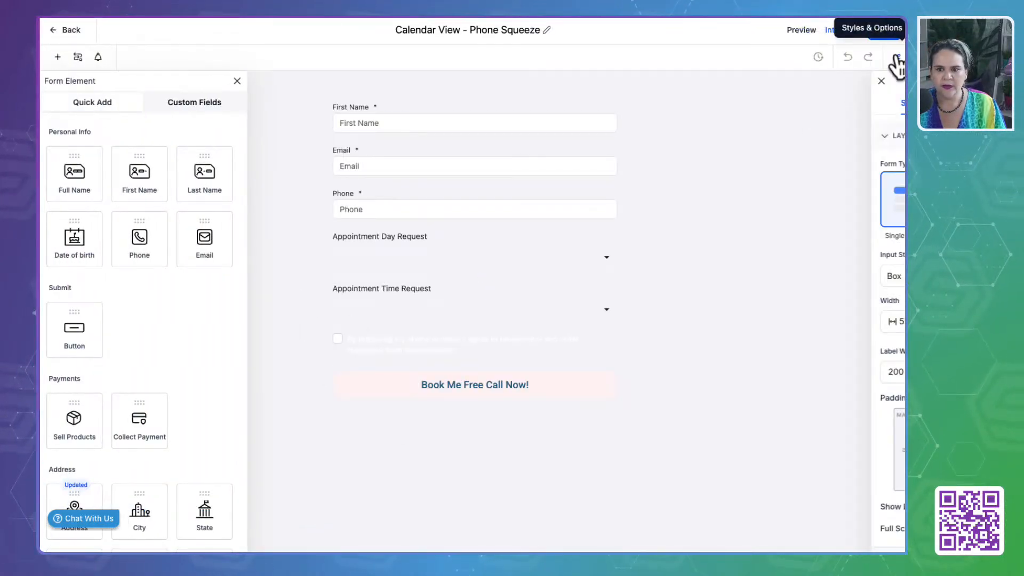
click(840, 33)
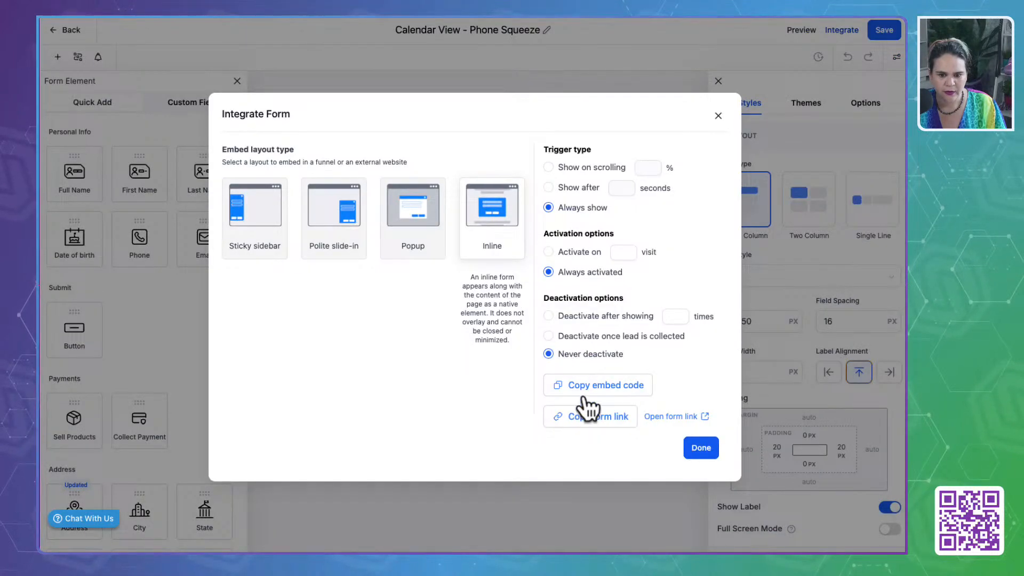
click(671, 416)
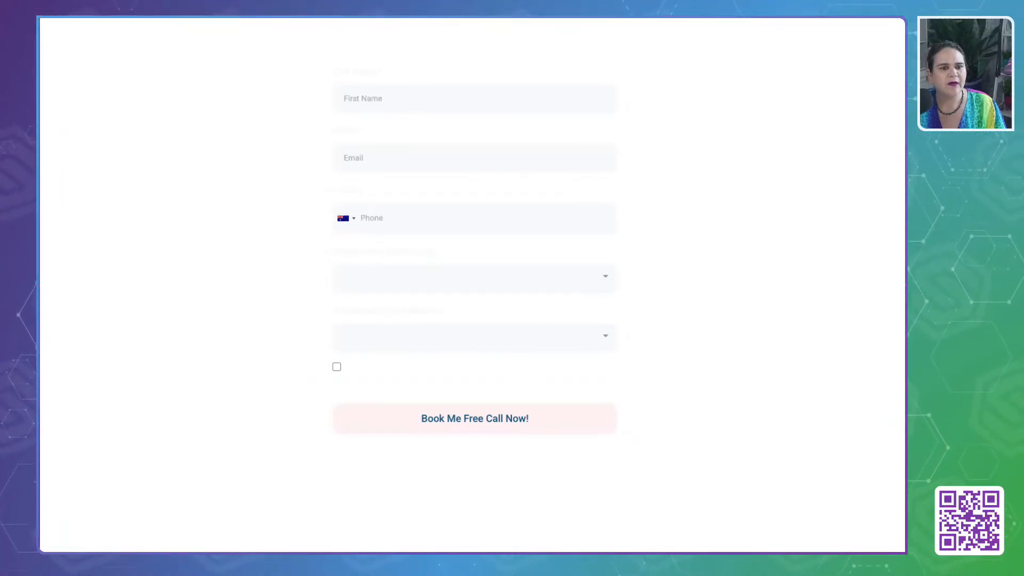
click(134, 10)
click(718, 116)
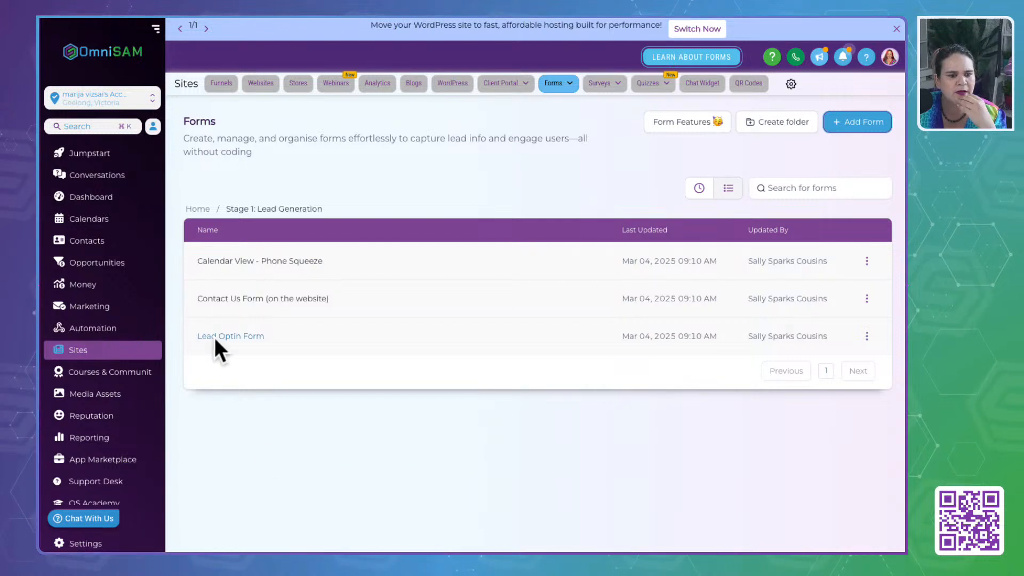
- Recheck which forms the Stage 2: Indoctrination and Stage 1: Lead Generation folders contain
click(200, 209)
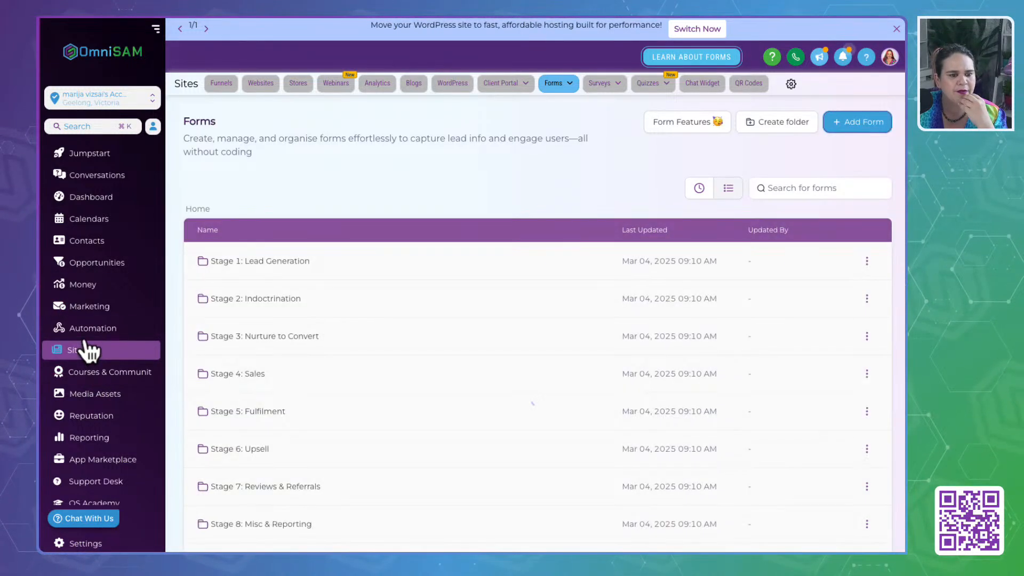
click(274, 299)
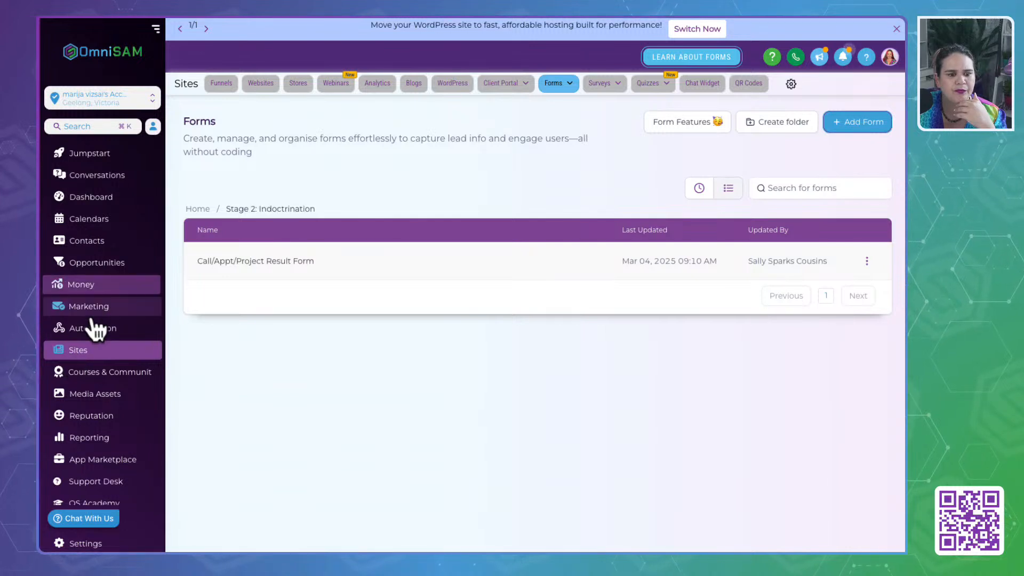
click(79, 356)
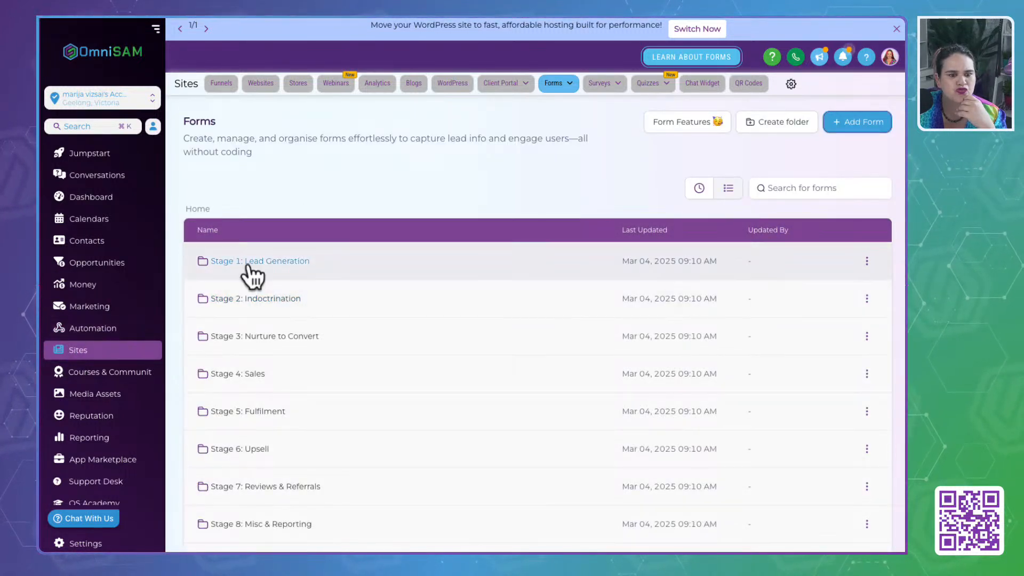
click(248, 265)
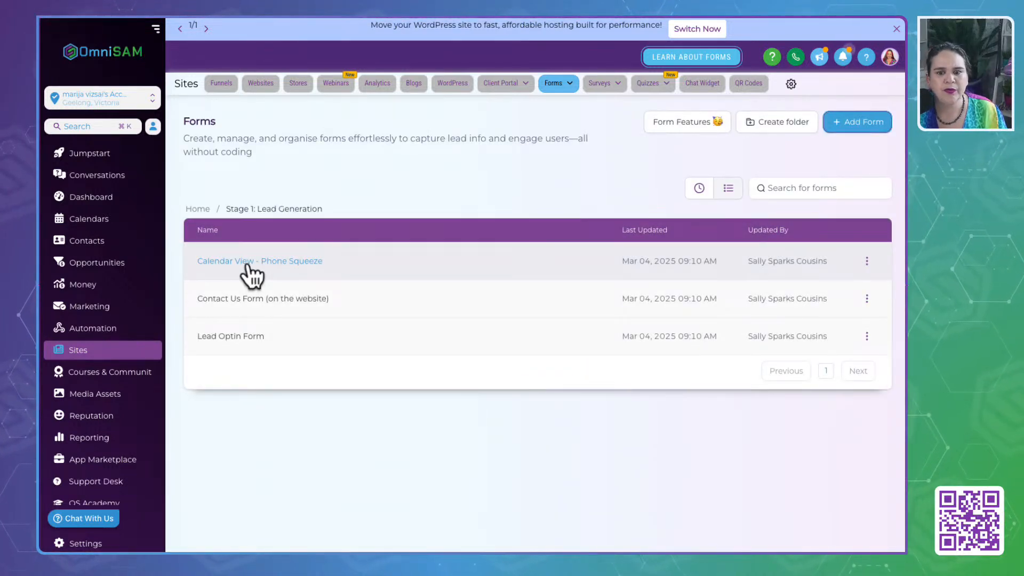
- Review the Calendar - Intro Call and Daily Habits Checklist - Thank You pages of the Stage 1: List Growth Funnel
click(222, 83)
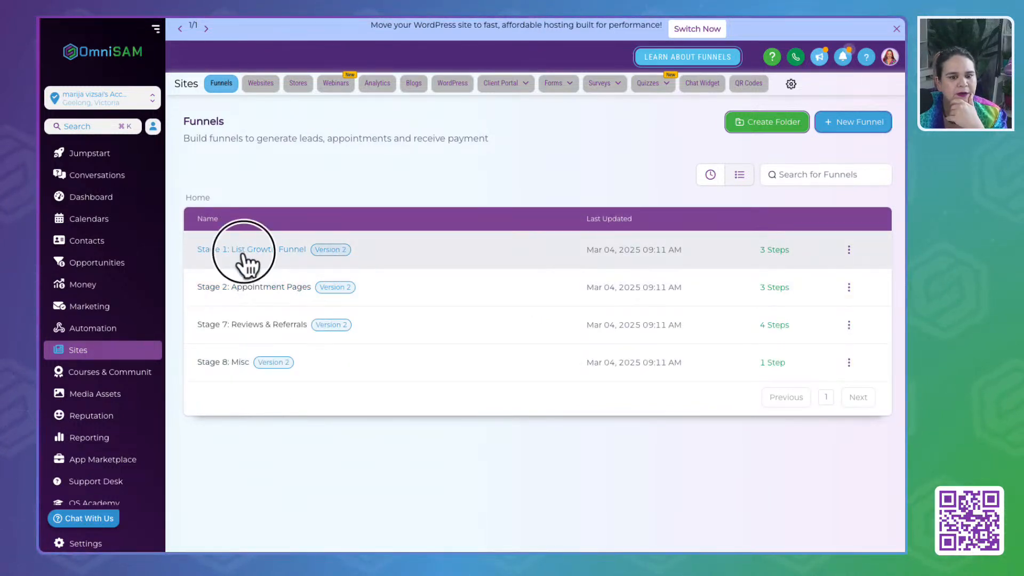
click(244, 255)
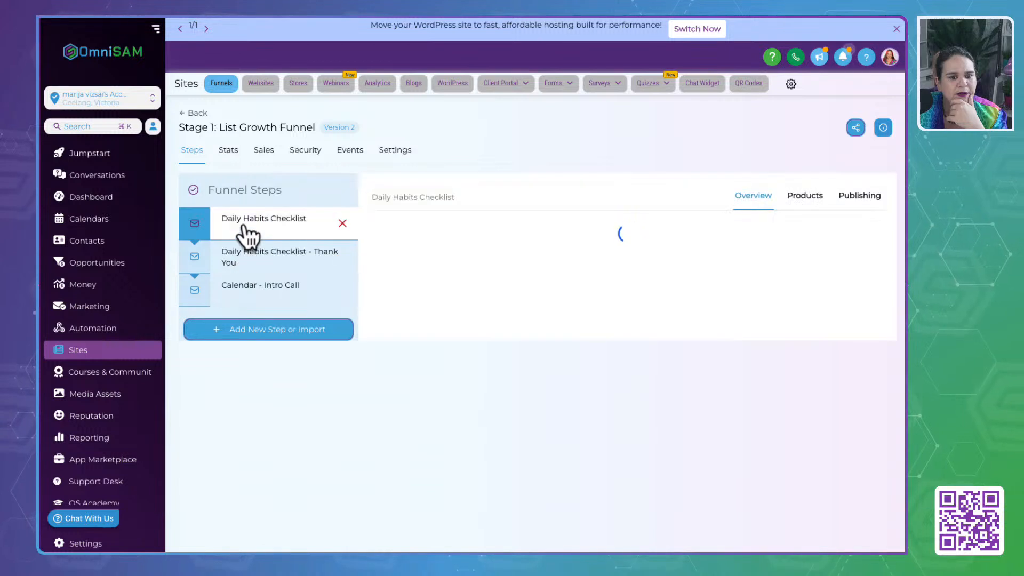
click(247, 288)
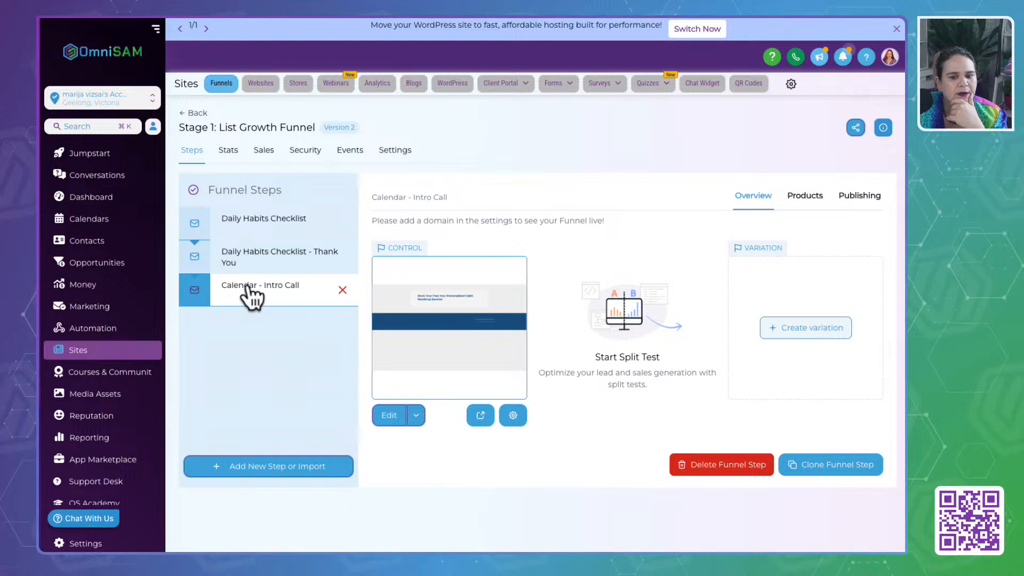
click(253, 273)
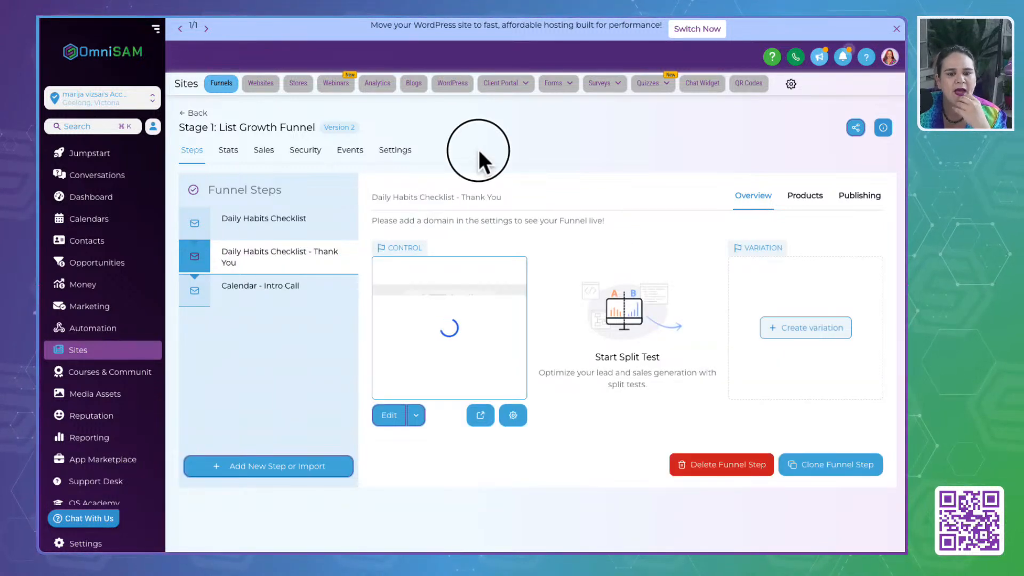
- Review the Call/Appt Result Form, Intro Call and Consultation pages of the Stage 2: Appointment Pages funnel
click(195, 114)
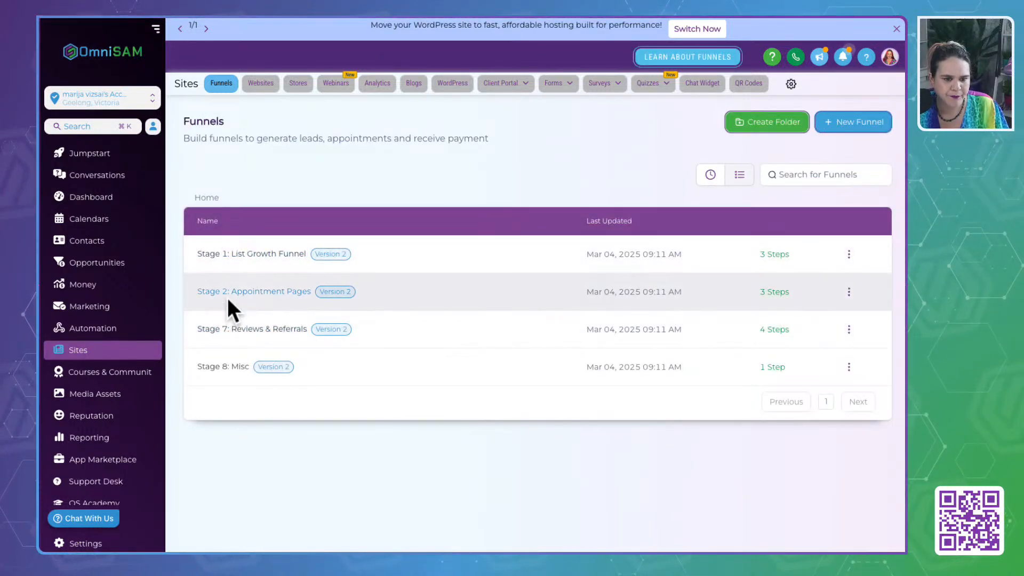
click(228, 296)
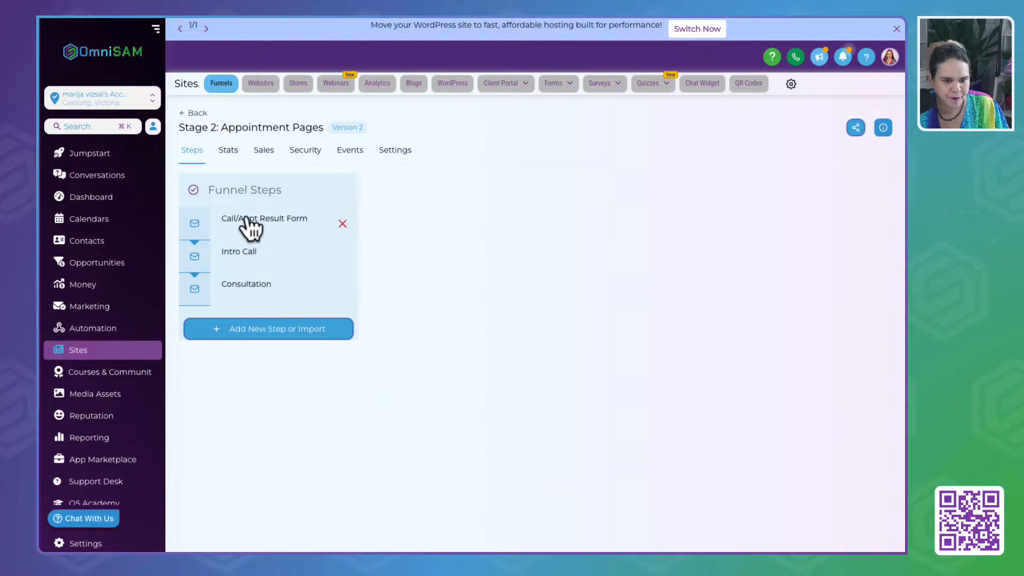
click(249, 224)
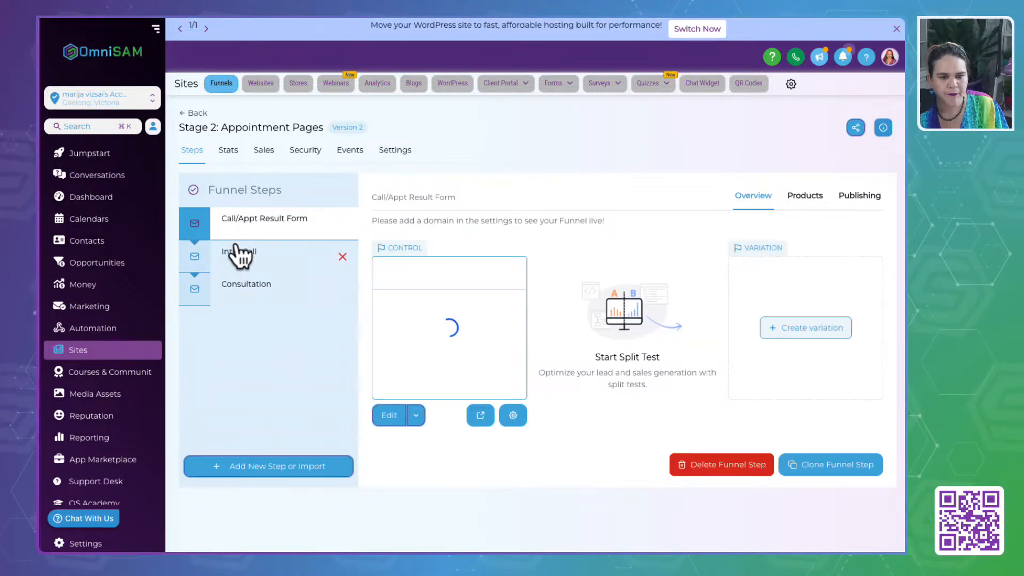
click(243, 257)
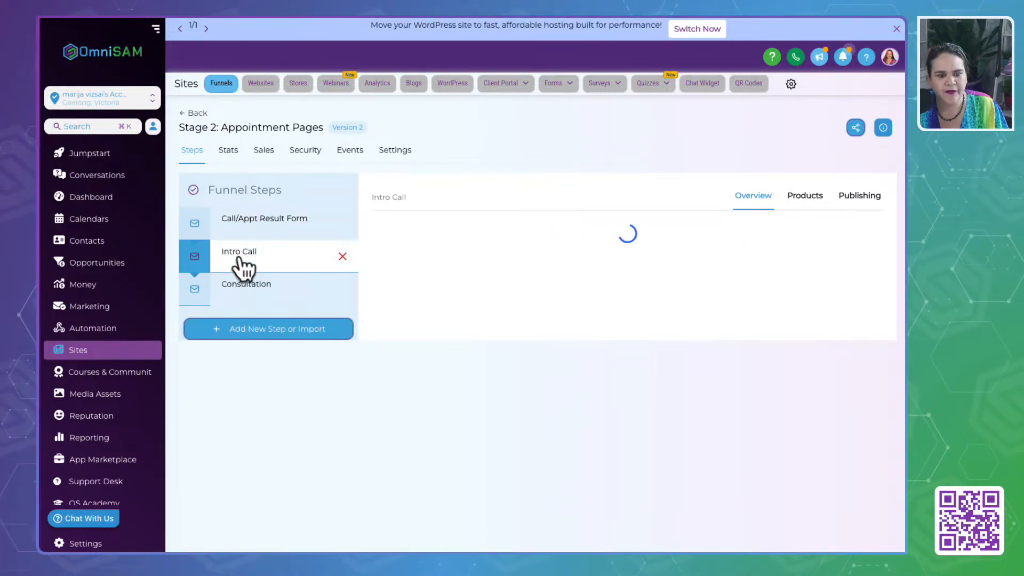
click(241, 285)
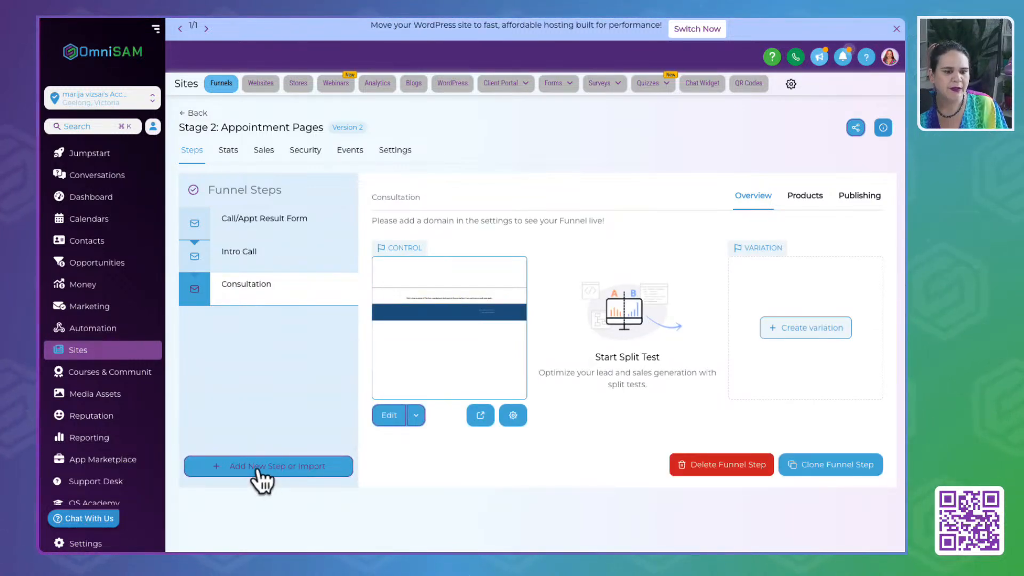
- Start a new step in the Stage 2: Appointment Pages funnel and name the page Intro Call - Squeeze
click(258, 470)
click(400, 239)
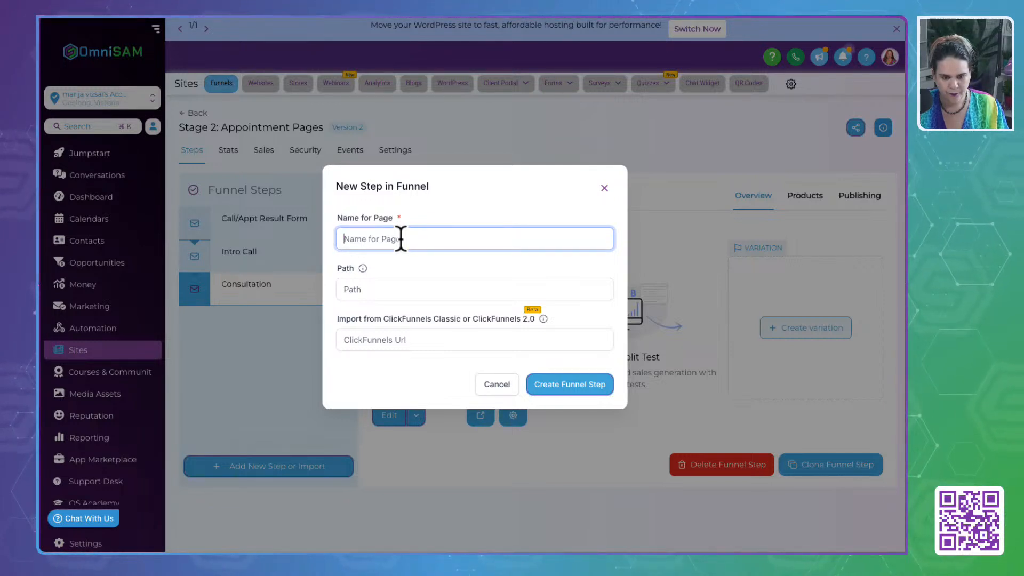
text(Into)
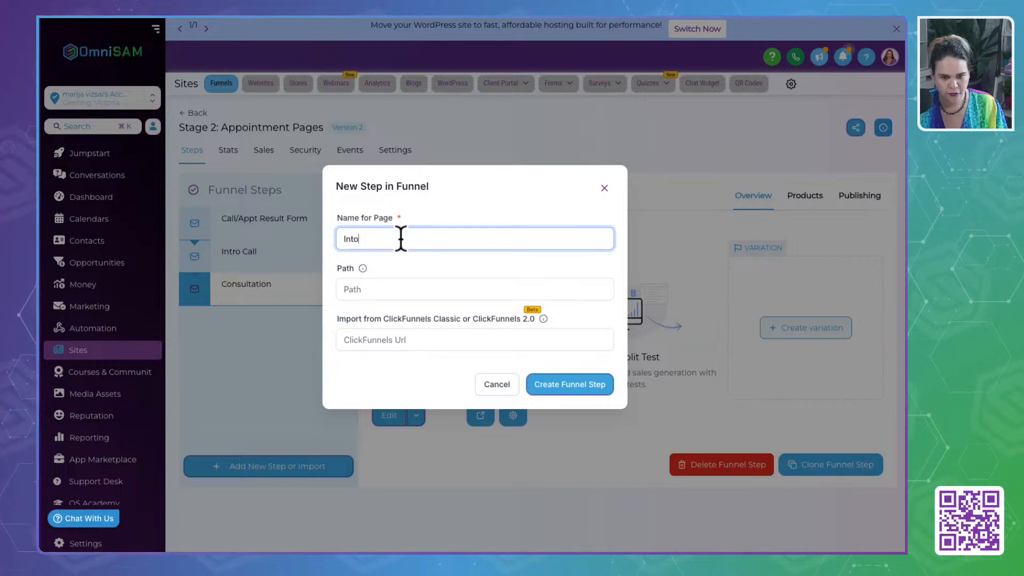
key(BackSpace)
key(BackSpace)
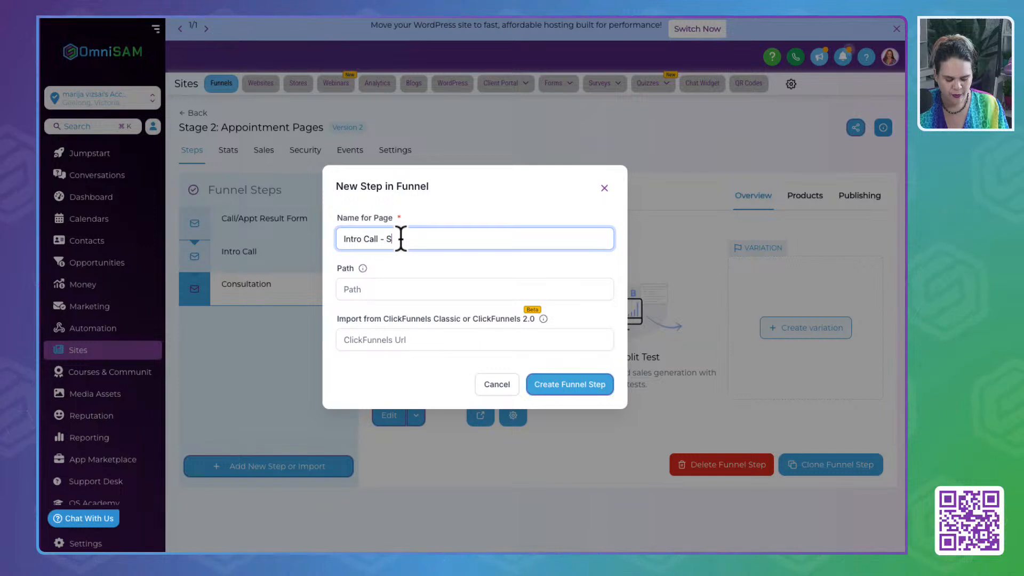
- Set the new funnel page's path to /call-request
click(369, 290)
text(/)
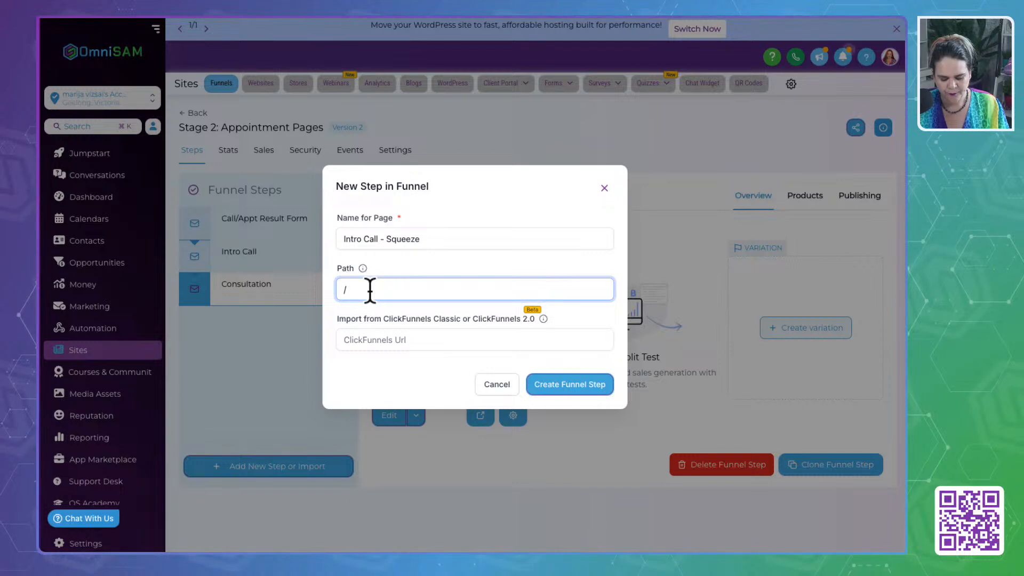
text(call-)
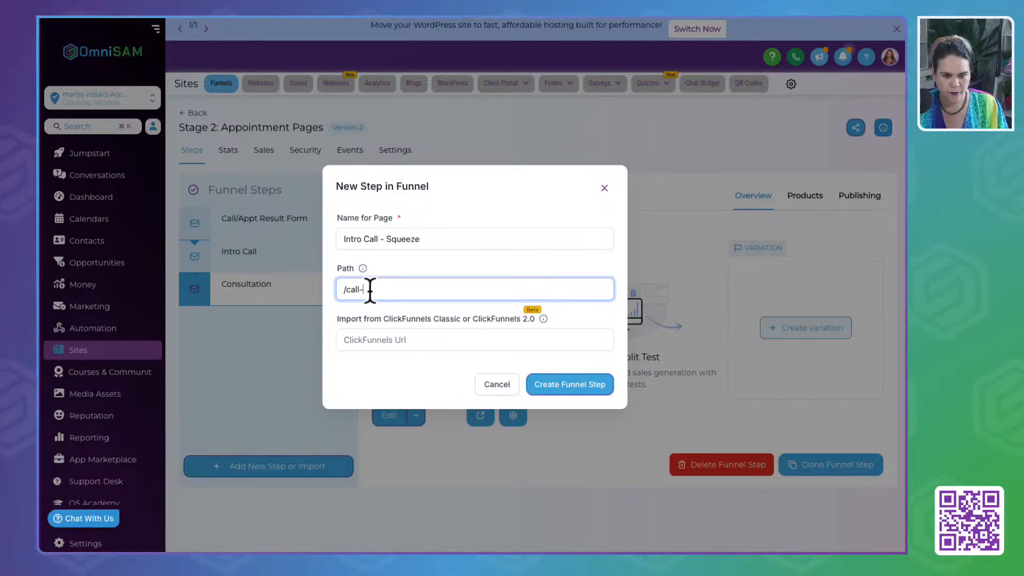
key(BackSpace)
key(BackSpace)
key(BackSpace)
key(BackSpace)
key(BackSpace)
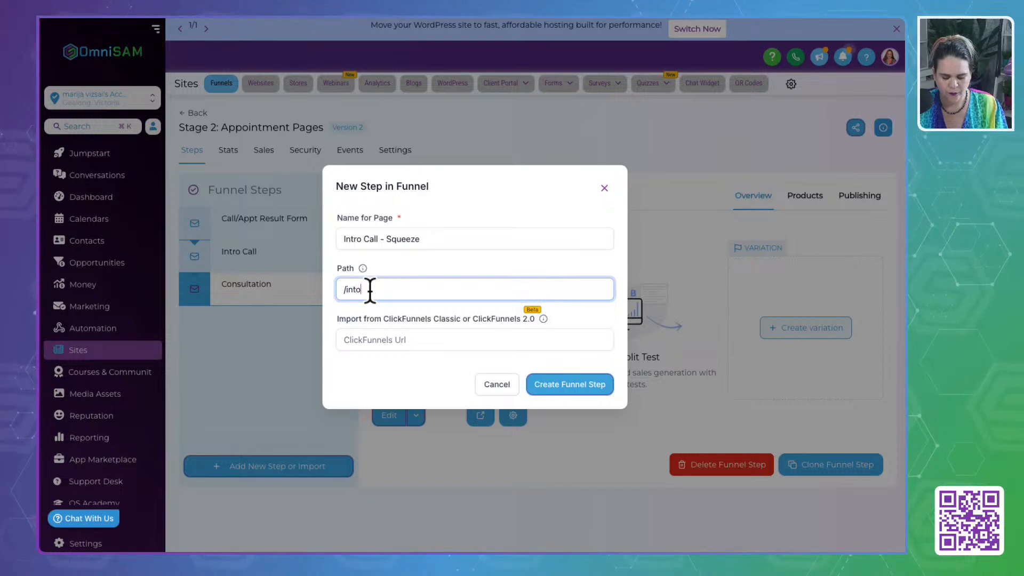
key(BackSpace)
key(BackSpace)
key(BackSpace)
key(BackSpace)
key(BackSpace)
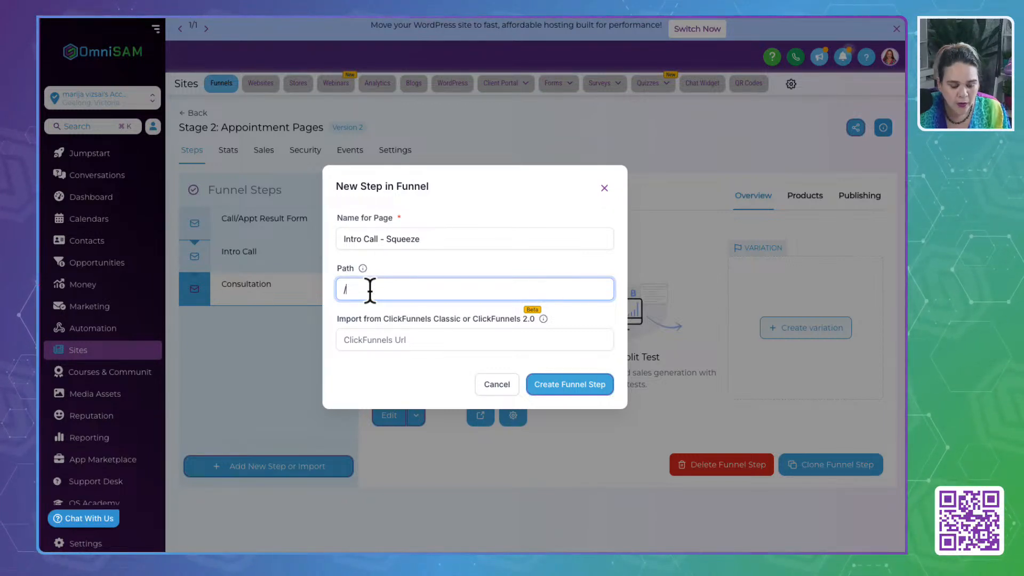
text(ll-reques)
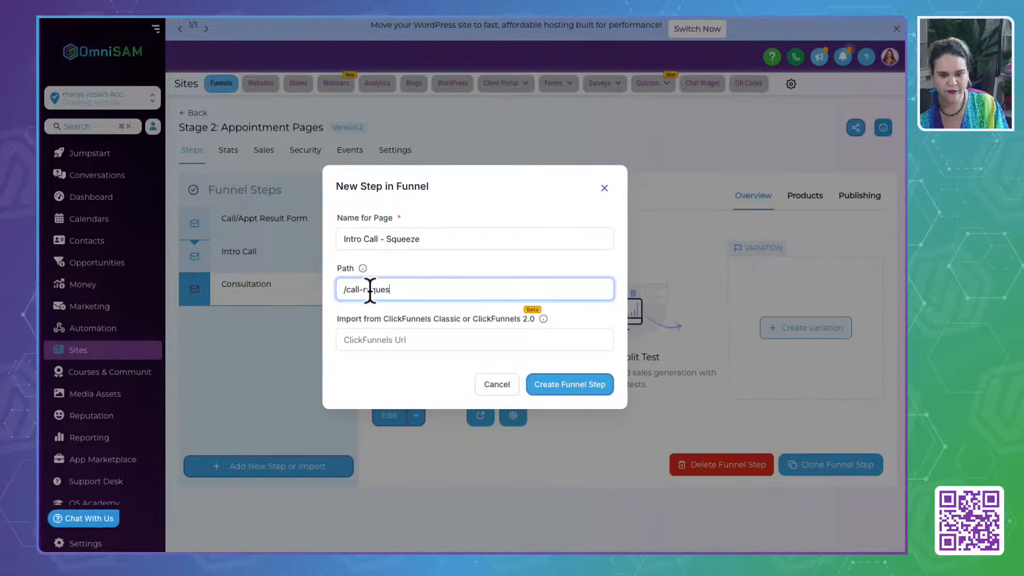
text(t)
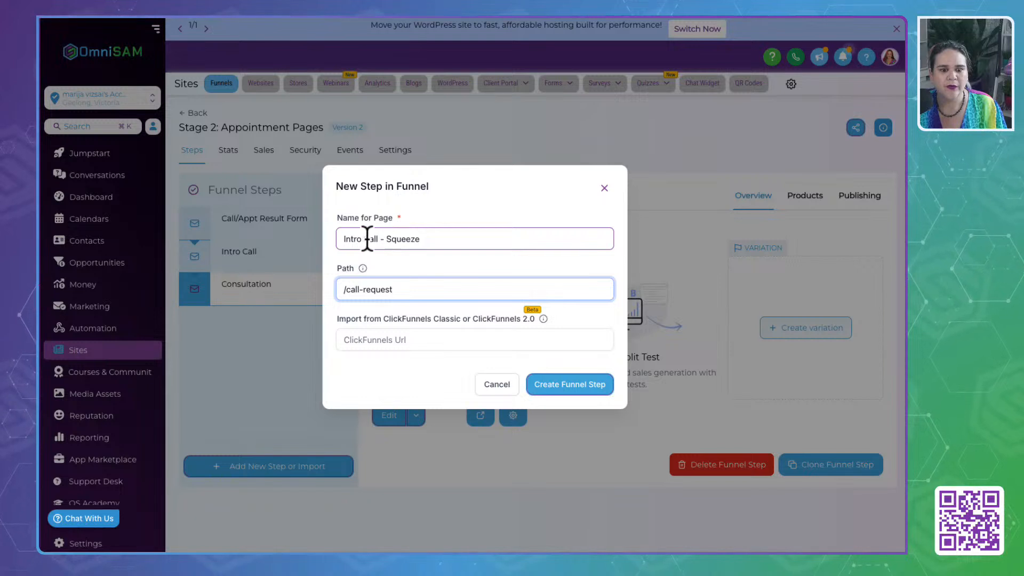
- Create the Intro Call - Squeeze funnel step and place it directly after Call/Appt Result Form
click(351, 239)
click(480, 241)
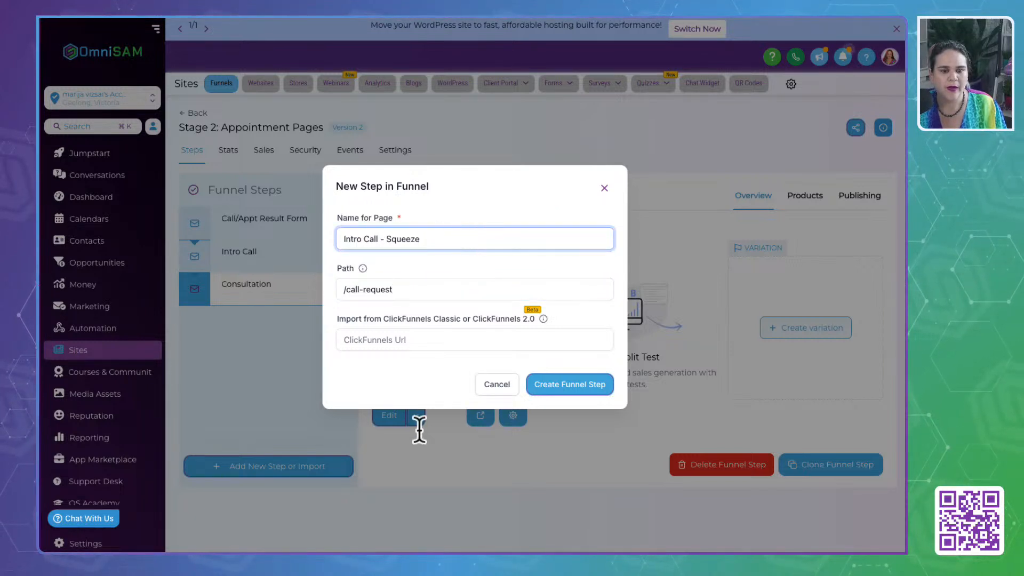
click(565, 384)
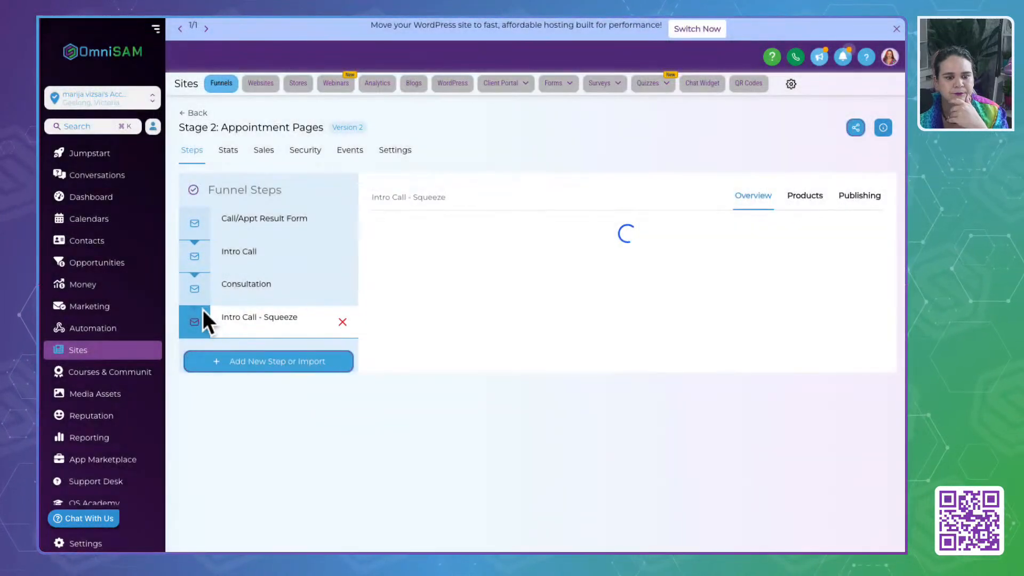
drag(298, 337, 298, 256)
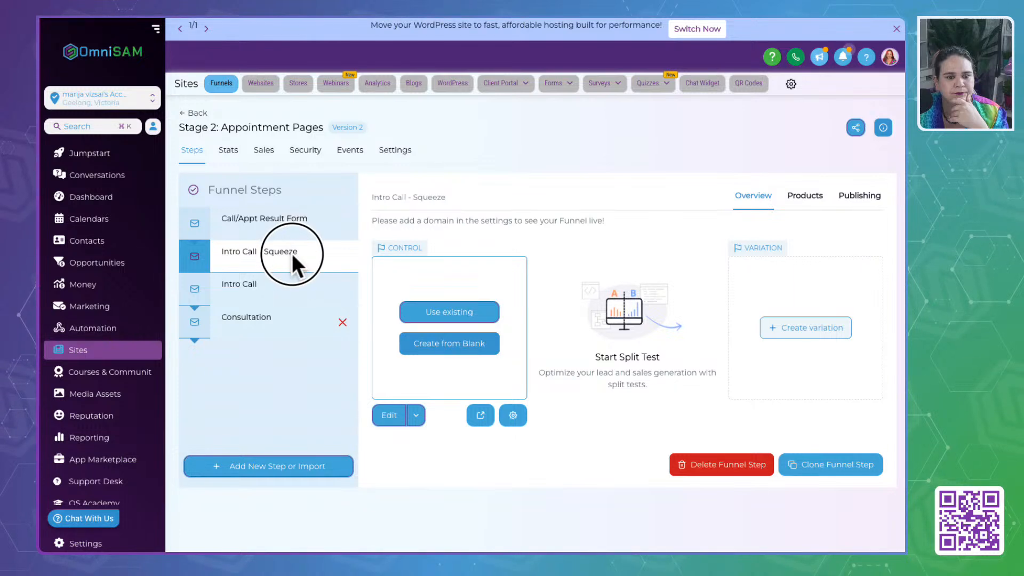
- Import the existing Intro Call page from the Stage 2: Appointment Pages funnel into the Intro Call - Squeeze step
click(441, 315)
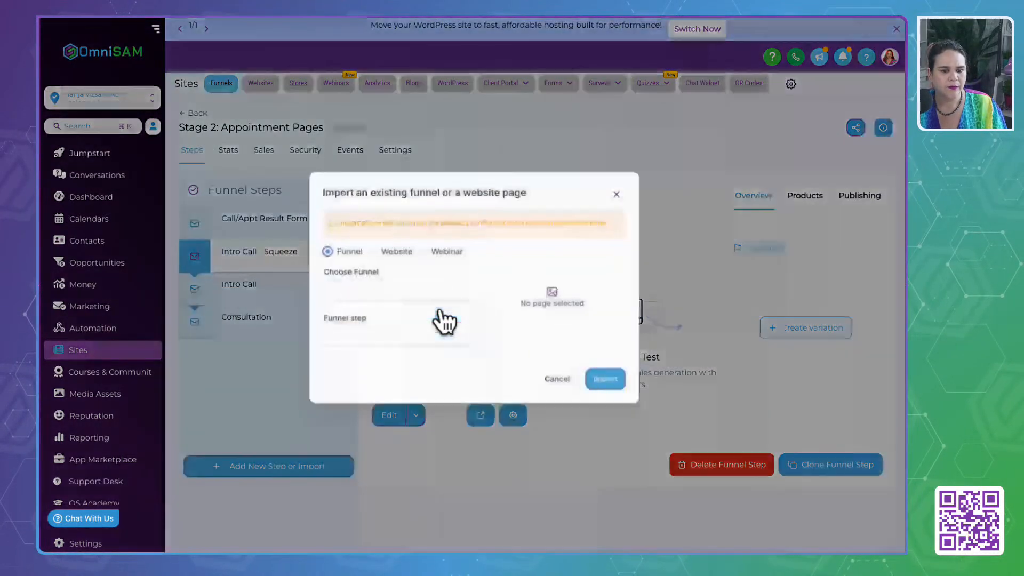
click(353, 291)
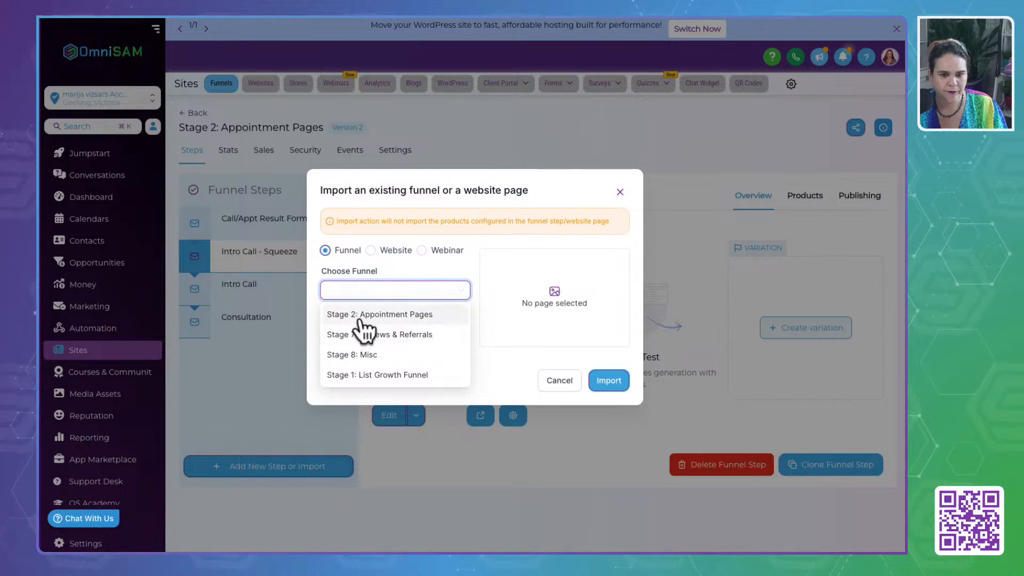
click(360, 317)
click(361, 337)
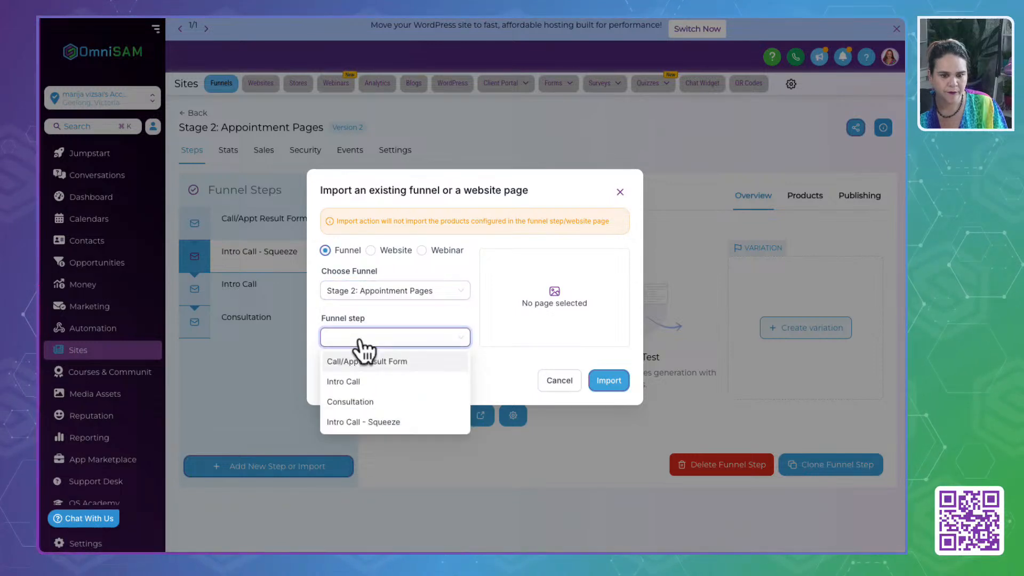
click(357, 383)
click(611, 382)
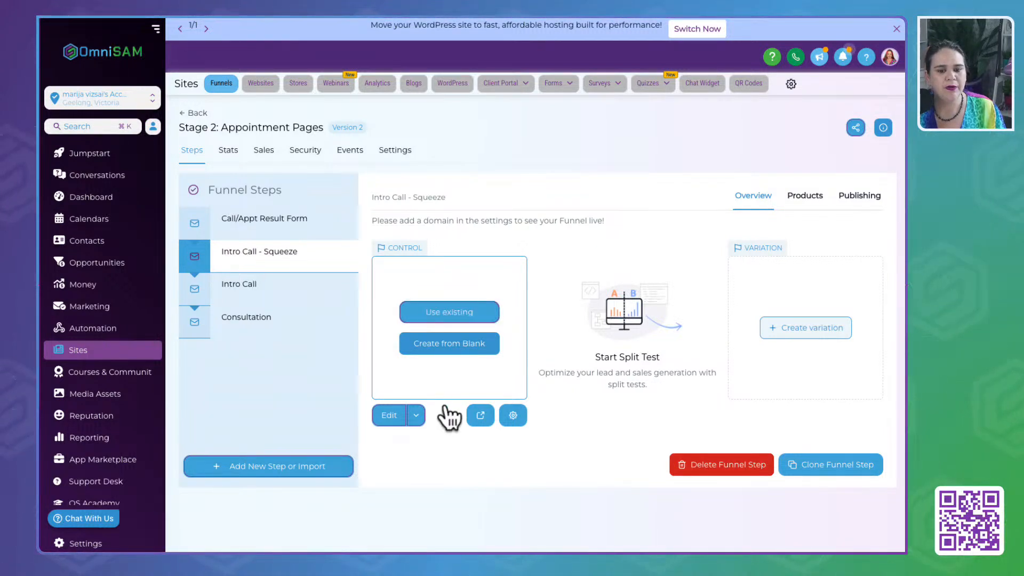
click(445, 320)
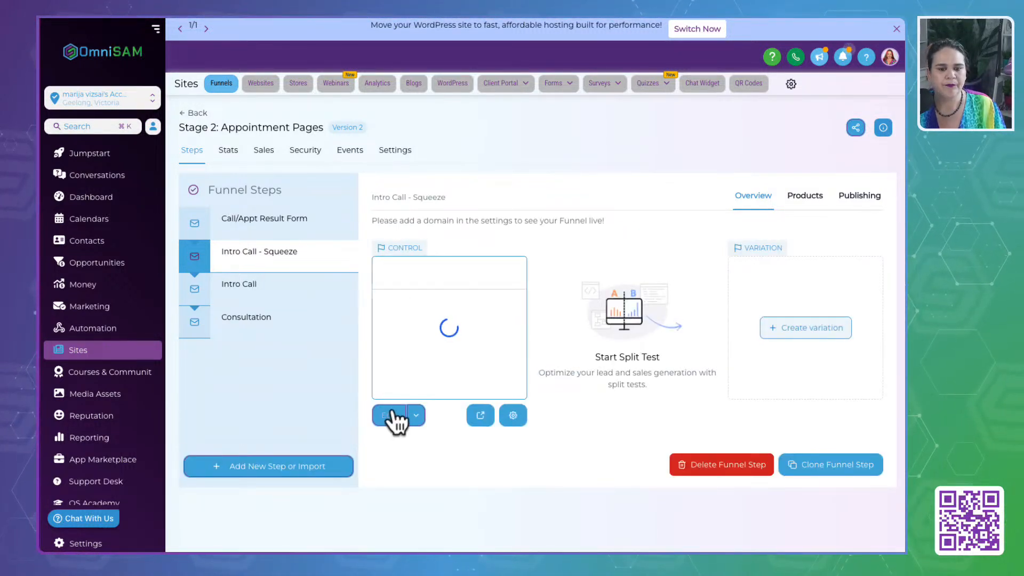
- Open the Intro Call - Squeeze page for editing and delete its calendar element
click(391, 418)
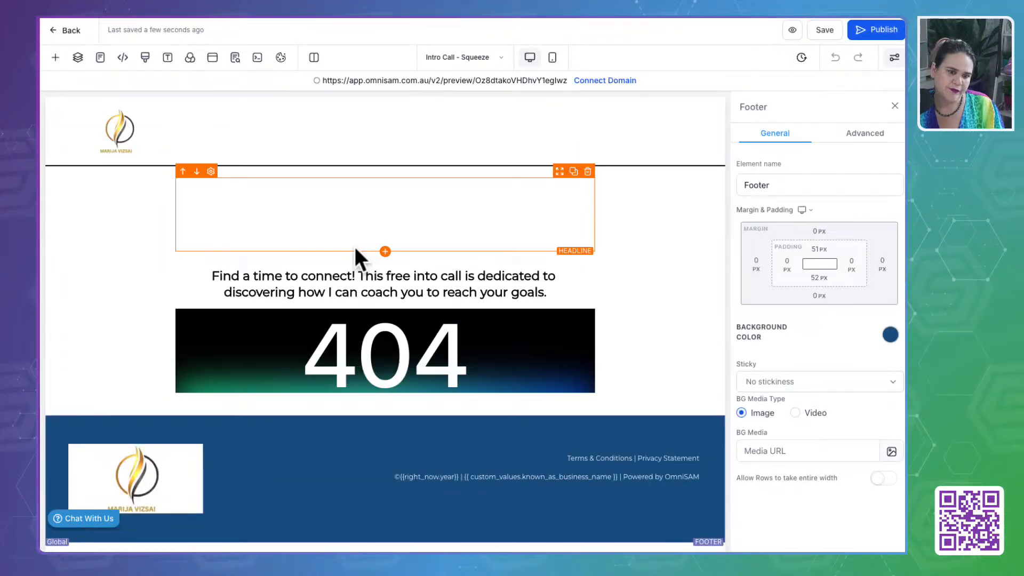
click(408, 343)
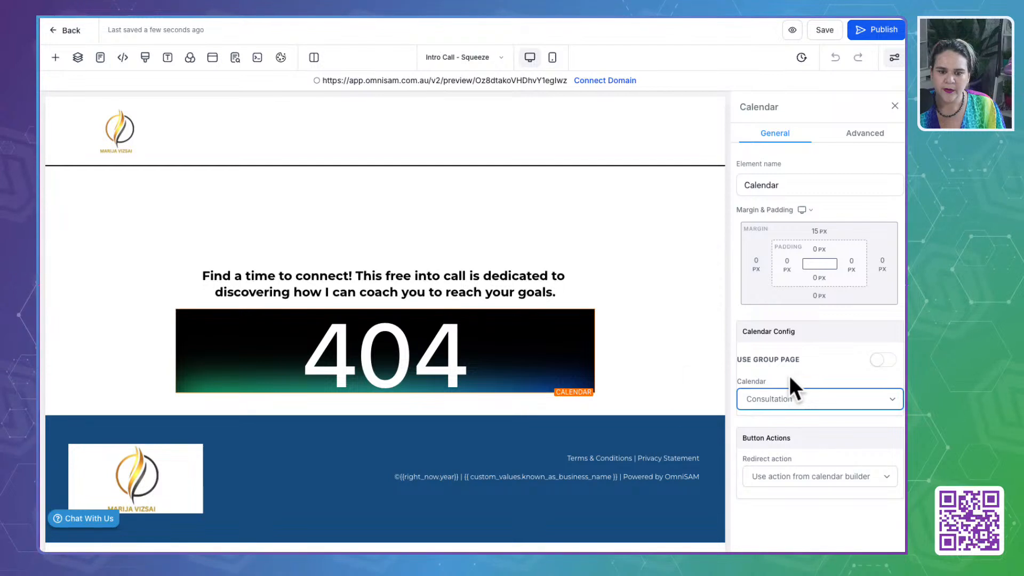
click(588, 303)
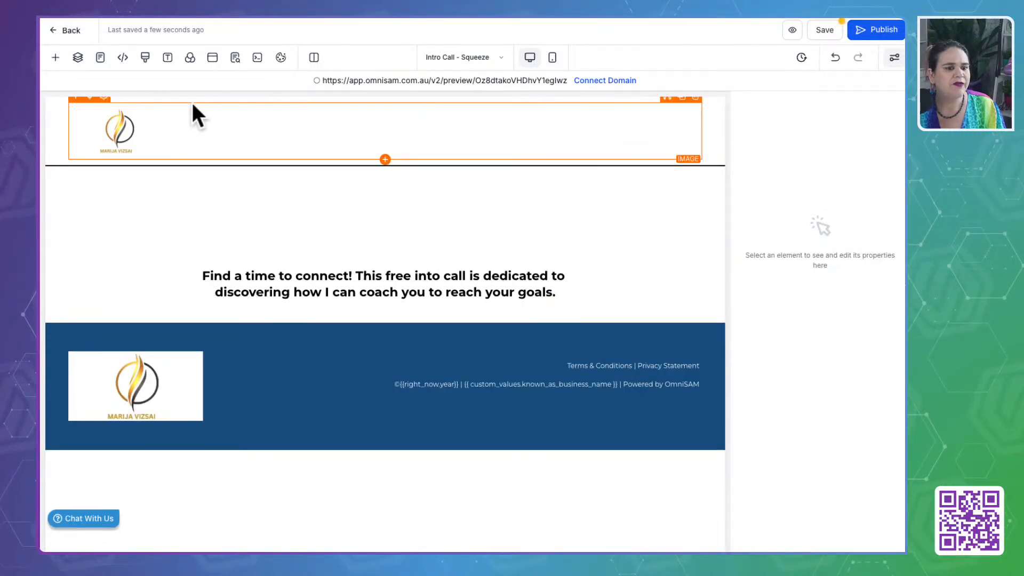
- Add a form element below the sub headline and assign it the Calendar View - Phone Squeeze form
click(55, 58)
drag(251, 362, 395, 353)
click(470, 245)
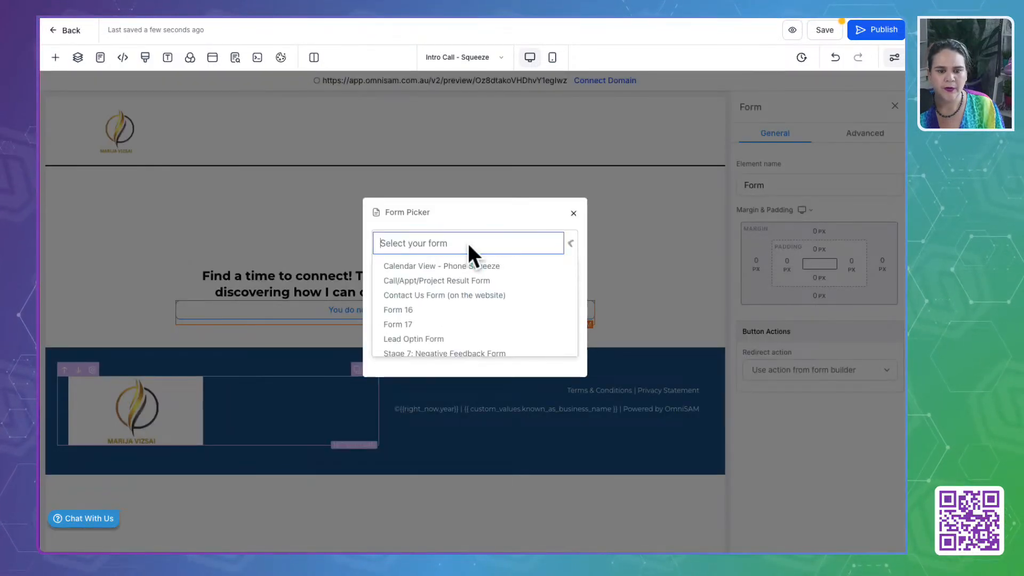
click(488, 266)
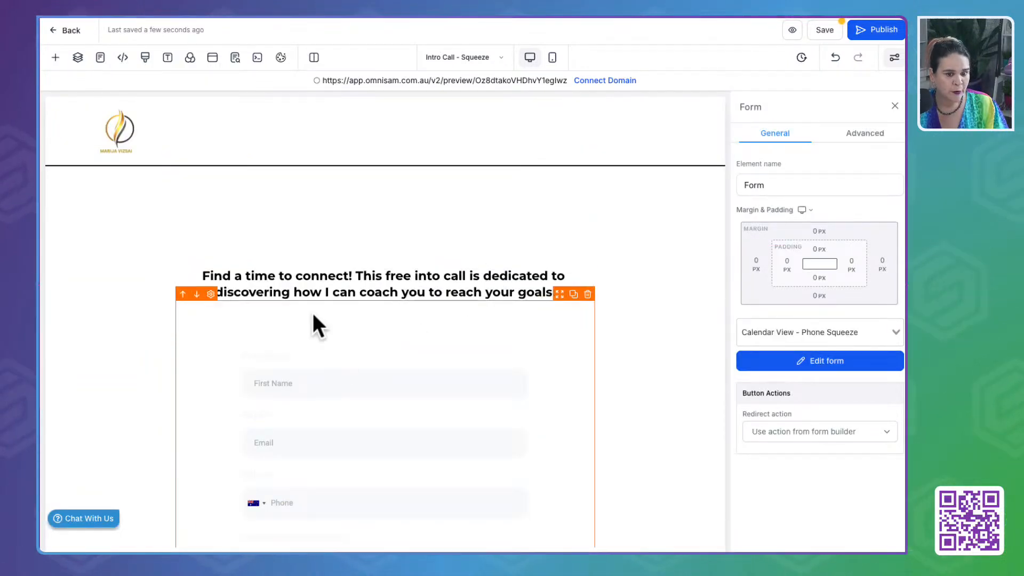
- Replace "Find a time to connect" in the sub headline with "Pop Your Info Below To Request a"
click(307, 278)
scroll(307, 278, up, 2)
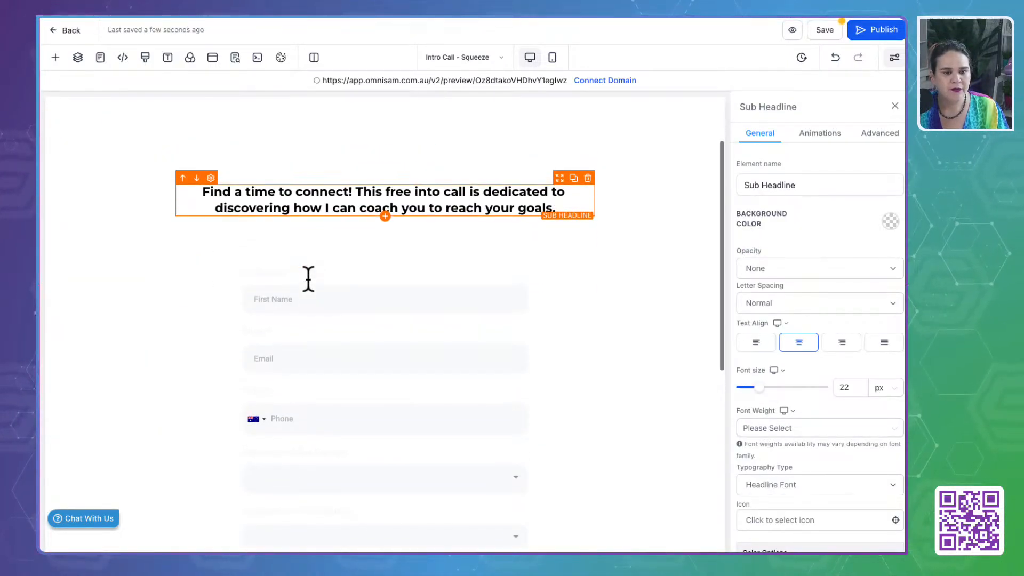
click(257, 240)
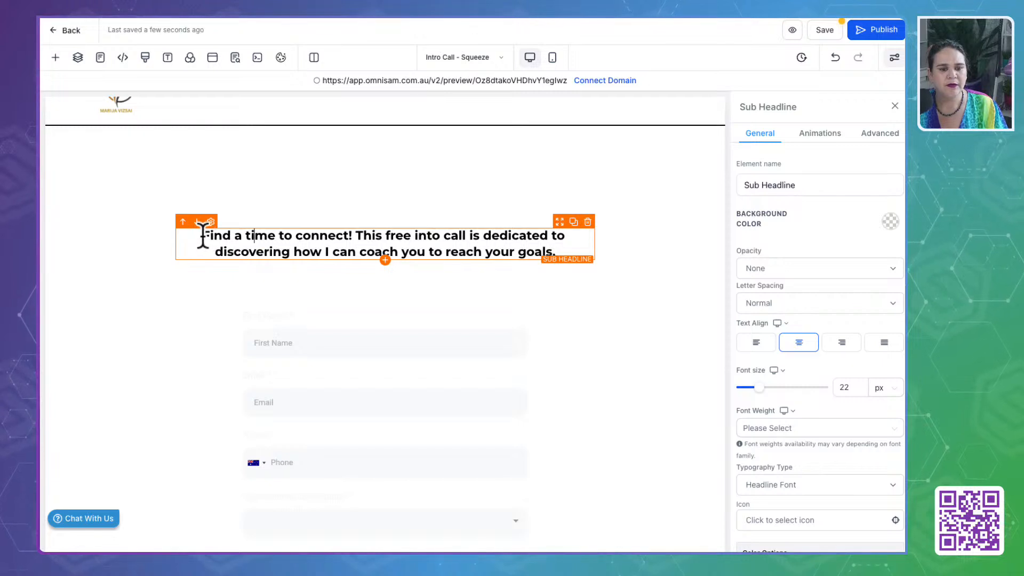
drag(202, 236, 347, 234)
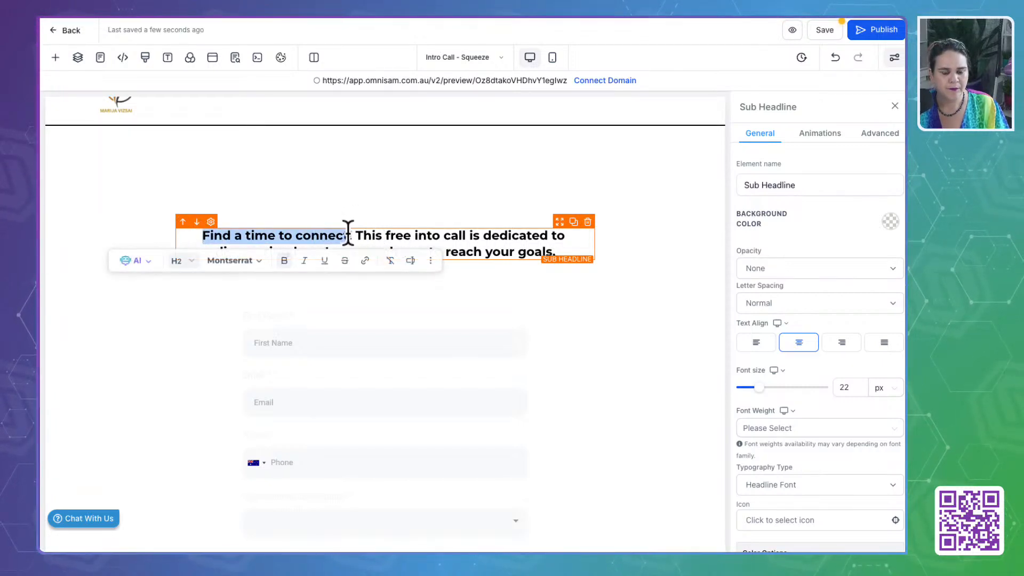
text(Pop Your)
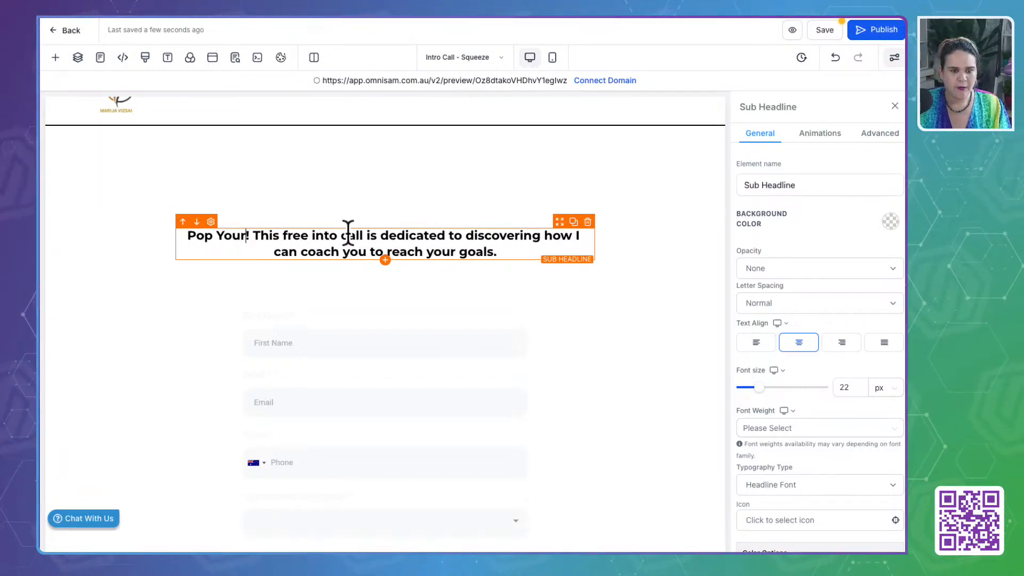
text( Info Bel)
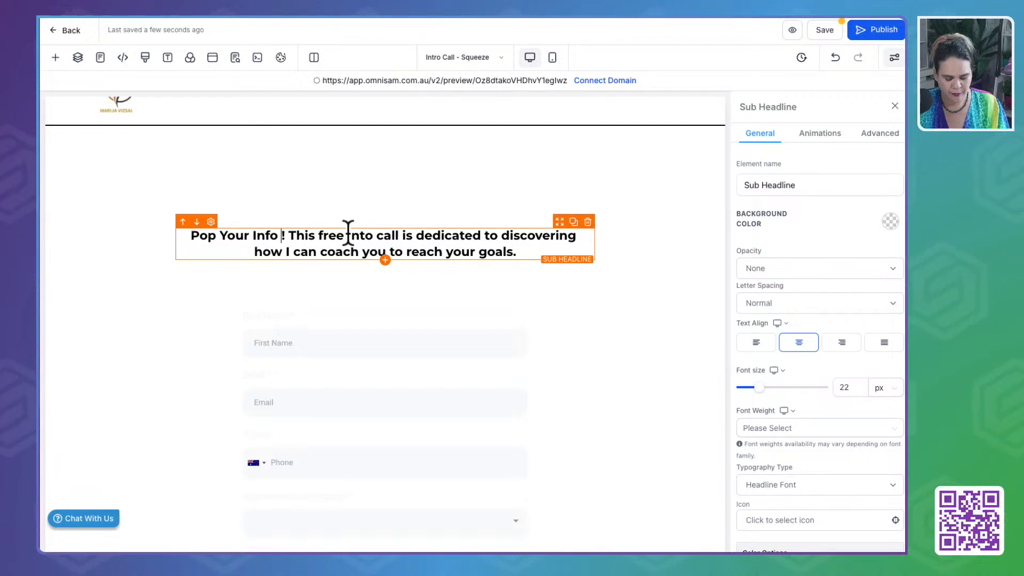
text(ow)
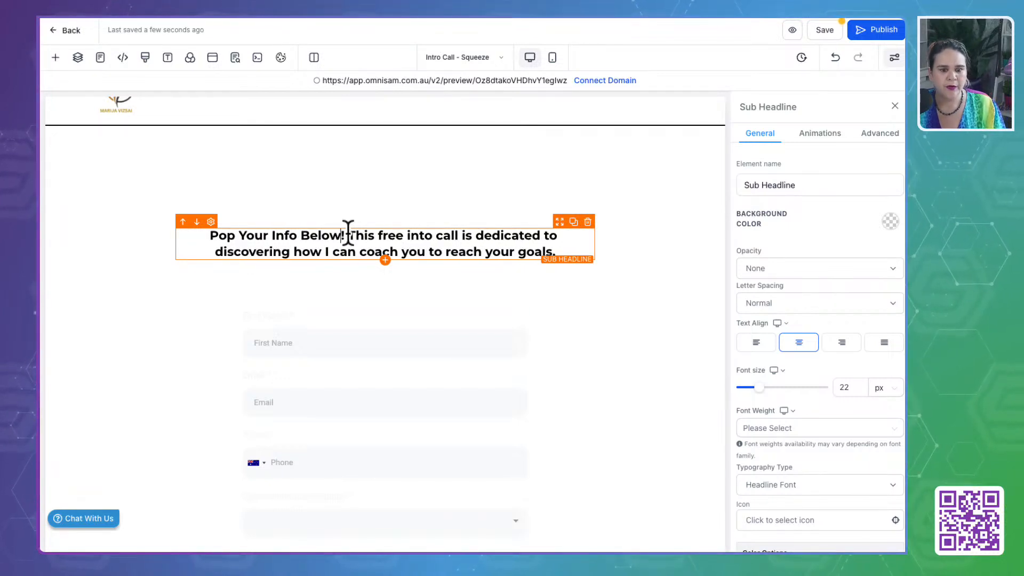
text( To me)
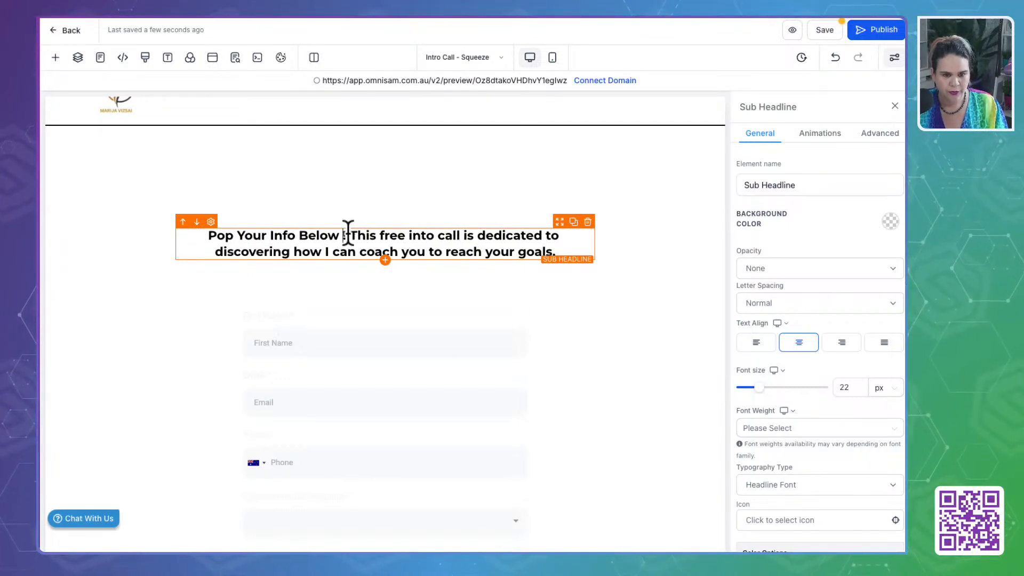
key(BackSpace)
key(BackSpace)
text(Request a)
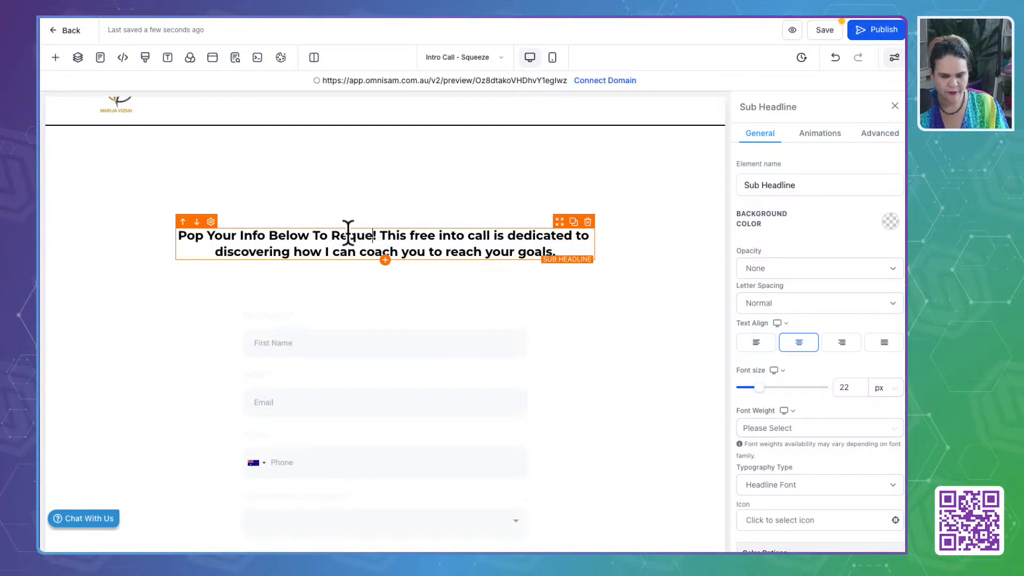
- Make the sub headline's first line end with "Request as free into call." and start the remaining text on a new line with "This call"
key(Delete)
key(Delete)
key(Delete)
key(Delete)
key(Delete)
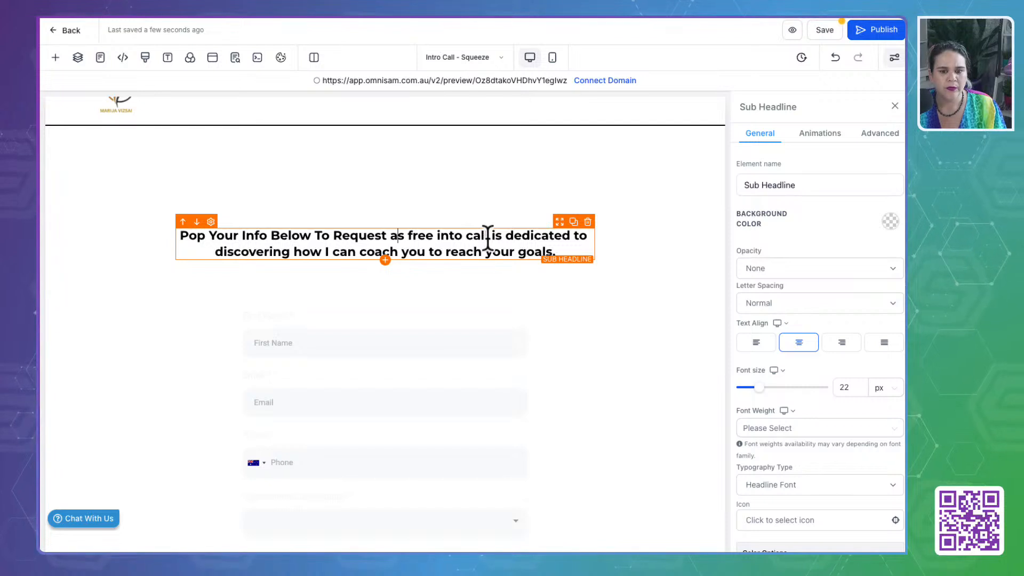
text(l)
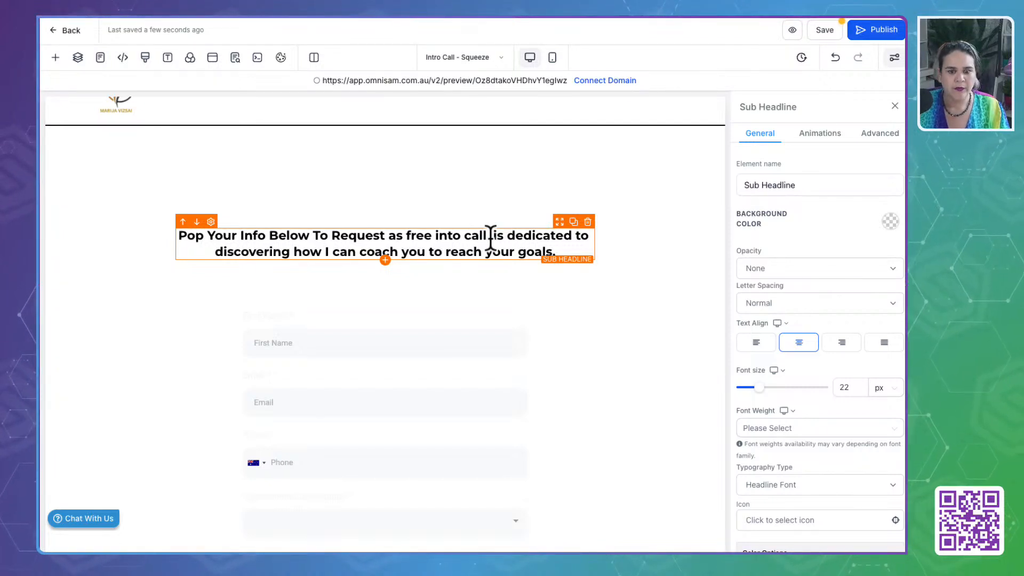
key(ctrl+shift+End)
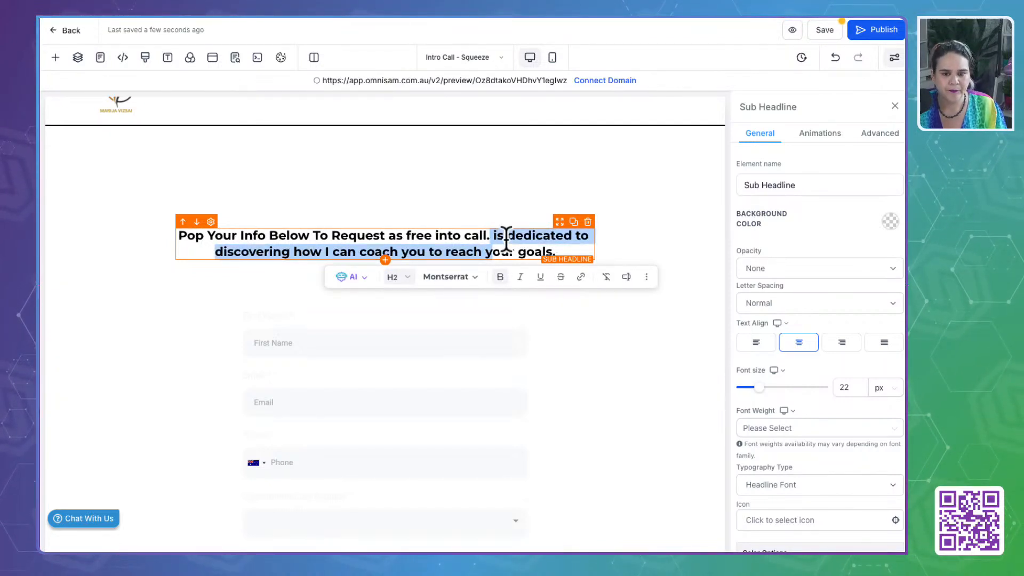
click(491, 237)
key(Return)
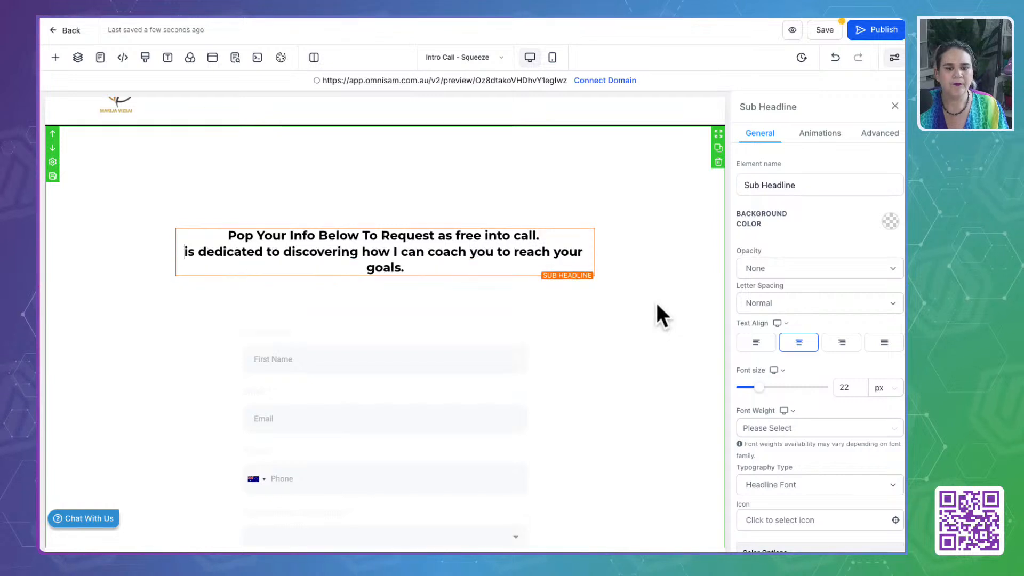
text(This call)
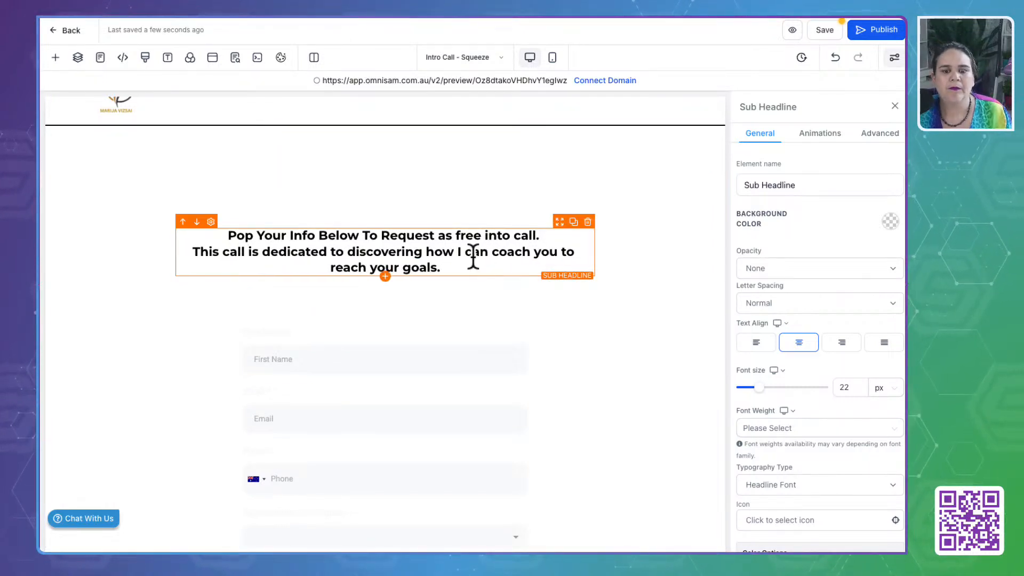
double_click(509, 252)
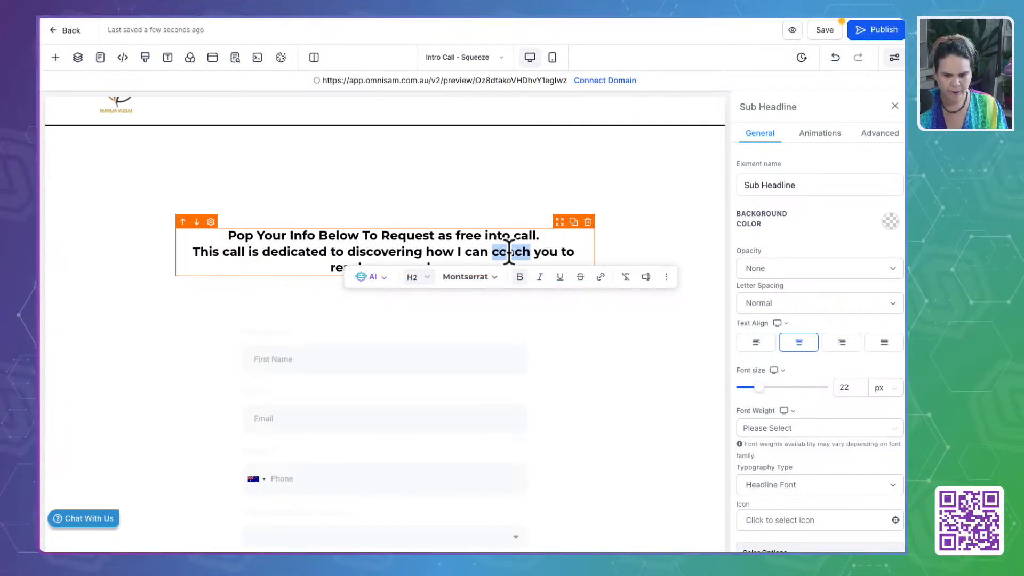
click(659, 192)
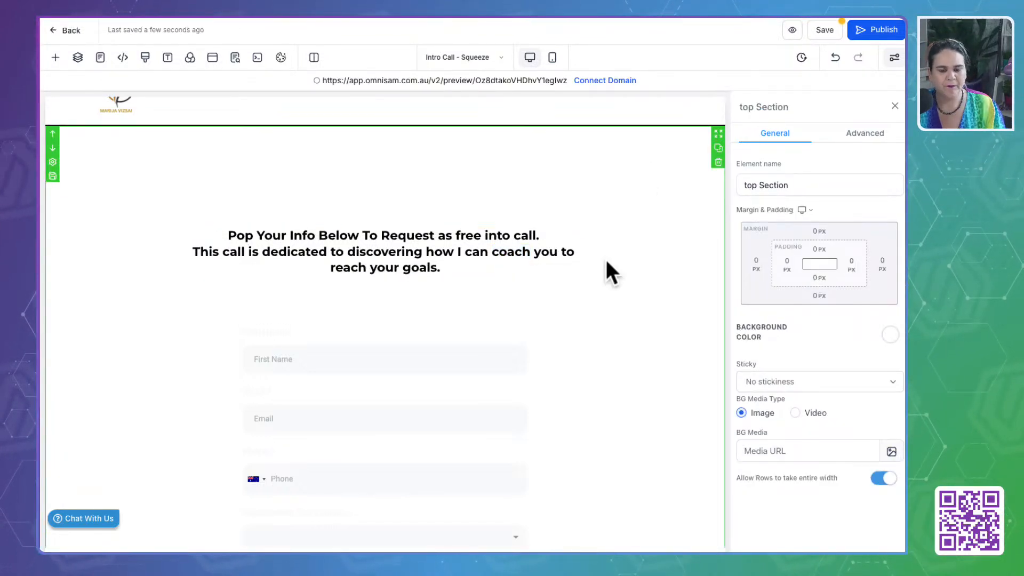
- Check the form on the Intro Call - Squeeze page down to the footer, dismiss the domain selection, and save the page
click(435, 335)
scroll(435, 335, down, 5)
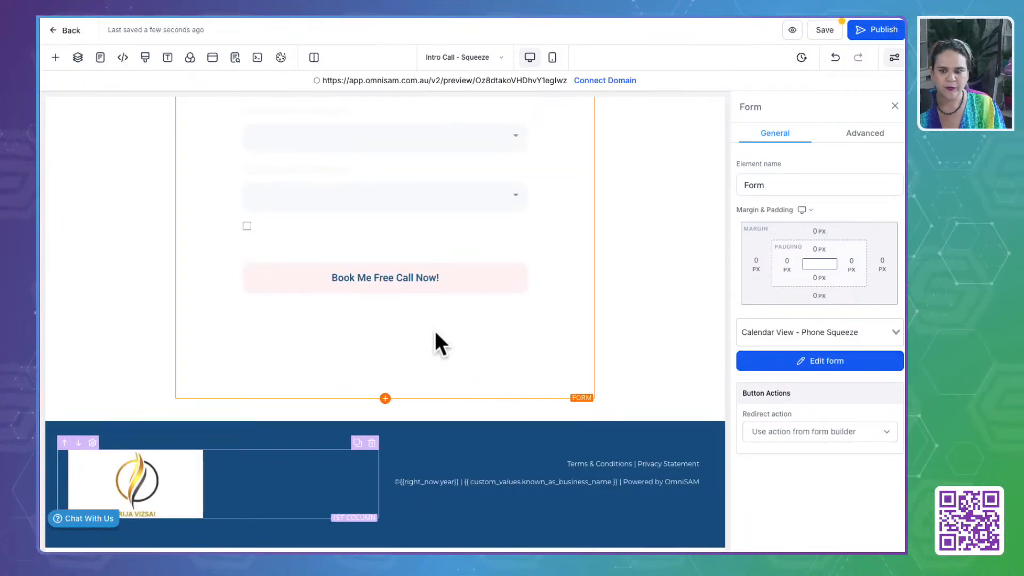
scroll(434, 333, up, 10)
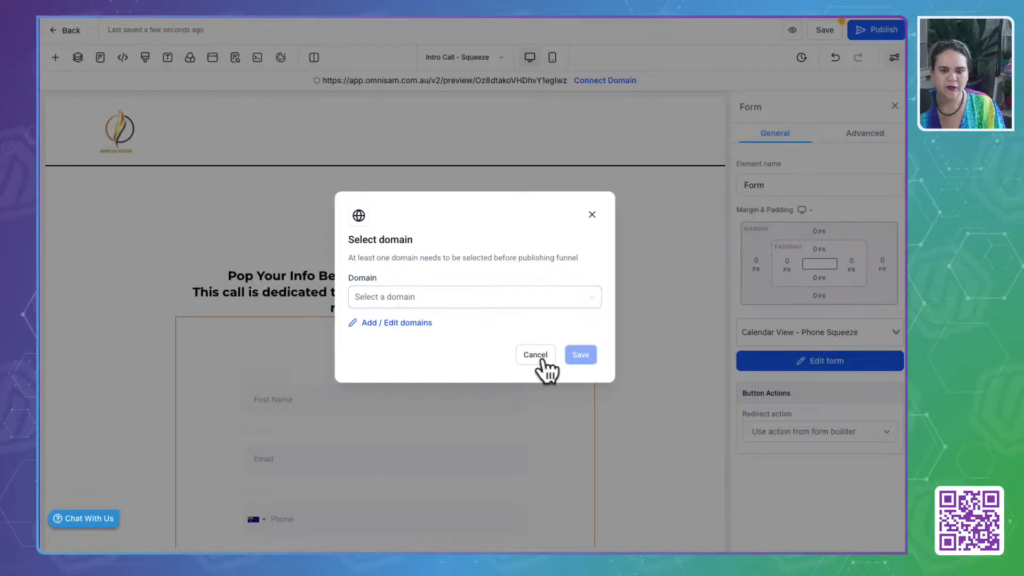
click(536, 354)
click(825, 30)
click(235, 57)
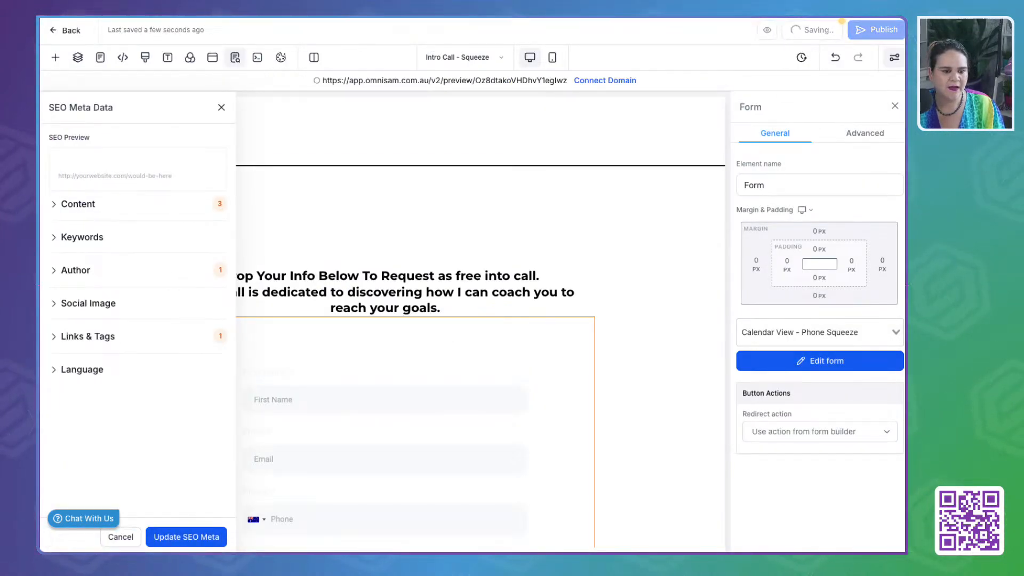
click(221, 109)
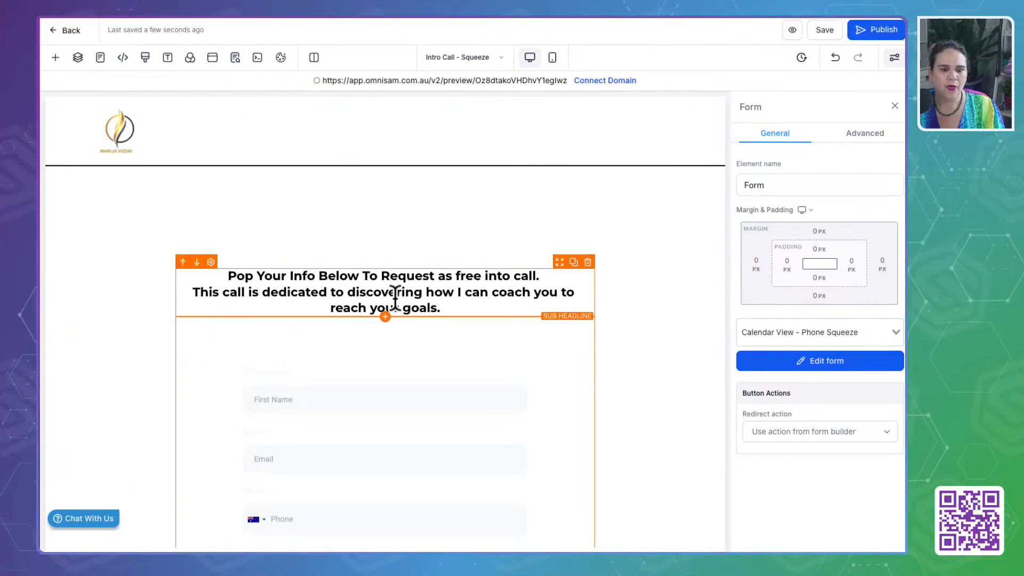
- Correct the sub headline's first line to "Pop Your Info Below To Request a Free Intro Call." and save the page
click(444, 277)
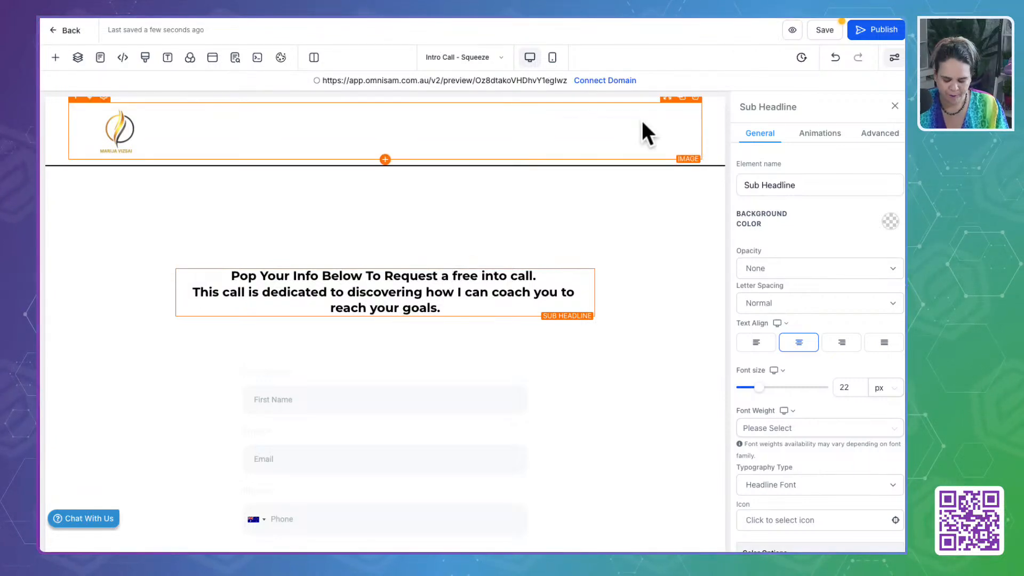
key(BackSpace)
text(F)
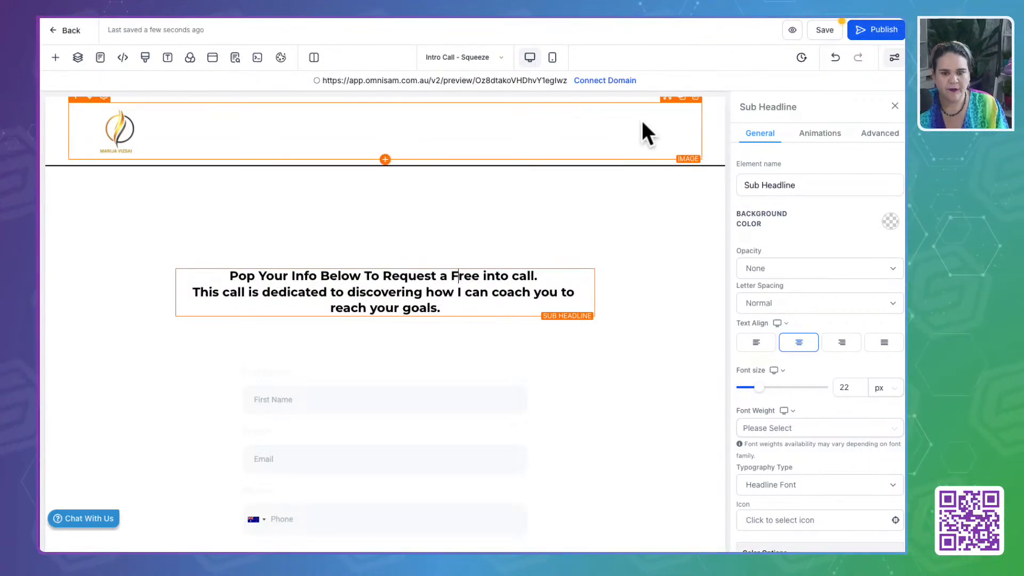
click(490, 275)
text(r)
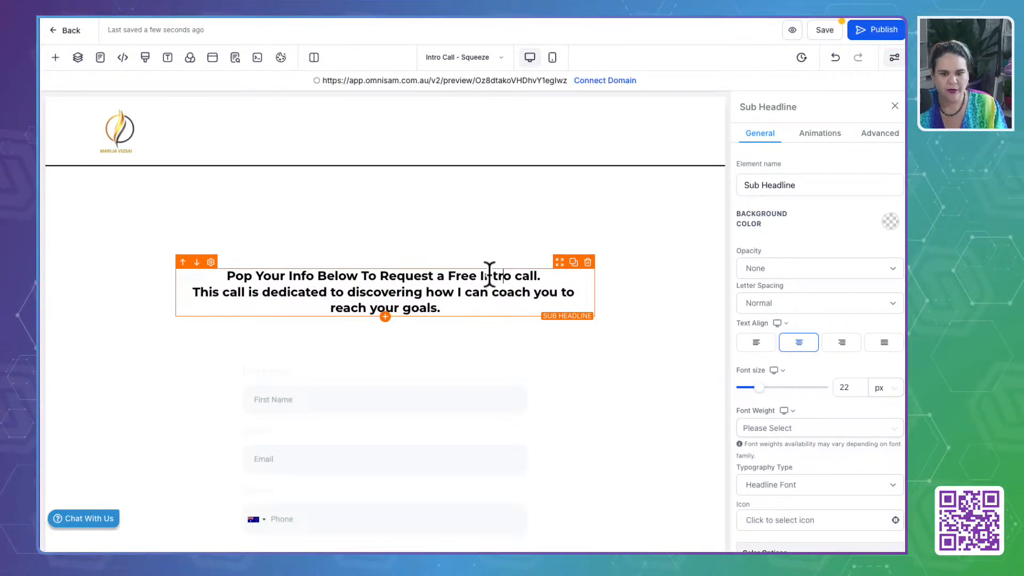
click(526, 275)
key(BackSpace)
text(C)
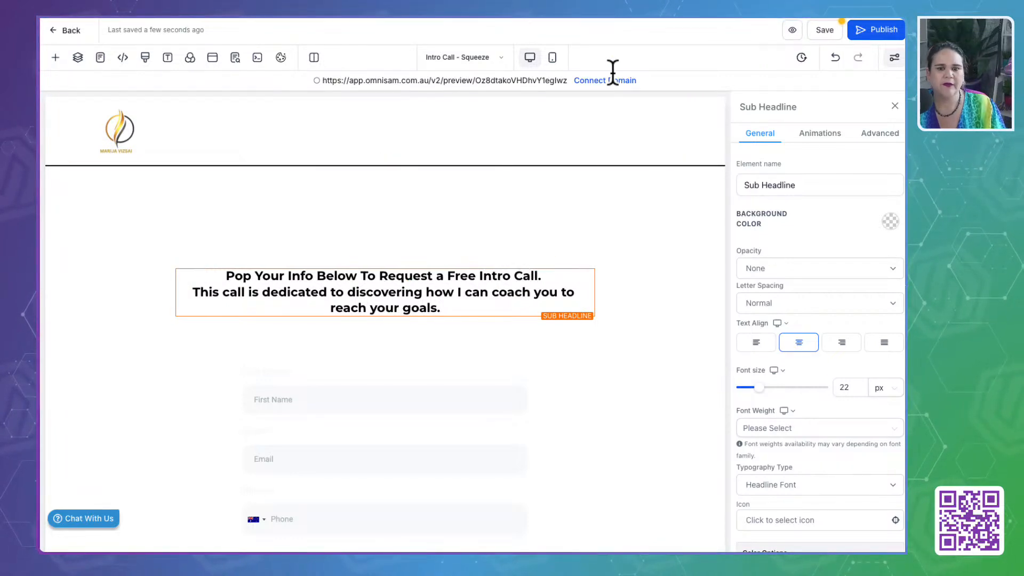
click(825, 31)
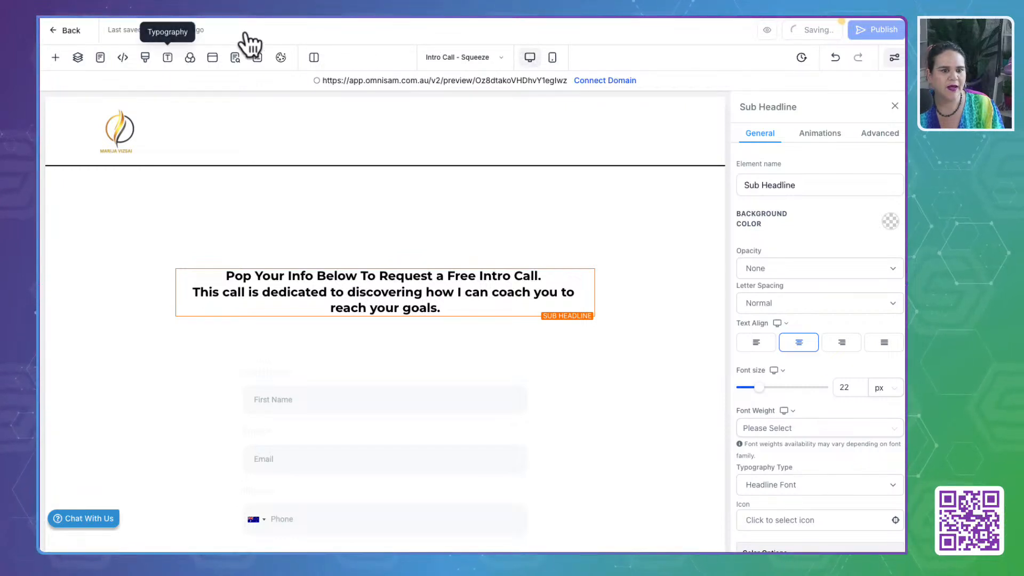
- Return to the funnel steps and look up the Intro Call - Squeeze step's URL path in its publishing settings
click(65, 32)
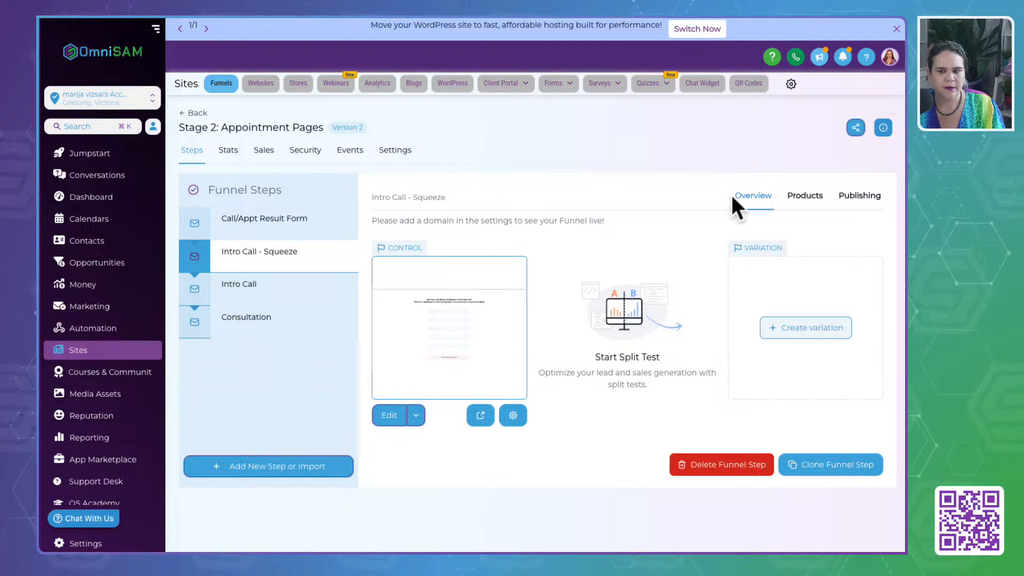
click(857, 196)
drag(543, 307, 430, 302)
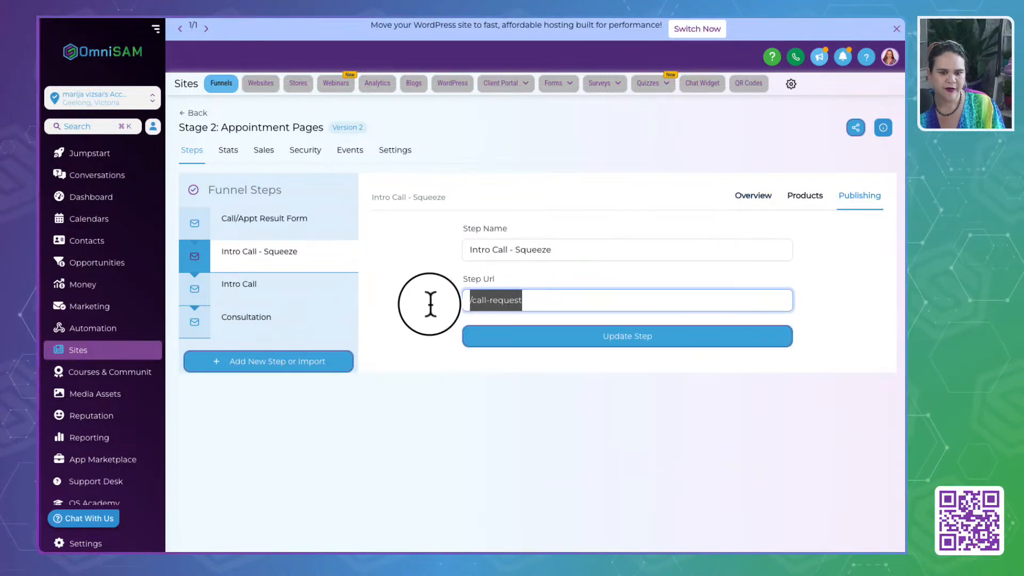
click(524, 506)
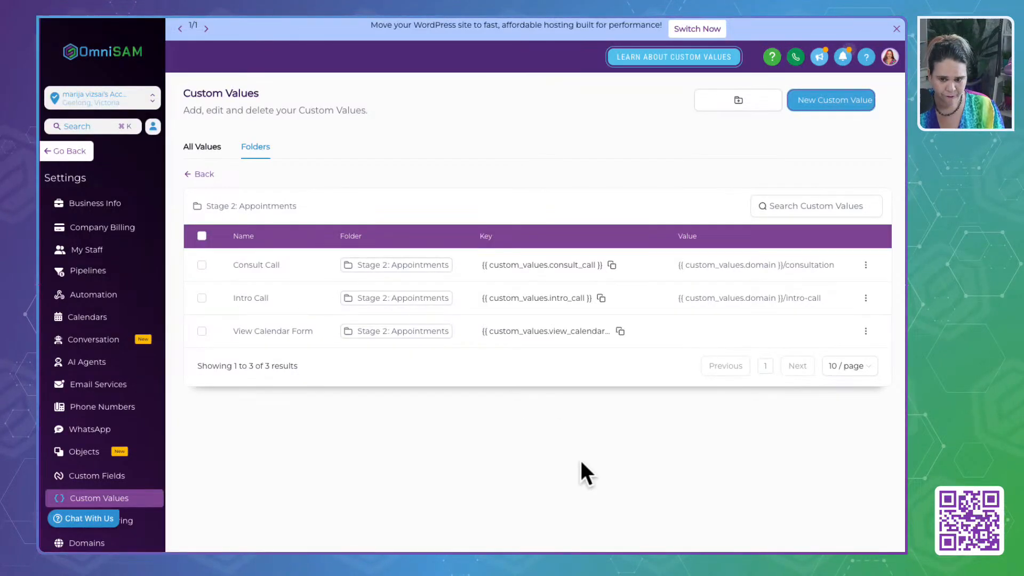
- Set the View Calendar Form custom value to "{{ custom_values.domain }}/call-request", reusing the Intro Call value, and return to the folder list
drag(674, 299, 837, 297)
key(super+c)
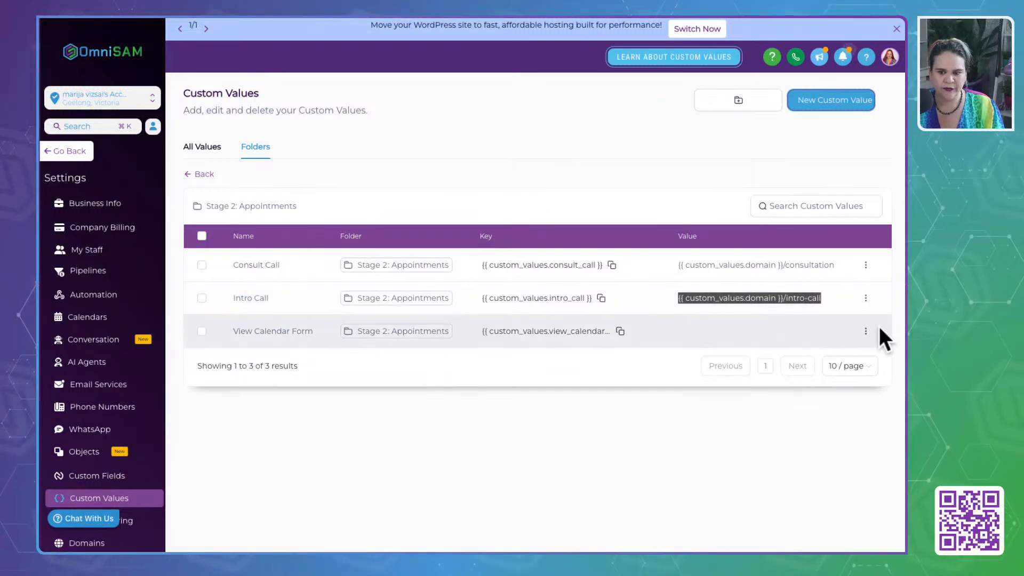
click(866, 330)
click(824, 292)
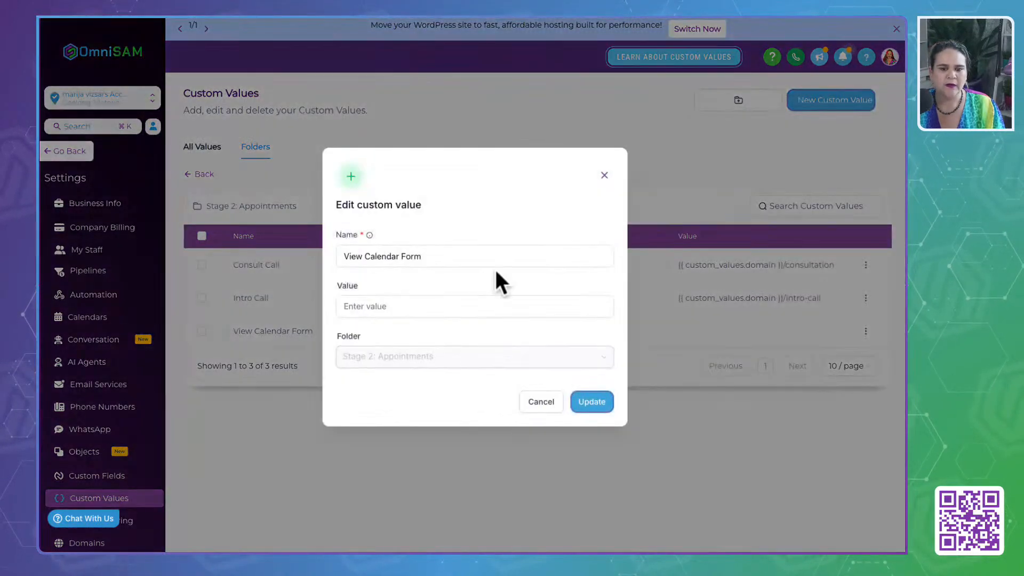
click(377, 307)
key(super+v)
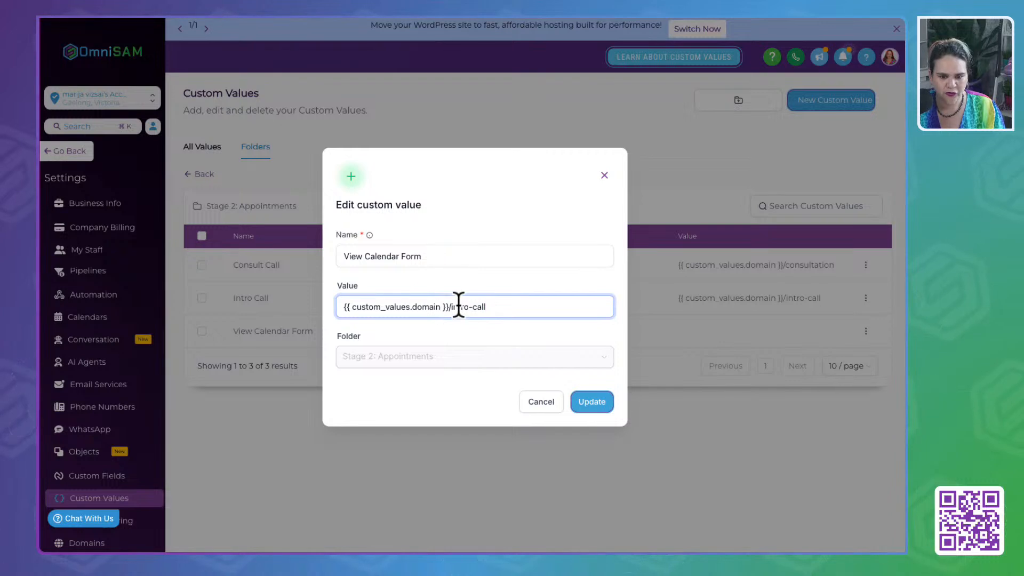
key(BackSpace)
key(BackSpace)
key(BackSpace)
key(BackSpace)
key(BackSpace)
key(BackSpace)
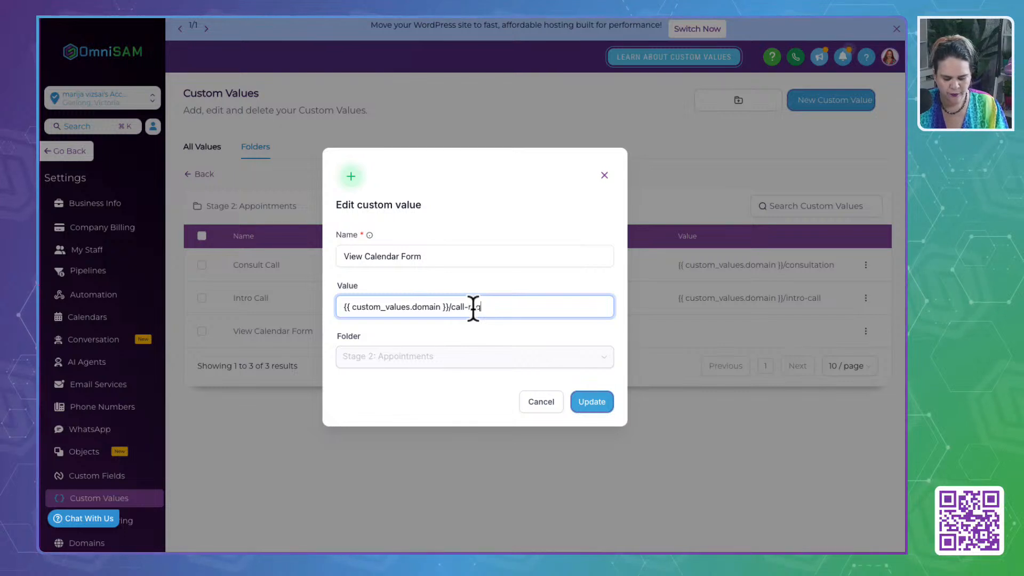
text(uest)
click(468, 408)
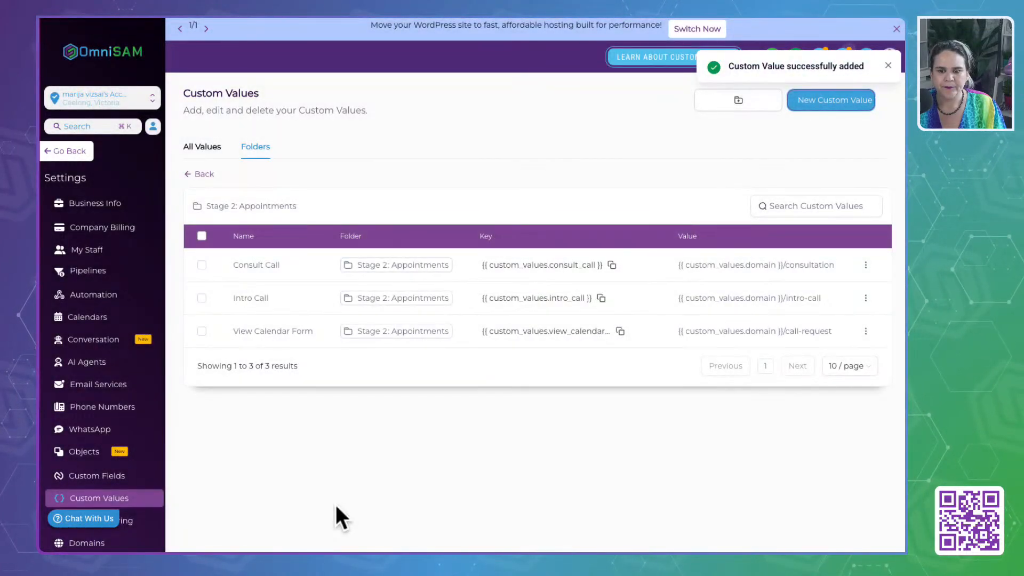
click(208, 172)
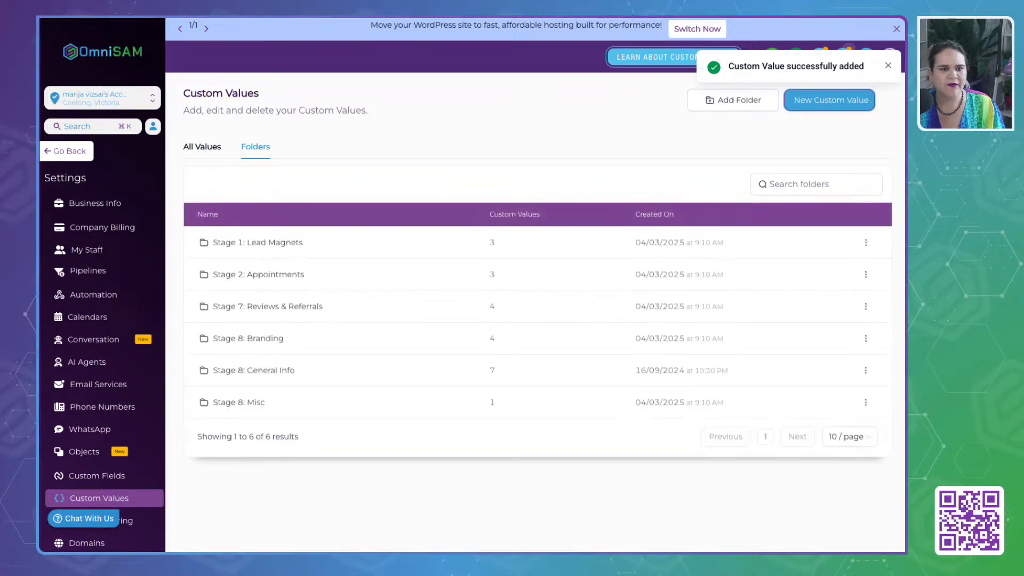
- In the Google Docs Life Coach guide, replace the View Calendar Form example with "{{ custom_values.domain }}/call-request", reusing the Intro Call example
key(ctrl+Tab)
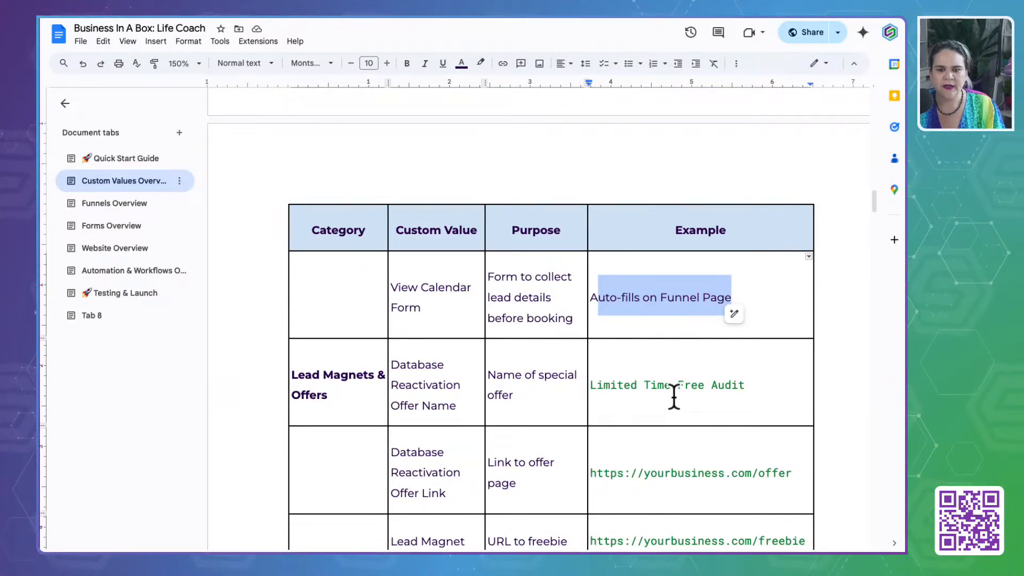
scroll(675, 397, up, 10)
drag(676, 395, 593, 371)
key(ctrl+c)
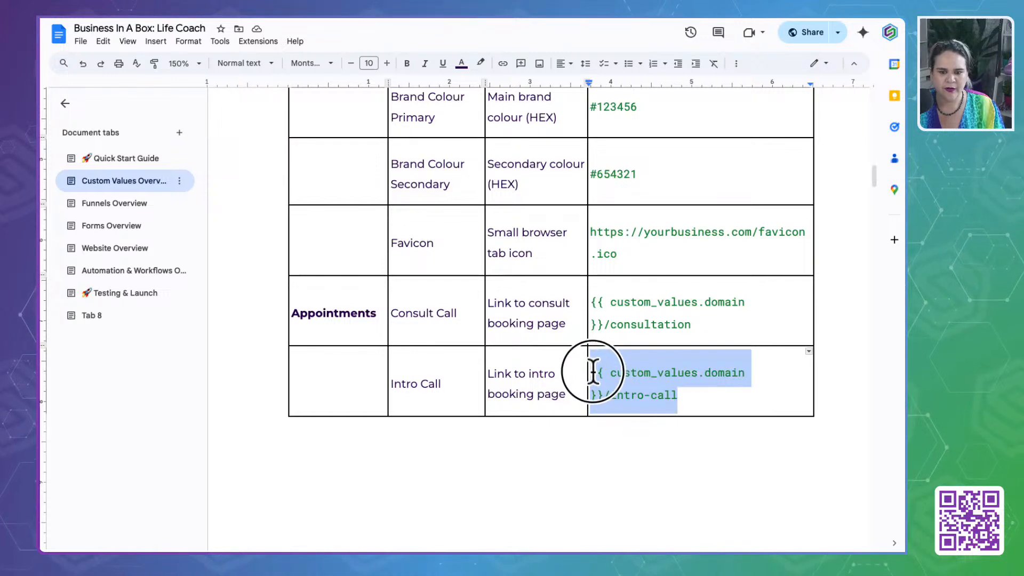
scroll(606, 377, down, 7)
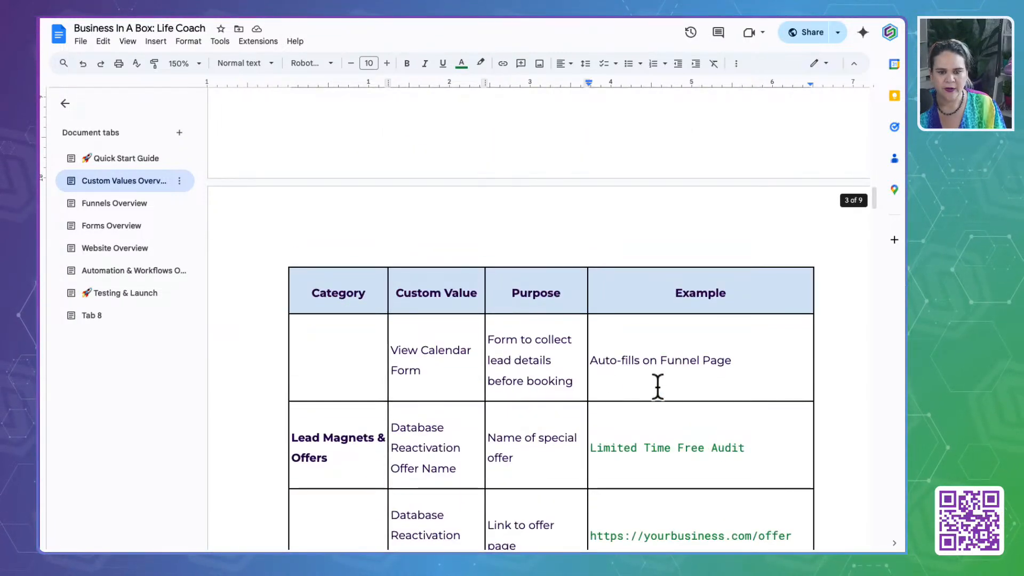
drag(754, 361, 651, 371)
key(ctrl+v)
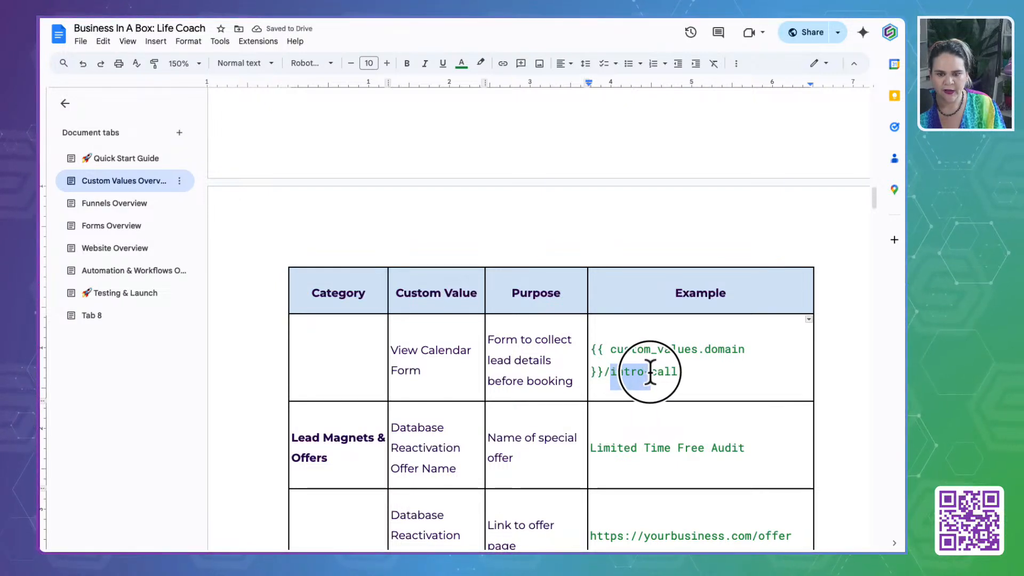
key(BackSpace)
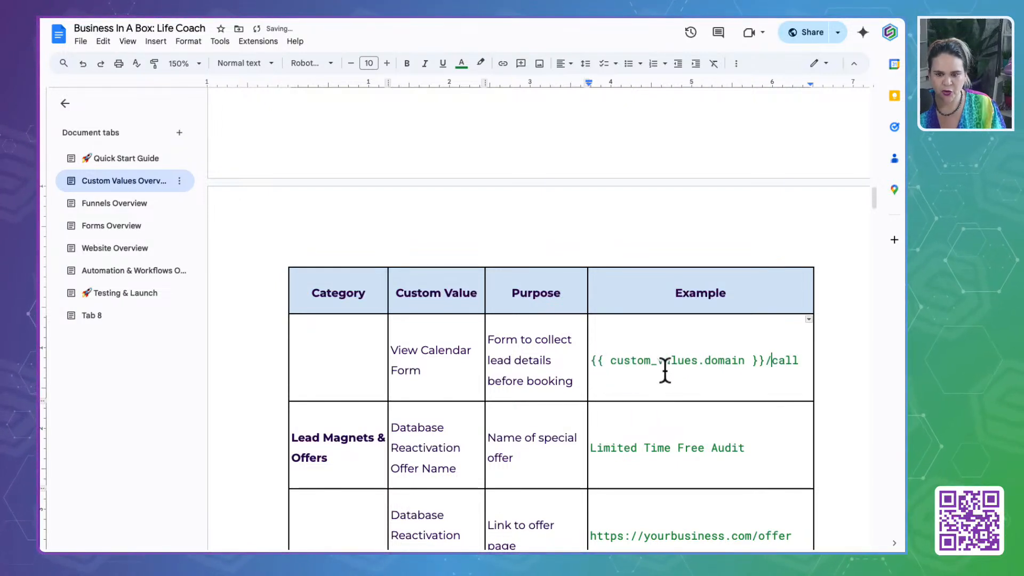
click(799, 361)
text(-request)
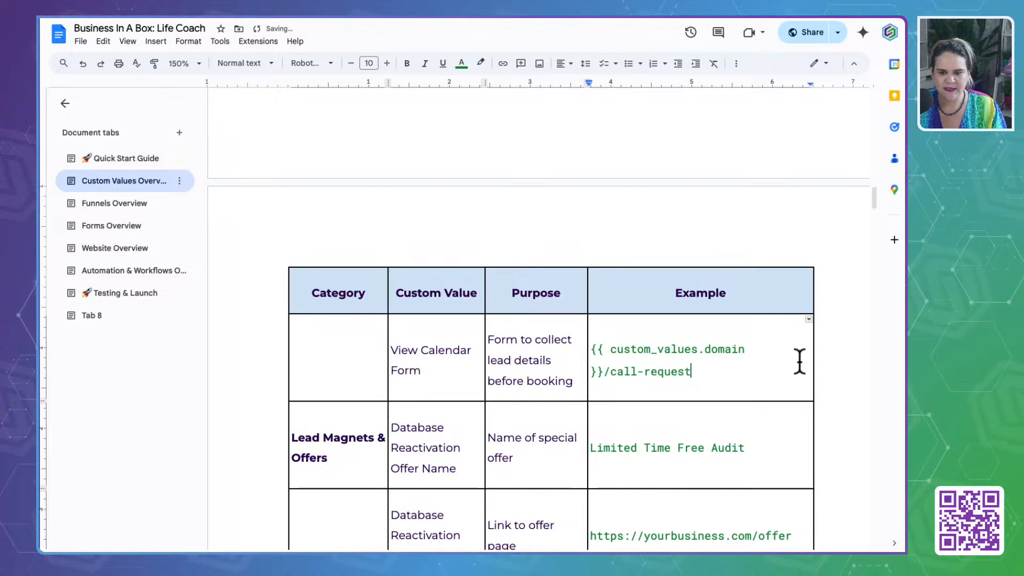
- Find the guide's Lead Magnets & Offers section, switch back to OmniSAM, and open the Stage 1: Lead Magnets custom values folder
scroll(684, 423, down, 4)
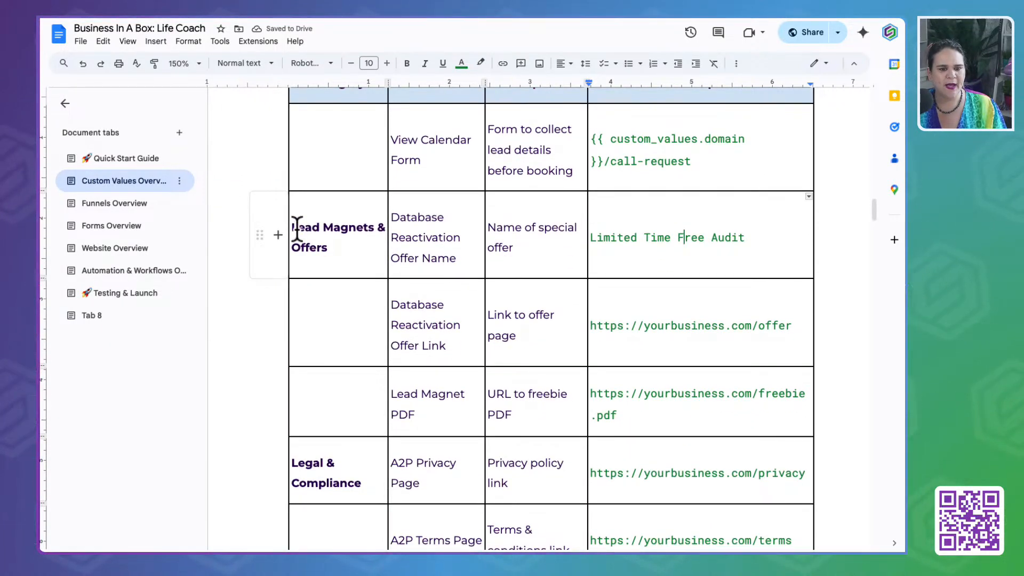
drag(297, 229, 355, 252)
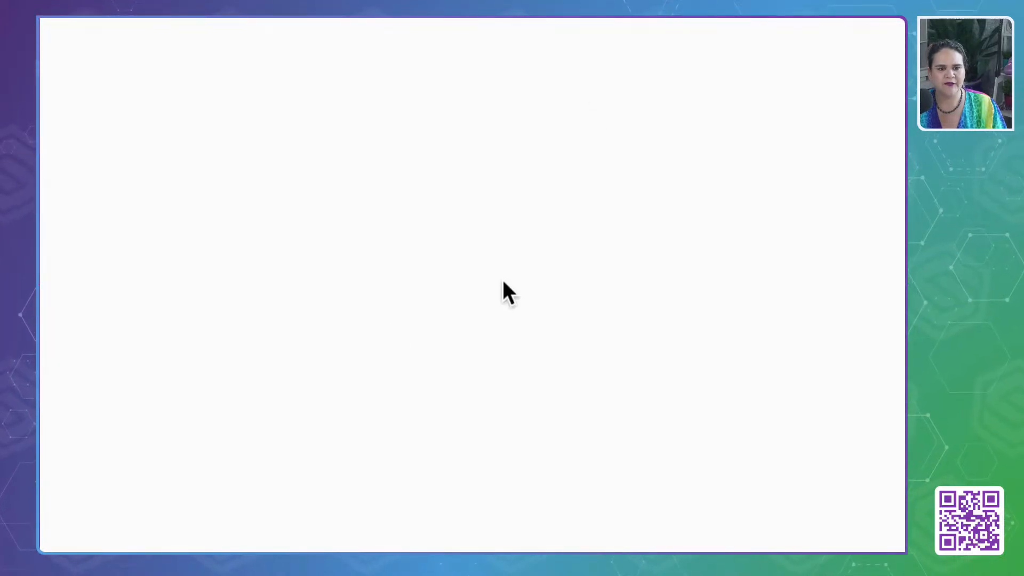
click(437, 141)
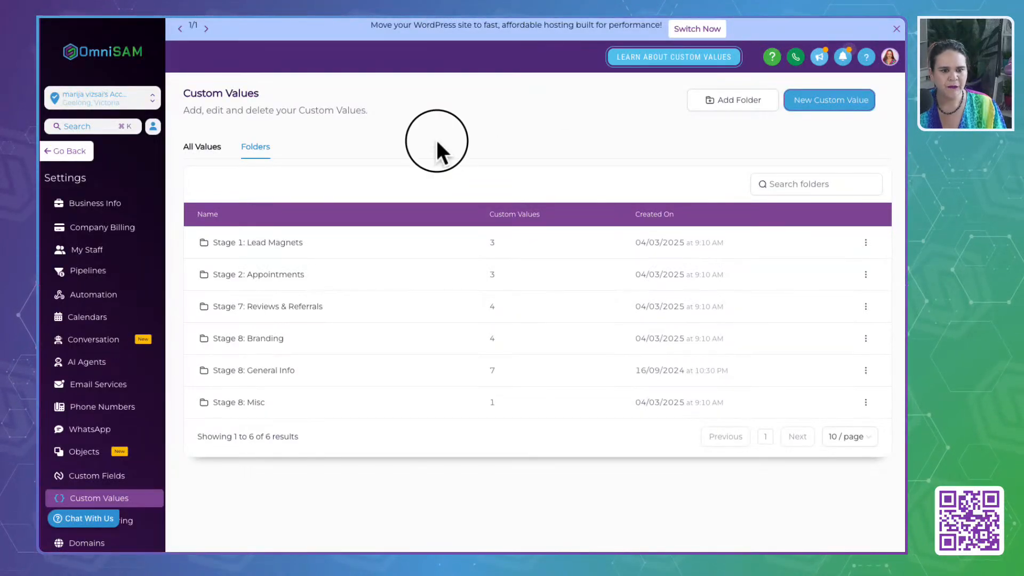
click(277, 245)
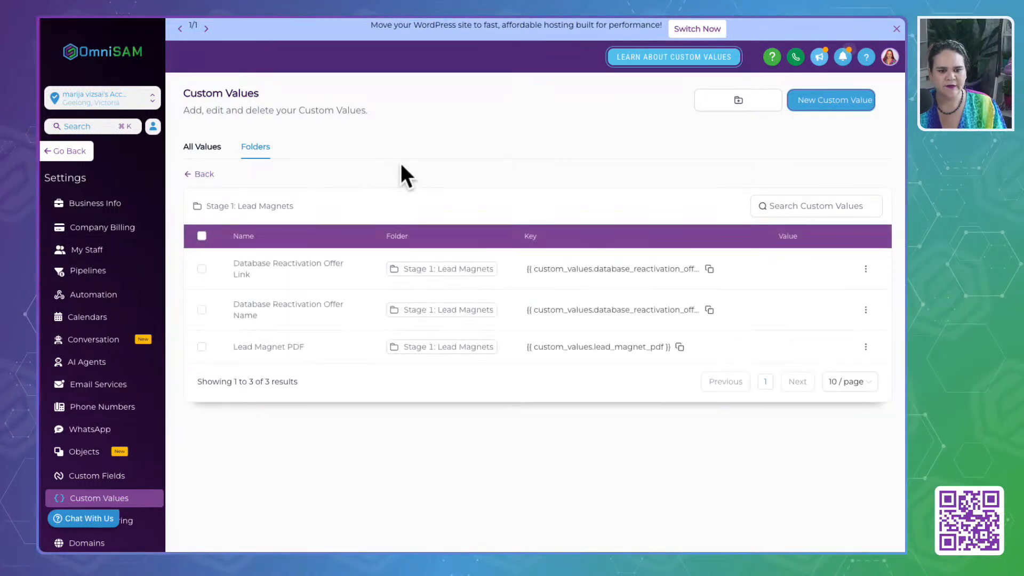
- Review the Database Reactivation Offer Link, Database Reactivation Offer Name and Lead Magnet PDF custom values
drag(231, 263, 279, 283)
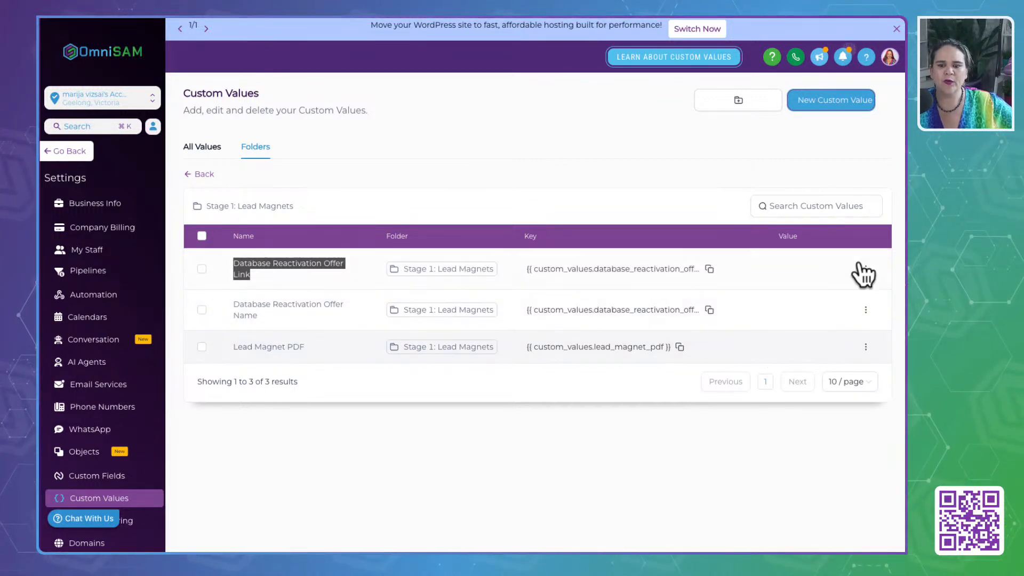
click(230, 261)
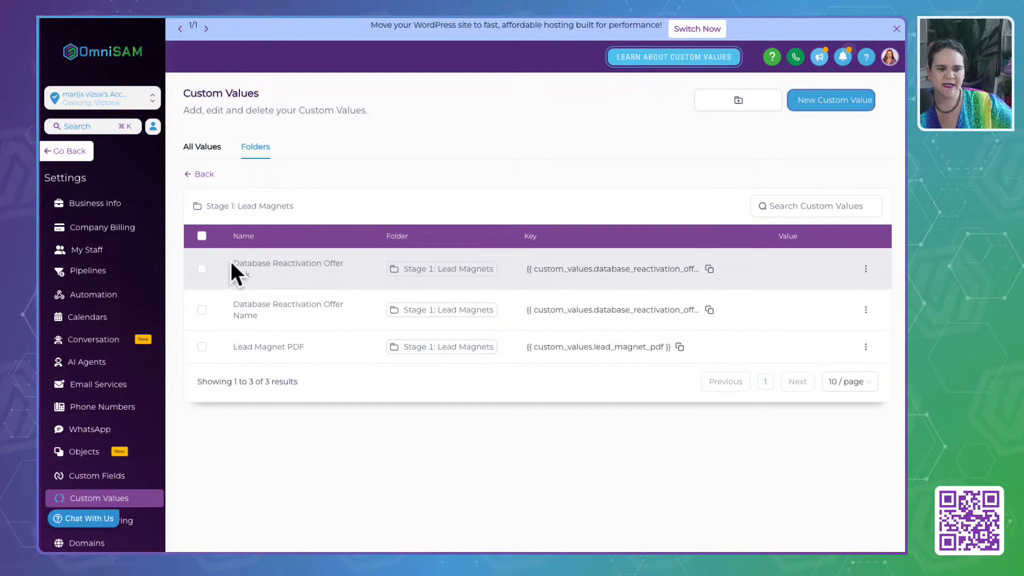
drag(229, 263, 262, 272)
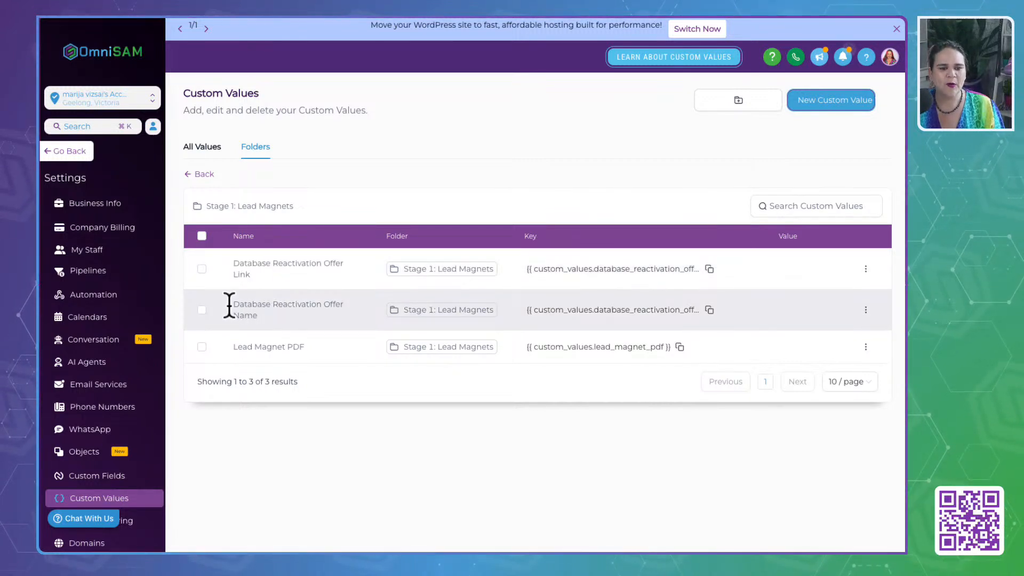
drag(230, 304, 292, 316)
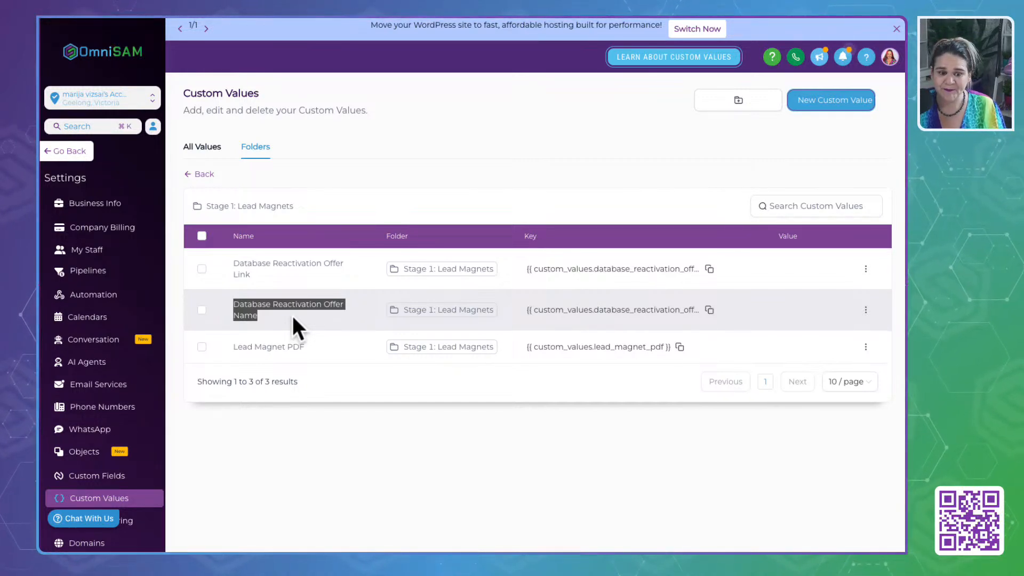
drag(233, 347, 330, 345)
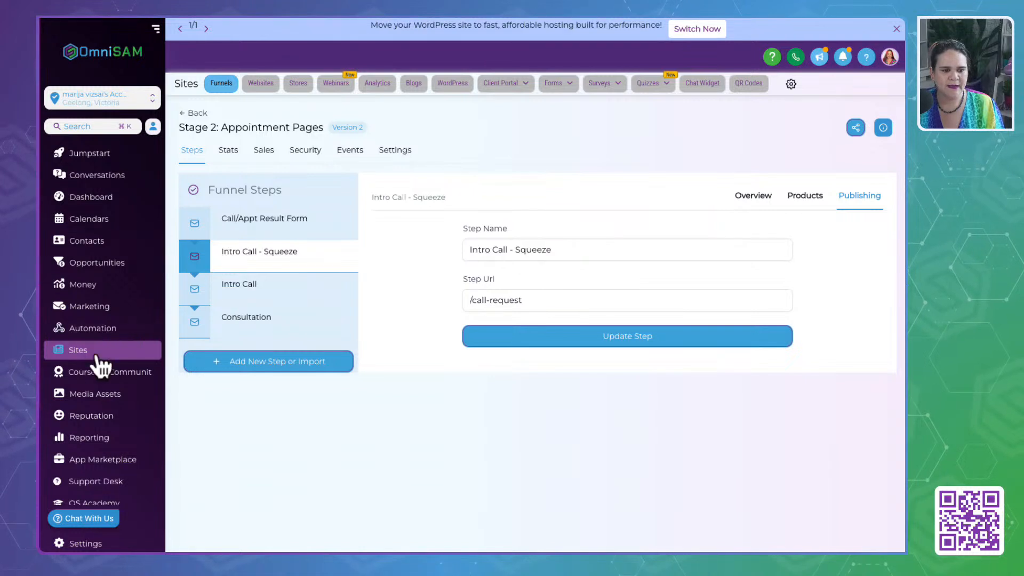
- Open OmniSAM's Media Assets and look through the files in the first Relocated Item folder
click(91, 394)
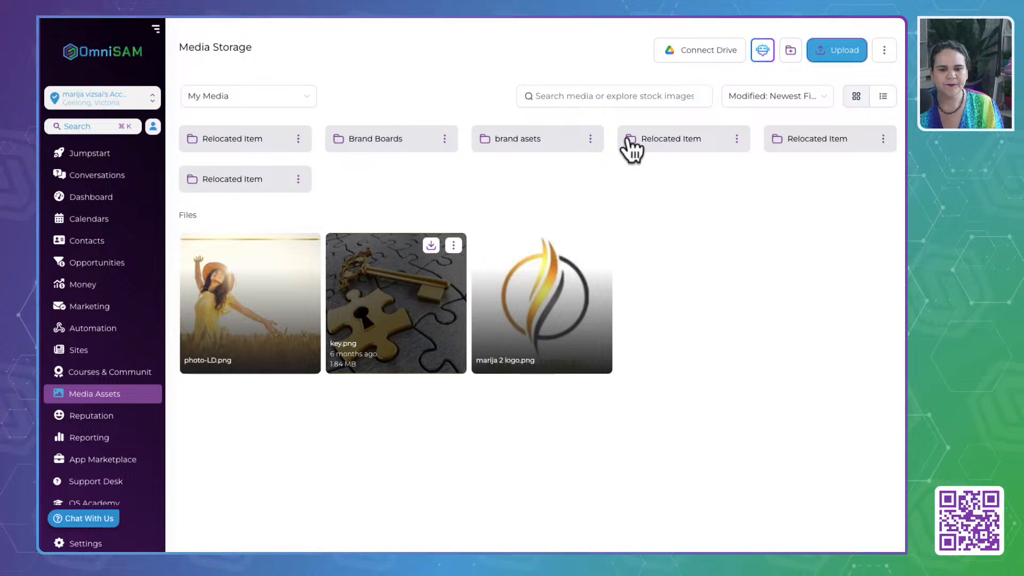
click(239, 148)
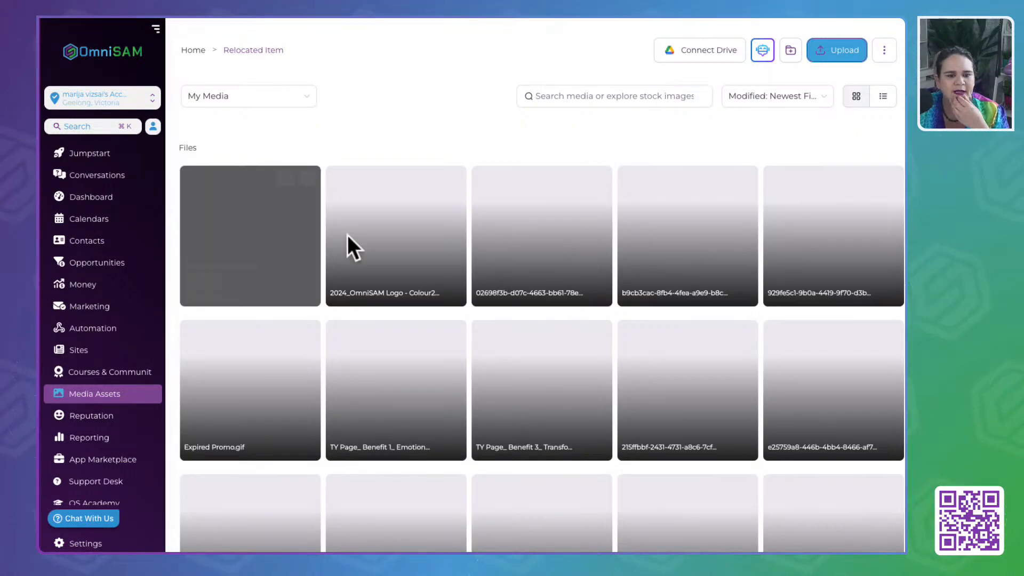
scroll(349, 245, down, 10)
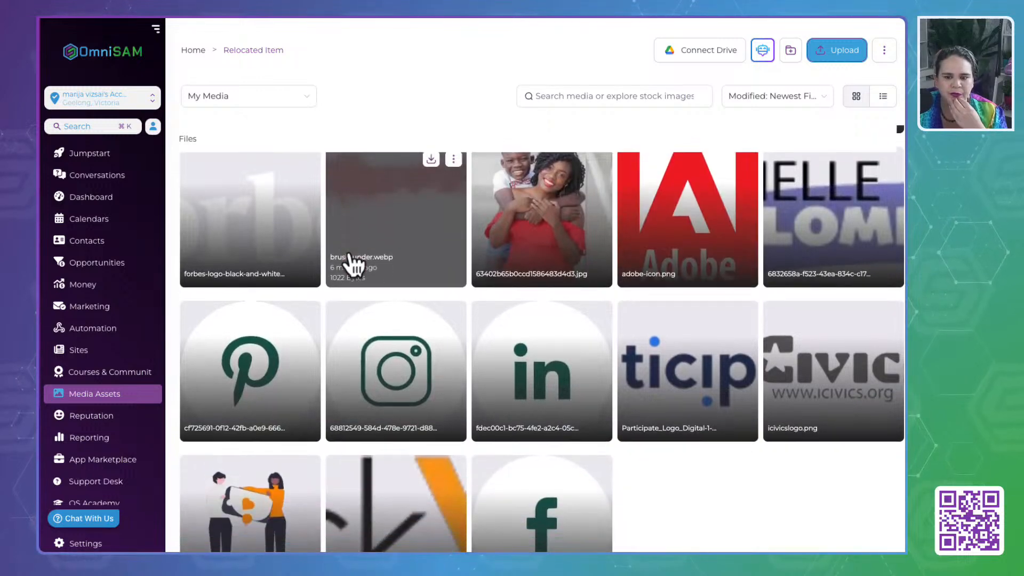
scroll(350, 255, down, 3)
scroll(350, 251, up, 15)
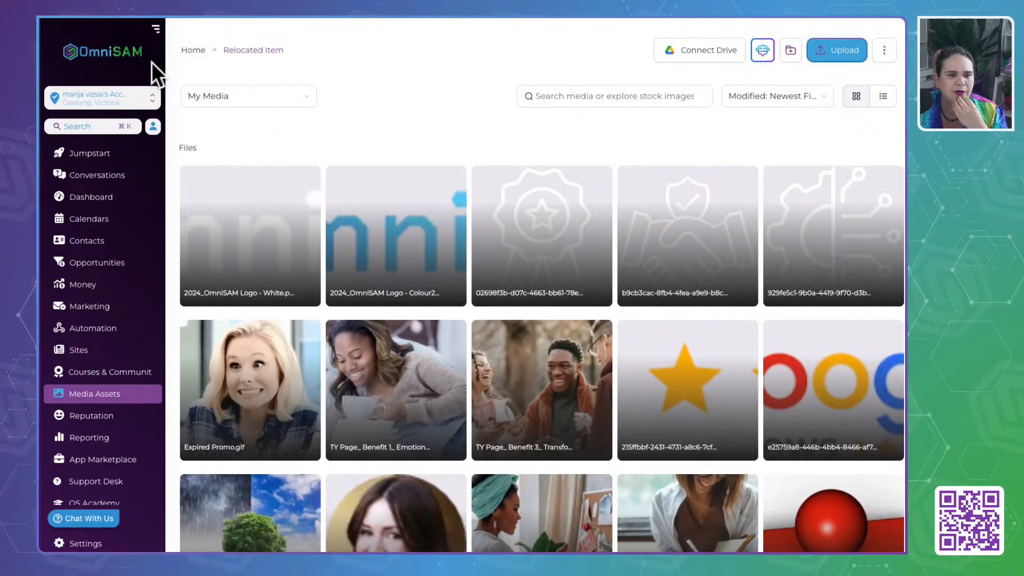
- Return to the Media Storage root, check the Relocated Item folder directly after brand asets, and move it to trash
click(78, 349)
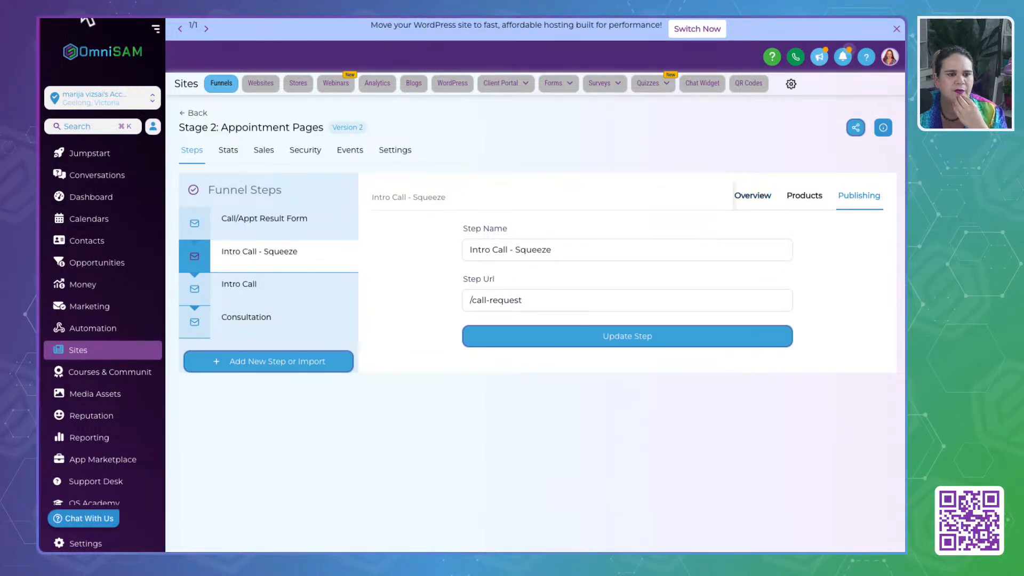
click(95, 394)
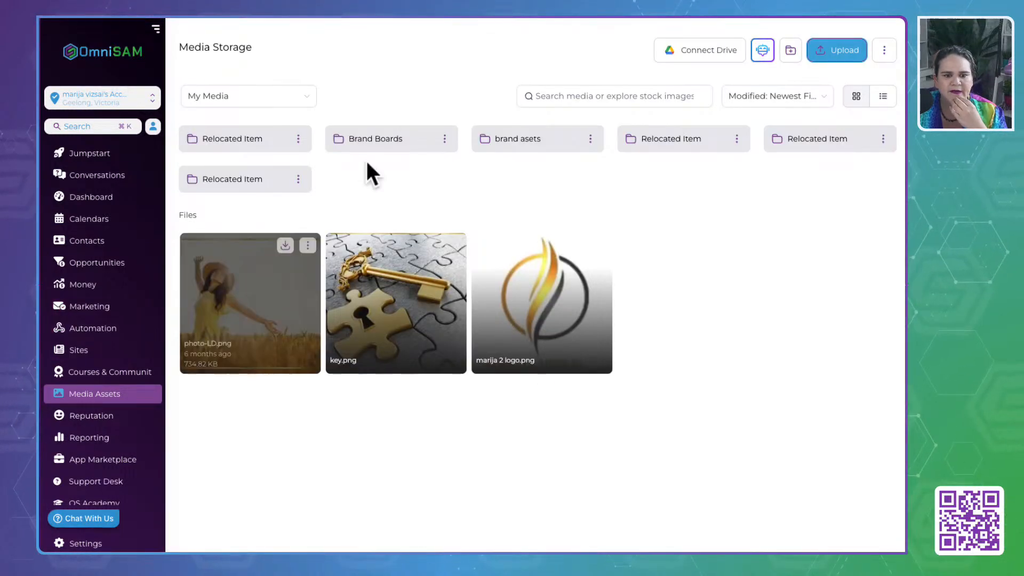
click(693, 142)
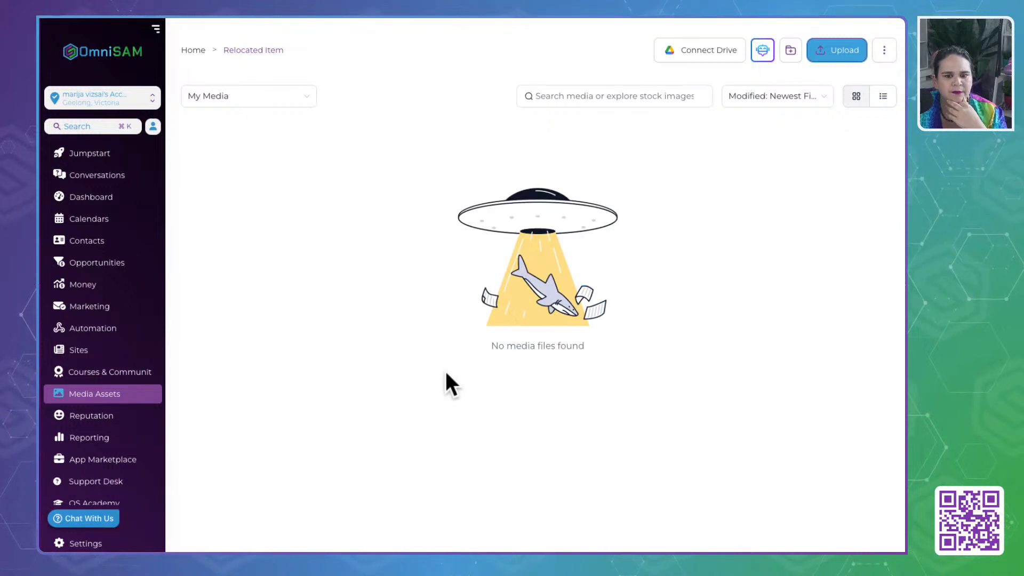
click(193, 51)
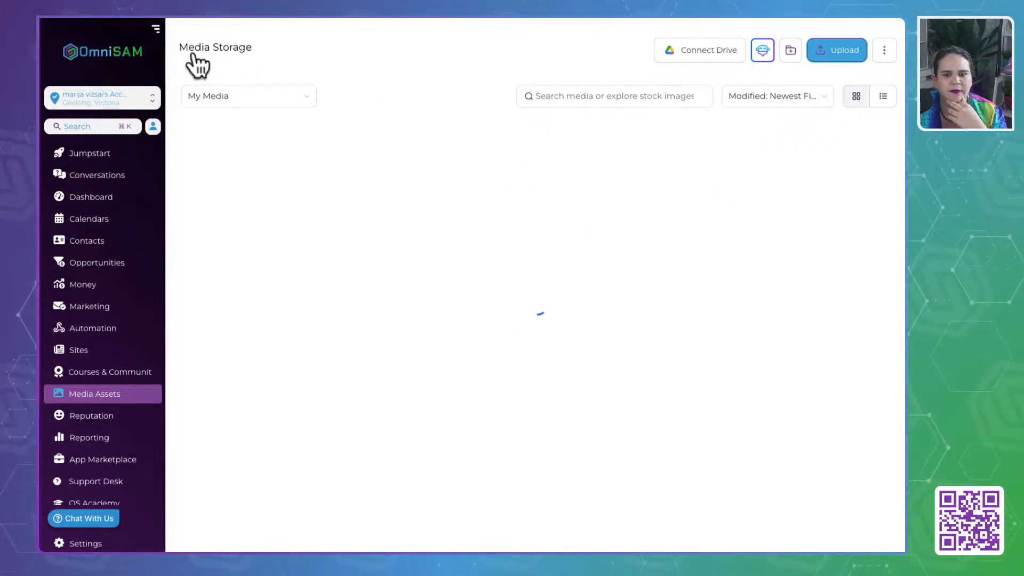
click(737, 139)
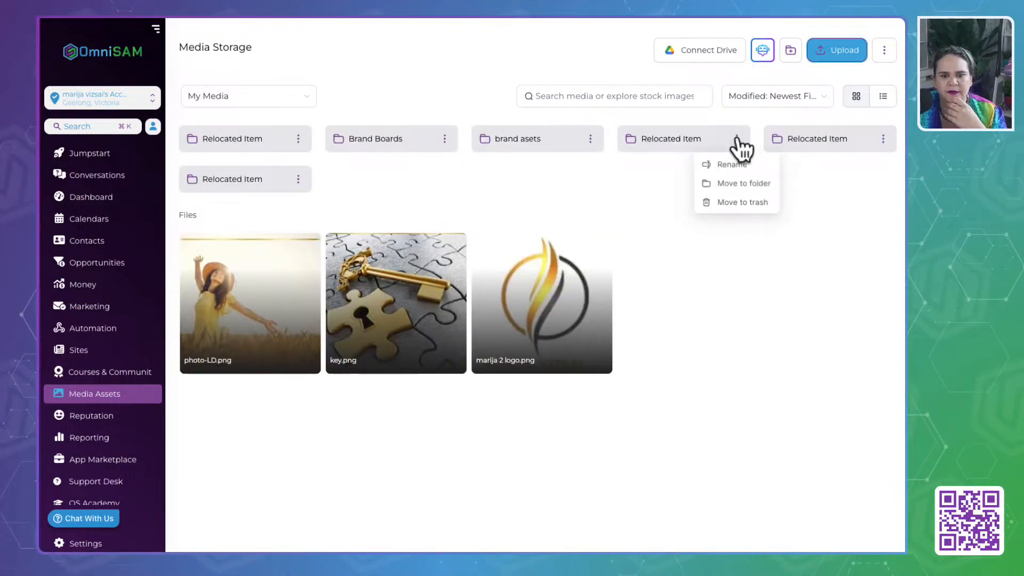
click(742, 203)
click(582, 332)
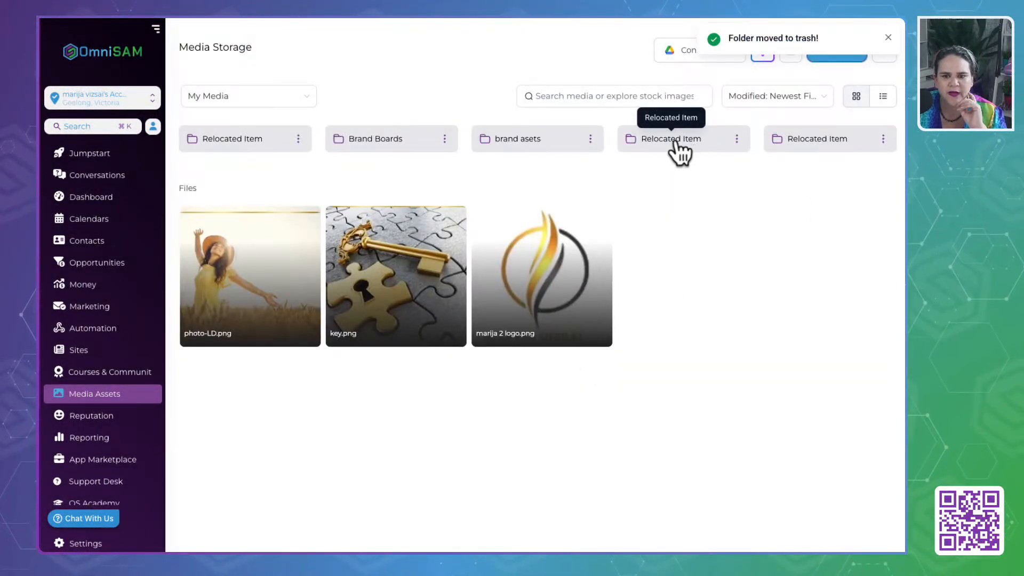
- Check the next Relocated Item folder following brand asets and move it to trash as well
click(678, 141)
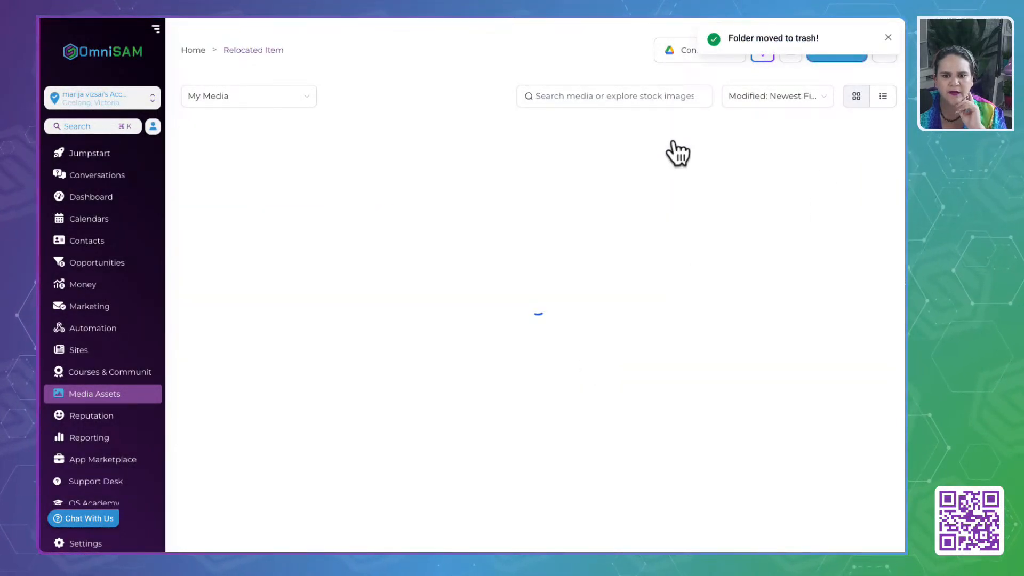
click(190, 50)
click(738, 139)
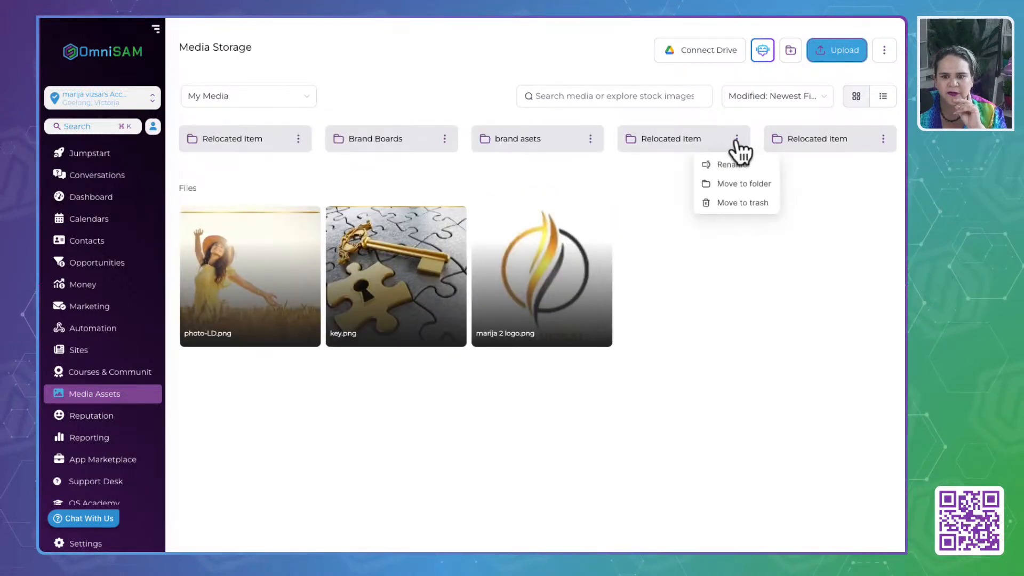
click(724, 205)
click(595, 331)
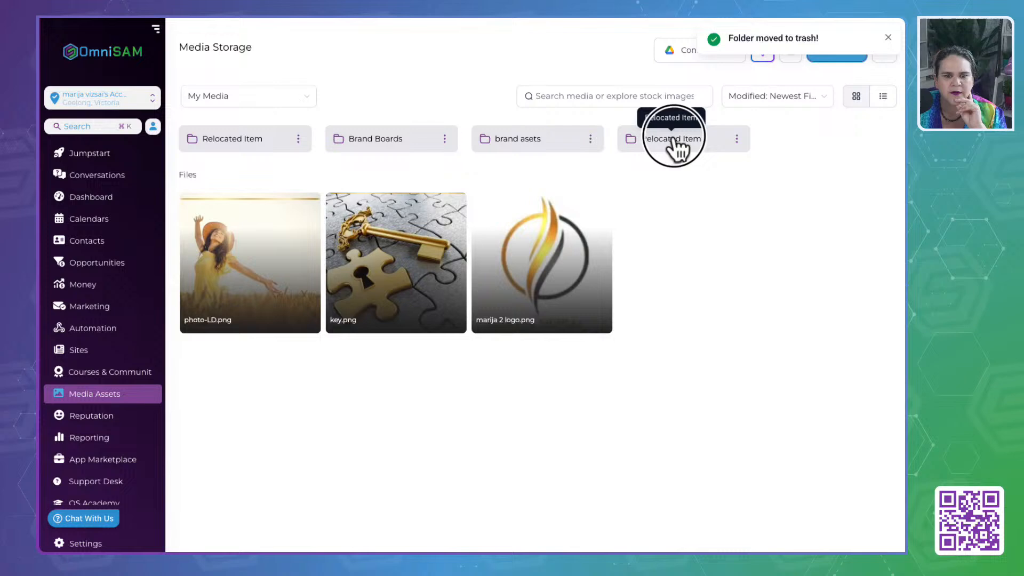
- Check the last Relocated Item folder after brand asets and move that one to trash
click(674, 139)
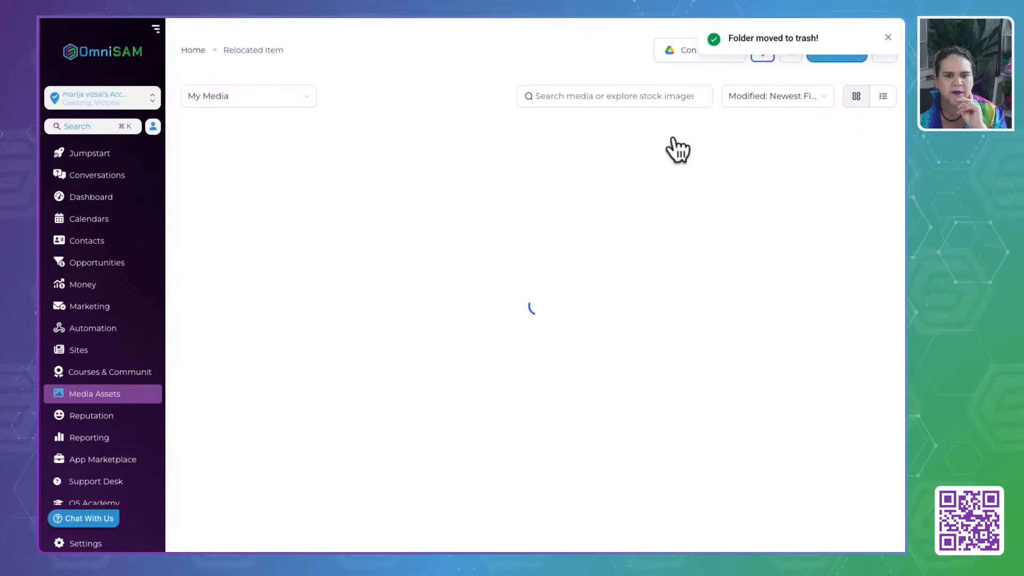
click(193, 49)
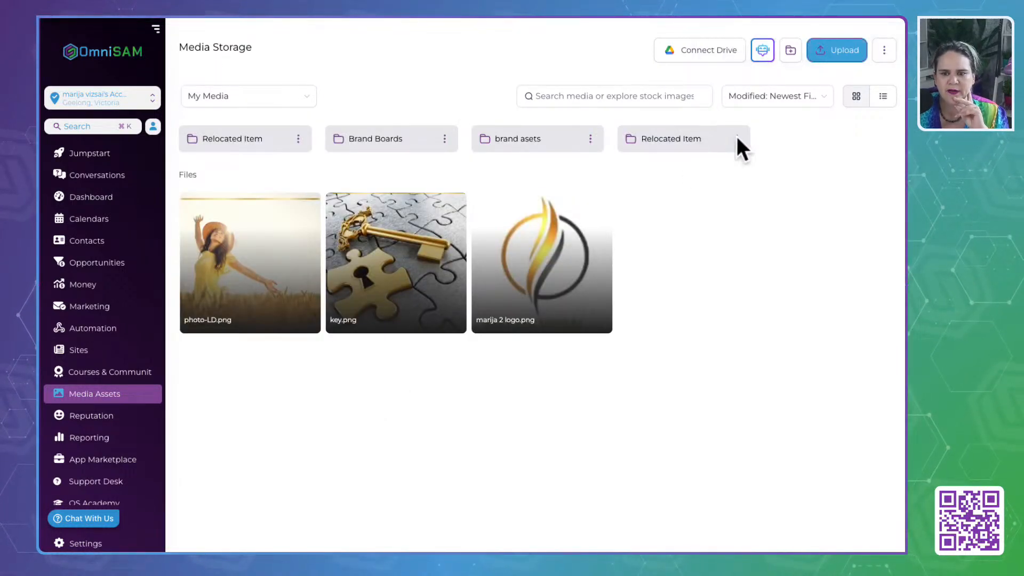
click(737, 137)
click(732, 203)
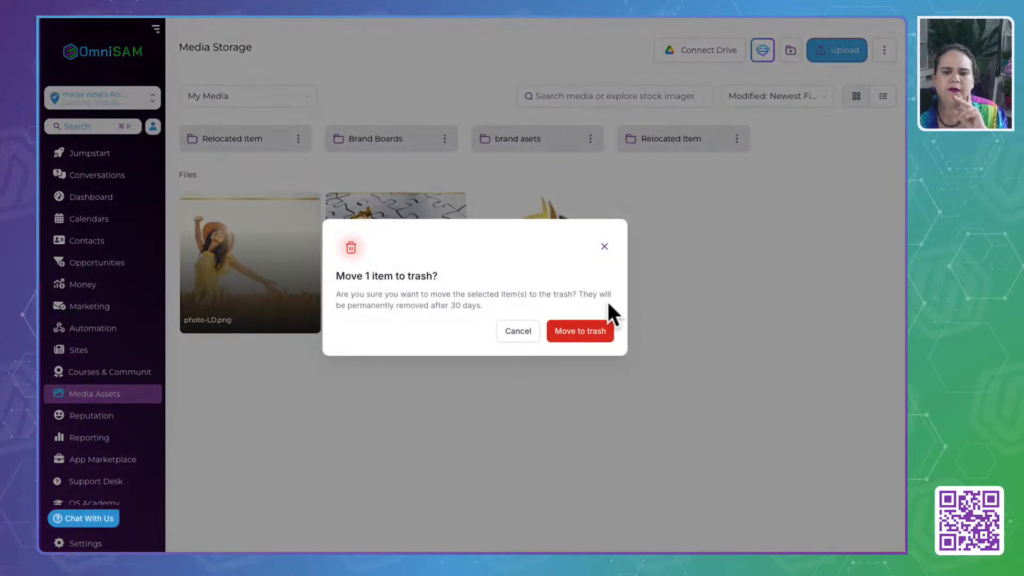
click(590, 330)
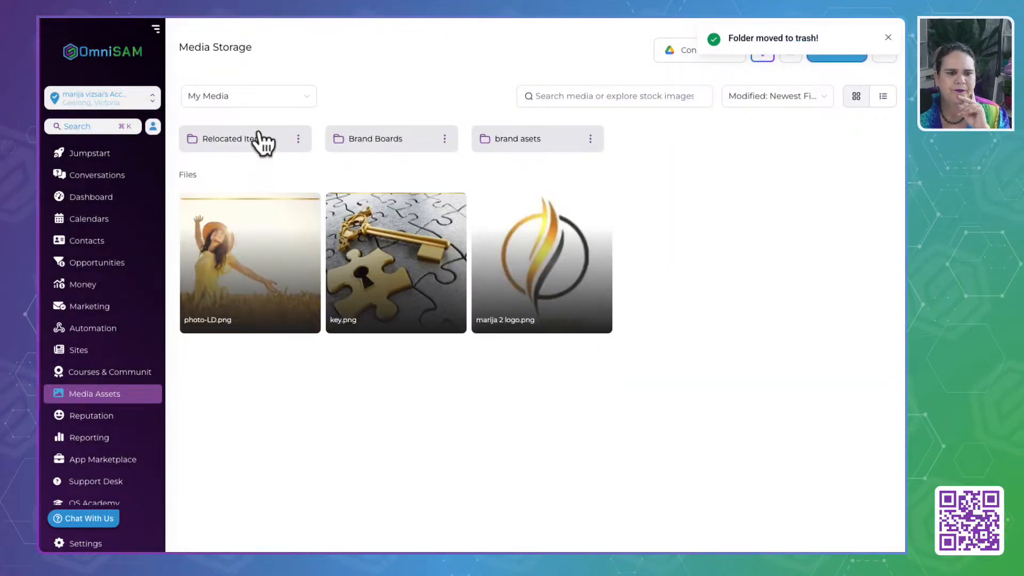
- Look through all the files in the remaining Relocated Item folder and return to the Media Storage root
click(239, 147)
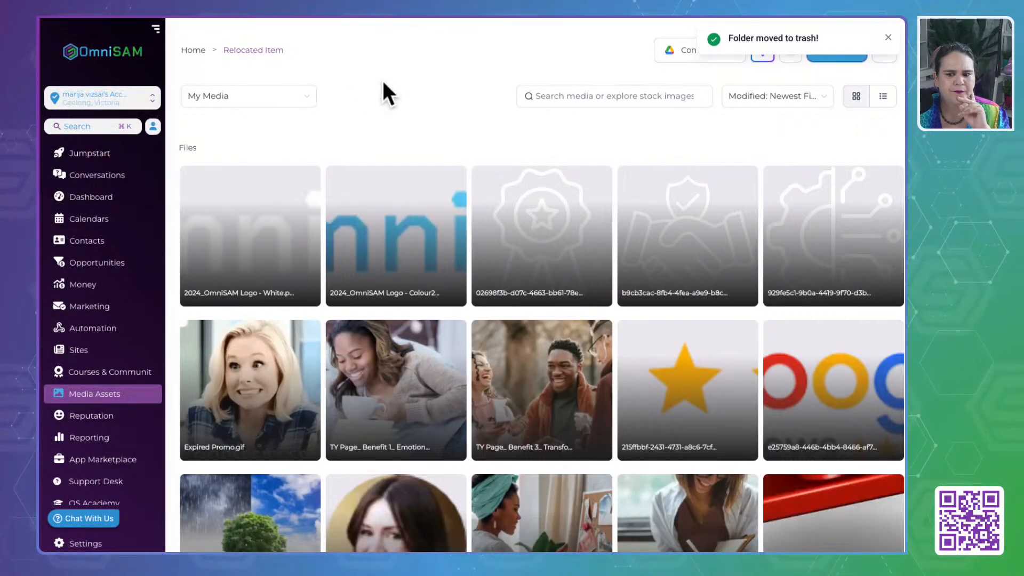
scroll(389, 338, down, 5)
scroll(389, 342, down, 5)
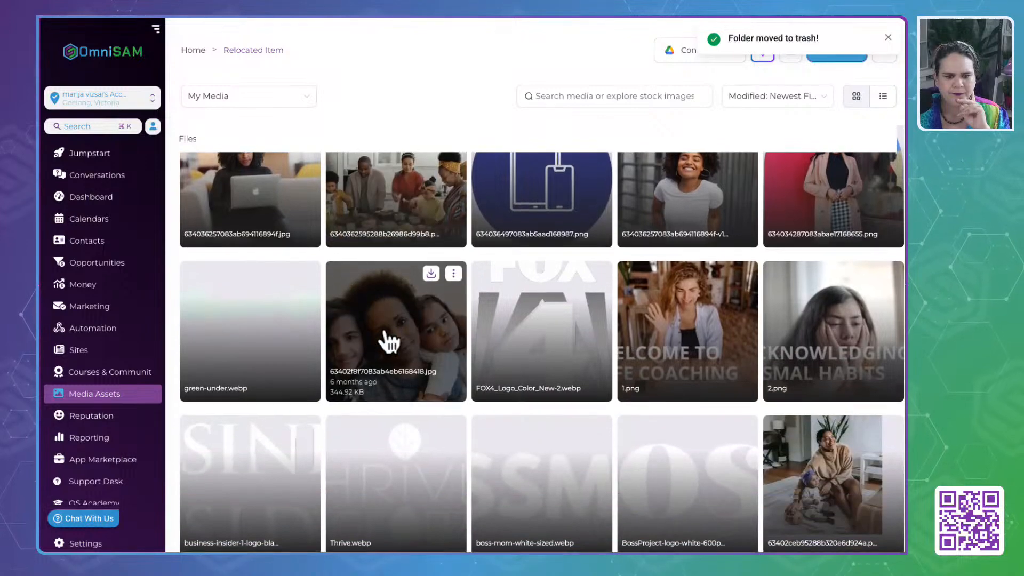
scroll(388, 342, down, 10)
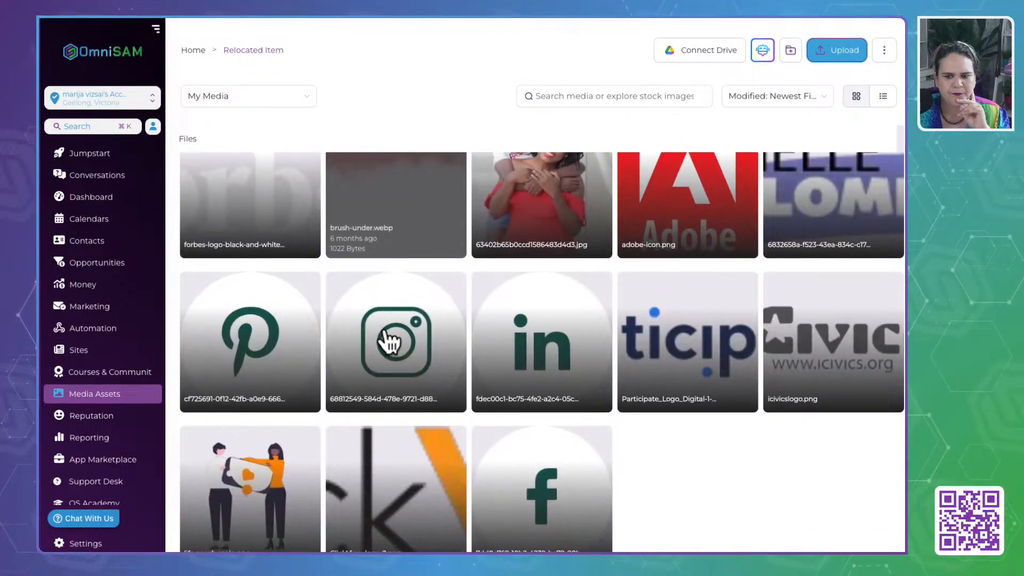
scroll(389, 342, up, 15)
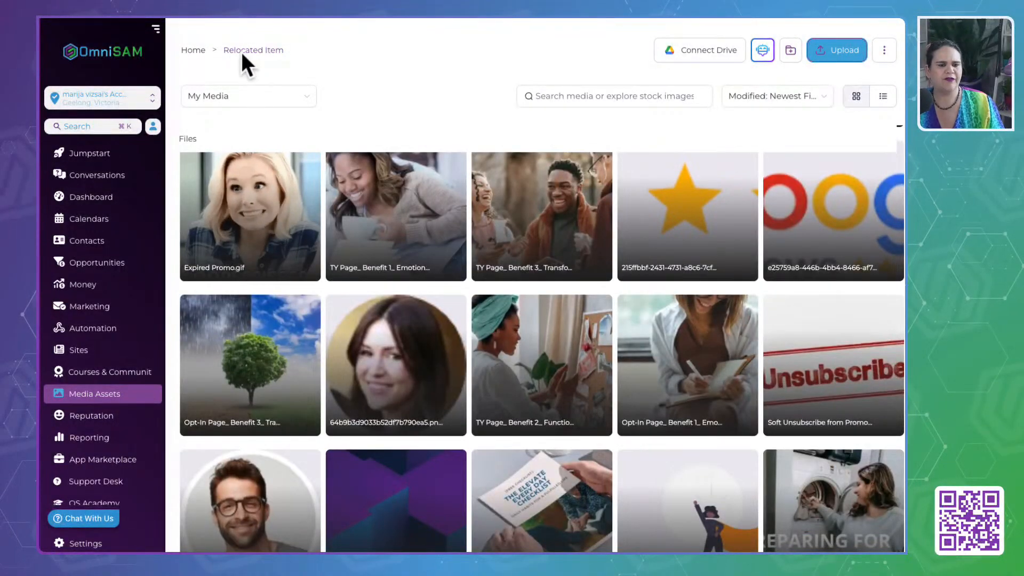
click(196, 48)
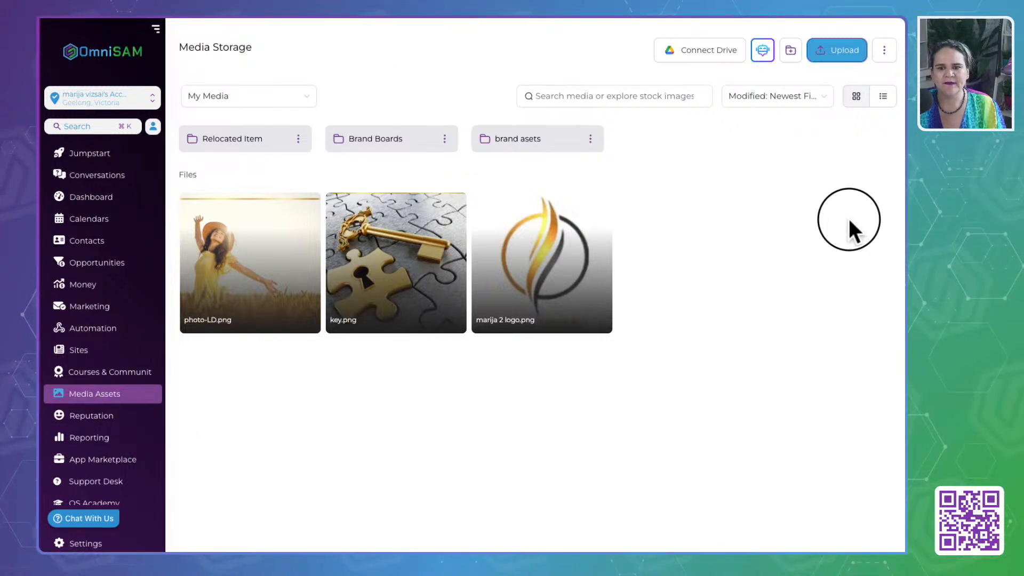
- Create a media folder named "Stage 1: Lead Magnets" in Media Storage and open it
click(791, 54)
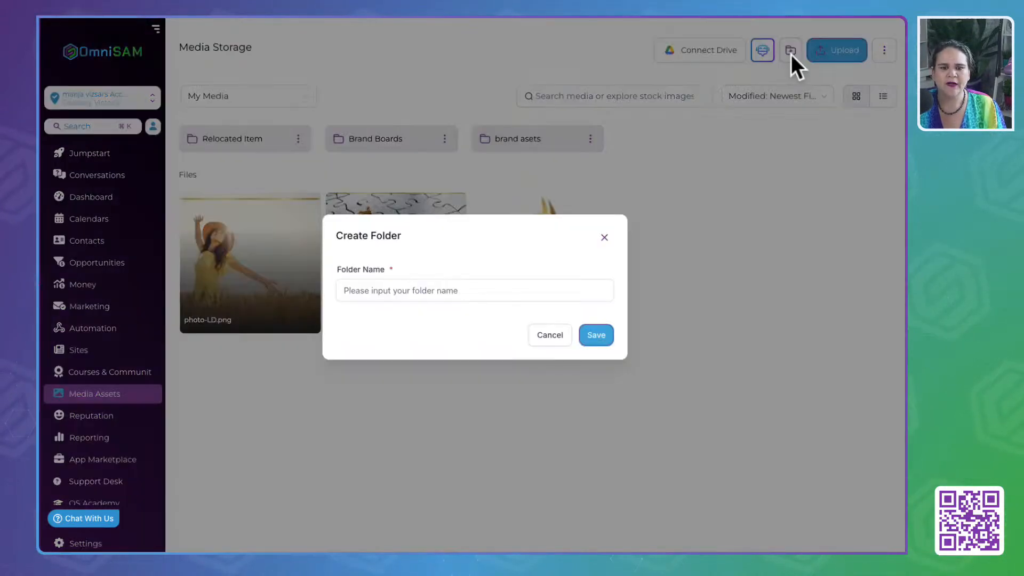
text(Sta)
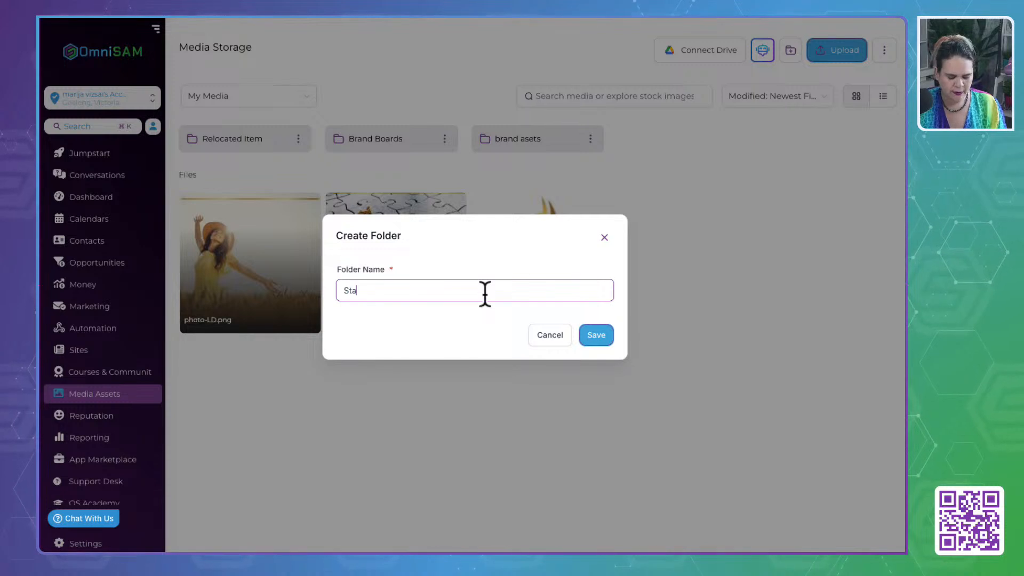
text(ge 1: L)
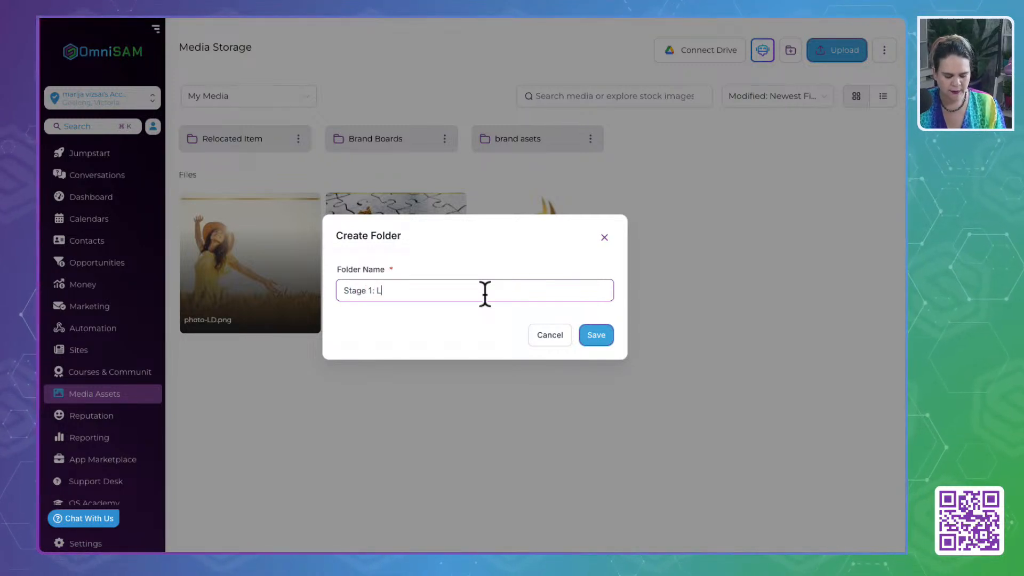
text(ead Magne)
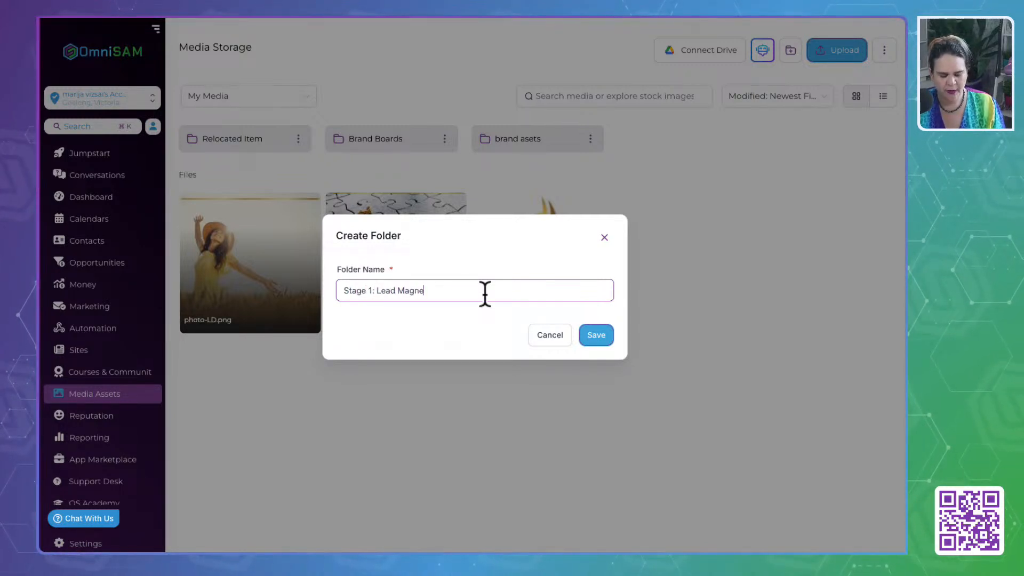
text(ts)
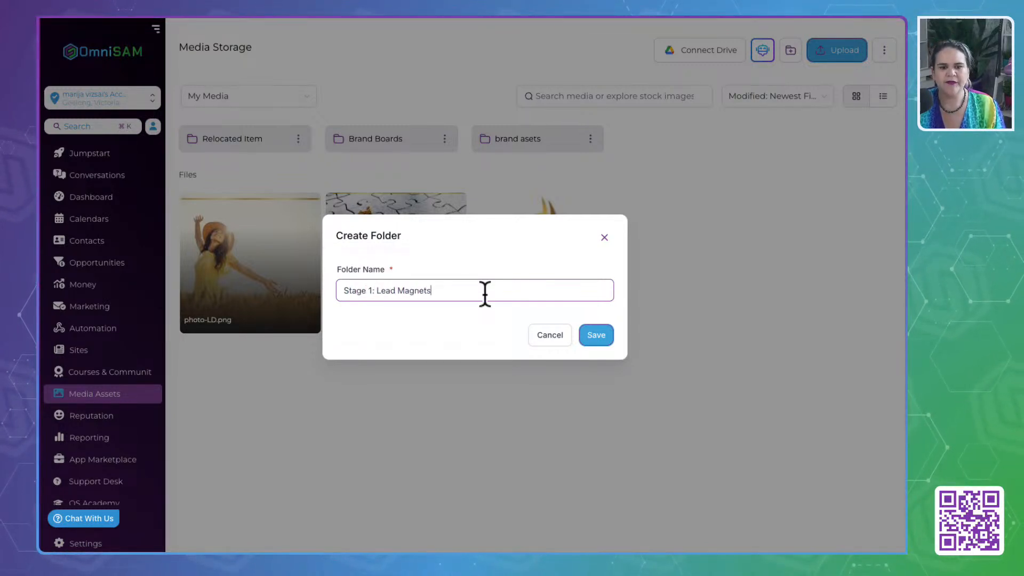
click(607, 334)
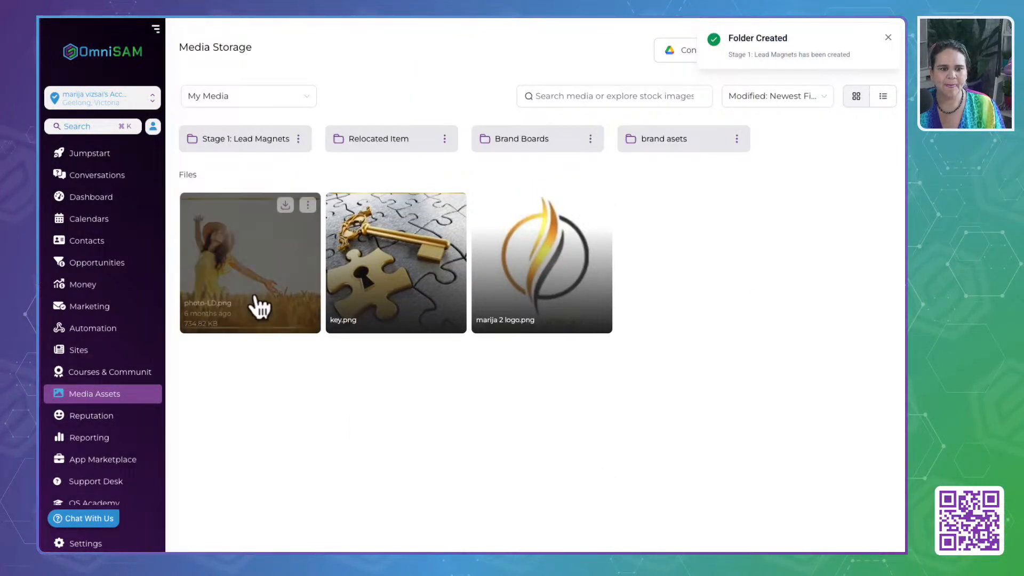
click(252, 142)
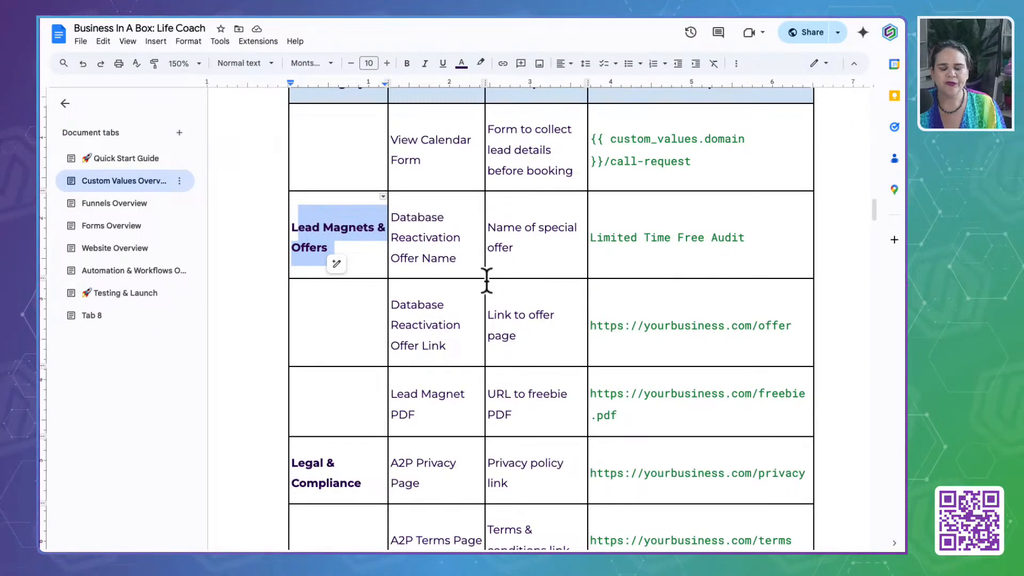
- In the Google Docs Life Coach guide, find the Quick Start Guide's Lead Magnet section and open its Canva template link
scroll(487, 280, up, 15)
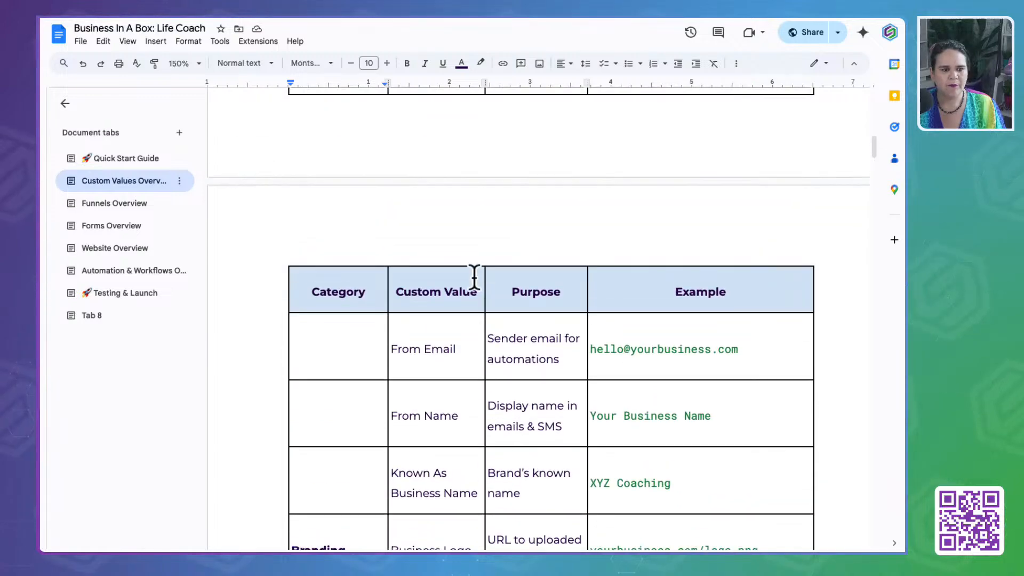
click(107, 158)
scroll(469, 395, down, 10)
scroll(469, 395, up, 3)
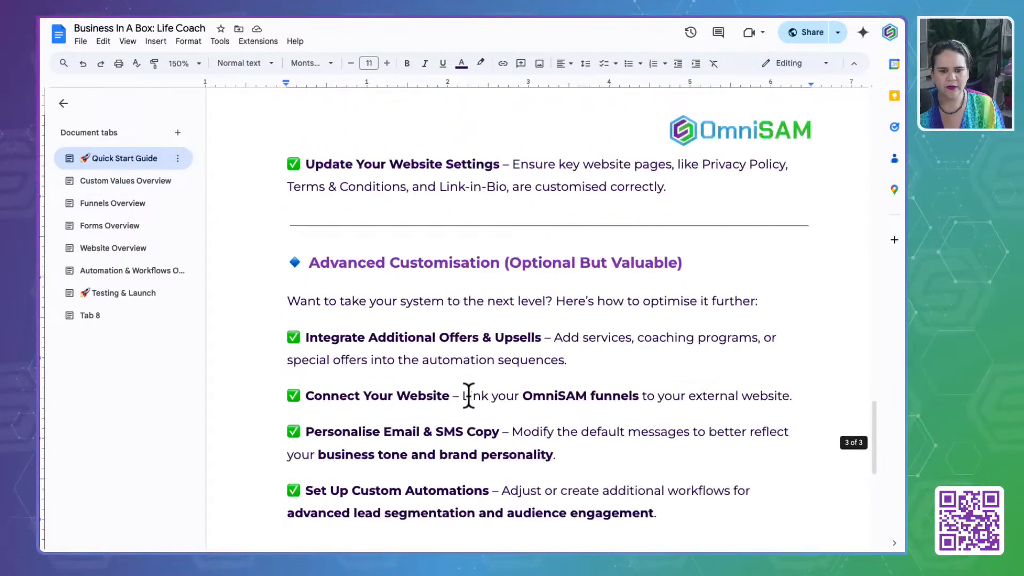
scroll(469, 395, up, 15)
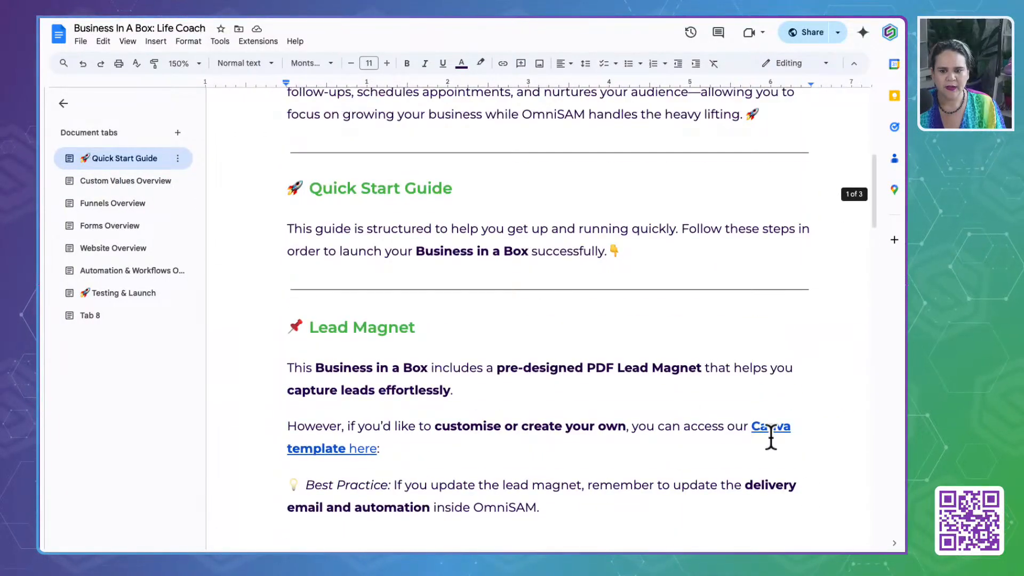
click(777, 427)
click(768, 467)
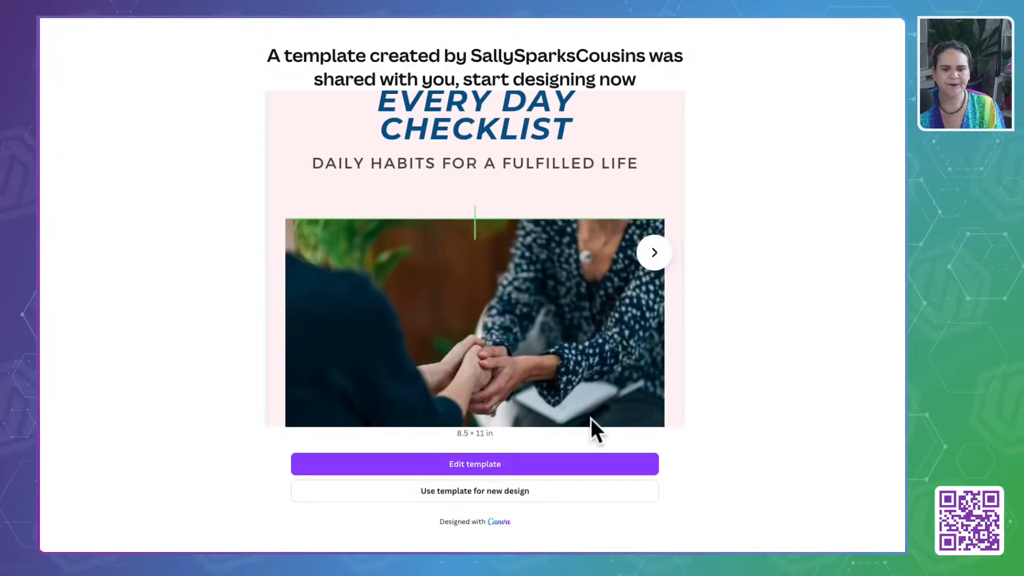
- Create a new Canva design from the Life Coach lead magnet template and select "THE" in the page 1 title
click(500, 499)
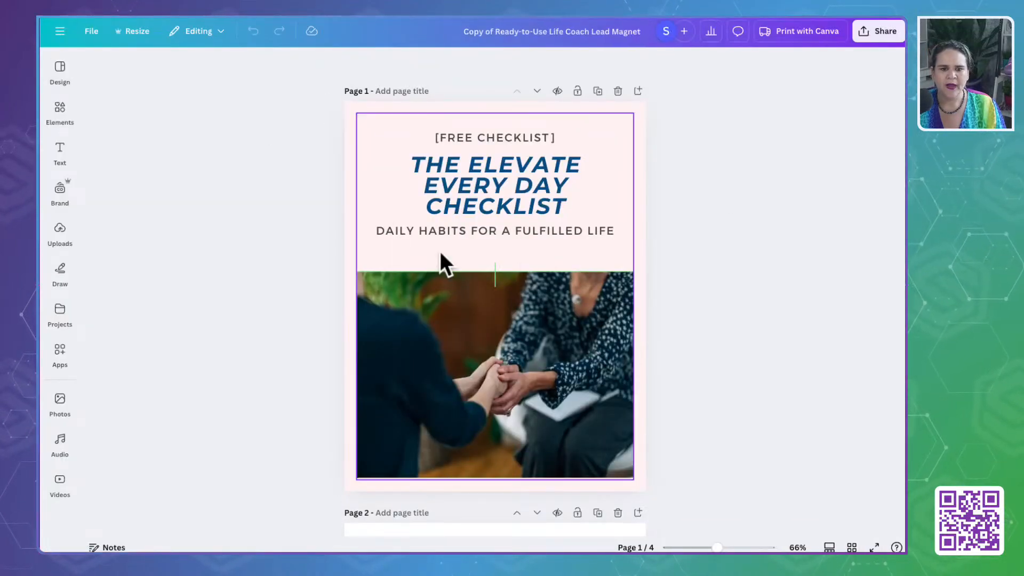
click(418, 164)
click(418, 164)
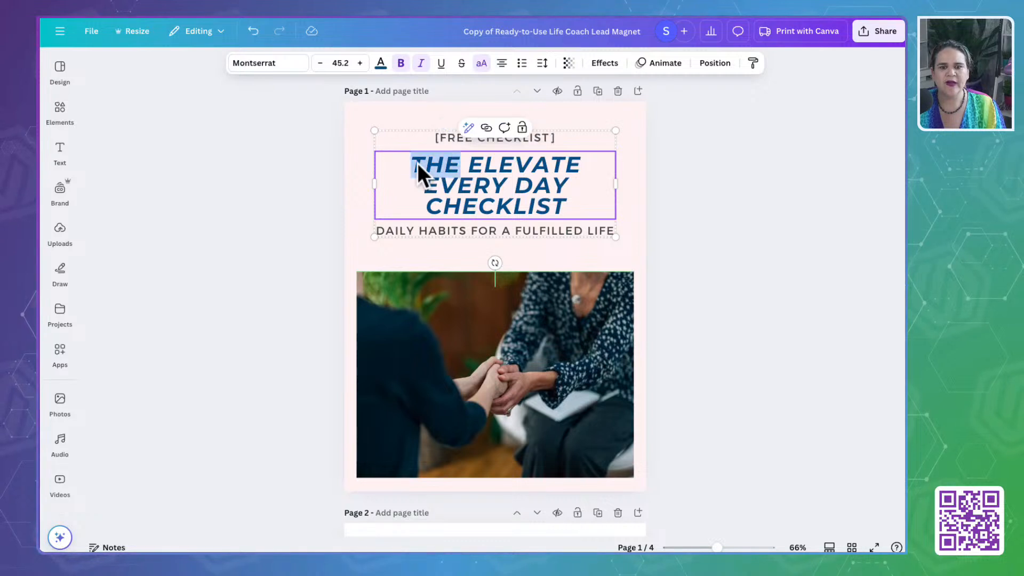
- Copy the full page 1 title of the Canva lead magnet and switch to OmniSAM's Stage 1: Lead Magnets custom values
drag(418, 163, 457, 171)
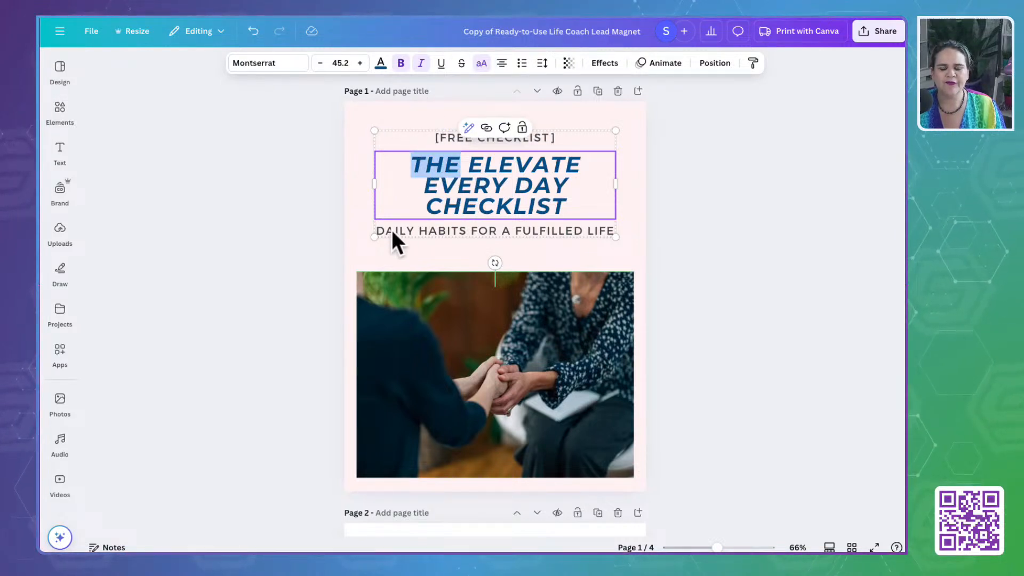
click(732, 207)
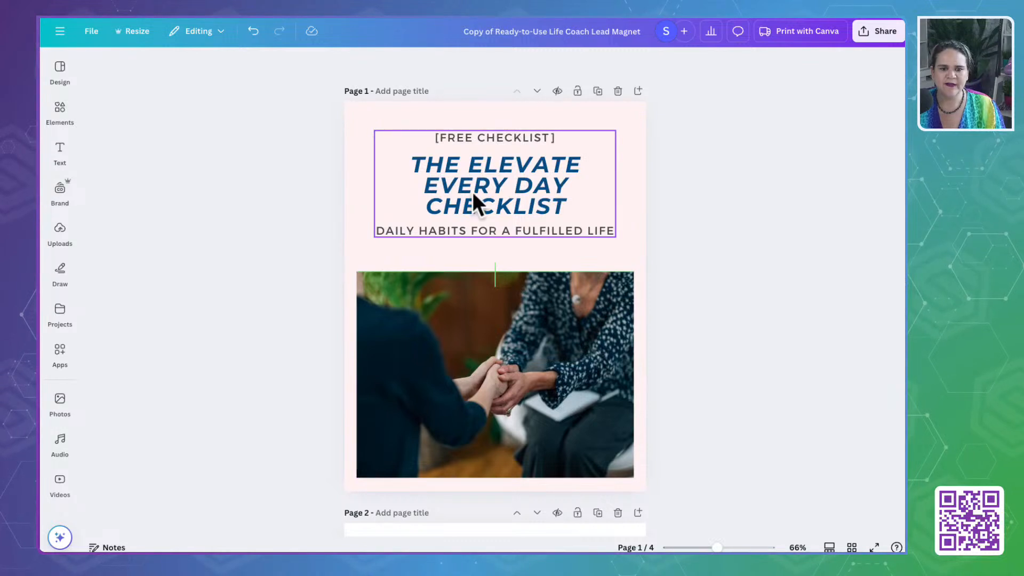
click(441, 174)
click(411, 160)
drag(411, 160, 567, 206)
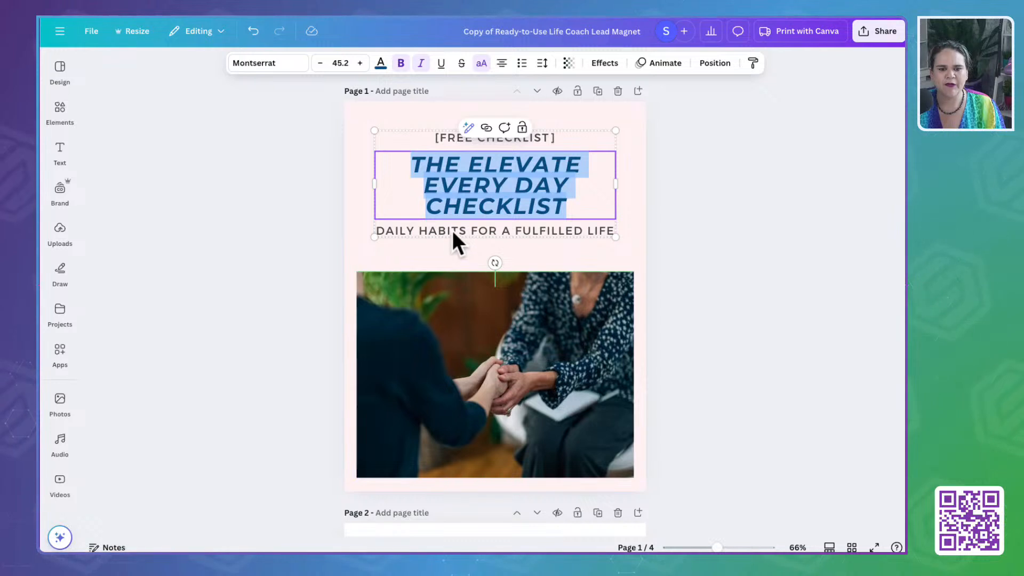
click(789, 18)
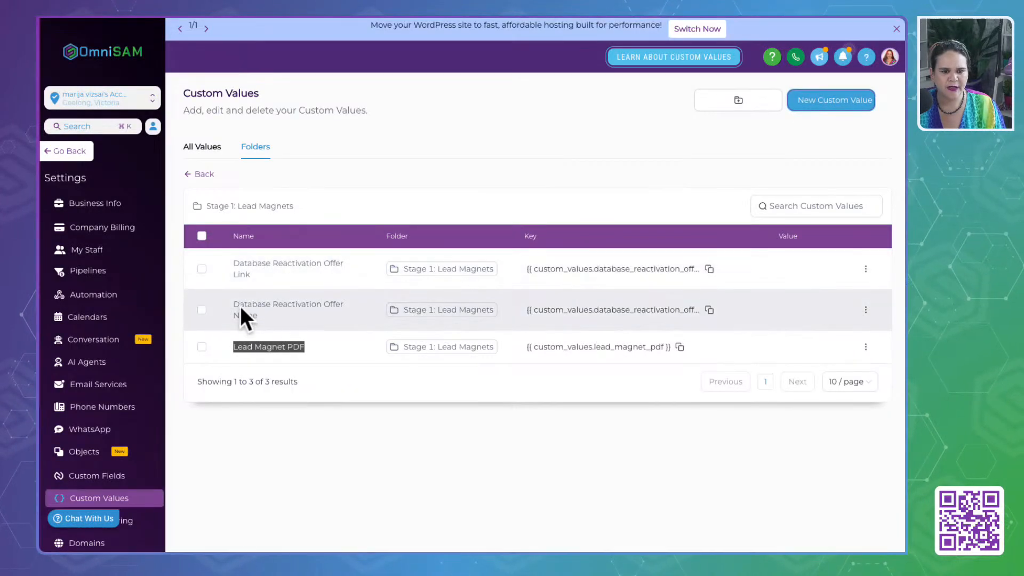
- Open the Database Reactivation Offer Name custom value for editing and enter "The Elevate Every Day Checklist:" as its value
drag(234, 307, 320, 332)
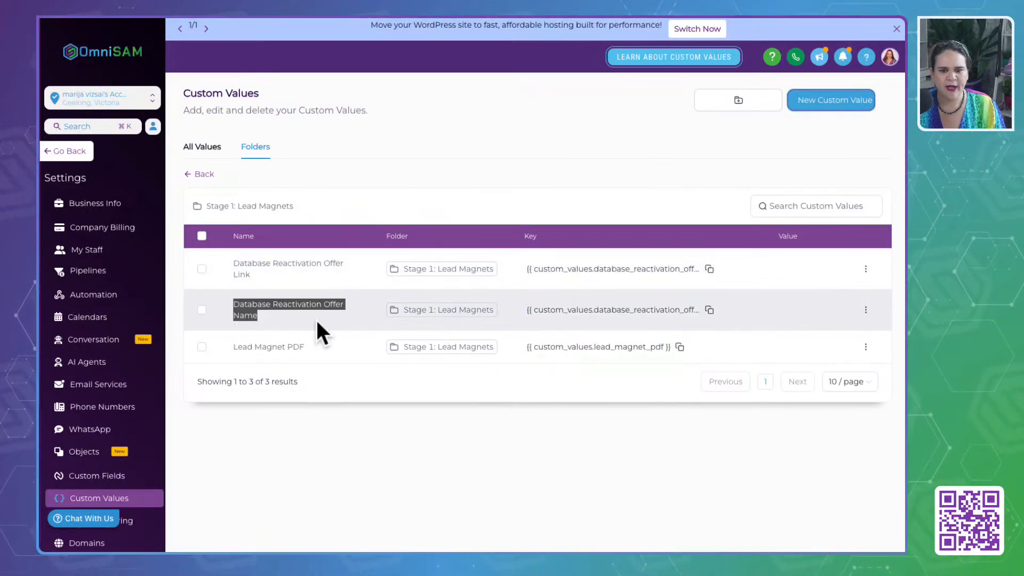
click(866, 311)
click(829, 271)
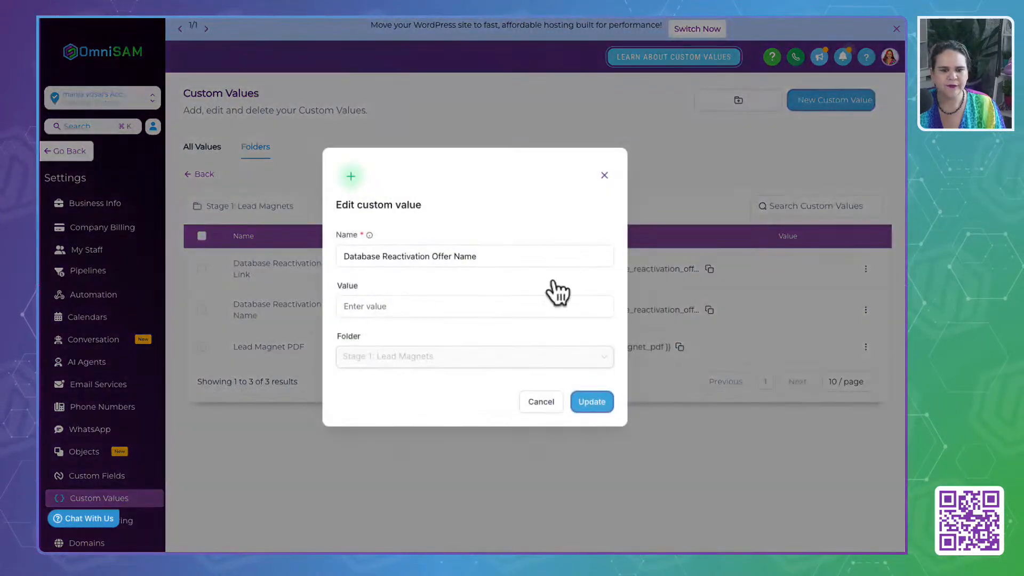
click(407, 312)
text(The Elevate Every Day CHecklist)
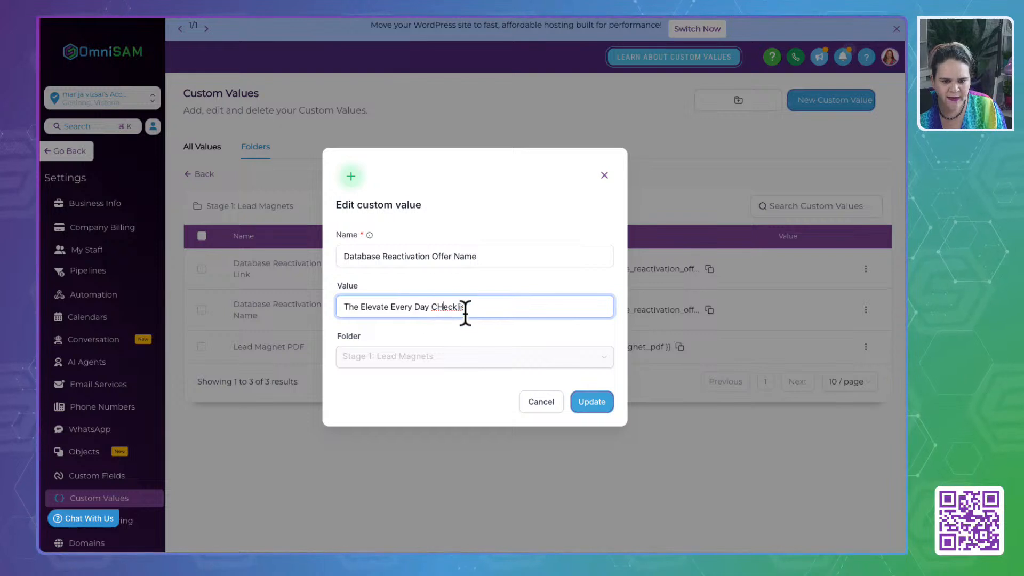
key(BackSpace)
text(=)
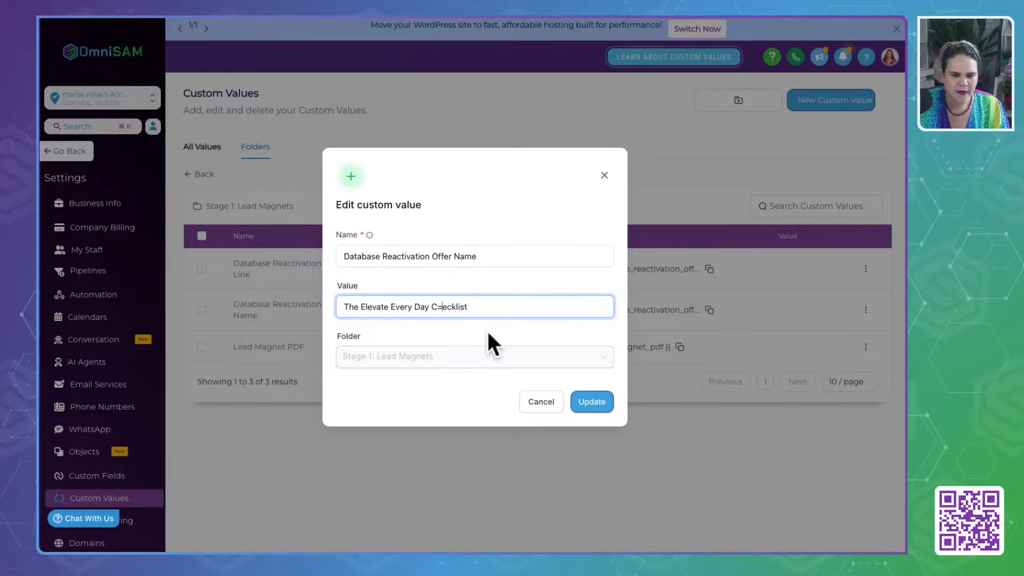
key(BackSpace)
text(h)
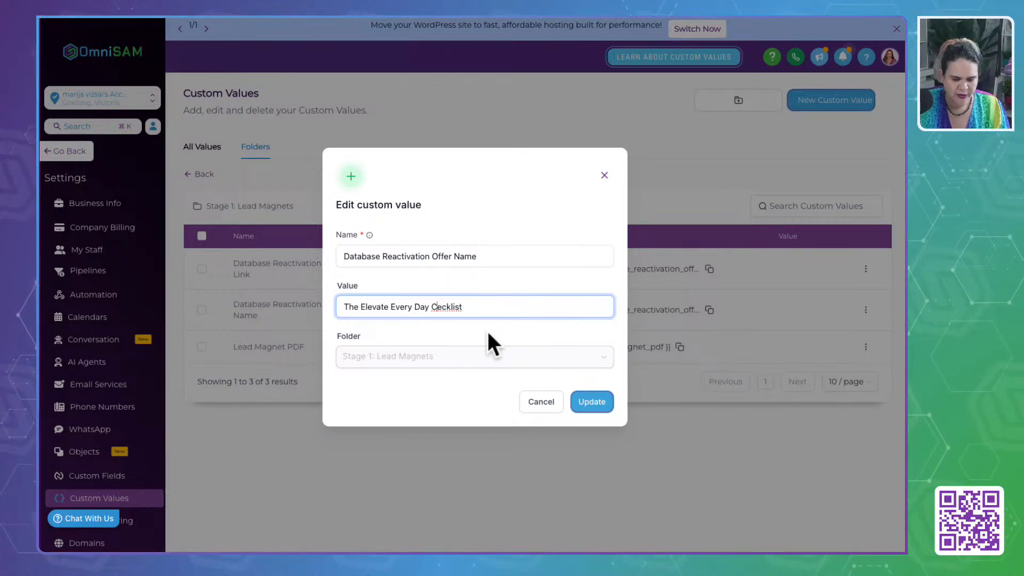
click(506, 309)
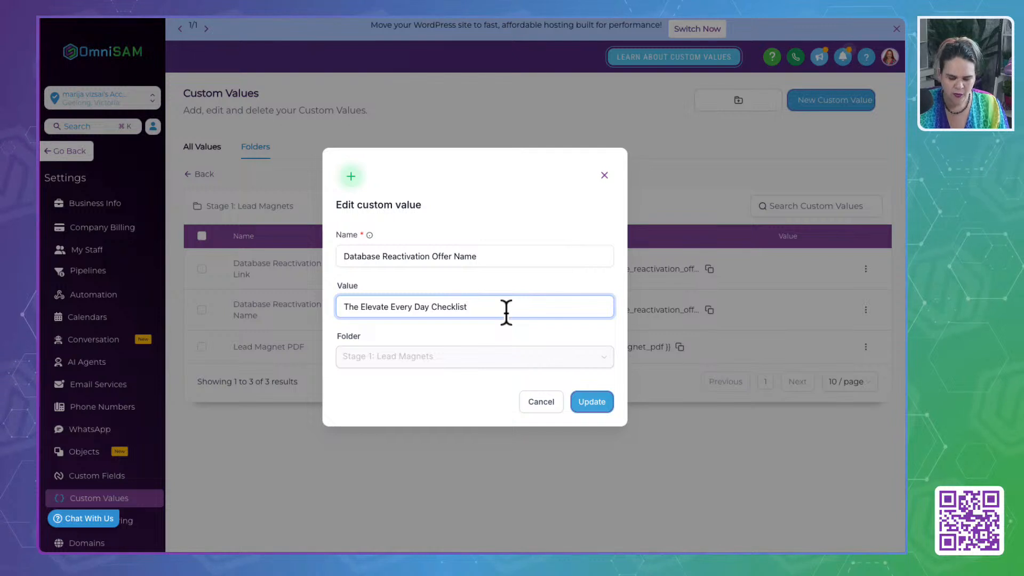
text(:)
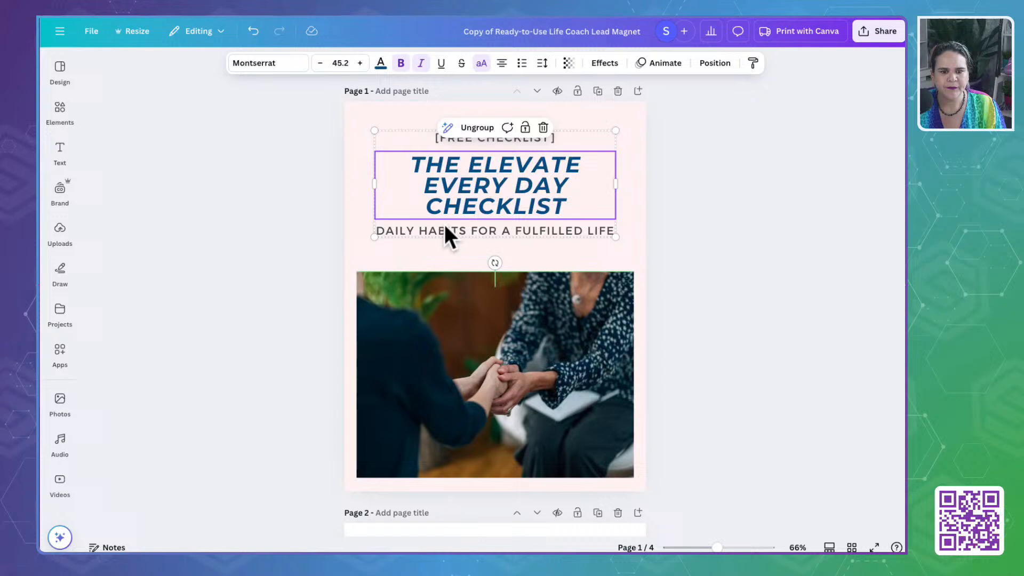
- Append the lead magnet's subtitle "Daily Habits for a Fulfilled Life" to the offer name's value and save the custom value
click(441, 231)
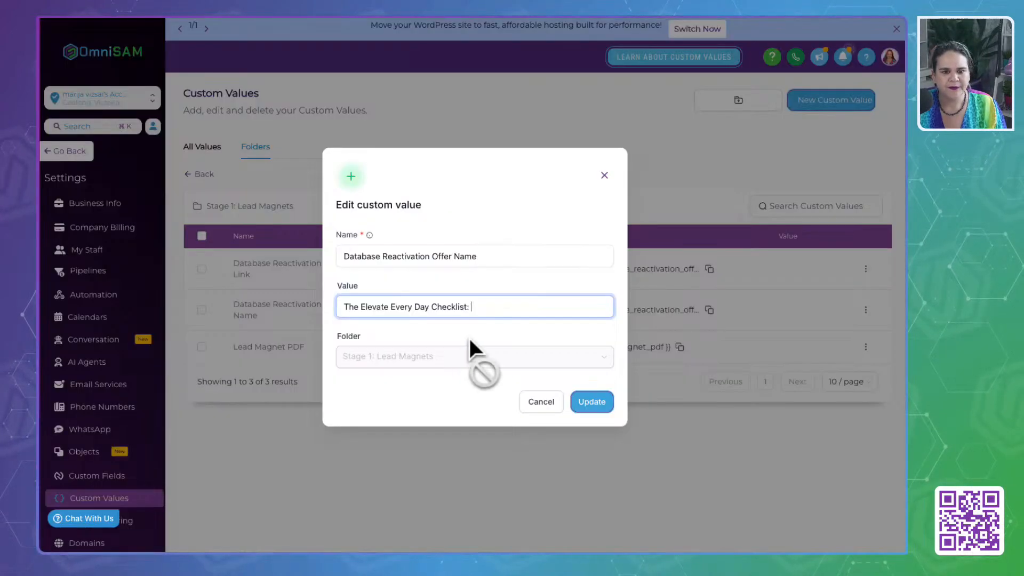
text(Daily Habits for a Fulfilled Life)
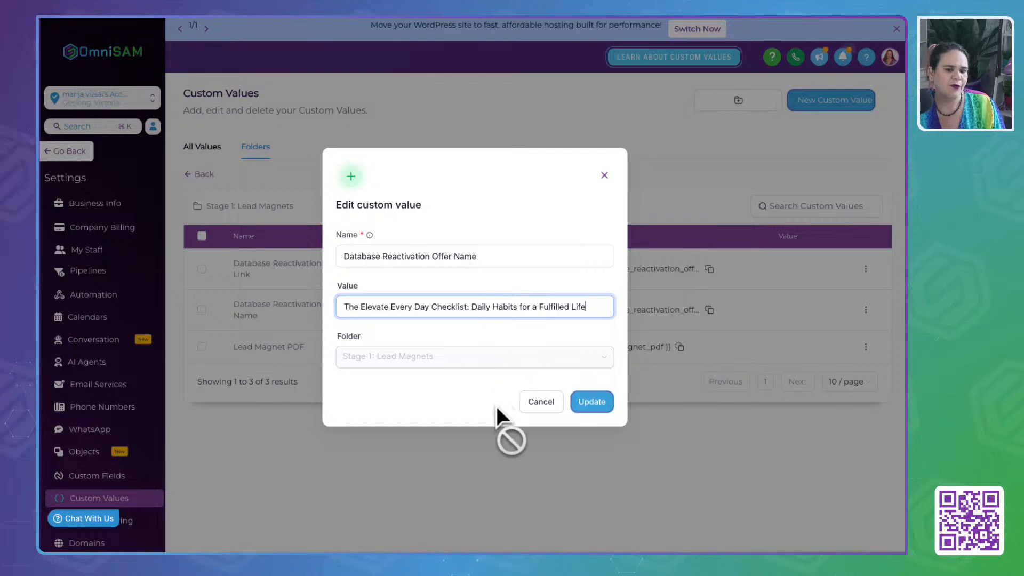
drag(595, 305, 314, 305)
click(400, 389)
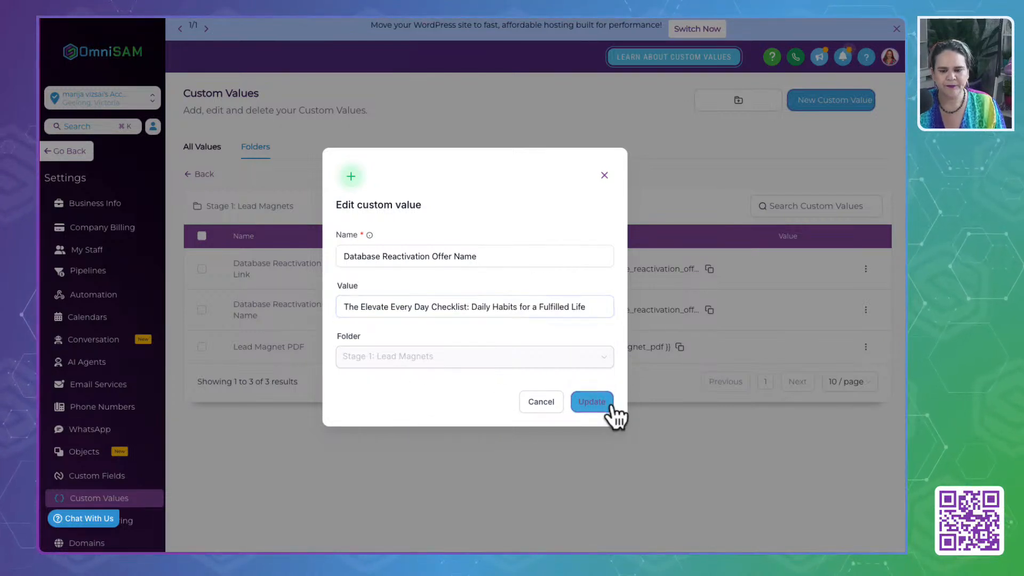
click(591, 403)
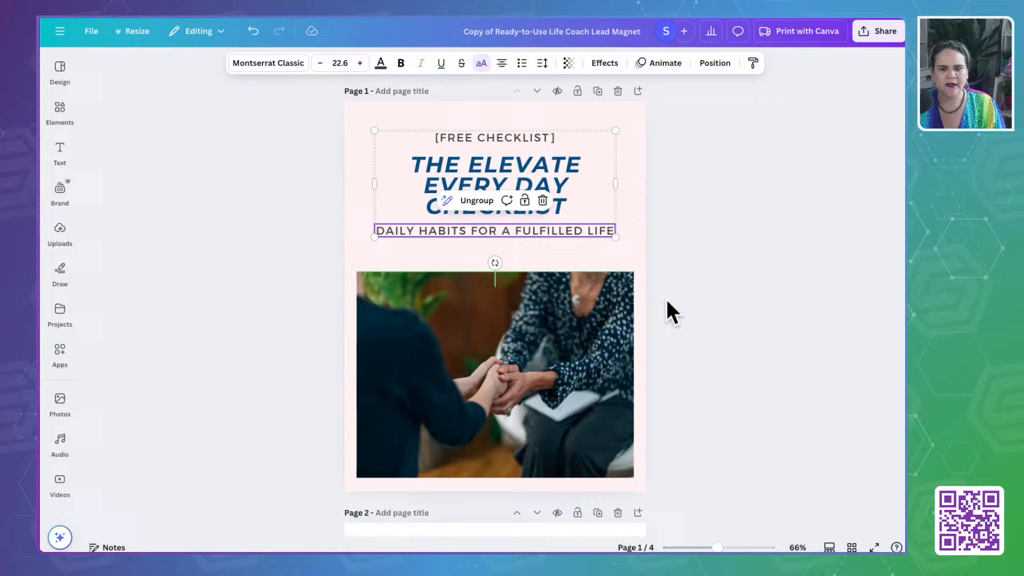
- Look through all four pages of the Canva lead magnet and select the page 1 background
scroll(669, 312, down, 5)
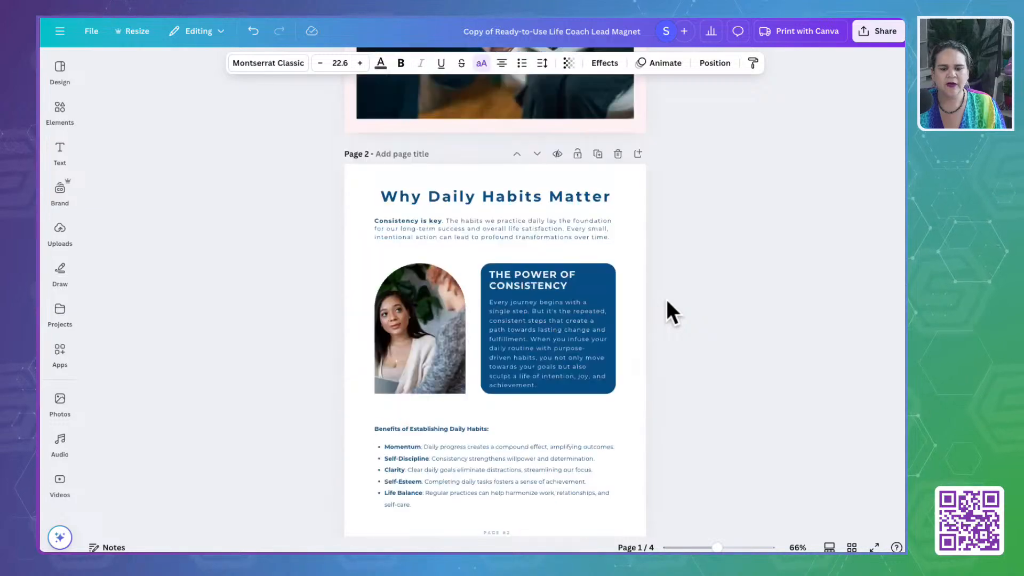
scroll(669, 312, down, 15)
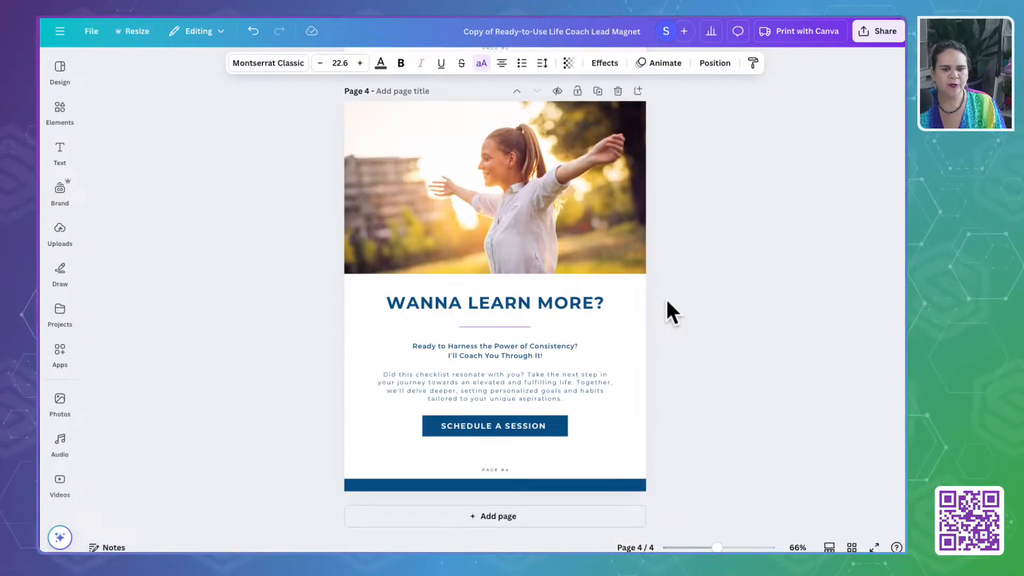
scroll(667, 302, up, 15)
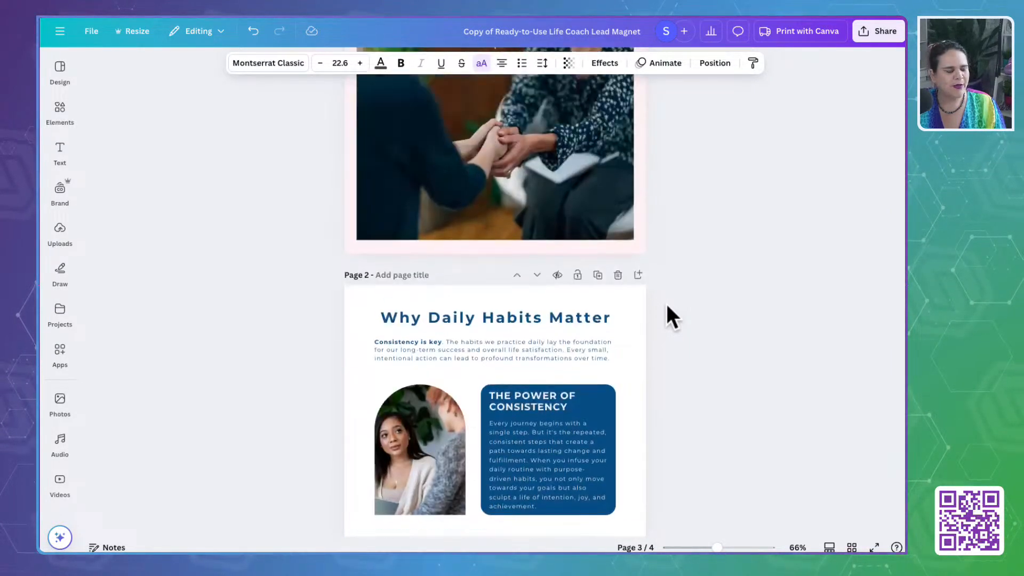
scroll(667, 306, up, 4)
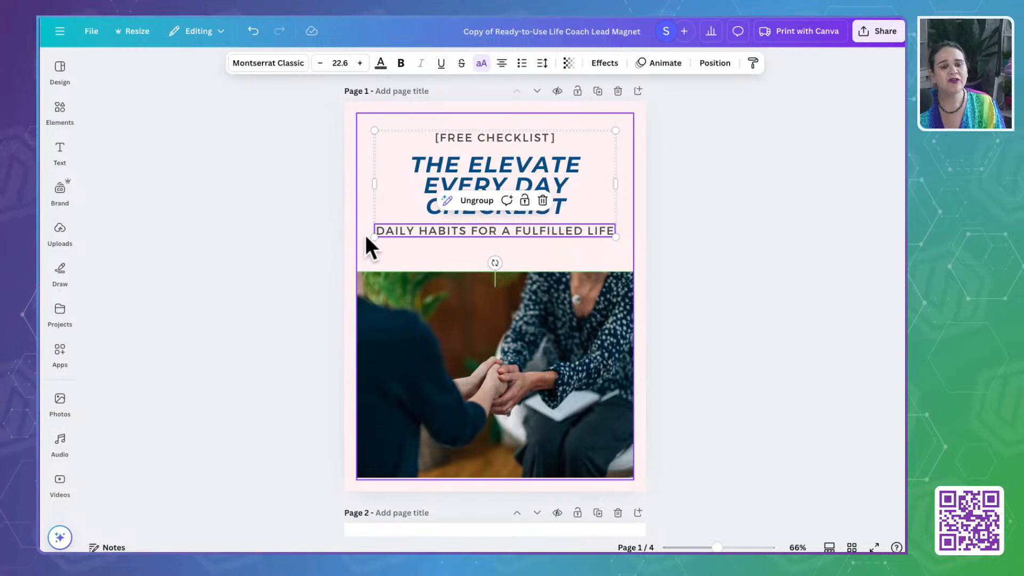
click(353, 247)
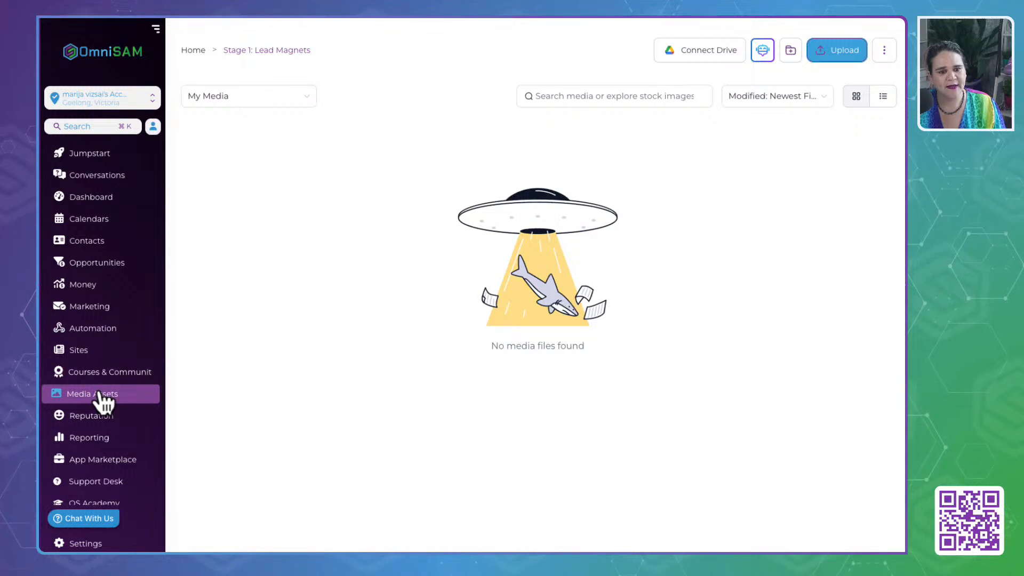
- In OmniSAM's Marketing area, open the Brand Colors brand board and copy the Cream color's hex code
click(87, 307)
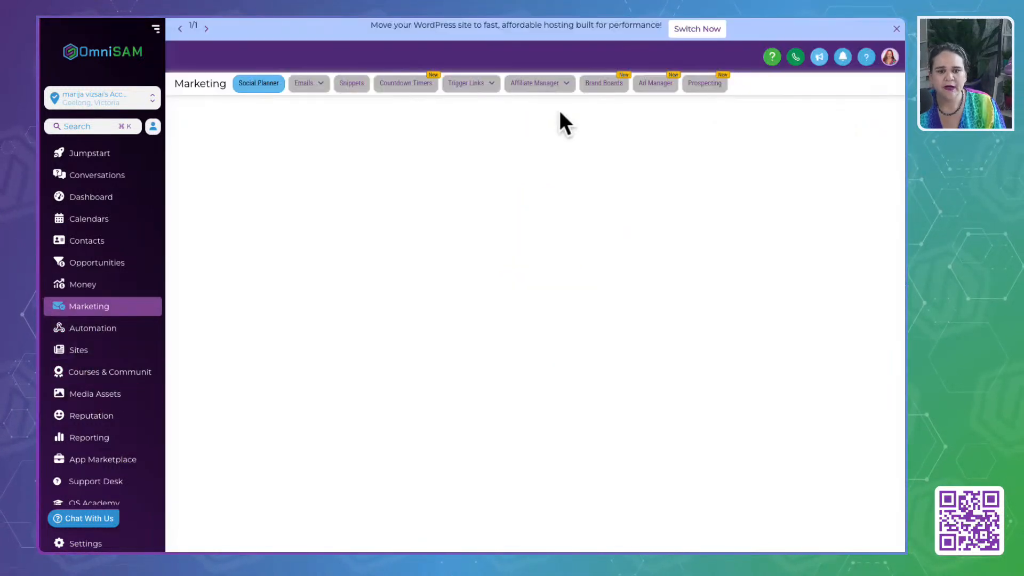
click(605, 86)
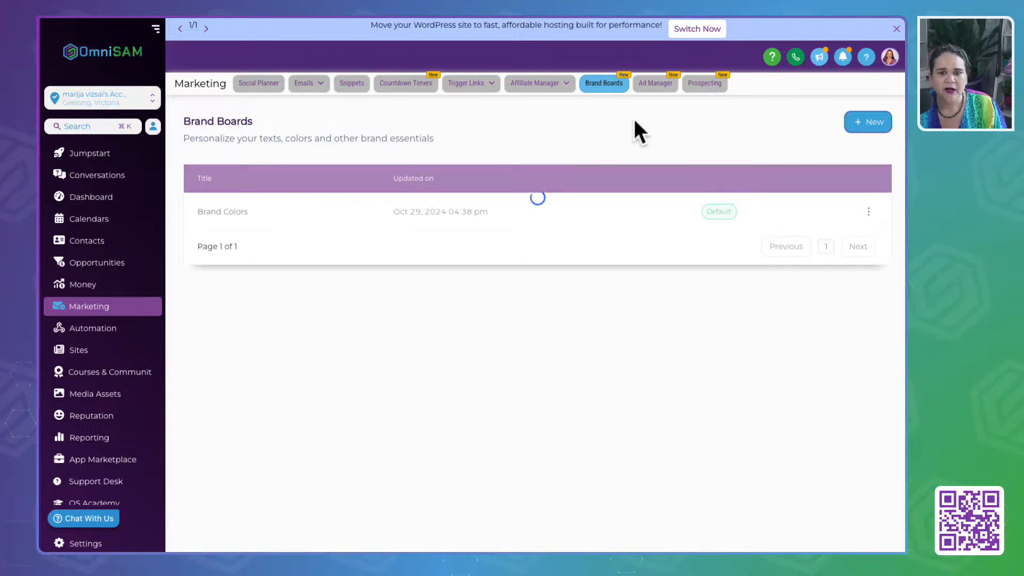
click(226, 209)
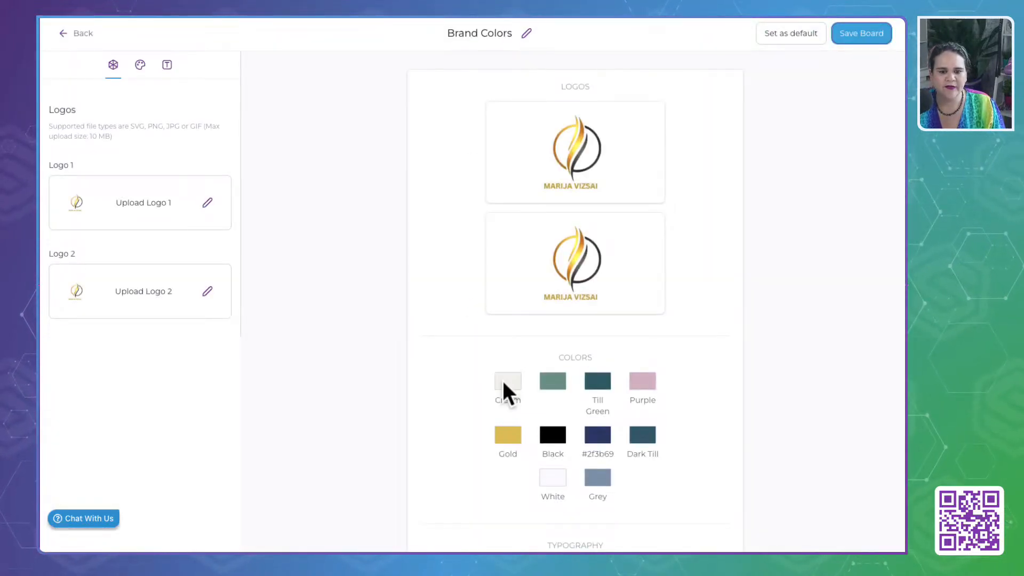
click(139, 66)
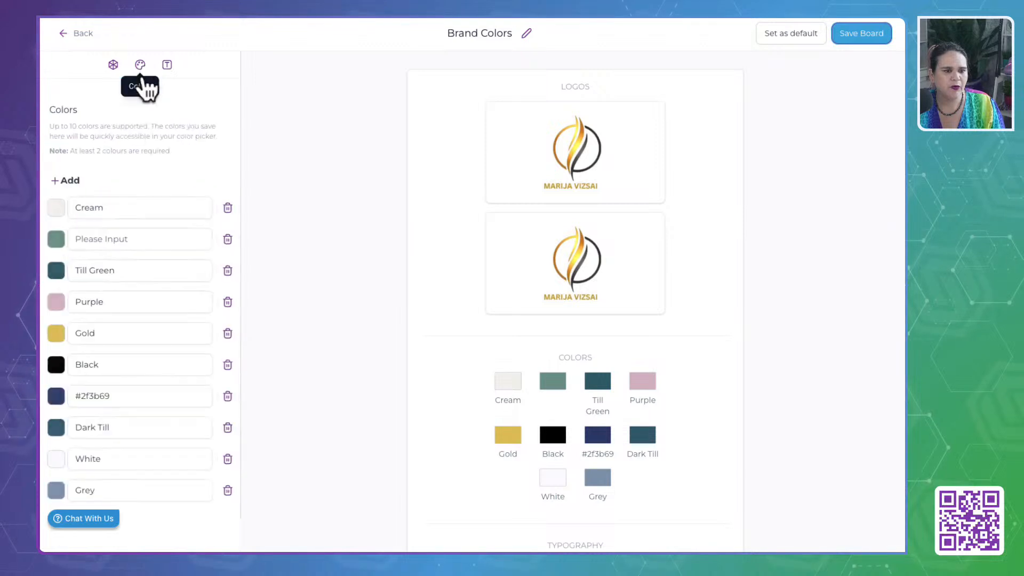
click(55, 209)
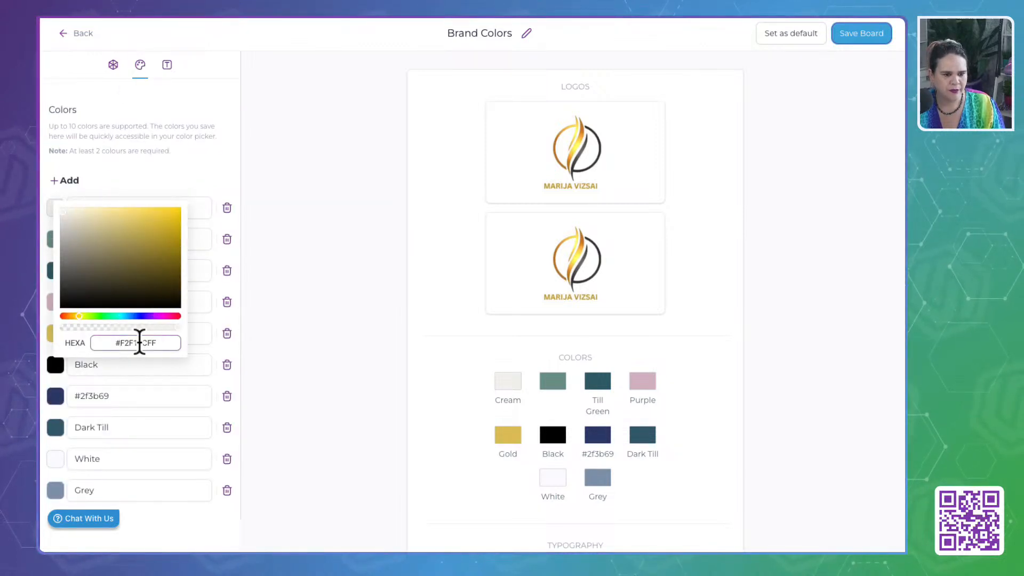
triple_click(139, 342)
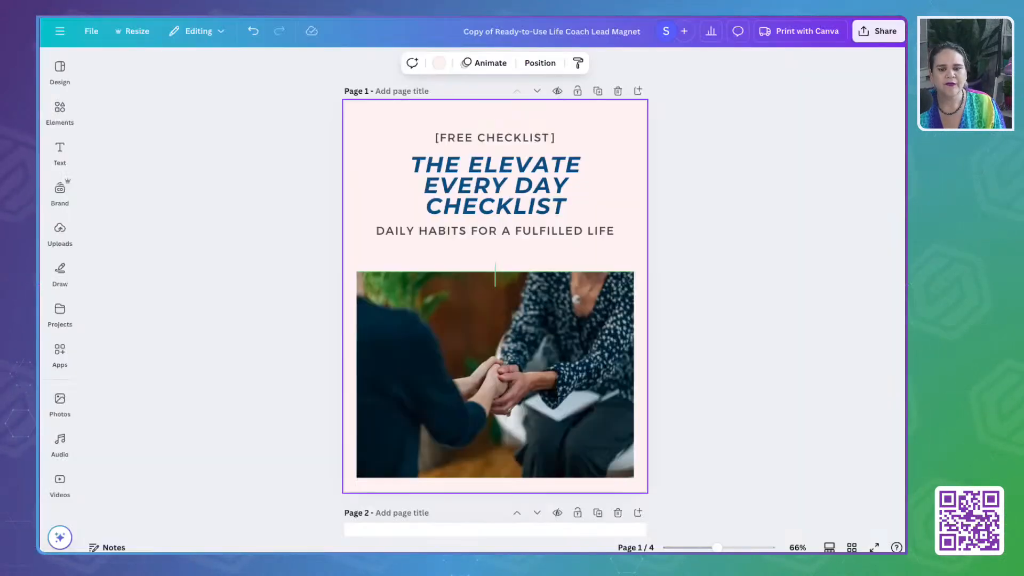
click(349, 122)
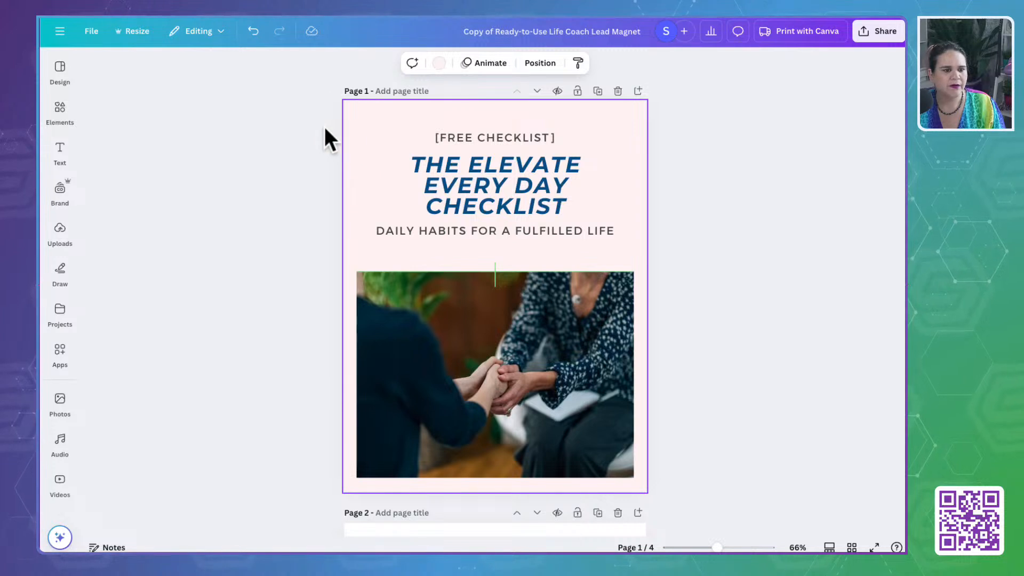
click(434, 69)
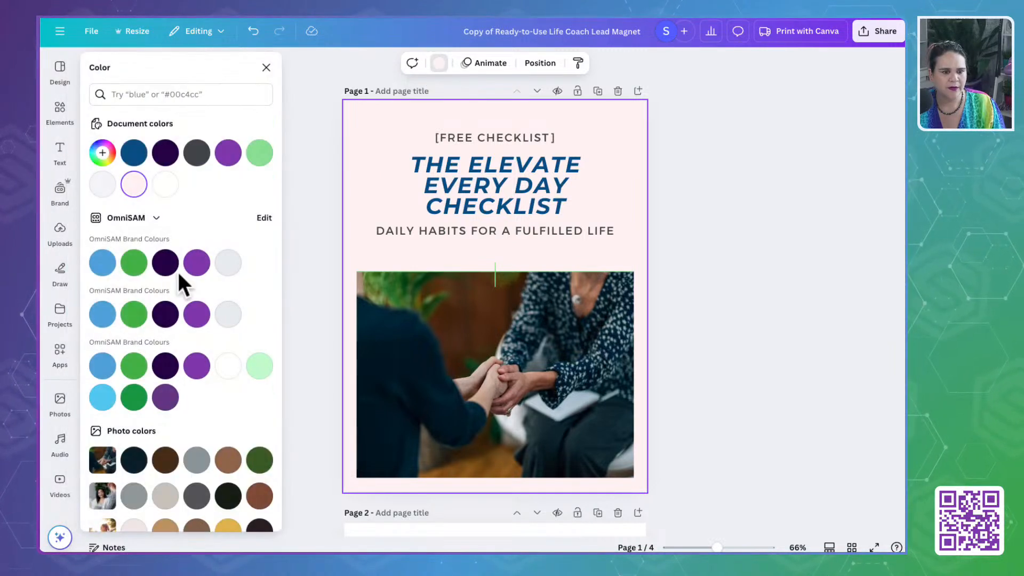
click(103, 153)
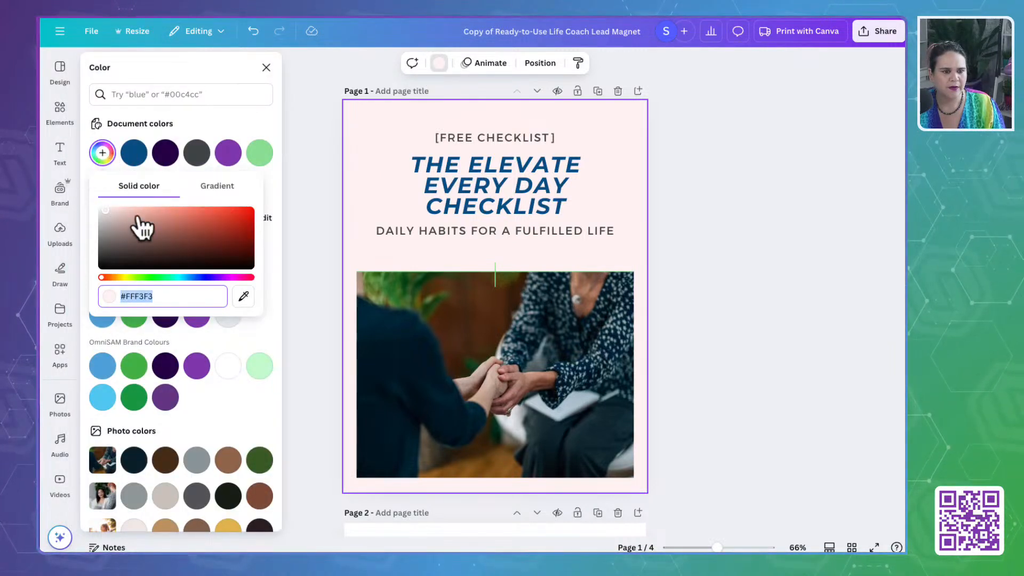
click(224, 88)
- Search Canva's brand kits for "mar", clear the search and close the brand kit selection without choosing one
click(54, 195)
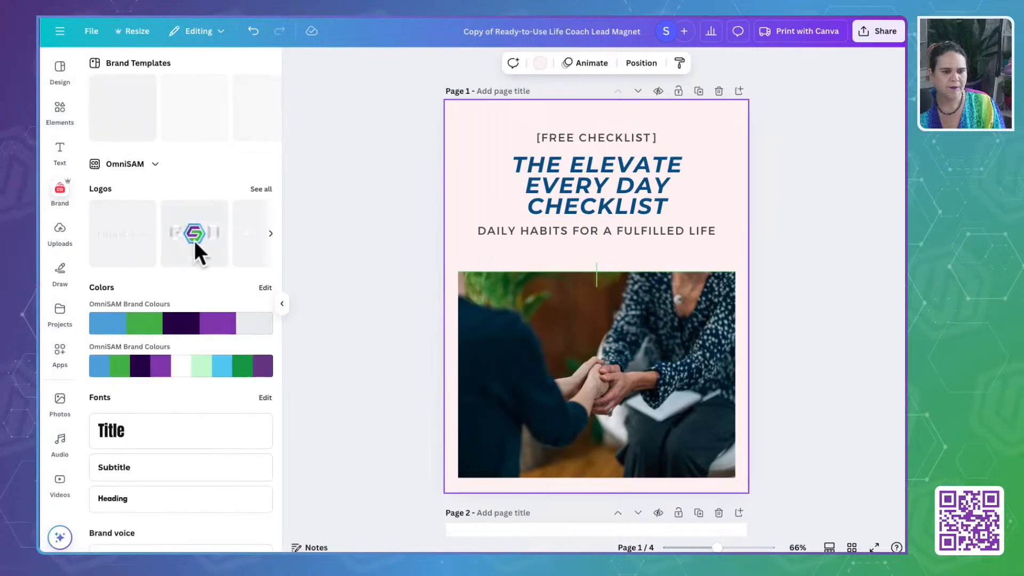
click(153, 166)
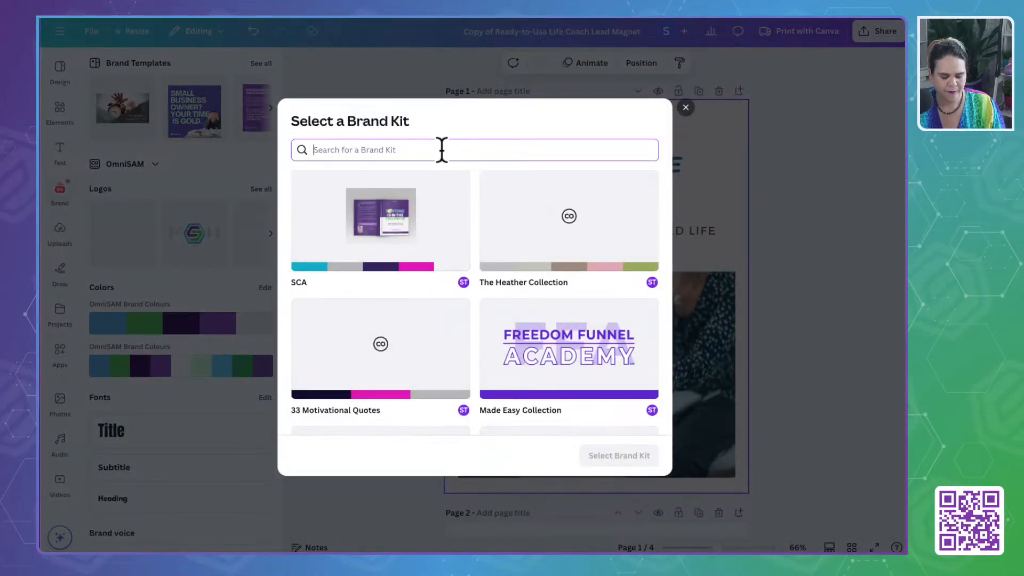
click(442, 150)
text(mar)
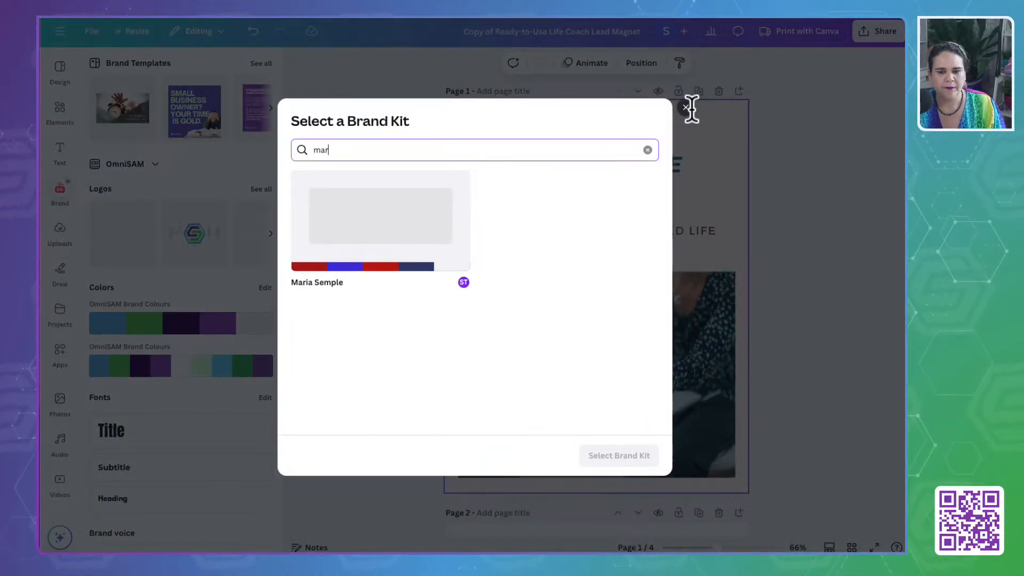
click(647, 151)
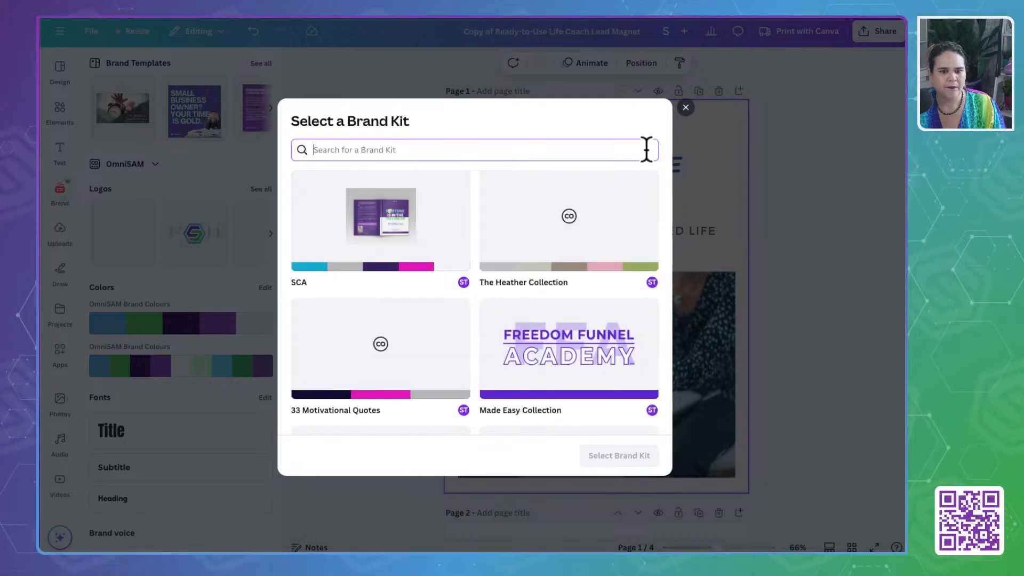
click(686, 102)
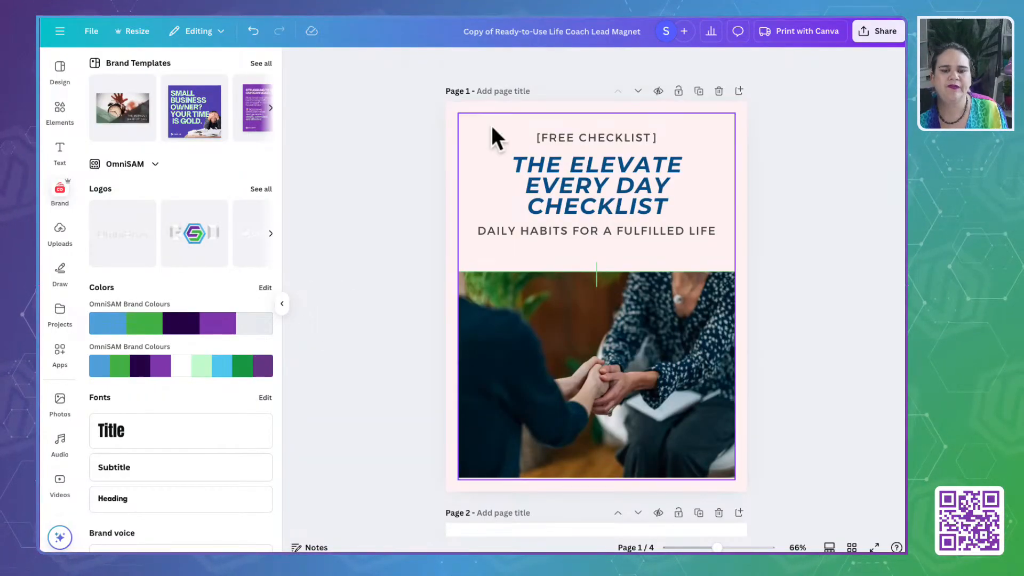
- Set the page 1 background to the copied Cream color #F2F1EC and apply the change across all pages
click(454, 115)
click(540, 63)
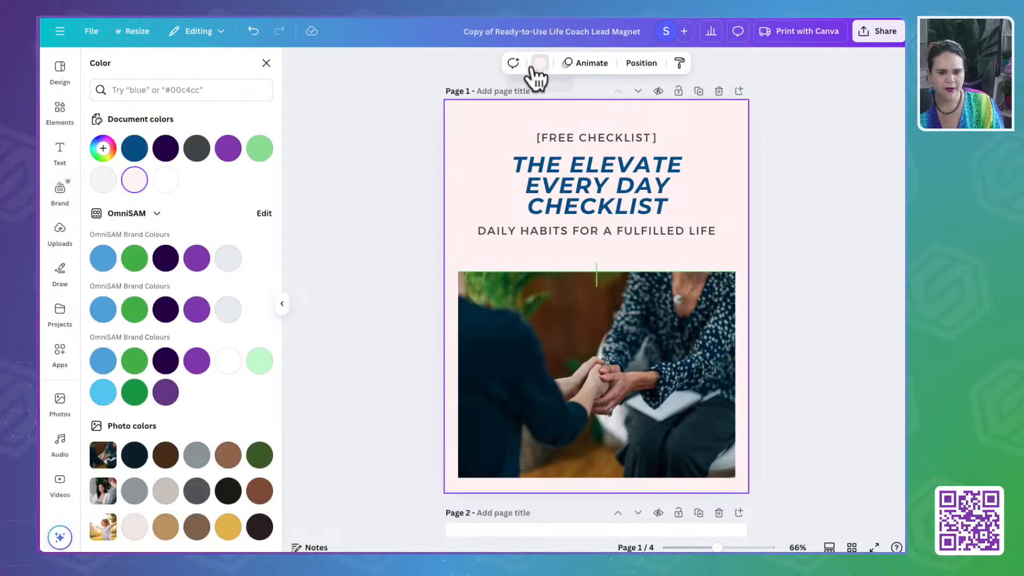
click(103, 152)
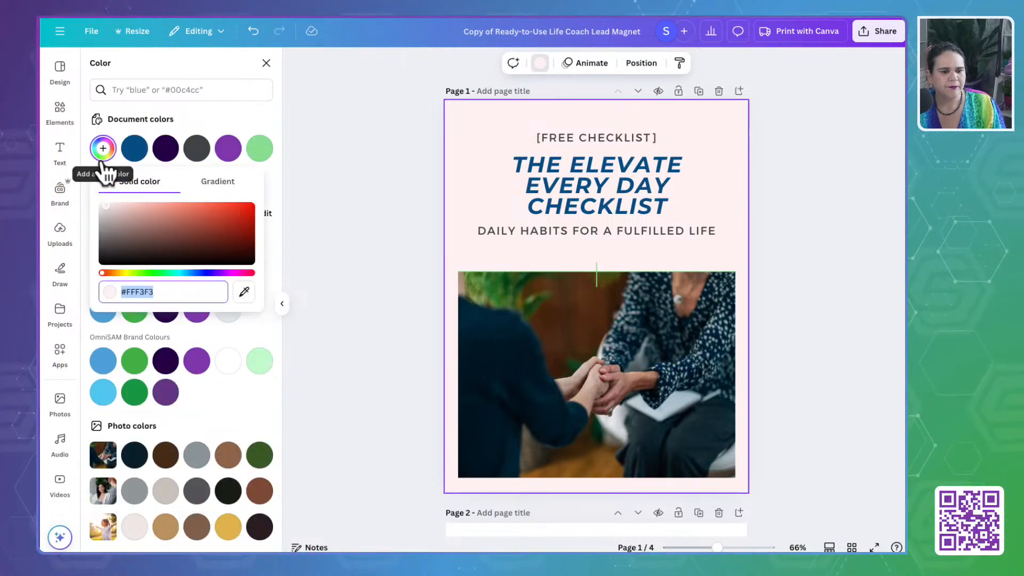
text(#F2F1EC)
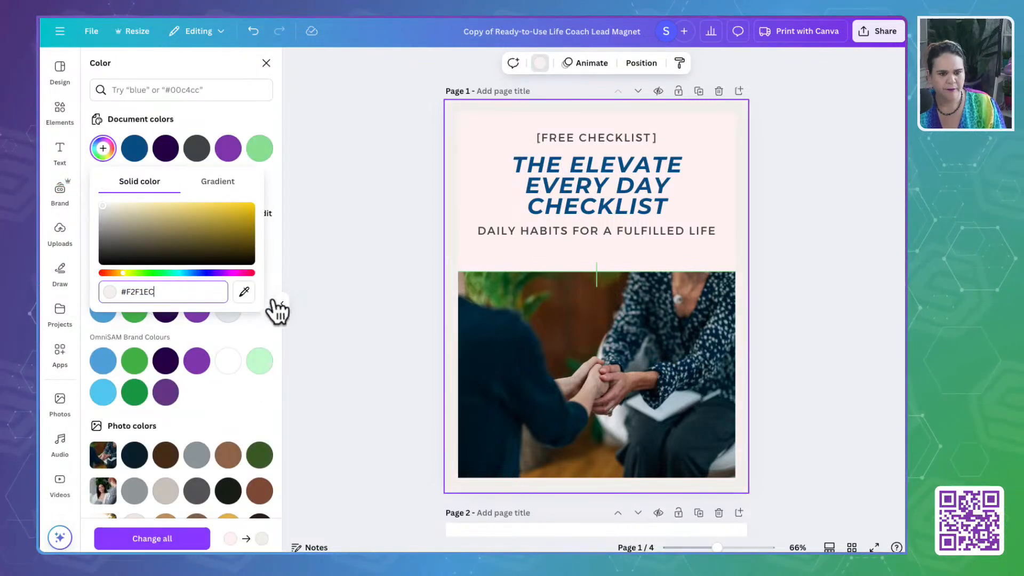
click(146, 539)
click(266, 63)
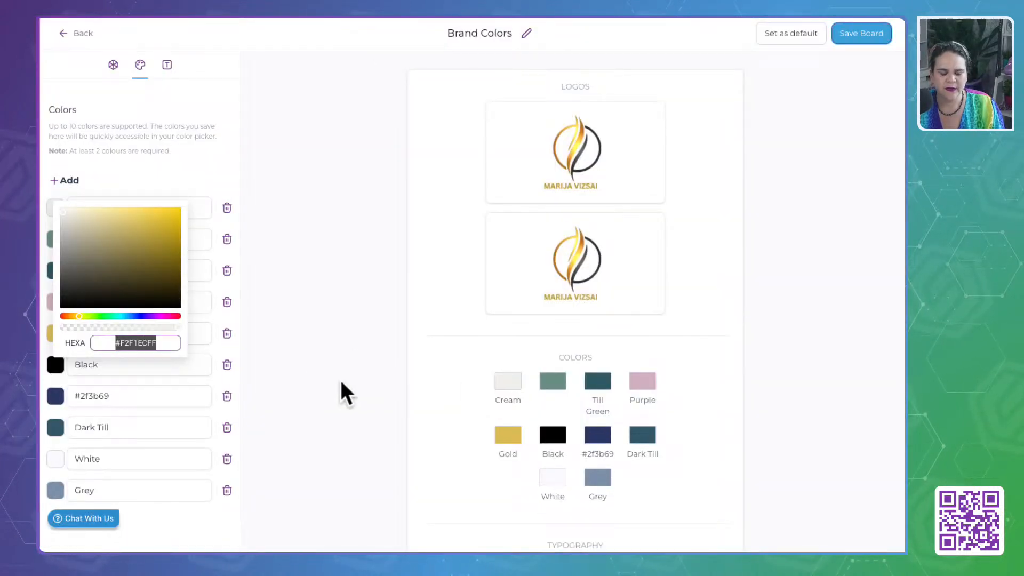
- Switch to OmniSAM's Brand Colors board, copy the Till Green color's hex code and return to the Canva design
click(340, 382)
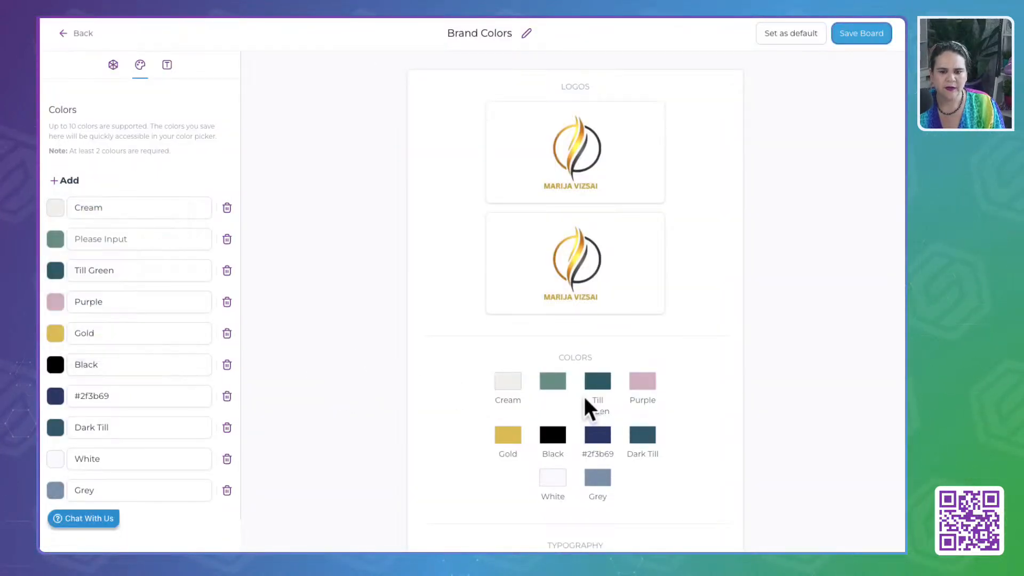
click(57, 271)
triple_click(151, 404)
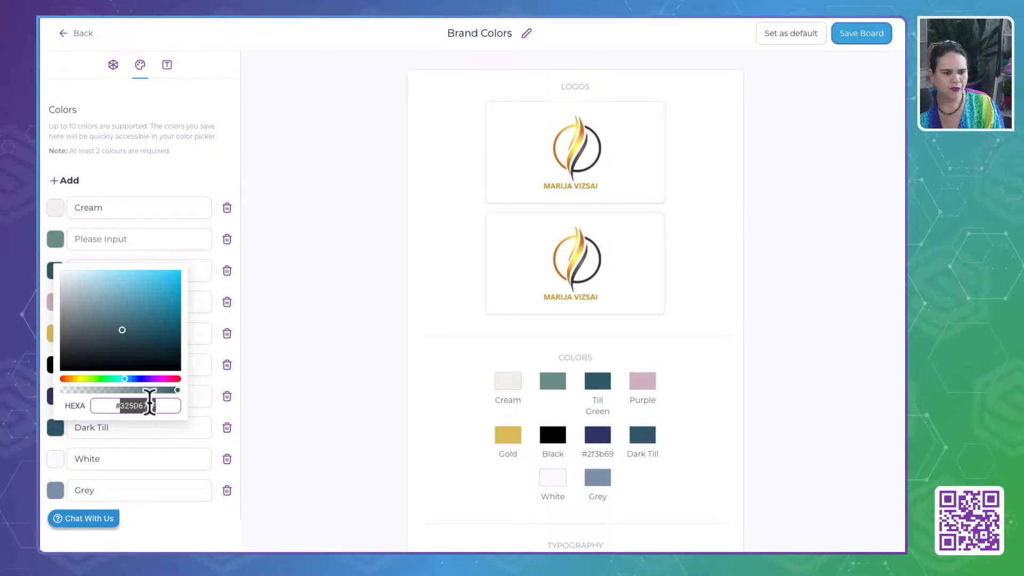
click(452, 17)
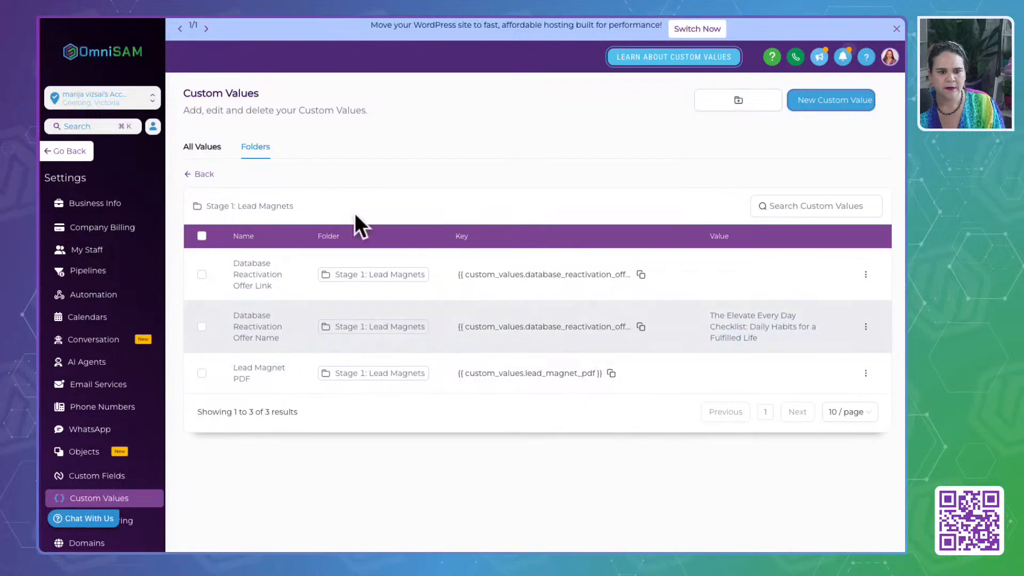
click(416, 17)
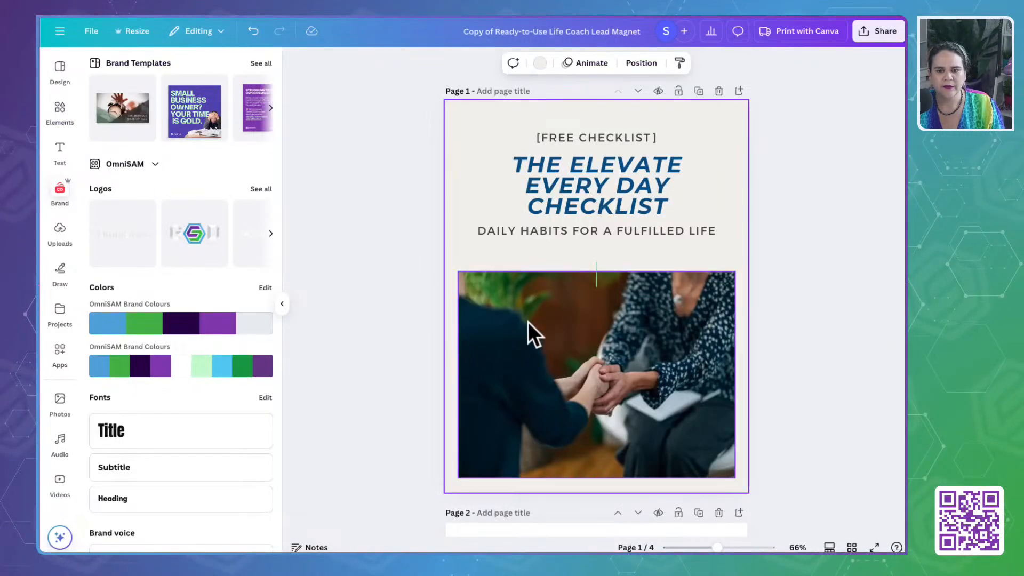
- Recolor the page 1 title "The Elevate Every Day Checklist" to #325D67 and replace the old color across all pages
click(549, 173)
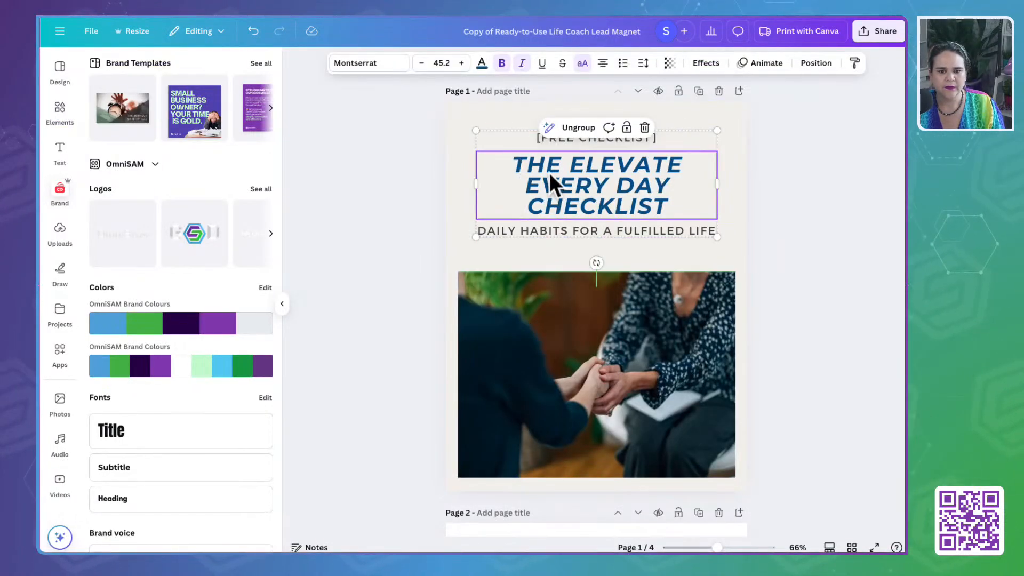
click(482, 63)
click(102, 152)
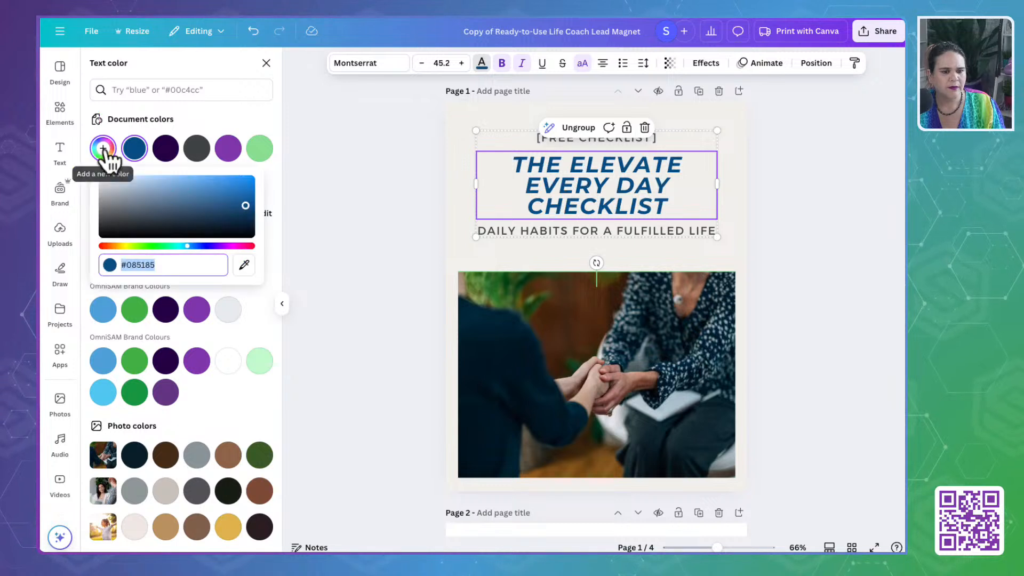
text(#325D67)
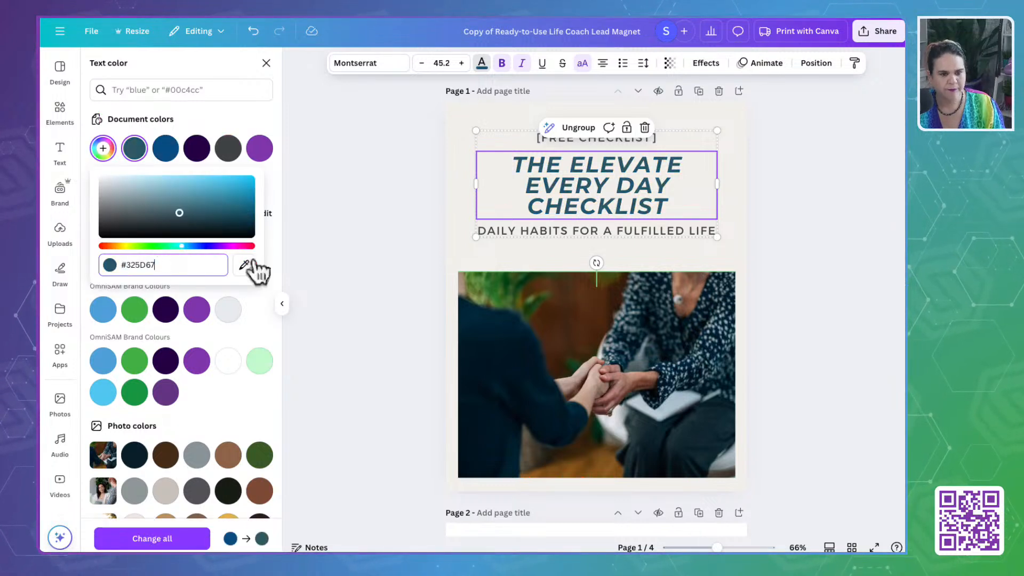
click(160, 539)
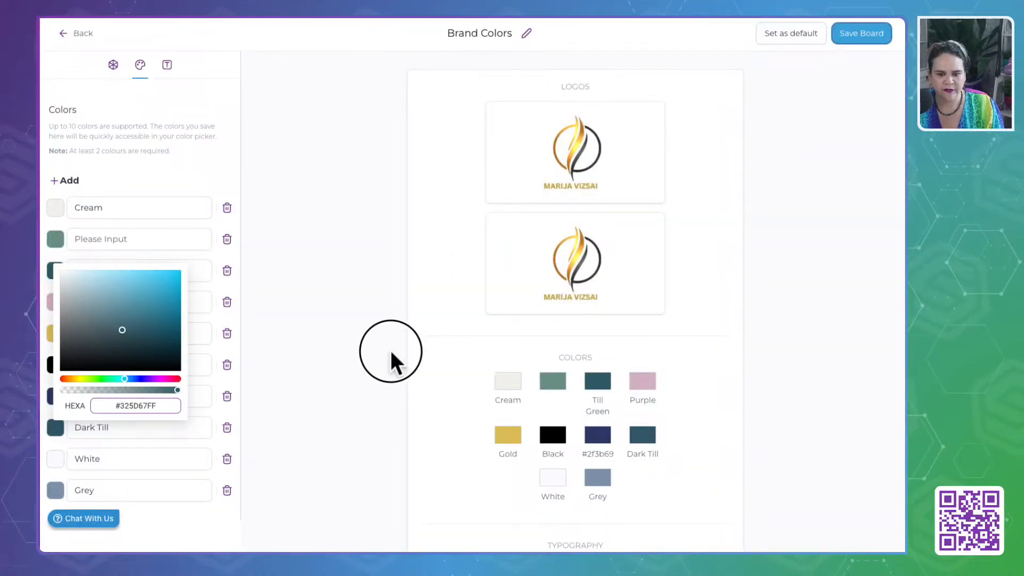
- Copy the Gold color's hex code from OmniSAM's Brand Colors board
click(392, 354)
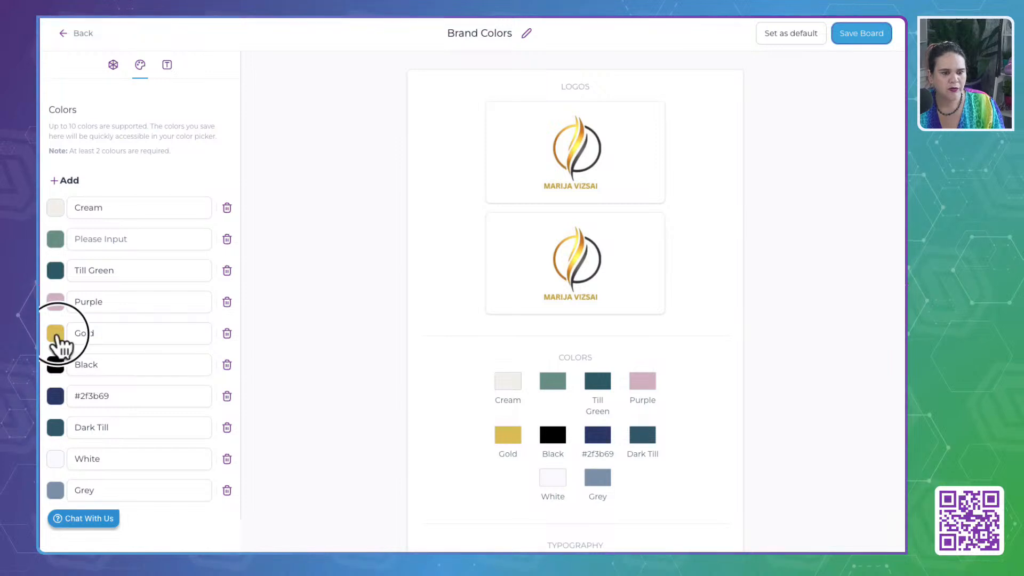
click(56, 334)
click(134, 469)
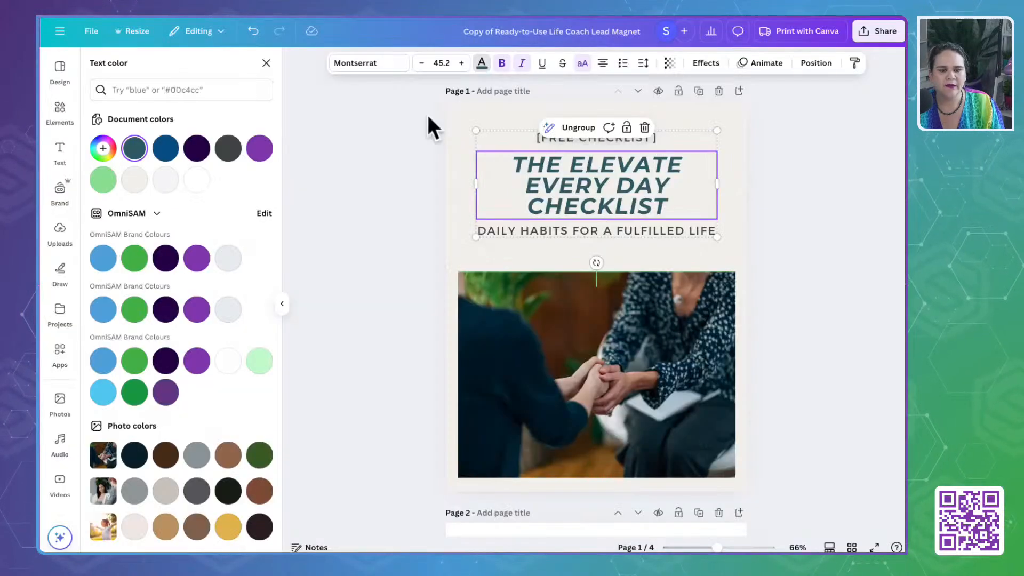
- Recolor the box behind "The Power of Consistency" on page 2 to #DDBE5B and apply the change across all pages
scroll(393, 322, down, 7)
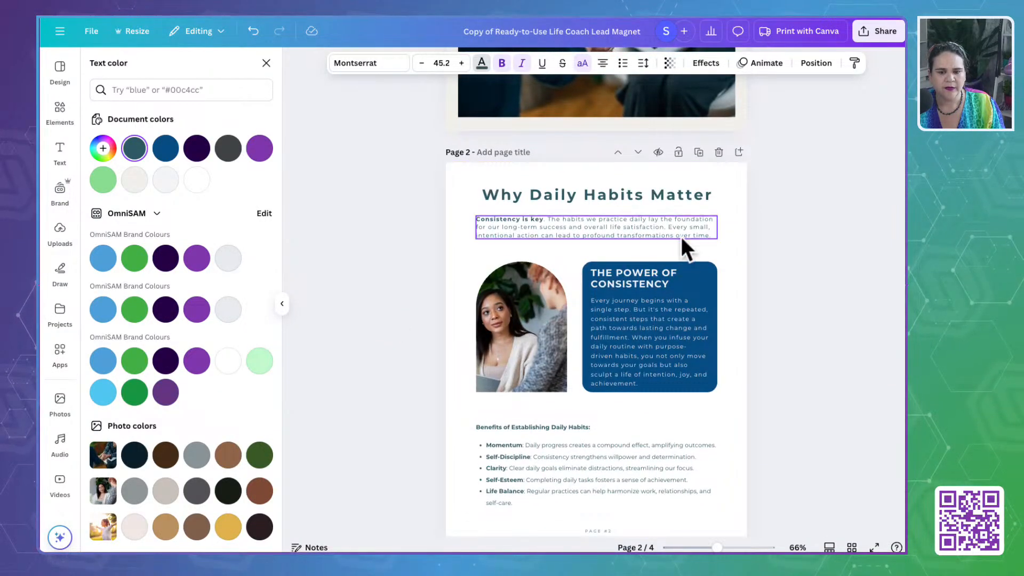
click(708, 266)
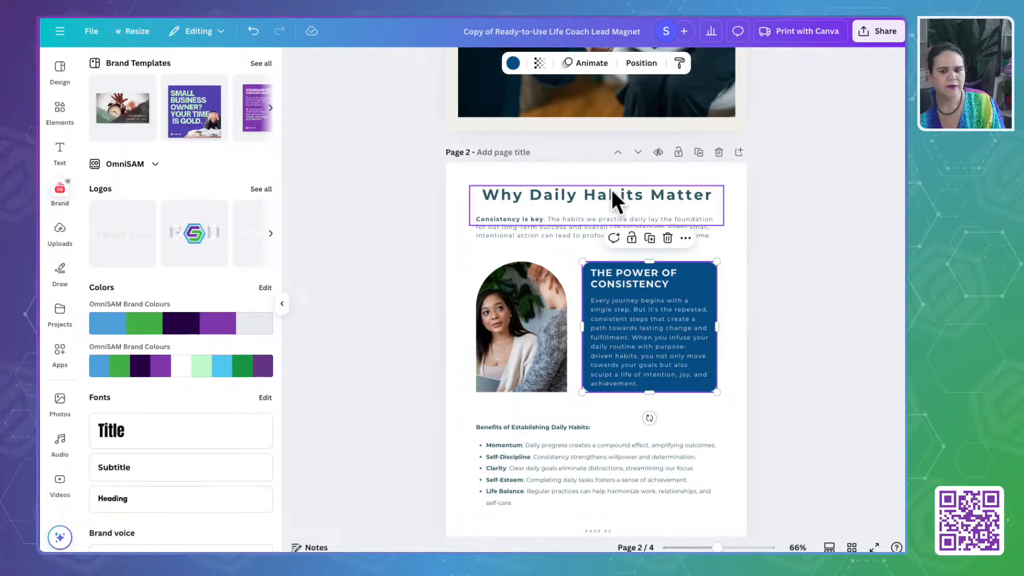
click(513, 63)
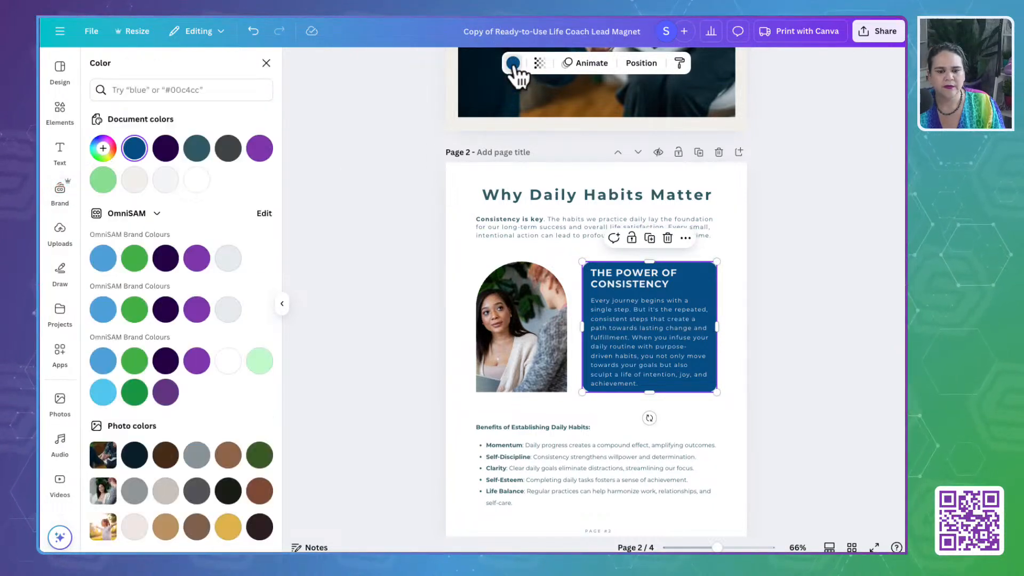
click(103, 148)
click(162, 293)
text(#DDBE5B)
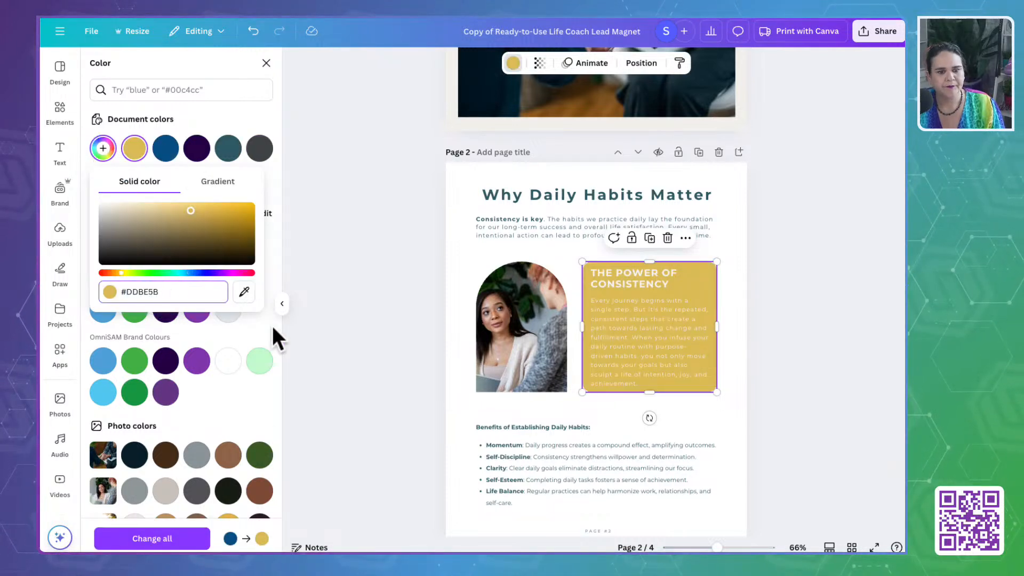
click(171, 540)
- Recolor the heading and body text in page 2's "The Power of Consistency" box to the dark teal document color
click(655, 280)
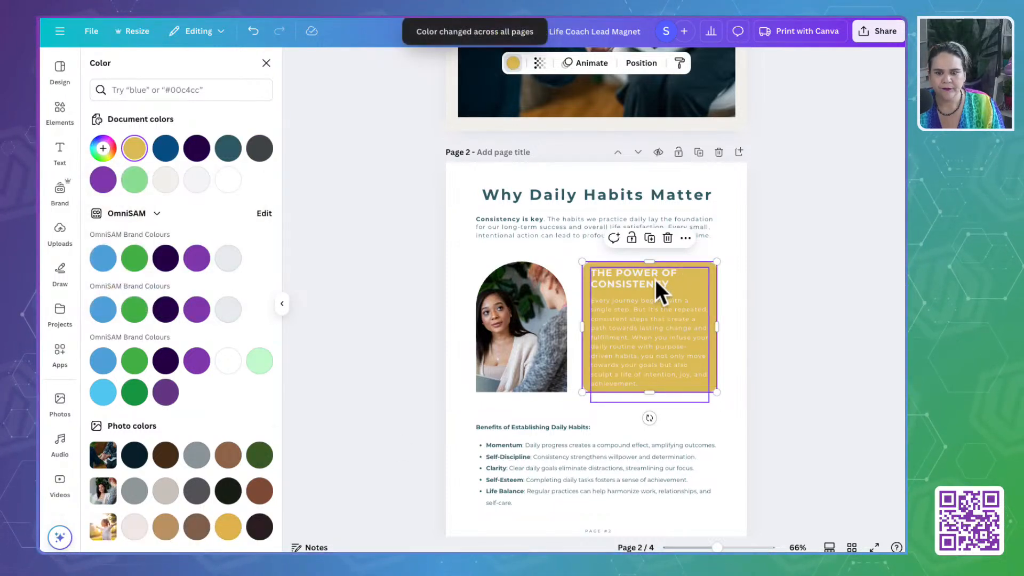
click(483, 64)
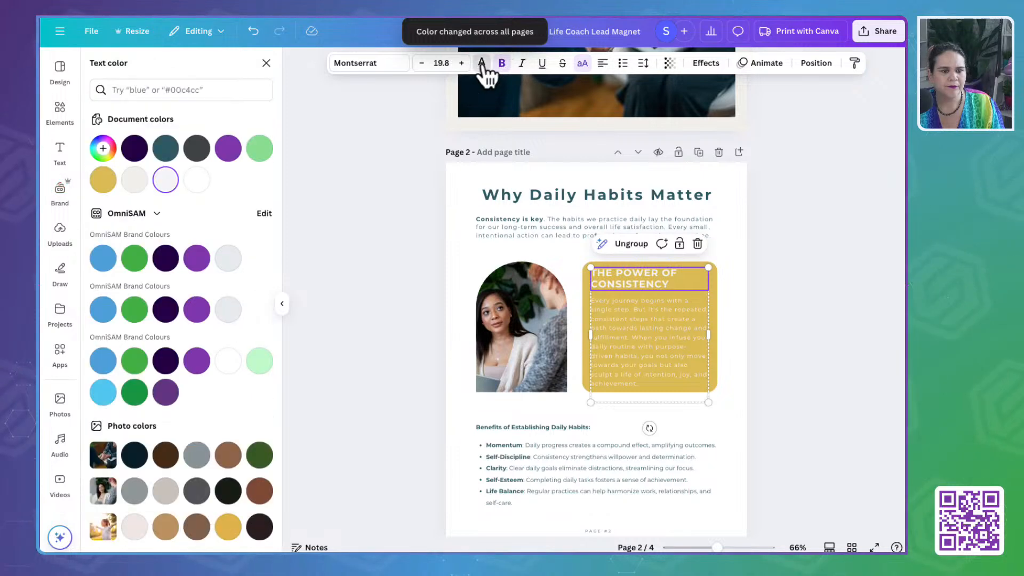
click(166, 150)
click(616, 346)
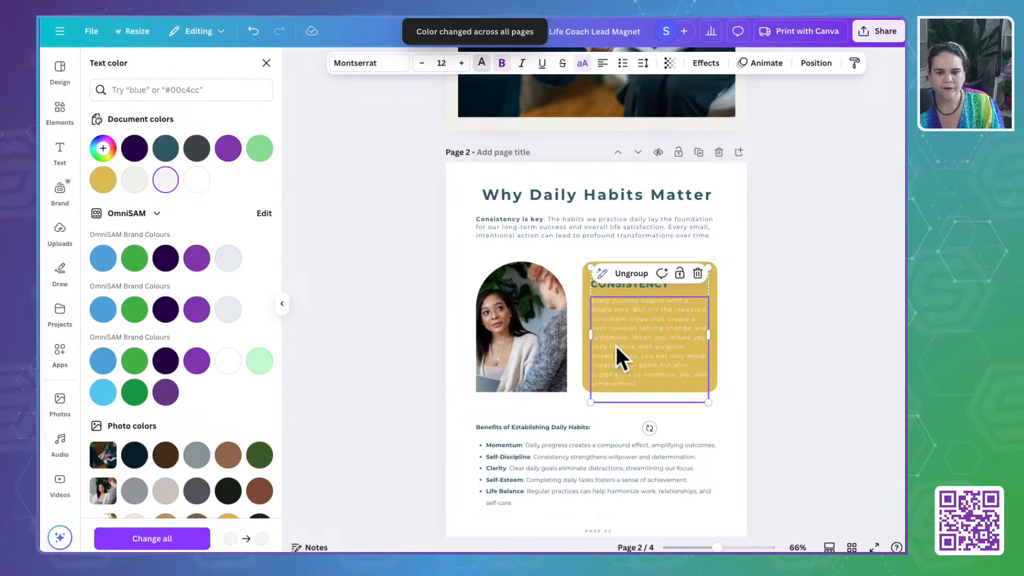
click(351, 354)
- Select the "Mindfulness & Mental Wellness" heading bar on page 3 and copy the Grey color's hex code from OmniSAM's brand board
scroll(350, 350, down, 8)
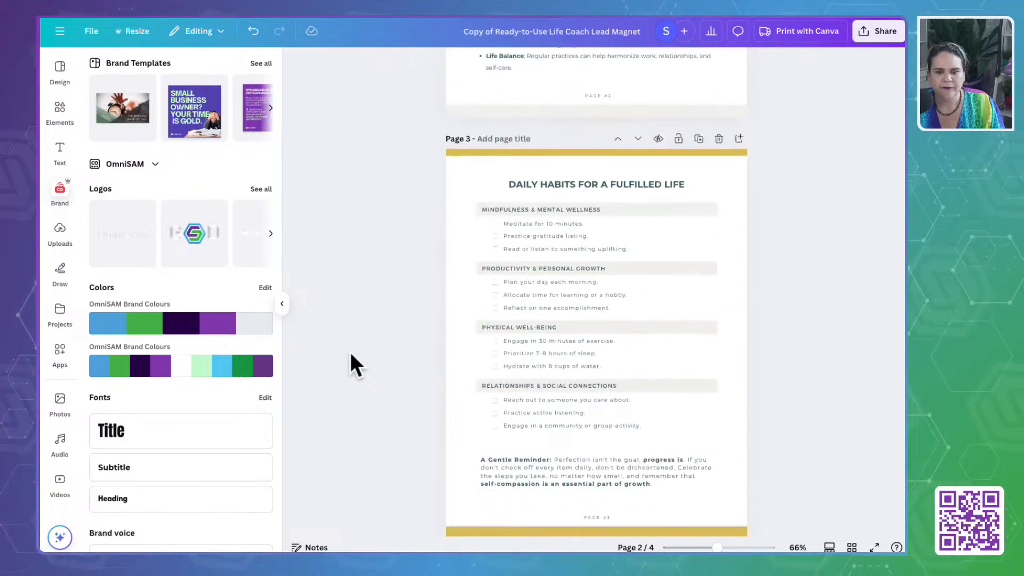
click(702, 205)
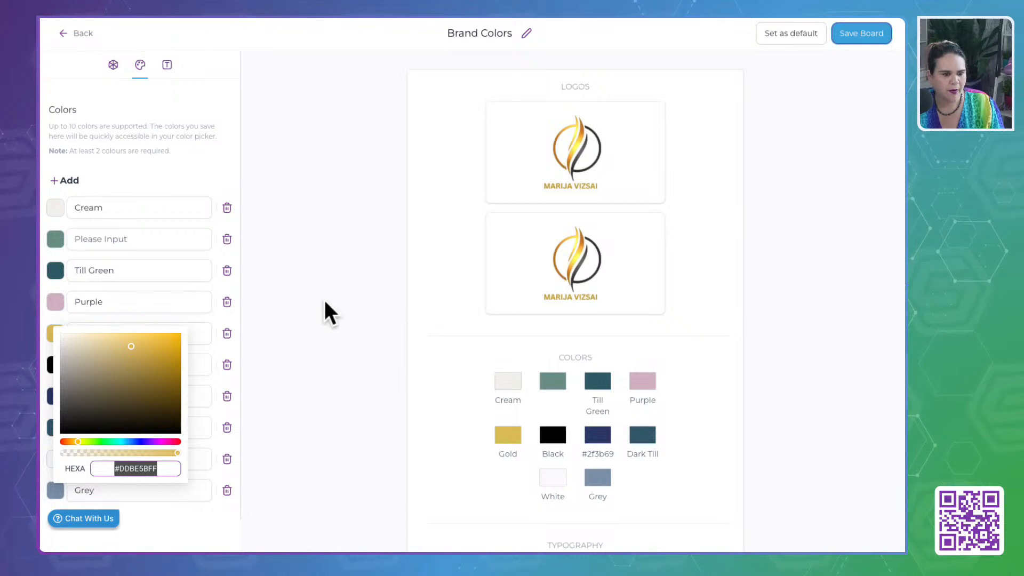
click(325, 302)
click(55, 495)
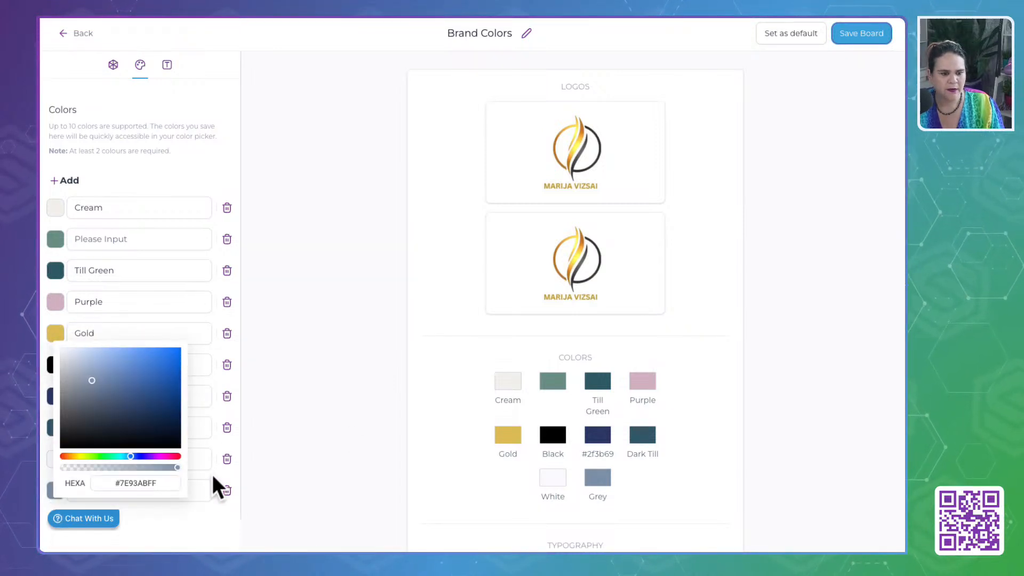
double_click(134, 482)
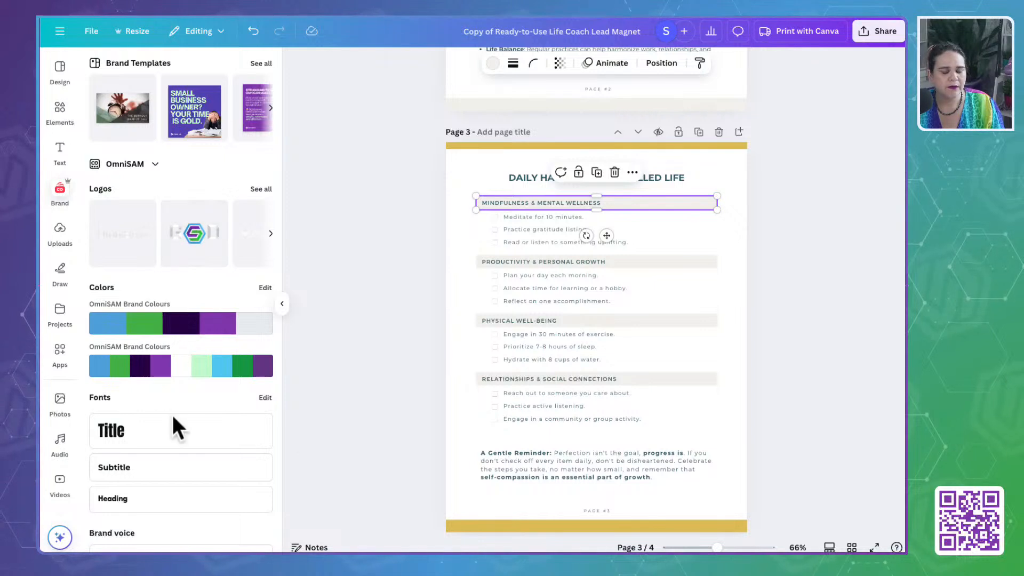
- Recolor the selected heading bar on page 3 to #7E93AB and apply the change across all pages
click(492, 64)
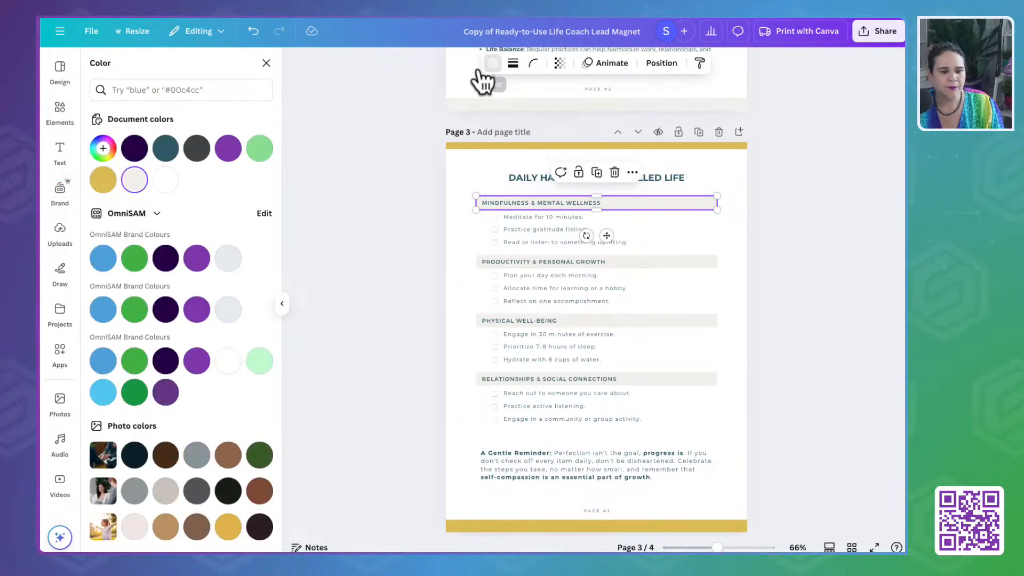
click(103, 148)
click(137, 292)
text(#7E93AB)
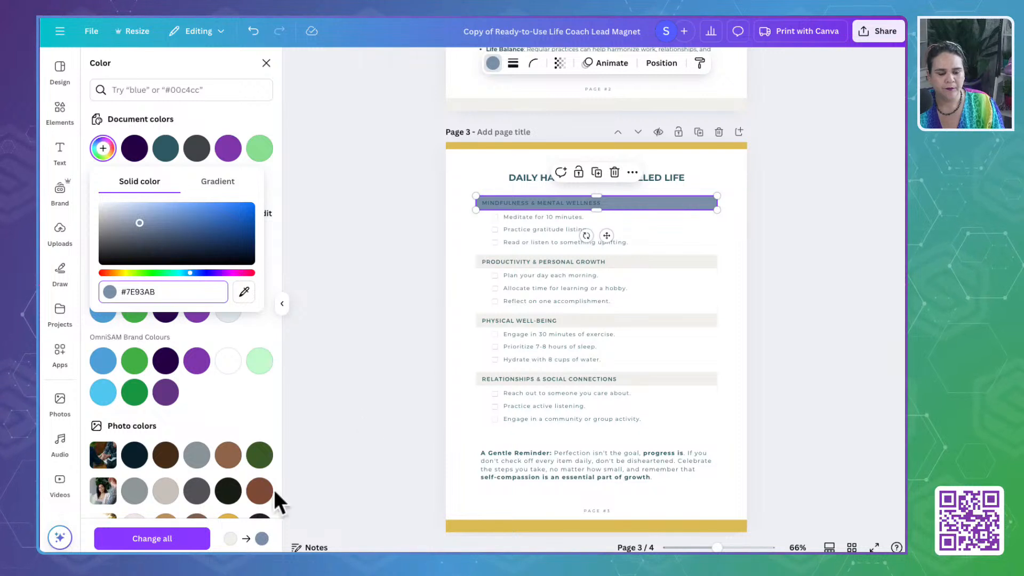
click(152, 538)
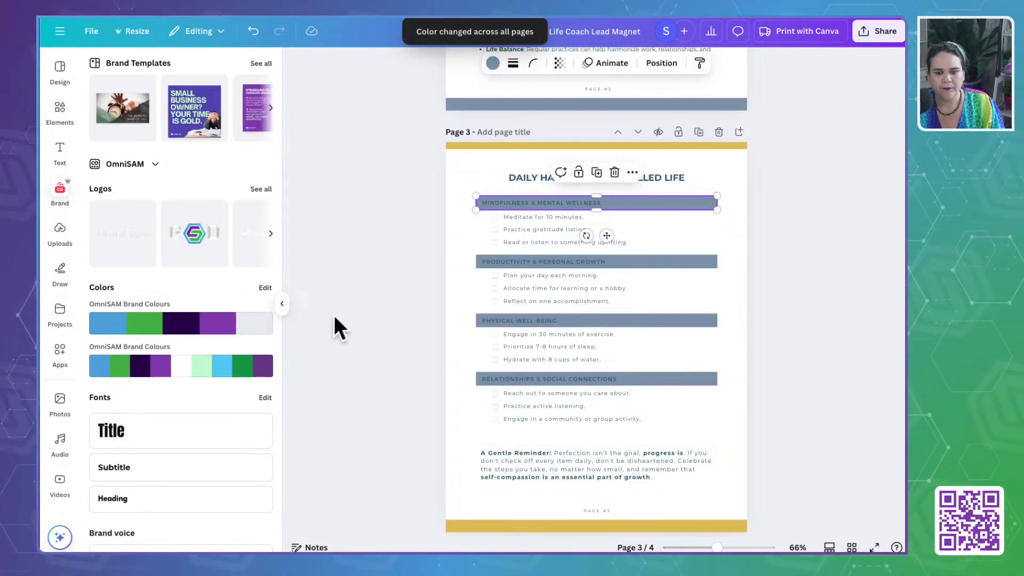
- Recolor the text of all four section headings on page 3 to white, from "Mindfulness & Mental Wellness" to "Relationships & Social Connections"
click(507, 203)
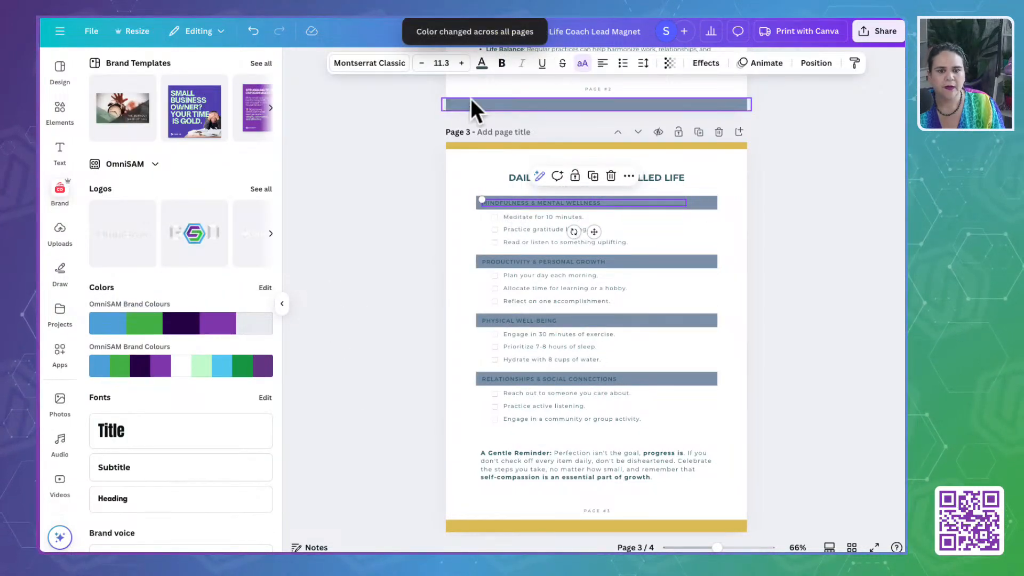
click(482, 63)
click(228, 361)
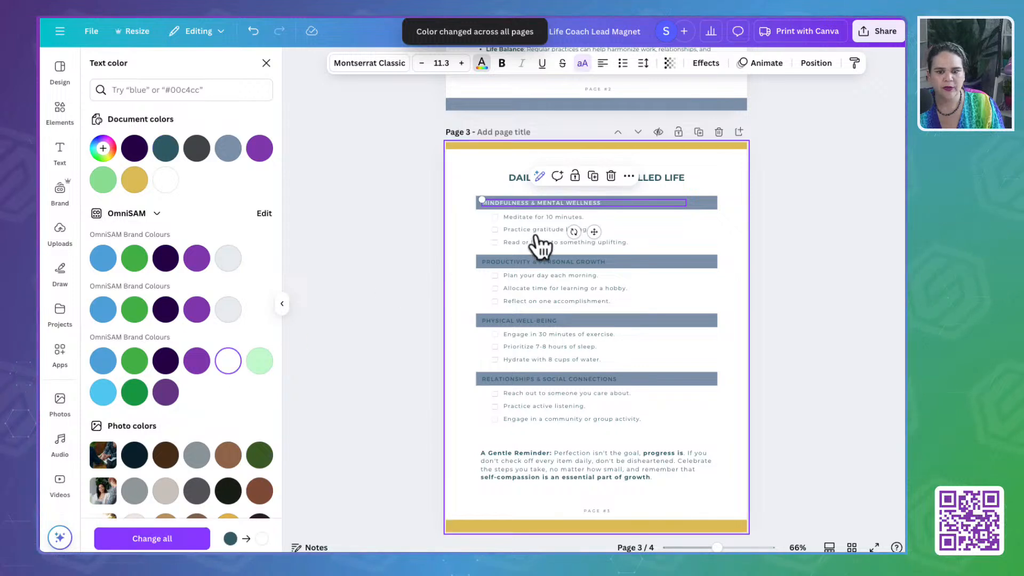
click(518, 263)
click(228, 360)
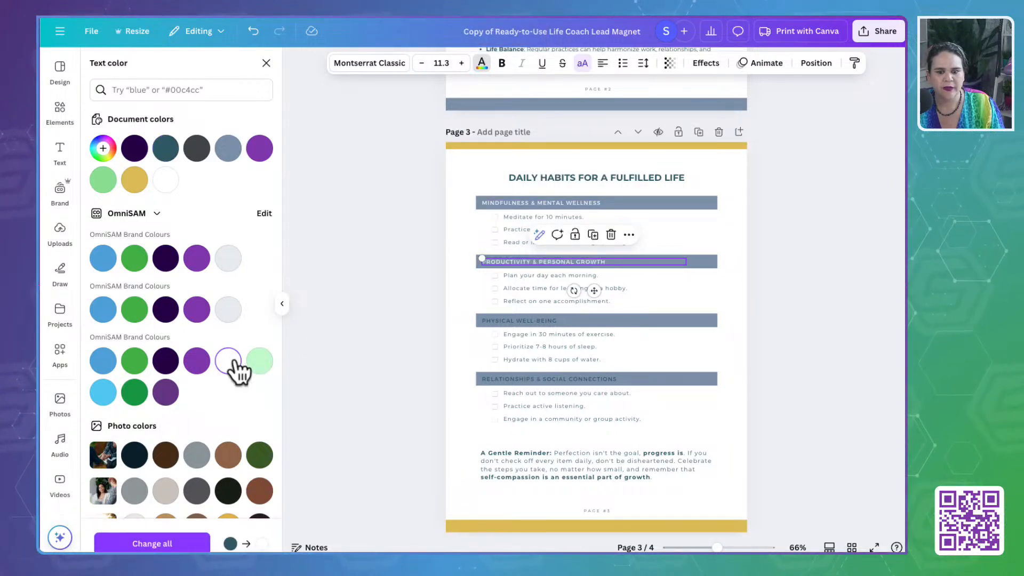
click(507, 320)
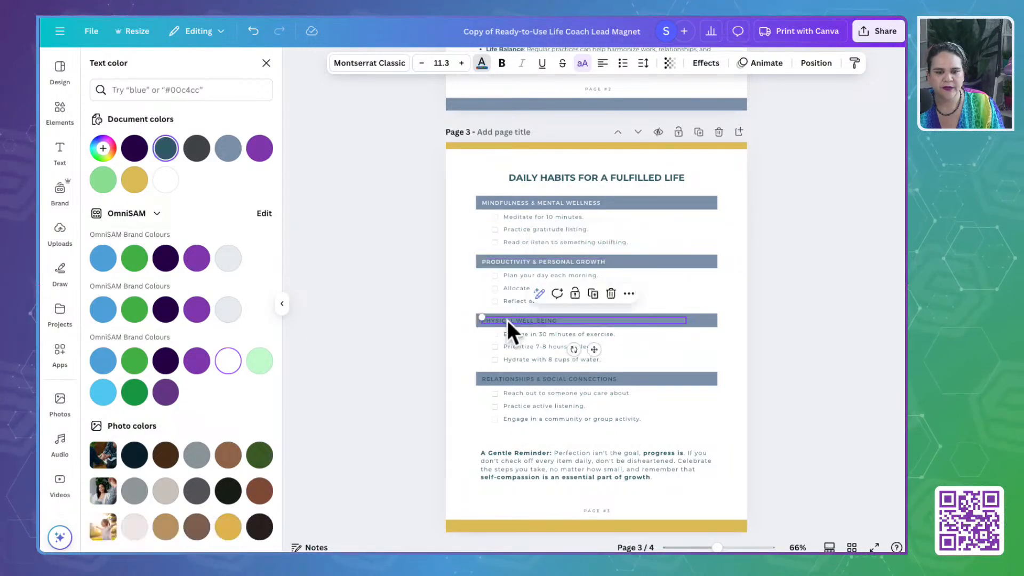
click(229, 362)
click(487, 379)
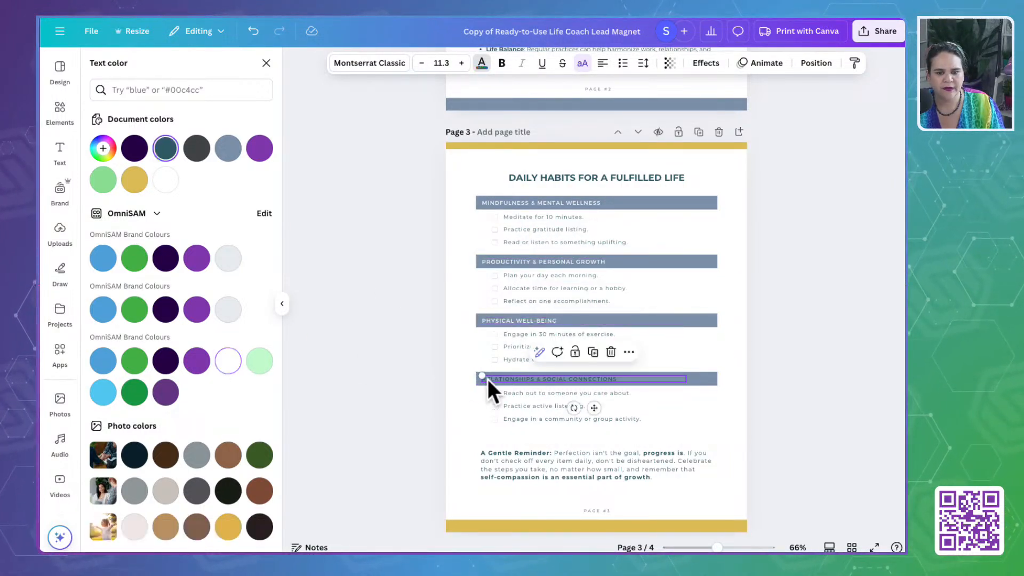
click(227, 361)
- Look back over pages 1 to 3 to check how the new colors were applied
scroll(370, 383, up, 5)
scroll(371, 383, up, 3)
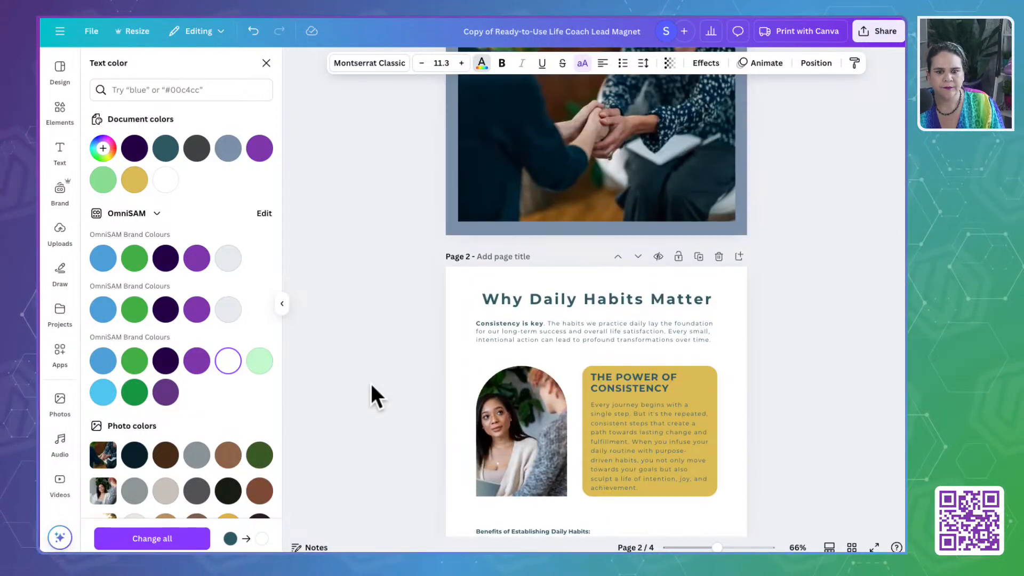
scroll(370, 383, down, 10)
scroll(370, 382, up, 3)
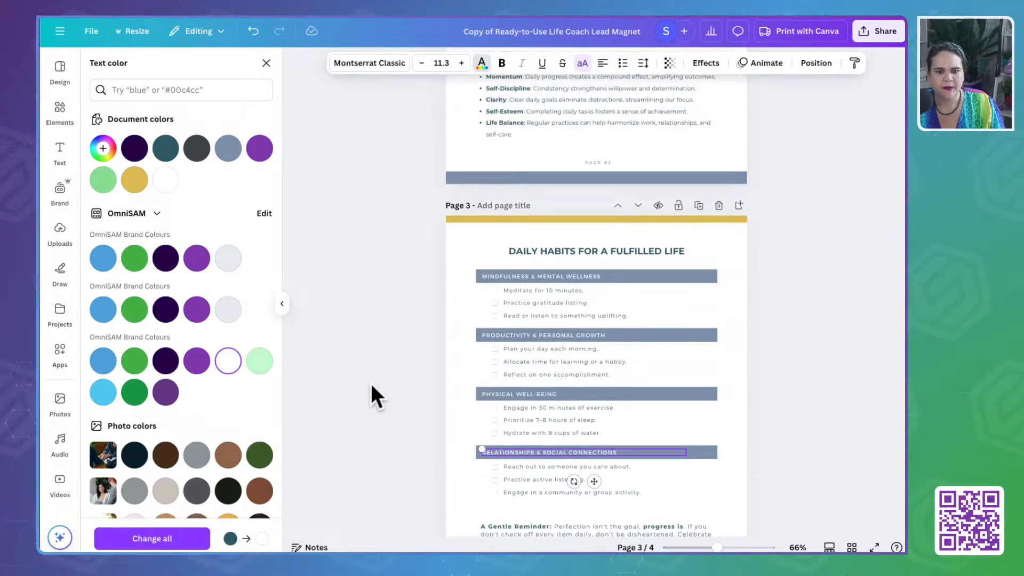
- Recolor the gold bars along the upper and lower edges of page 3 to #7E93AB
click(460, 219)
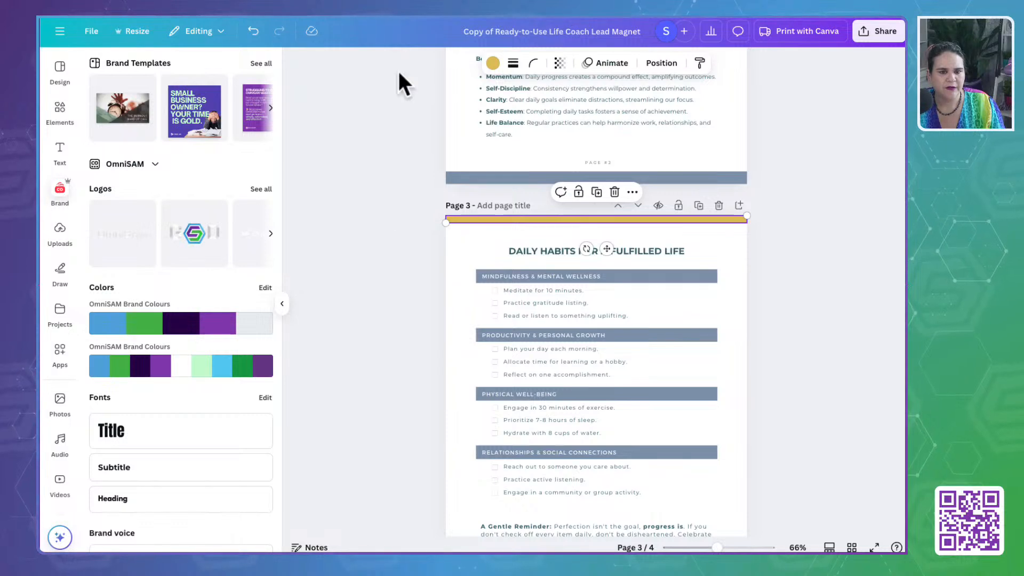
click(492, 62)
click(228, 150)
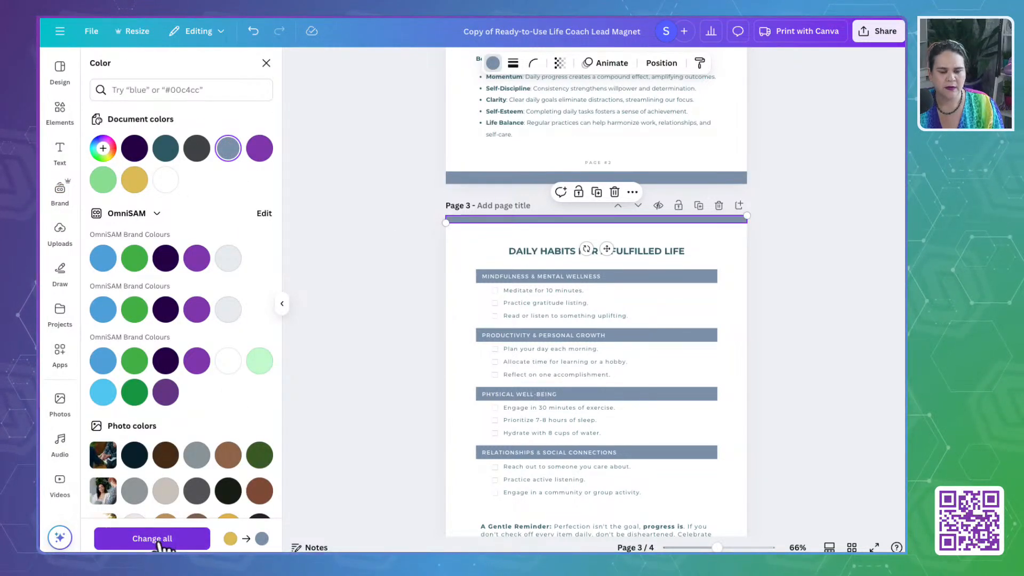
scroll(300, 415, down, 4)
click(470, 400)
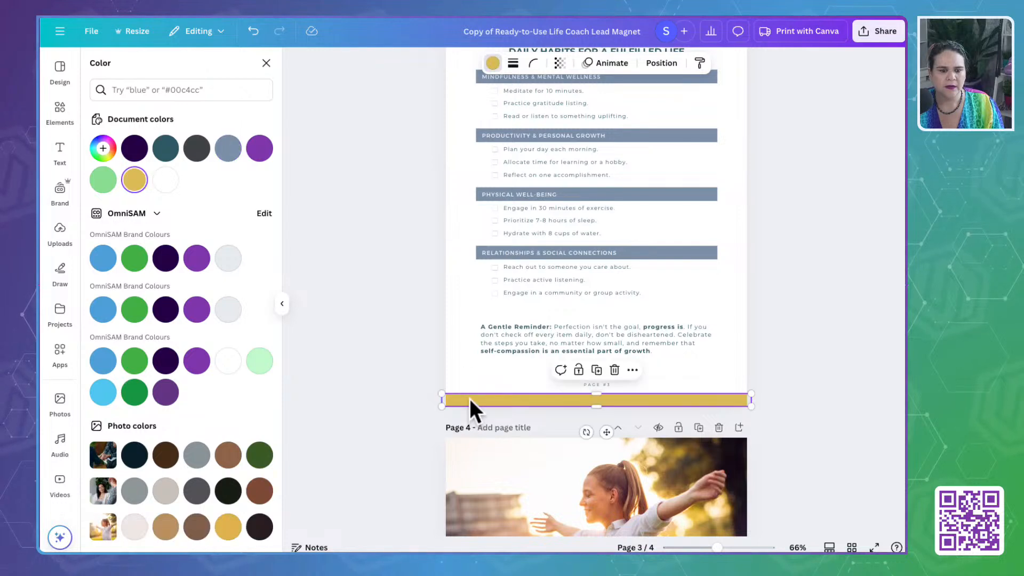
click(228, 150)
- Recolor the gold bar along the lower edge of page 4 to #7E93AB and deselect it
scroll(365, 379, down, 7)
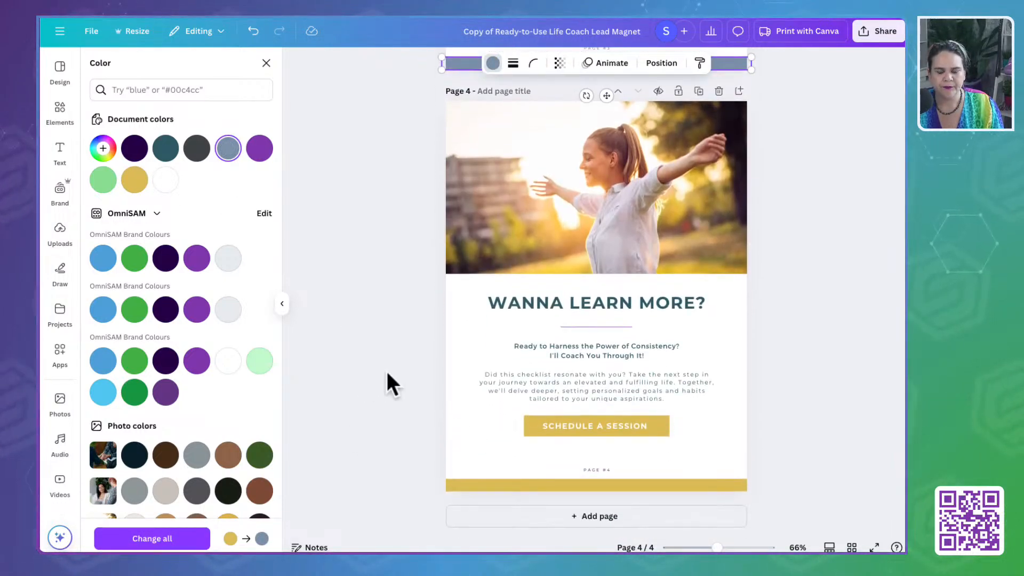
click(467, 484)
click(228, 149)
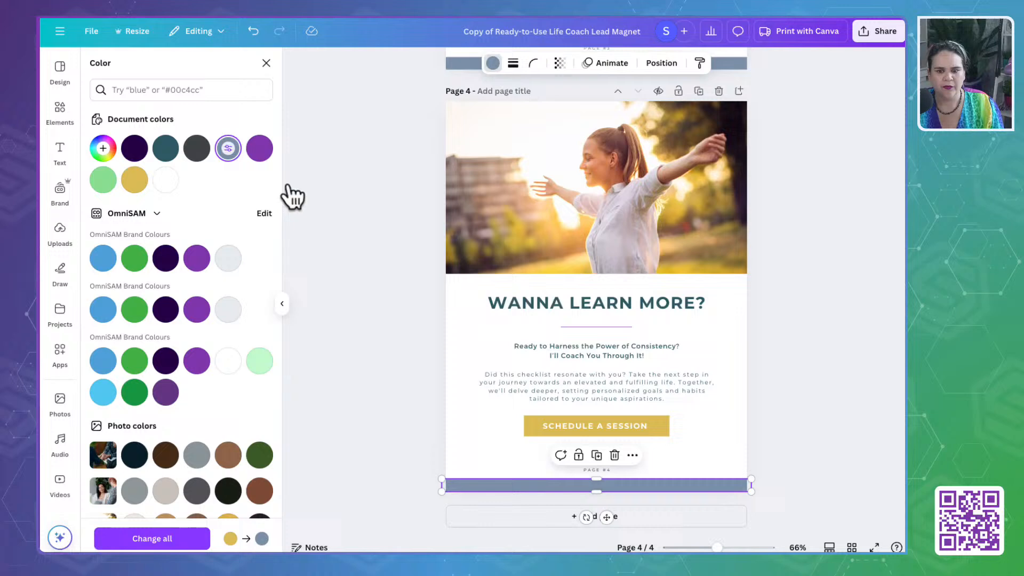
click(363, 357)
click(769, 337)
click(671, 308)
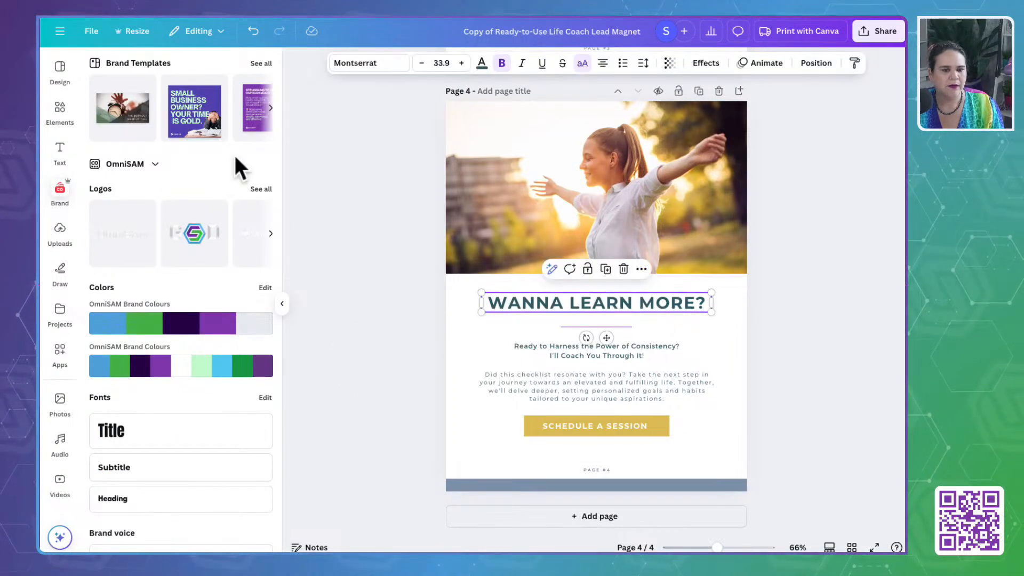
click(482, 64)
click(406, 197)
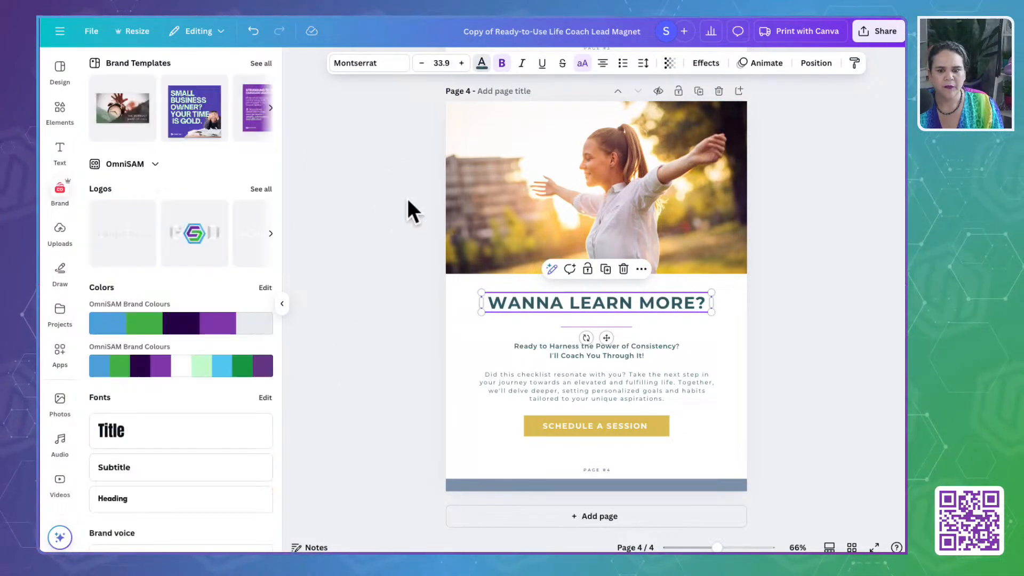
click(383, 340)
- Try a light photo color on page 1's background and undo the change
scroll(382, 336, up, 10)
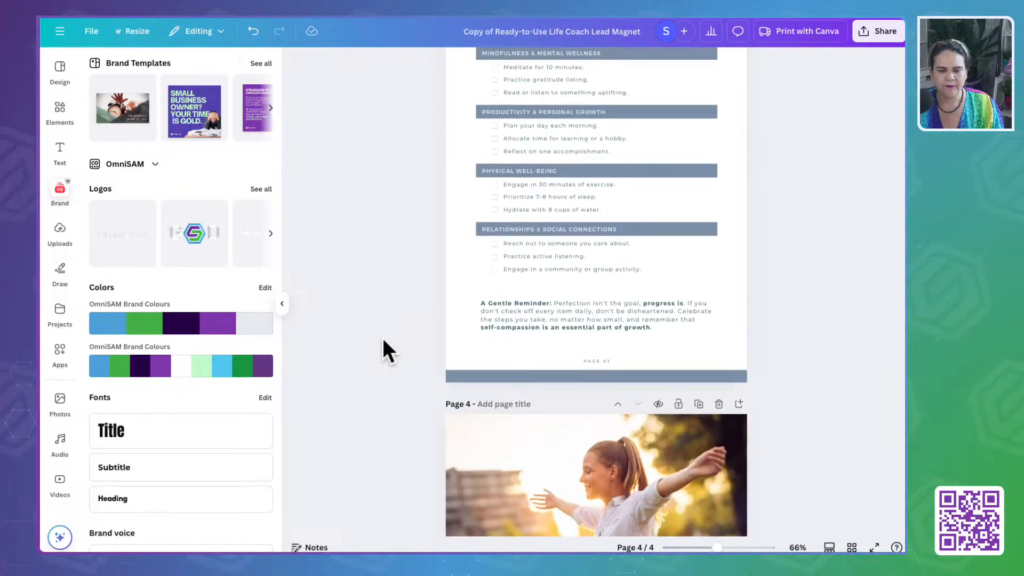
scroll(382, 336, up, 10)
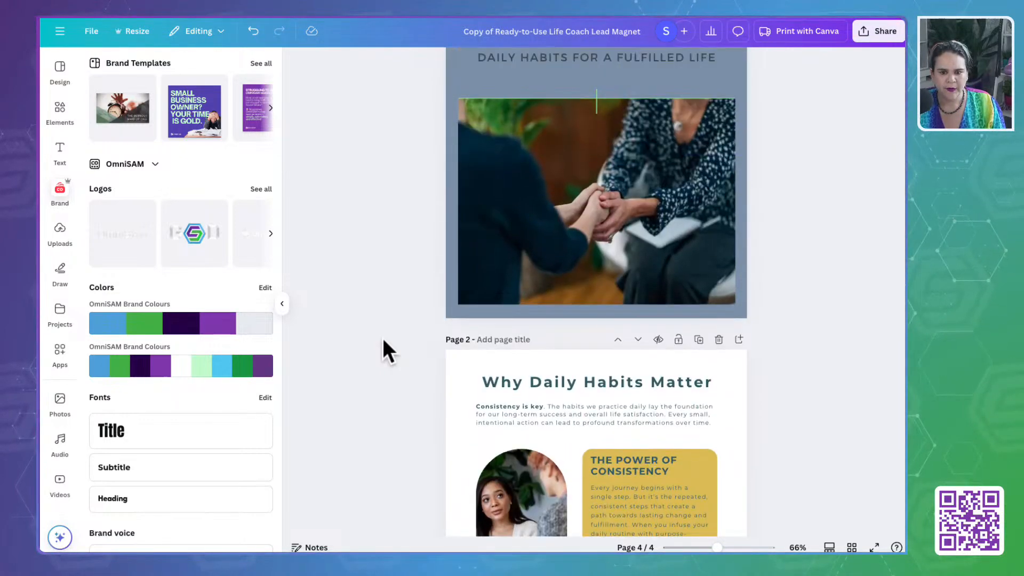
click(568, 162)
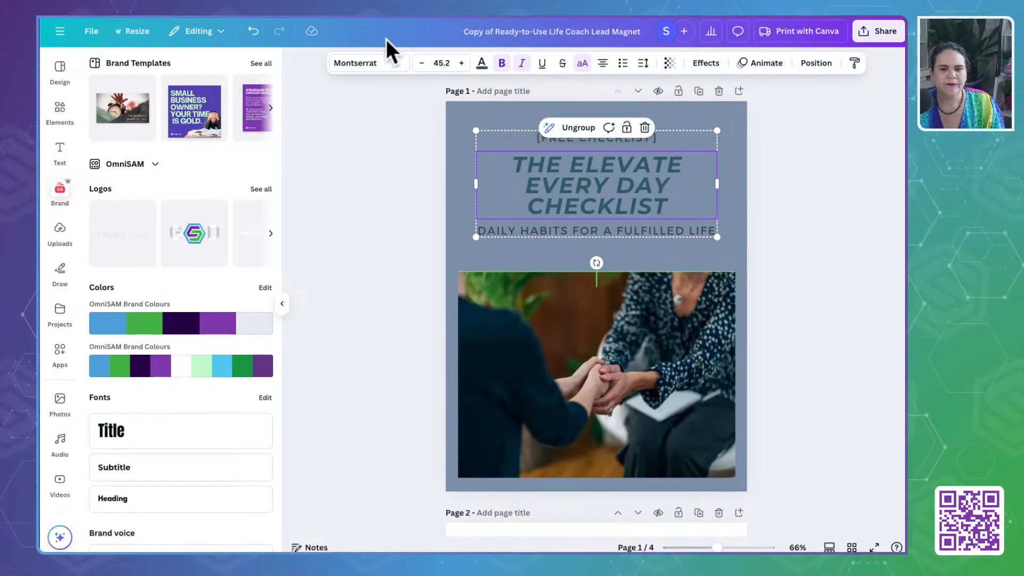
click(447, 118)
click(541, 63)
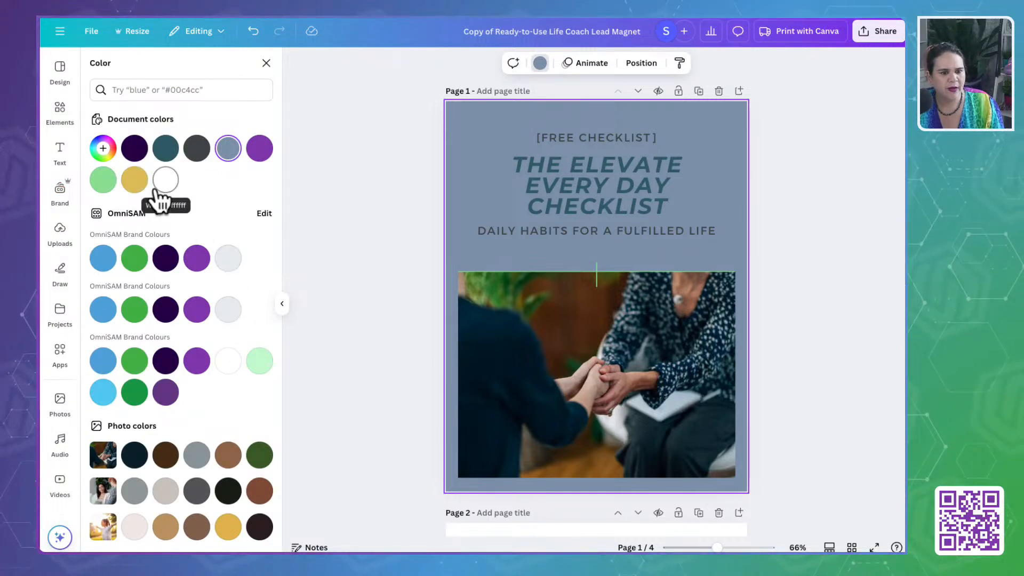
click(135, 528)
key(ctrl+z)
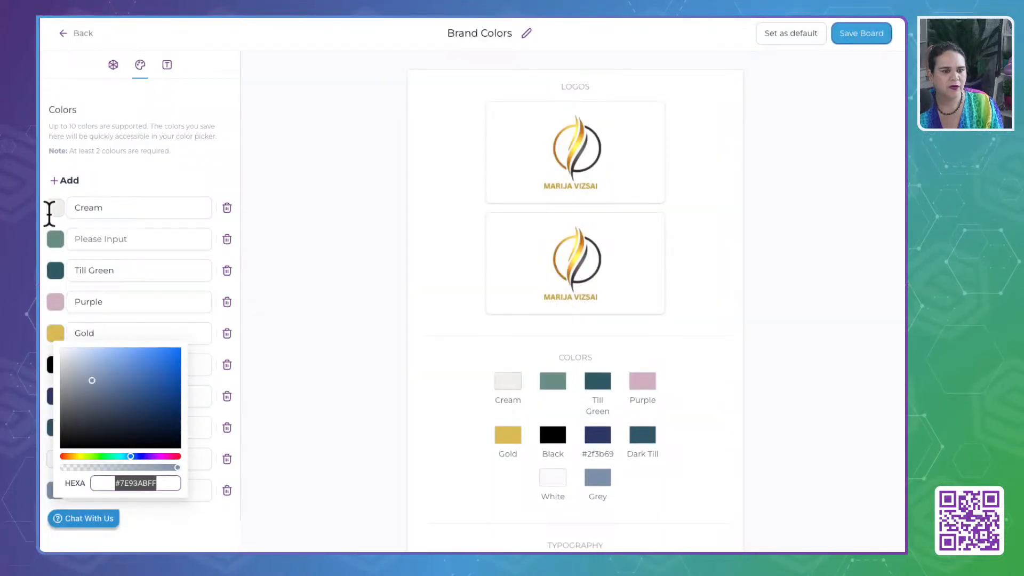
- Copy the Cream hex code from OmniSAM's brand board, set page 1's background to #F2F1EC, and apply the change across all pages
click(51, 209)
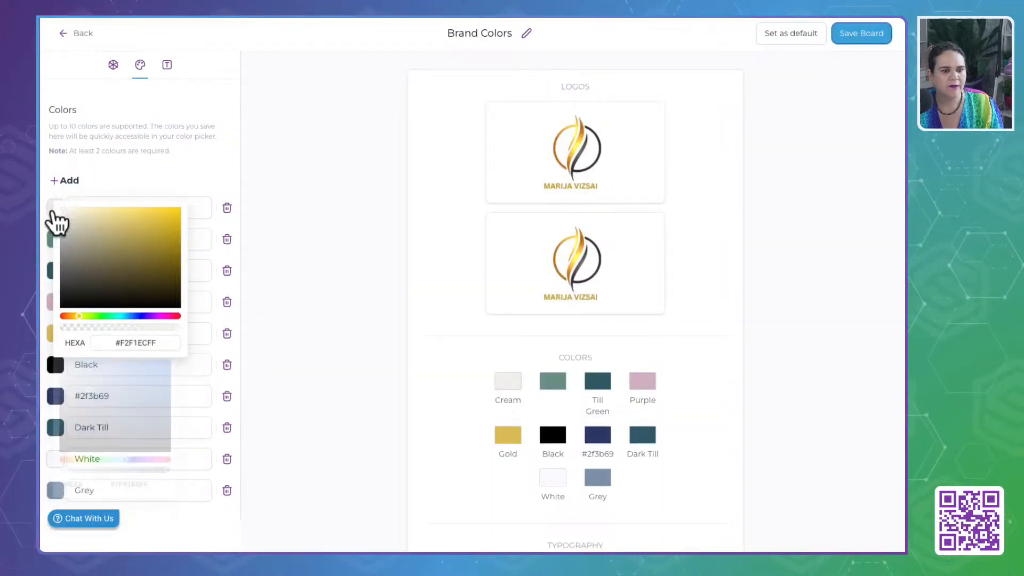
click(137, 340)
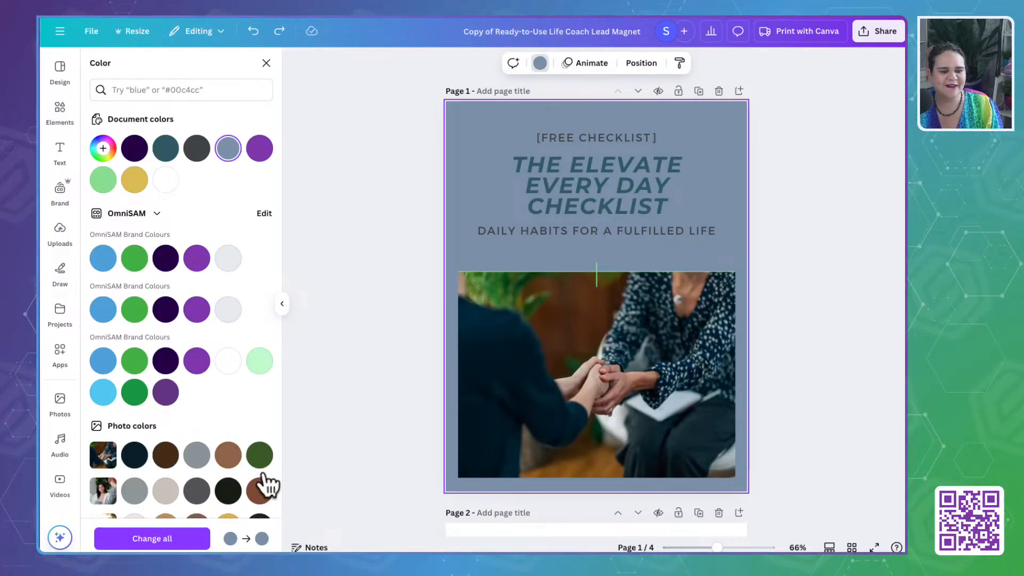
click(540, 63)
click(540, 62)
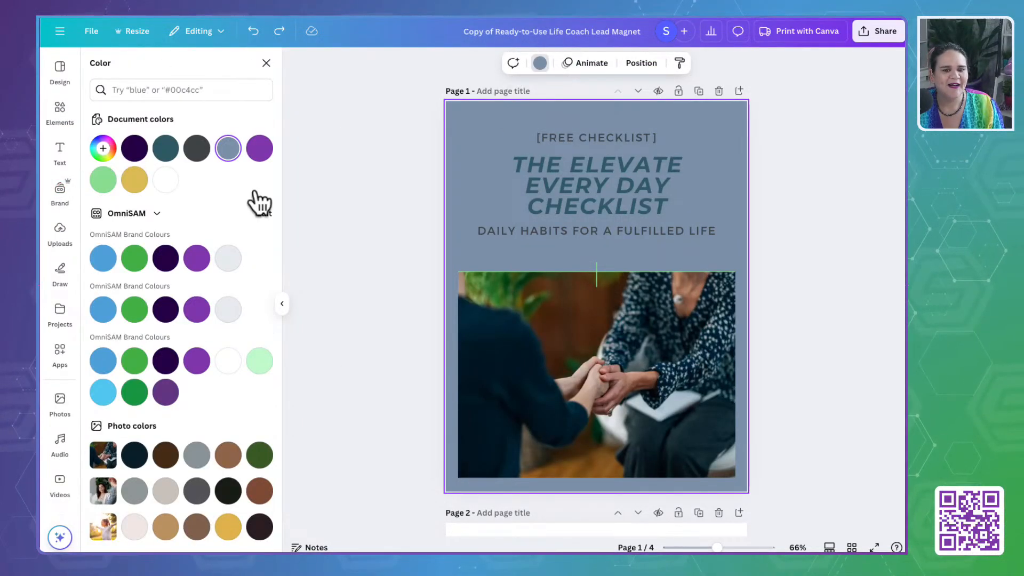
click(102, 148)
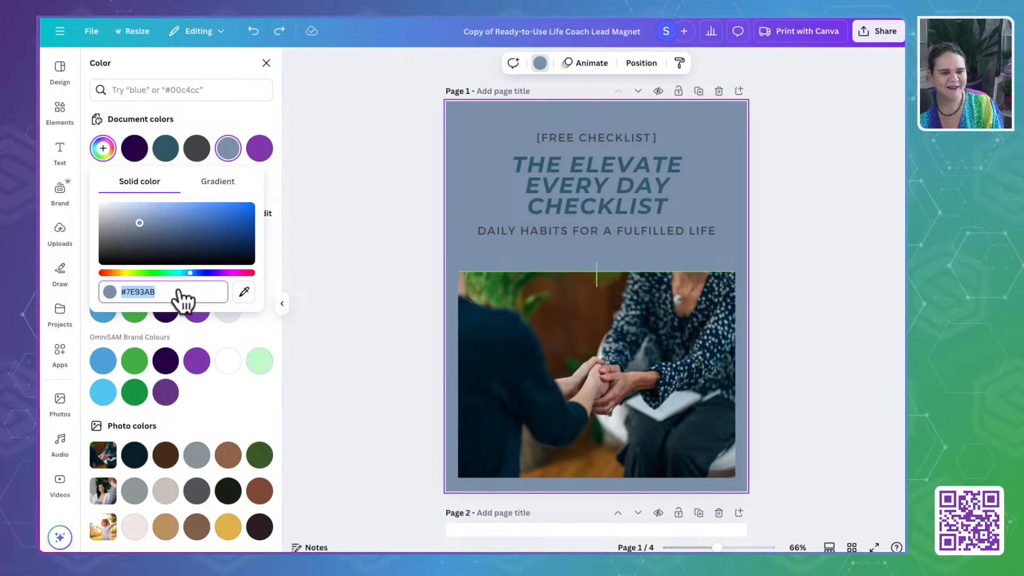
text(#F2F1EC)
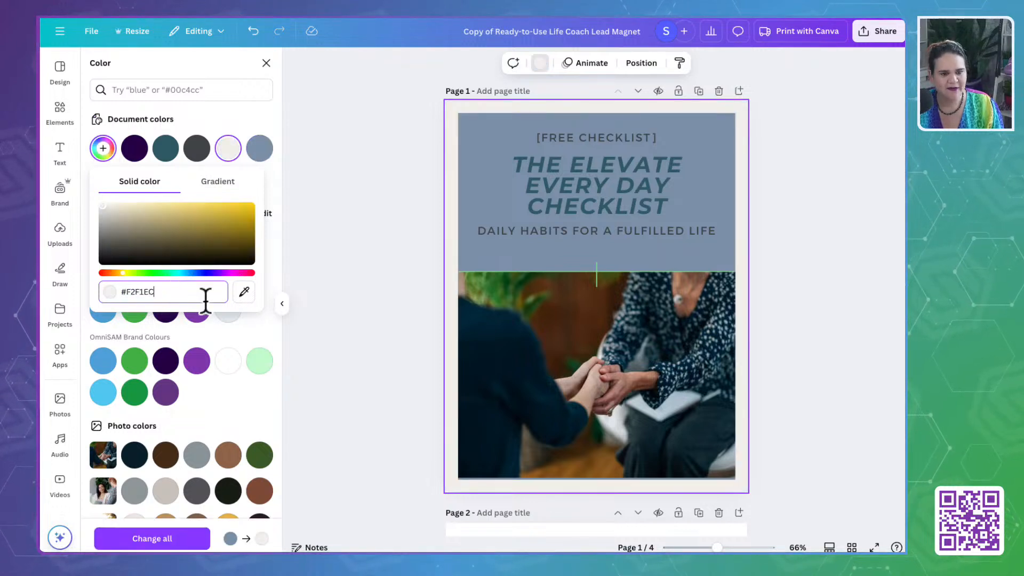
click(164, 534)
- Recolor the inner rectangle behind the title and photo on page 1 to the cream document color #F2F1EC
click(489, 238)
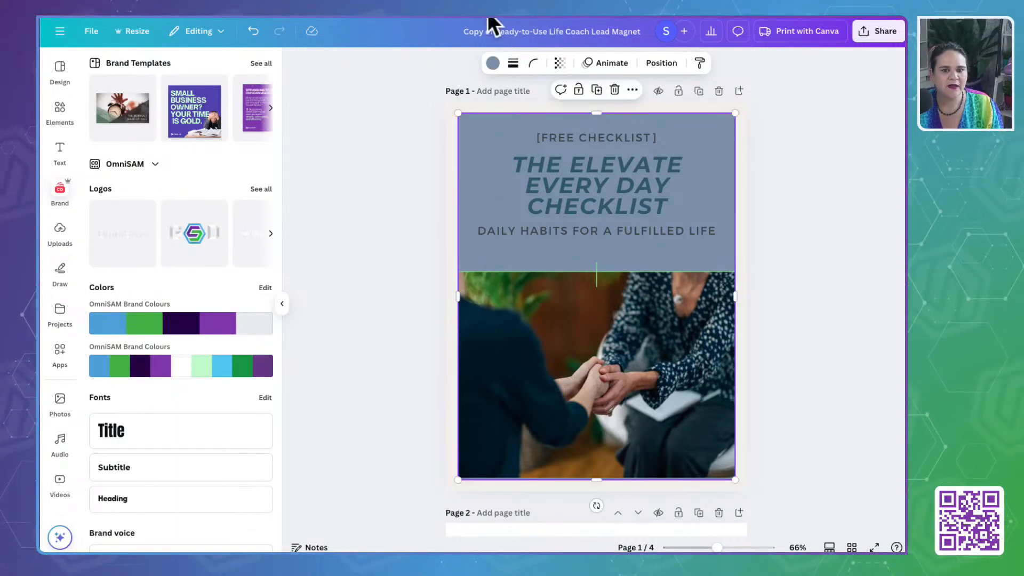
click(493, 63)
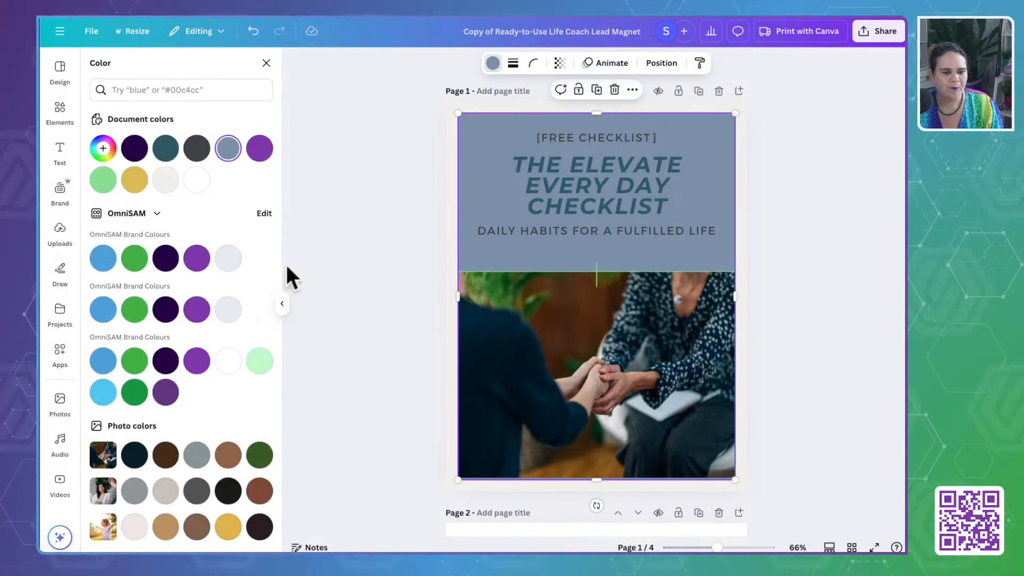
click(167, 180)
click(358, 236)
- Look over pages 1 to 4, from the cover title down to the "Schedule a Session" button, to check the recolored design
click(556, 176)
click(556, 176)
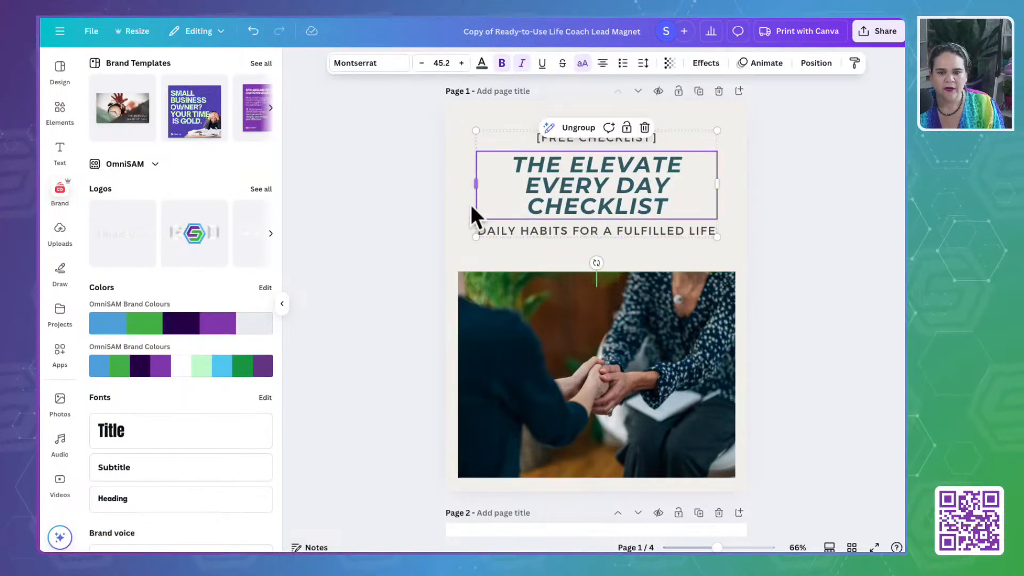
click(450, 232)
click(379, 321)
scroll(379, 322, down, 8)
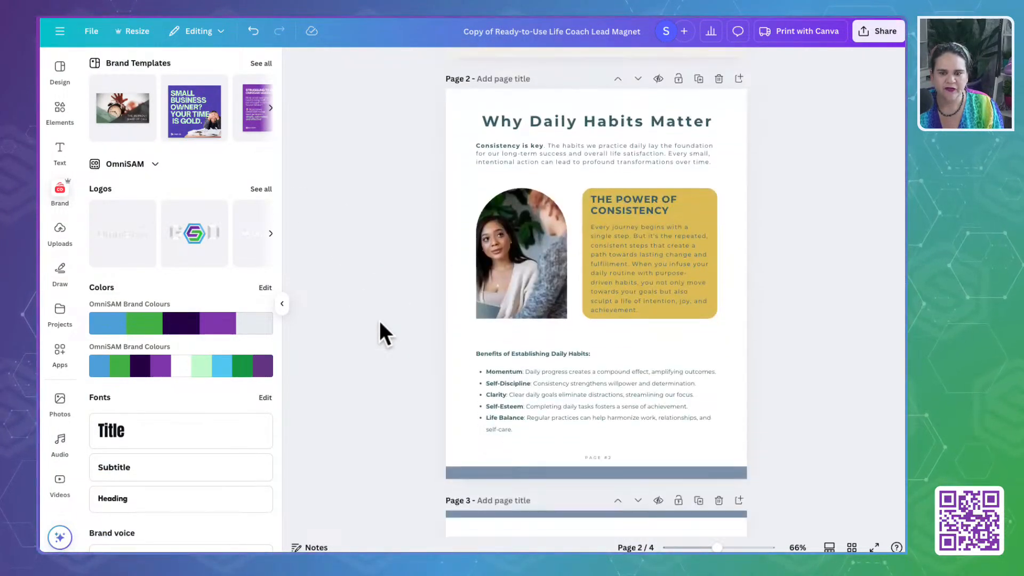
scroll(380, 321, down, 15)
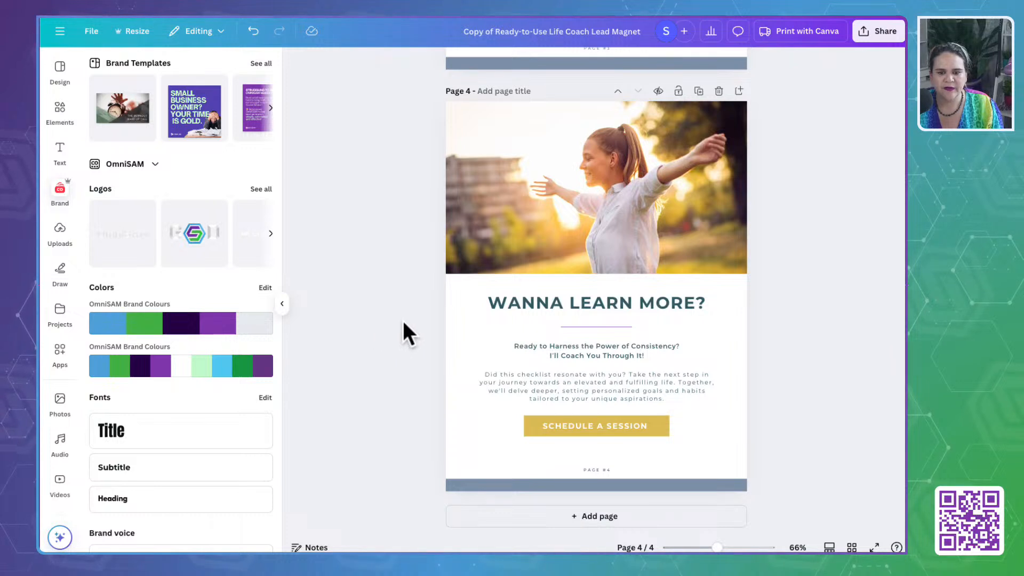
click(600, 470)
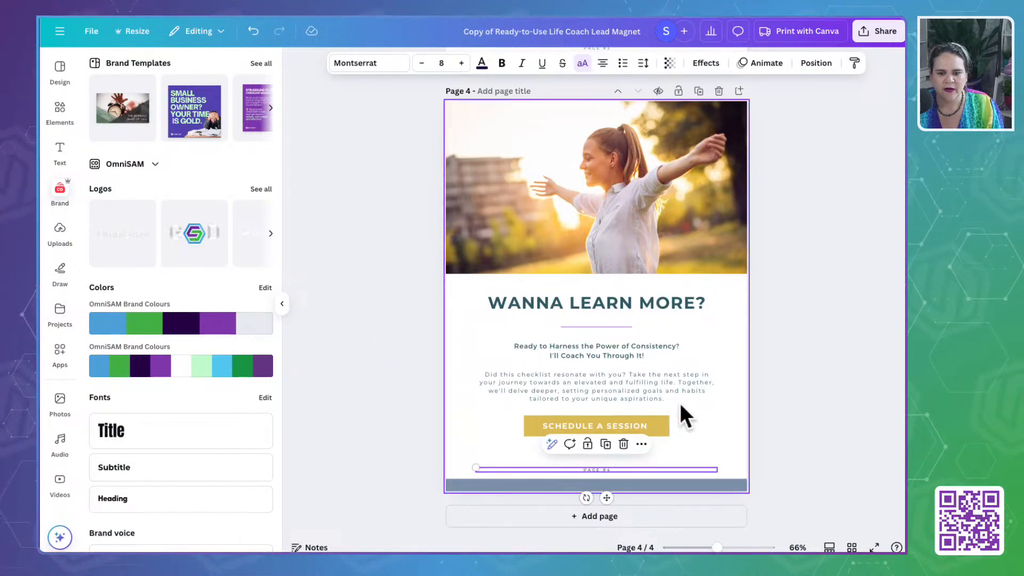
click(347, 175)
click(662, 428)
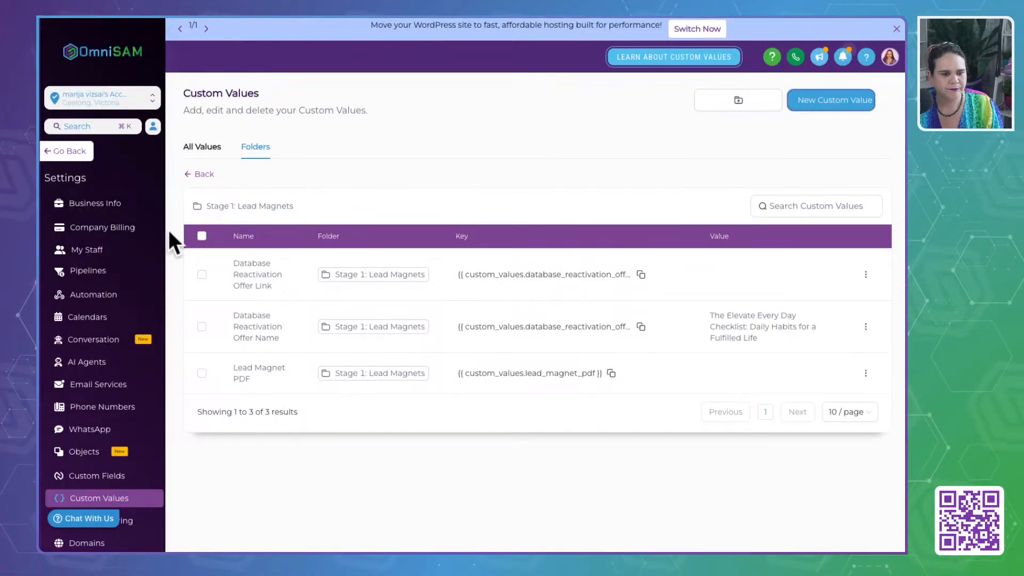
- Switch to OmniSAM, leave the Custom Values settings and open the Calendar Settings
scroll(80, 450, down, 4)
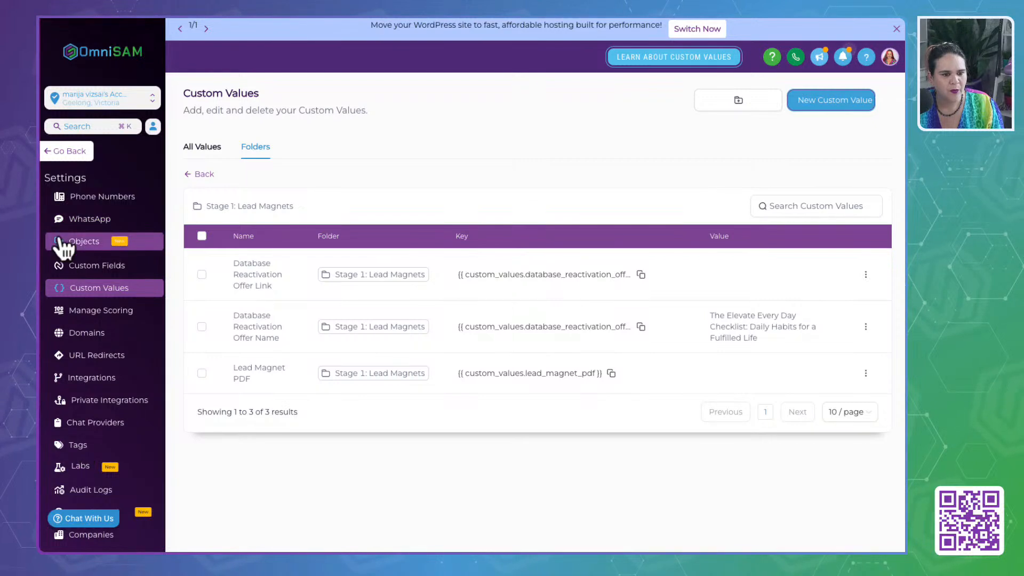
click(74, 152)
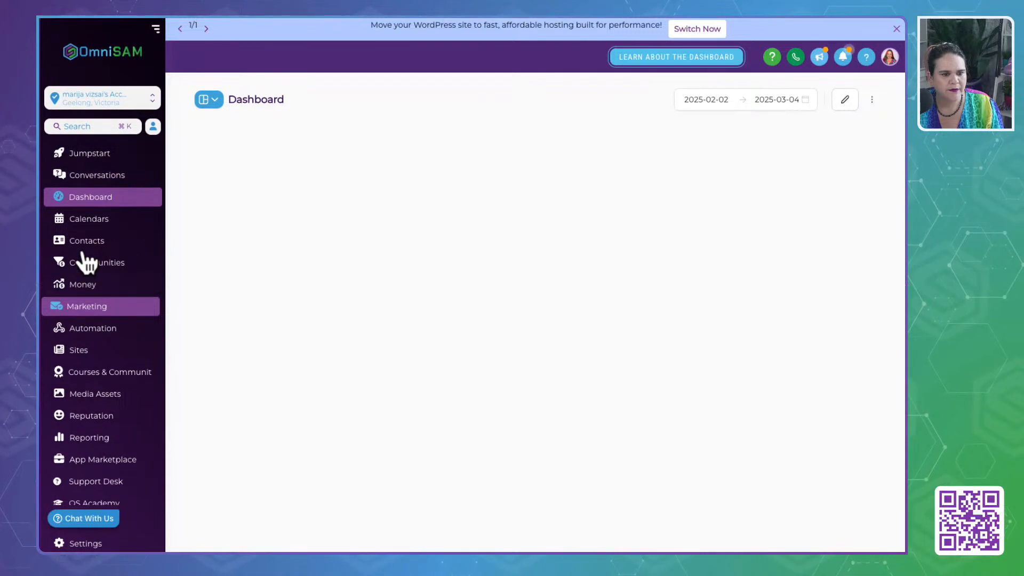
click(83, 227)
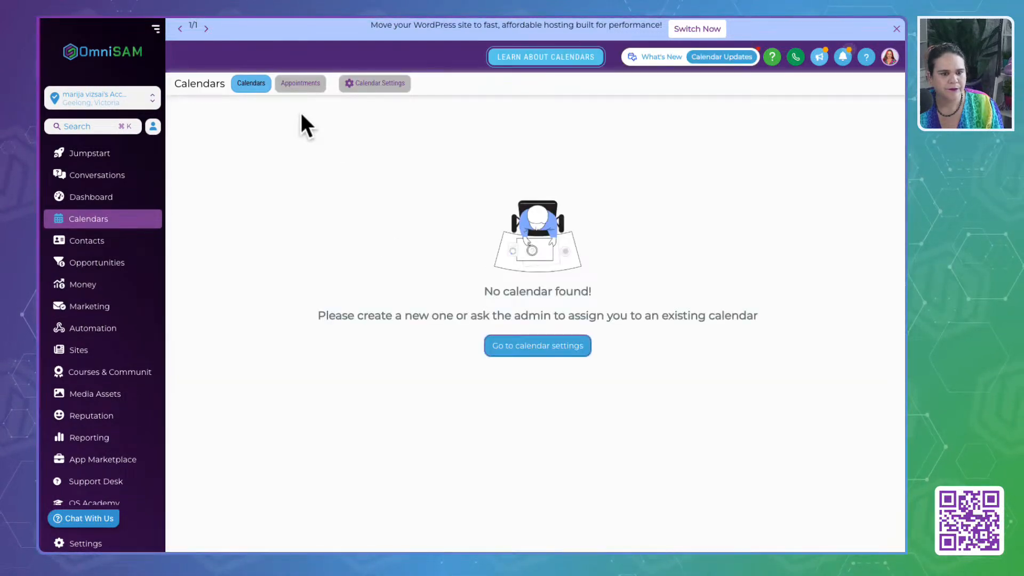
click(378, 83)
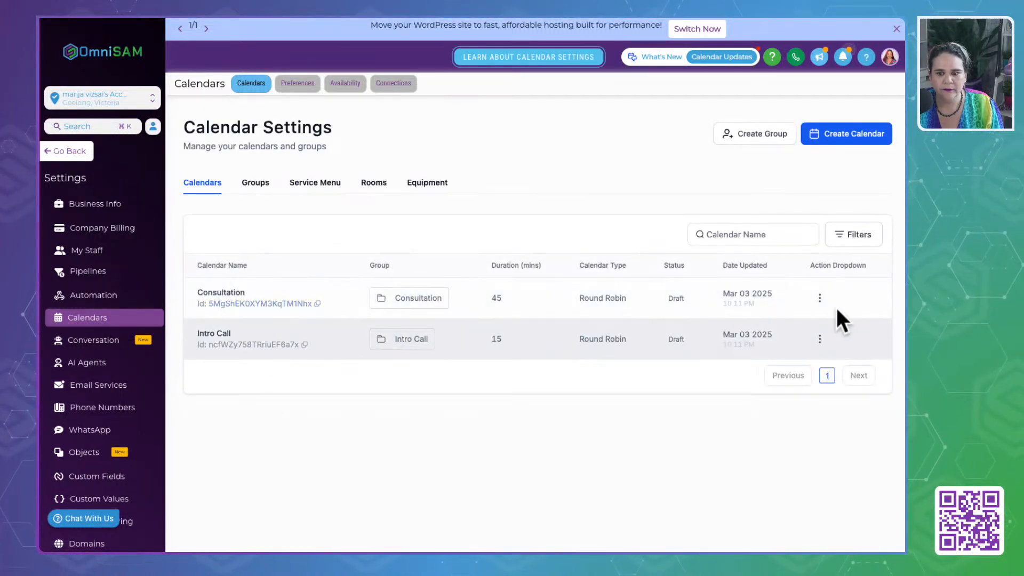
- Check the available actions for the Consultation and Intro Call calendars
click(820, 297)
click(790, 331)
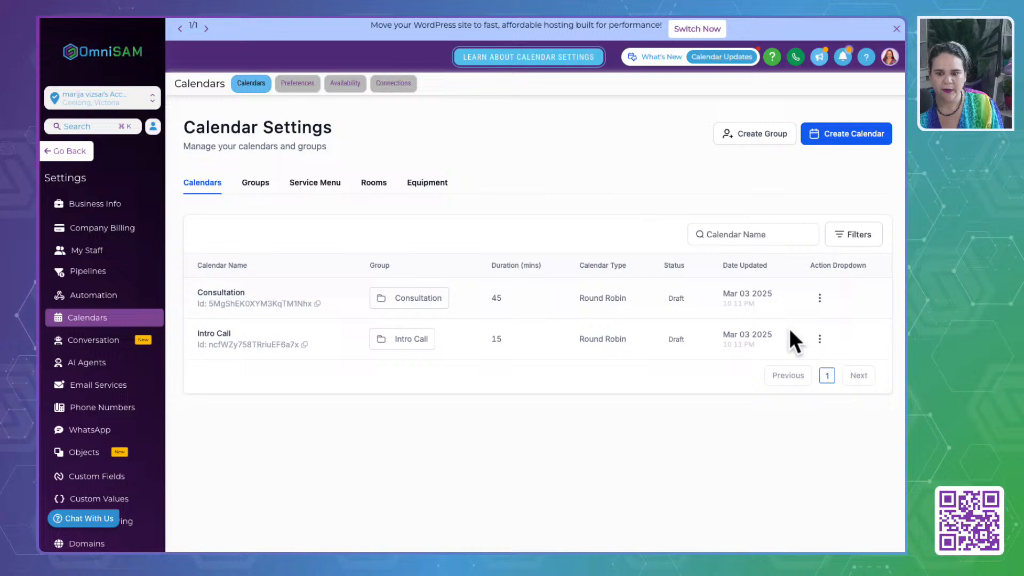
click(820, 338)
click(525, 195)
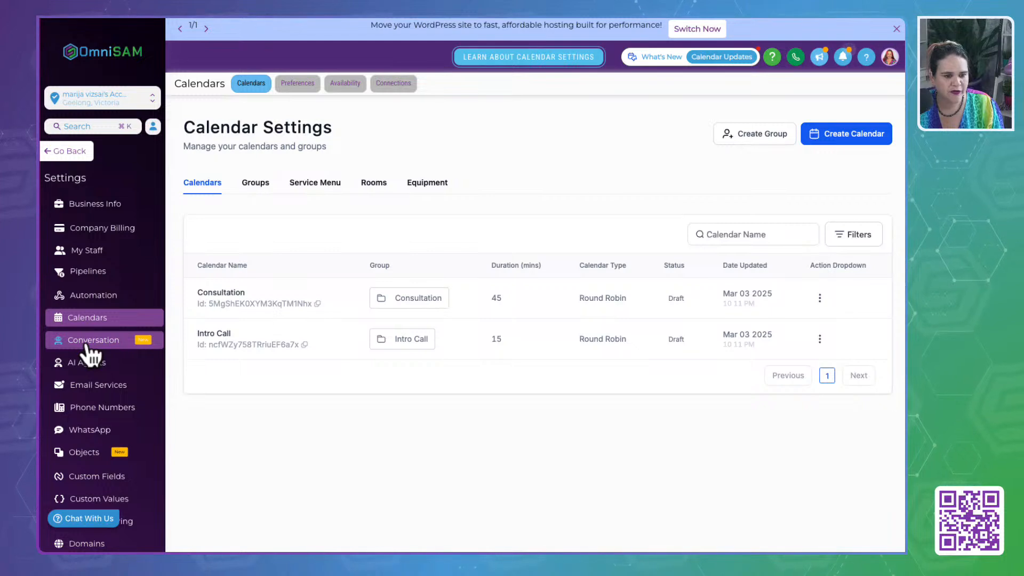
- Open the "Stage 2: Appointment Pages" funnel and show the publishing settings of its "Intro Call - Squeeze" step
click(67, 150)
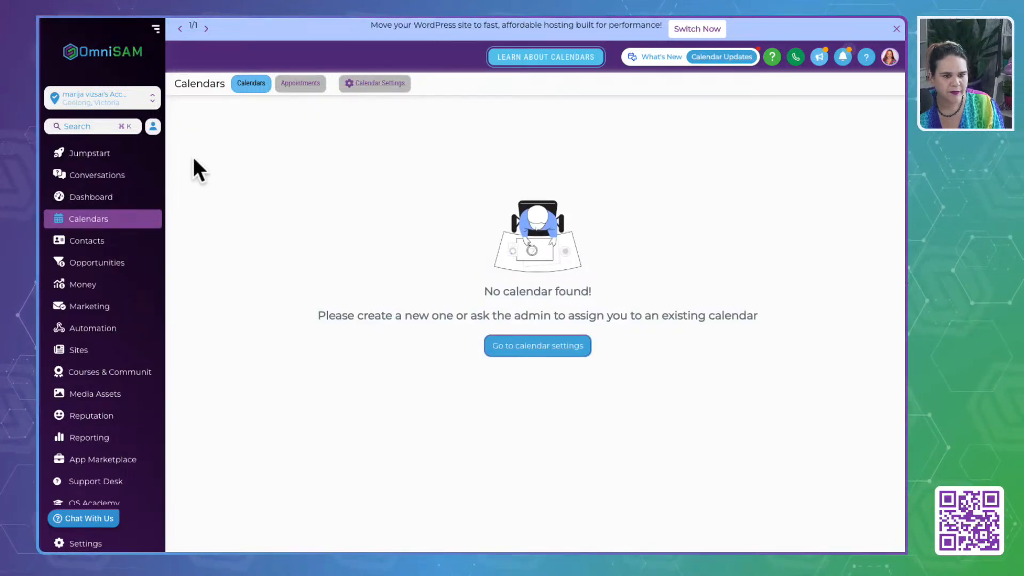
click(68, 351)
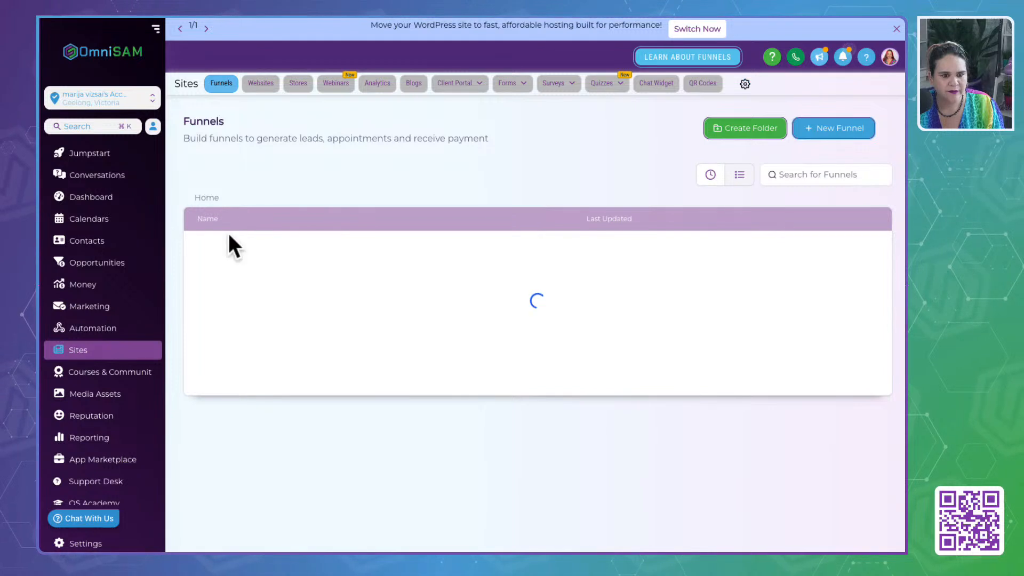
click(225, 288)
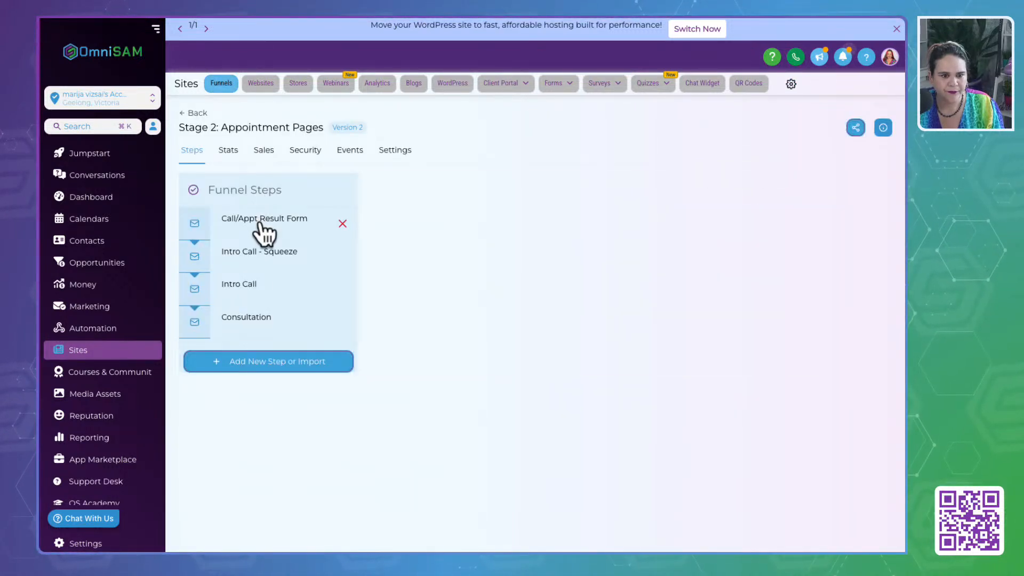
click(260, 224)
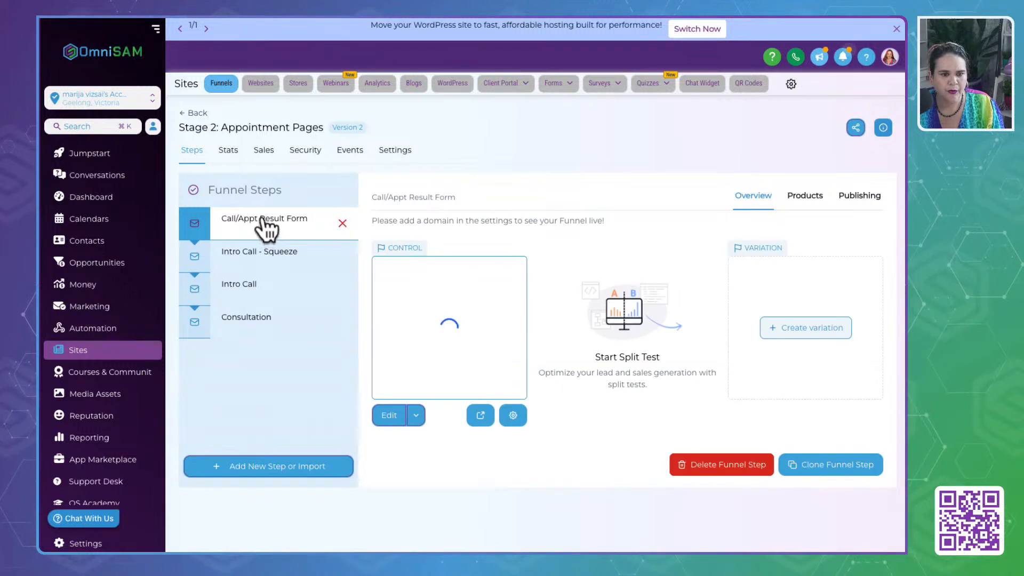
click(254, 257)
click(860, 196)
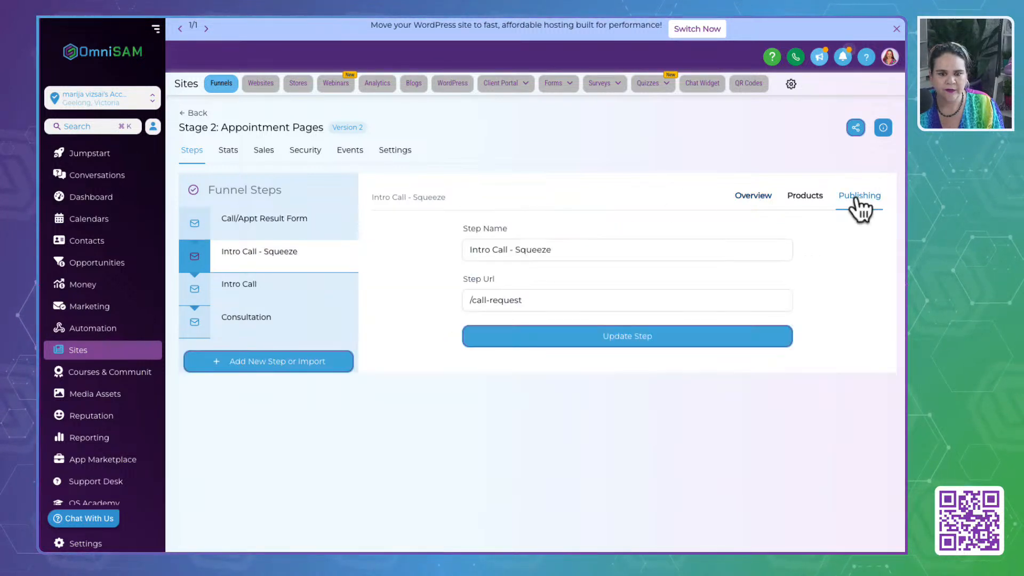
drag(531, 300, 429, 309)
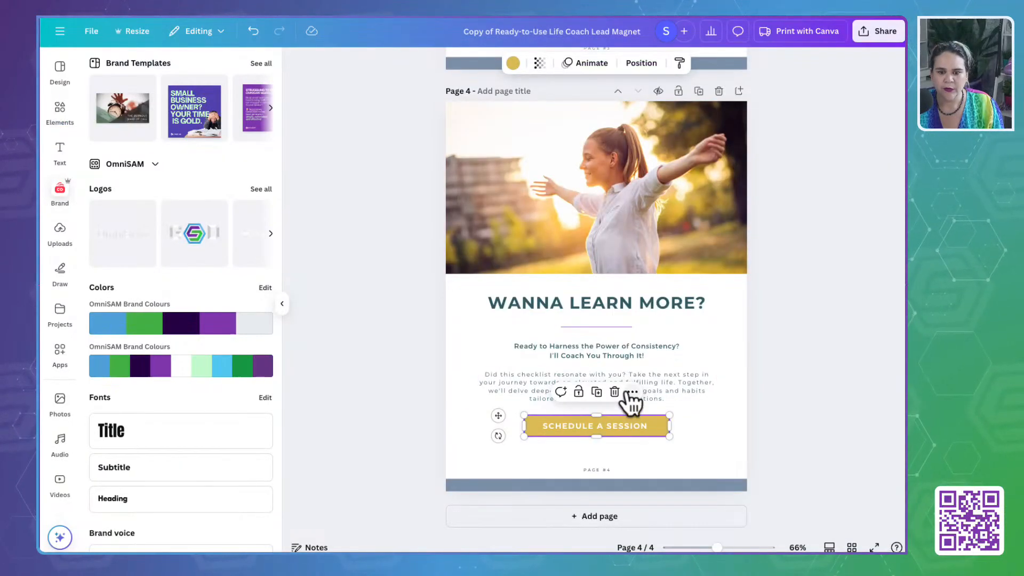
click(631, 393)
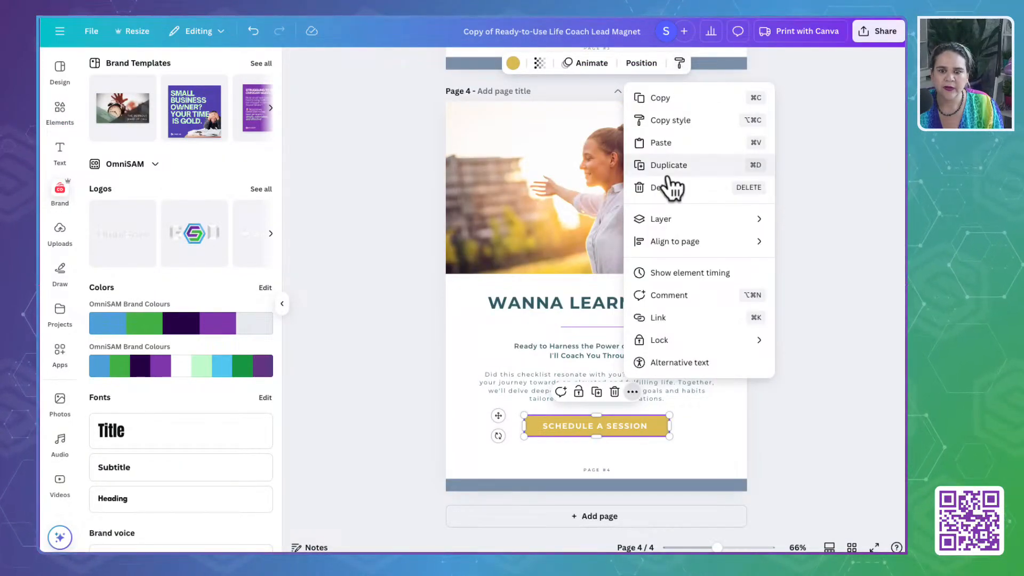
click(666, 319)
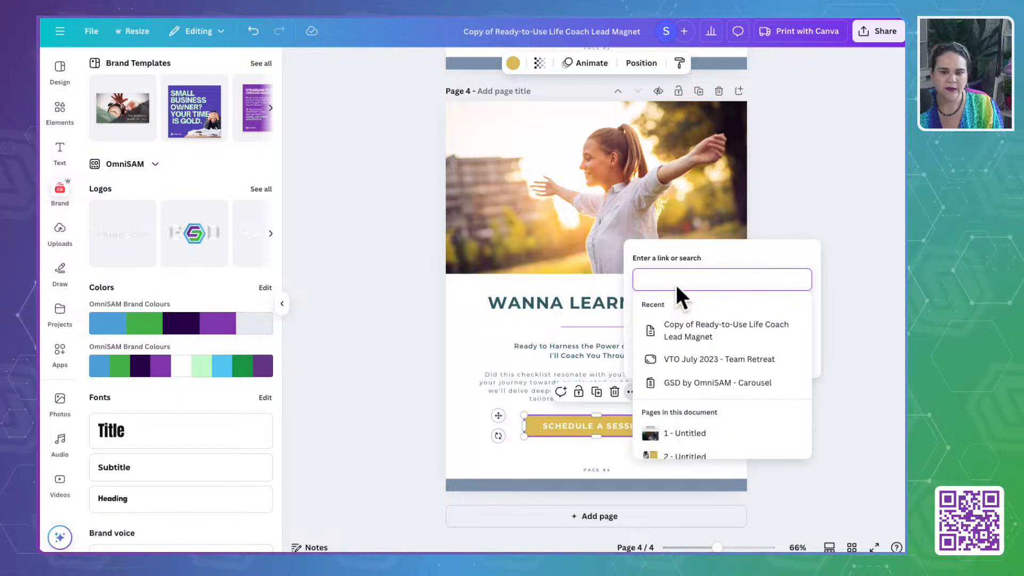
text(http)
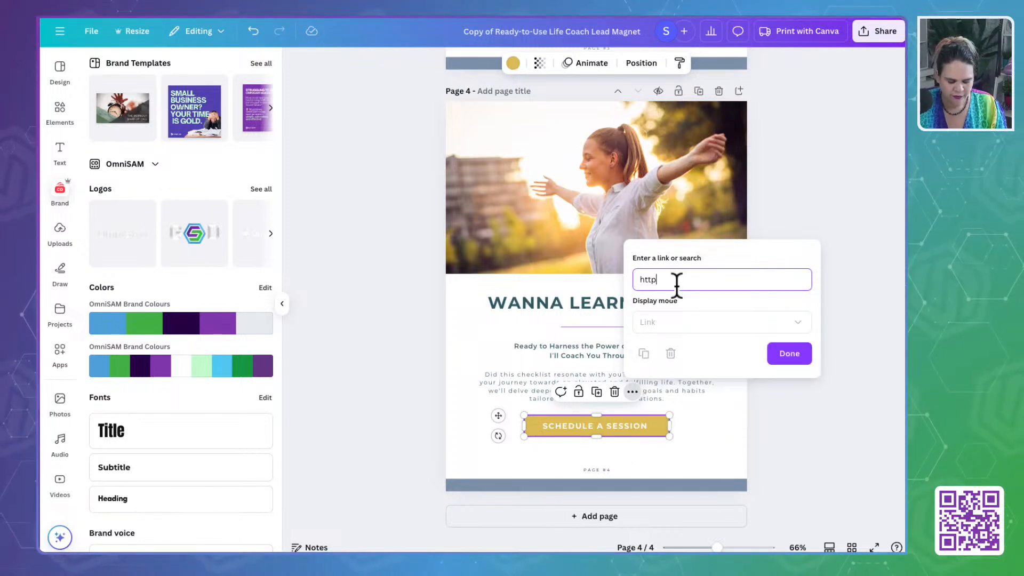
text(s://)
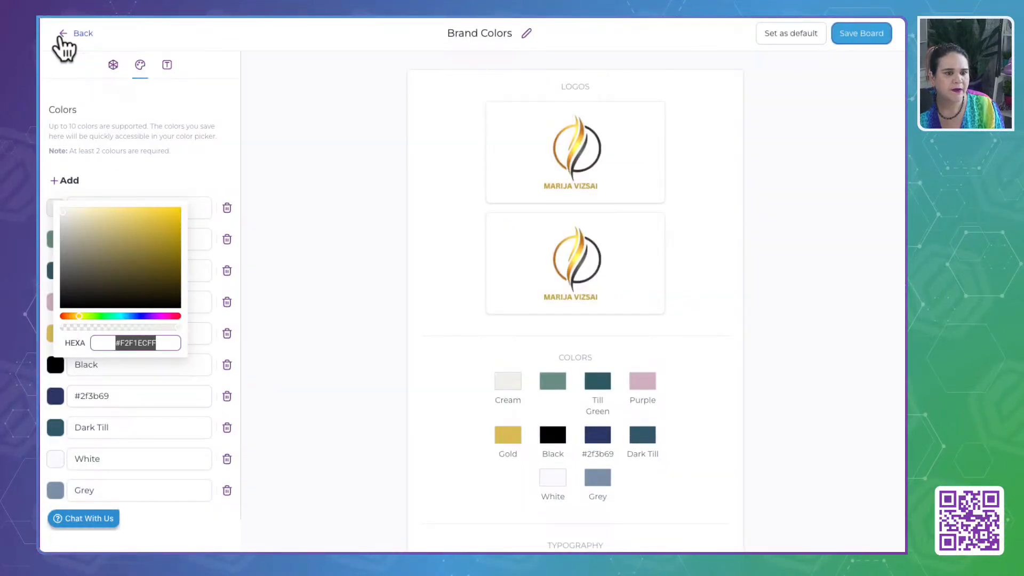
- Return to OmniSAM, open the Business Profile Settings and copy the root domain from Branded Domain, without the "connect." prefix
click(60, 35)
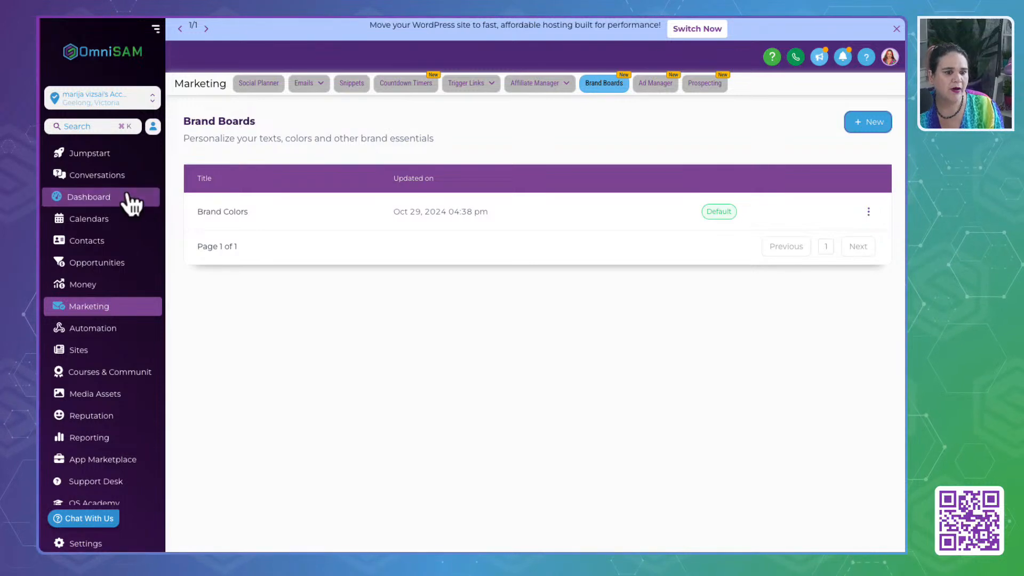
click(85, 545)
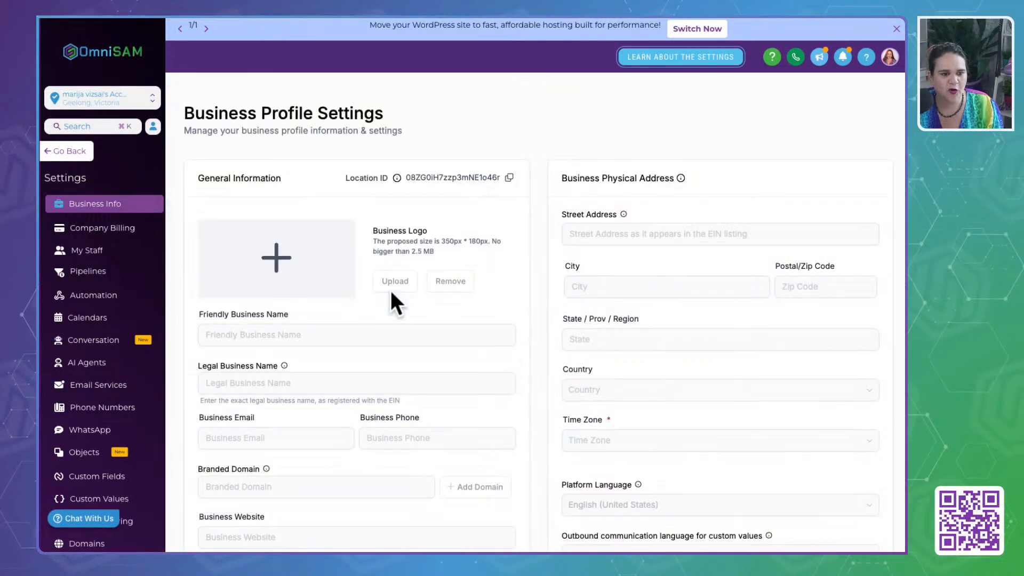
scroll(286, 400, down, 2)
click(302, 331)
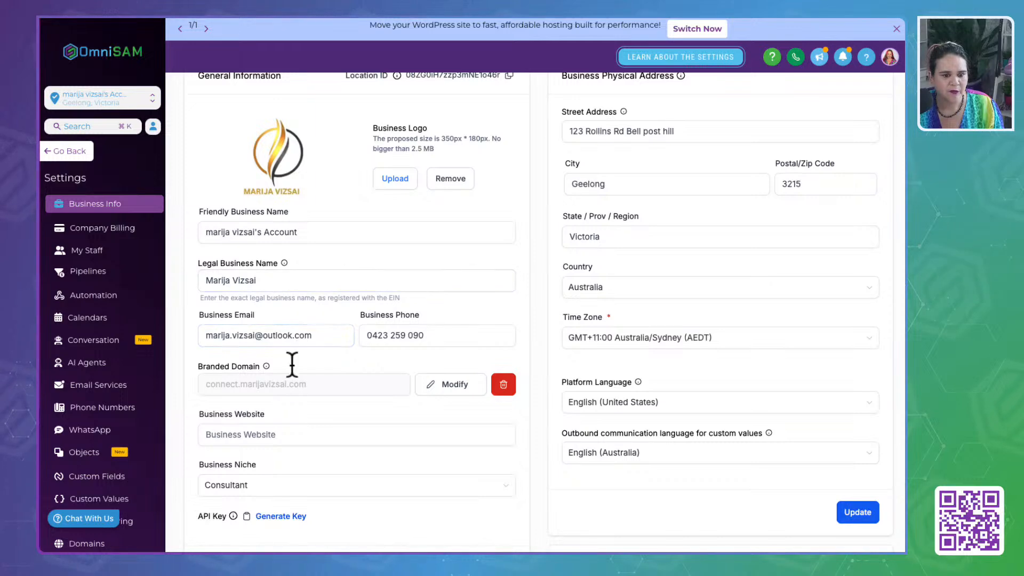
scroll(296, 410, down, 2)
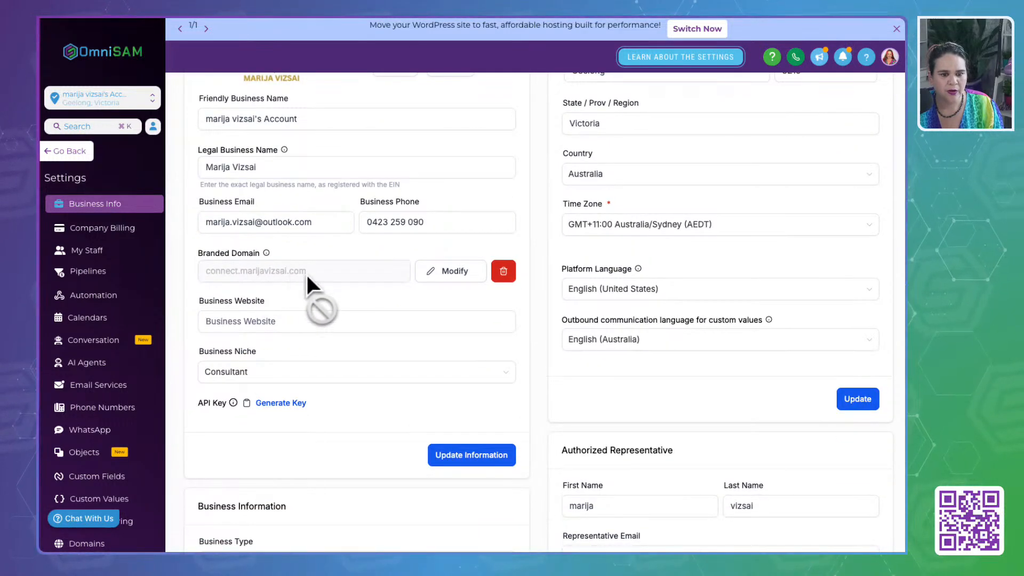
drag(305, 273, 240, 268)
key(ctrl+c)
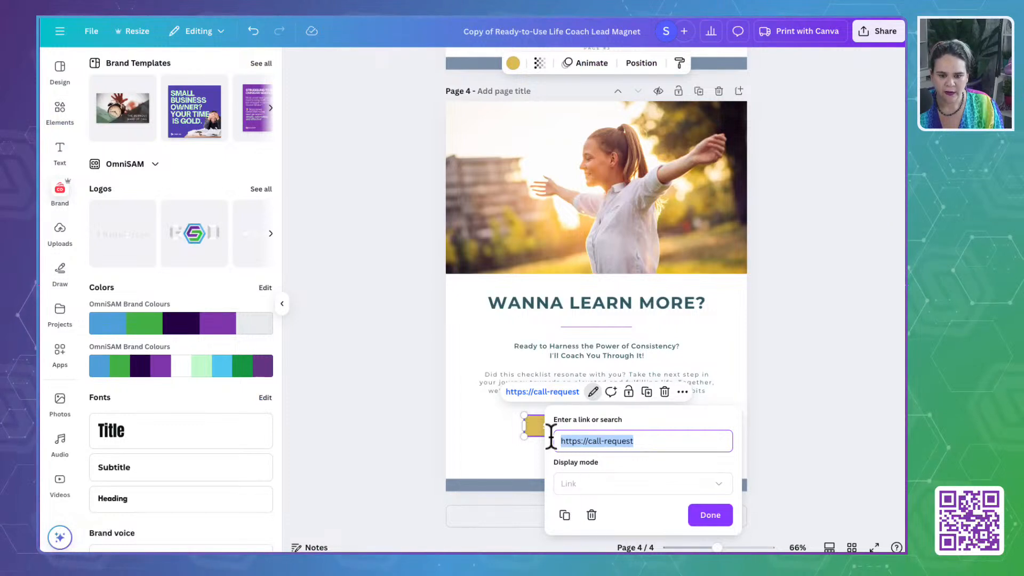
- In Canva, insert the copied domain and a slash before call-request in the button's link, and save the link
click(588, 441)
key(ctrl+v)
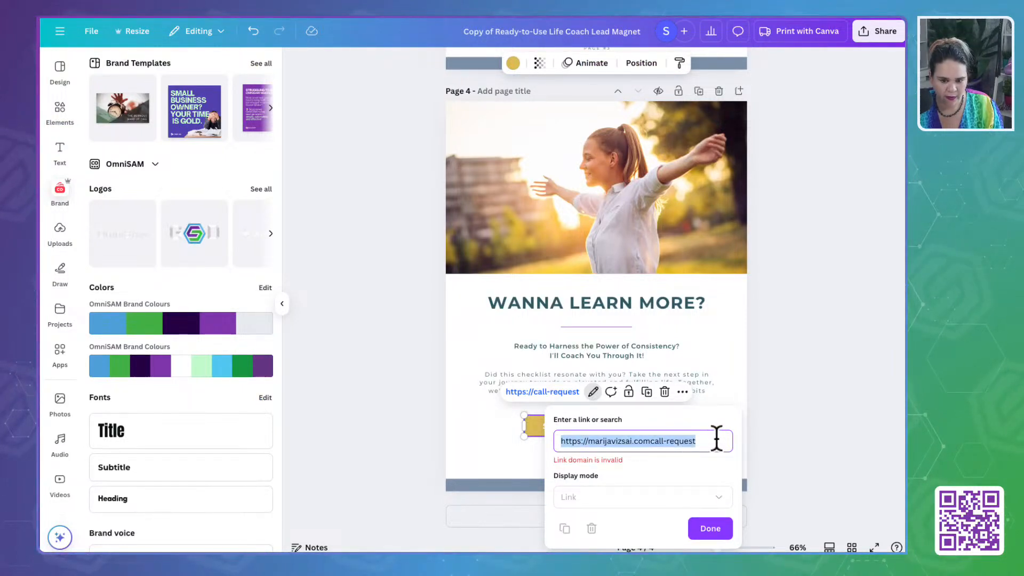
click(649, 440)
text(/)
key(ctrl+a)
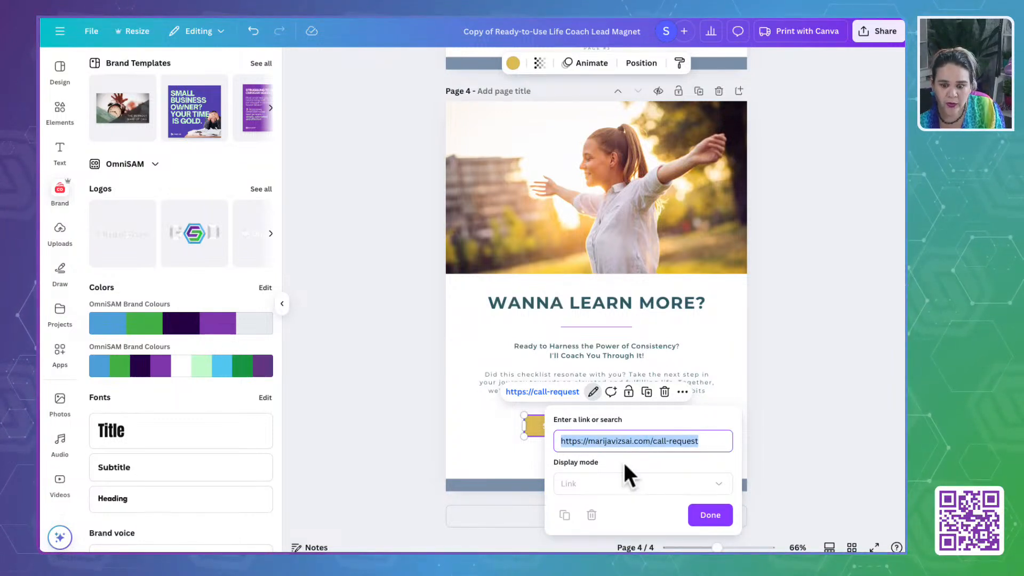
click(712, 516)
click(804, 315)
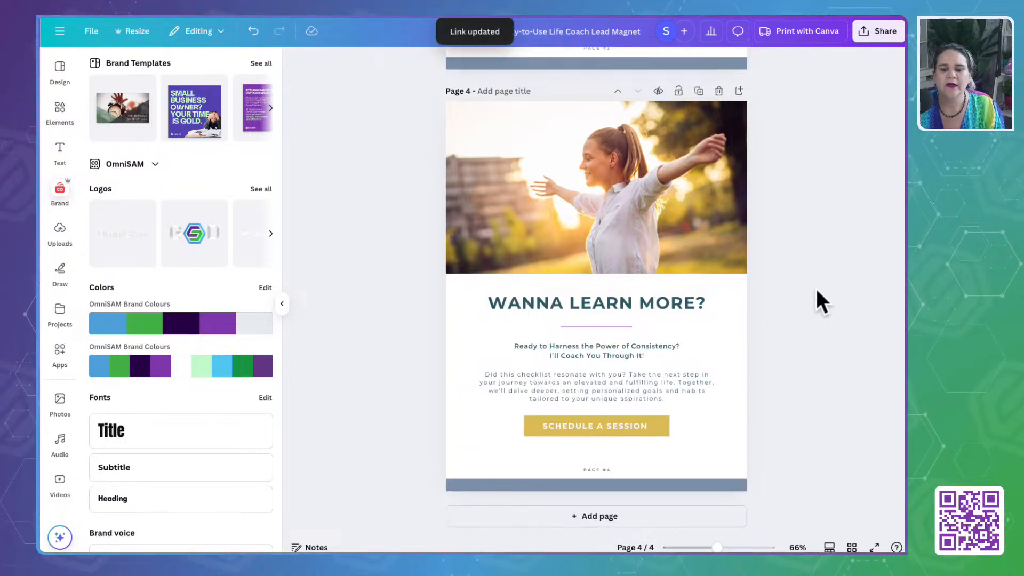
- Download pages 1–4 of the lead magnet design as PDF Standard
click(880, 32)
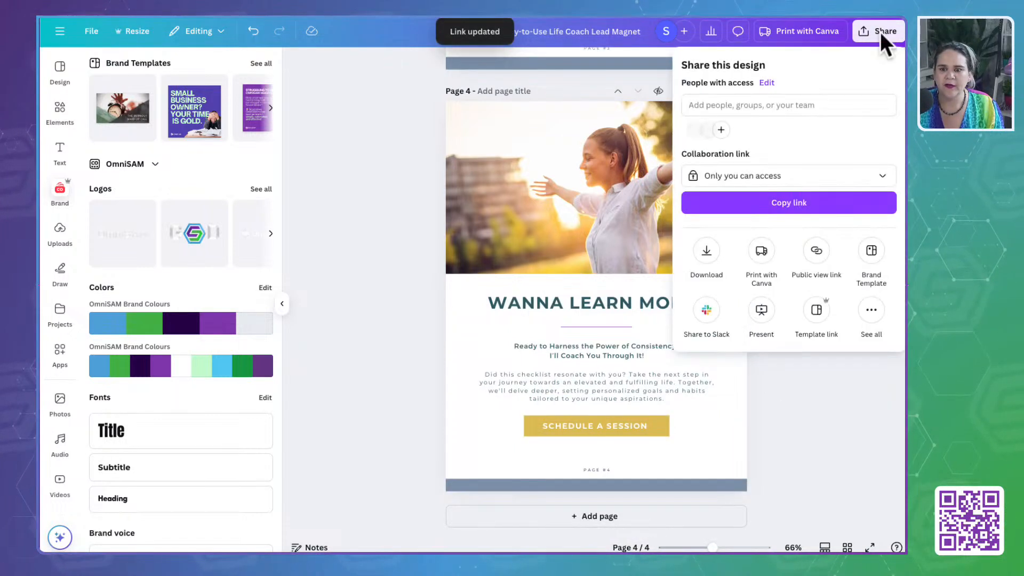
click(704, 272)
click(712, 113)
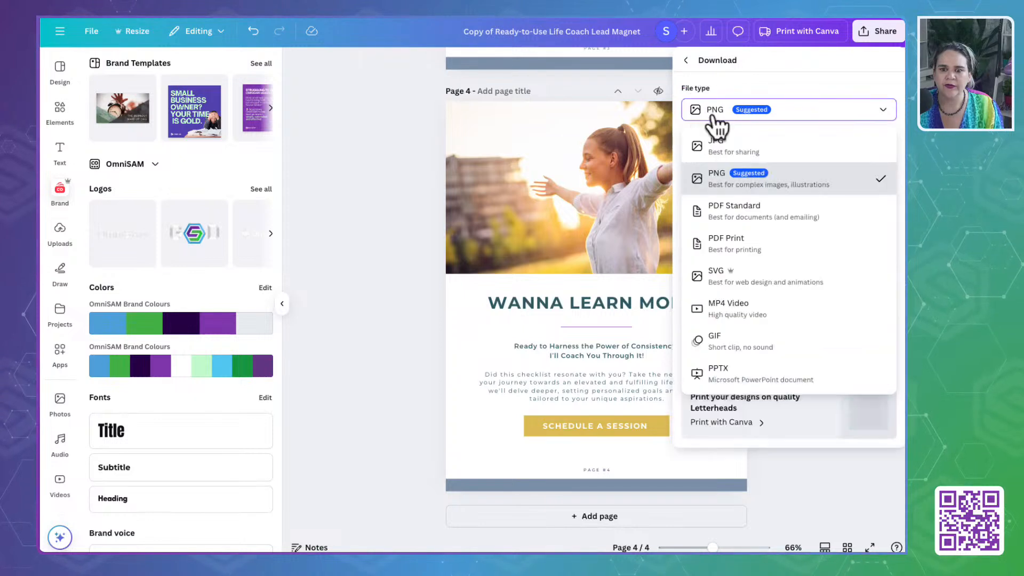
click(722, 211)
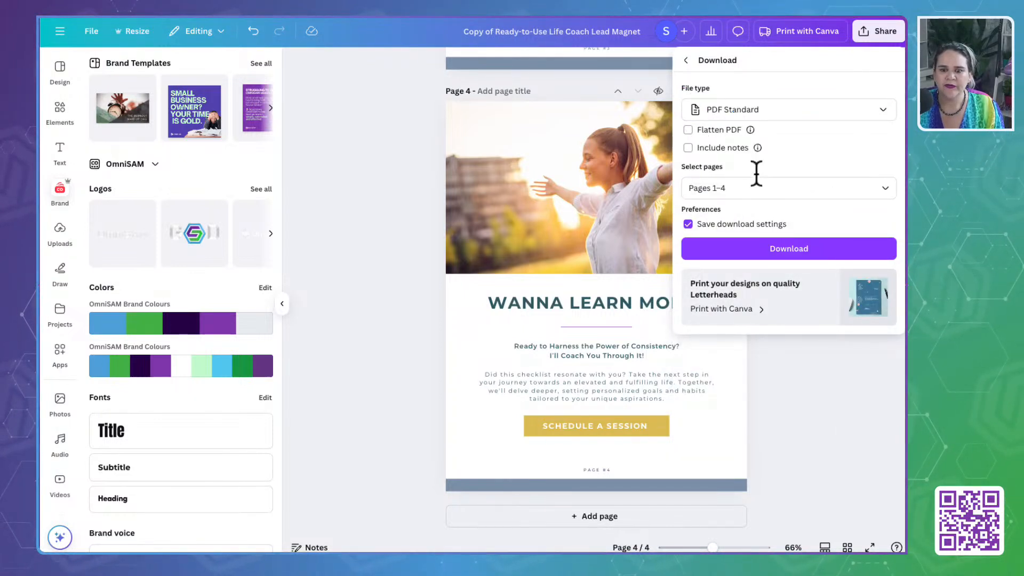
click(762, 249)
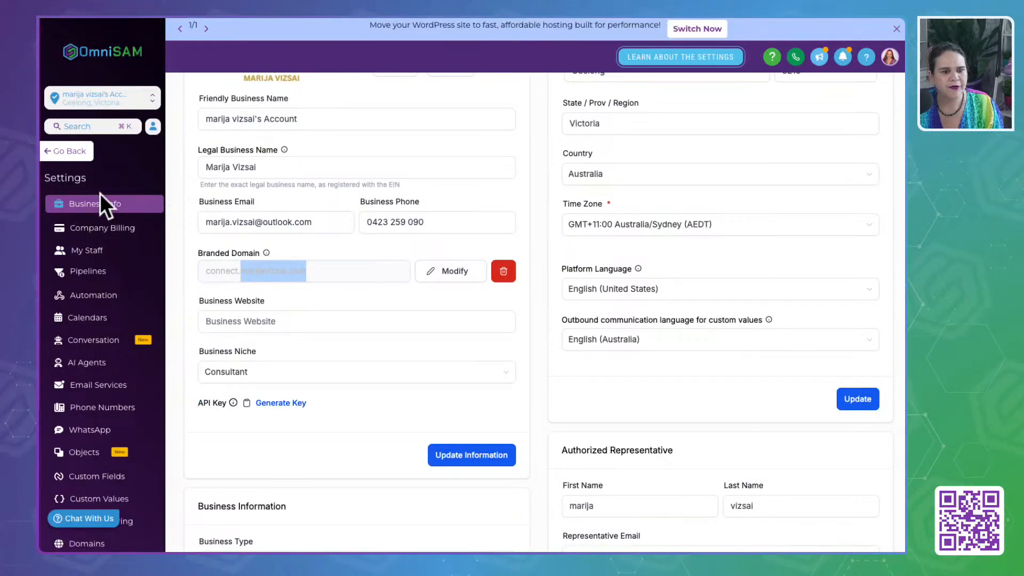
- Open the "Stage 1: Lead Magnets" folder in OmniSAM's Media Assets and upload "Daily Habits Checklist.pdf" to it
click(68, 152)
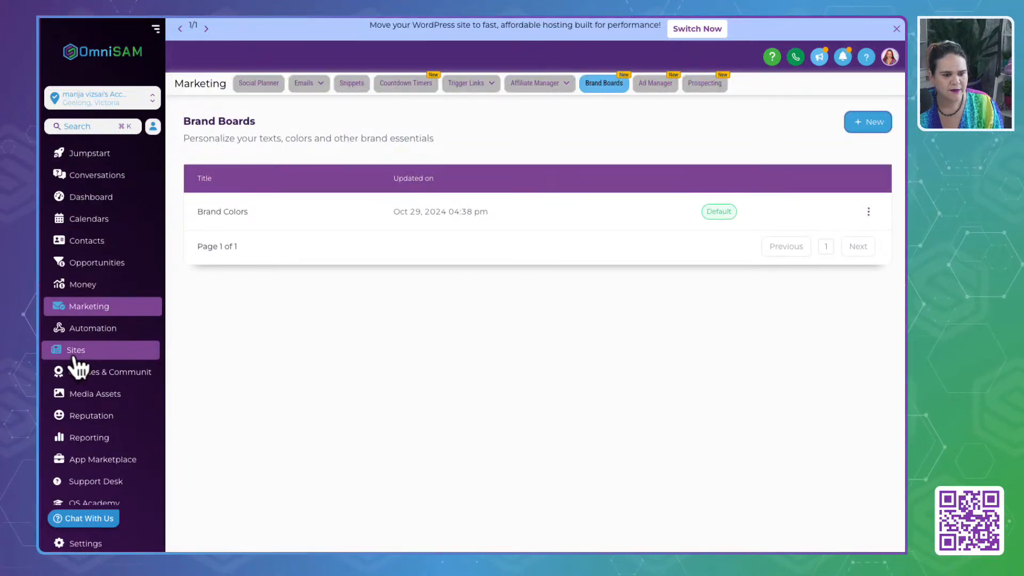
click(75, 398)
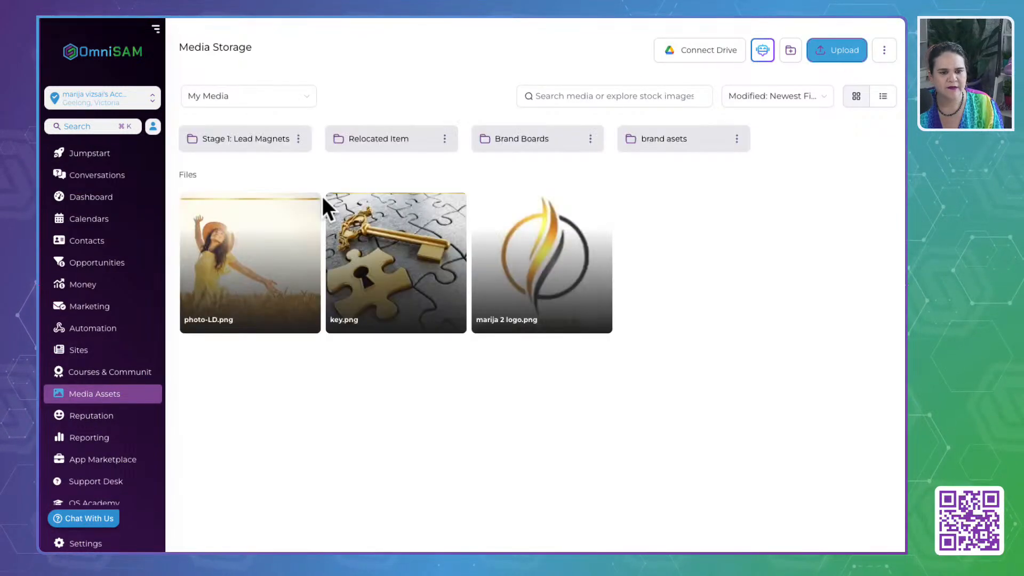
click(261, 144)
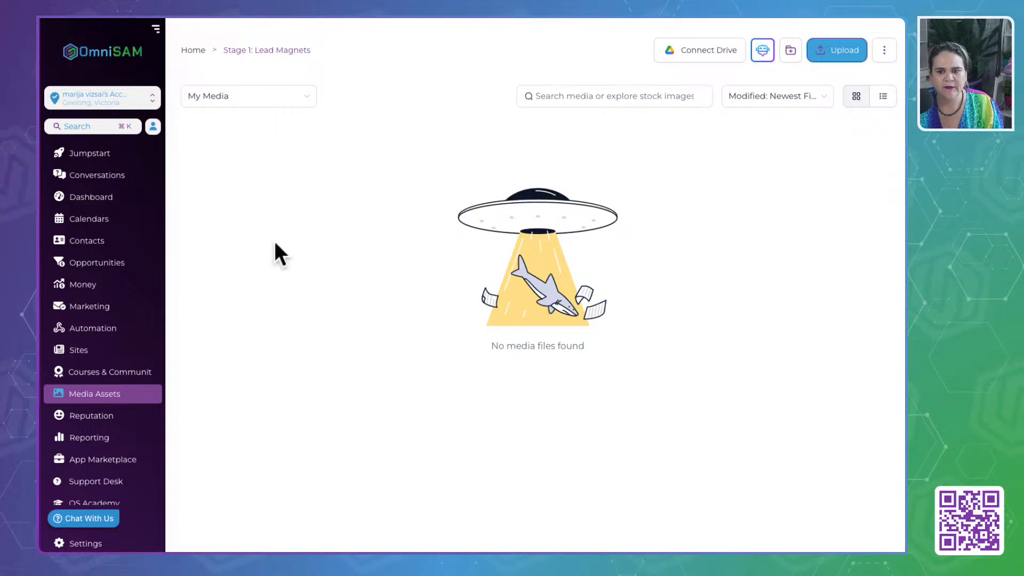
click(762, 51)
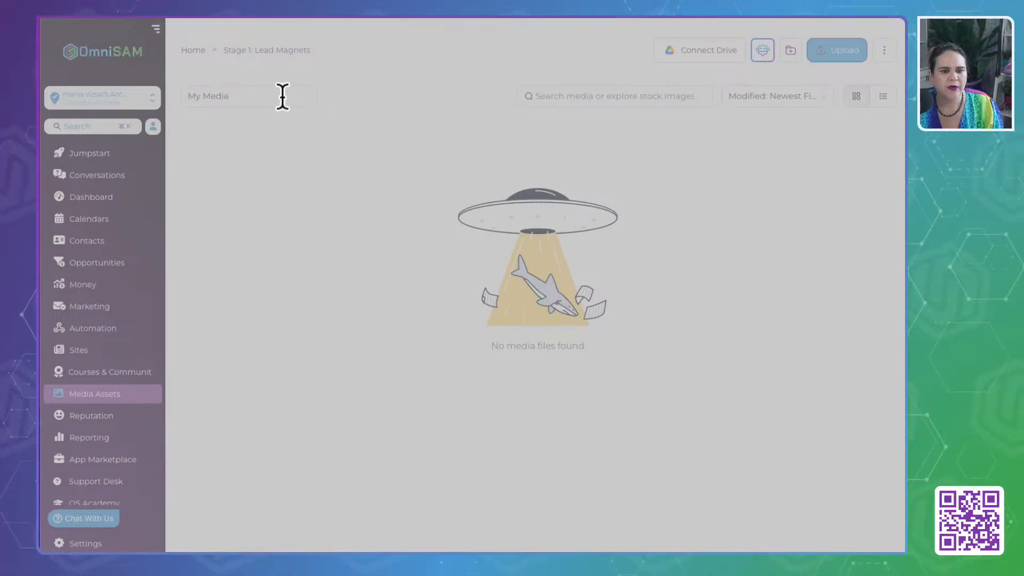
drag(276, 97, 196, 98)
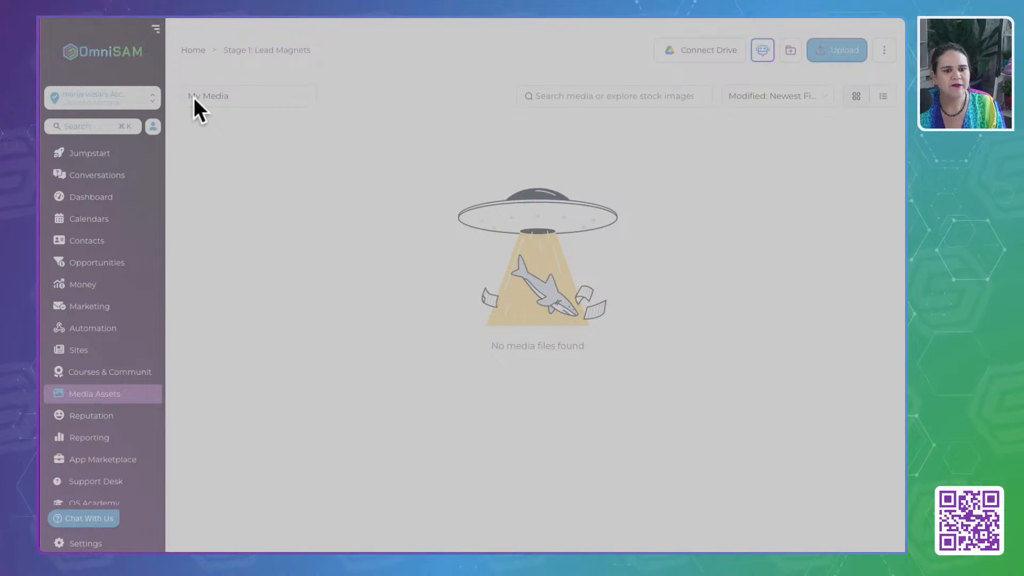
click(847, 473)
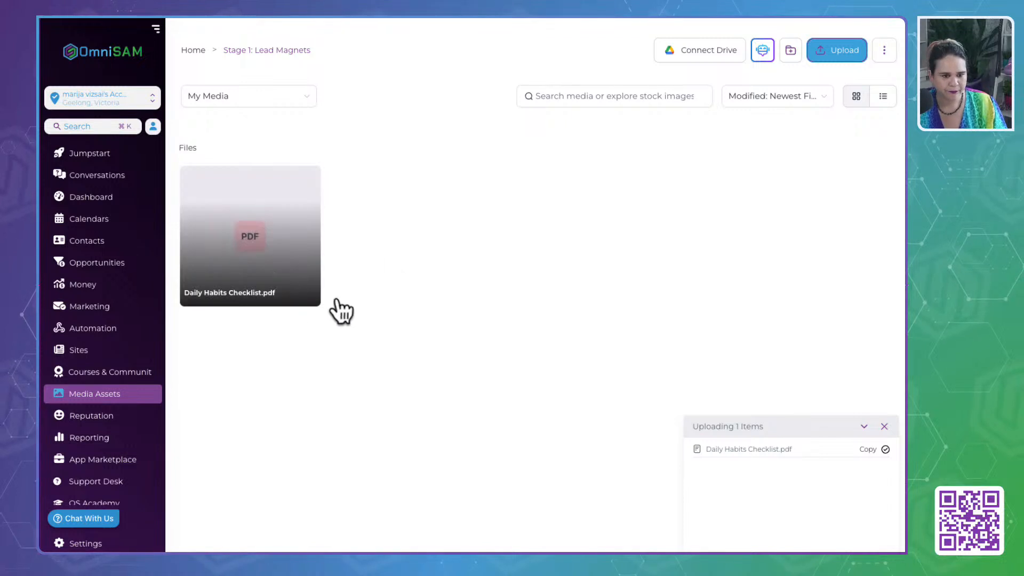
- Copy the link of "Daily Habits Checklist.pdf" and open it in a new browser tab
click(308, 179)
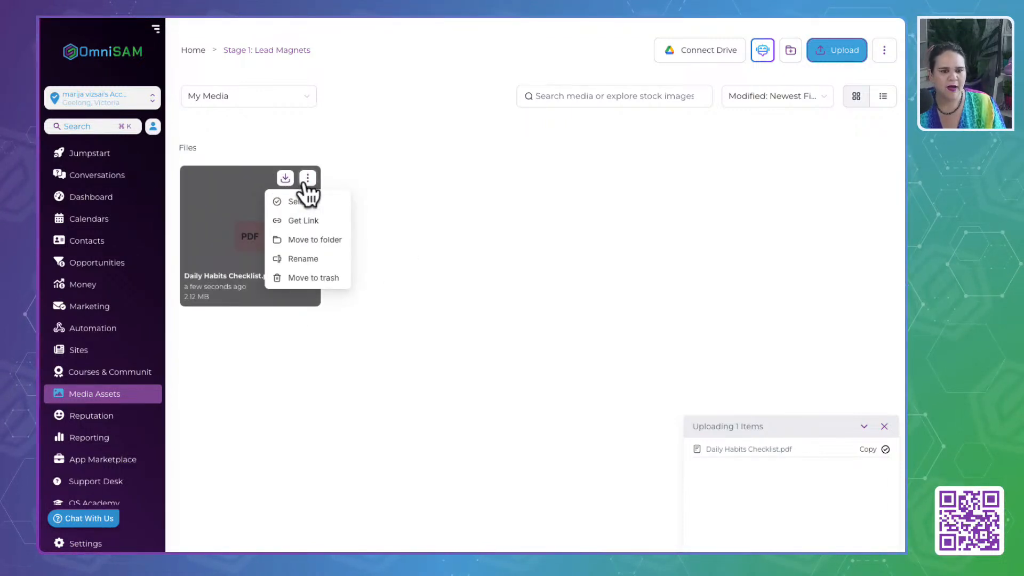
click(297, 220)
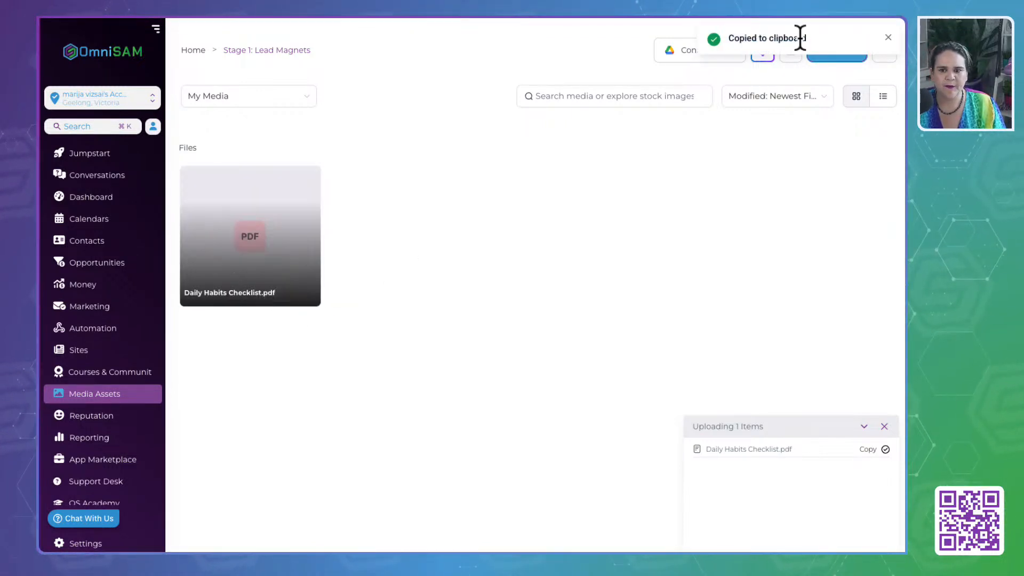
key(super+t)
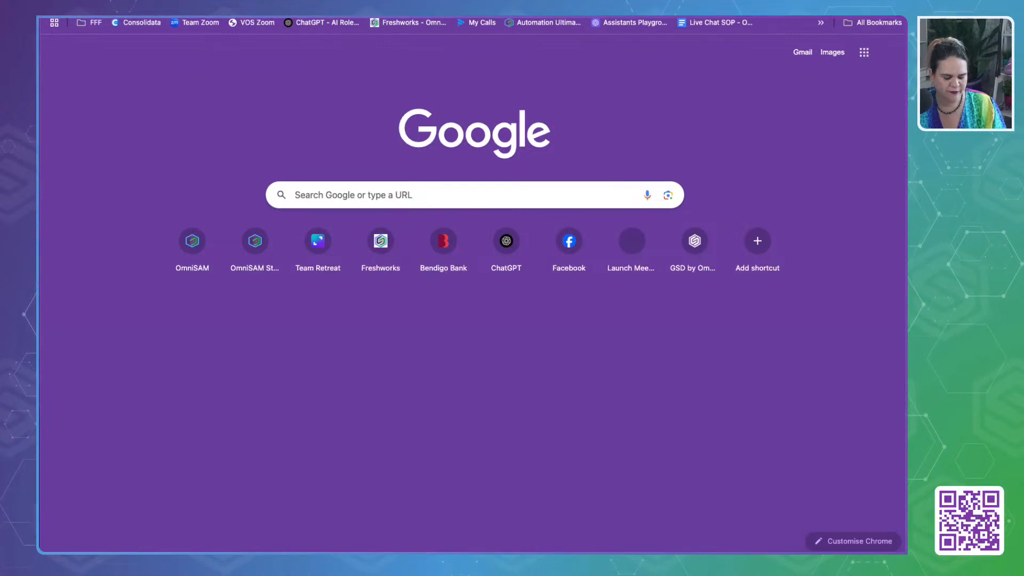
key(super+v)
key(Return)
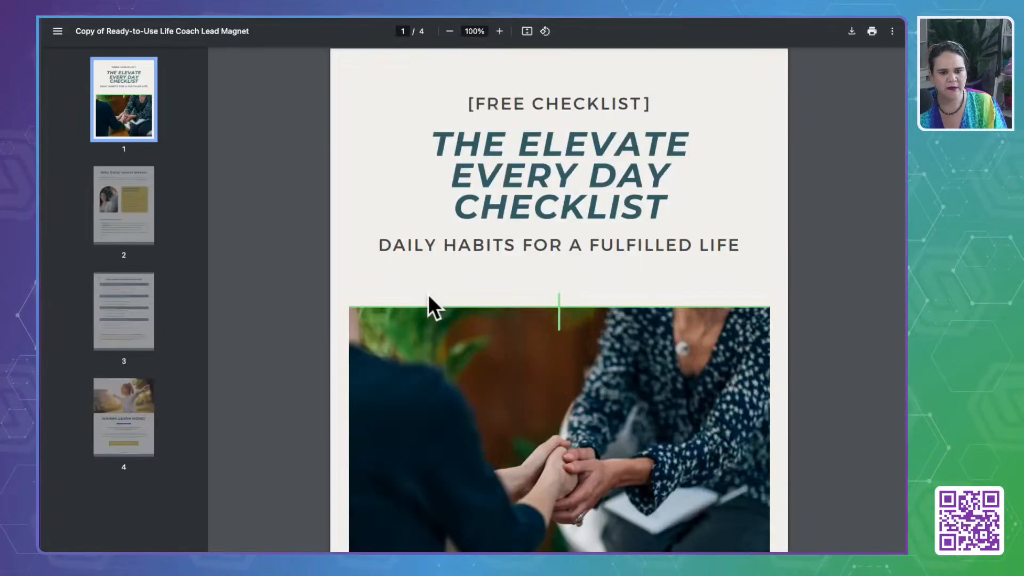
- Look through the PDF to page 4 and test the "Schedule a Session" button's link, closing the opened page
scroll(530, 337, down, 20)
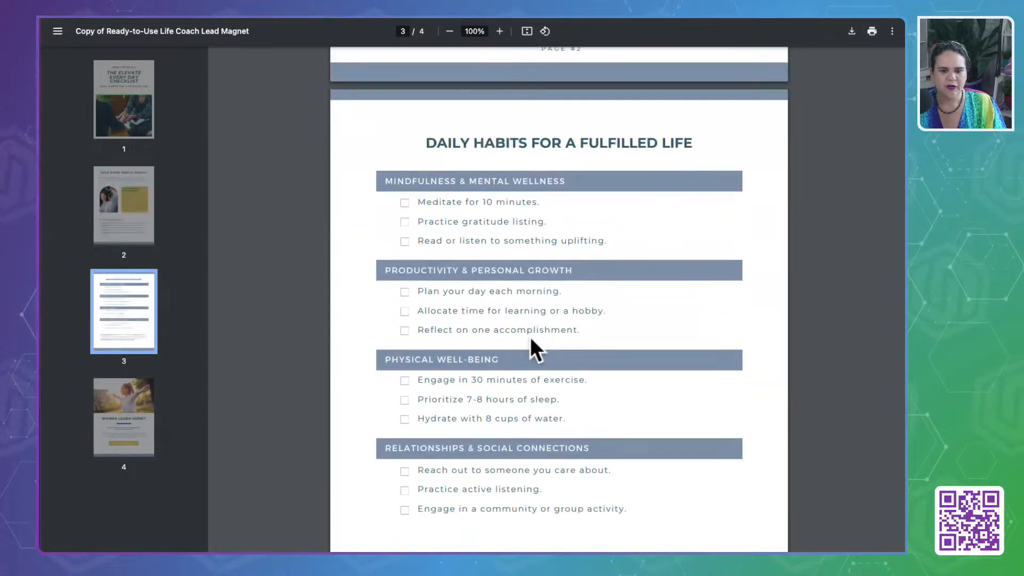
scroll(530, 337, down, 5)
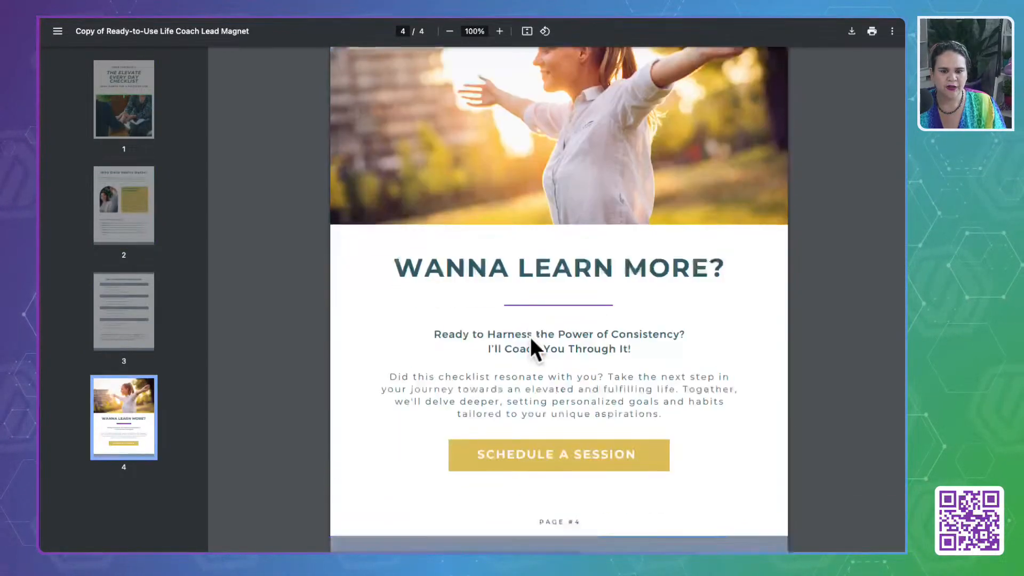
click(515, 459)
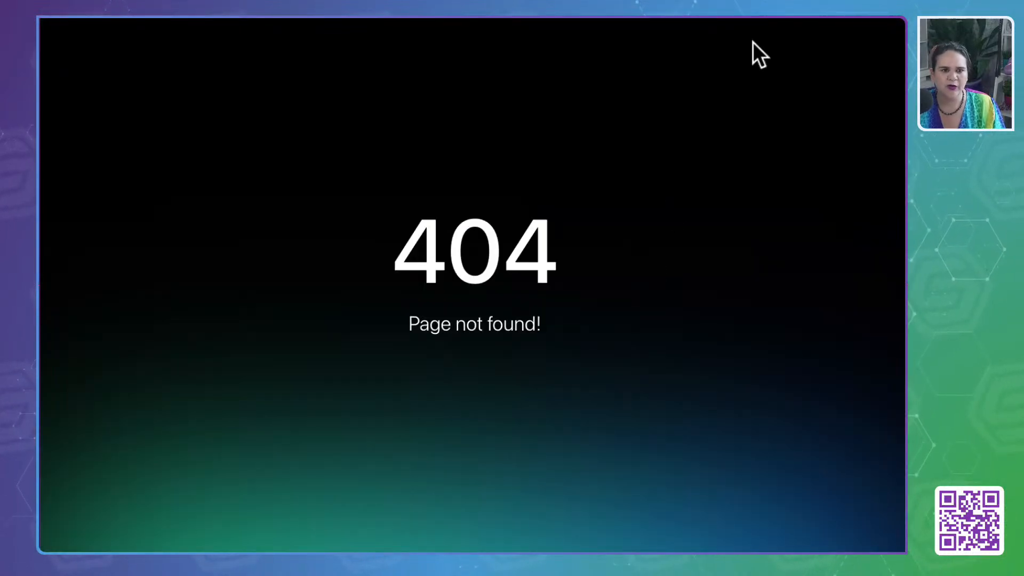
key(super+w)
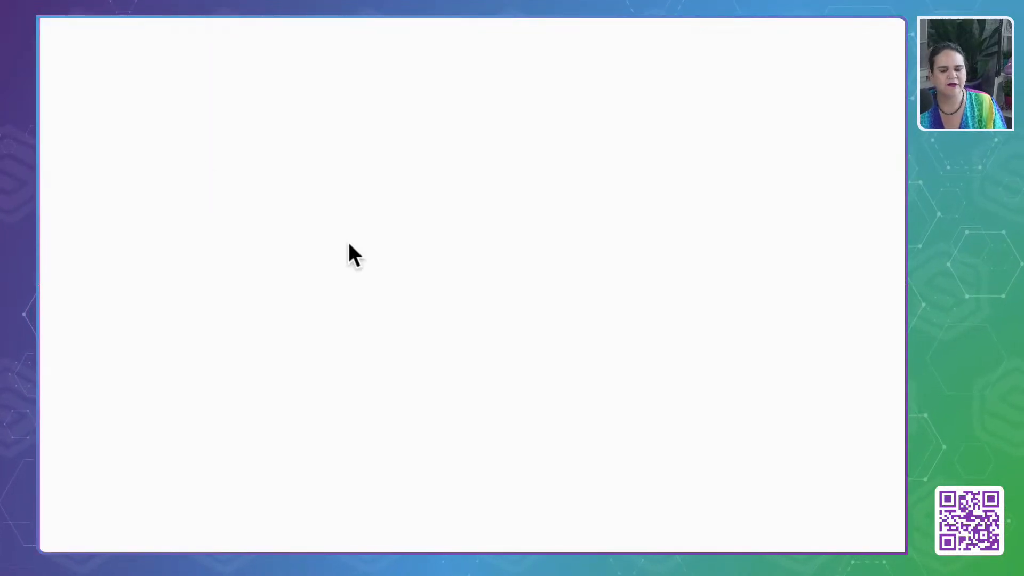
- Switch back to OmniSAM, open the Custom Values settings and list their folders
click(136, 17)
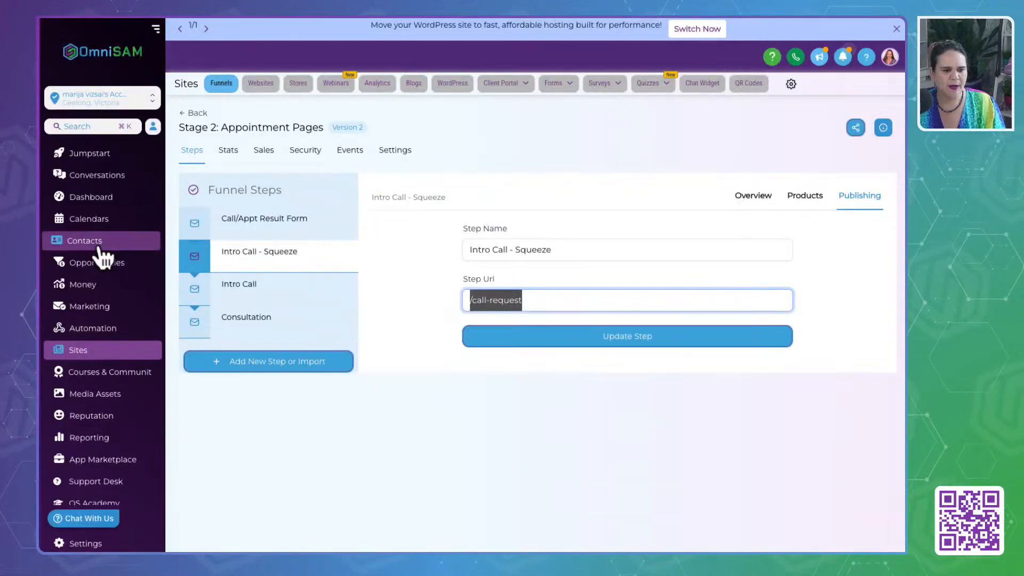
click(97, 543)
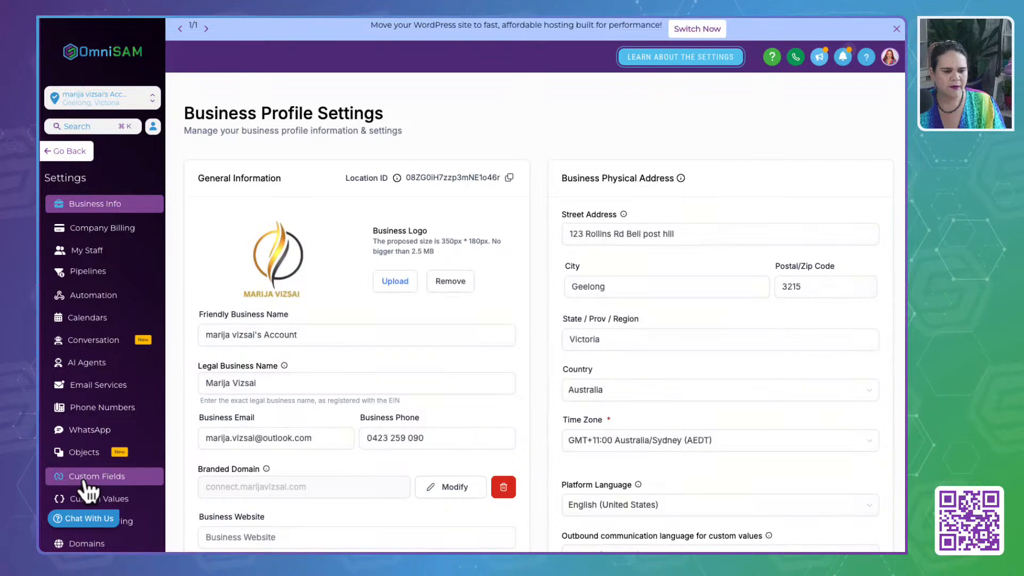
click(85, 477)
click(87, 499)
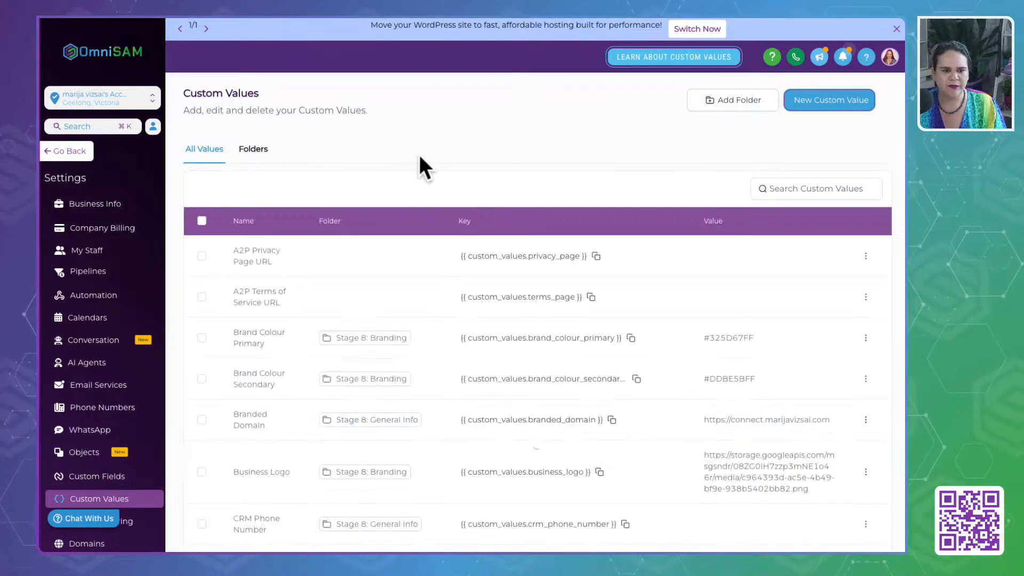
click(253, 151)
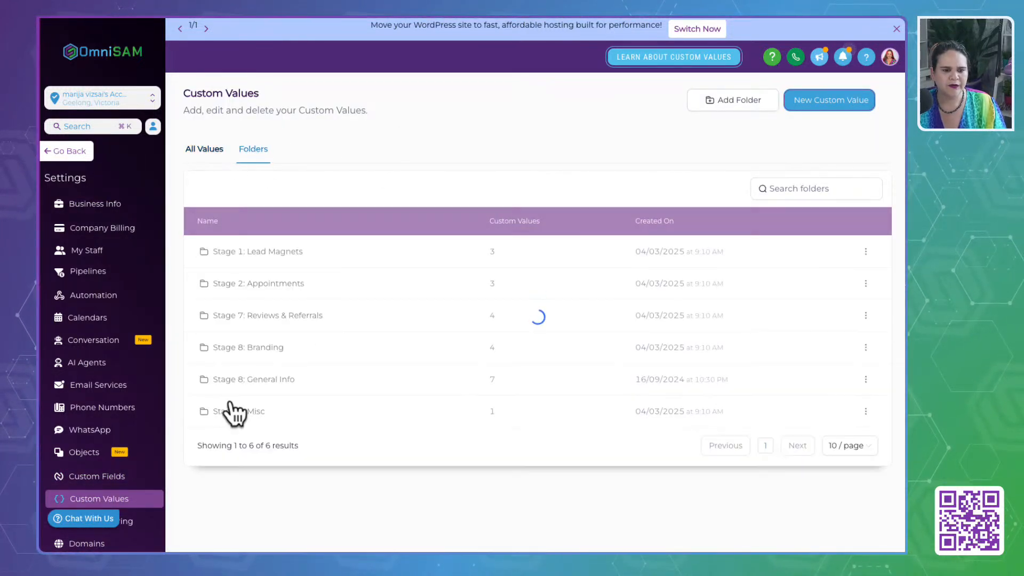
- View the "Stage 2: Appointments" custom values, then return to the folder list and open the "Stage 1: Lead Magnets" folder
click(249, 283)
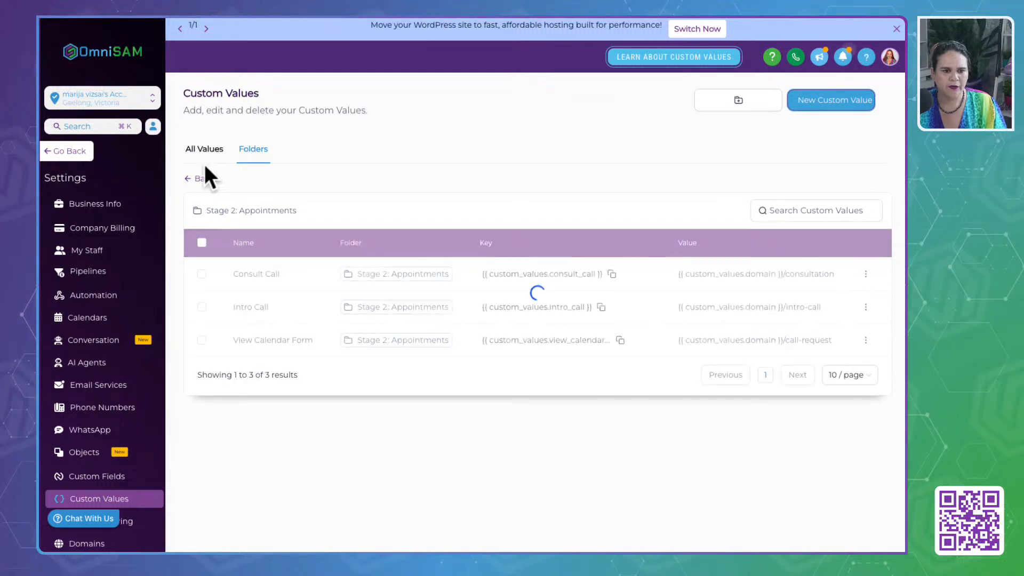
click(203, 174)
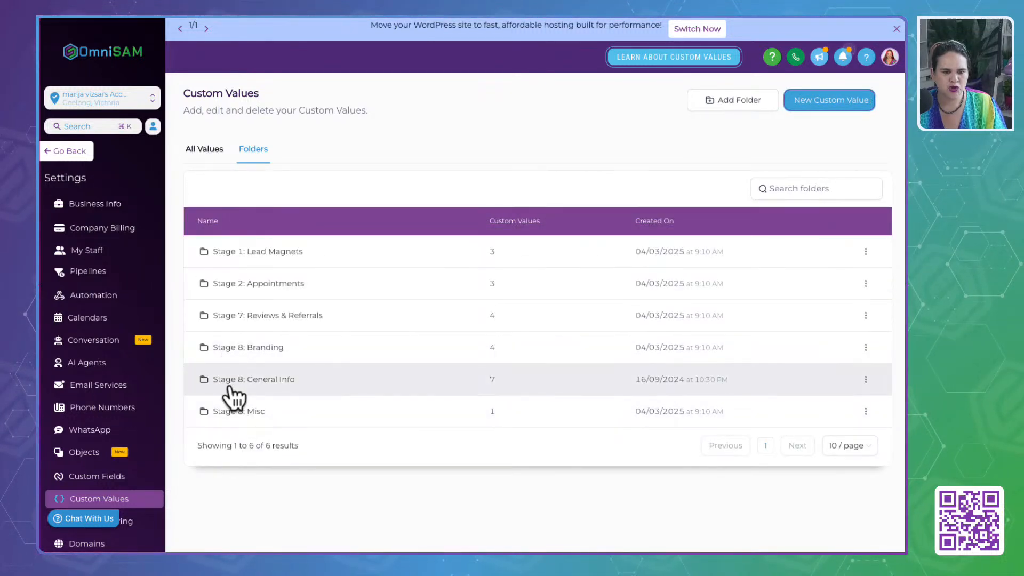
click(265, 259)
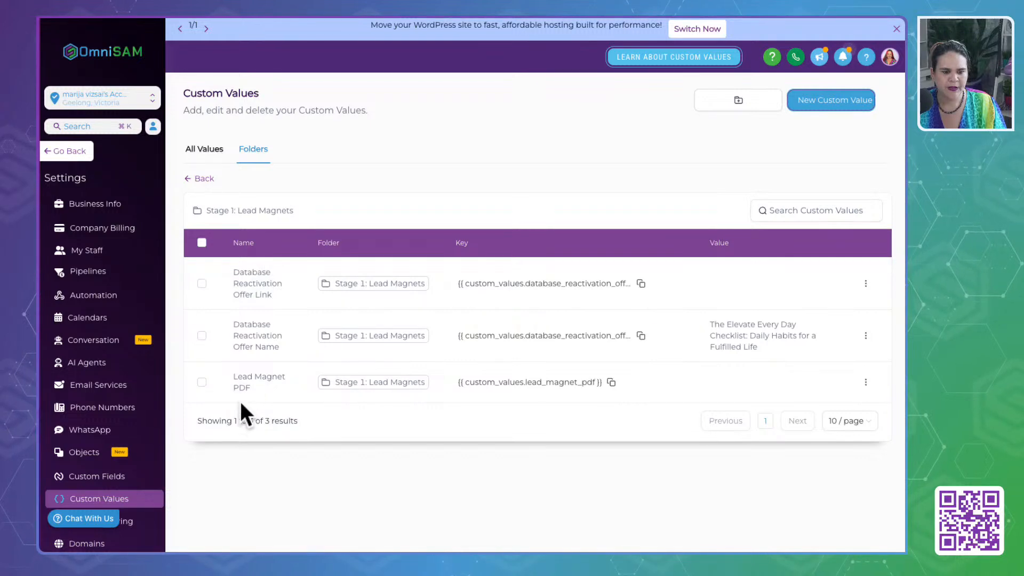
- Set the "Lead Magnet PDF" custom value to the copied media link of "Daily Habits Checklist.pdf" and save the update
click(866, 382)
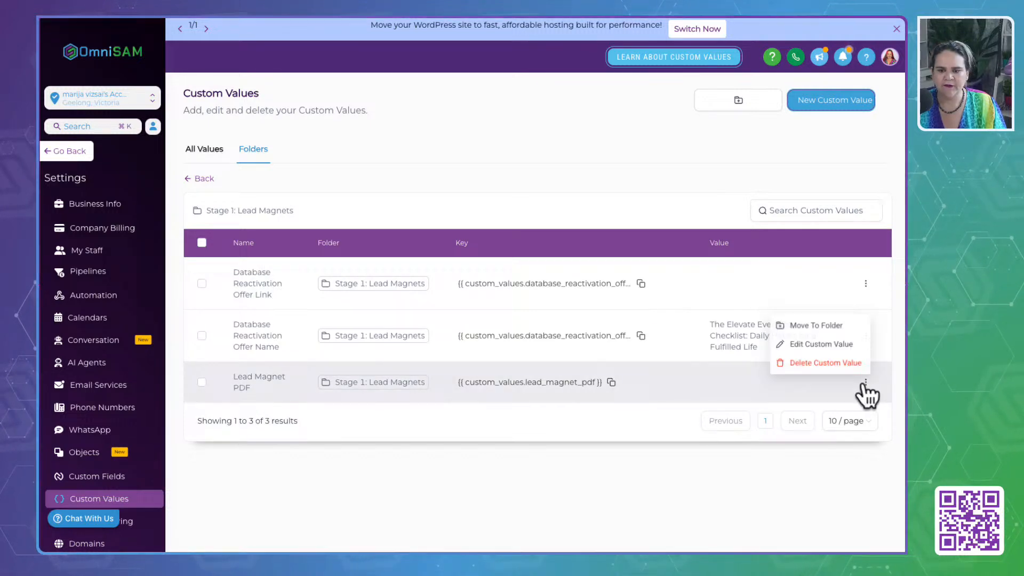
click(836, 344)
click(363, 309)
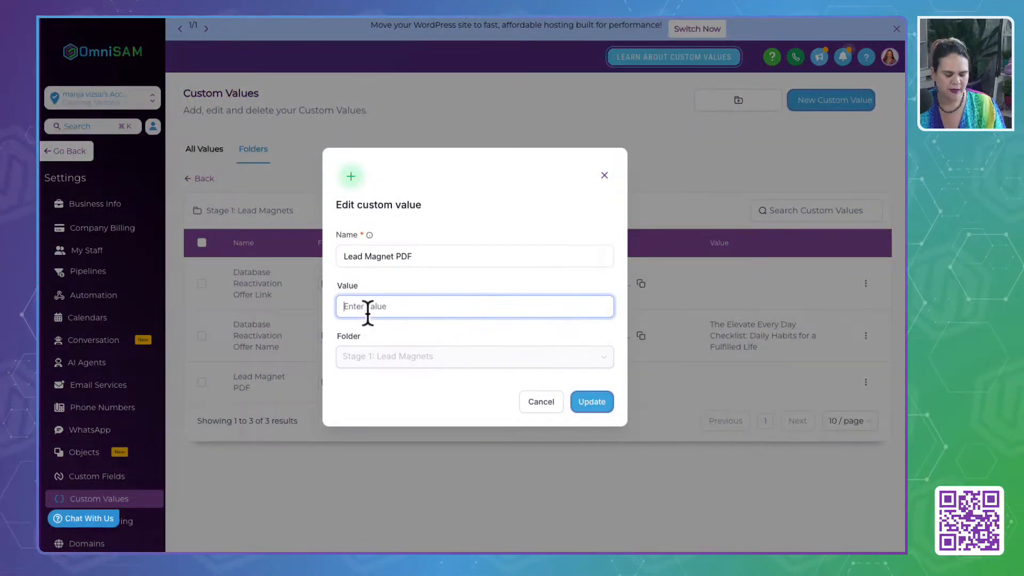
key(super+v)
click(593, 401)
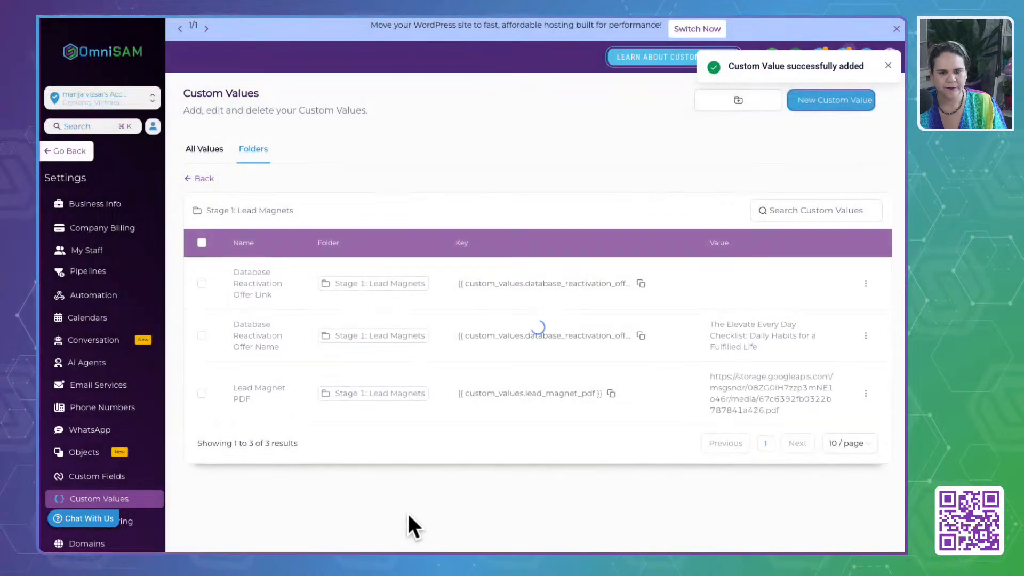
click(408, 514)
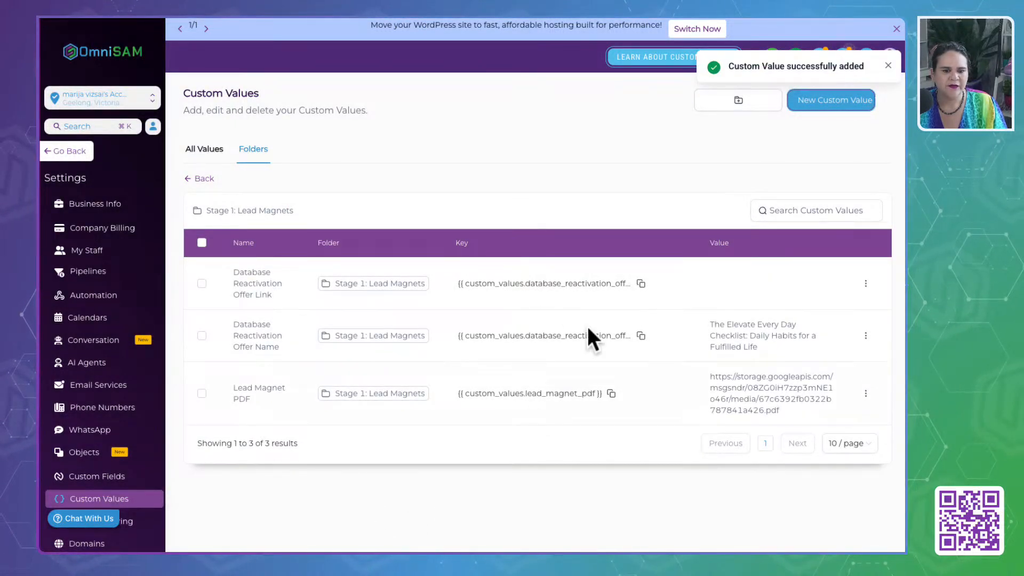
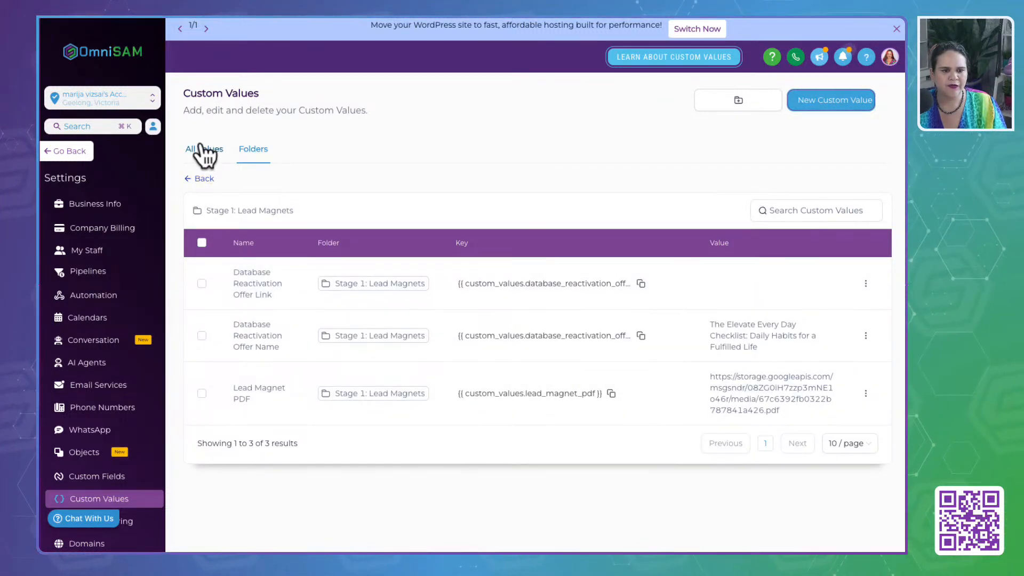
- Search all custom values for "domai" and copy the key of the "Domain" custom value
click(204, 152)
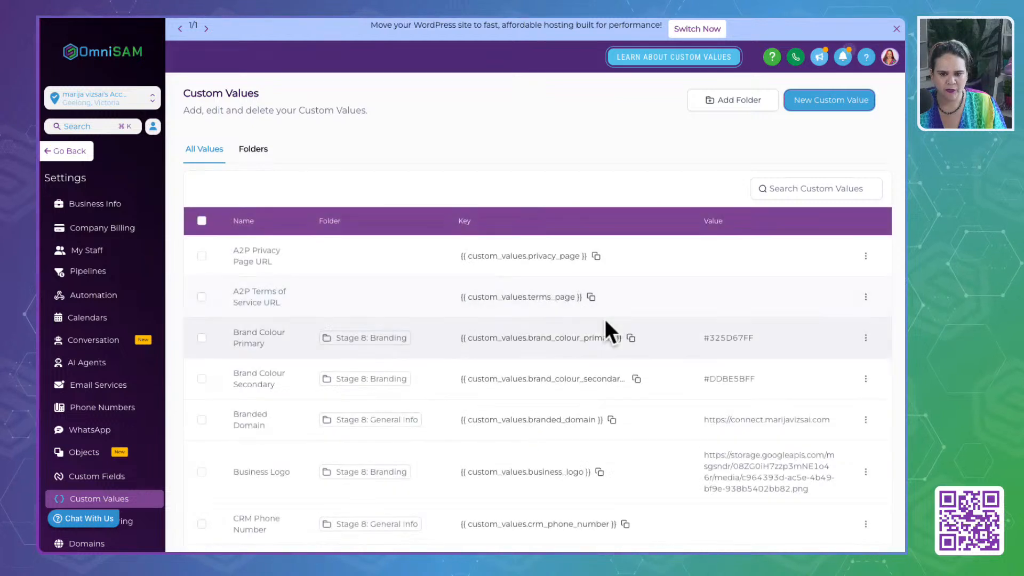
click(805, 188)
text(d)
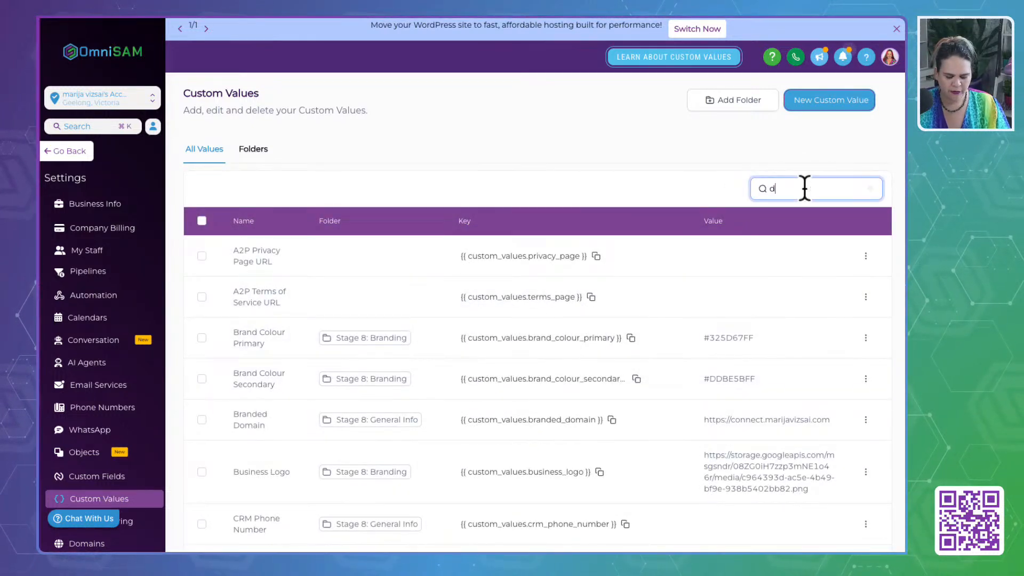
text(omai)
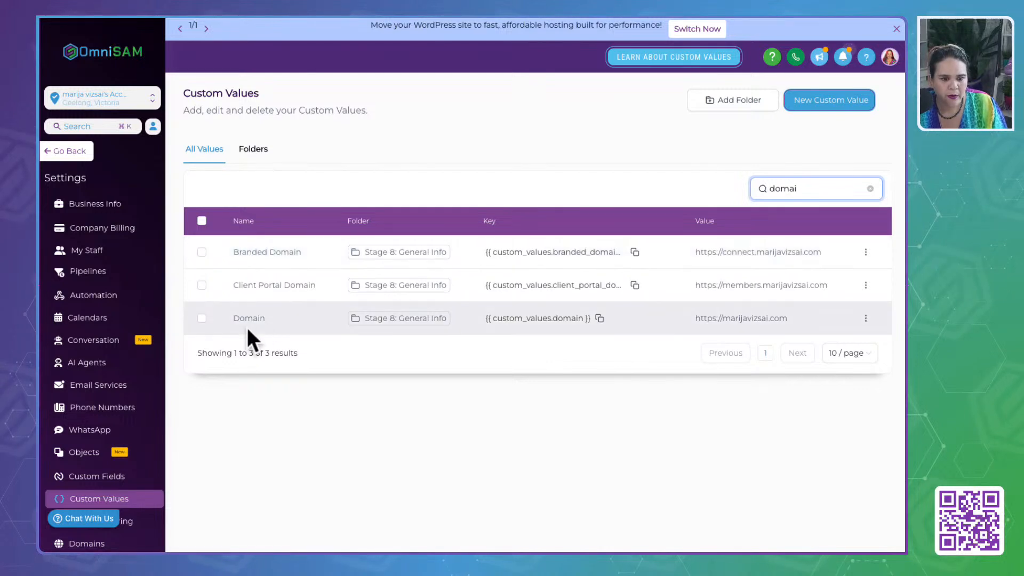
click(599, 317)
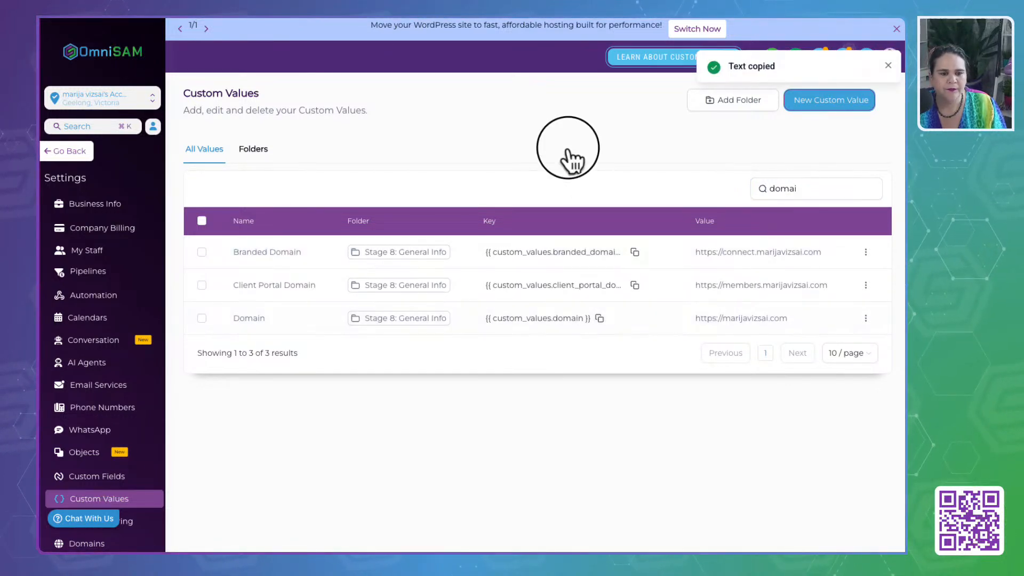
- In the "Stage 1: Lead Magnets" folder, set "Database Reactivation Offer Link" to "{{ custom_values.domain }}/checklist" and save the update
click(255, 152)
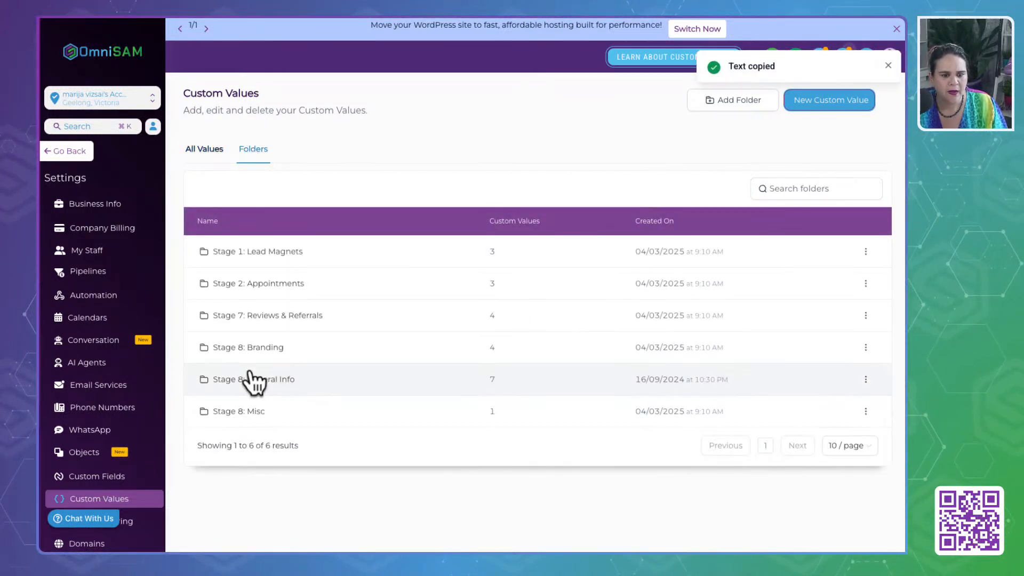
click(251, 254)
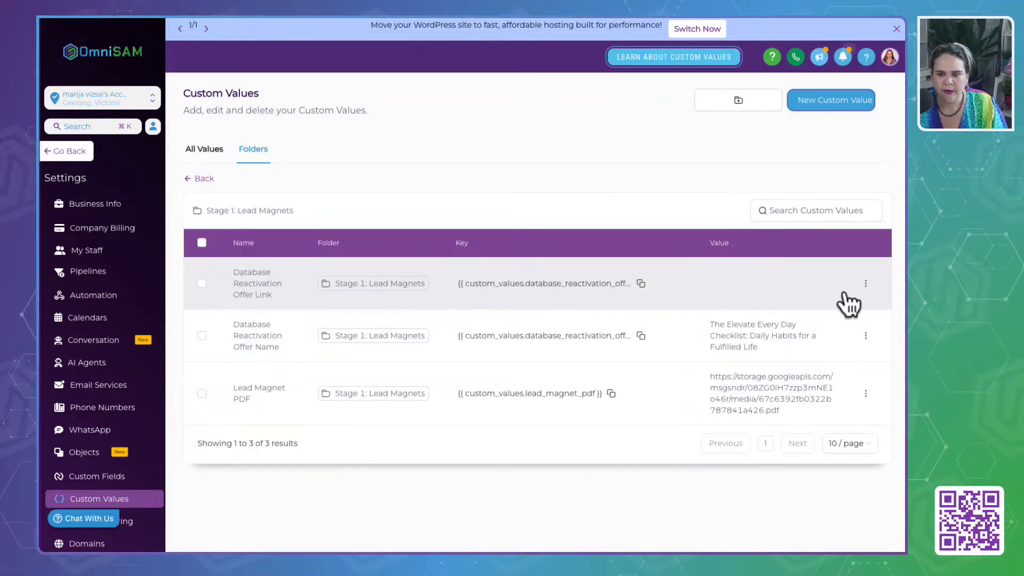
click(865, 283)
click(833, 243)
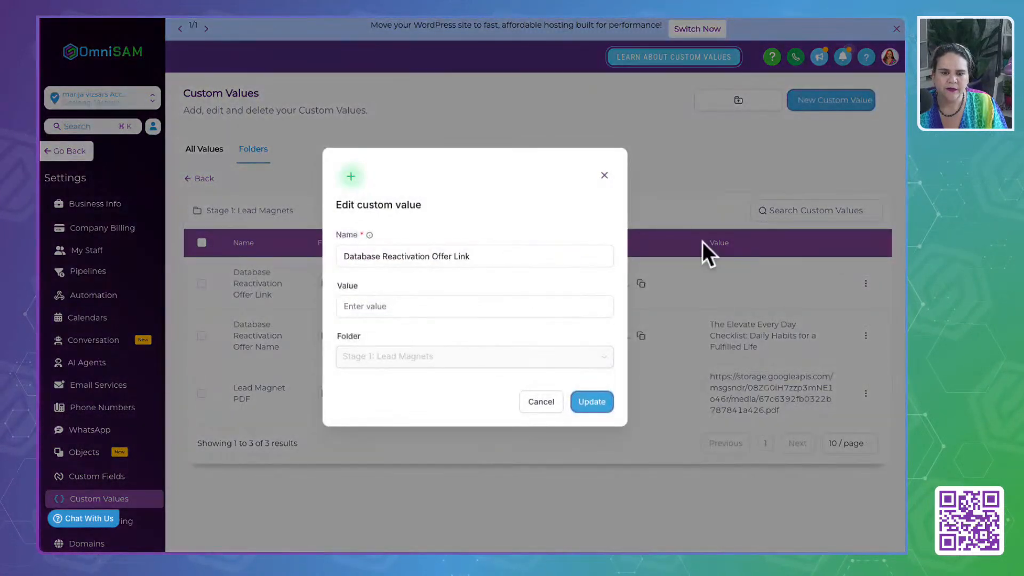
click(402, 311)
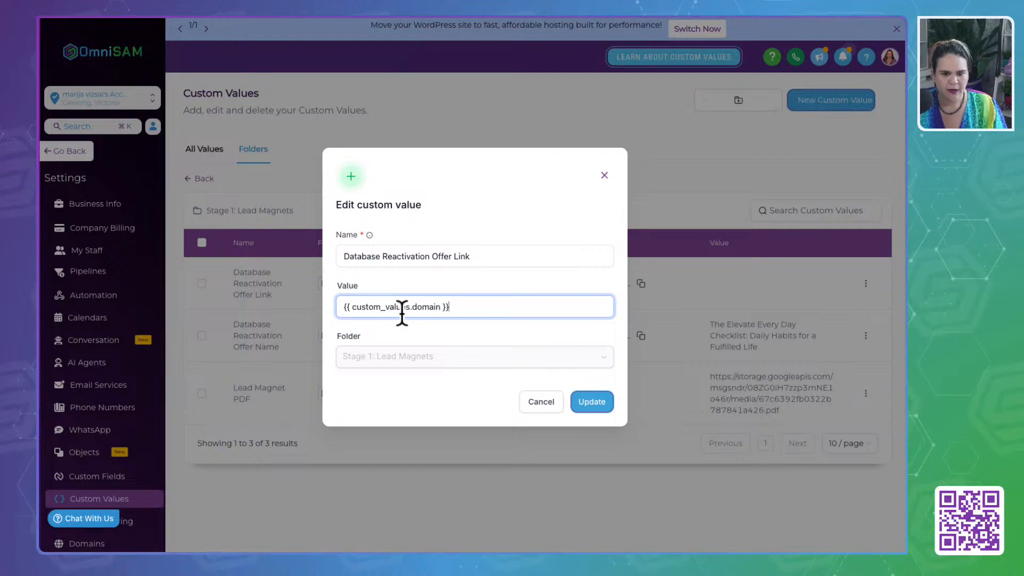
text(/)
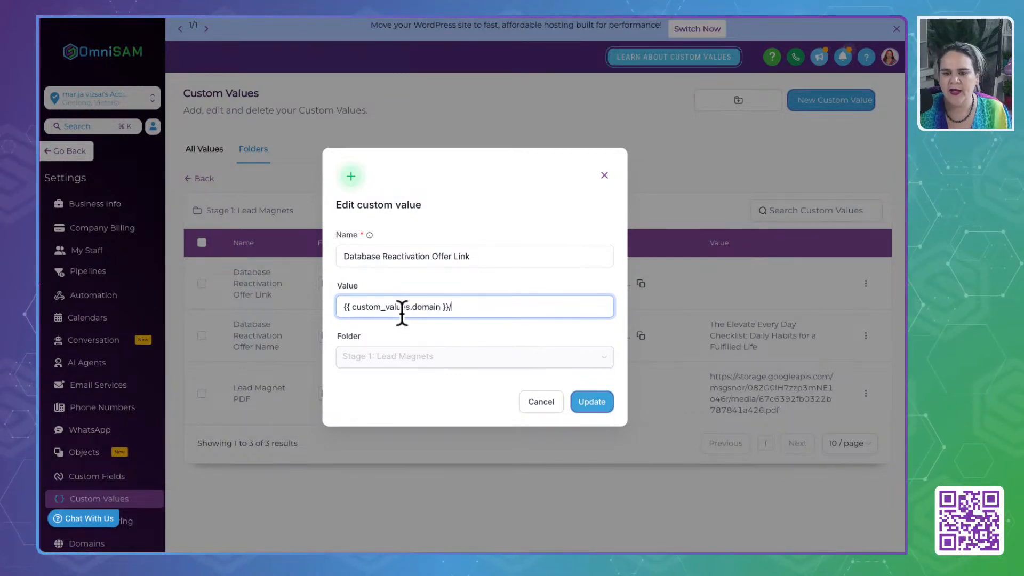
text(c)
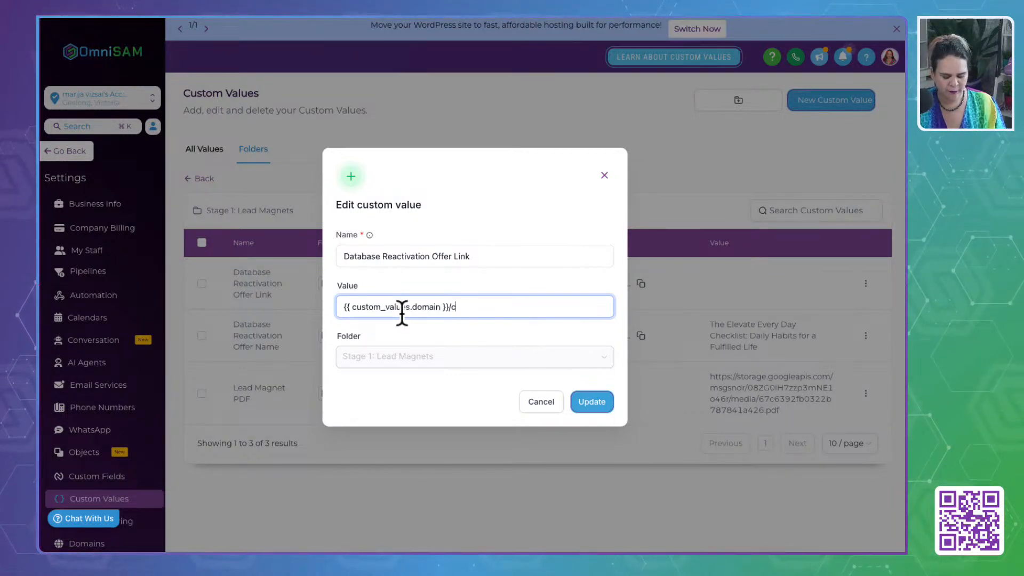
text(hecklist)
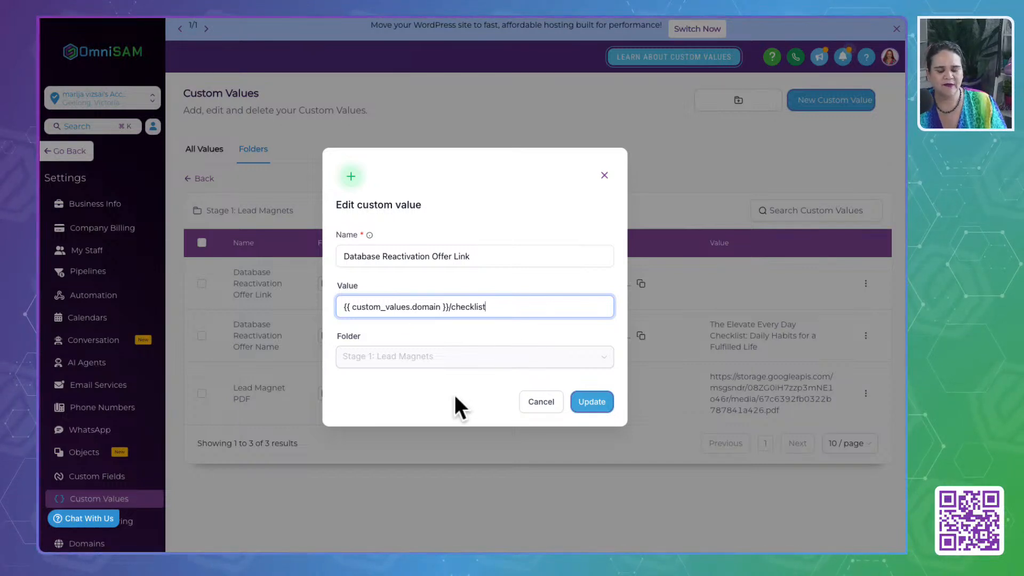
click(585, 401)
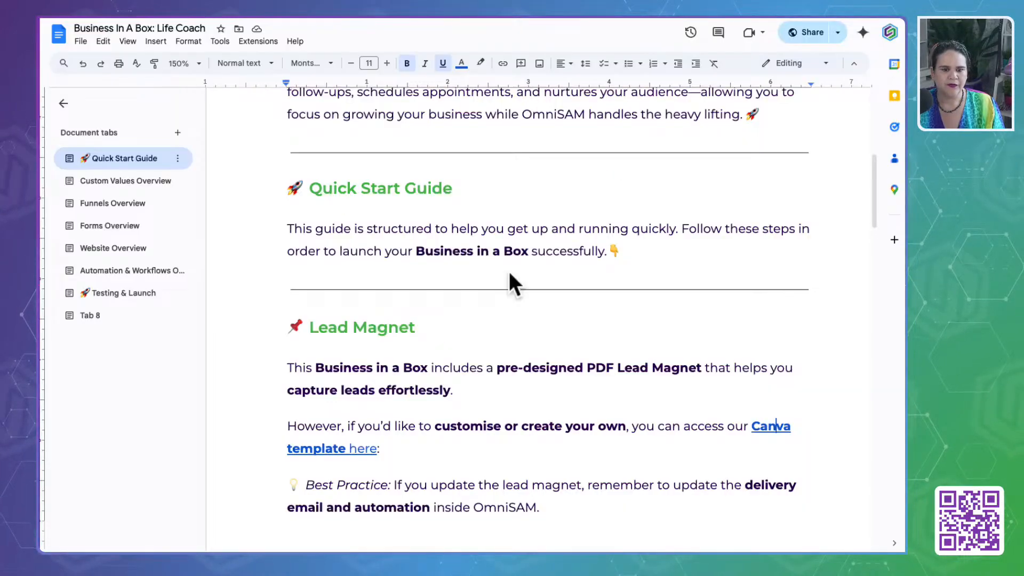
- In the Business In A Box Google Doc, review the Custom Values Overview examples for Lead Magnets & Offers and Legal & Compliance
click(107, 181)
scroll(390, 433, down, 10)
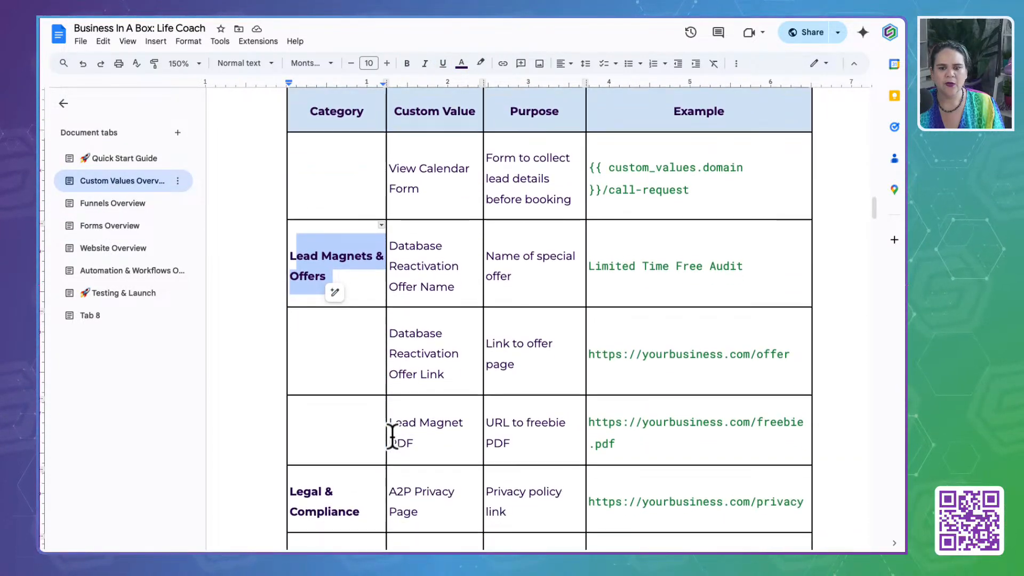
scroll(392, 433, down, 3)
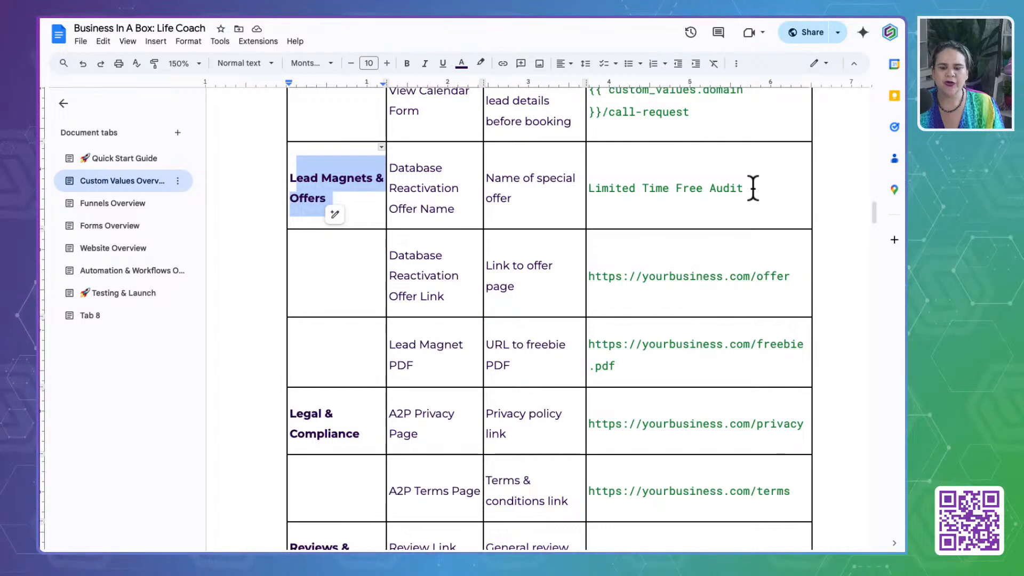
drag(753, 188, 588, 188)
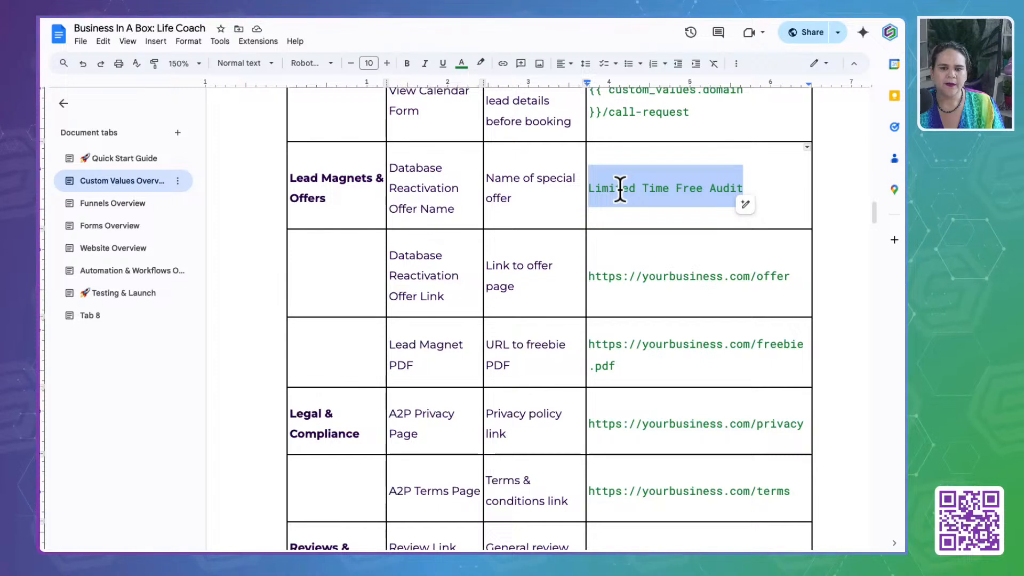
click(722, 277)
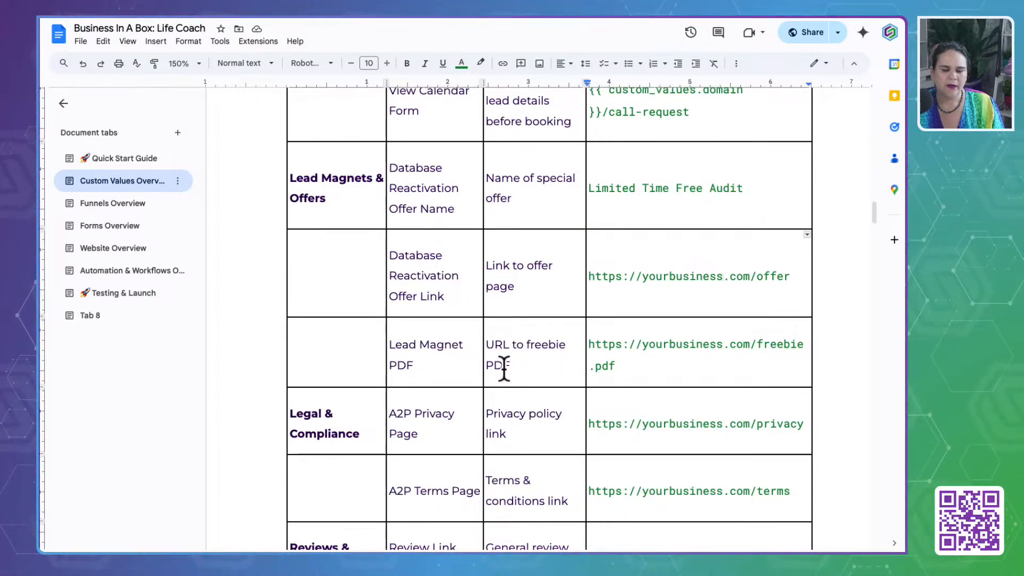
scroll(421, 386, down, 3)
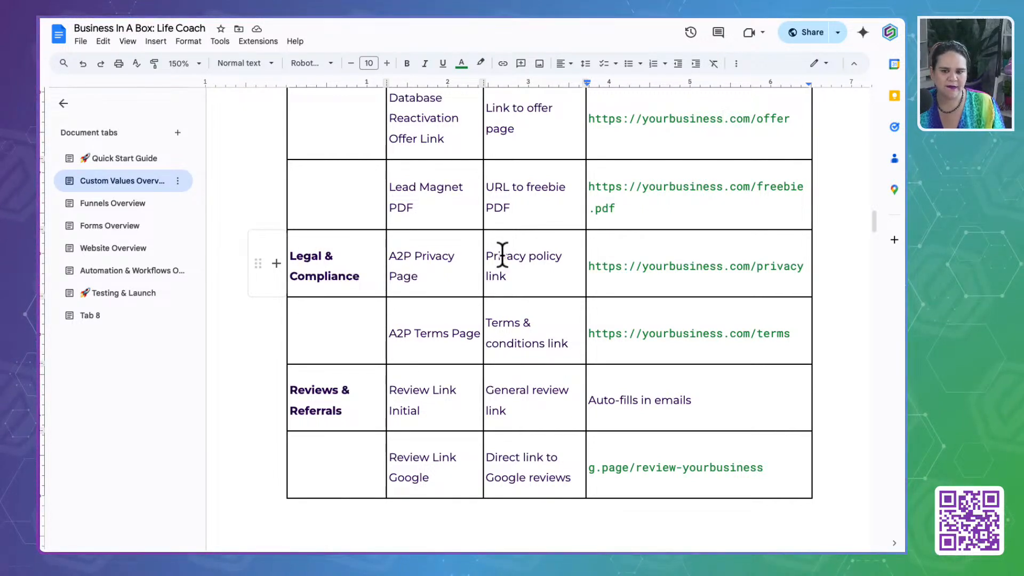
drag(750, 266, 585, 265)
click(720, 266)
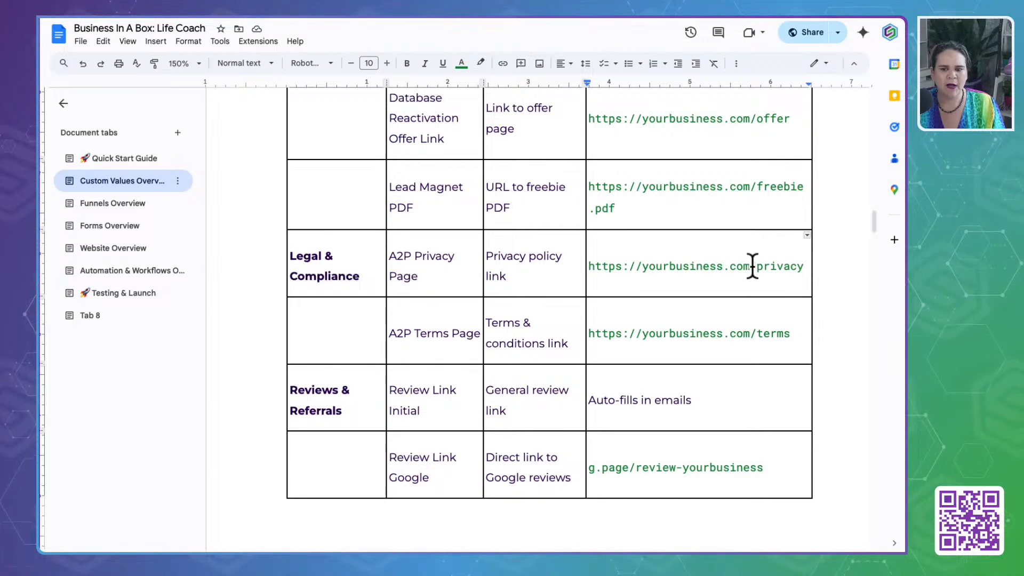
drag(751, 266, 805, 266)
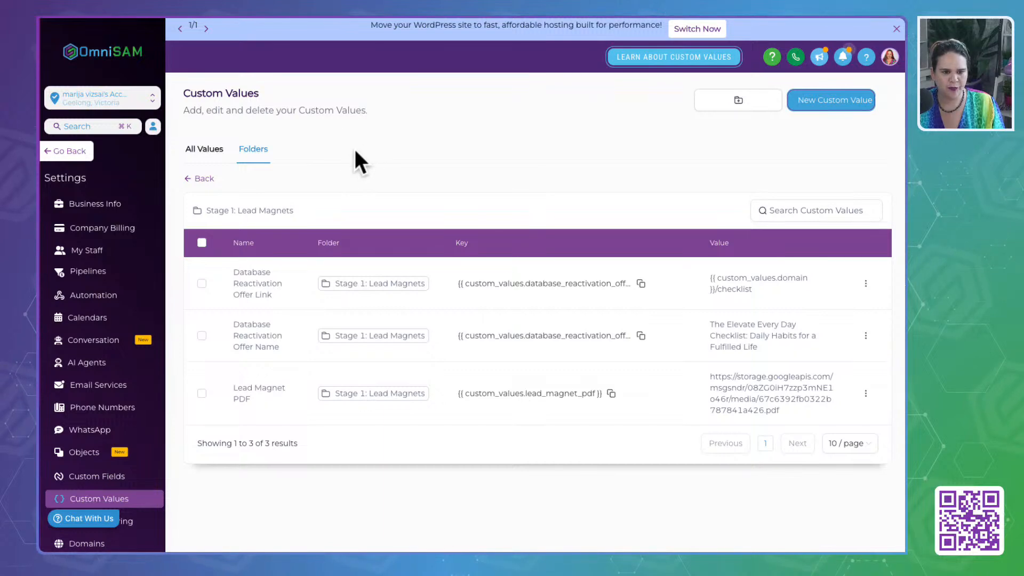
- Check OmniSAM's full custom values list and the "Stage 8: Misc" and "Stage 8: General Info" folders for the privacy page value
click(200, 151)
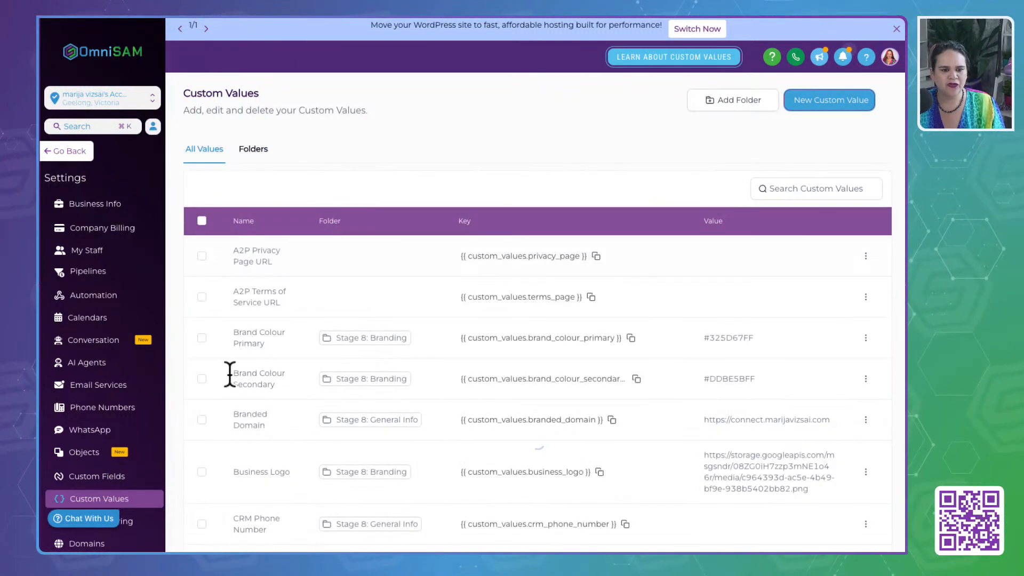
click(255, 153)
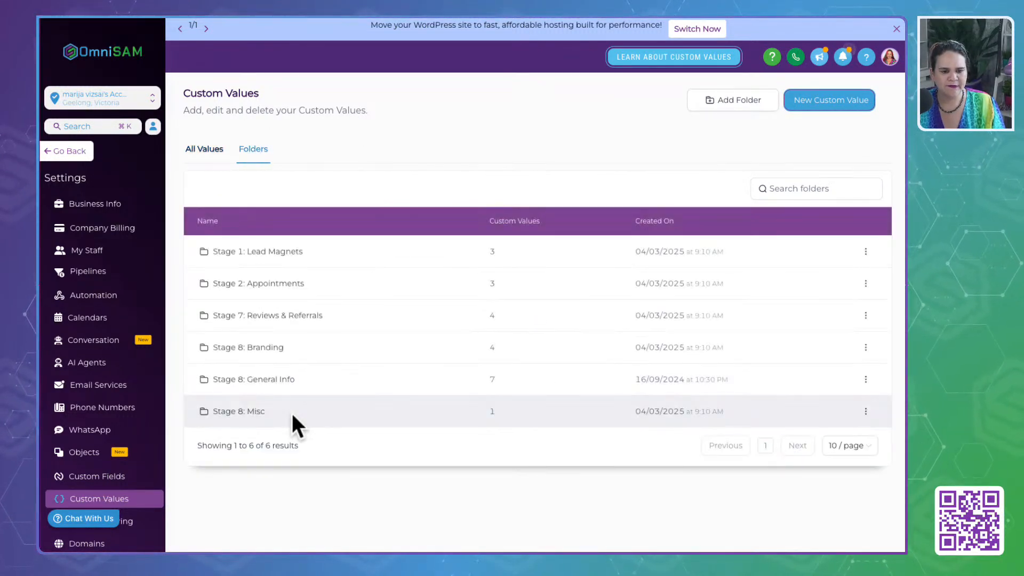
click(240, 412)
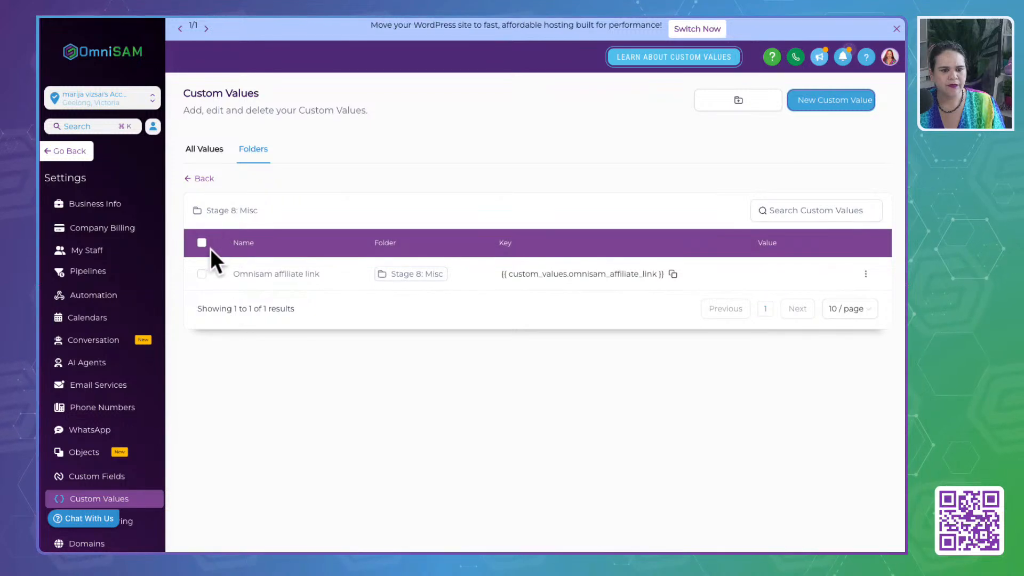
click(204, 179)
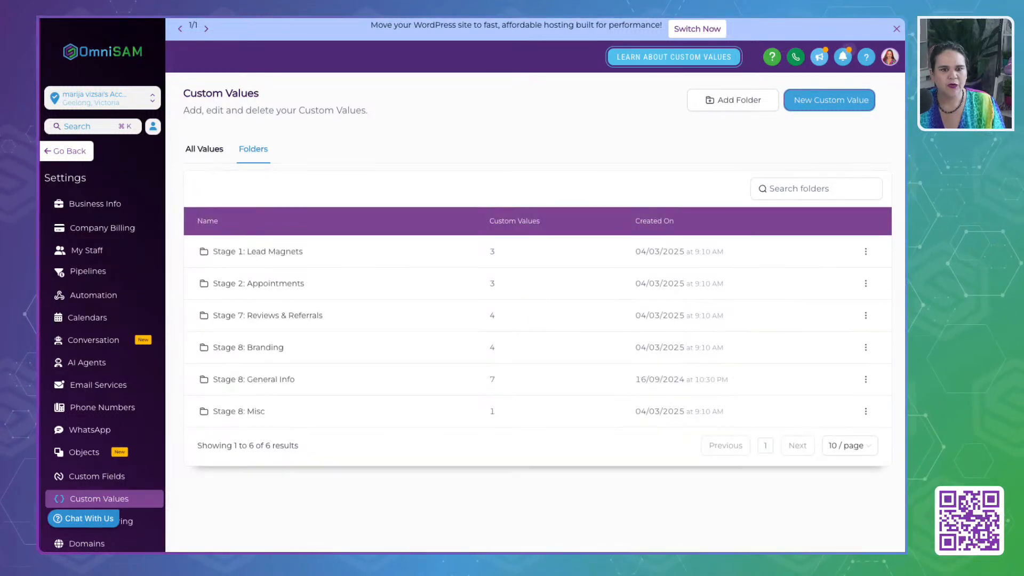
click(289, 17)
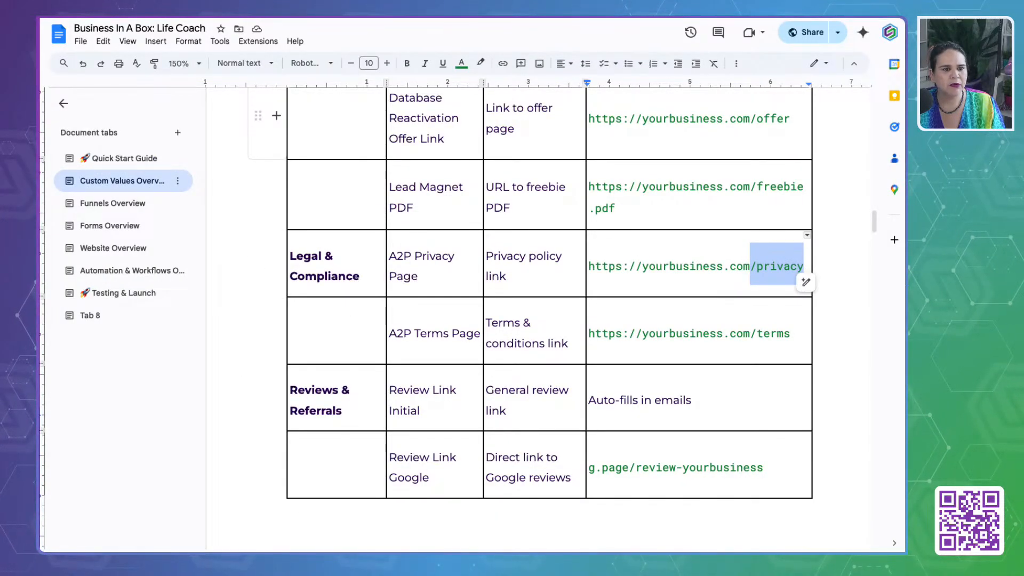
click(280, 17)
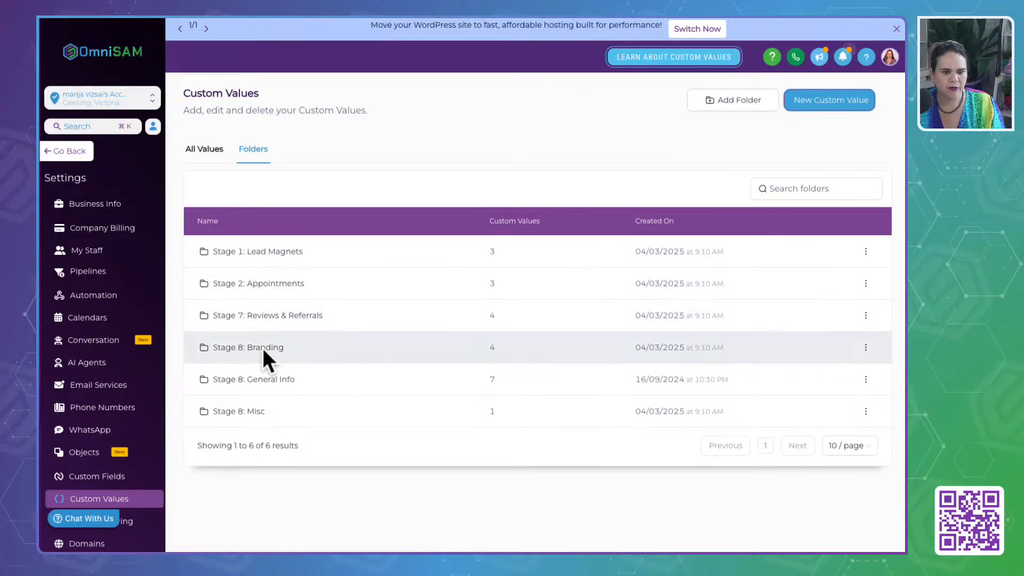
click(267, 381)
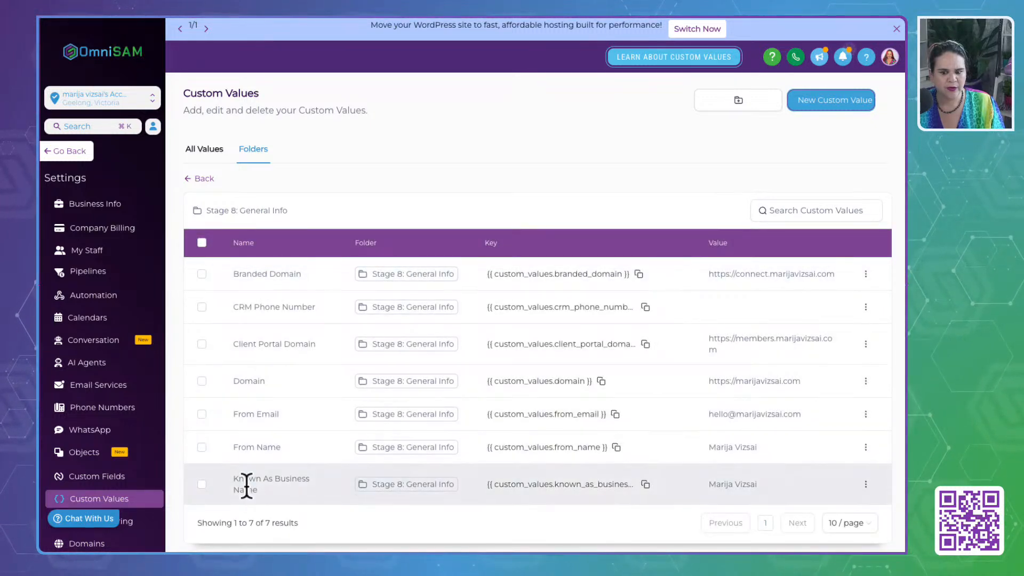
click(200, 179)
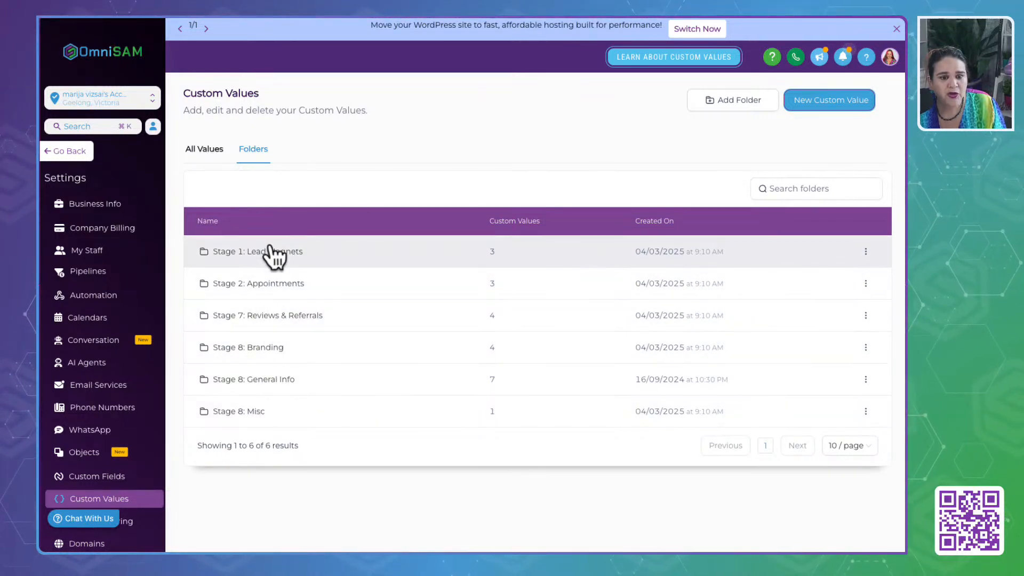
- Start a new custom value named "Privacy" with the value "{{ custom_values.domain }}/privacy"
click(832, 102)
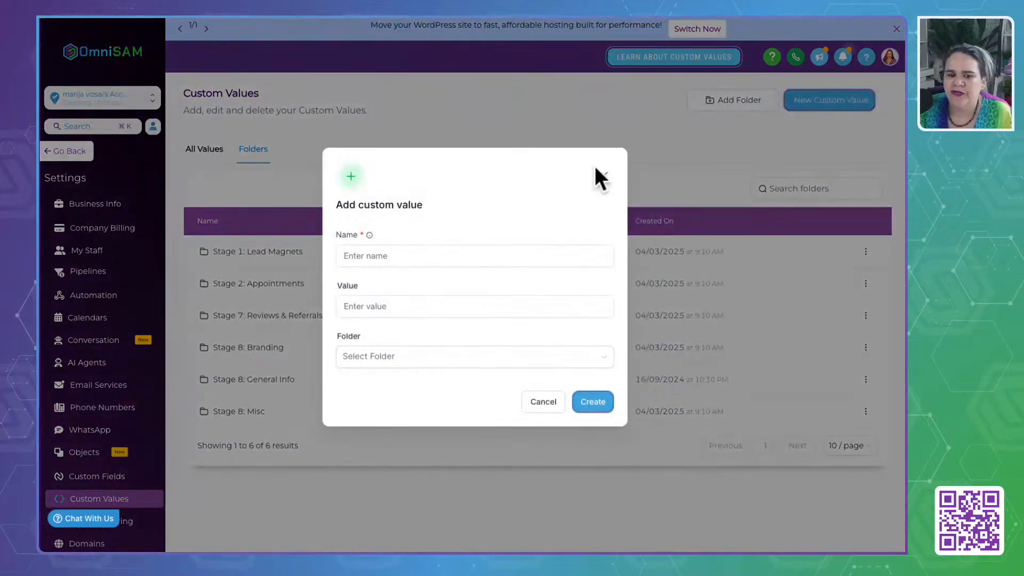
click(420, 257)
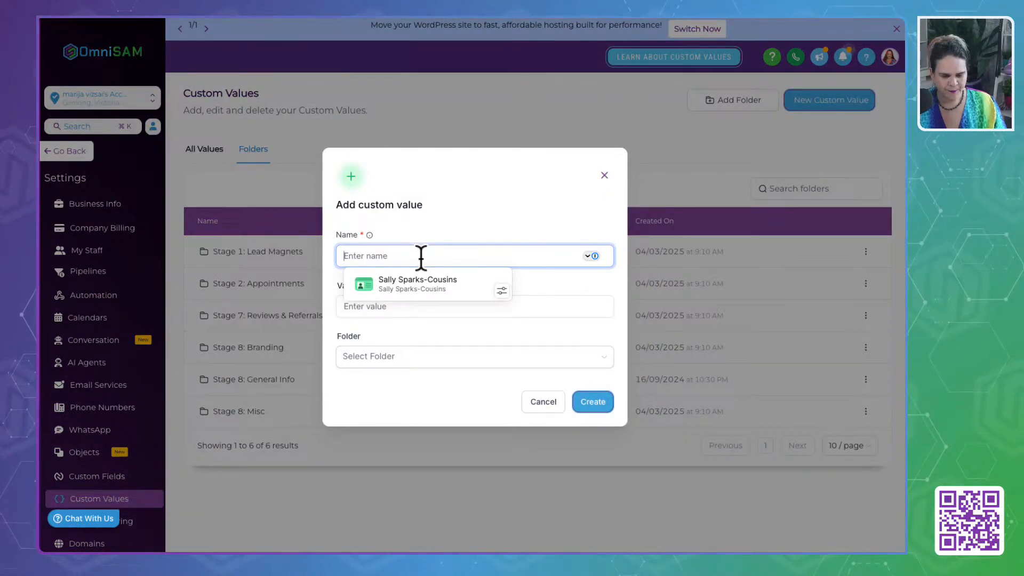
text(Pr)
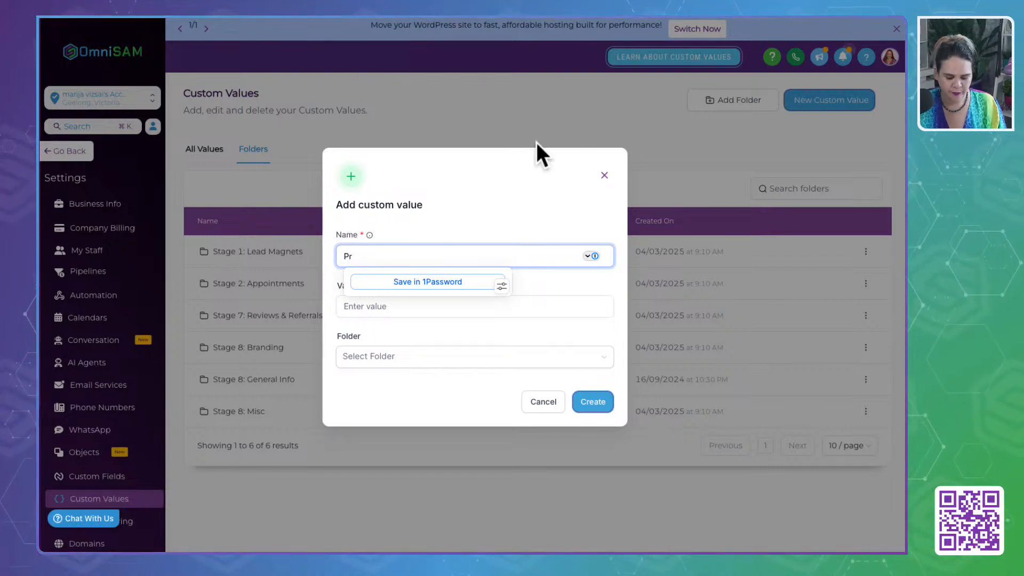
text(ivacy)
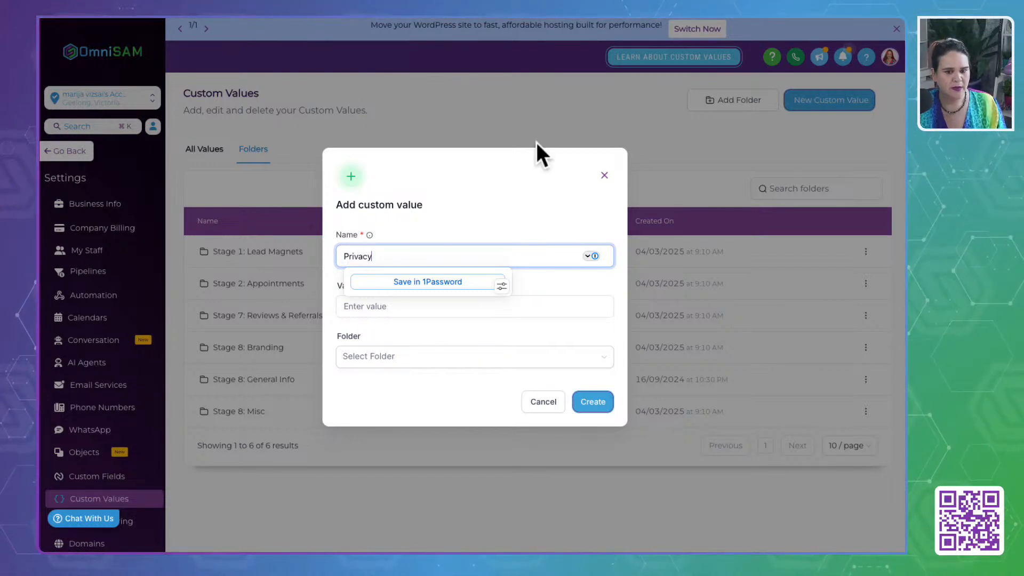
text( Policy)
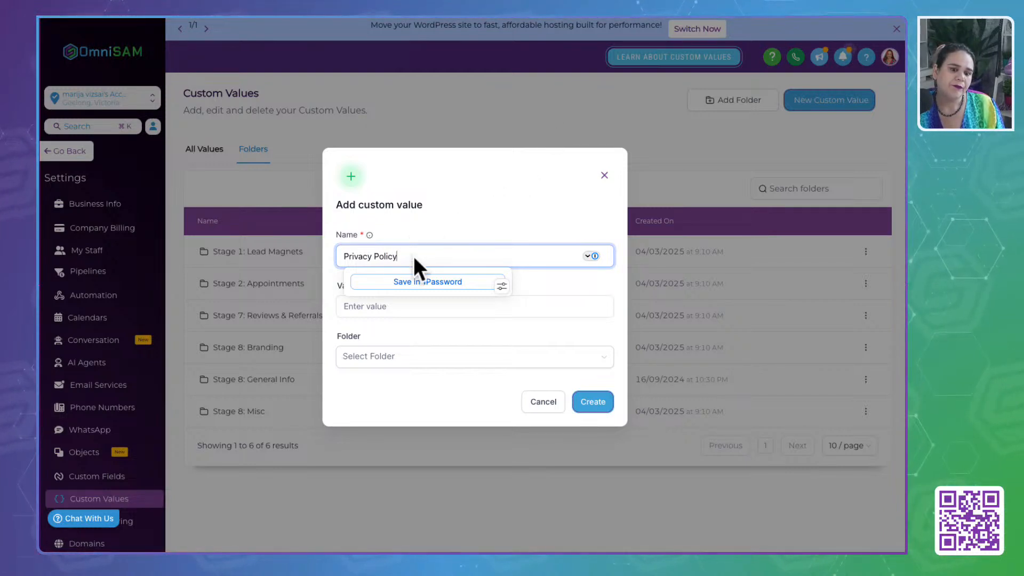
drag(414, 256, 229, 256)
text(Privac)
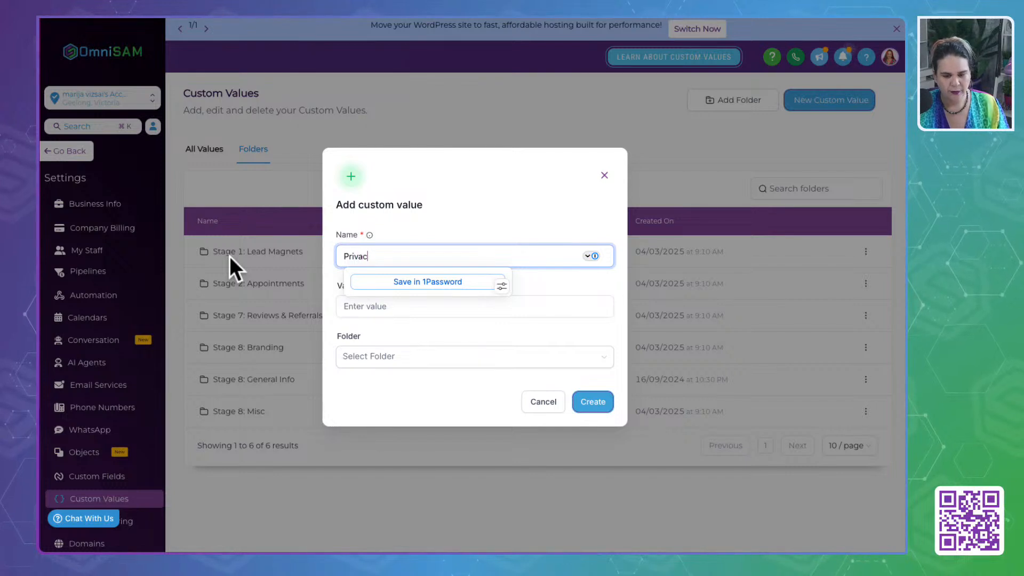
text(y)
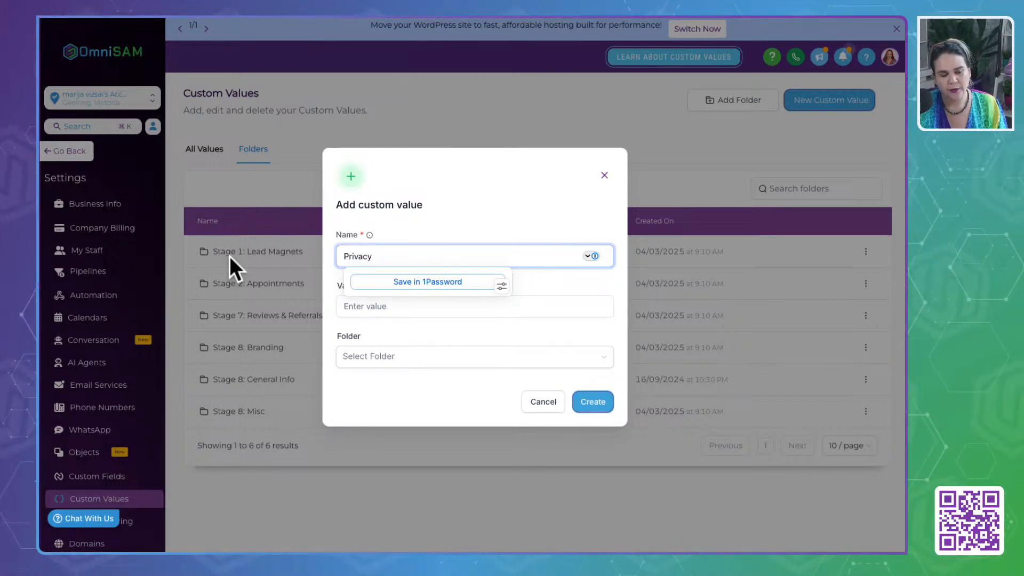
click(372, 307)
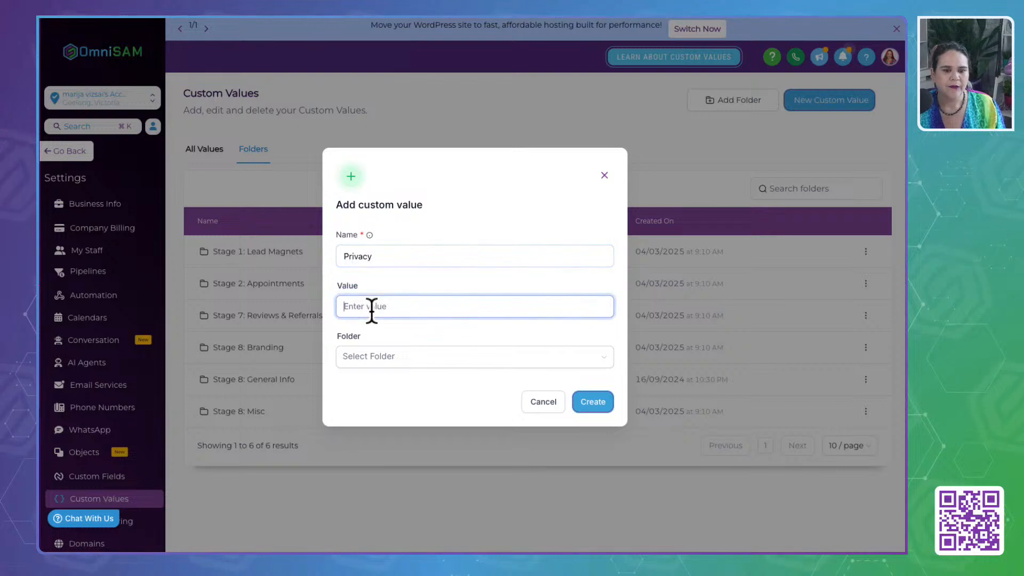
text({{ custom_values.domain }})
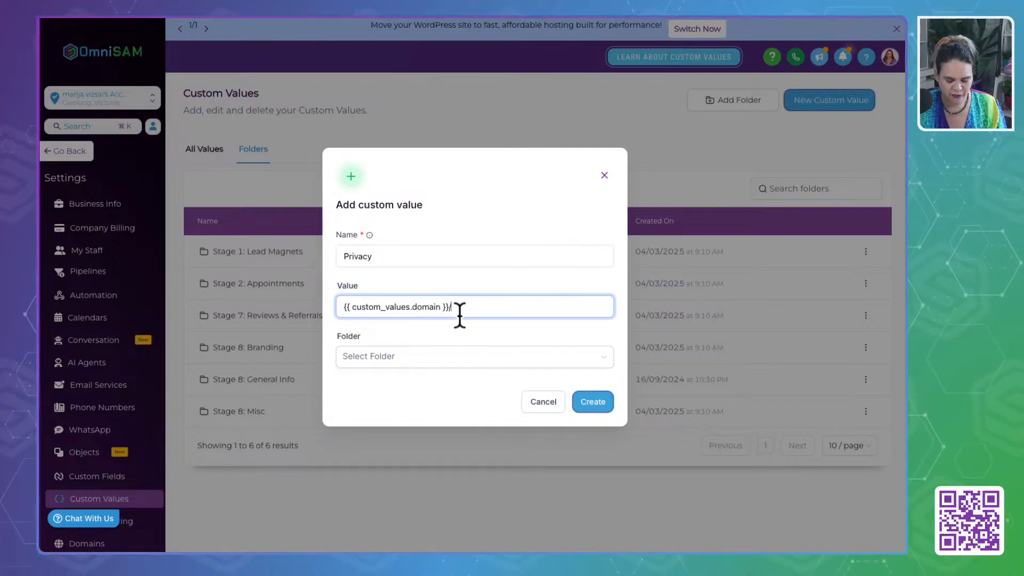
text(priv)
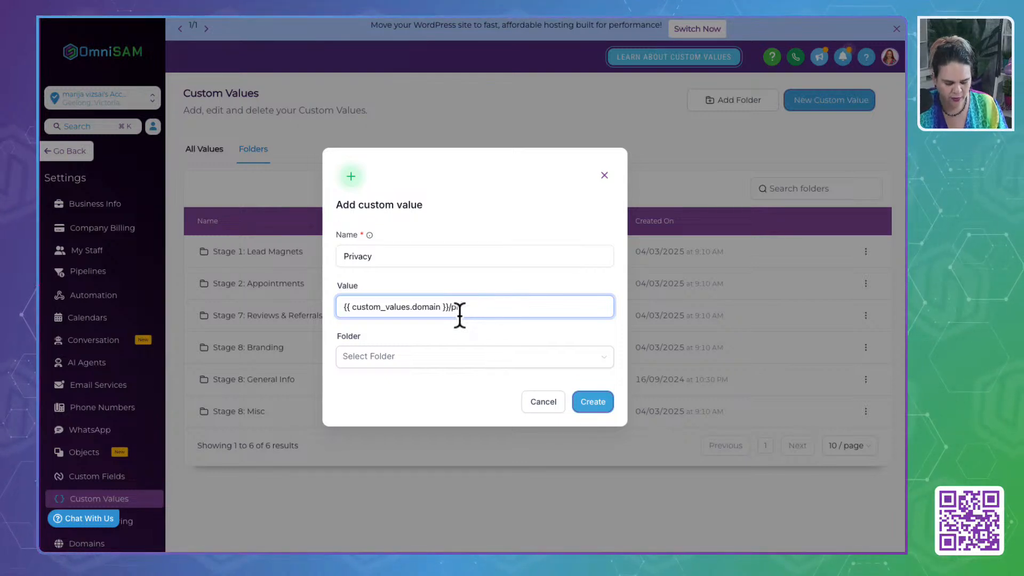
text(acy)
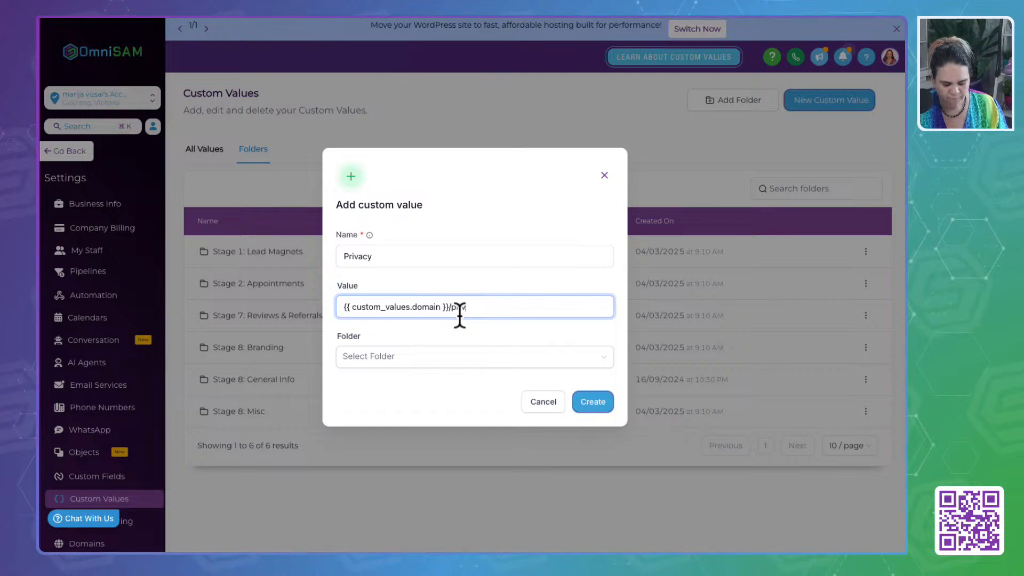
- Rename the new custom value "Privacy Policy" and create it without assigning a folder
click(393, 258)
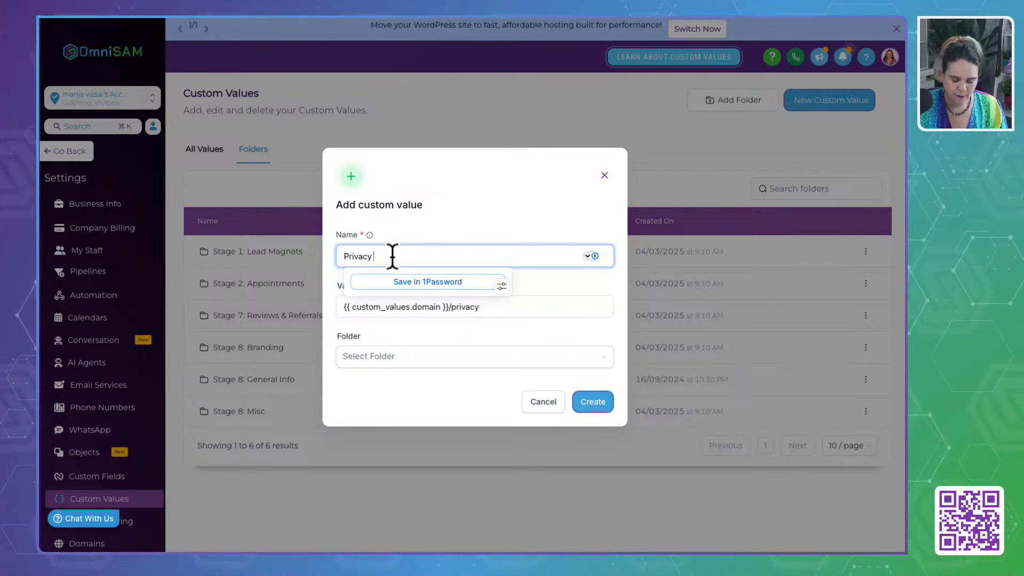
text(Poli)
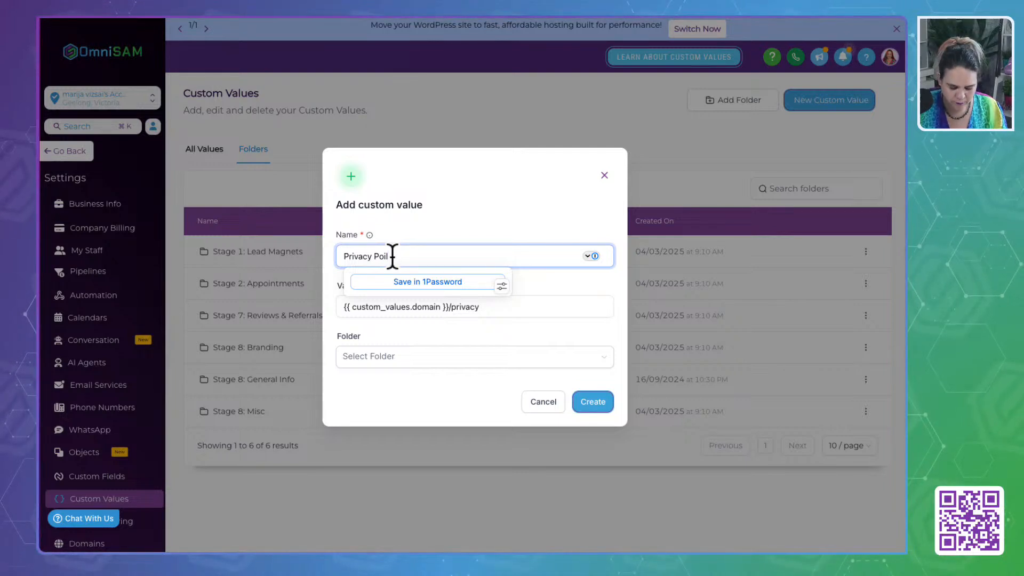
text(cy)
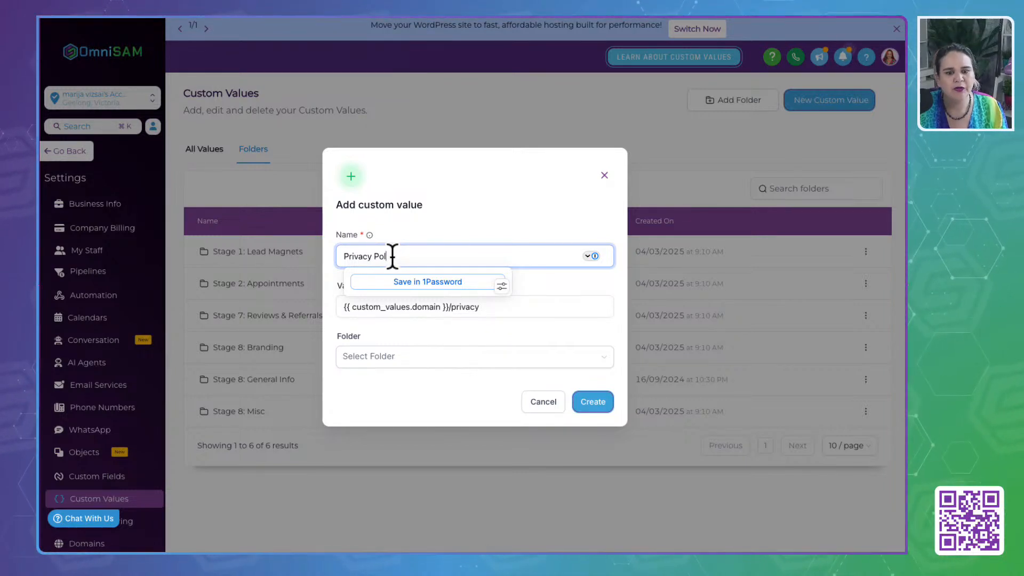
triple_click(426, 255)
drag(496, 312, 306, 310)
click(446, 396)
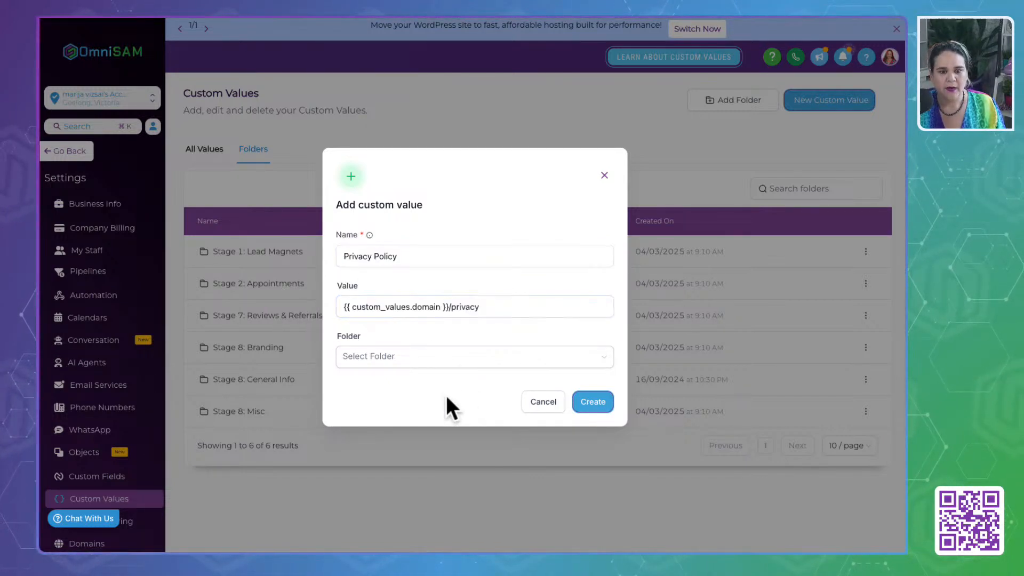
click(418, 356)
click(501, 206)
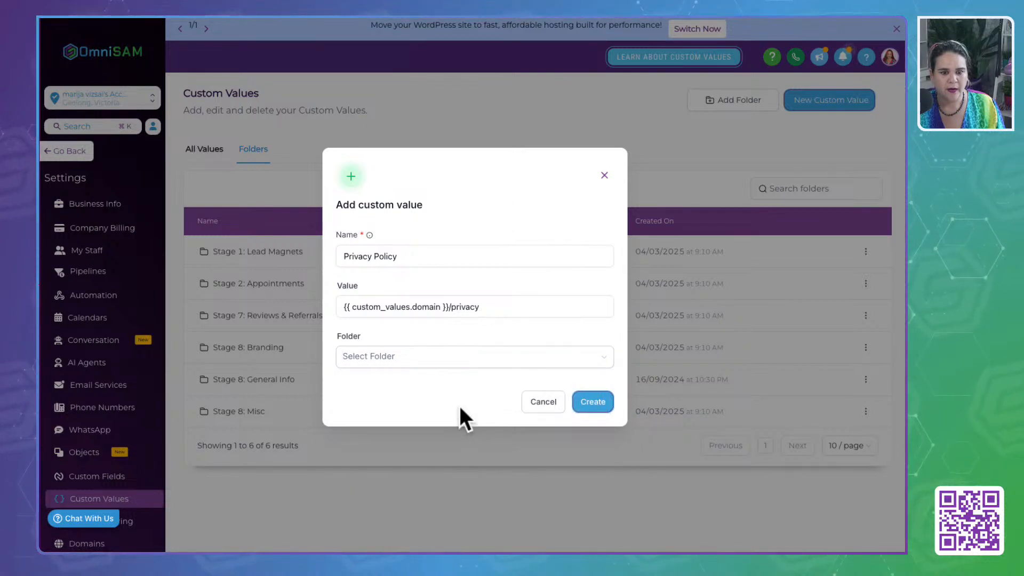
click(594, 403)
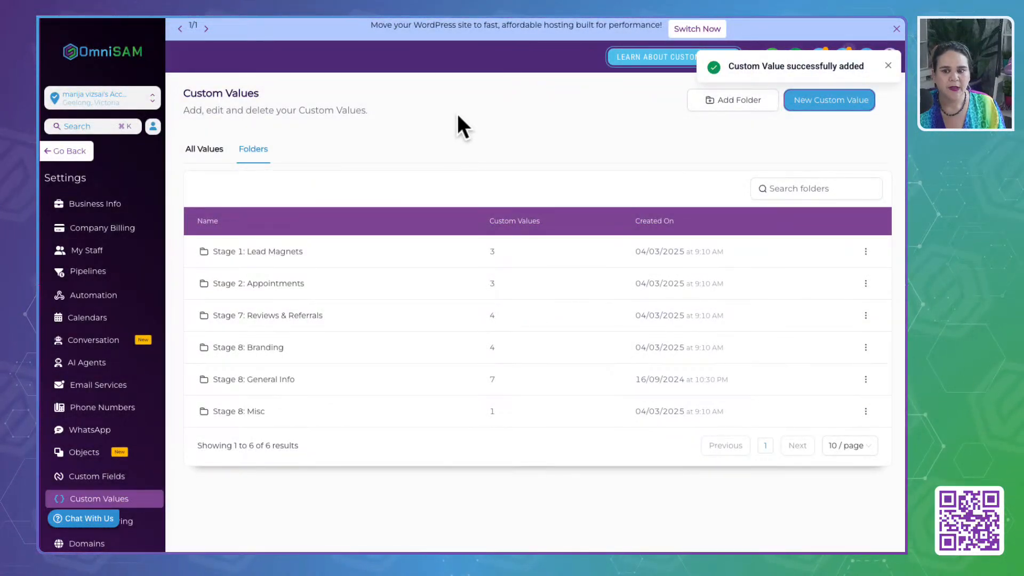
- Check the Legal & Compliance heading in the Business In A Box Google Doc and create an OmniSAM custom values folder named "Stage 8: Legal & Compliance"
click(723, 99)
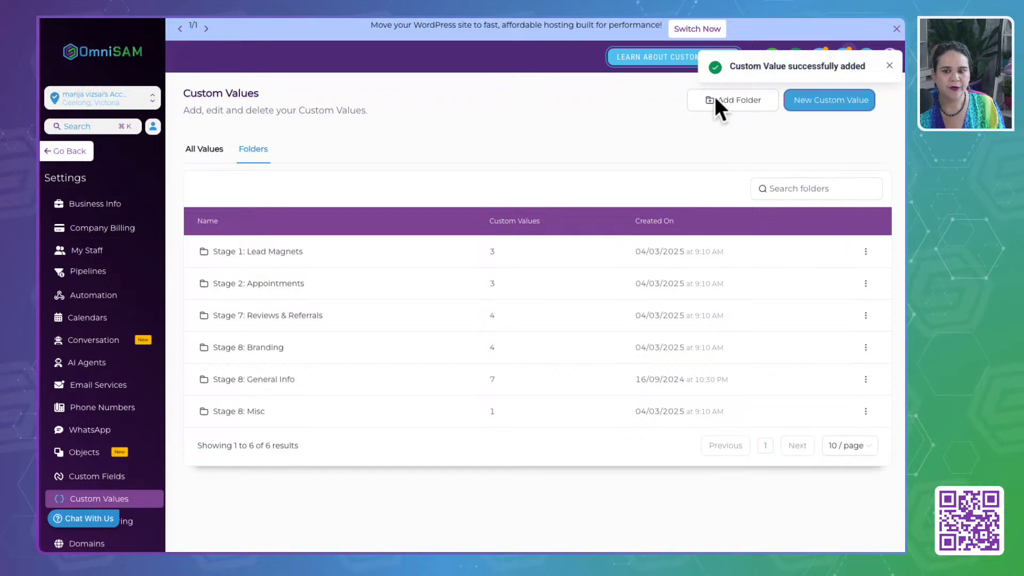
click(715, 104)
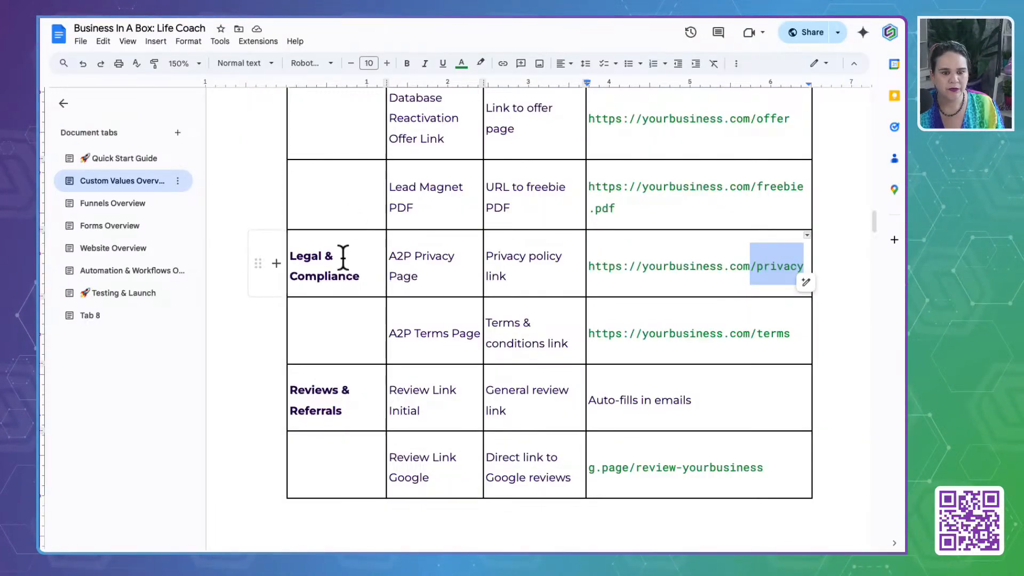
drag(294, 256, 371, 283)
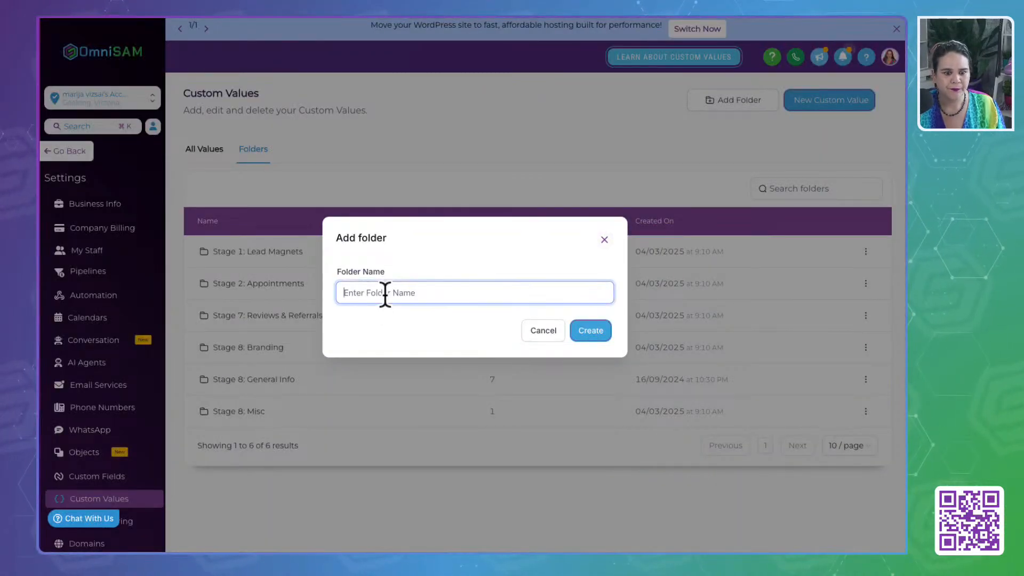
click(386, 295)
text(Stage )
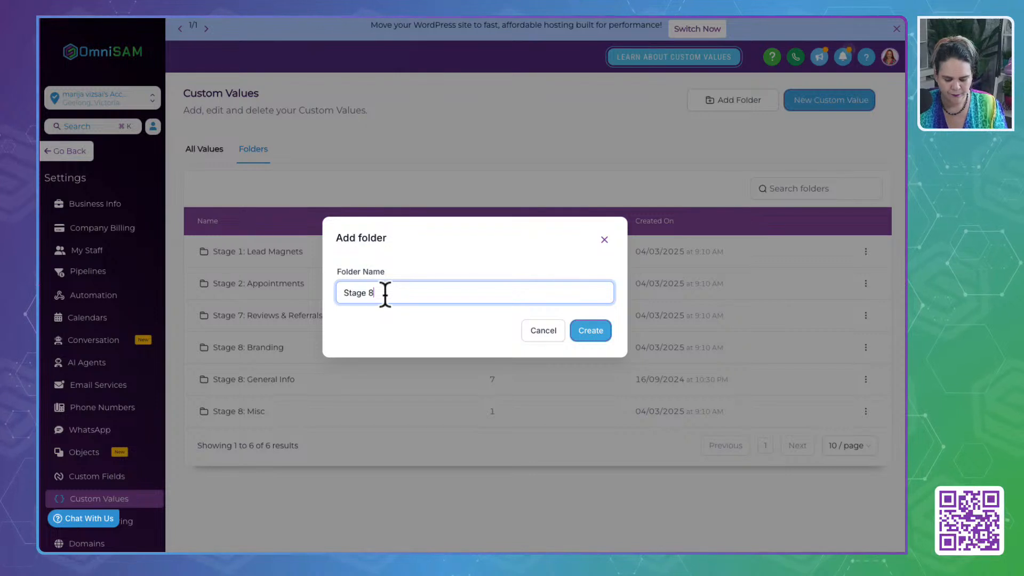
text(8: Legal )
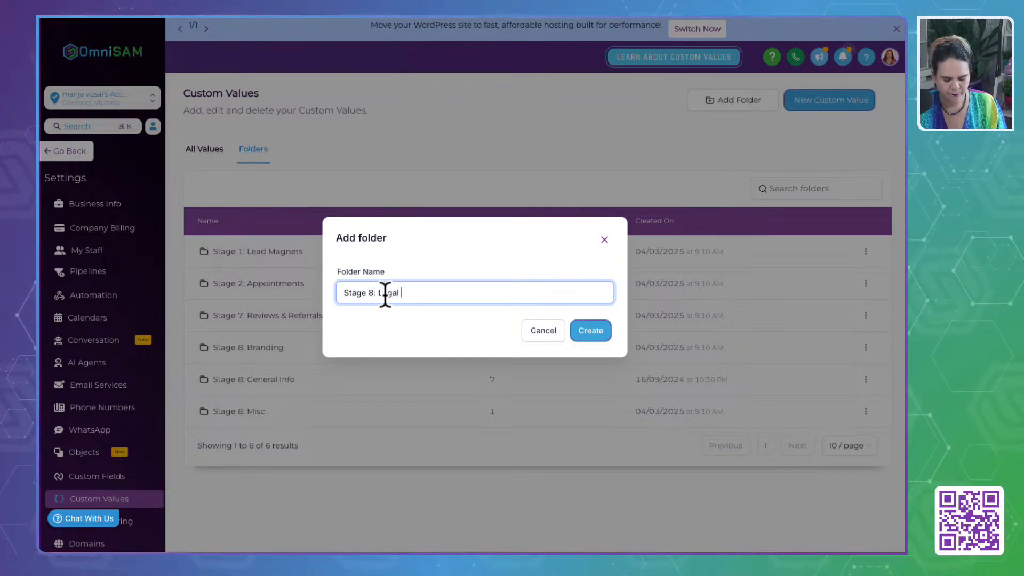
text(& Complia)
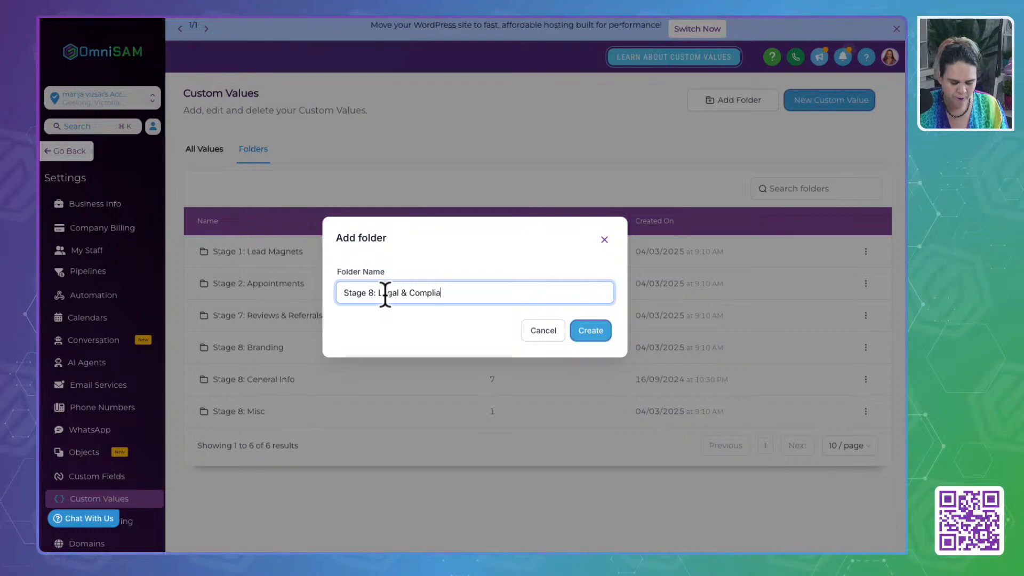
text(nce)
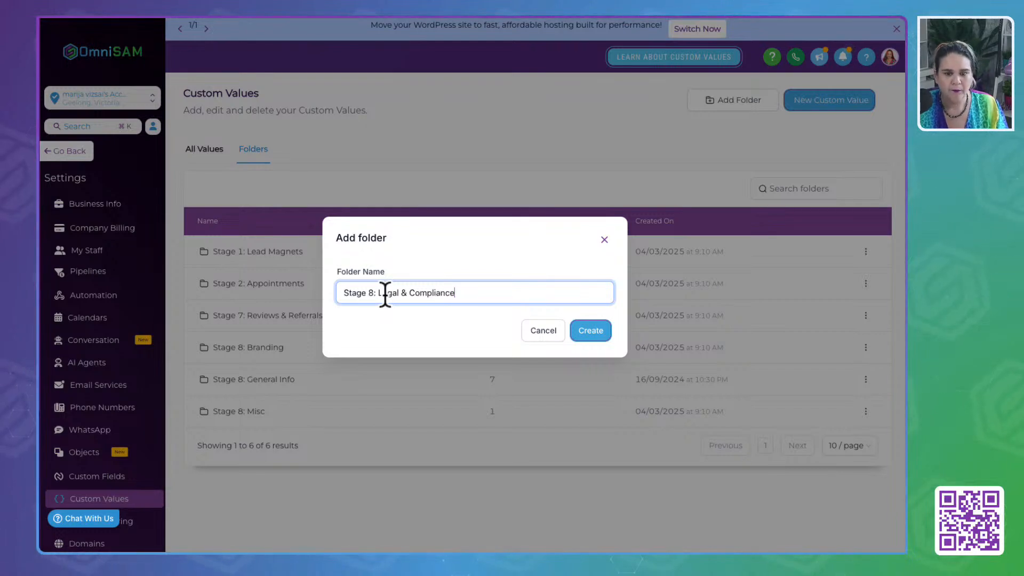
click(589, 332)
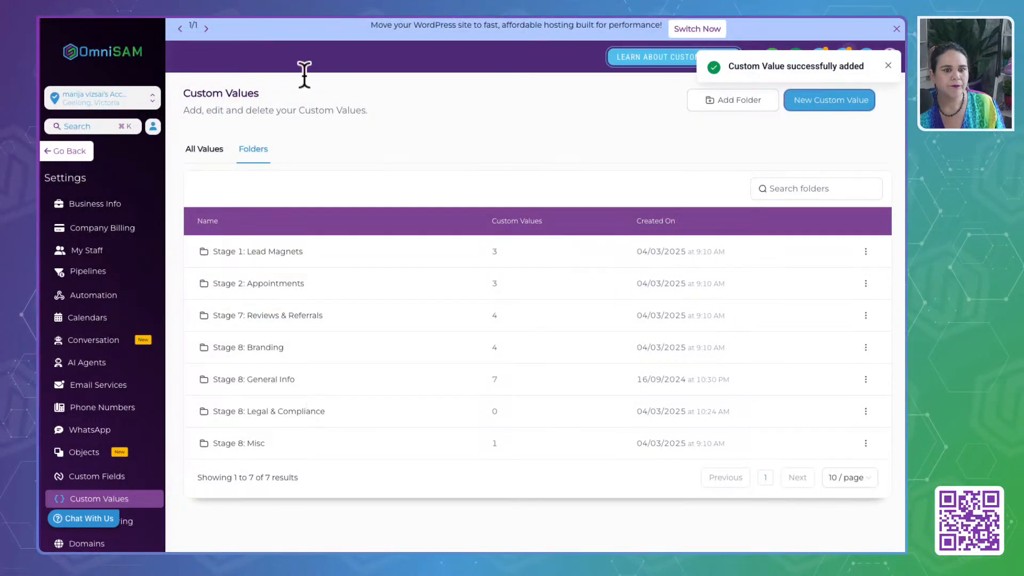
- Reload the custom values, search all of them for "priv", and delete the "Privacy Policy" custom value
key(super+r)
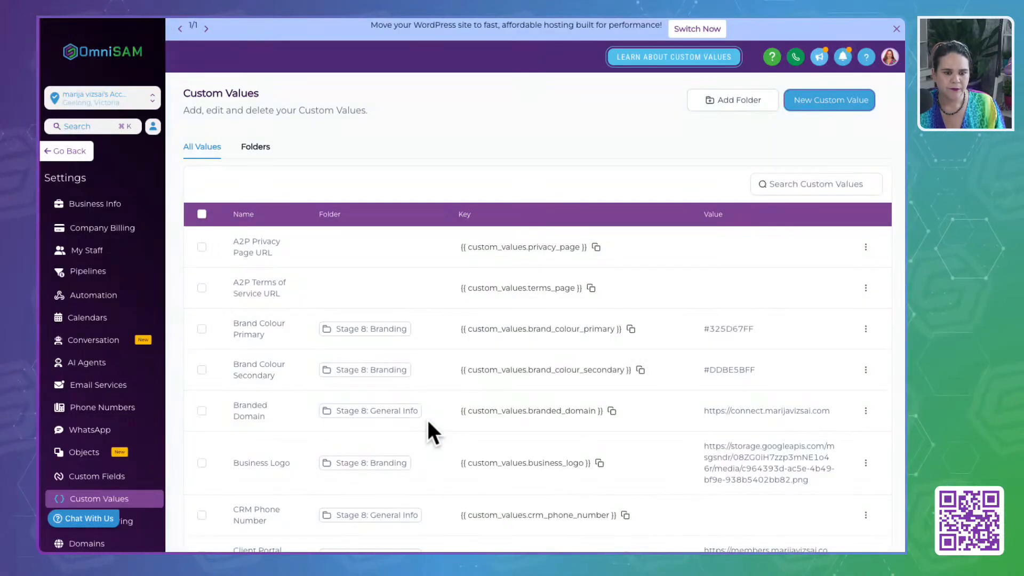
click(251, 147)
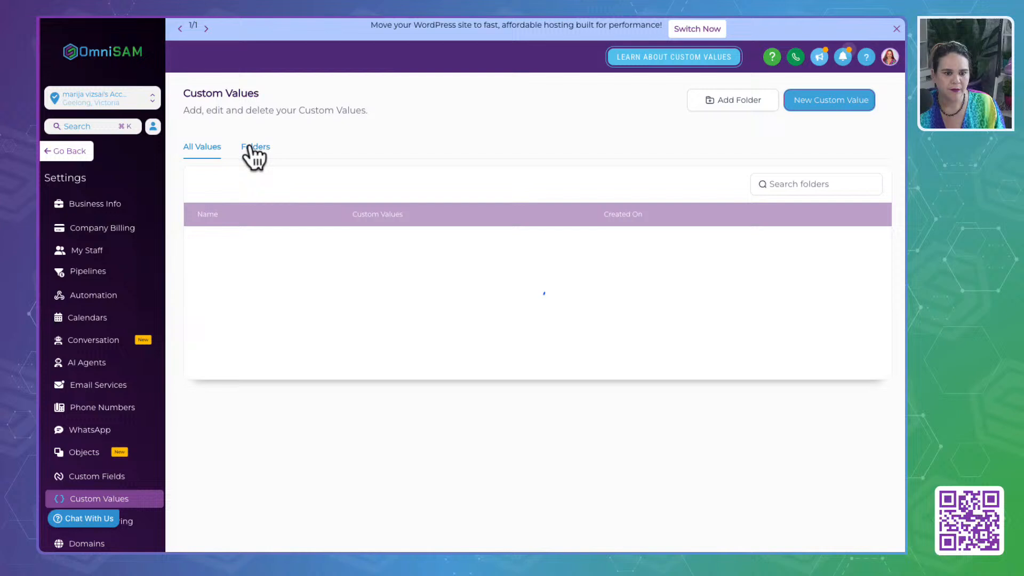
click(214, 147)
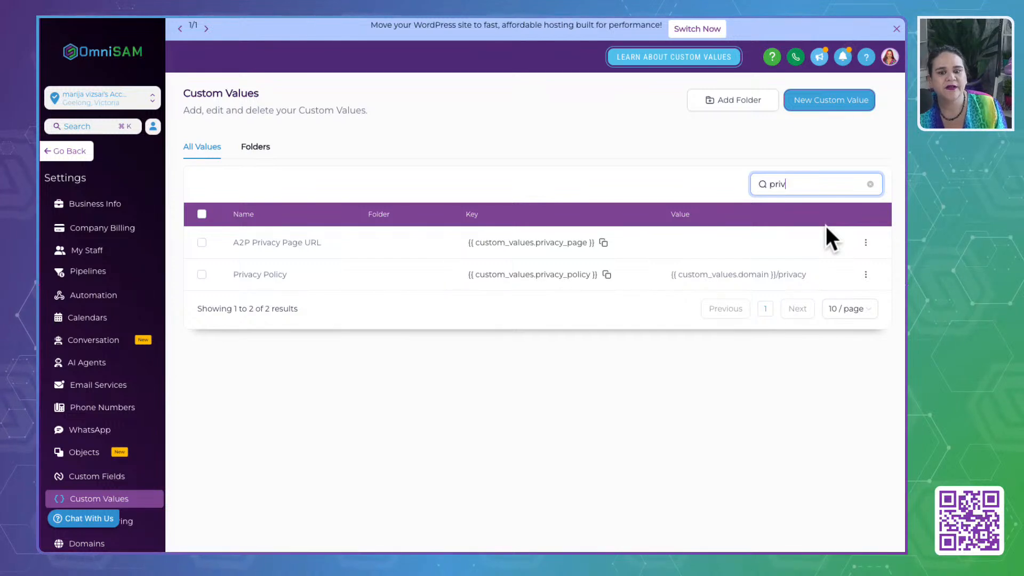
click(819, 280)
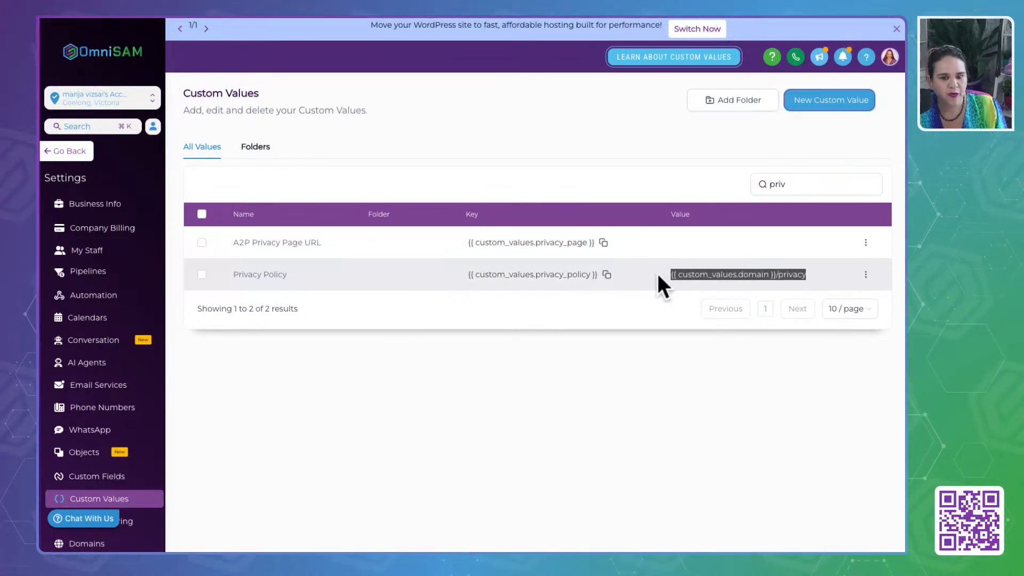
click(866, 275)
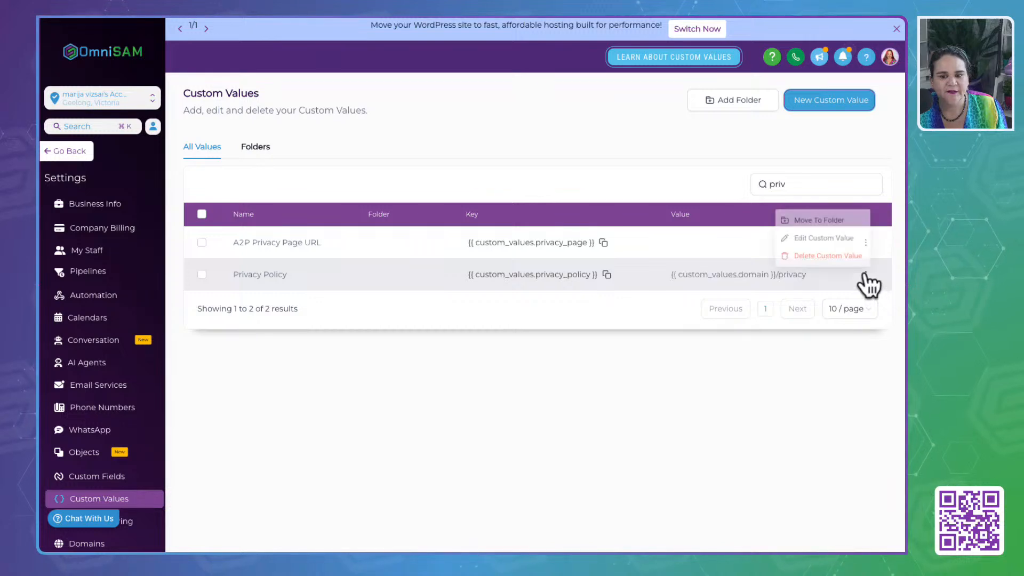
click(849, 256)
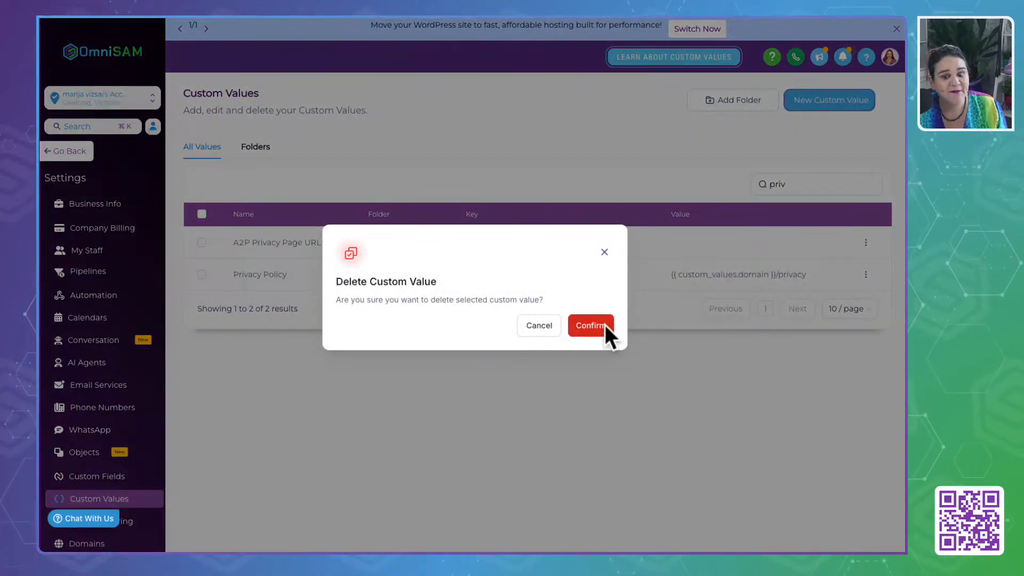
click(605, 324)
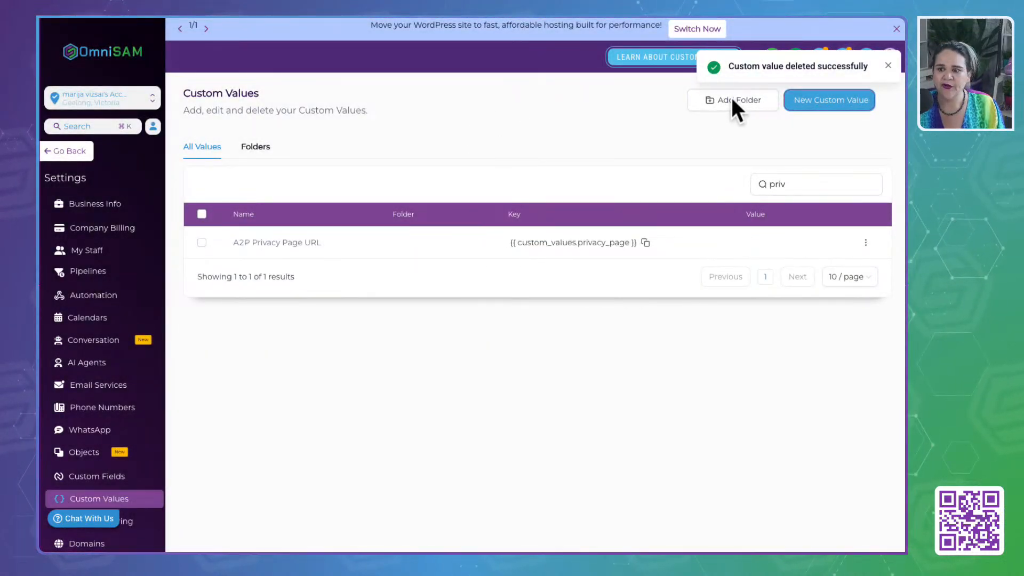
- Move the "A2P Privacy Page URL" and "A2P Terms of Service URL" custom values into the "Stage 8: Legal & Compliance" folder
click(254, 152)
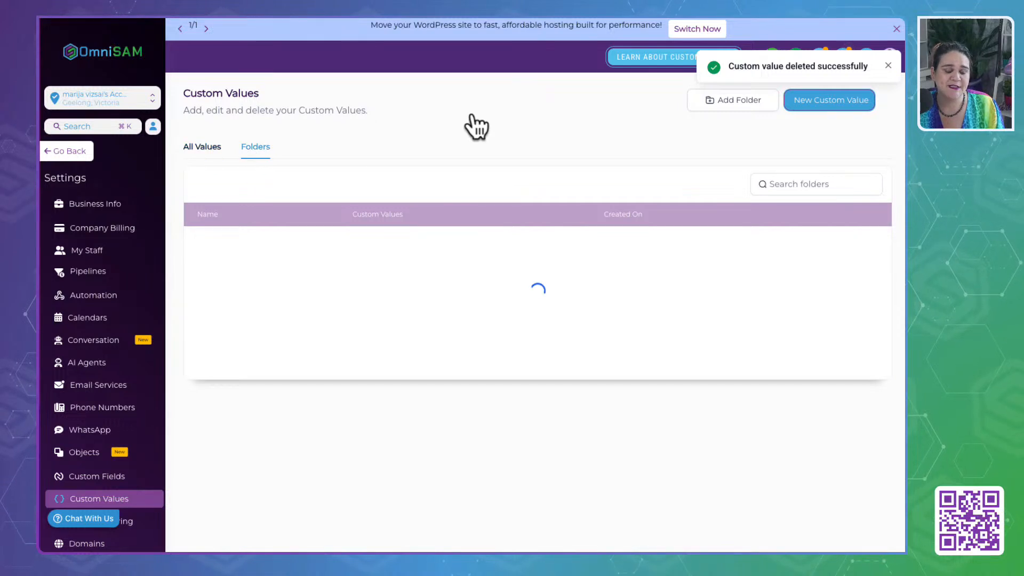
click(201, 151)
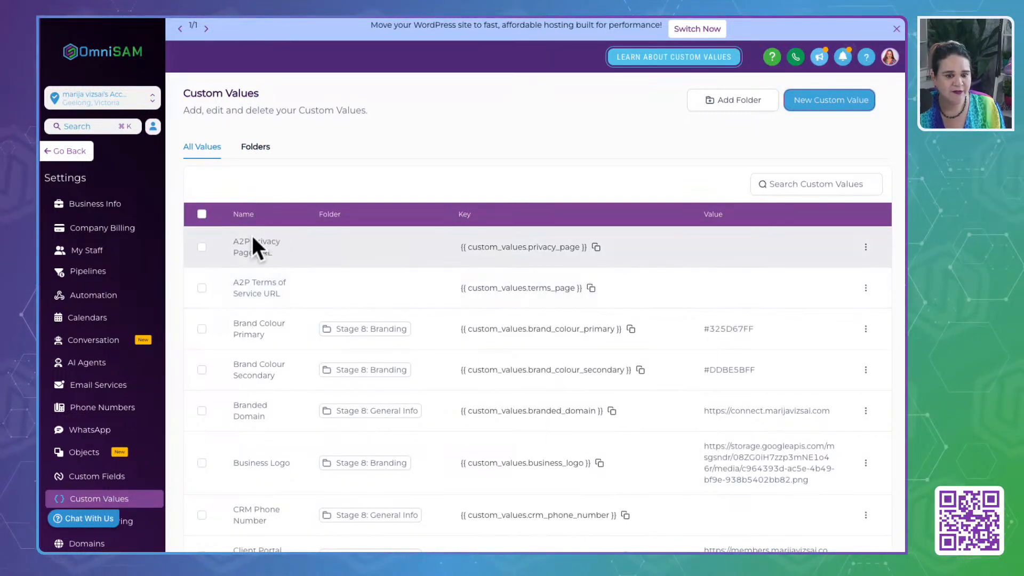
click(201, 247)
click(202, 288)
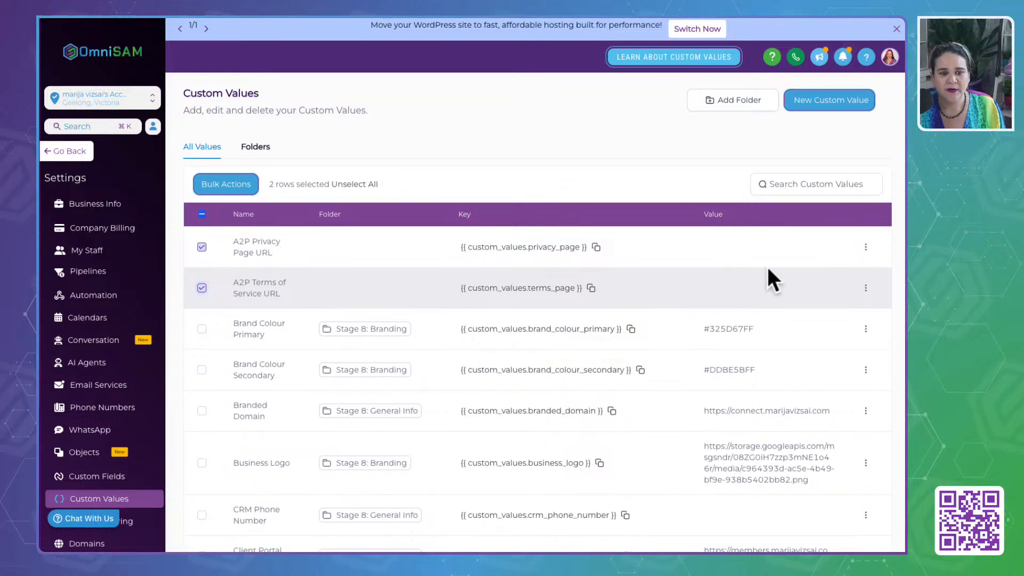
click(238, 190)
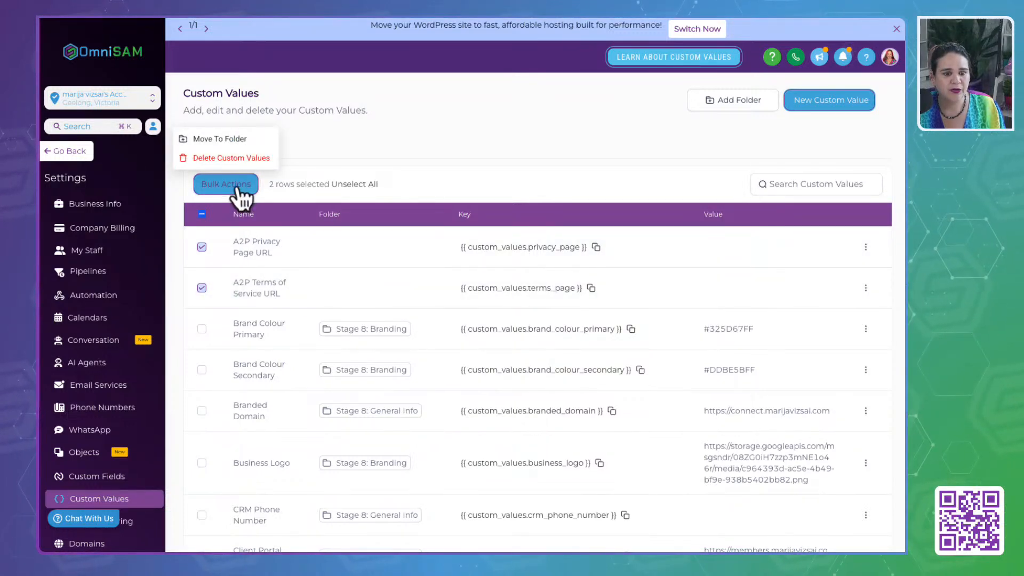
click(230, 139)
click(365, 286)
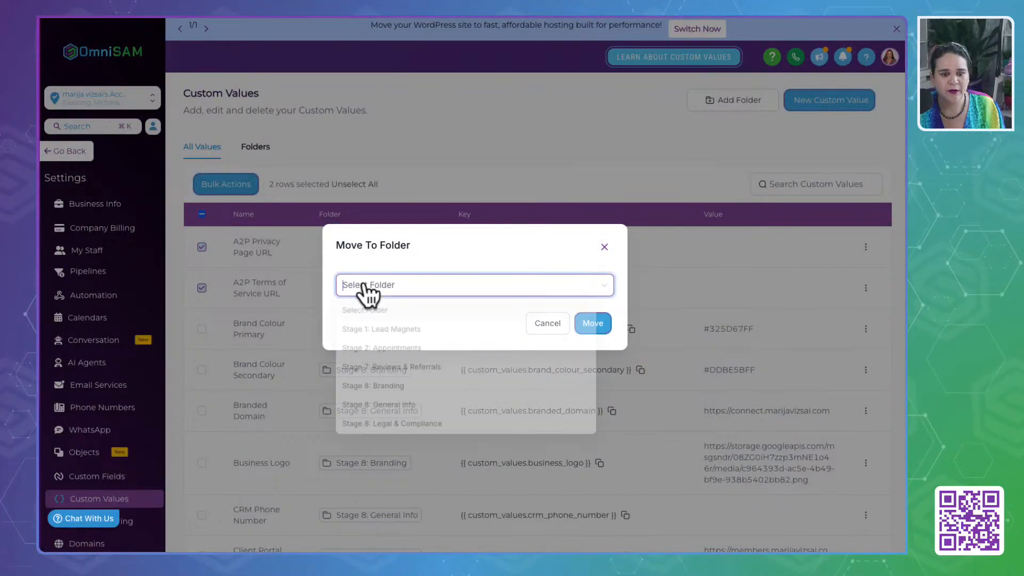
text(l)
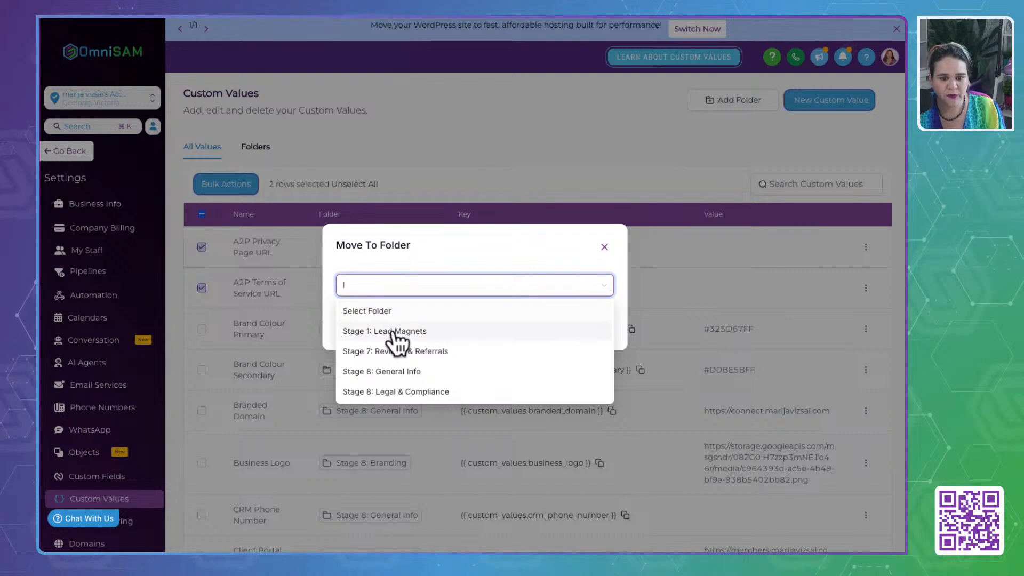
click(399, 393)
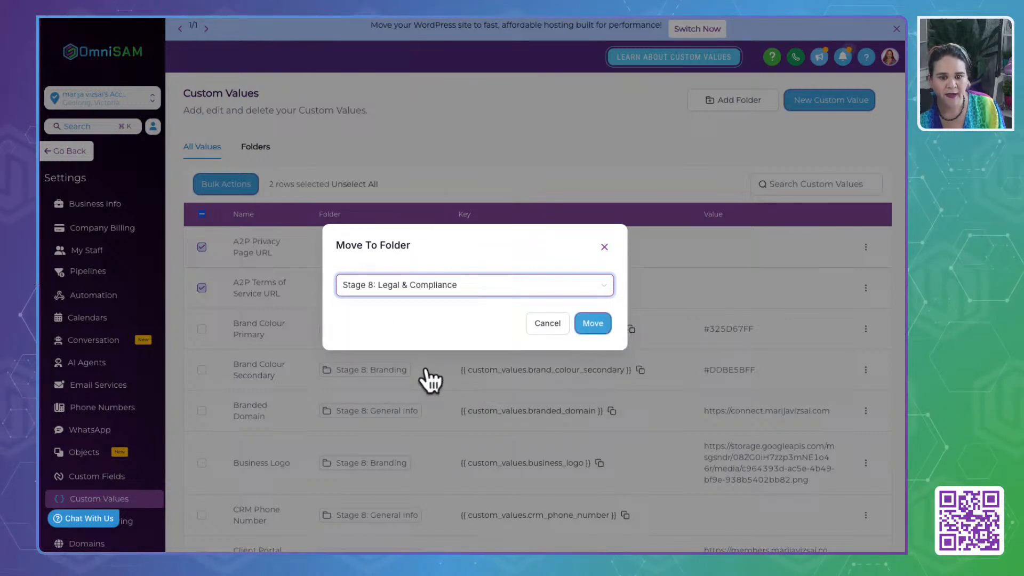
click(595, 322)
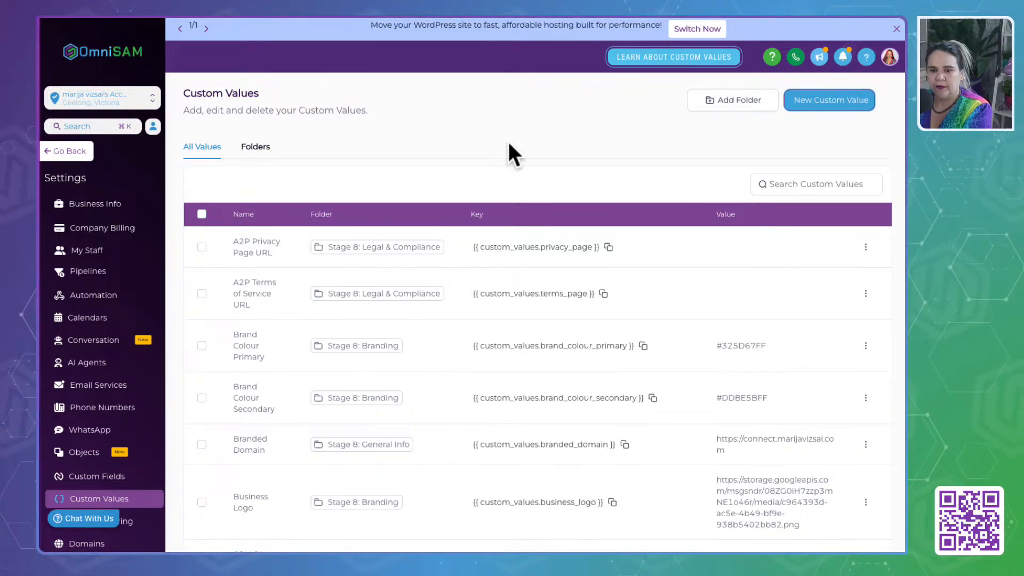
- Show 100 custom values per page and check the folder assignments across the whole list
scroll(420, 344, down, 4)
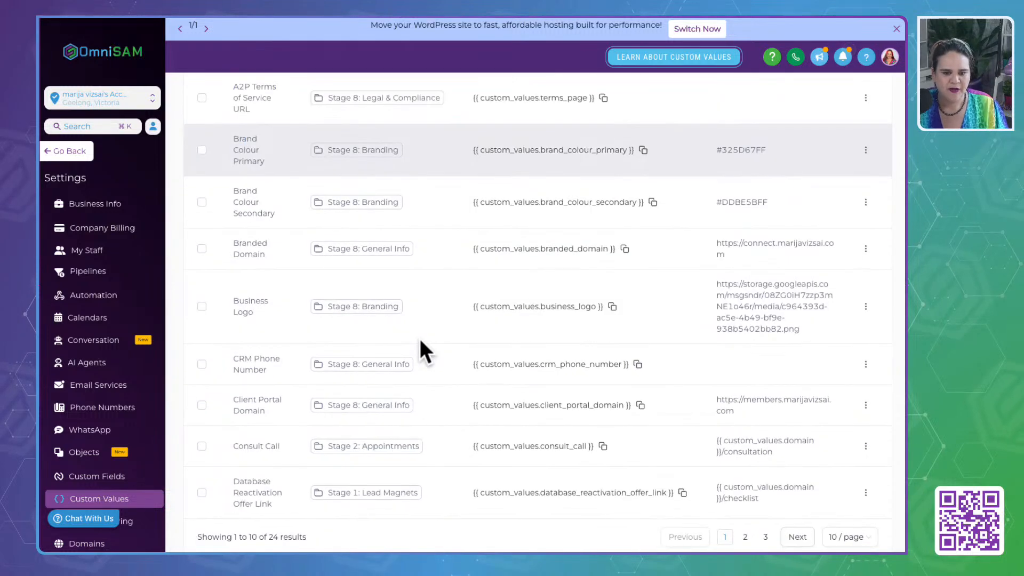
click(842, 537)
click(835, 531)
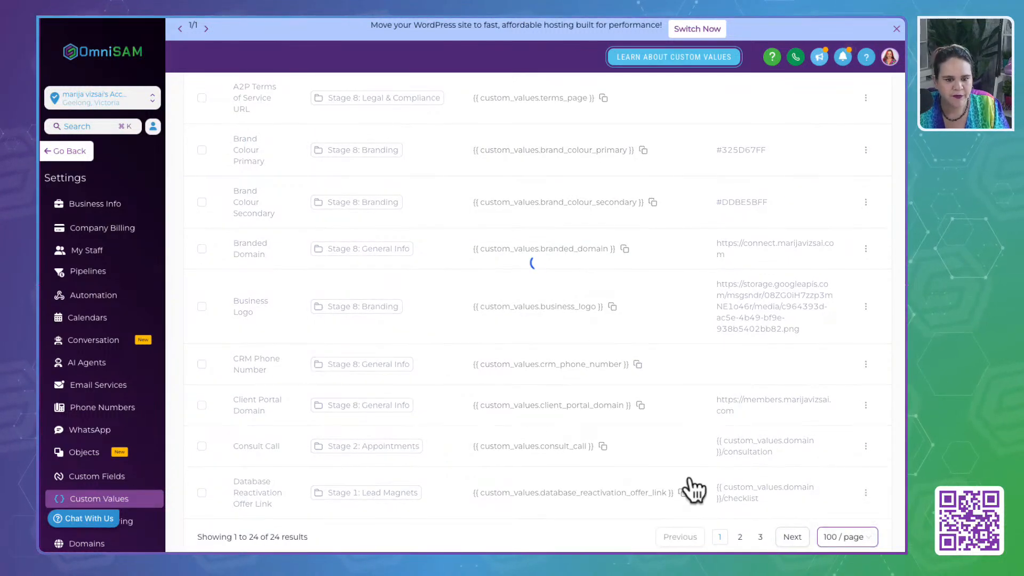
scroll(358, 216, down, 15)
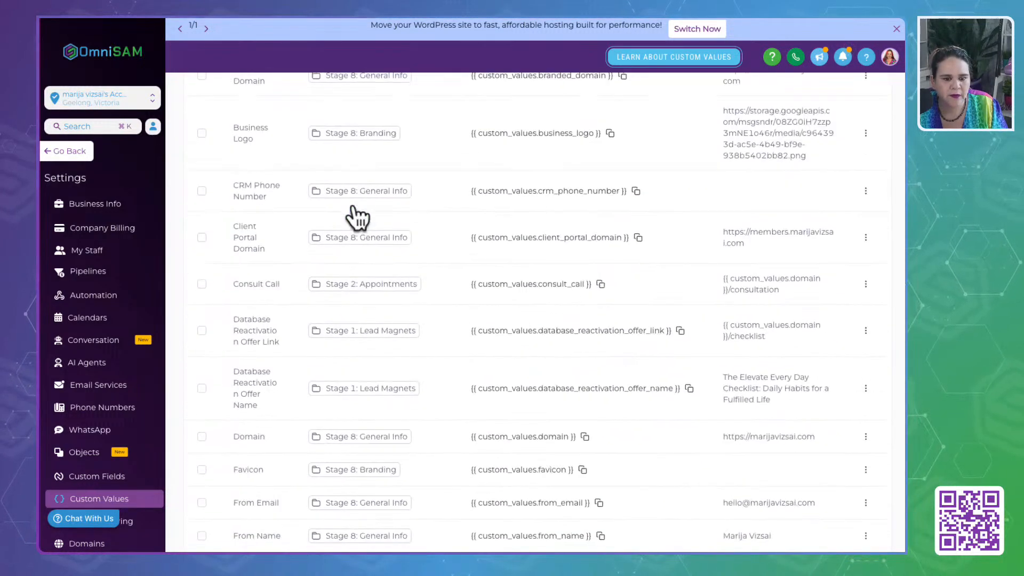
scroll(354, 212, up, 15)
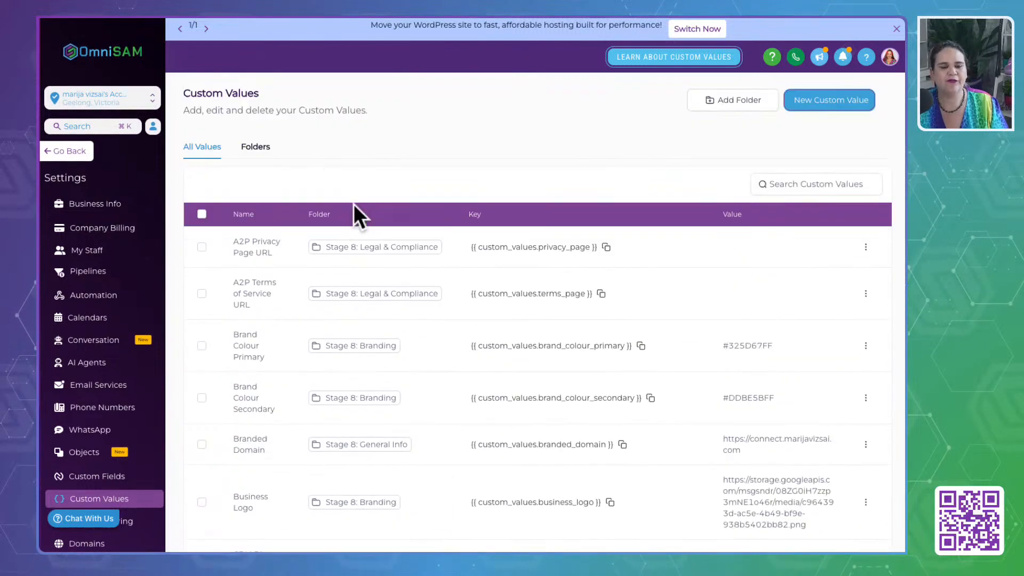
- In the "Stage 8: Legal & Compliance" folder, set the "A2P Privacy Page URL" value to "{{ custom_values.domain }}/privacy" and save it
click(254, 148)
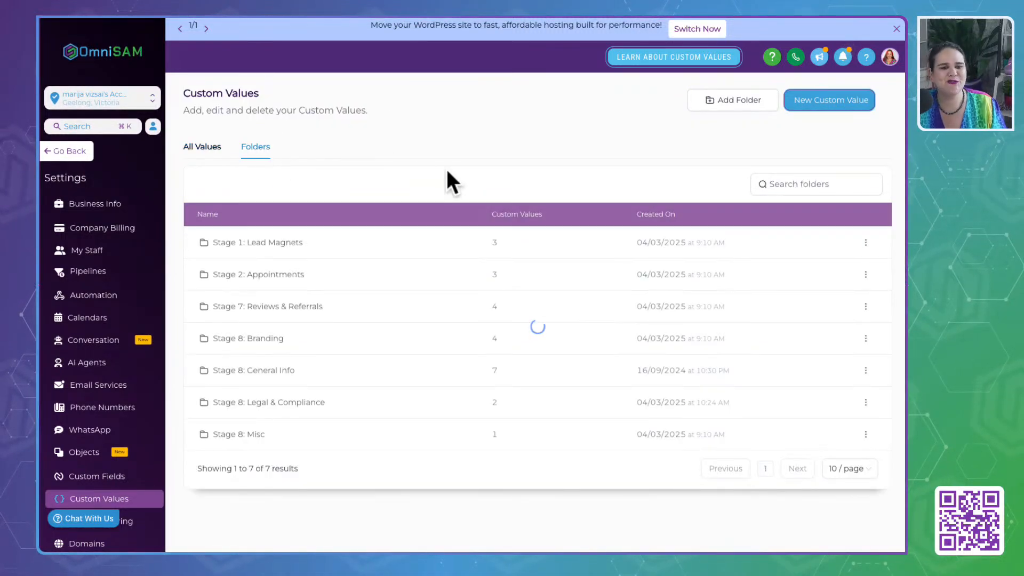
click(255, 408)
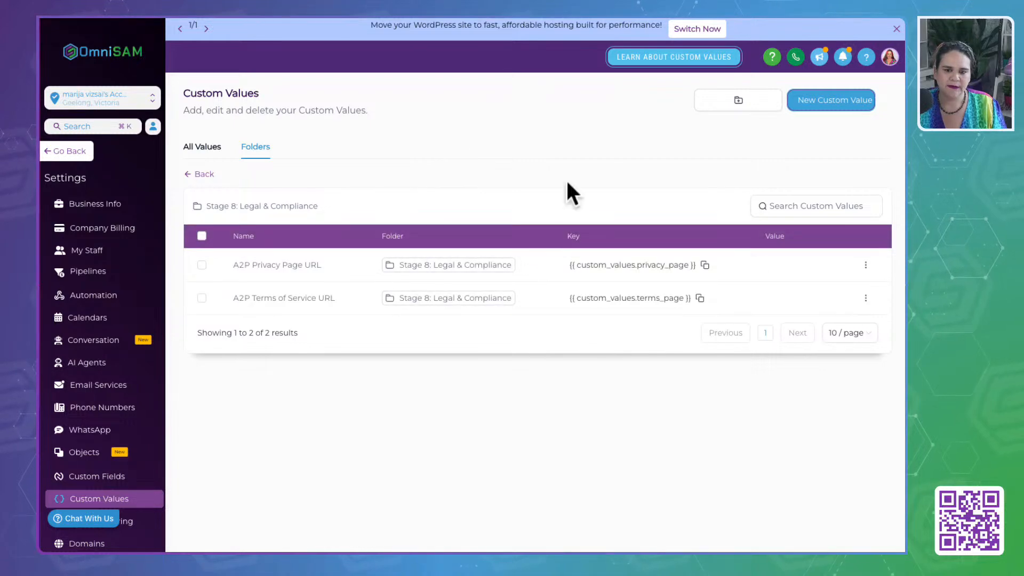
click(866, 265)
click(814, 227)
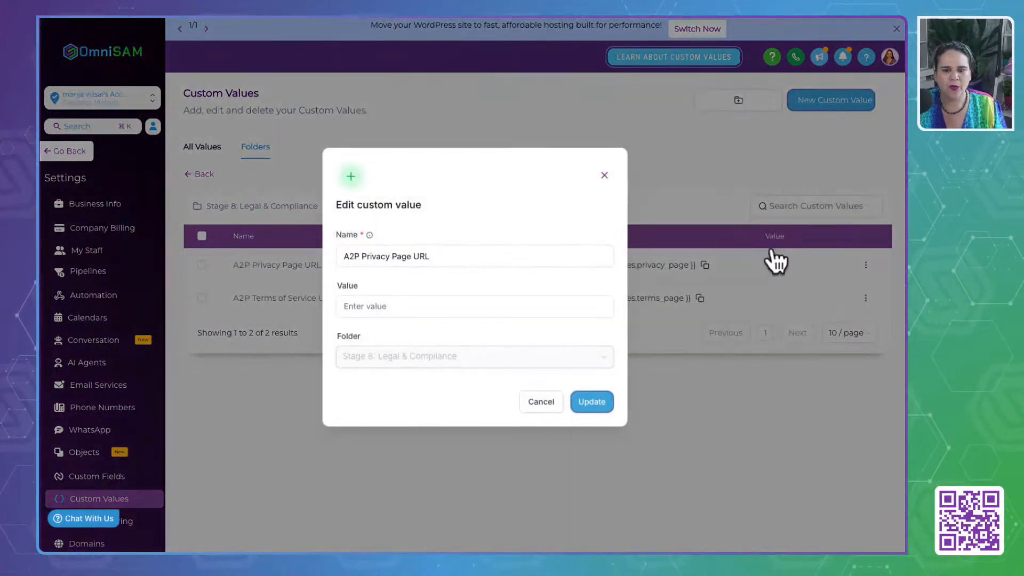
click(426, 306)
text({{ custom_values.domain }}/privacy)
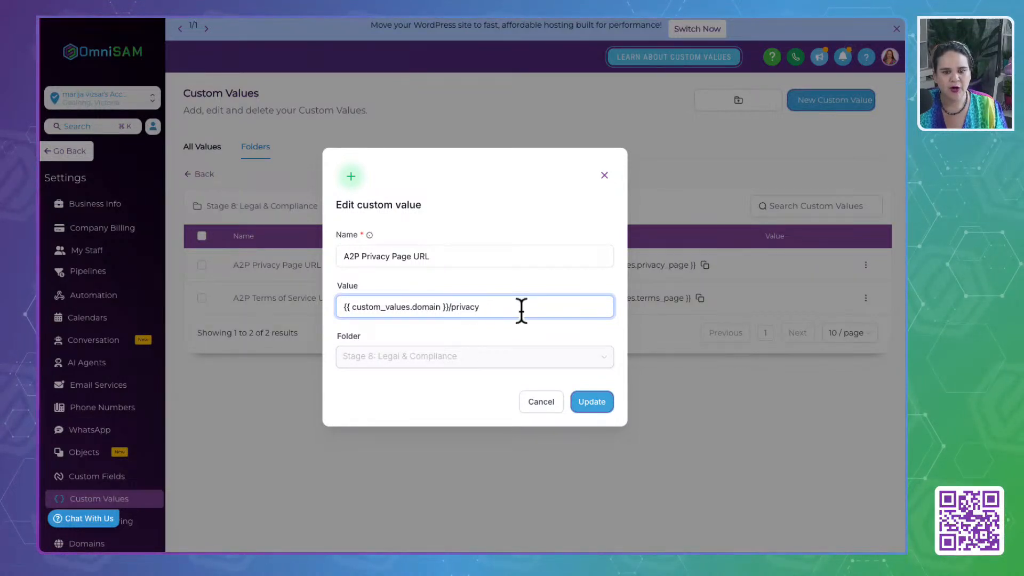
drag(516, 311, 244, 310)
key(ctrl+c)
click(594, 398)
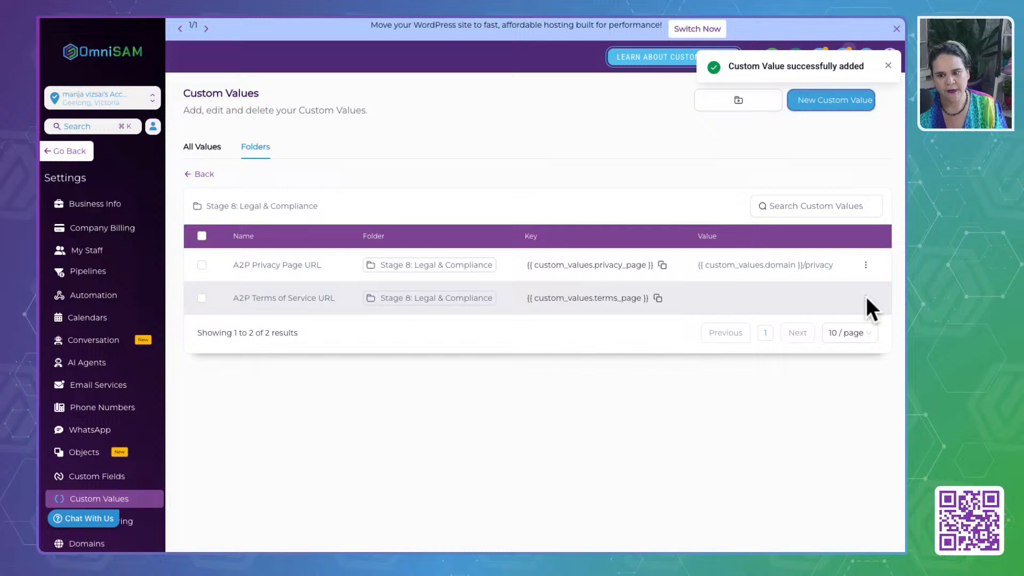
- Set the "A2P Terms of Service URL" value to "{{ custom_values.domain }}/terms" and save it
click(866, 298)
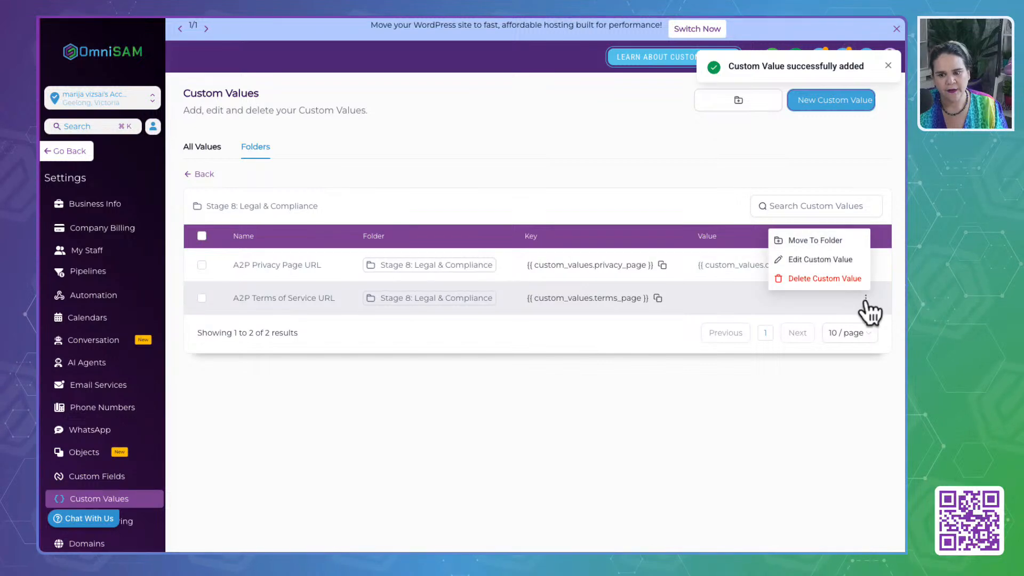
click(800, 261)
click(431, 308)
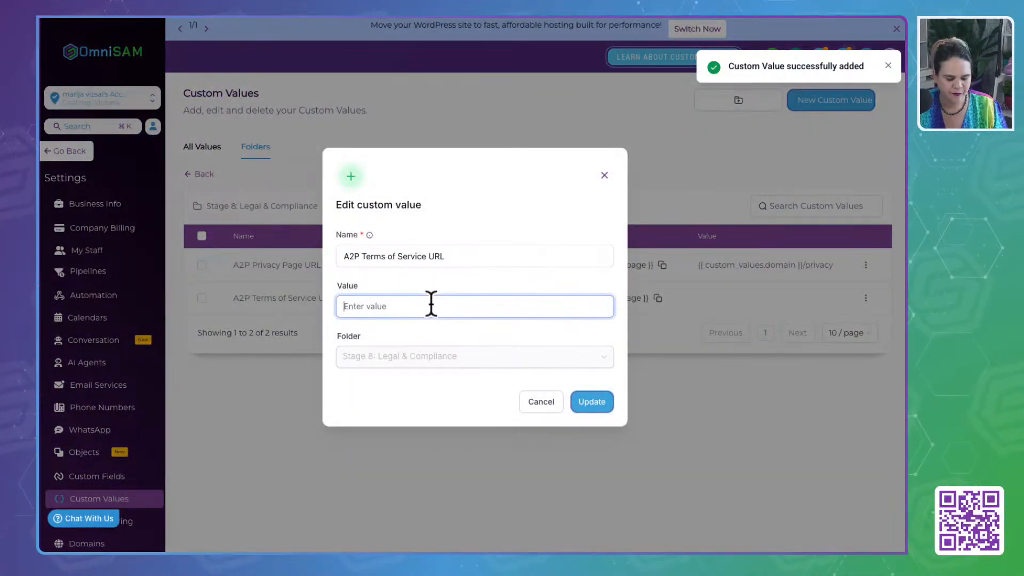
key(ctrl+v)
double_click(467, 308)
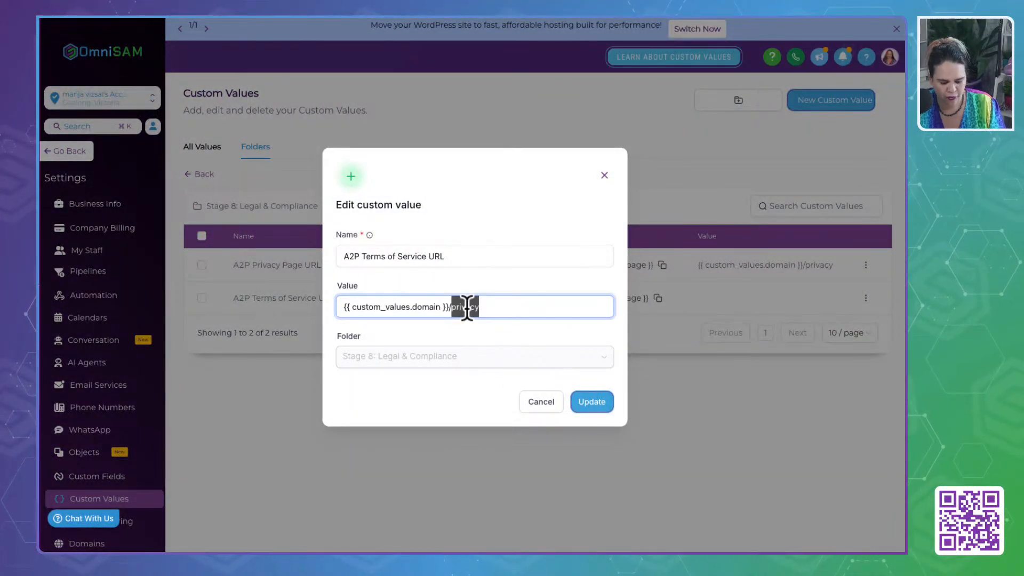
text(terms)
click(583, 398)
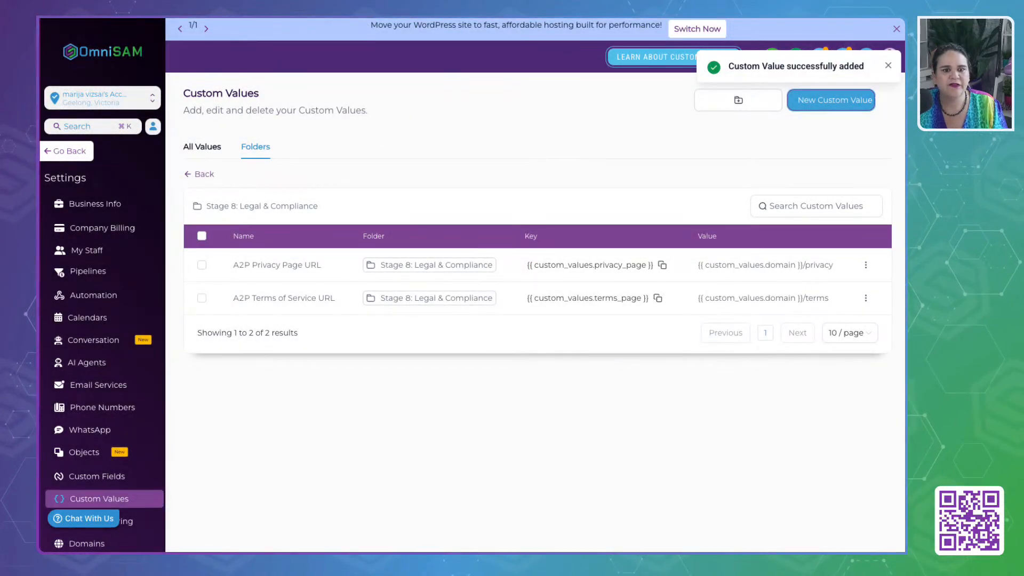
- Check the Reviews & Referrals heading in the Business In A Box Google Doc and open OmniSAM's "Stage 7: Reviews & Referrals" custom values folder
click(356, 17)
click(344, 414)
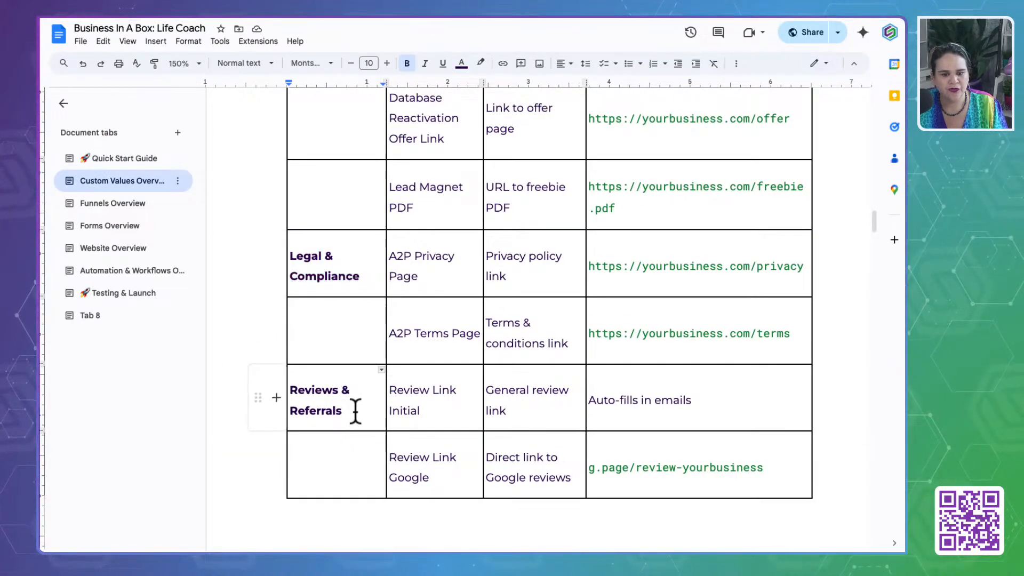
drag(352, 413, 290, 381)
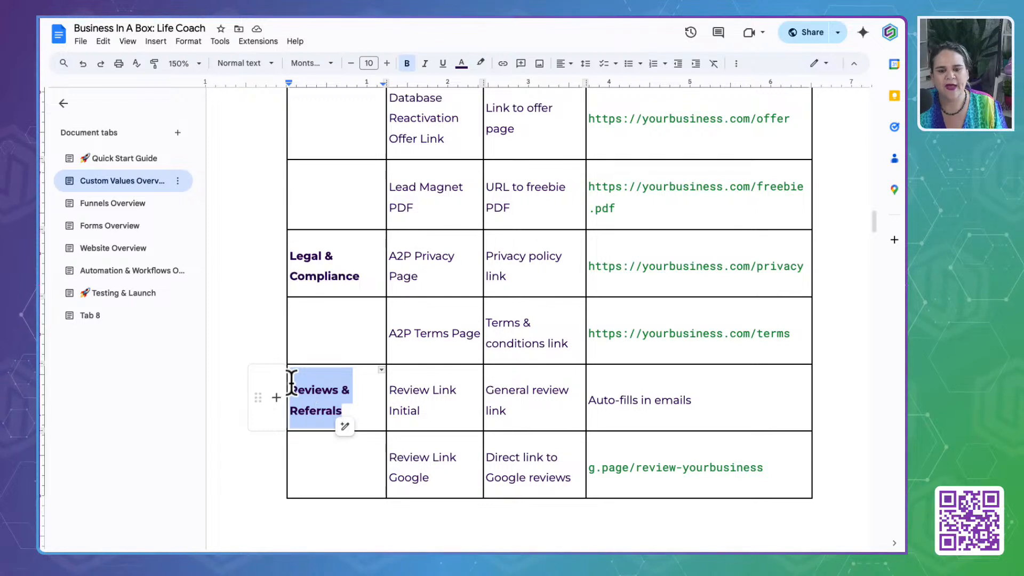
click(148, 17)
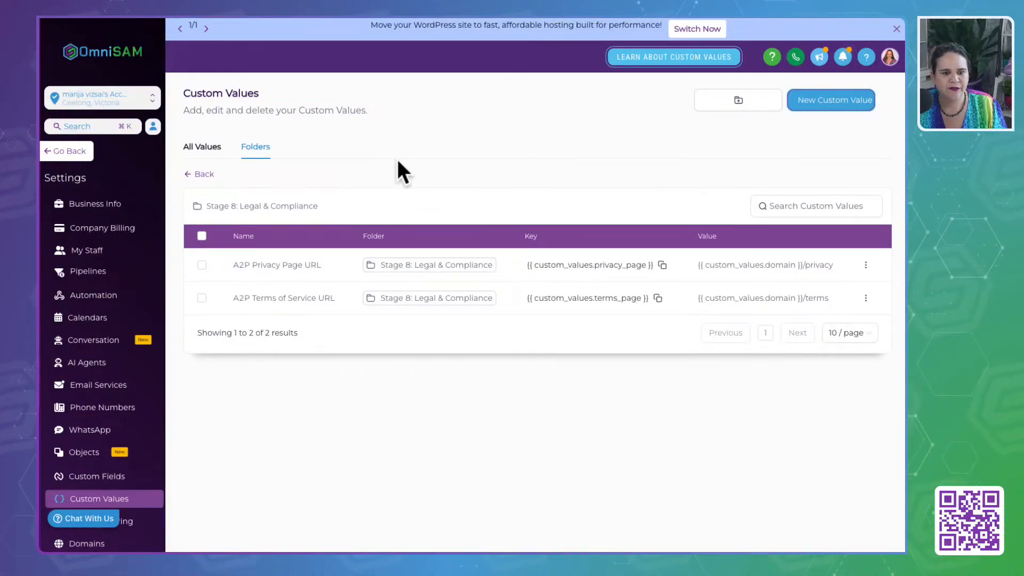
click(200, 174)
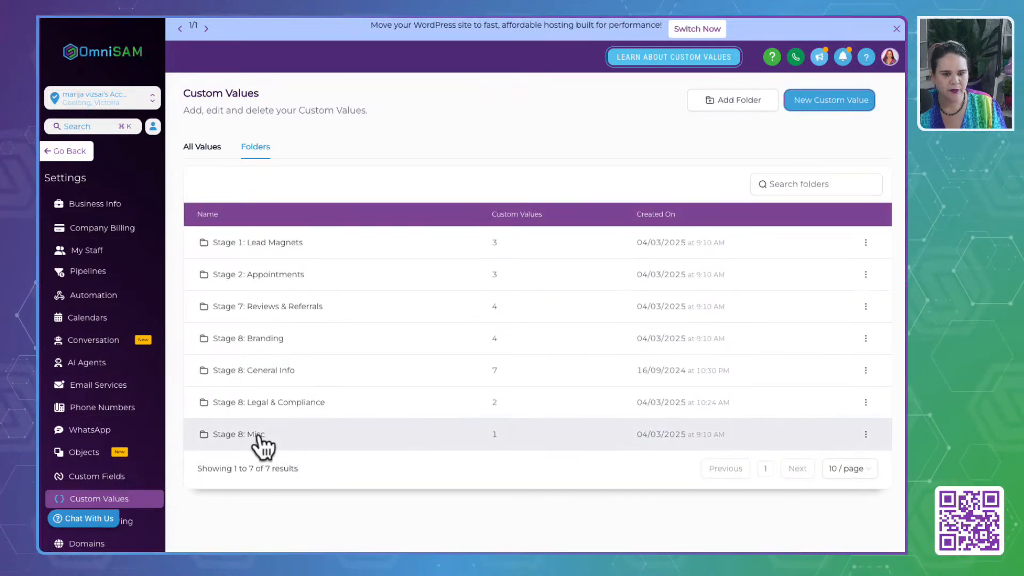
click(260, 306)
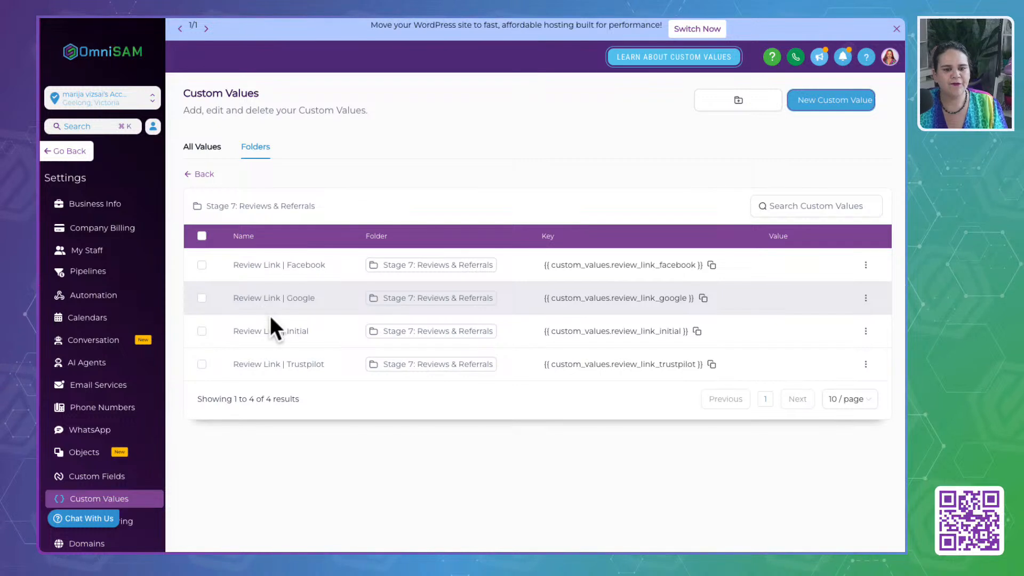
- Compare the "Review Link | Initial" custom value with the Review Link Initial row in the Google Doc, and return to OmniSAM
drag(313, 331, 222, 328)
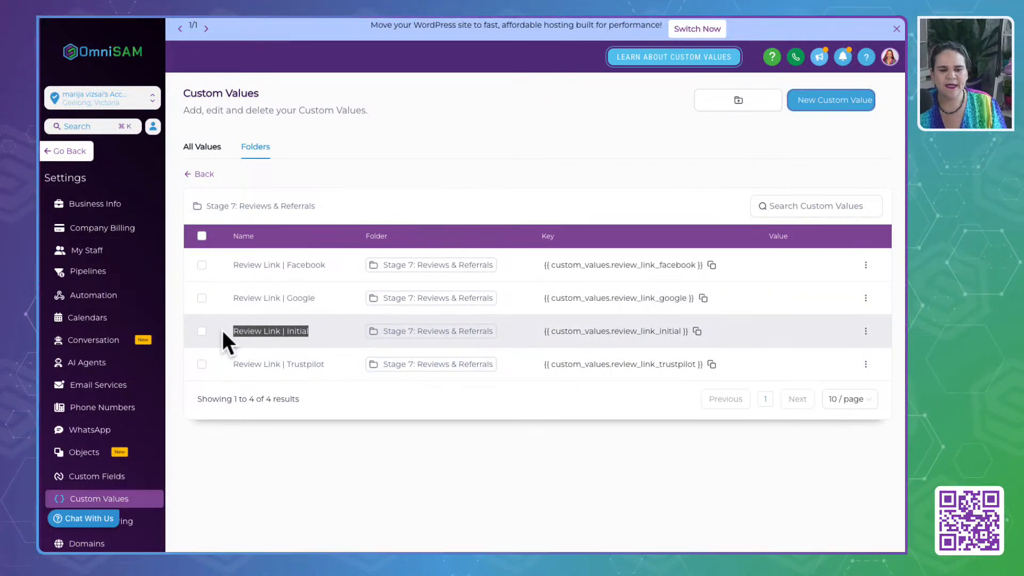
key(ctrl+Tab)
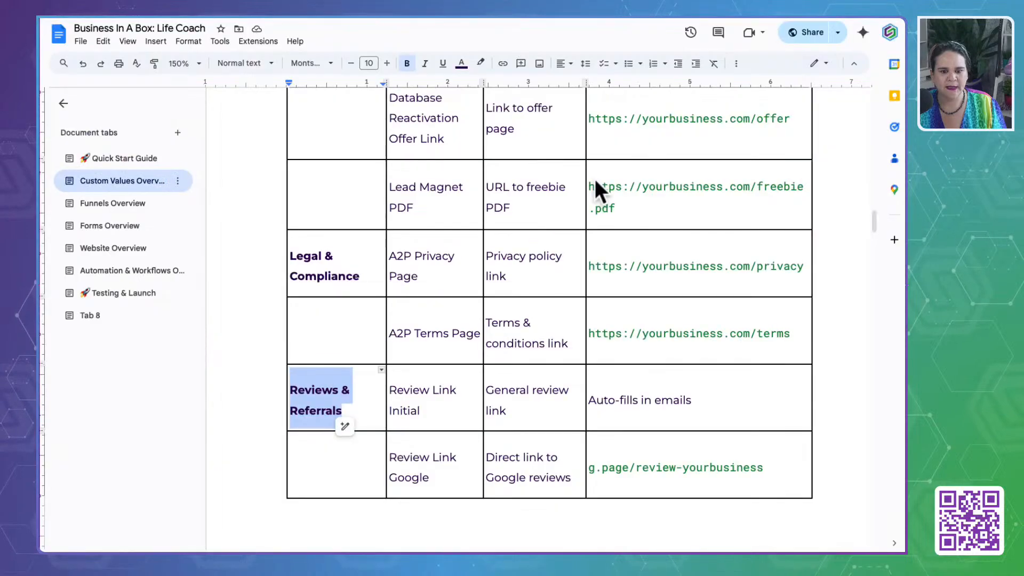
scroll(635, 416, down, 2)
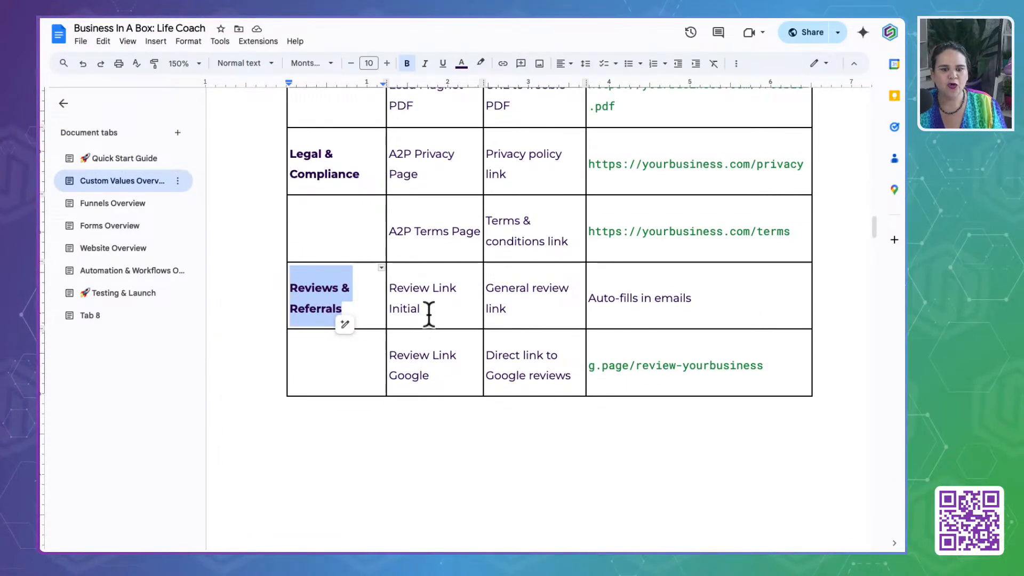
drag(429, 315, 390, 286)
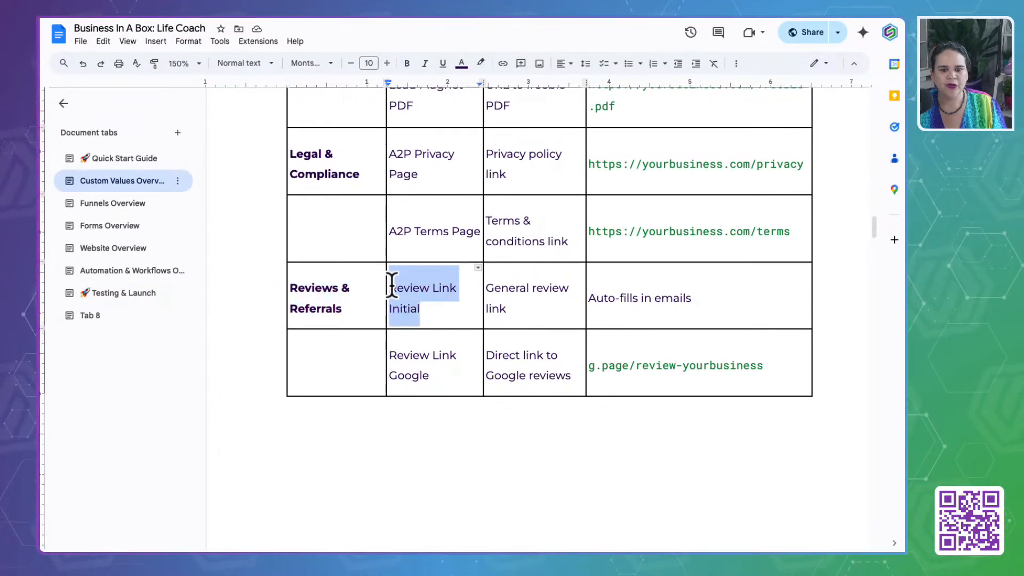
click(158, 17)
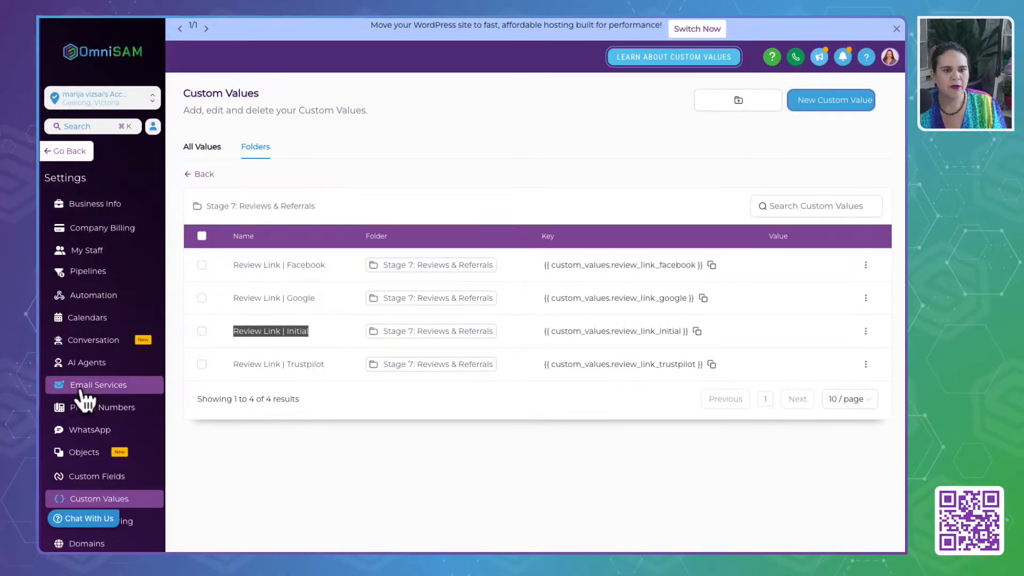
- Look up the Step Url of the Review step in the "Stage 7: Reviews & Referrals" funnel's publishing settings
click(203, 18)
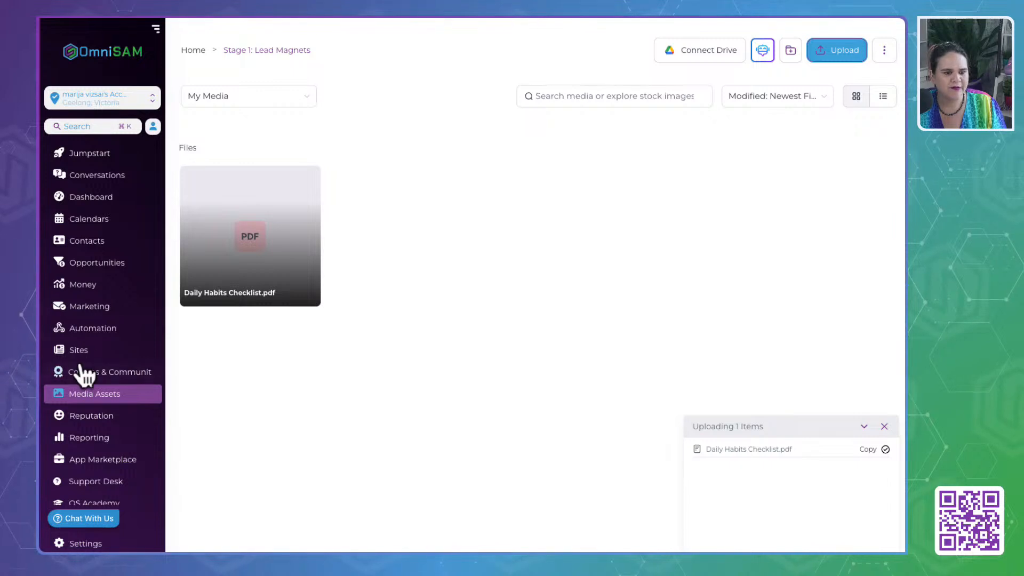
click(79, 353)
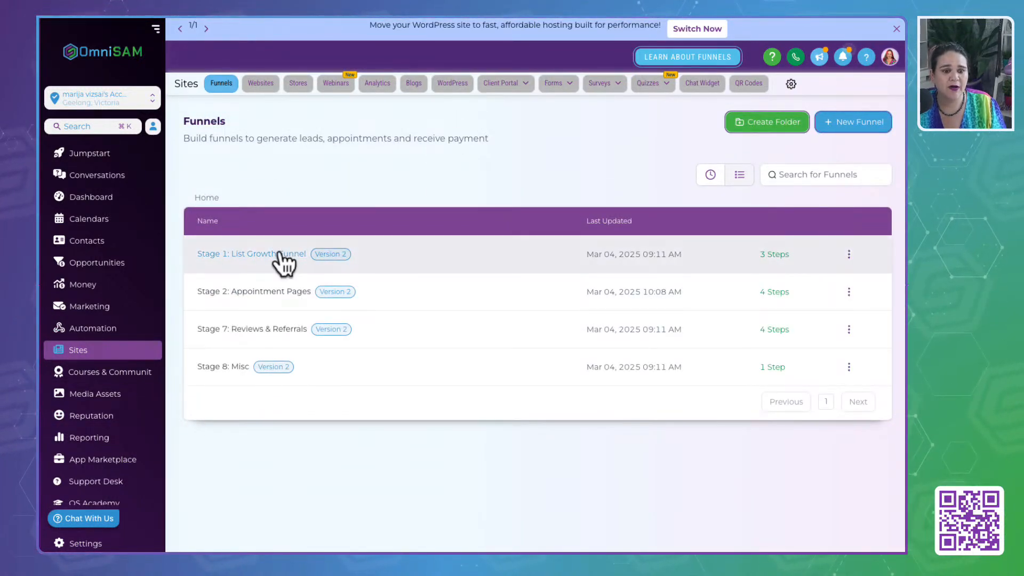
click(248, 331)
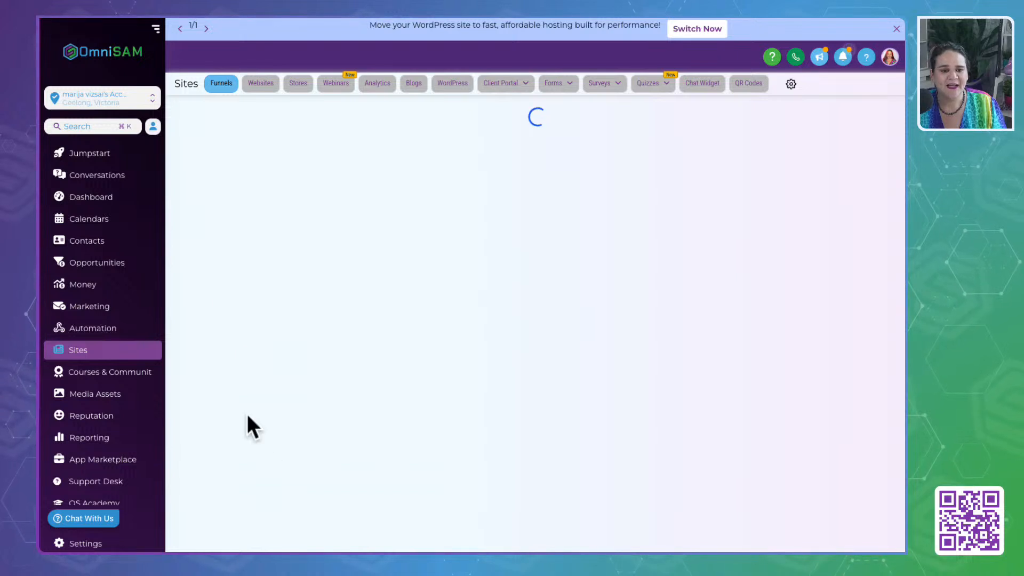
click(244, 229)
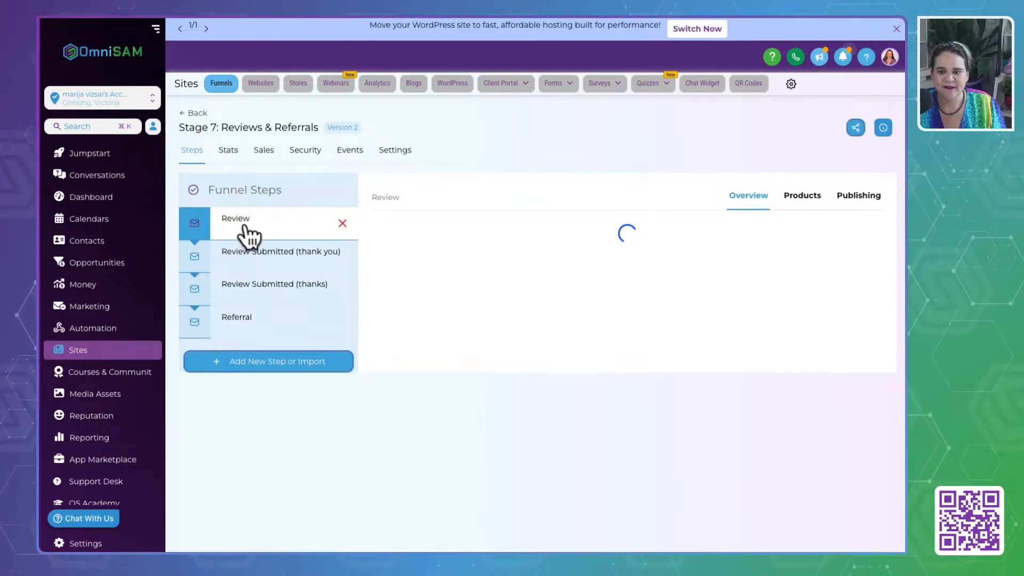
click(863, 198)
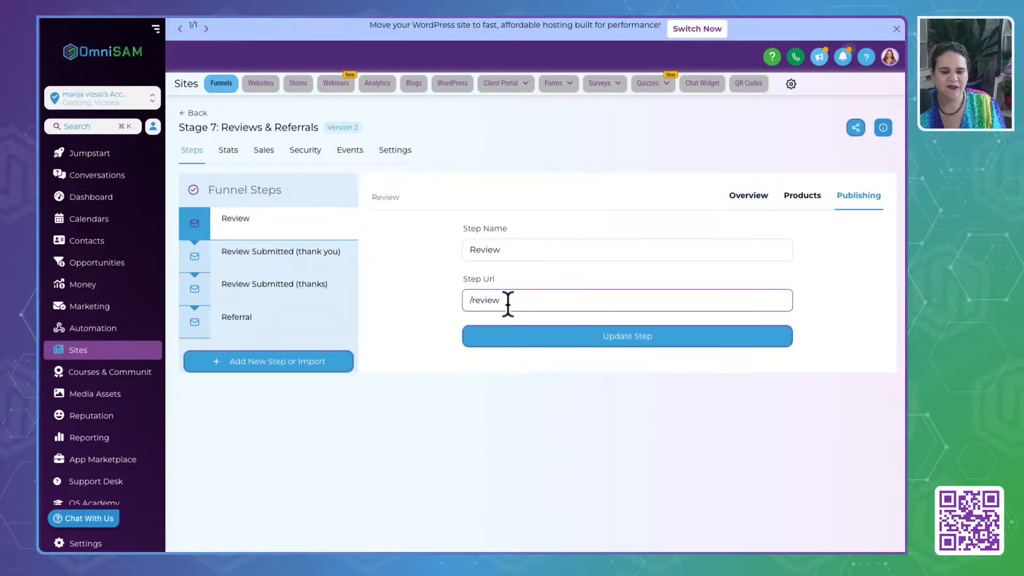
drag(507, 300, 417, 303)
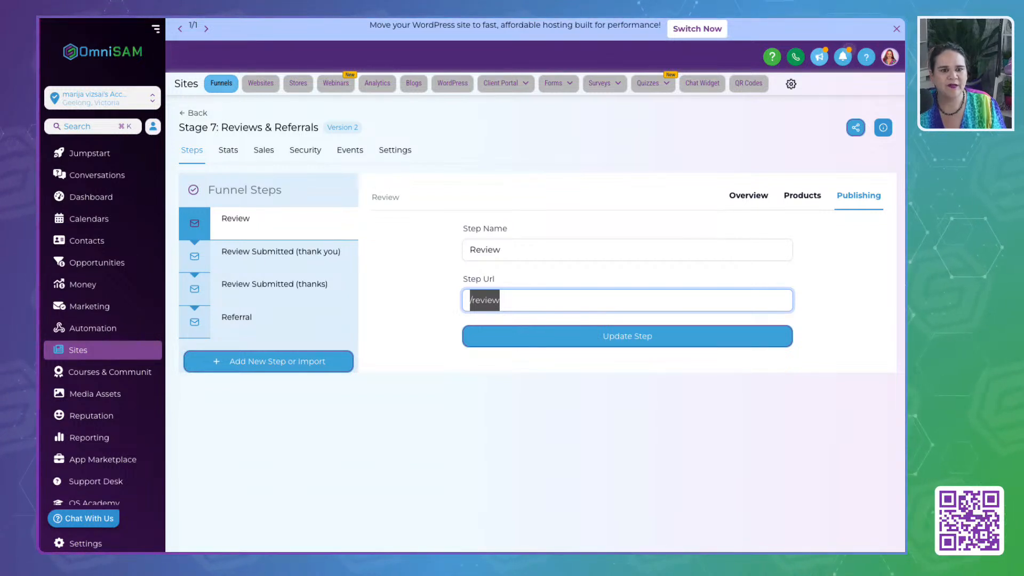
- Back in the custom values folder, set the "Review Link | Initial" value to "{{ custom_values.domain }}/review" and save it
key(ctrl+Tab)
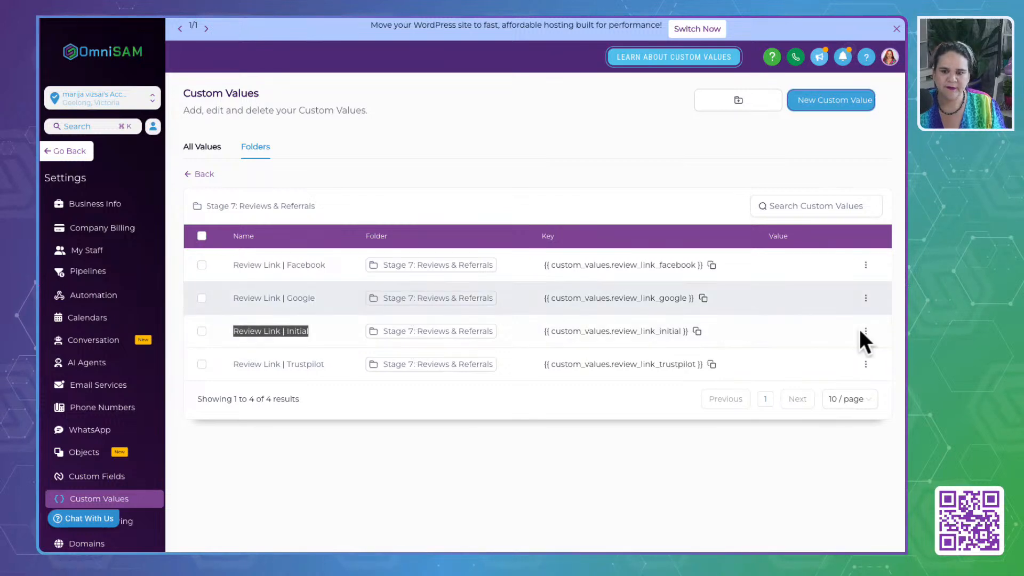
click(866, 331)
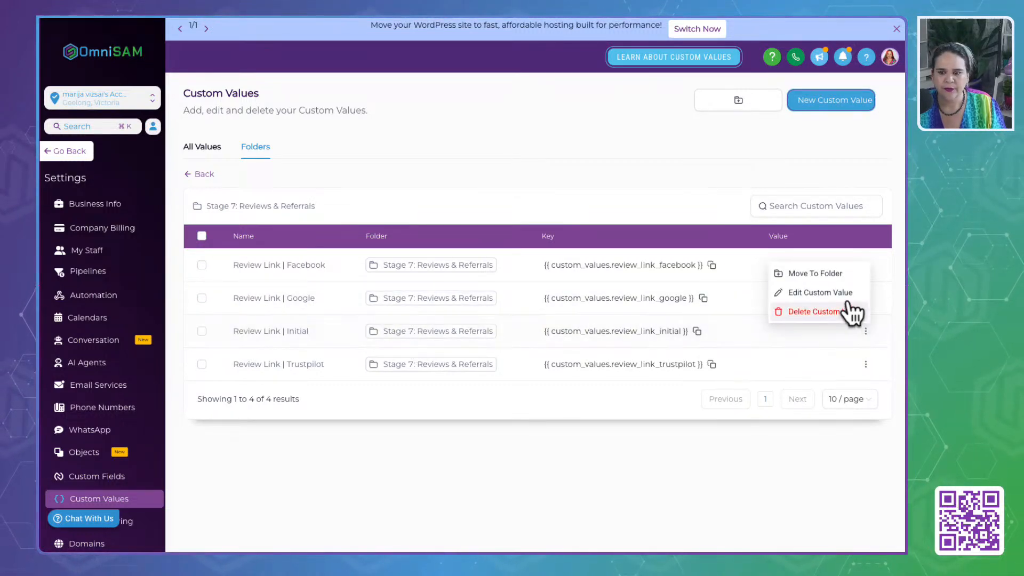
click(840, 296)
click(384, 305)
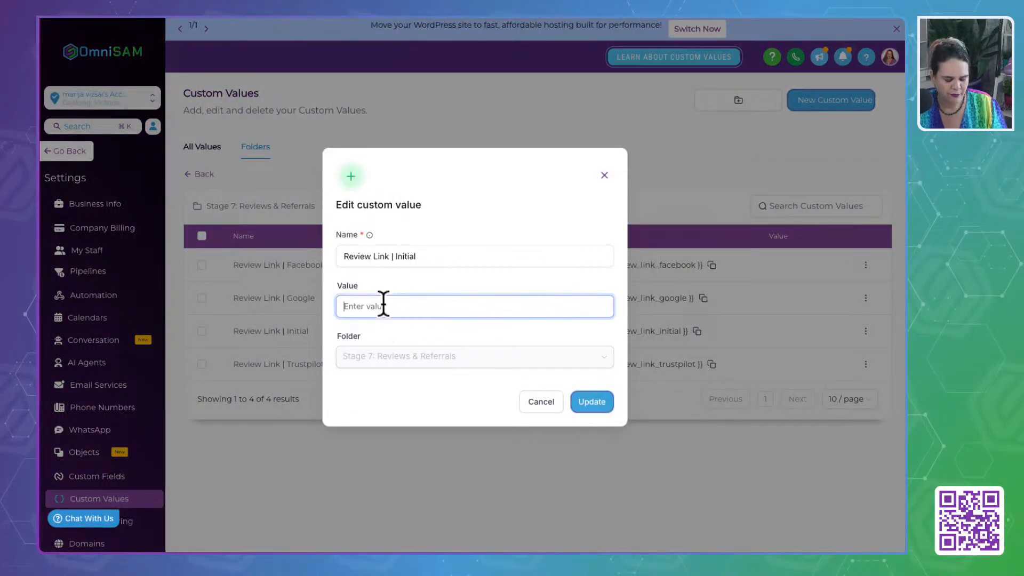
text({{ custom_values.domain }}/privacy)
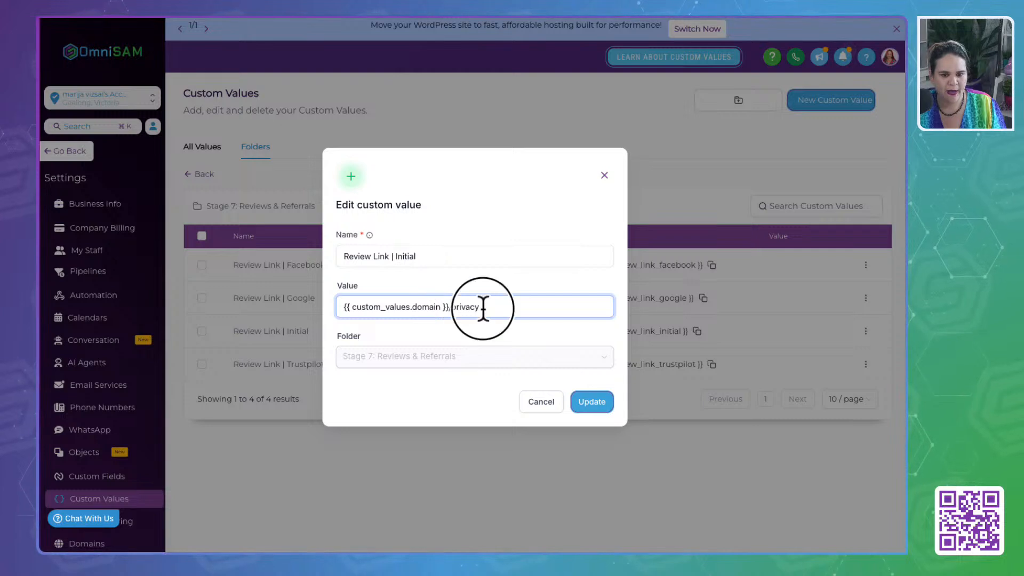
drag(482, 307, 453, 306)
key(BackSpace)
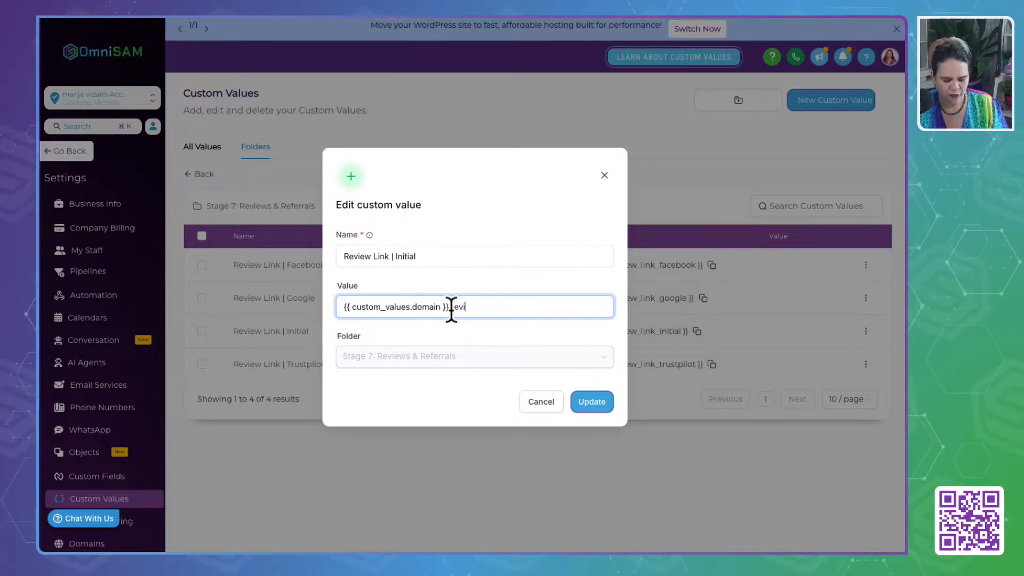
click(484, 413)
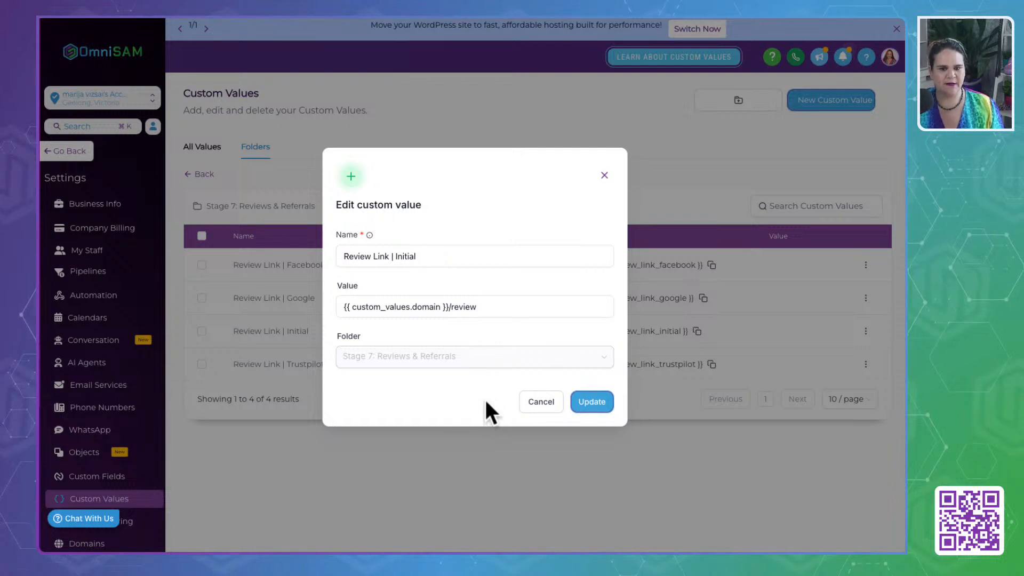
click(591, 402)
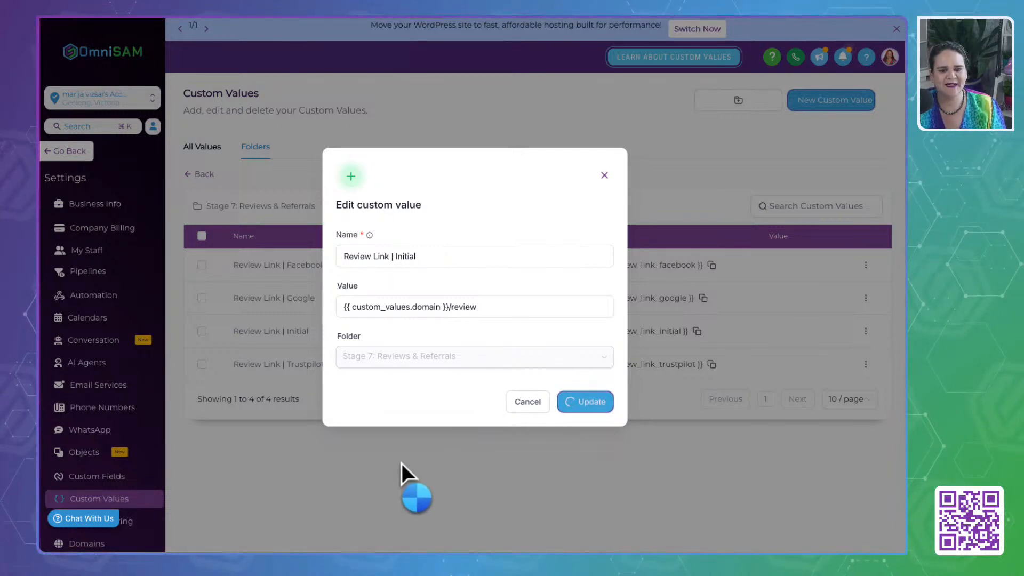
click(380, 473)
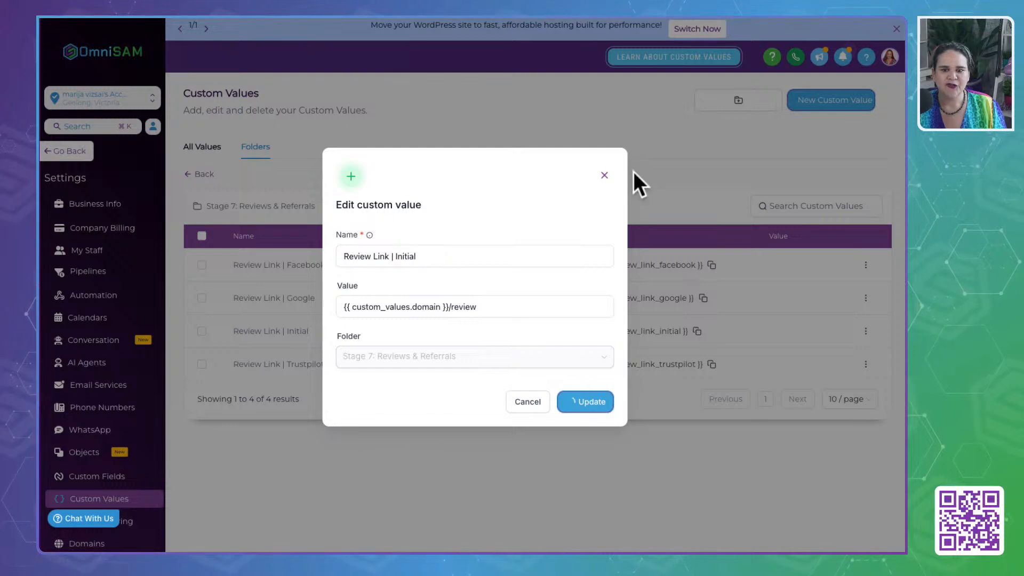
click(604, 175)
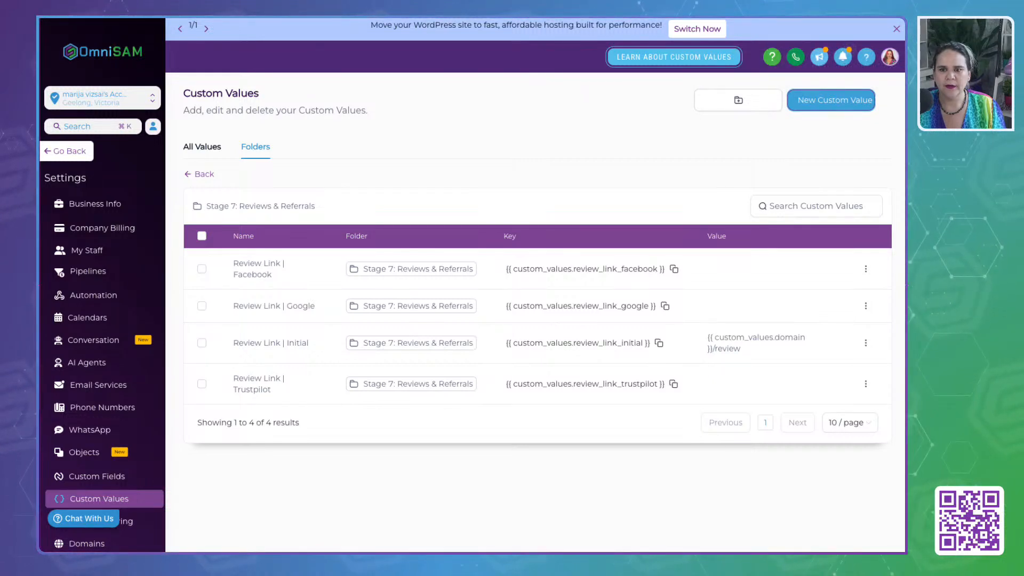
- Open Facebook in a new browser tab, search for the account owner's first name and open their personal profile
key(super+t)
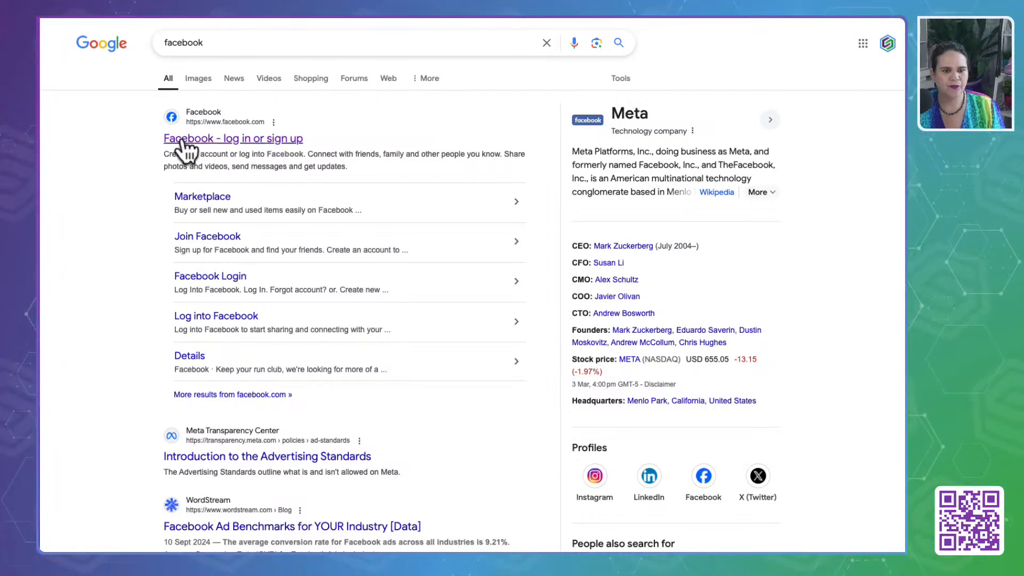
click(165, 138)
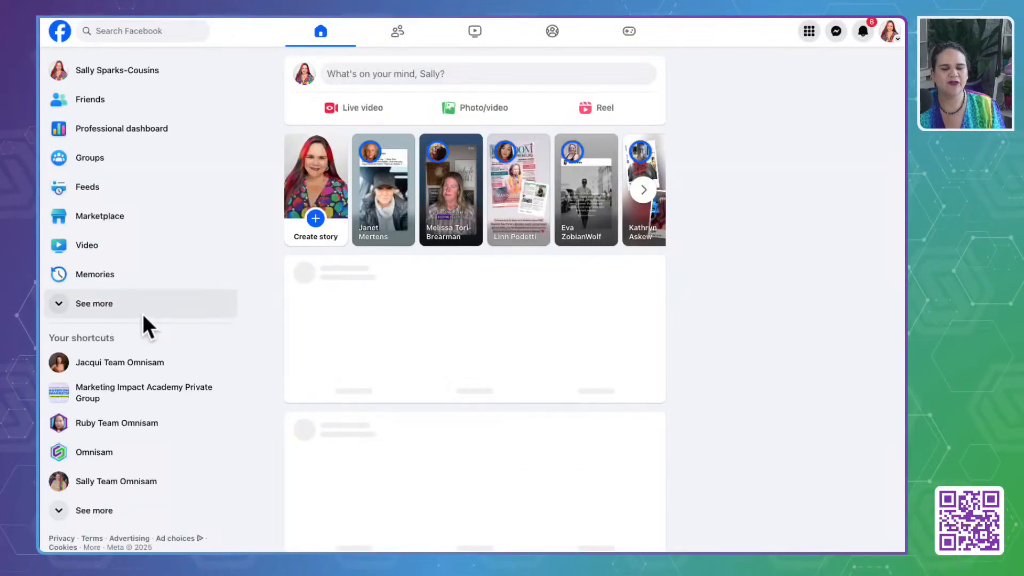
click(893, 32)
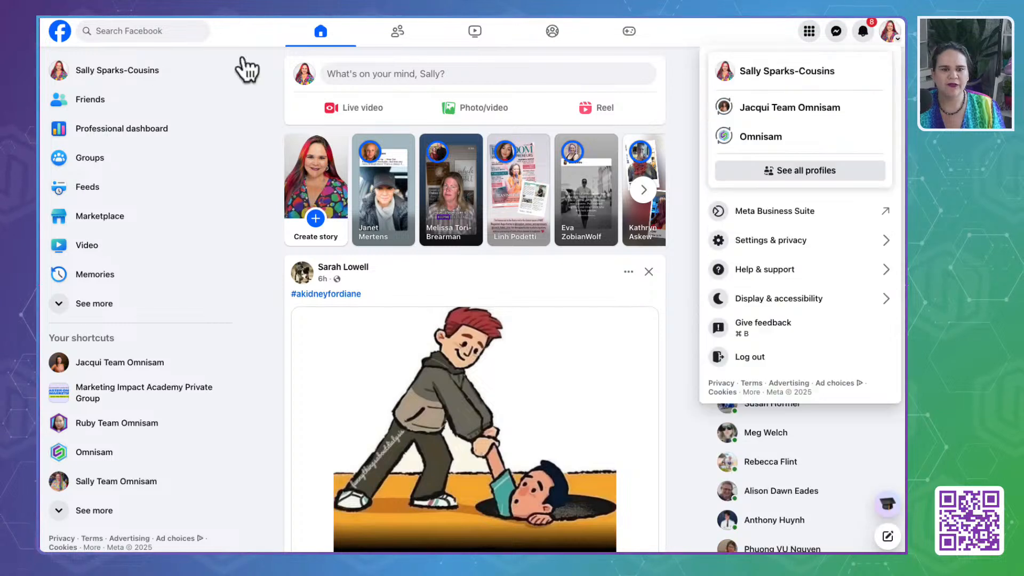
click(134, 33)
text(marija)
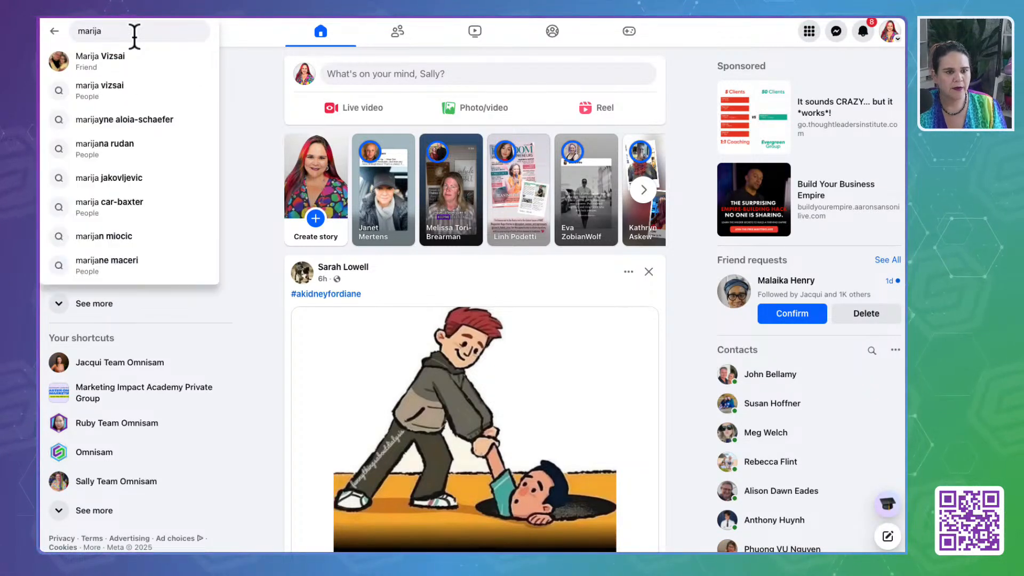
click(109, 56)
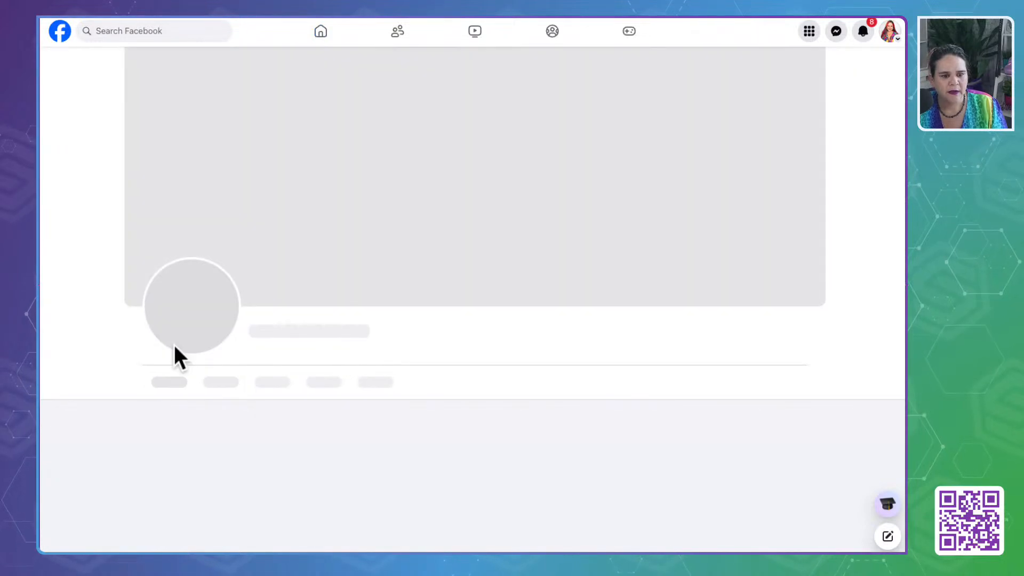
- Examine the profile's intro, About overview and work details for a linked business page
scroll(407, 386, down, 5)
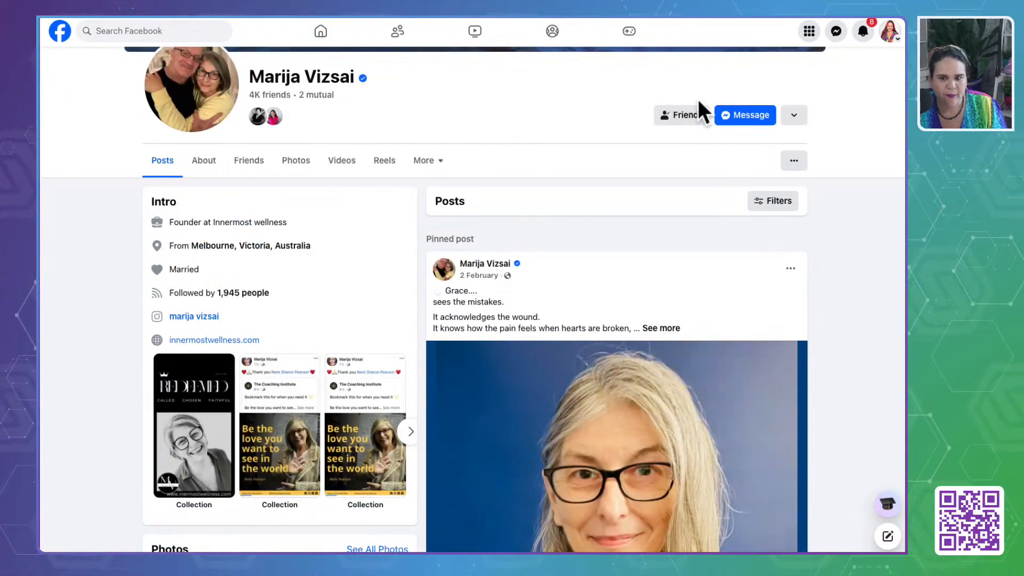
click(682, 119)
click(545, 123)
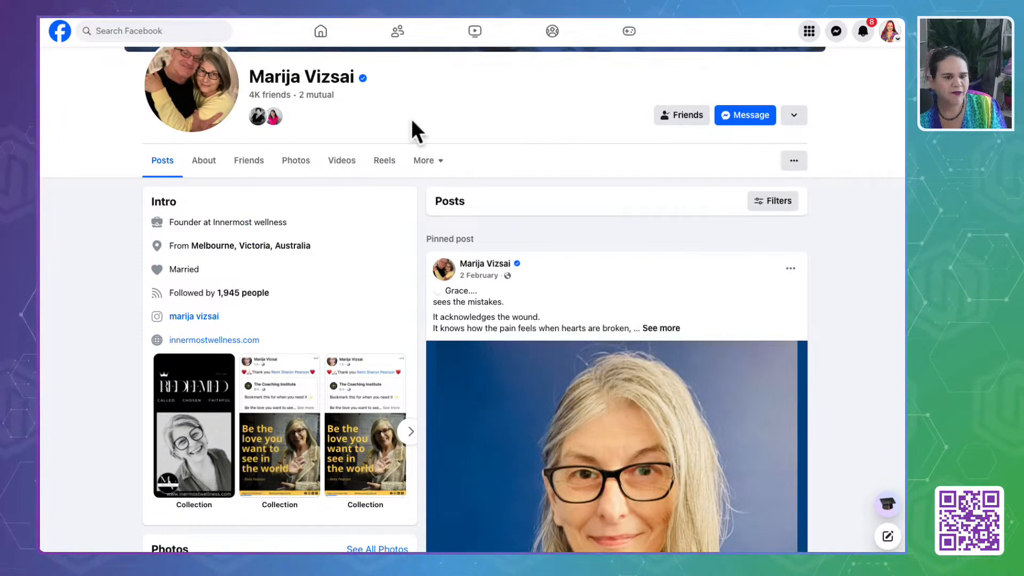
click(209, 162)
scroll(123, 439, down, 6)
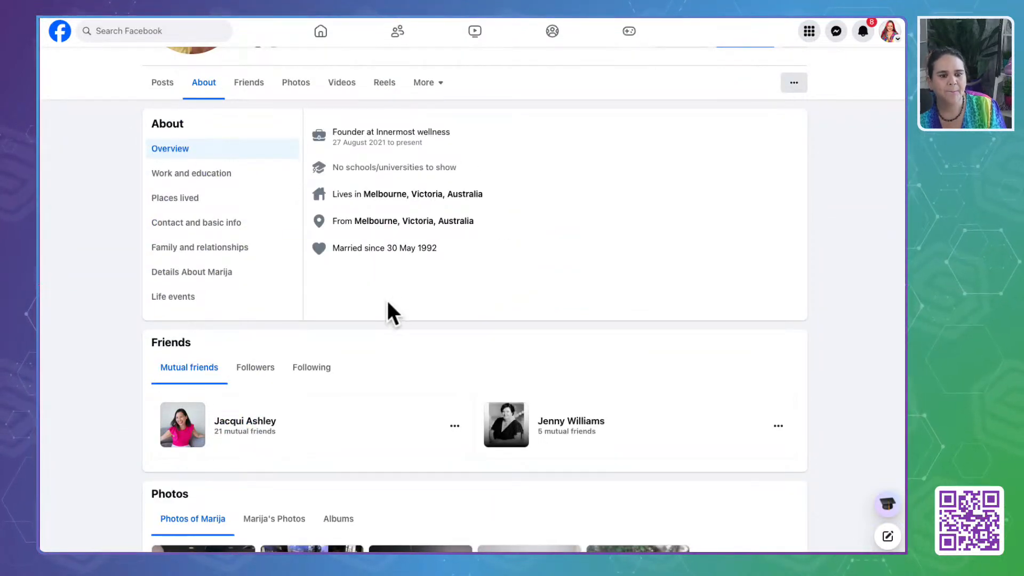
click(224, 176)
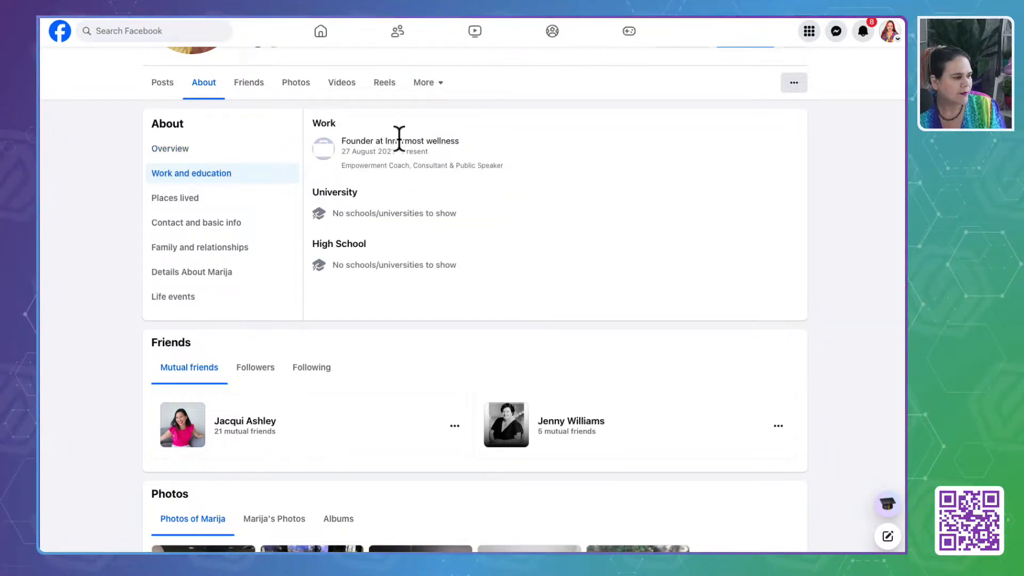
scroll(107, 272, up, 6)
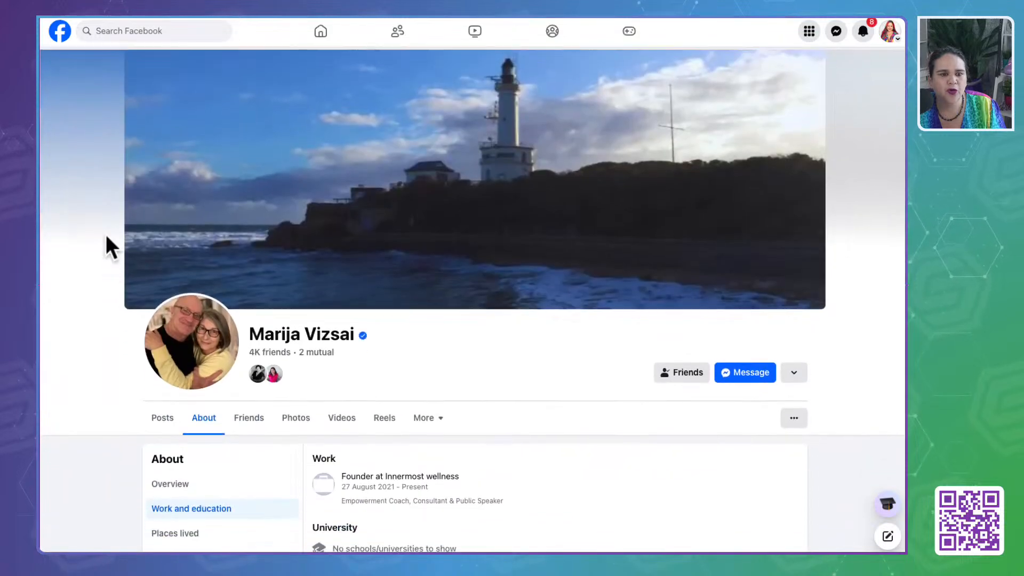
scroll(281, 430, down, 4)
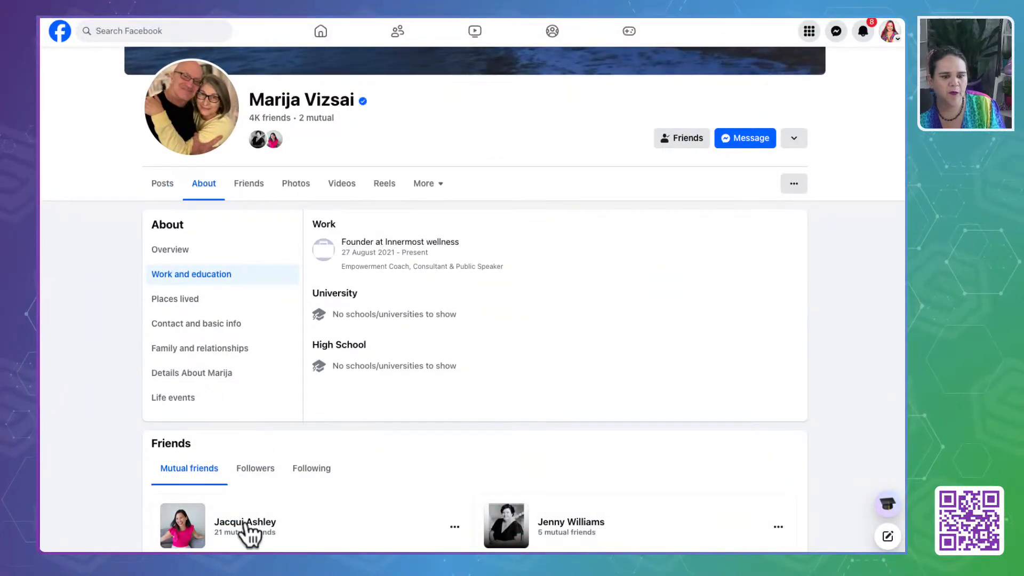
click(163, 187)
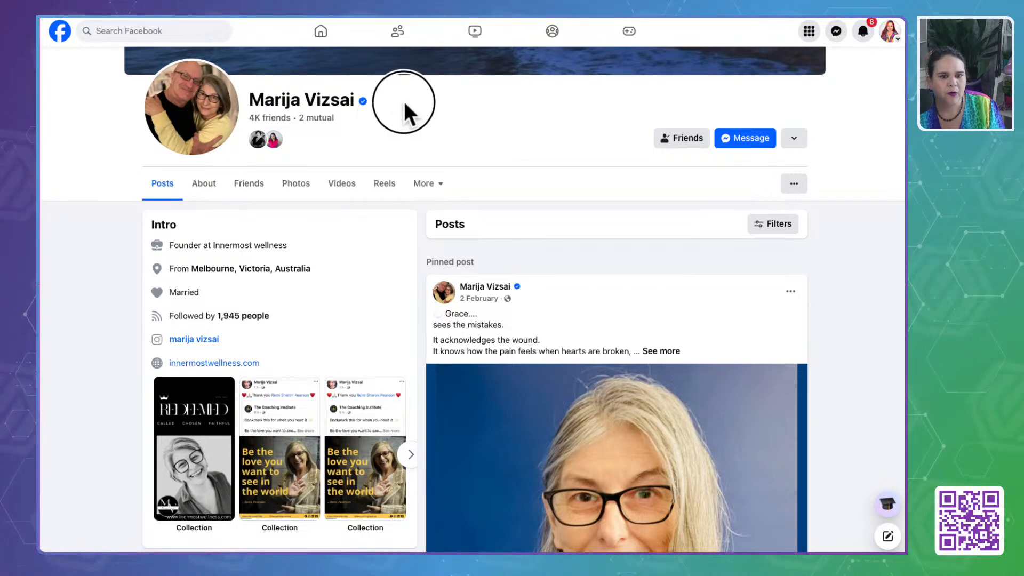
- Search Facebook for the account owner's full name, limit the results to Pages, and follow the matching coaching page
drag(404, 101, 251, 100)
key(ctrl+c)
click(172, 31)
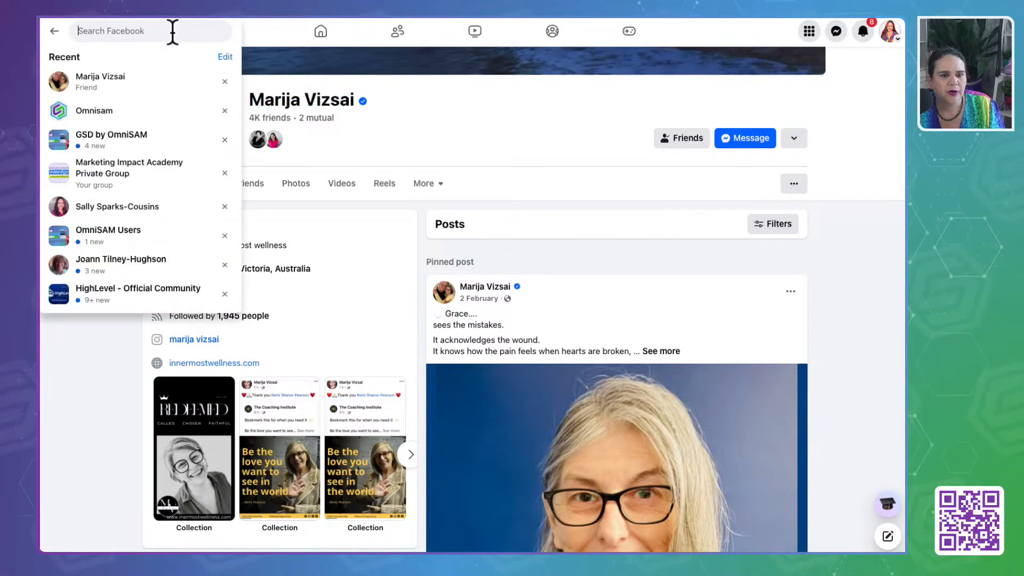
key(ctrl+v)
key(Return)
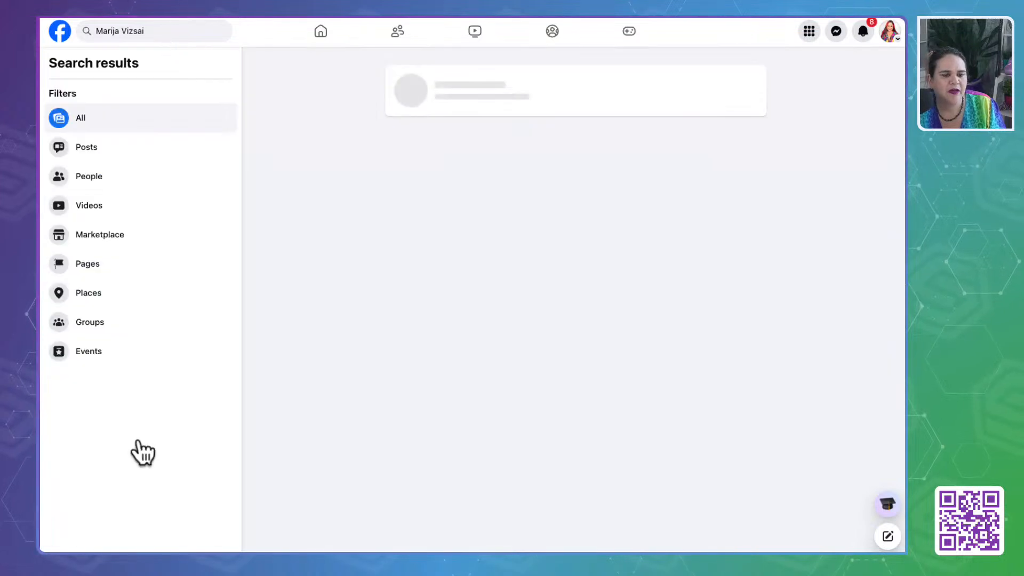
click(86, 265)
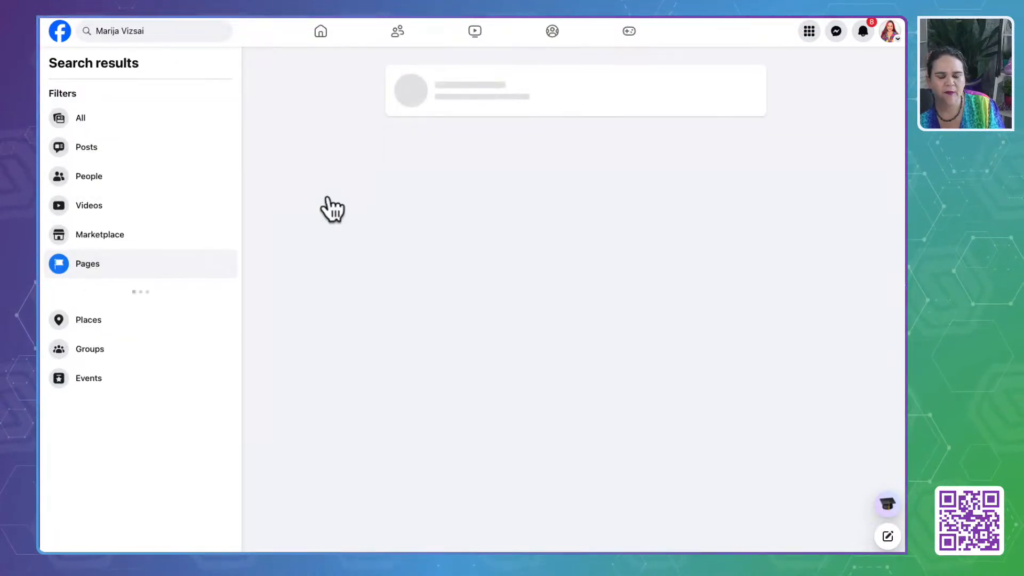
click(462, 80)
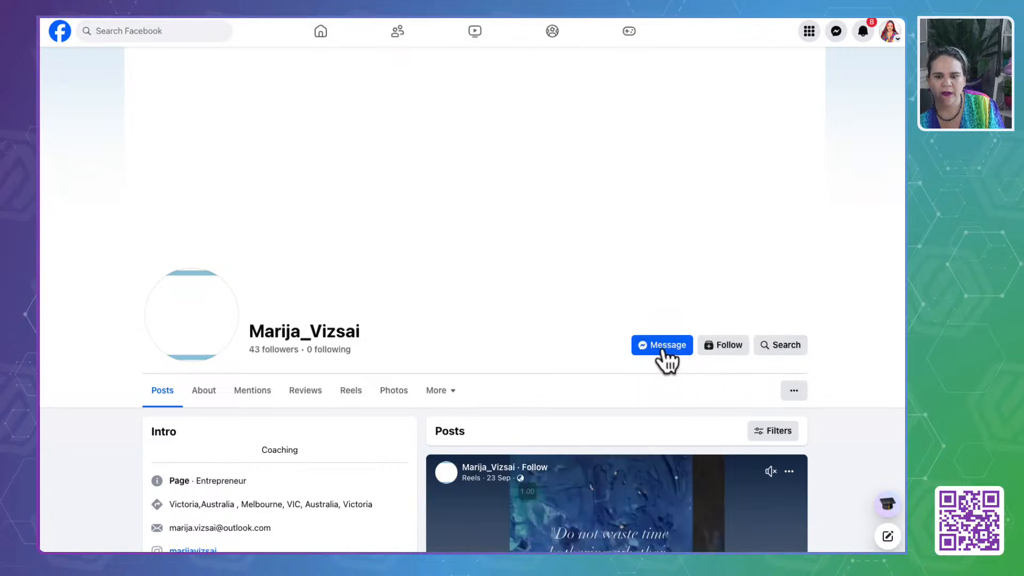
click(722, 347)
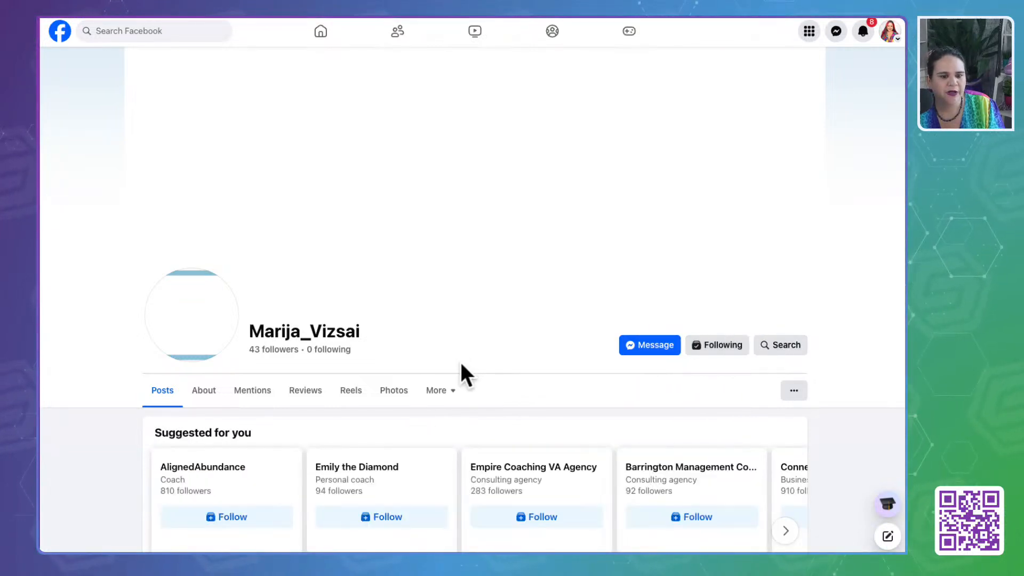
- Open the coaching page's Reviews section on Facebook and save its address as the "Review Link | Facebook" custom value in OmniSAM
click(306, 395)
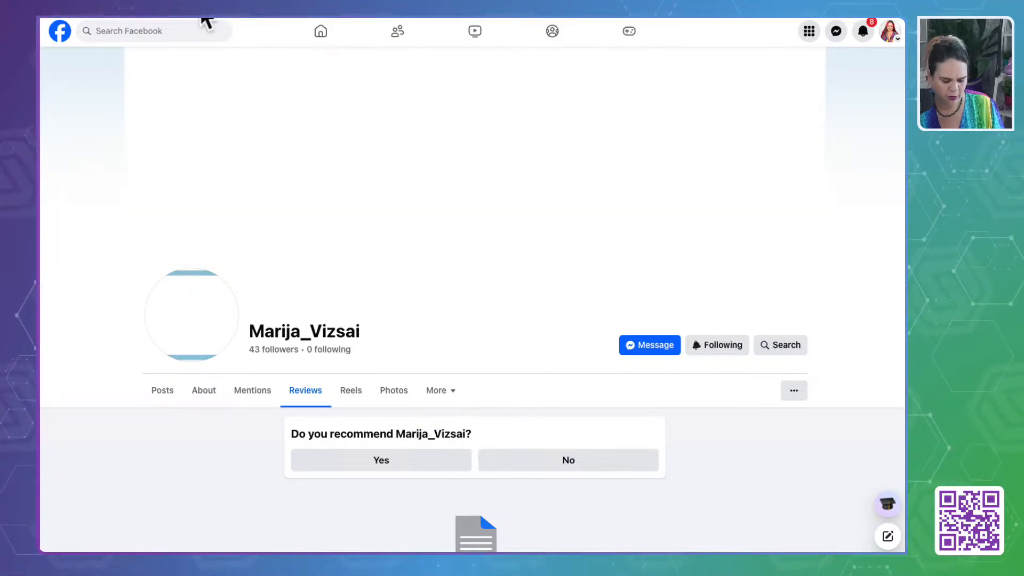
key(super+r)
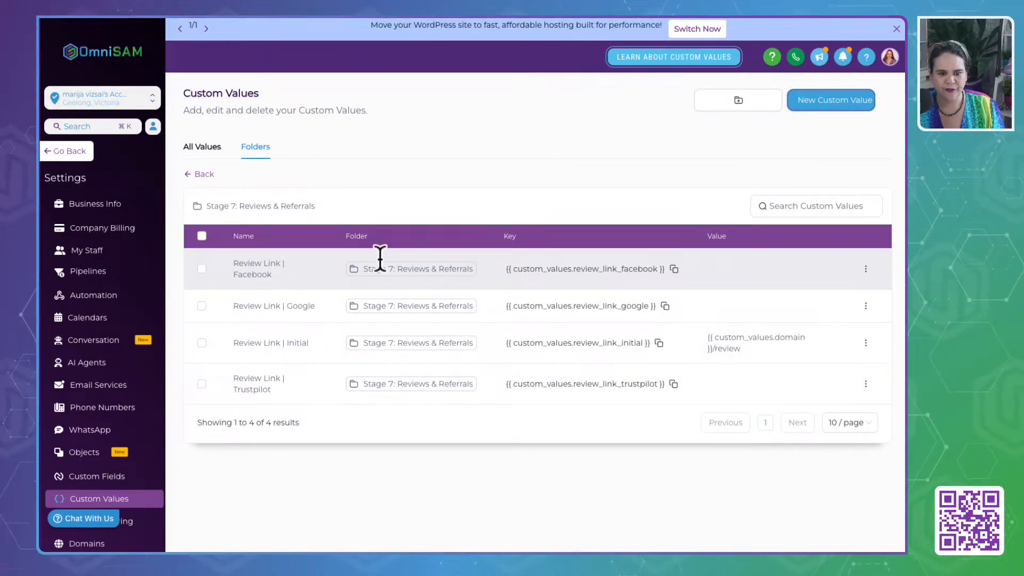
click(866, 269)
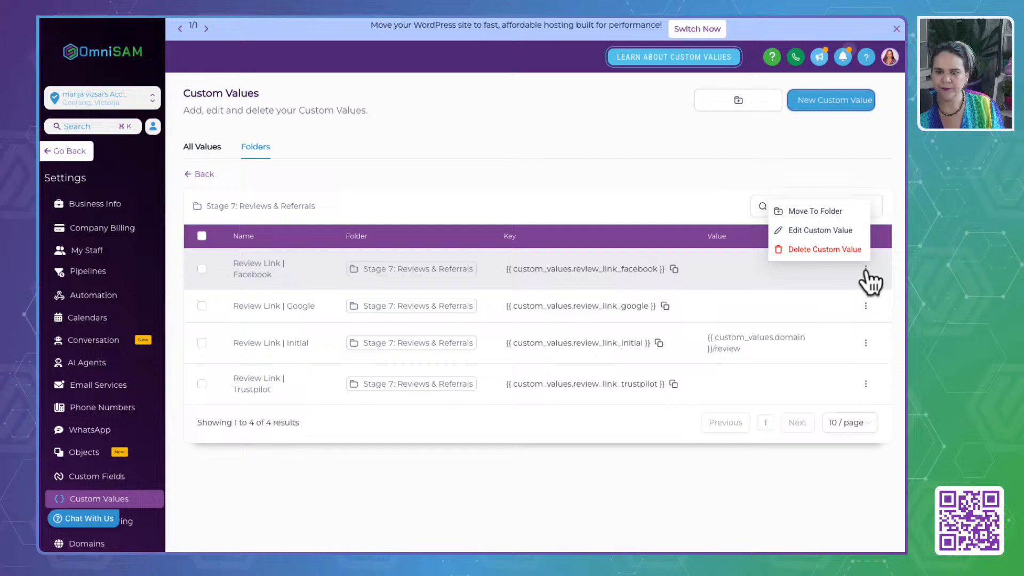
click(845, 234)
click(377, 306)
key(ctrl+v)
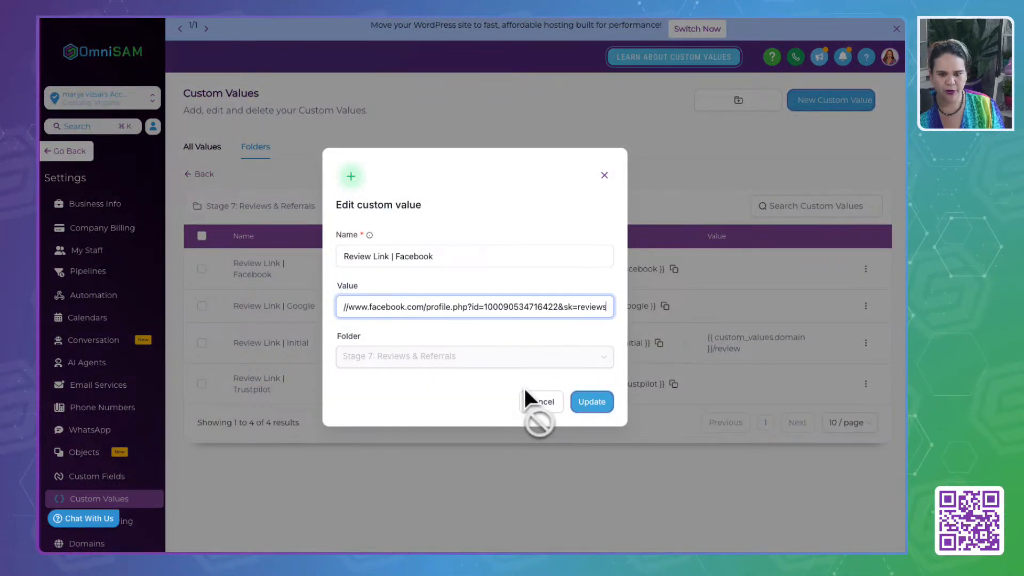
click(592, 401)
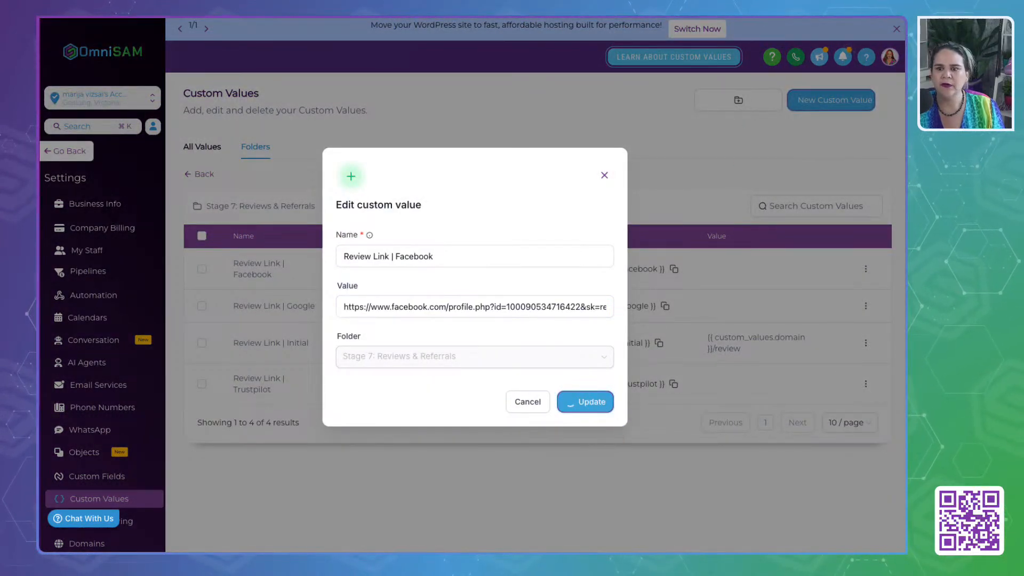
- Copy the account owner's surname from the Facebook page and search Google for their full name in a new browser tab
click(364, 19)
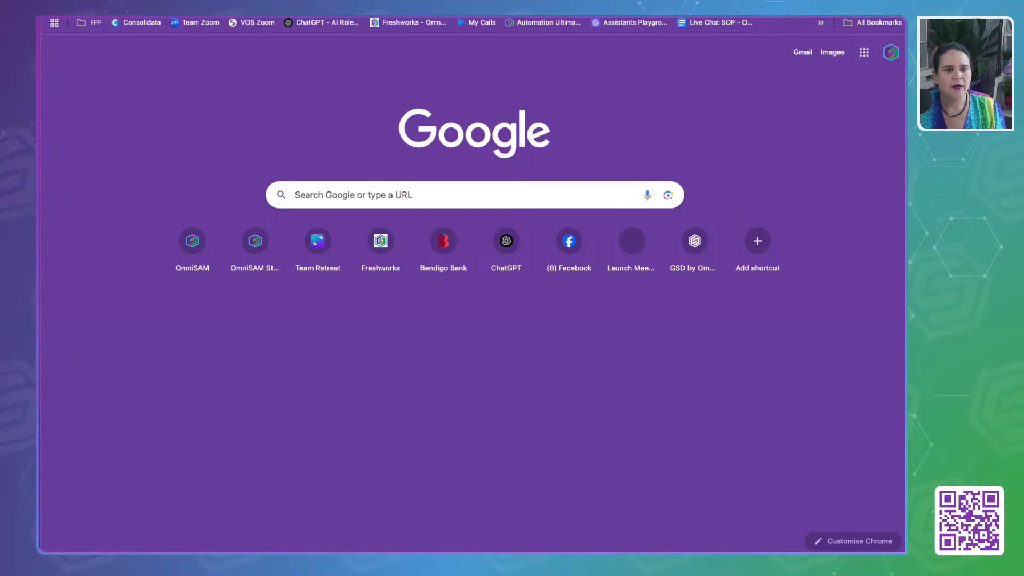
key(Return)
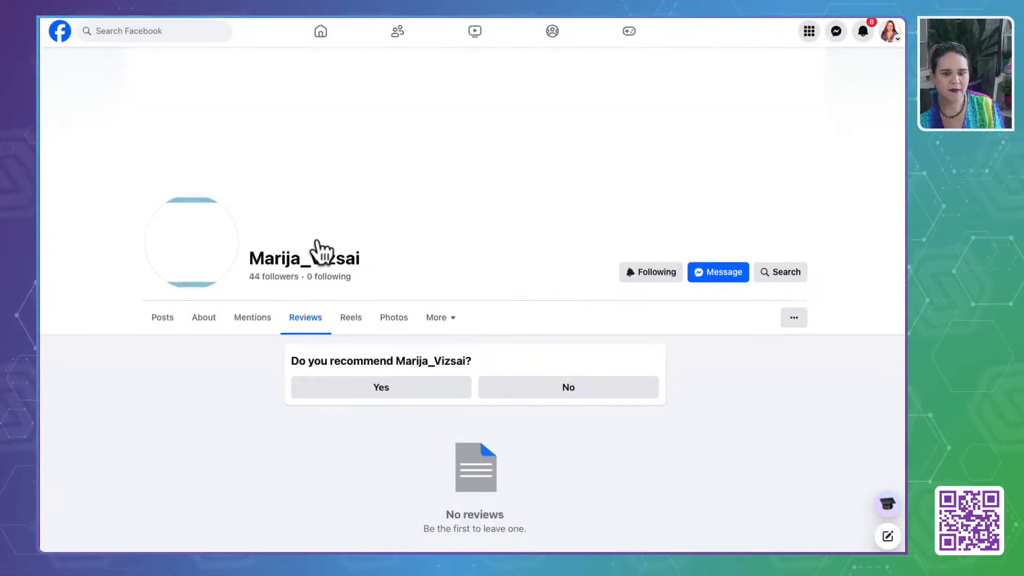
drag(366, 258, 310, 259)
key(super+c)
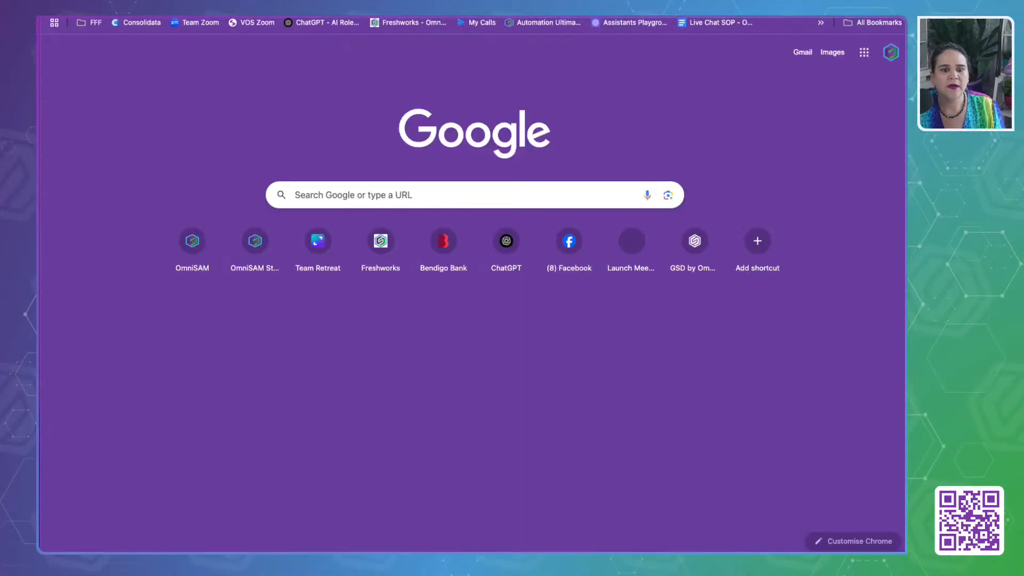
click(313, 193)
text(marija)
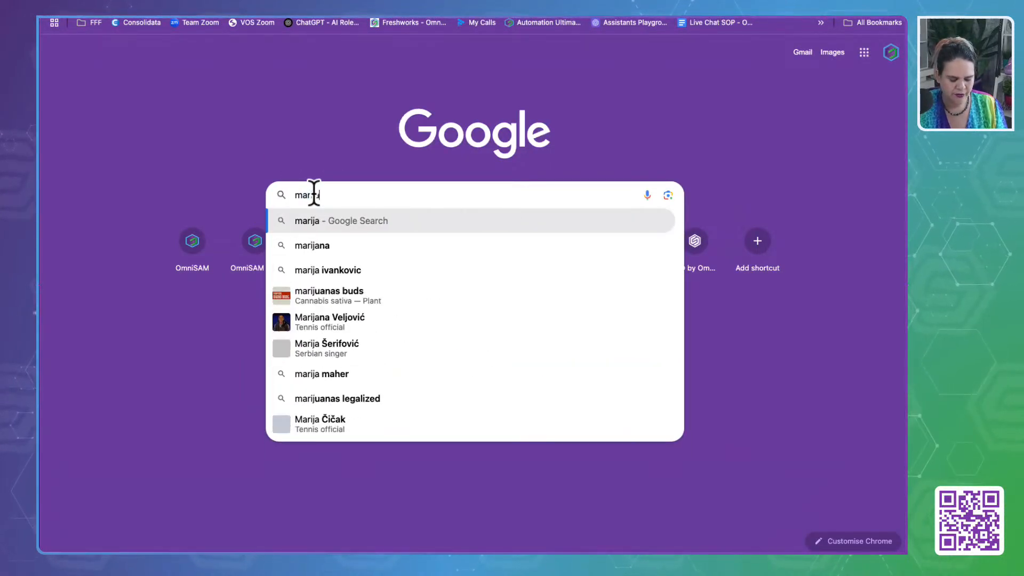
key(super+v)
key(Return)
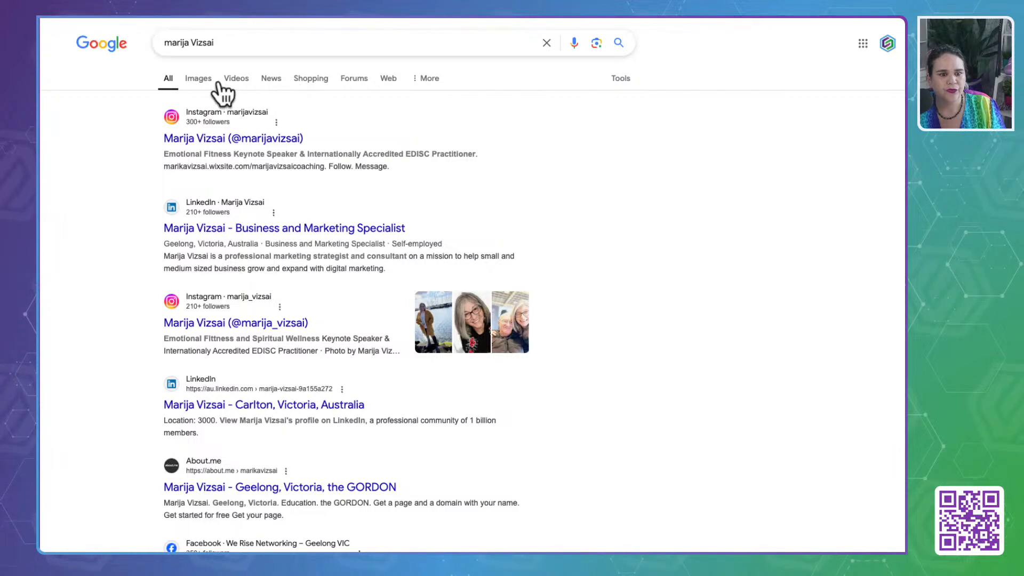
- Find the account owner's consultant listing in Google Maps and open its review form
click(416, 78)
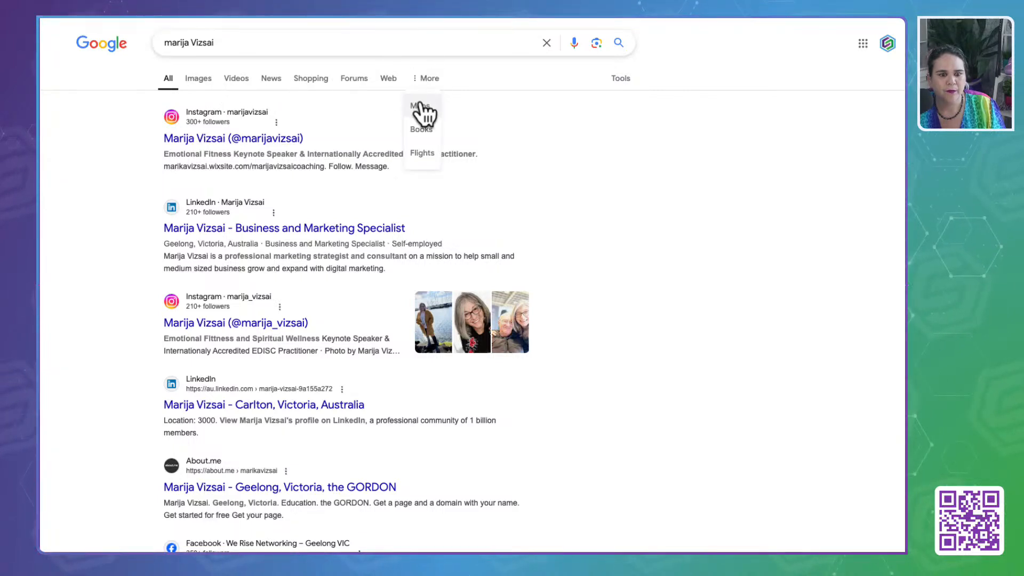
click(419, 106)
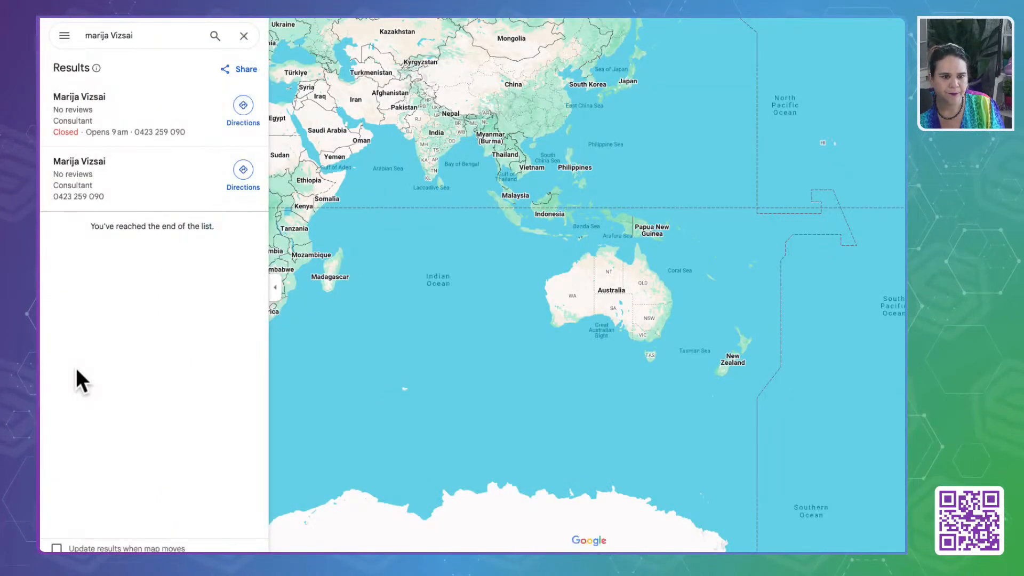
click(76, 104)
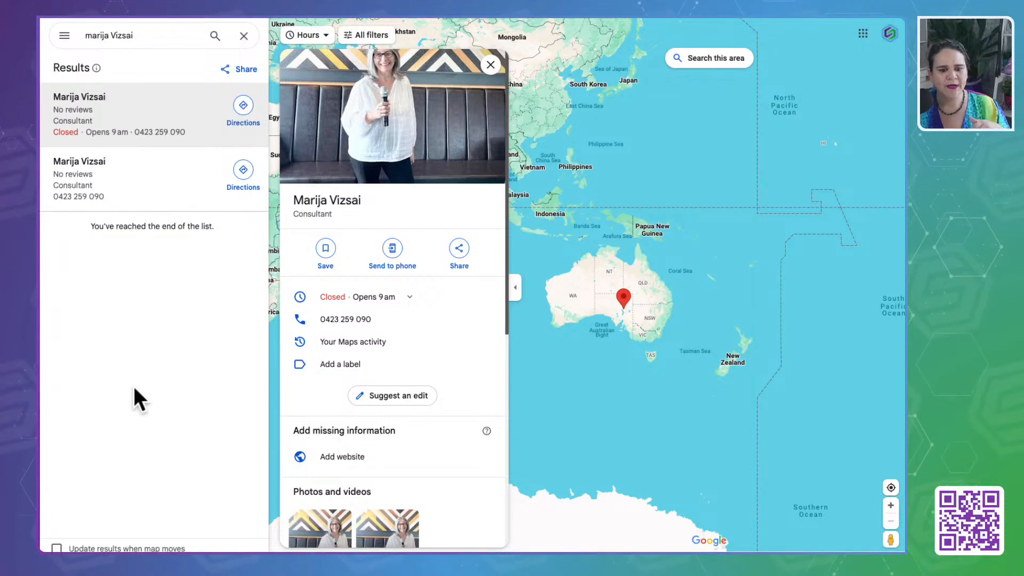
scroll(459, 352, down, 10)
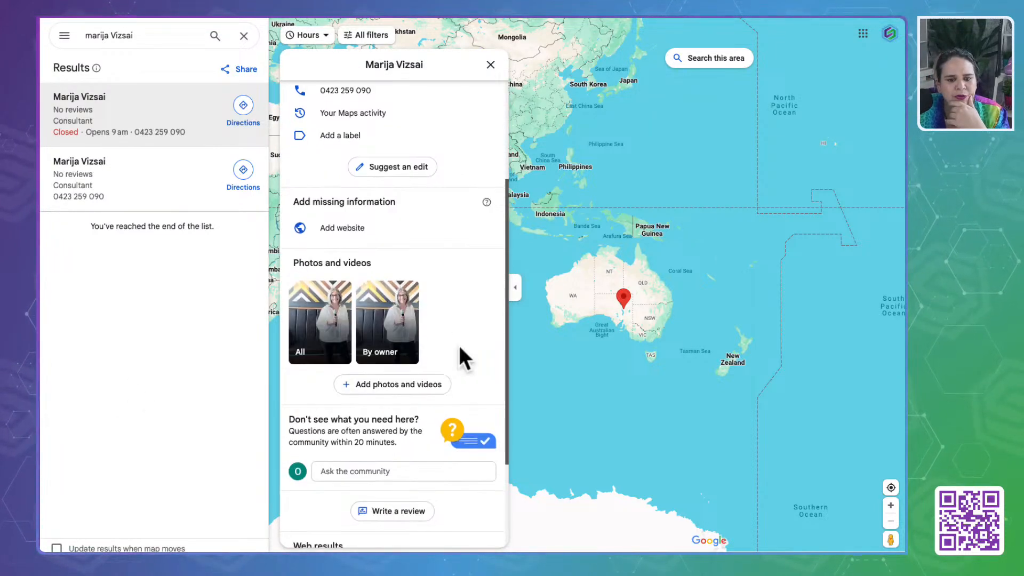
scroll(462, 354, up, 10)
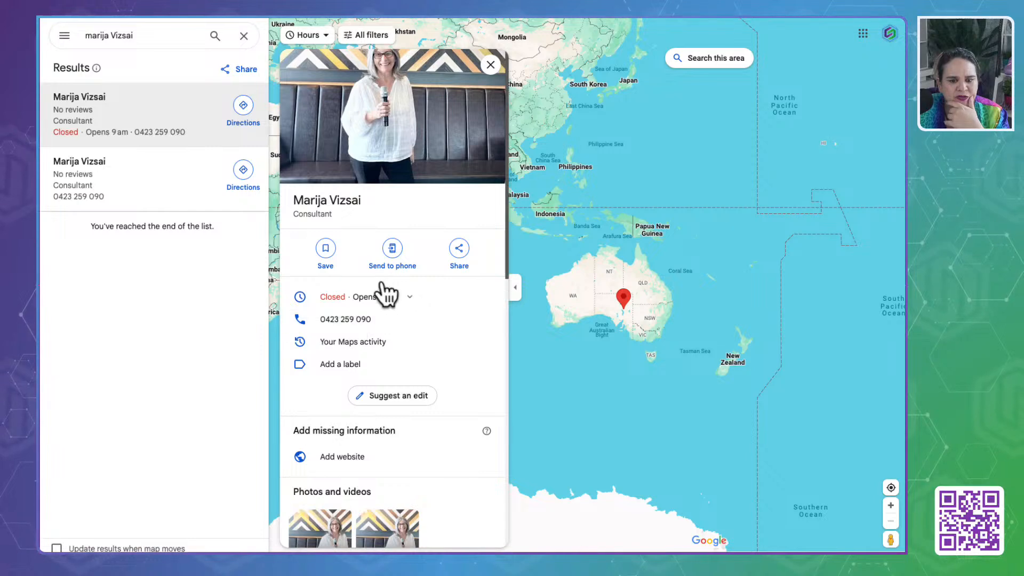
scroll(360, 317, down, 7)
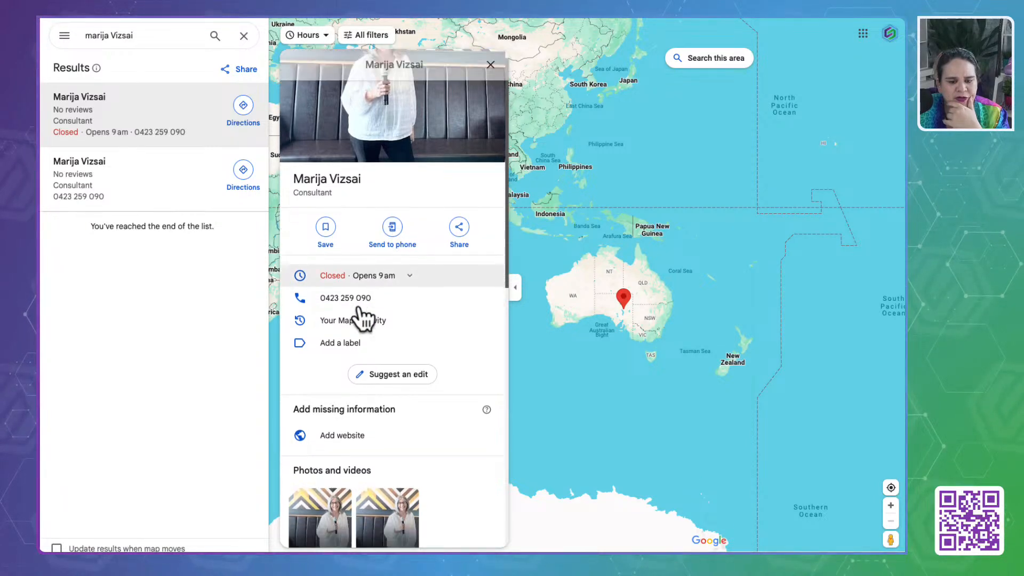
scroll(362, 317, down, 4)
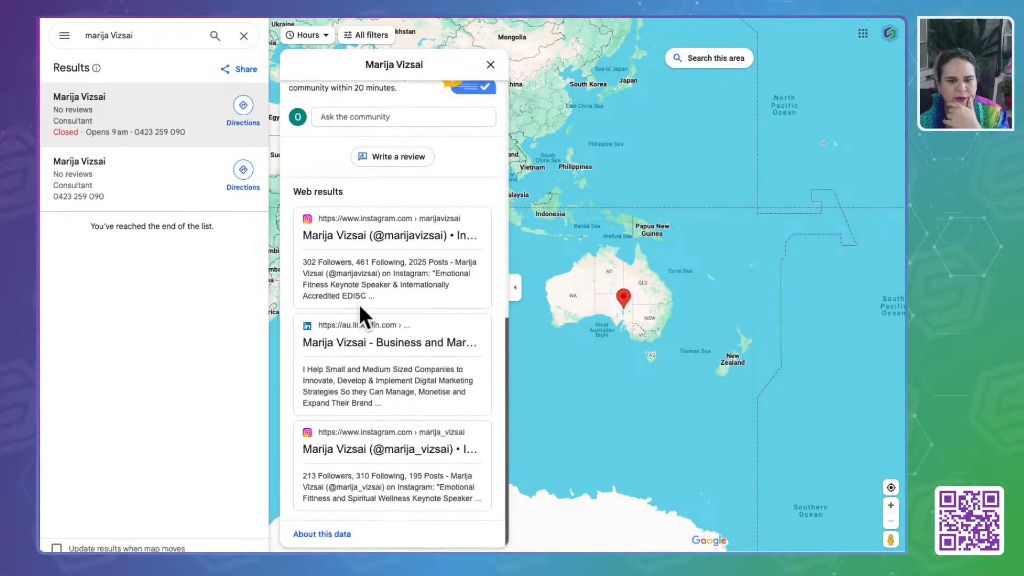
click(375, 166)
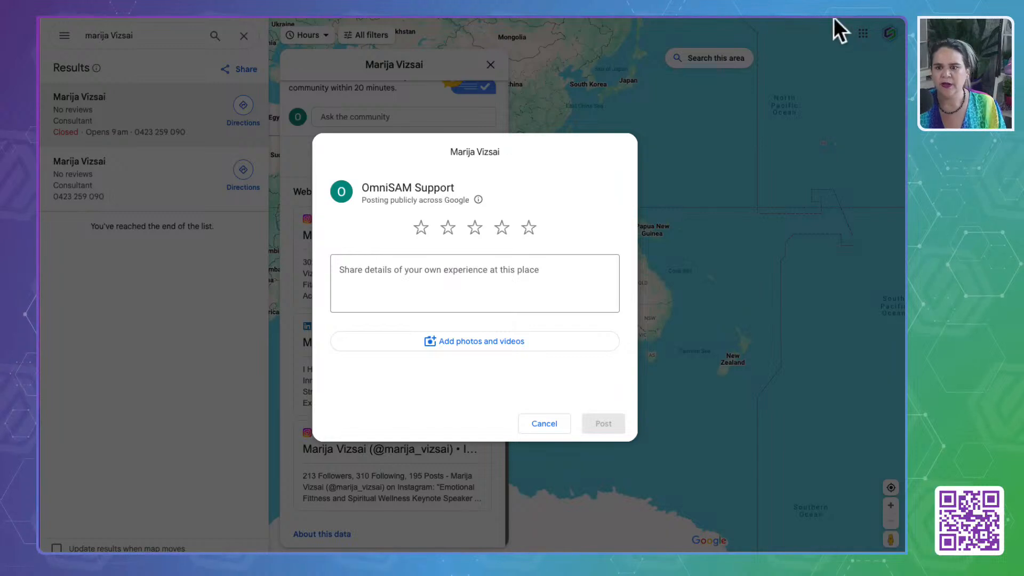
key(super+t)
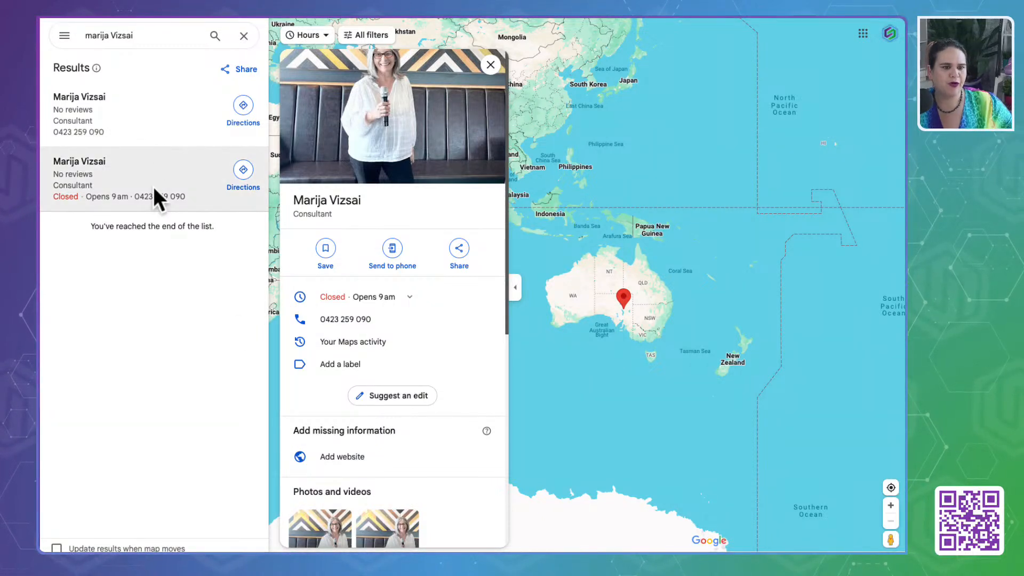
click(244, 37)
click(56, 17)
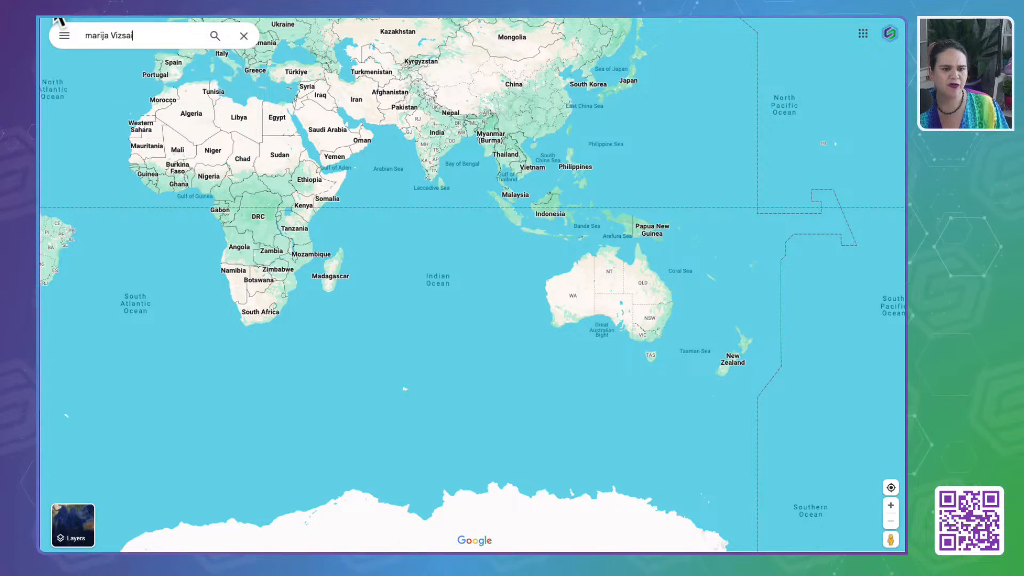
click(889, 34)
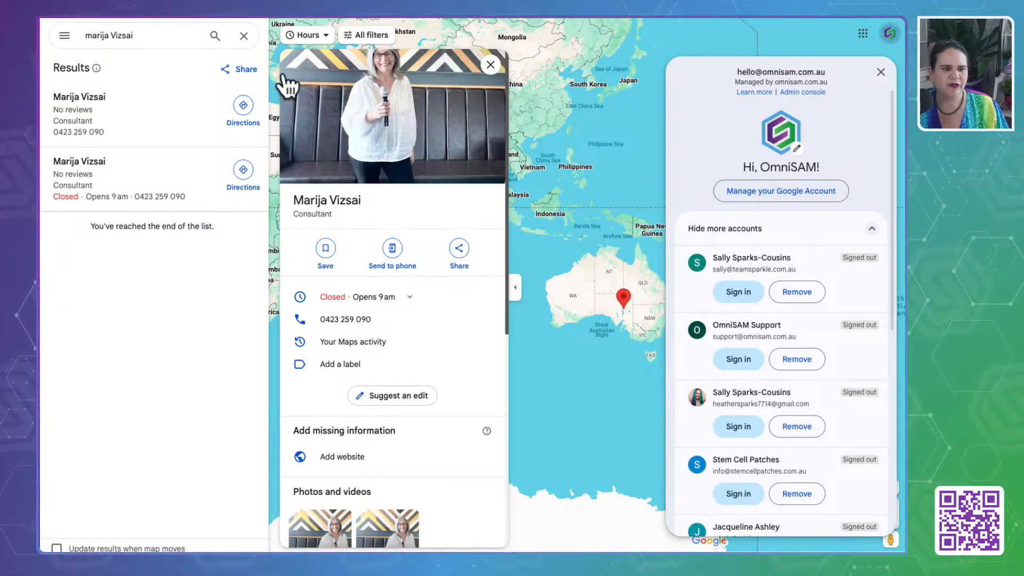
click(243, 35)
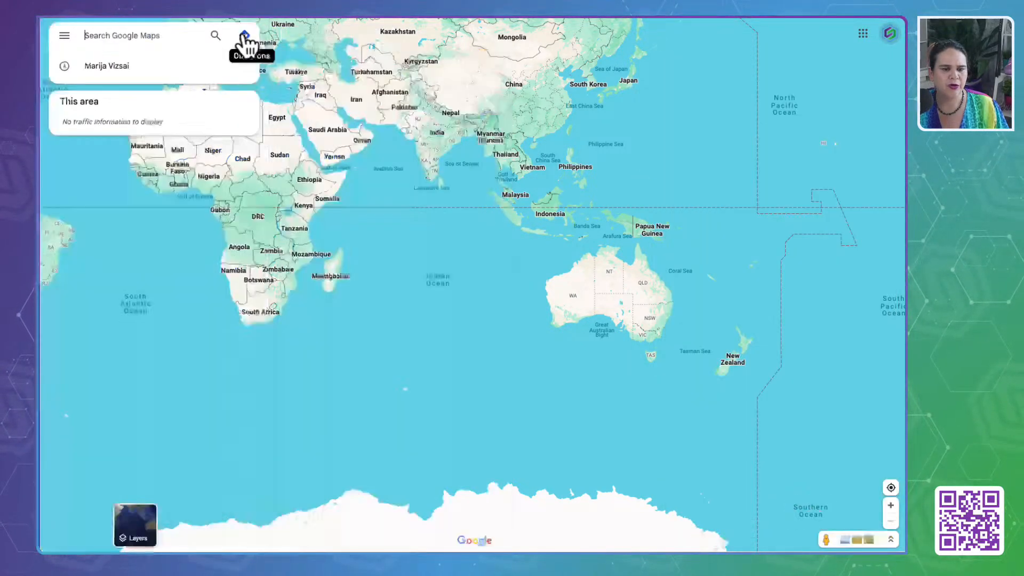
click(50, 18)
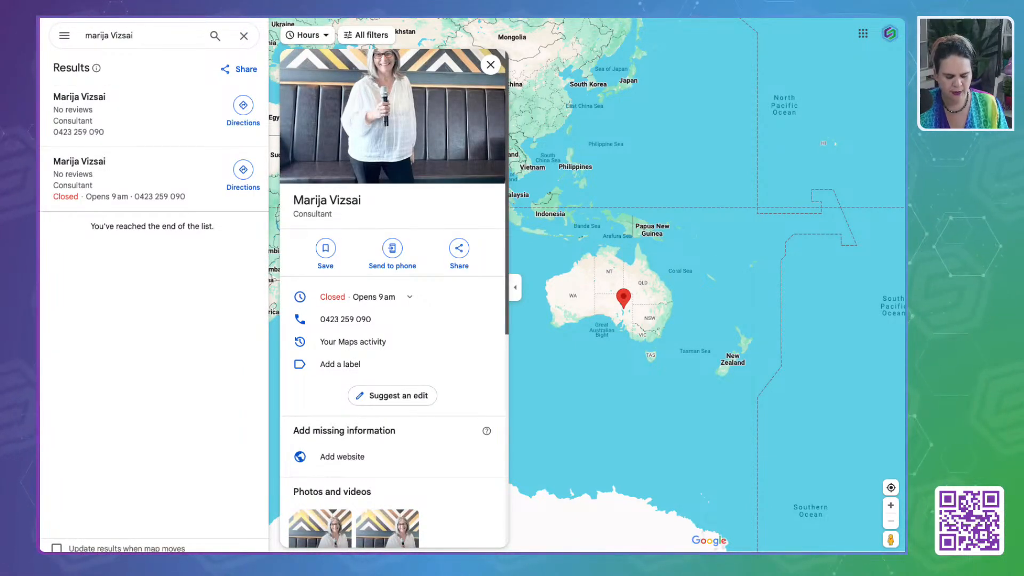
- Search Google for "google my business" in another browser tab and open the managed Omnisam business profile
key(ctrl+Tab)
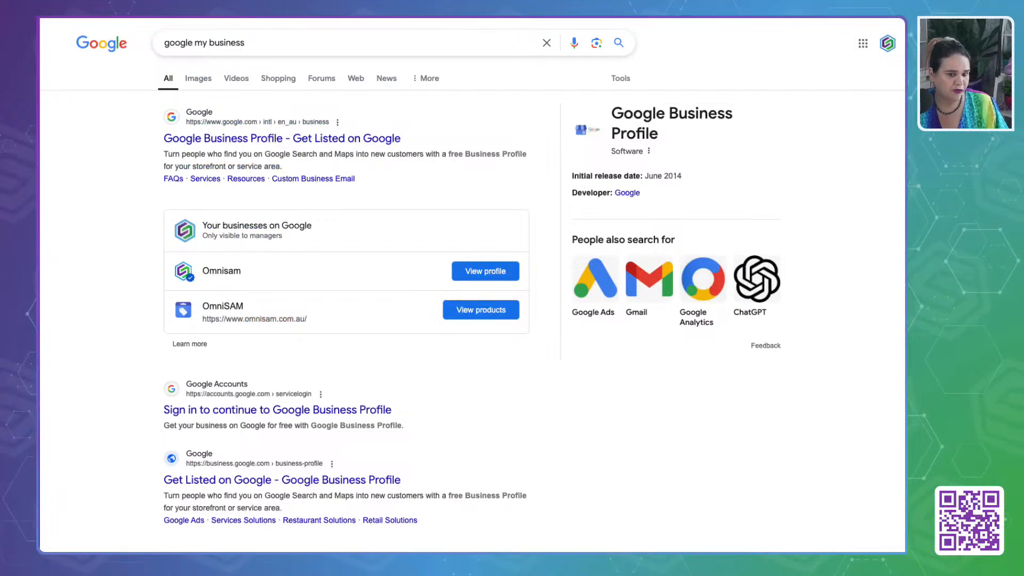
click(203, 143)
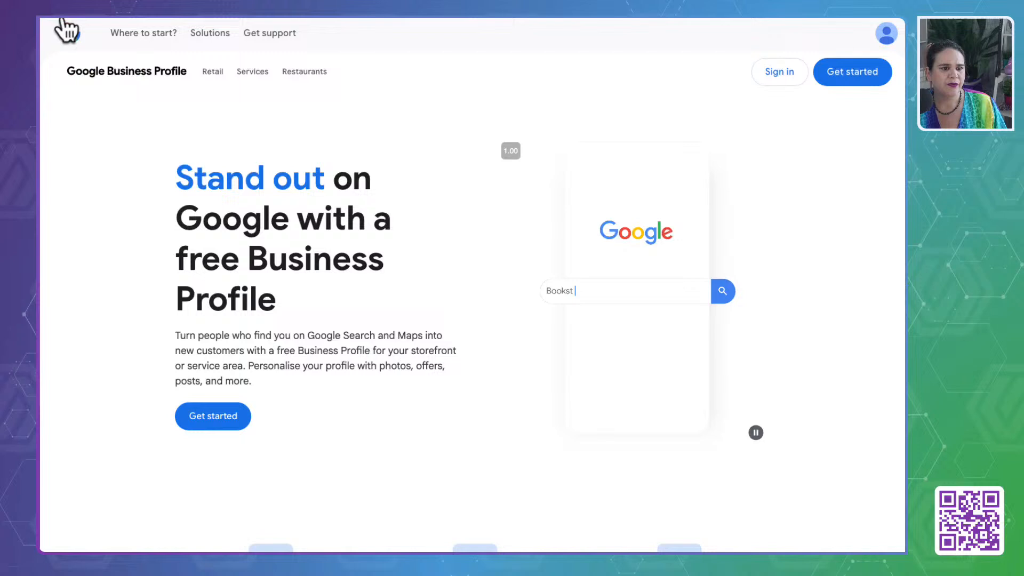
click(58, 22)
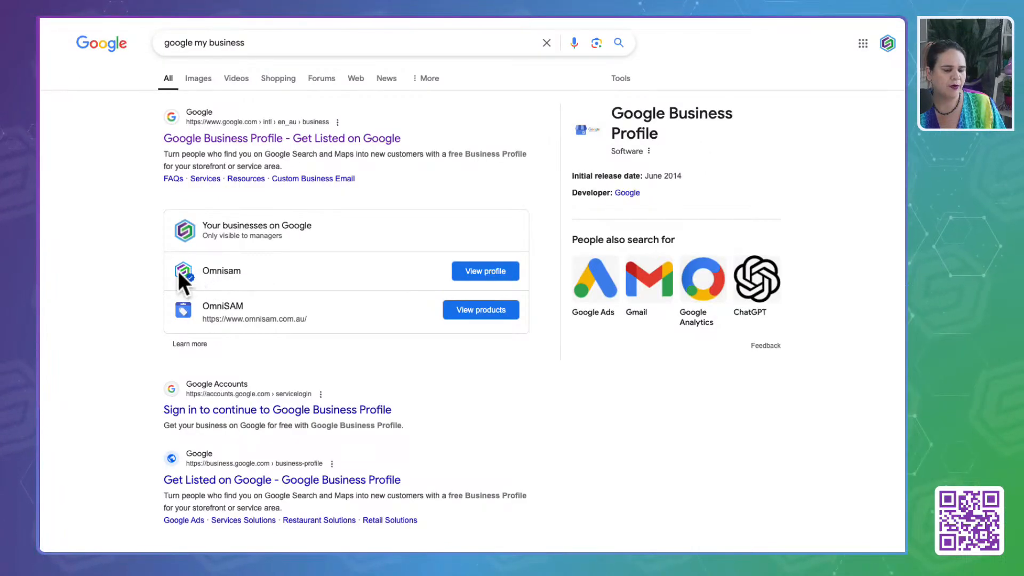
drag(178, 270, 303, 273)
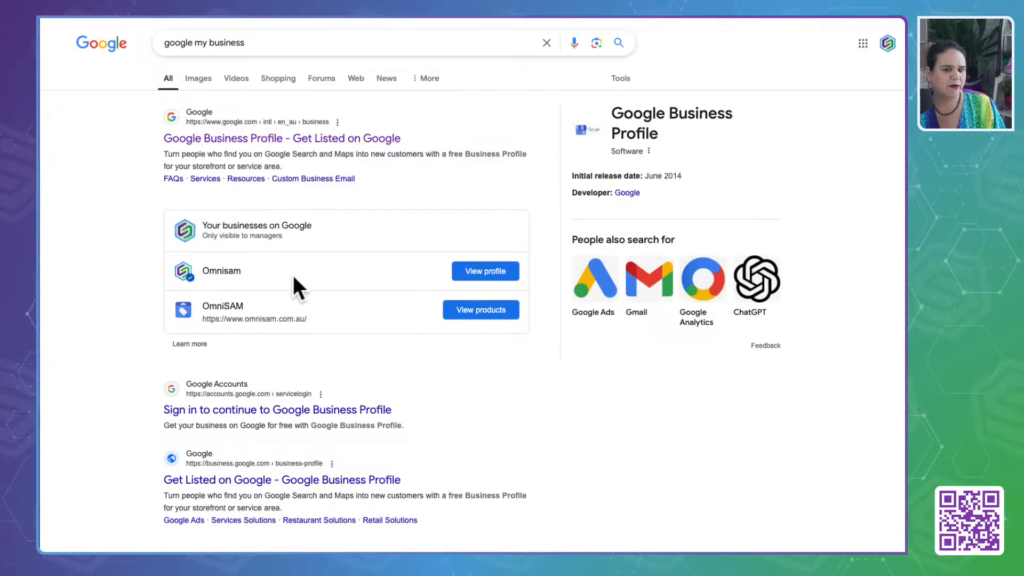
click(487, 276)
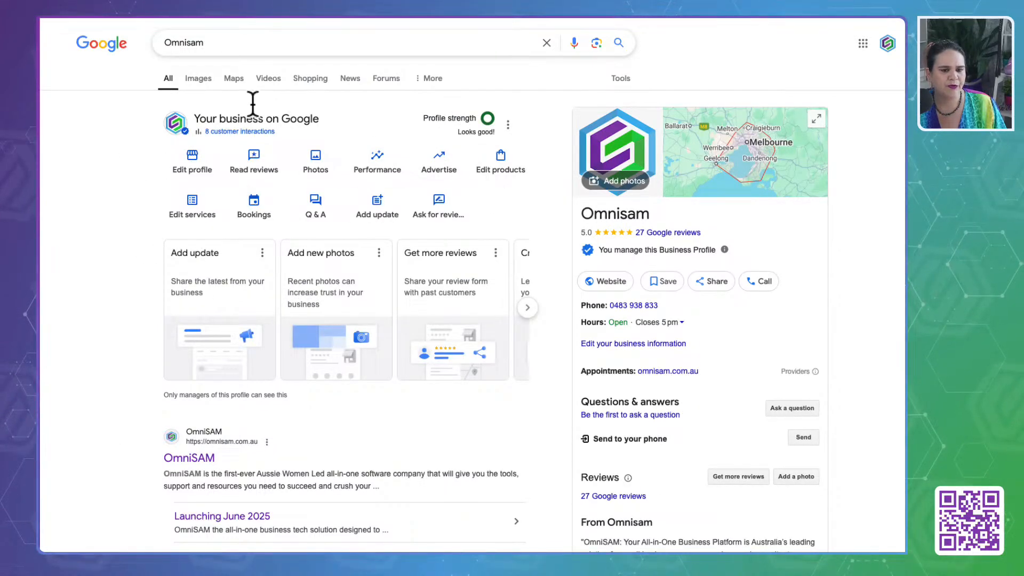
- Open the review request for the Omnisam business profile and copy its review link
click(441, 213)
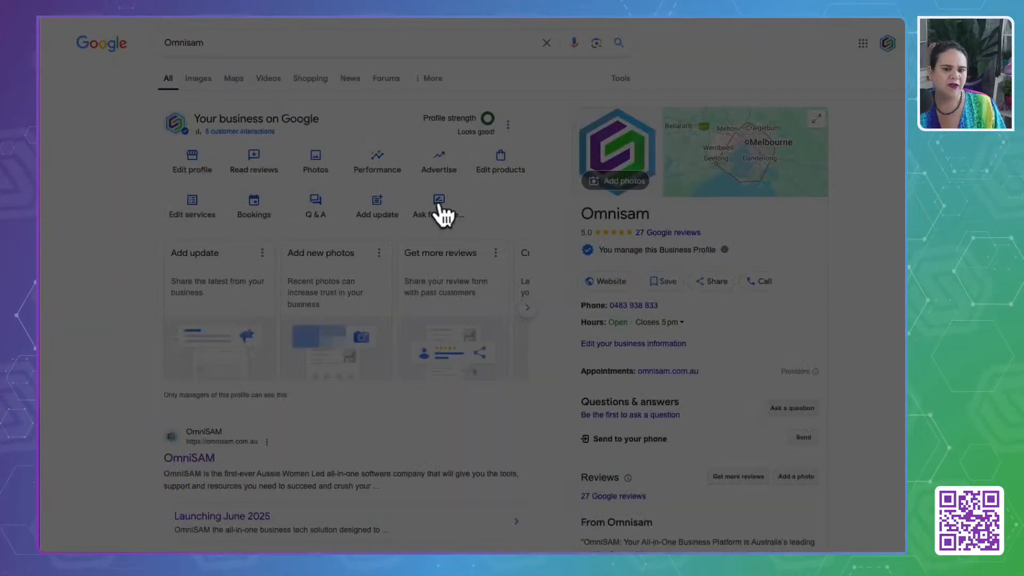
click(296, 196)
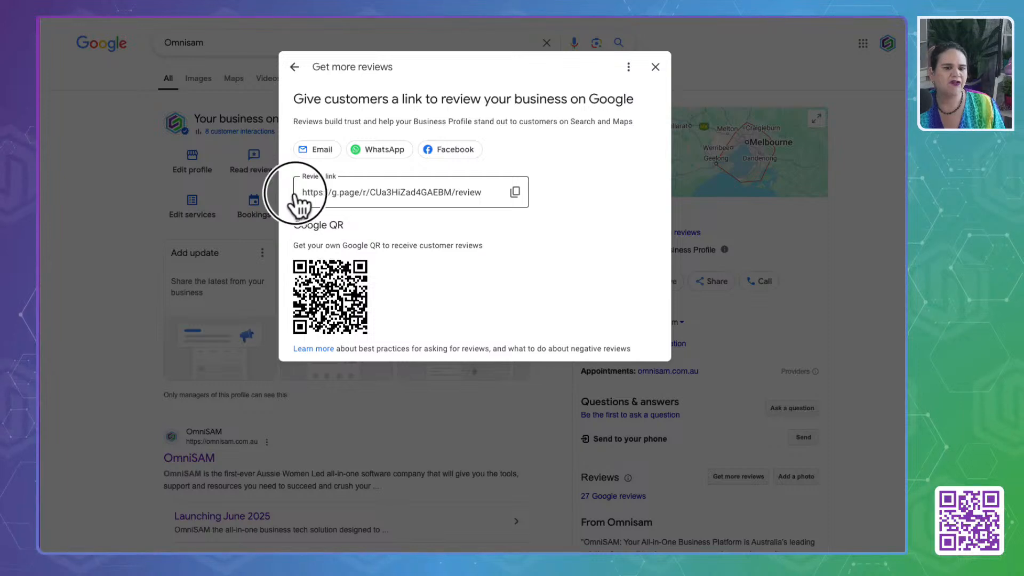
drag(295, 197, 484, 195)
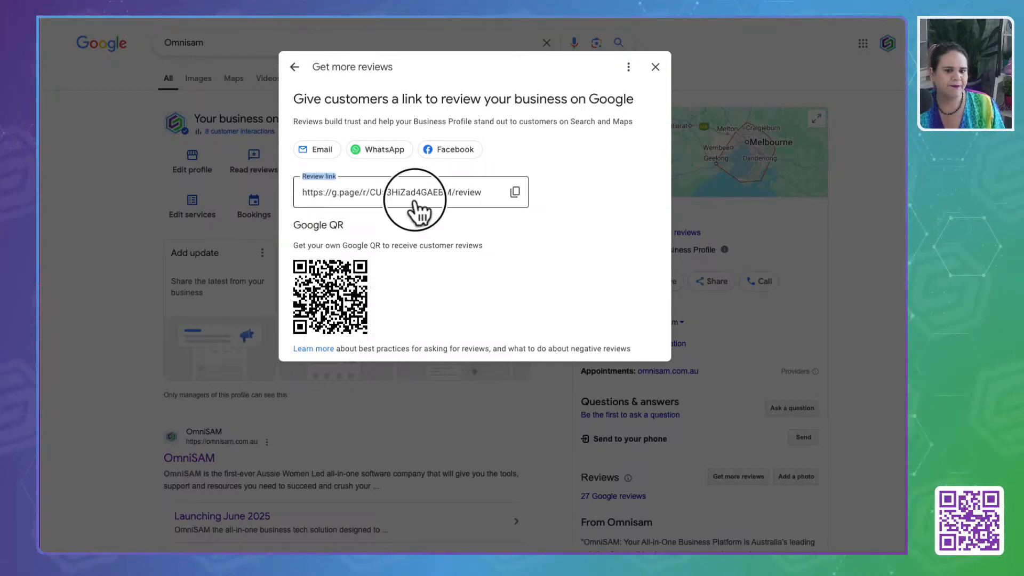
click(515, 192)
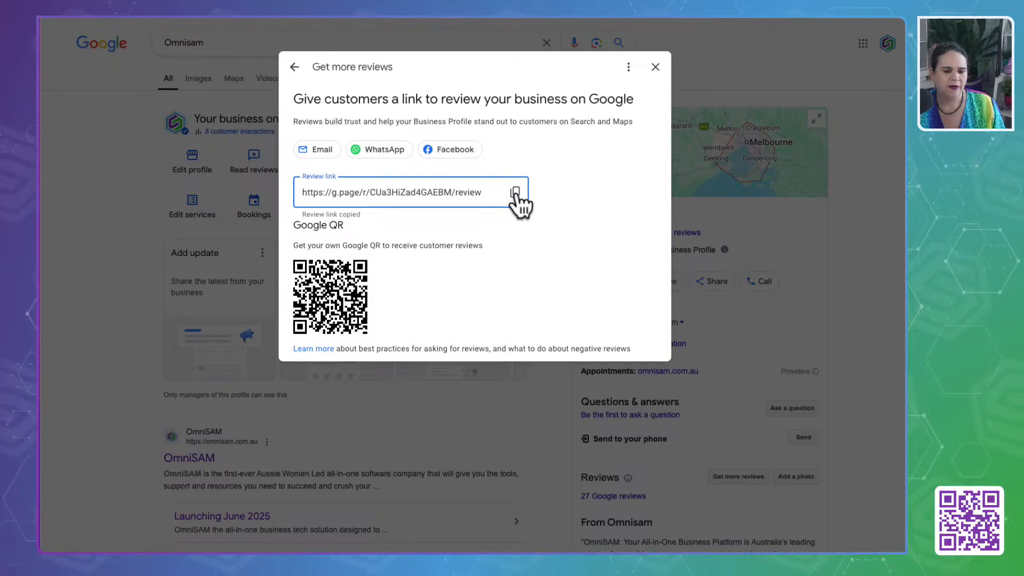
- Preview sharing the Google review link through WhatsApp and as a Facebook post
click(398, 150)
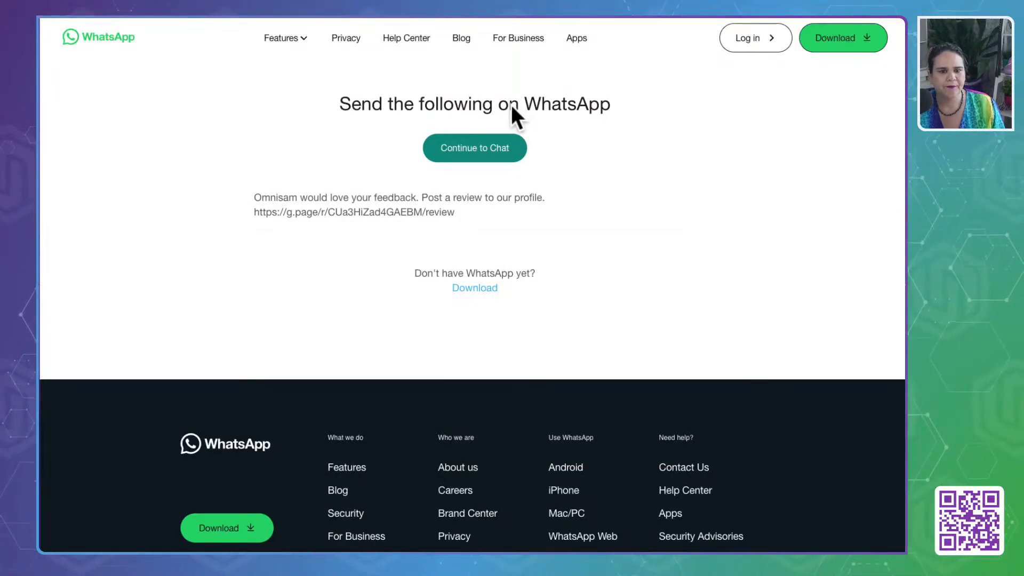
click(696, 4)
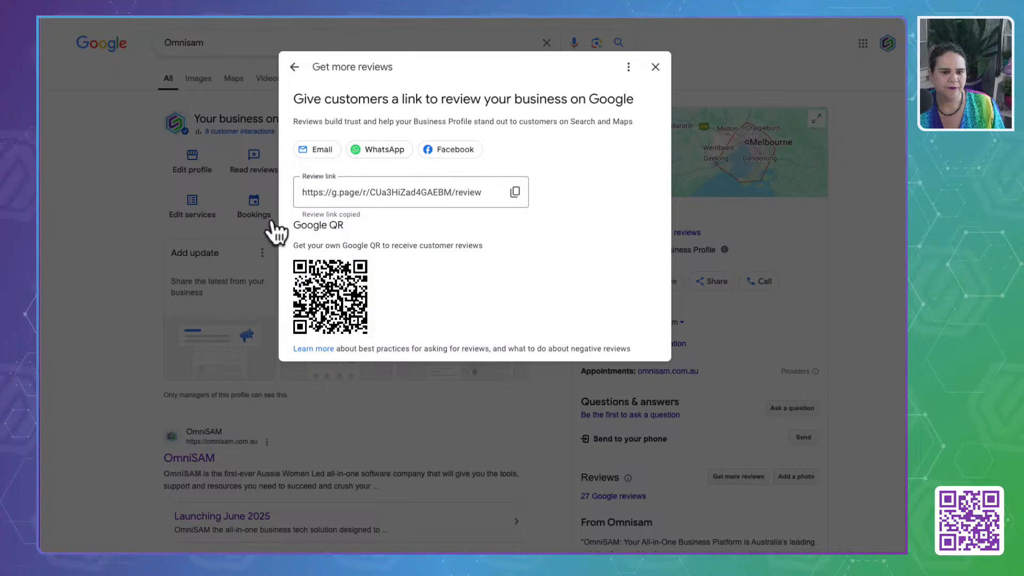
click(454, 150)
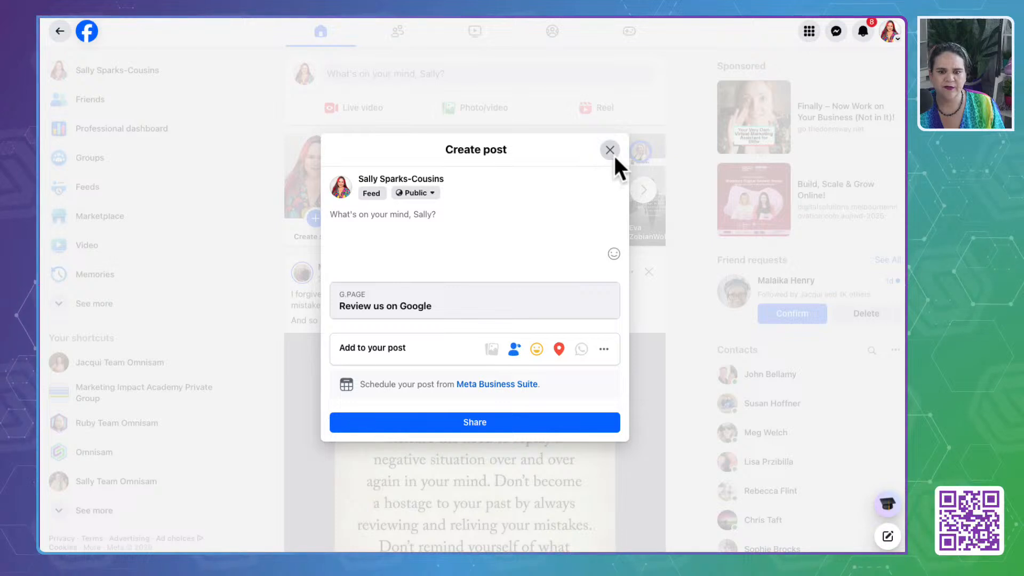
- Close the Facebook post draft and return to OmniSAM's Stage 7: Reviews & Referrals custom values to check the Trustpilot review link entry
click(610, 150)
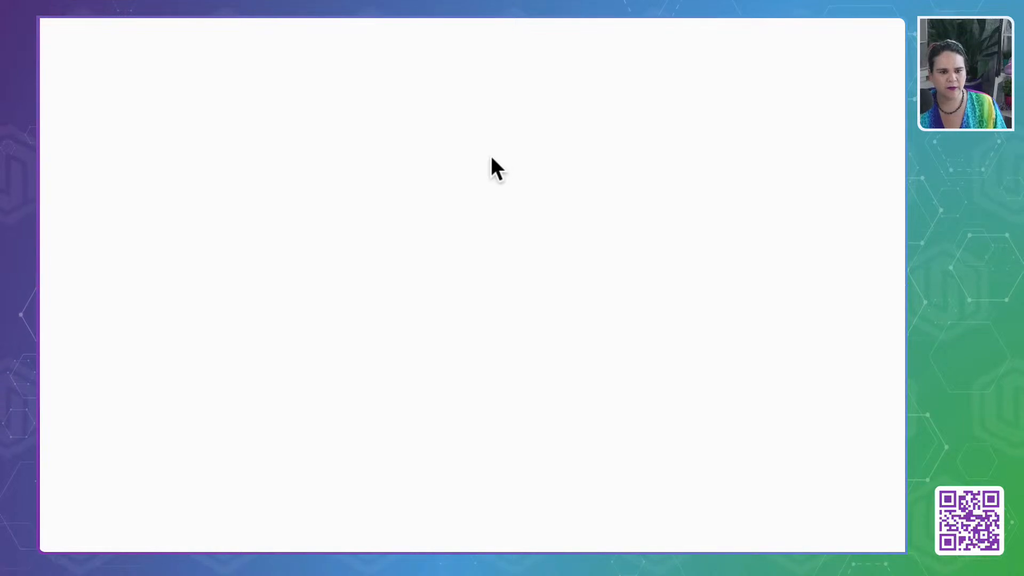
click(446, 167)
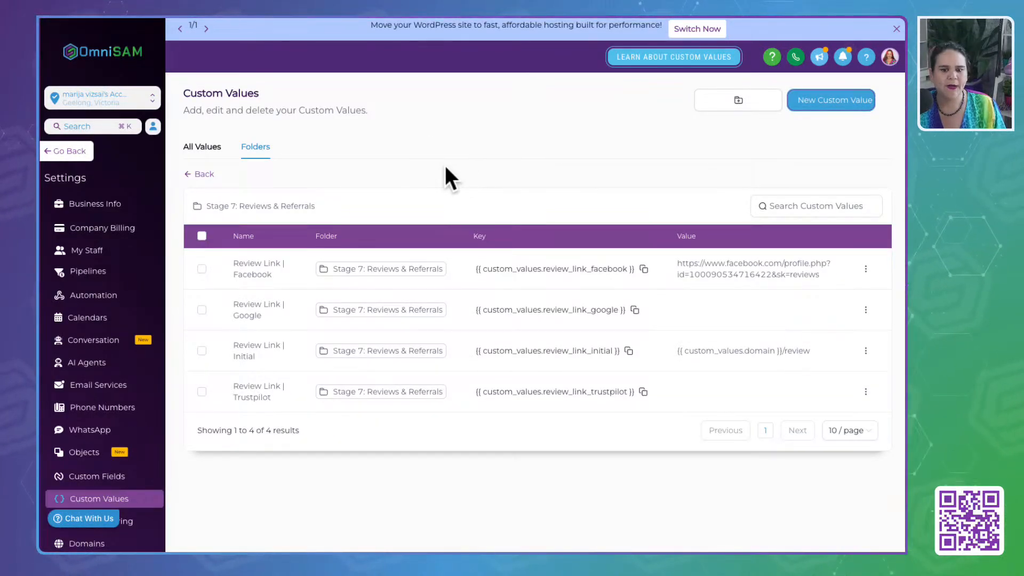
drag(231, 384, 299, 395)
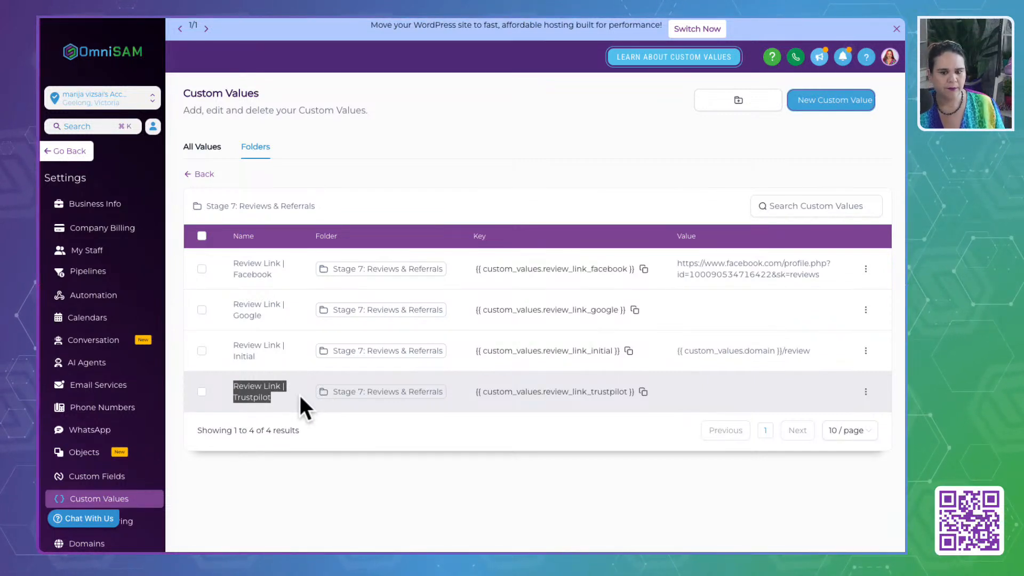
click(550, 127)
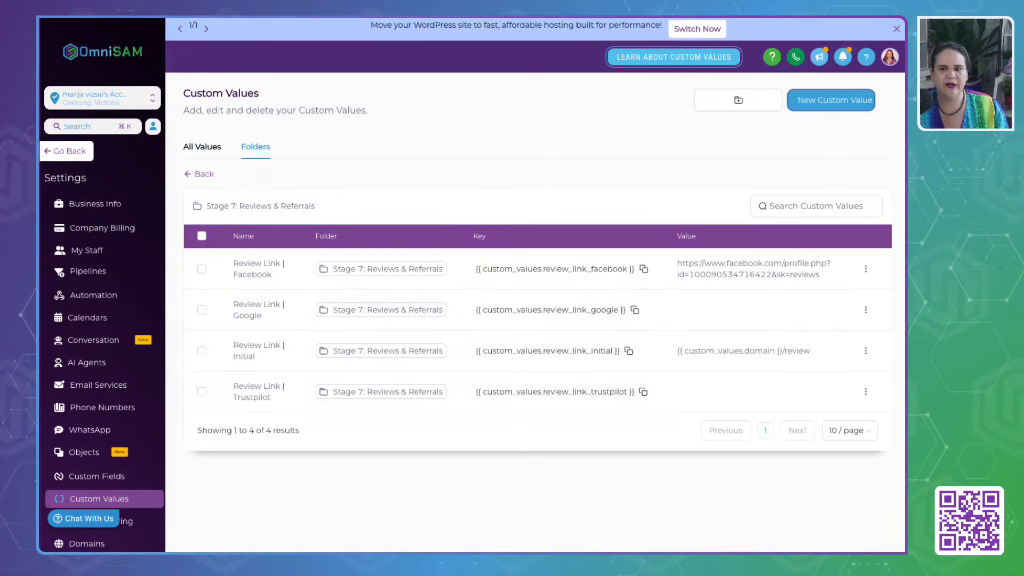
- Find Trustpilot through a Google search in a new browser tab and log in to its site
key(super+t)
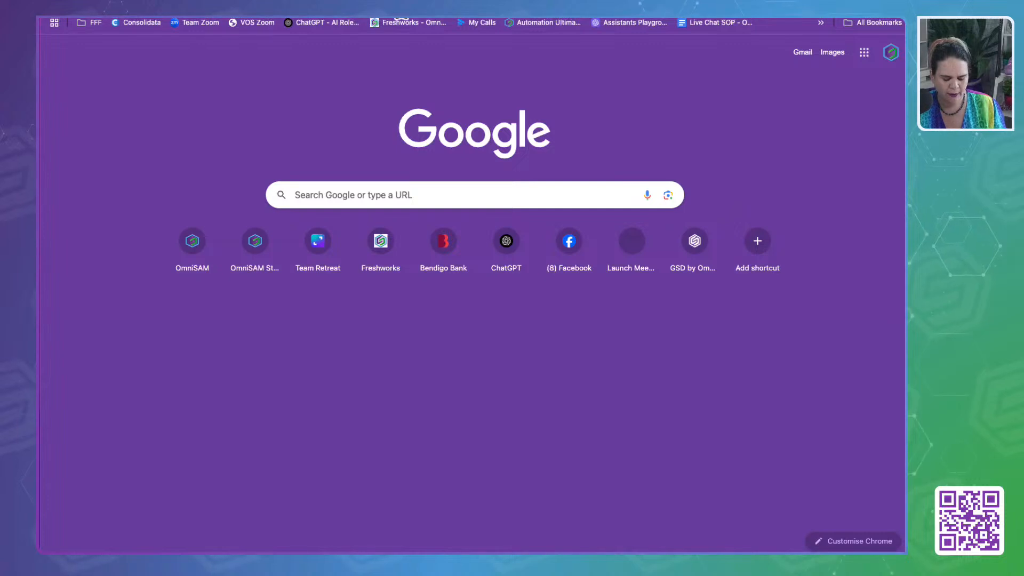
key(Return)
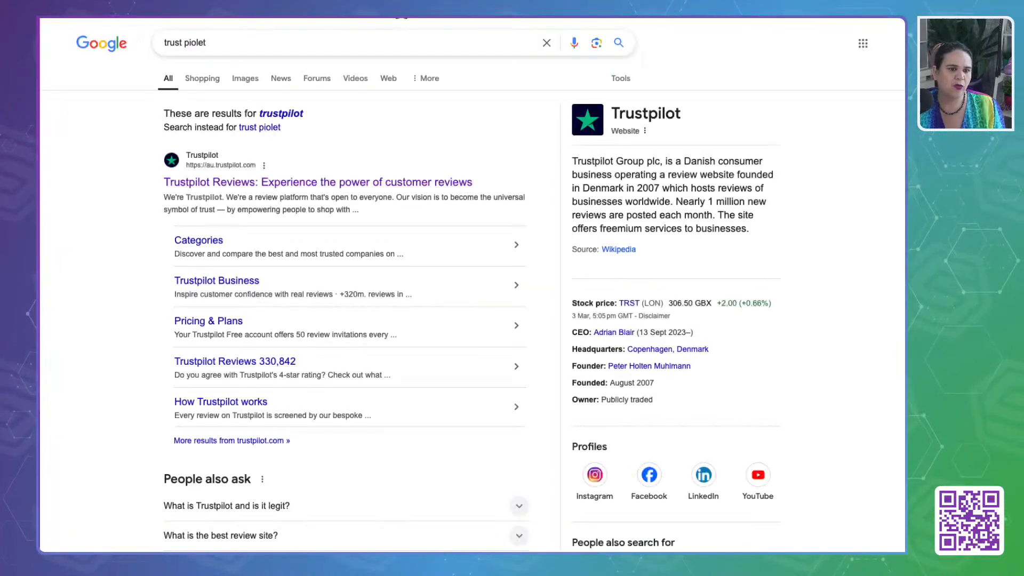
click(176, 182)
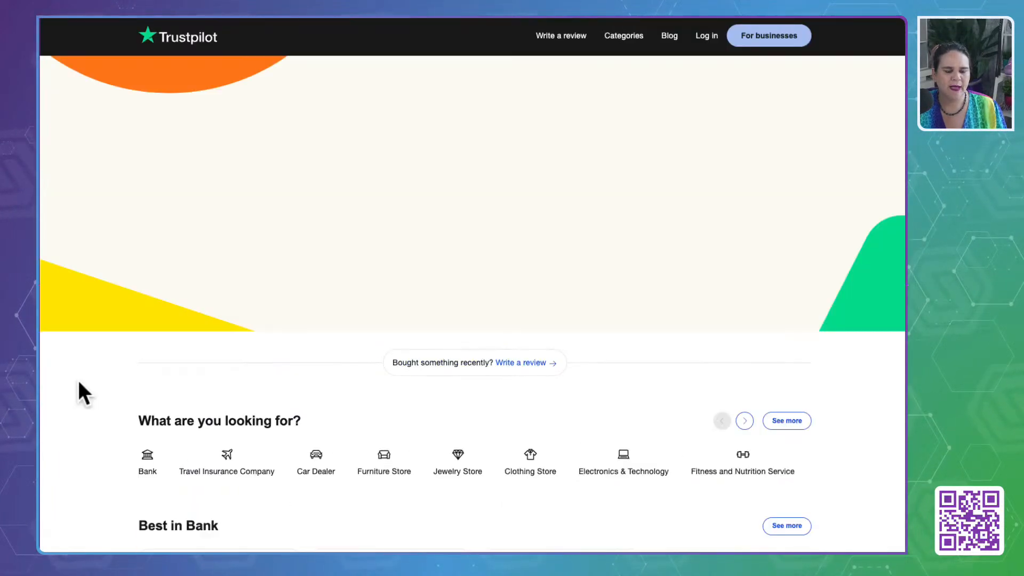
click(704, 38)
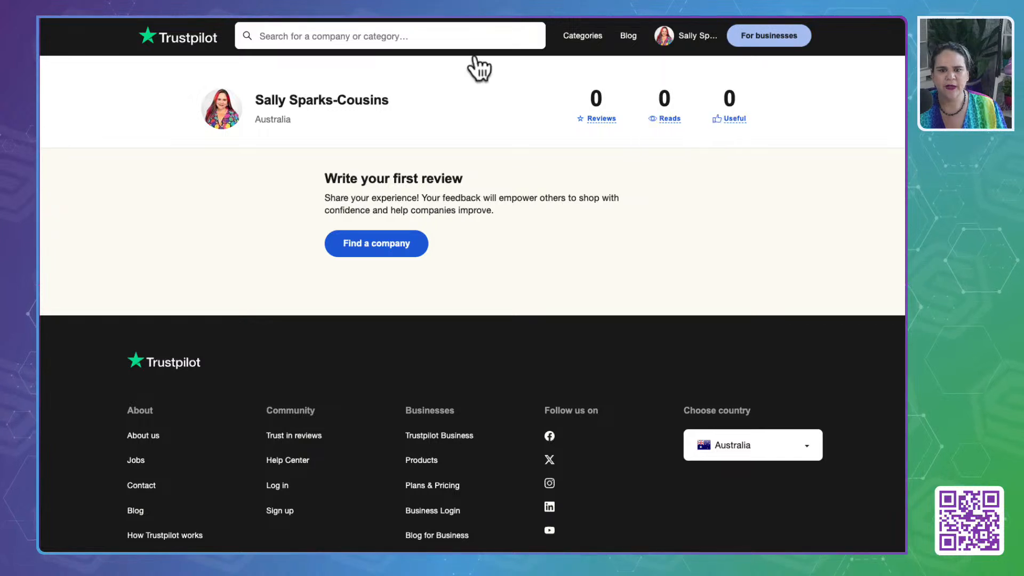
- Examine the Trustpilot for Business page and its free account sign-up
click(151, 41)
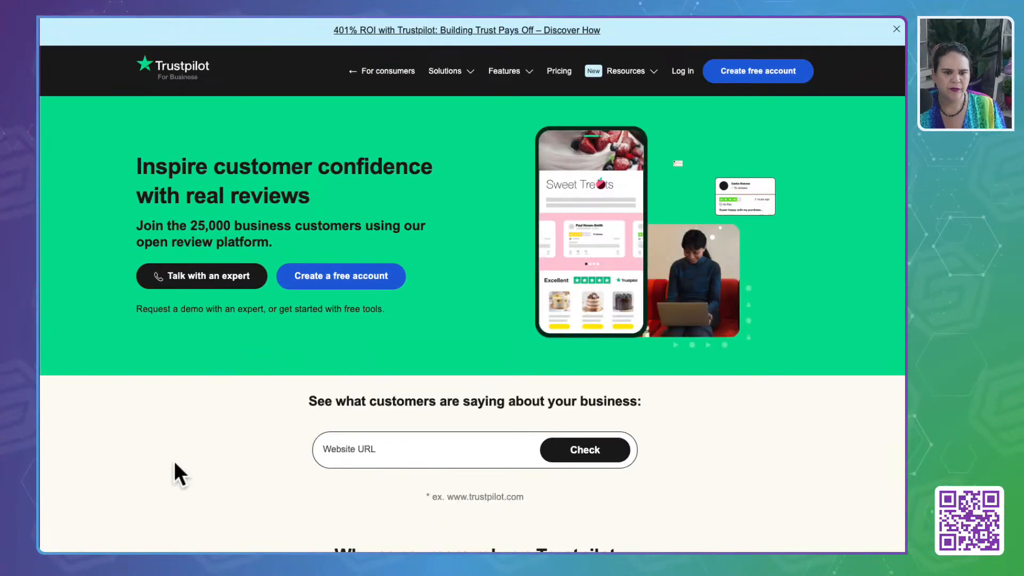
scroll(176, 474, down, 4)
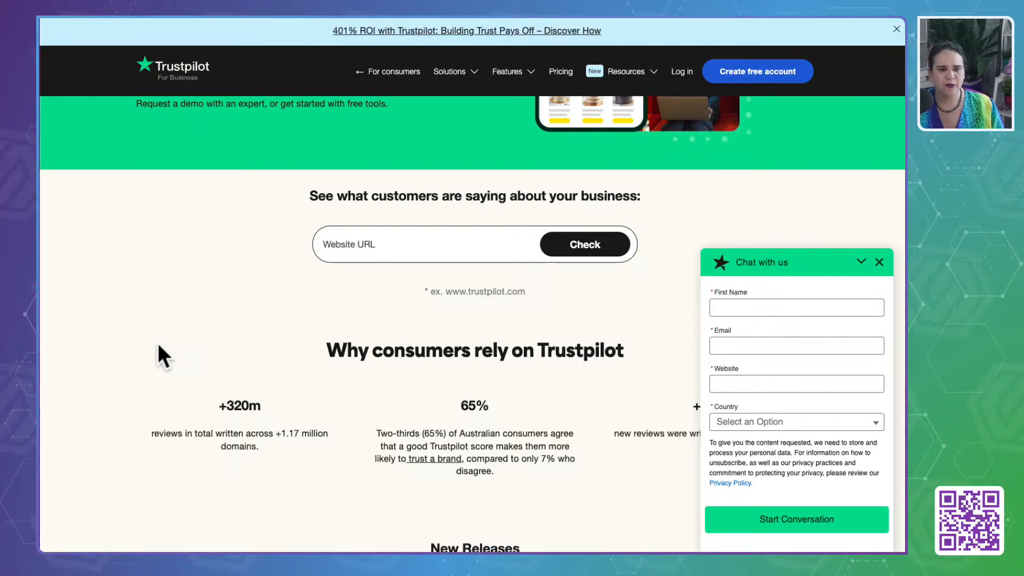
scroll(161, 66, up, 4)
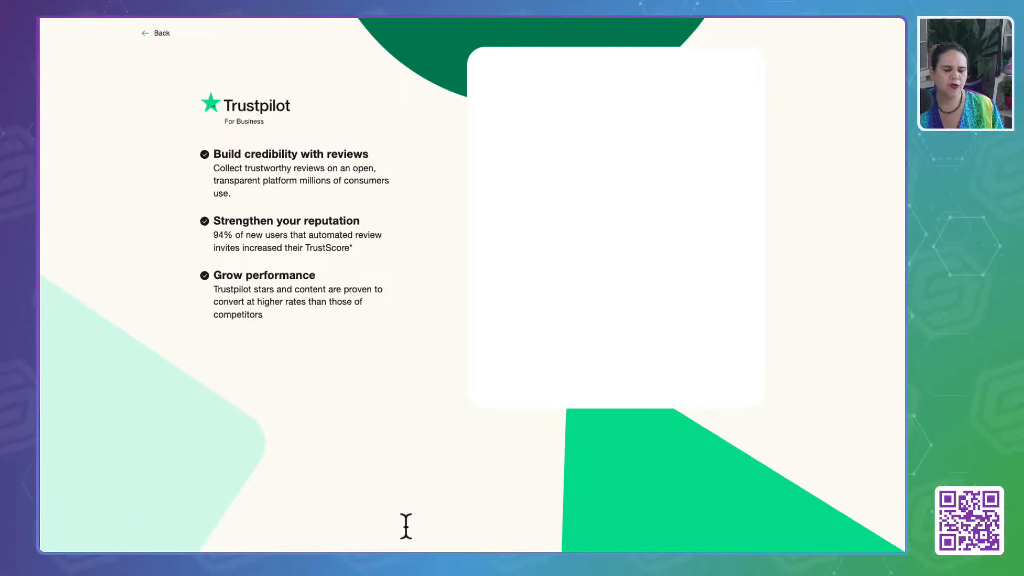
click(161, 33)
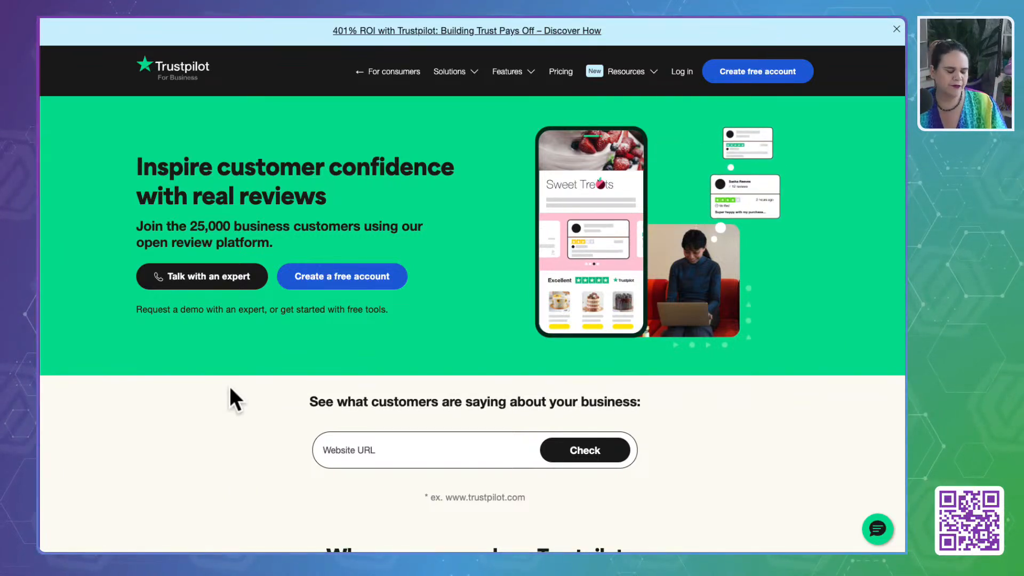
scroll(229, 386, down, 1)
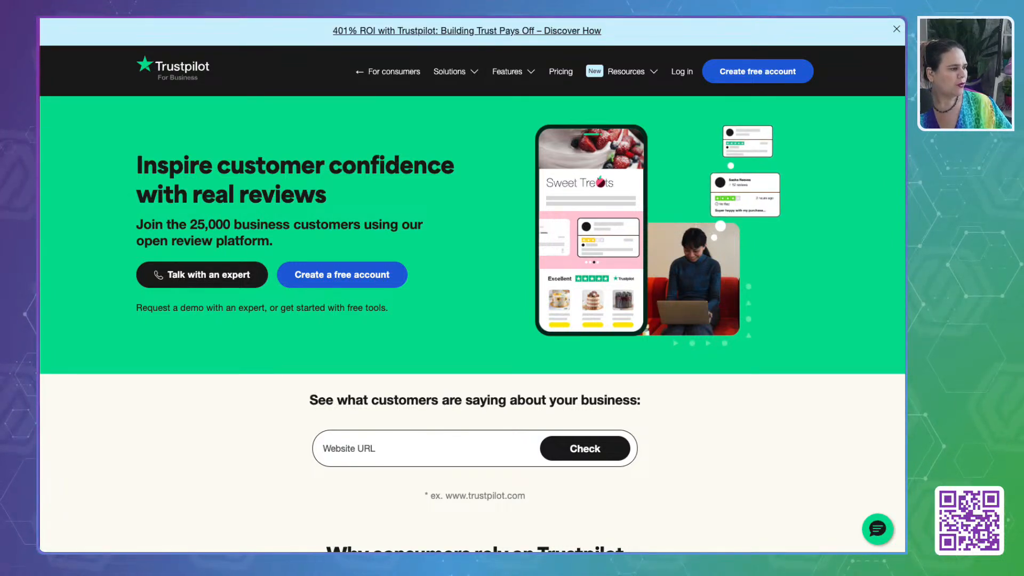
click(142, 457)
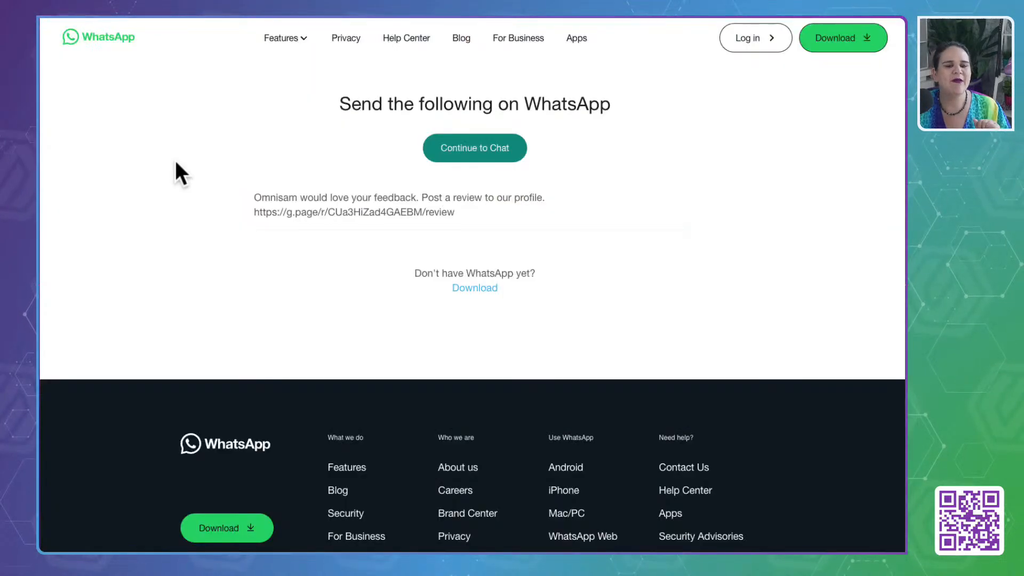
- Check the Facebook, Trustpilot and Miscellaneous affiliate link rows in the custom values table of the Business In A Box: Life Coach document
key(ctrl+Tab)
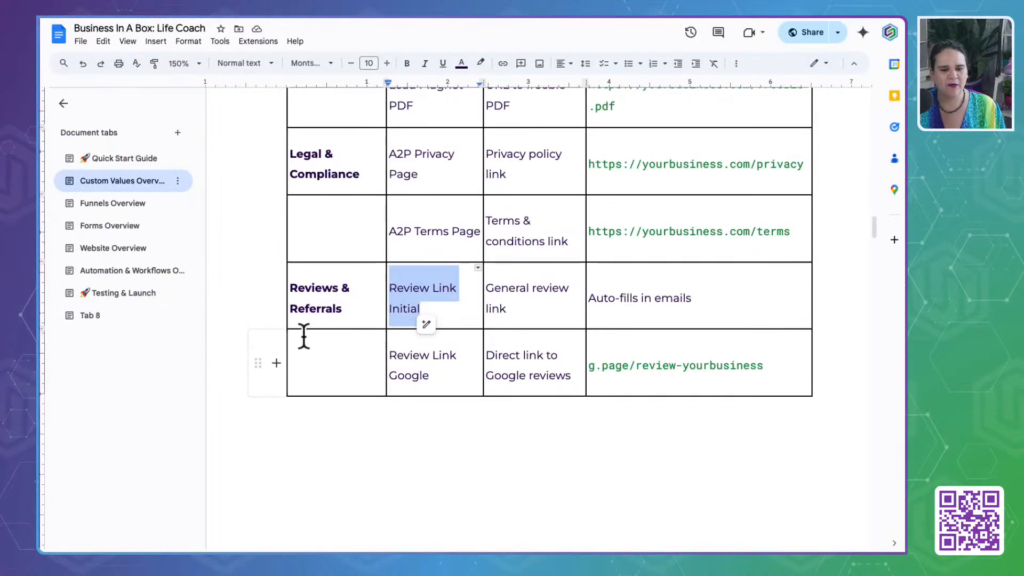
scroll(354, 322, down, 5)
scroll(354, 322, down, 4)
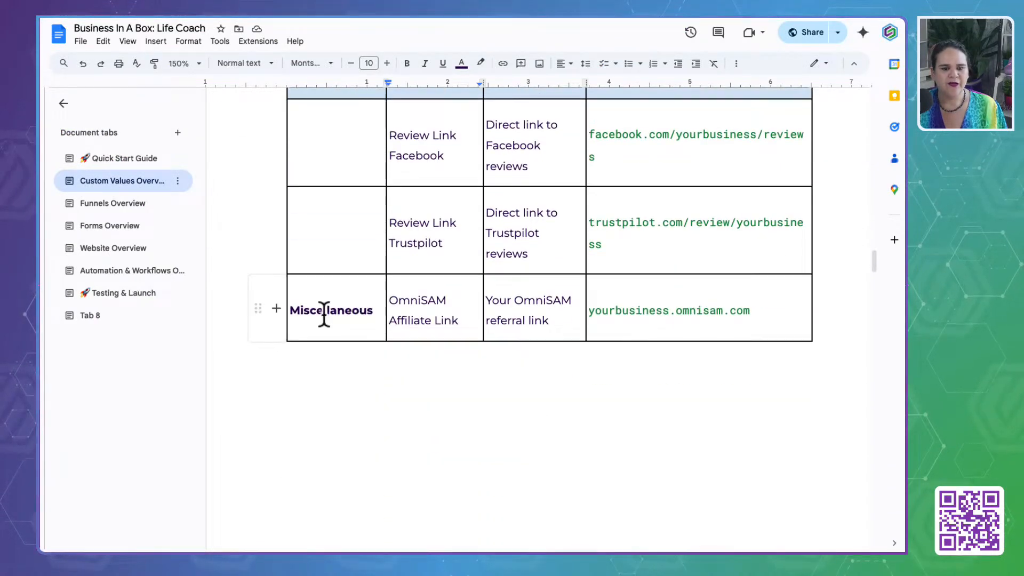
mouse_move(388, 301)
mouse_down()
mouse_move(435, 300)
mouse_move(384, 309)
mouse_up()
click(395, 300)
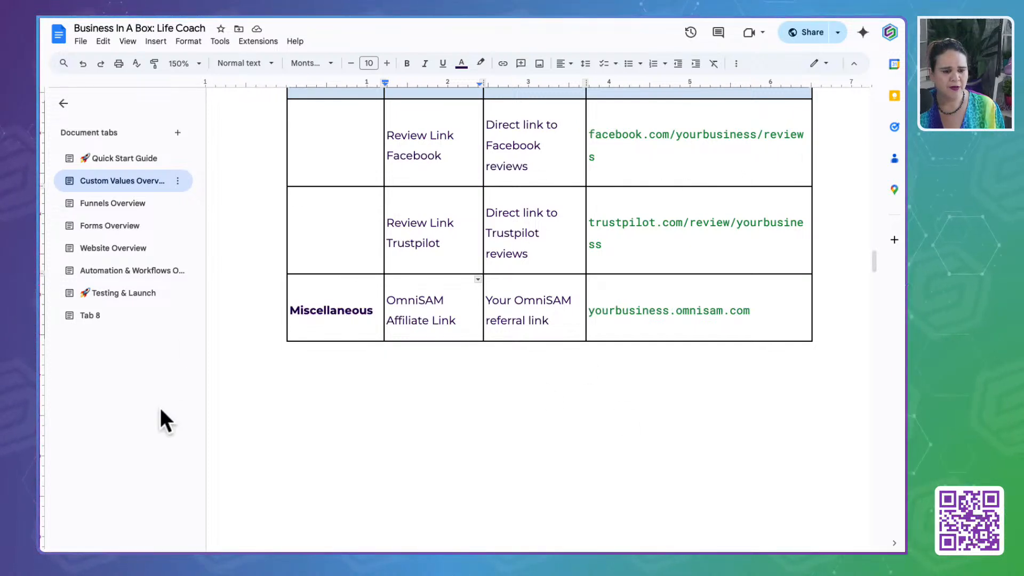
click(558, 38)
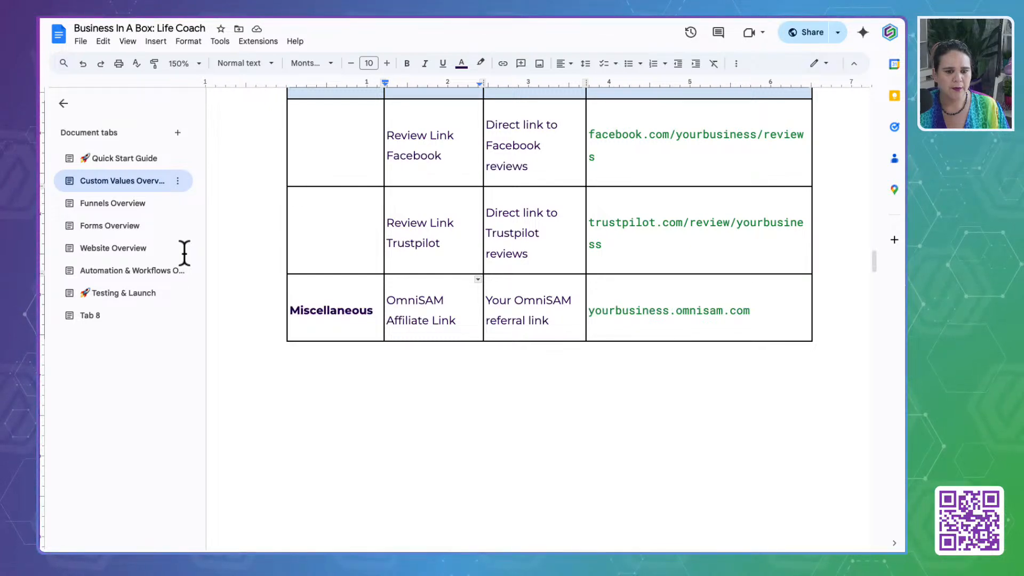
click(404, 186)
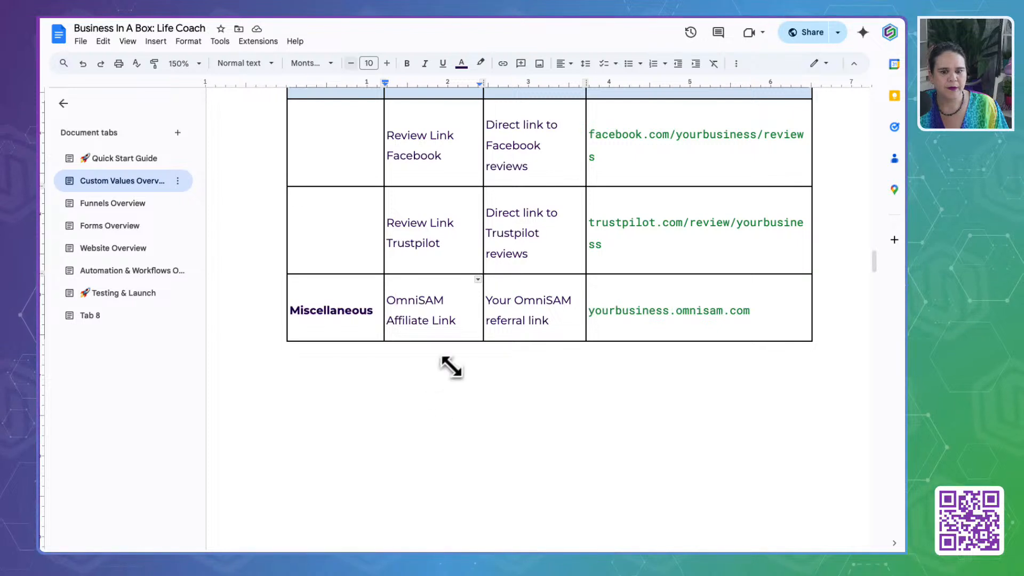
click(436, 402)
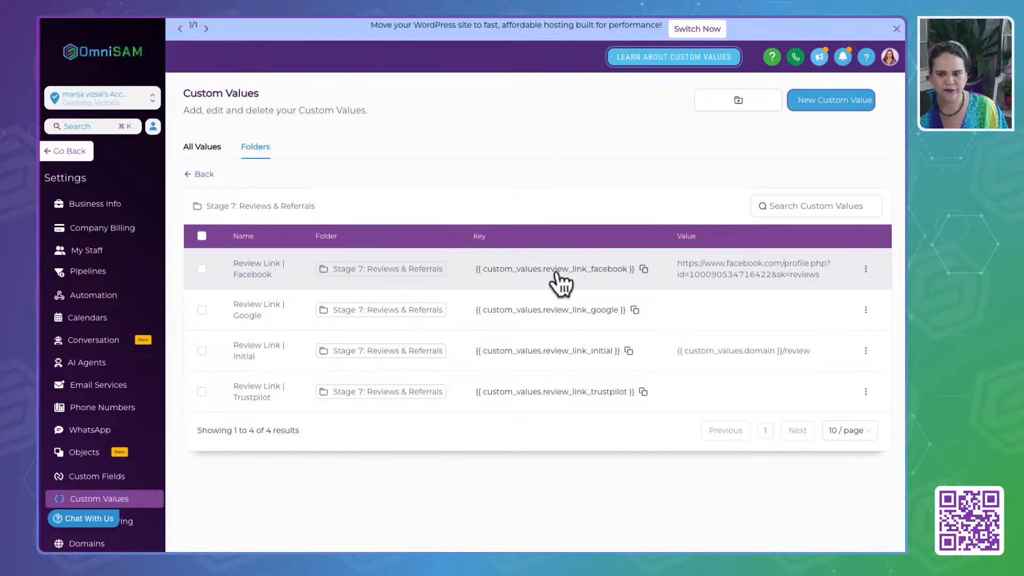
click(866, 310)
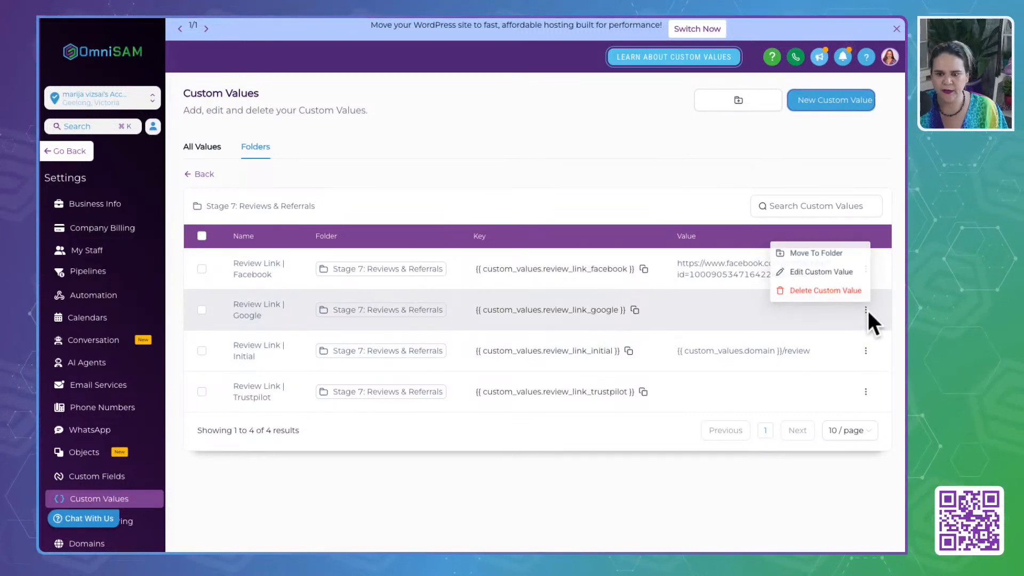
click(821, 272)
click(411, 308)
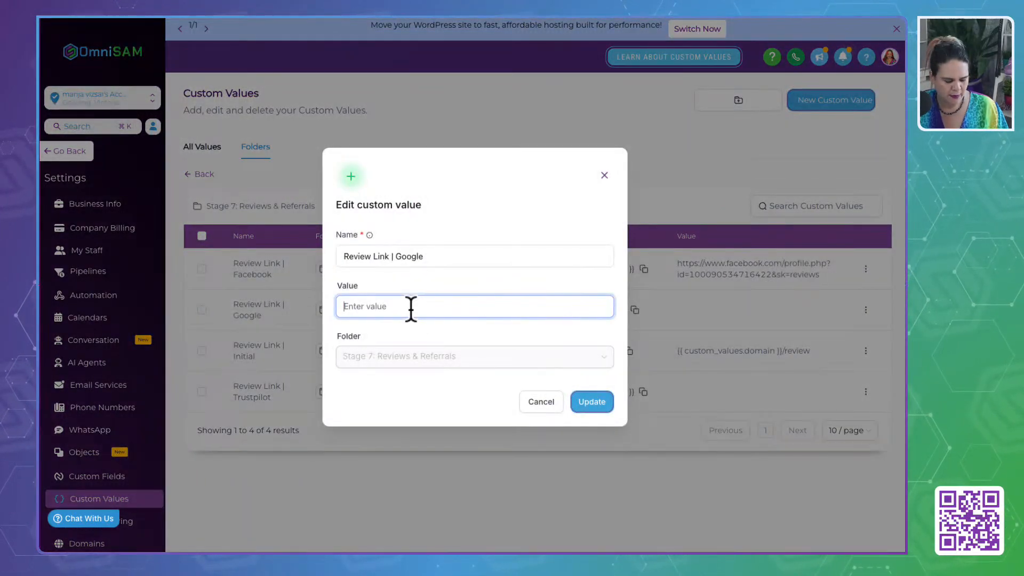
text(https://g.page/r/CT4uvendObiDEAI/review)
click(592, 404)
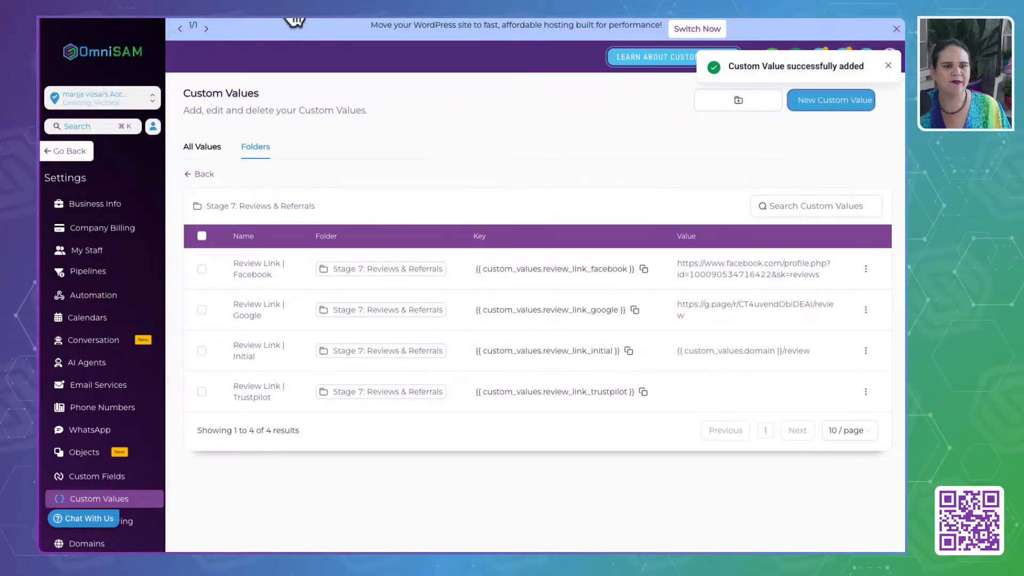
- Read through the General Information and Branding custom value explanations in the Life Coach document
click(299, 17)
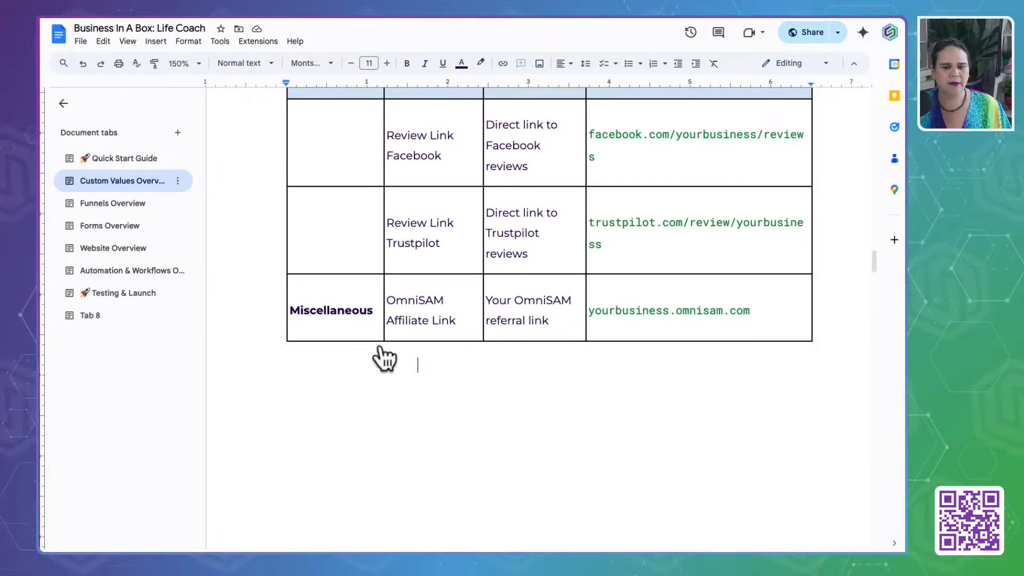
scroll(381, 345, down, 10)
scroll(381, 345, down, 3)
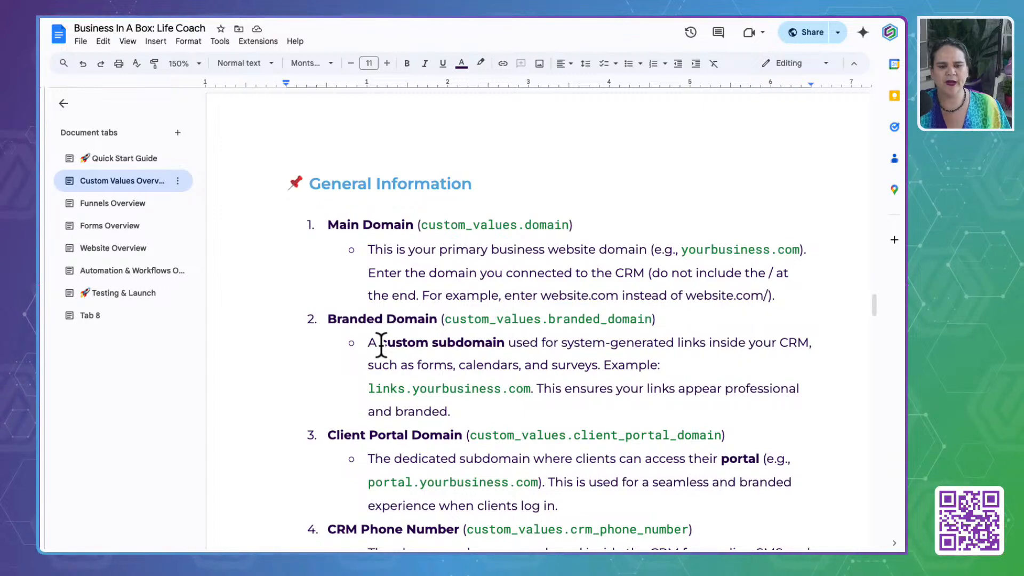
scroll(381, 345, down, 17)
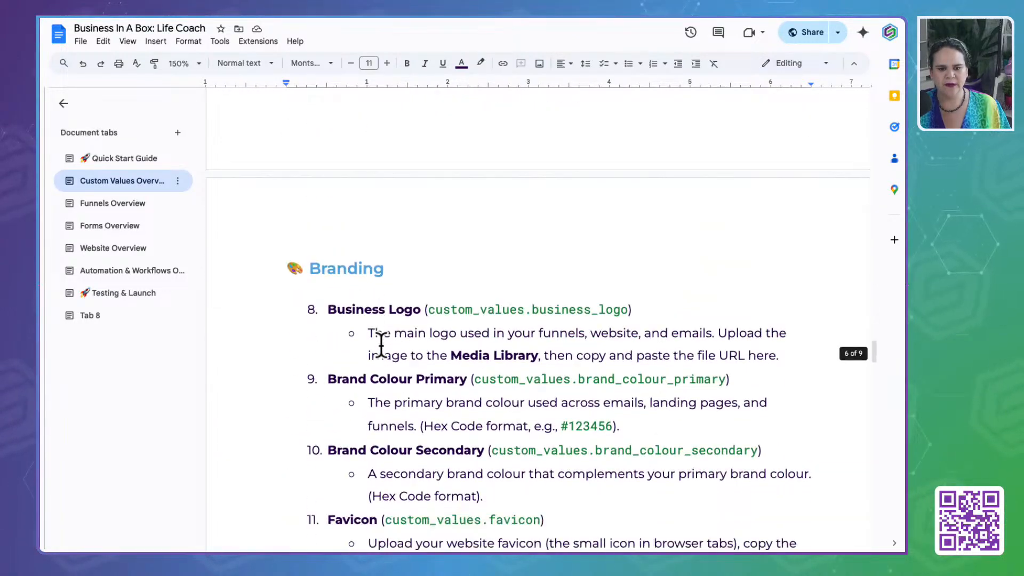
scroll(381, 345, down, 20)
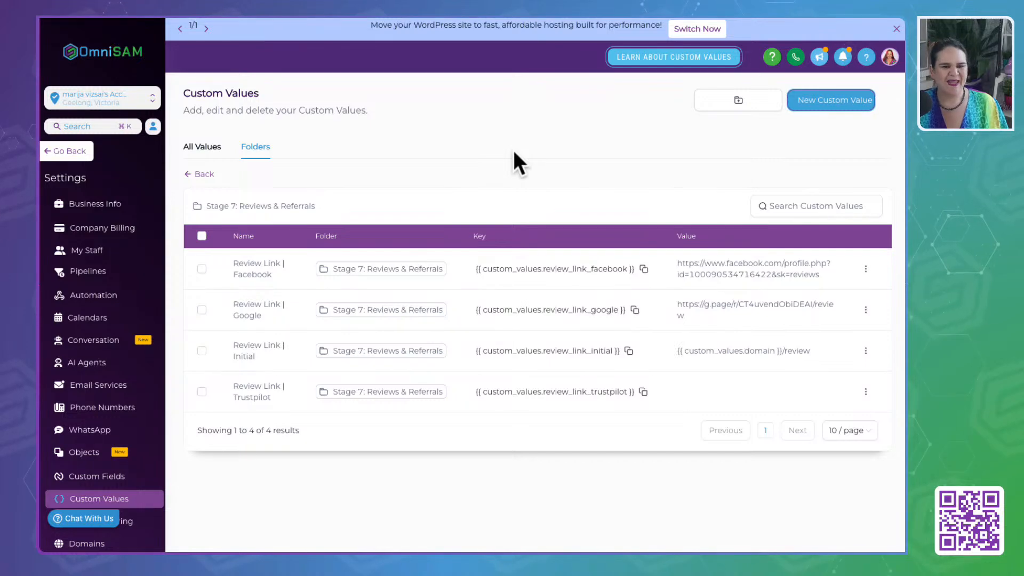
- List all of OmniSAM's custom values across folders with 100 entries per page
click(193, 149)
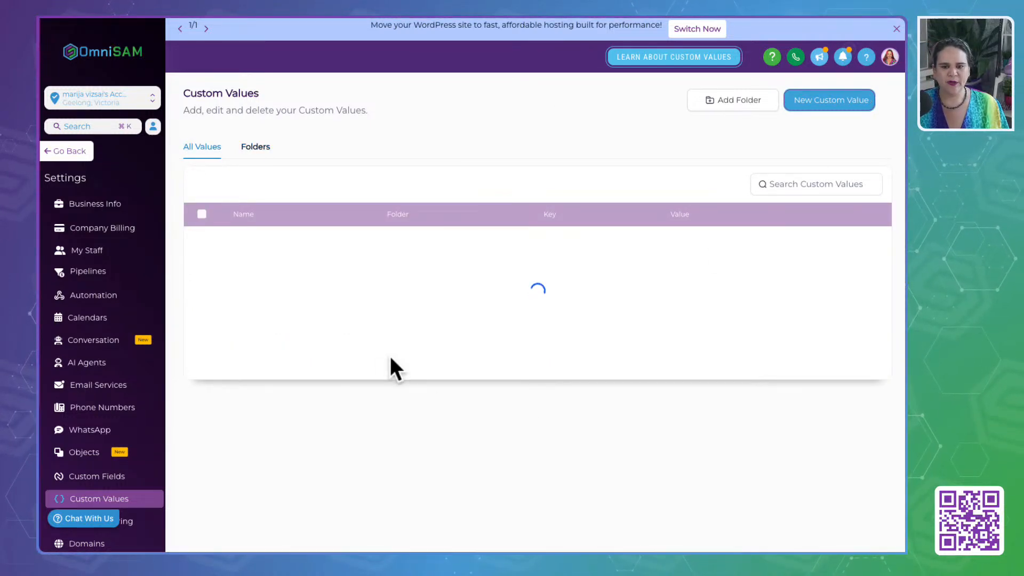
scroll(463, 424, down, 3)
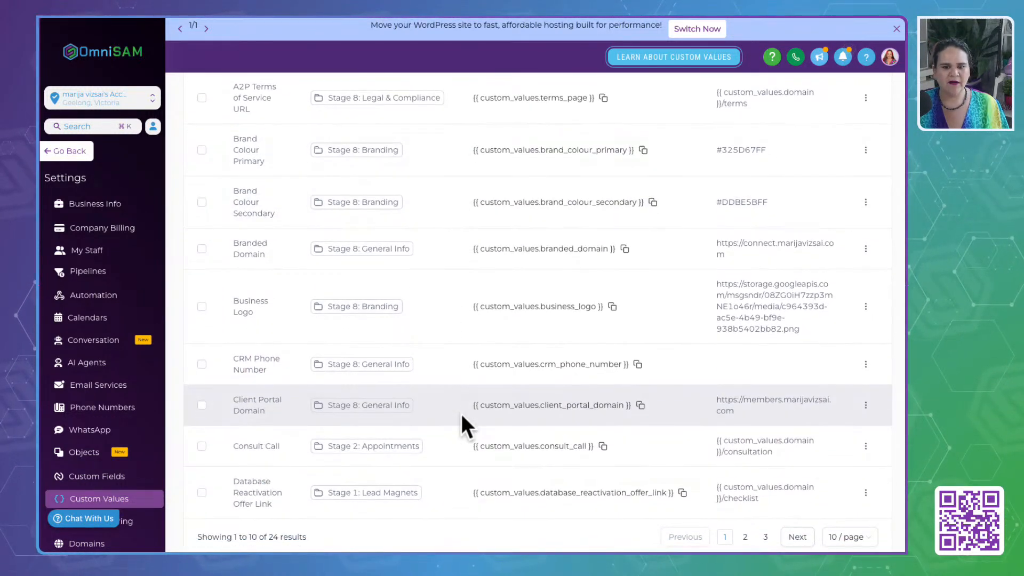
click(849, 537)
click(843, 512)
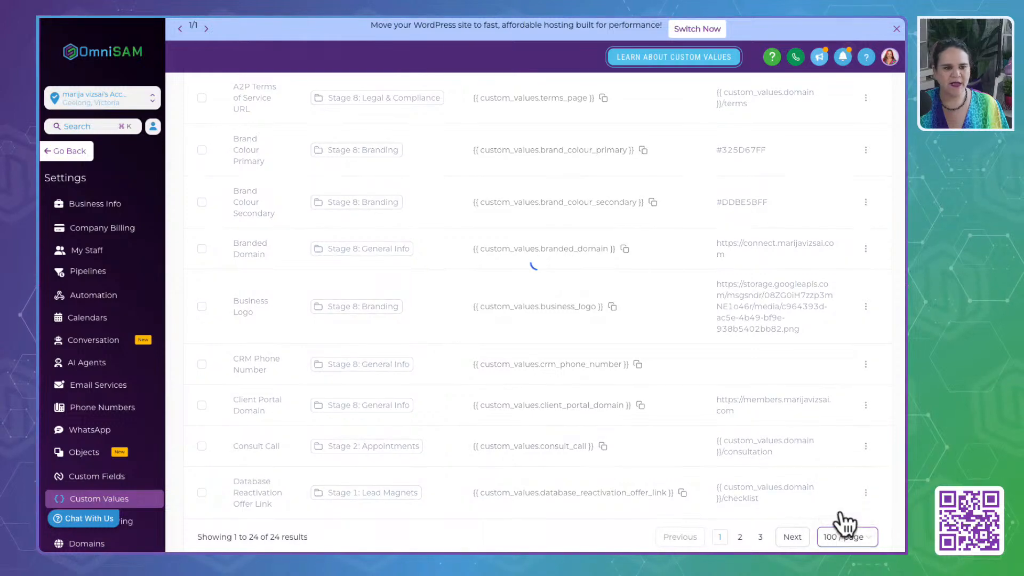
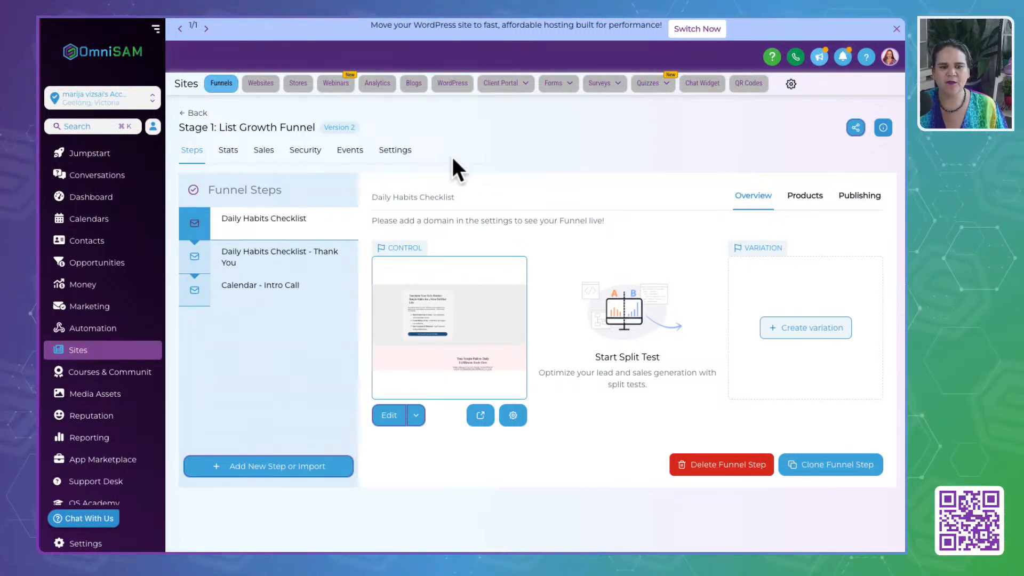
- Assign the root domain without the www prefix to the Stage 1: List Growth Funnel and save the funnel settings
click(398, 152)
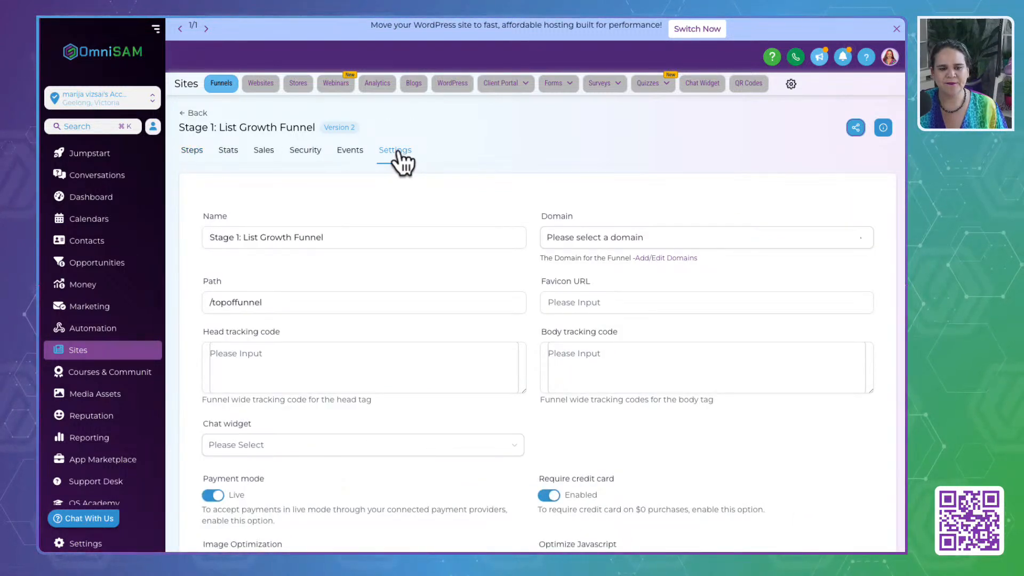
click(598, 240)
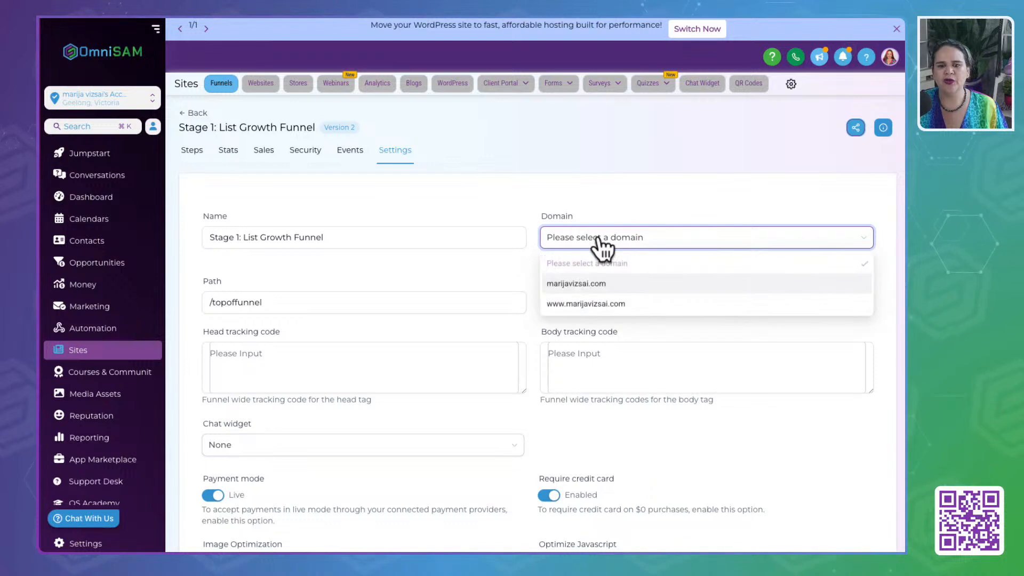
click(635, 288)
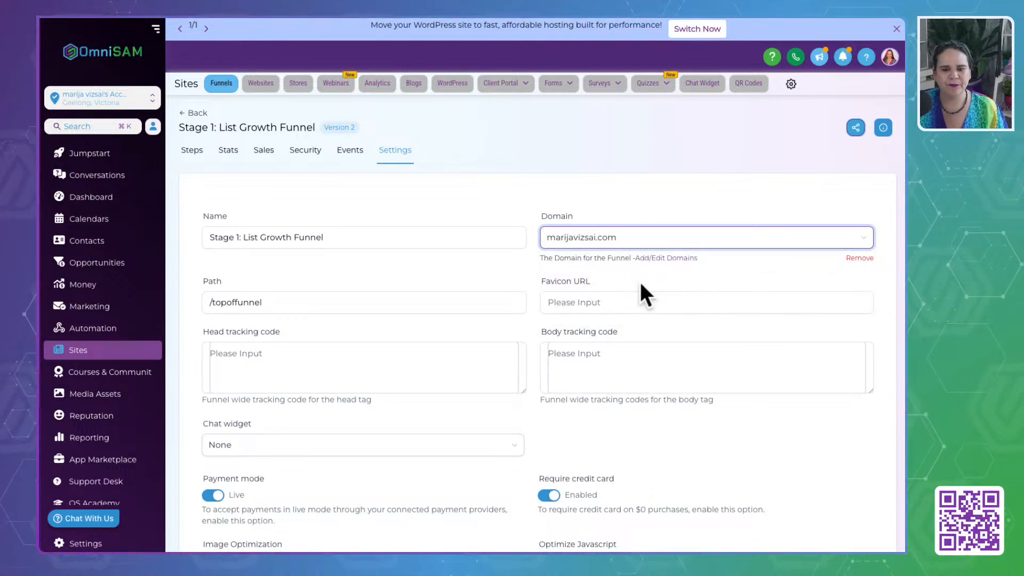
scroll(478, 352, down, 4)
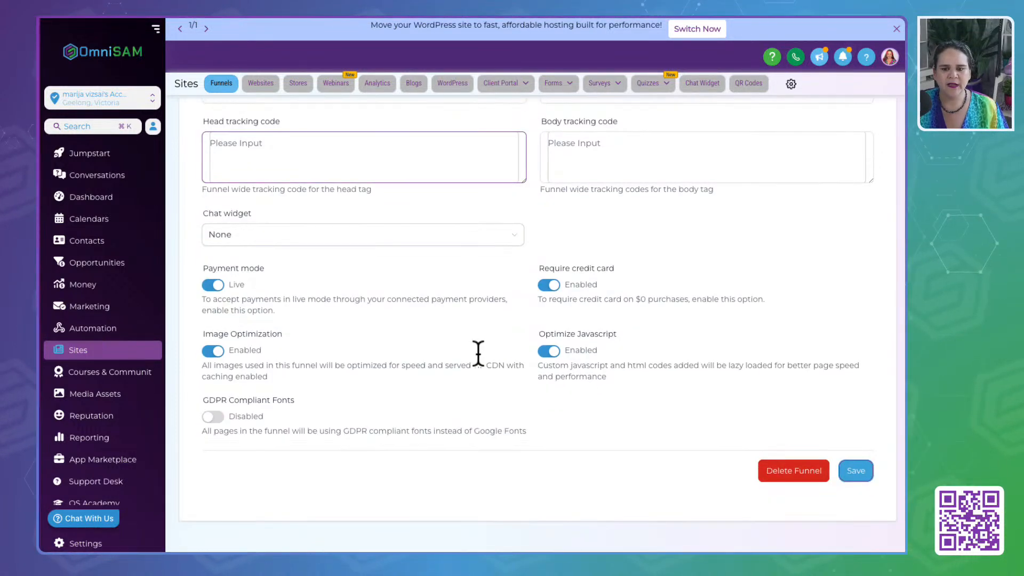
click(851, 471)
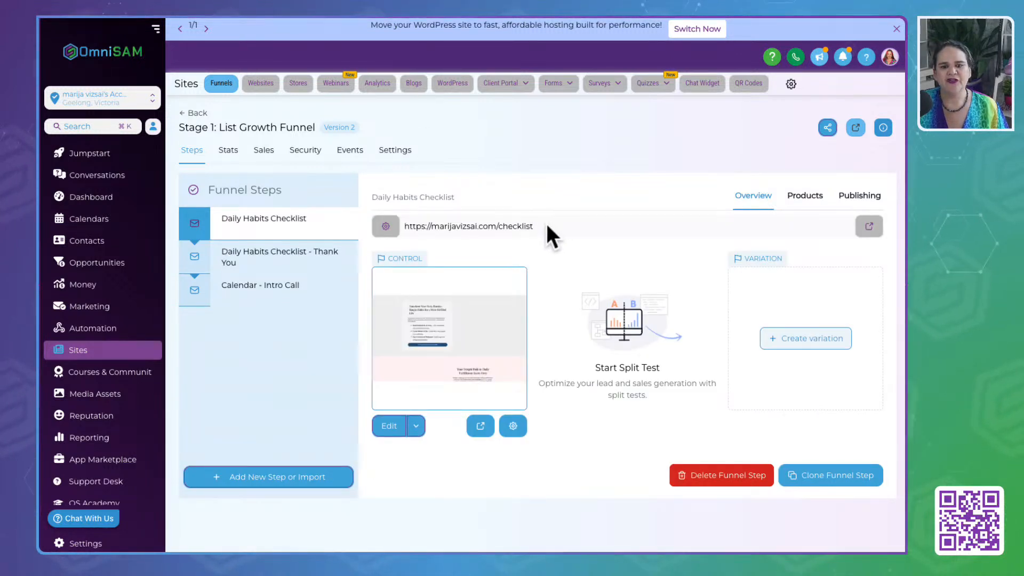
- Examine the Daily Habits Checklist step's web address, including its /checklist path
drag(533, 226, 498, 226)
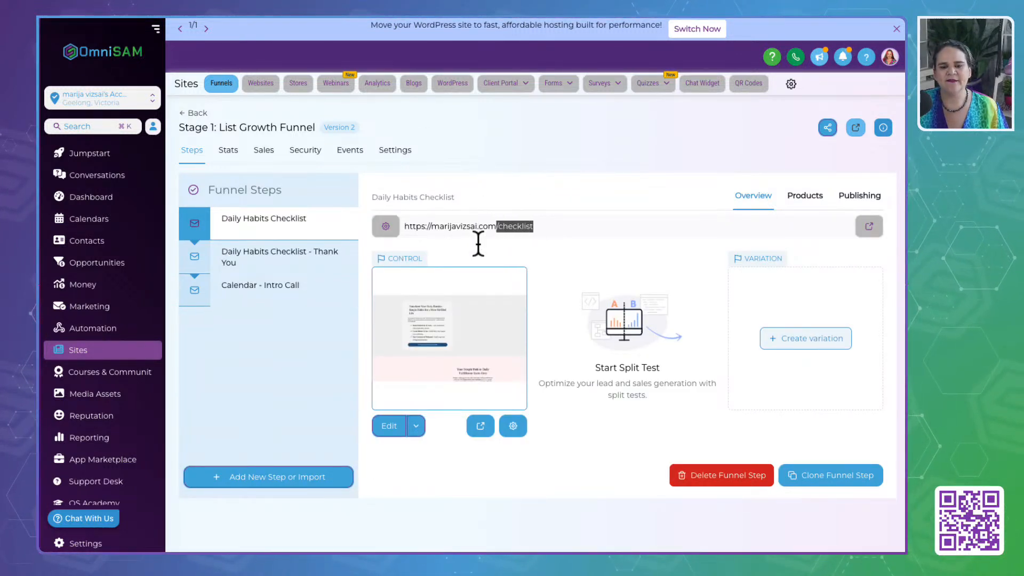
drag(404, 226, 560, 222)
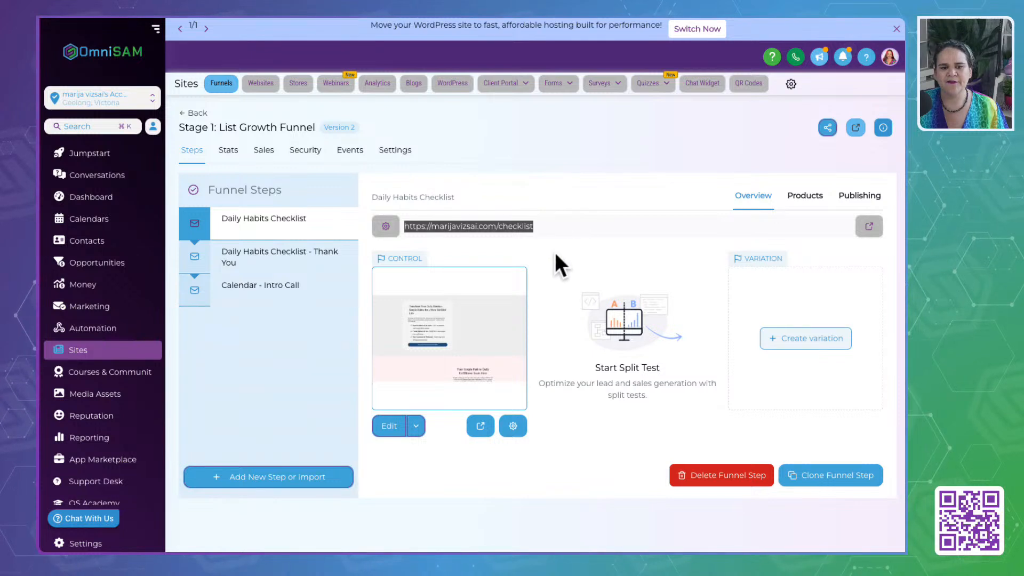
drag(497, 227, 565, 225)
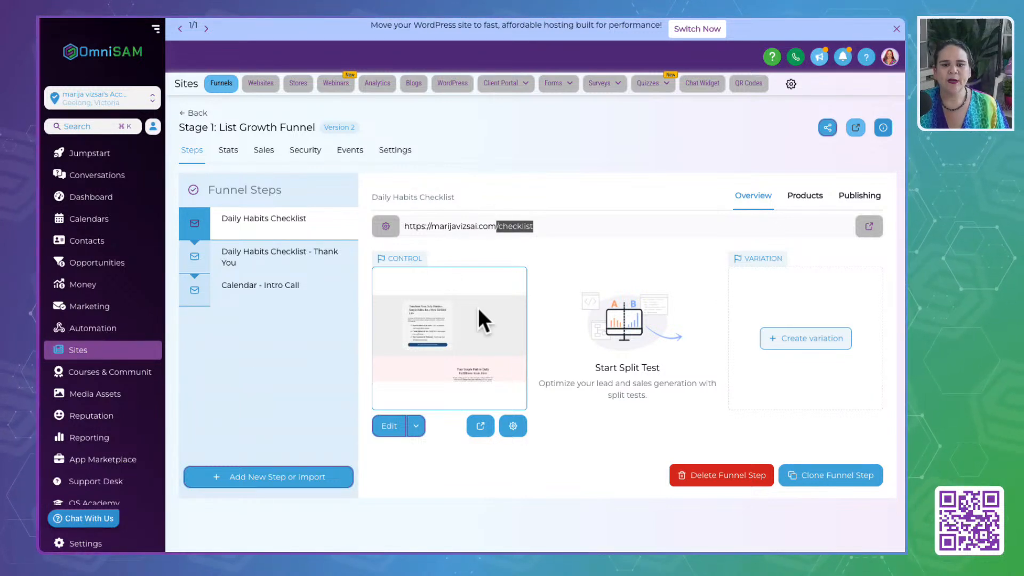
- Open the Daily Habits Checklist page for editing and start a custom background color for the "Yes! Send Me the Free Checklist" button
click(393, 429)
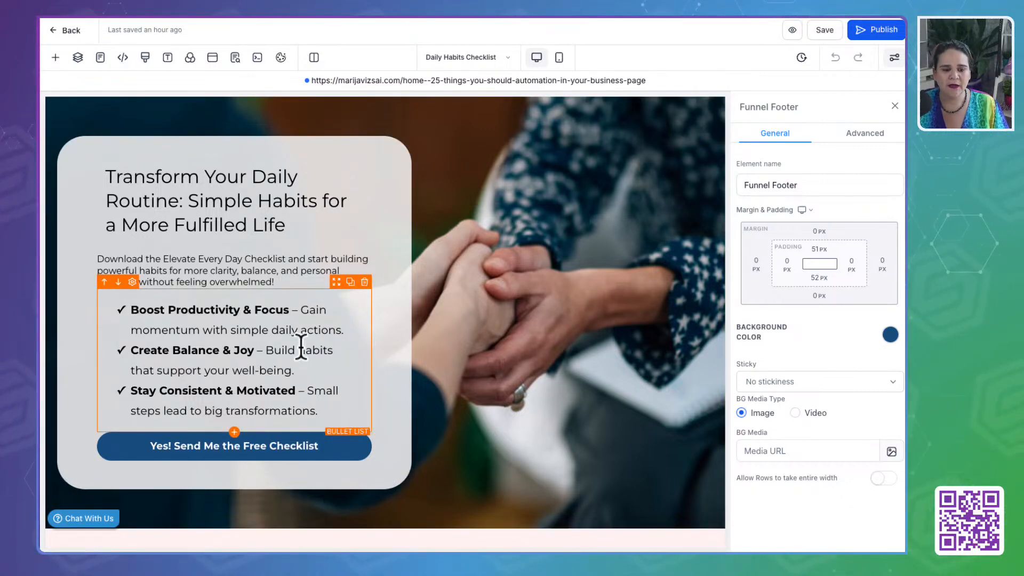
scroll(297, 347, down, 2)
click(324, 336)
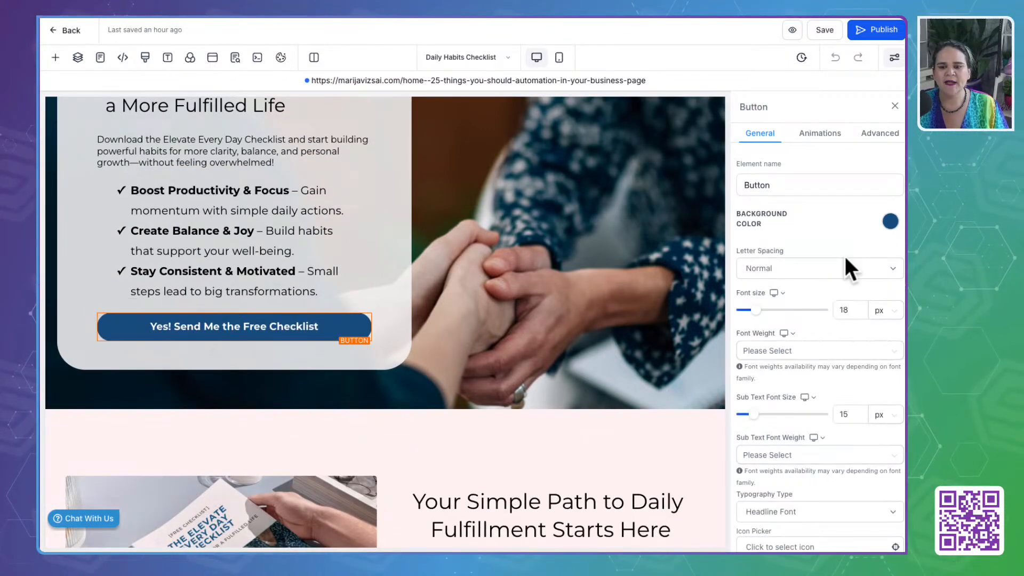
click(889, 222)
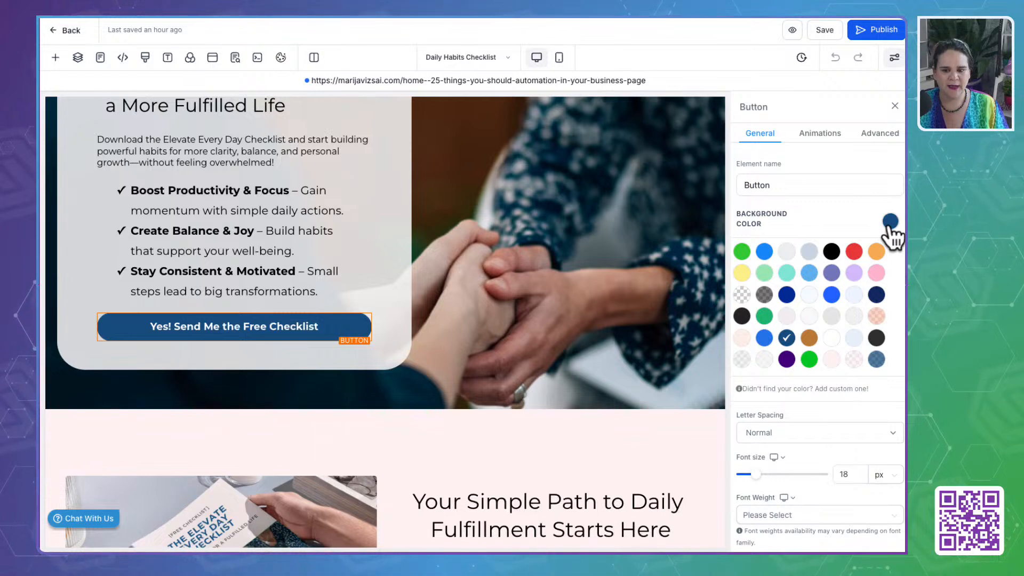
click(773, 389)
drag(824, 405, 731, 405)
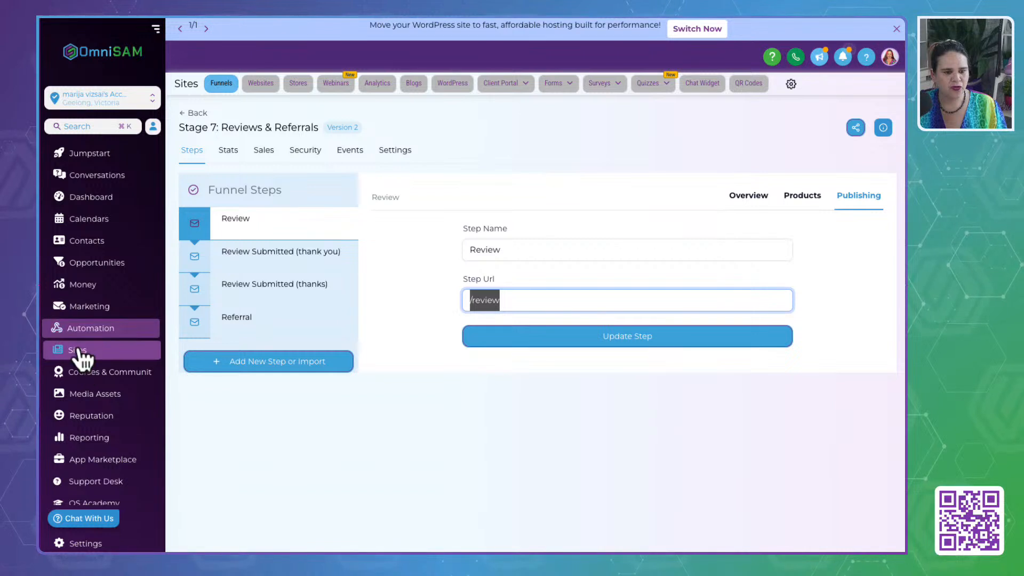
- Open the Brand Colors board in Marketing and copy the hex code of the Cream color
click(123, 303)
click(605, 84)
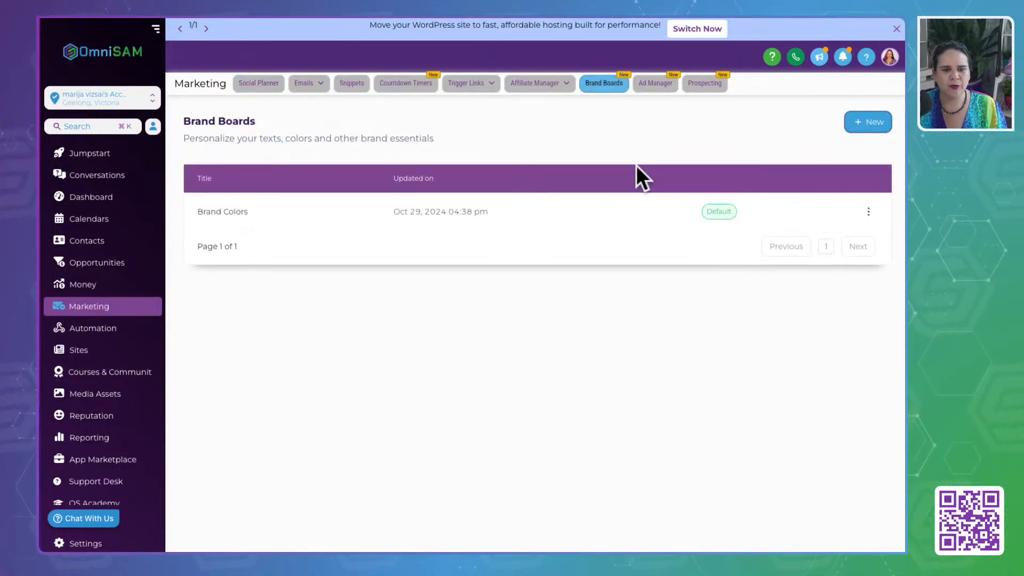
click(210, 212)
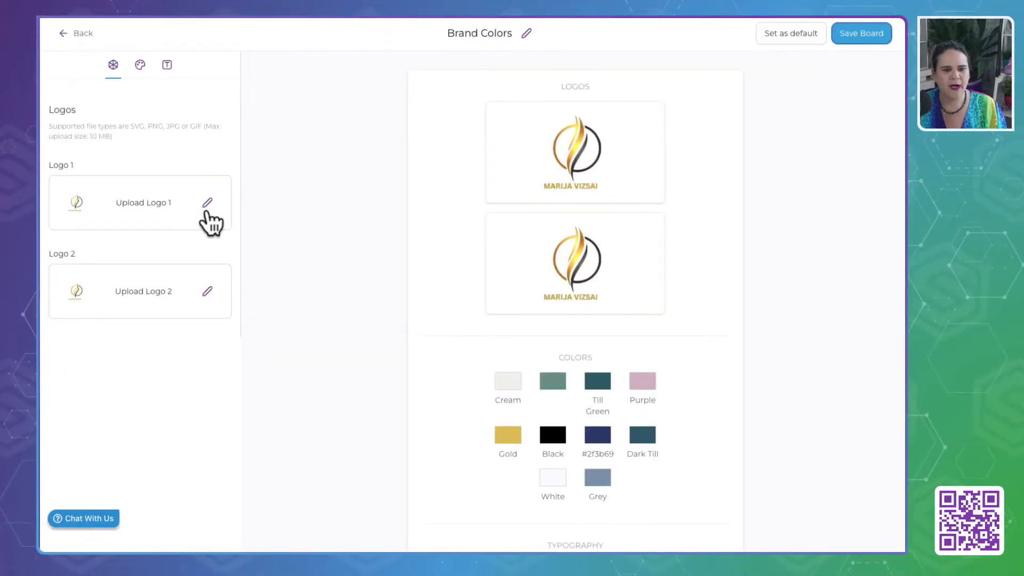
click(140, 66)
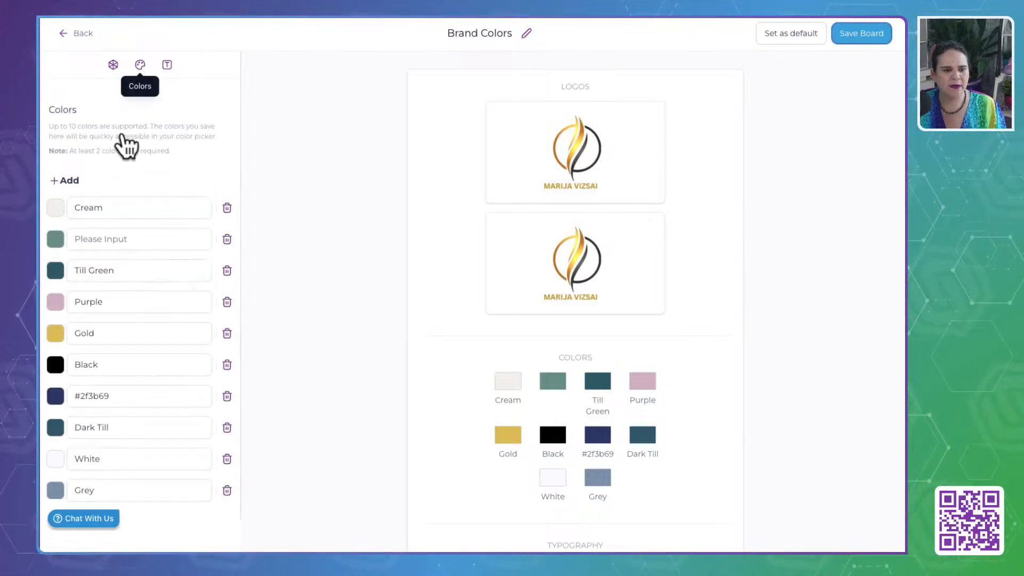
click(56, 270)
click(56, 208)
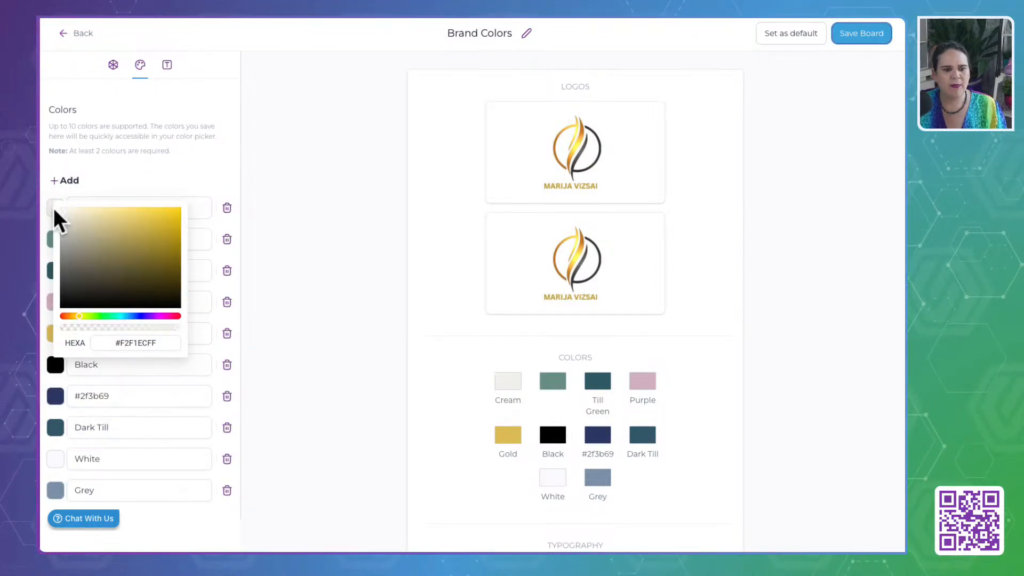
triple_click(143, 341)
key(ctrl+c)
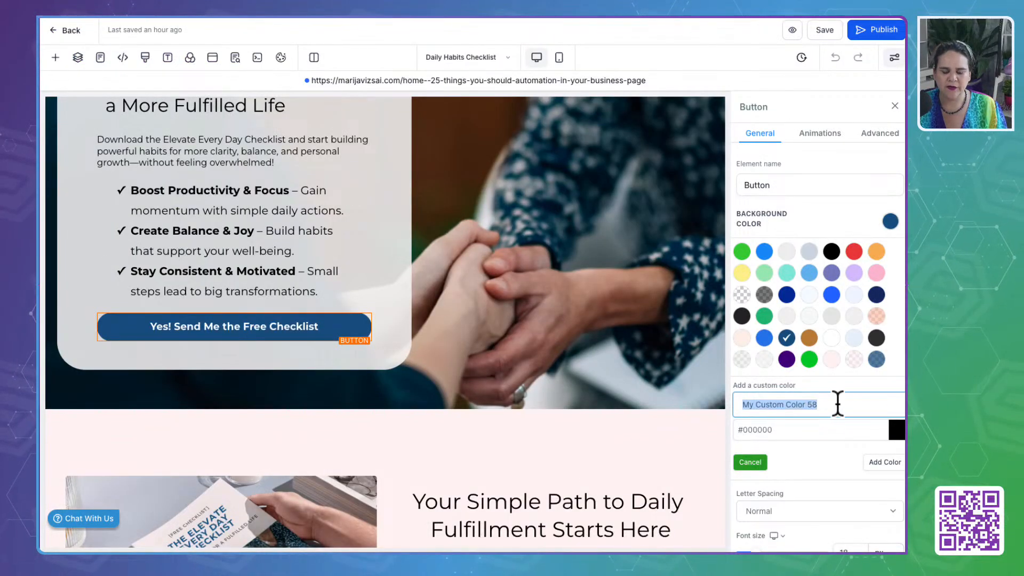
- Add the copied Cream code #F2F1ECFF as a custom background color for the checklist button
drag(814, 432, 711, 435)
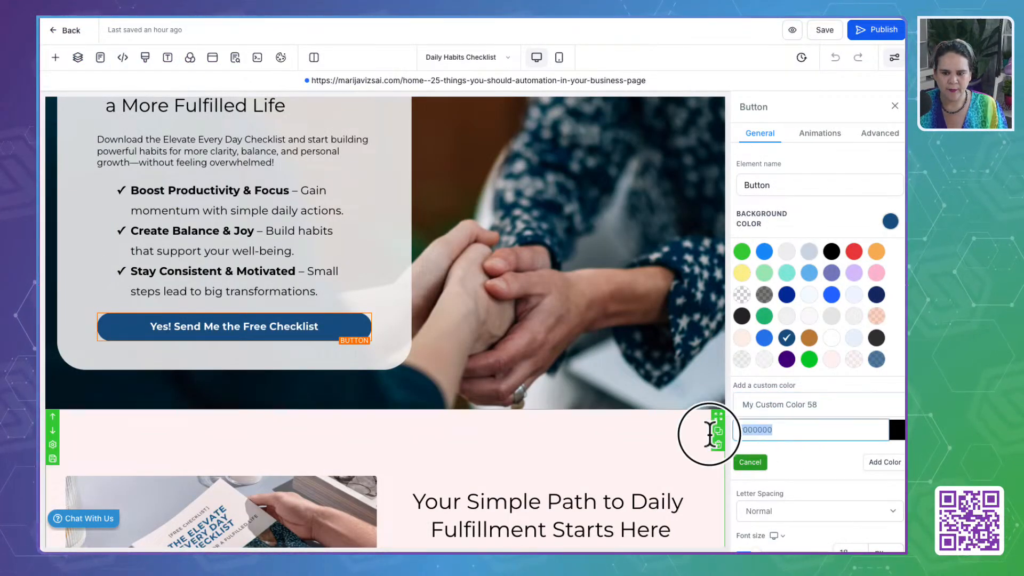
key(ctrl+v)
click(884, 462)
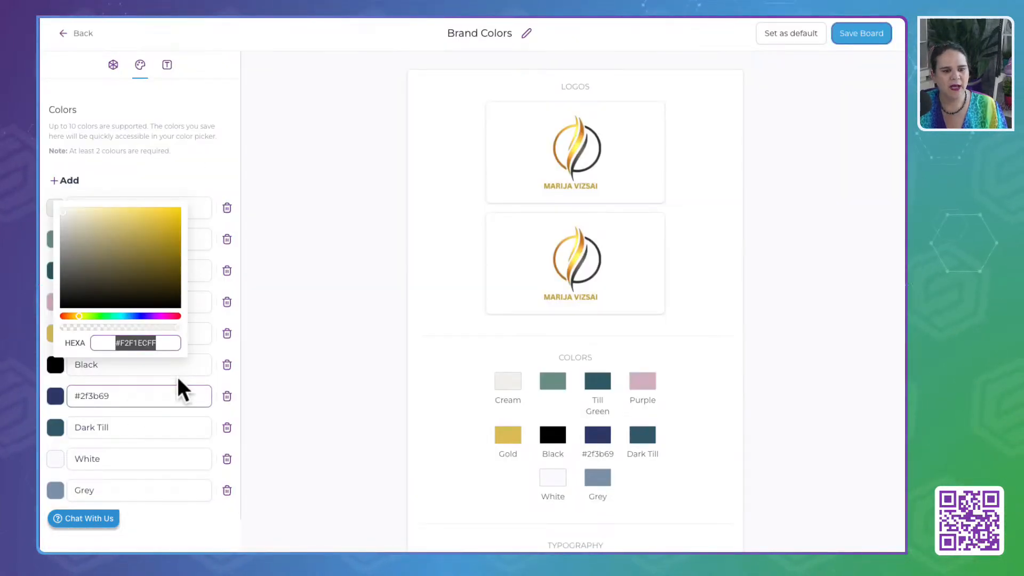
- Copy the Till Green code #325D67FF from the brand board and add it as the checklist button's custom background color
click(316, 317)
click(56, 267)
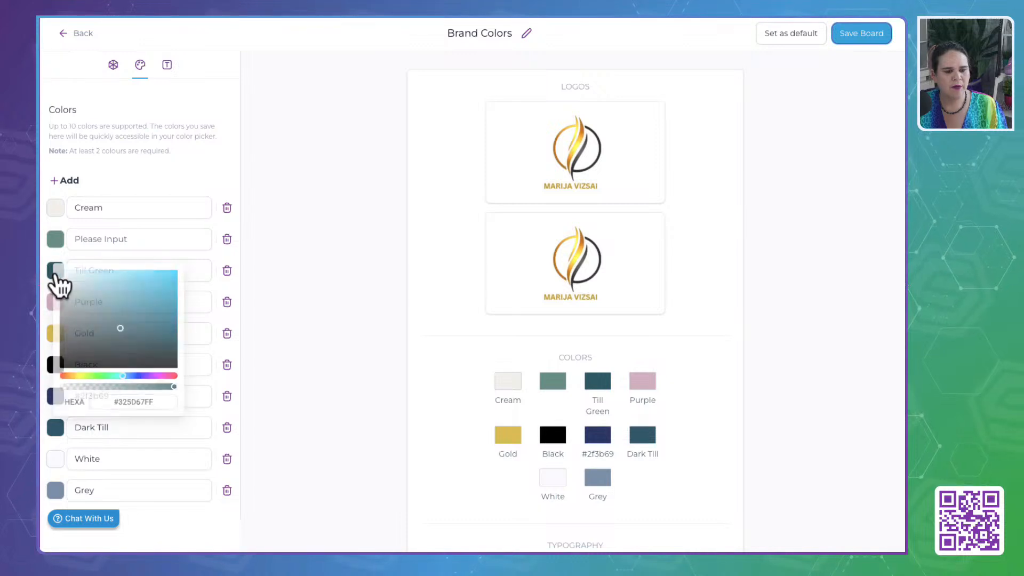
drag(160, 406, 86, 421)
key(ctrl+c)
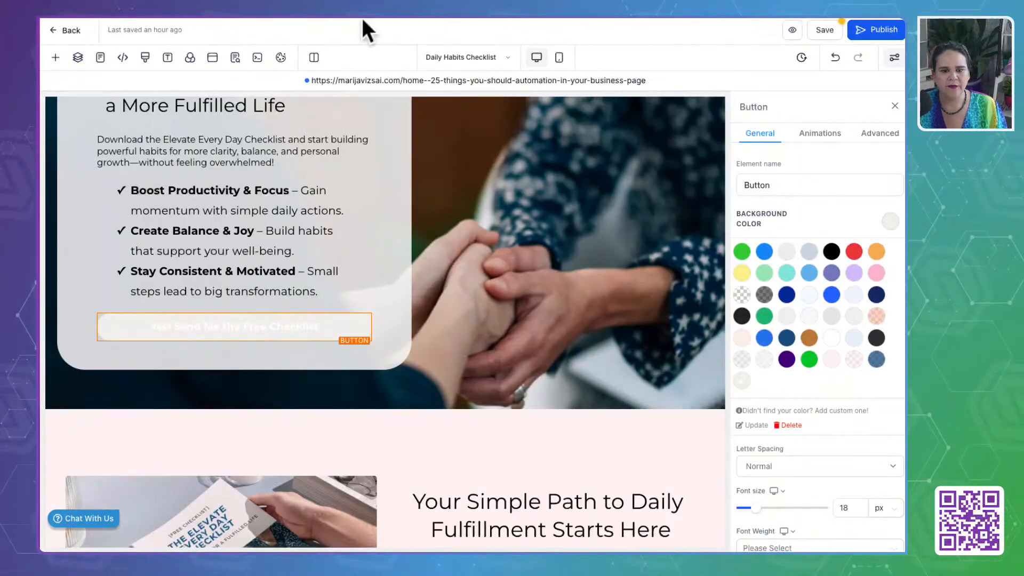
click(809, 411)
drag(806, 451, 686, 448)
key(ctrl+v)
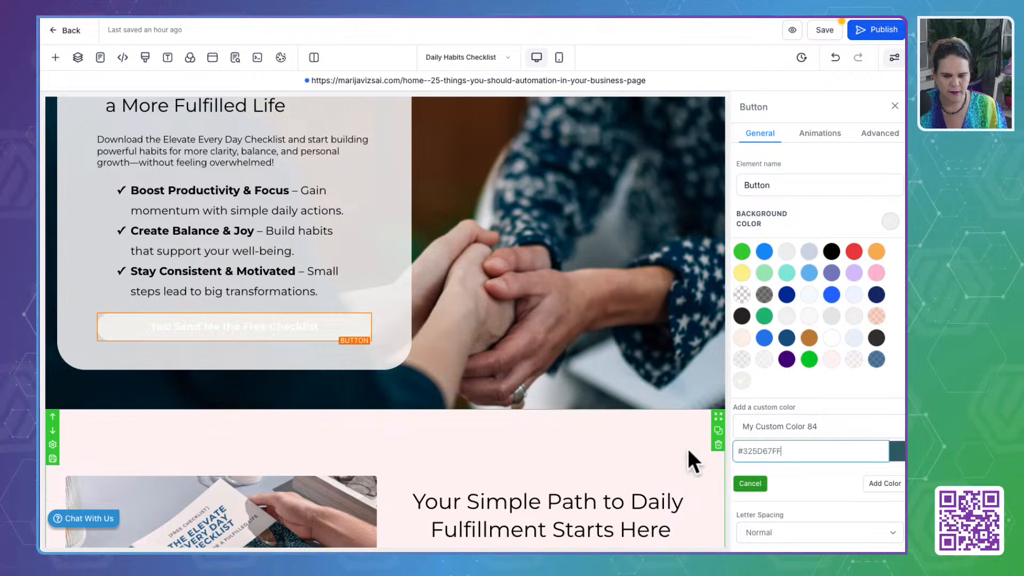
click(886, 484)
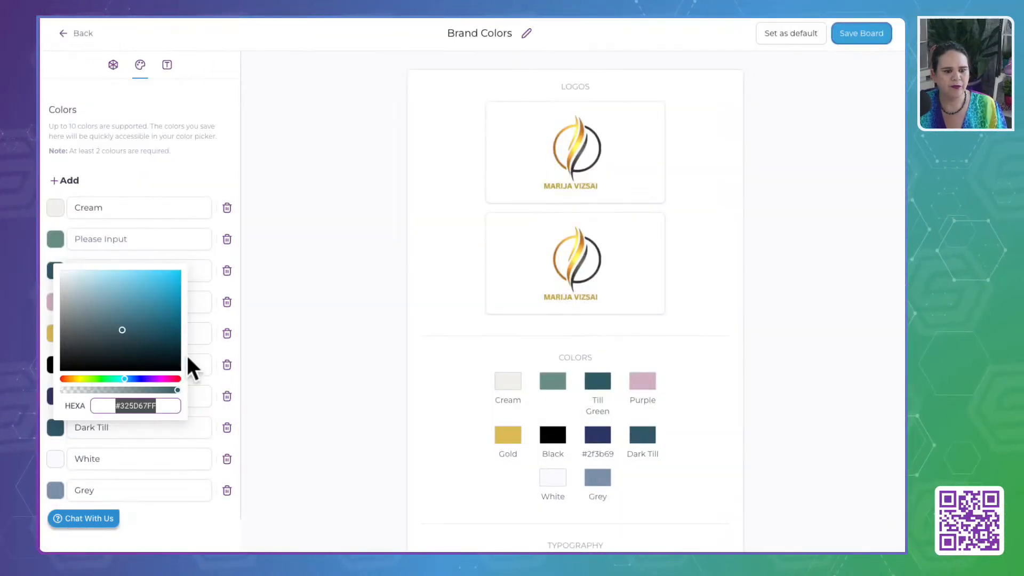
- Try to add the brand board's Gold code #DDBE5BFF as a custom color for the checklist button
click(320, 293)
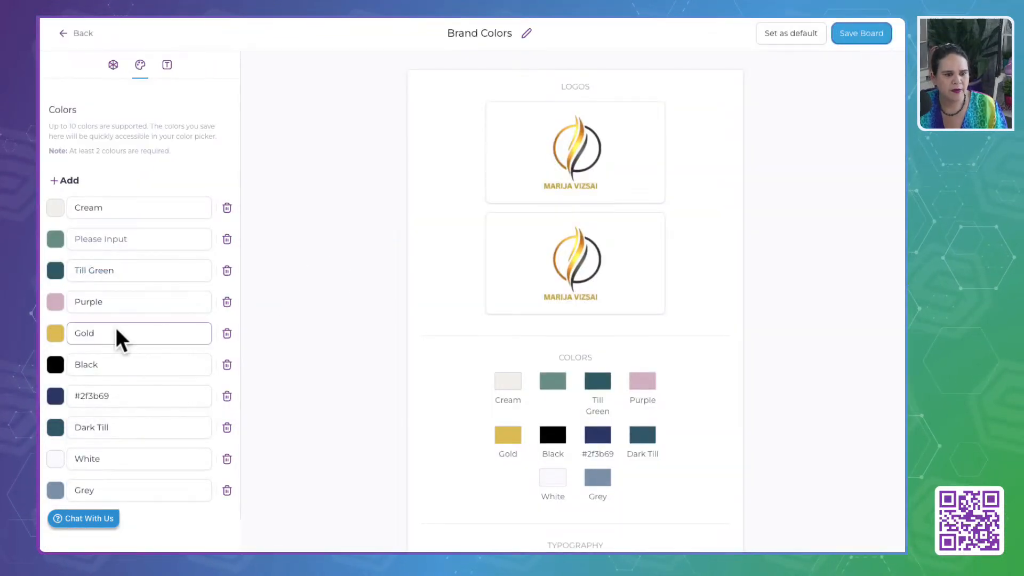
click(55, 333)
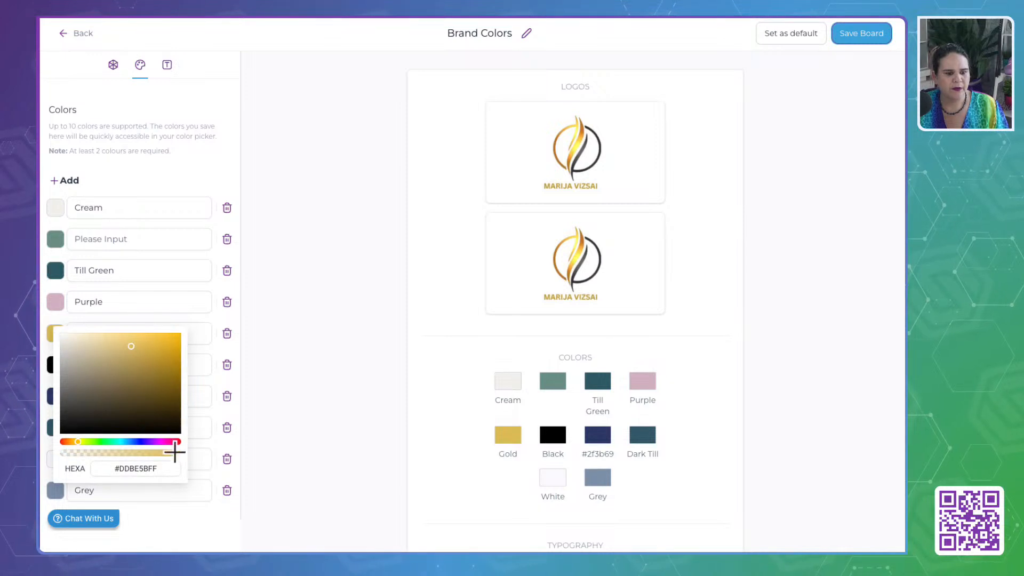
drag(160, 468, 66, 482)
key(ctrl+c)
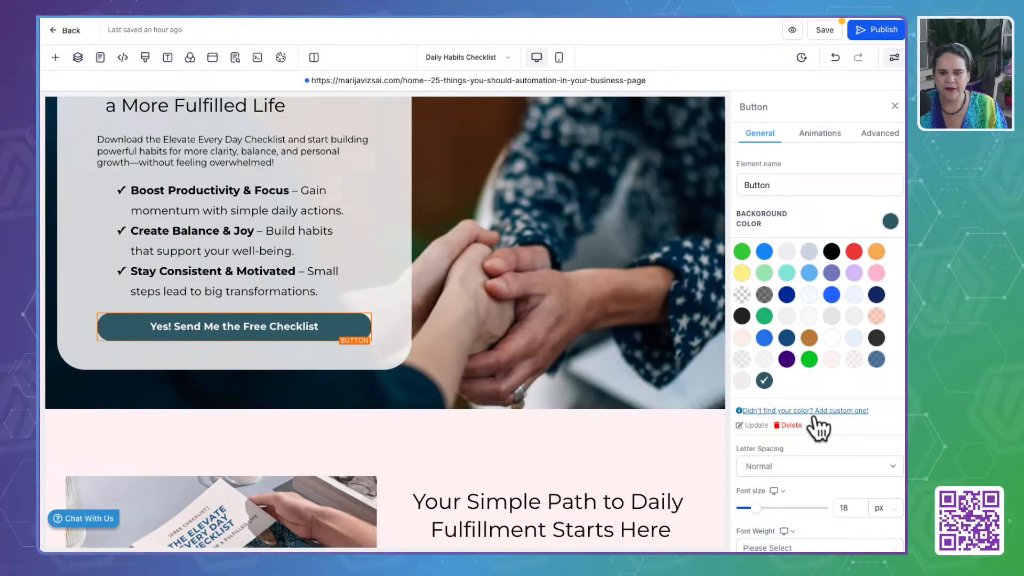
click(814, 415)
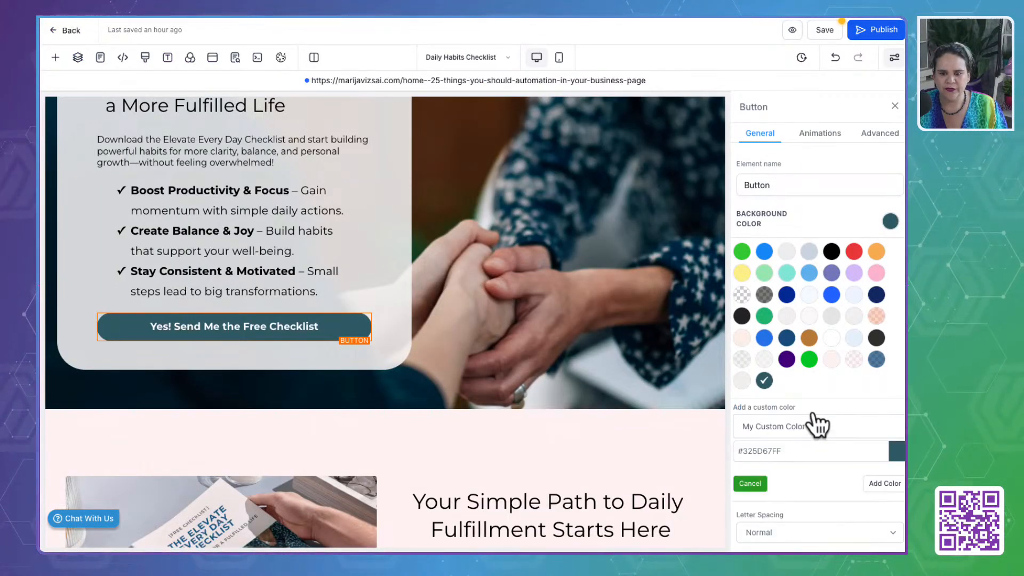
click(823, 426)
key(ctrl+v)
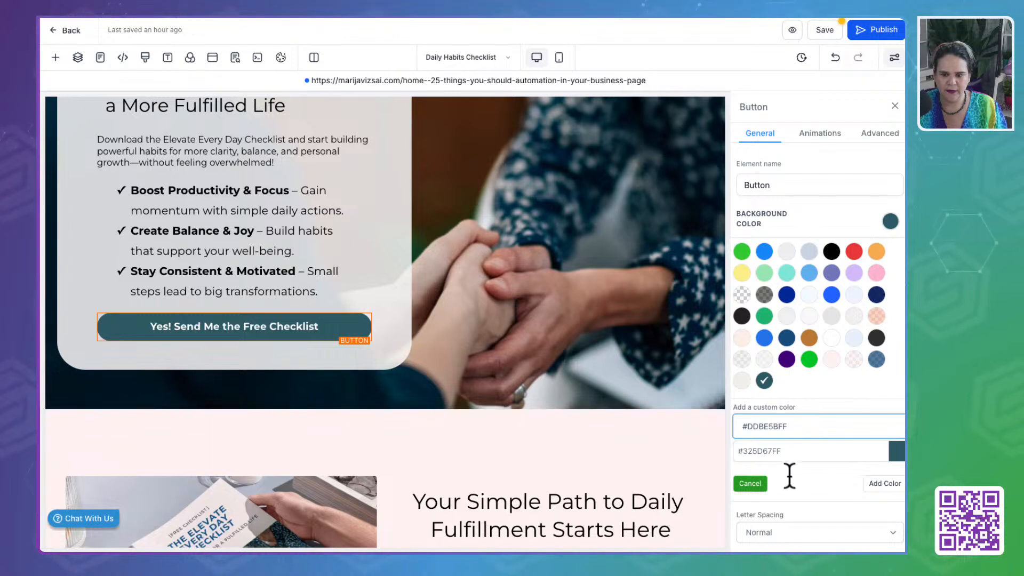
click(883, 484)
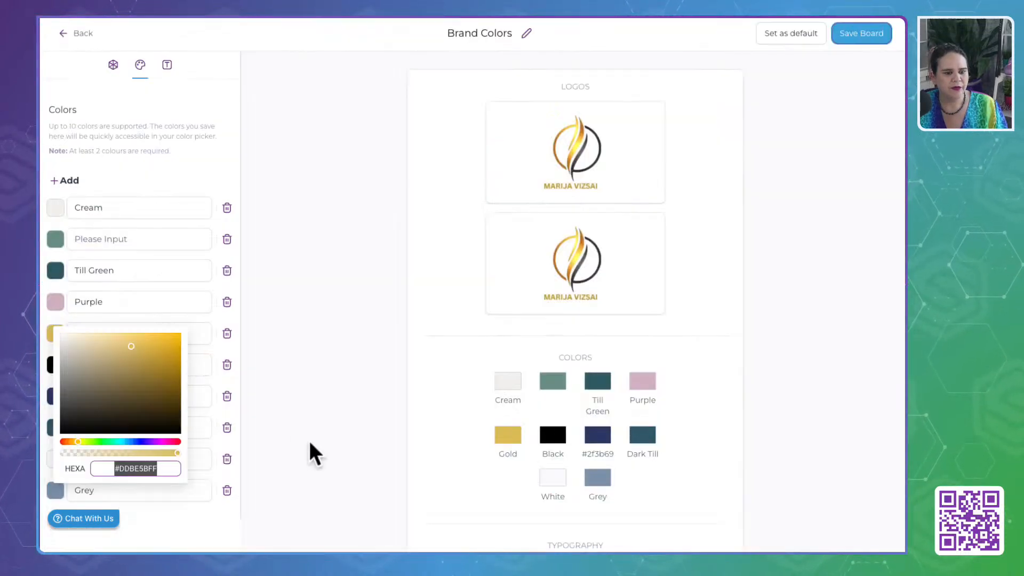
- Copy the Grey code #7E93ABFF from the brand board and add it as the checklist button's custom background color
click(314, 411)
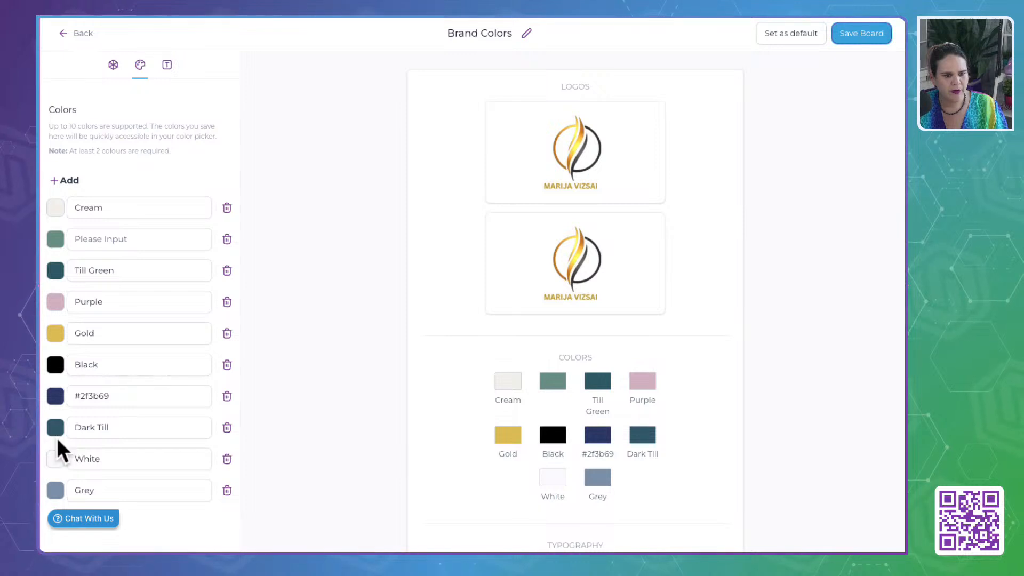
click(56, 490)
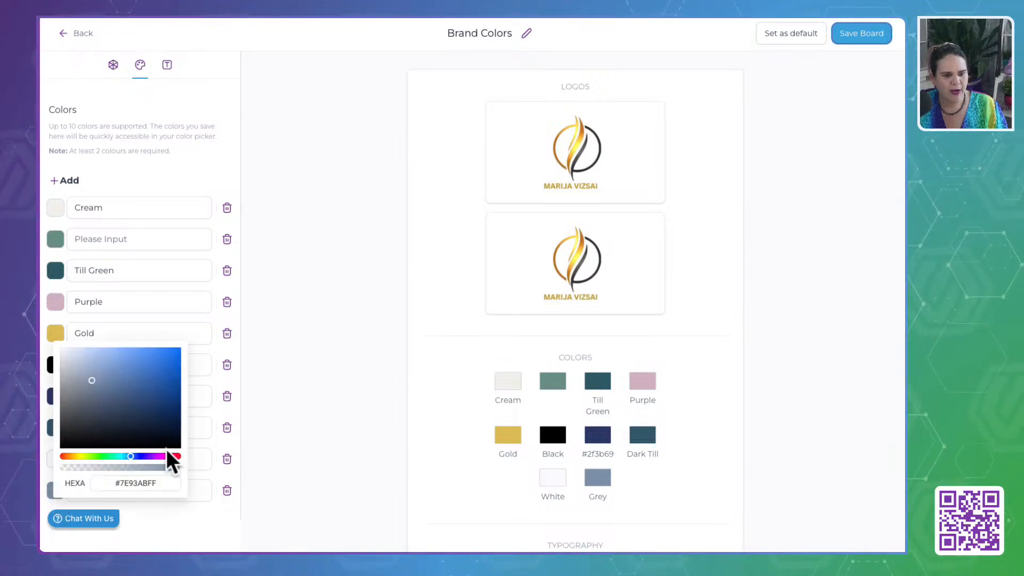
drag(169, 483, 54, 481)
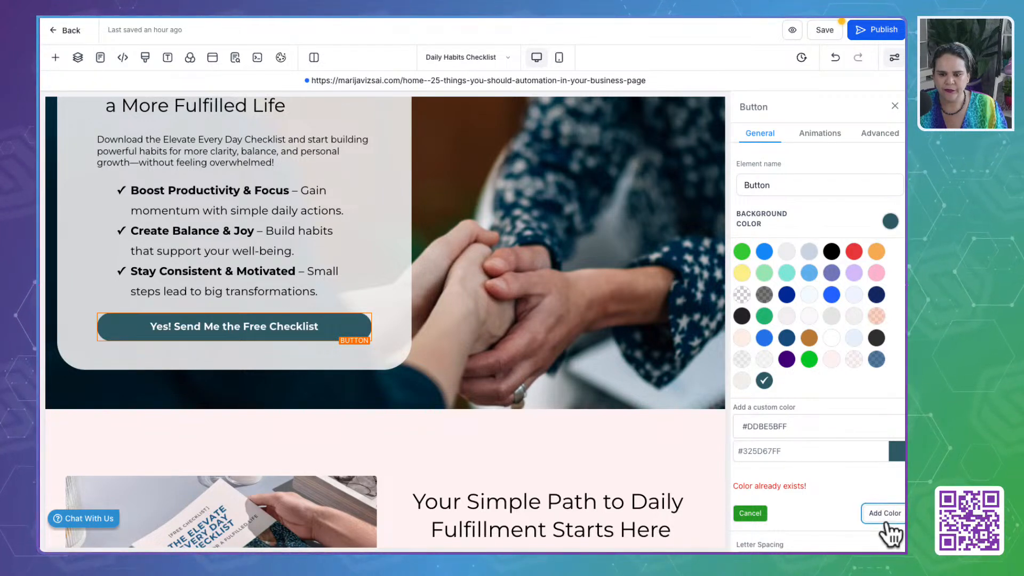
drag(823, 425, 648, 425)
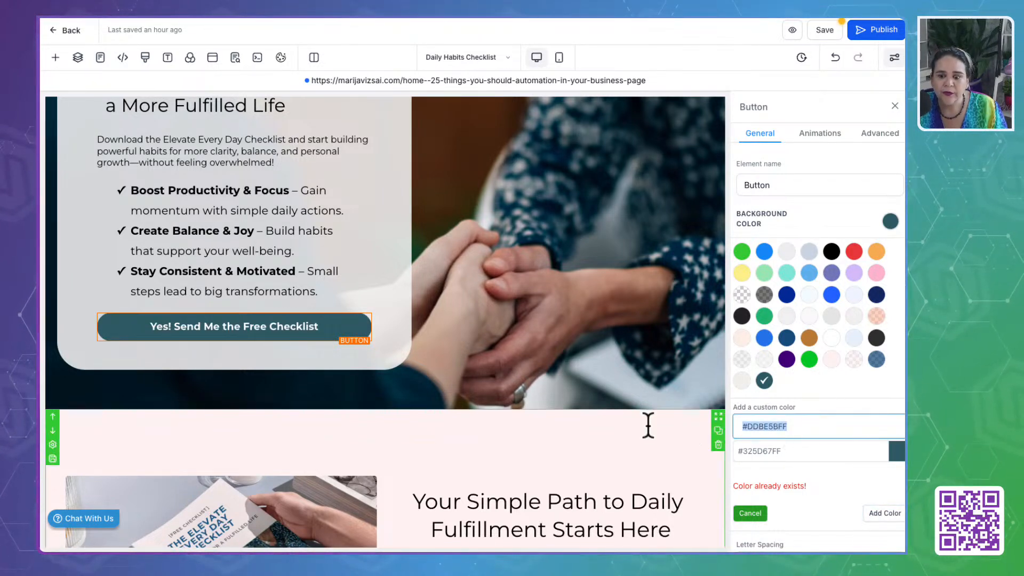
click(753, 513)
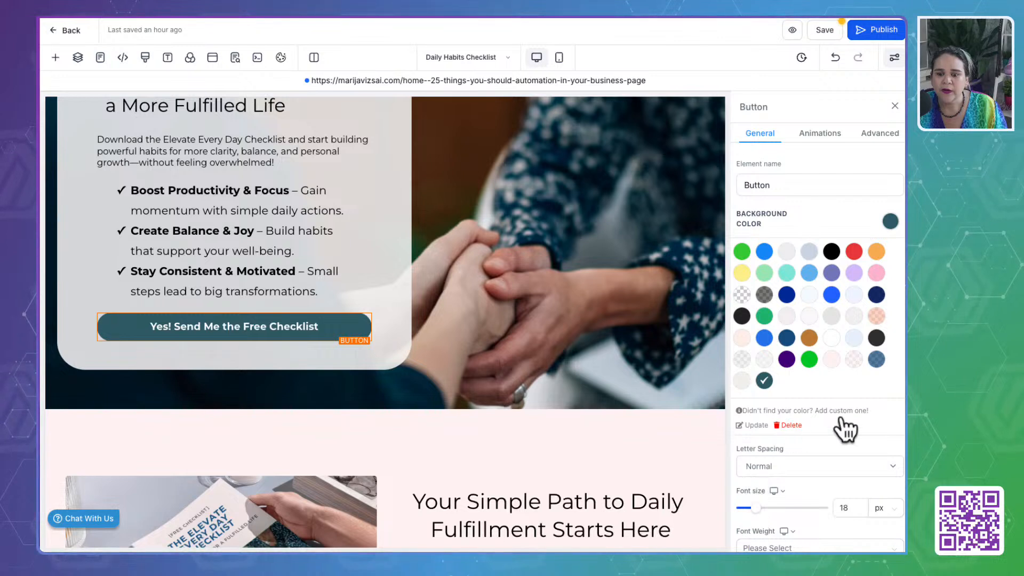
click(800, 410)
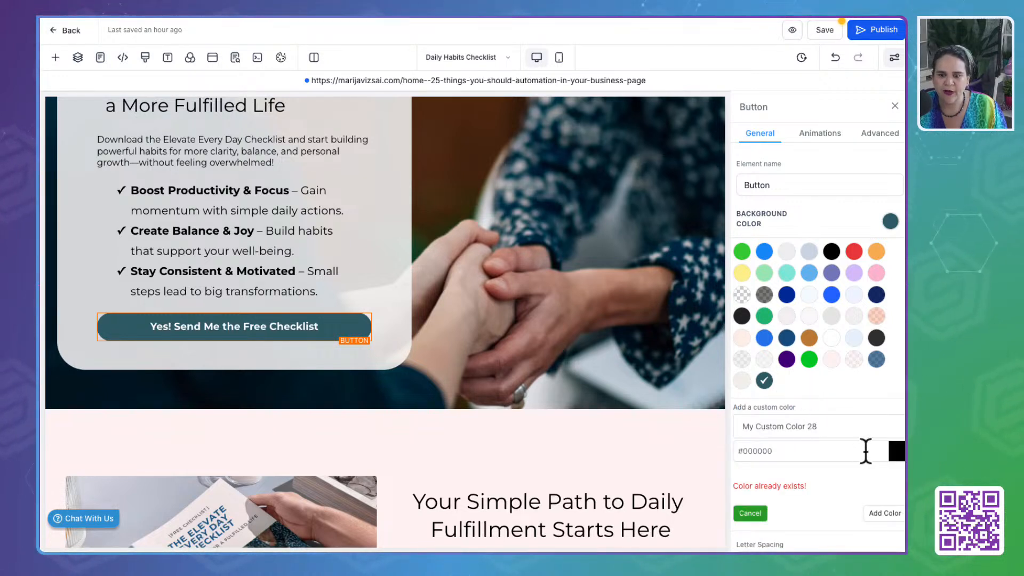
drag(865, 451, 670, 455)
key(ctrl+v)
click(885, 513)
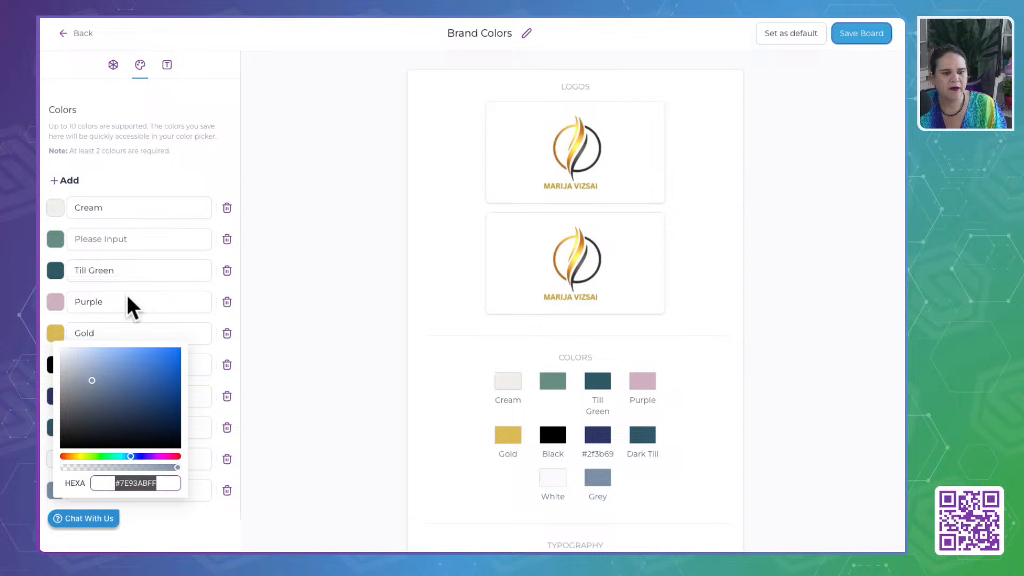
- Copy the Gold code from the brand board and add it as the checklist button's custom background color
click(59, 328)
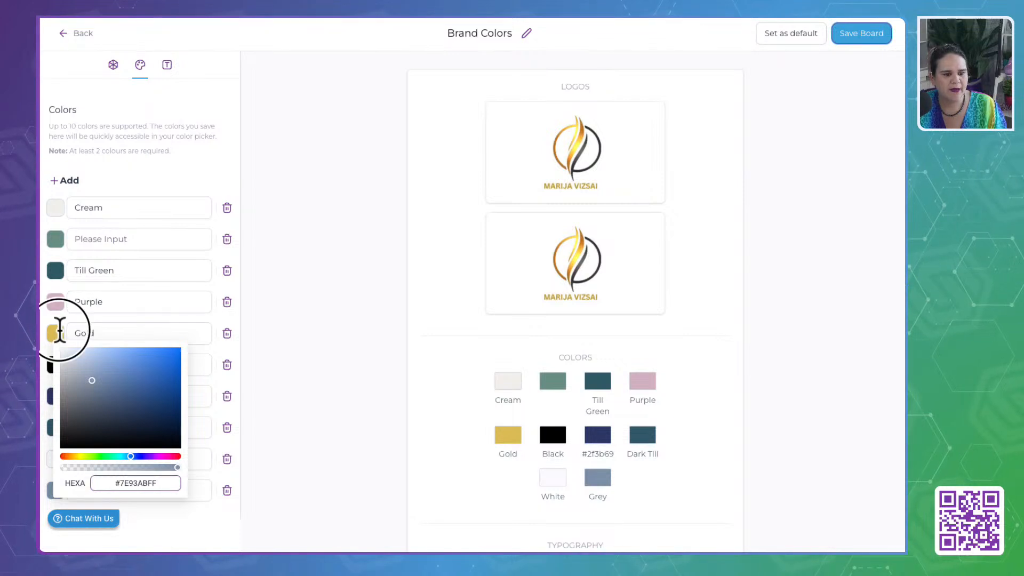
double_click(136, 468)
key(ctrl+c)
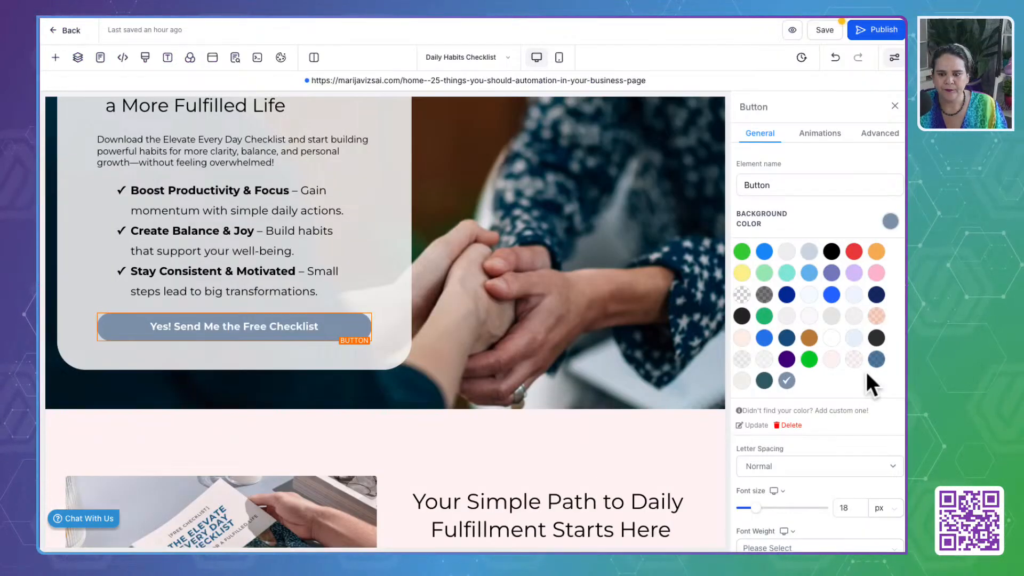
click(828, 410)
drag(826, 451, 601, 451)
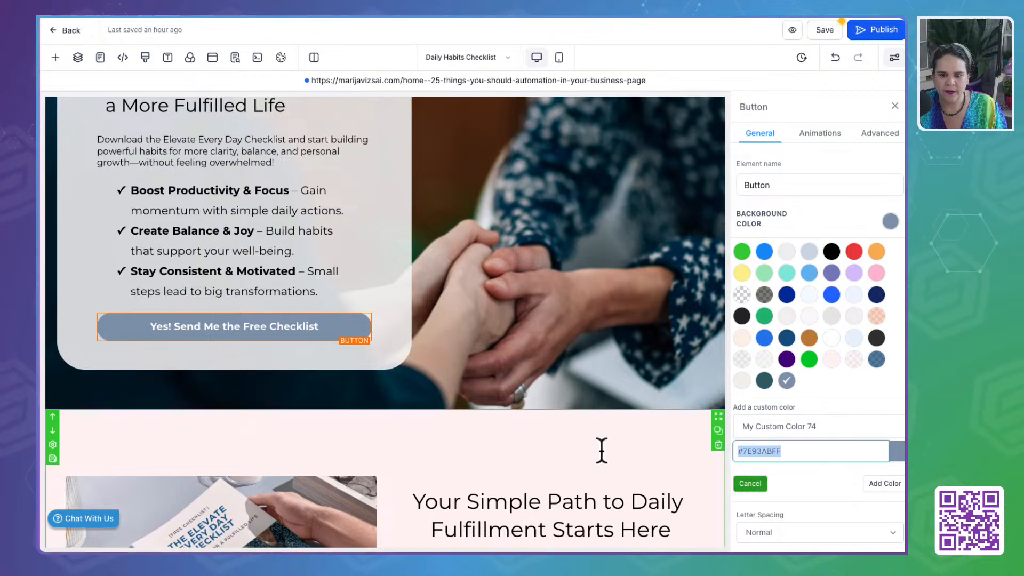
key(ctrl+v)
click(888, 483)
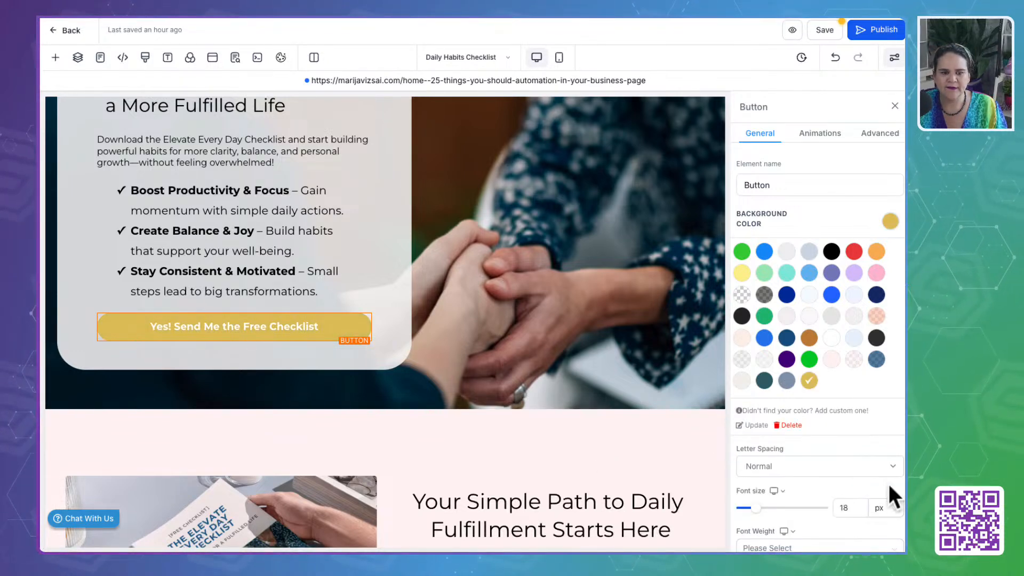
- Set the hero checklist button's text color to the custom Till Green
click(427, 360)
click(319, 331)
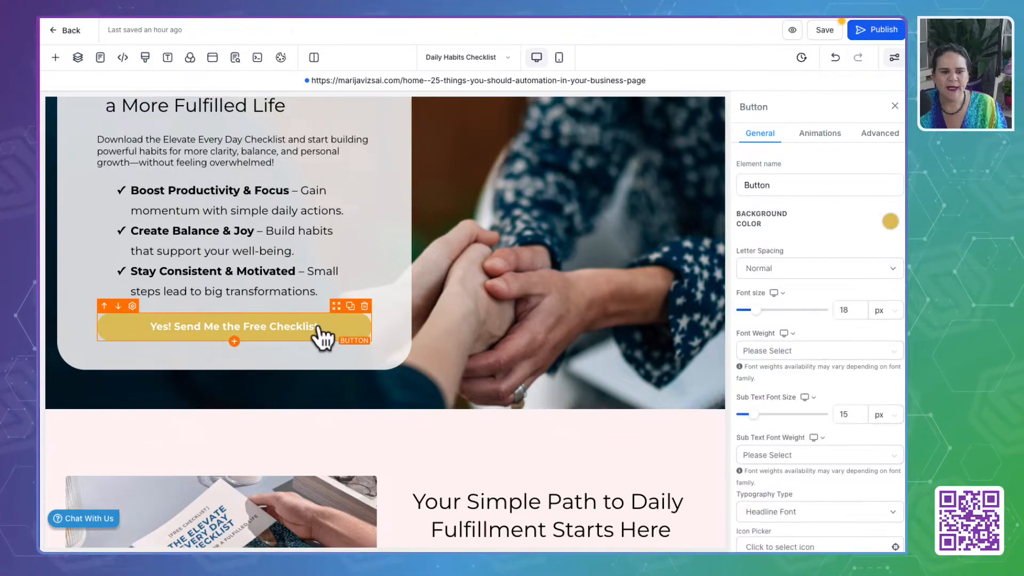
scroll(811, 393, down, 6)
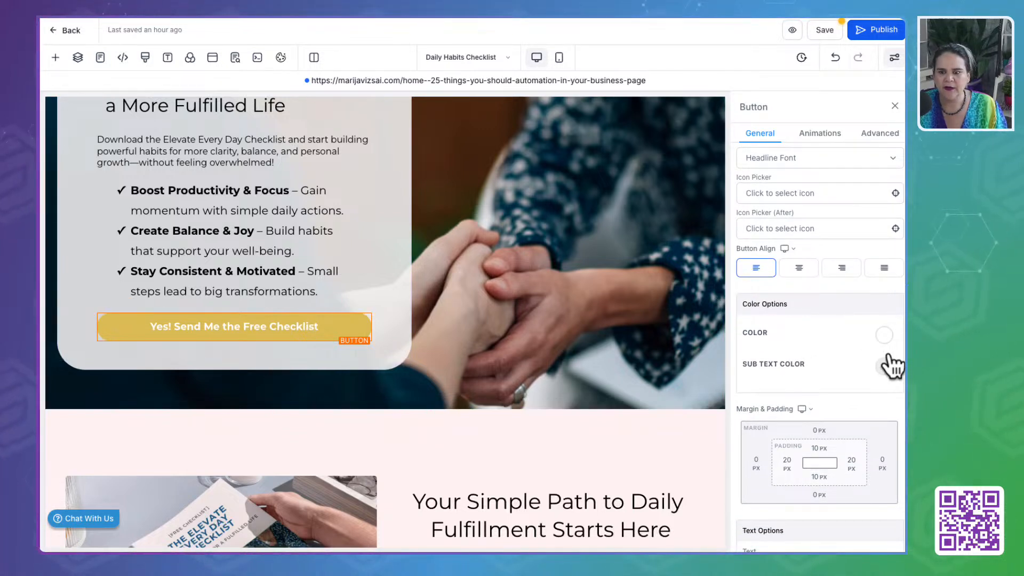
click(884, 337)
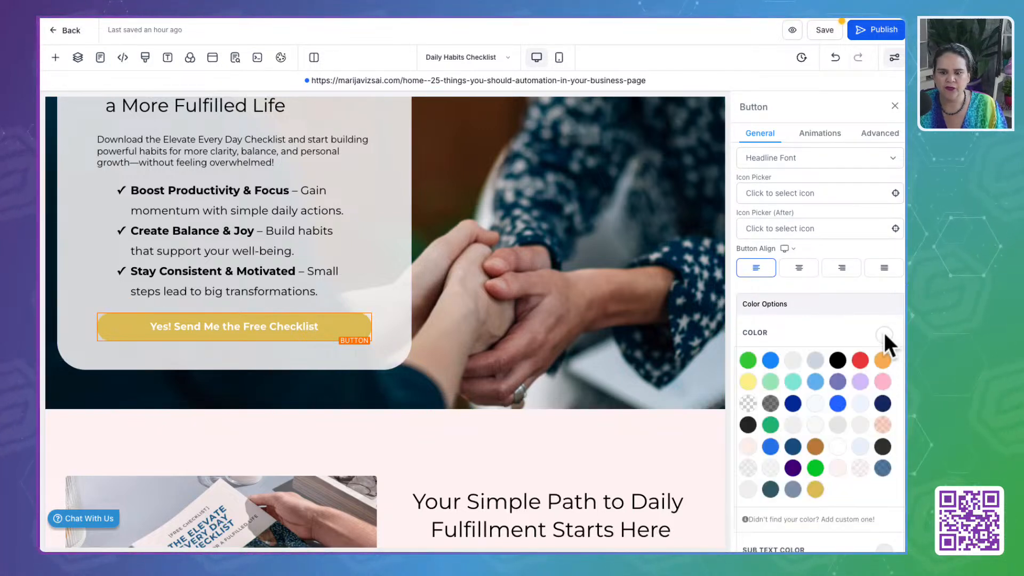
click(771, 488)
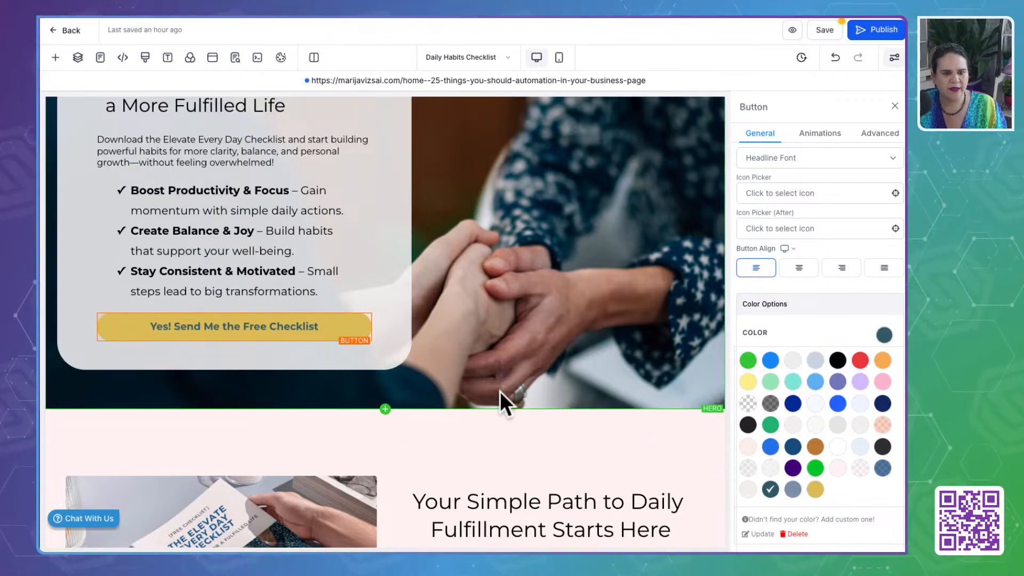
- Set the text color of the hero headline and sub headline to the custom Till Green
scroll(500, 400, up, 2)
click(226, 223)
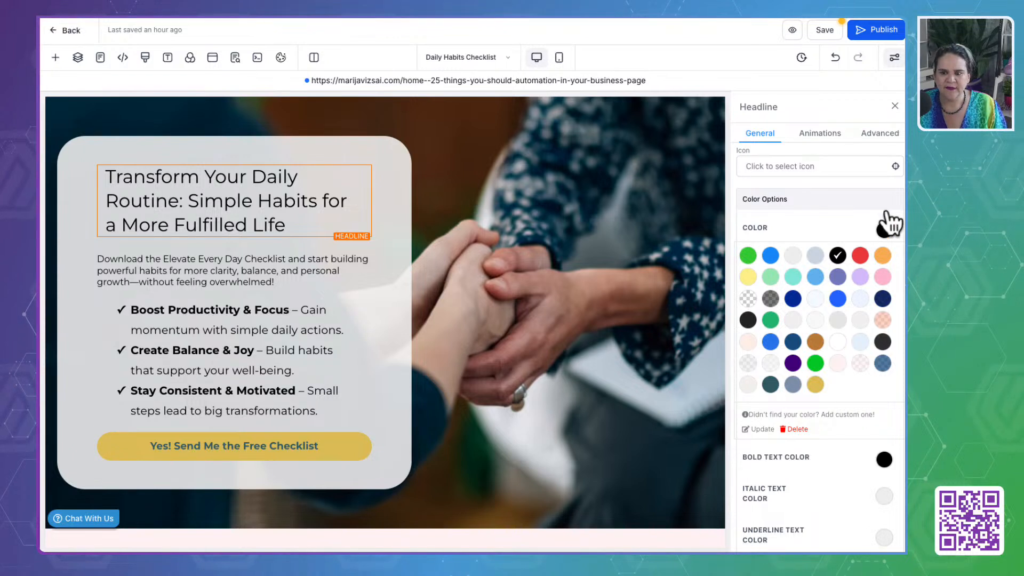
click(768, 386)
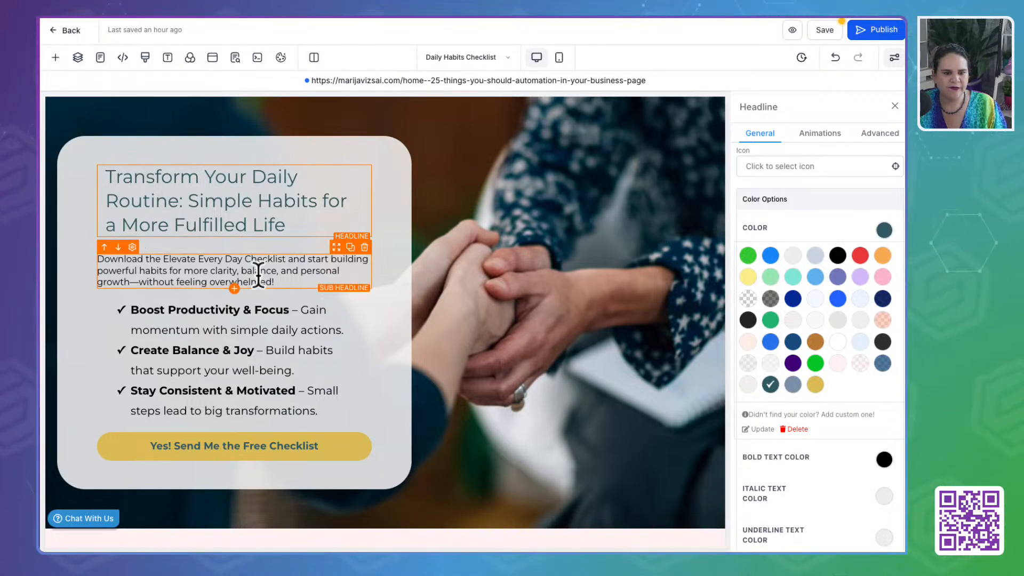
click(254, 273)
click(766, 387)
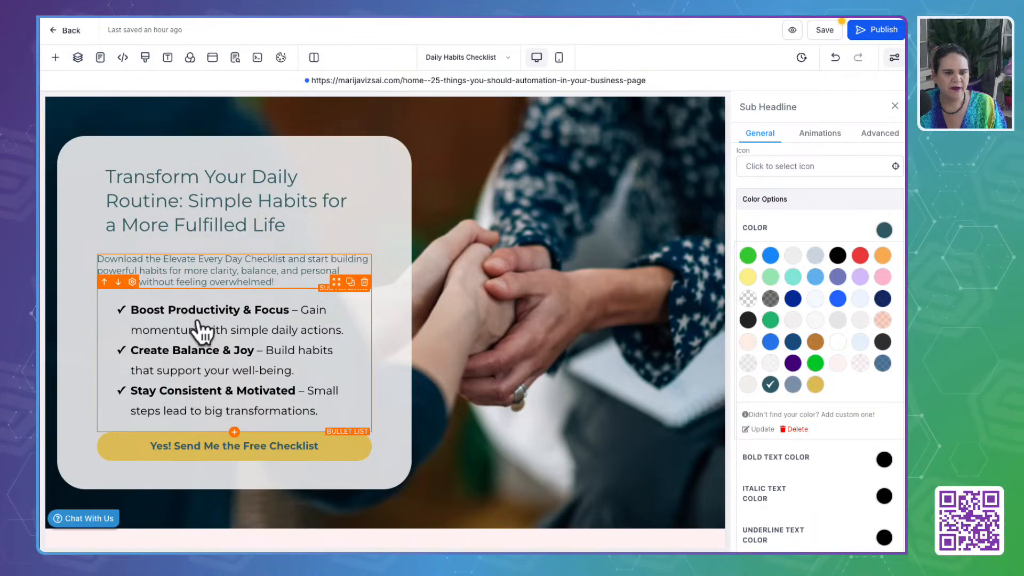
- Set the hero bullet list's text color and bold text color to the custom Till Green
click(201, 331)
click(770, 385)
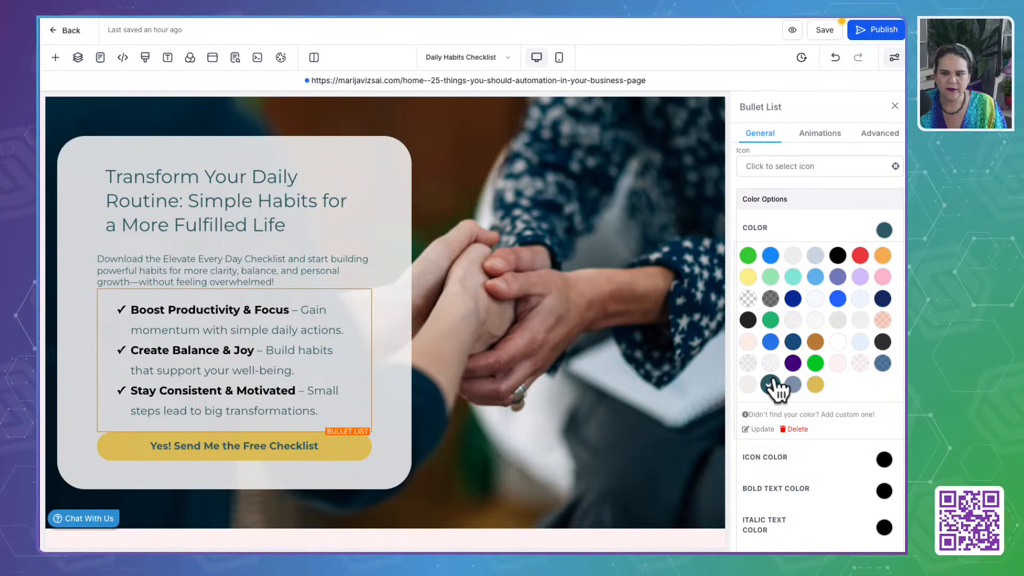
click(884, 230)
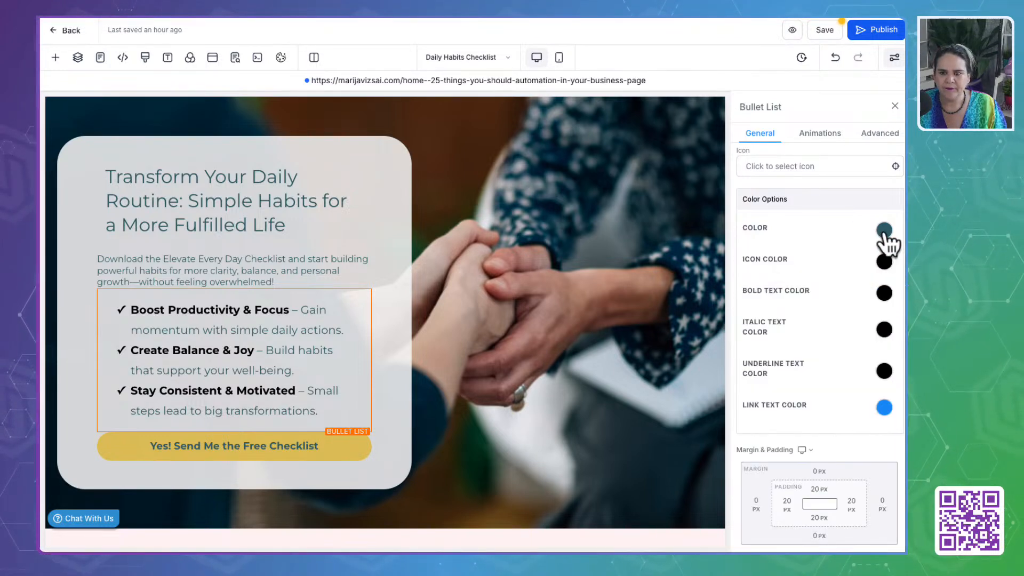
click(884, 261)
click(886, 264)
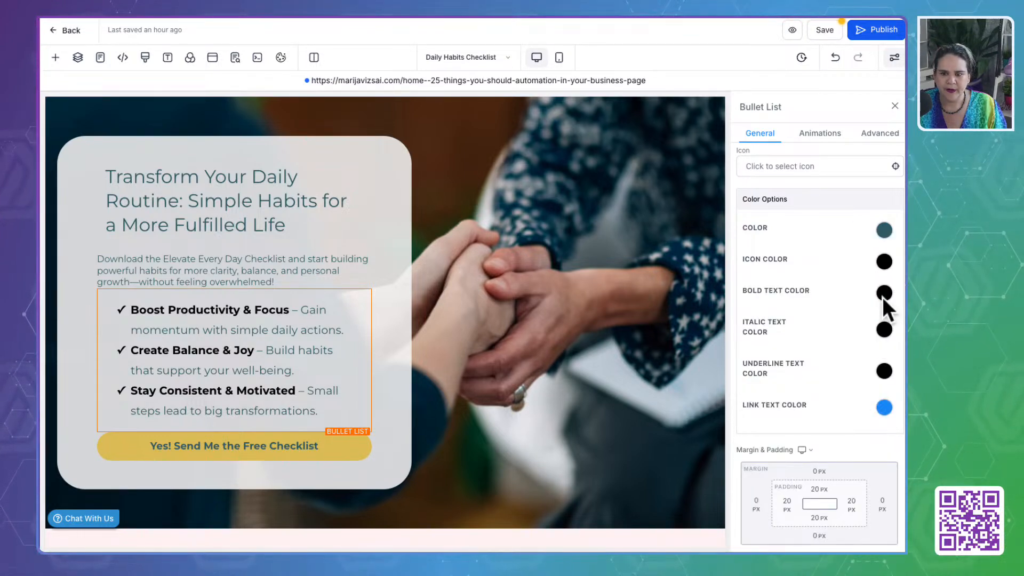
click(884, 293)
click(770, 447)
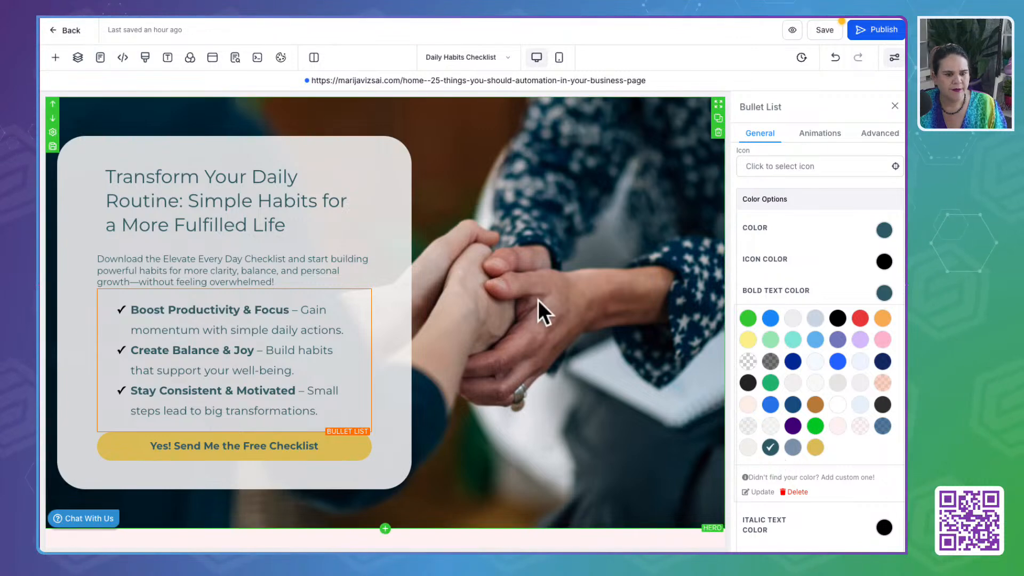
- Set the background color of the Solution Section below the hero to the custom Cream
scroll(512, 411, down, 6)
click(617, 235)
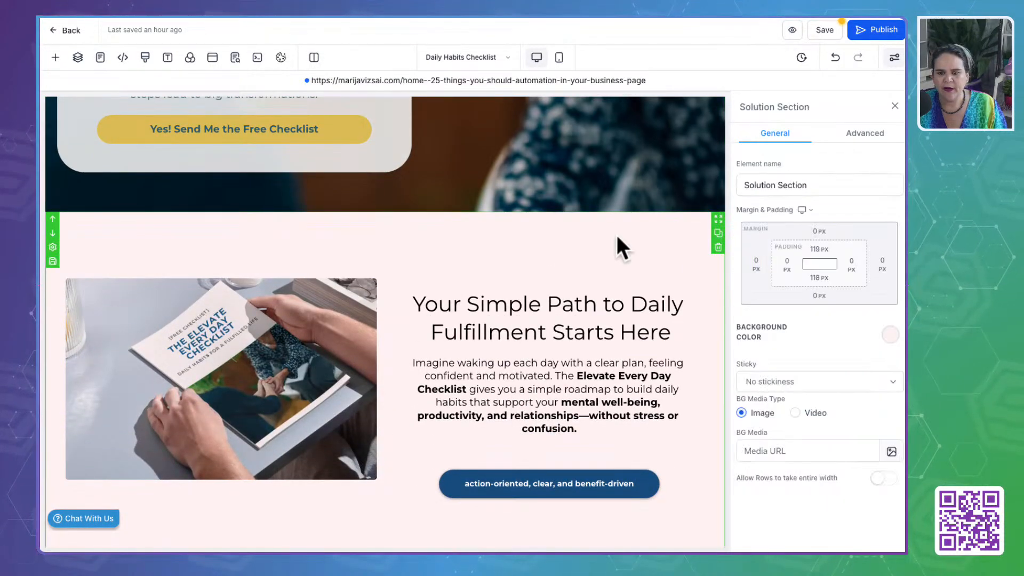
click(890, 335)
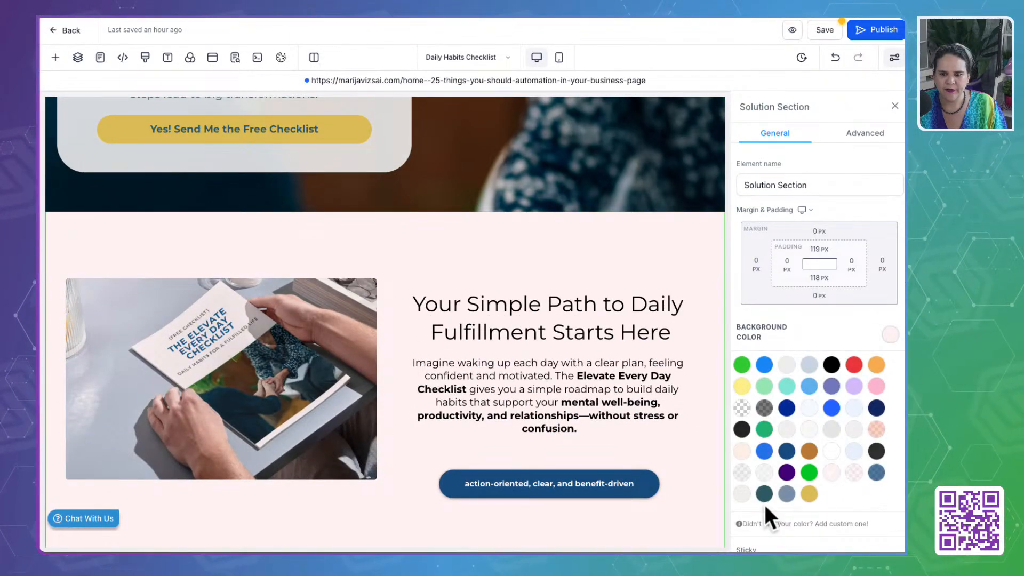
- Set the background color of the Solution Section's button to the custom Gold
click(599, 484)
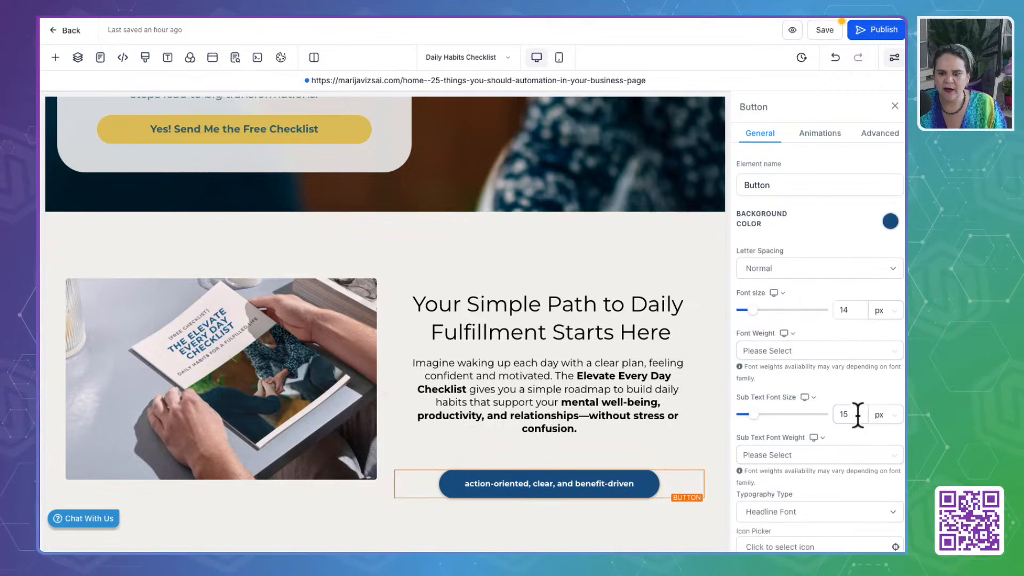
click(890, 221)
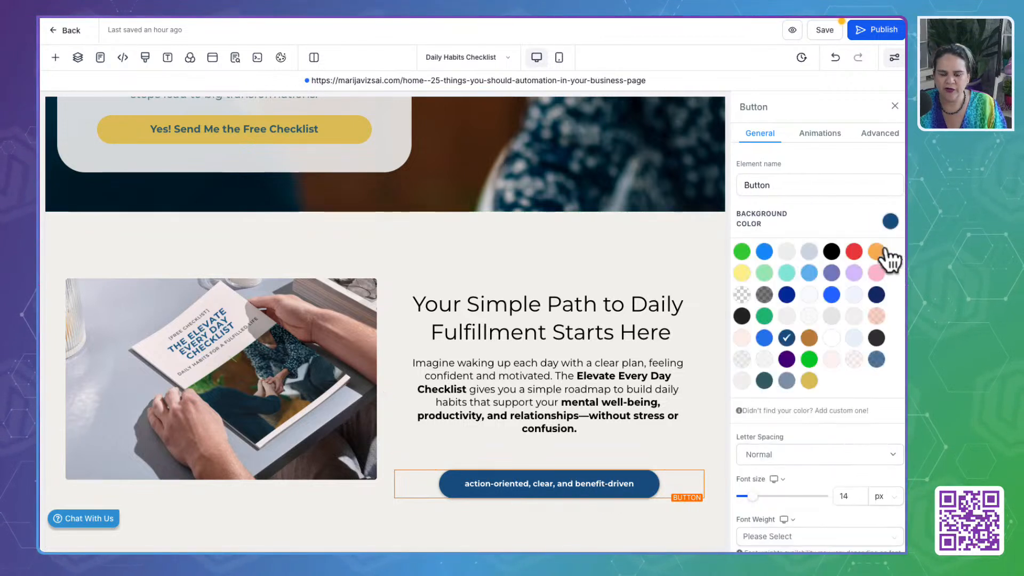
click(810, 381)
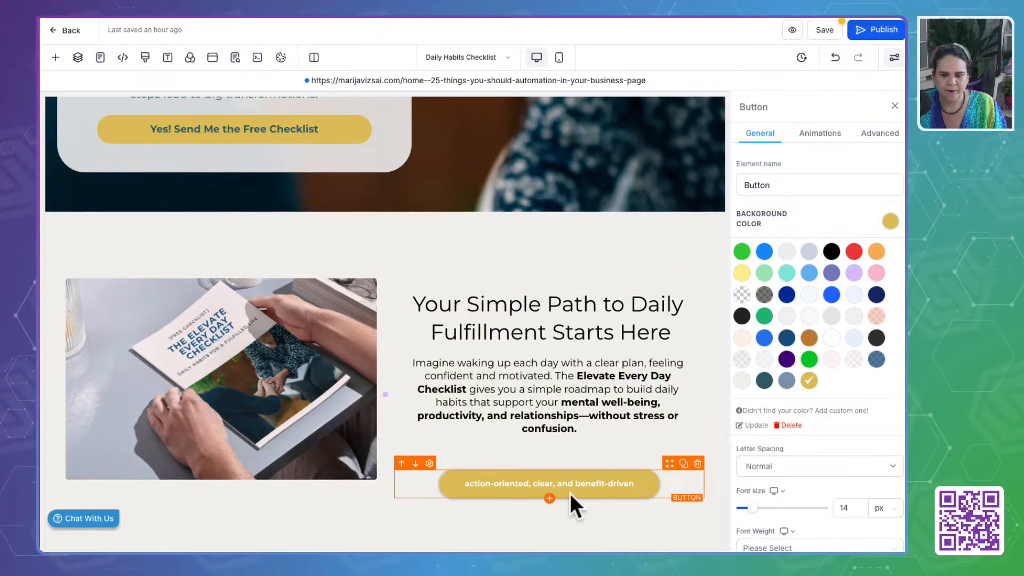
- Copy the hero button's text "Yes! Send Me the Free Checklist" and use it as the Solution Section button's text
click(210, 131)
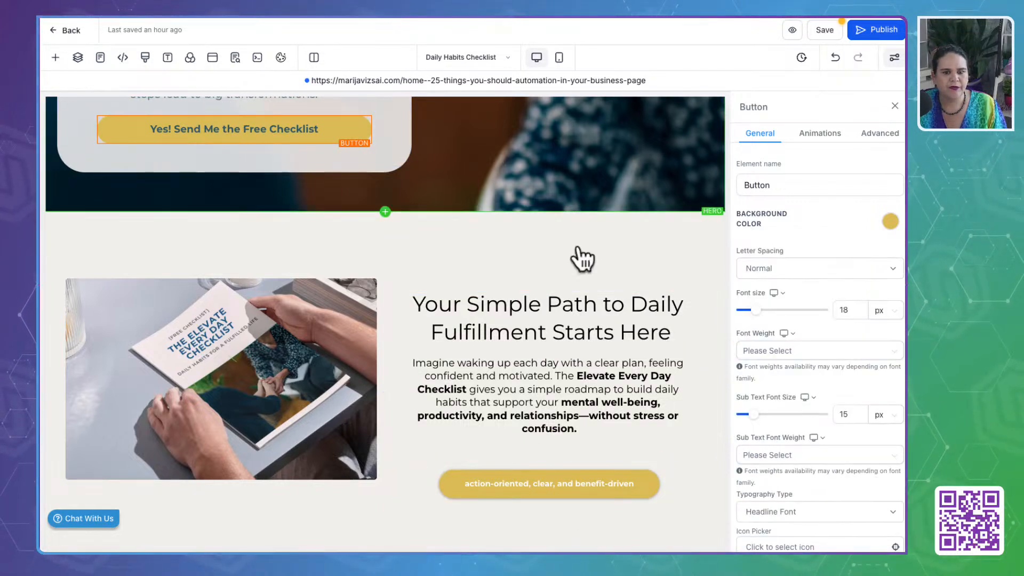
scroll(743, 474, down, 5)
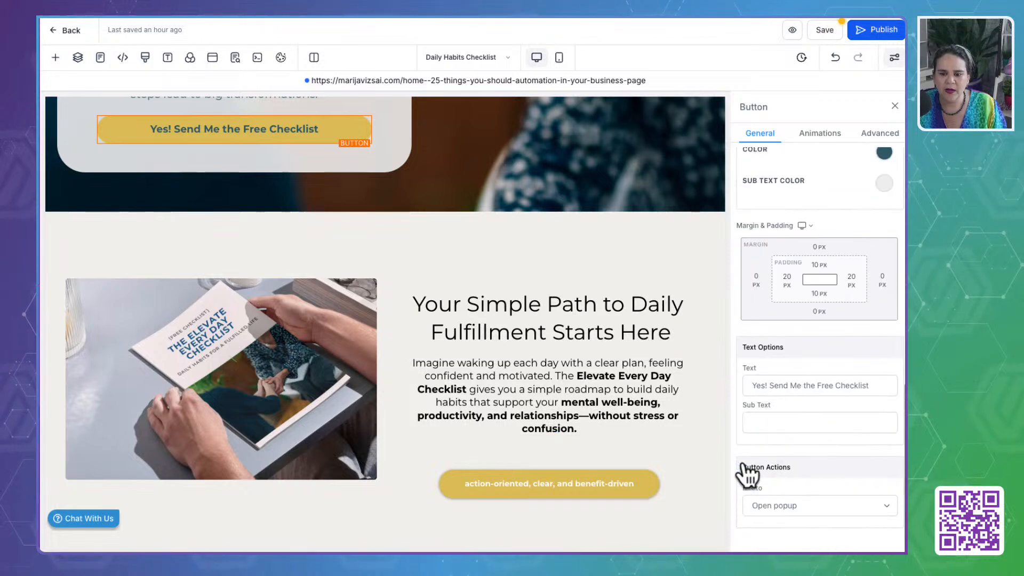
triple_click(768, 385)
key(ctrl+c)
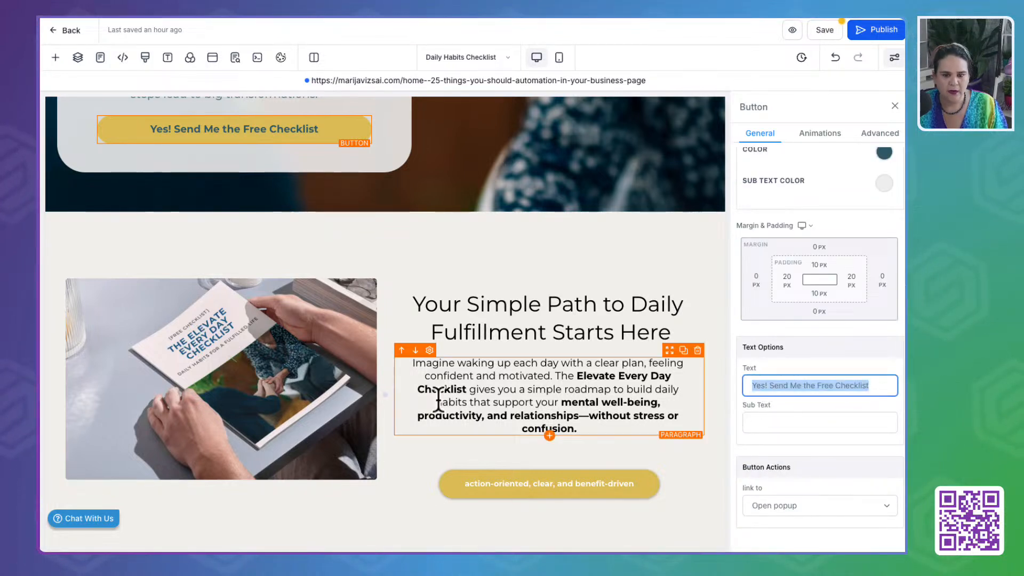
click(494, 486)
triple_click(762, 386)
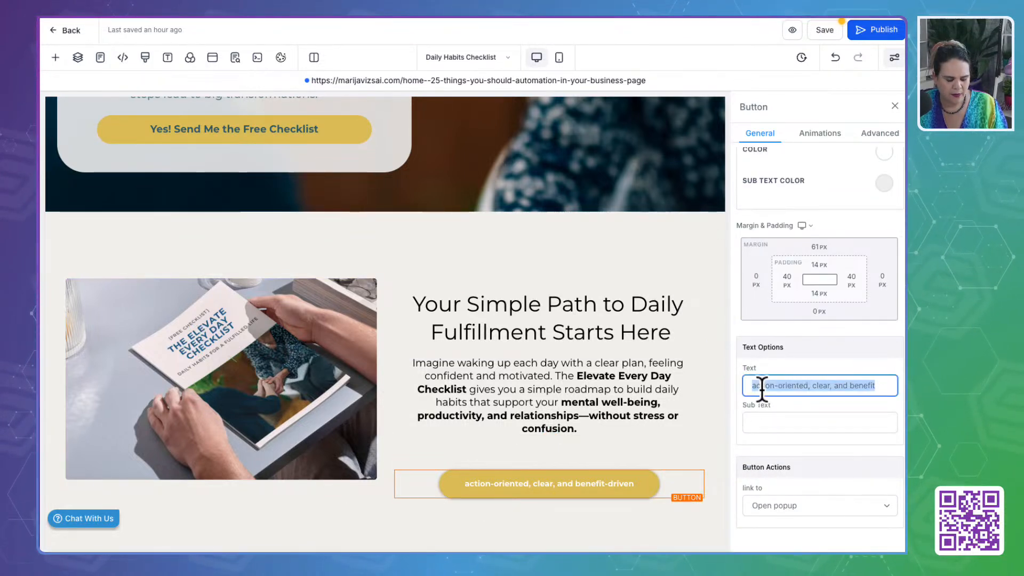
key(ctrl+v)
- Set the color of the headline "Your Simple Path to Daily Fulfillment Starts Here" to the custom Till Green
click(542, 301)
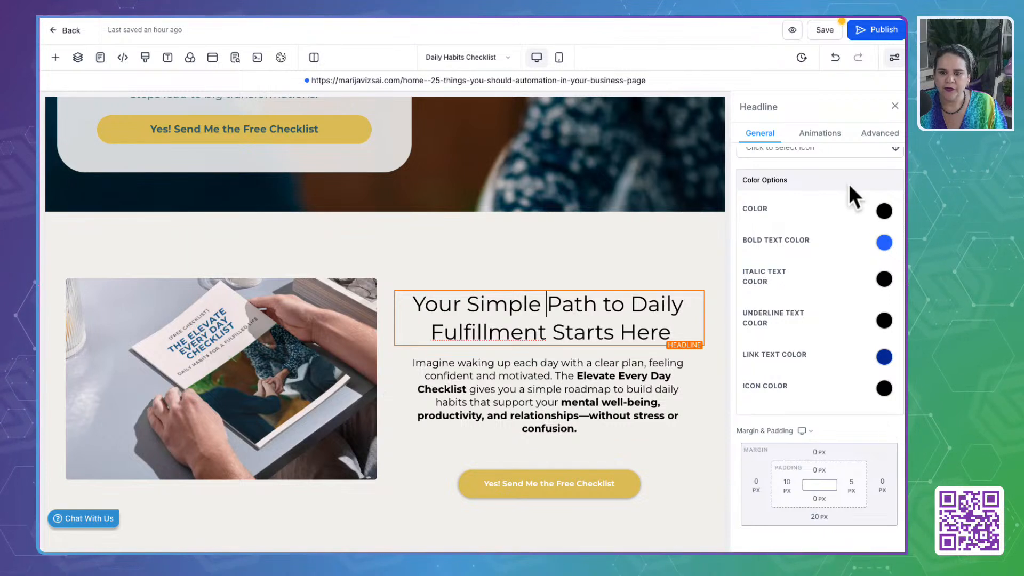
scroll(828, 284, up, 1)
click(883, 232)
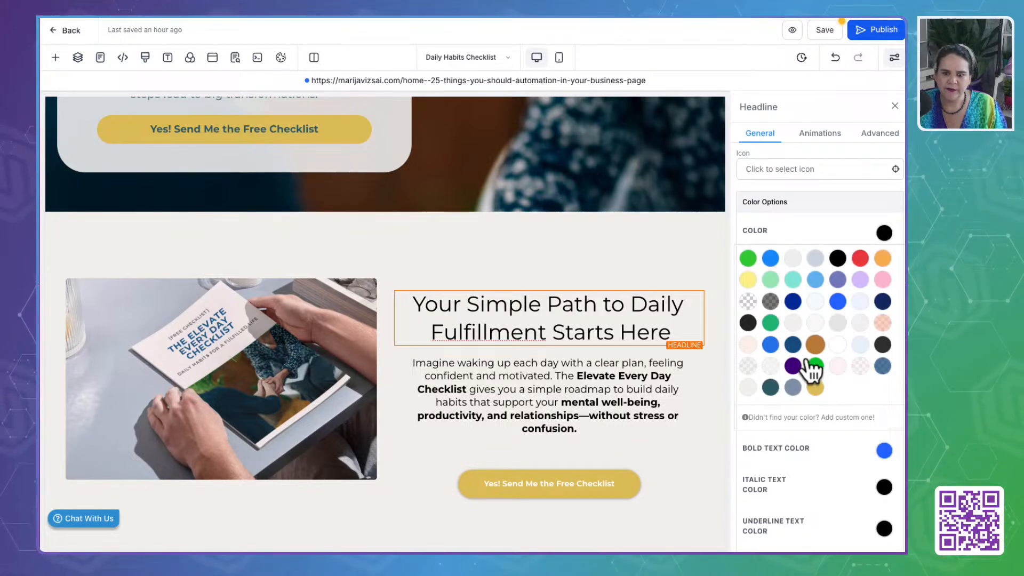
click(770, 386)
- Set both the text color and the bold text color of the Solution Section's paragraph to the custom Till Green
click(613, 389)
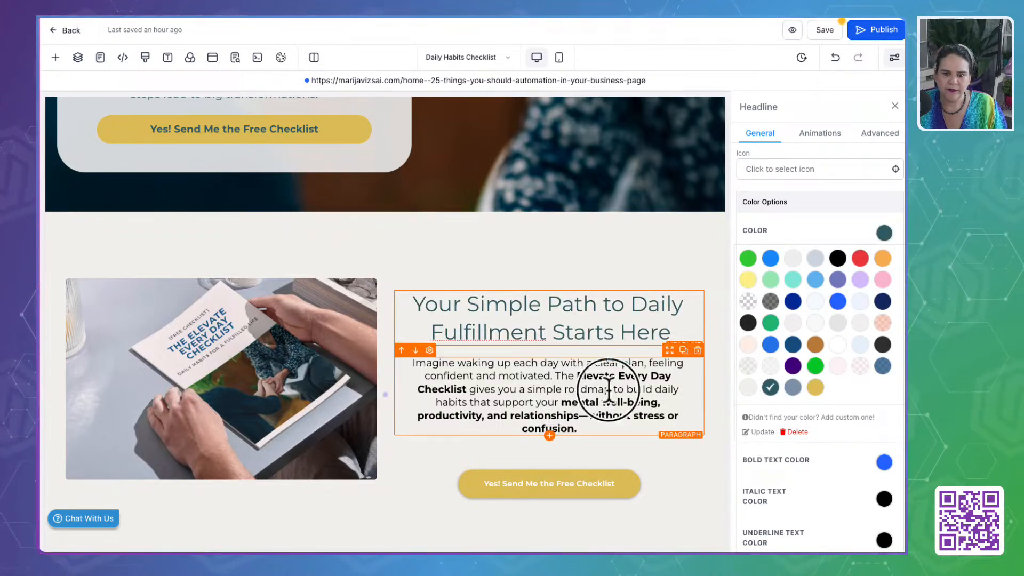
click(771, 387)
click(882, 233)
click(885, 266)
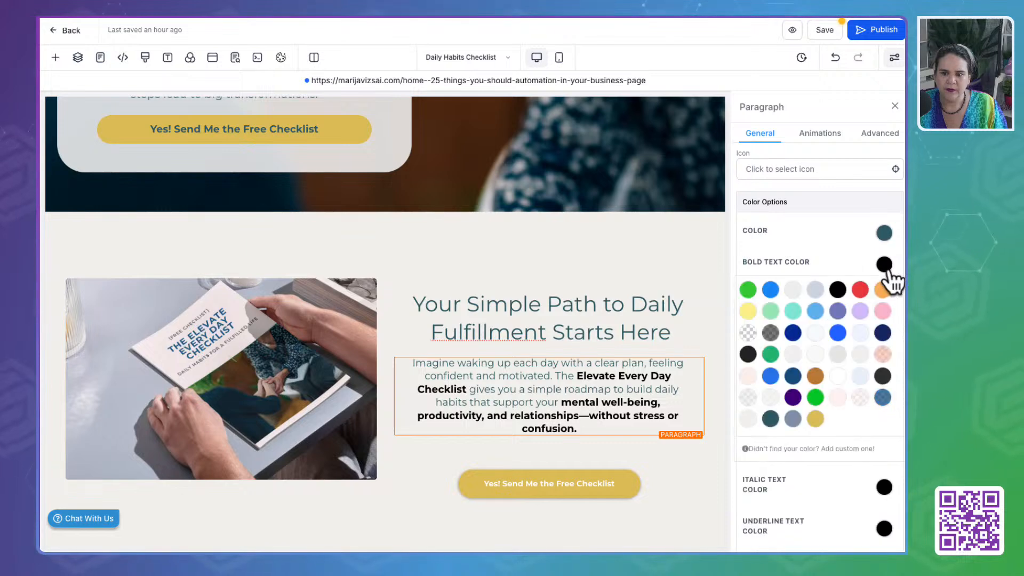
click(771, 419)
- Set the background color of the row holding "With the Elevate Every Day Checklist, You Will.." to the custom Cream
scroll(606, 422, down, 6)
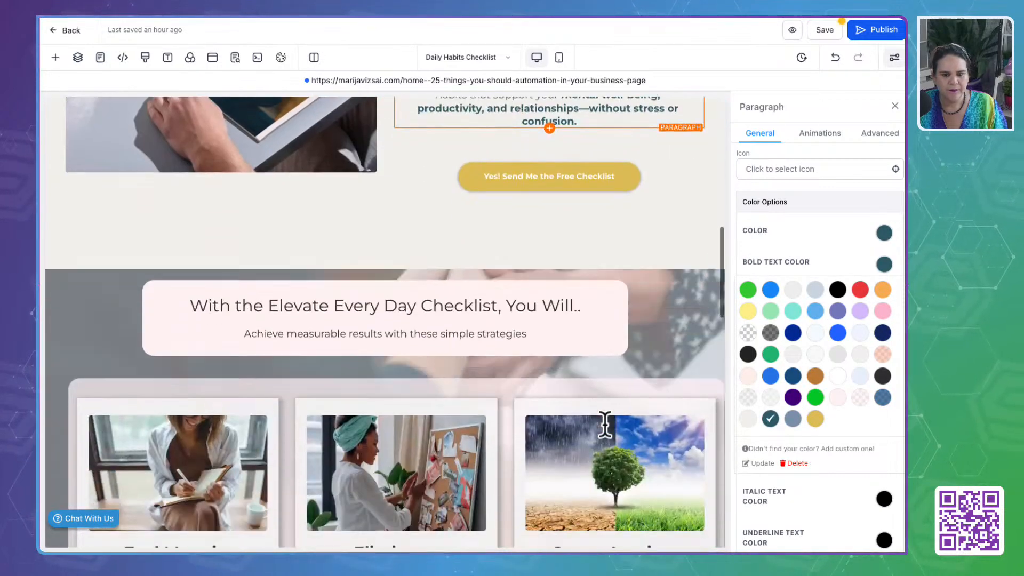
click(435, 267)
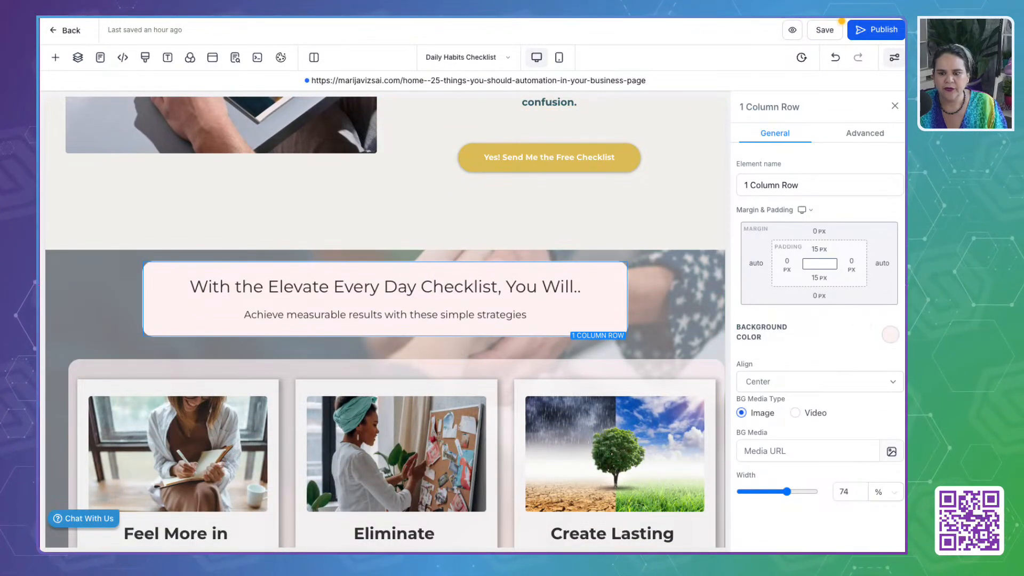
click(890, 335)
click(740, 494)
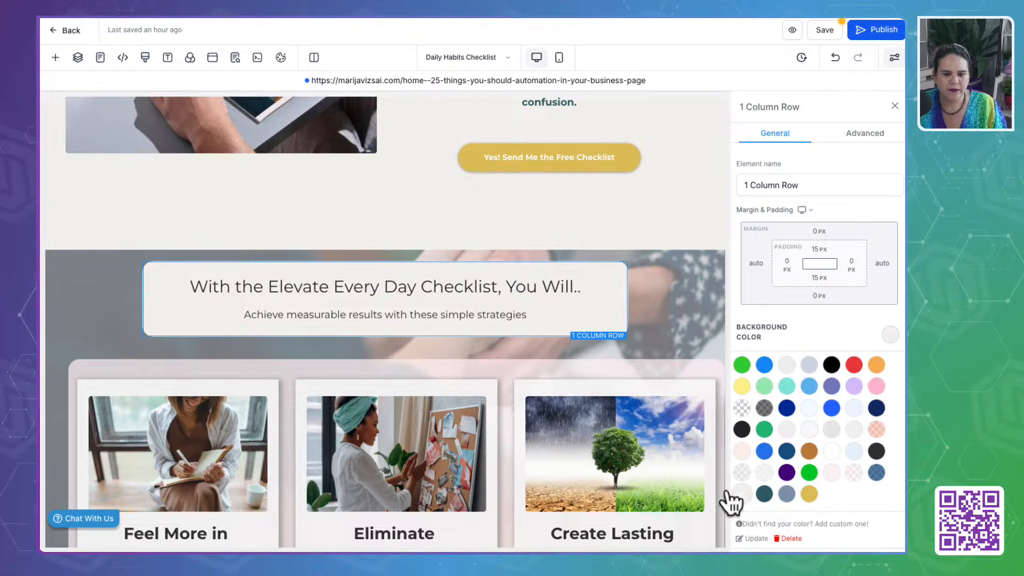
- Set the headline "With the Elevate Every Day Checklist, You Will.." and the paragraph beneath it to the custom Till Green
click(501, 291)
scroll(861, 324, down, 5)
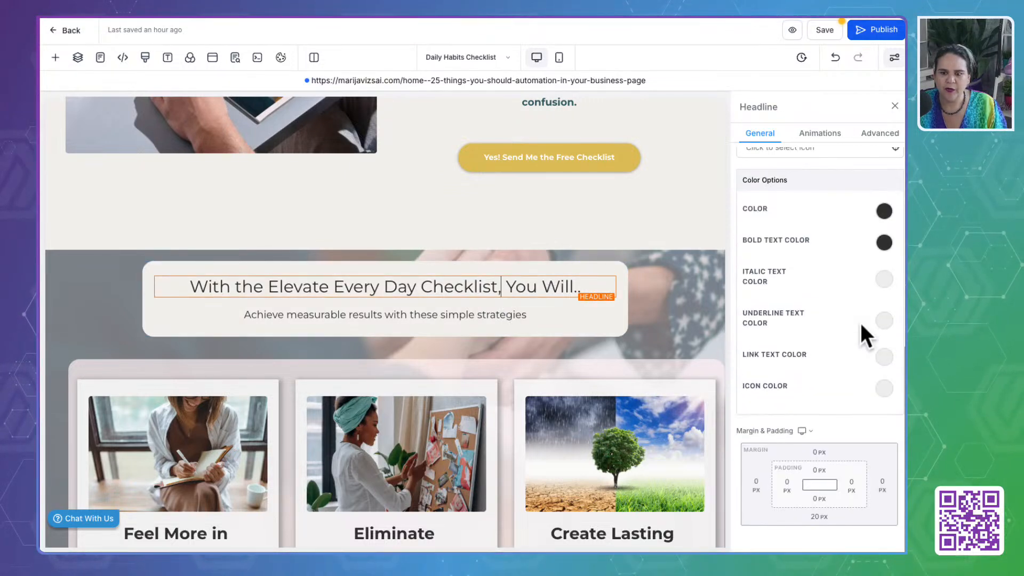
click(884, 210)
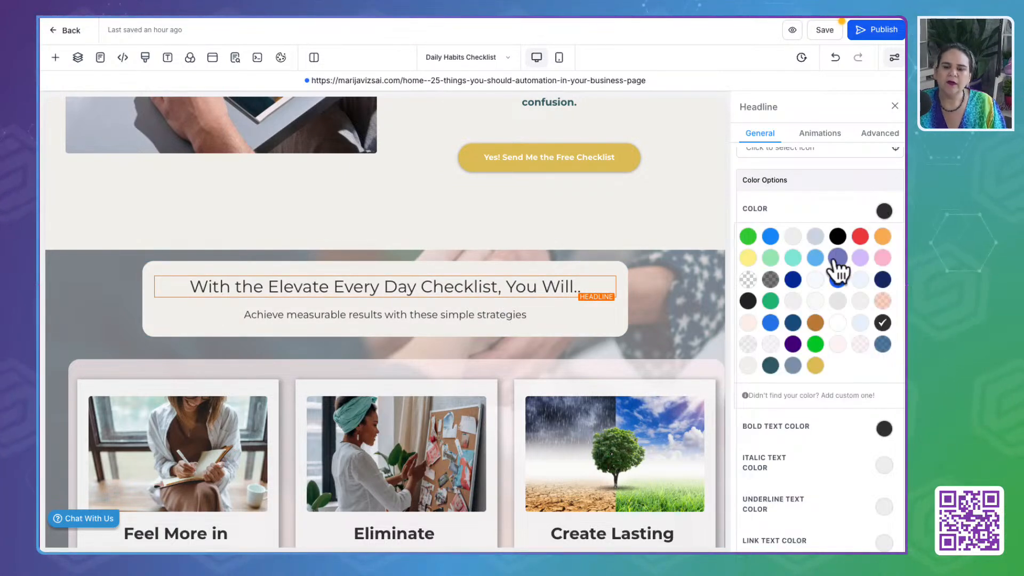
click(770, 366)
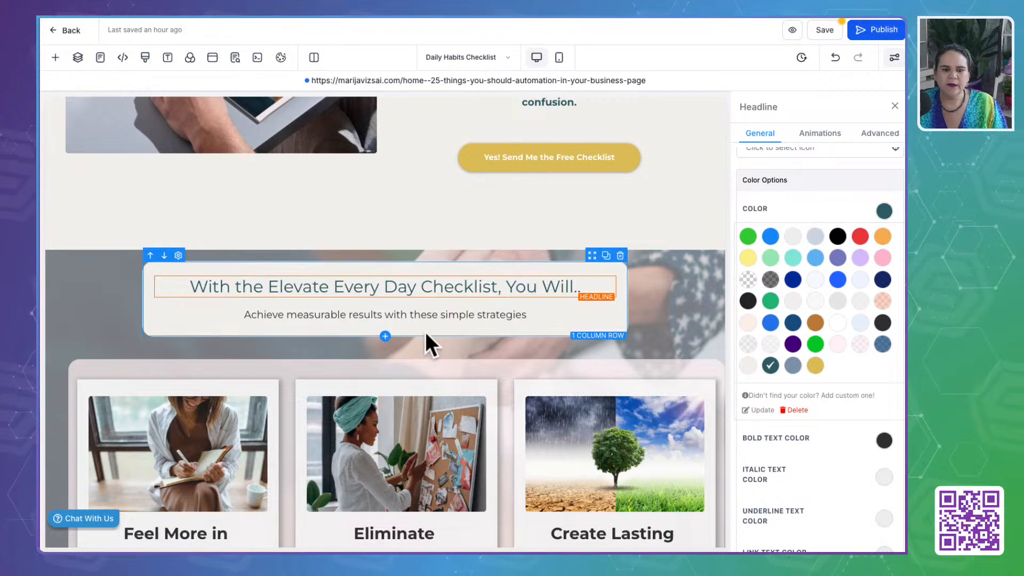
click(423, 317)
click(770, 366)
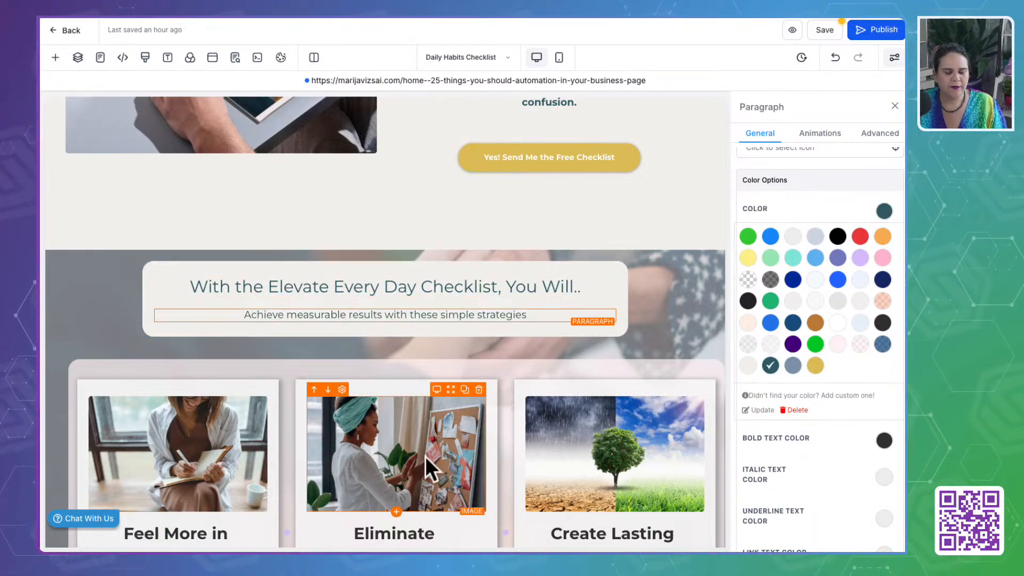
- Set the bold text color of the three card sub headlines, plus the regular color of "Feel More in Control", to the custom Till Green
scroll(425, 456, down, 5)
click(155, 292)
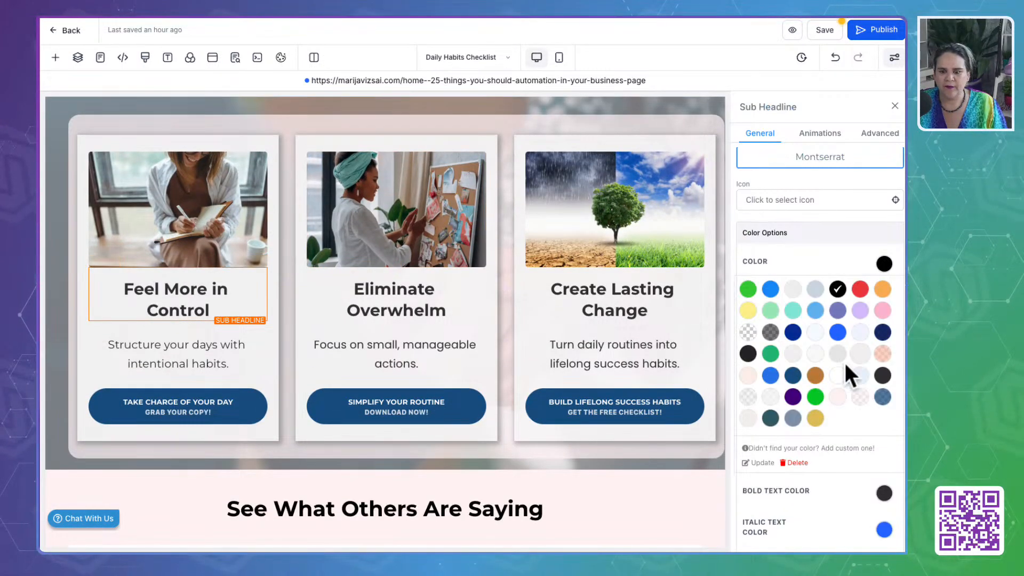
click(771, 418)
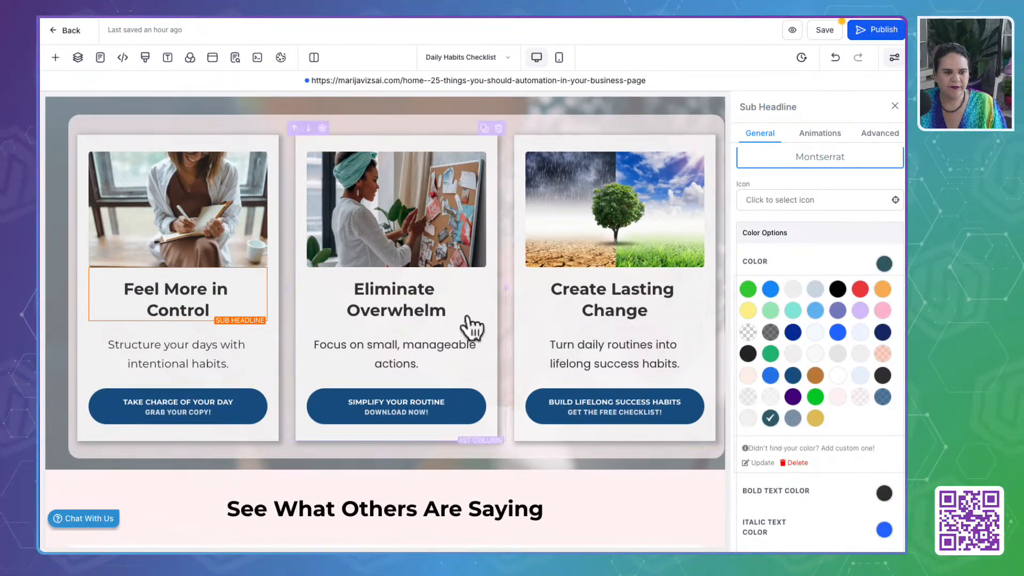
click(885, 262)
click(884, 294)
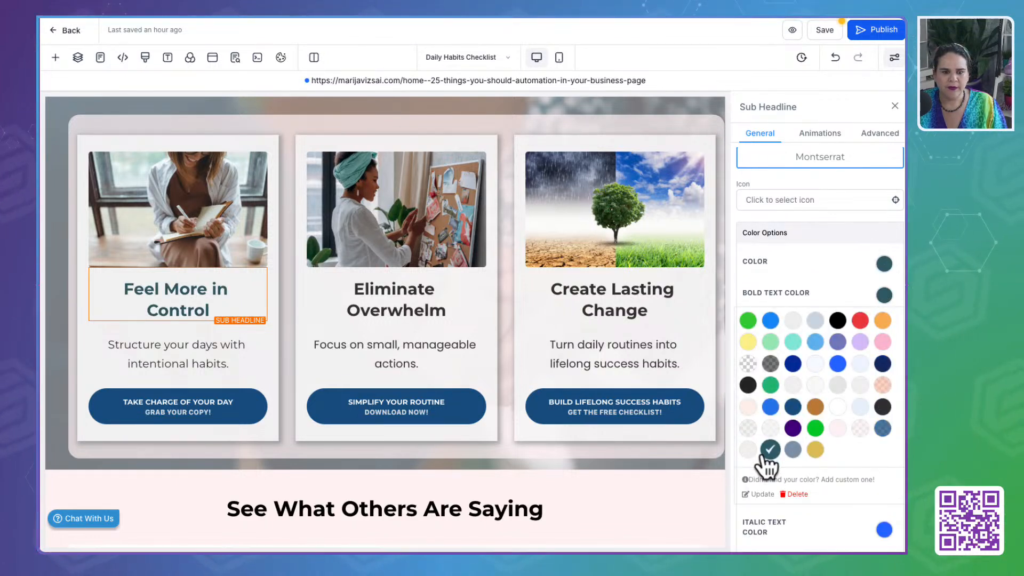
click(424, 291)
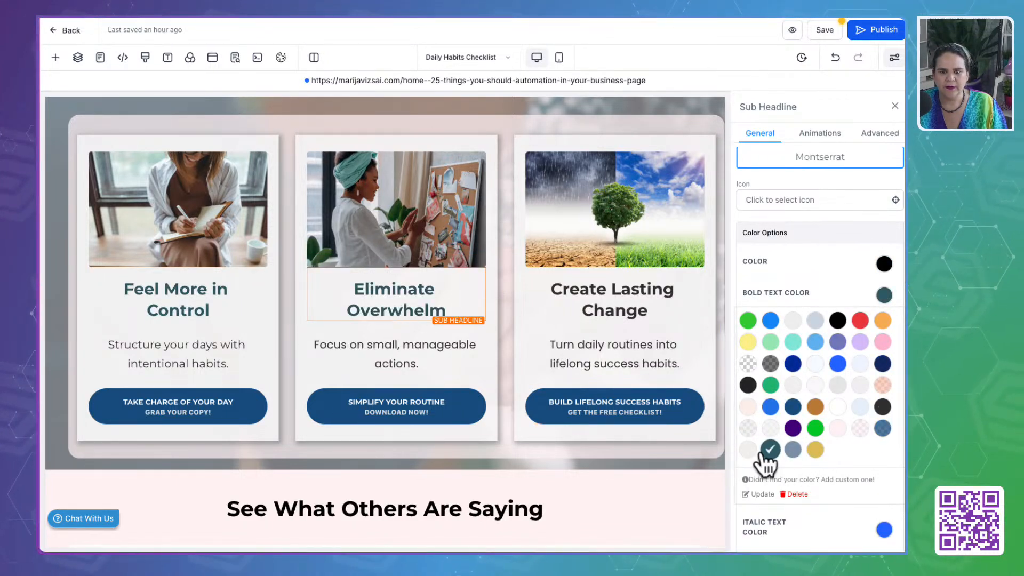
click(639, 318)
click(772, 449)
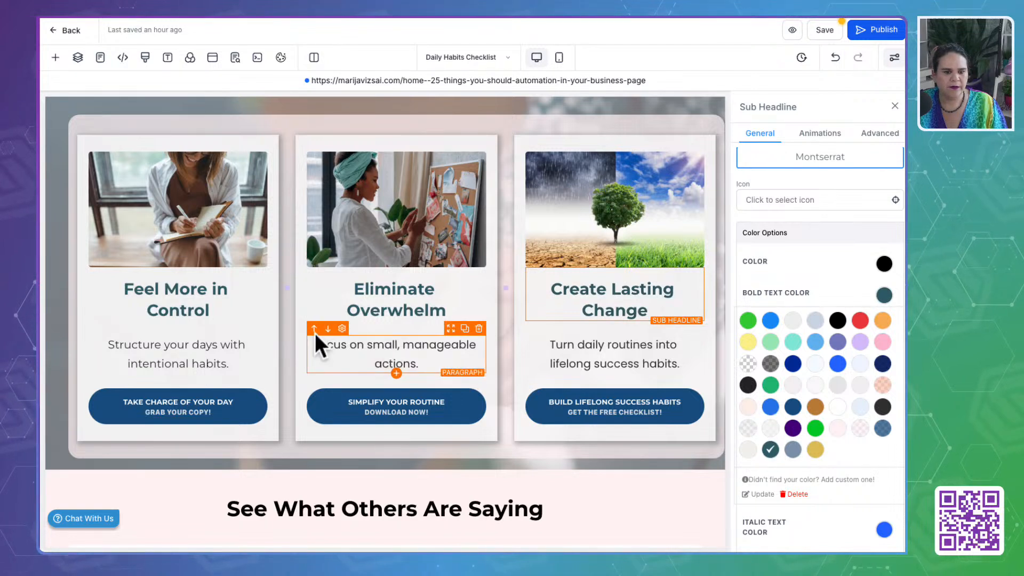
- Set the text color of the description paragraphs in all three benefit cards to the custom Till Green
click(225, 354)
click(884, 264)
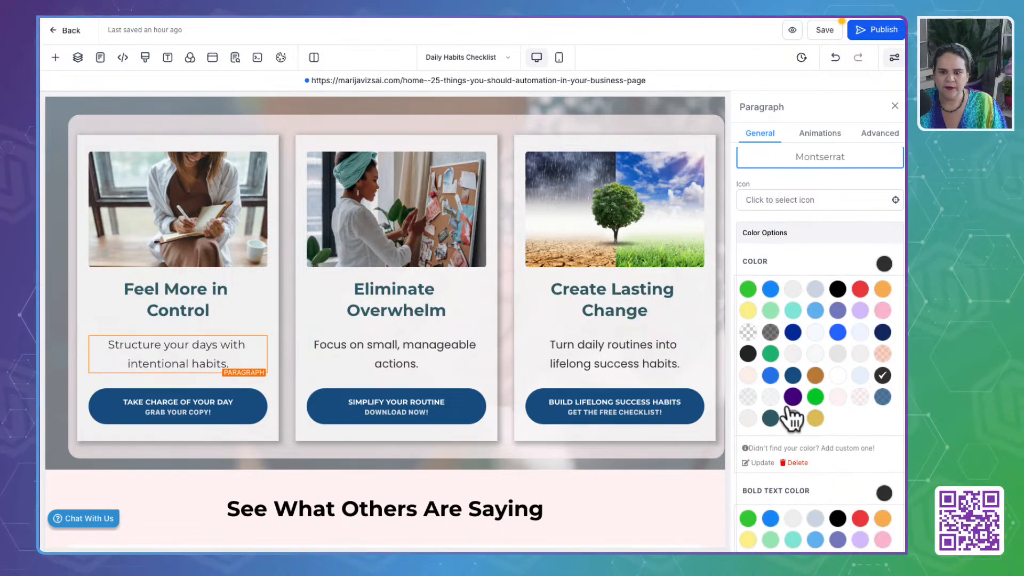
click(772, 418)
click(432, 361)
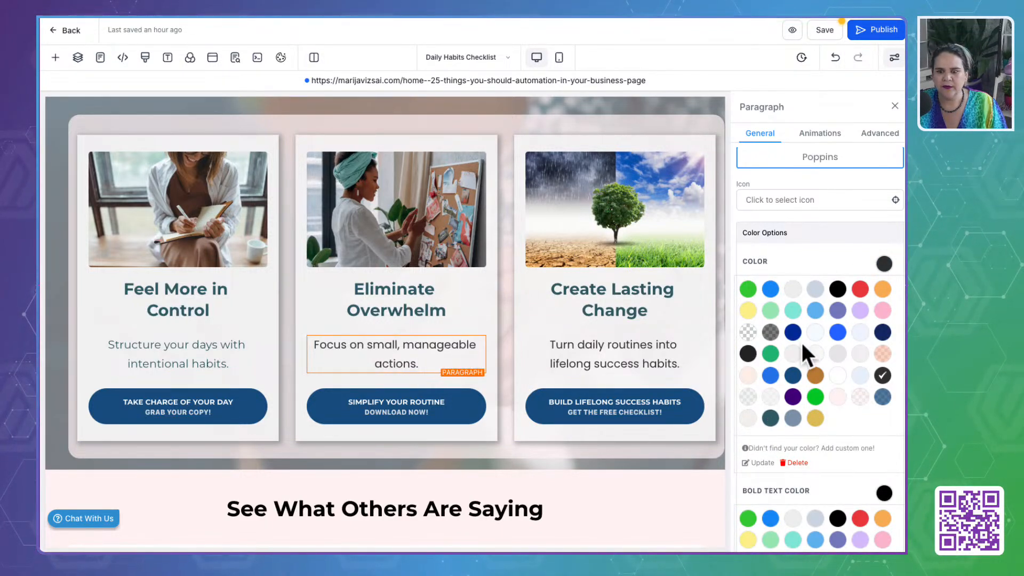
click(770, 418)
click(686, 367)
click(770, 418)
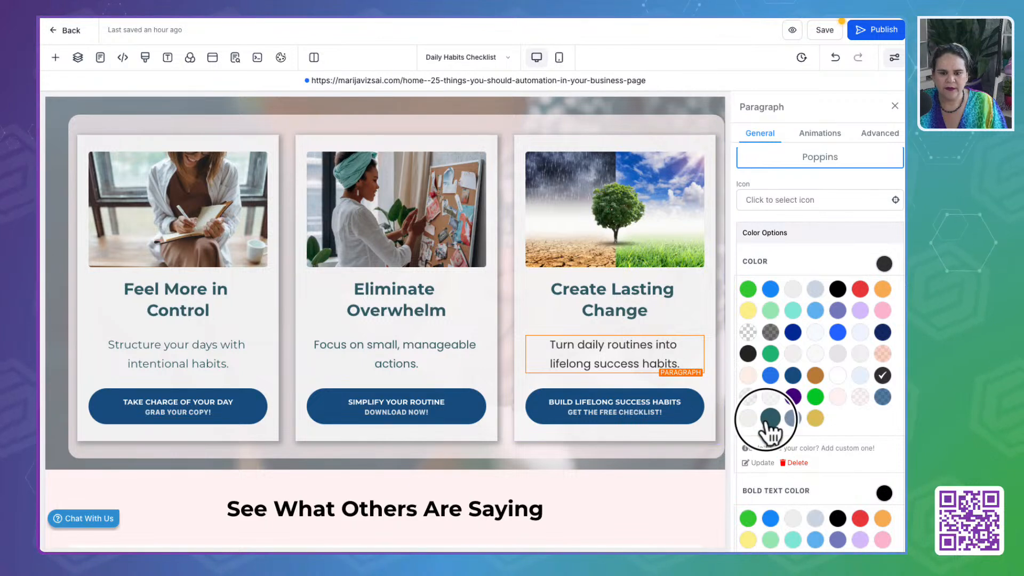
- Set the text and sub text colors of the "Take Charge of Your Day" button to the custom Till Green
click(205, 419)
click(816, 472)
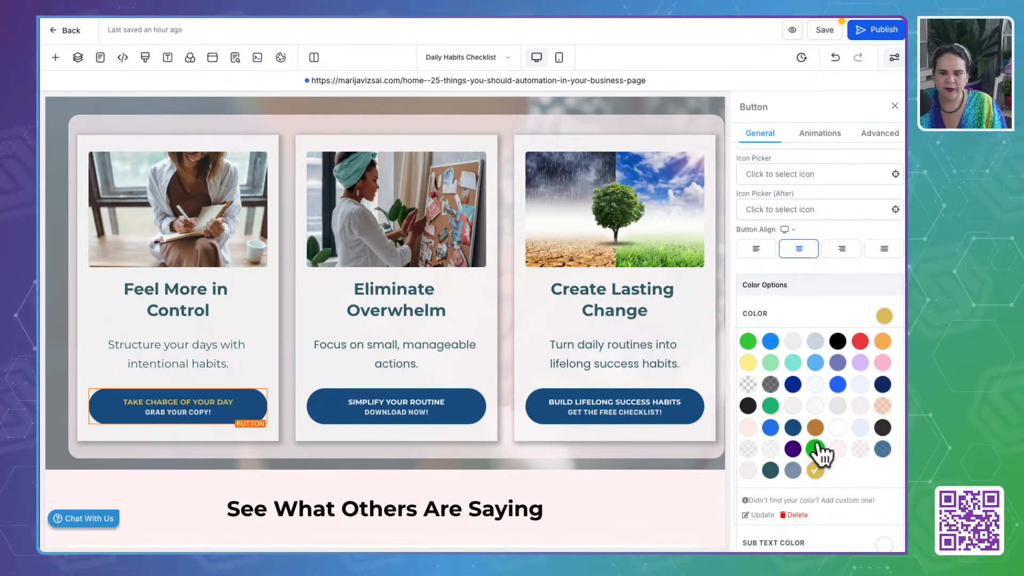
click(771, 471)
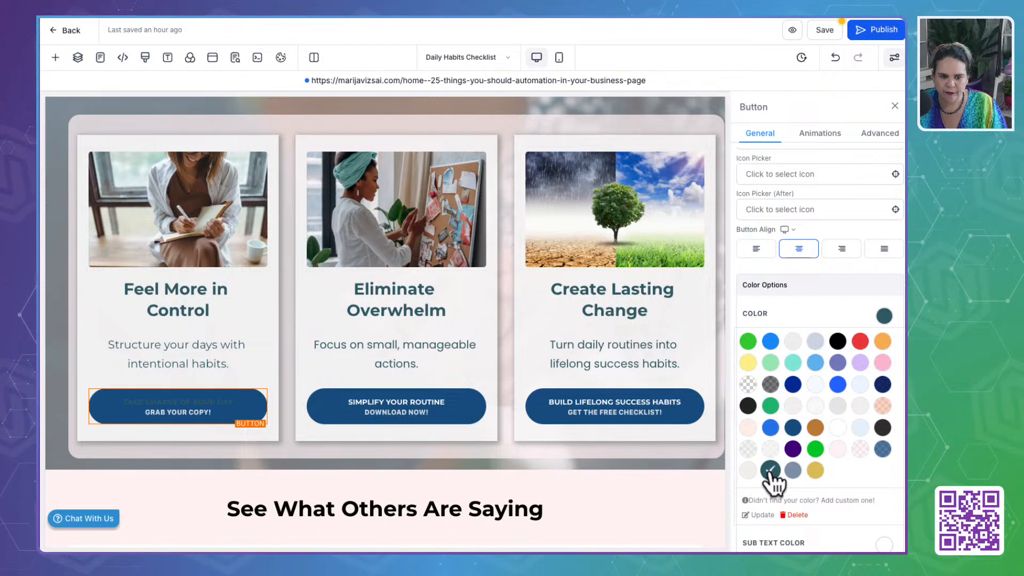
click(883, 317)
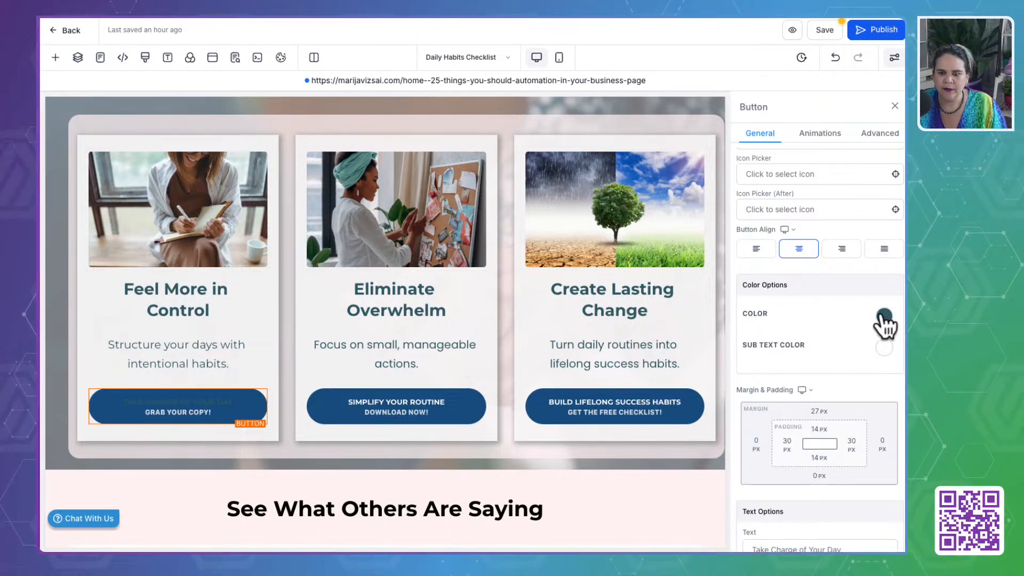
click(885, 347)
click(770, 501)
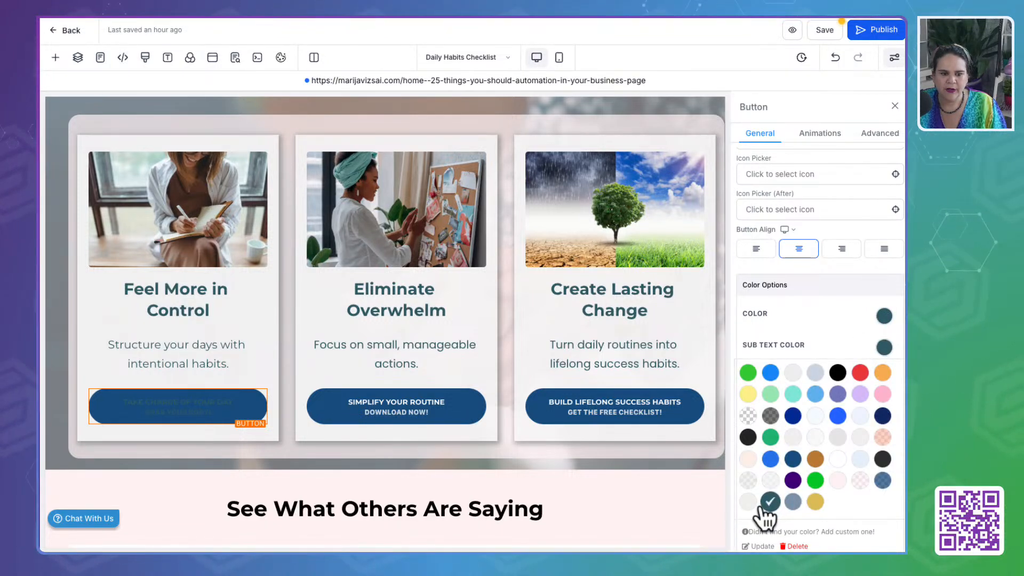
- Set the background color of the buttons in all three benefit cards to the custom Gold
scroll(800, 277, up, 6)
click(890, 221)
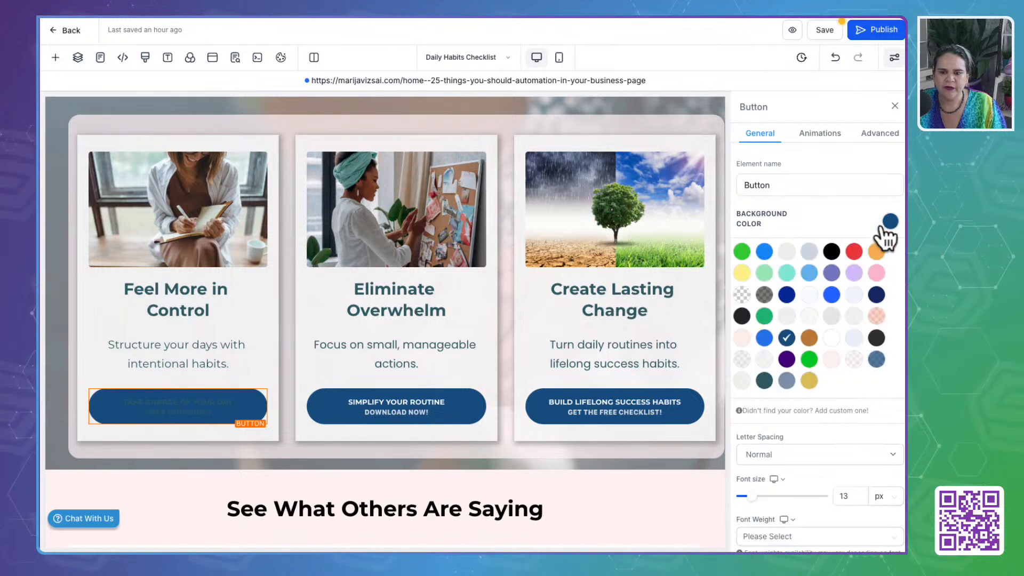
click(810, 380)
click(427, 412)
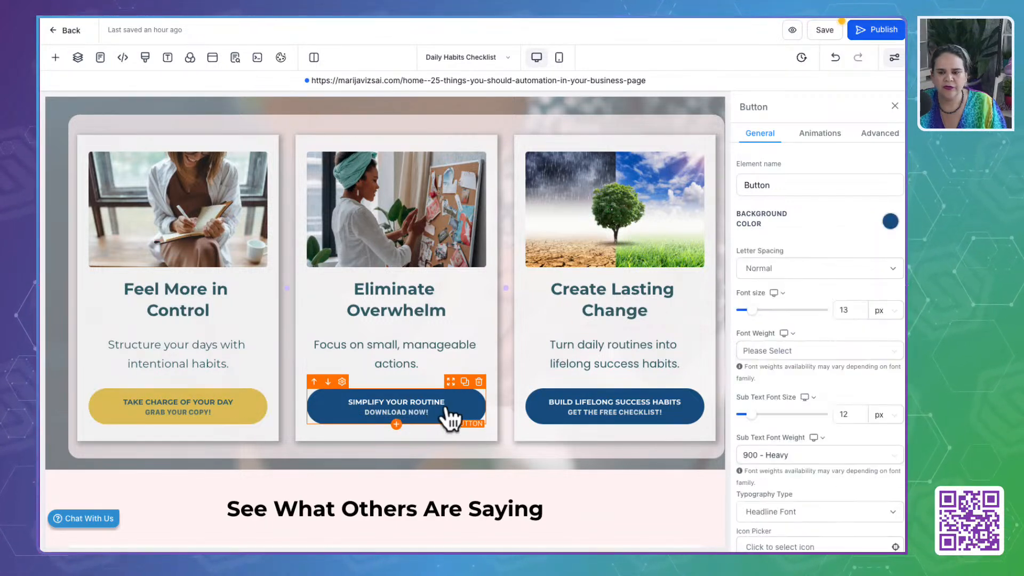
click(889, 221)
click(808, 379)
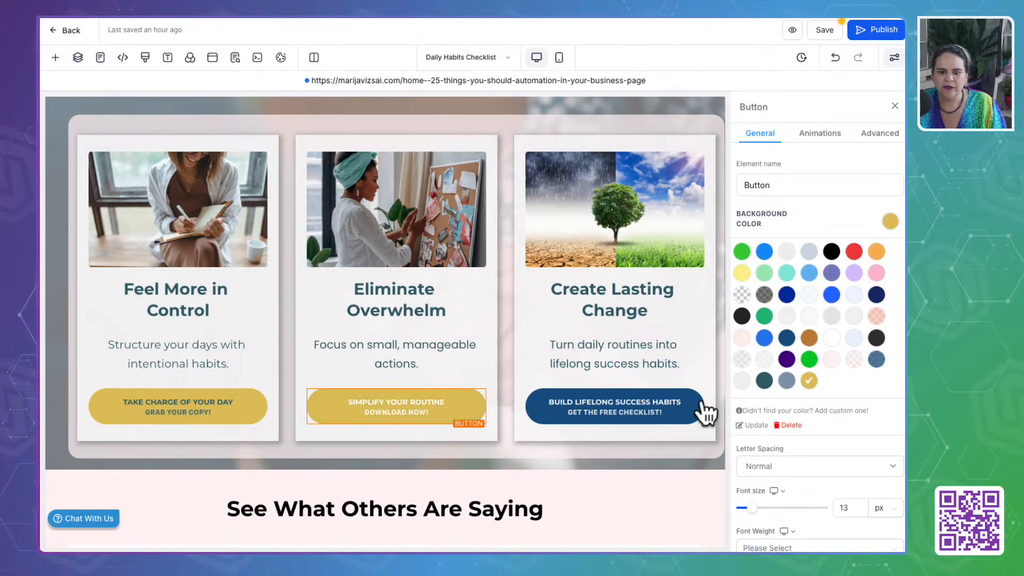
click(703, 414)
click(889, 221)
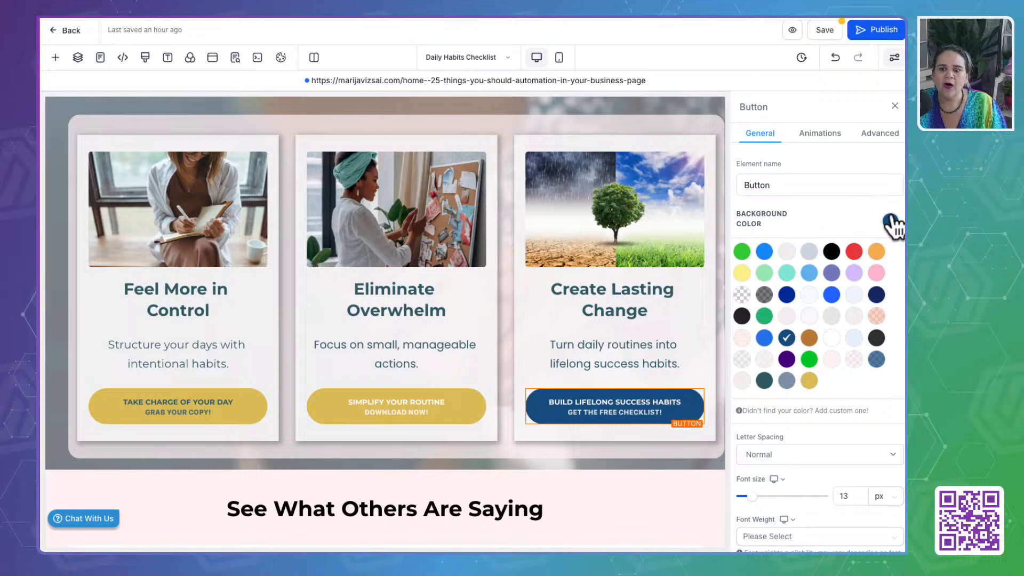
click(809, 380)
- Set the sub text and text colors of the "Simplify Your Routine" button to the custom Till Green
click(392, 419)
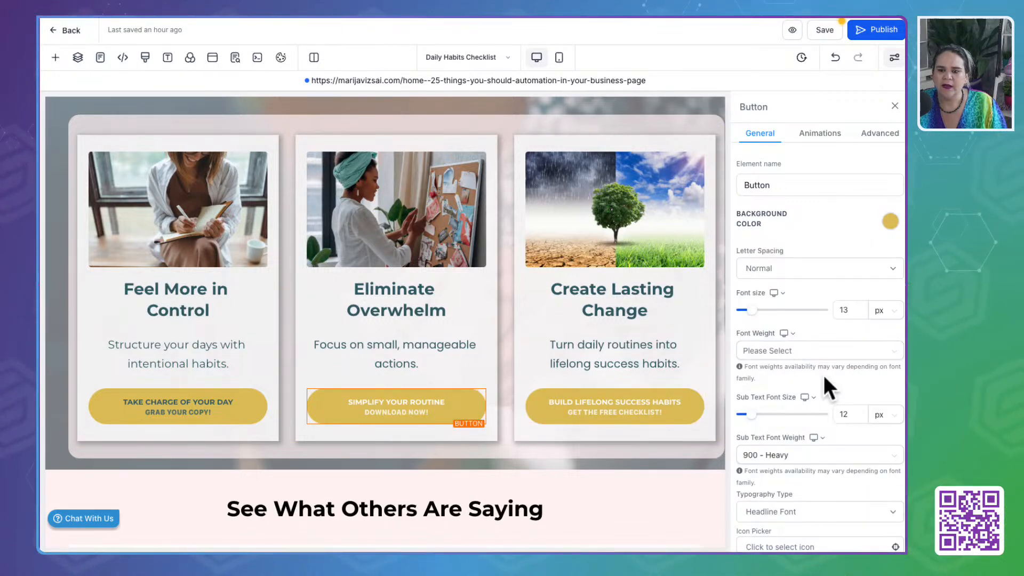
scroll(824, 375, down, 10)
scroll(824, 376, up, 5)
scroll(823, 376, up, 1)
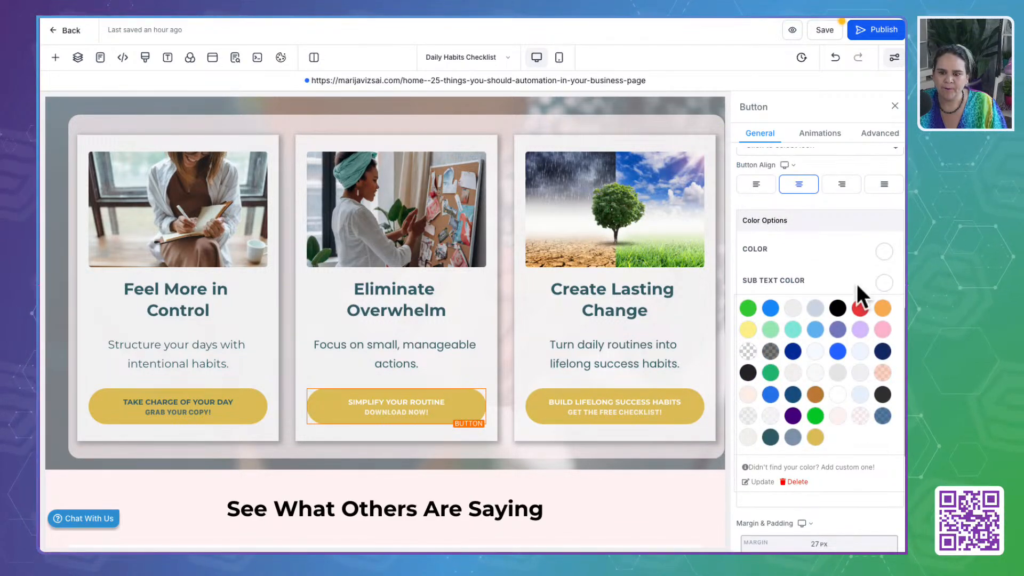
click(770, 436)
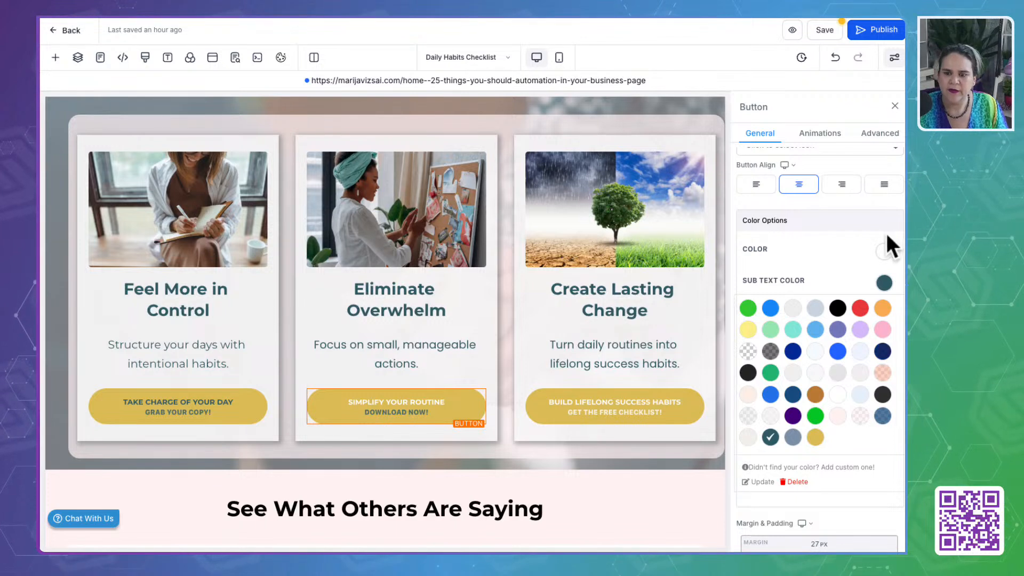
click(885, 251)
click(770, 405)
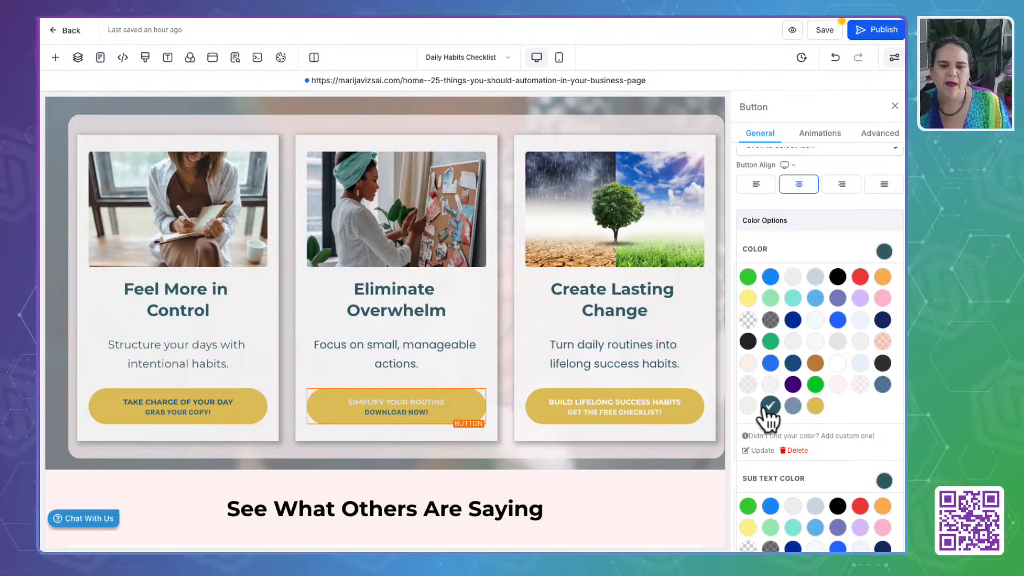
- Set the text and sub text colors of the "Build Lifelong Success Habits" button to the custom Till Green
click(617, 419)
click(884, 251)
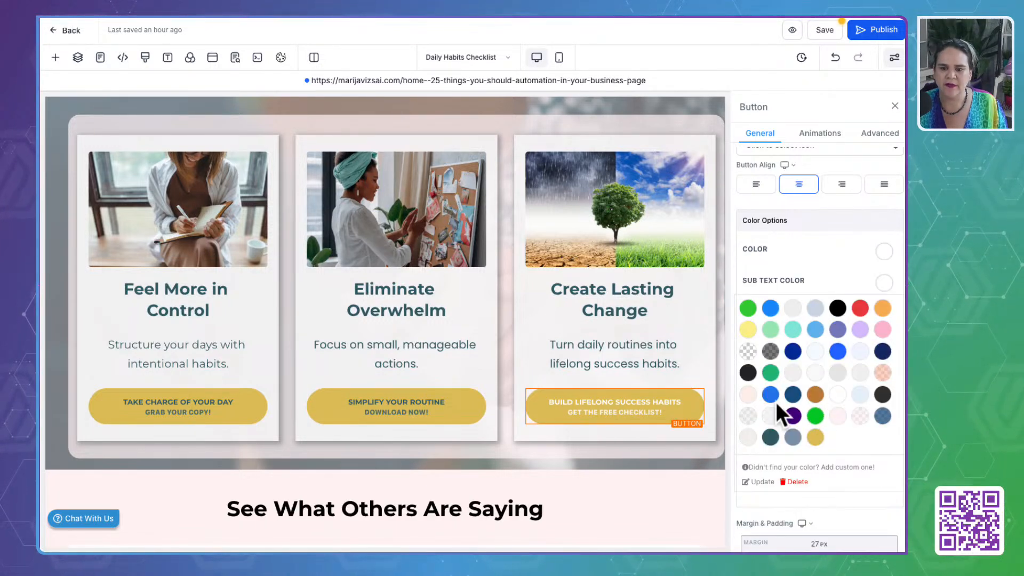
click(884, 251)
click(770, 406)
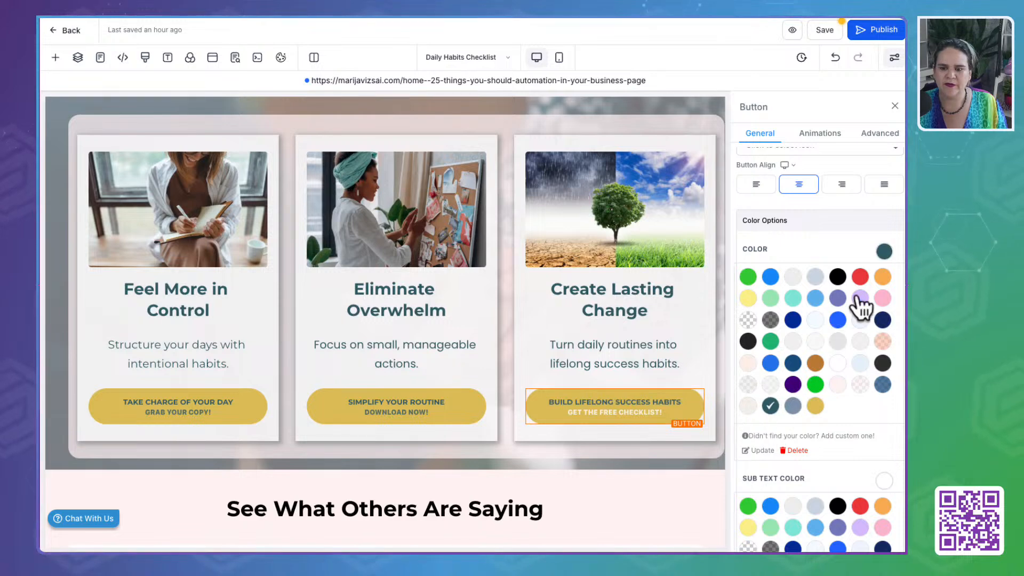
click(883, 496)
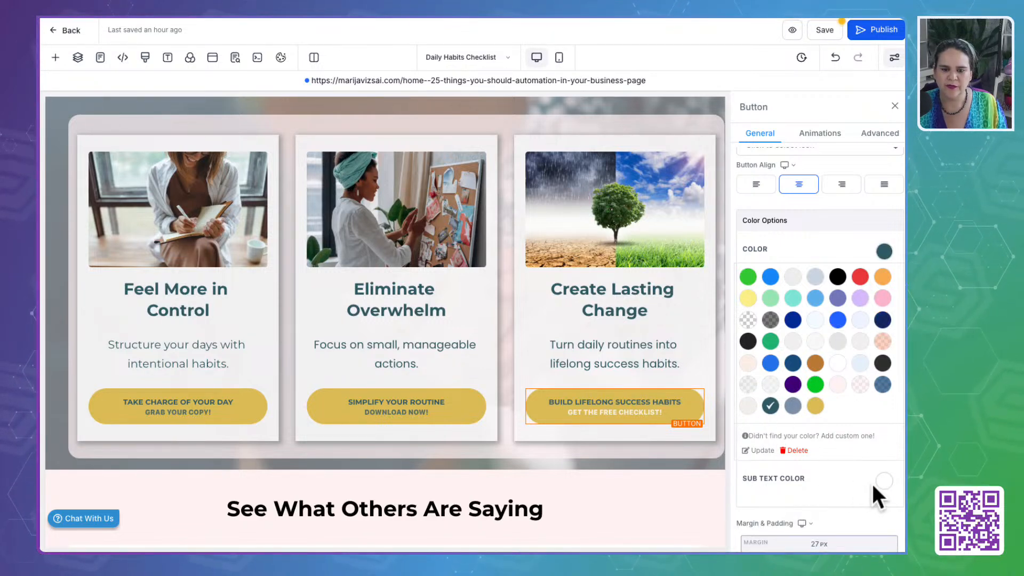
scroll(841, 474, down, 5)
scroll(850, 276, up, 3)
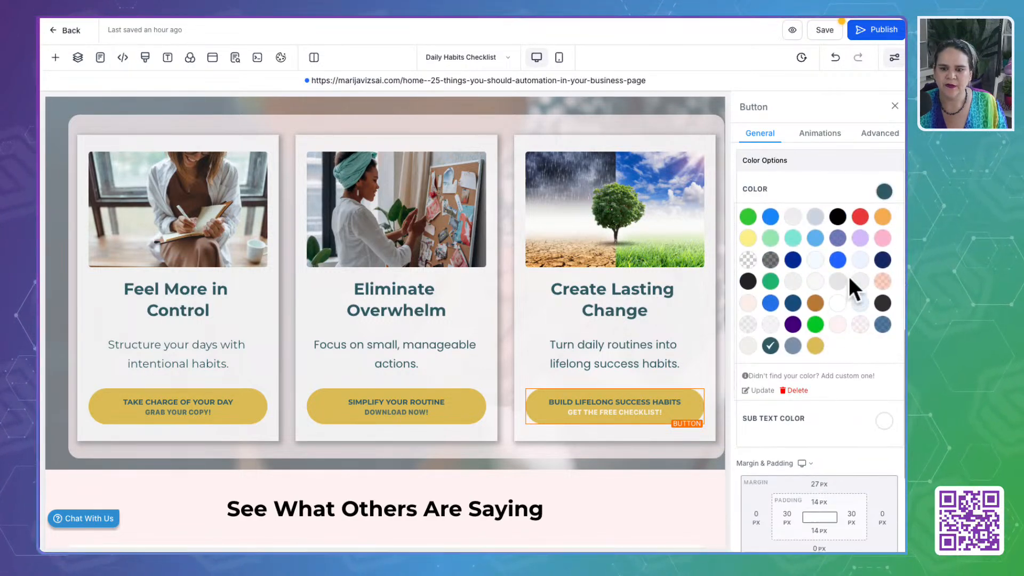
click(885, 423)
scroll(777, 536, down, 3)
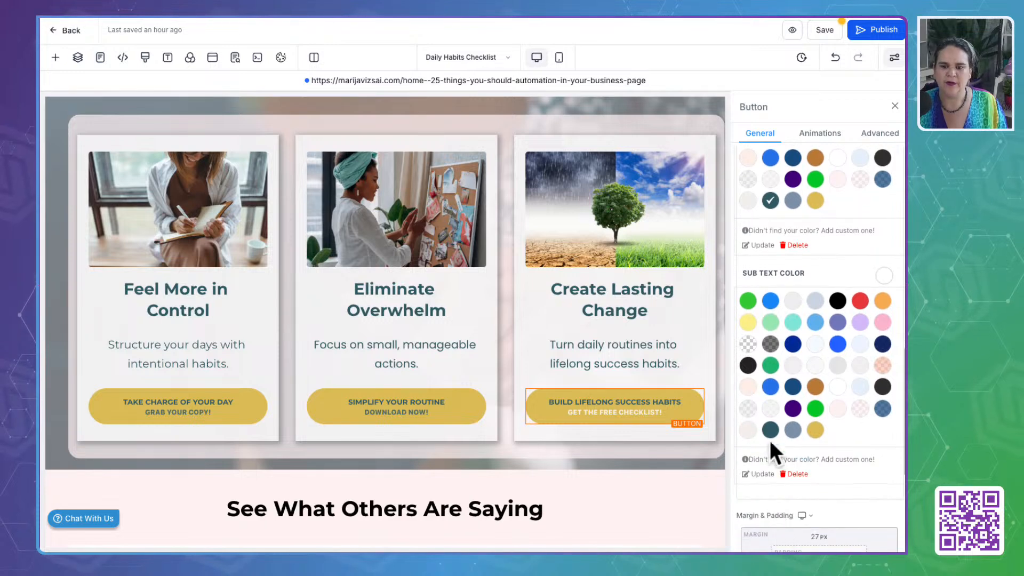
click(770, 432)
- Set the background color of the "See What Others Are Saying" section to the custom off-white
scroll(528, 432, down, 5)
click(590, 213)
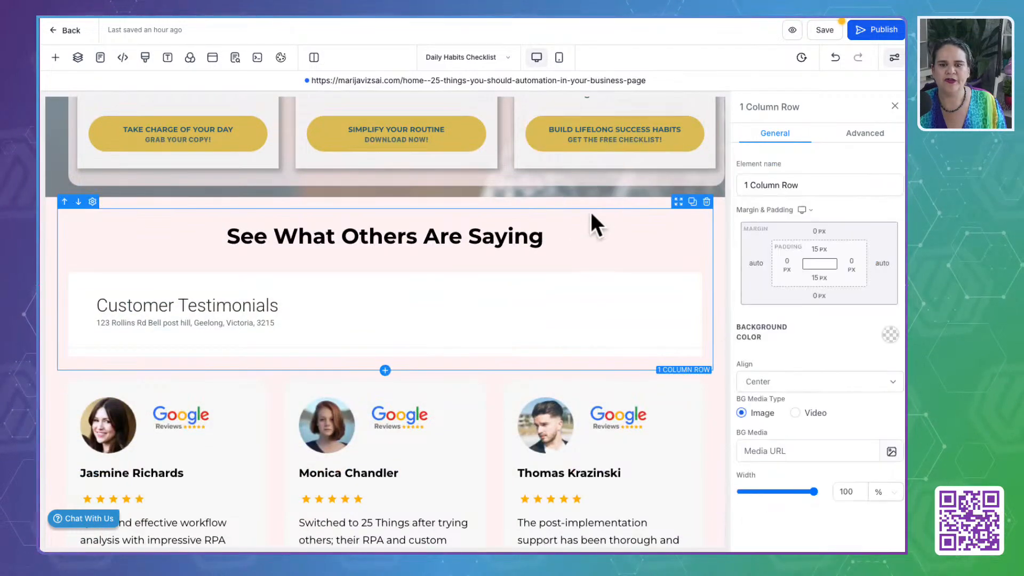
click(587, 201)
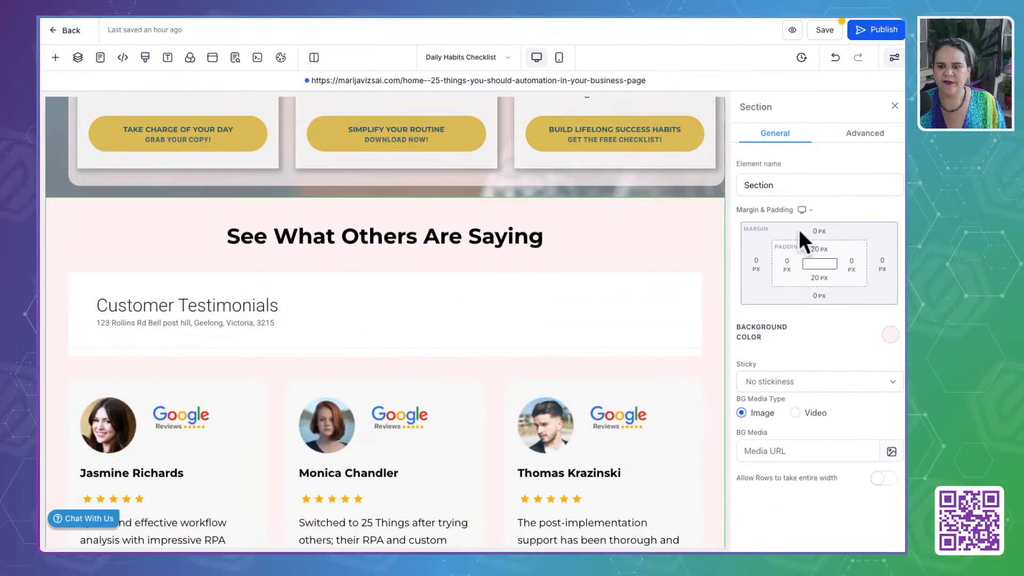
click(890, 335)
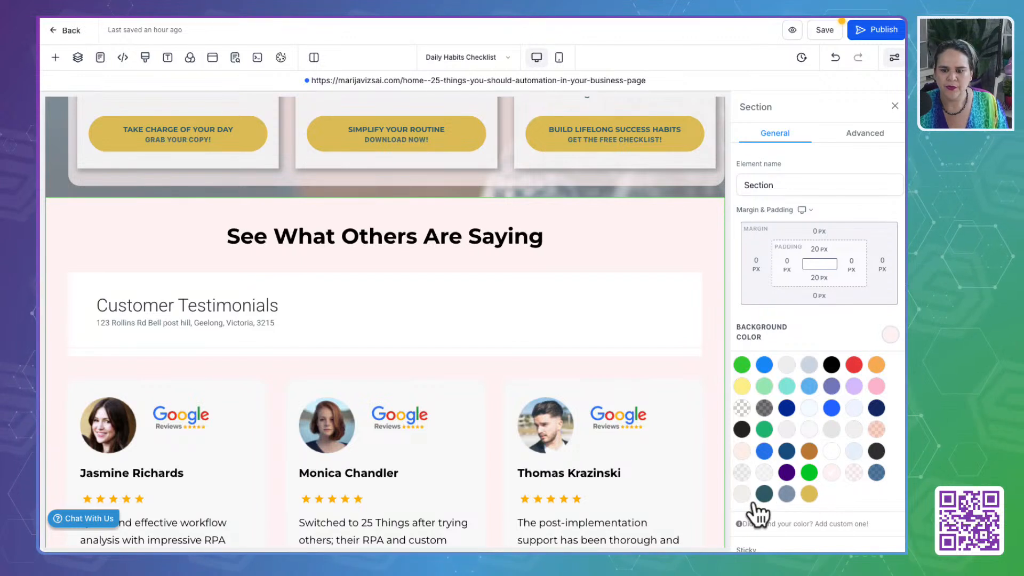
click(786, 495)
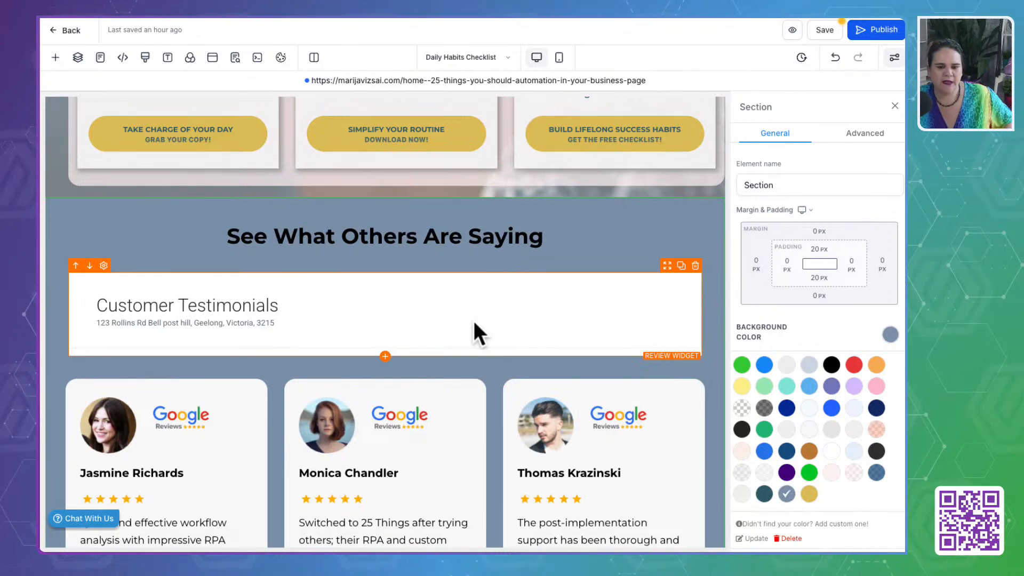
click(740, 492)
- Set the text and bold text colors of the "See What Others Are Saying" headline to the custom Till Green
click(497, 237)
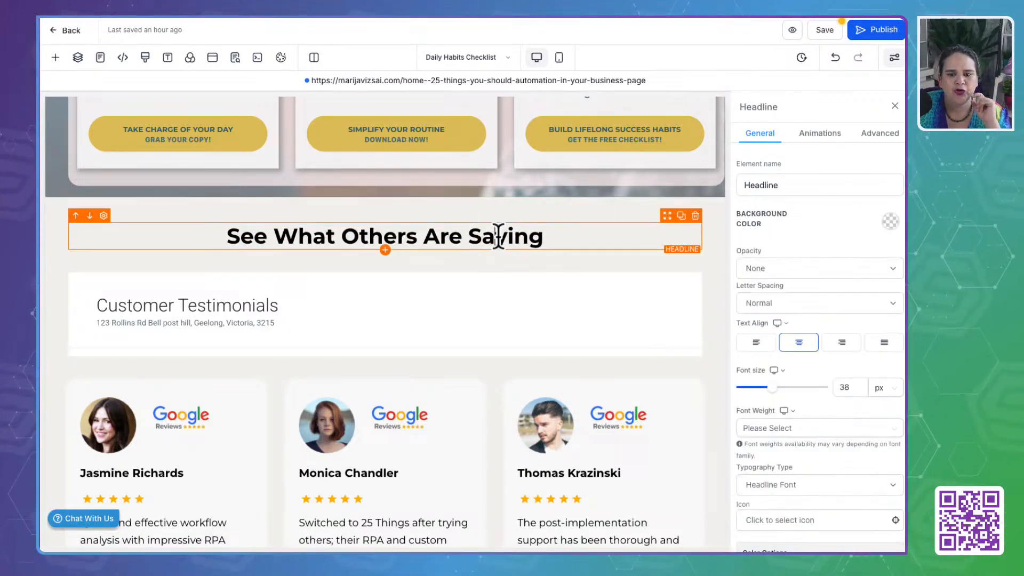
scroll(885, 358, down, 6)
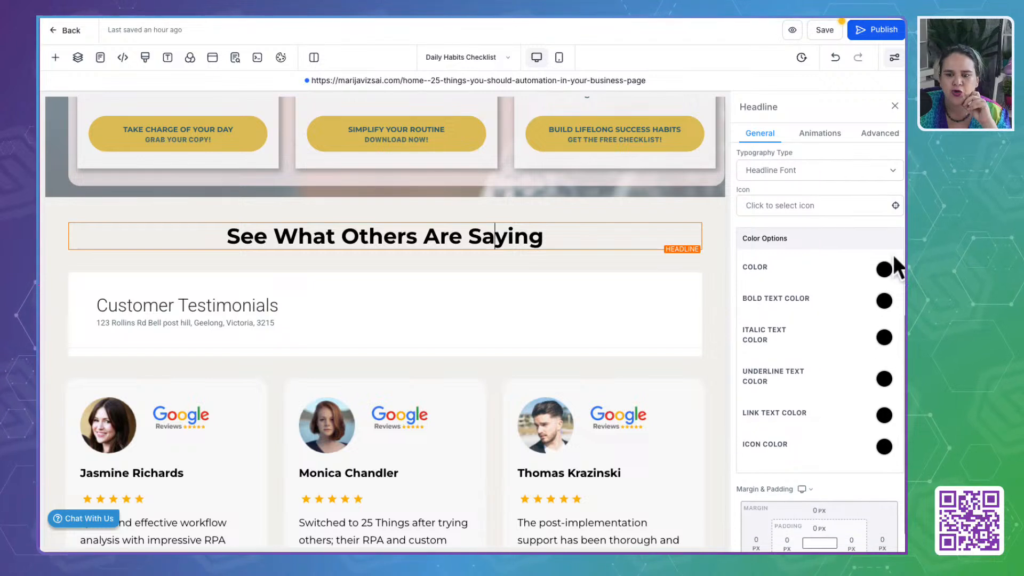
click(884, 270)
click(770, 424)
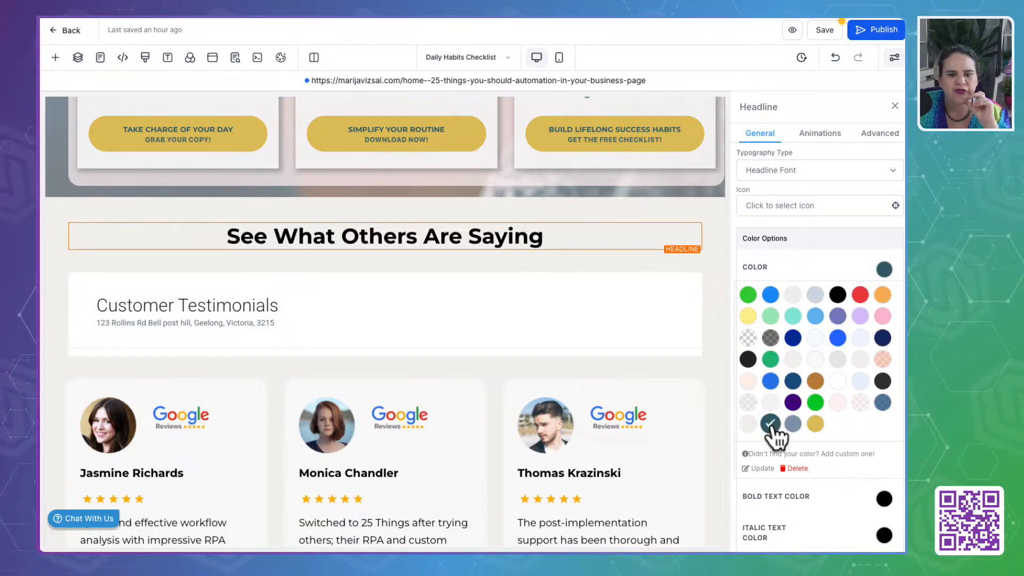
click(886, 269)
click(884, 302)
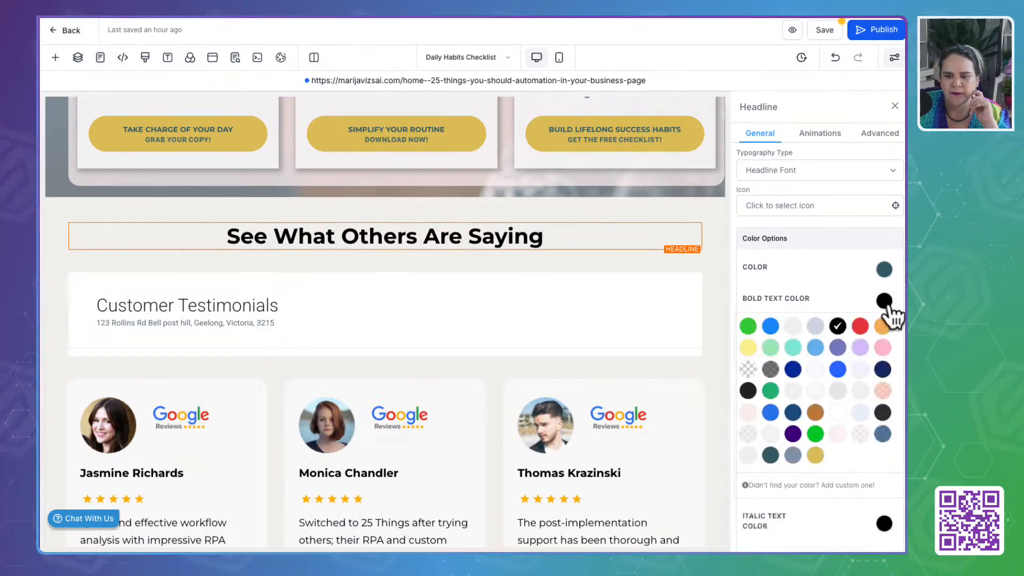
click(770, 455)
- Delete the Customer Testimonials review widget beneath the "See What Others Are Saying" headline
click(563, 350)
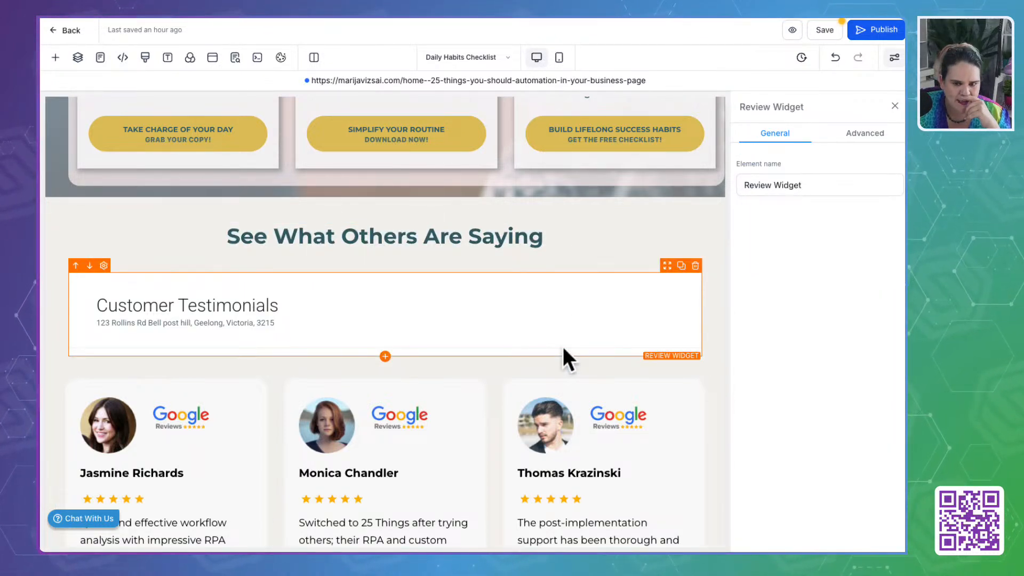
click(695, 266)
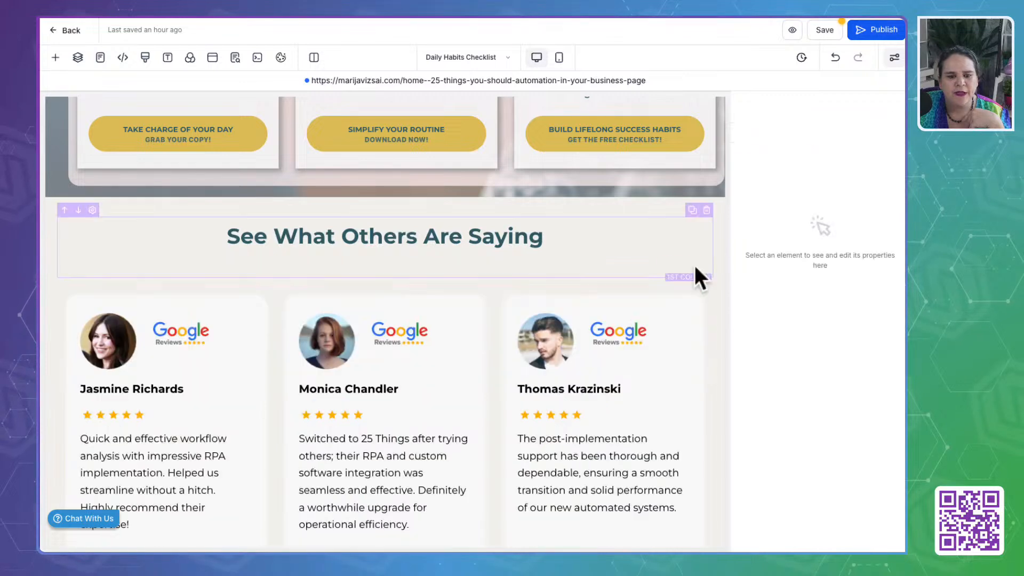
scroll(377, 426, down, 2)
scroll(370, 412, down, 1)
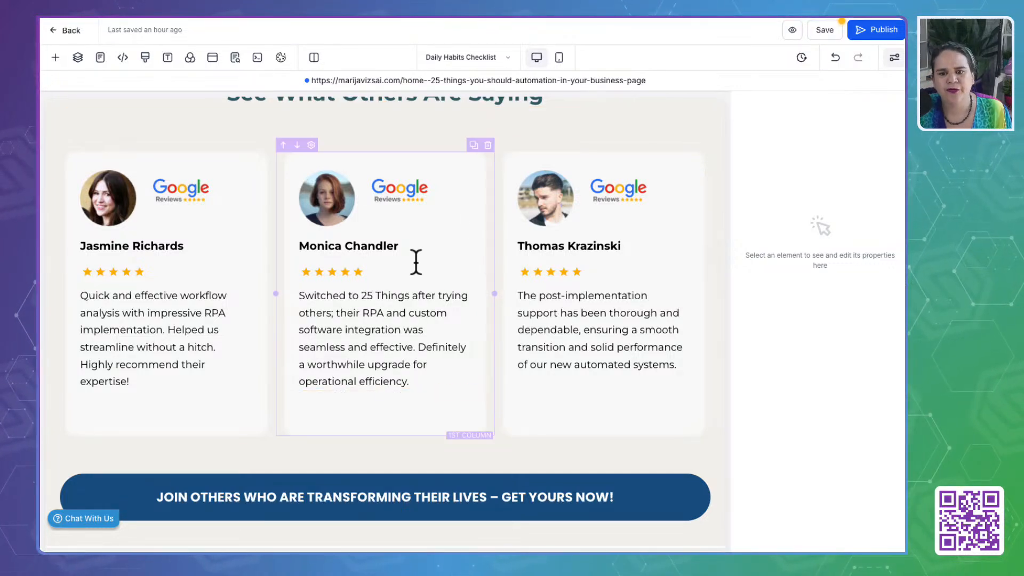
- Give the "Join Others Who Are Transforming Their Lives" button a custom Gold background and Till Green text
scroll(190, 412, down, 3)
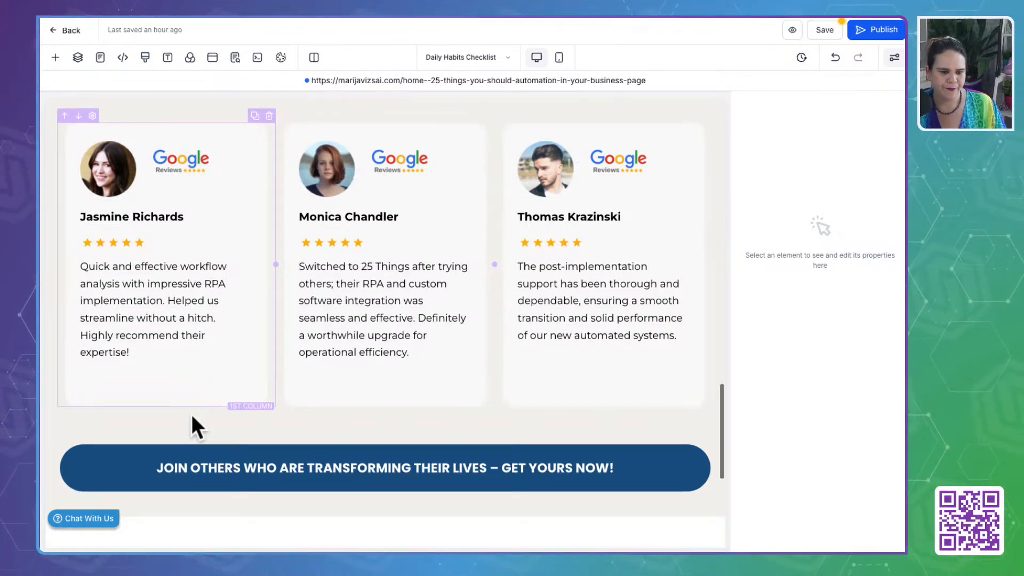
click(700, 349)
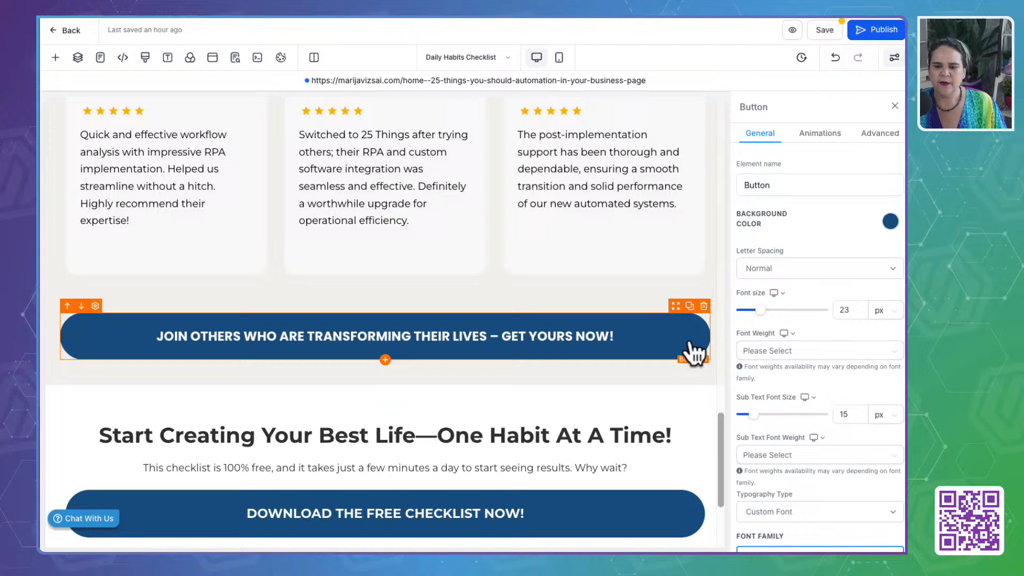
click(890, 222)
click(763, 381)
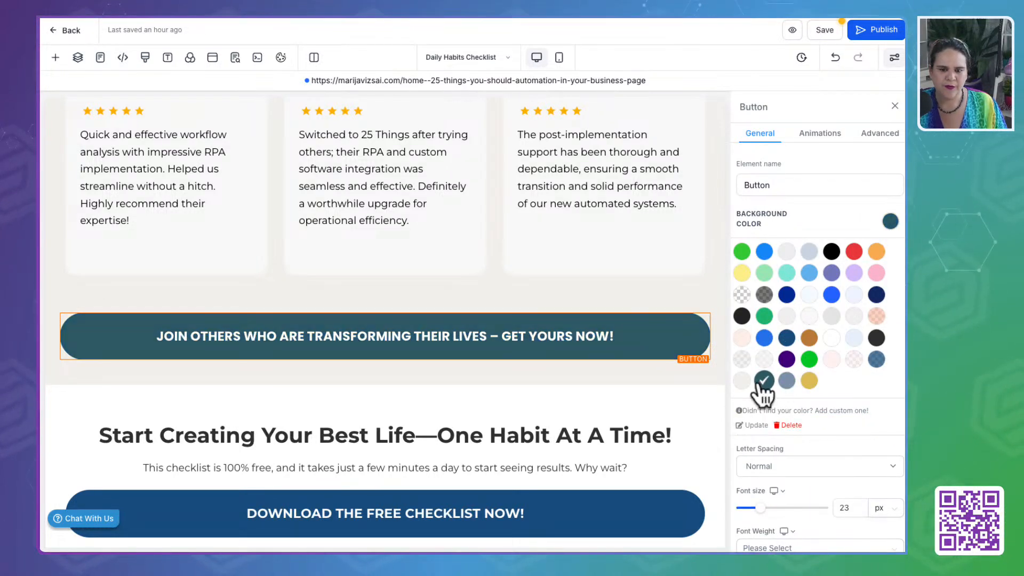
click(809, 381)
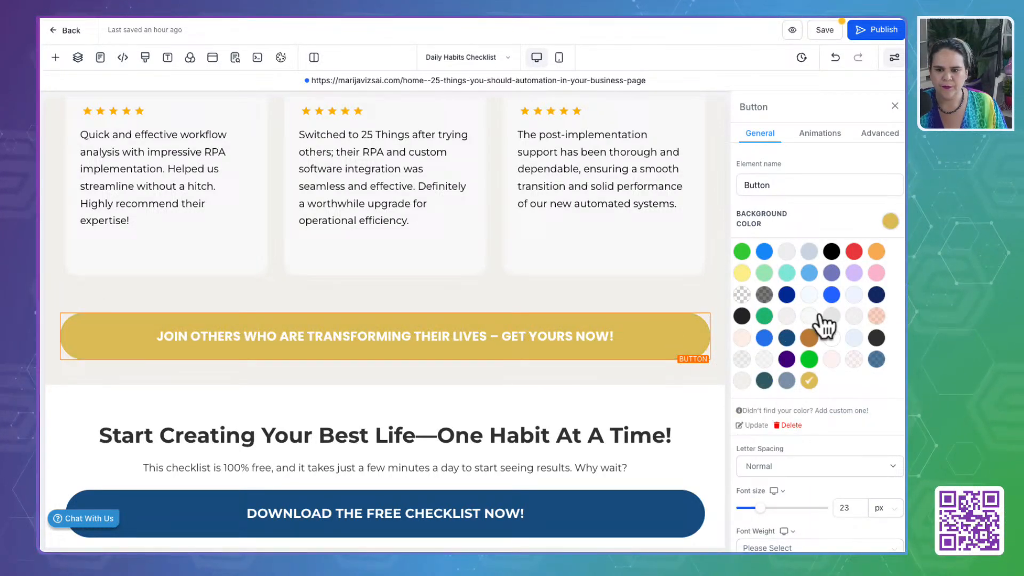
click(889, 221)
scroll(864, 374, down, 5)
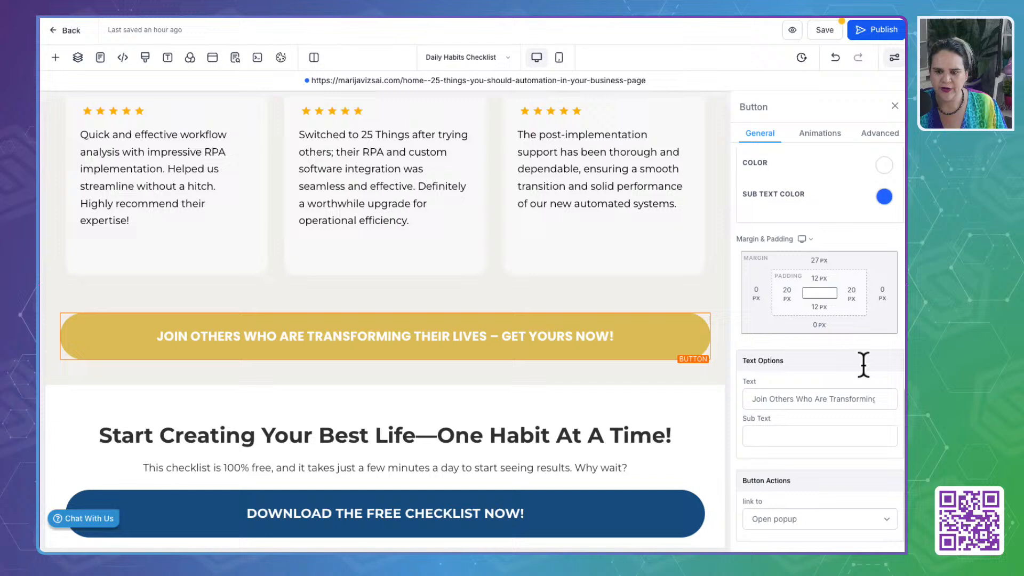
click(884, 166)
click(769, 320)
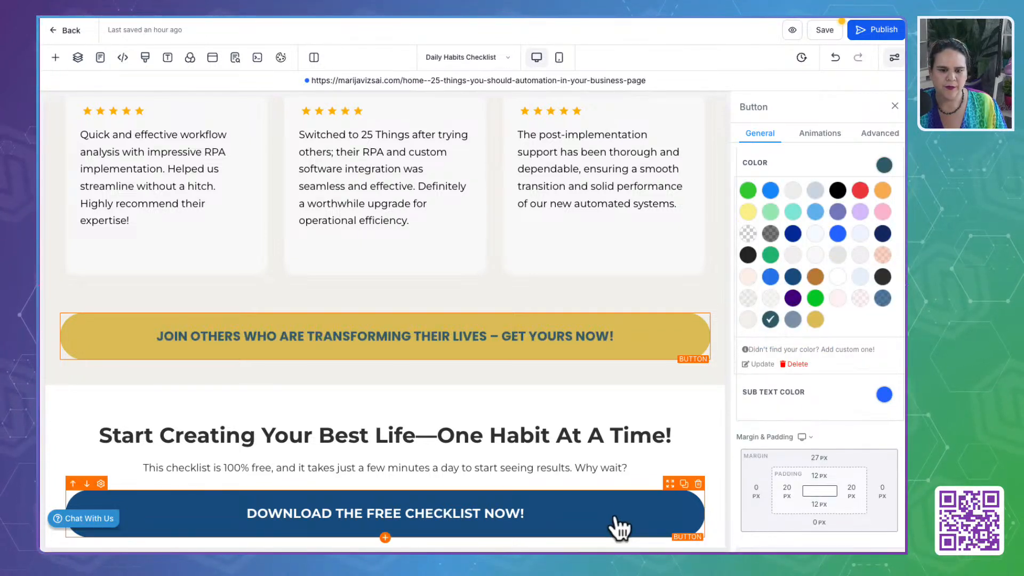
- Recolor the "Start Creating Your Best Life" headline and the paragraph below it with the custom Till Green
click(600, 433)
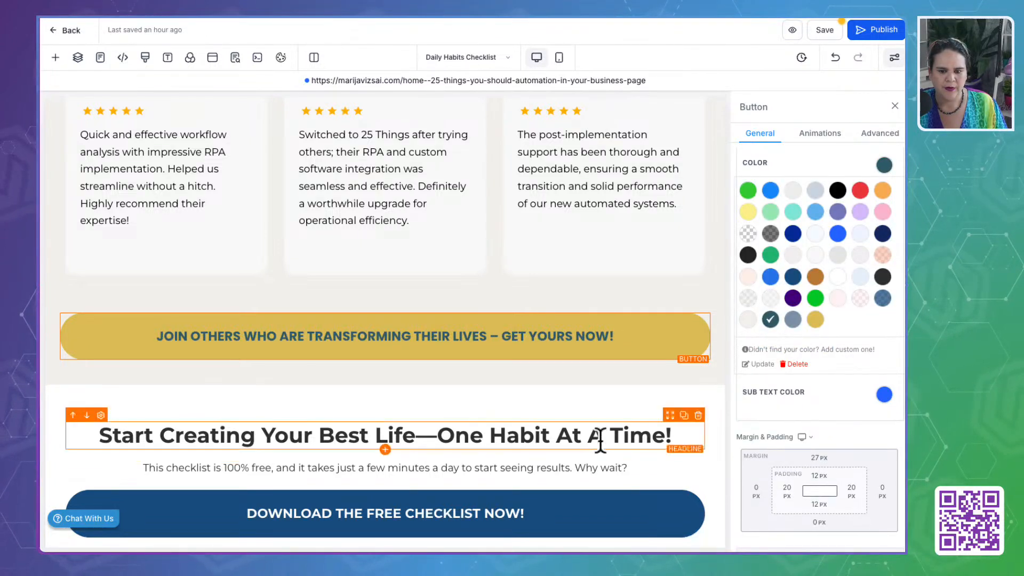
click(770, 320)
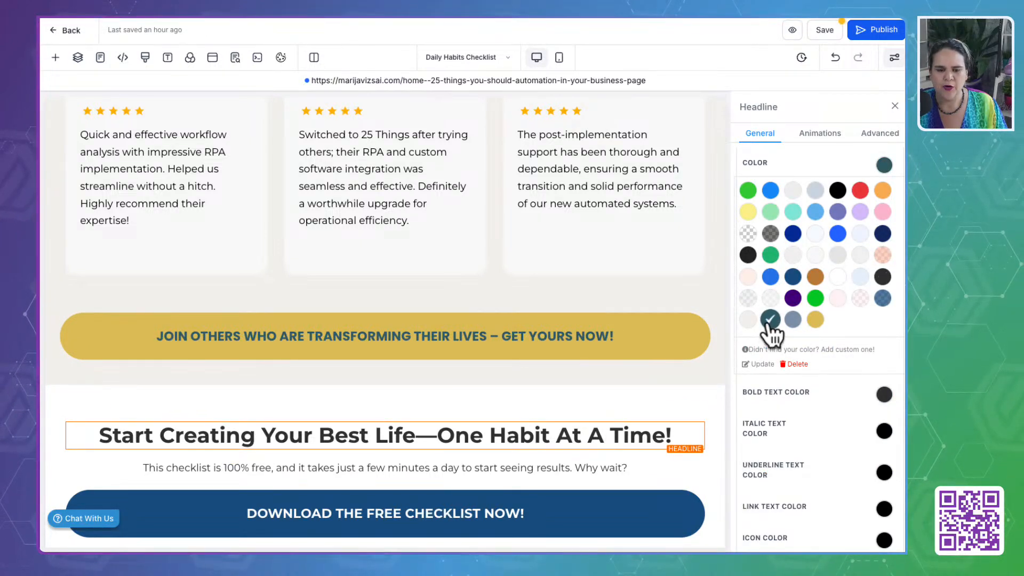
click(884, 395)
click(769, 546)
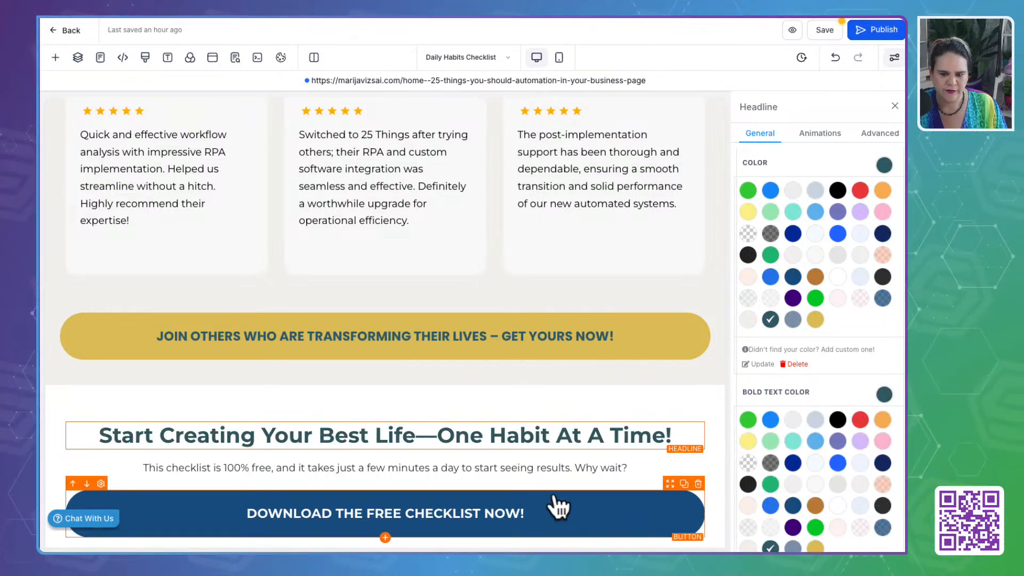
click(548, 469)
click(768, 547)
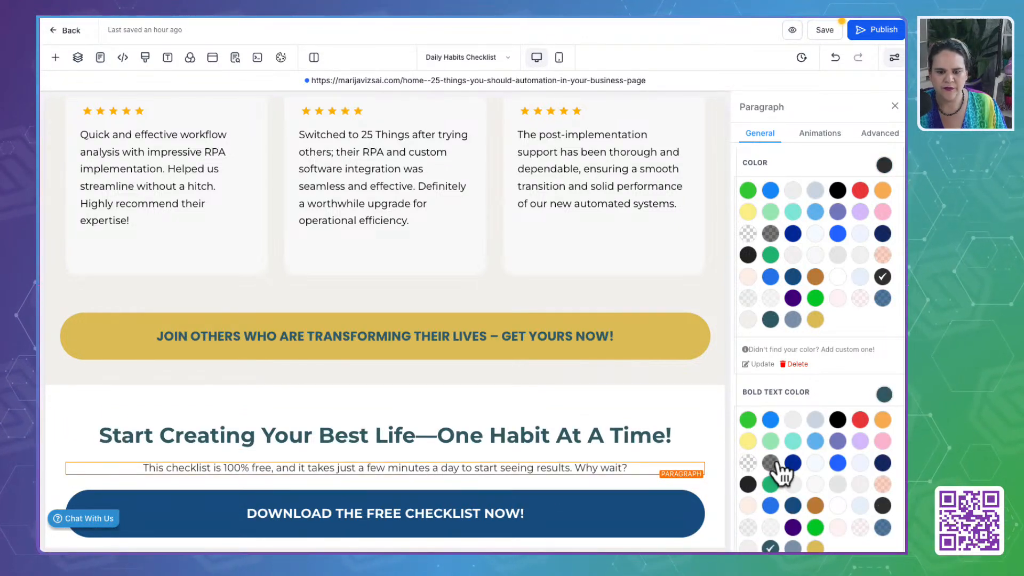
- Set the "Download the Free Checklist Now!" button's text color to Till Green and its background to the custom Gold
click(637, 507)
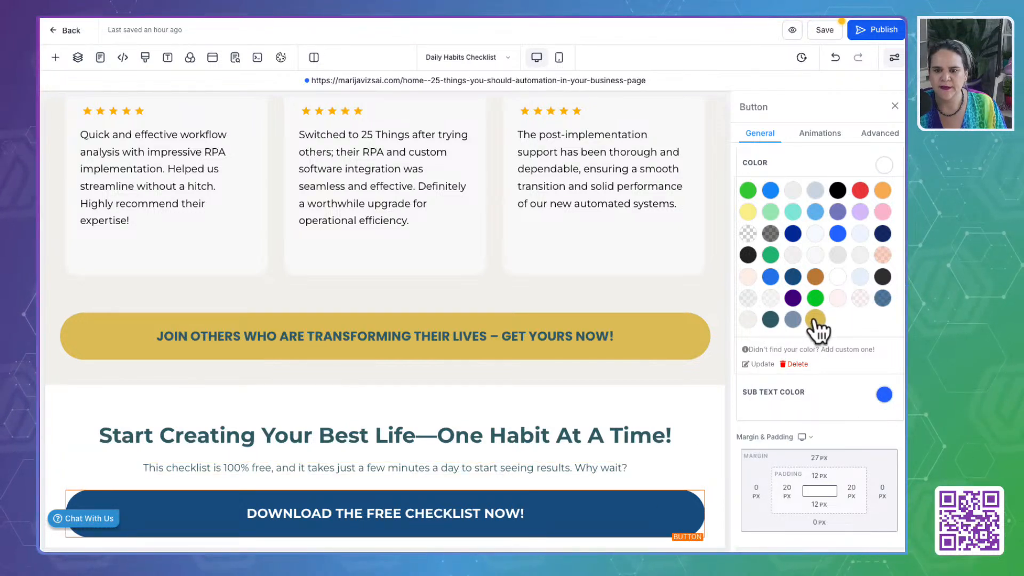
click(770, 319)
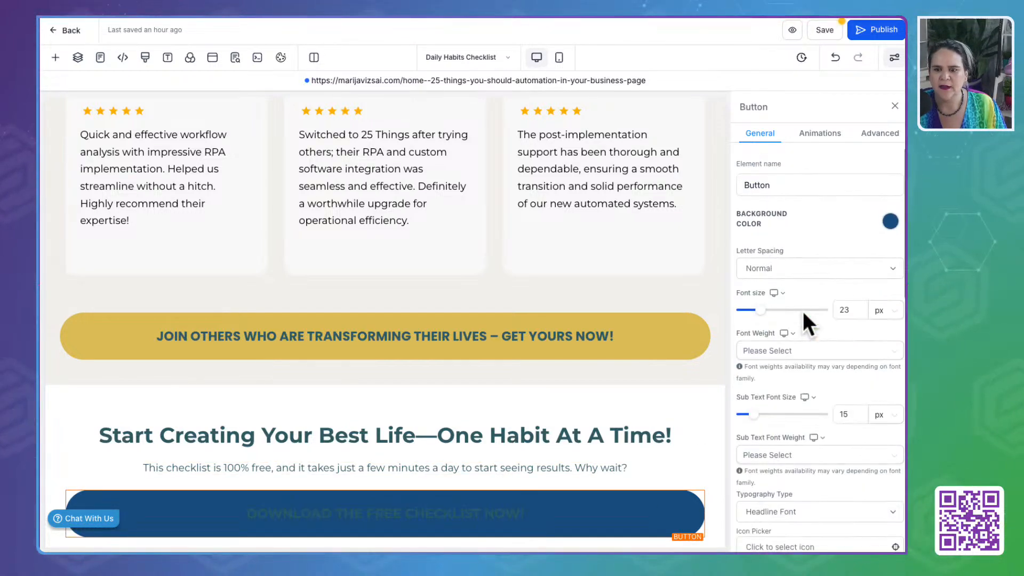
click(892, 220)
click(764, 380)
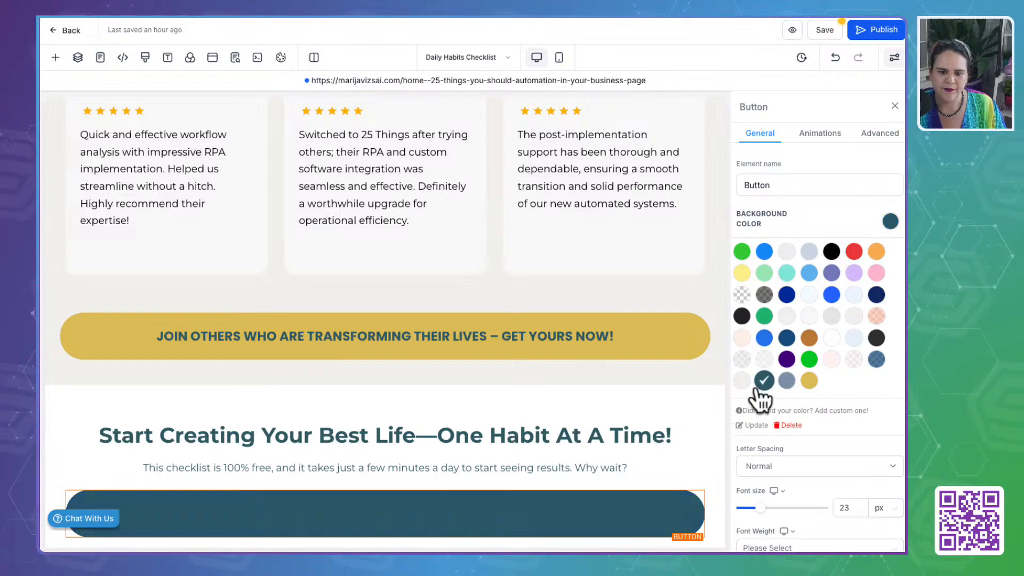
click(809, 380)
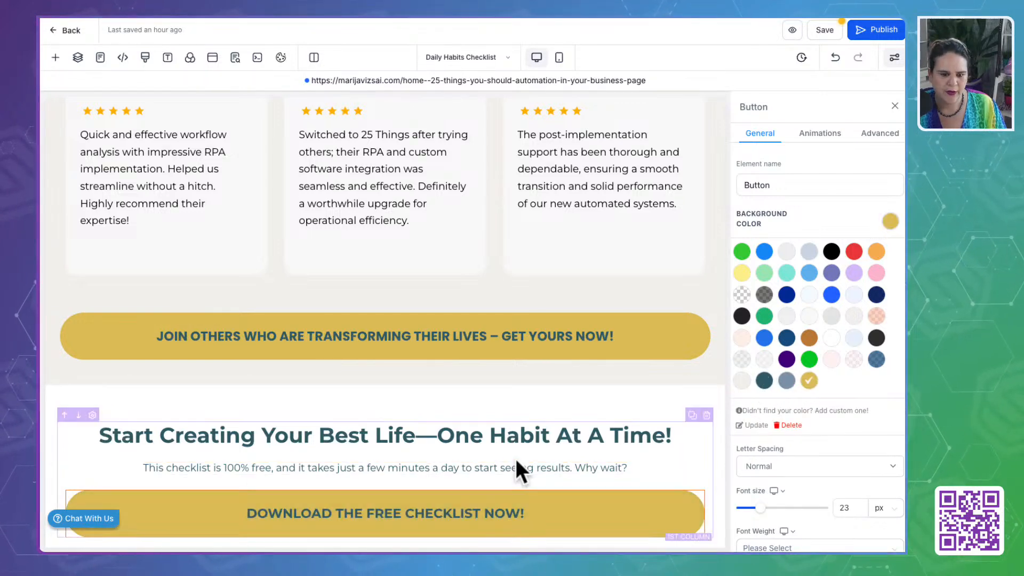
- Set the background color of the funnel footer to the custom slate blue
scroll(515, 458, down, 3)
click(310, 424)
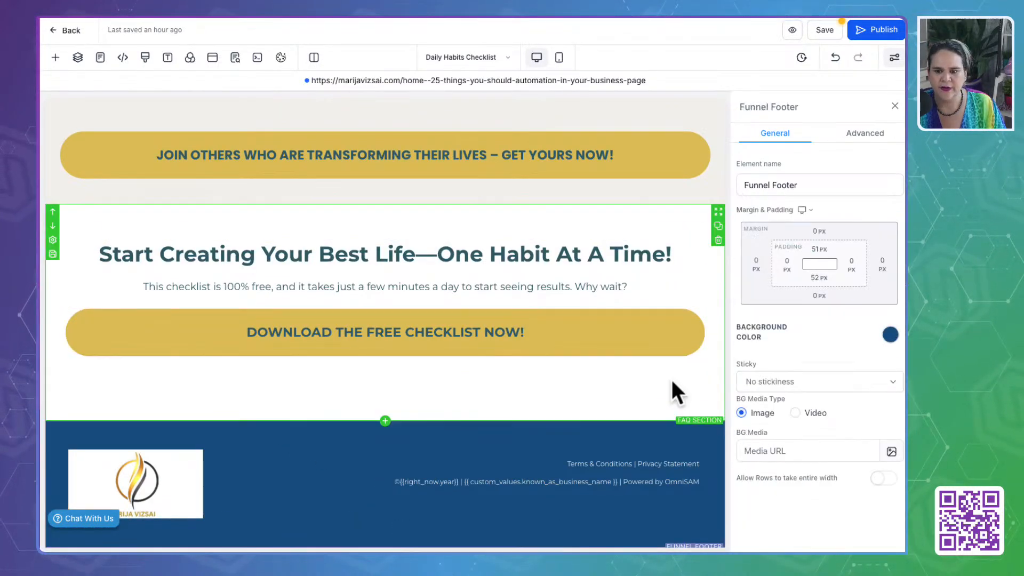
click(890, 335)
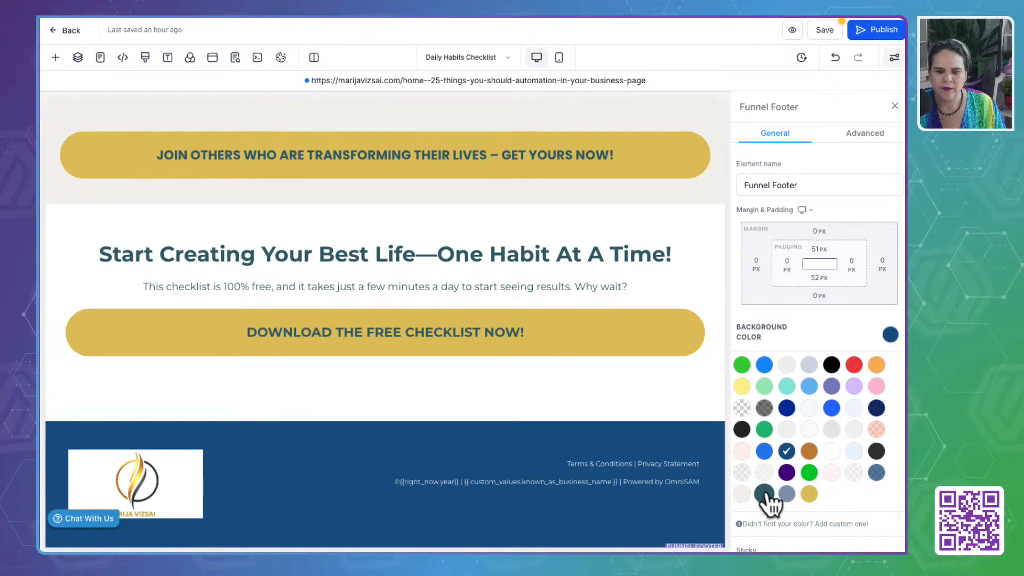
click(787, 494)
- Inspect the link URL behind the footer's "Terms & Conditions" text and close it without changes
click(169, 468)
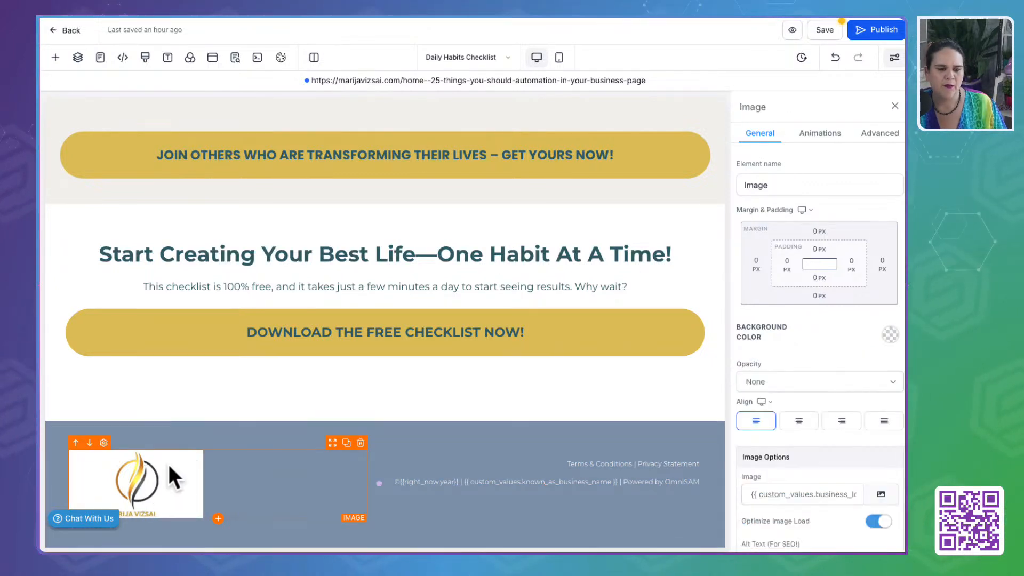
click(598, 463)
drag(548, 464, 632, 463)
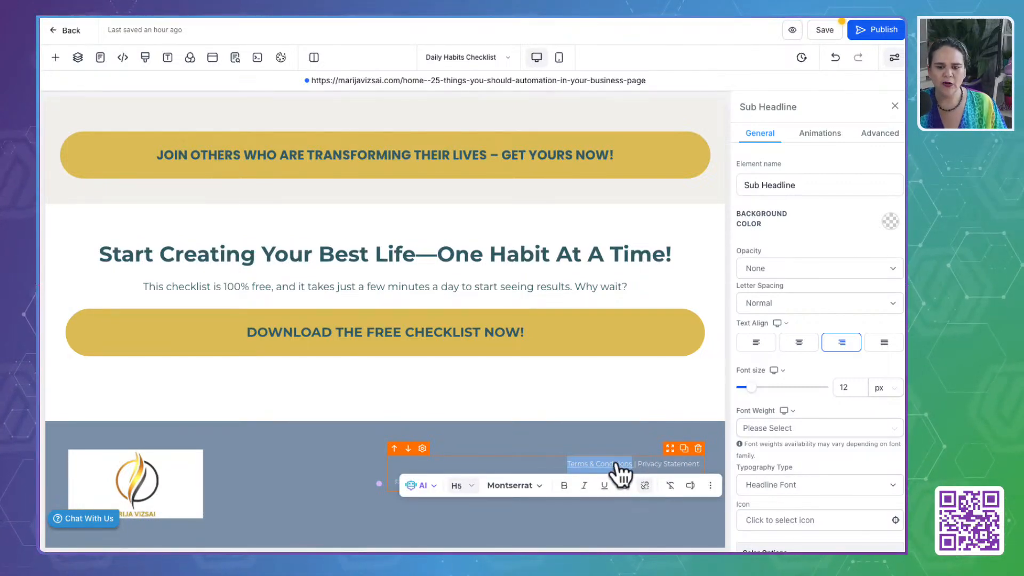
click(646, 486)
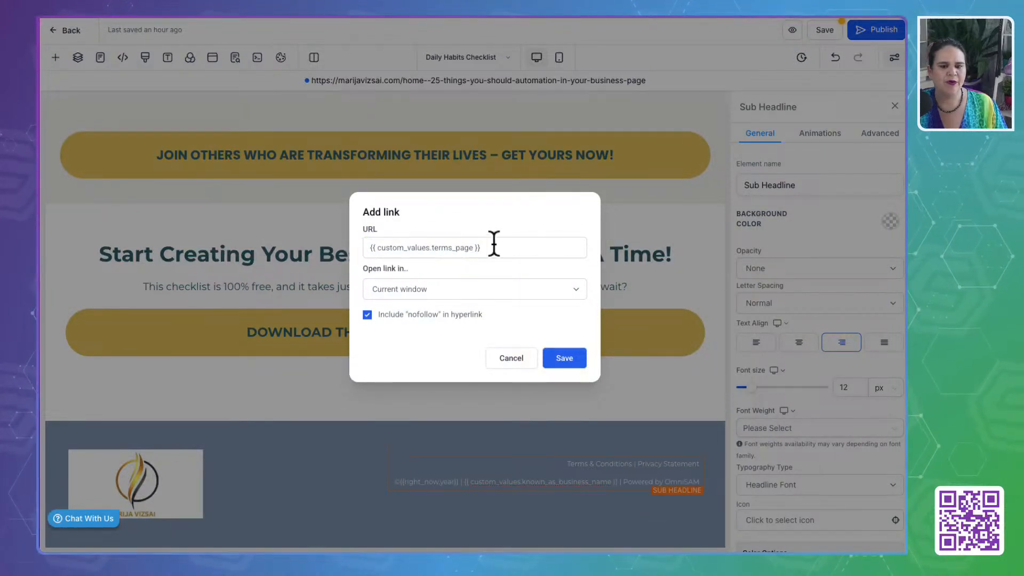
drag(493, 244, 361, 247)
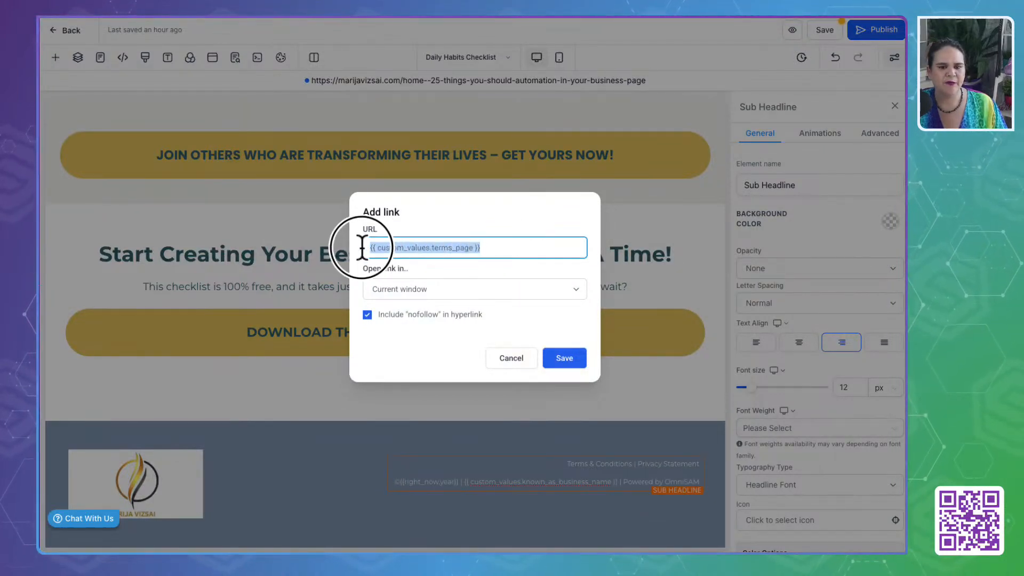
click(511, 360)
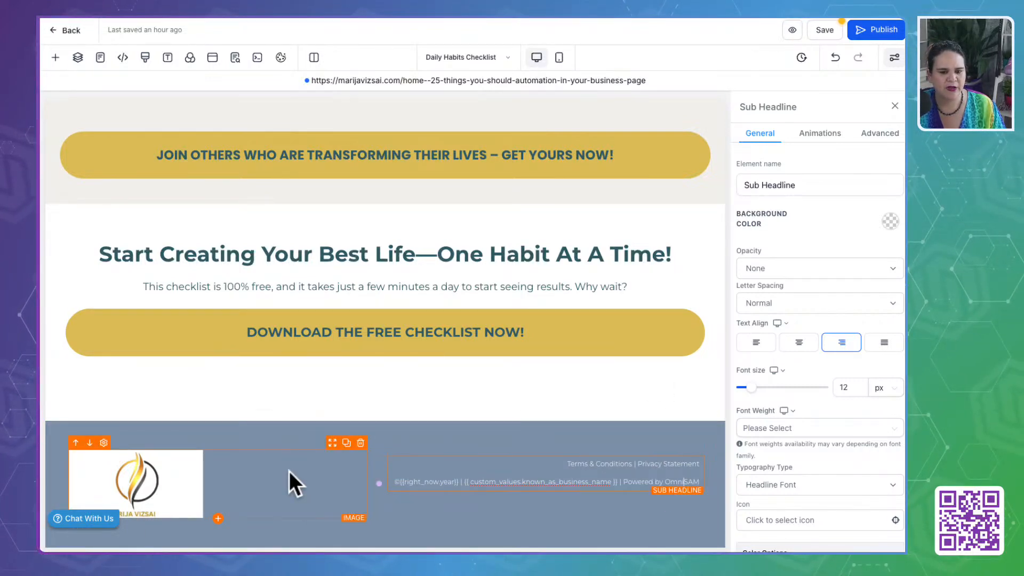
- Review the page's recolored sections from the footer up to the hero and the "Your Simple Path" section
scroll(539, 402, up, 10)
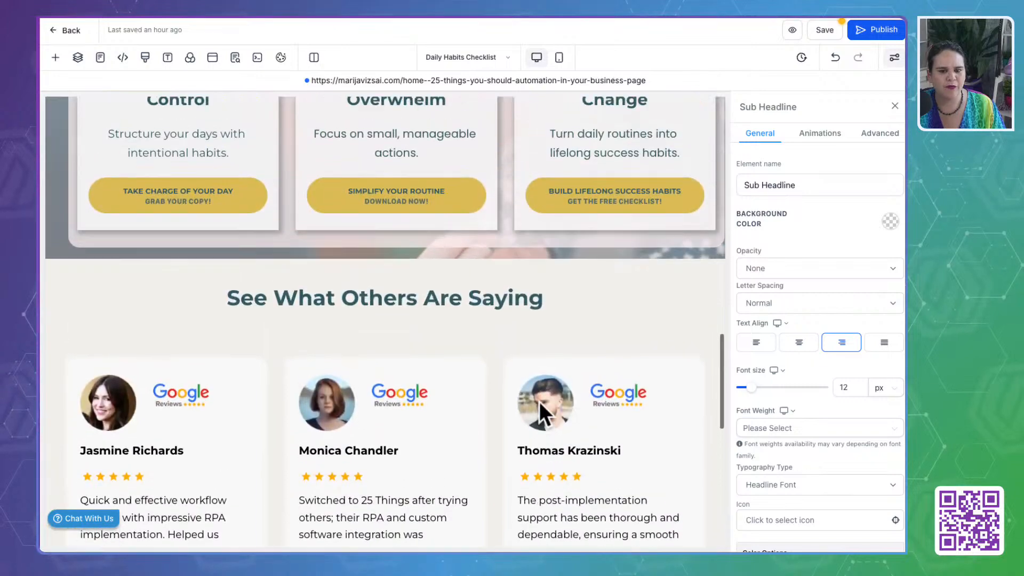
scroll(539, 401, up, 10)
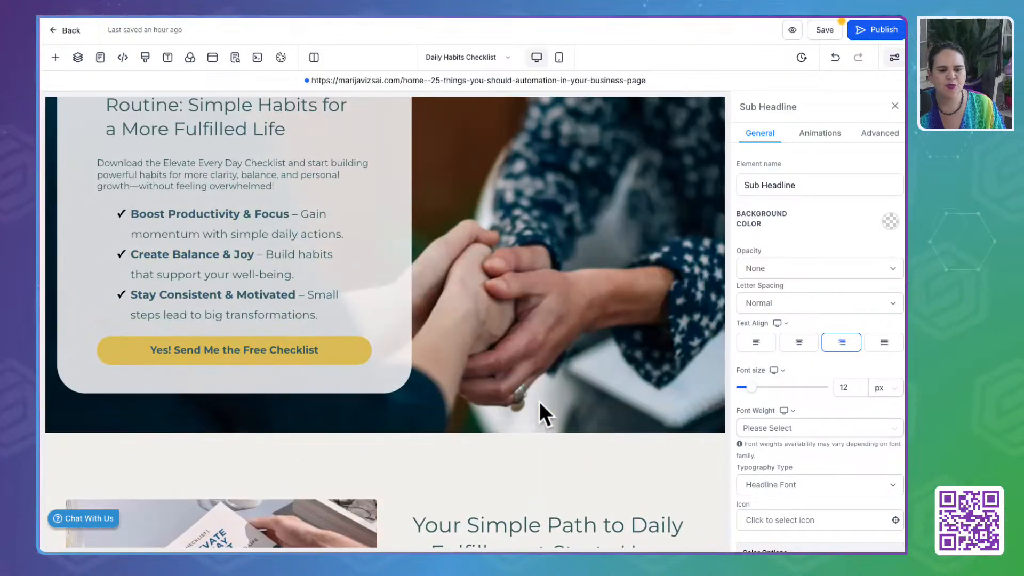
scroll(540, 402, up, 1)
scroll(539, 402, down, 7)
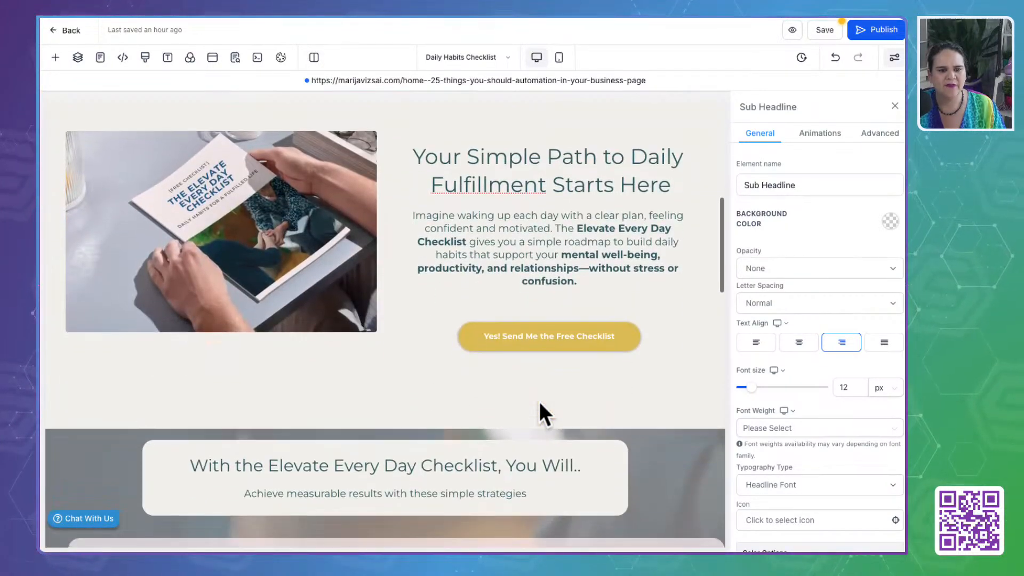
- Save the recolored Daily Habits Checklist page and review its SEO meta data
scroll(540, 401, down, 10)
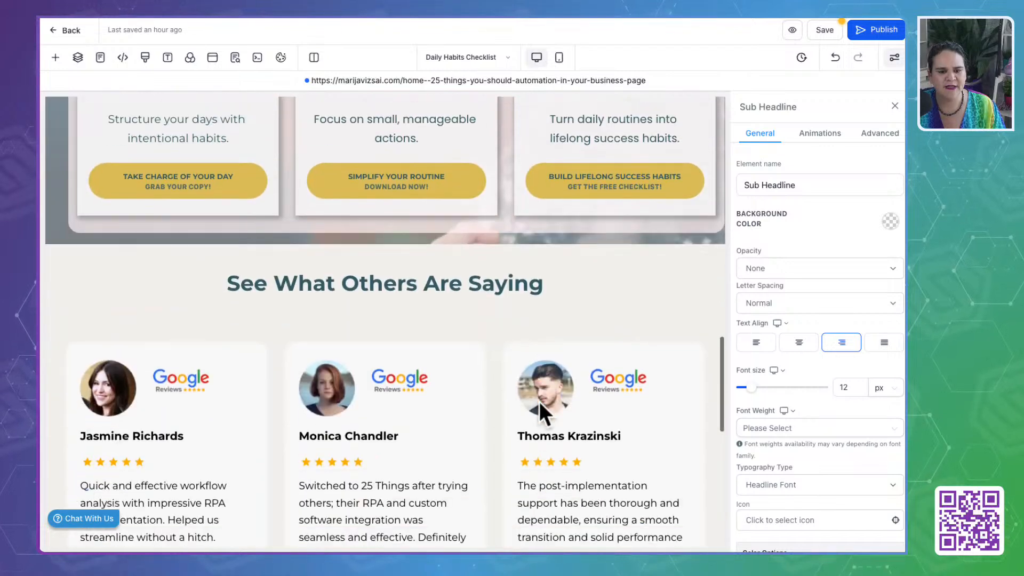
scroll(540, 402, down, 10)
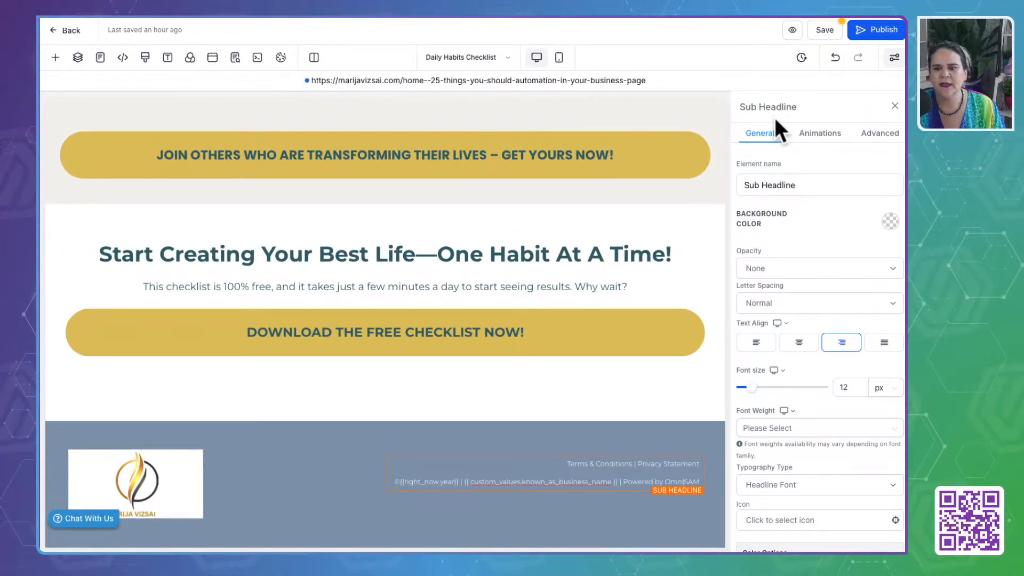
click(825, 31)
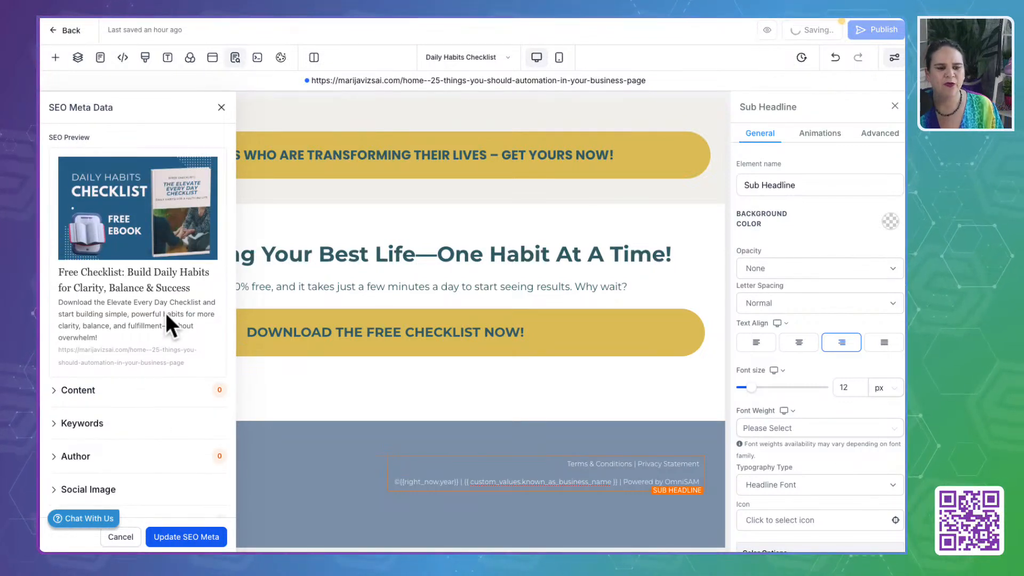
scroll(160, 347, down, 1)
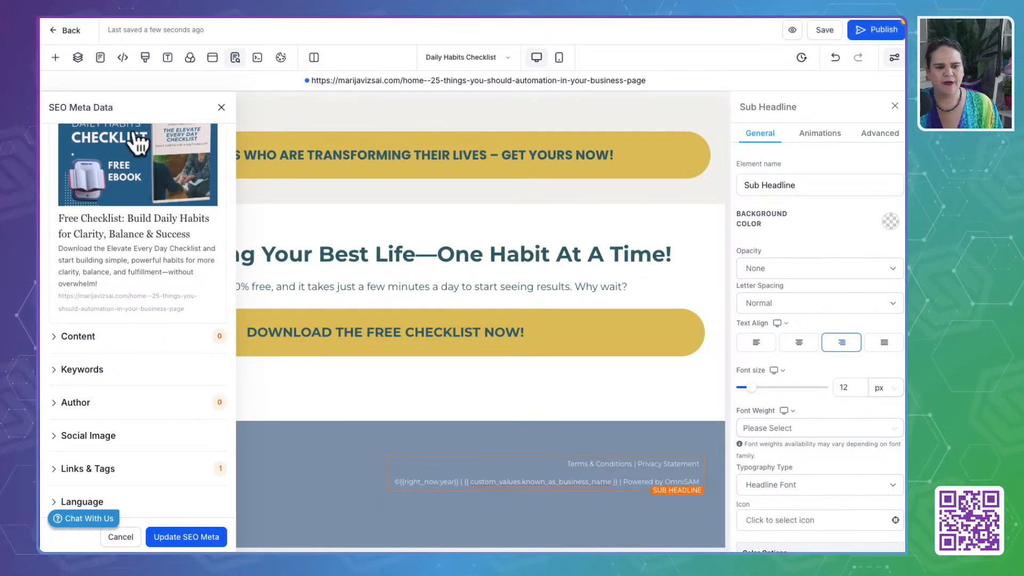
scroll(128, 298, up, 1)
scroll(128, 292, up, 1)
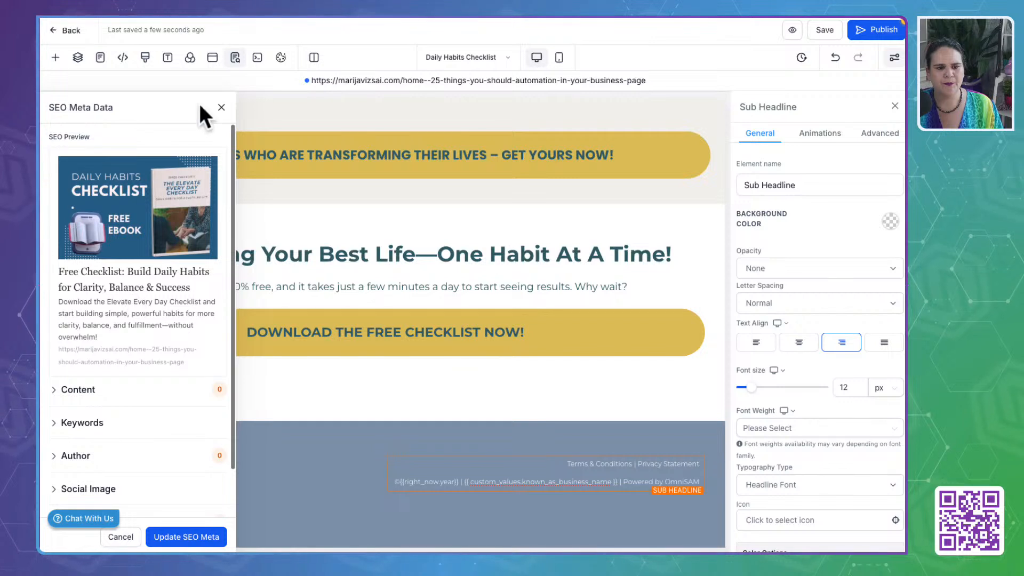
- Close the SEO meta data and open the Daily Habits Checklist thank-you page for editing
click(221, 107)
click(453, 59)
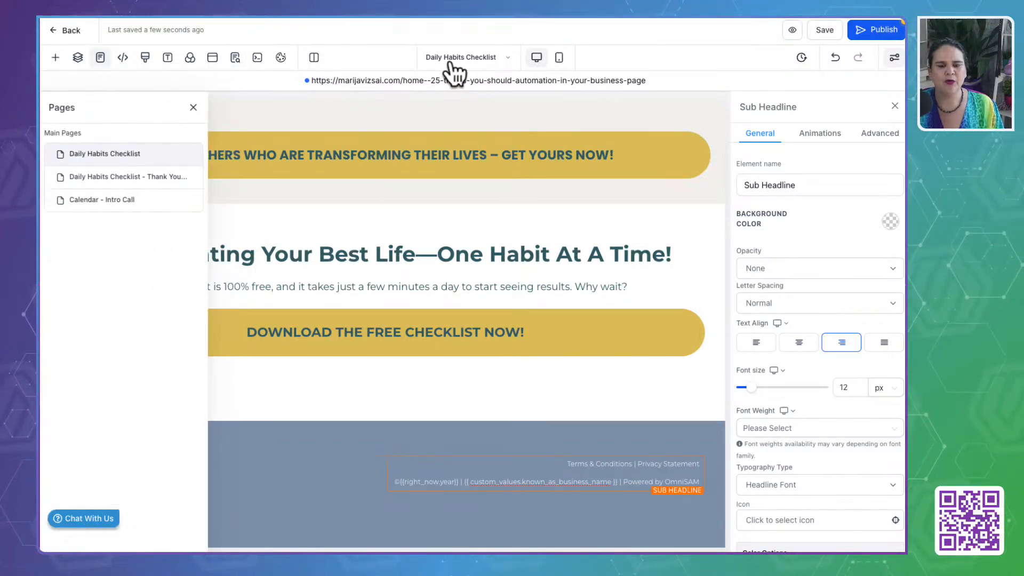
click(132, 177)
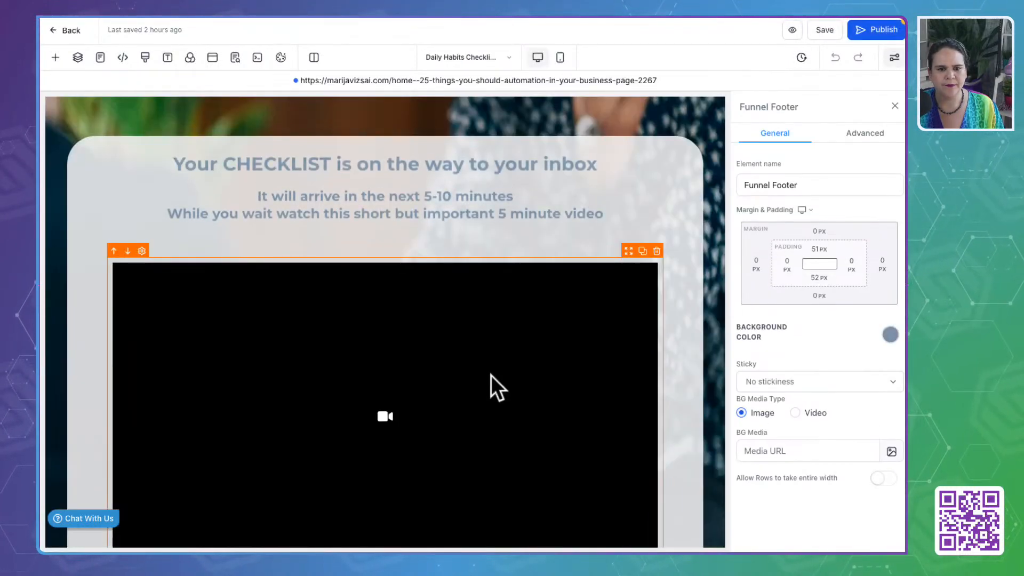
- Copy Till Green's hex code from the brand colors and add #325D67FF as a custom text color on the "Your CHECKLIST is on the way" headline
click(524, 176)
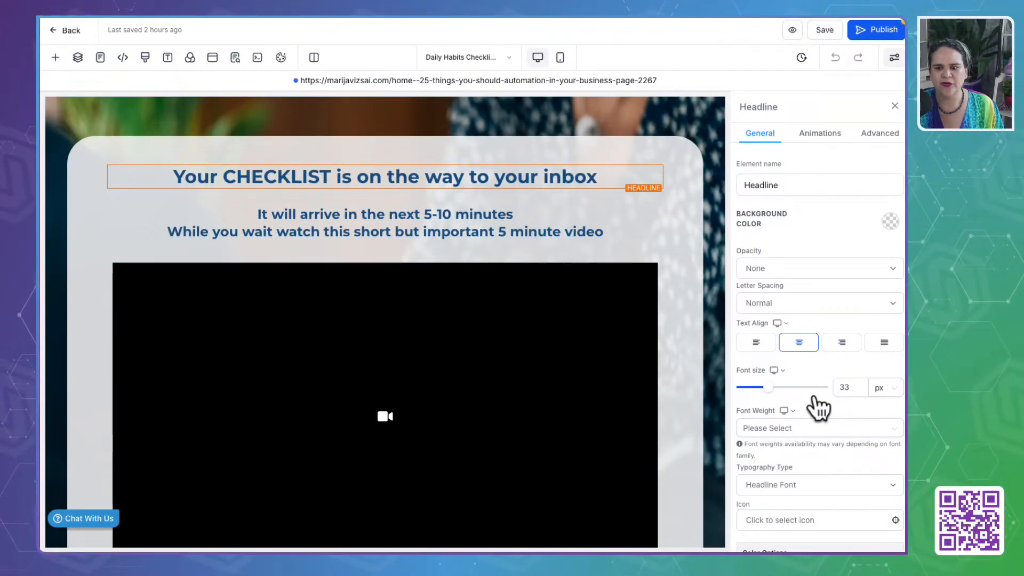
scroll(814, 394, down, 5)
click(885, 224)
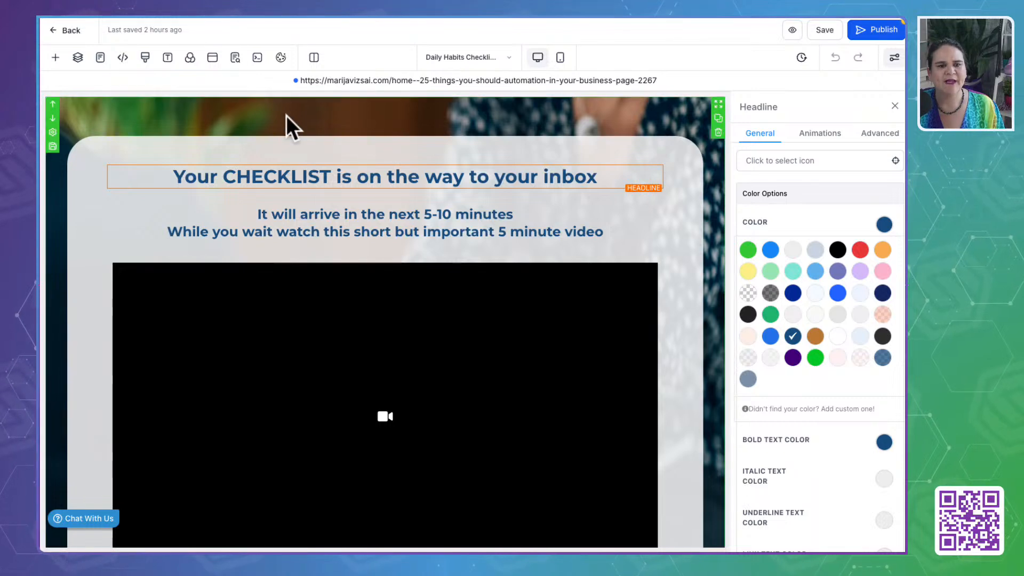
scroll(287, 293, down, 5)
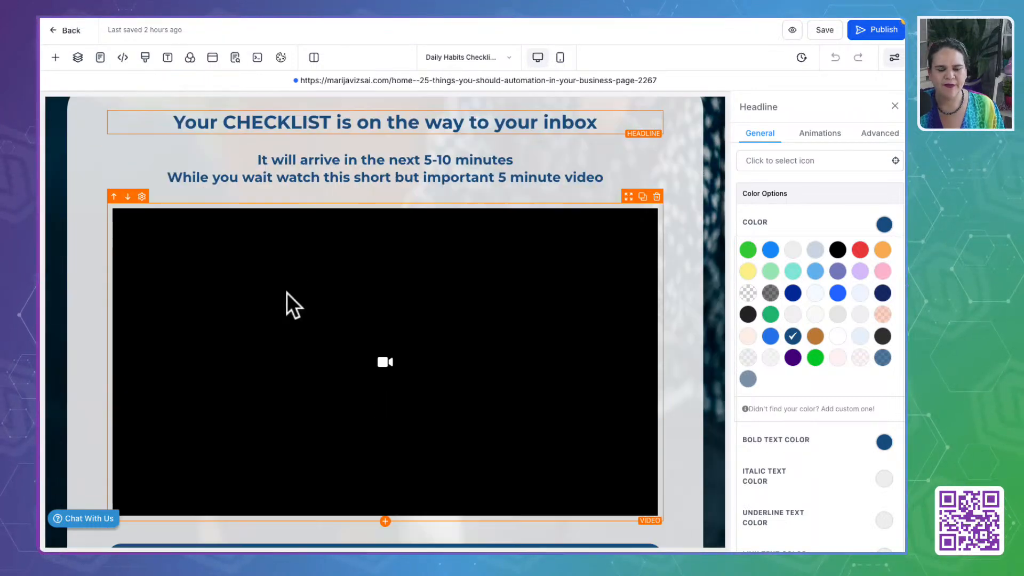
scroll(286, 292, down, 3)
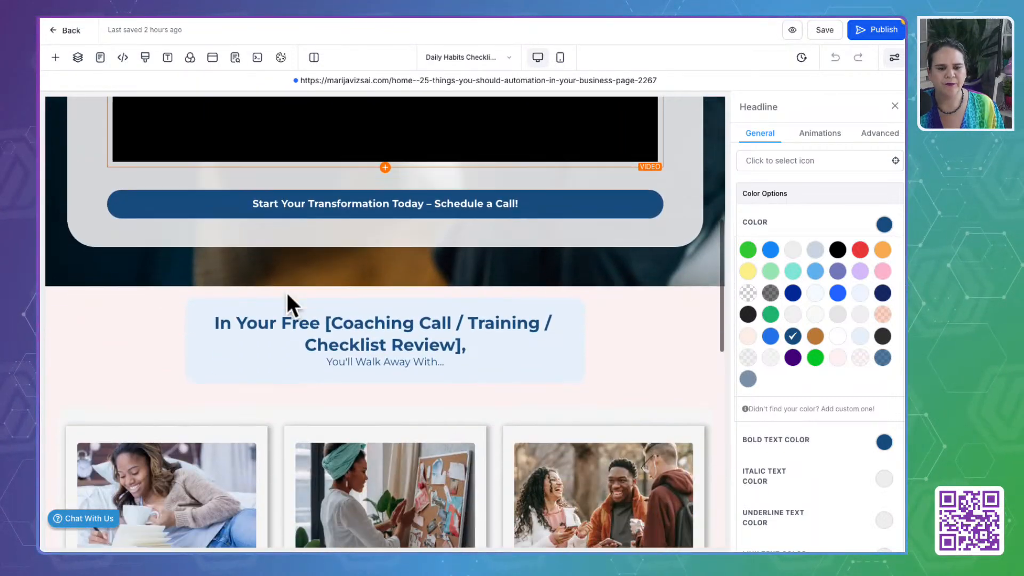
scroll(287, 293, up, 8)
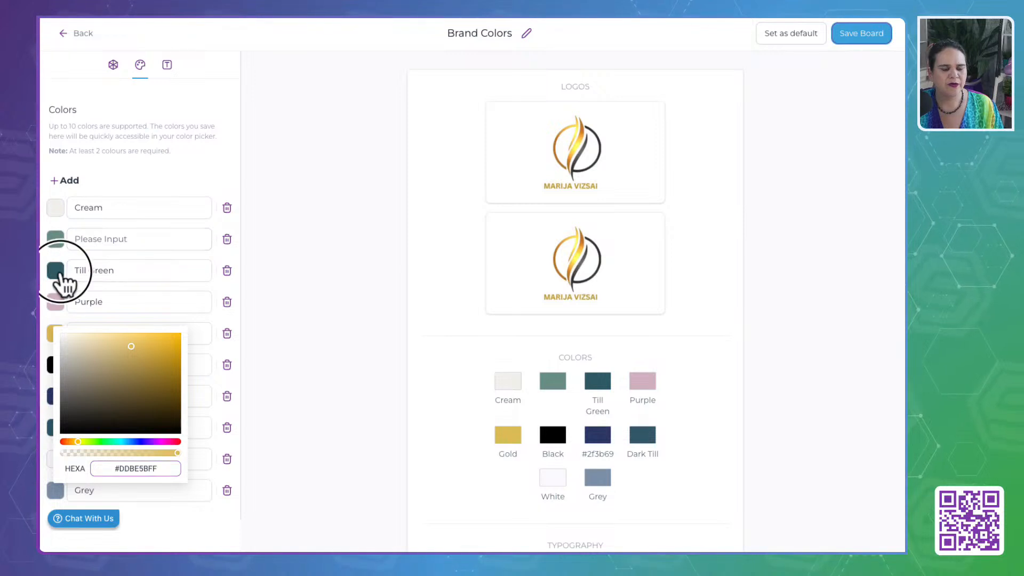
click(56, 272)
double_click(133, 406)
key(ctrl+c)
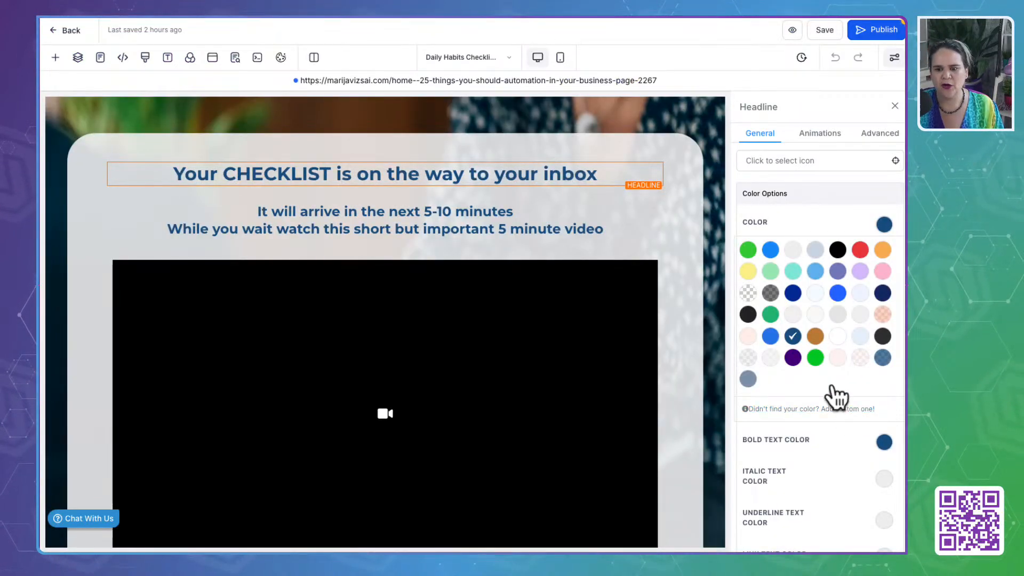
scroll(830, 376, down, 2)
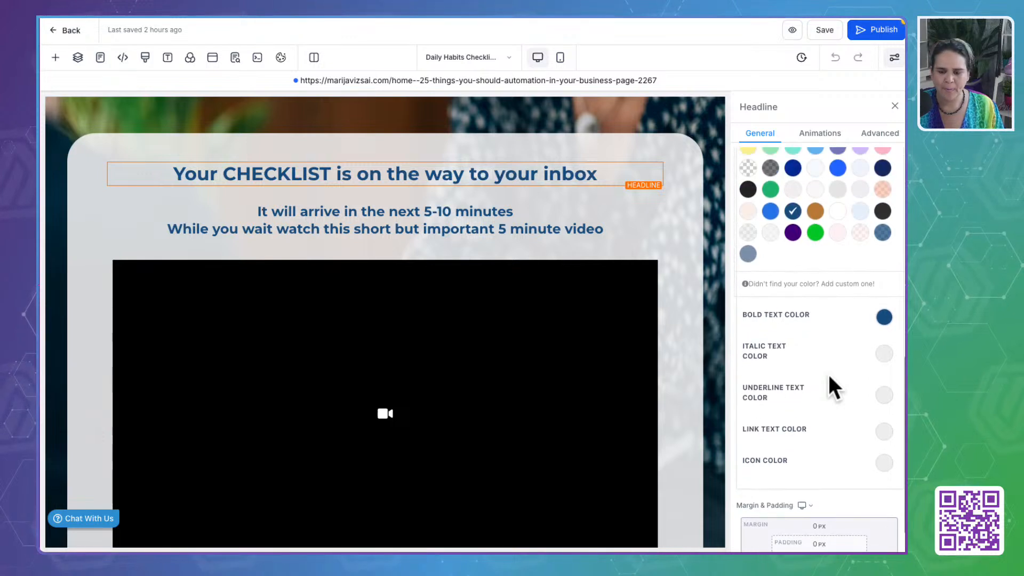
click(832, 284)
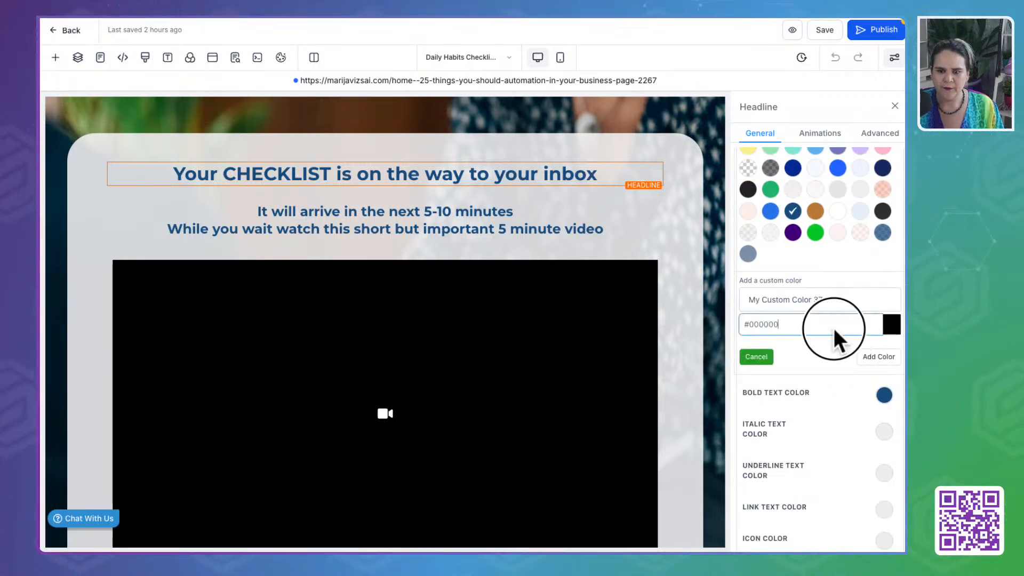
key(ctrl+v)
click(874, 356)
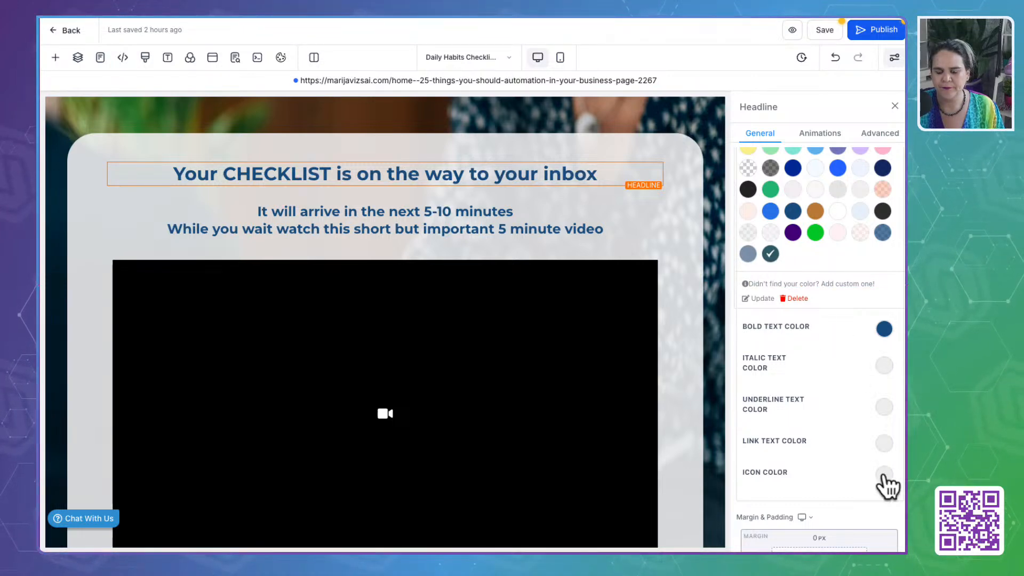
- Set the bold text color of both headlines above the video to the custom Till Green
scroll(838, 391, up, 5)
scroll(838, 392, down, 3)
scroll(839, 392, down, 2)
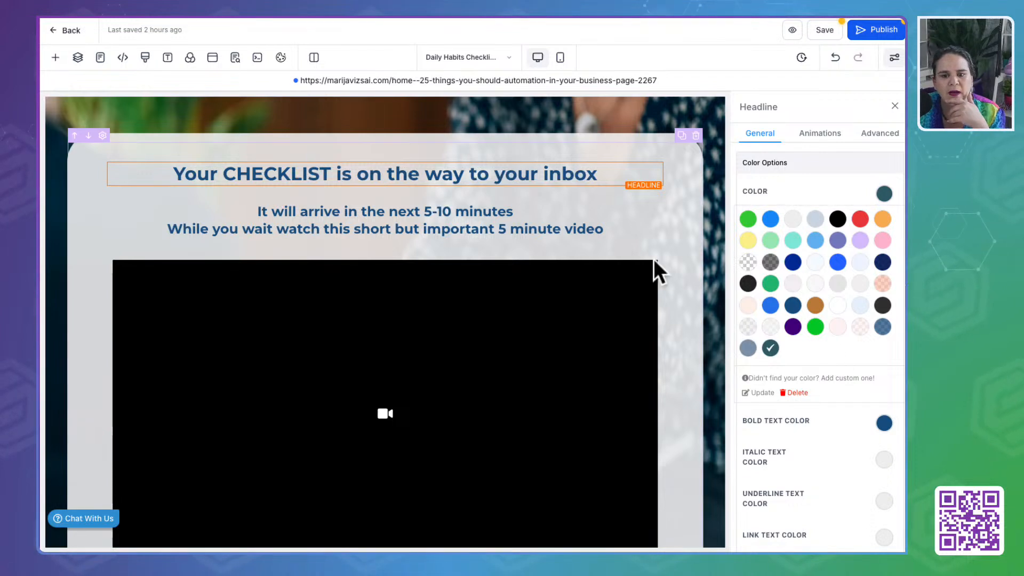
click(884, 423)
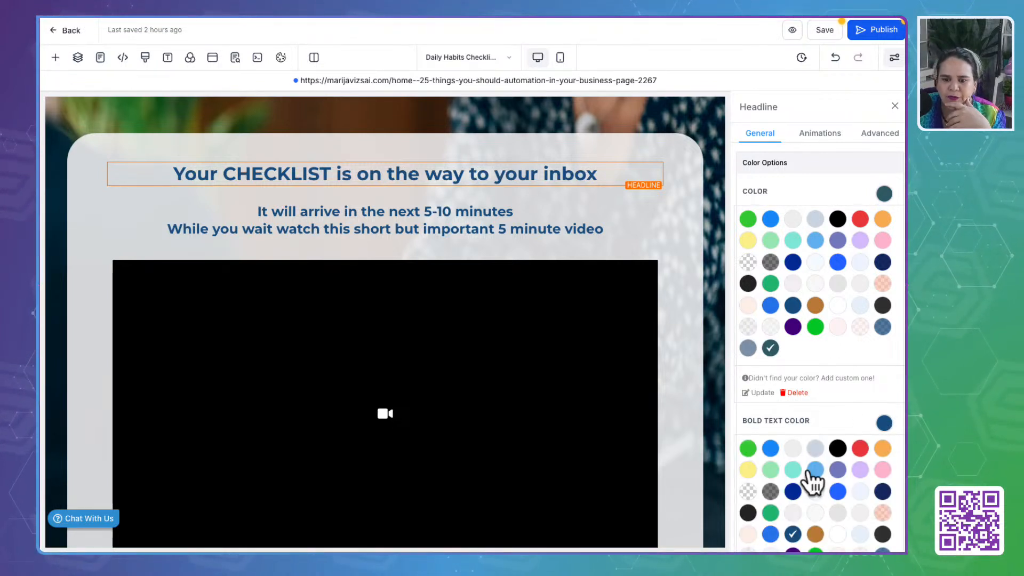
scroll(758, 536, down, 2)
click(771, 444)
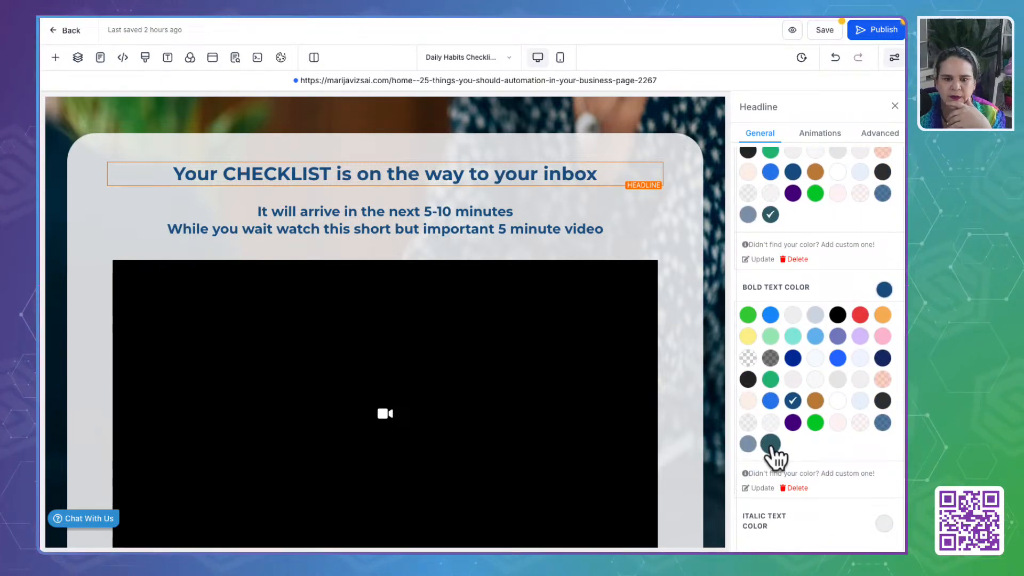
click(483, 228)
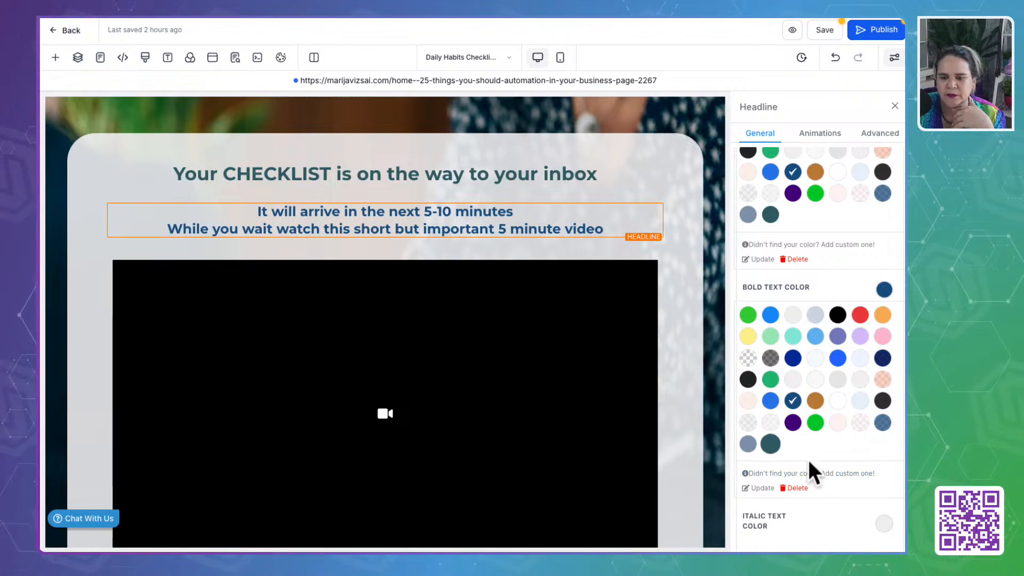
click(770, 444)
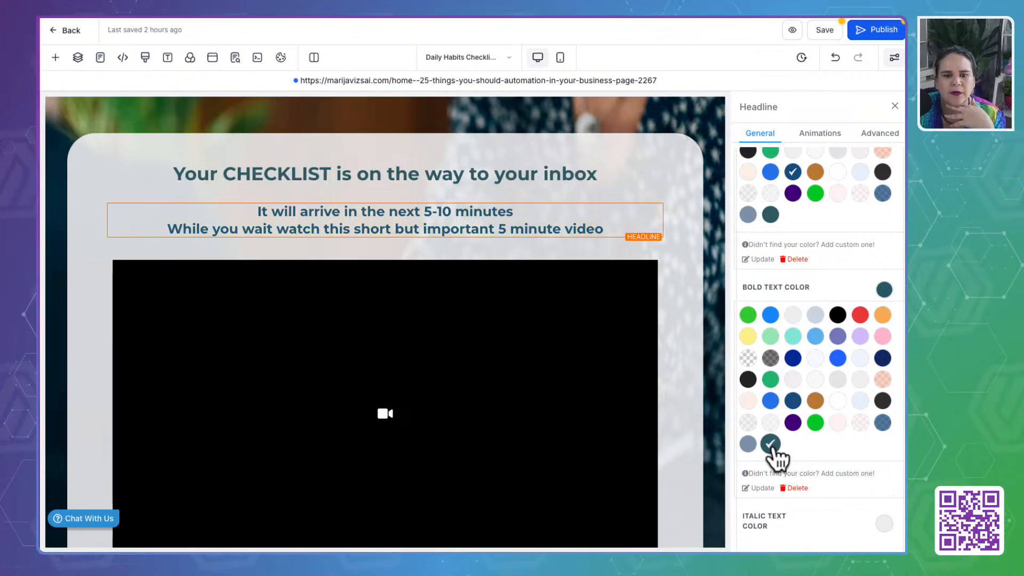
- Select the "Start Your Transformation Today – Schedule a Call!" button and copy Gold's hex code from the brand colors
scroll(470, 380, down, 5)
click(597, 356)
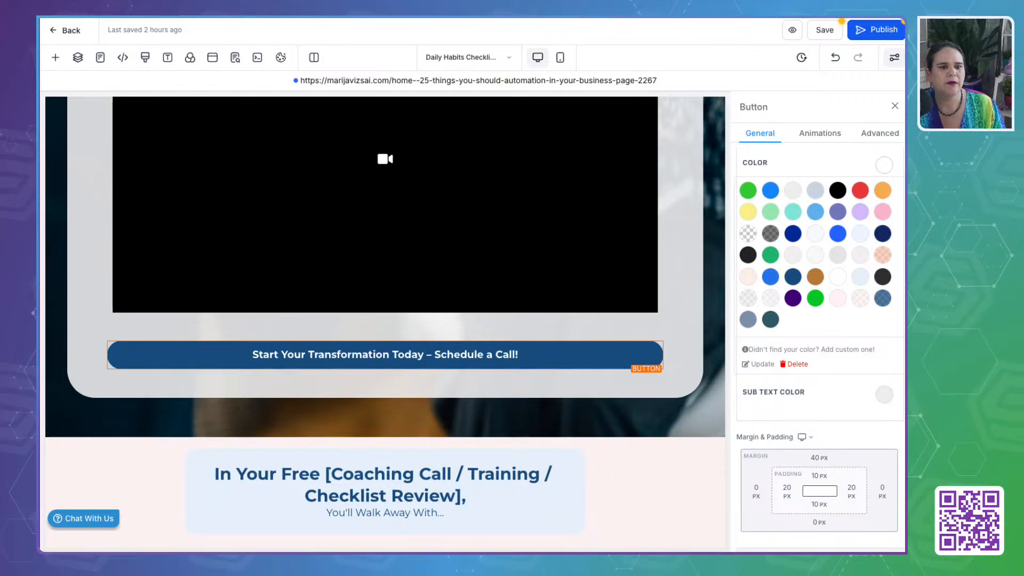
click(300, 12)
click(52, 339)
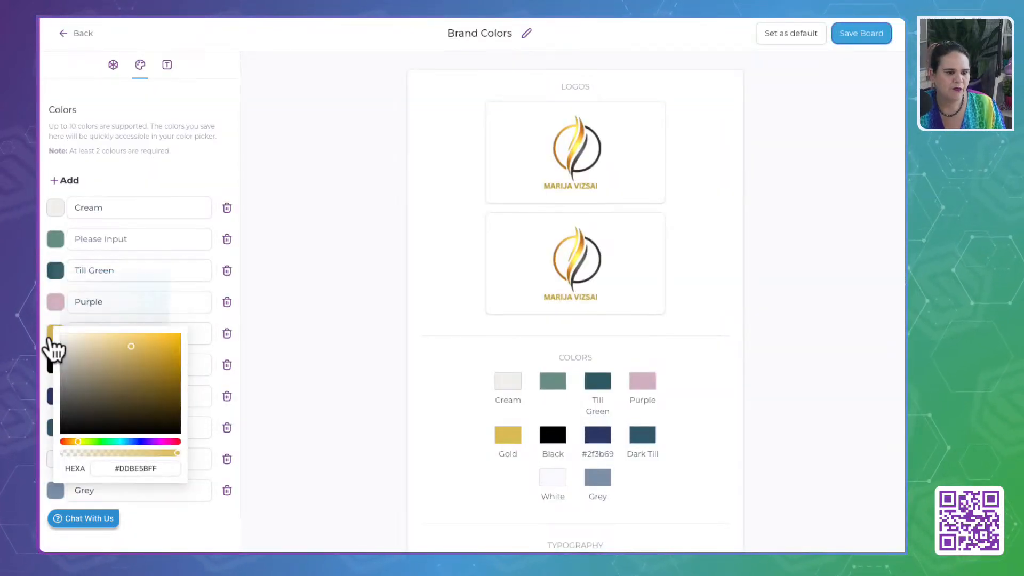
triple_click(138, 469)
key(ctrl+c)
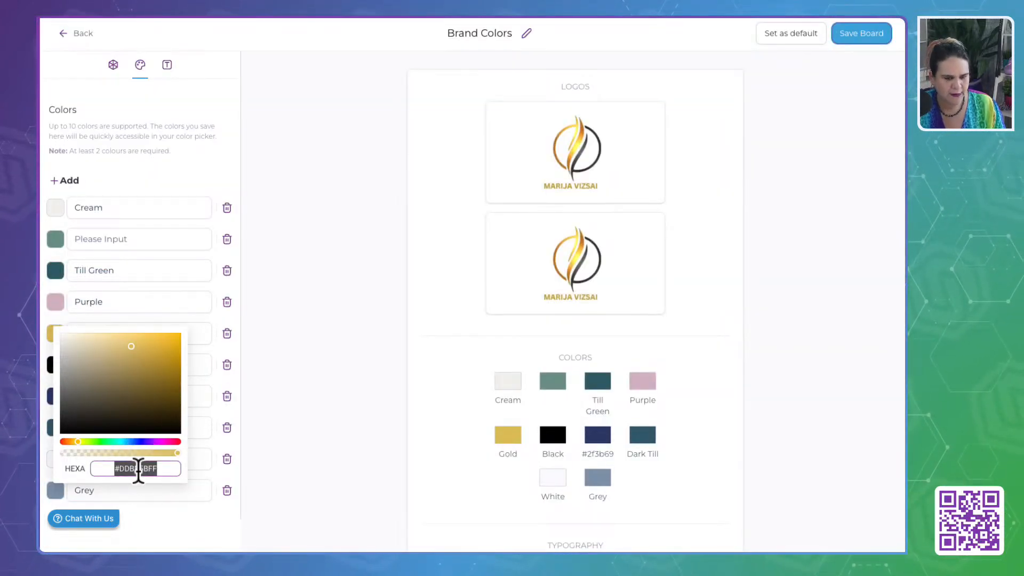
click(111, 12)
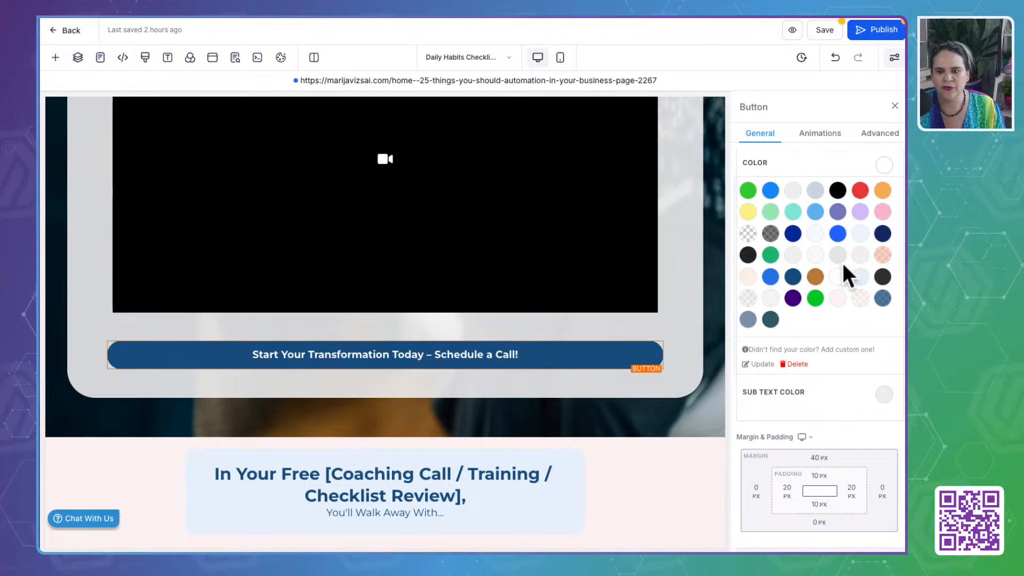
- Add Gold, #DDBE5BFF, as a custom color in the "Schedule a Call!" button's text color options
scroll(841, 260, up, 4)
scroll(843, 264, down, 3)
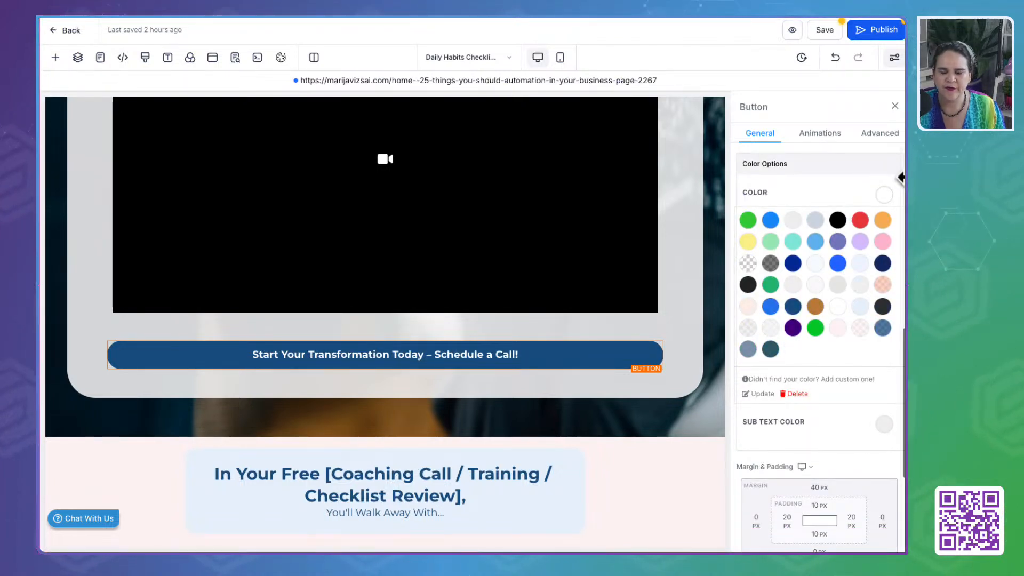
click(826, 380)
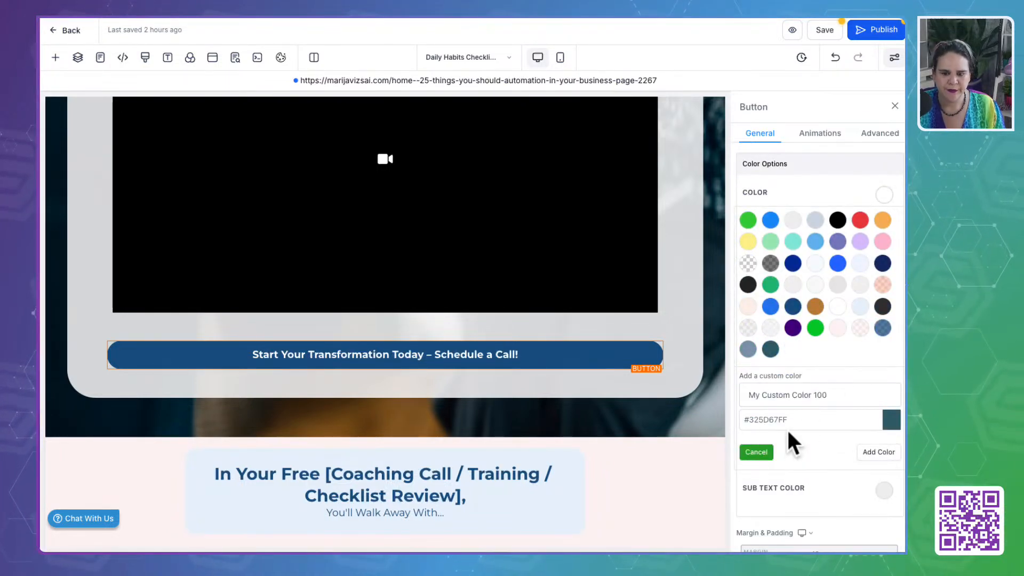
click(789, 421)
key(ctrl+a)
key(ctrl+v)
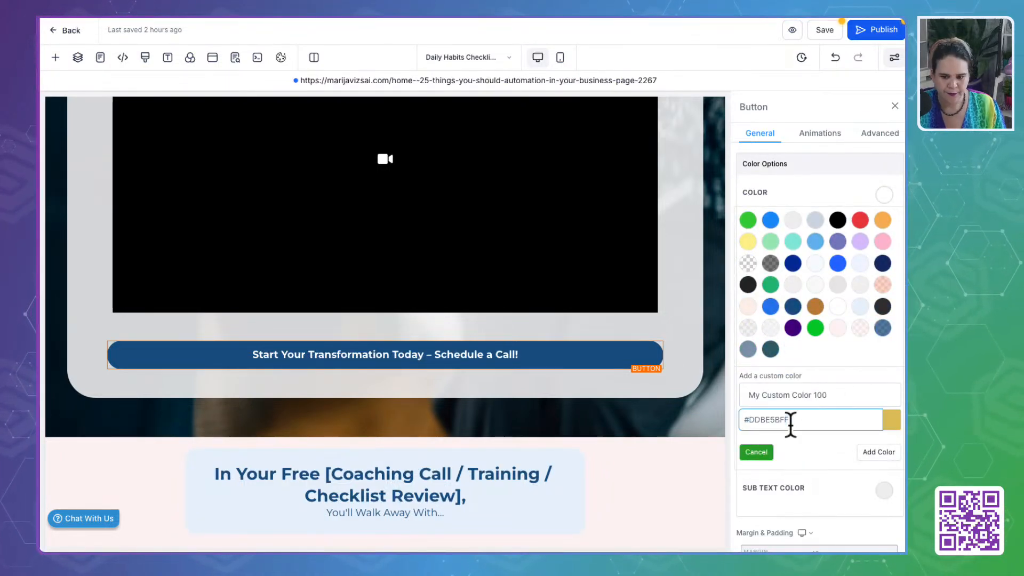
click(877, 452)
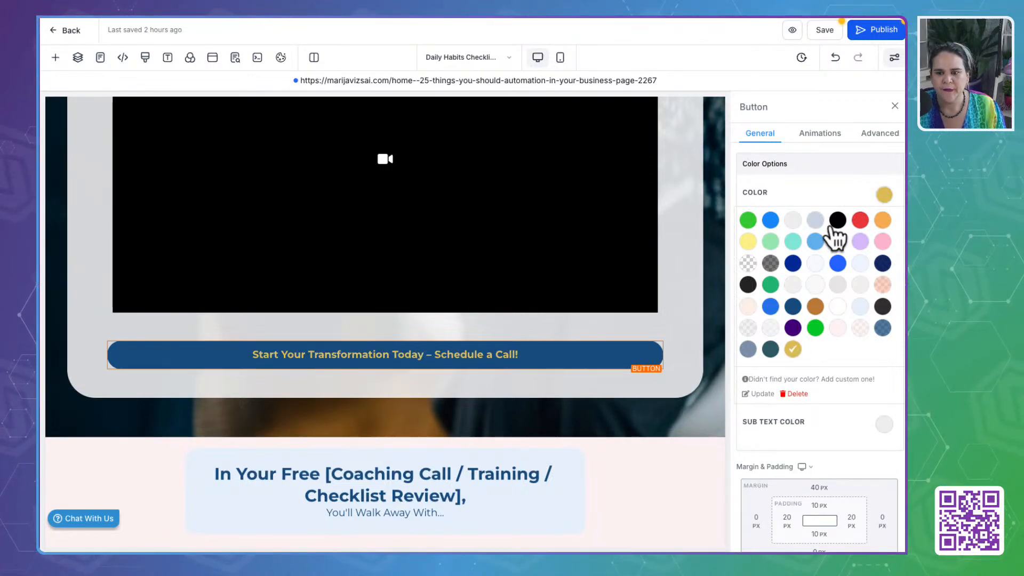
- Set the "Schedule a Call!" button's text color to Till Green and its background color to the custom Gold
click(883, 193)
click(886, 200)
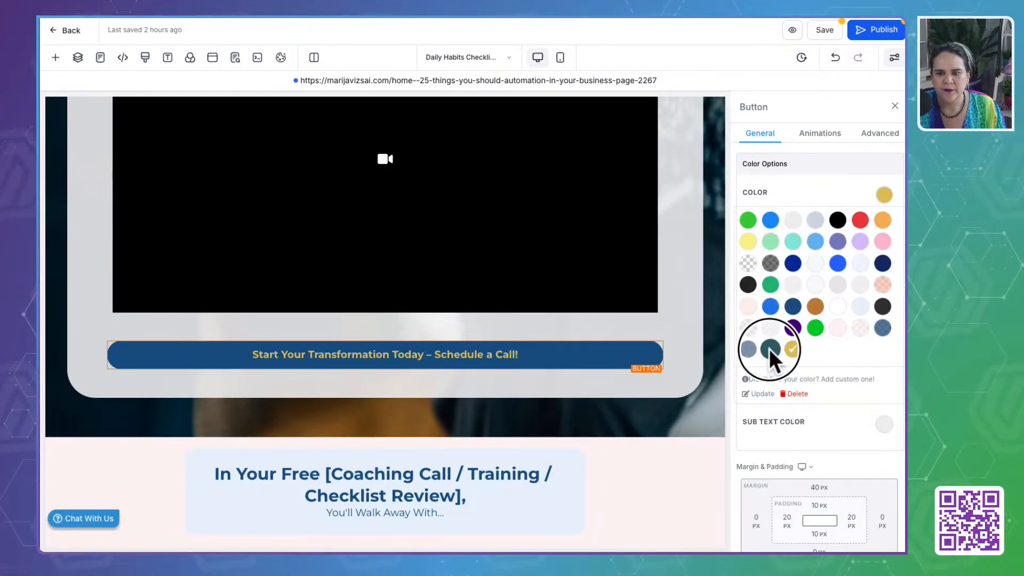
click(771, 349)
click(885, 195)
scroll(863, 200, up, 5)
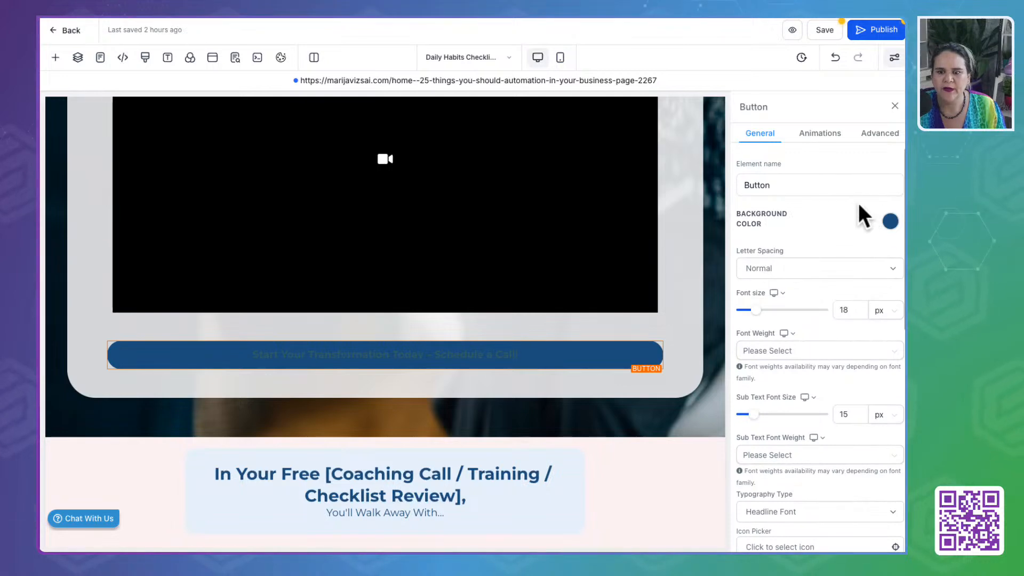
click(891, 221)
click(787, 380)
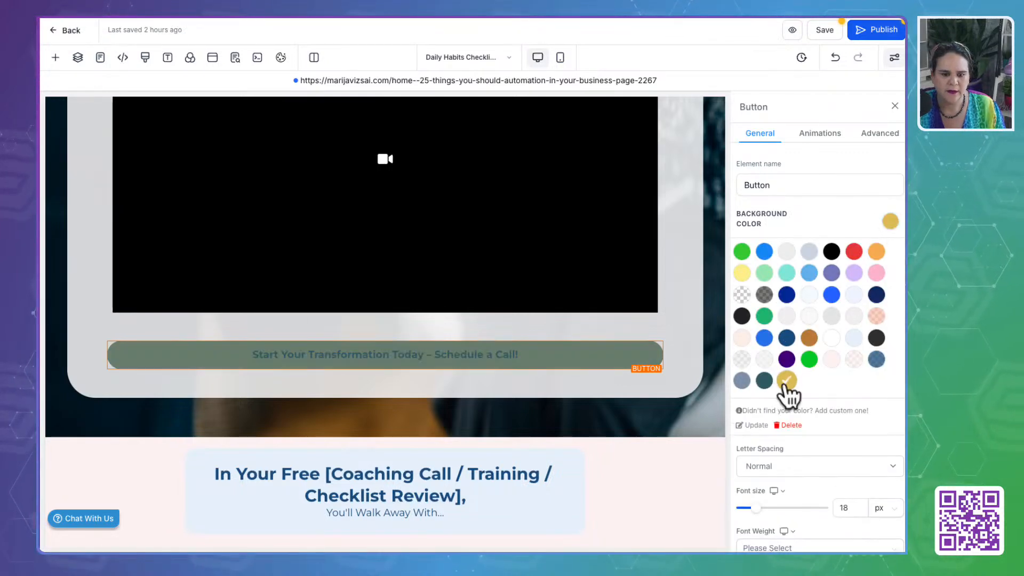
- Select the Benefit Section below the video and copy Cream's hex code from the brand colors
scroll(627, 459, down, 2)
scroll(627, 459, down, 4)
click(674, 172)
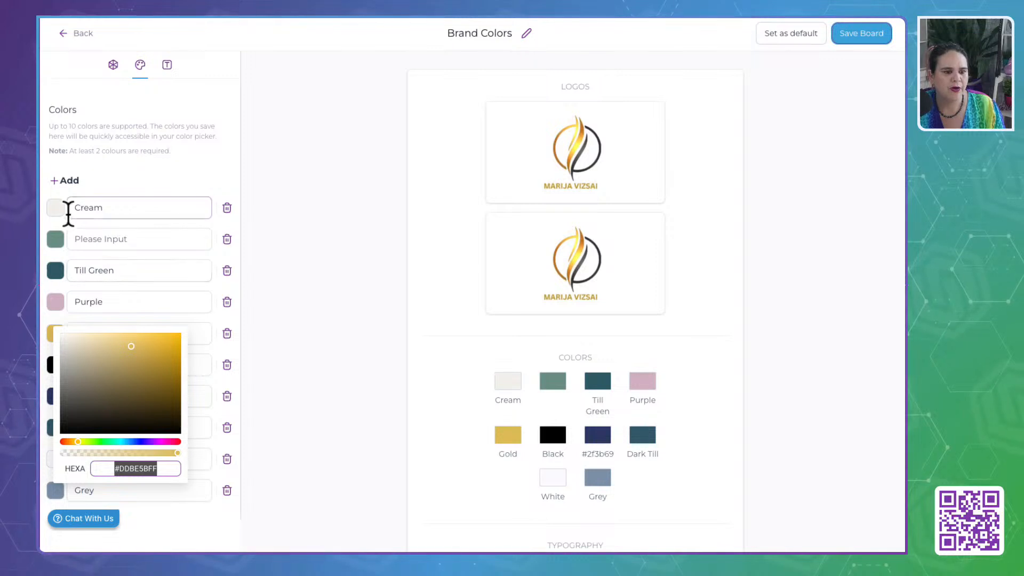
click(57, 208)
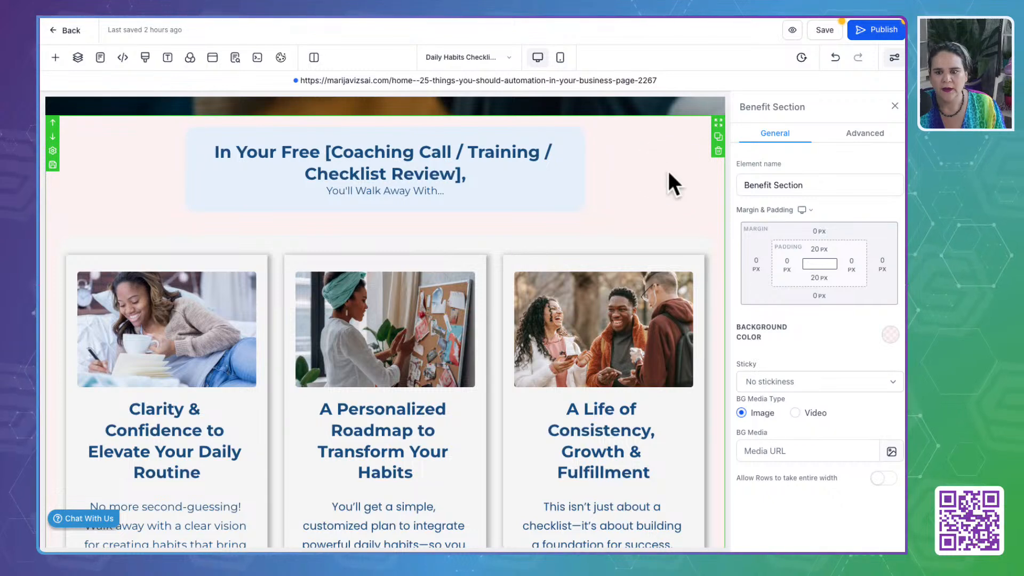
- Add Cream, #F2F1ECFF, as a custom color and apply it as the Benefit Section's background
click(890, 336)
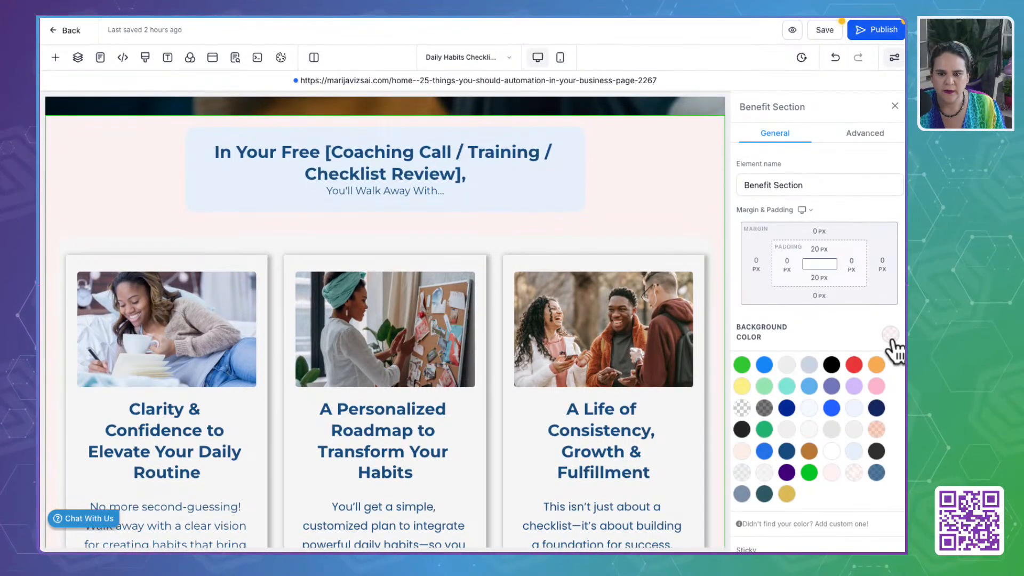
click(779, 524)
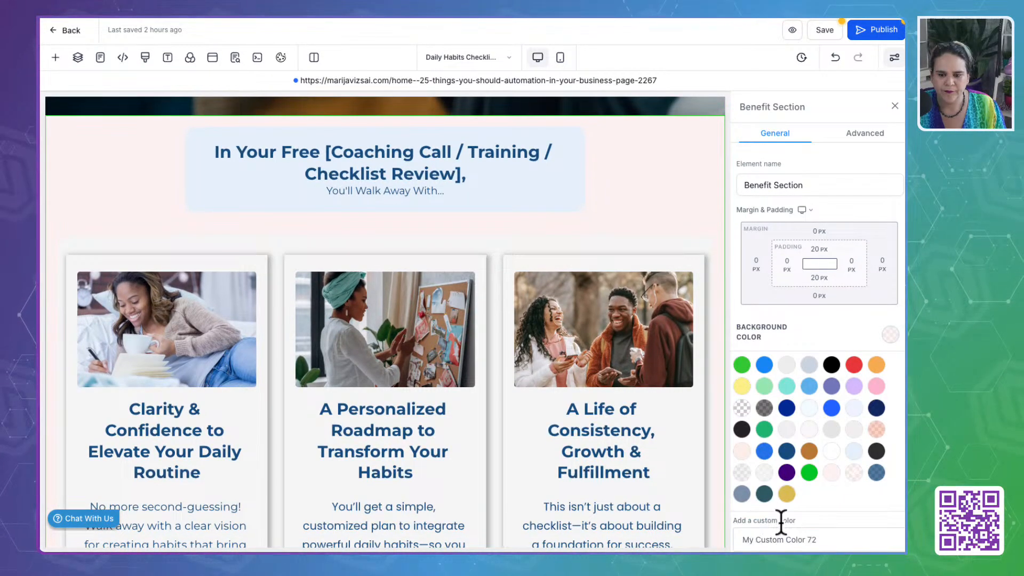
scroll(778, 518, down, 2)
text(#F2F1FCFF)
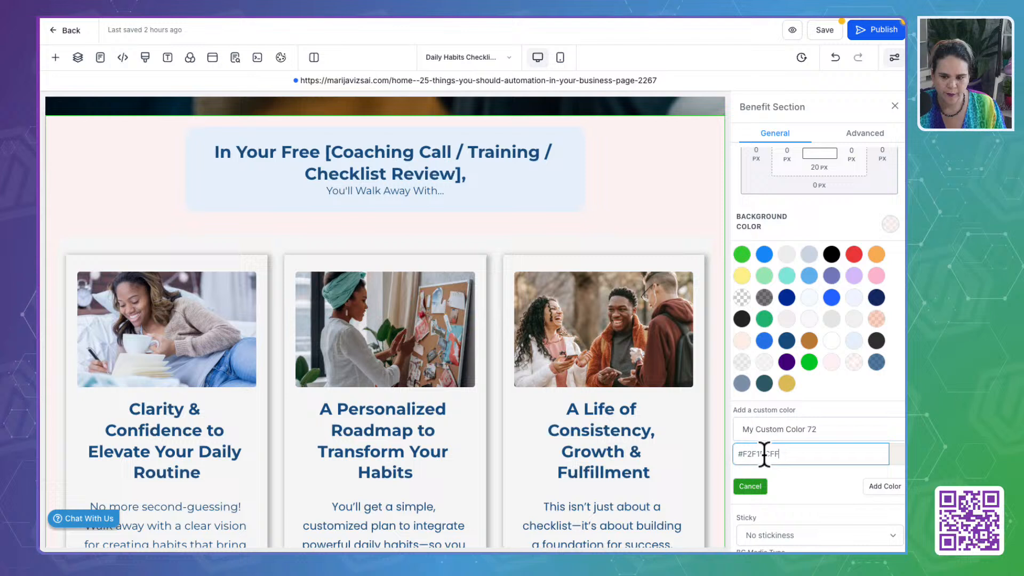
click(888, 486)
- Make the background of the row holding the "In Your Free [Coaching Call / Training / Checklist Review]," headline transparent
click(498, 207)
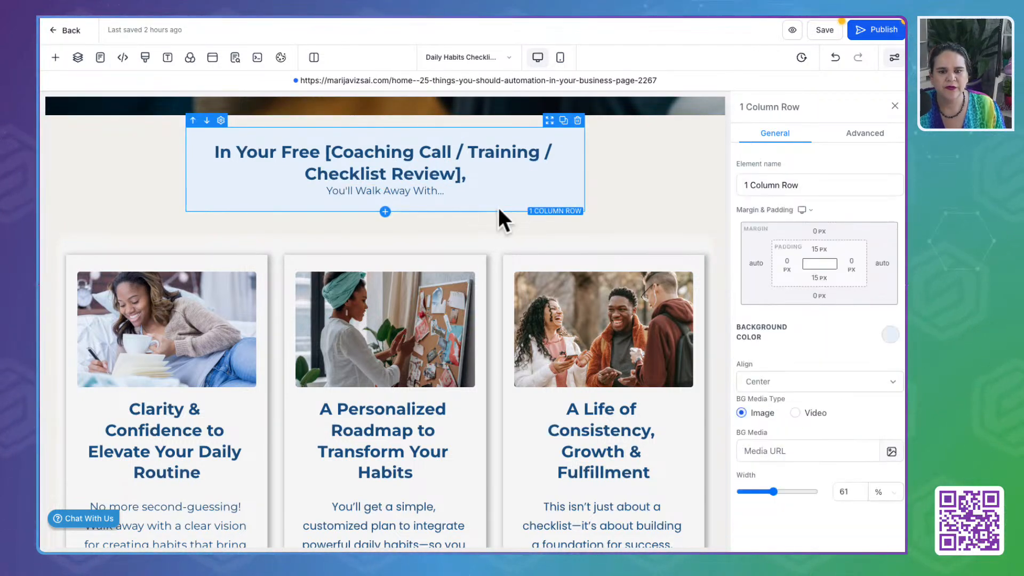
click(890, 335)
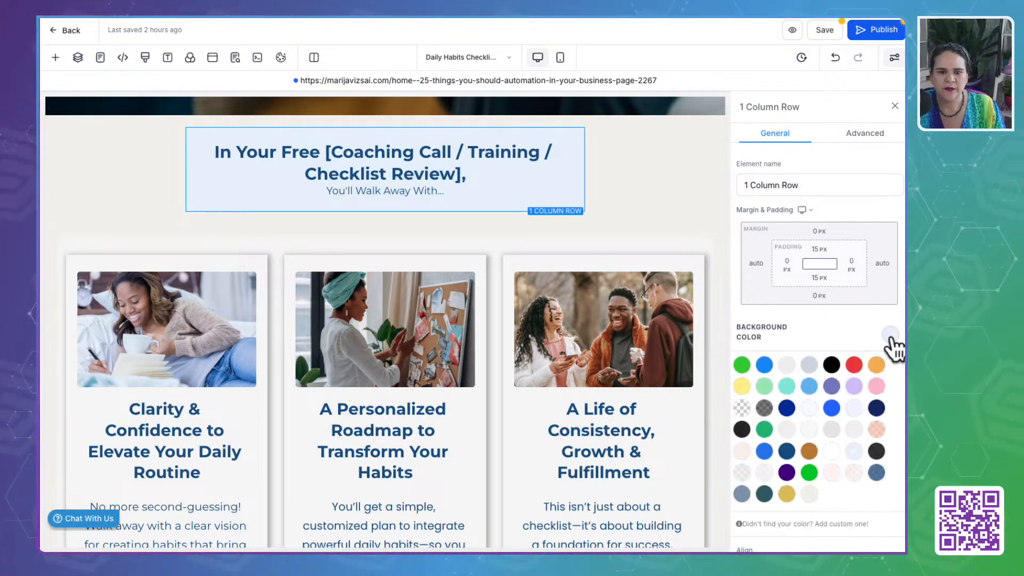
click(742, 408)
- Replace the headline's bracketed placeholder with "Discovery Call" and remove the trailing comma
click(306, 158)
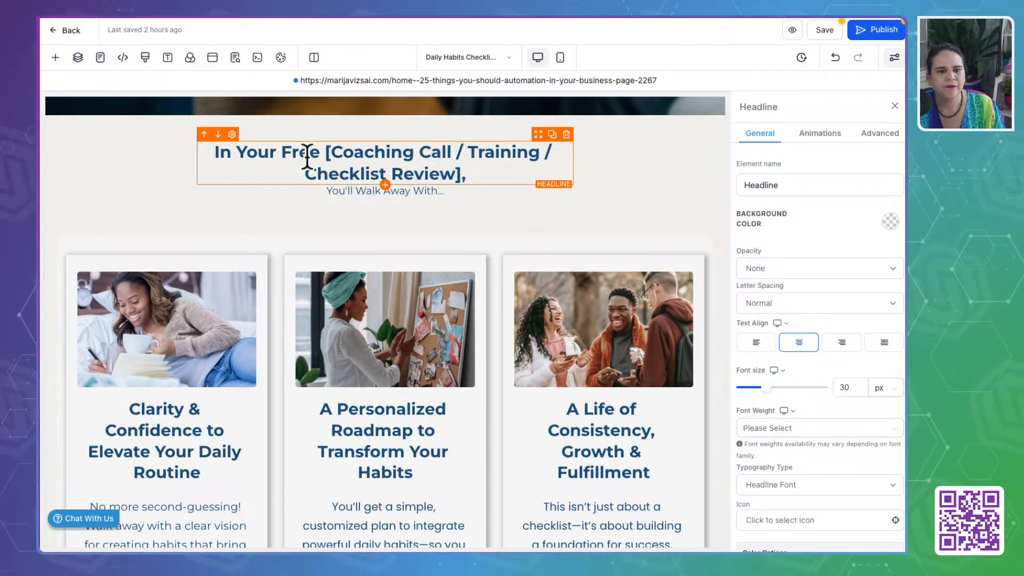
click(308, 155)
drag(323, 155, 466, 173)
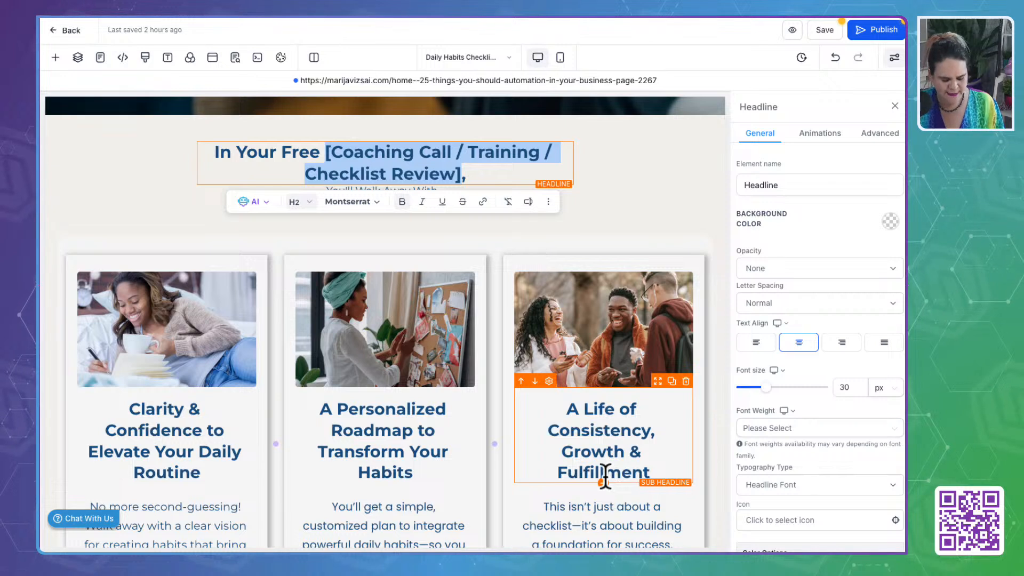
text(Discovery Call,)
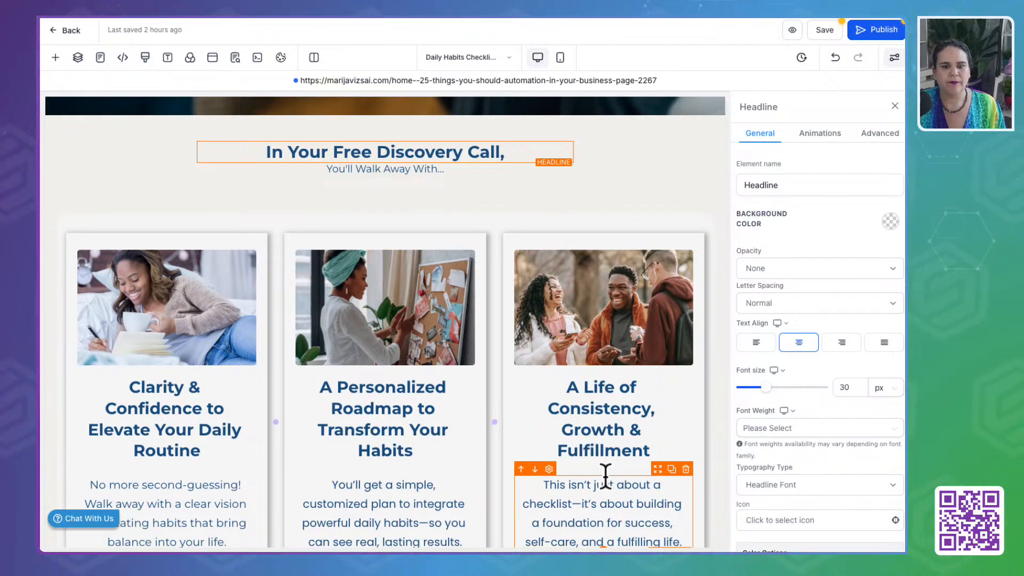
key(BackSpace)
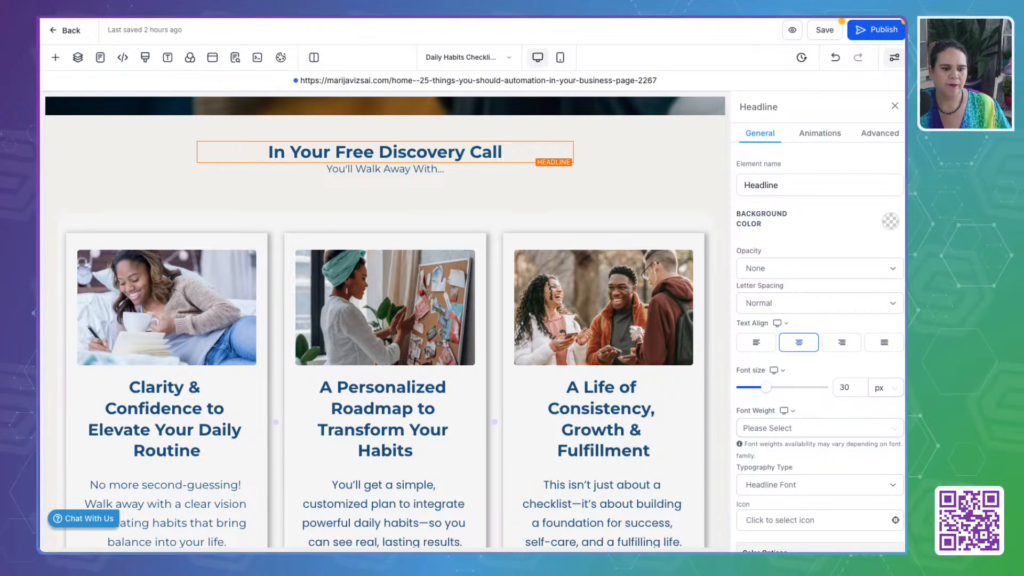
- Set the "Clarity & Confidence to Elevate Your Daily Routine" sub headline's color and bold text color to Till Green
scroll(390, 395, down, 5)
scroll(389, 396, up, 3)
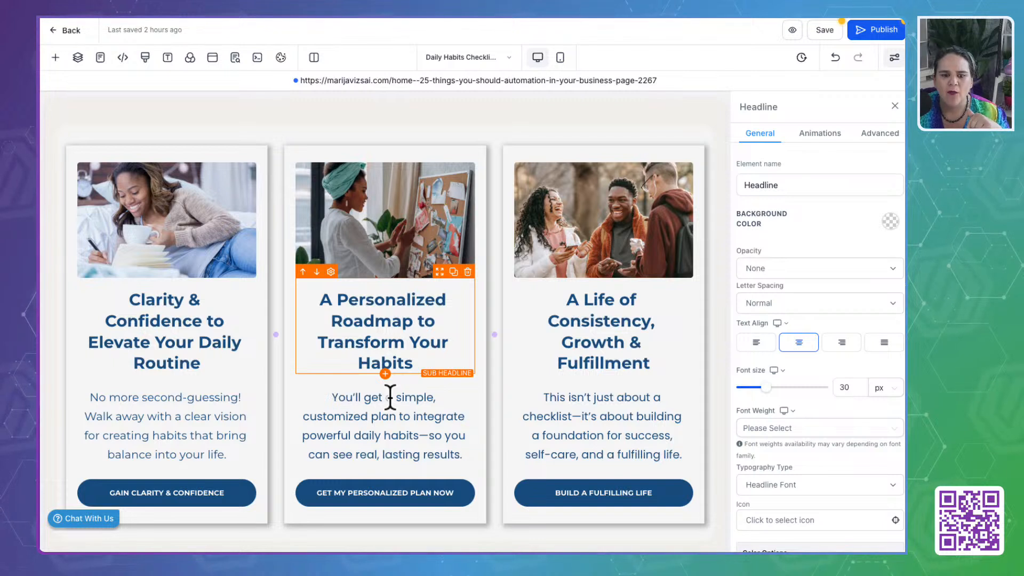
click(178, 344)
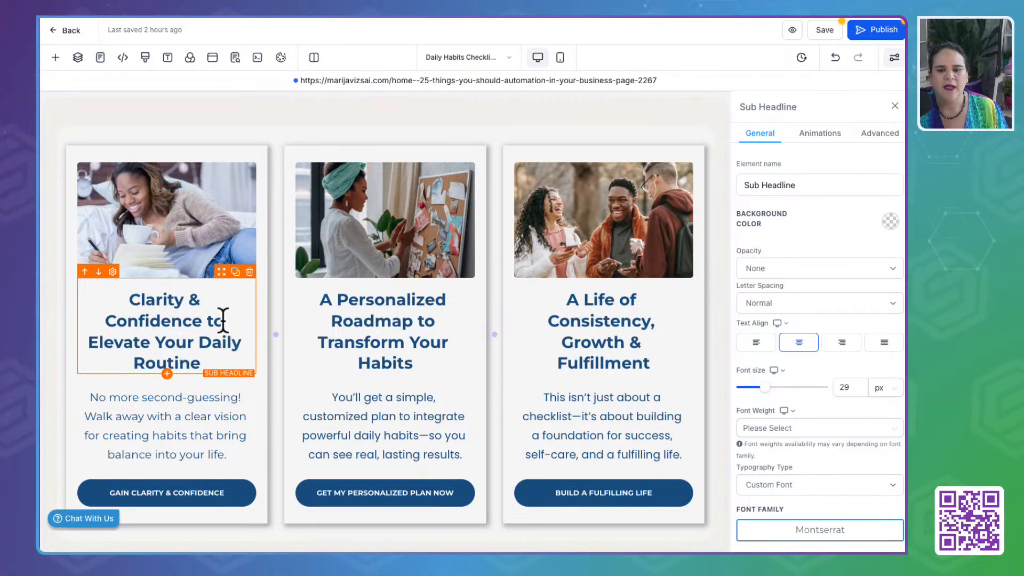
scroll(850, 389, down, 6)
click(885, 292)
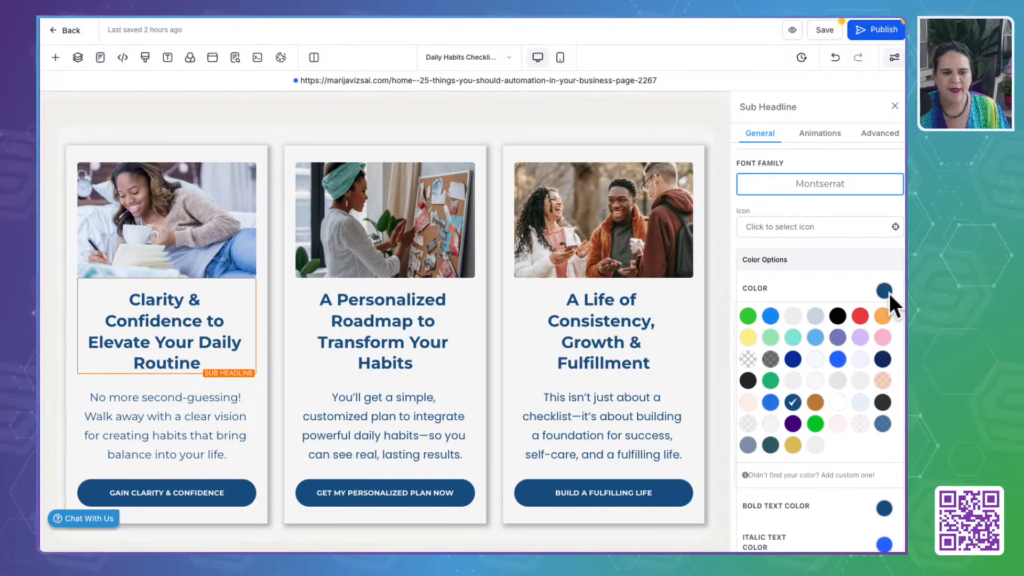
click(770, 445)
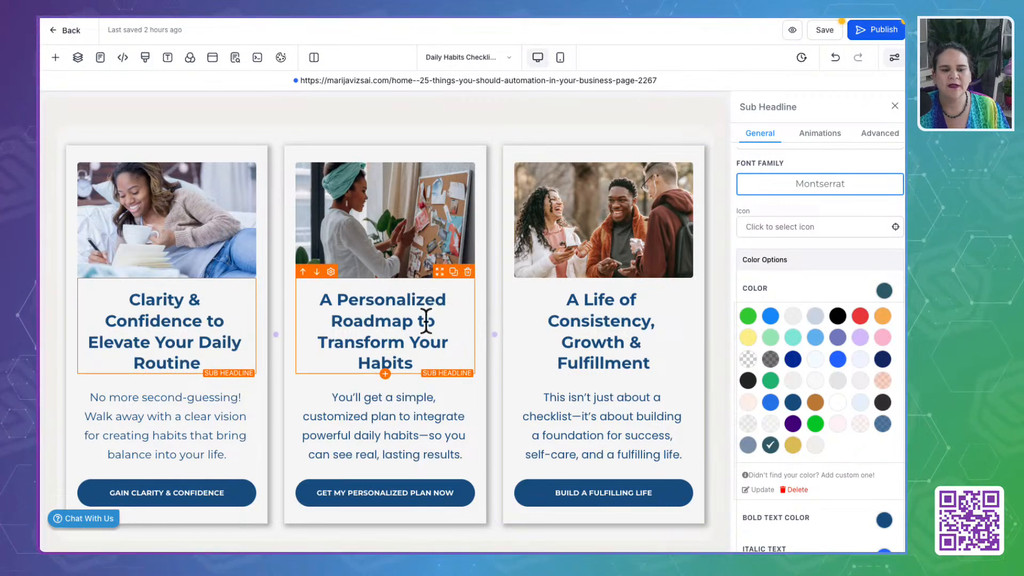
scroll(849, 462, down, 3)
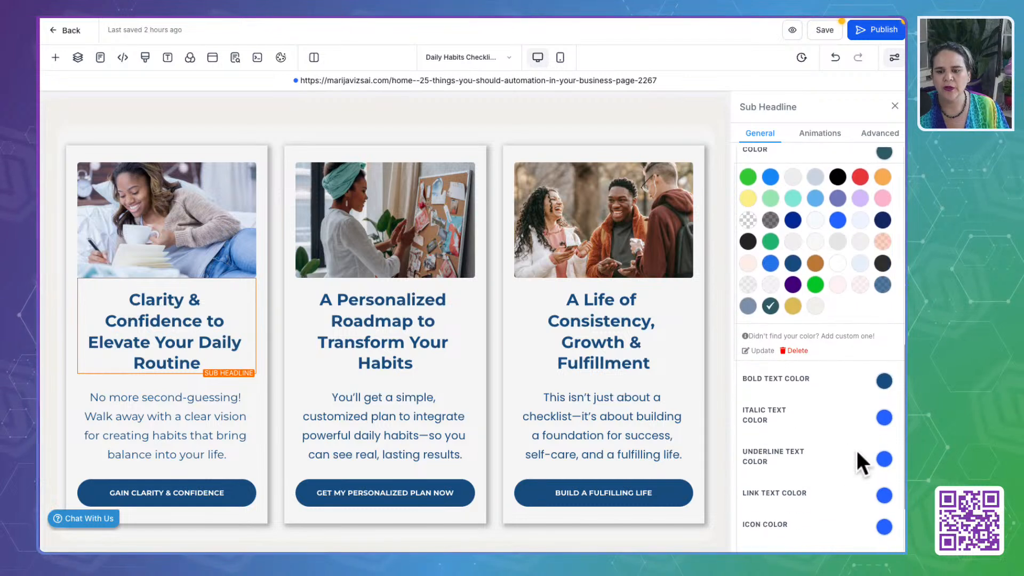
click(884, 382)
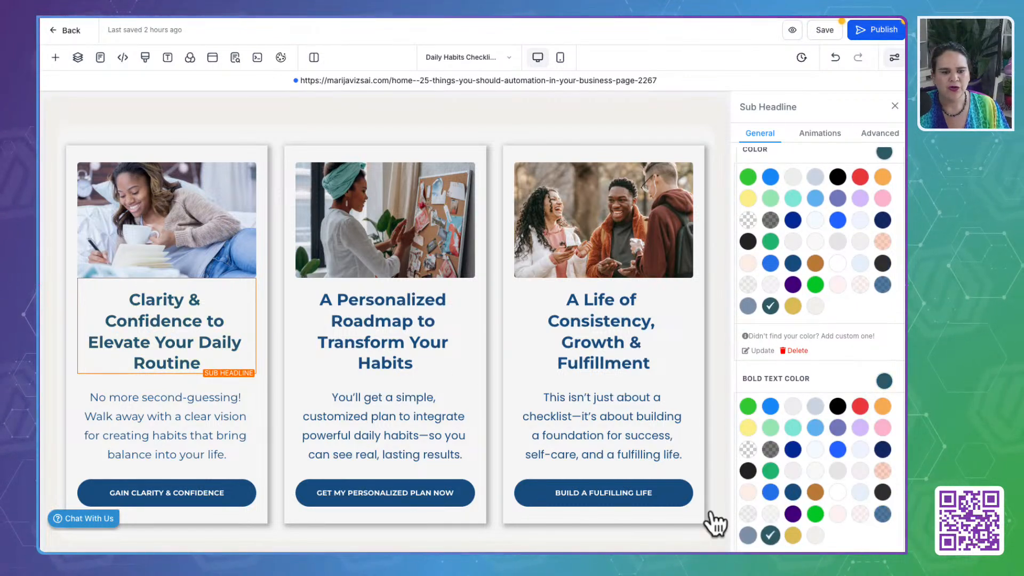
- Set the color and bold text color of the "Personalized Roadmap" and "Life of Consistency" sub headlines to Till Green
click(374, 300)
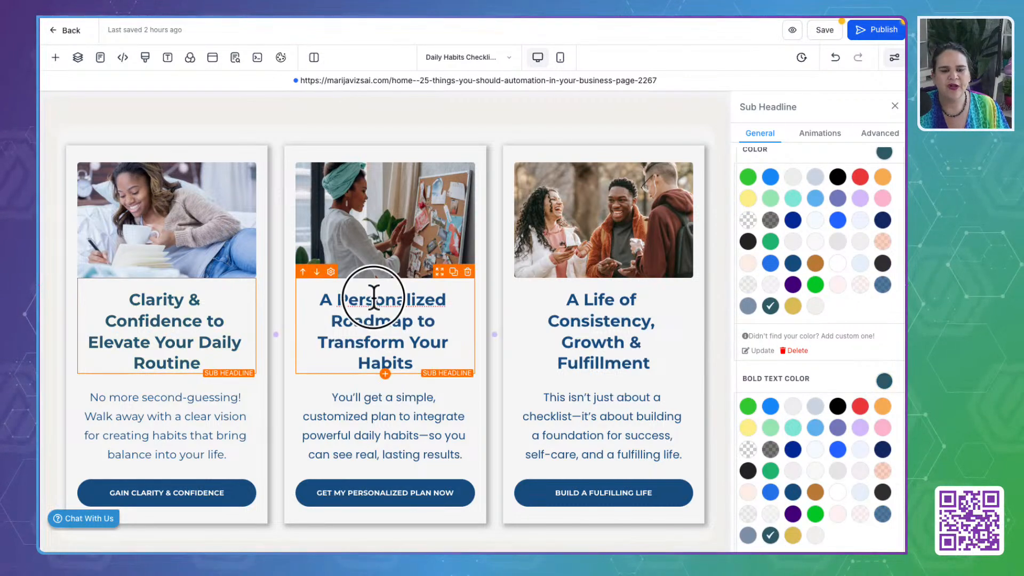
click(770, 305)
click(770, 535)
click(629, 335)
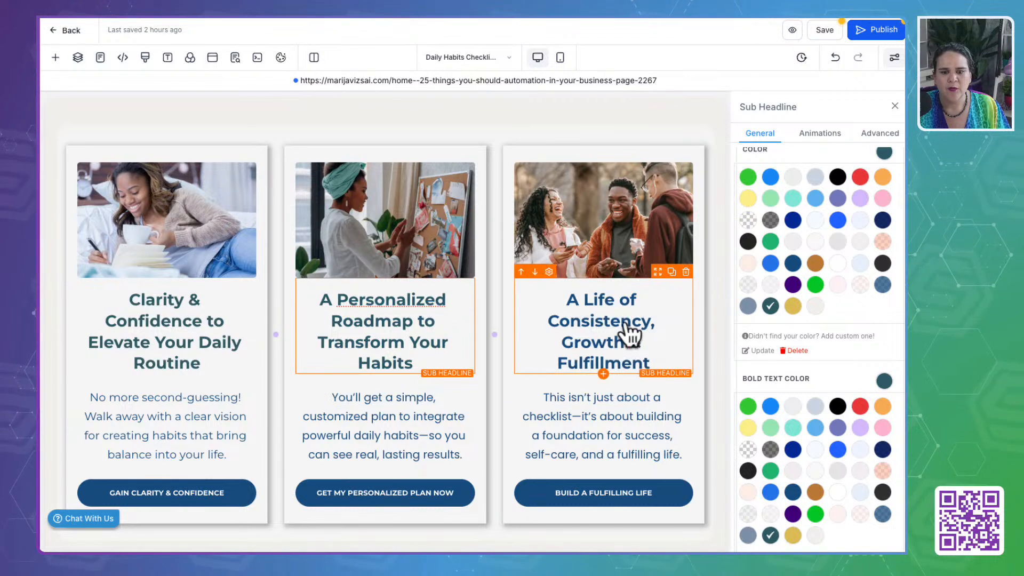
click(771, 306)
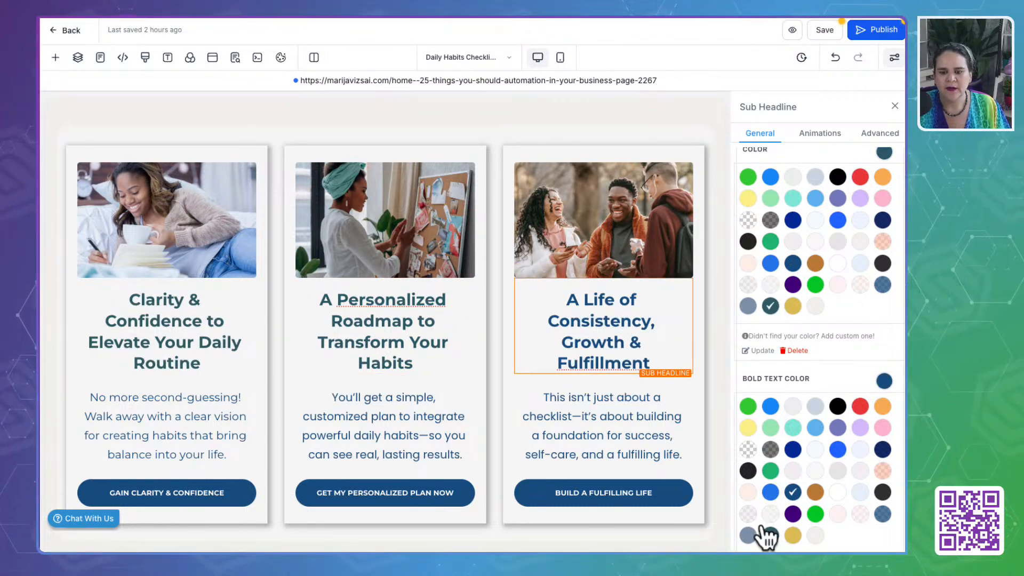
click(770, 536)
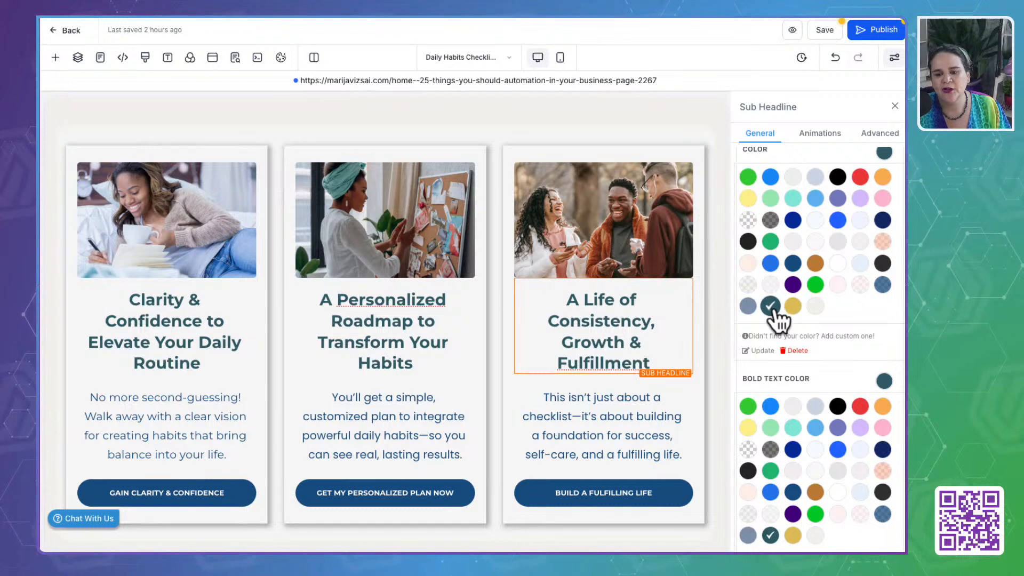
- Set the text color of the paragraphs in all three benefit cards to Till Green
click(162, 400)
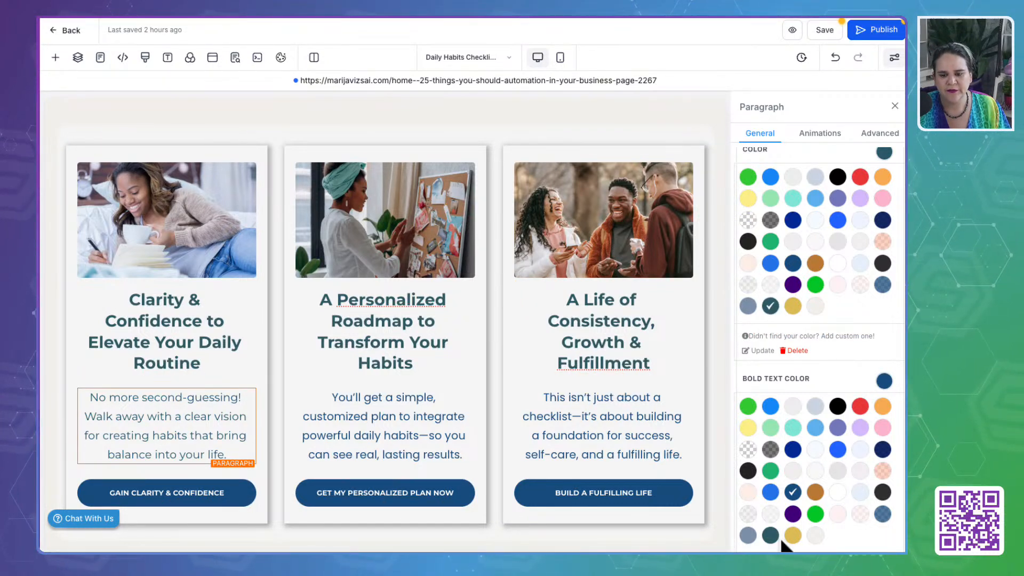
click(411, 419)
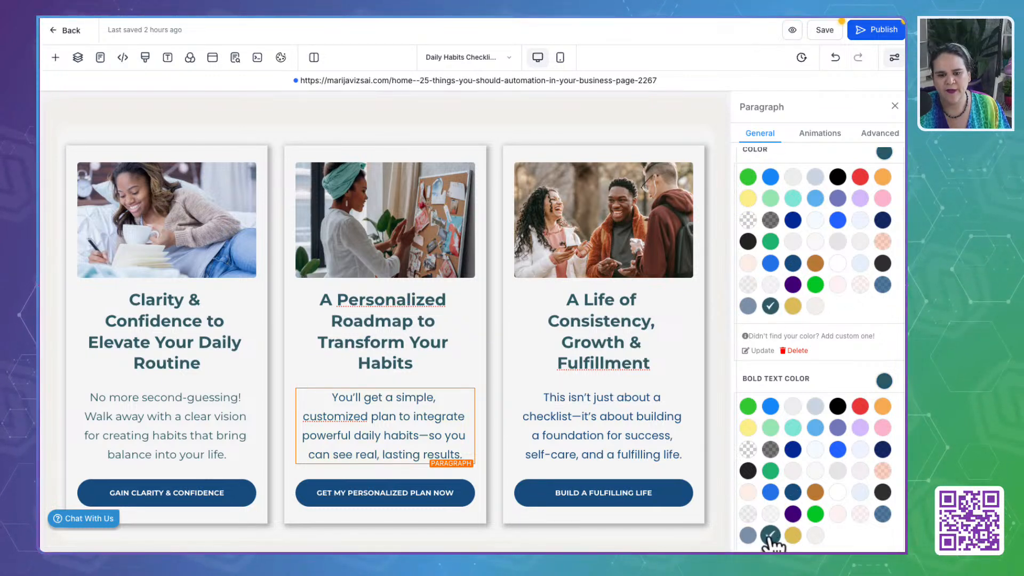
click(662, 431)
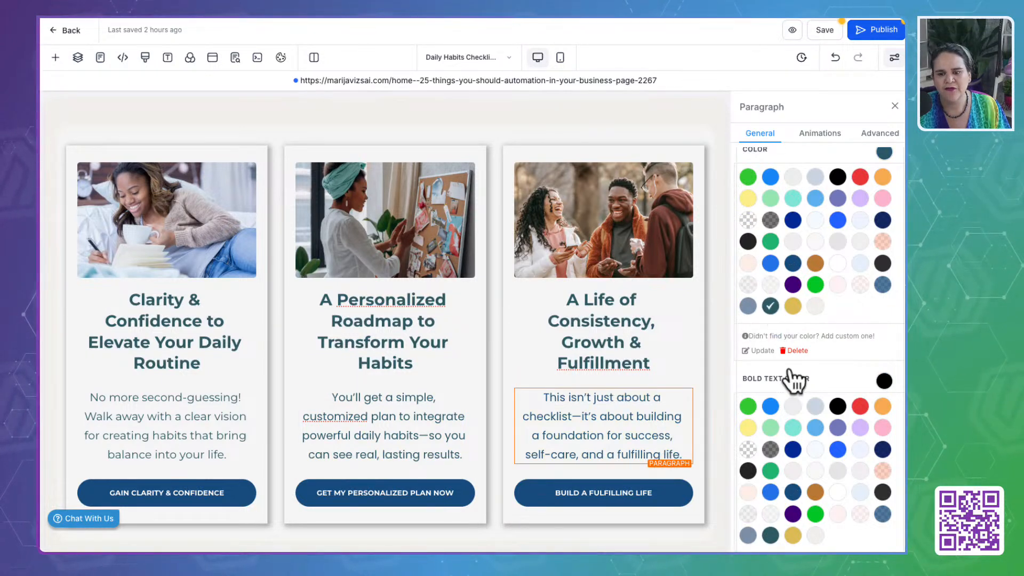
- Set the text color of the buttons in all three benefit cards to Till Green
click(240, 497)
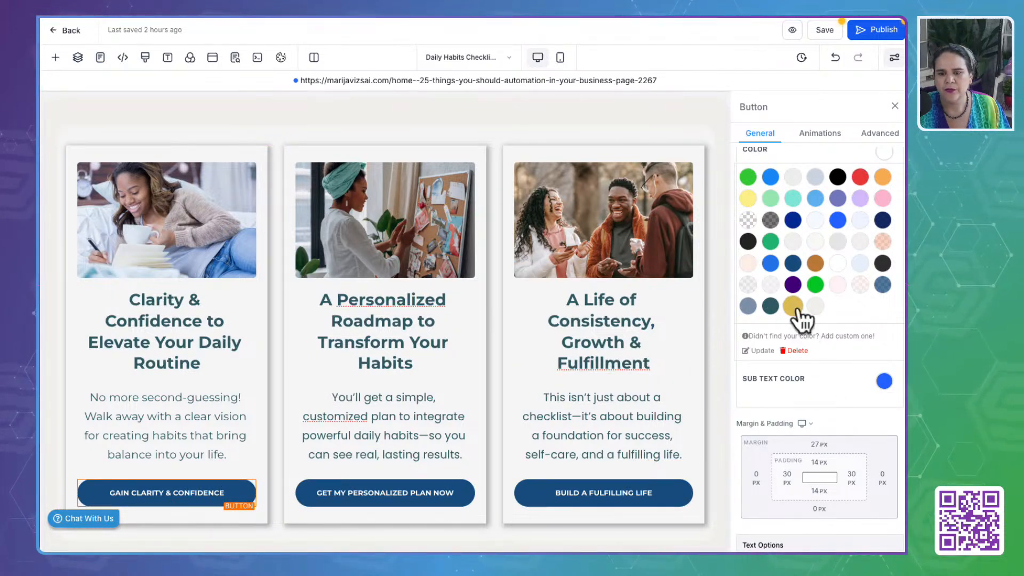
scroll(796, 314, up, 2)
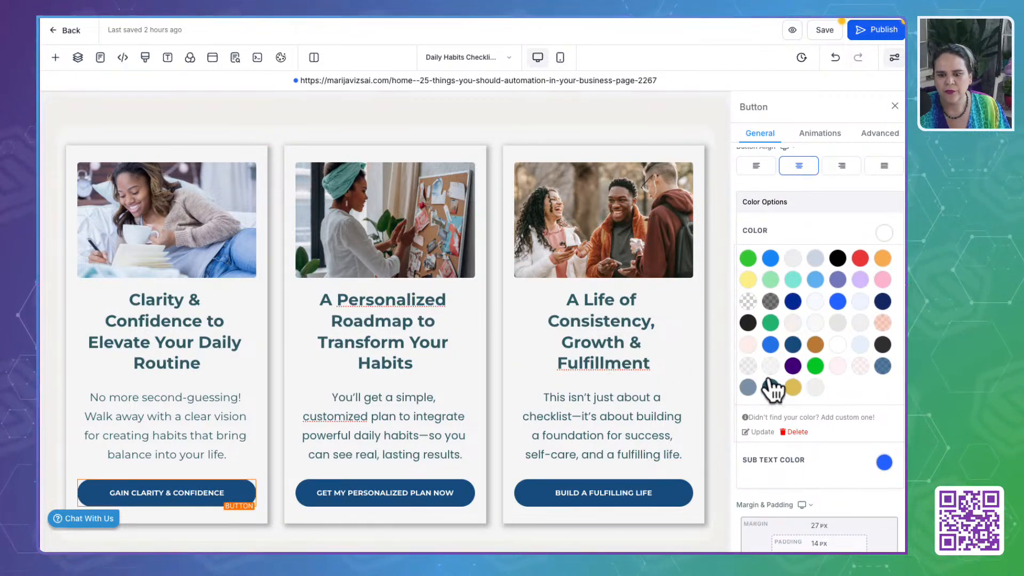
click(777, 389)
click(461, 495)
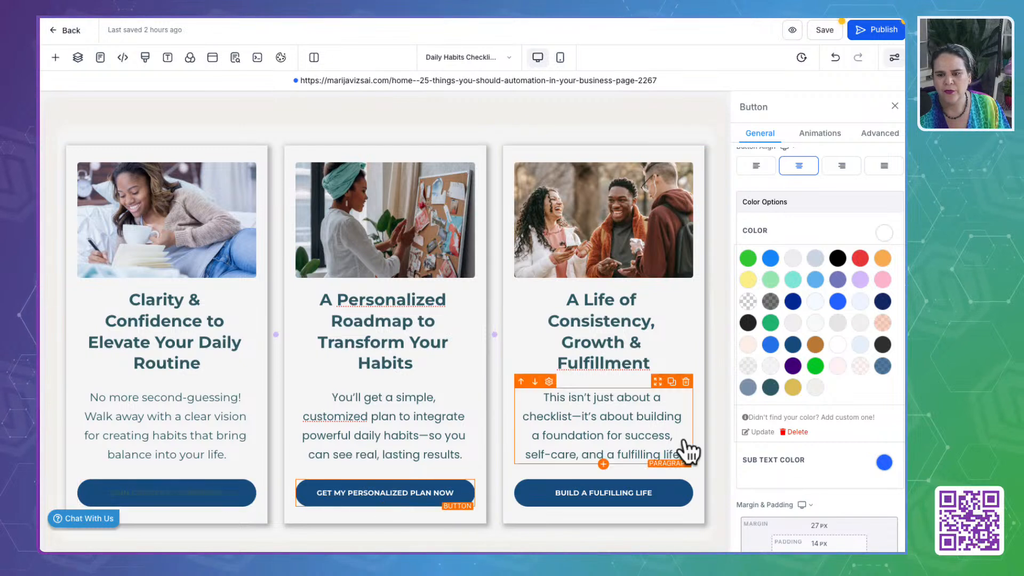
shift+click(671, 495)
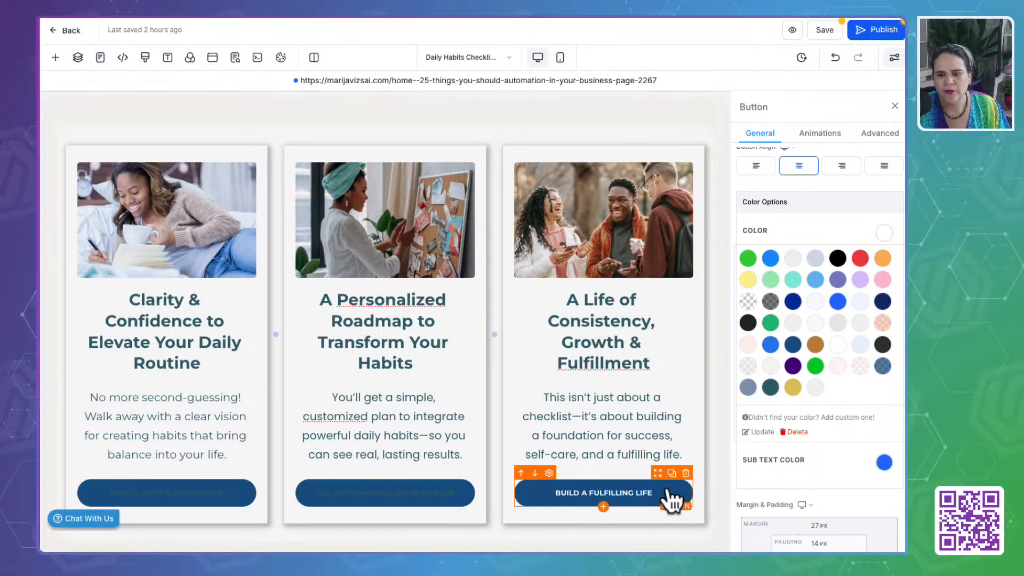
click(770, 388)
- Set the background color of the buttons in all three benefit cards to the custom Gold
click(243, 499)
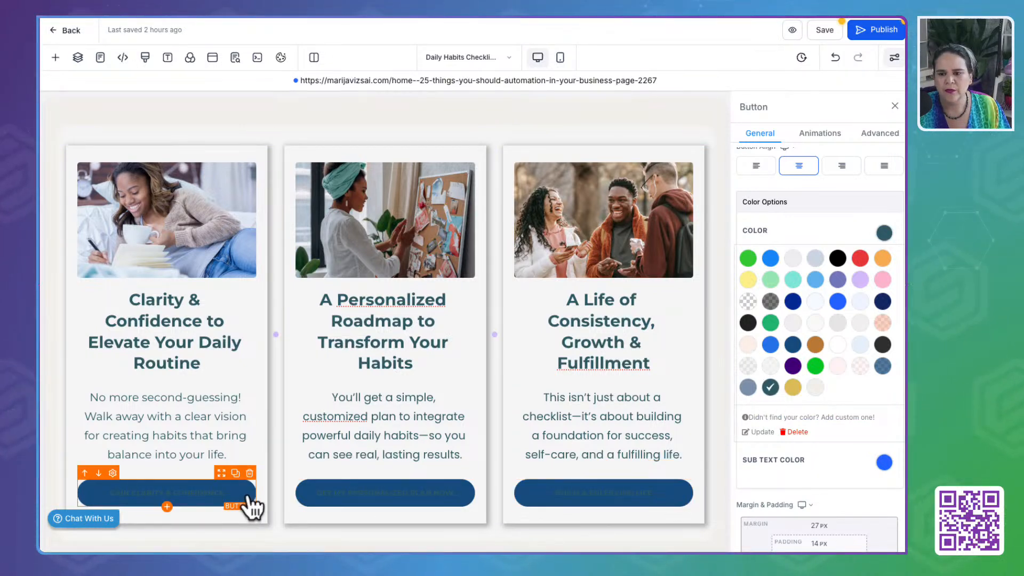
scroll(855, 176, up, 8)
click(890, 222)
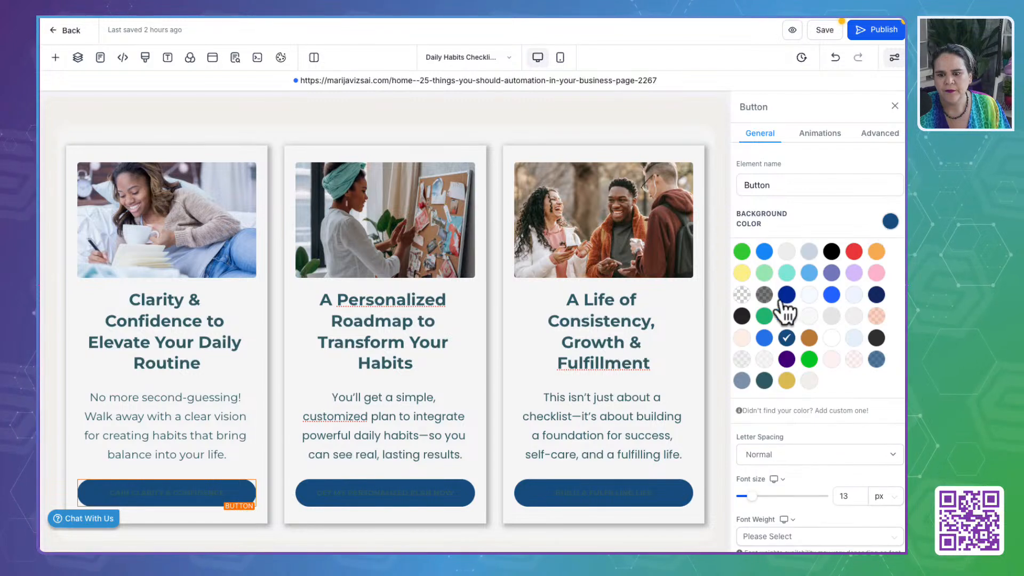
click(787, 381)
click(464, 491)
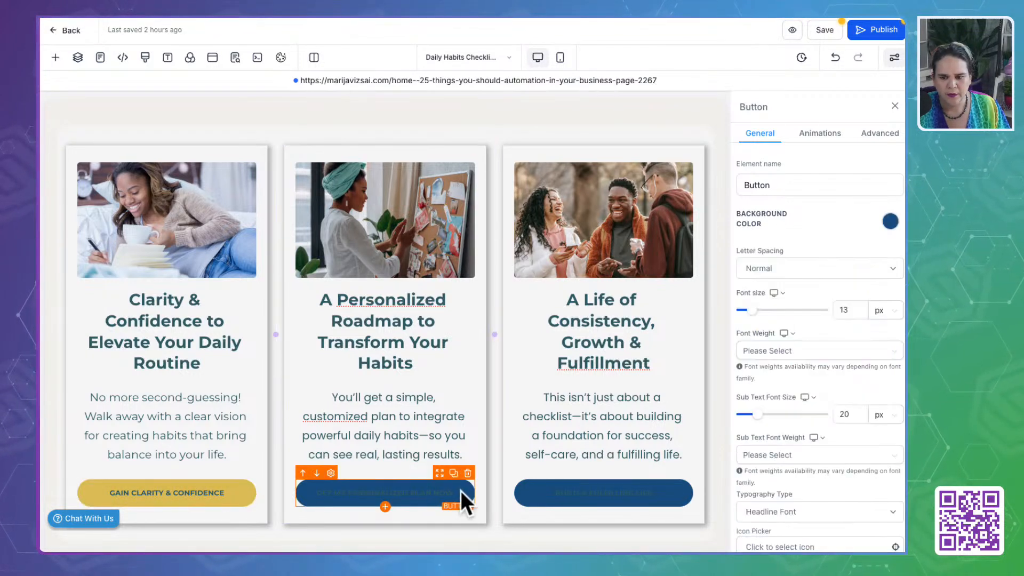
click(892, 222)
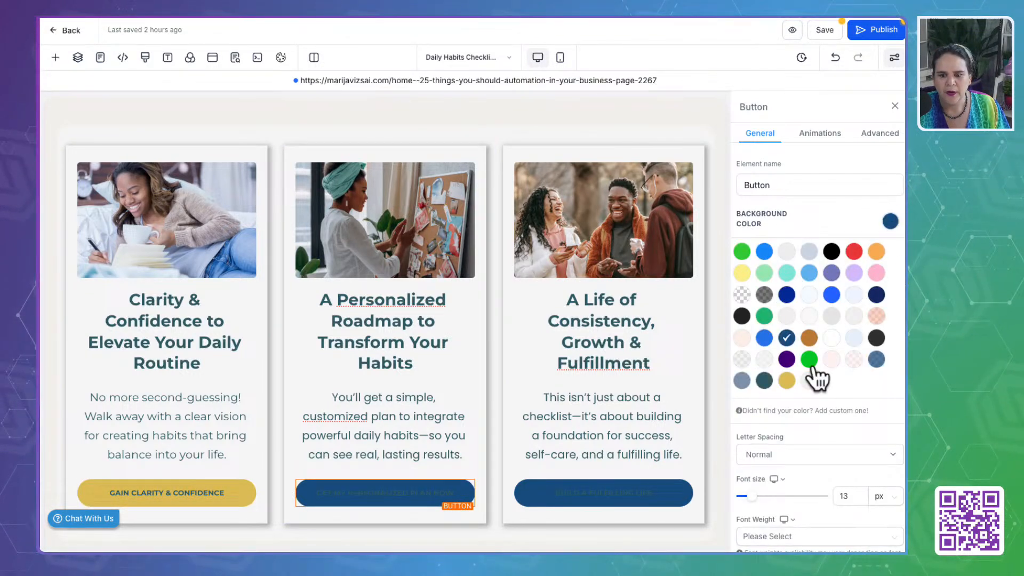
click(787, 380)
click(682, 492)
click(891, 222)
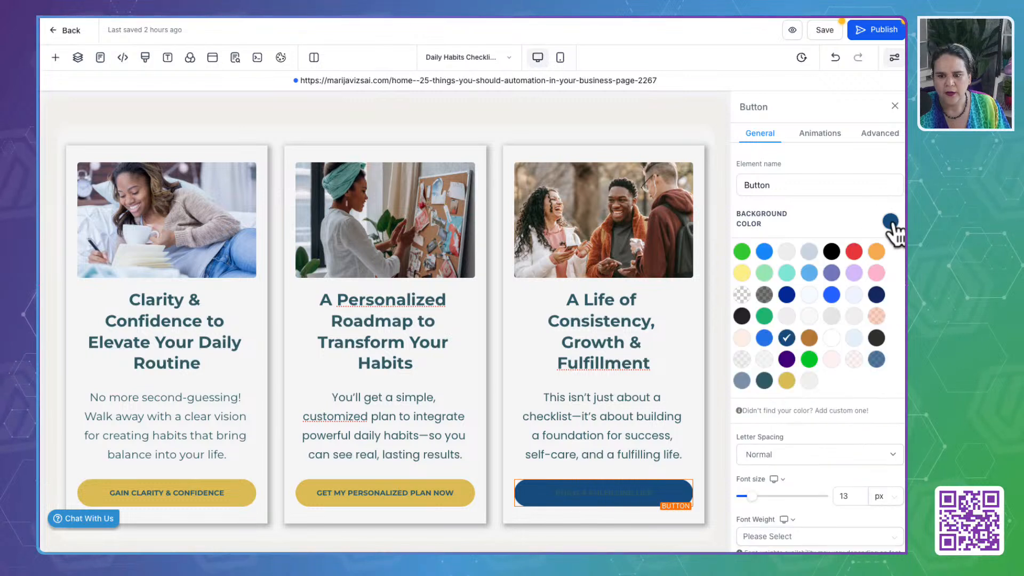
click(787, 380)
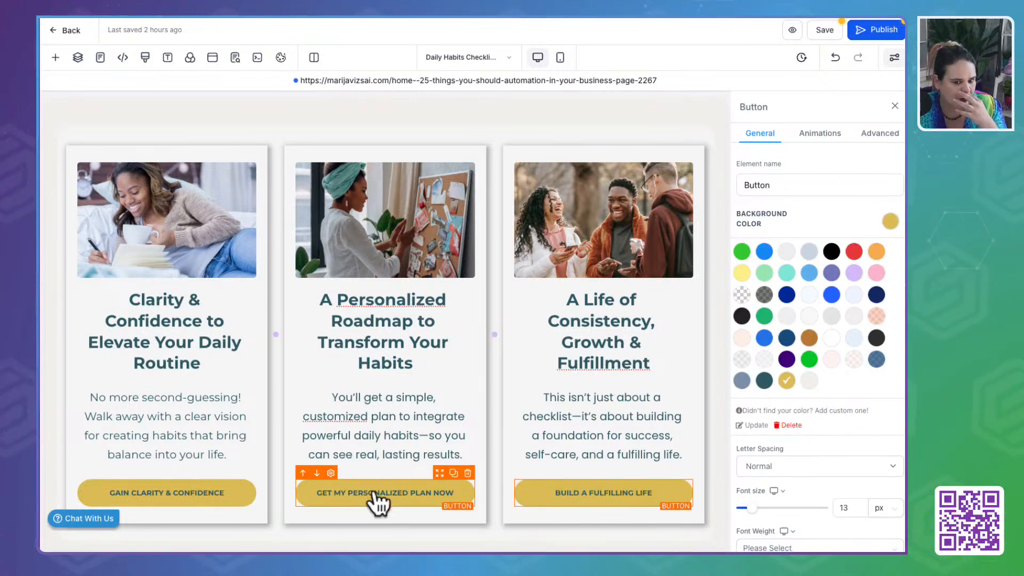
- Correct the benefit card text to the British spellings "customised", "Fulfilment" and "Personalised"
click(355, 415)
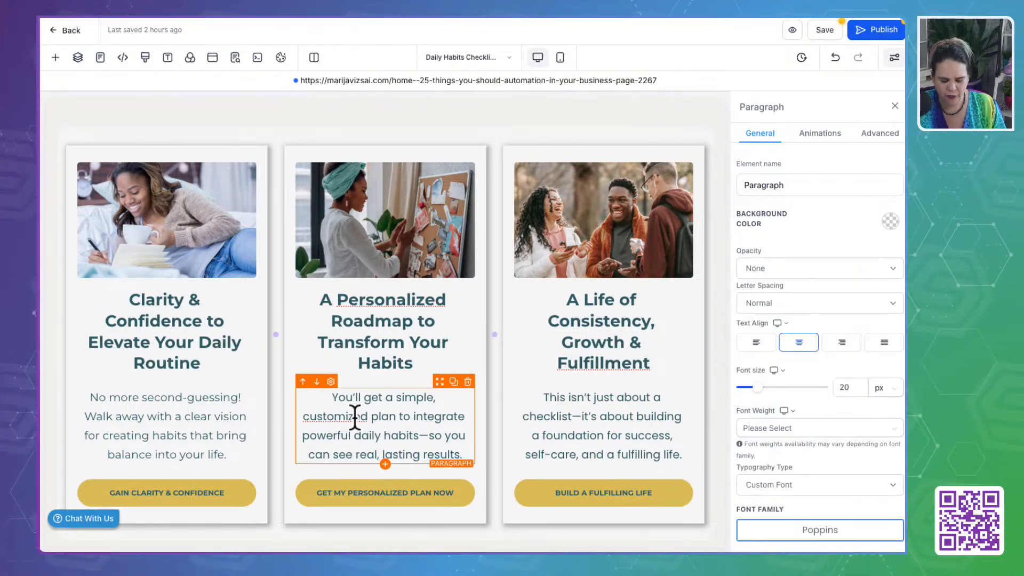
click(598, 361)
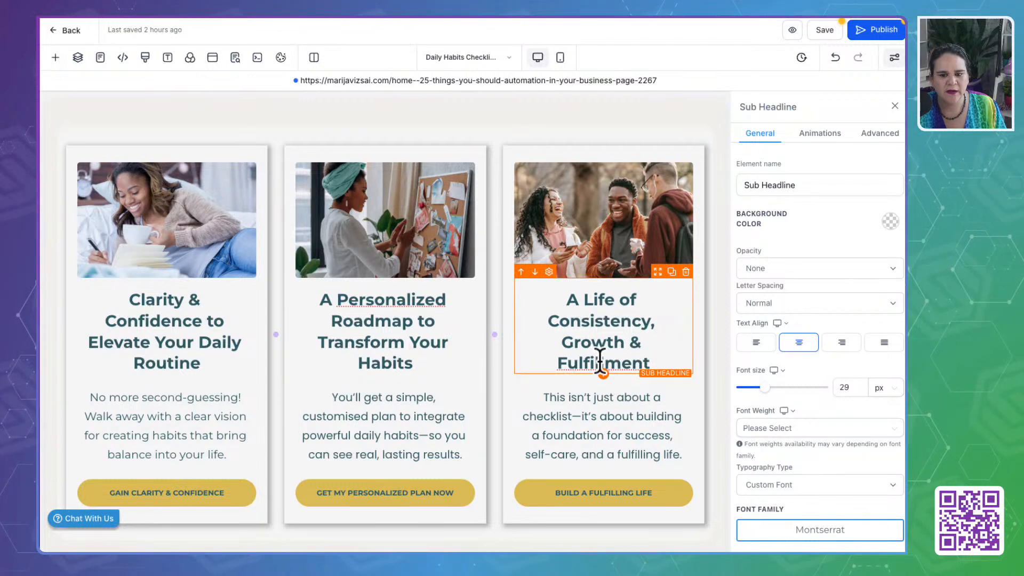
click(418, 298)
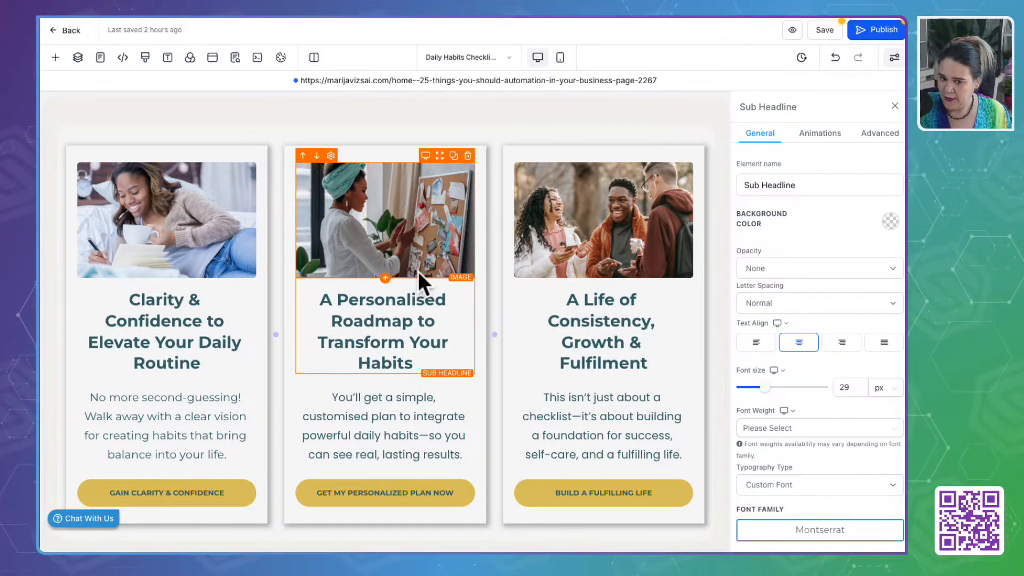
- Try the off-white and slate blue custom colors as the background of the "Don't Miss Your Next Step!" section
scroll(408, 357, down, 3)
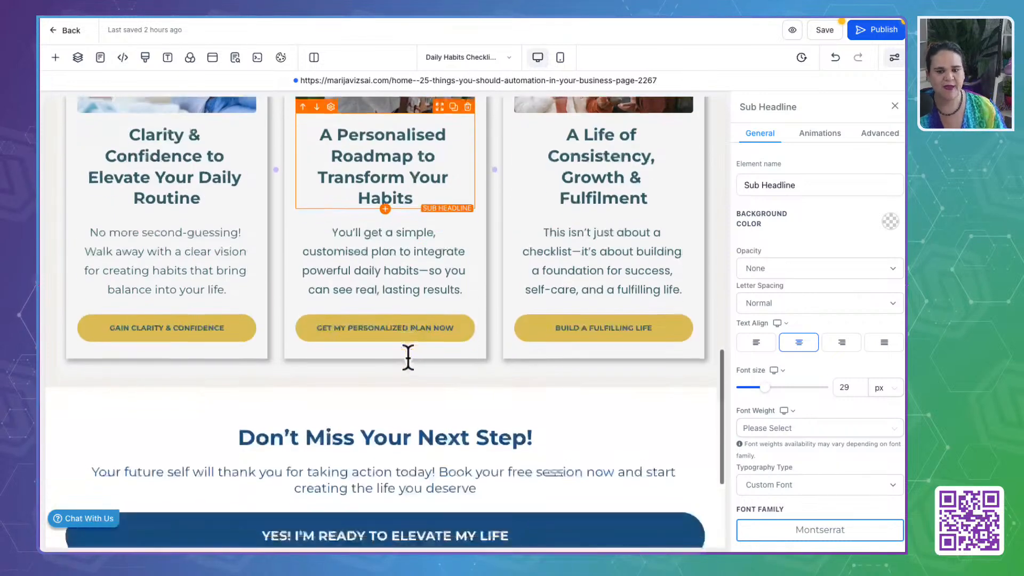
scroll(408, 357, down, 3)
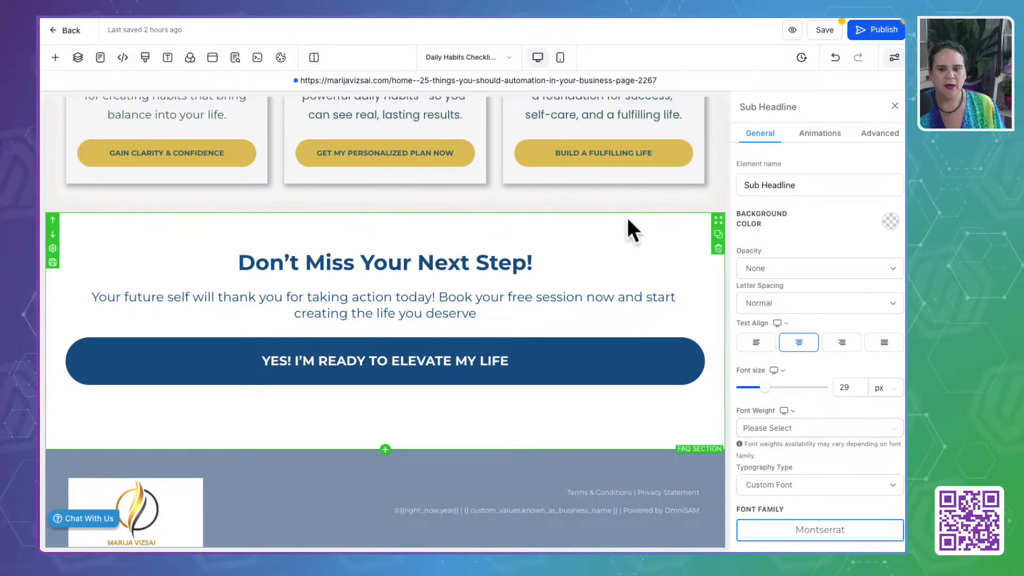
click(629, 220)
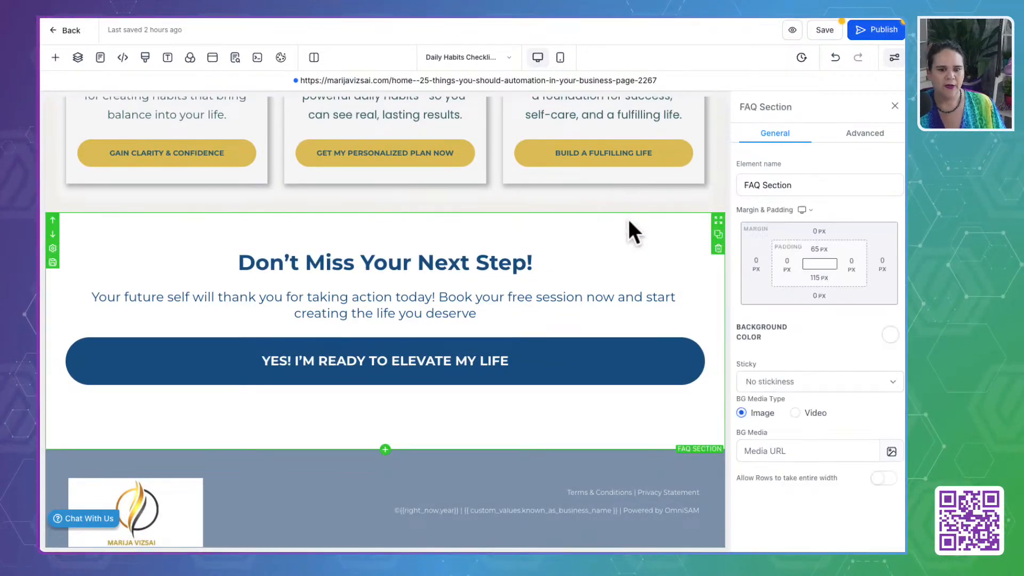
click(890, 336)
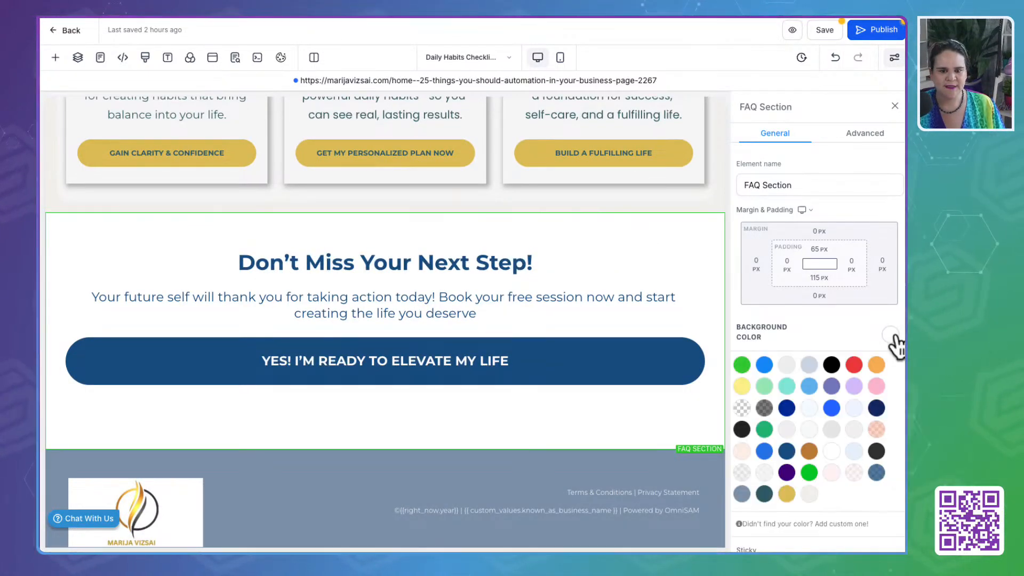
click(809, 494)
click(741, 494)
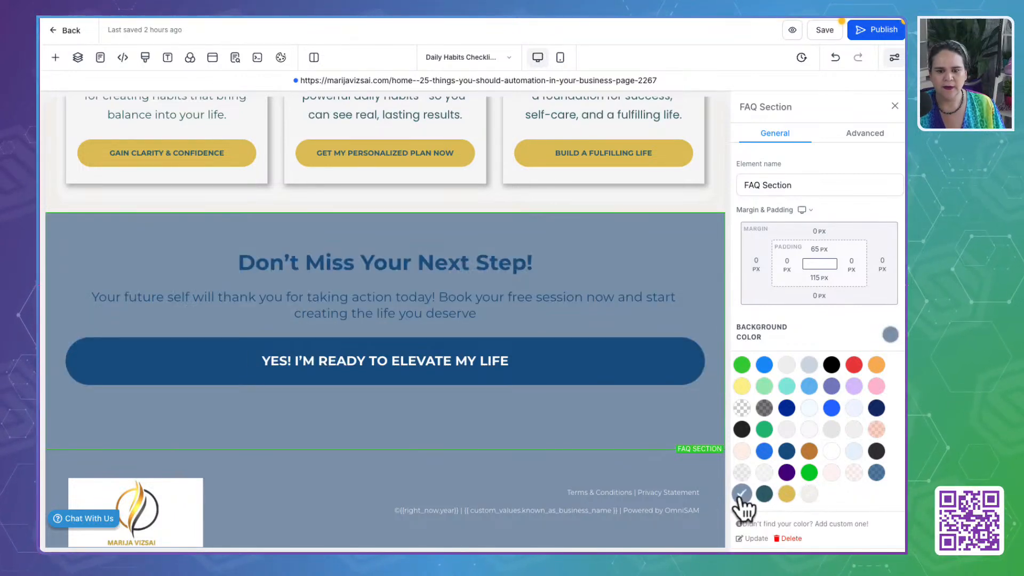
- Set the bold text color of the "Don't Miss Your Next Step!" headline to the custom Gold
click(478, 265)
triple_click(477, 265)
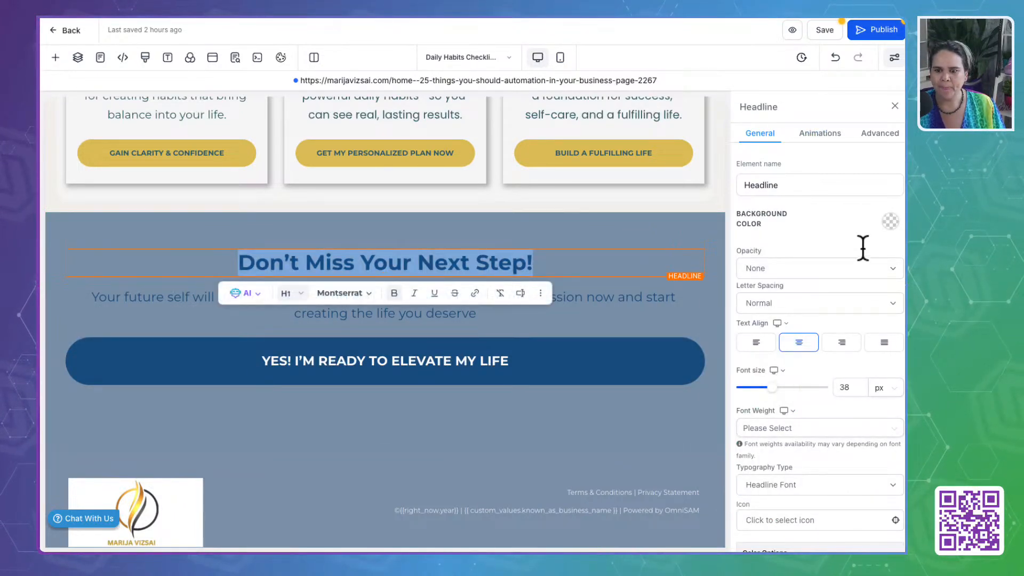
scroll(832, 409, down, 6)
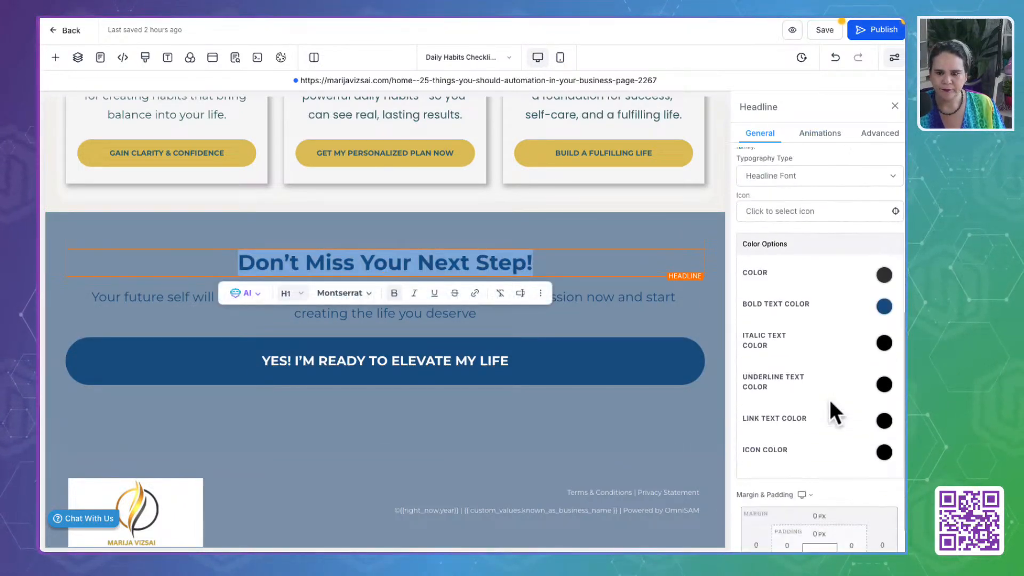
click(885, 307)
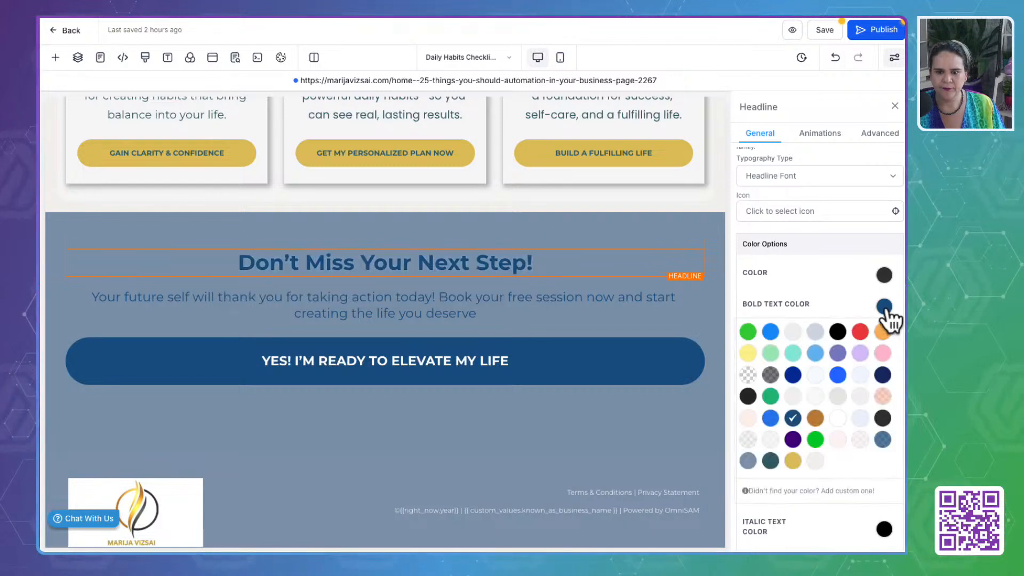
click(793, 461)
- Set the bold text color of the "Your future self" paragraph to Gold and its regular text color to light gray
click(549, 302)
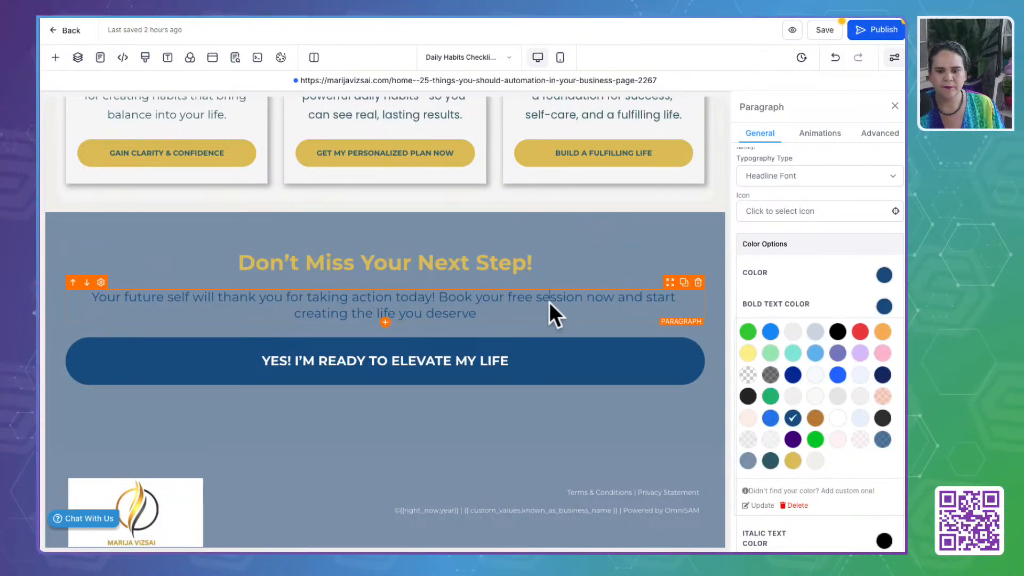
click(793, 461)
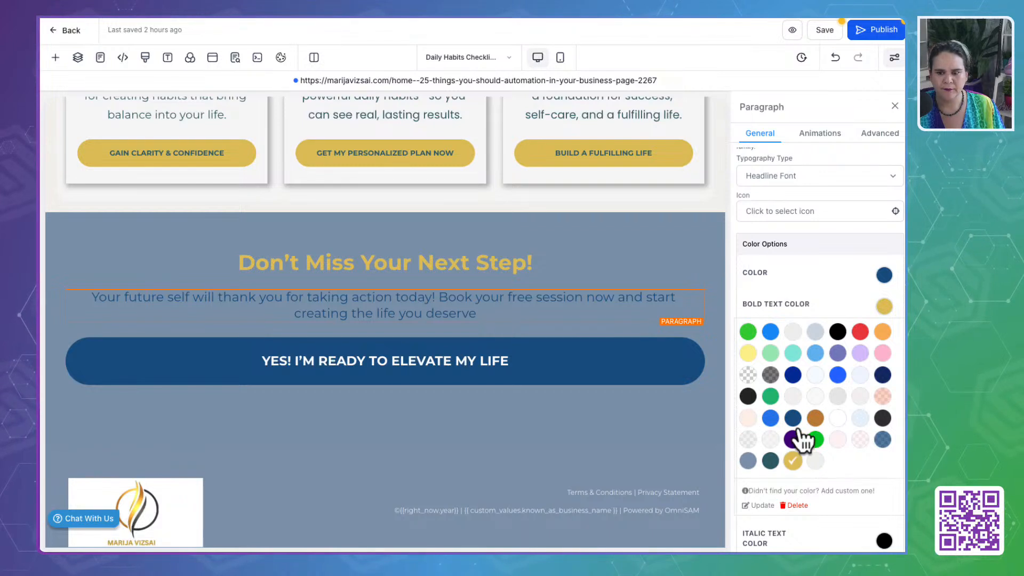
click(885, 275)
click(792, 431)
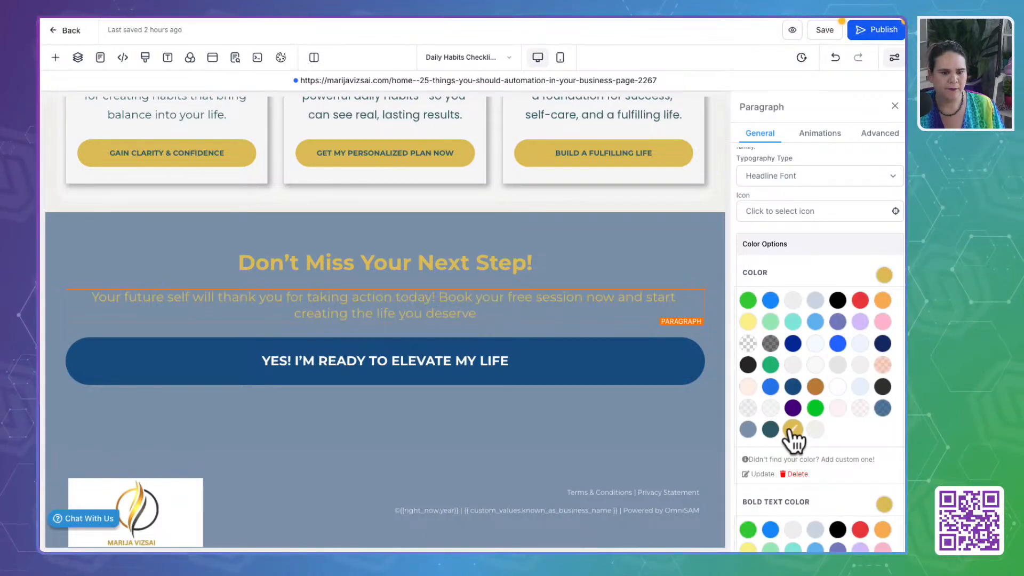
click(792, 303)
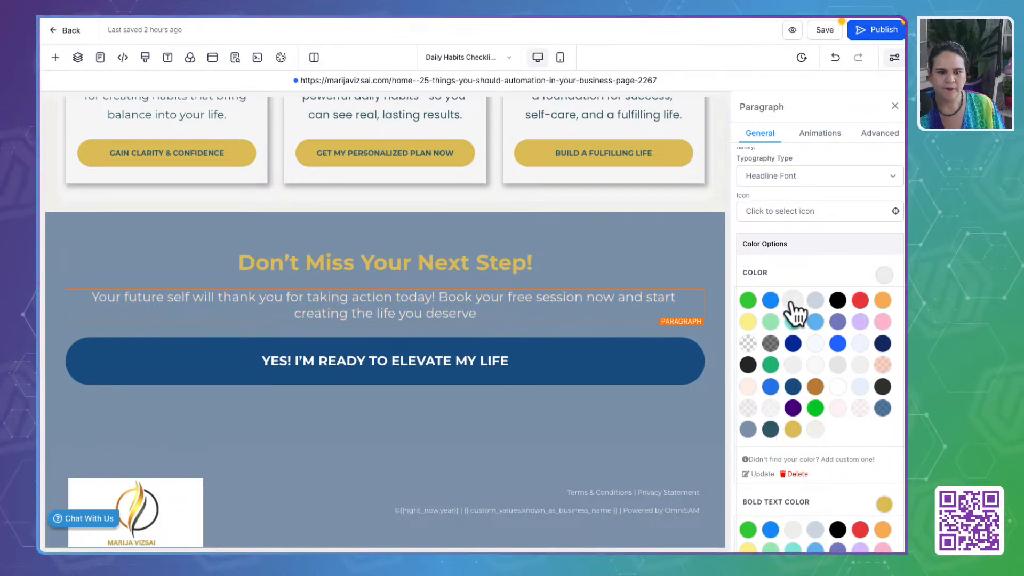
- Set the background color of the "Yes! I'm Ready to Elevate My Life" button to the custom Gold
click(597, 357)
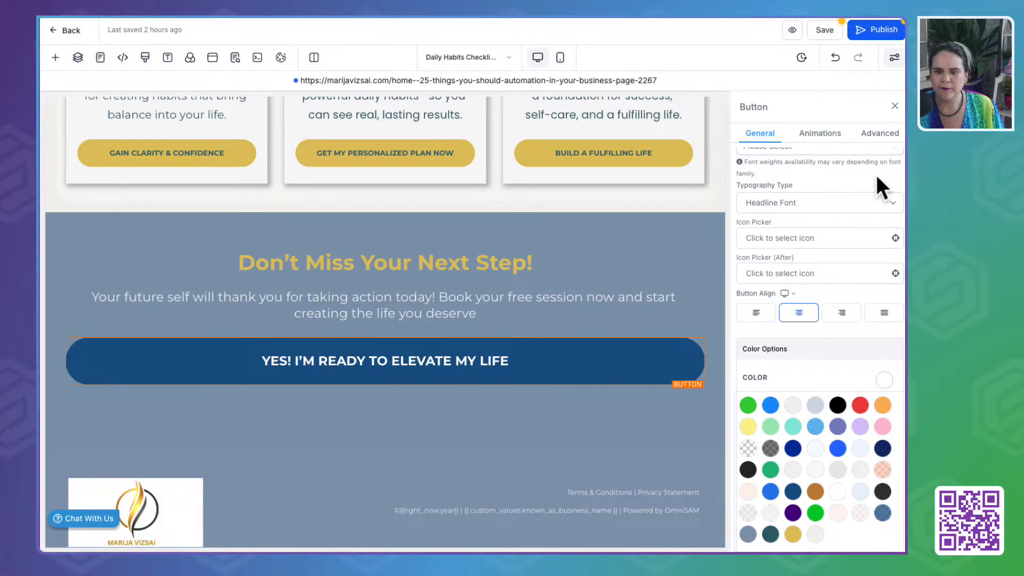
scroll(876, 169, up, 5)
click(889, 221)
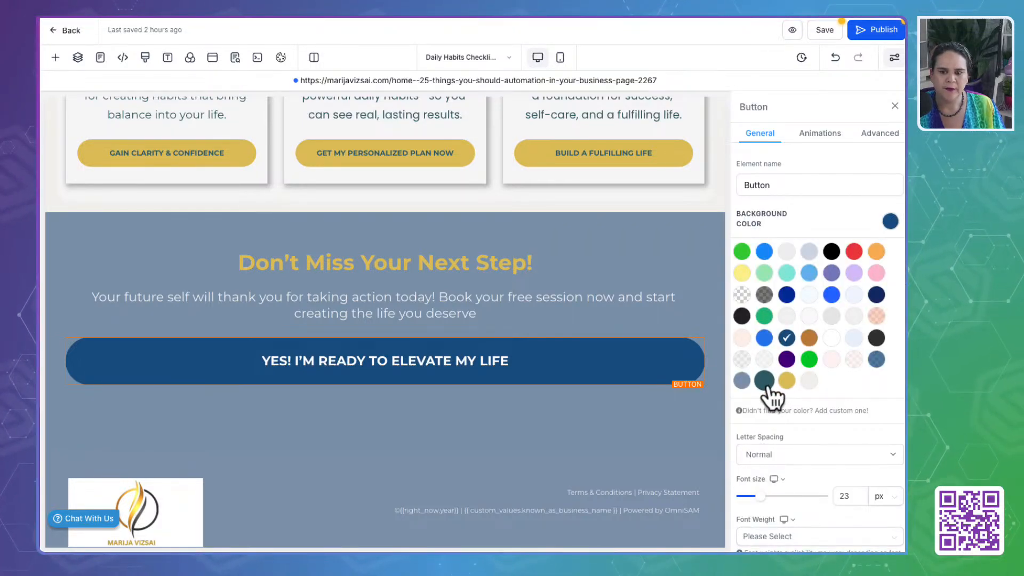
click(787, 380)
scroll(833, 424, down, 6)
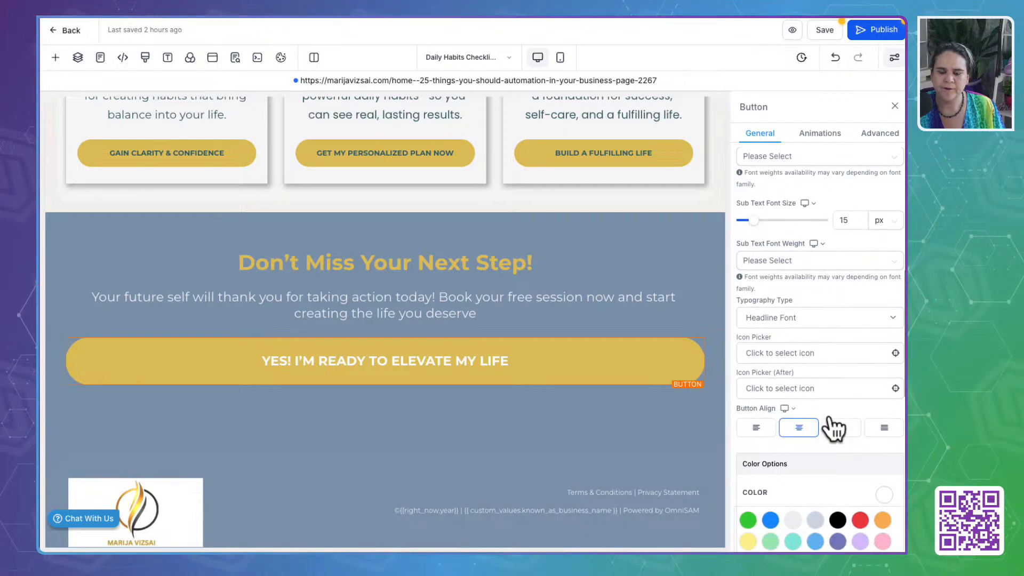
scroll(833, 427, up, 7)
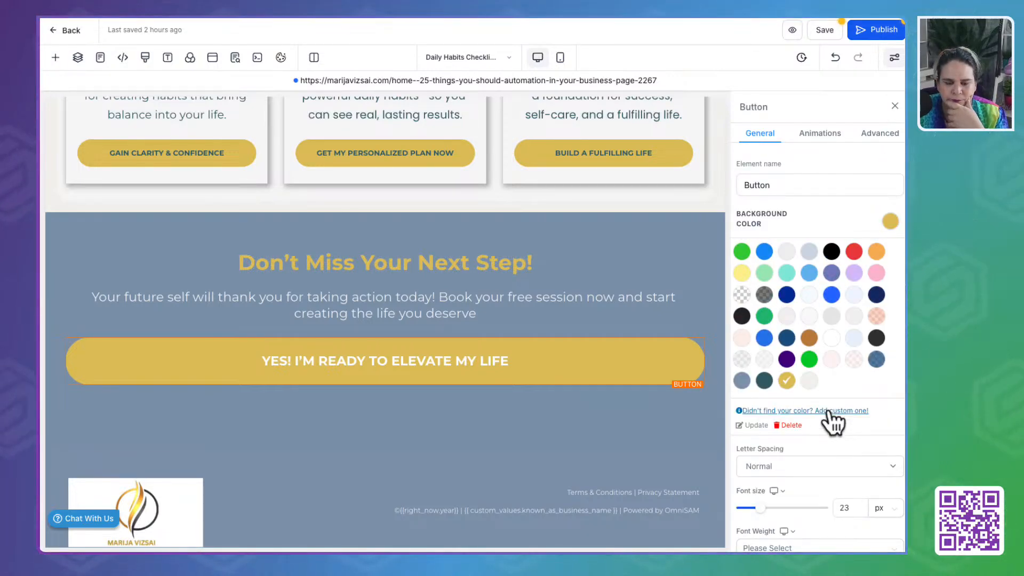
scroll(833, 421, down, 5)
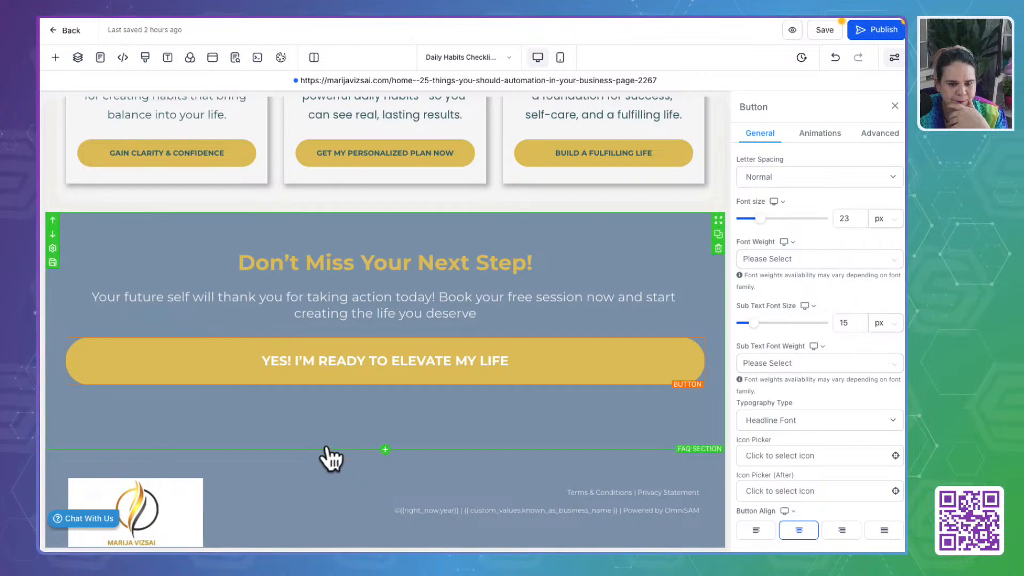
- Set the background color of the funnel footer to Till Green
click(328, 460)
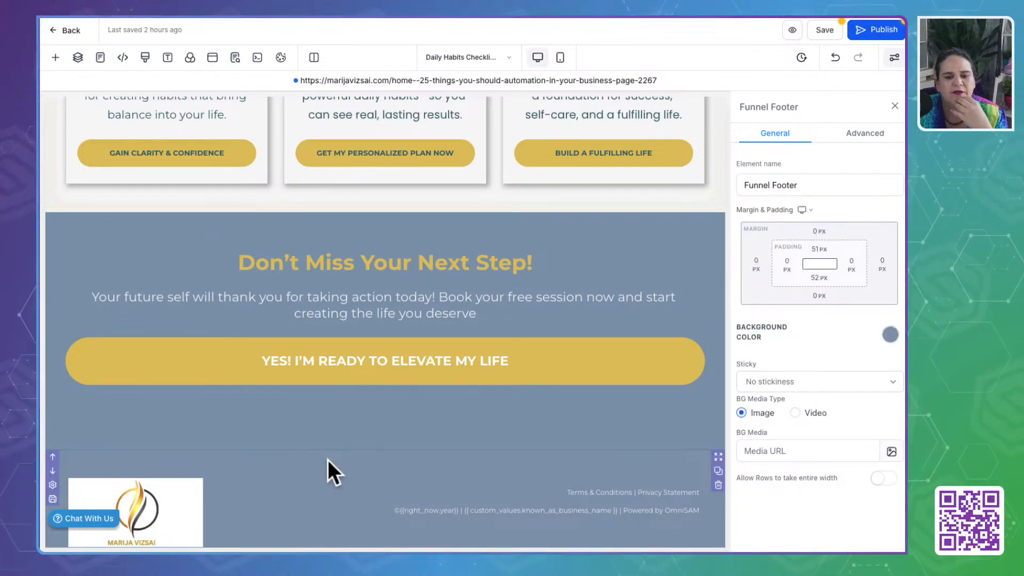
click(896, 333)
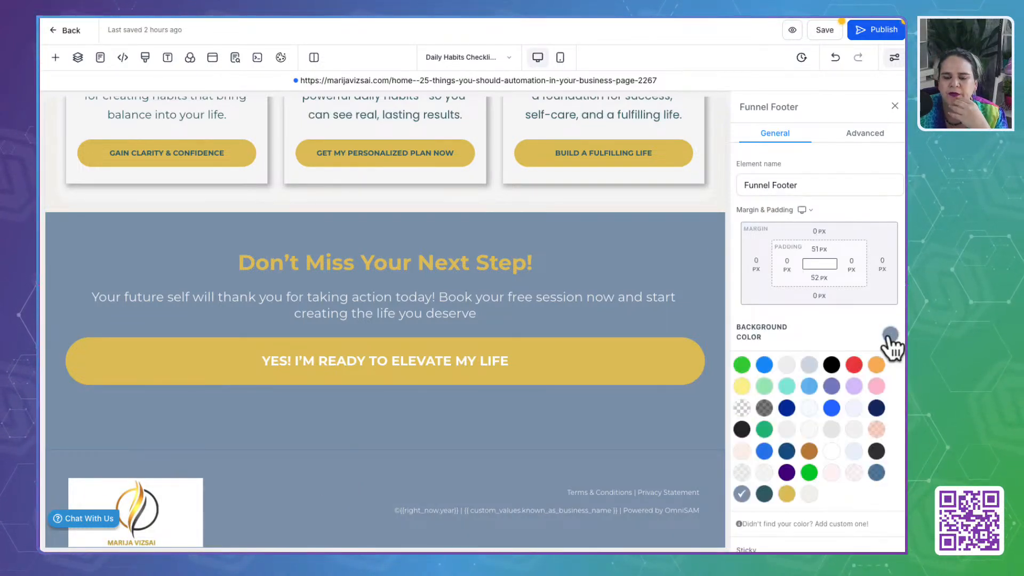
click(765, 494)
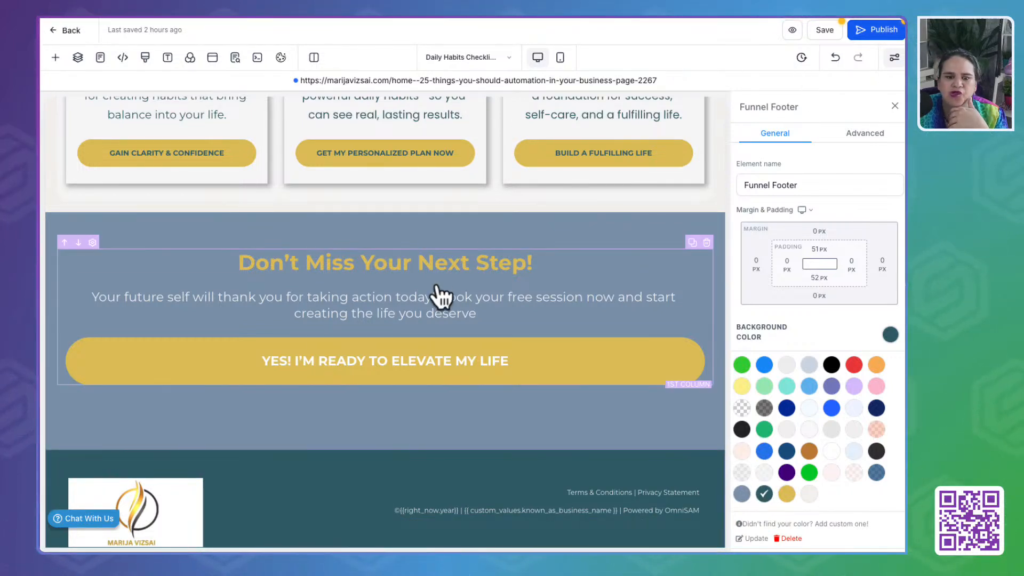
- Set the bold text color of the "Don't Miss Your Next Step!" headline to light gray
click(434, 257)
scroll(802, 374, down, 5)
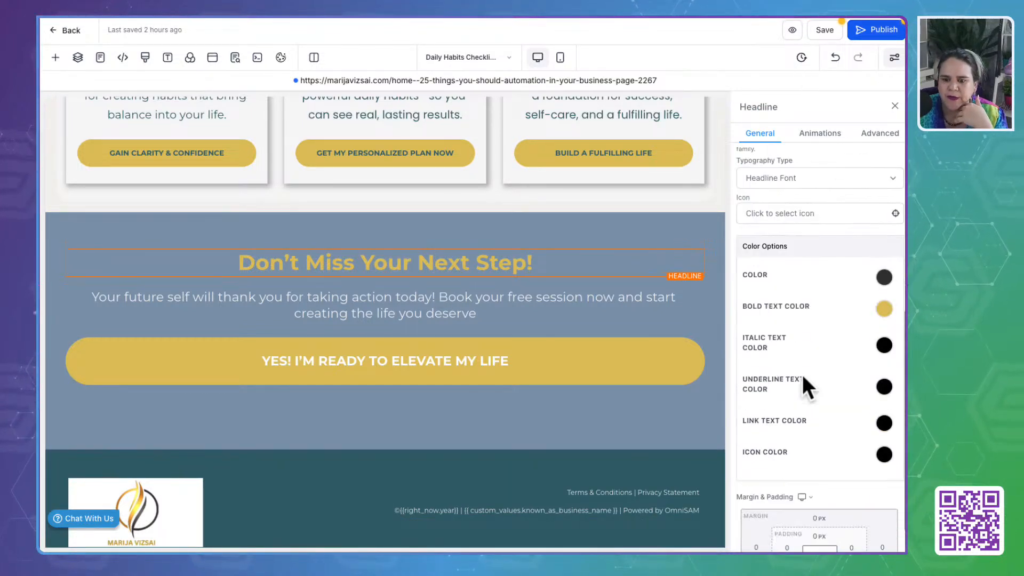
click(886, 280)
click(886, 280)
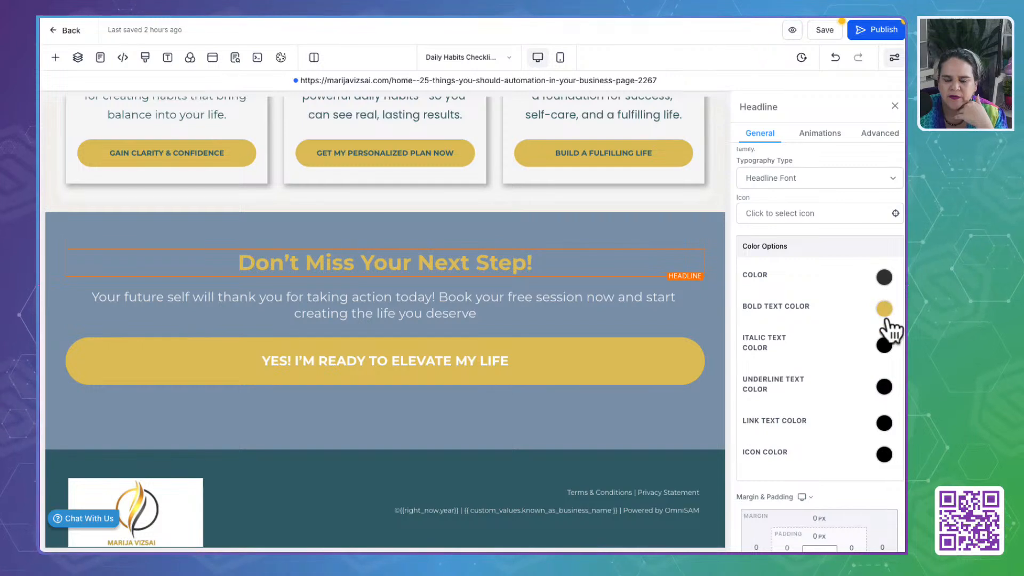
click(884, 309)
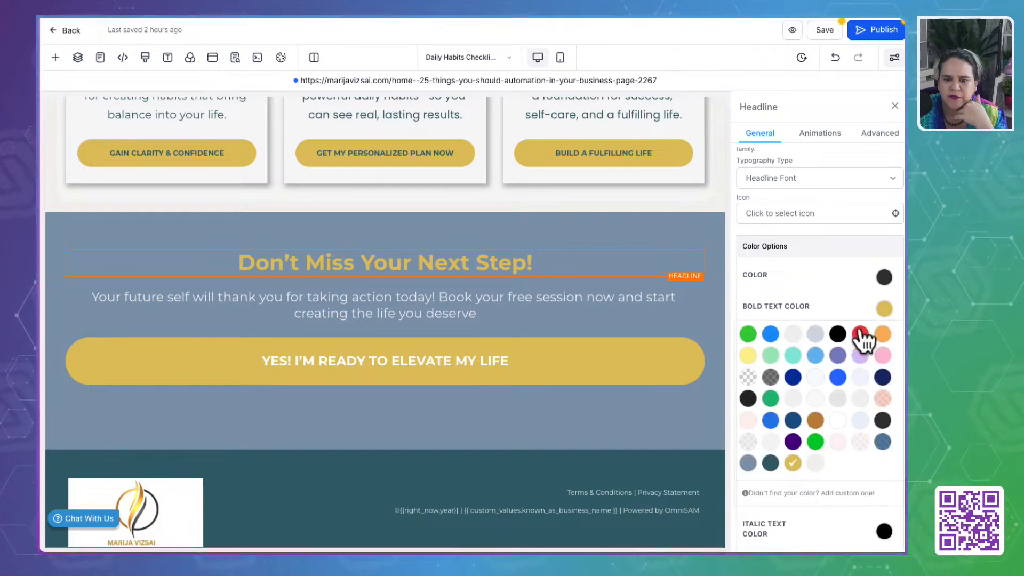
click(793, 335)
- Set the background color of the funnel footer to the slate blue custom color
click(454, 430)
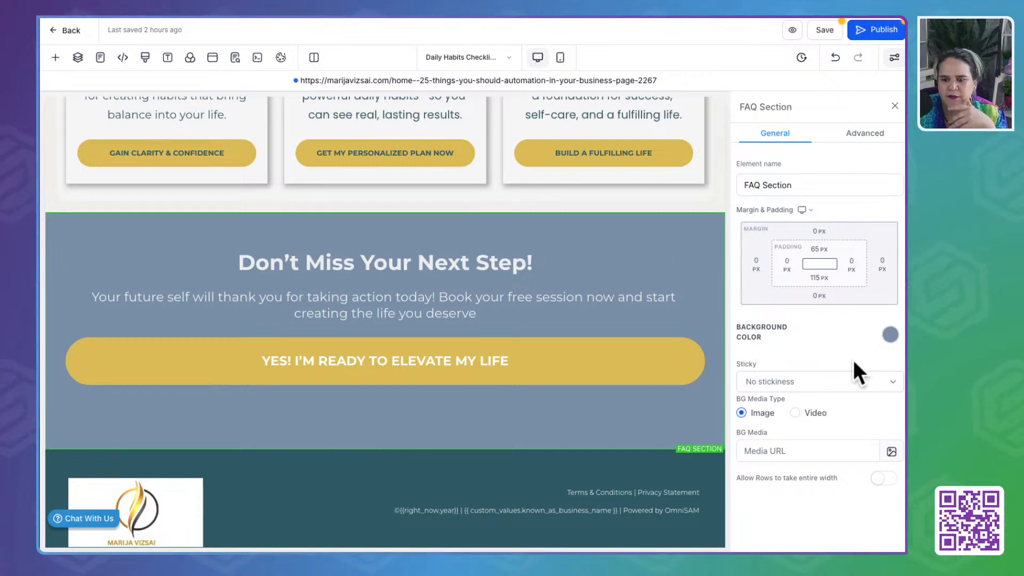
click(579, 465)
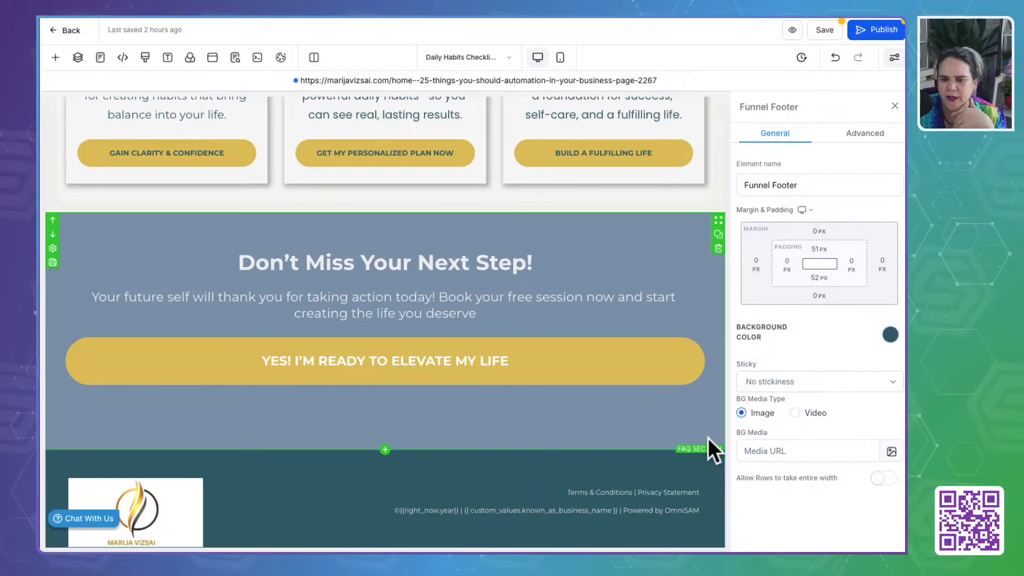
click(890, 336)
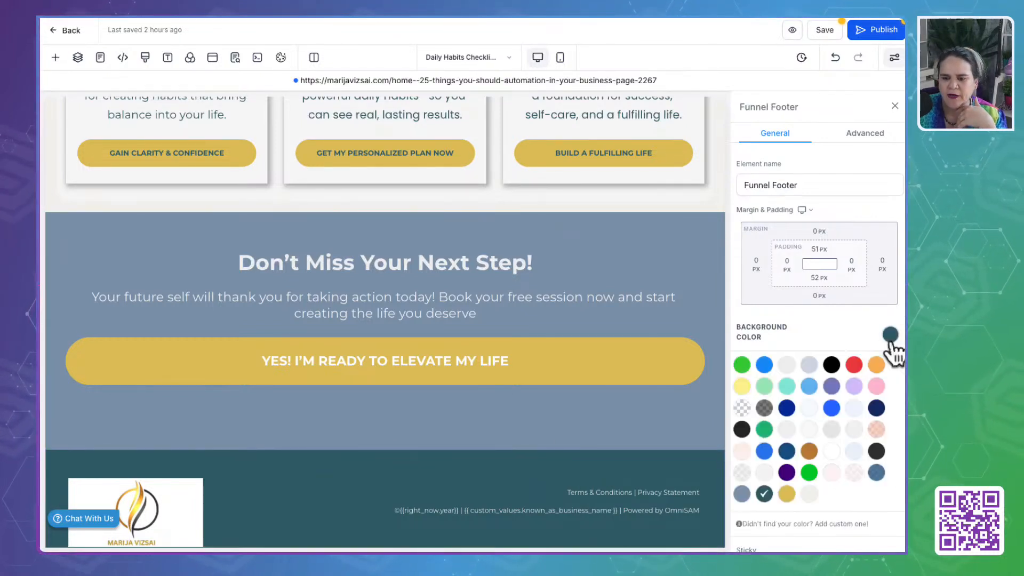
click(742, 493)
- Set the background color of the "Don't Miss Your Next Step!" section to Till Green
click(630, 239)
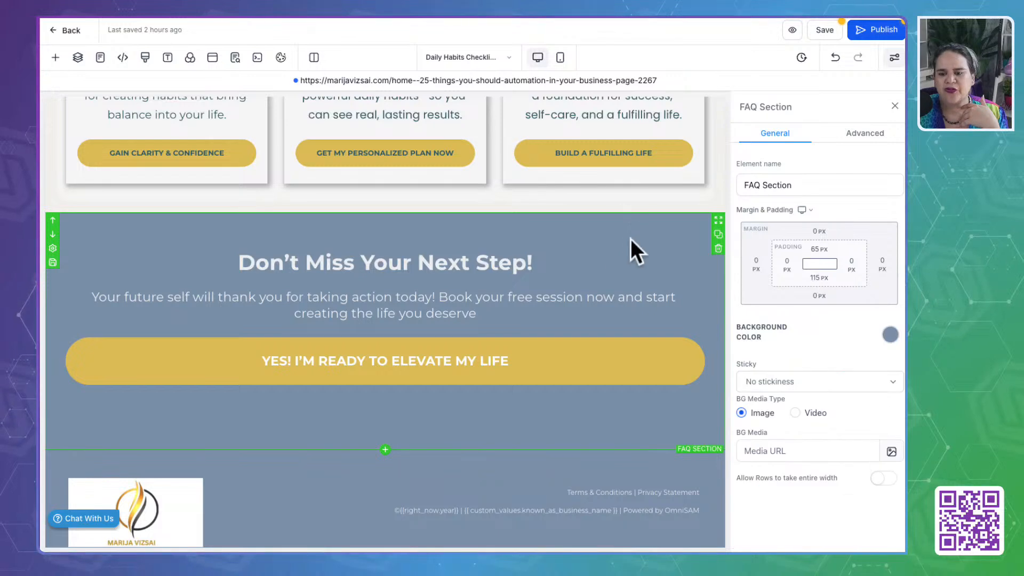
click(890, 335)
click(764, 494)
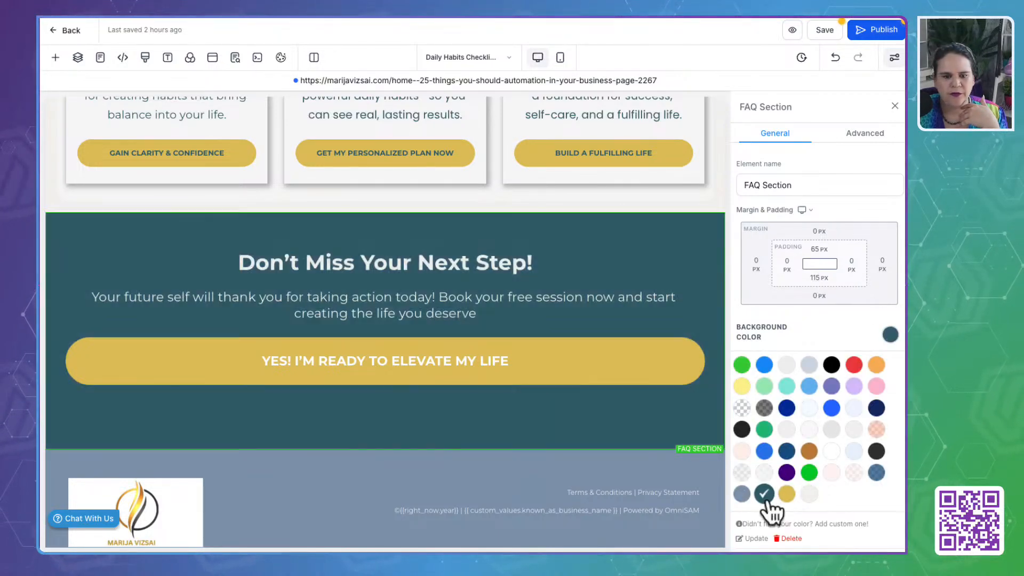
click(594, 257)
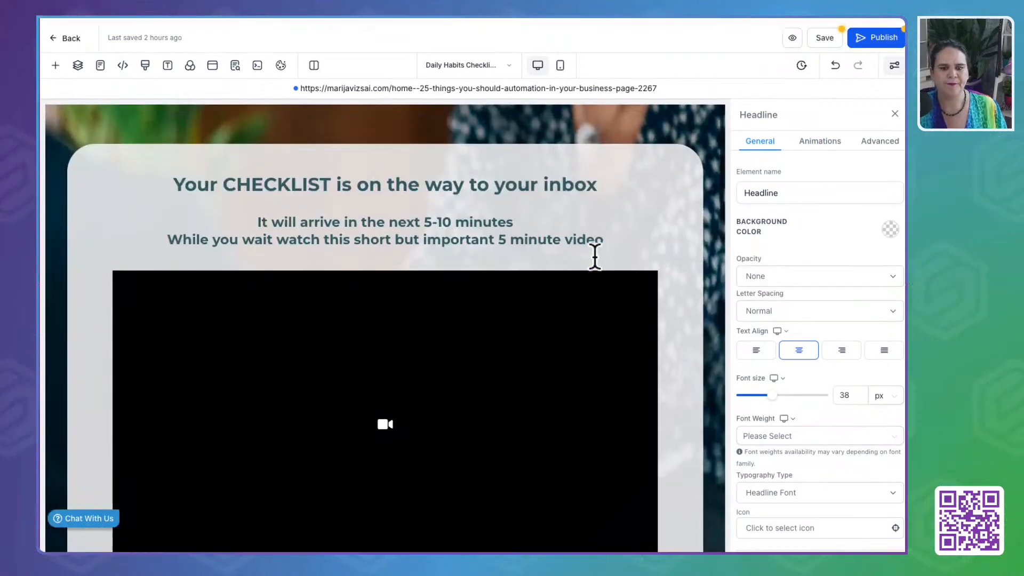
- Set the background color of the funnel footer to the off-white custom color
scroll(595, 257, down, 10)
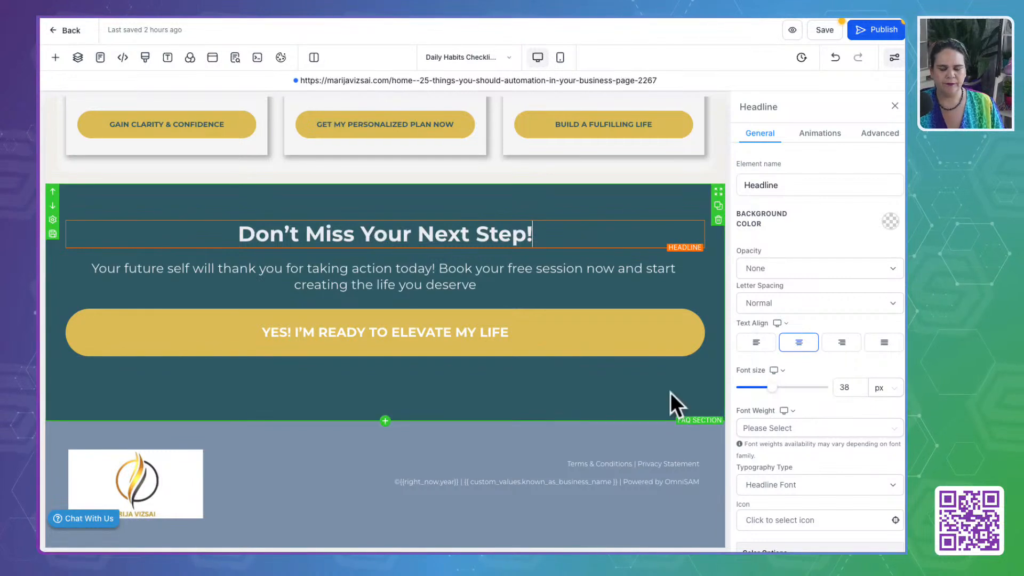
click(635, 430)
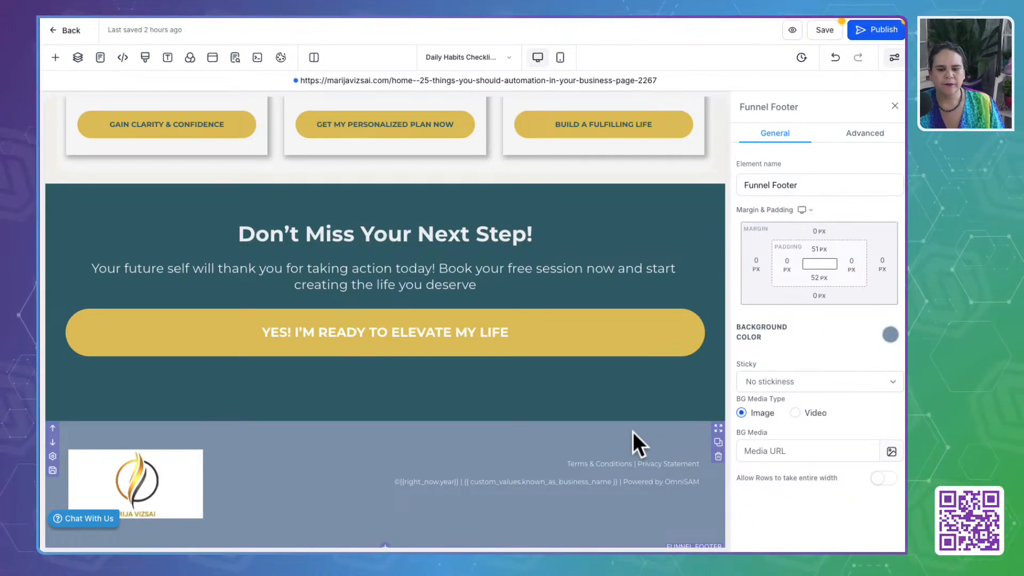
click(890, 336)
click(813, 494)
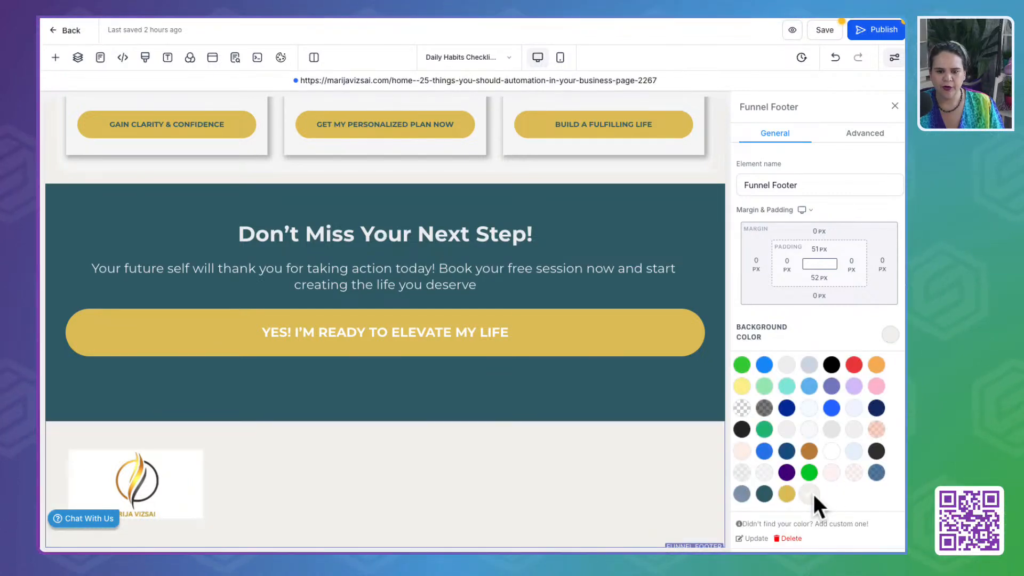
- Set the text color and bold text color of the funnel footer's sub headline to the custom dark teal
click(526, 457)
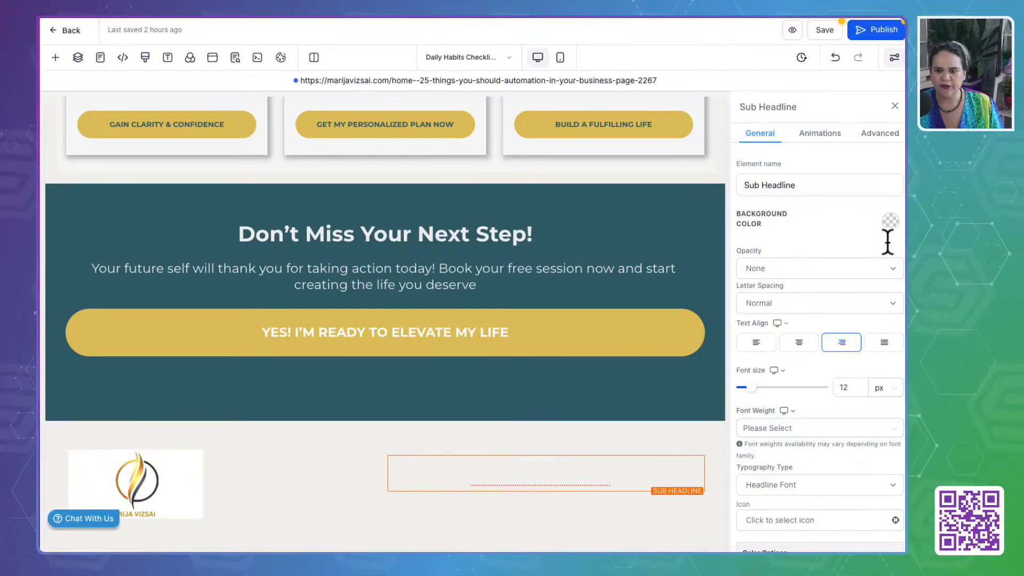
scroll(846, 413, down, 5)
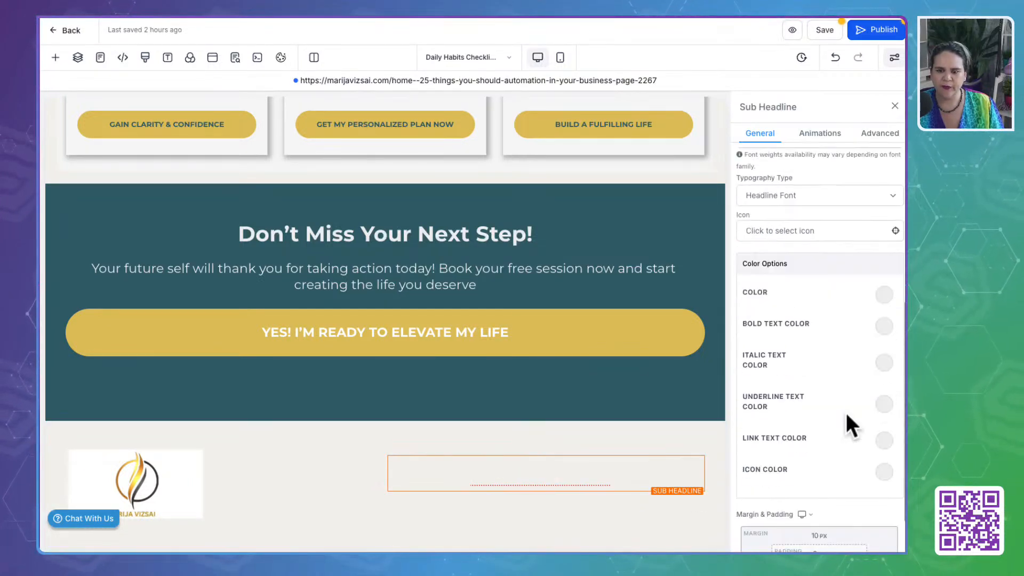
click(884, 295)
click(770, 448)
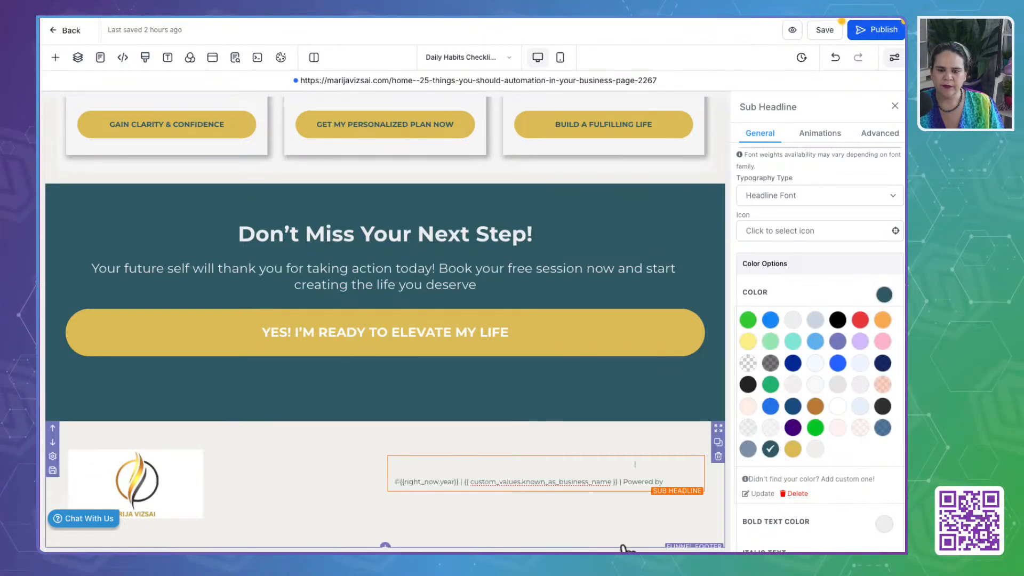
click(885, 295)
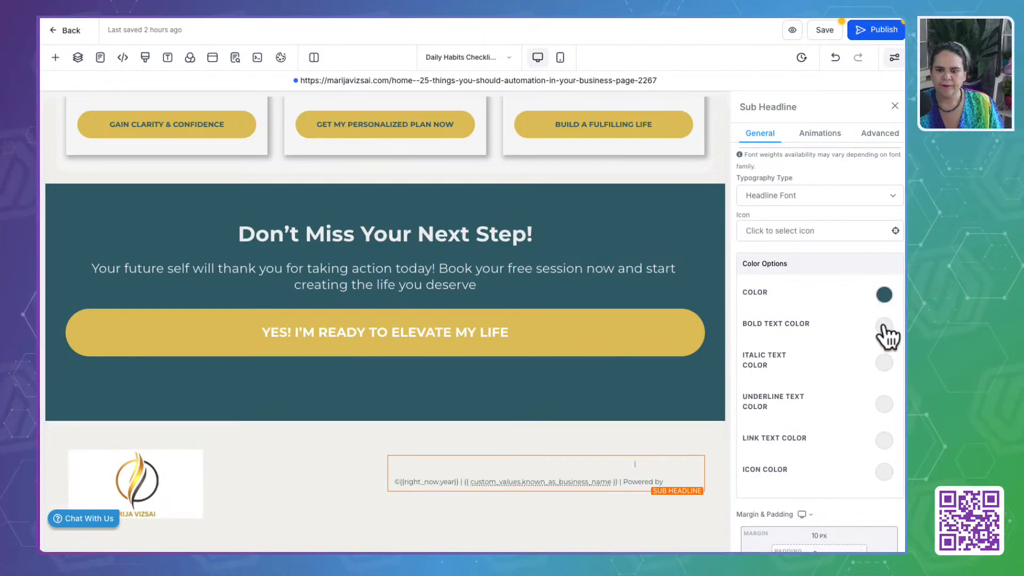
click(883, 325)
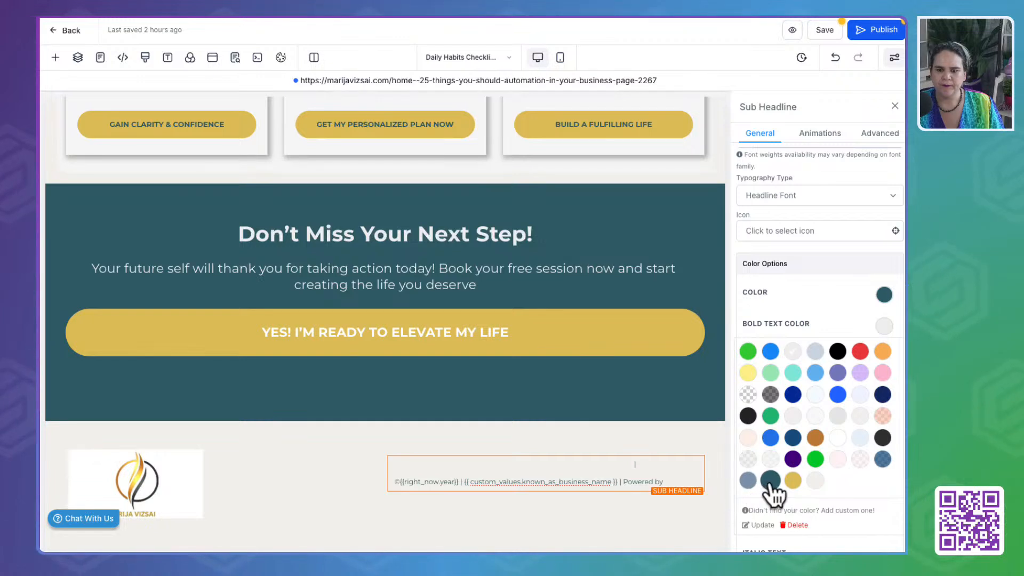
click(770, 480)
click(883, 326)
- Set the italic and underline text colors of the footer's sub headline to the custom dark teal
click(884, 363)
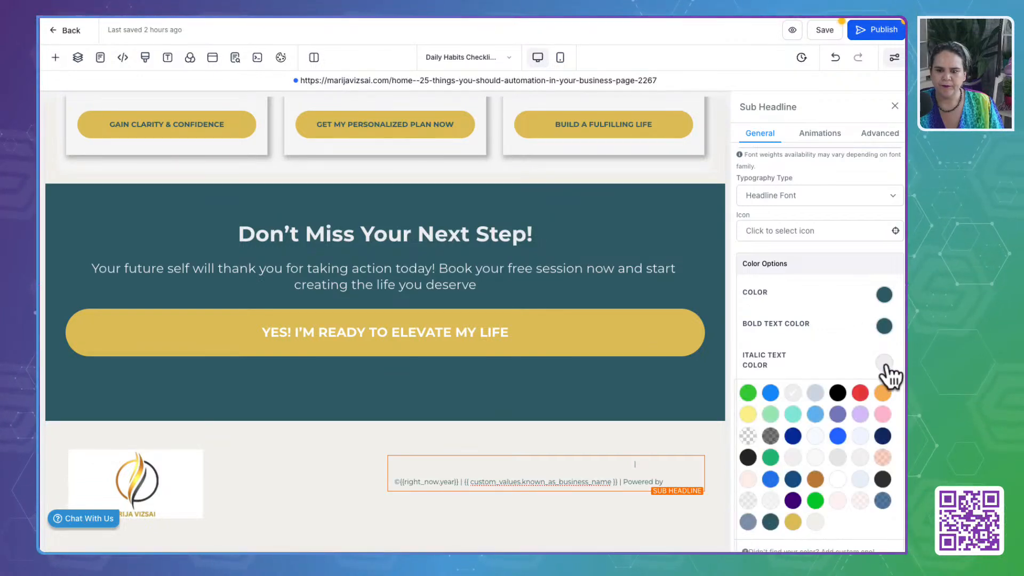
click(884, 363)
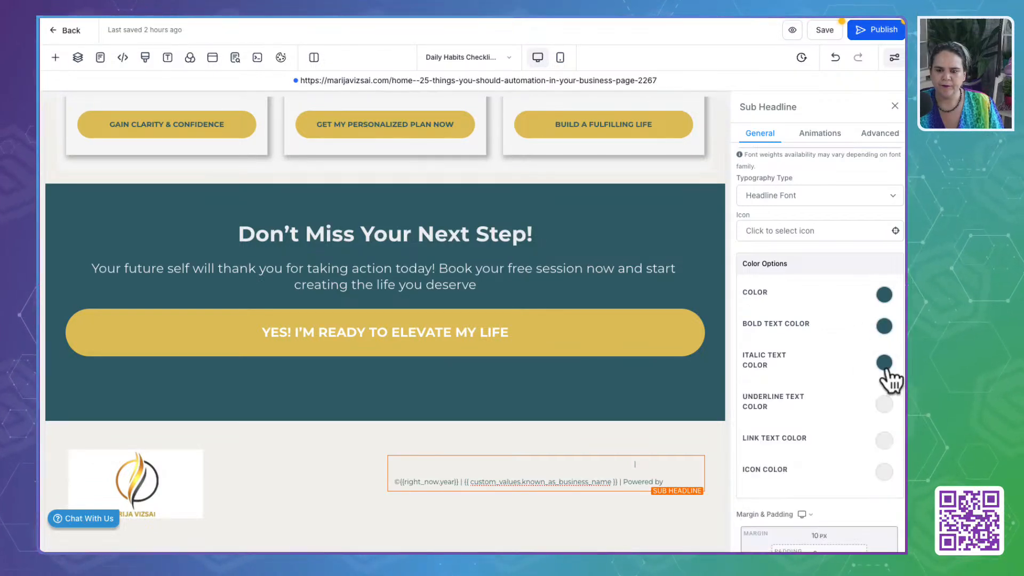
click(884, 404)
scroll(773, 525, down, 3)
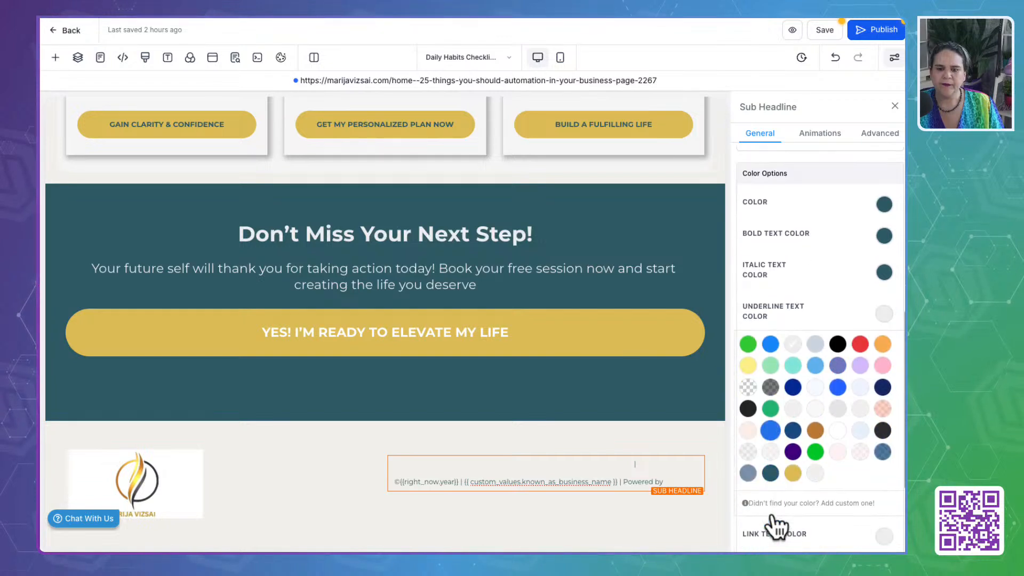
click(770, 452)
click(879, 292)
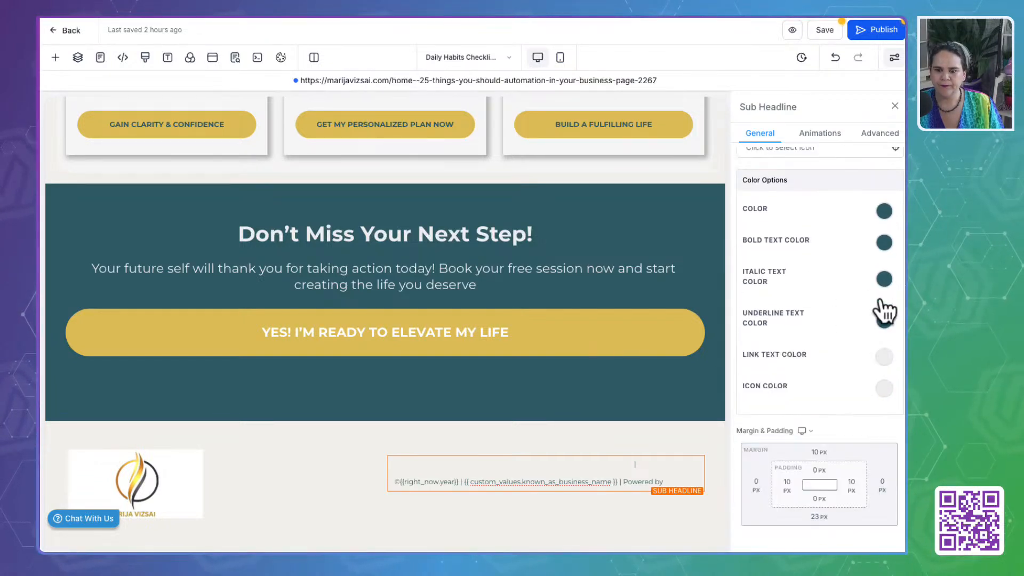
- Set the link text color and icon color of the footer's sub headline to the custom dark teal
click(889, 352)
click(770, 483)
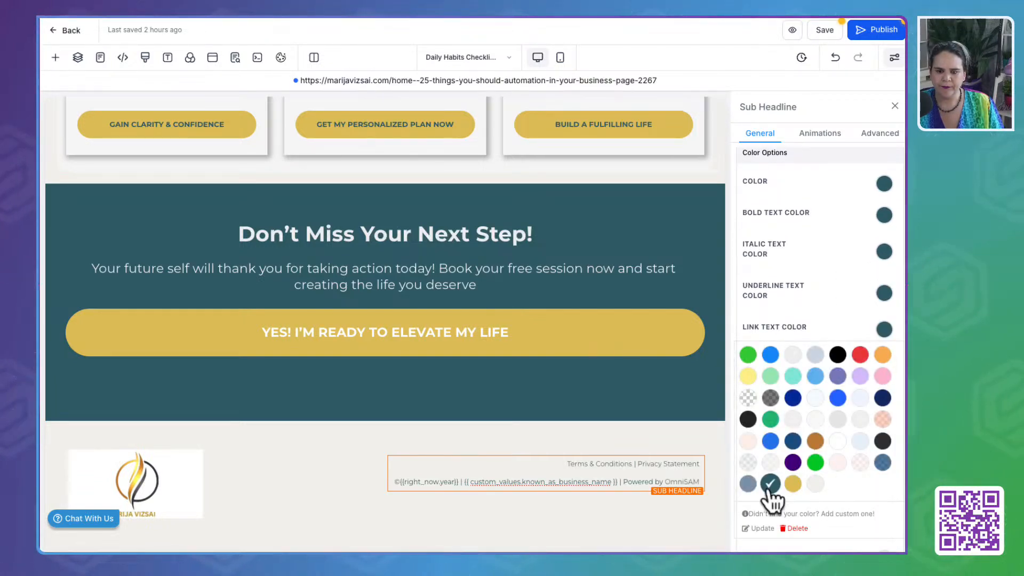
click(884, 331)
click(885, 396)
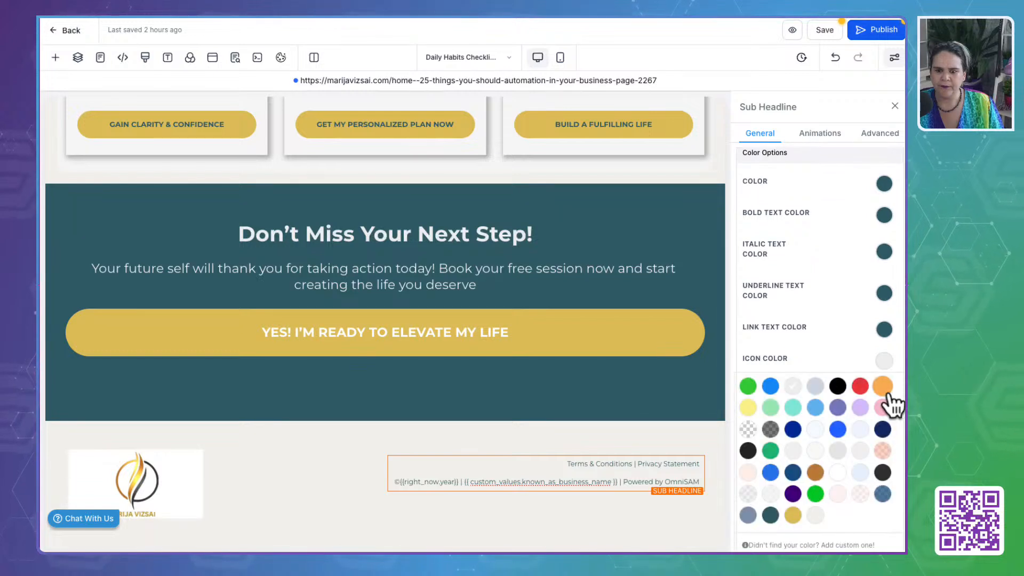
click(771, 515)
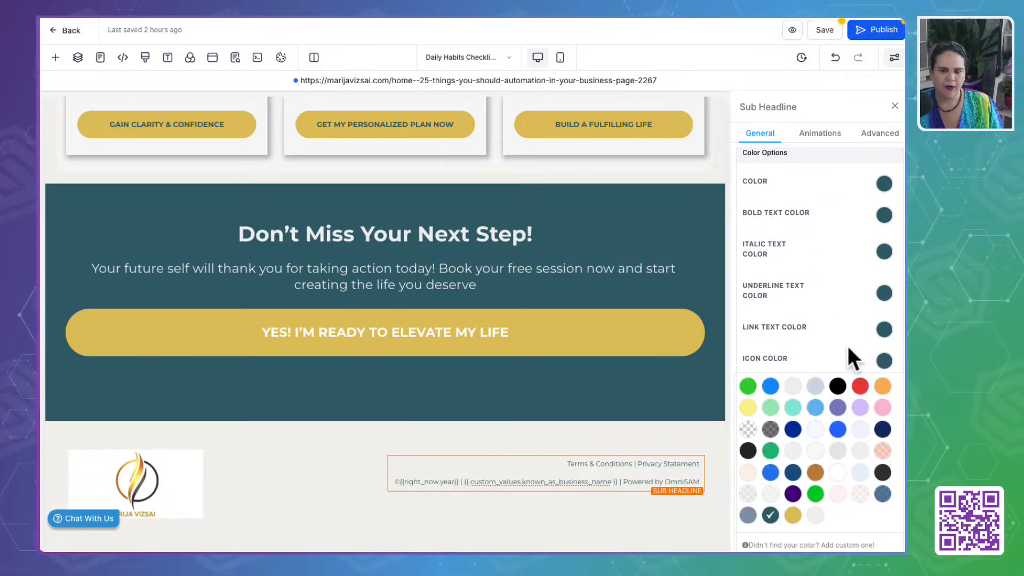
click(254, 511)
- Set the "Don't Miss Your Next Step!" section's background to the custom slate blue and save the page, including its global section changes
click(511, 406)
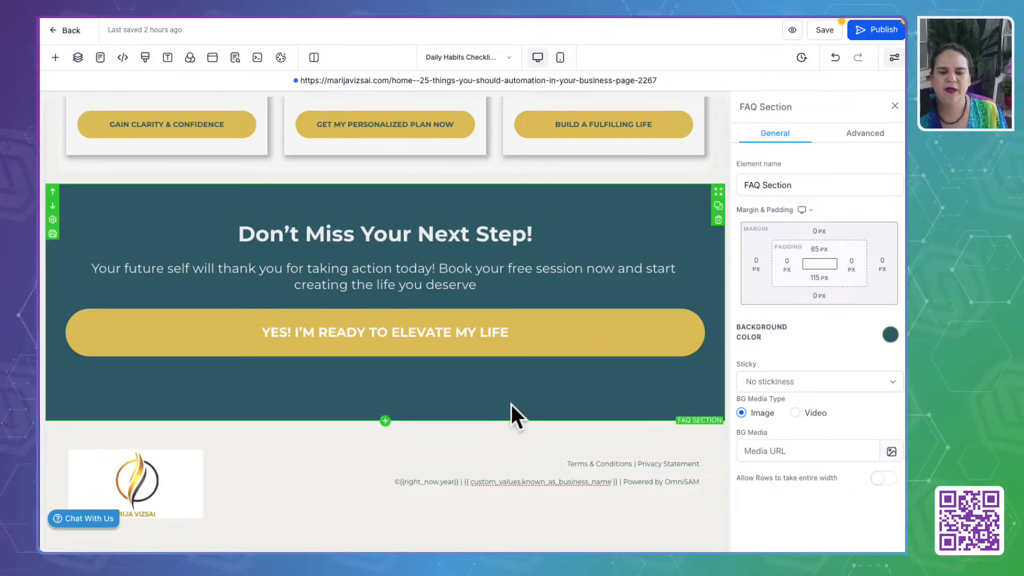
click(901, 336)
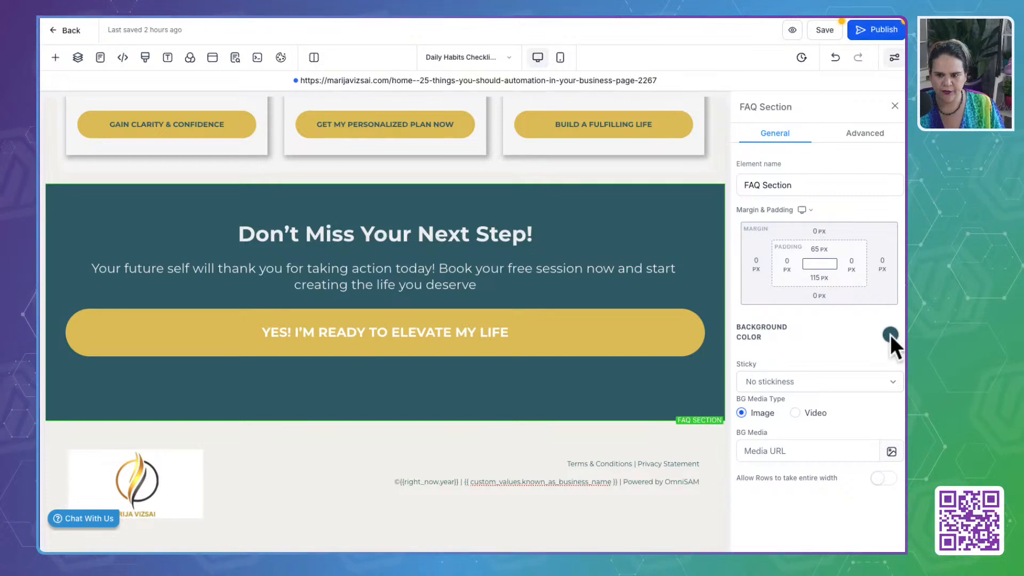
click(891, 334)
click(746, 494)
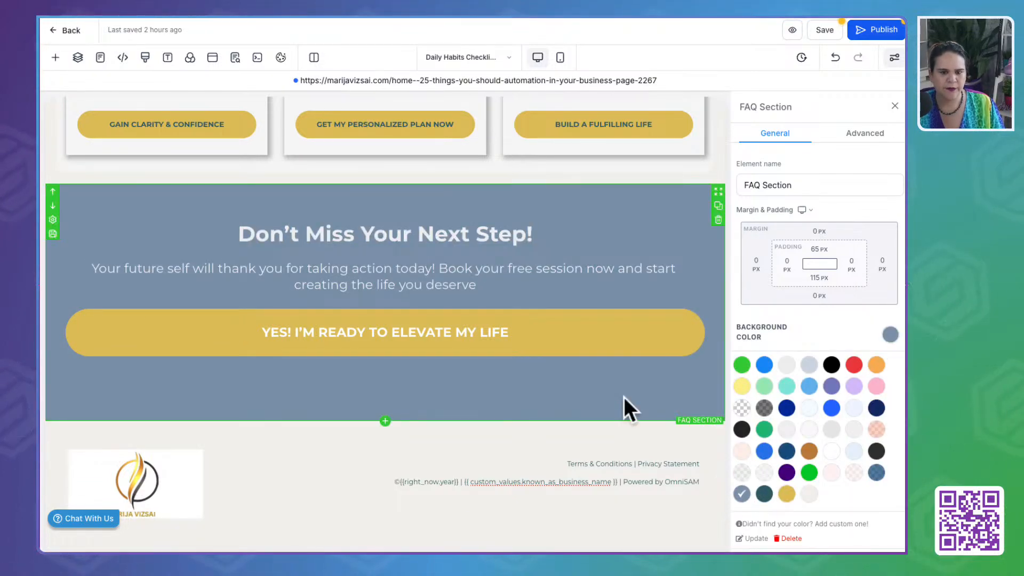
click(824, 30)
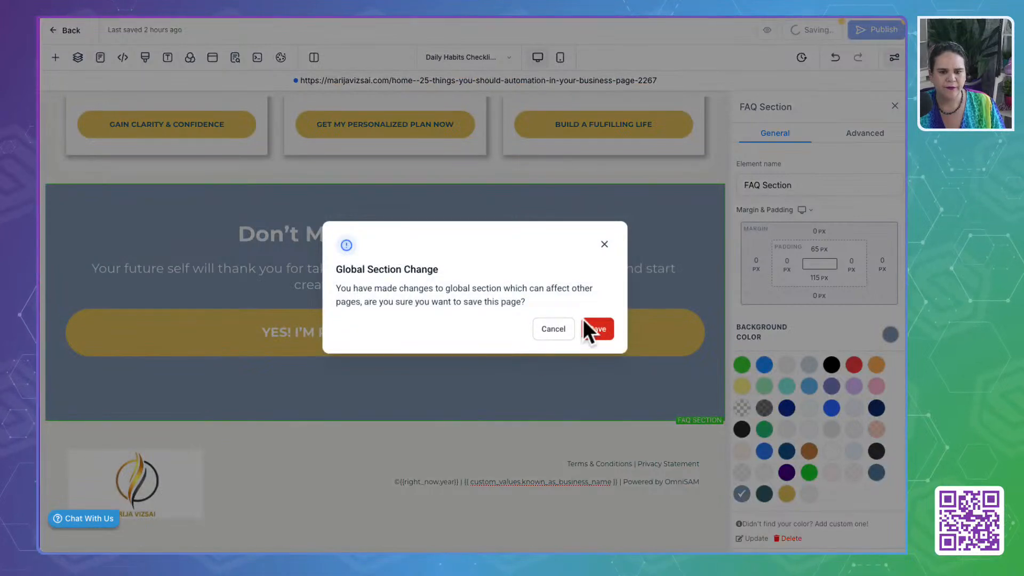
click(597, 328)
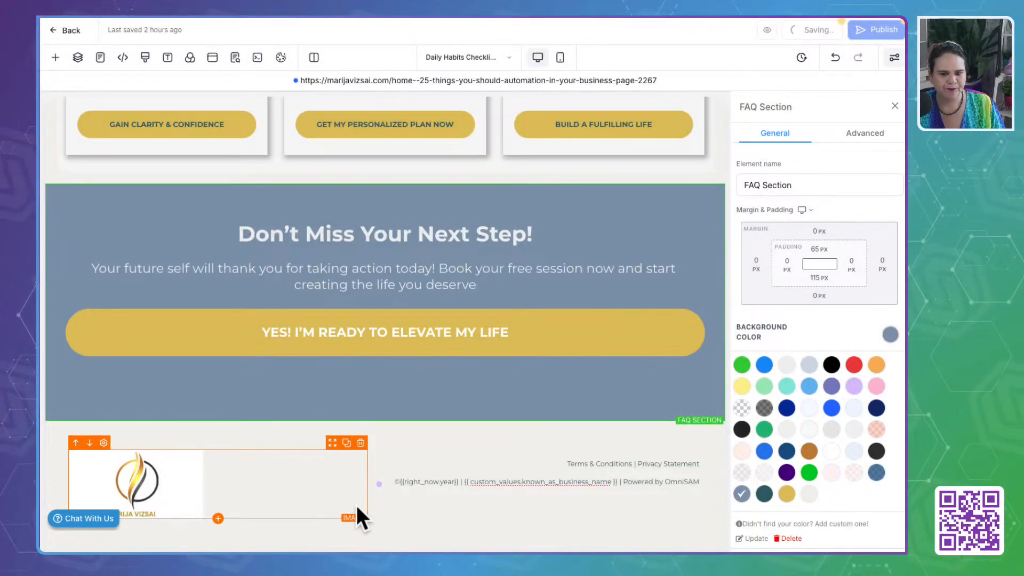
- Switch to the Calendar - Intro Call page of the funnel, check its calendar element and publish the page
scroll(402, 292, up, 20)
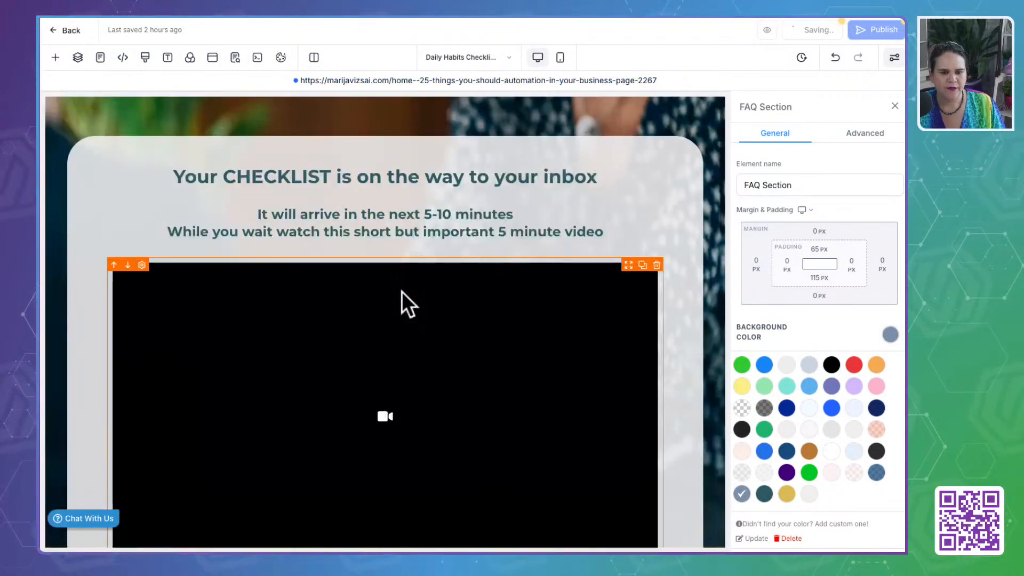
click(465, 59)
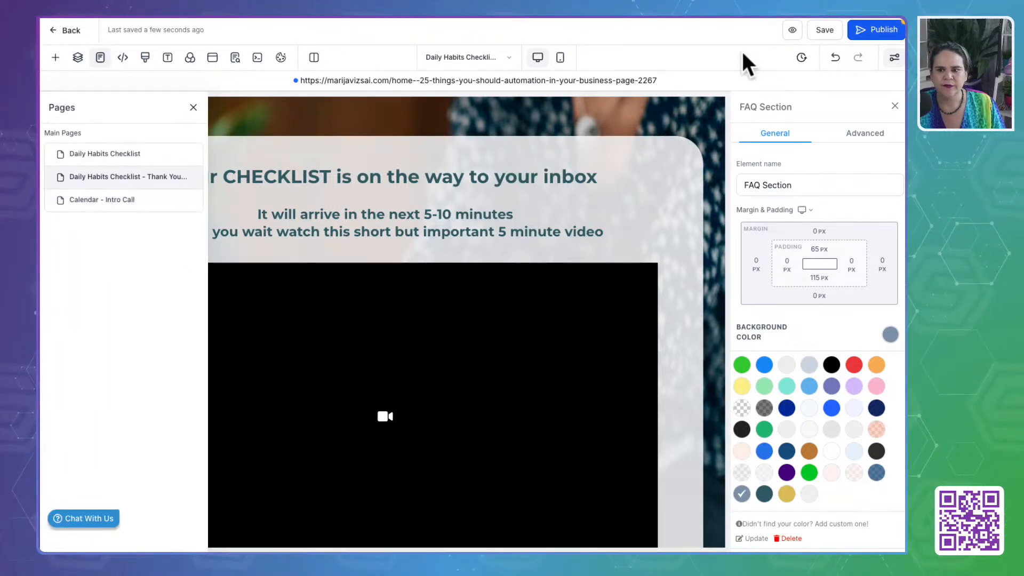
click(92, 202)
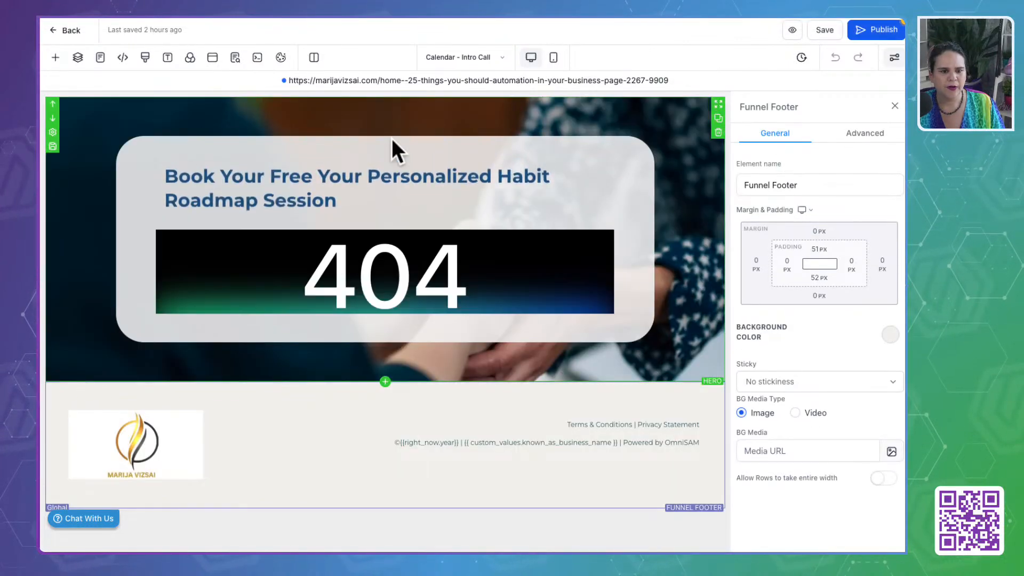
click(352, 265)
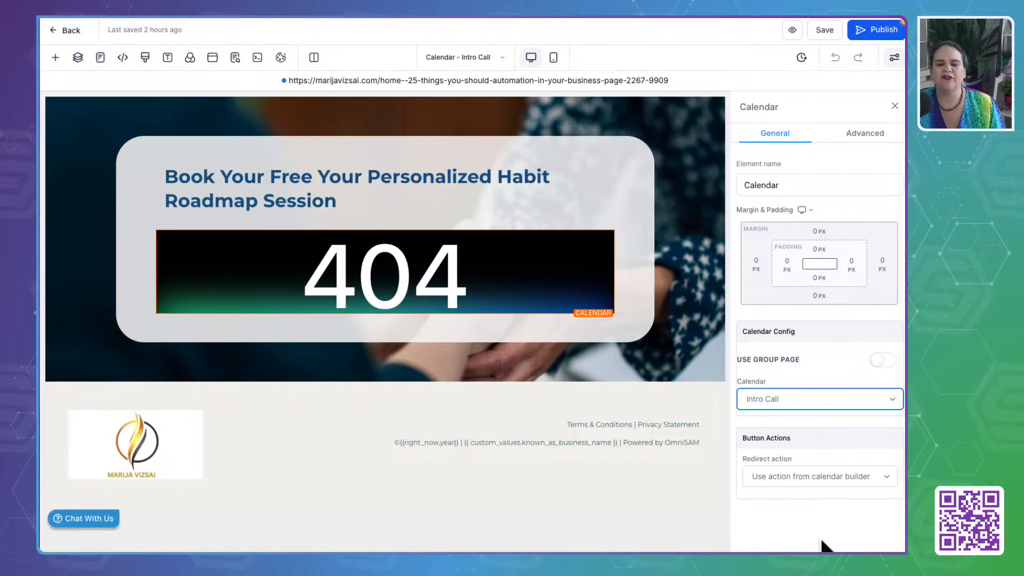
click(874, 29)
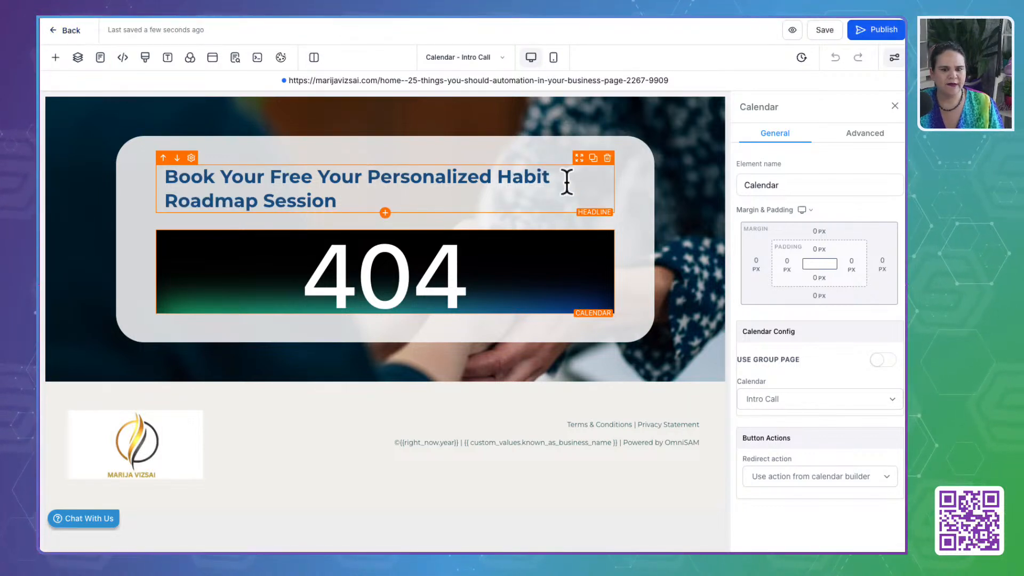
- Change "Personalized" to "Personalised" in the Habit Roadmap Session headline and save the page
click(468, 181)
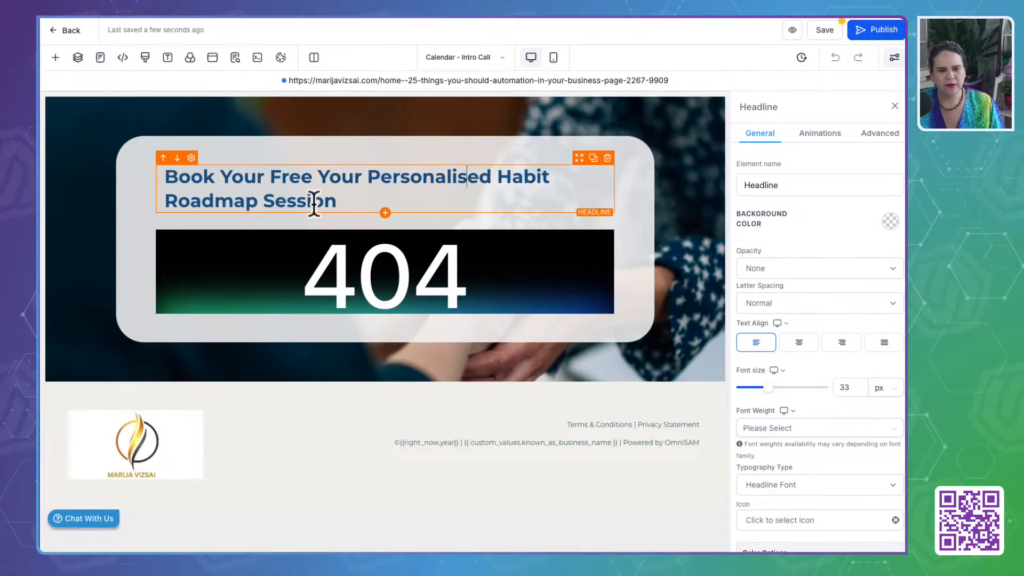
click(565, 277)
click(830, 32)
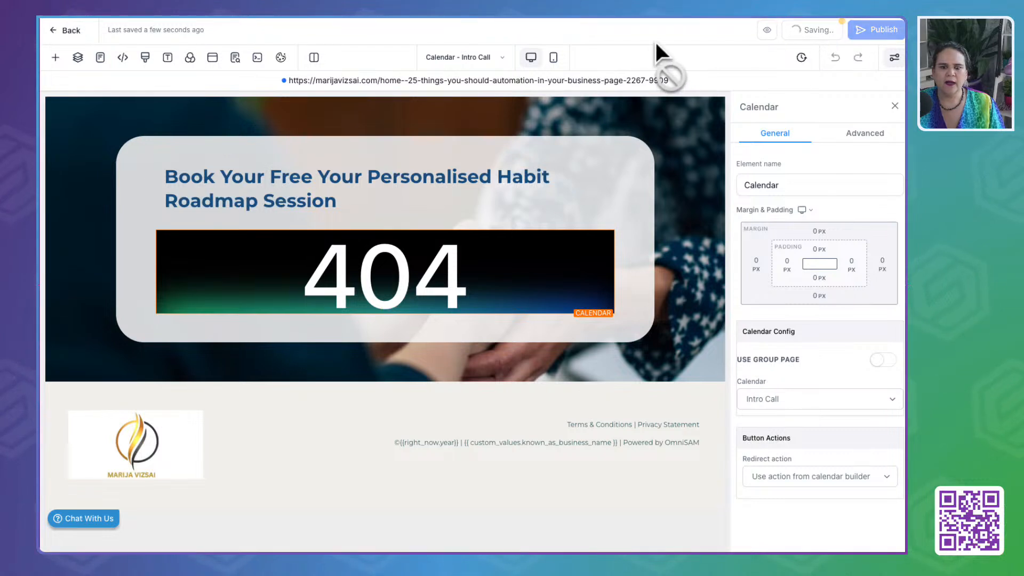
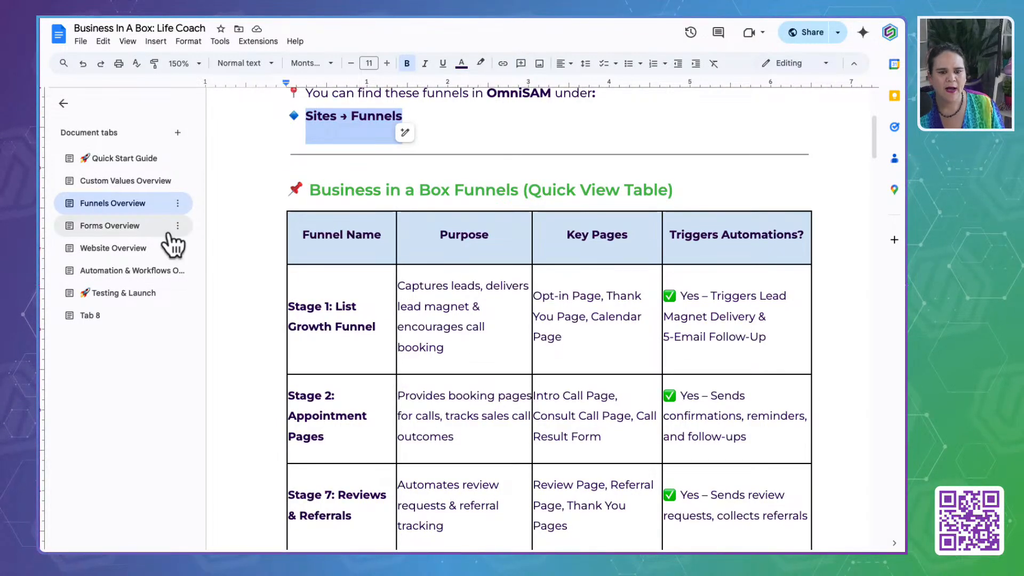
scroll(366, 354, down, 3)
scroll(366, 343, up, 1)
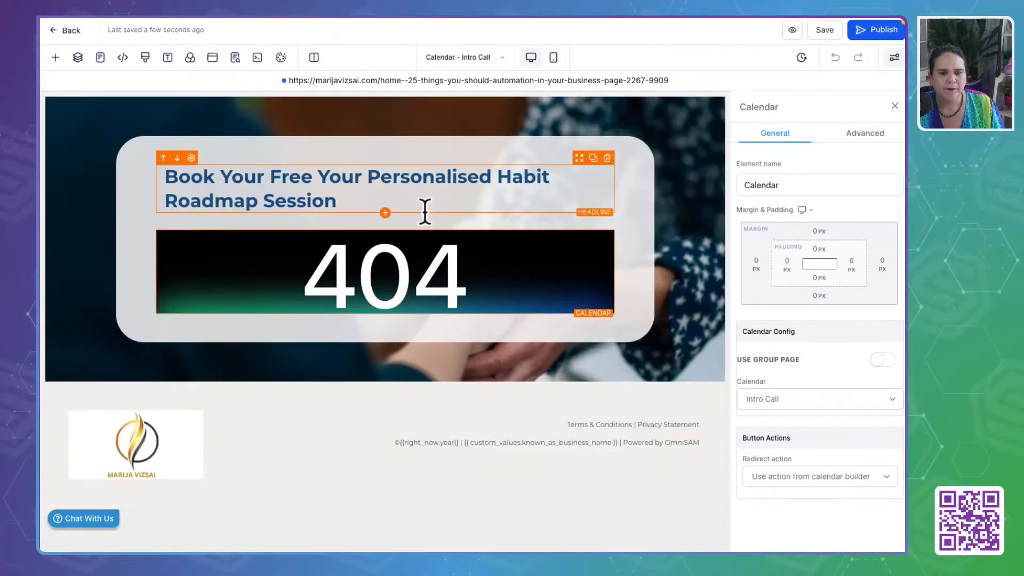
- Replace "Habit Roadmap" with "Discovery" in the Intro Call page headline and start a new line before "Personalised"
click(367, 178)
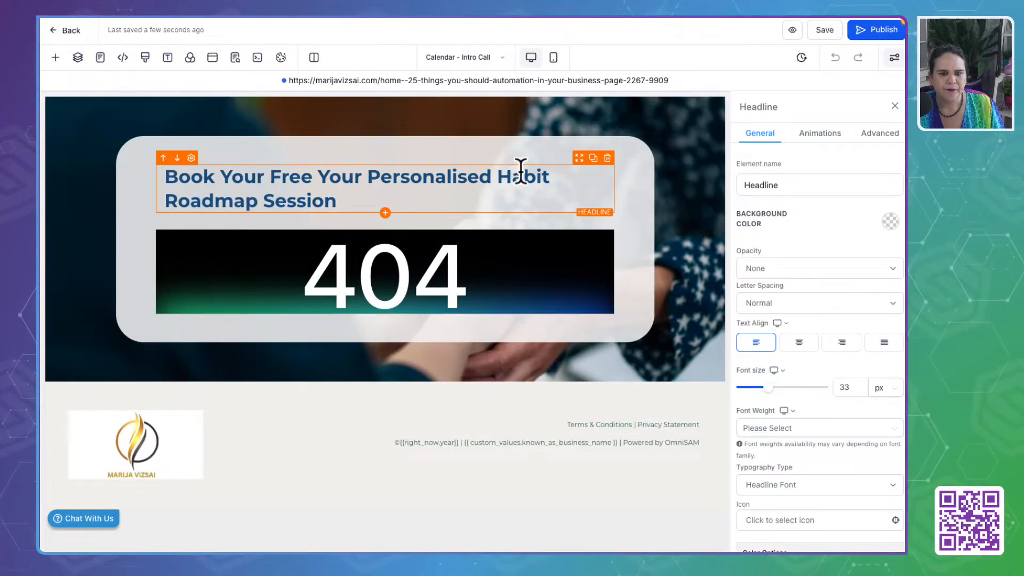
drag(501, 177, 257, 202)
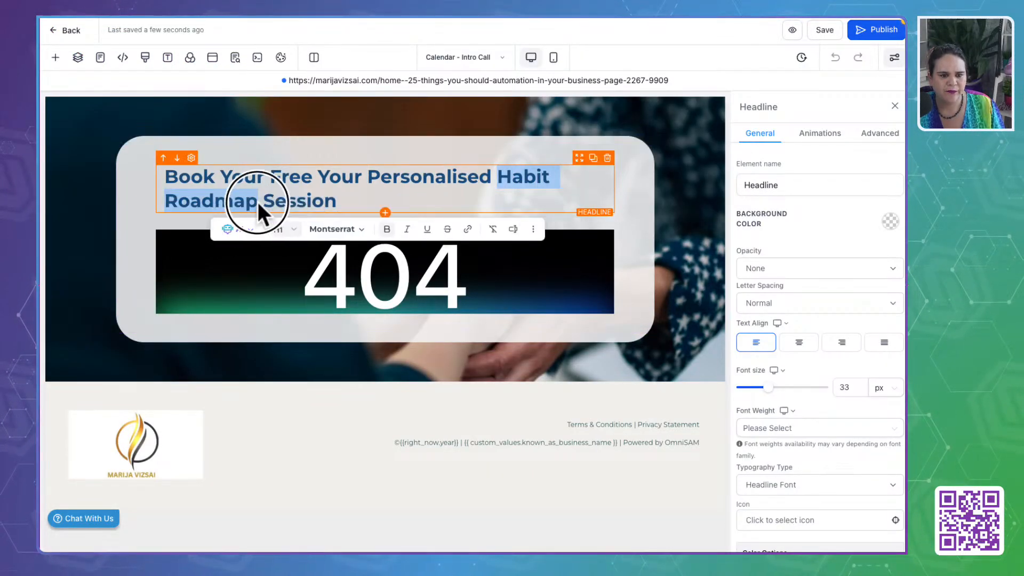
text(Discovery)
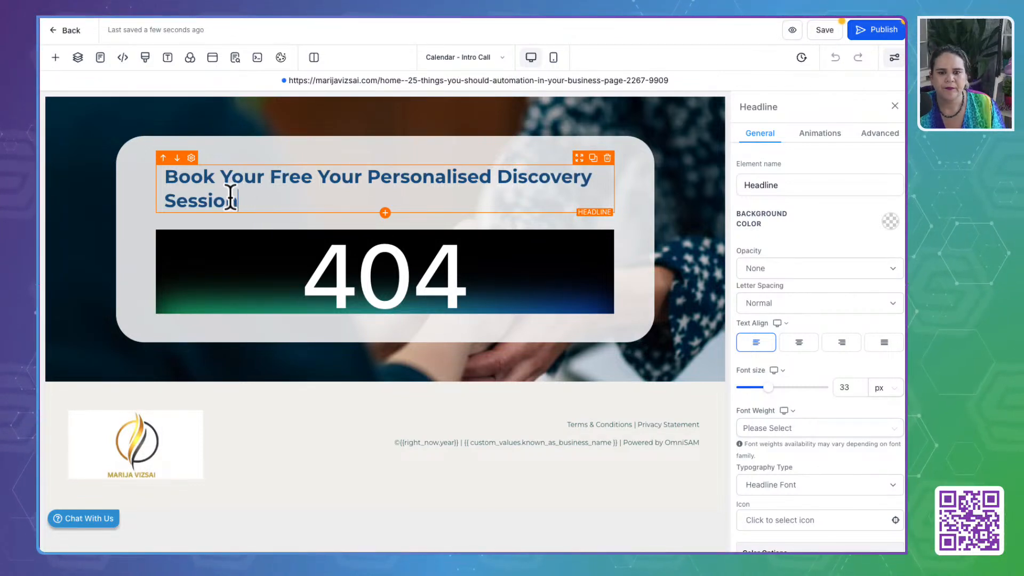
key(Return)
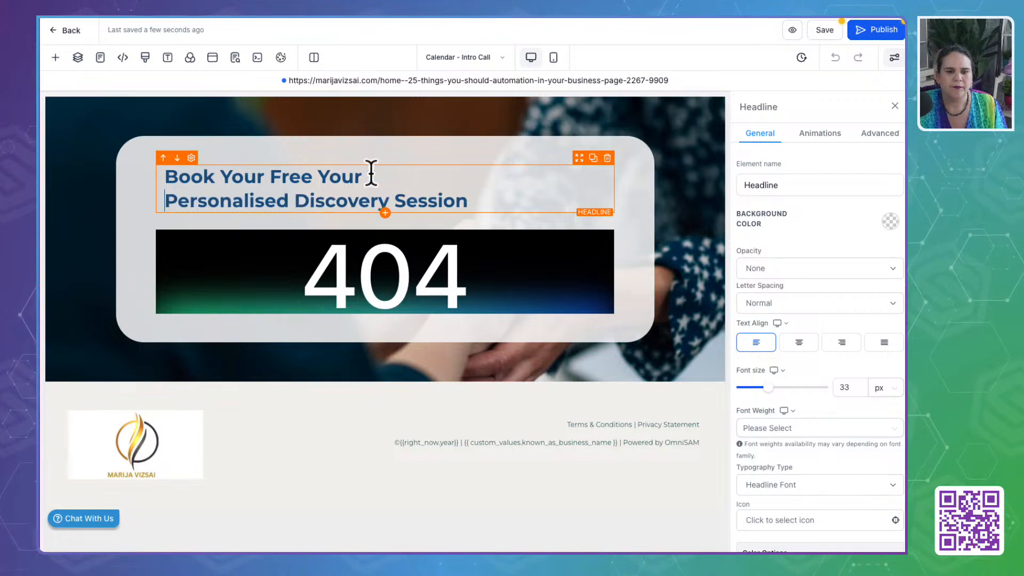
- Centre the whole headline on the Calendar - Intro Call page and publish the page
key(super+a)
click(799, 342)
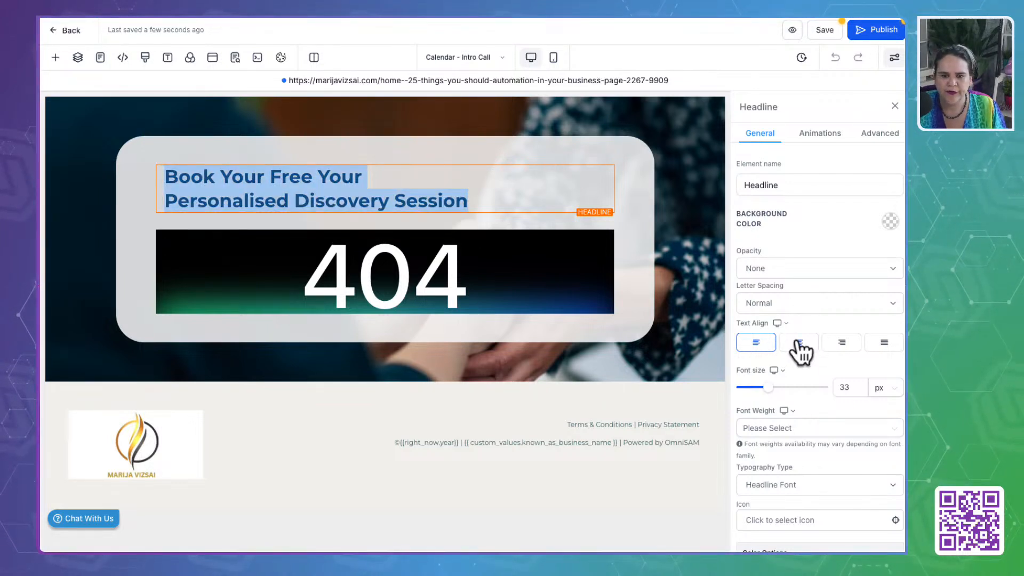
click(878, 30)
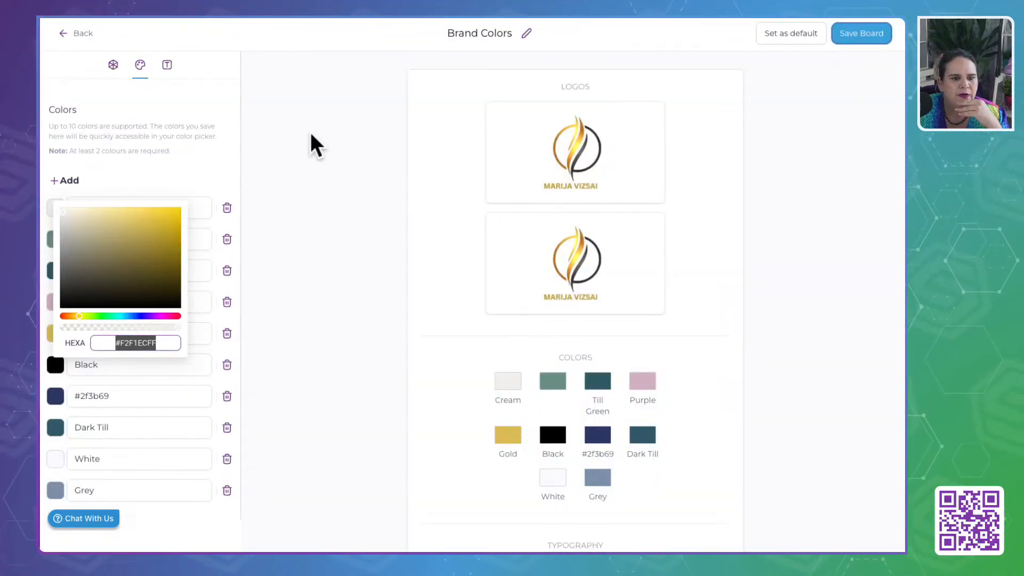
click(310, 134)
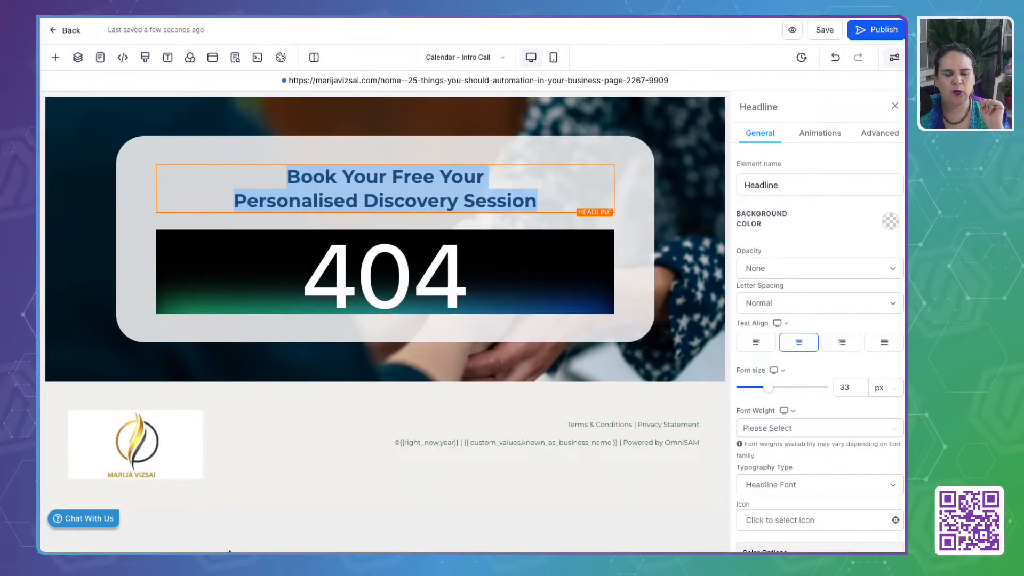
- Go to the Daily Habits Checklist page and set the FAQ section's background to the dark teal brand colour
click(458, 58)
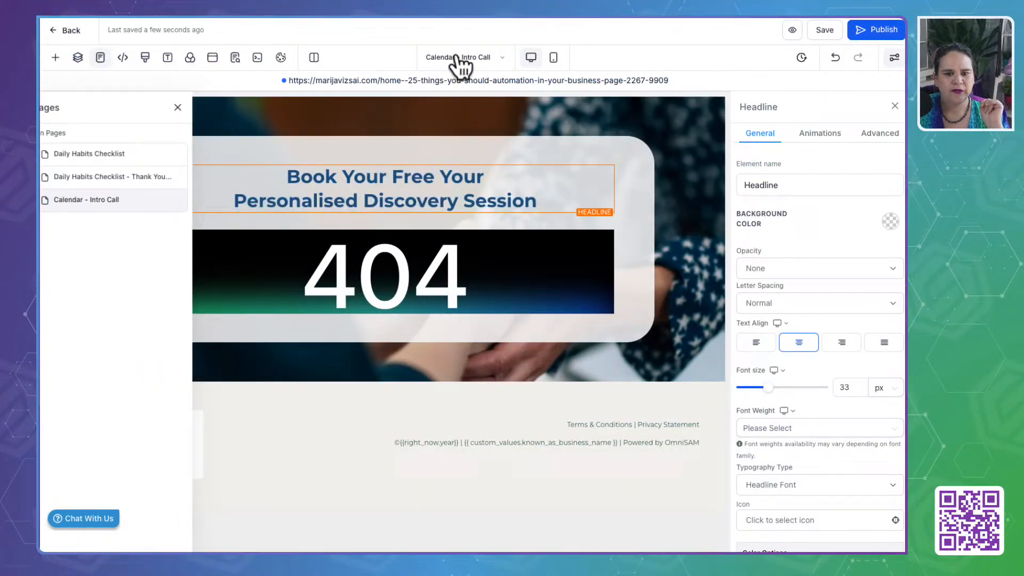
click(131, 179)
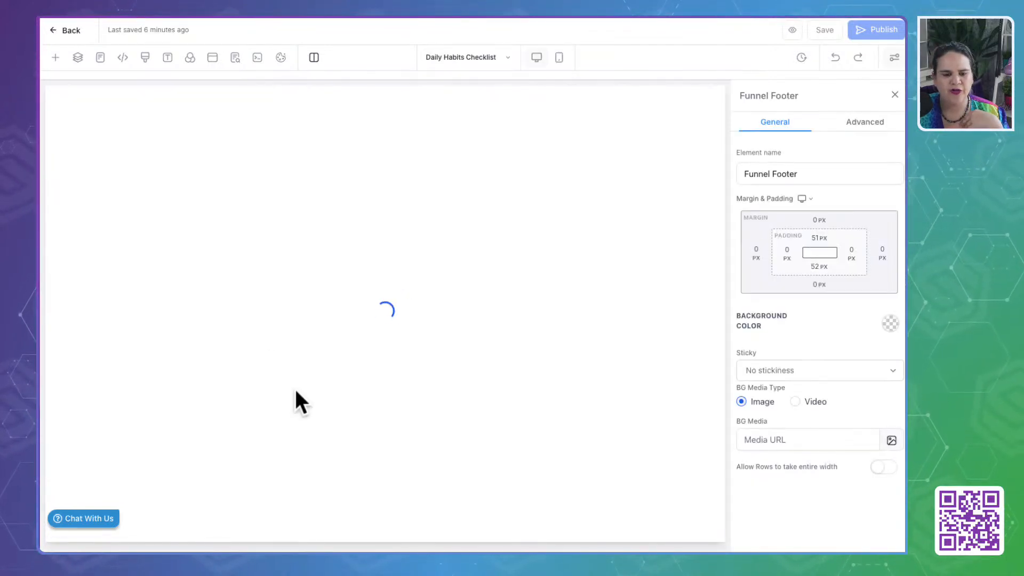
scroll(295, 389, down, 20)
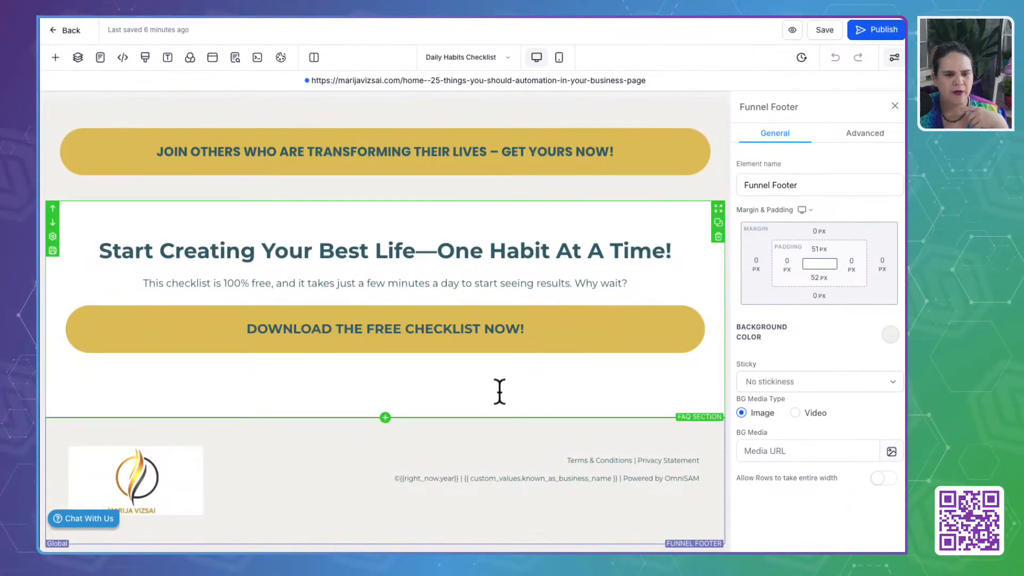
click(542, 399)
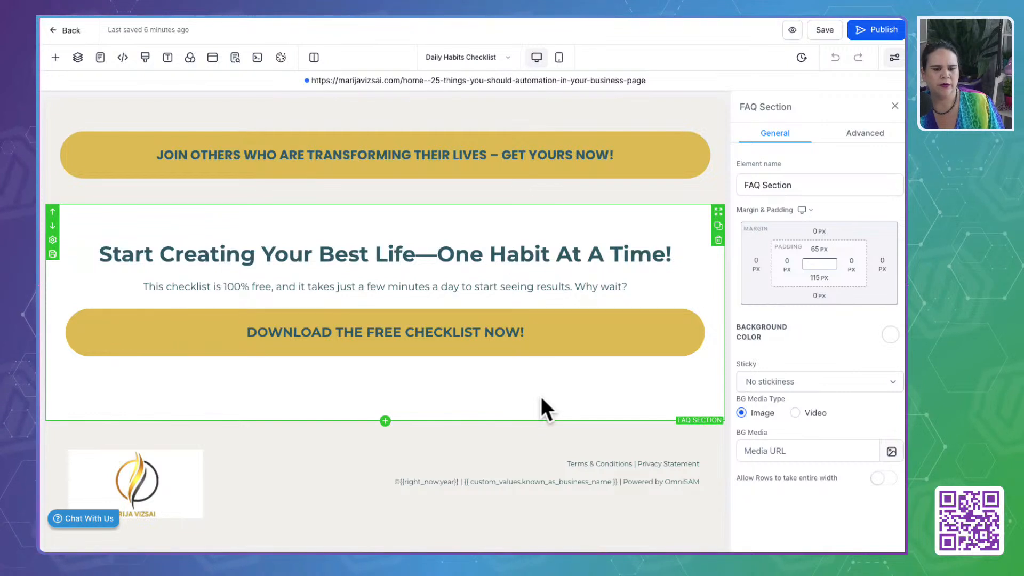
click(891, 335)
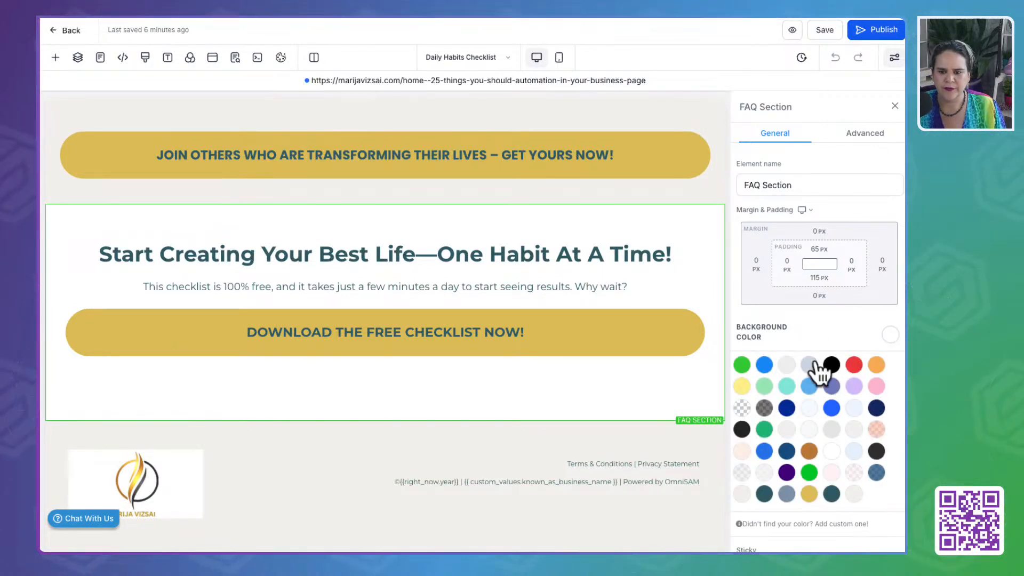
click(764, 494)
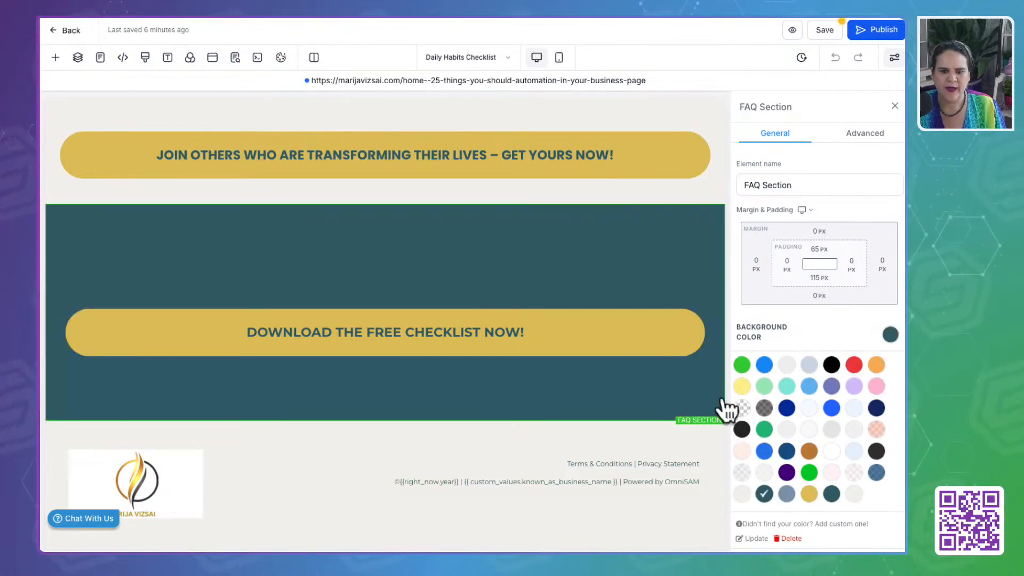
- Set the text and bold text colours of the "Start Creating Your Best Life" headline to the cream brand colour
click(537, 247)
scroll(842, 399, down, 10)
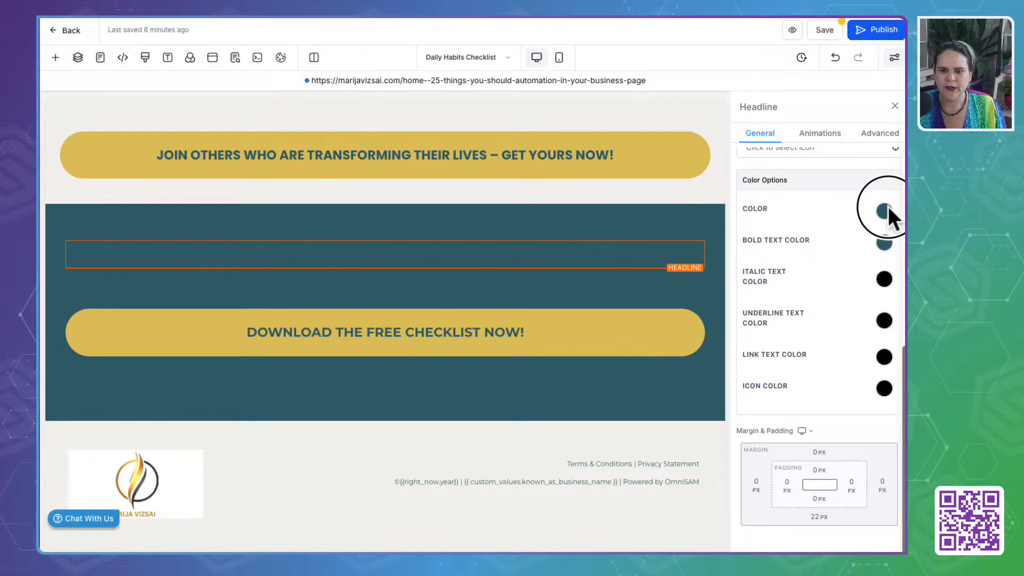
click(885, 211)
click(749, 366)
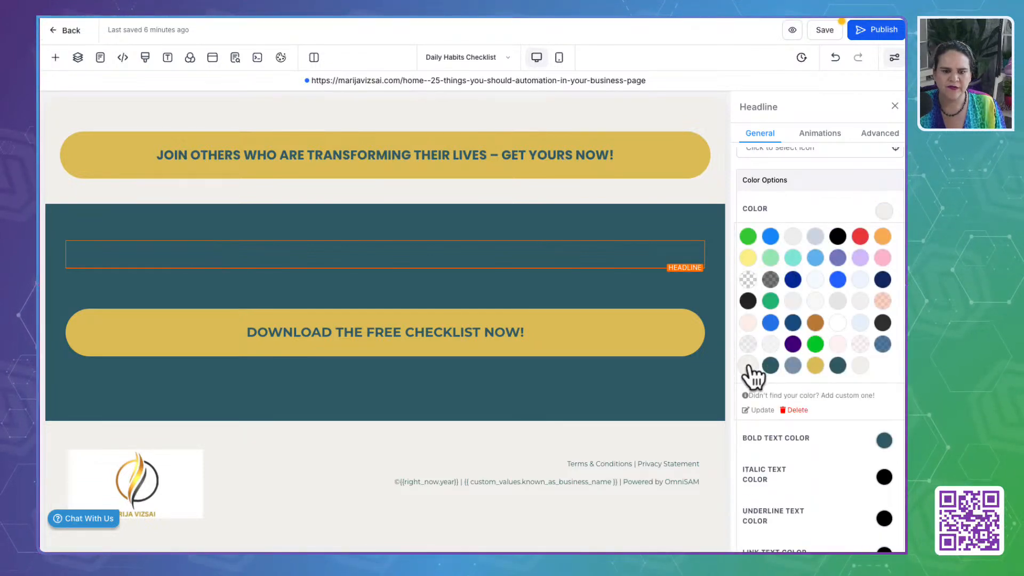
click(885, 214)
click(885, 243)
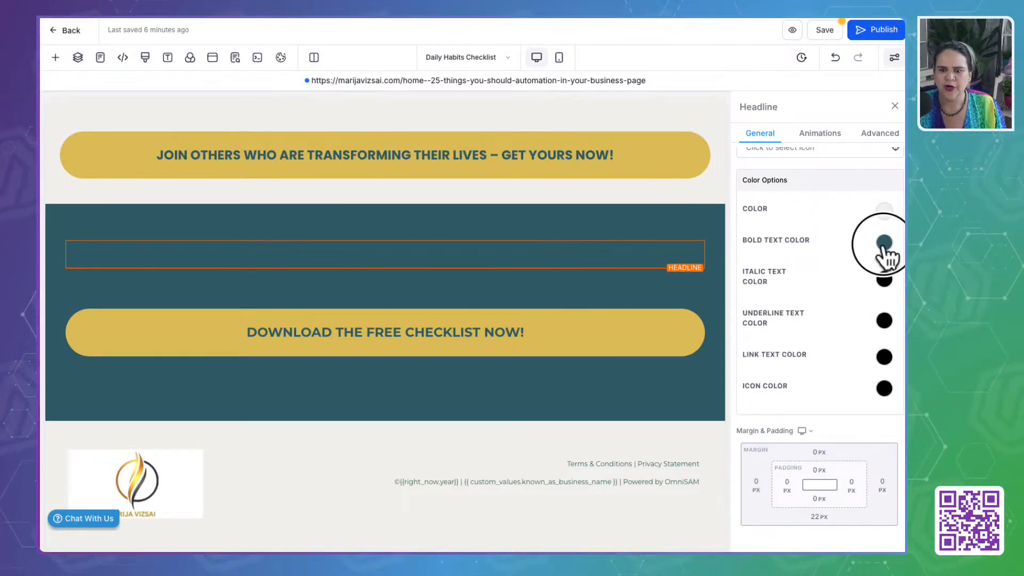
click(748, 397)
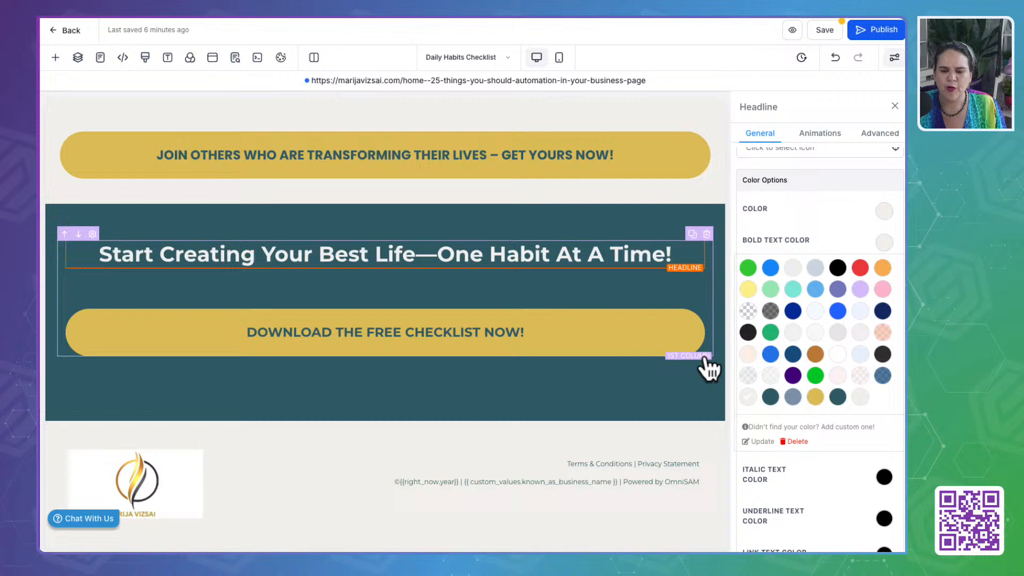
- Set the text colour of the paragraph beneath the FAQ section's headline to cream
click(633, 291)
click(653, 285)
click(884, 210)
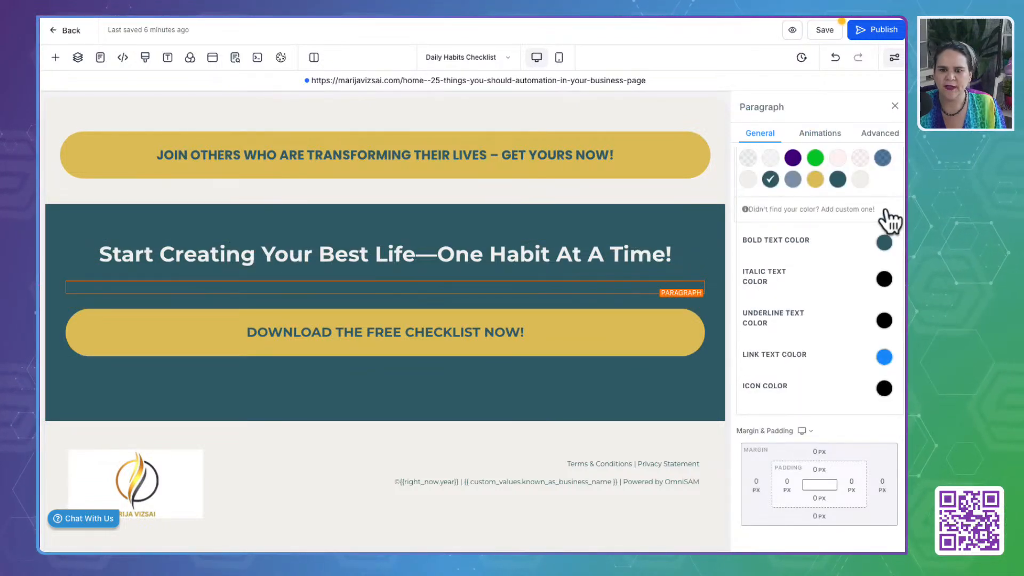
click(749, 180)
click(538, 408)
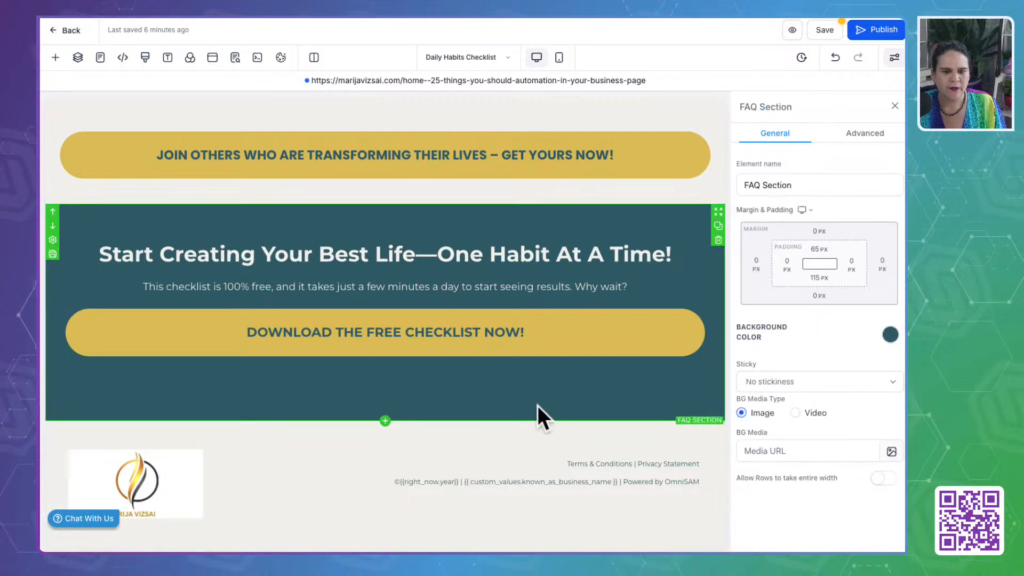
- Publish the Daily Habits Checklist page and leave the page editor for the funnel overview once publishing finishes
click(875, 33)
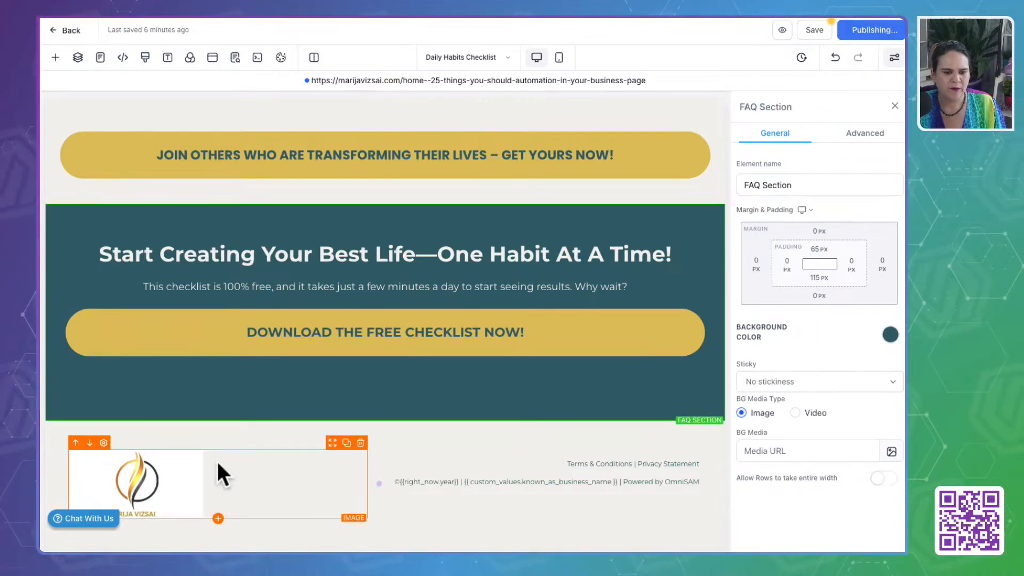
scroll(214, 446, up, 15)
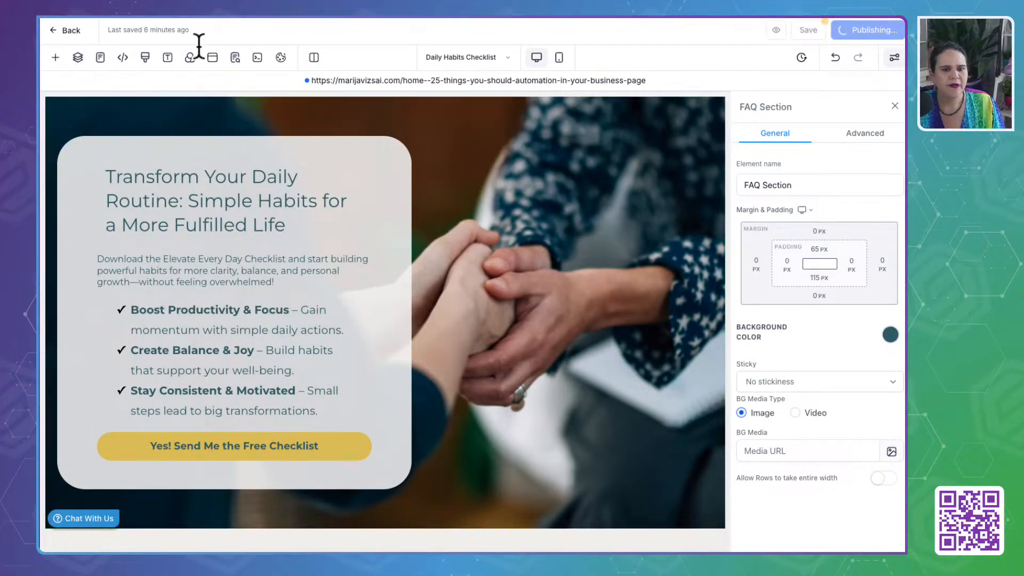
click(70, 30)
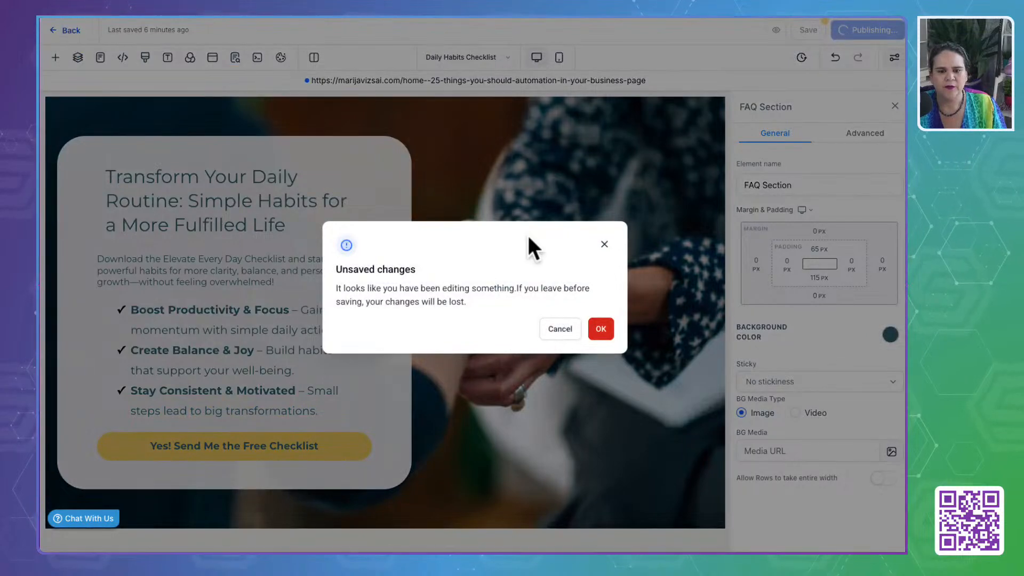
click(551, 323)
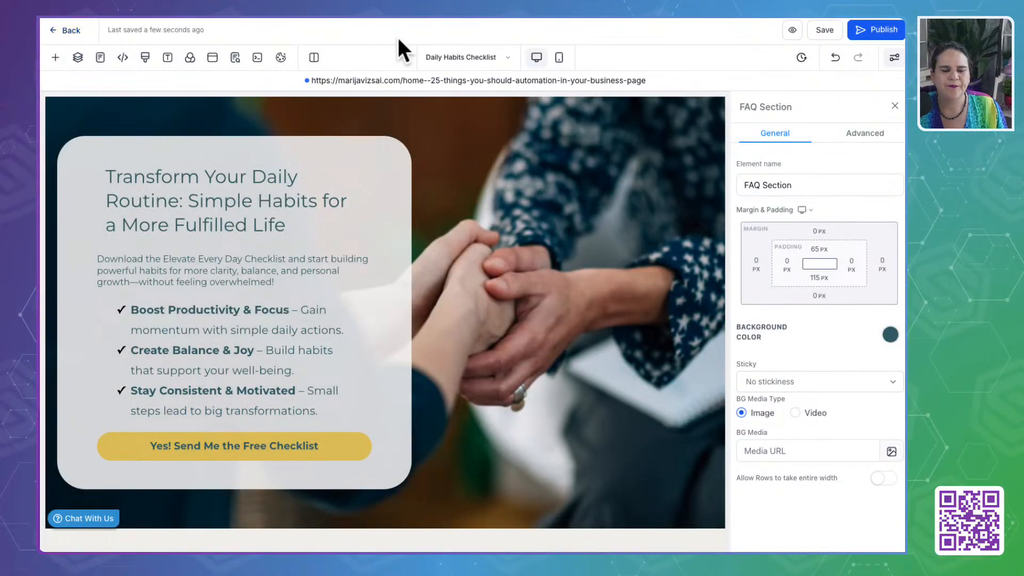
click(50, 32)
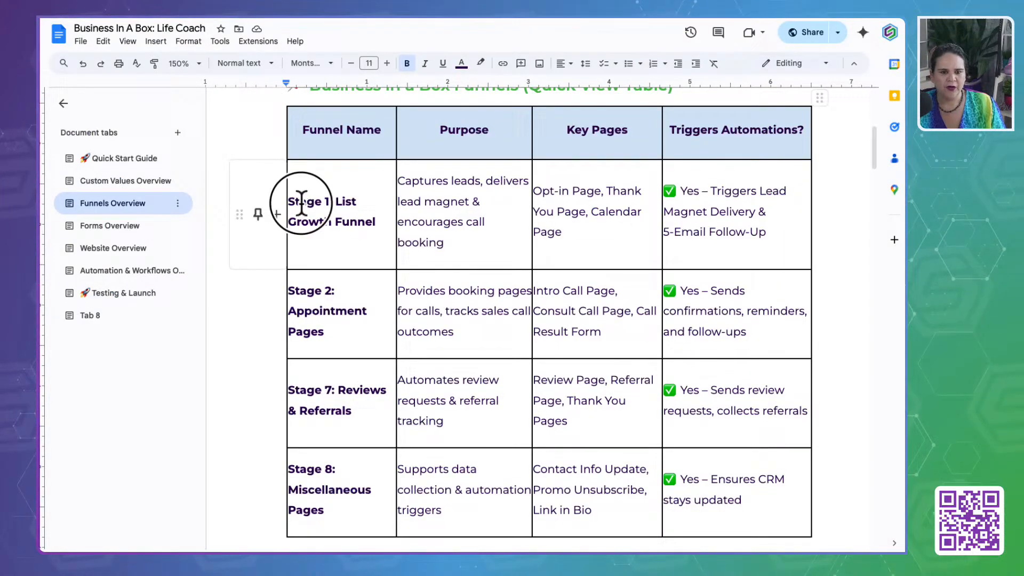
- Switch to the Google Docs funnels overview and highlight the Stage 1: List Growth Funnel and Stage 2: Appointment Pages names
drag(300, 201, 376, 219)
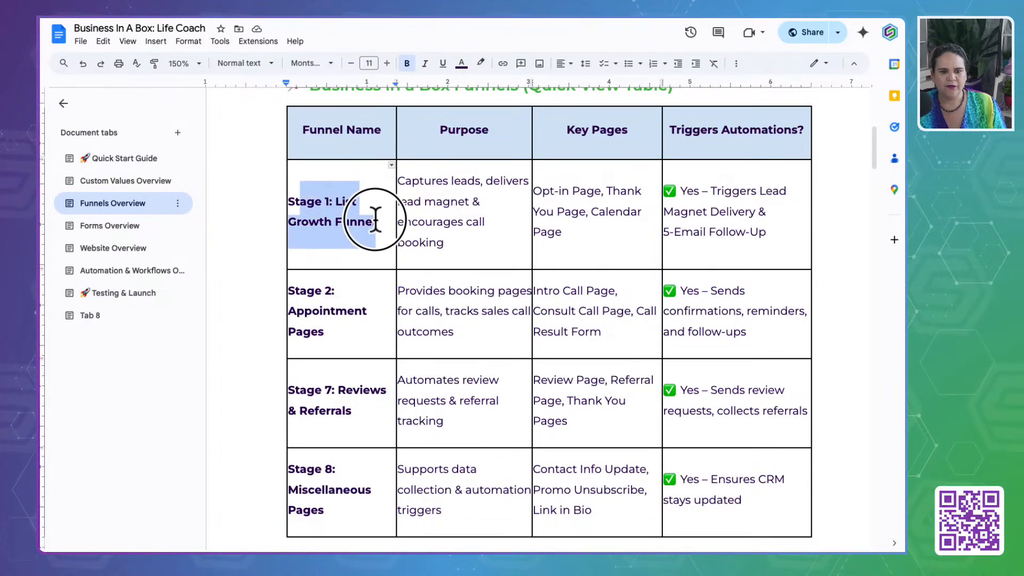
drag(293, 291, 338, 338)
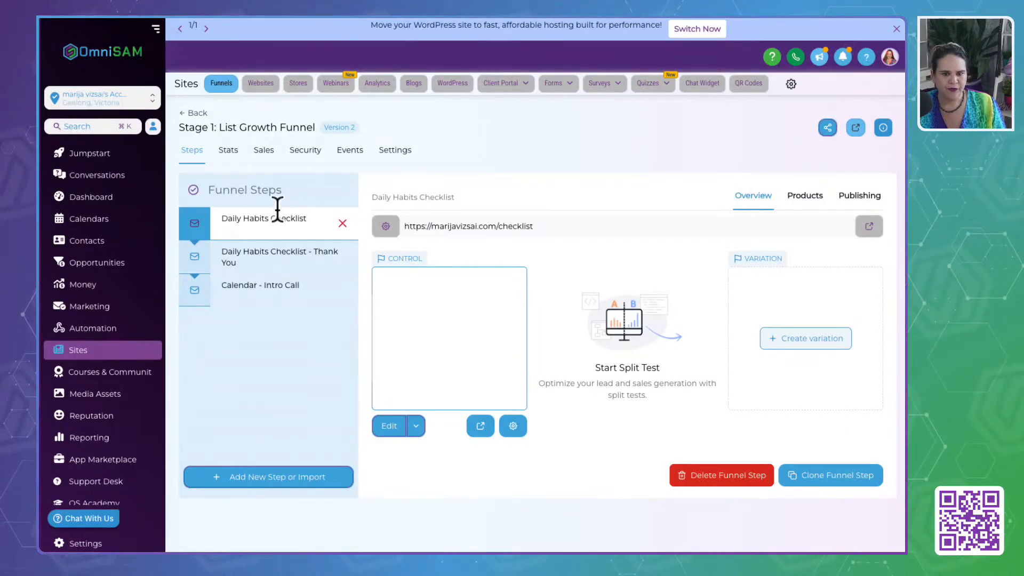
- Switch back to OmniSAM and open the Stage 2: Appointment Pages funnel from the funnels list
click(278, 218)
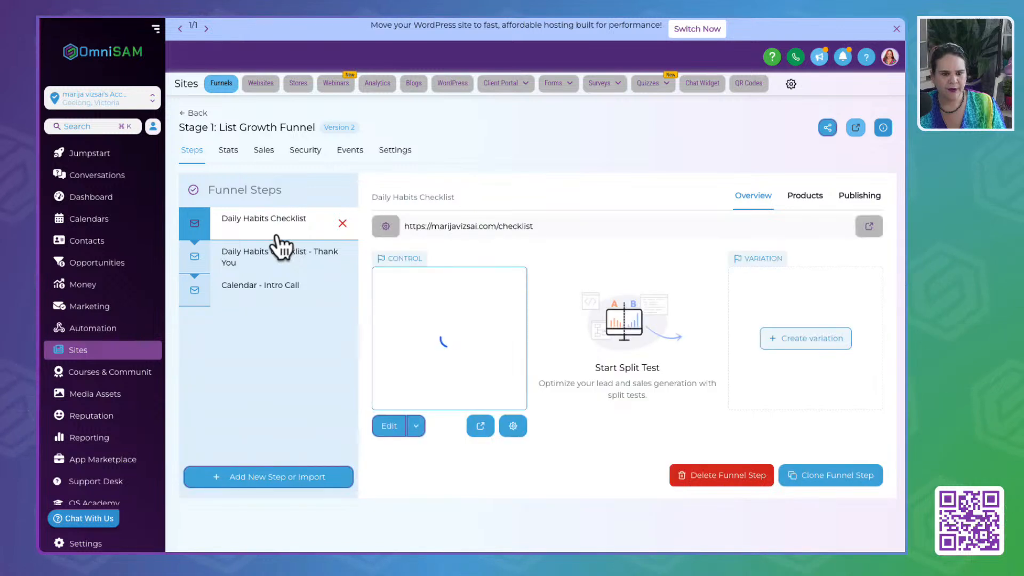
click(193, 115)
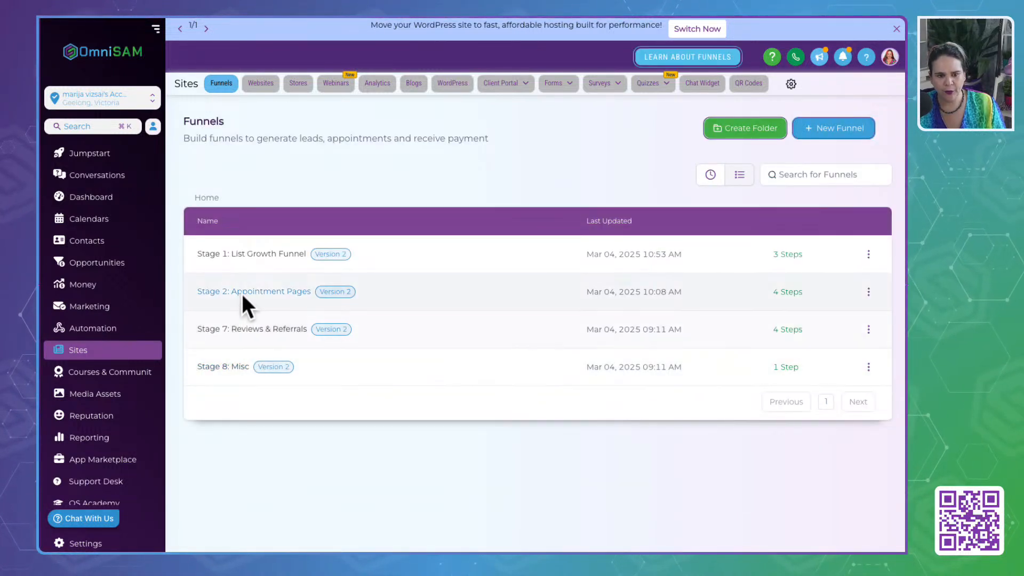
click(243, 293)
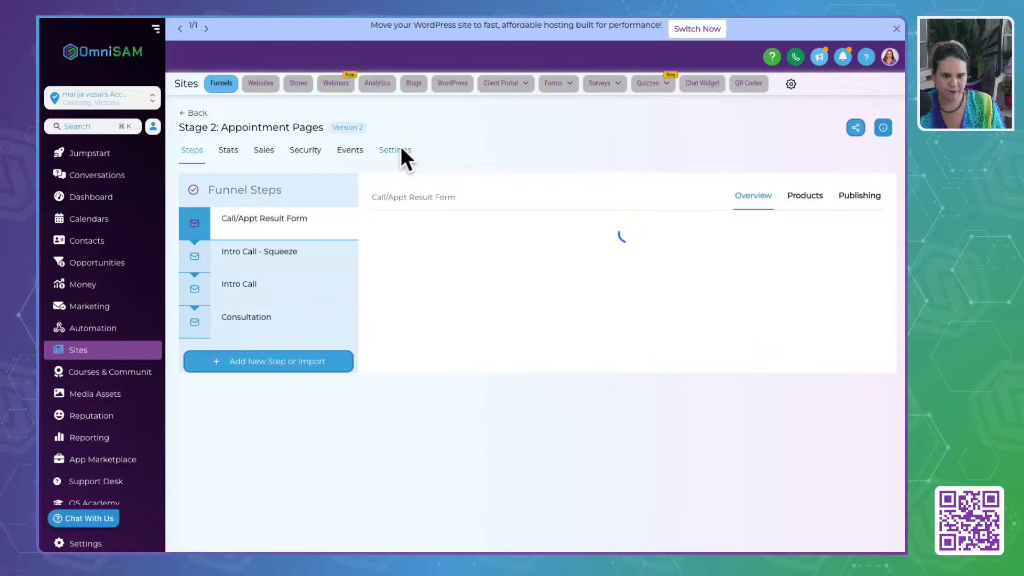
- Assign the account owner's custom domain to the Stage 2: Appointment Pages funnel and save its settings
click(400, 155)
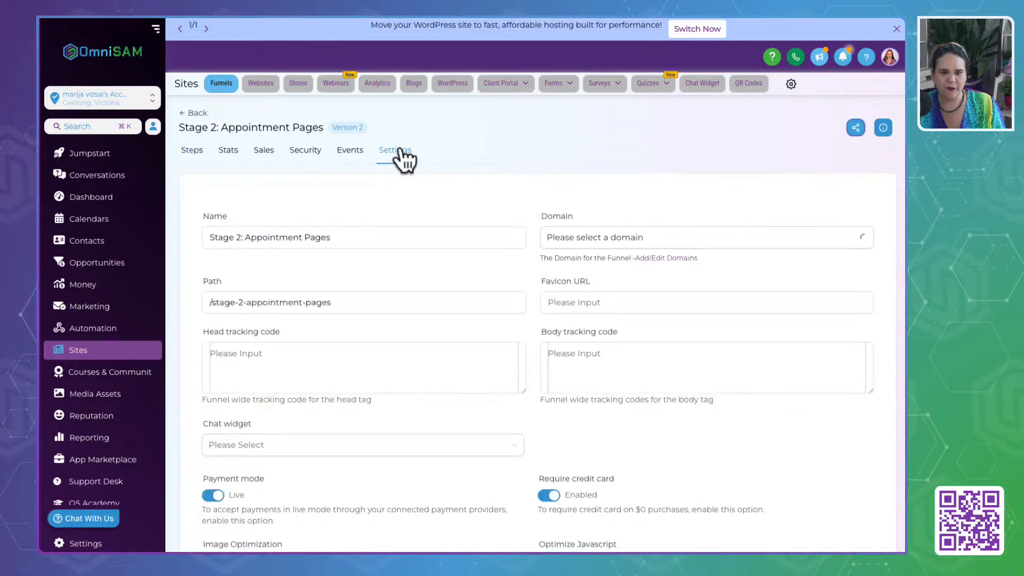
click(686, 235)
click(571, 291)
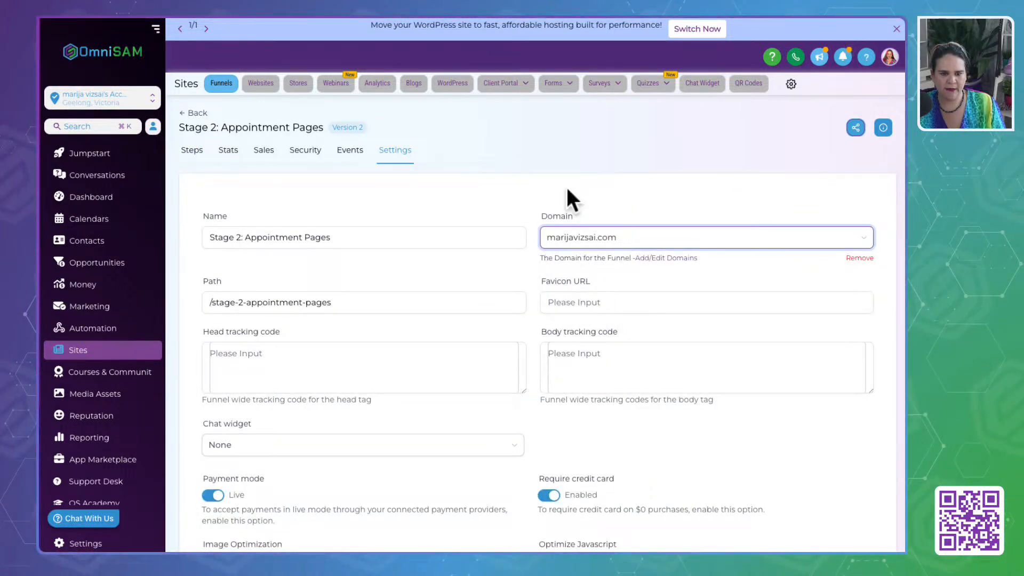
scroll(629, 464, down, 4)
click(854, 472)
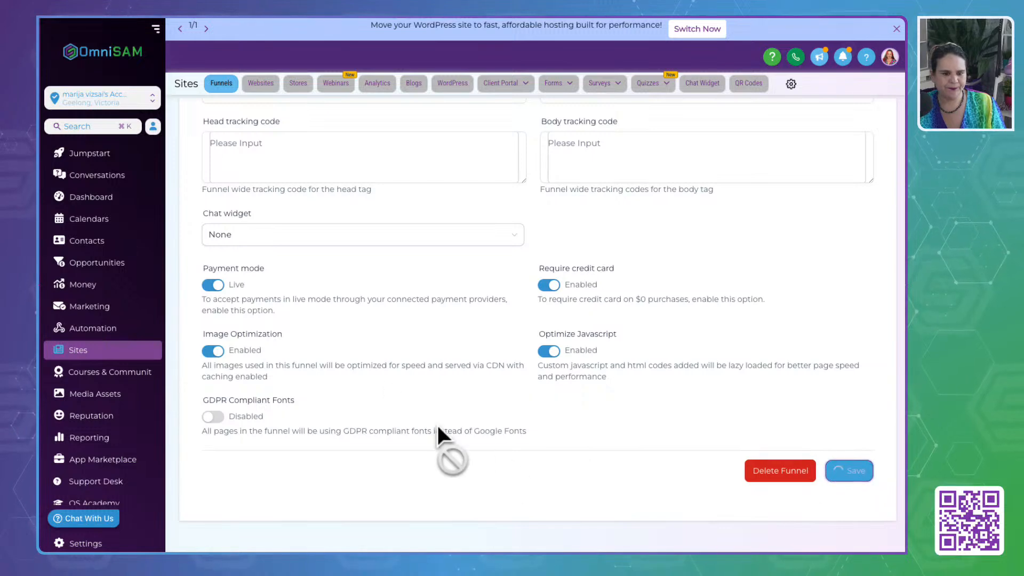
- Return to the list of funnel steps for Stage 2: Appointment Pages
scroll(370, 356, up, 4)
click(478, 139)
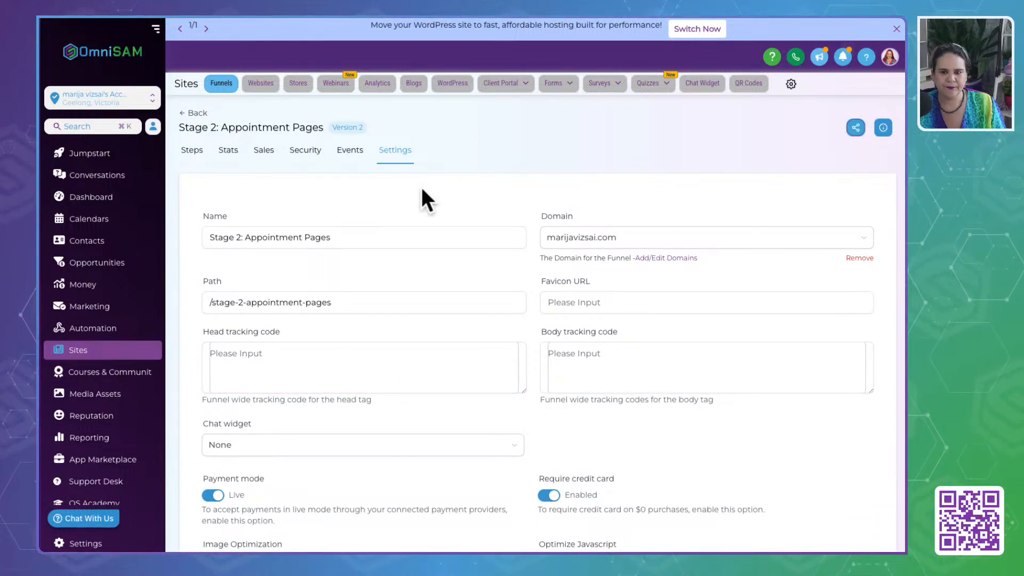
click(194, 153)
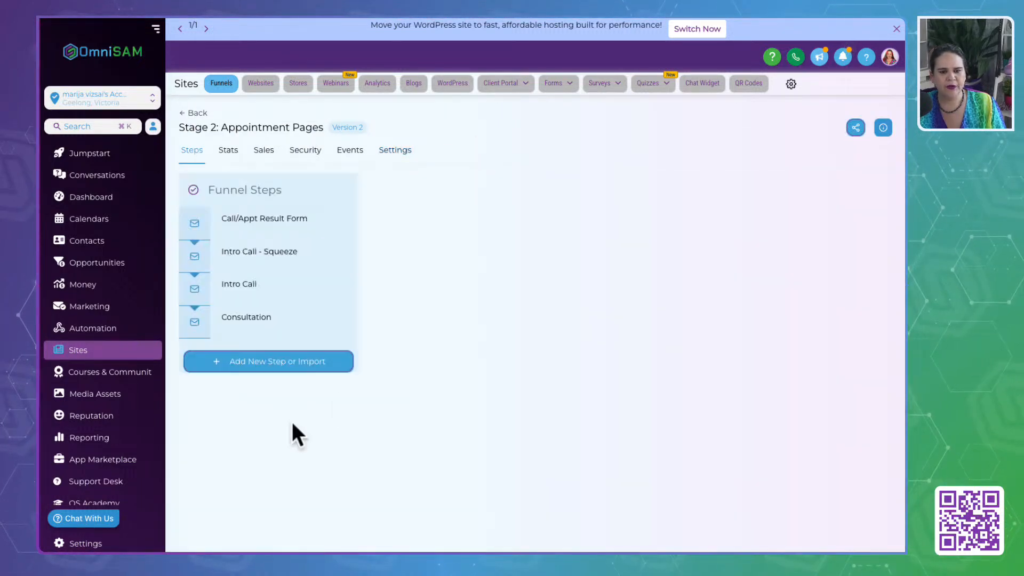
- Open the Call/Appt Result Form page for editing and set its header logo height to 50 px
click(254, 225)
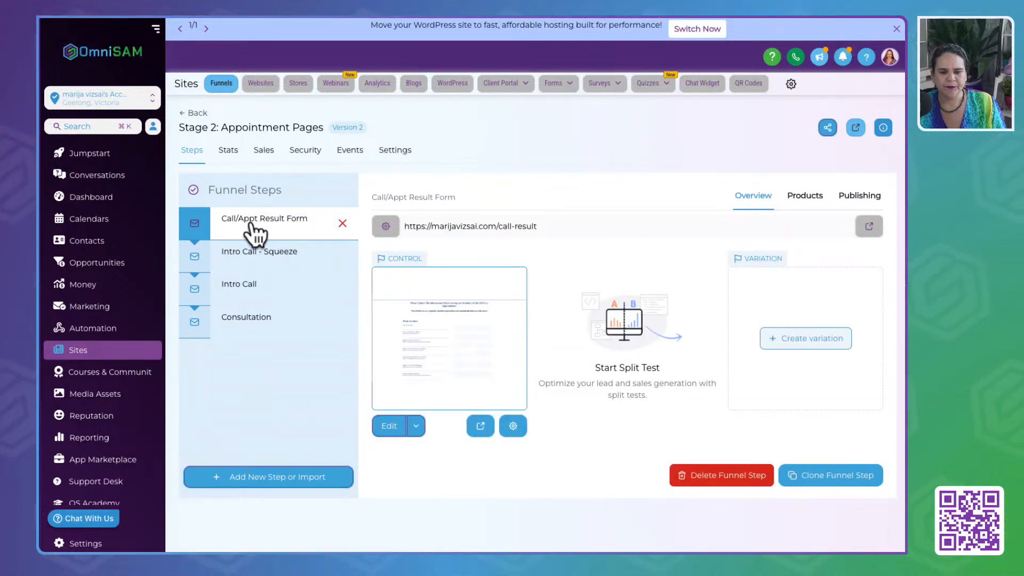
click(381, 430)
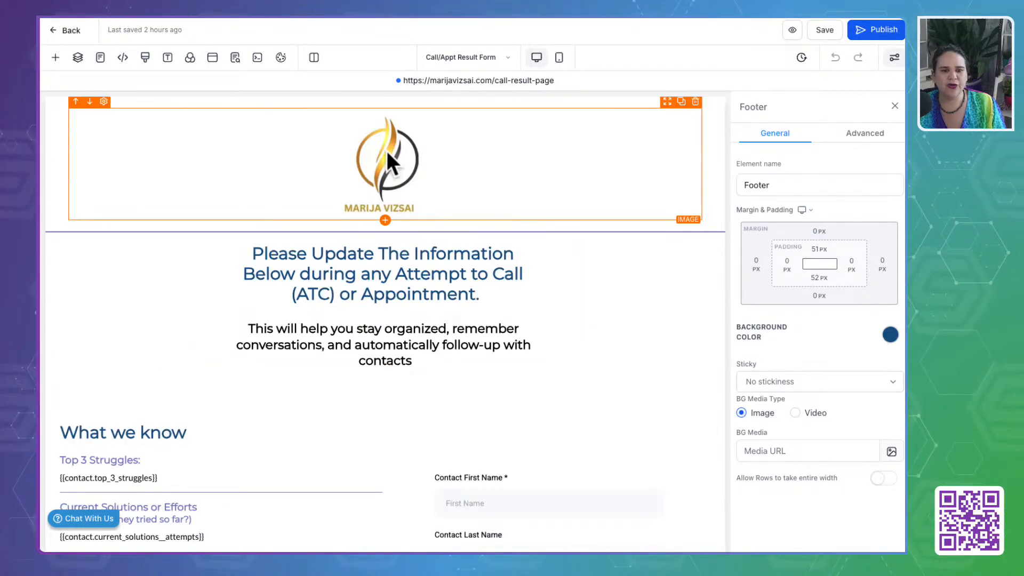
click(389, 145)
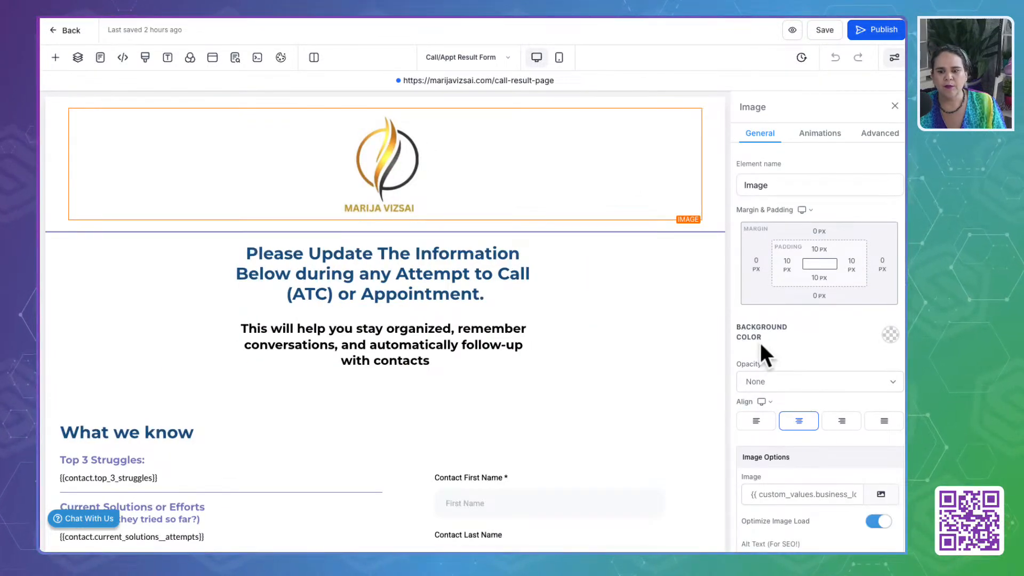
scroll(761, 343, down, 4)
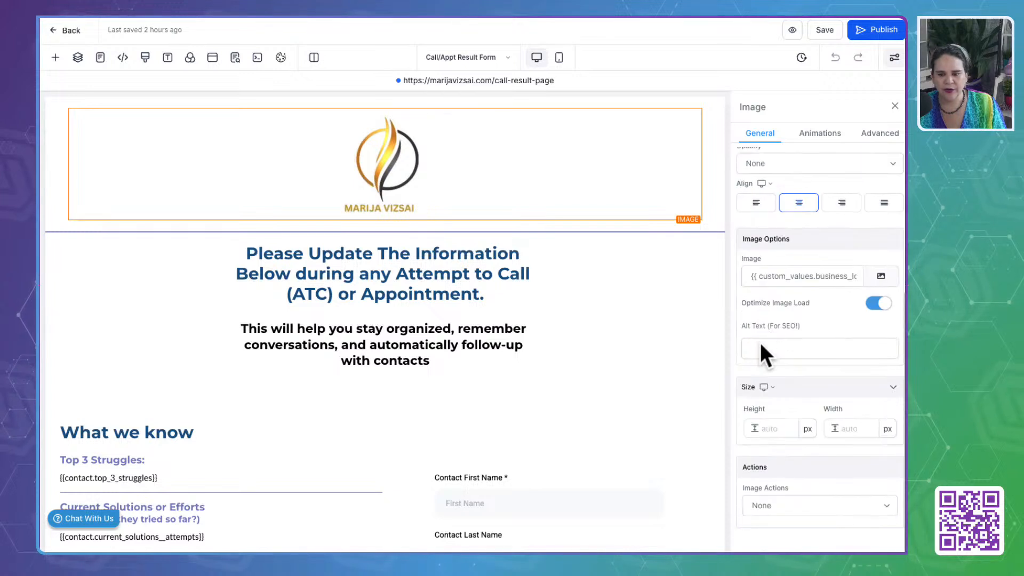
click(778, 429)
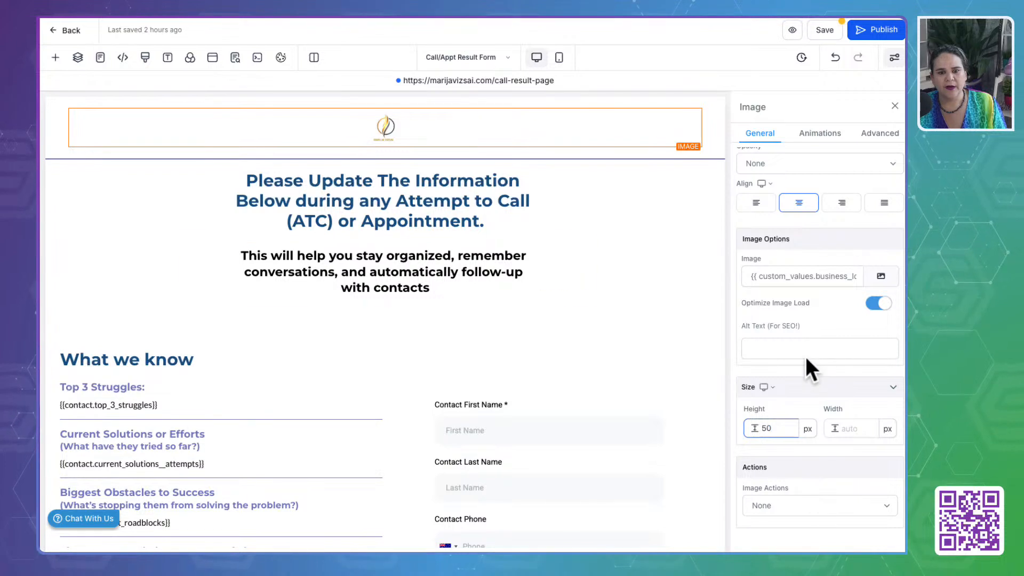
- Review the Call/Appt Result Form page's headline, the What we know contact fields and The Sales Call System checklist
click(276, 201)
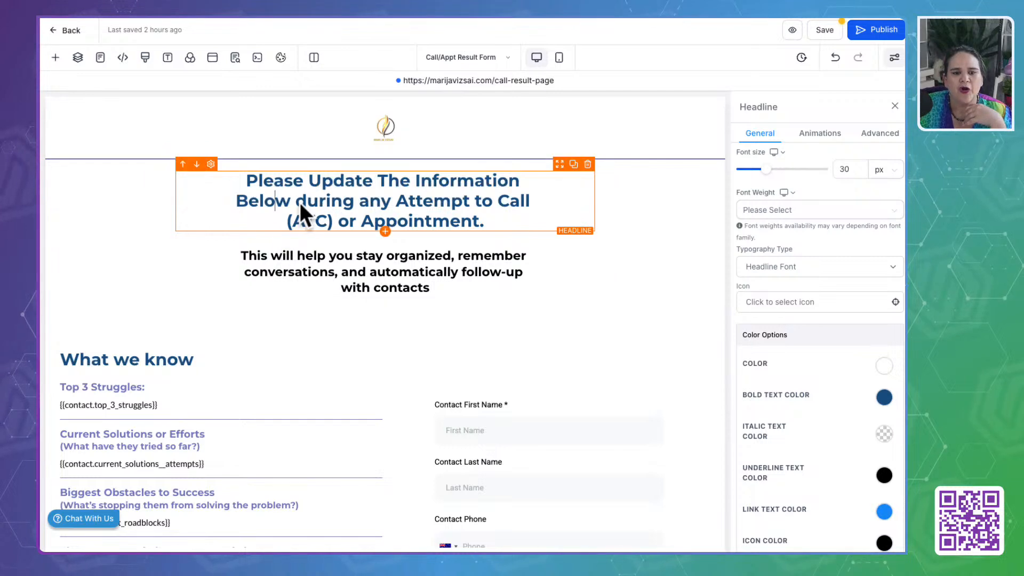
scroll(201, 389, down, 4)
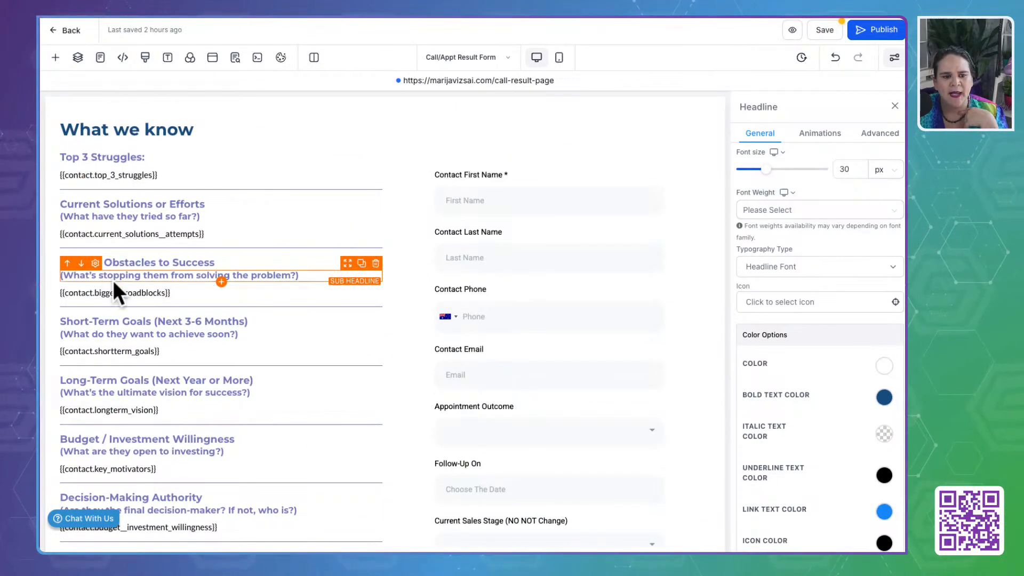
scroll(114, 387, down, 1)
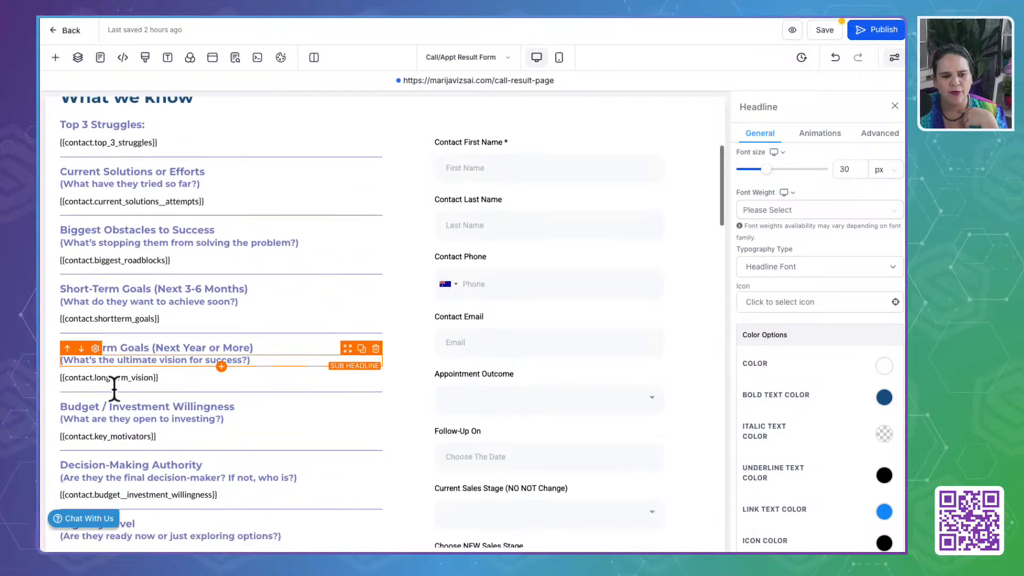
scroll(114, 389, down, 5)
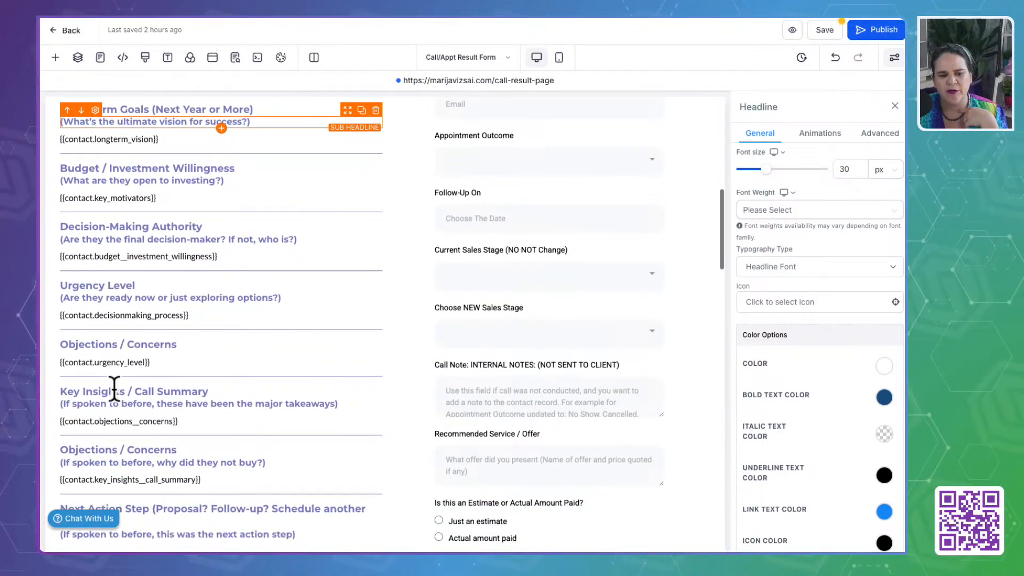
scroll(114, 388, down, 5)
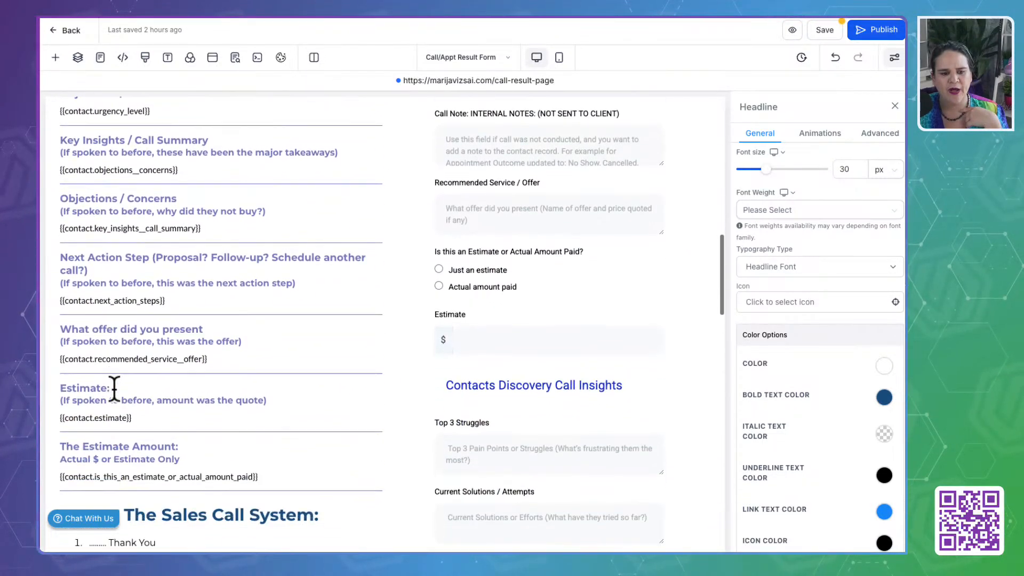
scroll(114, 388, down, 3)
scroll(114, 387, up, 8)
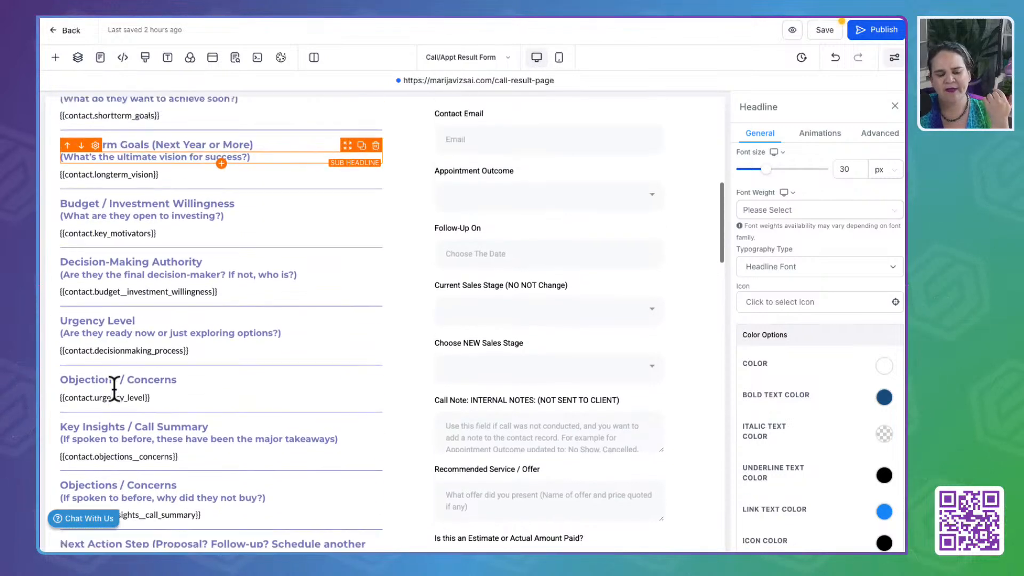
scroll(114, 388, up, 4)
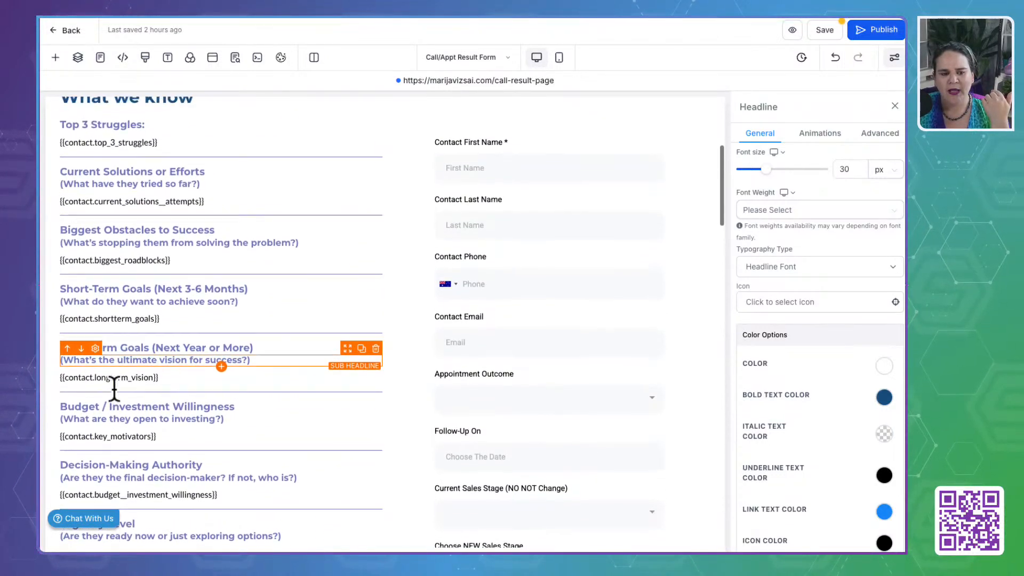
scroll(114, 388, up, 2)
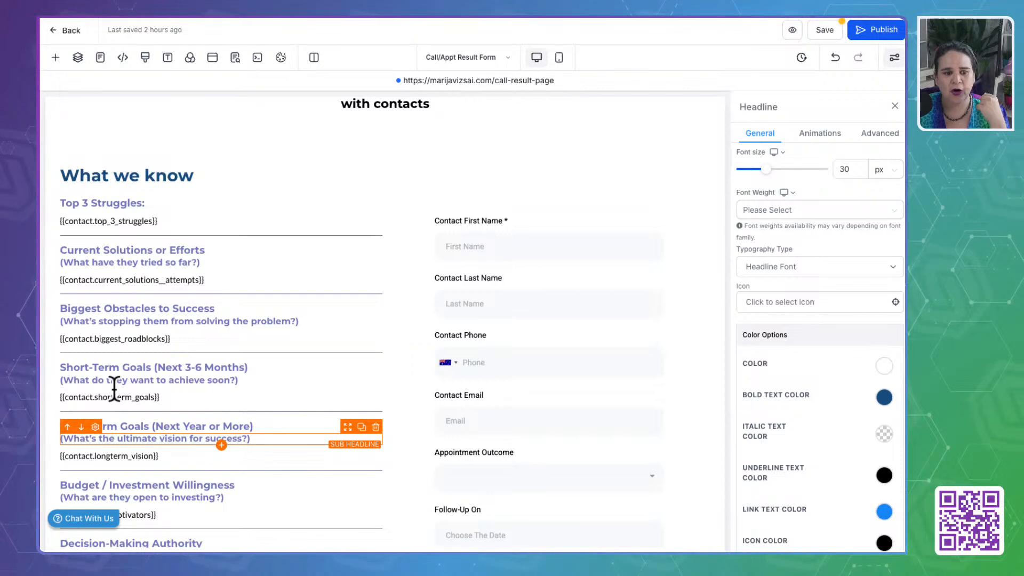
scroll(114, 387, down, 10)
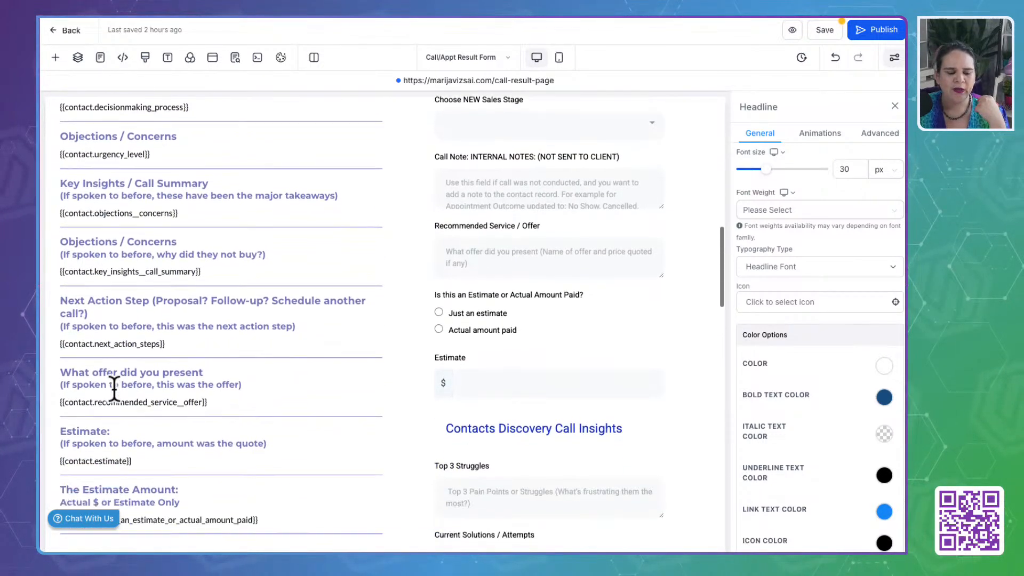
scroll(114, 389, down, 6)
click(117, 352)
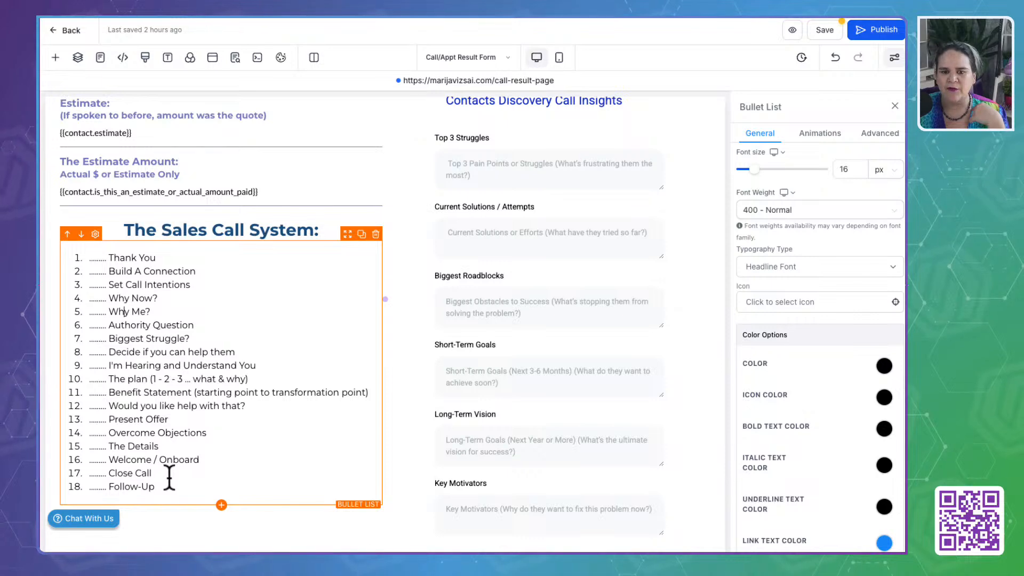
- Examine the embedded Call/Appt/Project Result Form from the contact fields through the sales stages, discovery call insights and recap email notes
scroll(202, 251, up, 2)
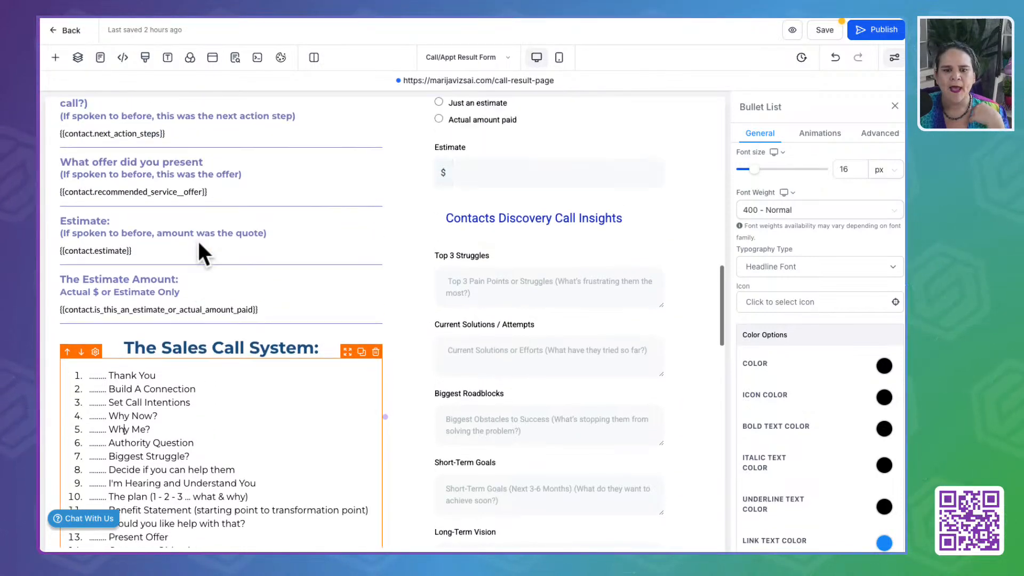
scroll(199, 245, up, 8)
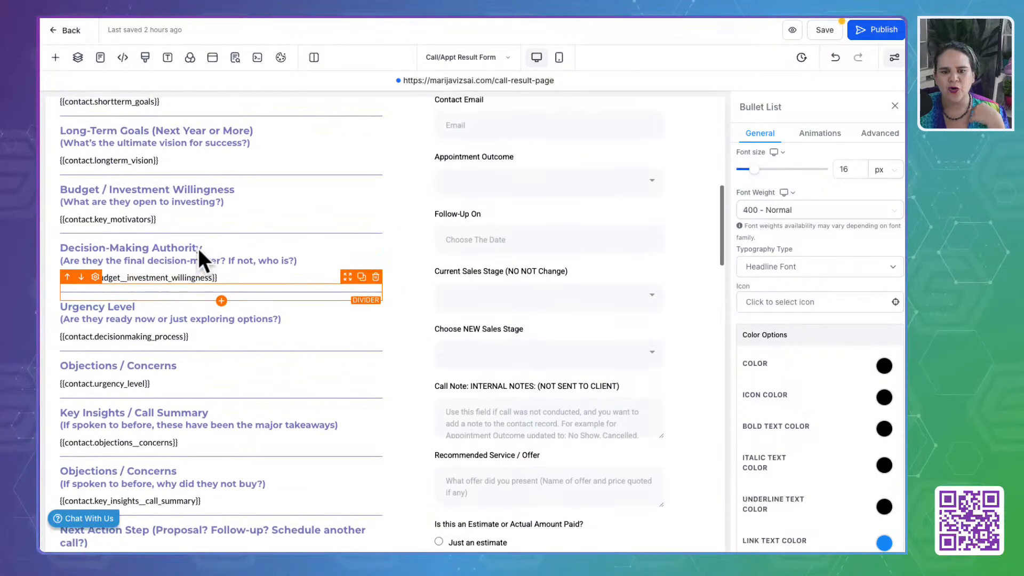
scroll(197, 248, up, 6)
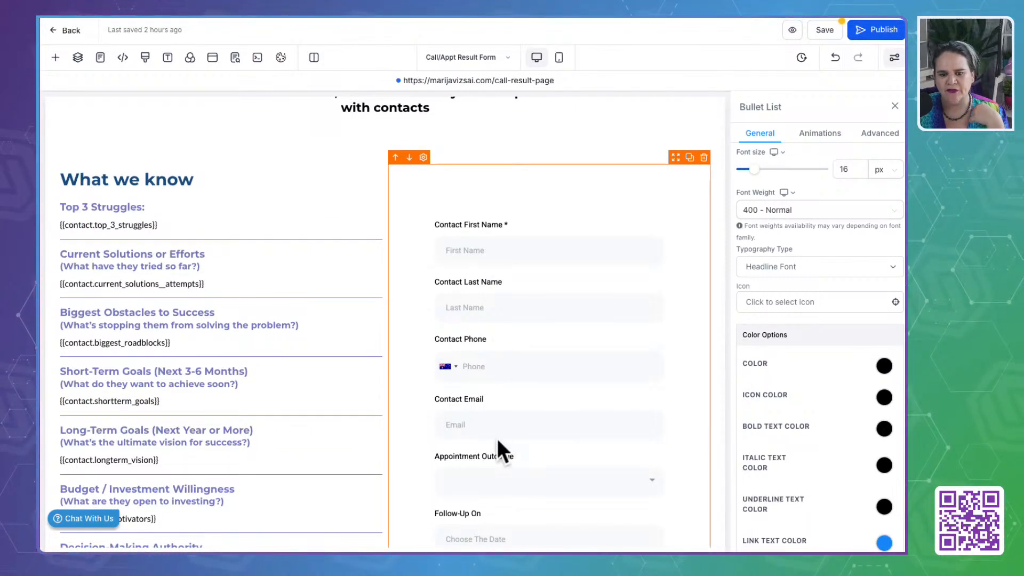
scroll(499, 442, down, 4)
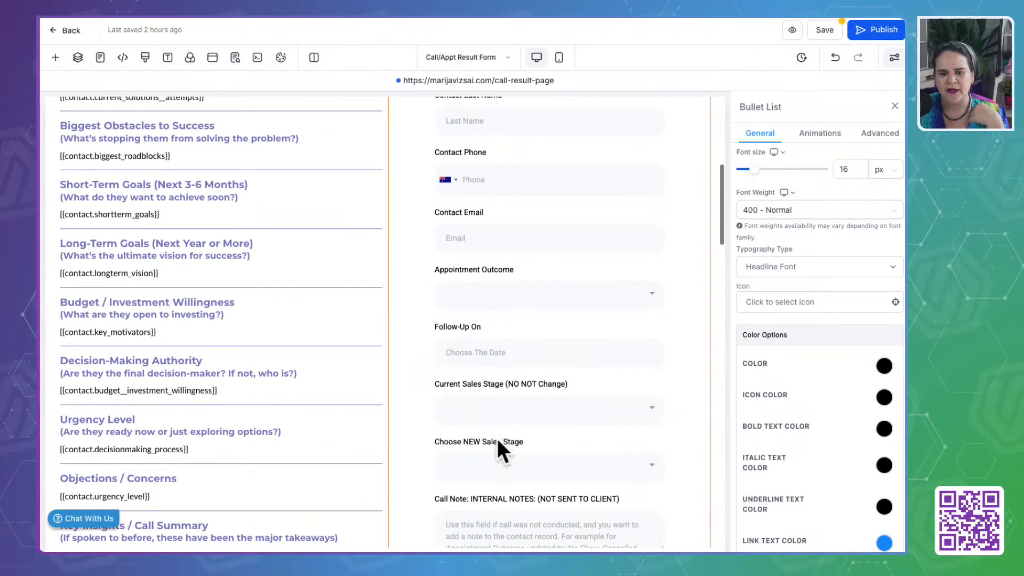
scroll(497, 438, down, 4)
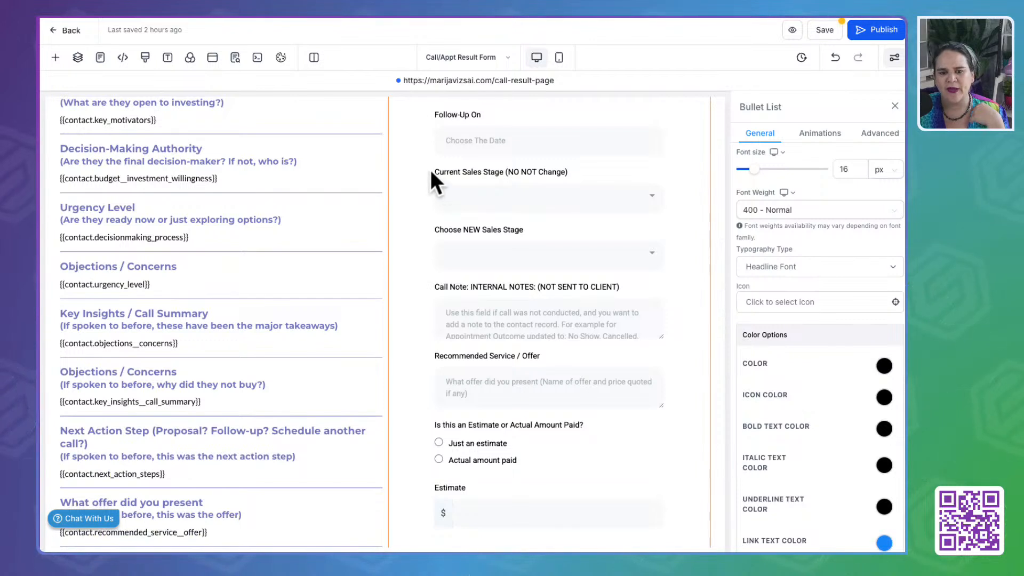
click(470, 175)
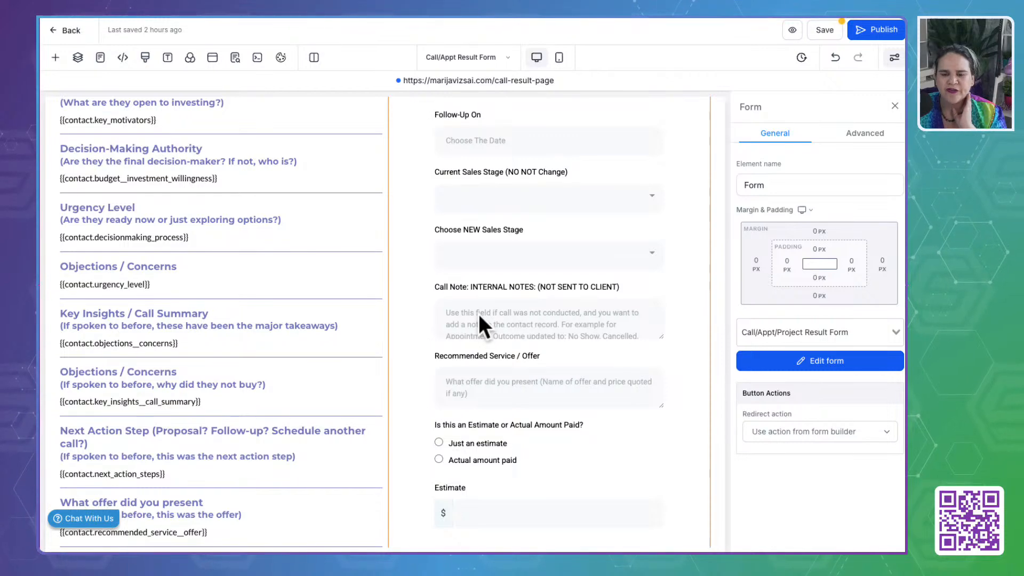
scroll(478, 313, down, 3)
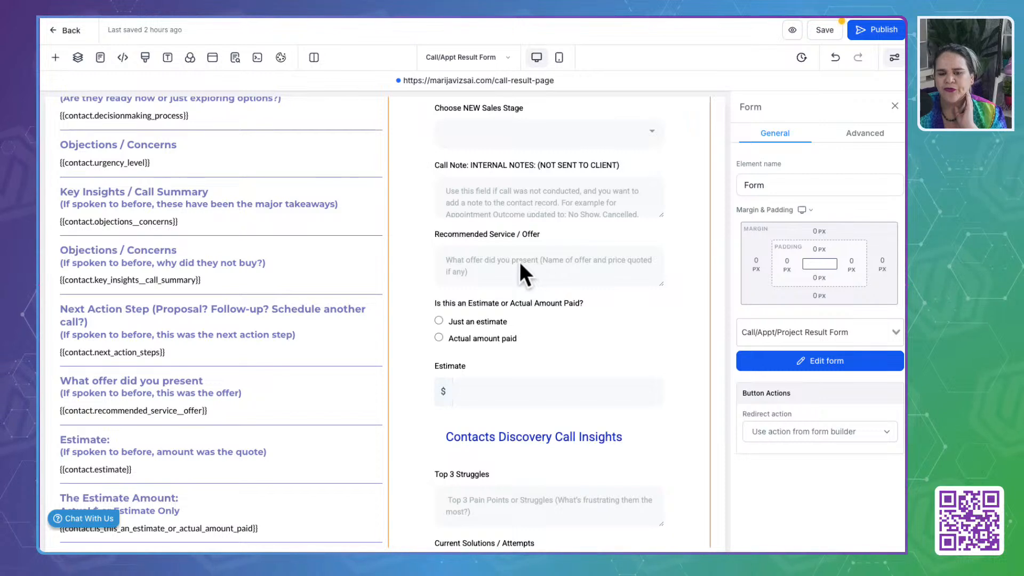
scroll(520, 261, down, 2)
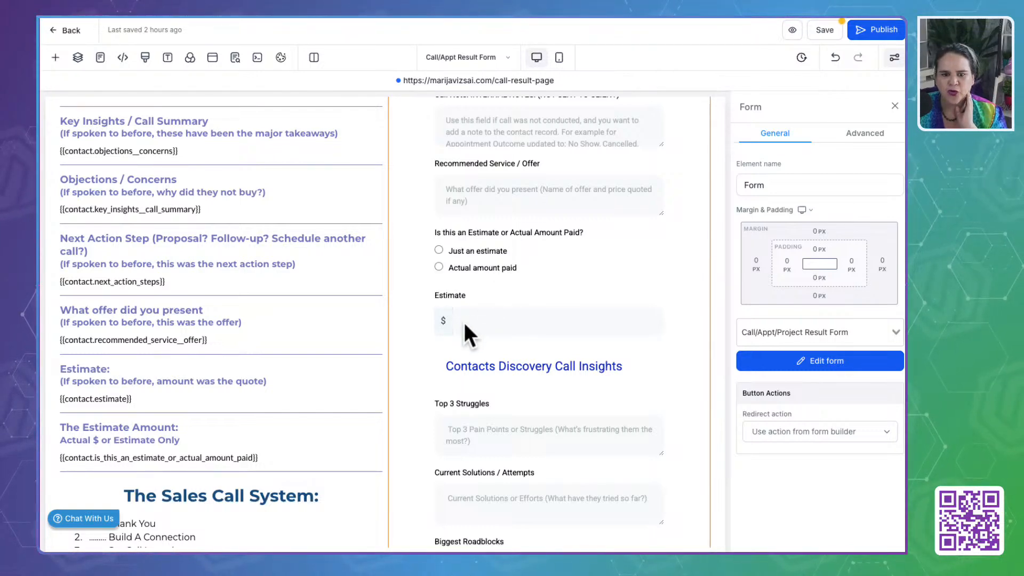
scroll(463, 320, down, 6)
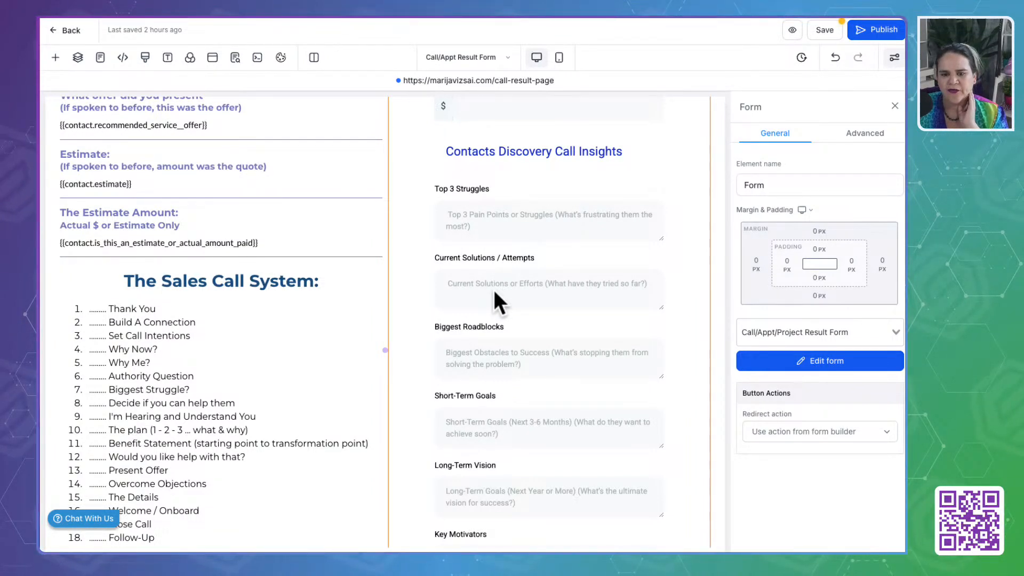
scroll(494, 293, down, 1)
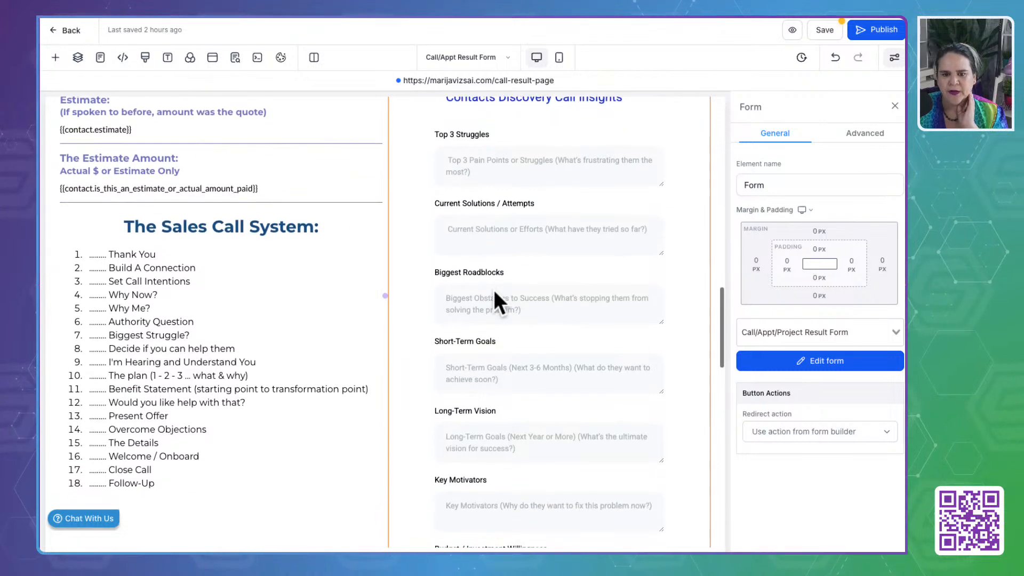
scroll(494, 299, up, 1)
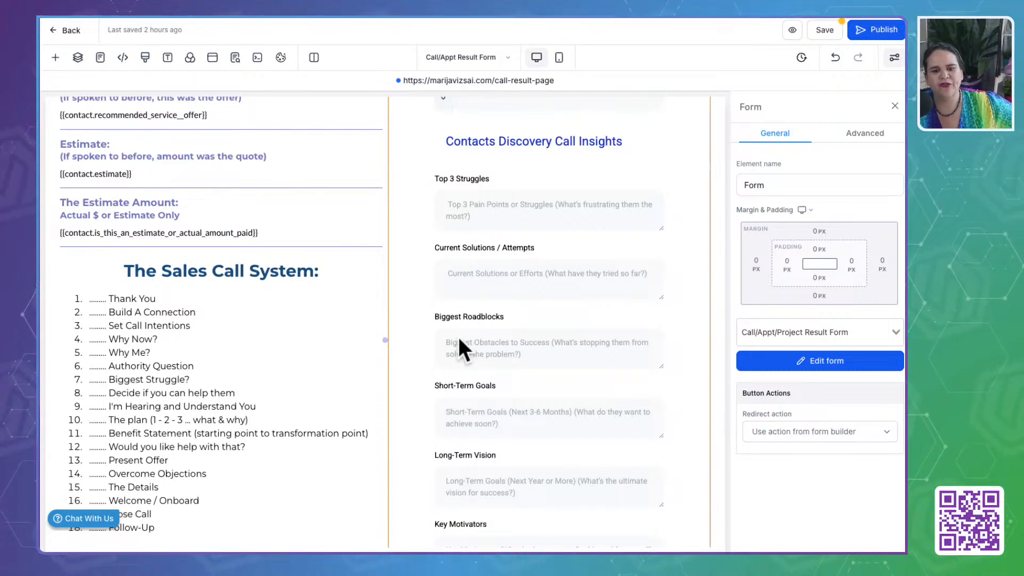
scroll(459, 340, down, 4)
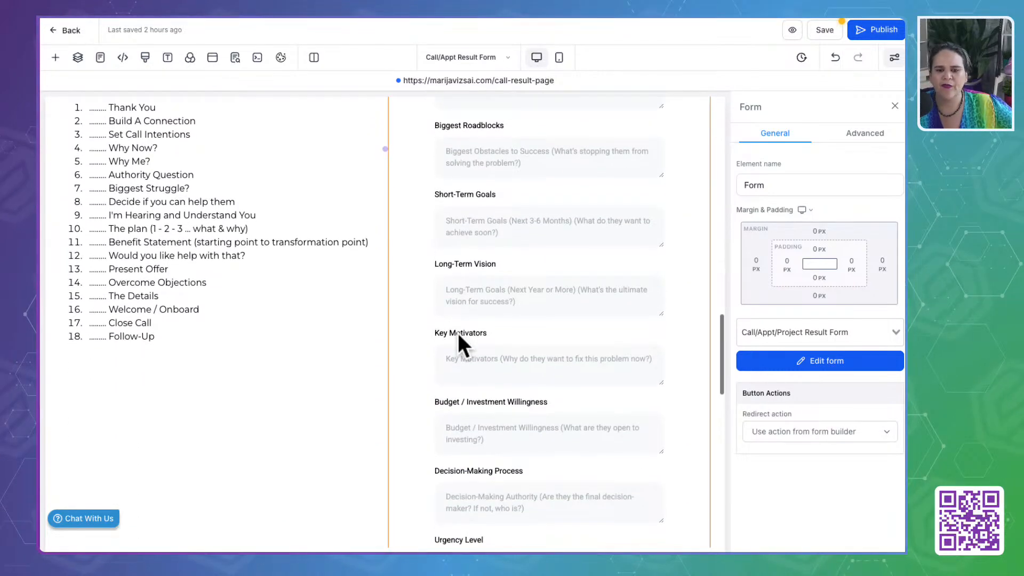
scroll(458, 333, down, 4)
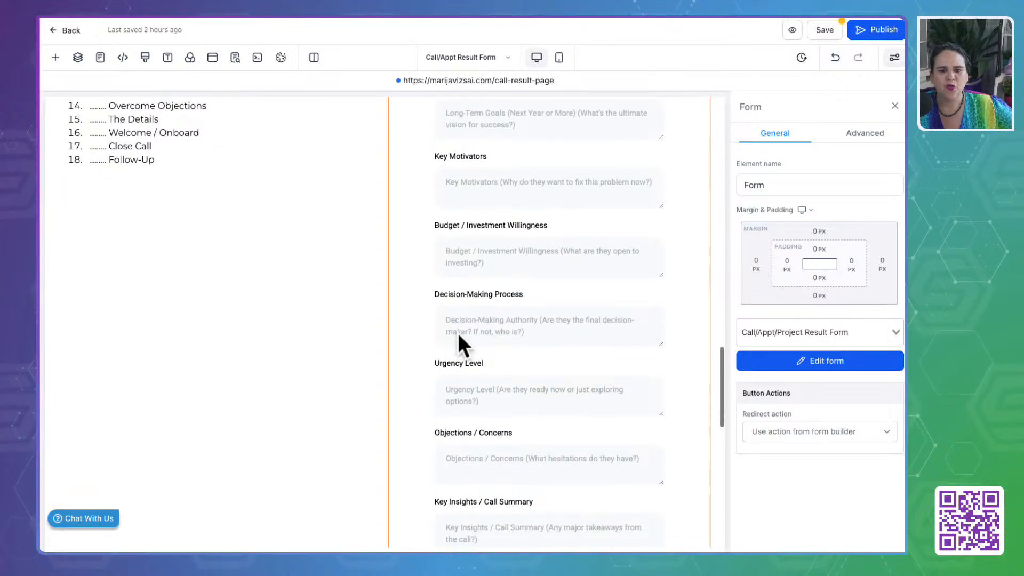
scroll(458, 332, down, 5)
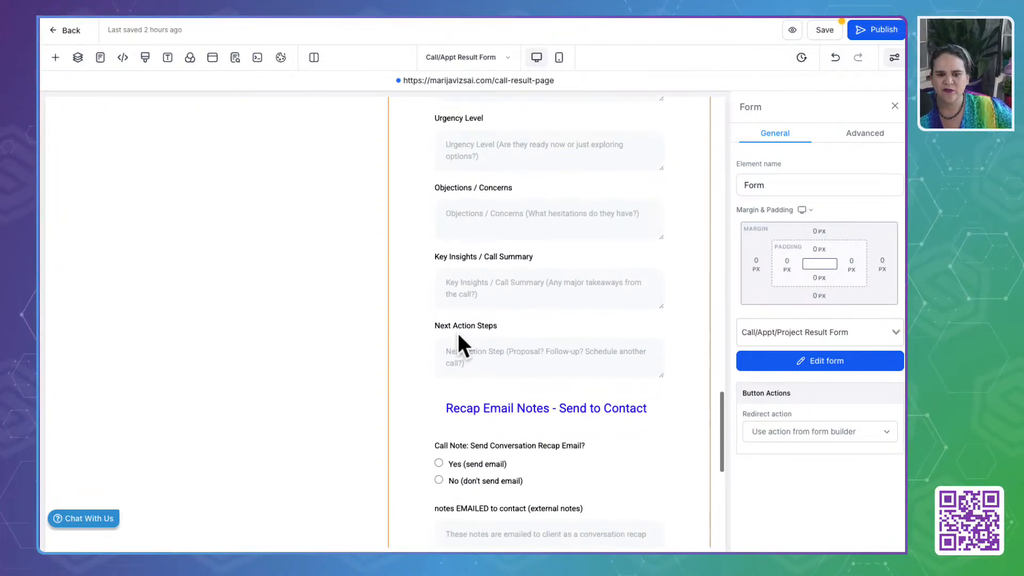
scroll(458, 333, down, 4)
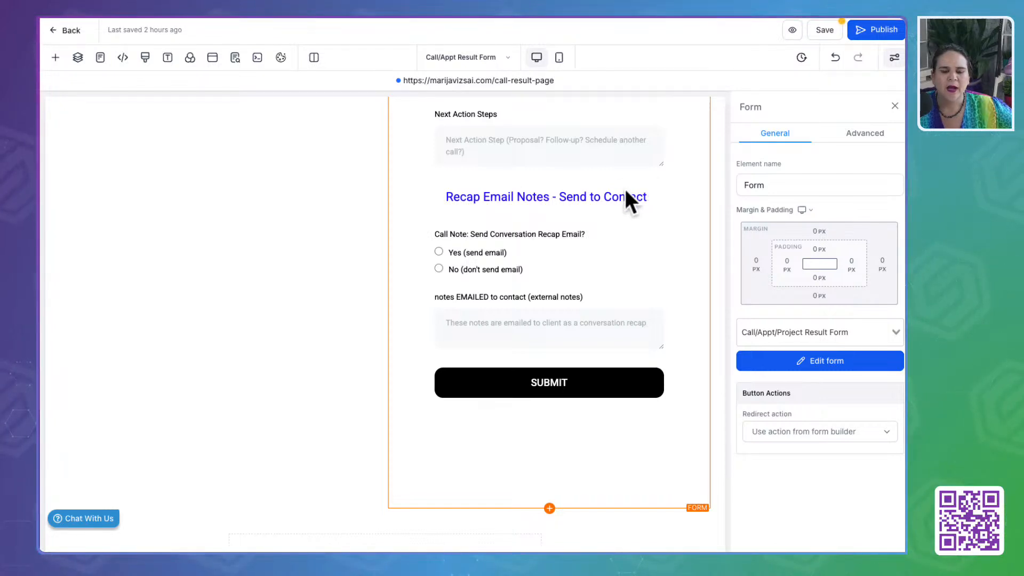
scroll(523, 224, up, 2)
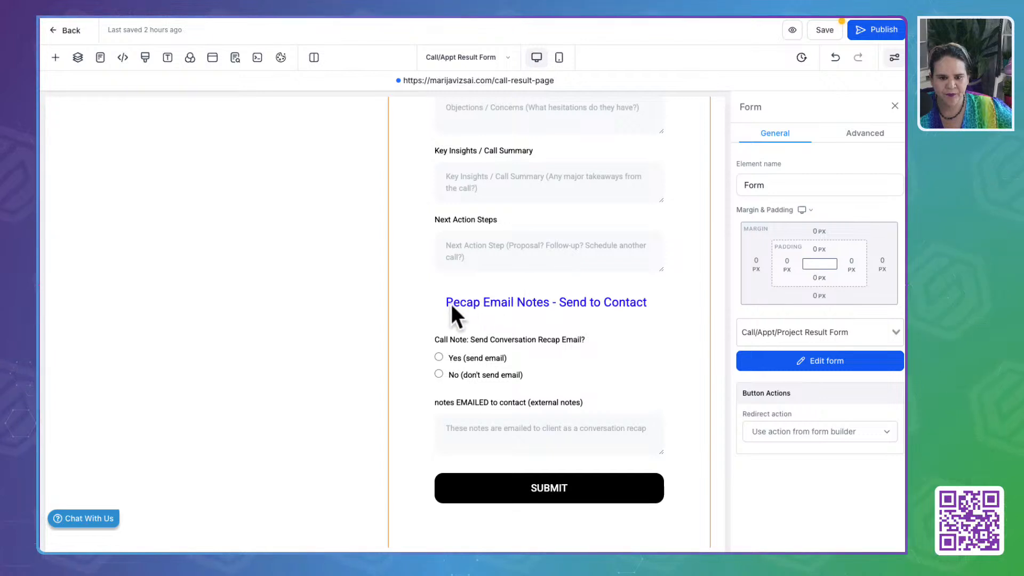
scroll(587, 319, down, 2)
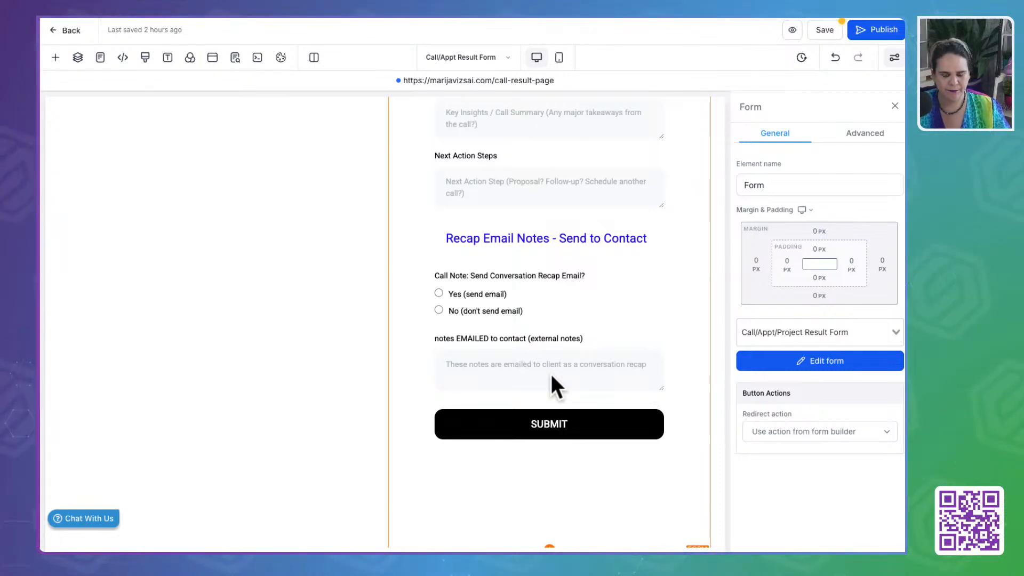
- Open the bold text colour choices for the "Please Update The Information Below" headline
scroll(551, 374, up, 15)
scroll(549, 372, up, 15)
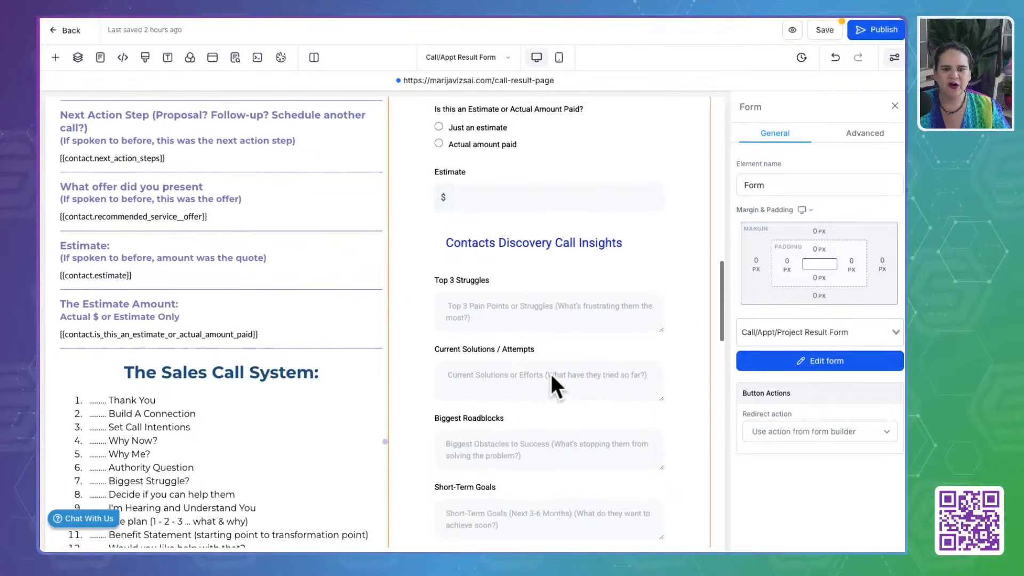
scroll(552, 376, up, 5)
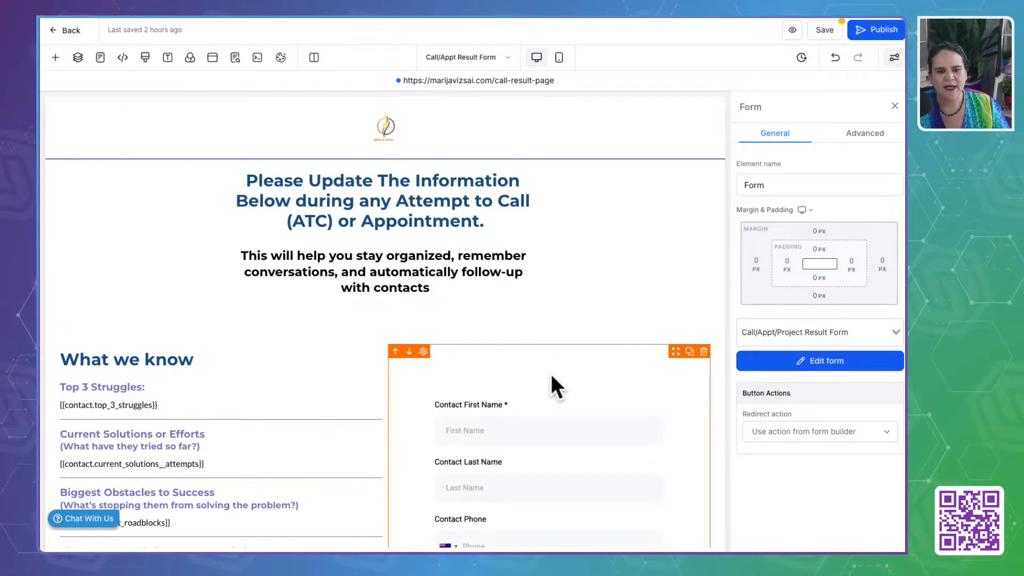
click(423, 210)
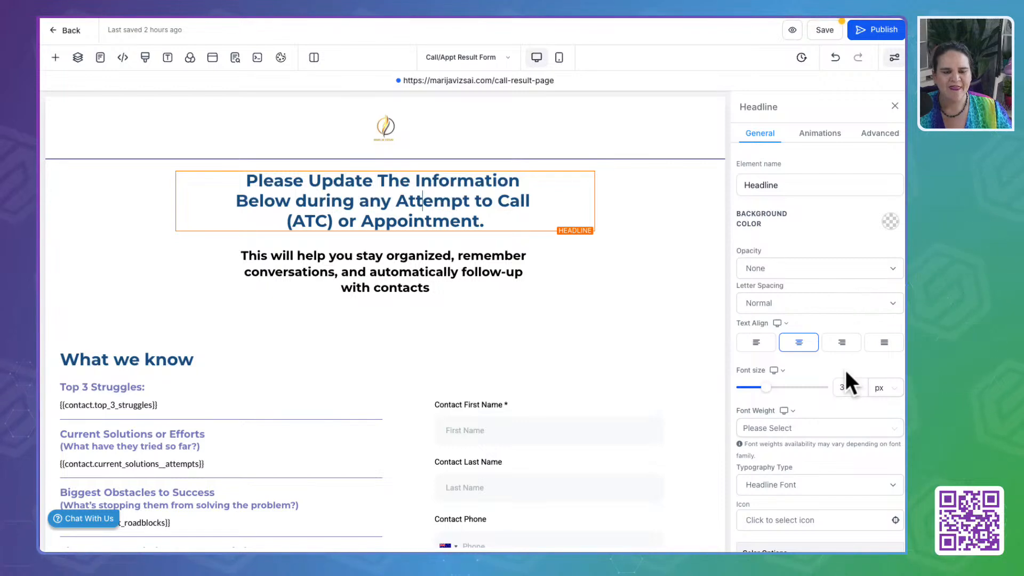
scroll(846, 371, down, 6)
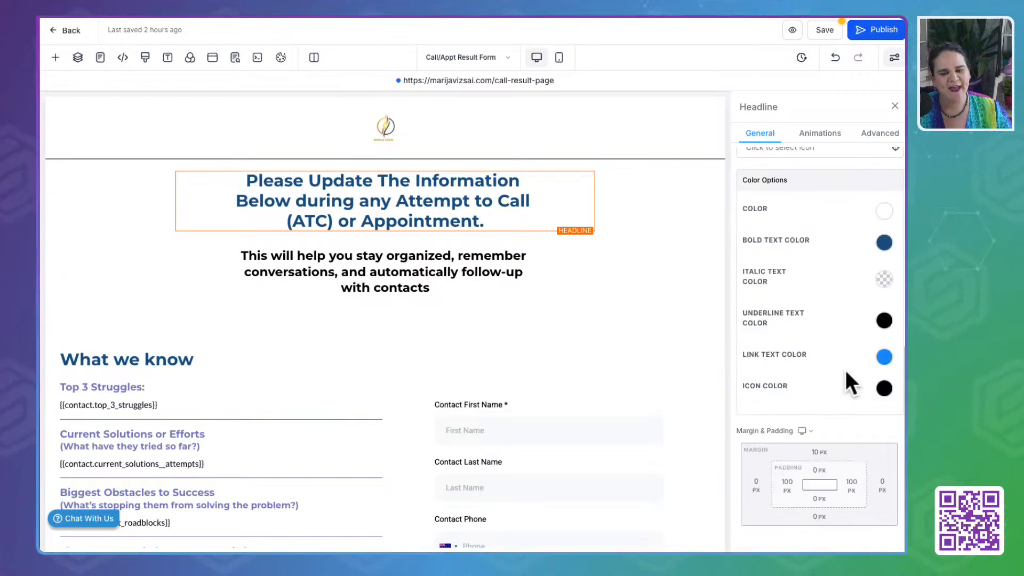
click(883, 243)
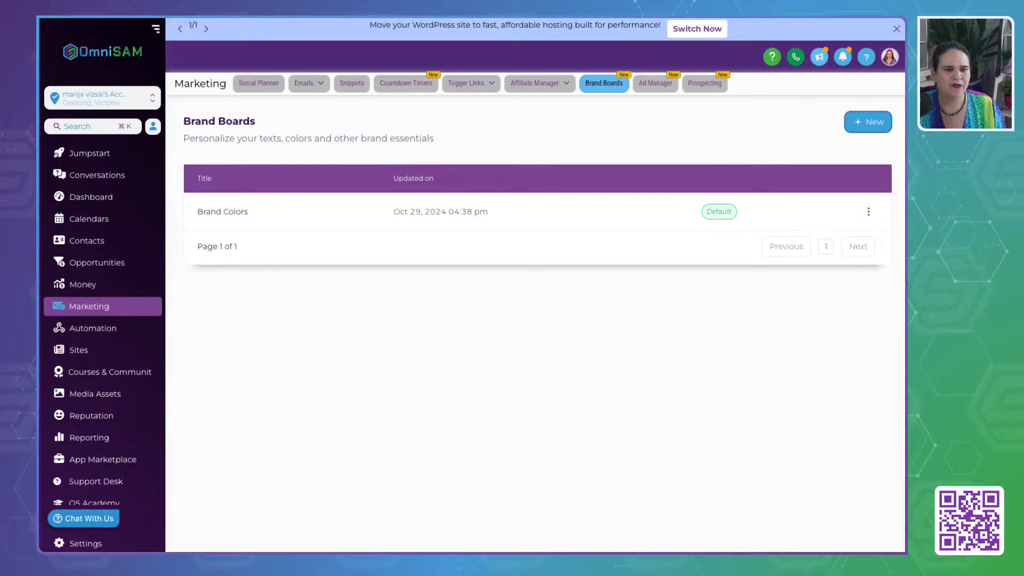
- Open the Brand Colors board under Brand Boards and copy the colour code of Till Green
click(236, 210)
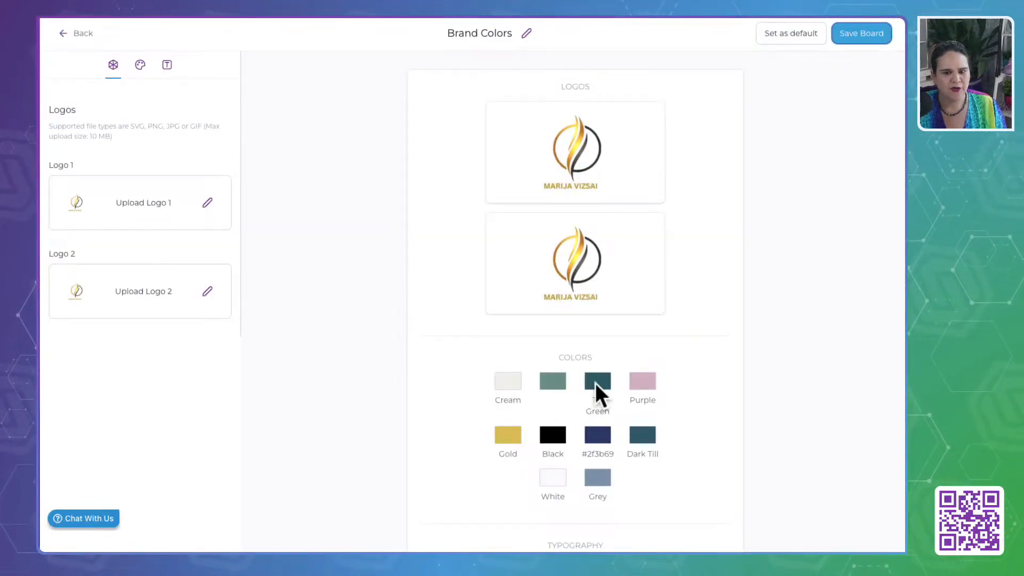
click(140, 64)
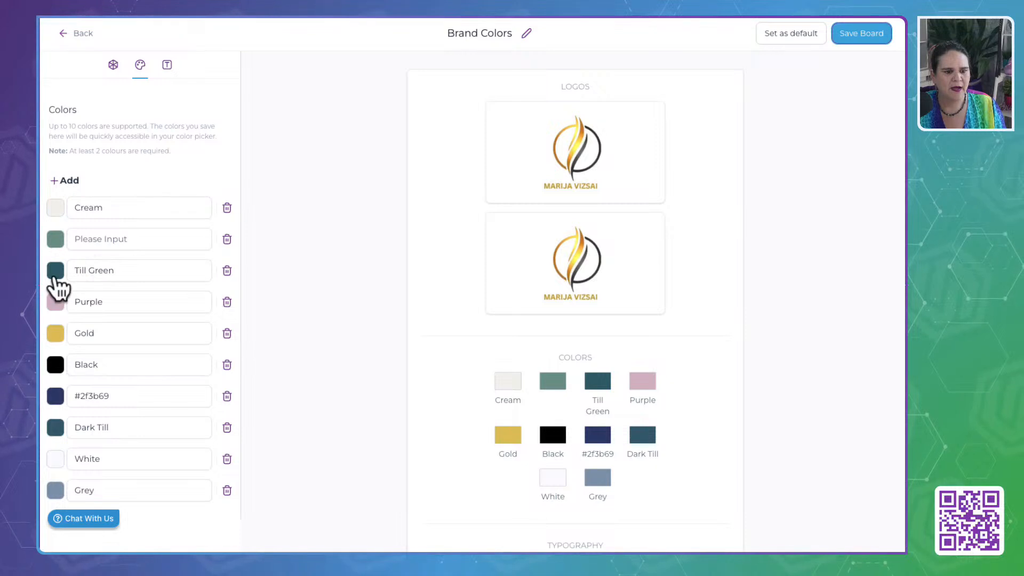
click(55, 271)
double_click(129, 406)
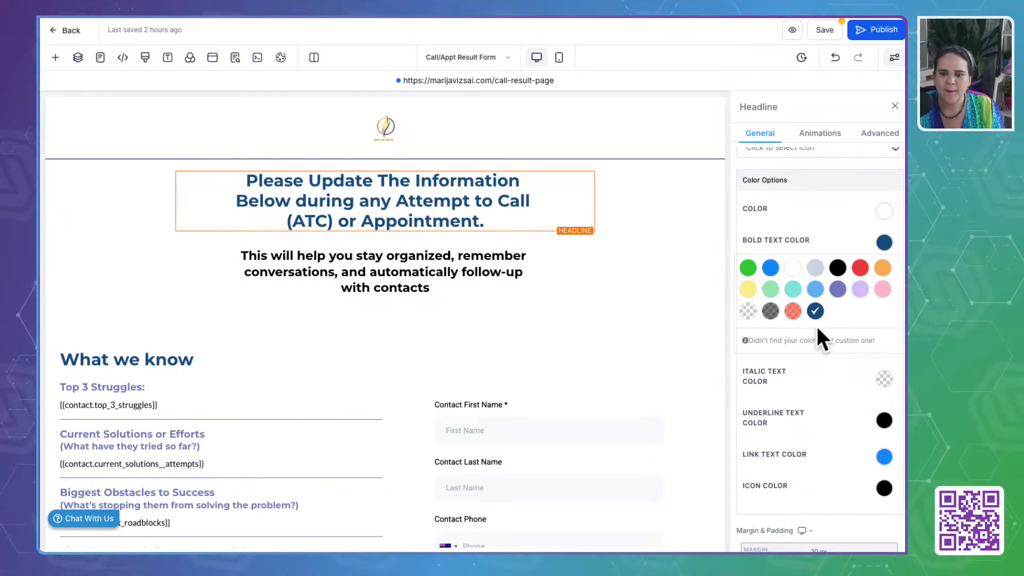
- Add #325D67FF as a custom colour and apply it to the main headline's bold text
click(826, 340)
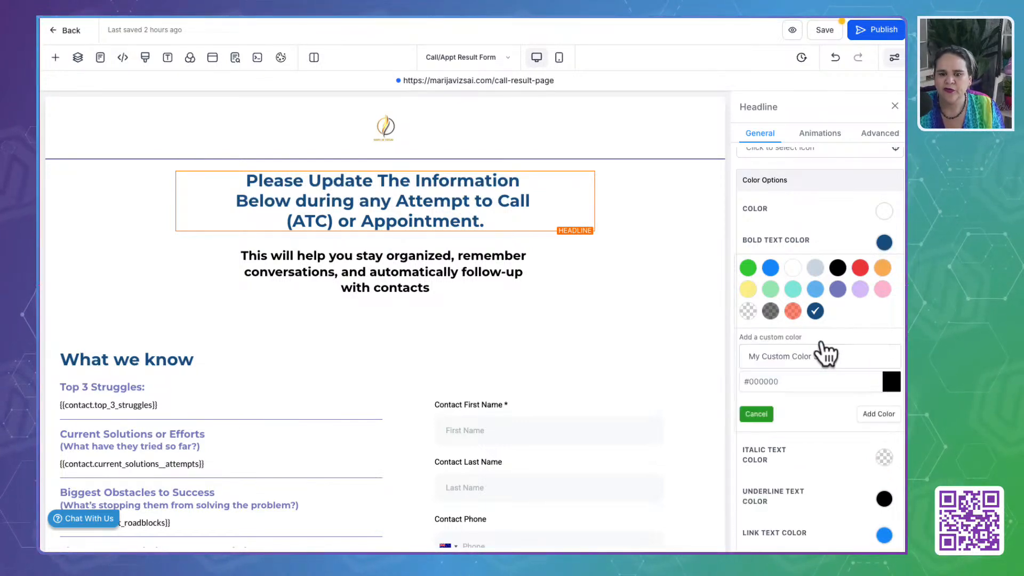
double_click(792, 382)
text(#325D67FF)
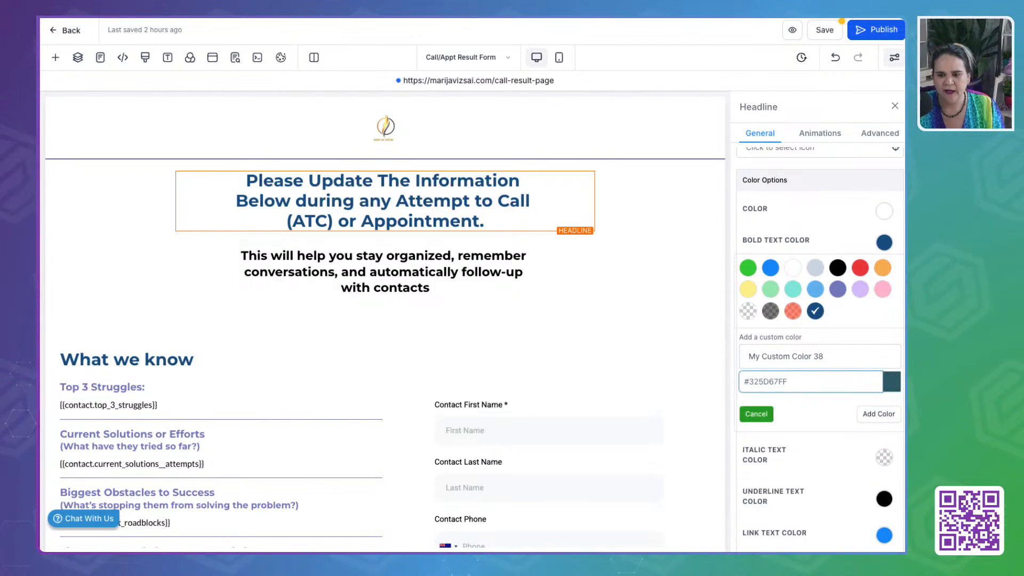
click(879, 414)
- Correct "organized" to "organised" in the sub-headline and set its bold text to the custom dark teal
click(424, 291)
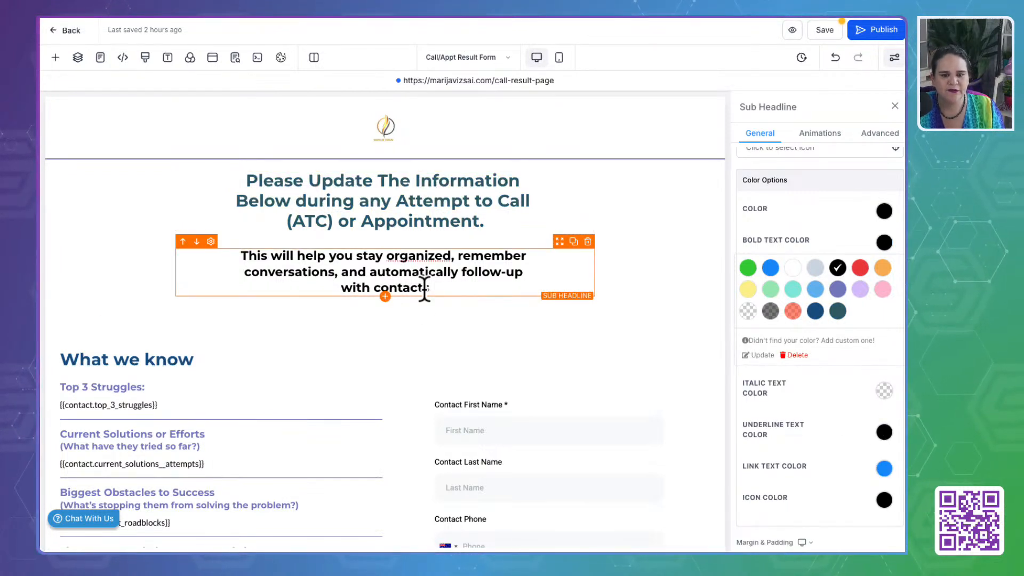
click(437, 256)
key(BackSpace)
text(s)
key(ctrl+a)
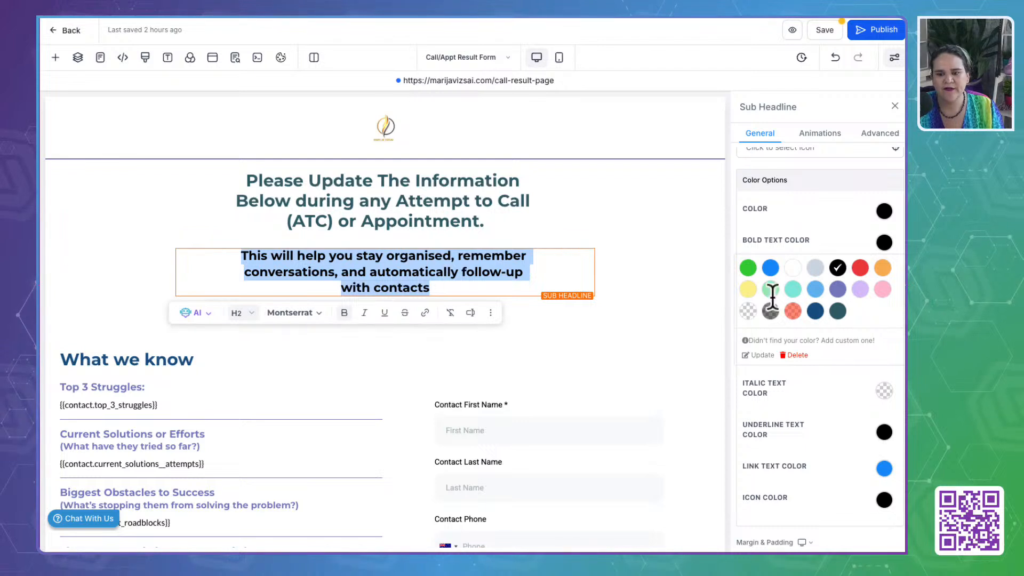
click(838, 311)
- Apply the custom dark teal as bold text colour to the What we know headline and the Top 3 Struggles sub-headline
click(230, 361)
click(155, 359)
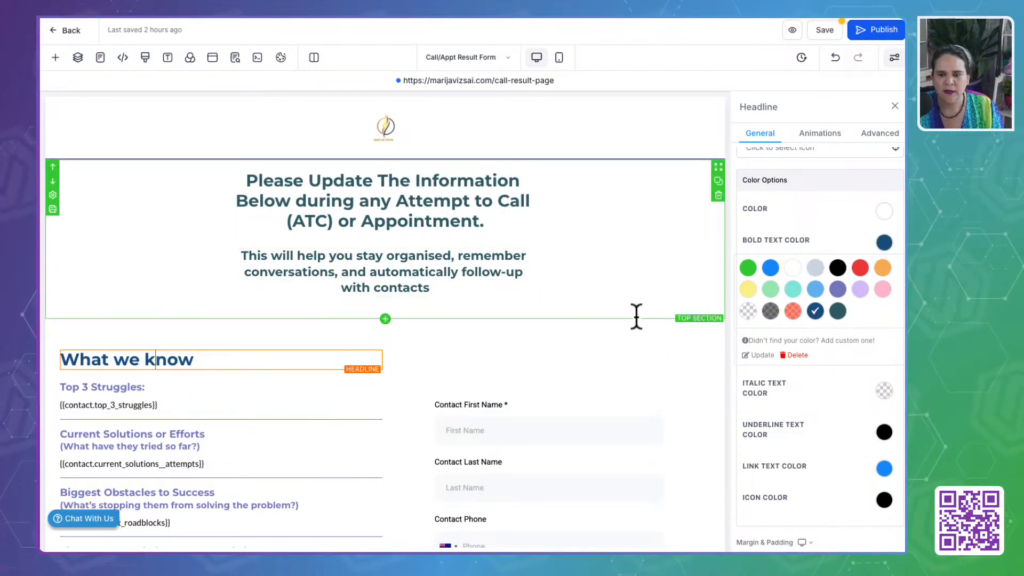
click(838, 311)
click(160, 387)
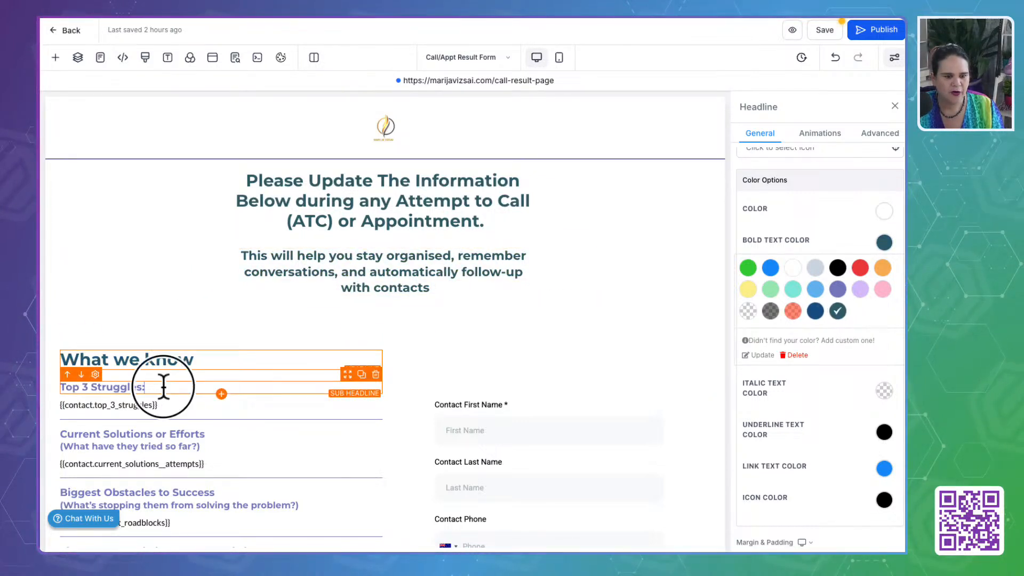
click(838, 311)
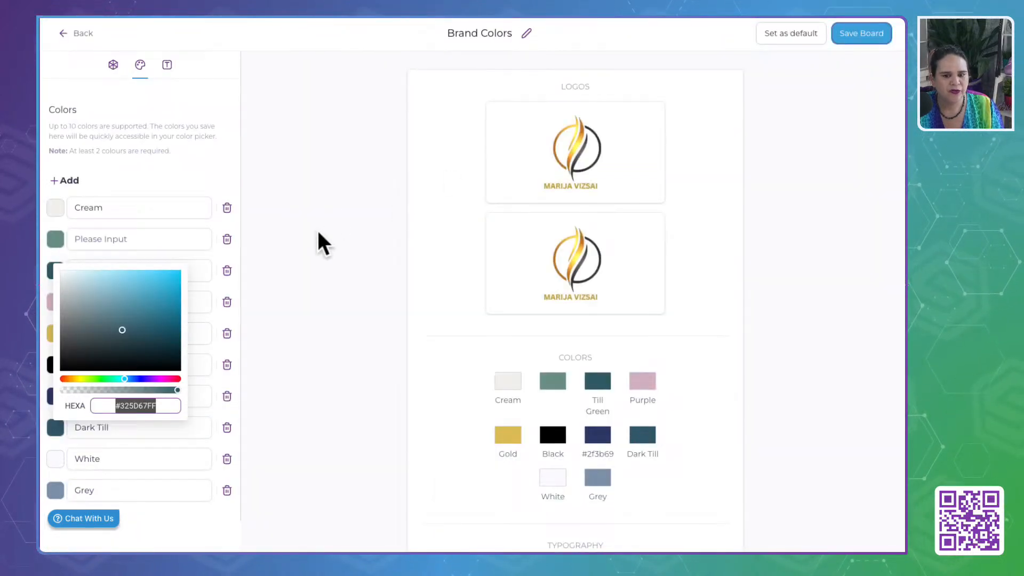
- Copy the colour code of Gold from the Brand Colors board
click(318, 233)
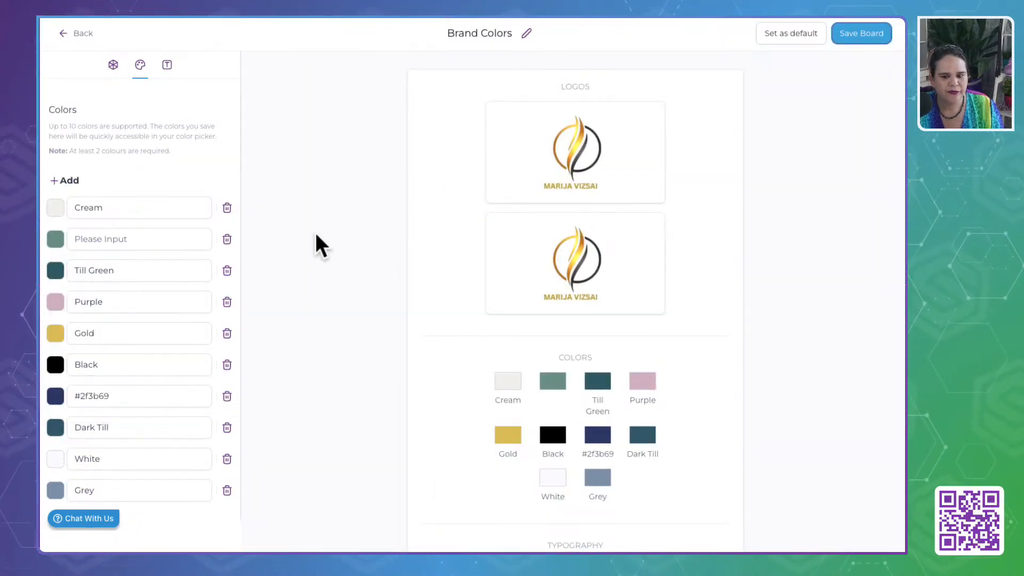
click(56, 335)
double_click(135, 469)
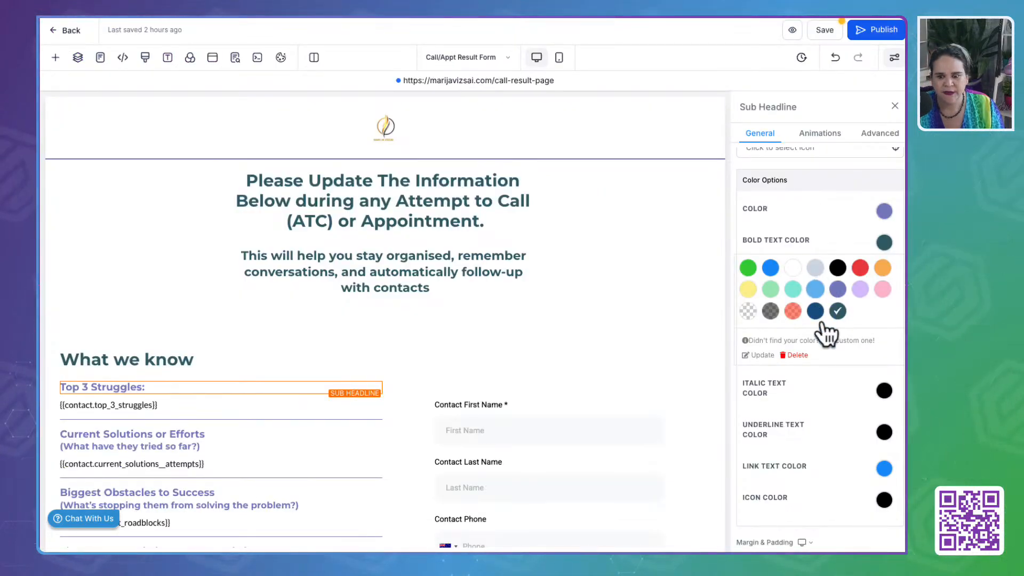
- Add the copied brand gold as a custom colour for the Top 3 Struggles sub-headline's bold text
click(816, 339)
click(790, 382)
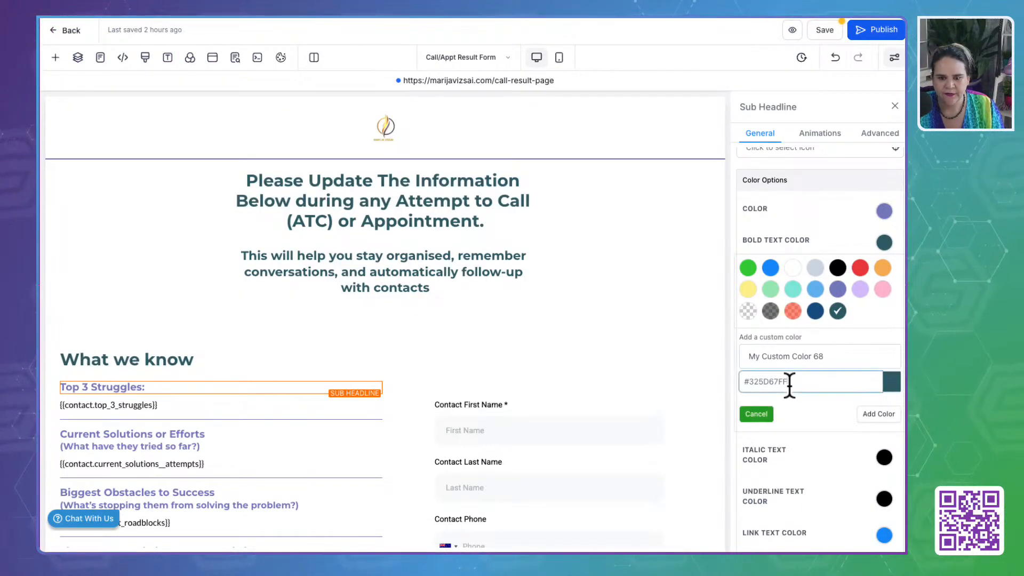
double_click(789, 382)
click(823, 385)
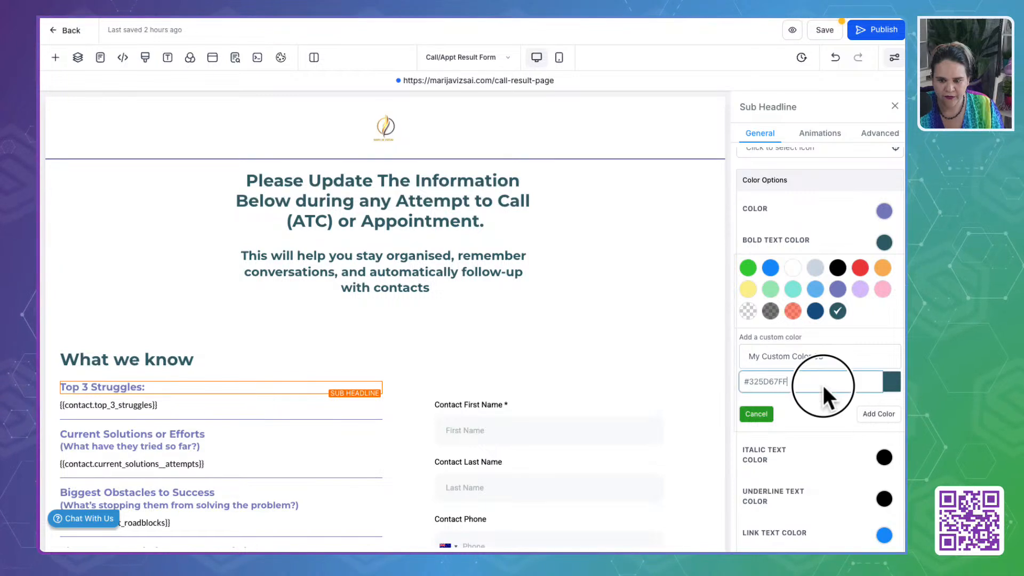
double_click(823, 385)
key(ctrl+v)
click(878, 414)
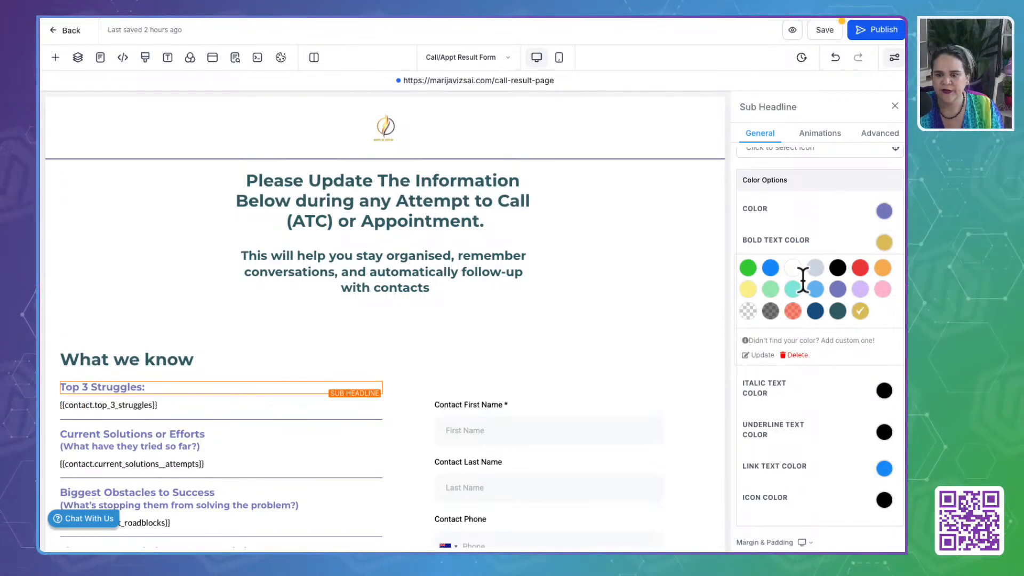
- Set the regular text colour of the Top 3 Struggles sub-headline to the custom gold
click(889, 240)
click(884, 210)
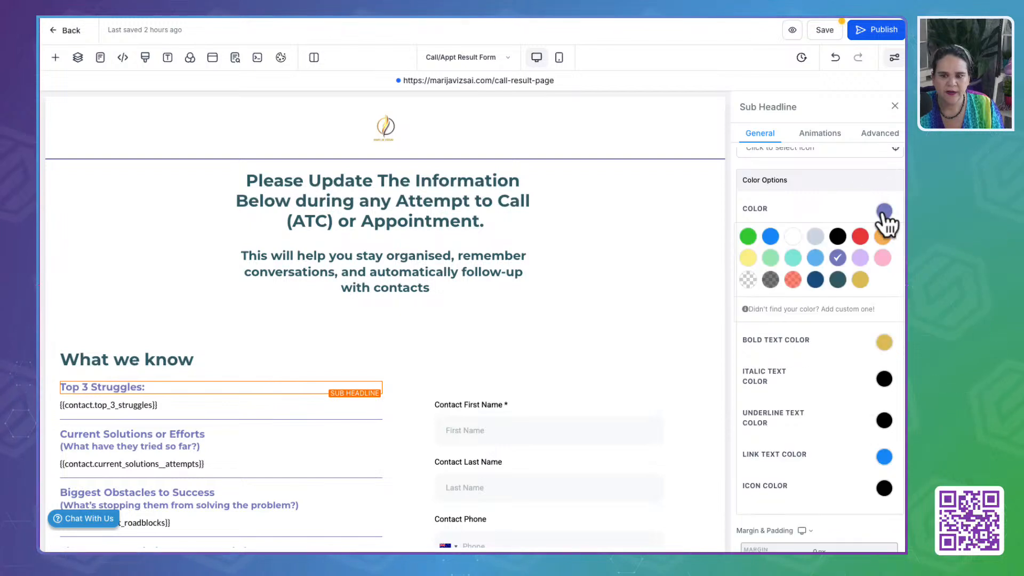
click(883, 343)
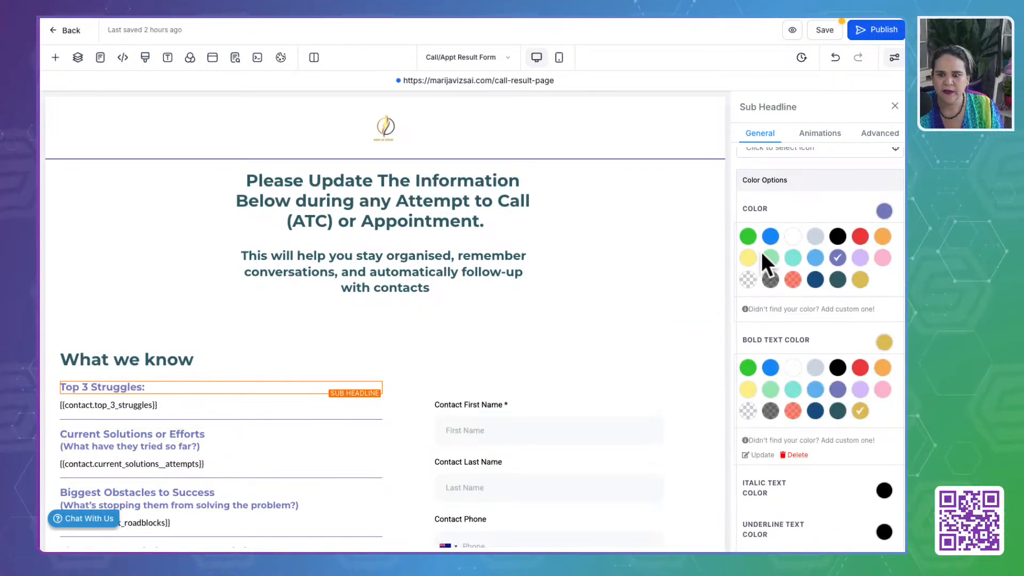
click(860, 279)
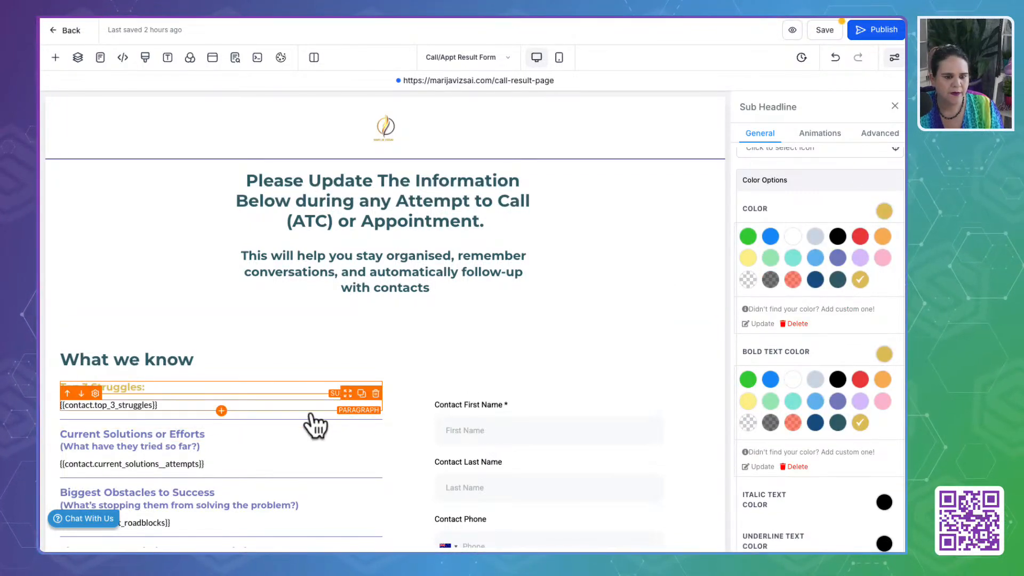
- Recolour the Current Solutions or Efforts sub-headline and its "What have they tried so far?" line to the custom gold
click(269, 433)
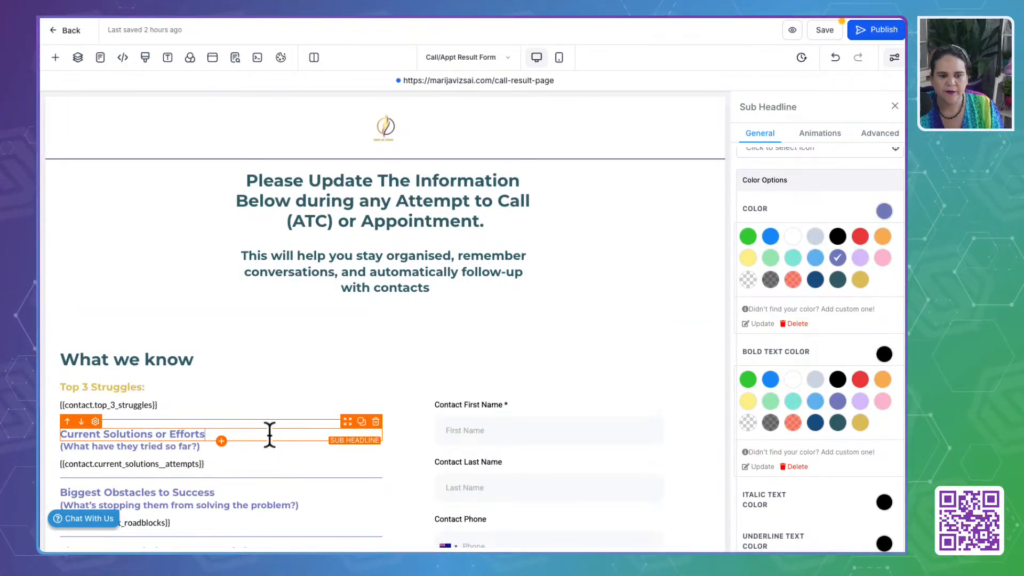
click(860, 280)
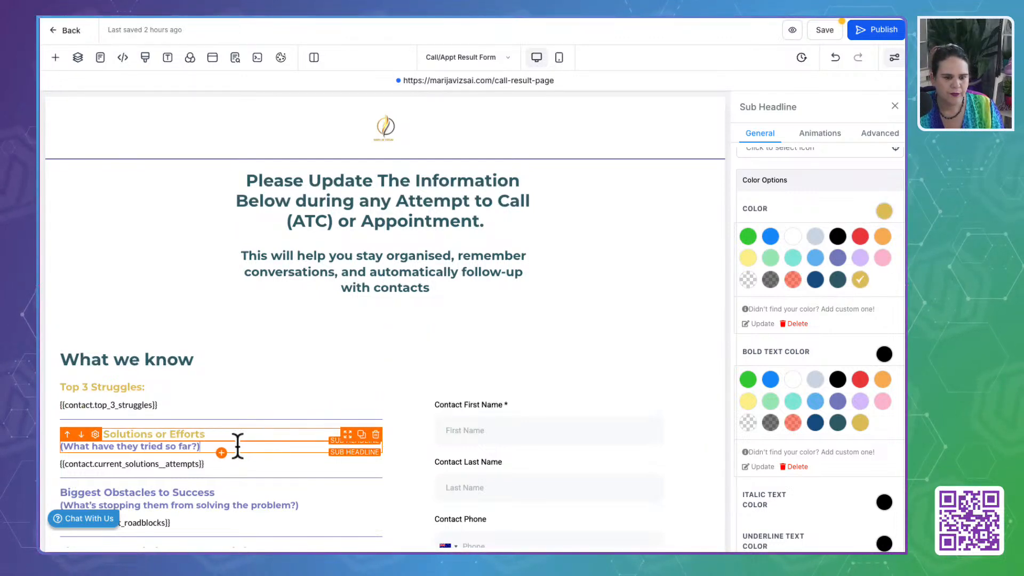
click(238, 445)
click(859, 280)
- Recolour the Biggest Obstacles to Success sub-headline and the question line beneath it to the custom gold
scroll(294, 434, down, 5)
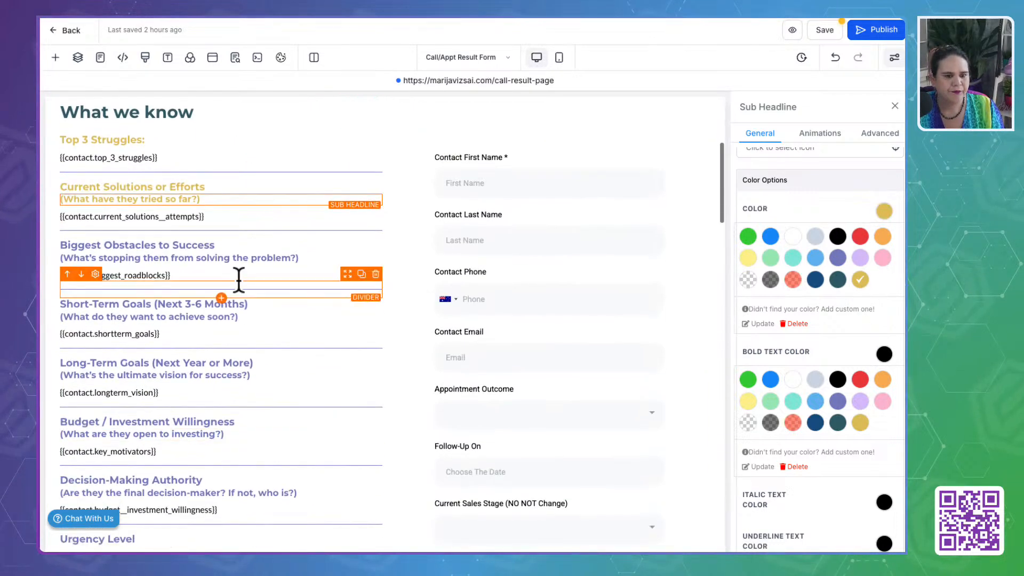
click(209, 246)
click(861, 281)
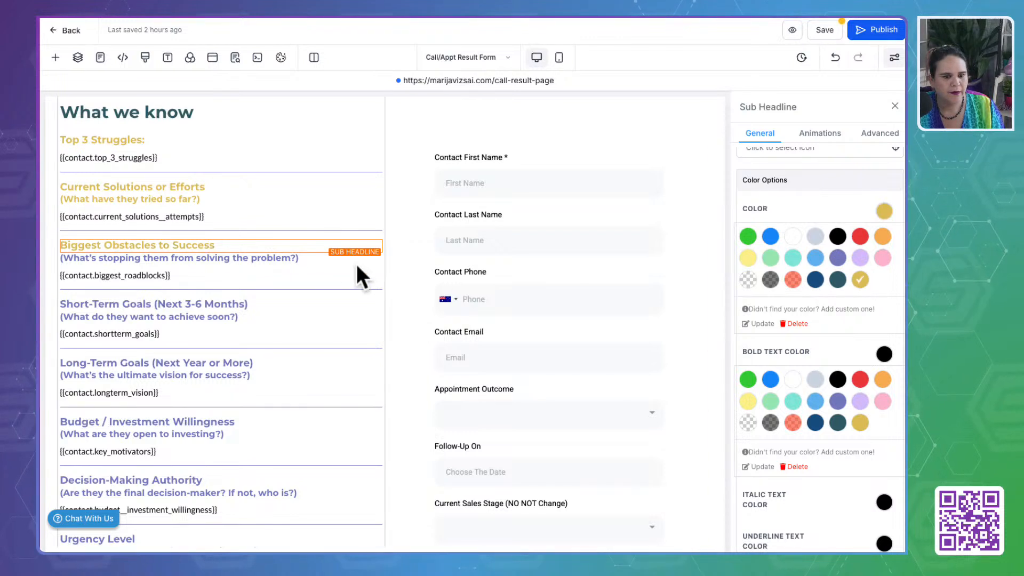
click(354, 260)
click(859, 282)
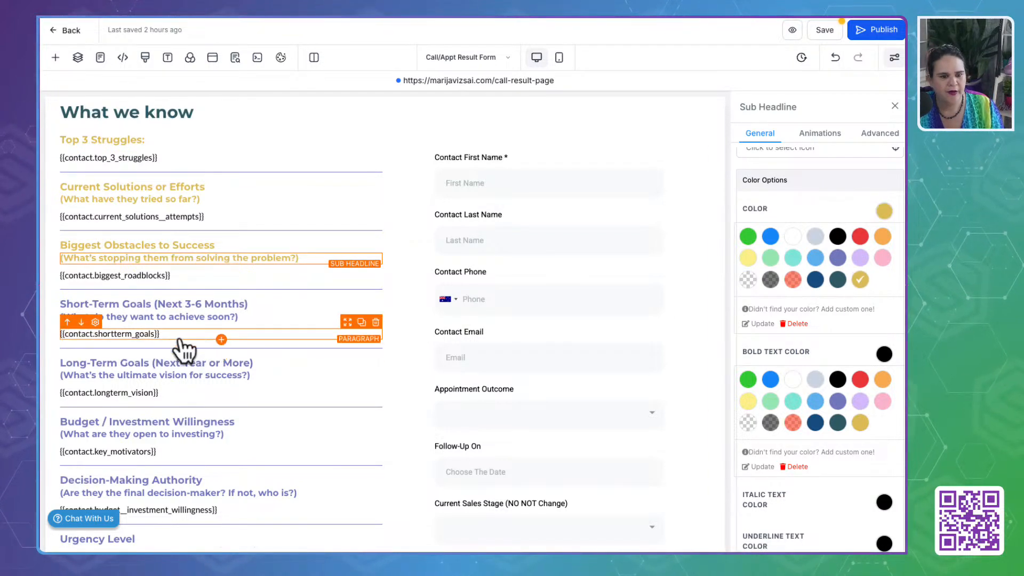
- Recolour the Short-Term Goals sub-headline and its "What do they want to achieve soon?" line to the custom gold
click(183, 303)
click(862, 281)
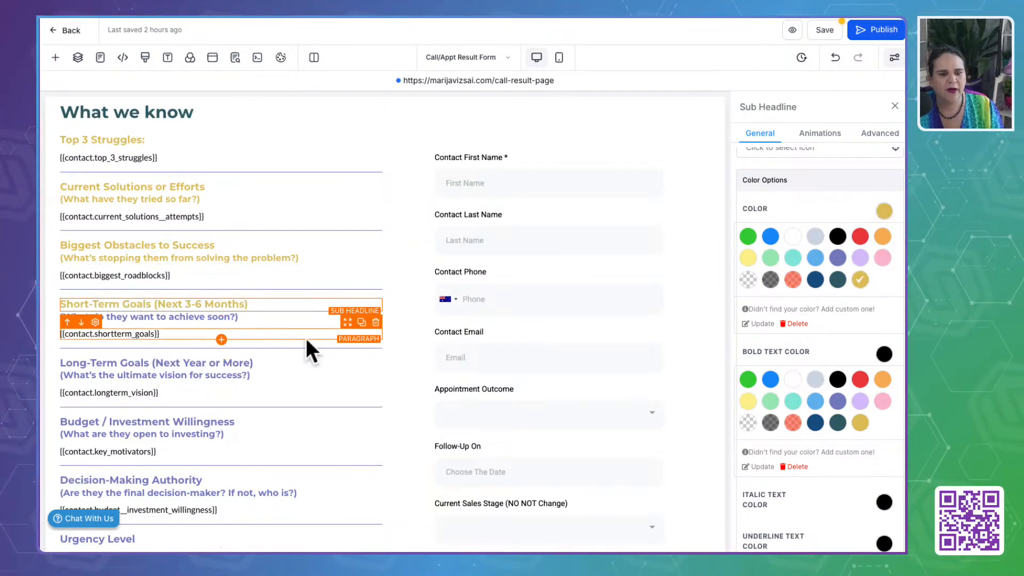
click(224, 320)
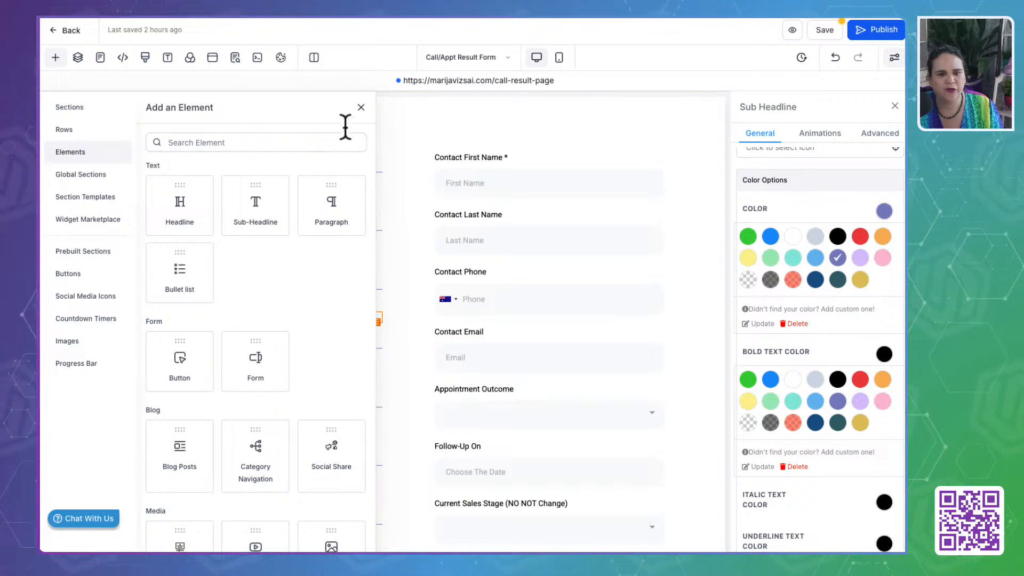
click(361, 107)
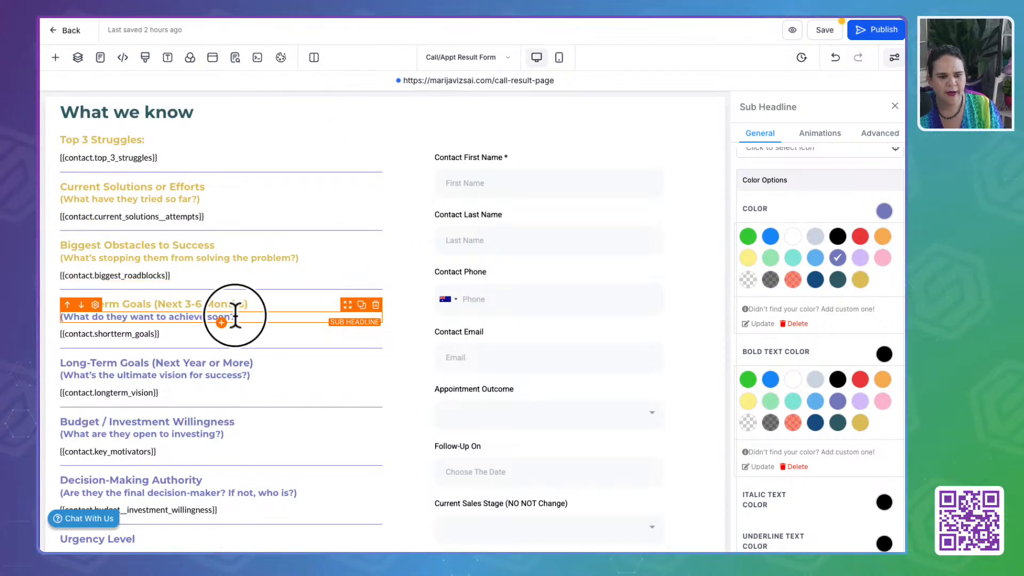
click(860, 279)
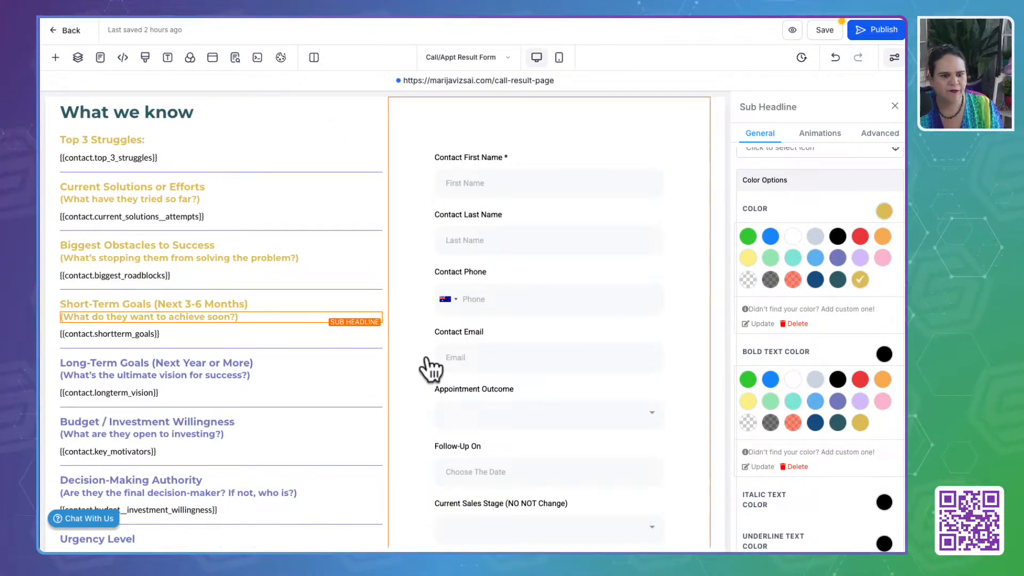
- Recolour the Long-Term Goals sub-headline and its "What's the ultimate vision for success?" line to the custom gold
click(241, 358)
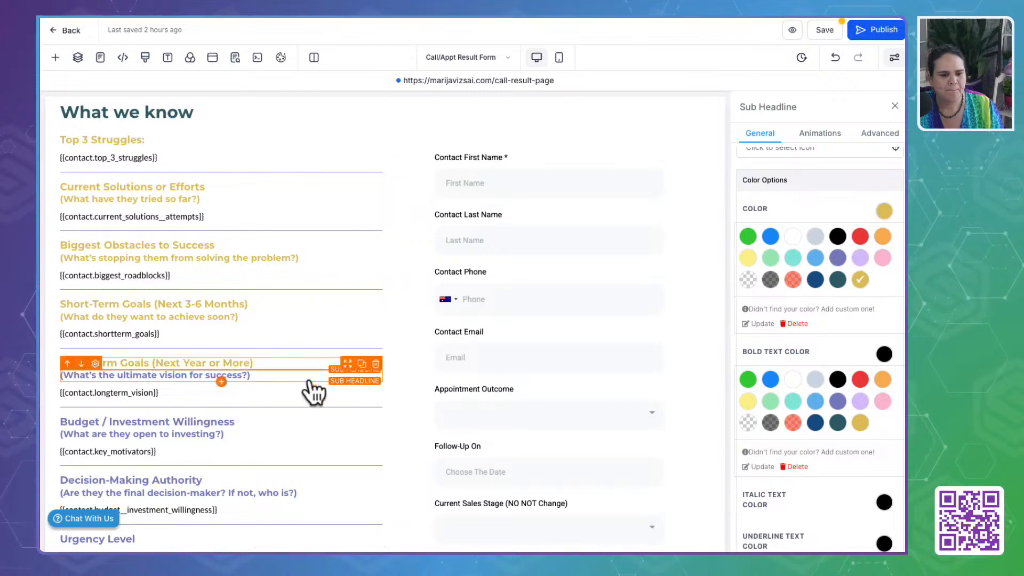
click(232, 376)
click(861, 280)
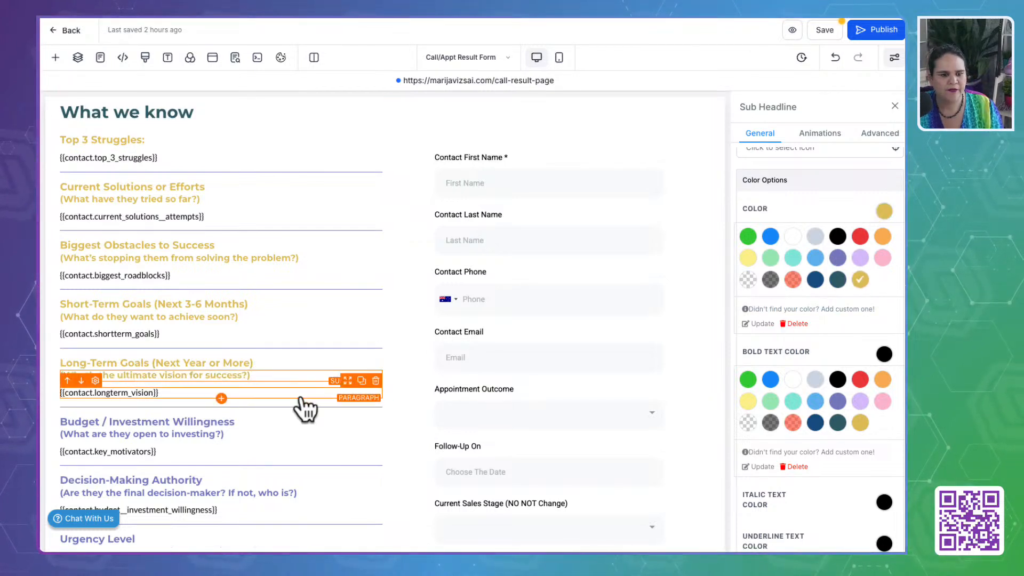
- Recolour the Budget / Investment Willingness sub-headline and its "What are they open to investing?" line to the custom gold
click(235, 419)
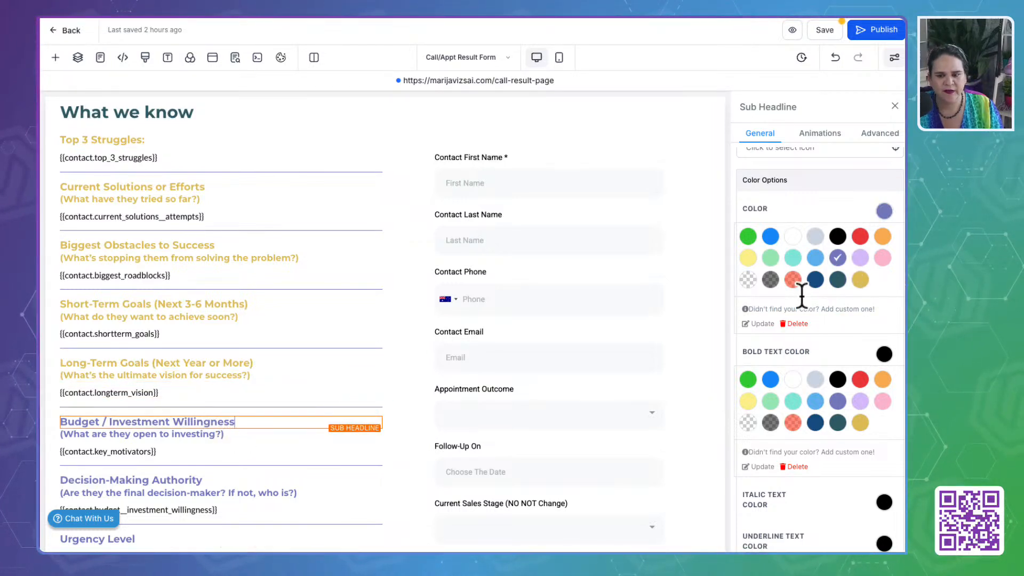
click(861, 279)
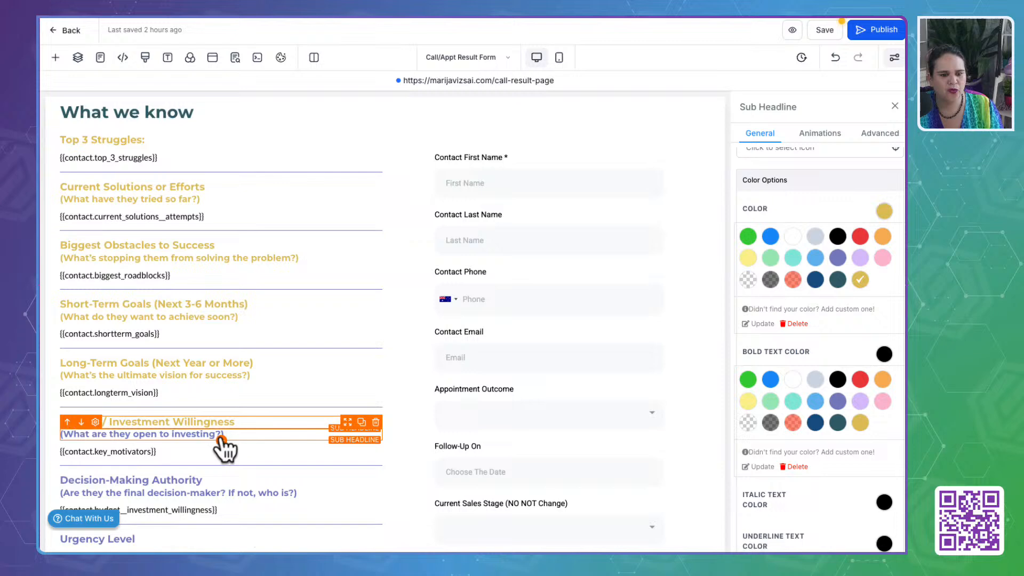
click(186, 434)
click(861, 280)
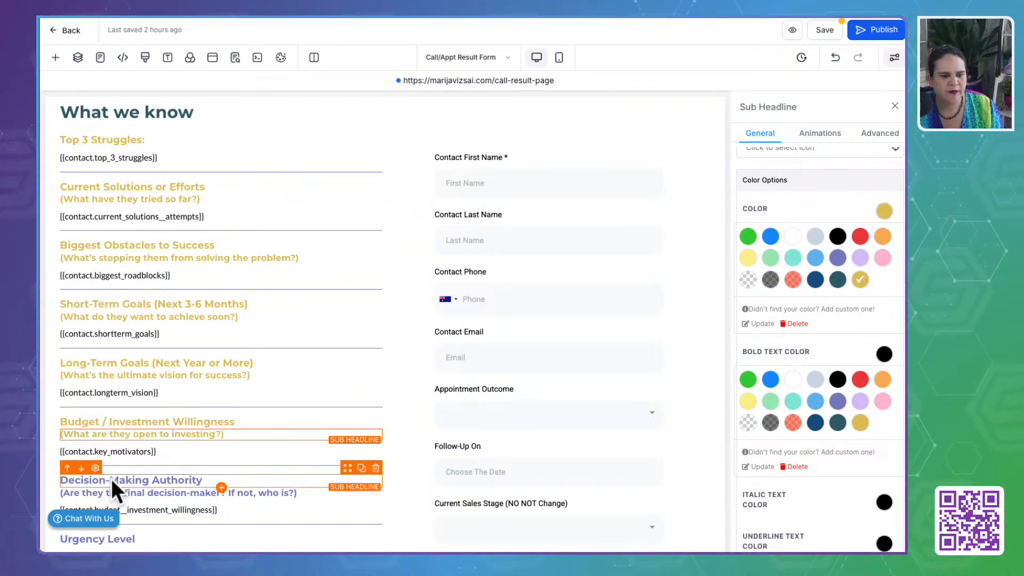
- Recolour the Decision-Making Authority sub-headline and the final decision-maker question beneath it to the custom gold
scroll(111, 478, down, 3)
click(137, 322)
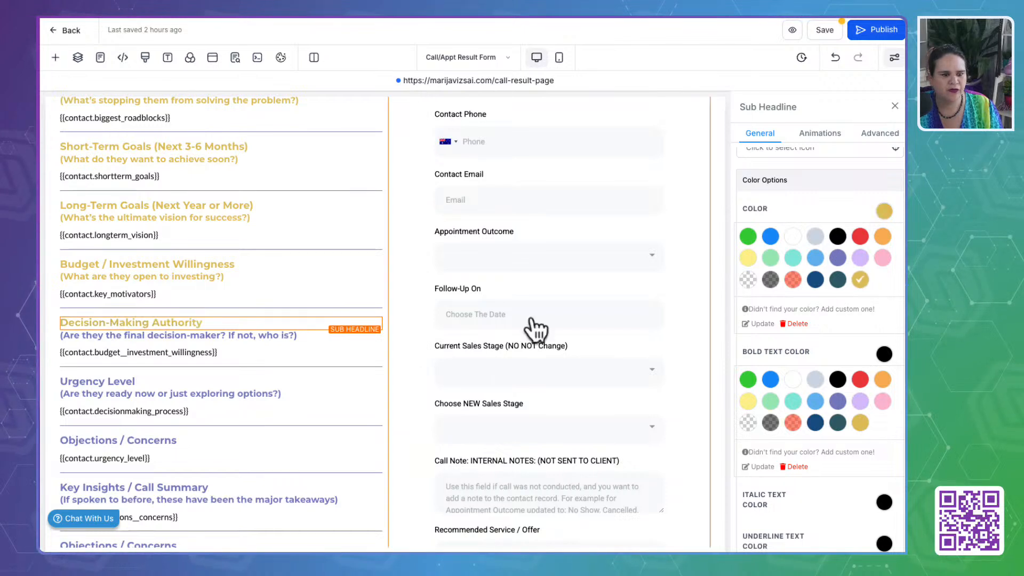
click(273, 336)
click(860, 281)
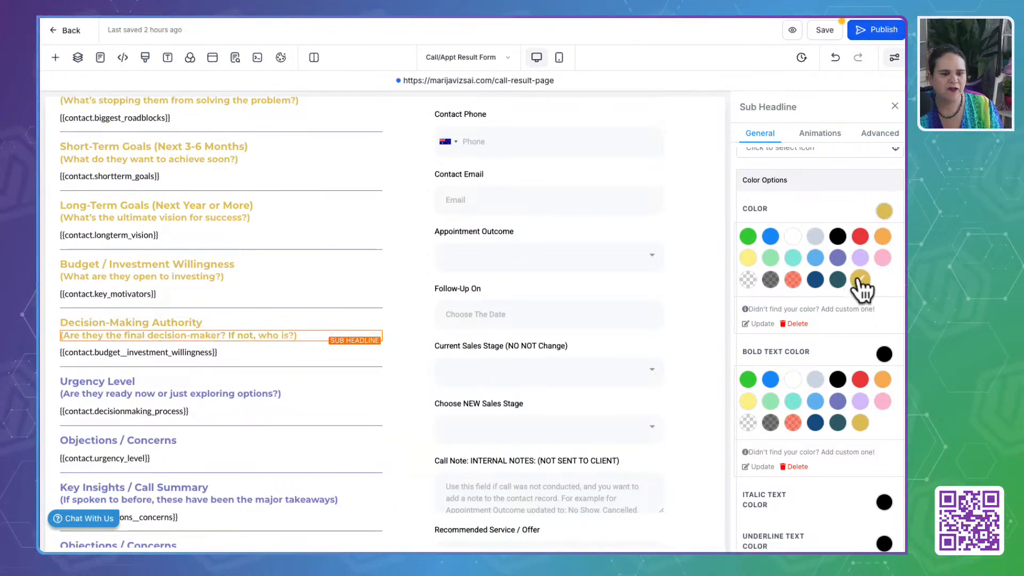
- Recolour the Urgency Level sub-headline and its "Are they ready now or just exploring options?" line to the custom gold
click(187, 382)
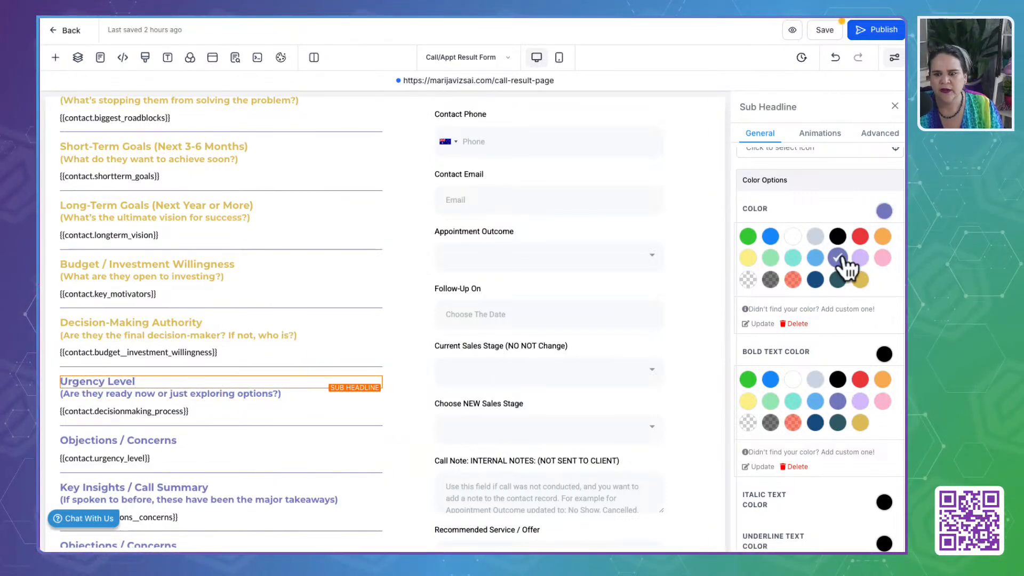
click(859, 280)
click(252, 393)
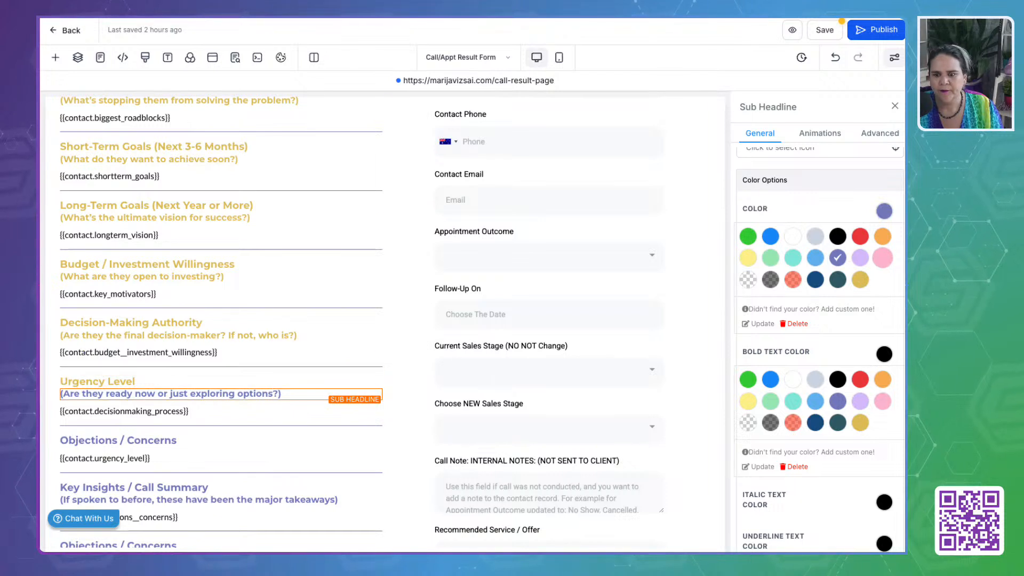
click(862, 282)
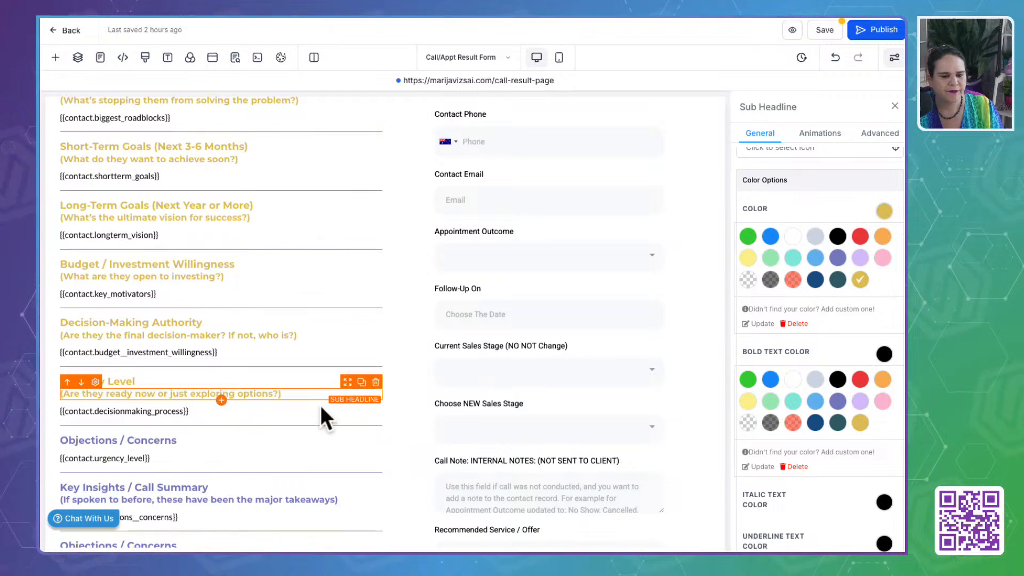
- Recolour the first Objections / Concerns sub-headline and the Key Insights / Call Summary sub-headline with its takeaways line to the custom gold
click(149, 443)
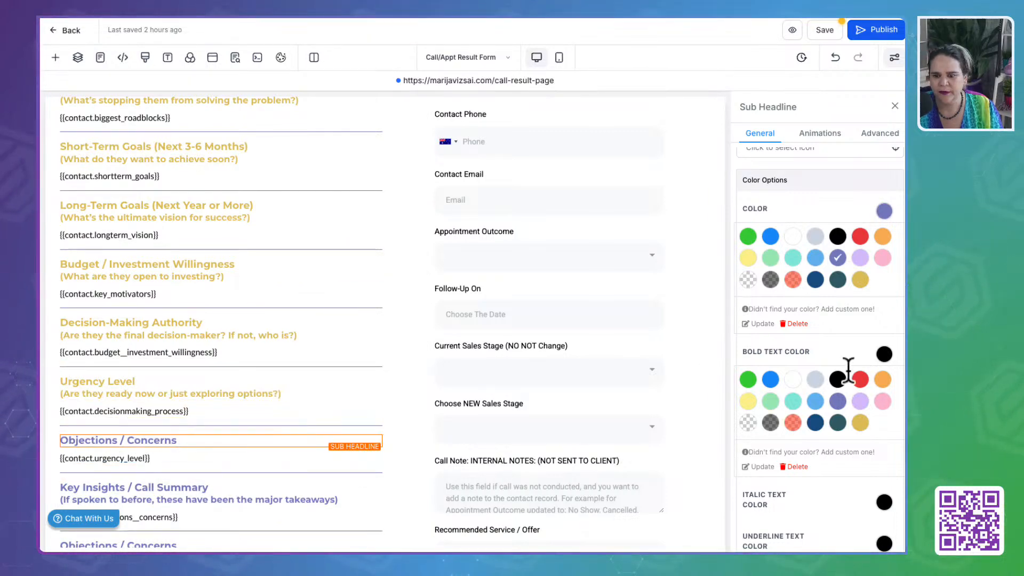
click(860, 280)
scroll(192, 454, down, 3)
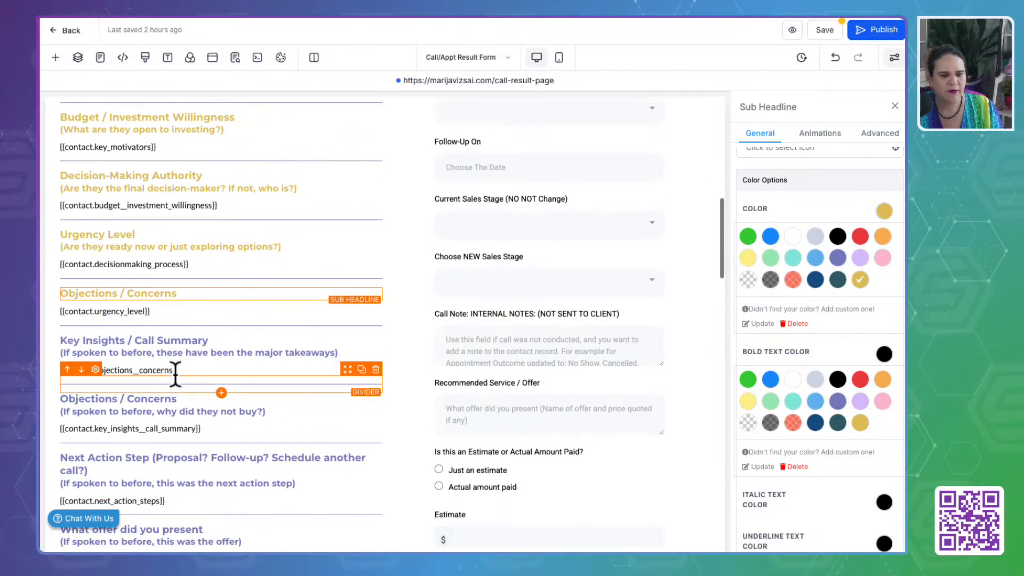
click(171, 351)
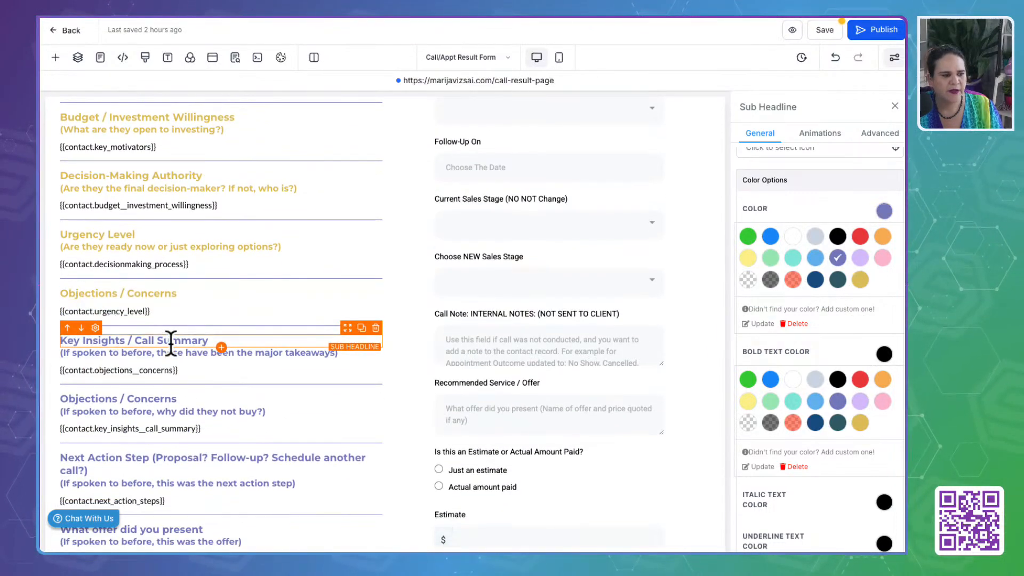
click(860, 279)
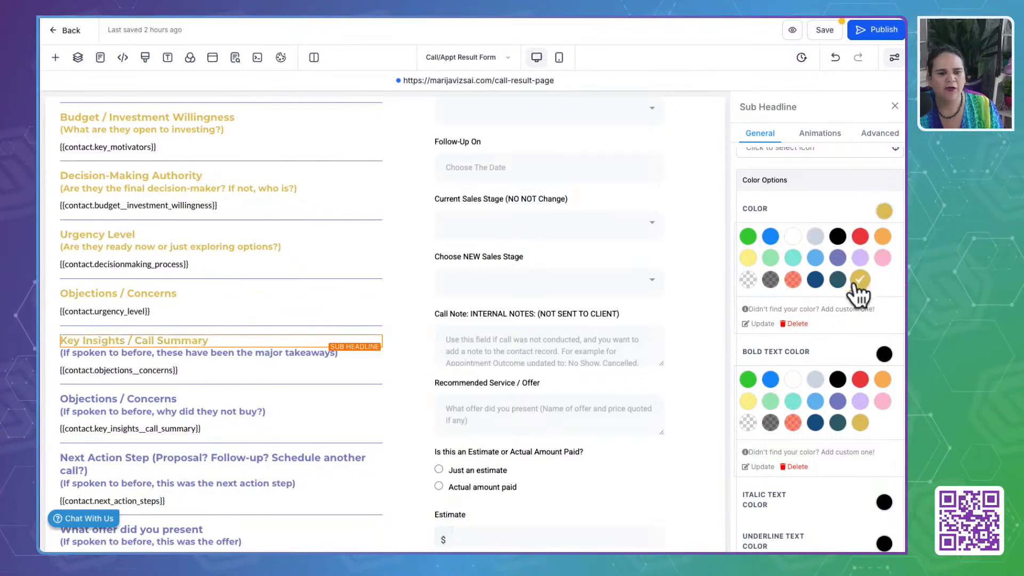
click(205, 353)
click(860, 279)
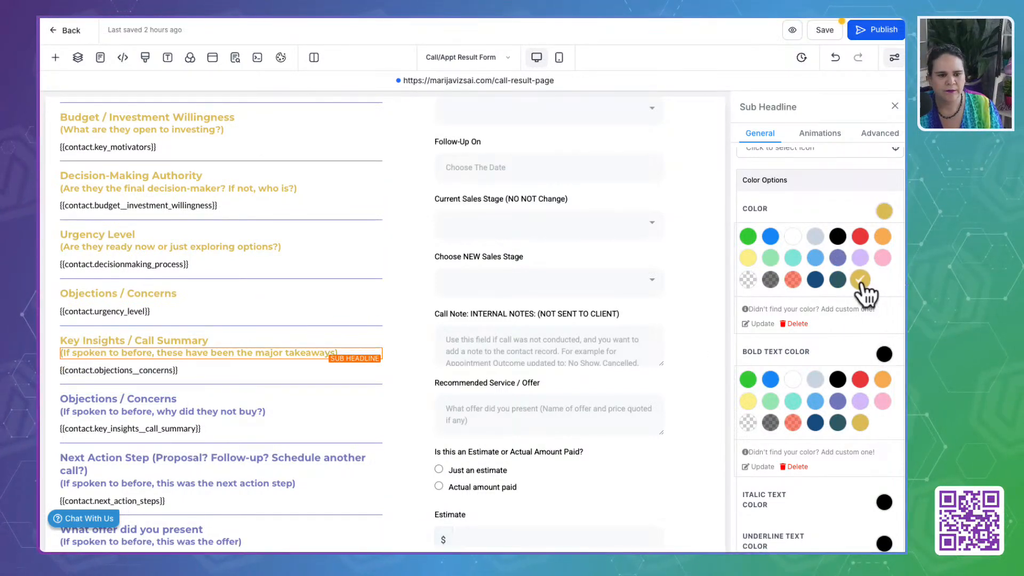
- Recolour the second Objections / Concerns sub-headline and its "why did they not buy?" line to the custom gold
click(187, 400)
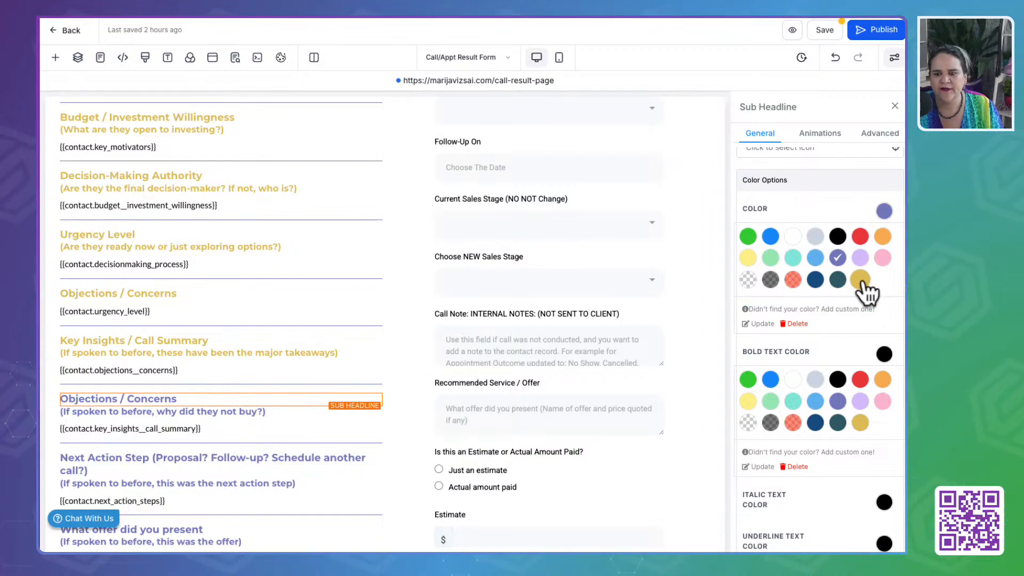
click(272, 412)
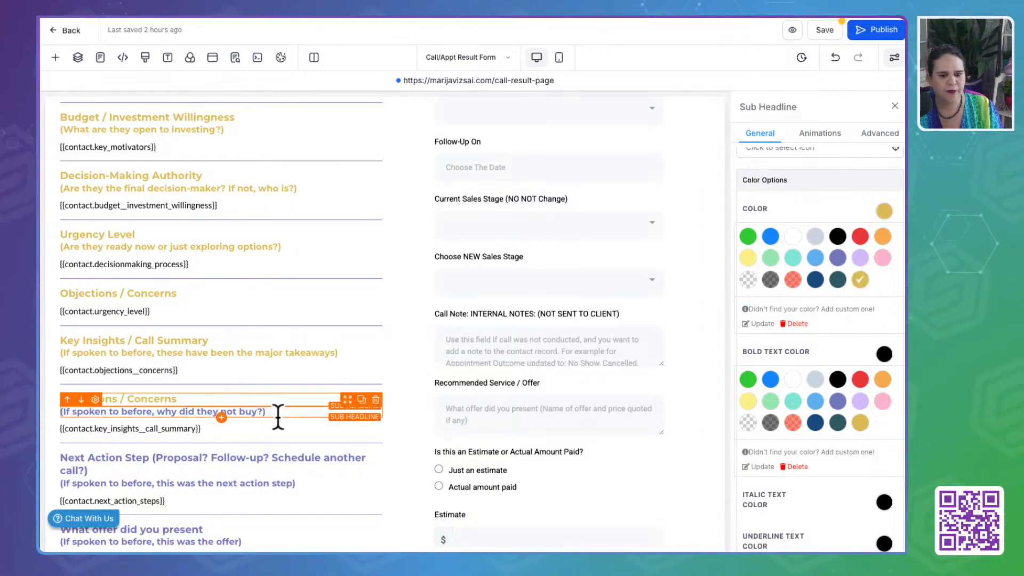
click(860, 280)
- Recolour the Next Action Step sub-headline and its "this was the next action step" line to the custom gold
scroll(245, 416, down, 2)
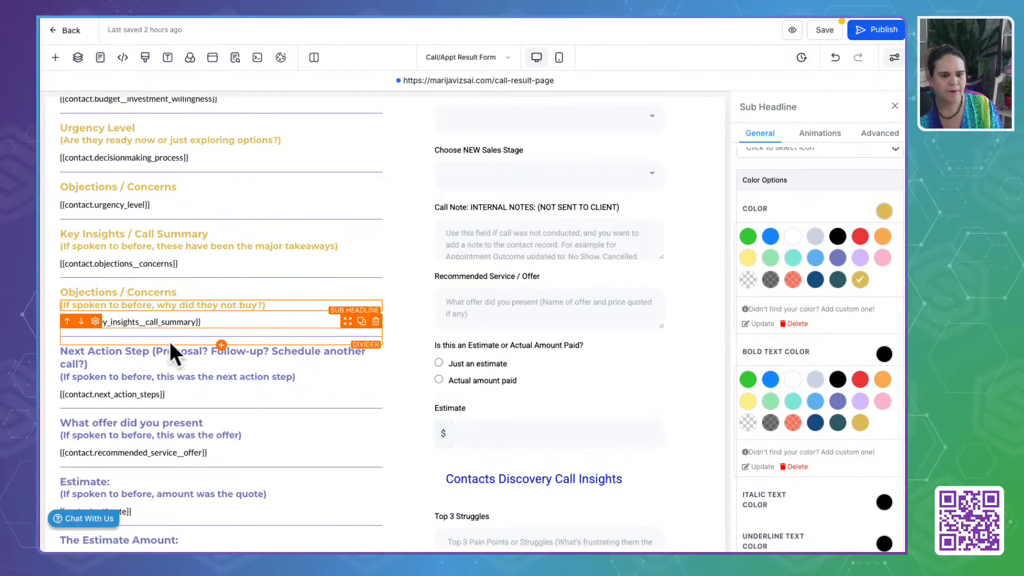
click(176, 353)
click(860, 280)
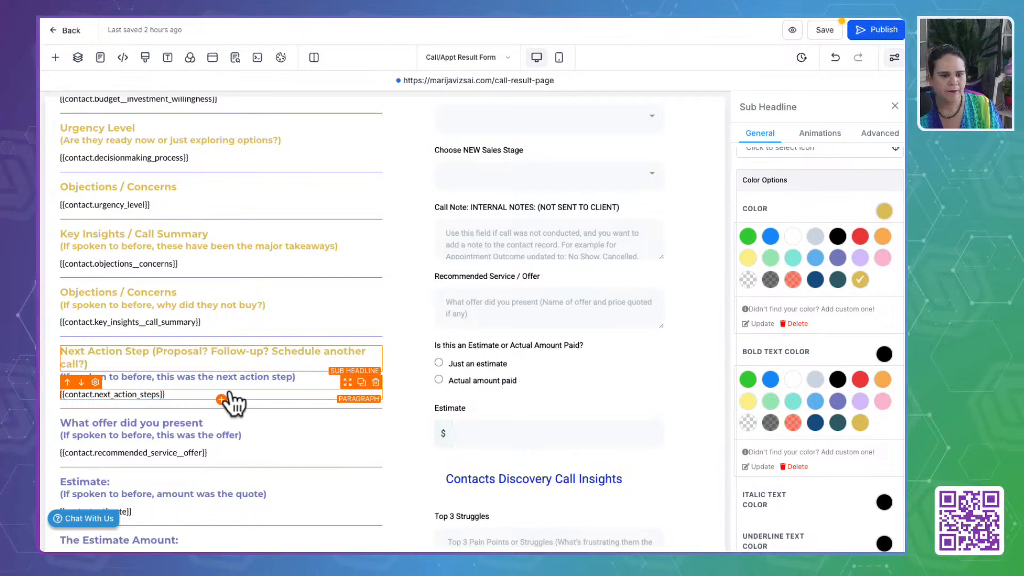
click(224, 377)
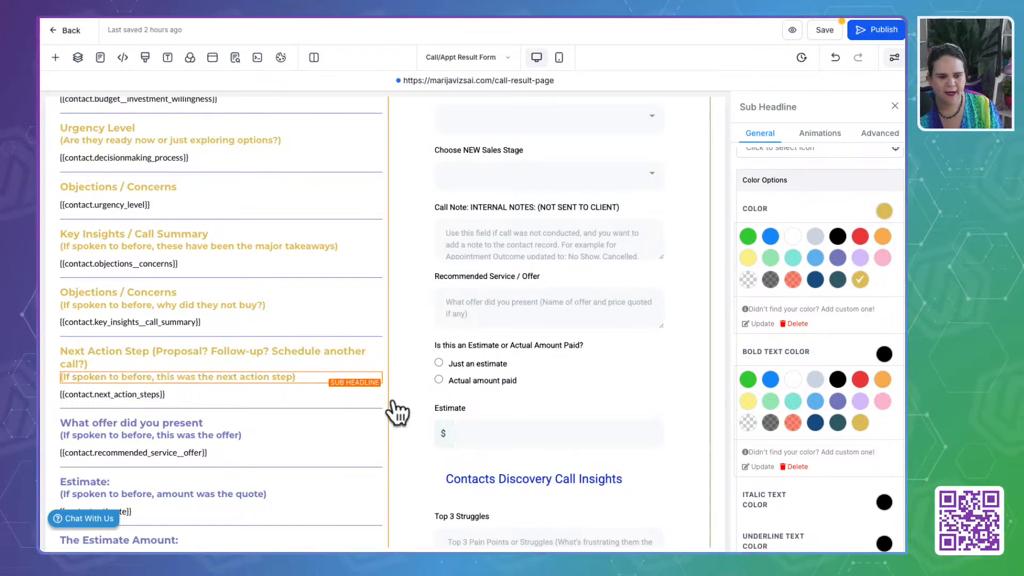
- Recolour the "What offer did you present" sub-headline and its "this was the offer" line to the custom gold
click(182, 424)
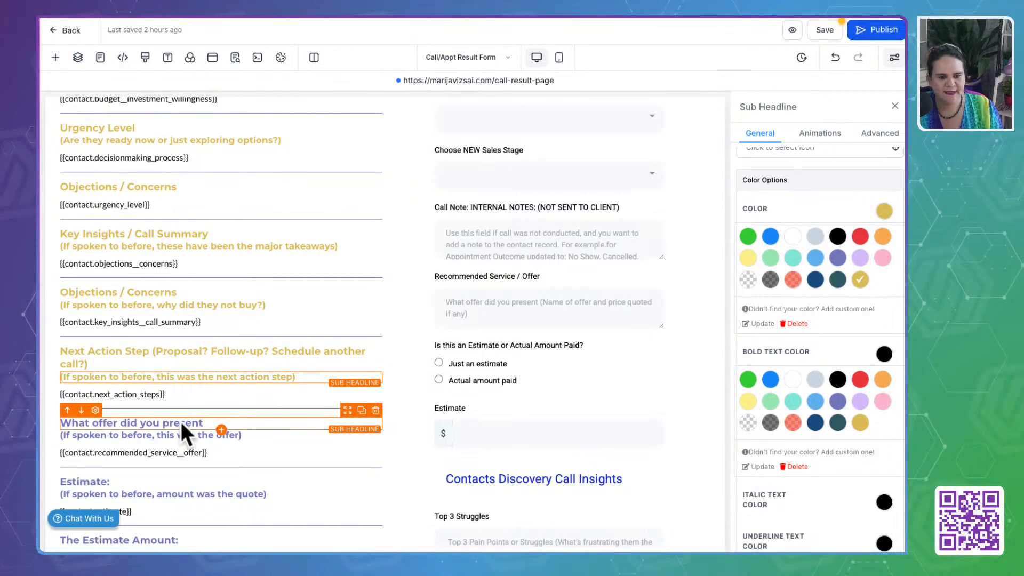
click(860, 280)
scroll(240, 421, down, 2)
click(234, 355)
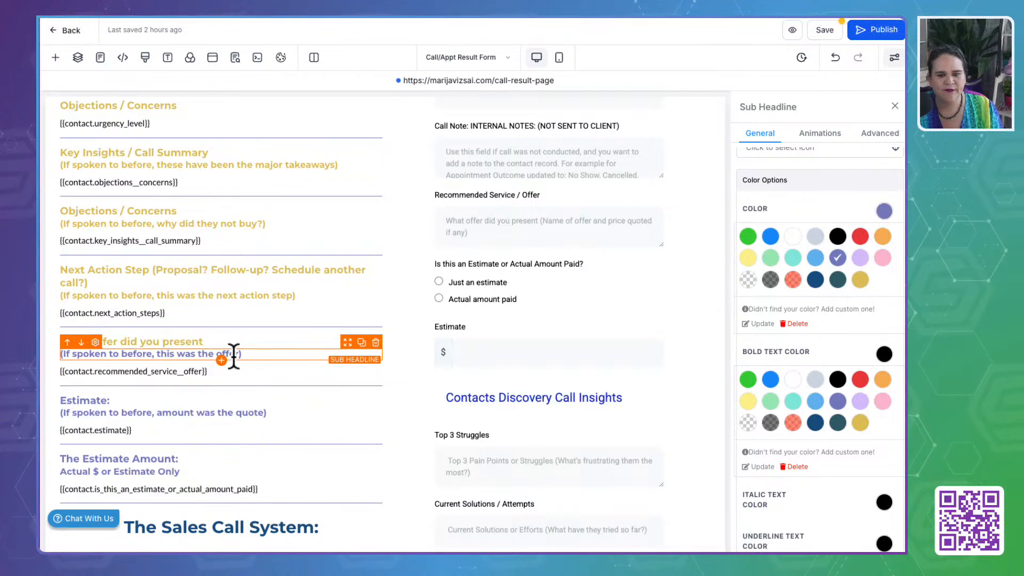
click(860, 279)
- Recolour the Estimate sub-headline and its "amount was the quote" line to the custom gold
click(289, 412)
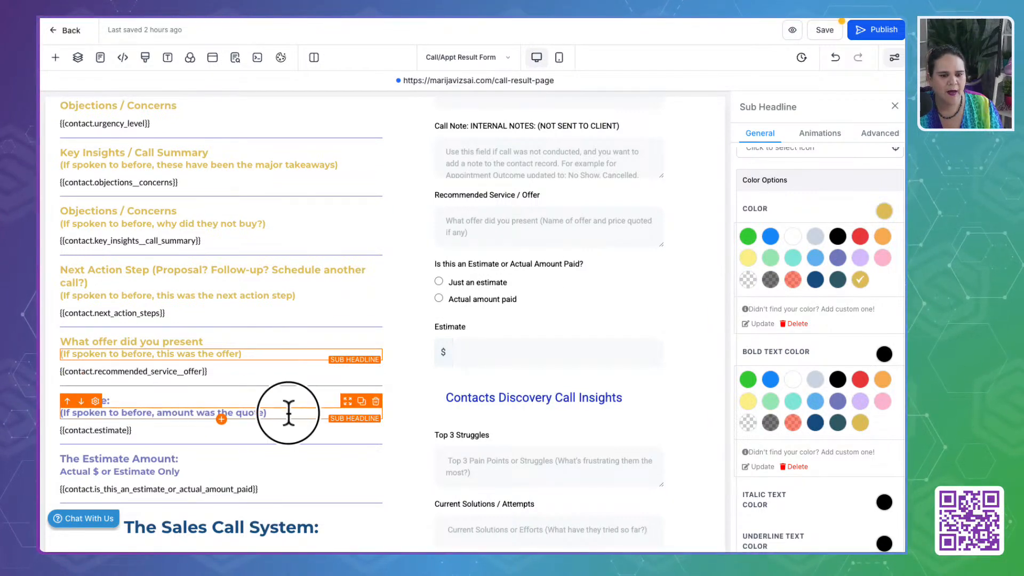
click(860, 280)
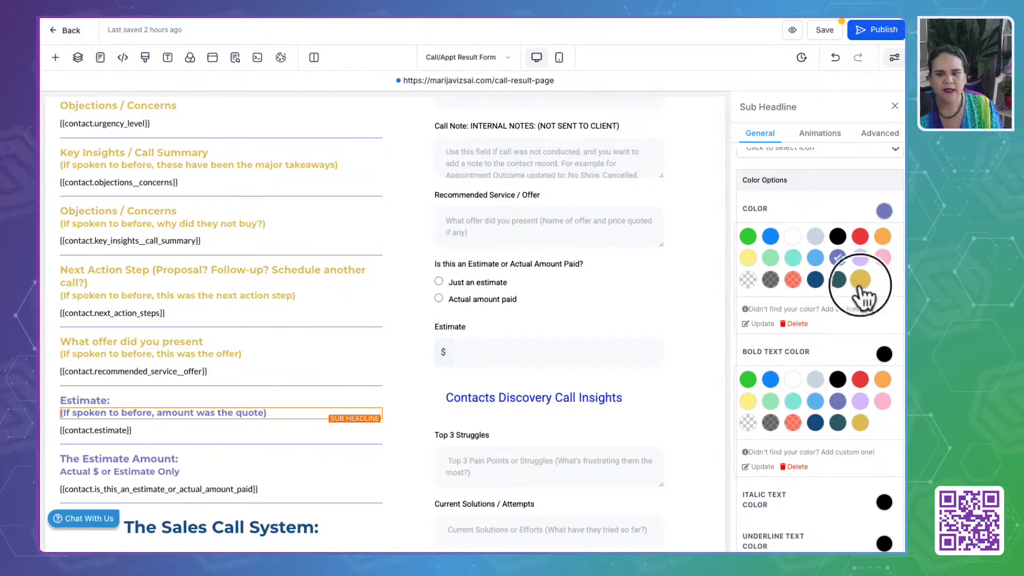
click(117, 429)
double_click(117, 430)
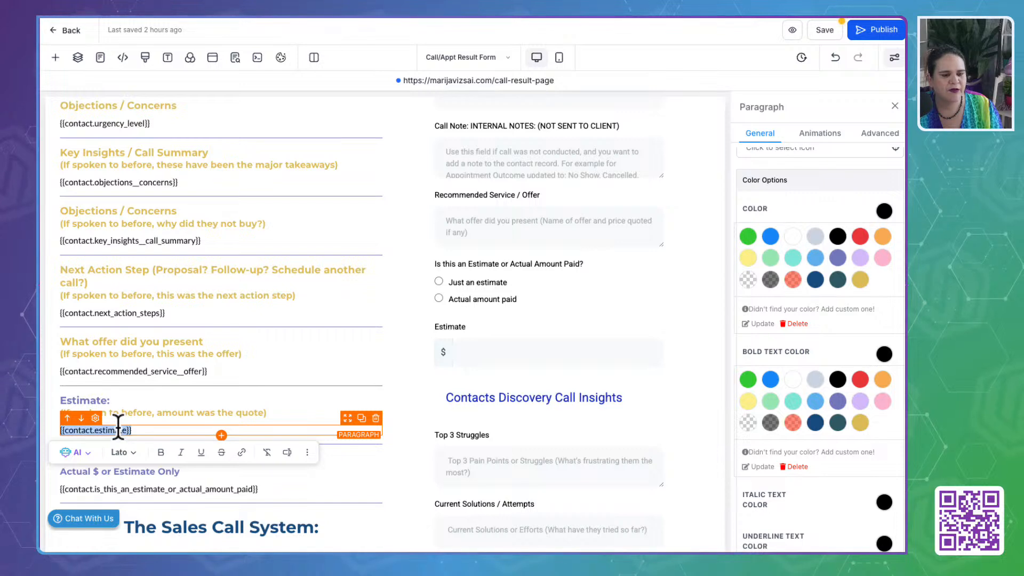
click(107, 401)
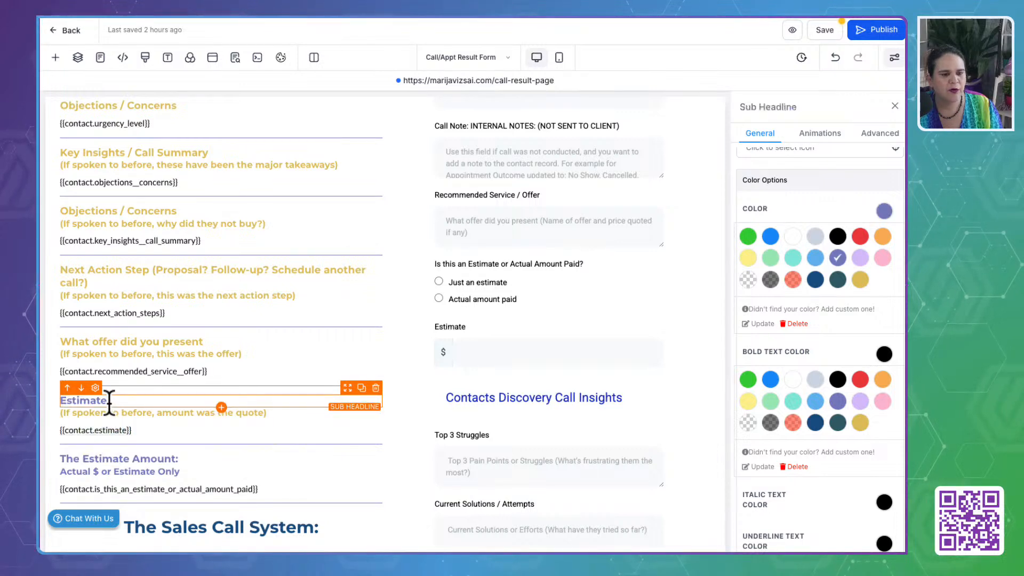
click(860, 281)
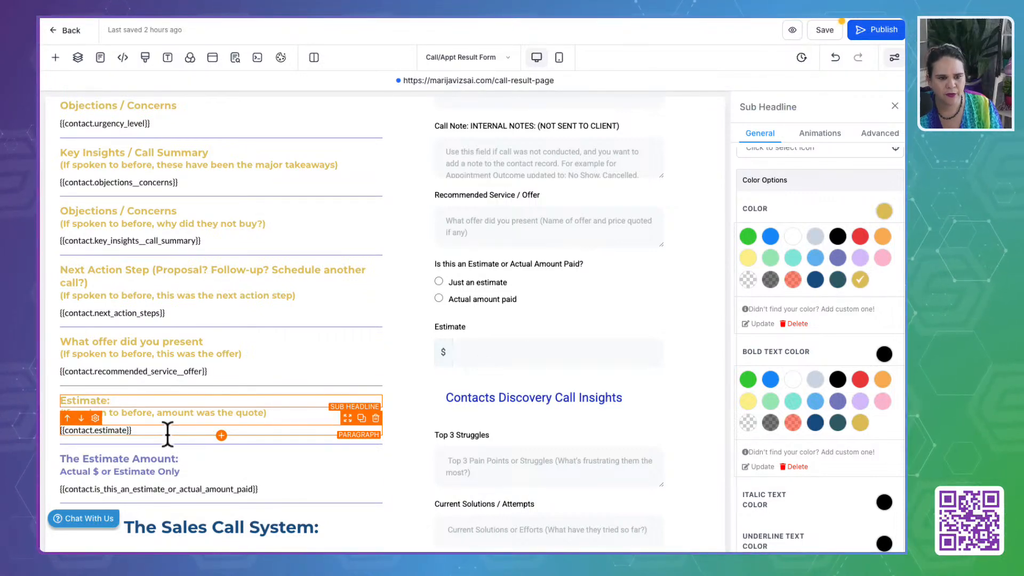
- Recolour The Estimate Amount sub-headline and its "Actual $ or Estimate Only" line to the custom gold
scroll(138, 288, up, 10)
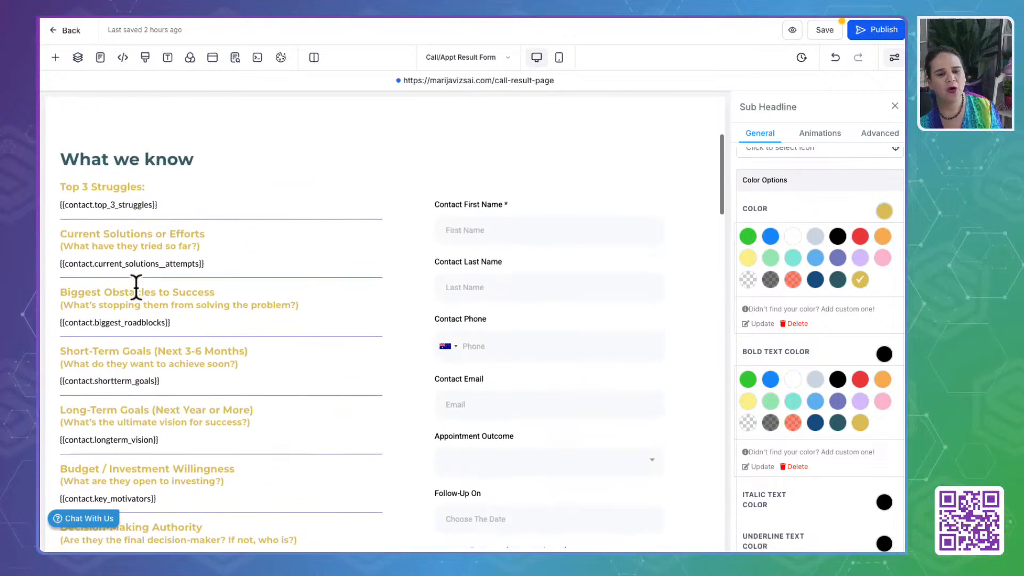
scroll(136, 287, up, 1)
scroll(168, 434, down, 2)
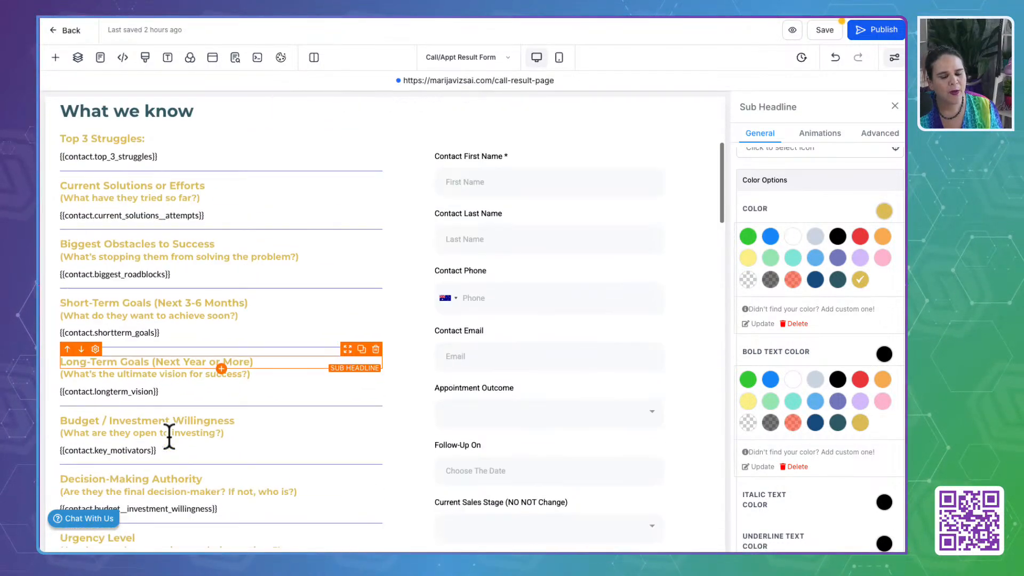
scroll(169, 435, down, 12)
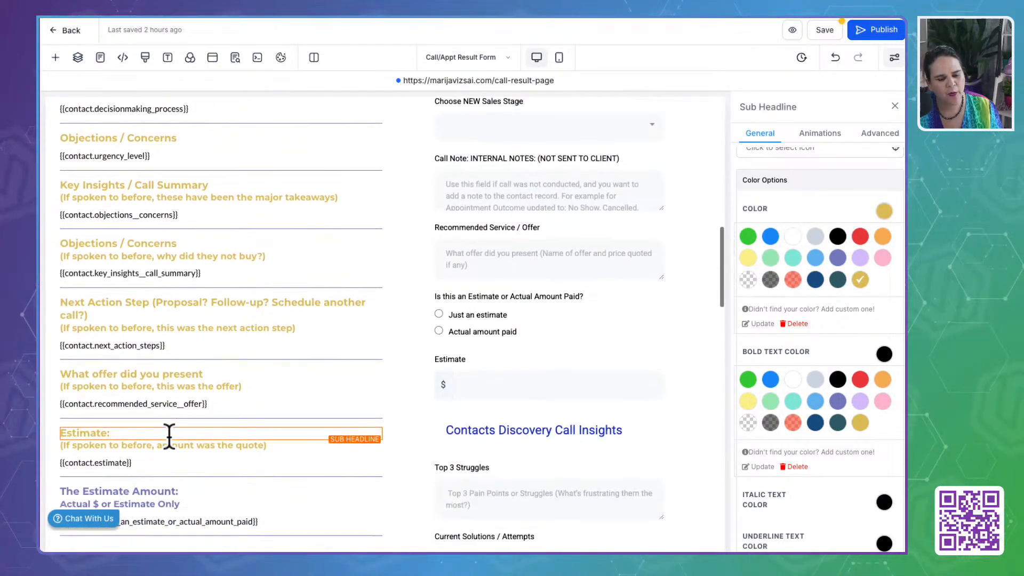
scroll(169, 434, down, 5)
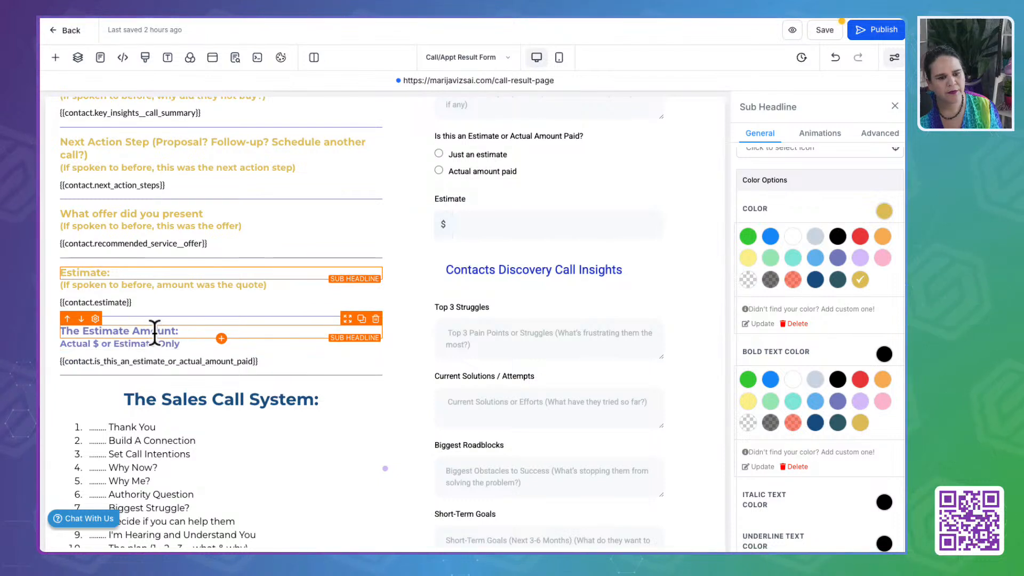
click(156, 331)
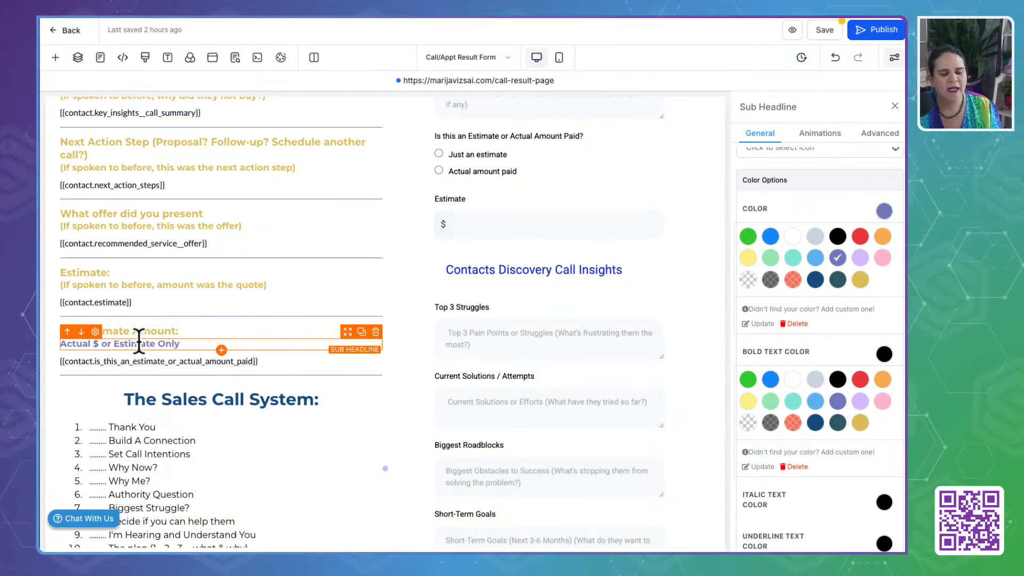
click(861, 279)
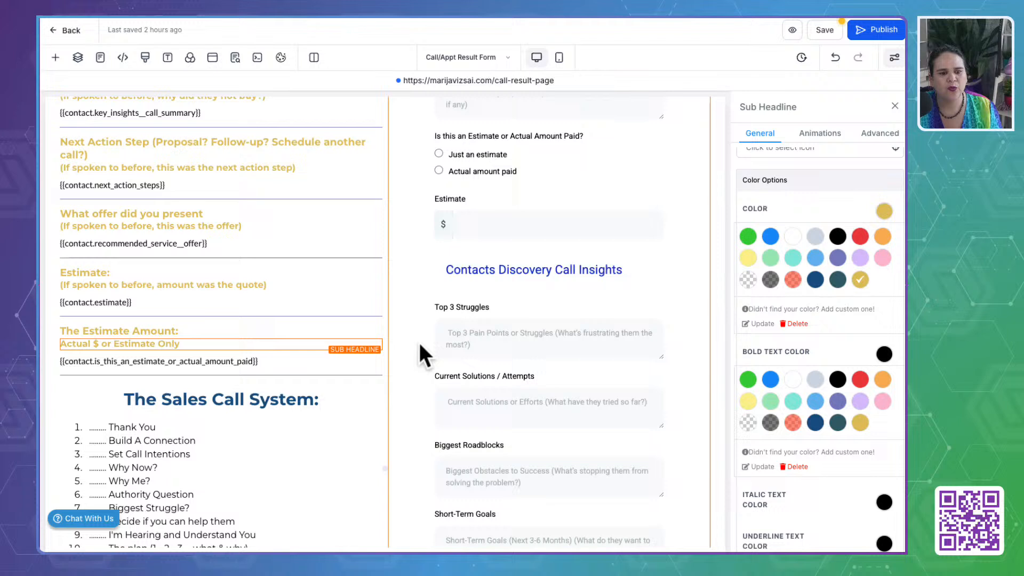
- Recolour the bold text of The Sales Call System headline and the text of its numbered list to the custom dark teal
scroll(250, 363, down, 2)
click(251, 364)
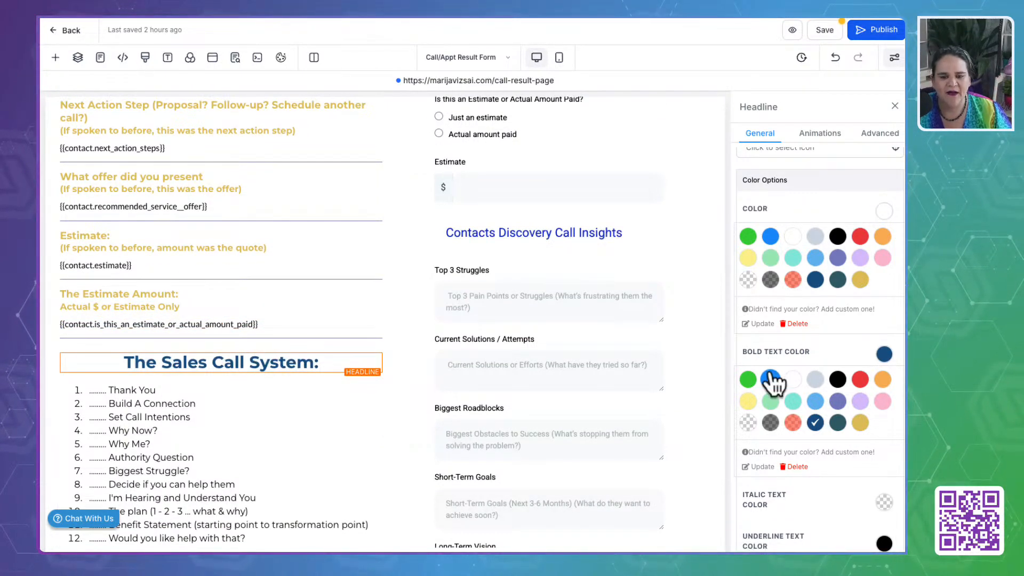
click(152, 440)
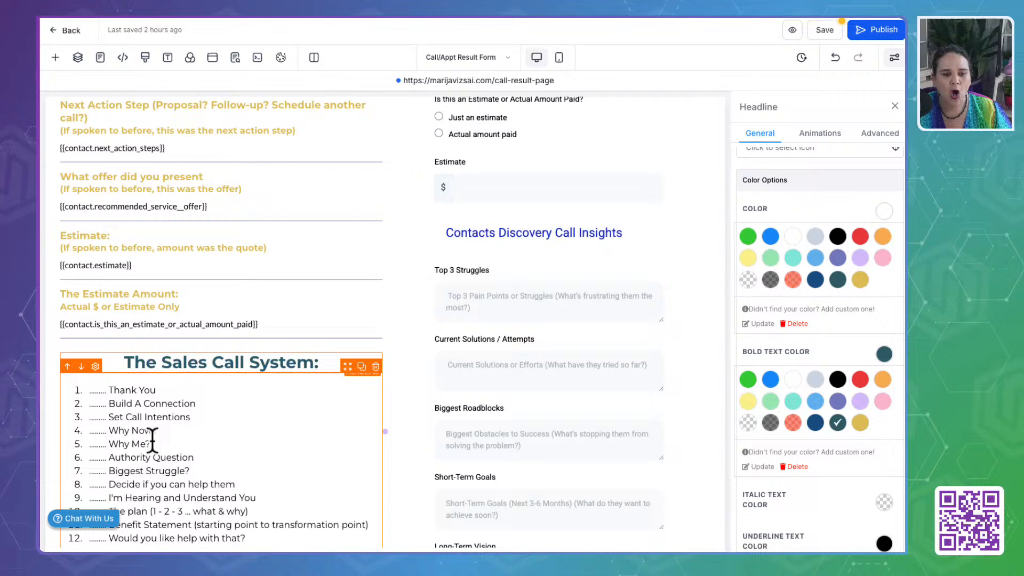
click(107, 457)
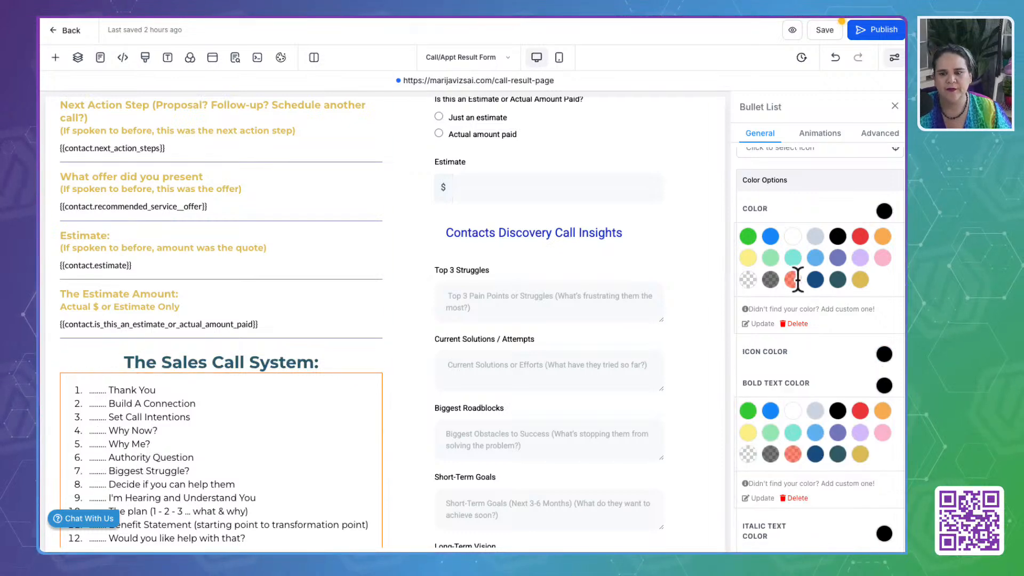
click(838, 280)
scroll(844, 325, down, 1)
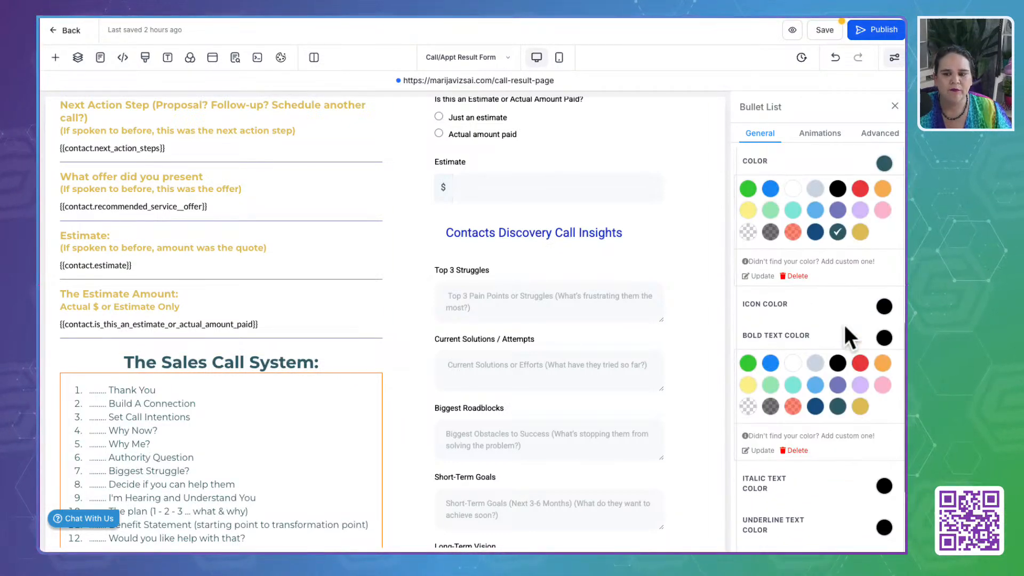
- Check the recoloured Call/Appt Result Form page, save it and dismiss the SEO metadata settings
scroll(844, 323, up, 2)
click(883, 252)
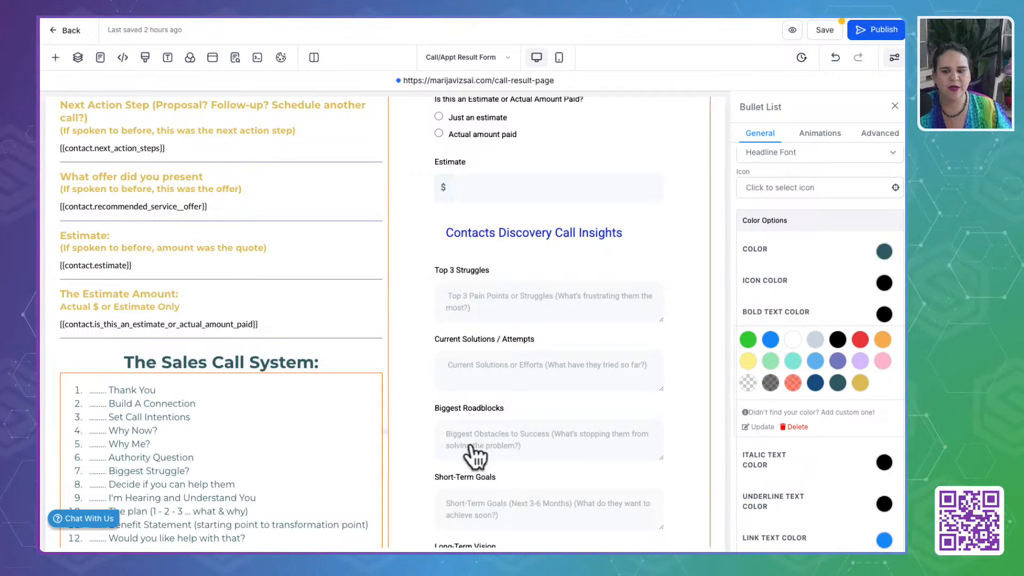
scroll(274, 392, down, 5)
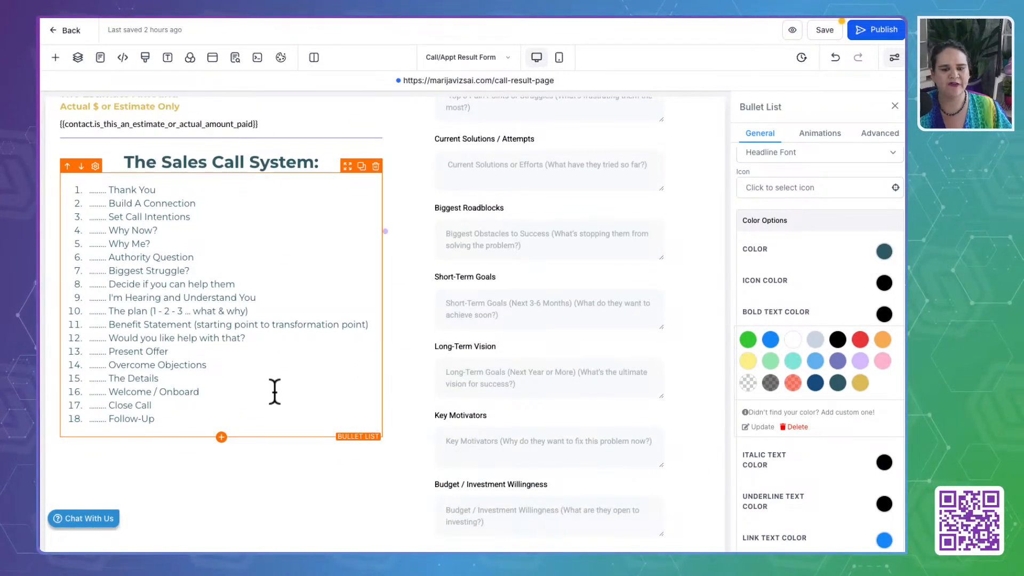
scroll(274, 392, up, 7)
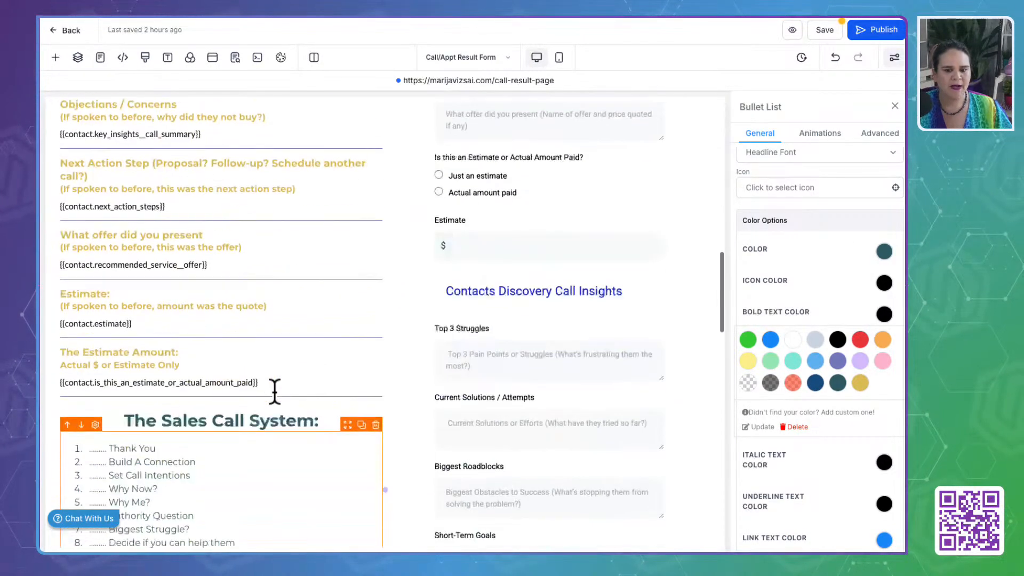
scroll(153, 341, up, 12)
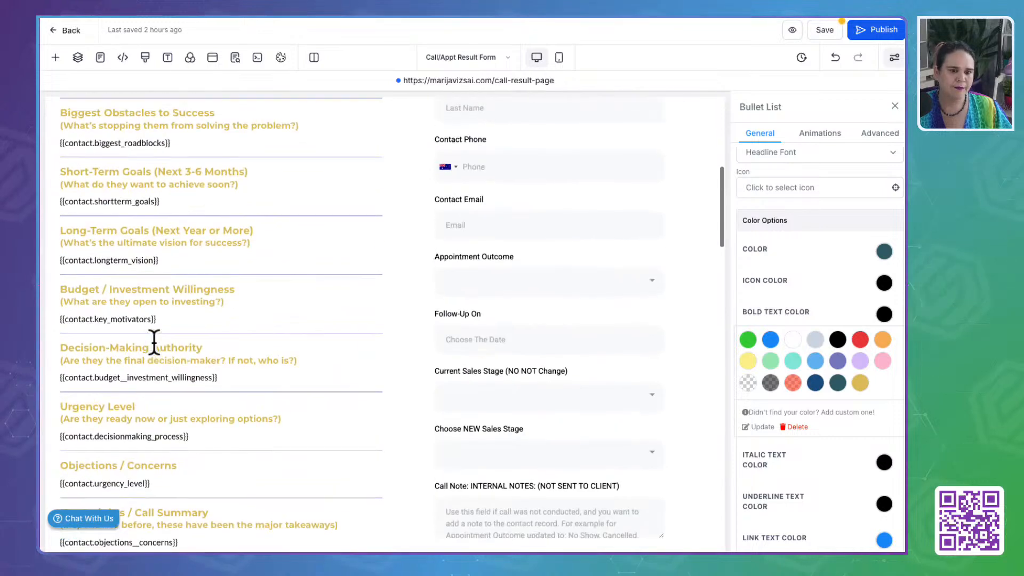
scroll(154, 341, up, 10)
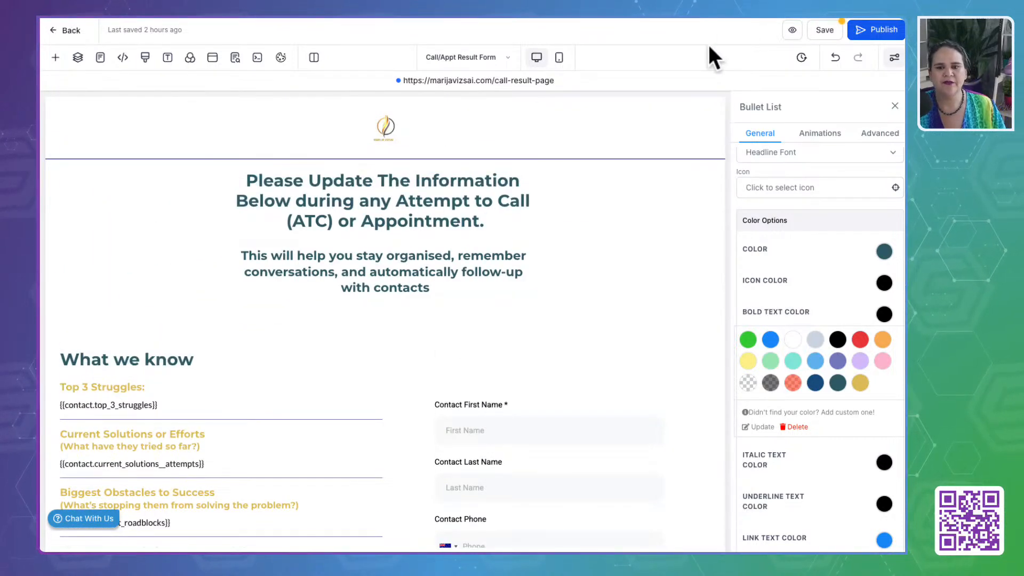
click(823, 31)
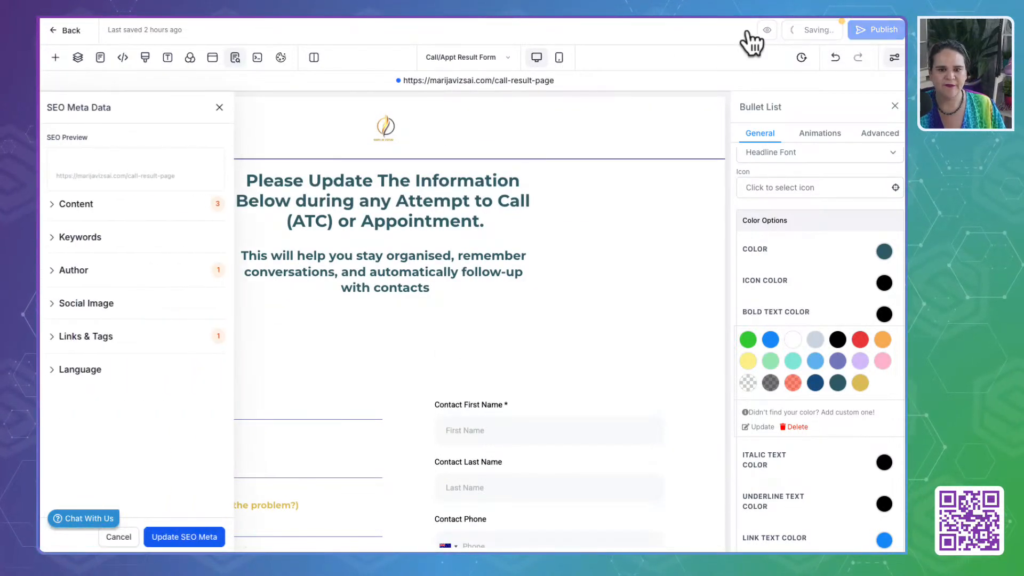
click(140, 538)
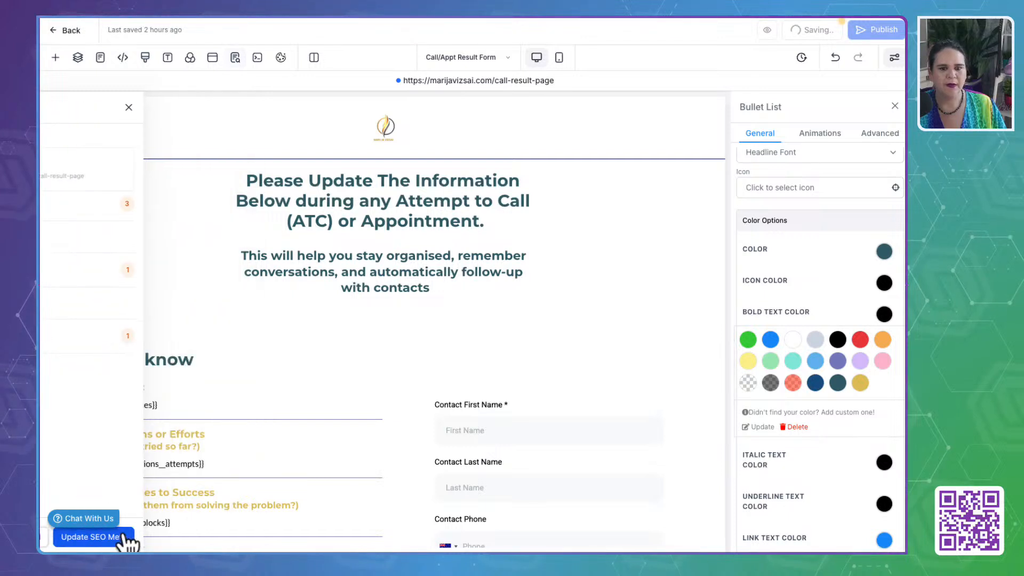
- Switch to the Intro Call - Squeeze page and select the sub-headline beginning "Pop Your Info Below"
click(455, 60)
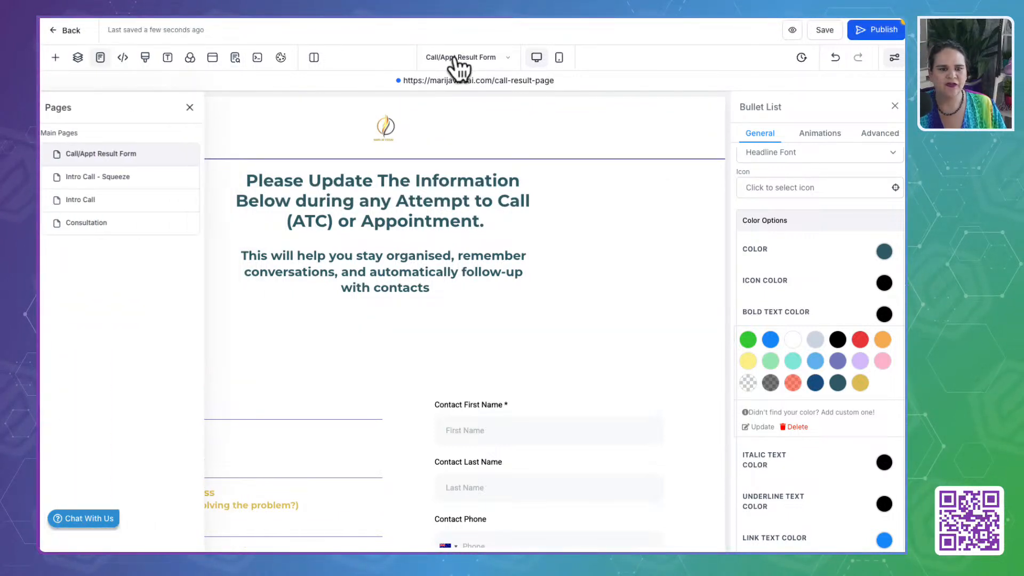
click(105, 178)
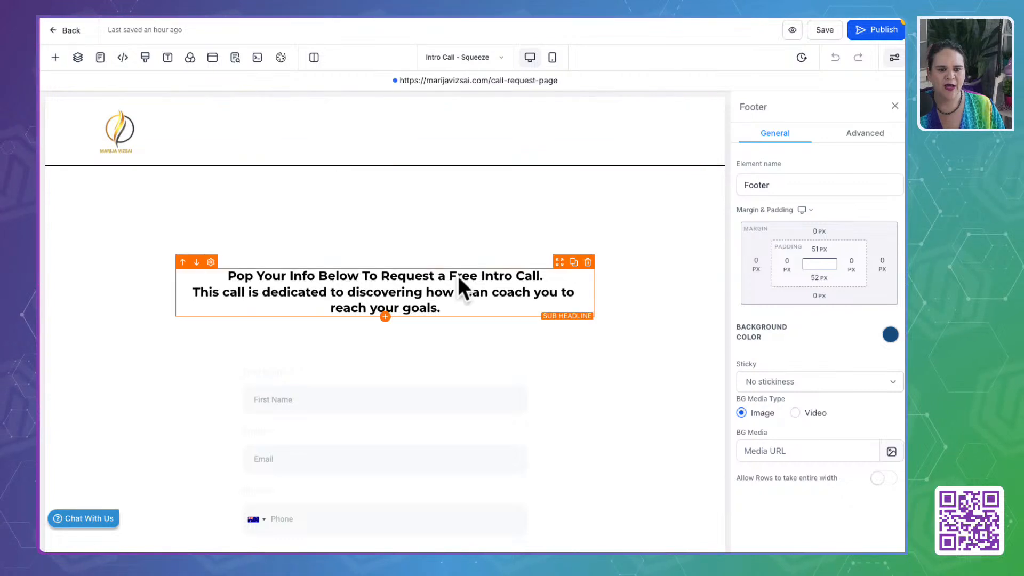
click(447, 268)
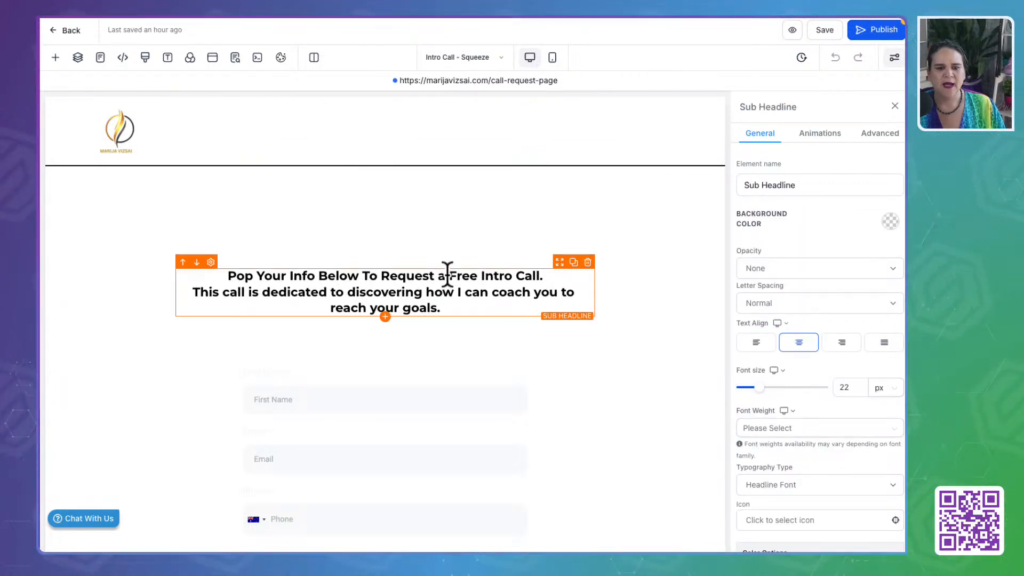
click(446, 272)
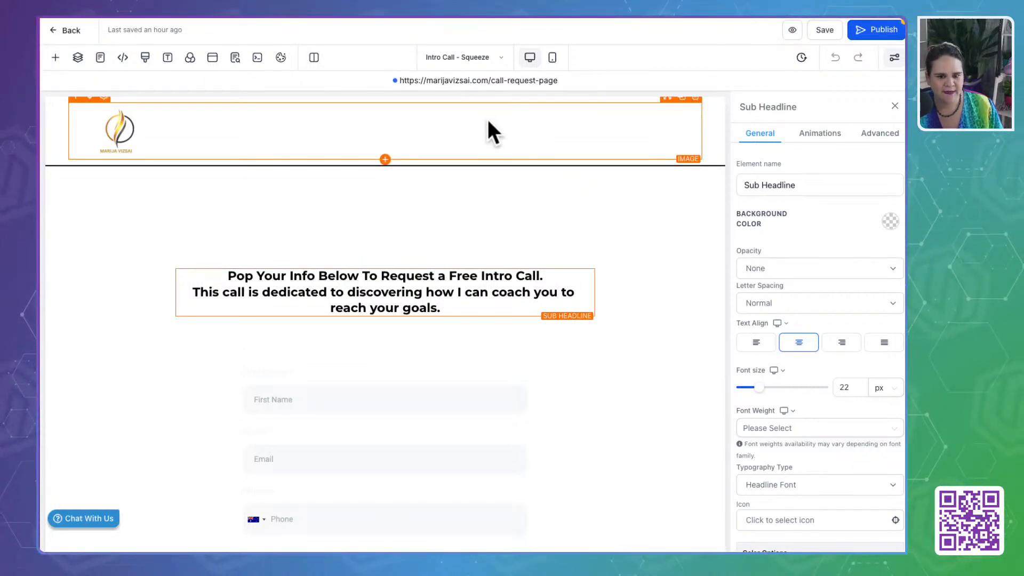
- Try a dark blue background on the white headline above the sub-headline, then set the background back to transparent
click(356, 207)
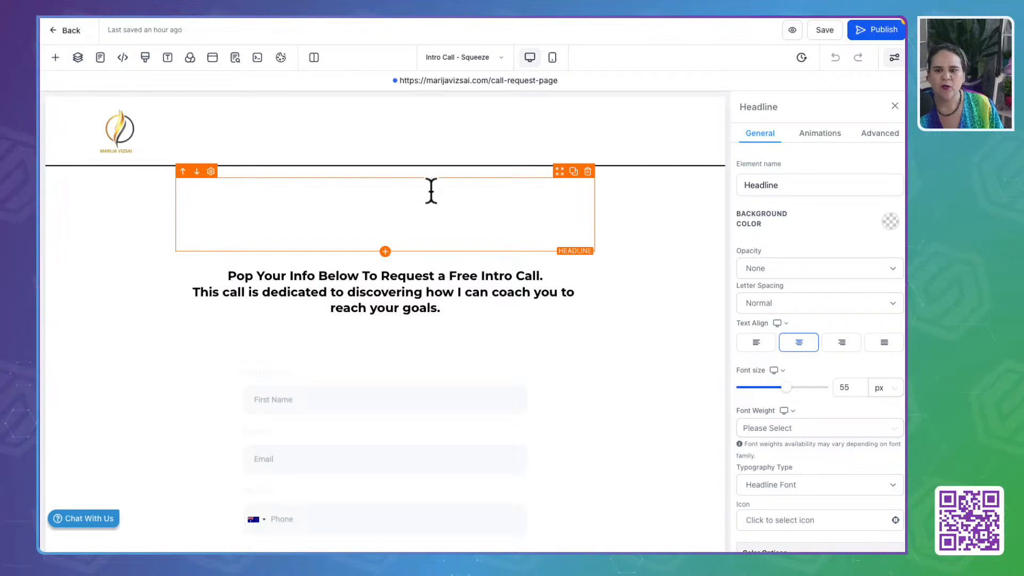
click(891, 221)
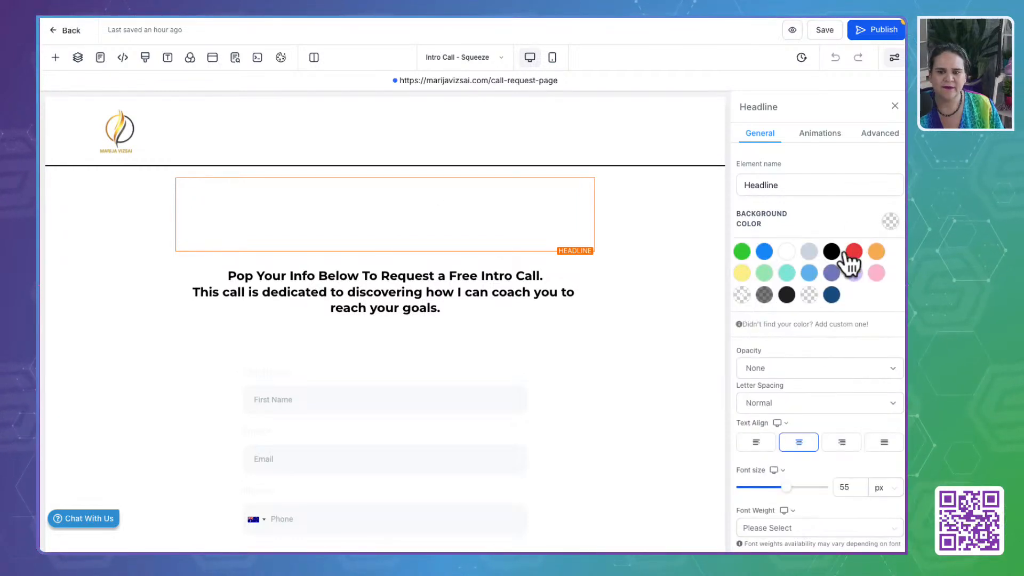
click(832, 294)
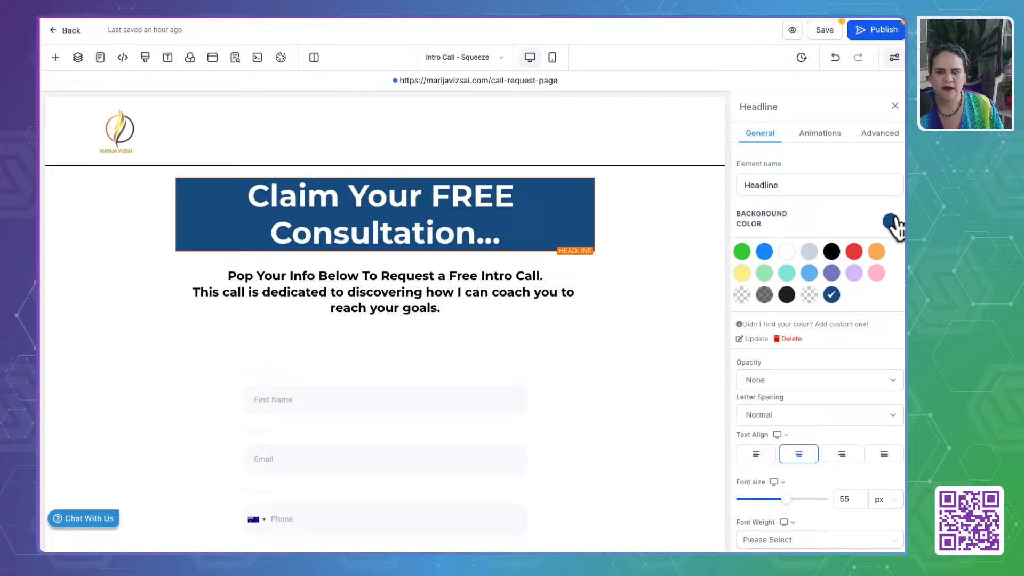
click(810, 295)
- Add the brand gold #DDBE5BFF as a custom colour and apply it to the "Claim Your FREE Consultation..." headline text
scroll(822, 368, down, 5)
scroll(822, 382, down, 2)
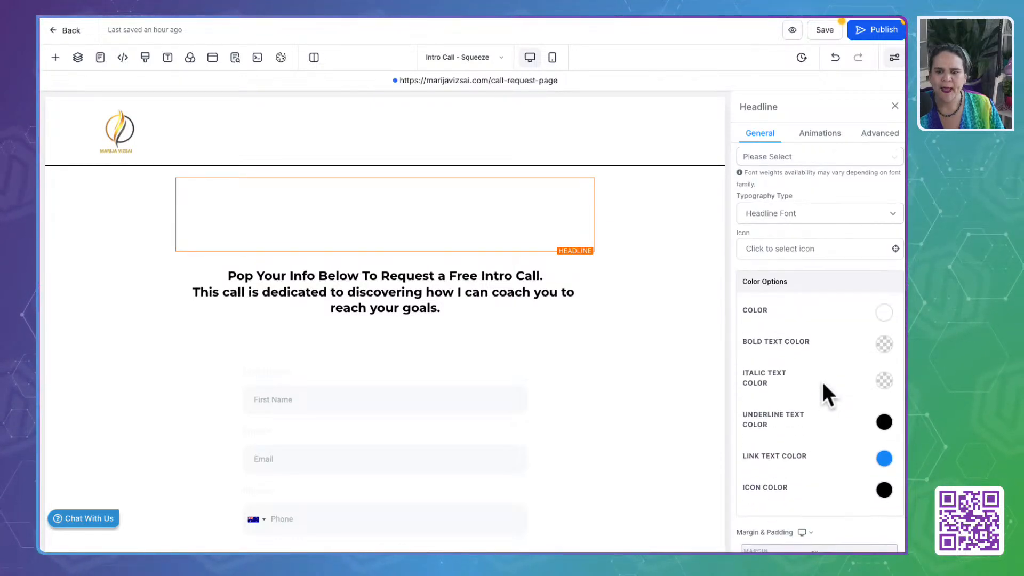
click(884, 312)
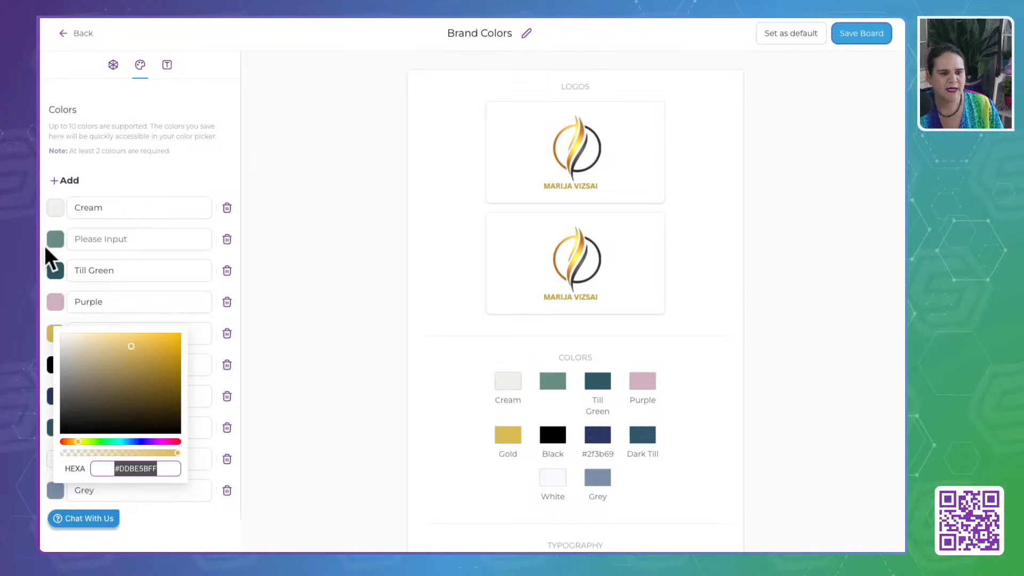
click(59, 270)
double_click(129, 414)
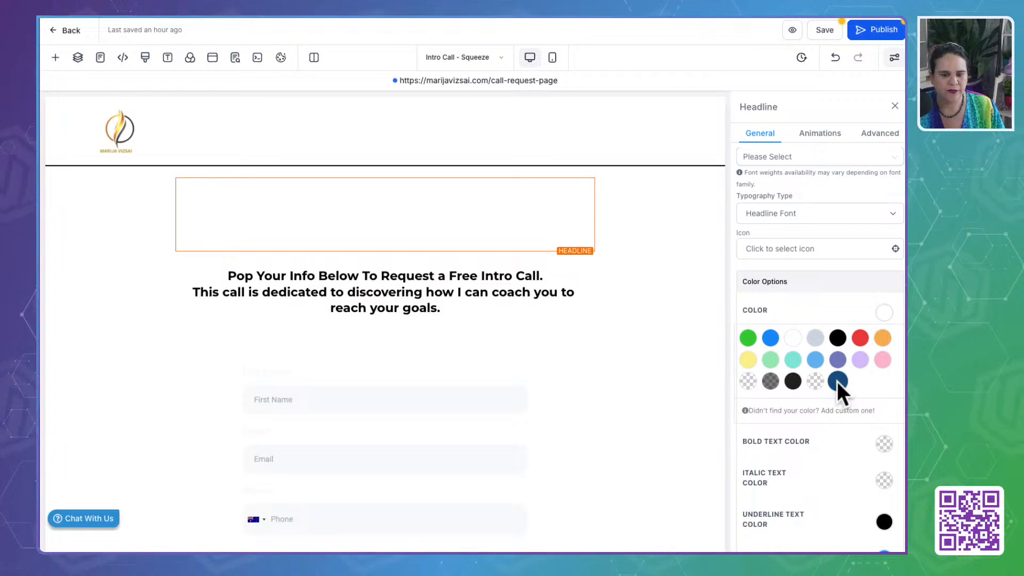
click(825, 410)
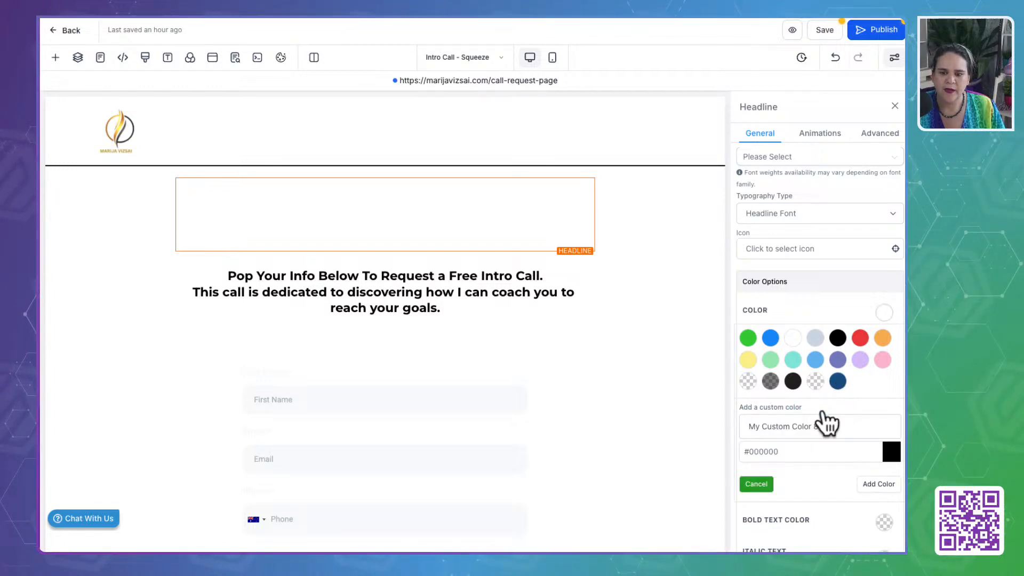
click(782, 451)
click(866, 484)
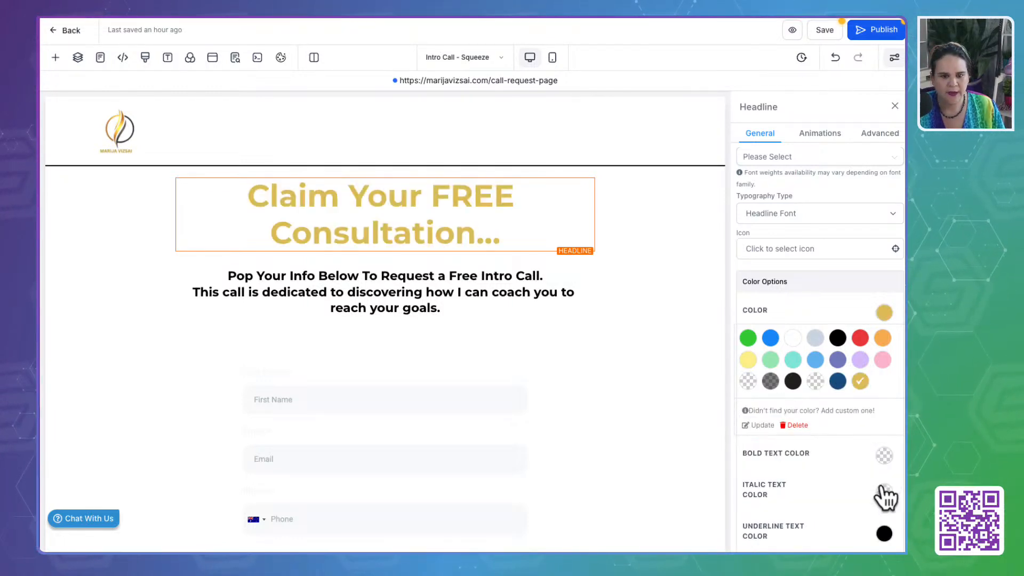
click(400, 291)
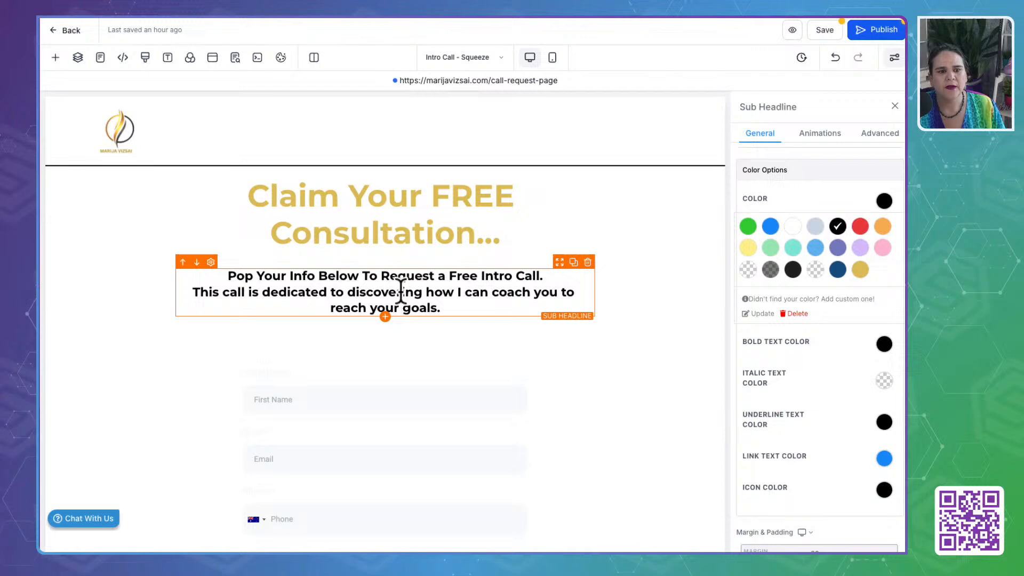
click(145, 57)
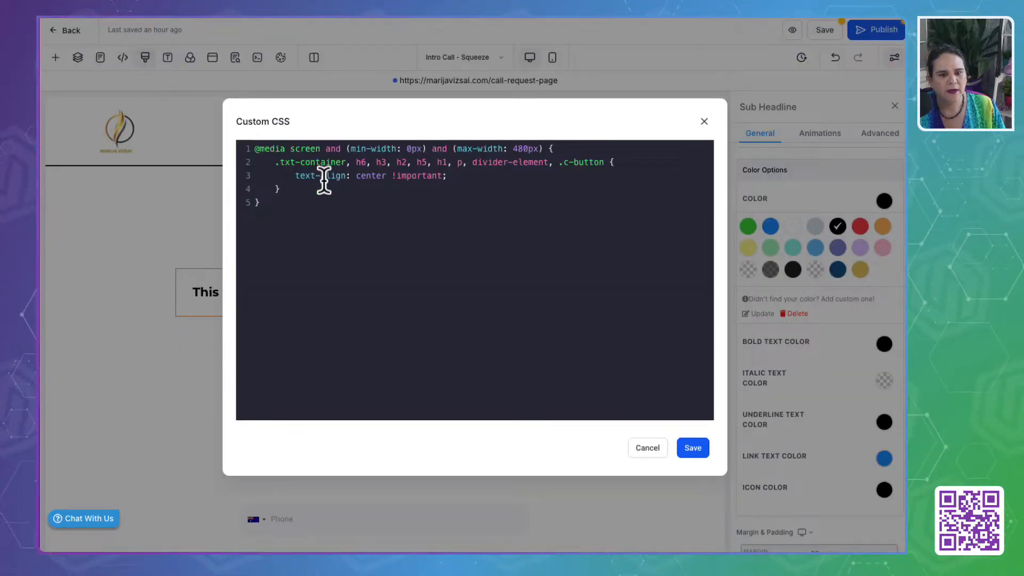
click(704, 121)
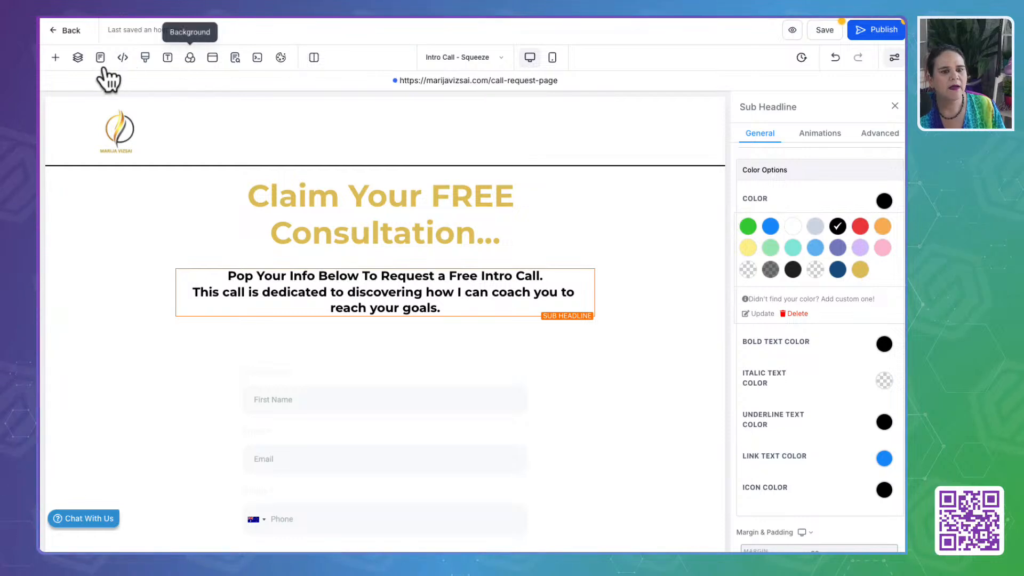
click(145, 58)
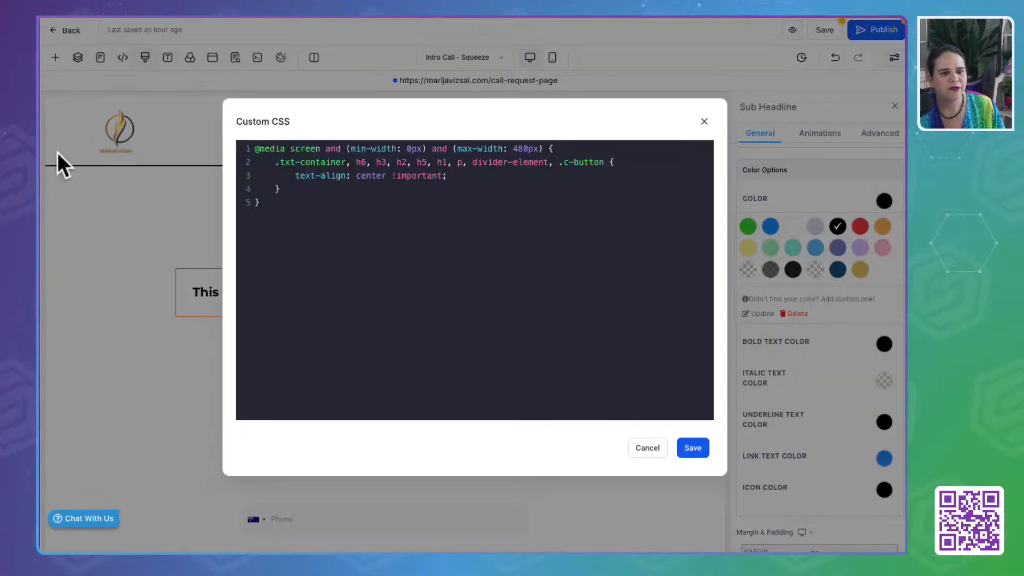
click(648, 448)
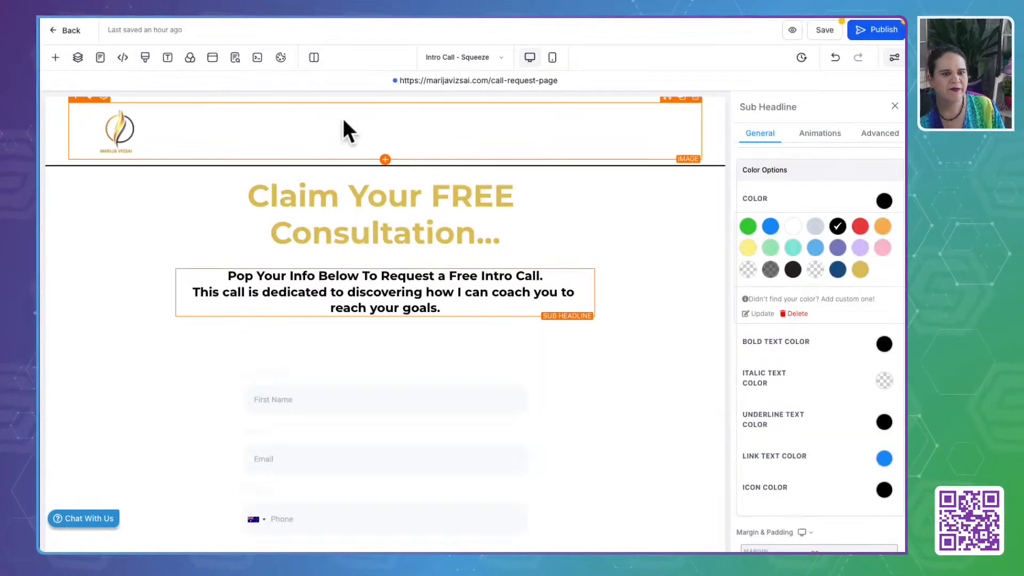
- Add the brand board's dark teal #325D67FF as a custom colour and use it as the page's typography text colour
click(167, 57)
click(213, 248)
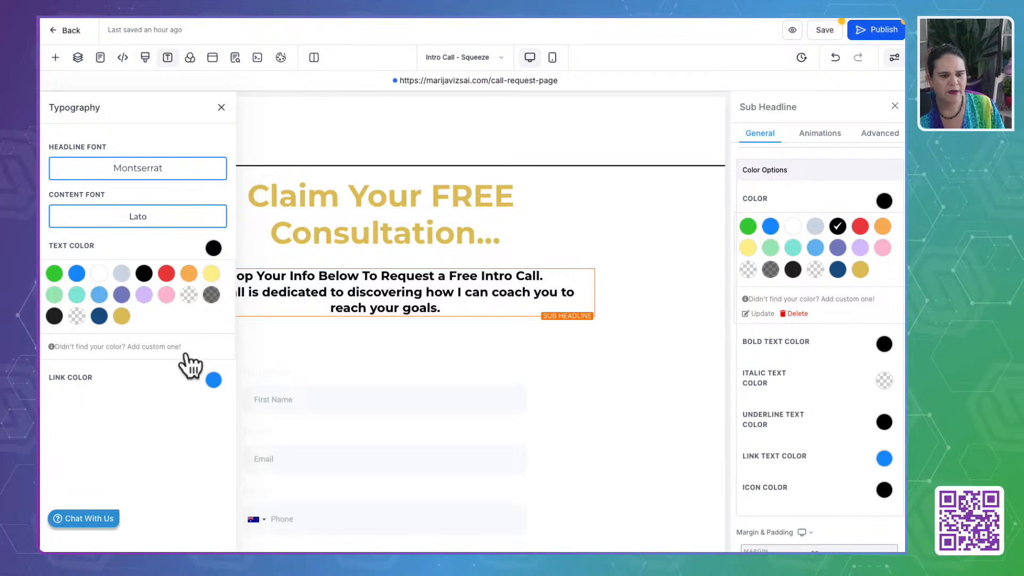
click(127, 348)
click(110, 387)
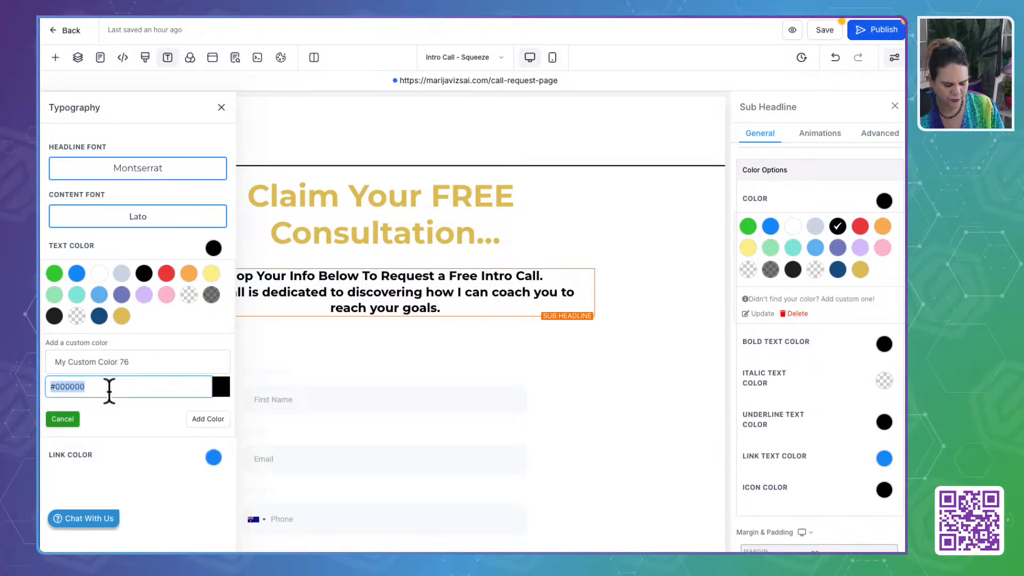
key(ctrl+z)
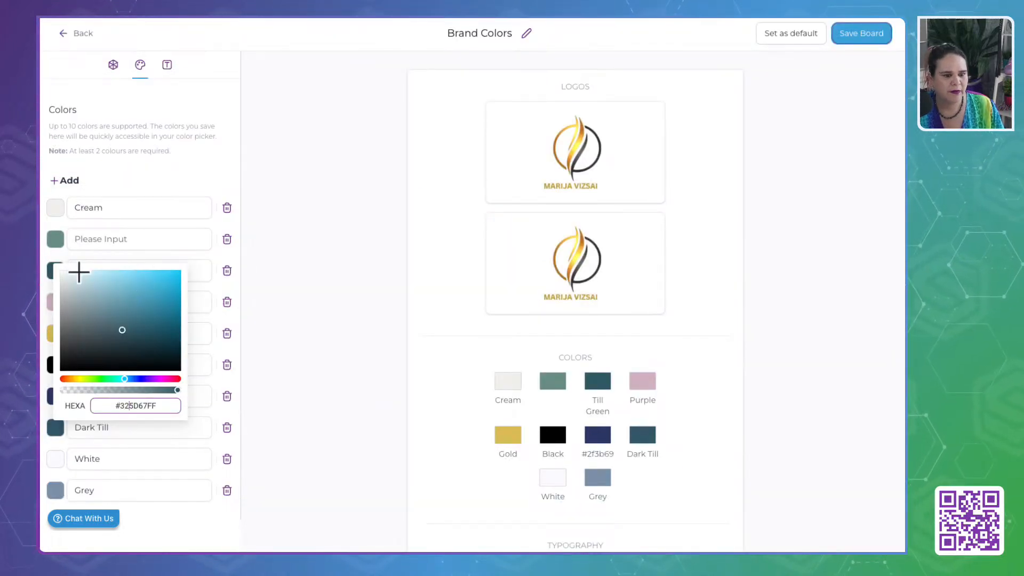
click(139, 240)
click(58, 270)
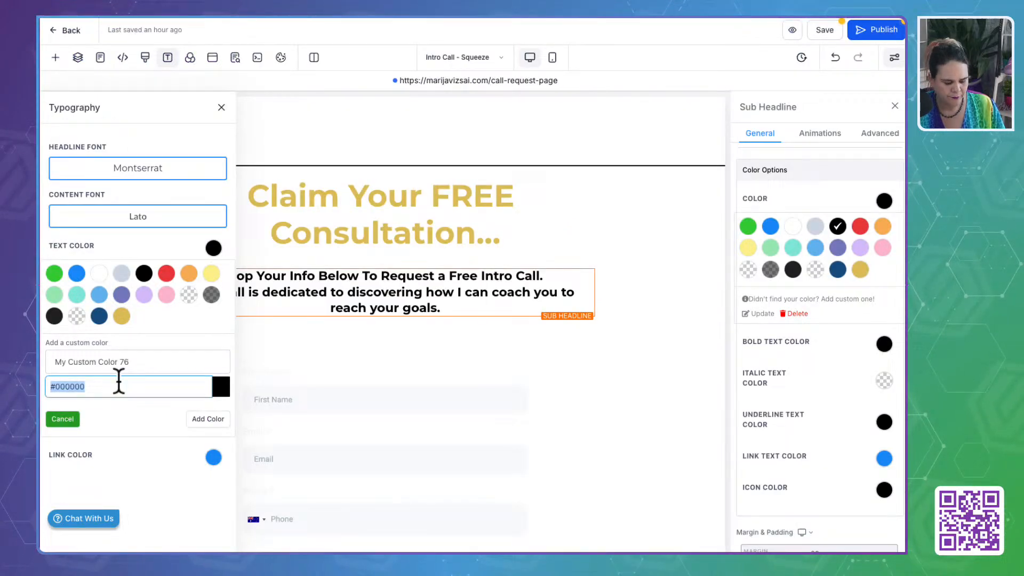
text(#325D6F)
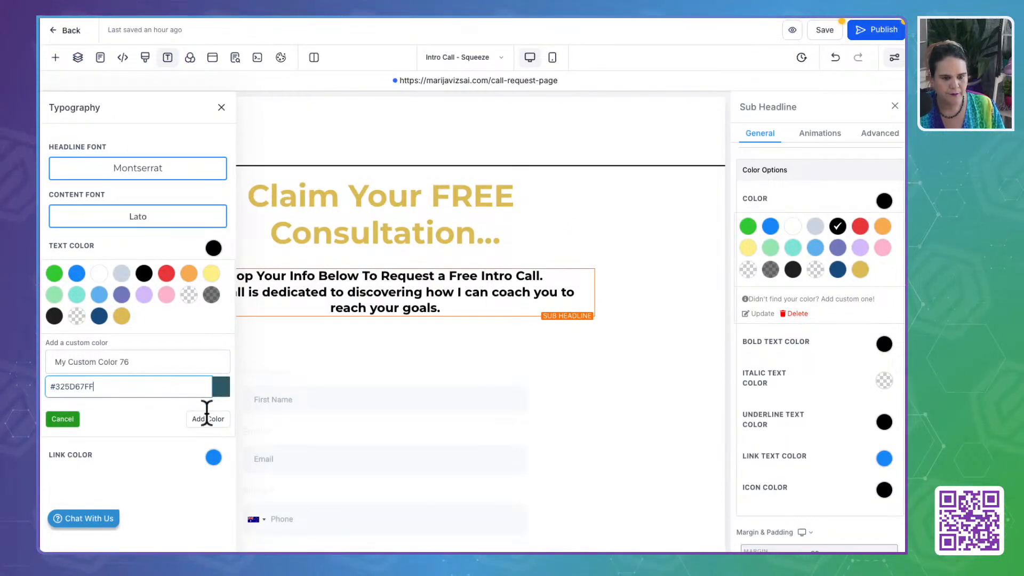
click(208, 419)
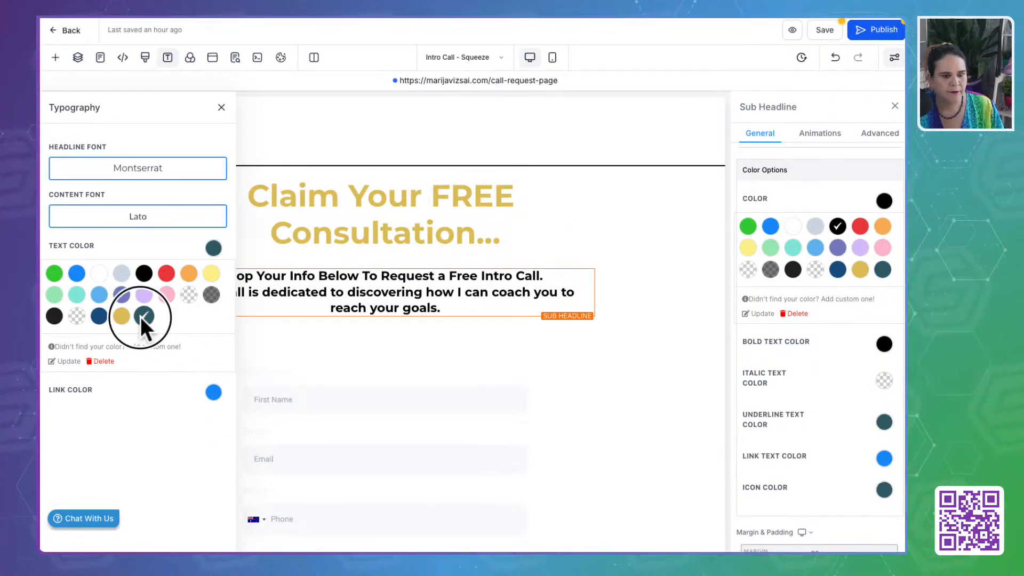
click(213, 393)
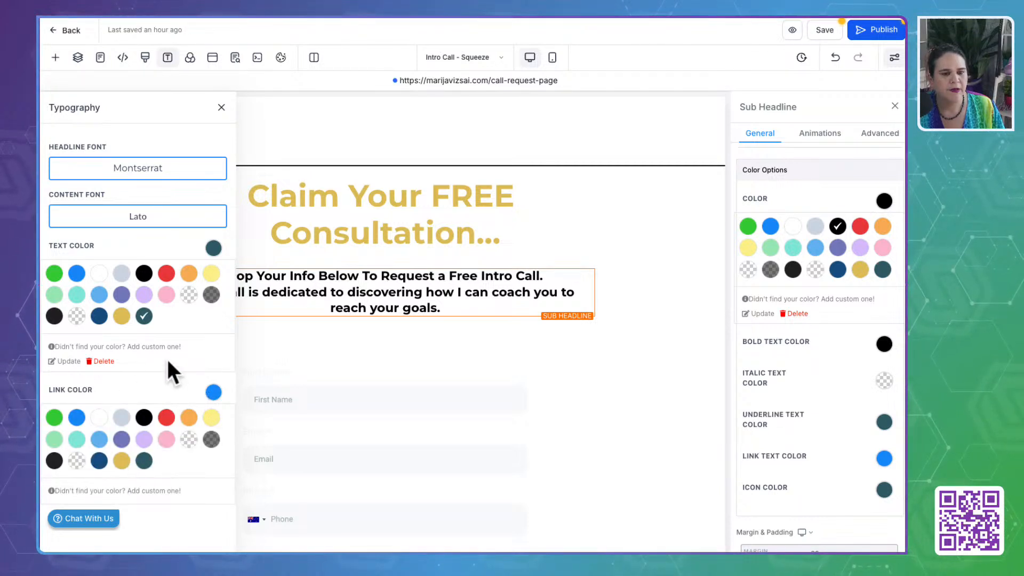
click(214, 393)
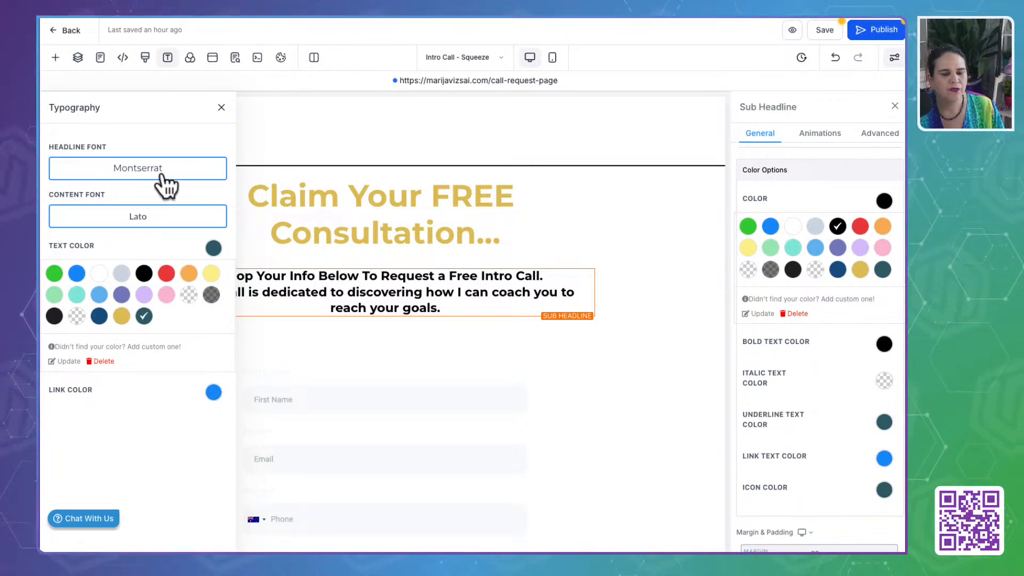
- Apply the brand dark teal to both the regular and bold text of the "Pop Your Info Below" sub-headline
click(562, 217)
click(435, 287)
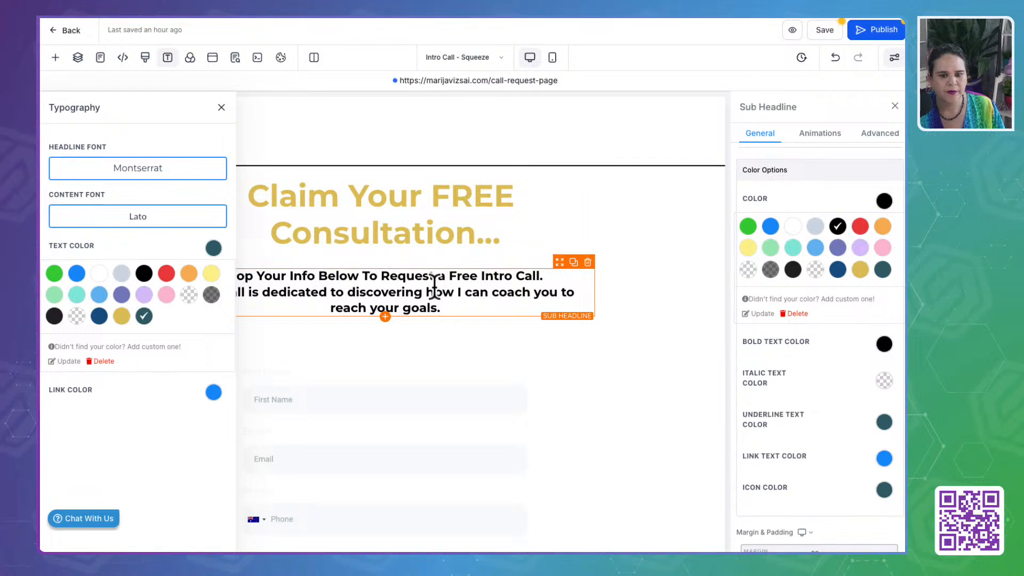
triple_click(435, 286)
click(883, 269)
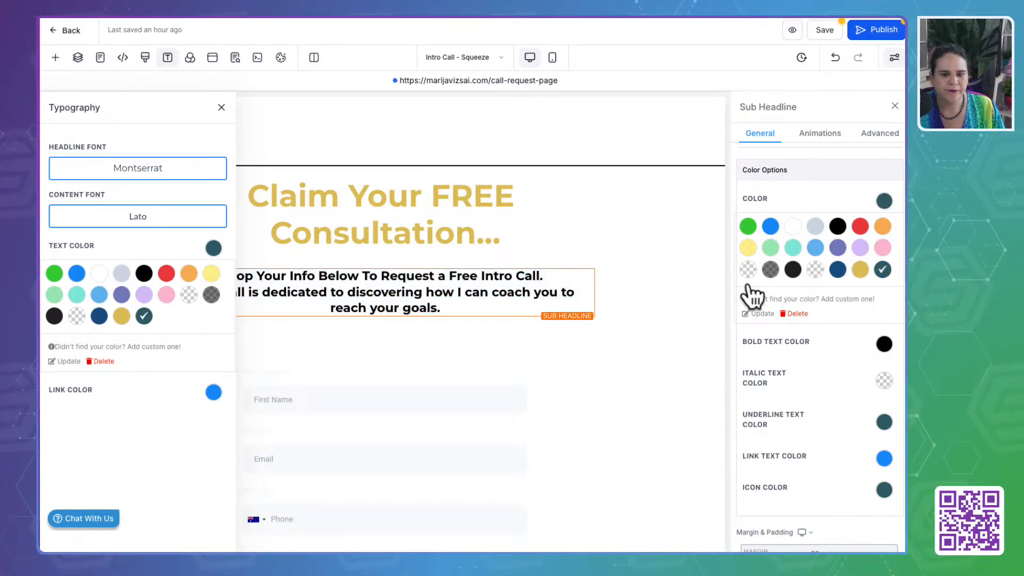
click(884, 201)
click(884, 235)
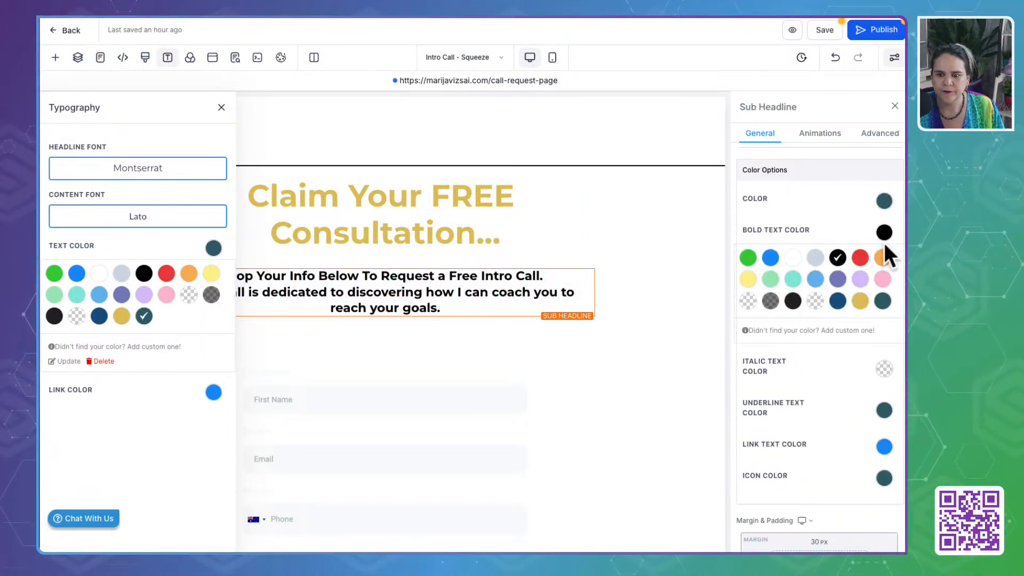
click(883, 301)
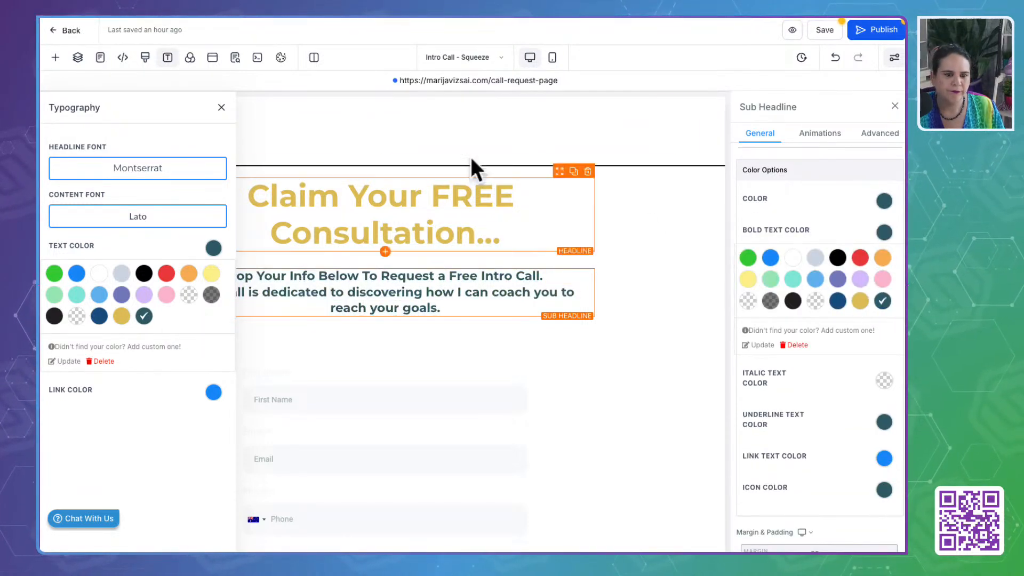
click(220, 108)
- Replace "Consultation" with "Discovery Session" in the gold "Claim Your FREE" headline
click(366, 235)
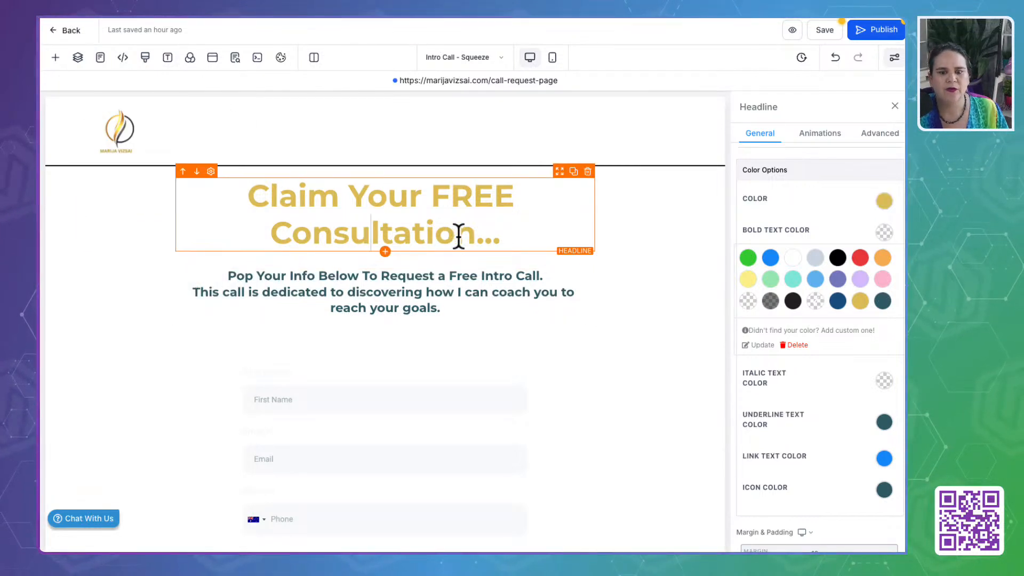
drag(467, 235, 274, 235)
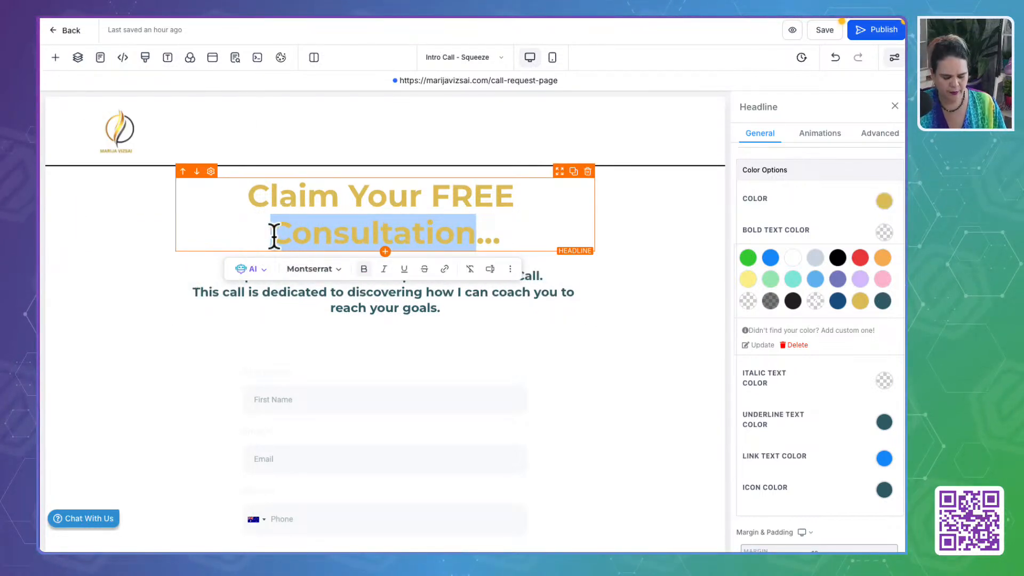
text(Disco)
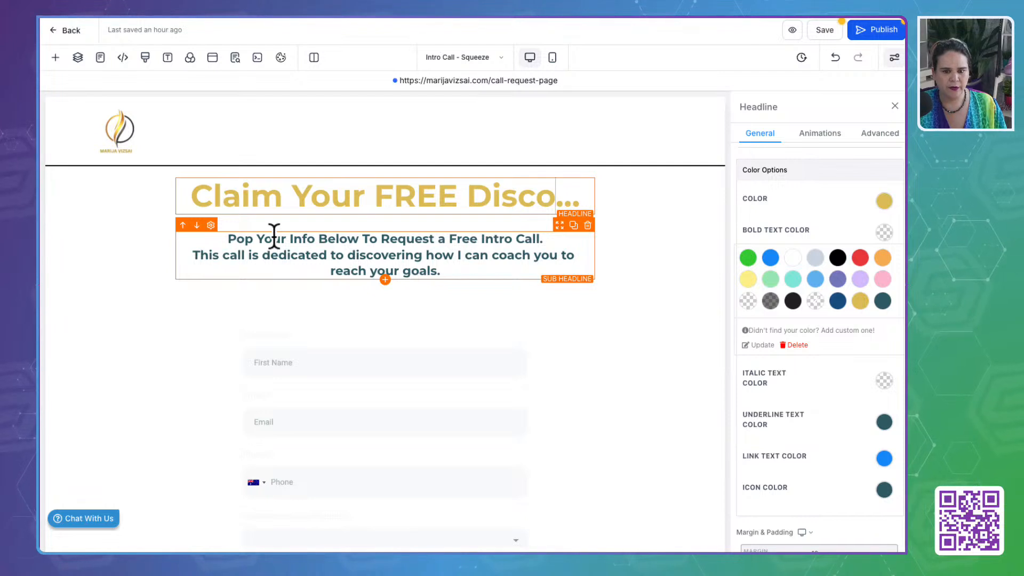
text(vert)
key(BackSpace)
text(y )
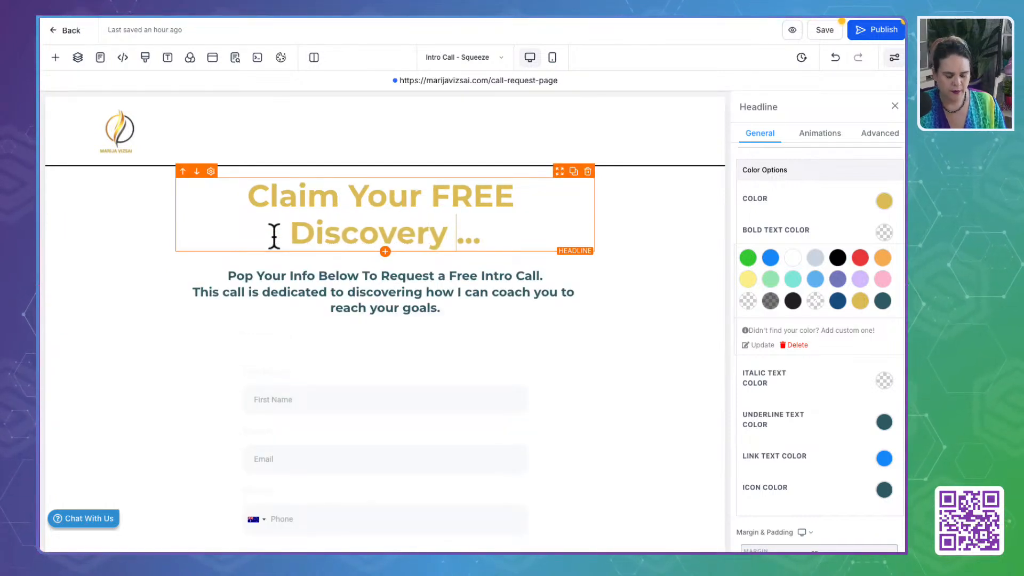
text(Session)
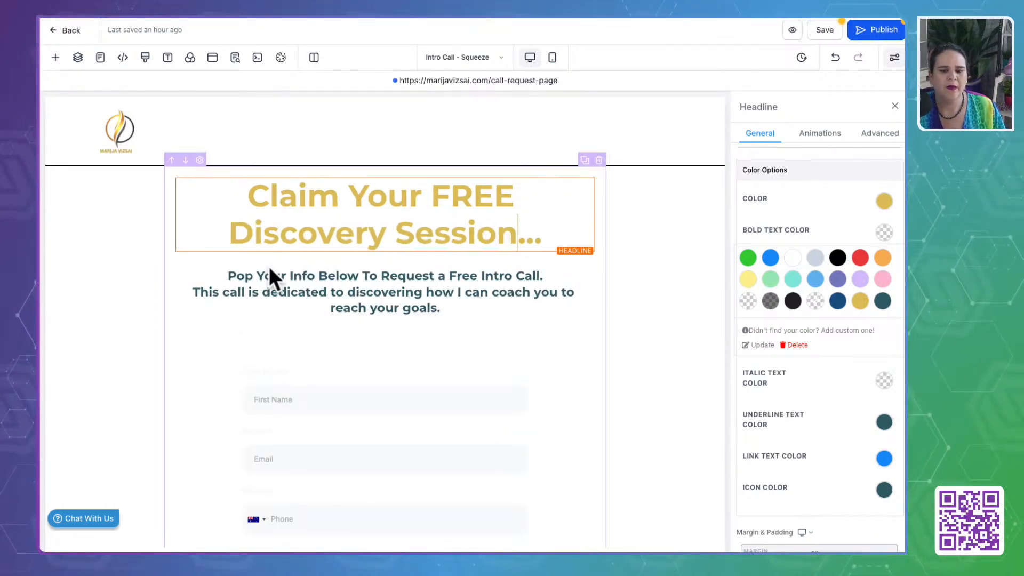
- Delete all of the page's custom CSS and save the page
click(270, 271)
scroll(343, 393, down, 5)
click(300, 173)
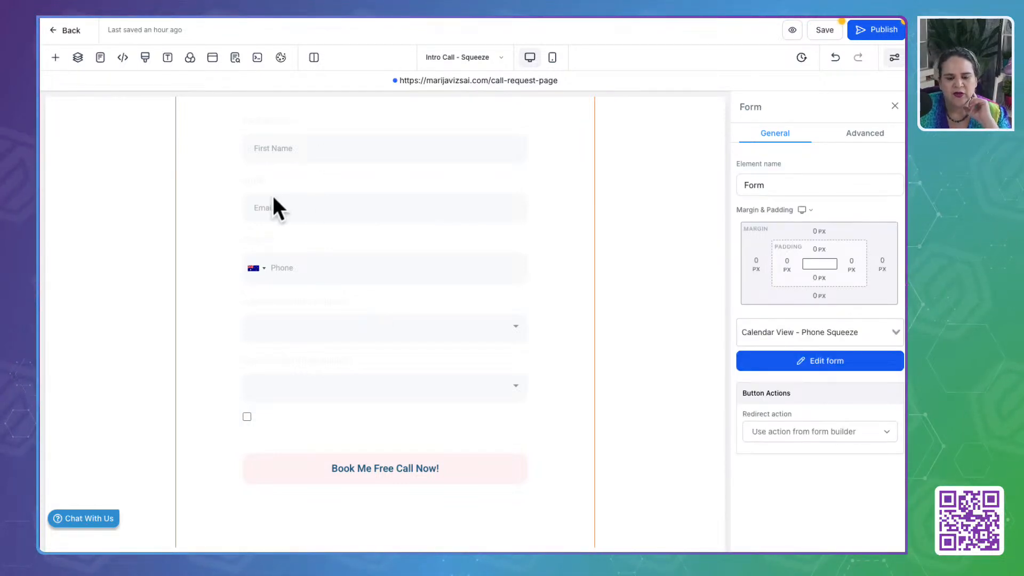
click(167, 57)
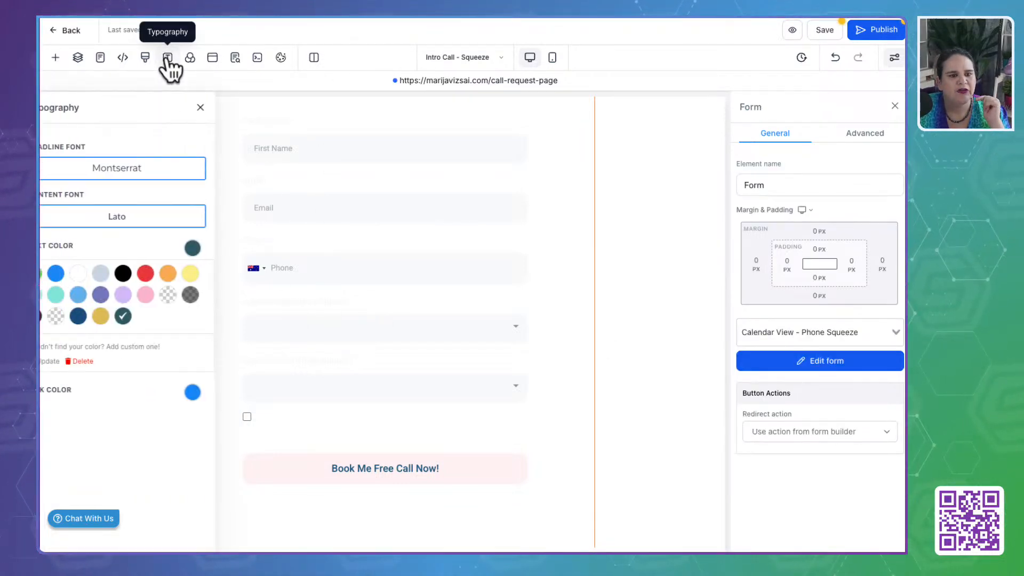
click(145, 57)
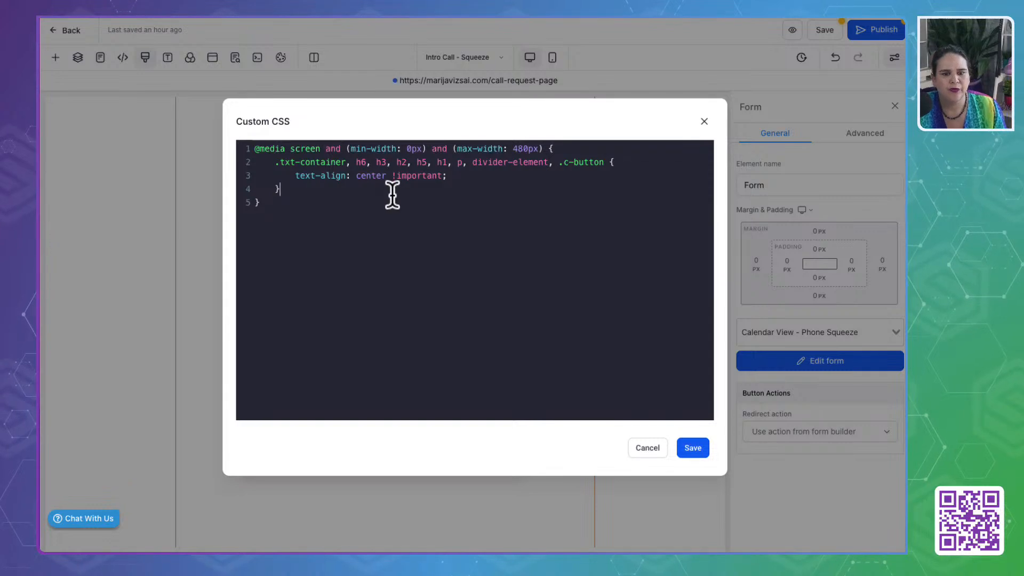
key(ctrl+a)
key(BackSpace)
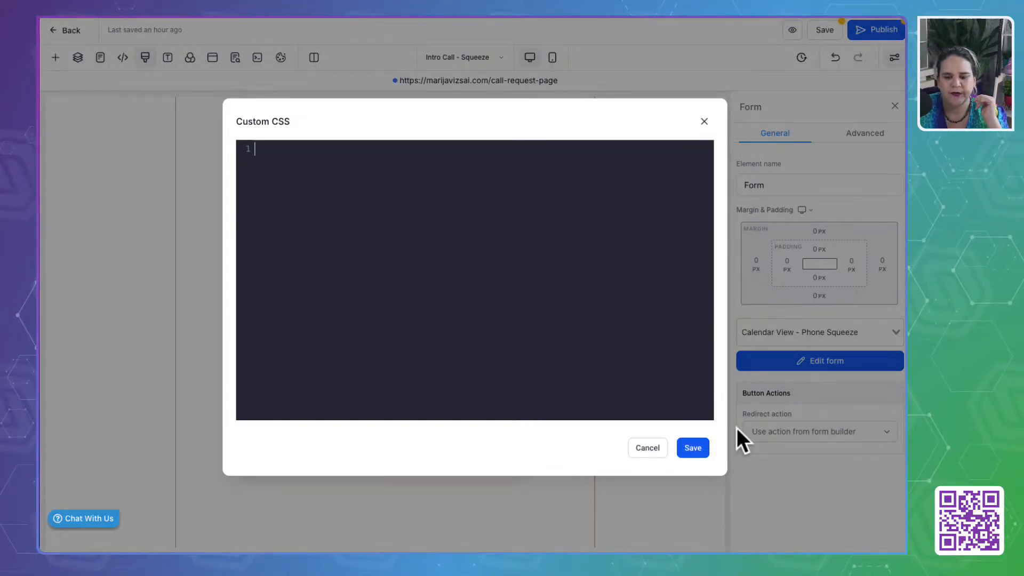
click(691, 448)
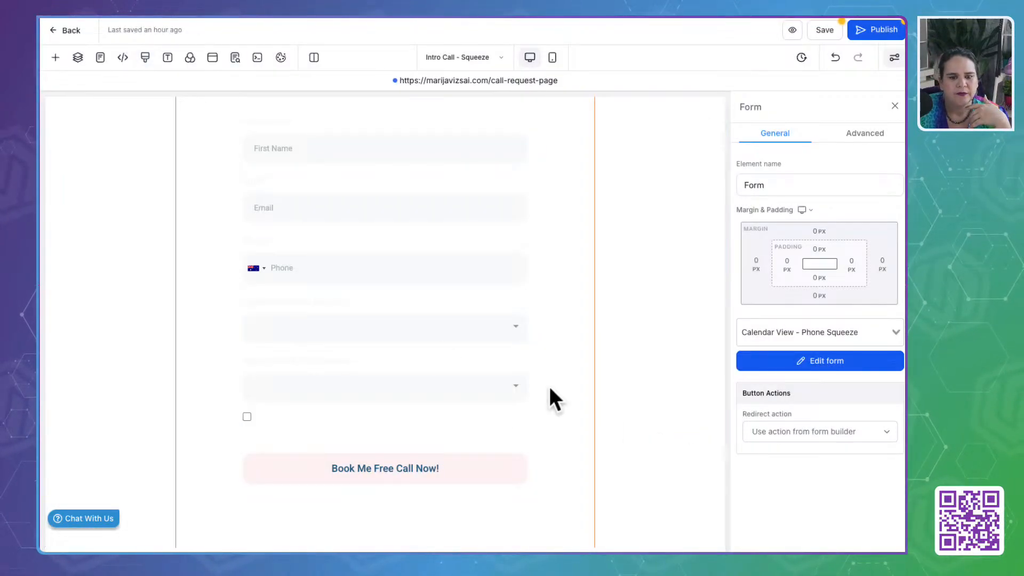
scroll(391, 313, up, 5)
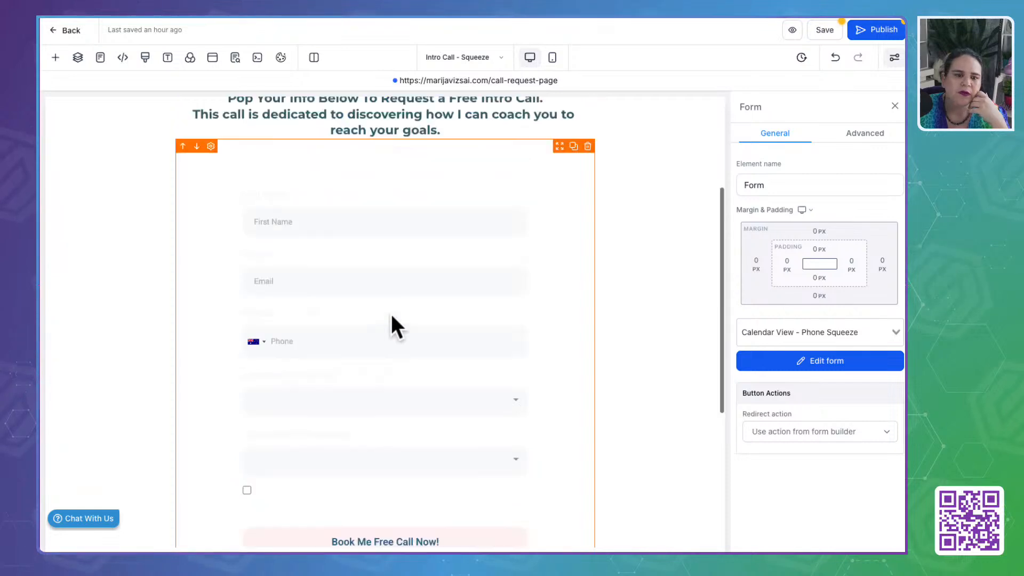
click(817, 37)
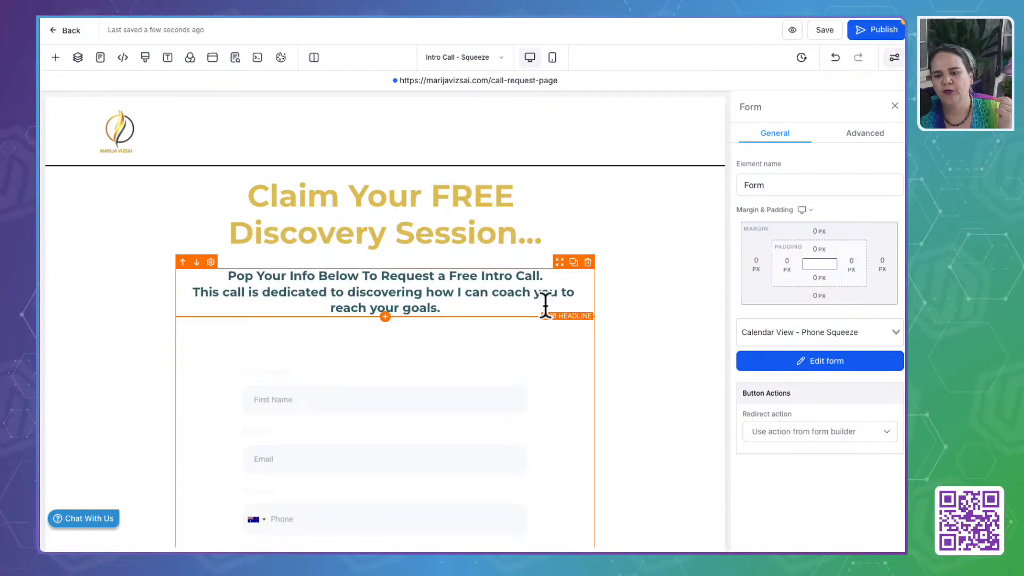
- Examine the page's background, popup, SEO meta data, custom CSS and tracking code settings
click(192, 57)
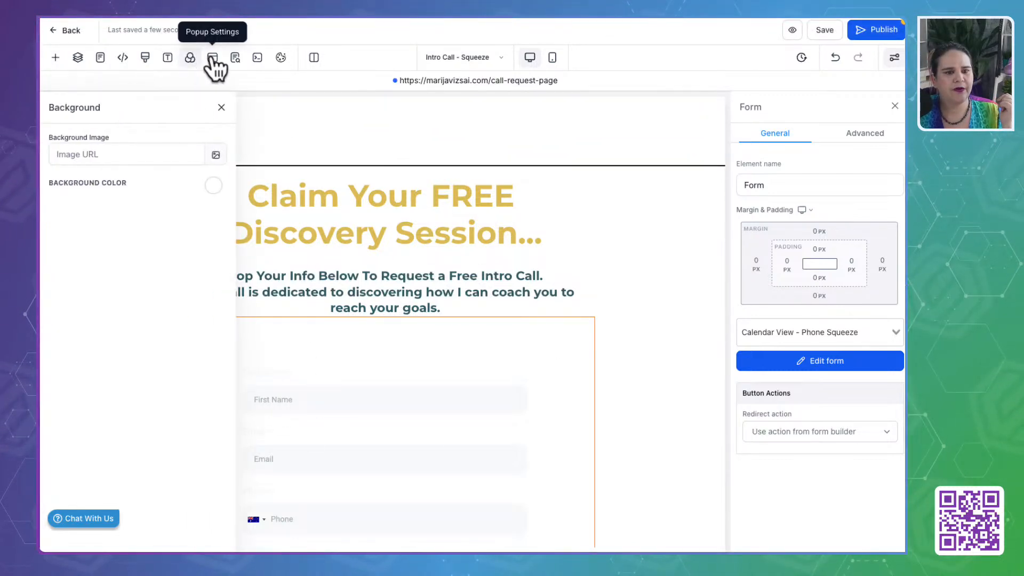
click(212, 57)
click(235, 57)
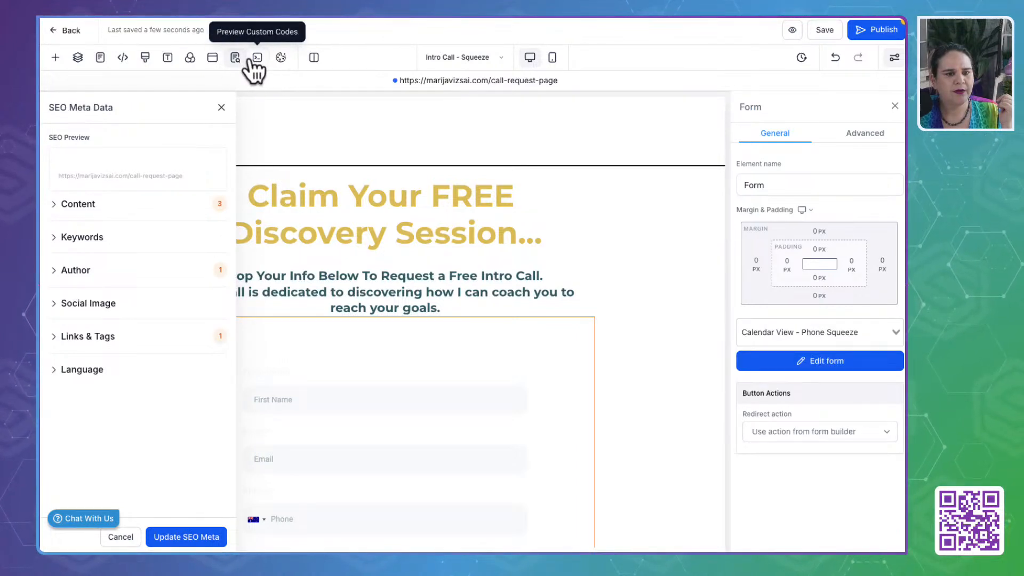
click(281, 57)
click(147, 60)
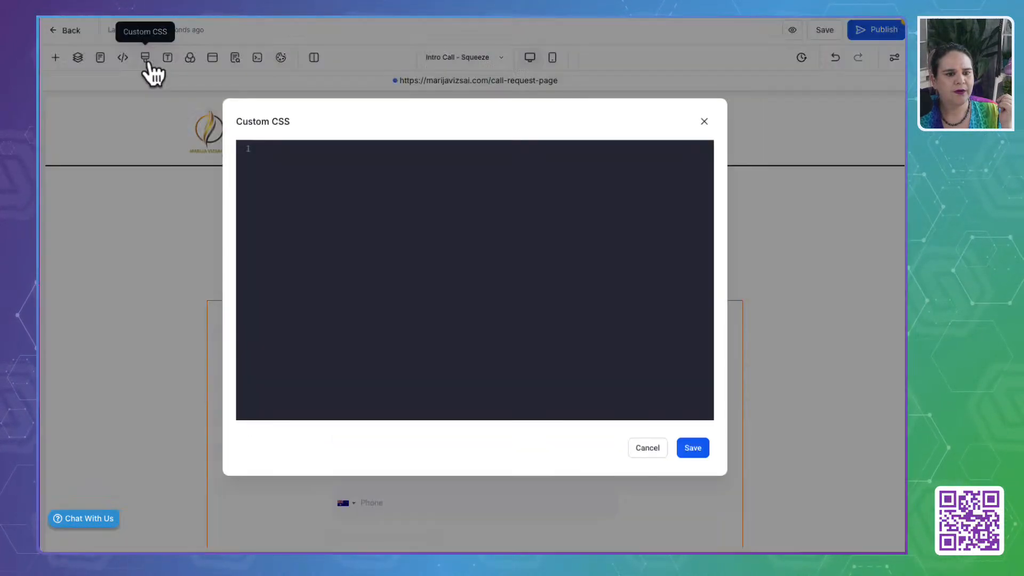
click(118, 60)
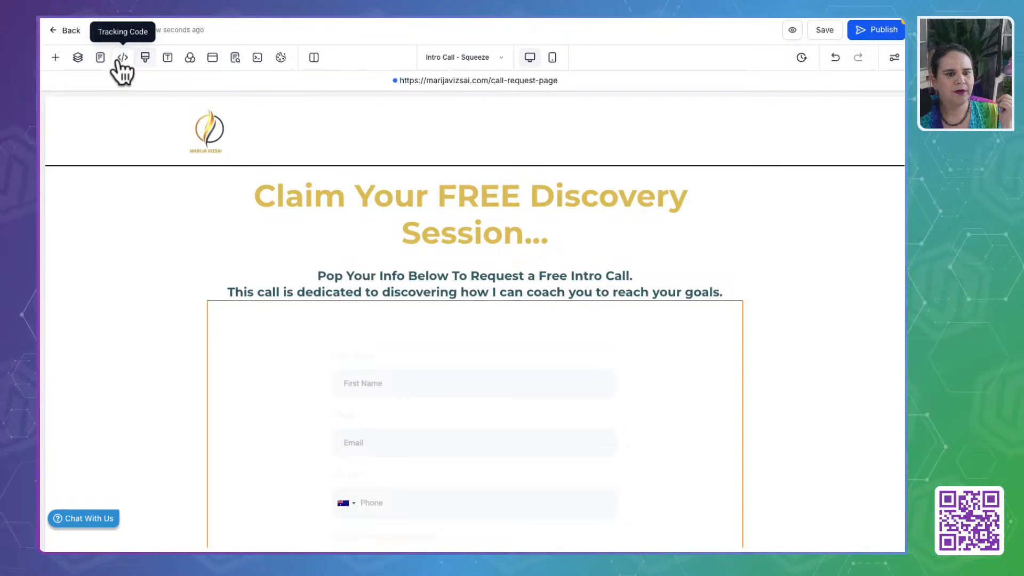
click(123, 59)
click(699, 105)
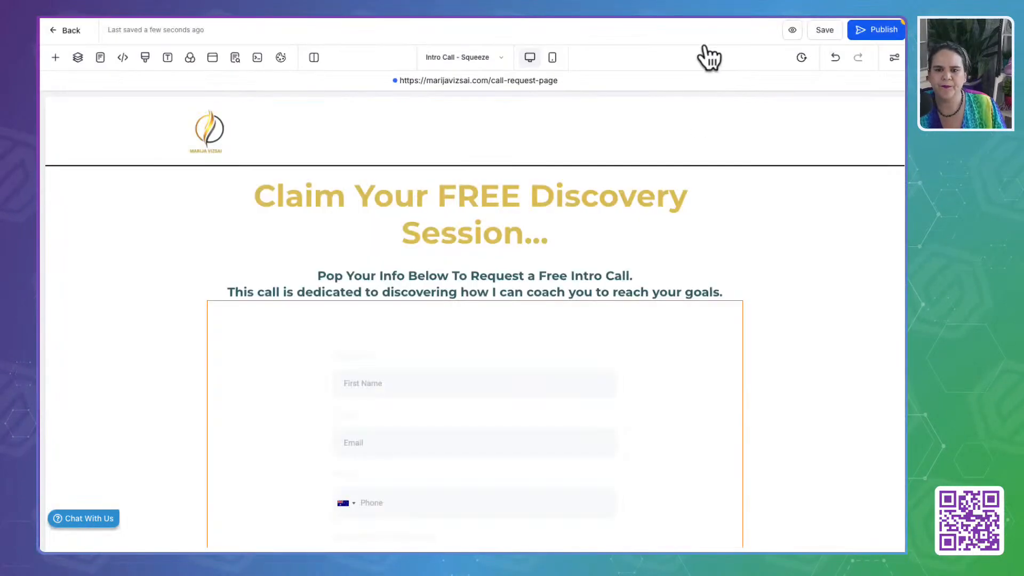
- Open the page's Calendar View - Phone Squeeze form for editing
click(424, 448)
scroll(425, 448, down, 4)
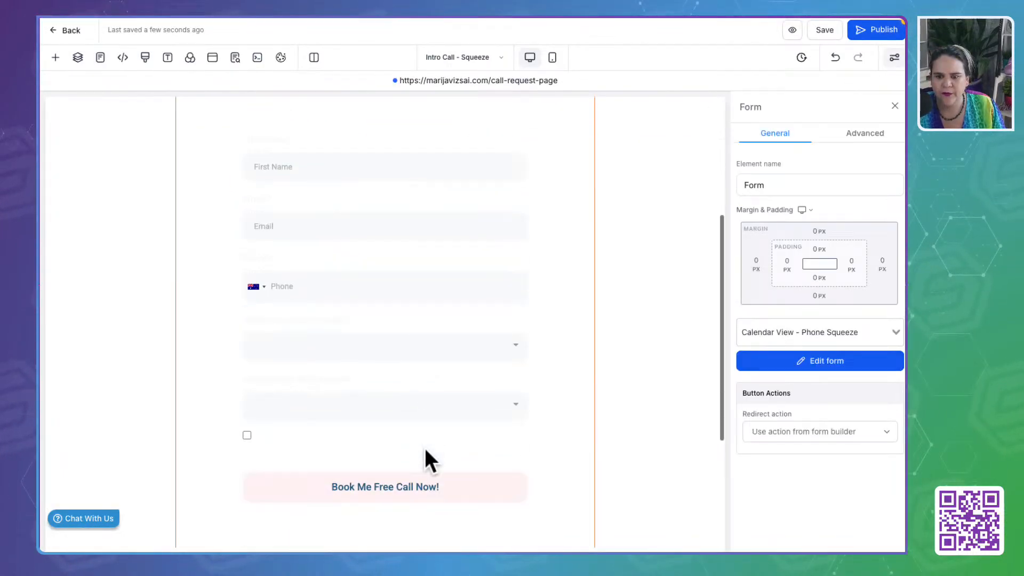
click(863, 358)
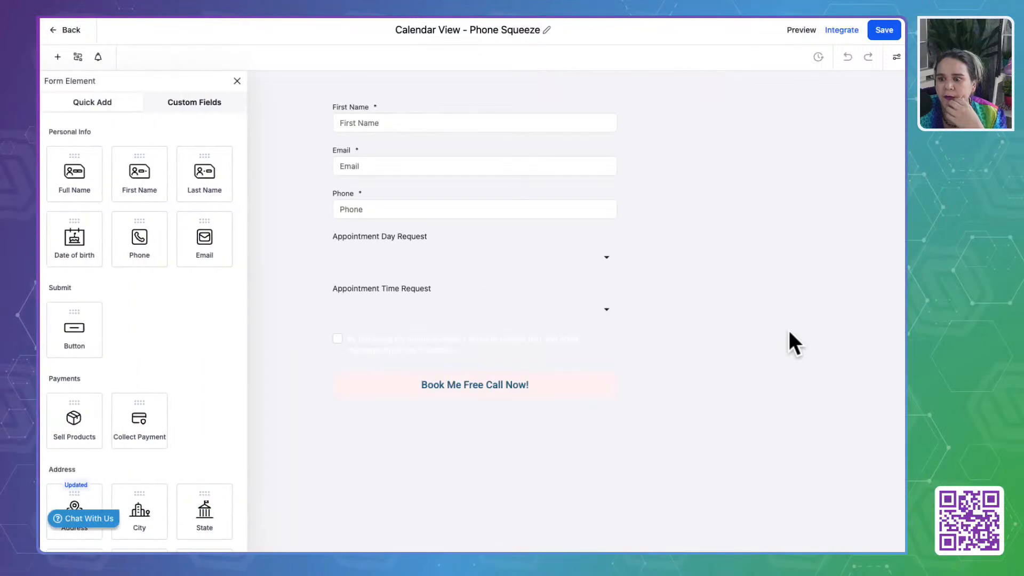
- Review the Appointment Day Request and First Name field settings, plus the form's themes and on-submit options
click(500, 238)
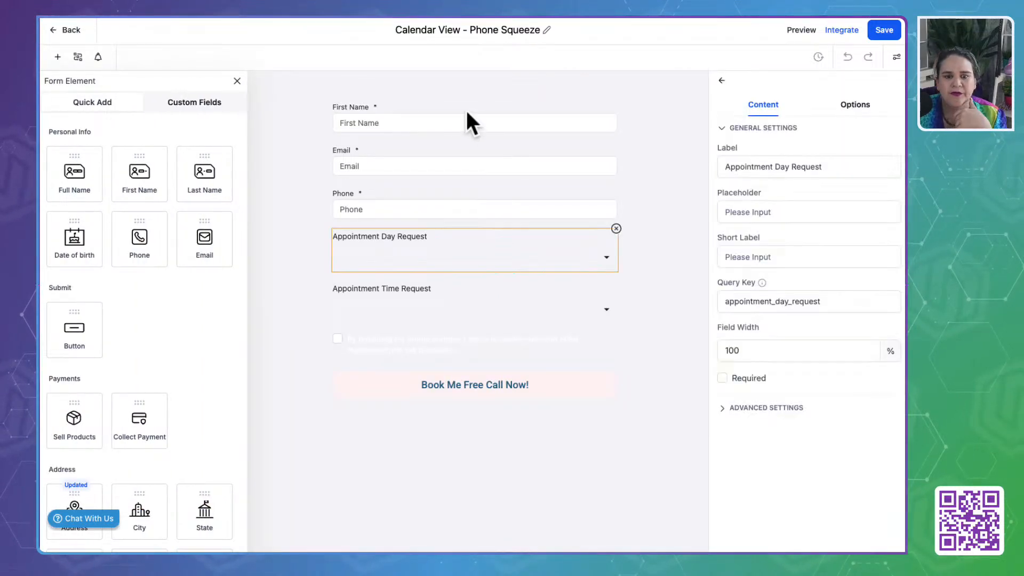
click(466, 111)
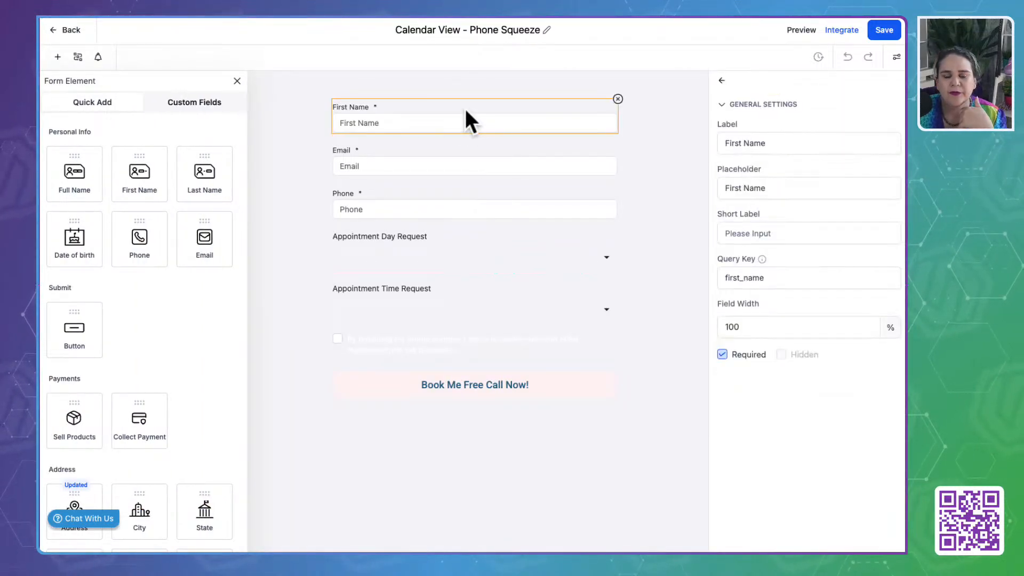
click(897, 57)
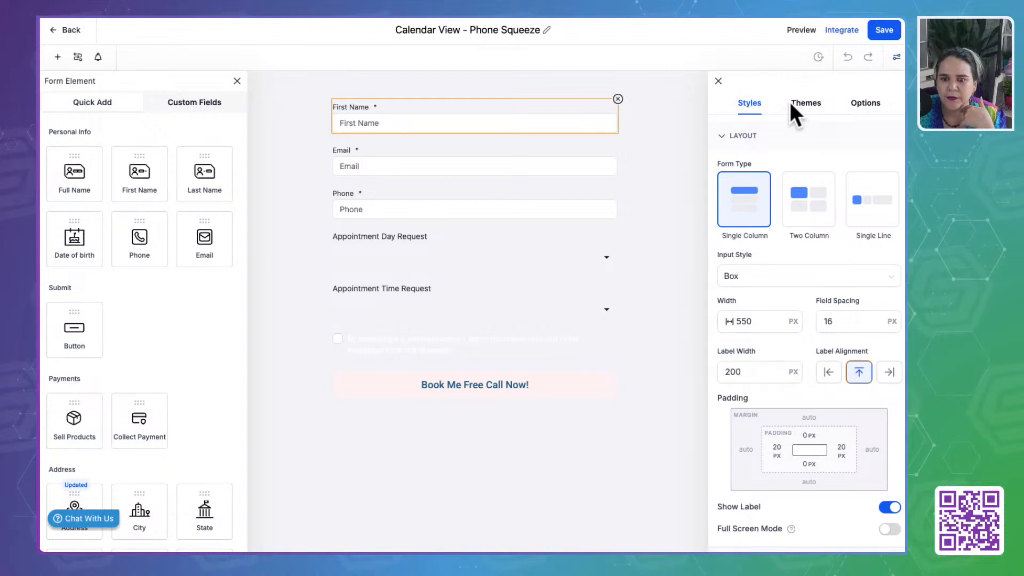
click(806, 103)
click(866, 103)
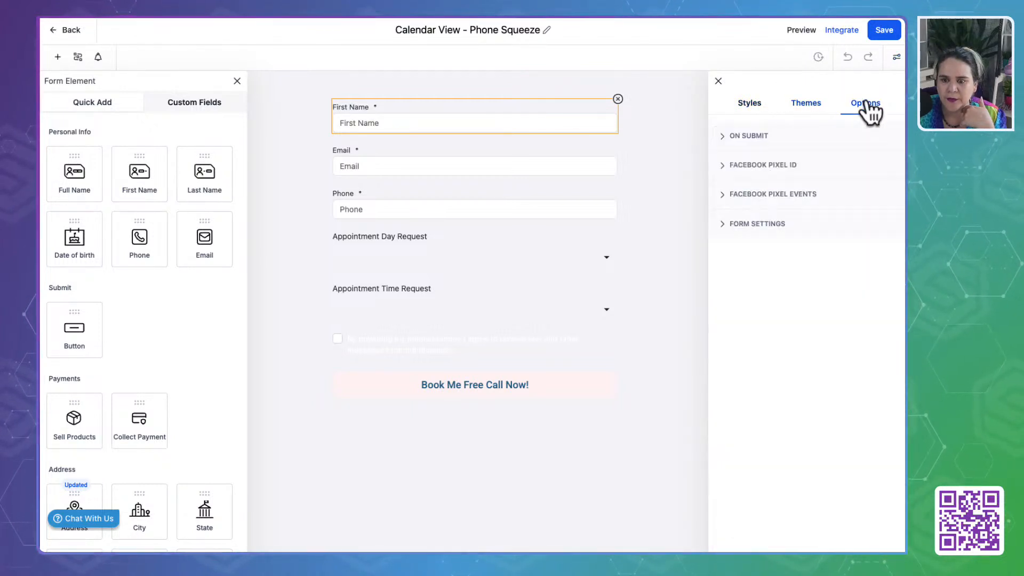
click(747, 137)
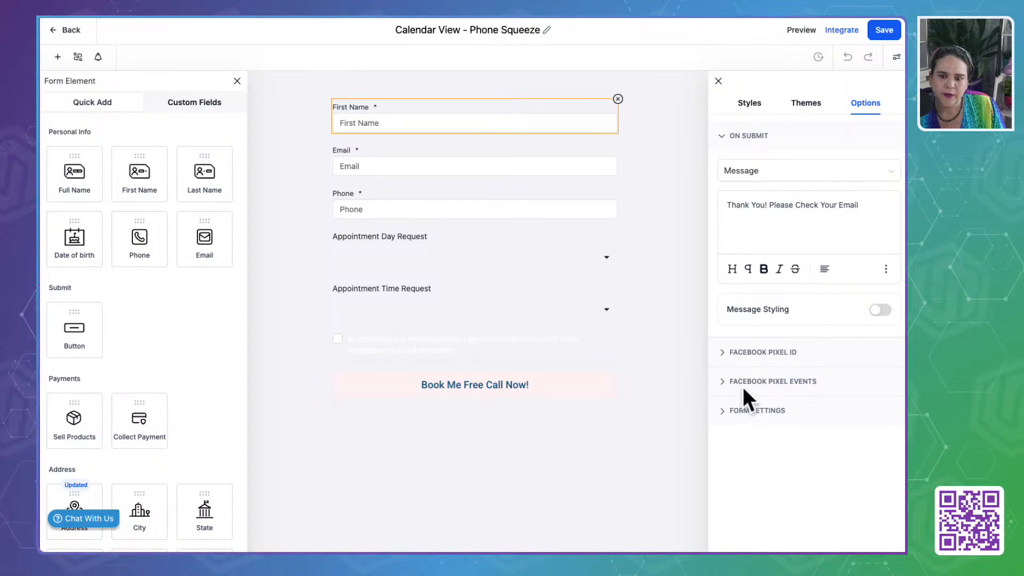
- Set the form's font color to the brand dark teal #325D67FF in its colors and background styles
click(751, 106)
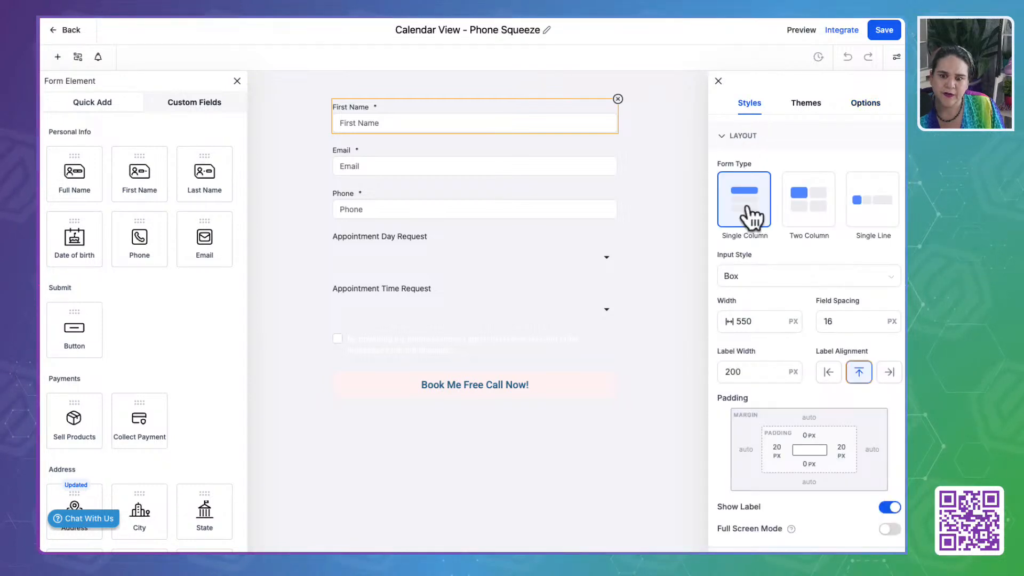
scroll(752, 298, down, 3)
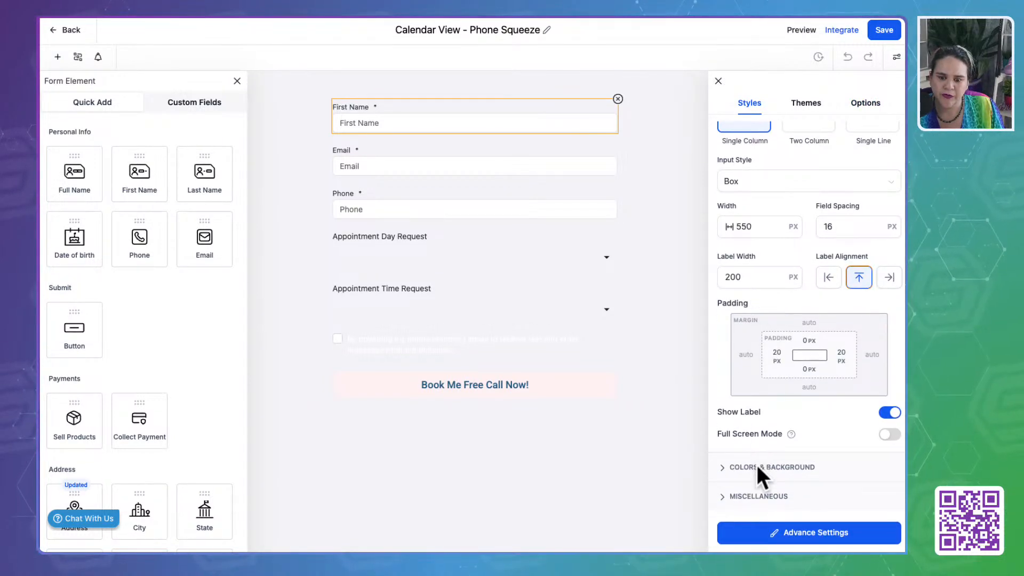
click(757, 465)
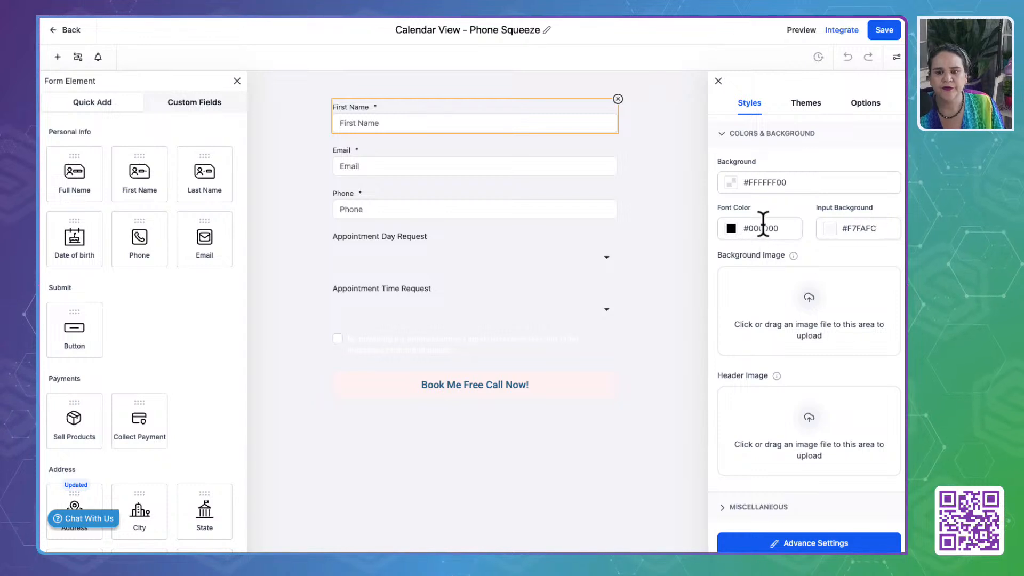
click(732, 228)
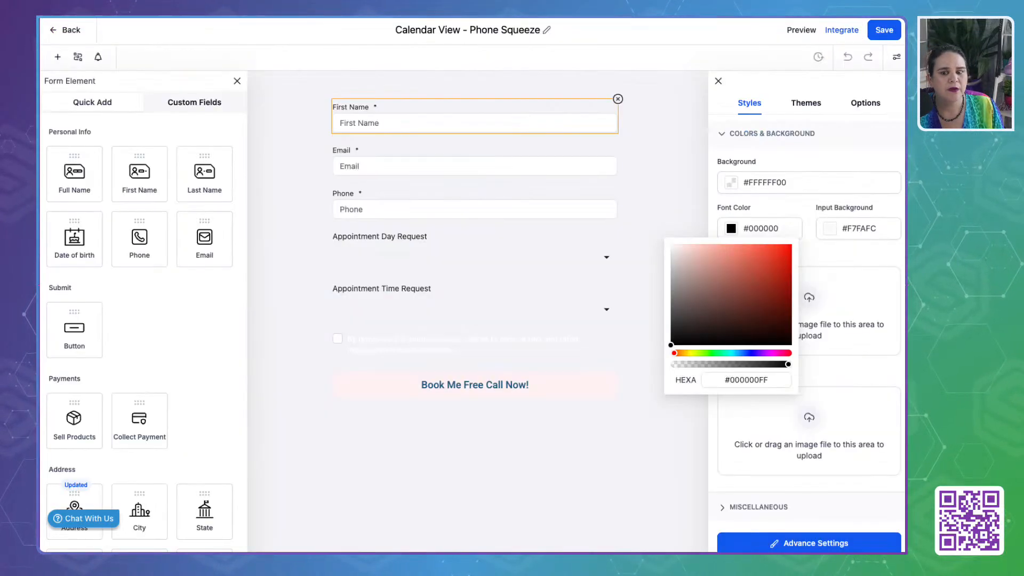
double_click(757, 229)
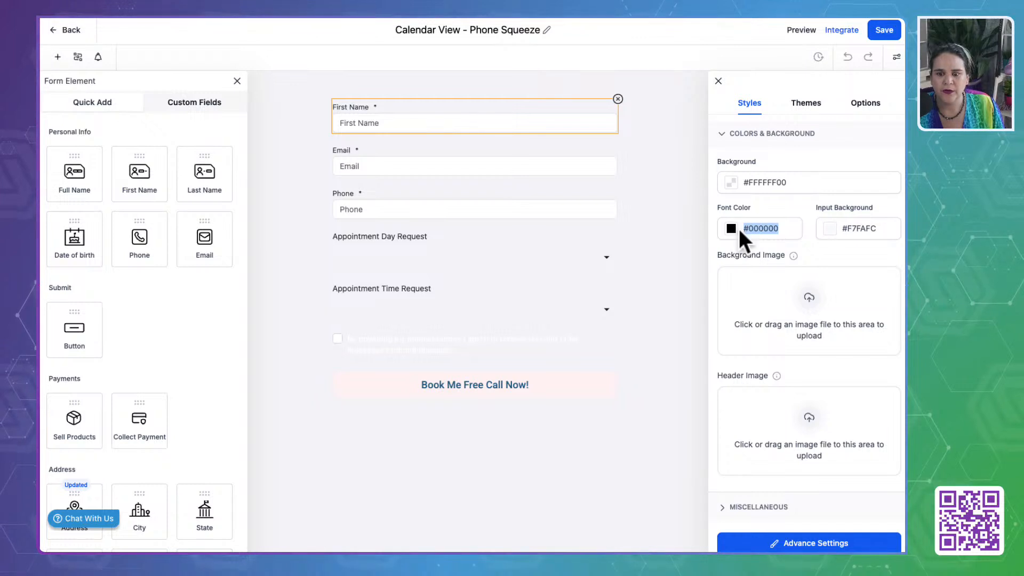
click(736, 229)
click(748, 380)
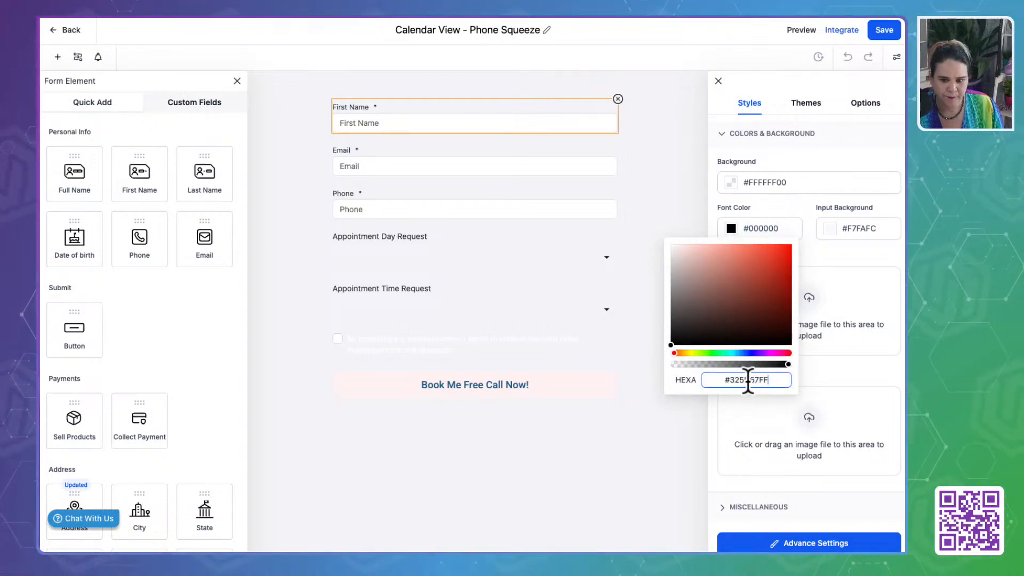
key(Return)
click(839, 258)
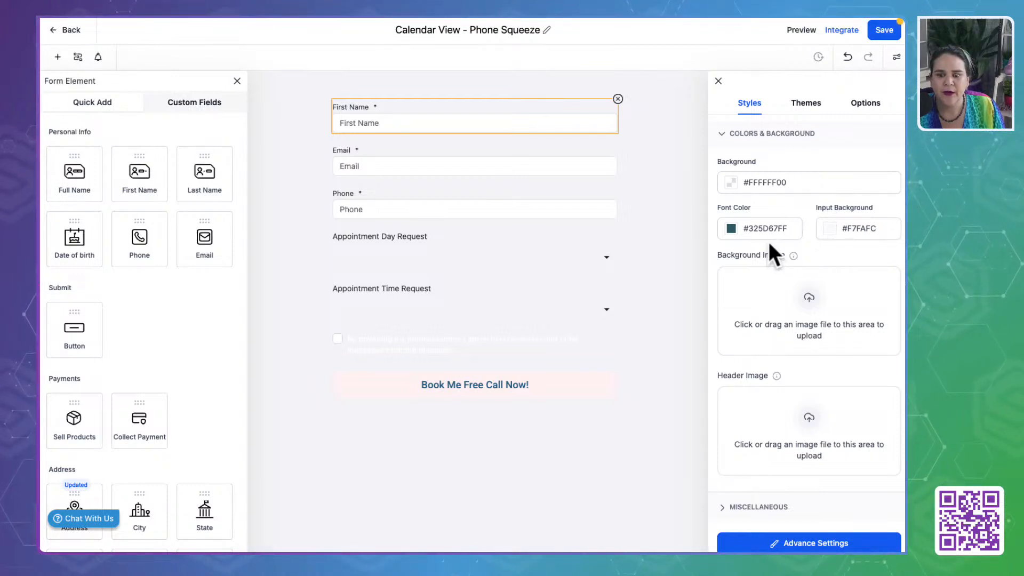
- Set the form's background color to the brand board's Cream, #F2F1ECFF
scroll(769, 242, up, 1)
click(733, 215)
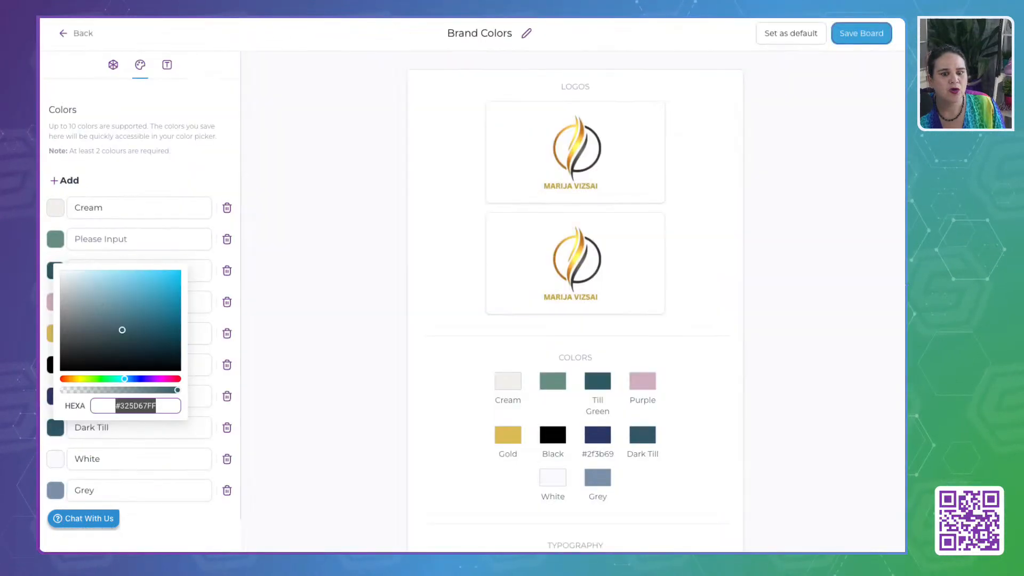
click(270, 224)
click(58, 209)
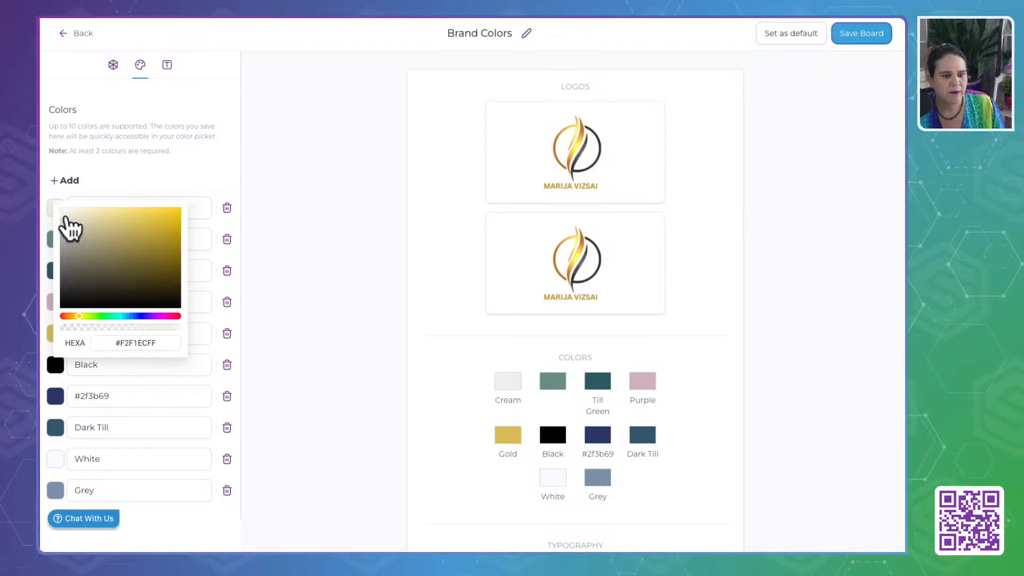
double_click(140, 344)
key(ctrl+c)
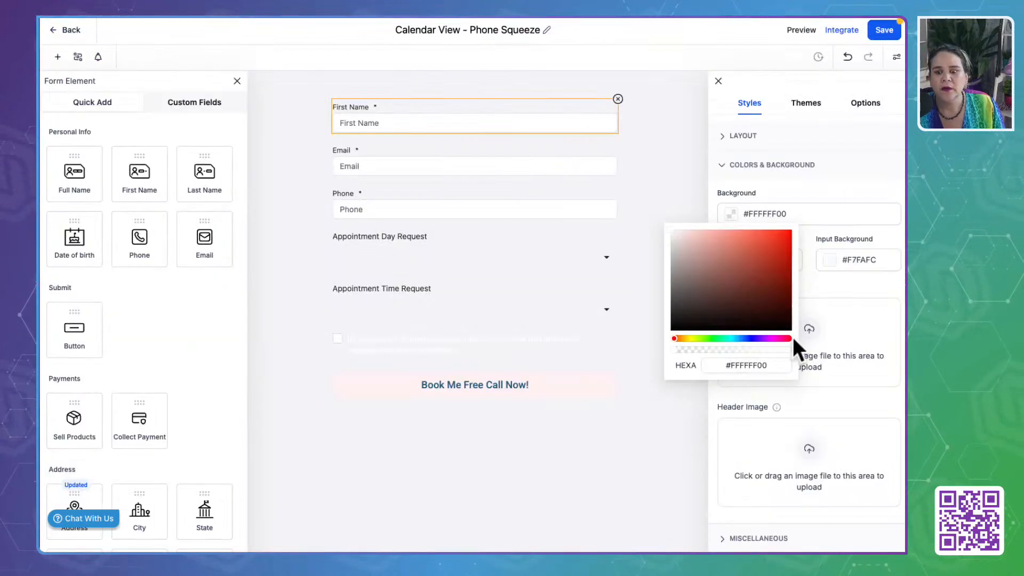
double_click(753, 365)
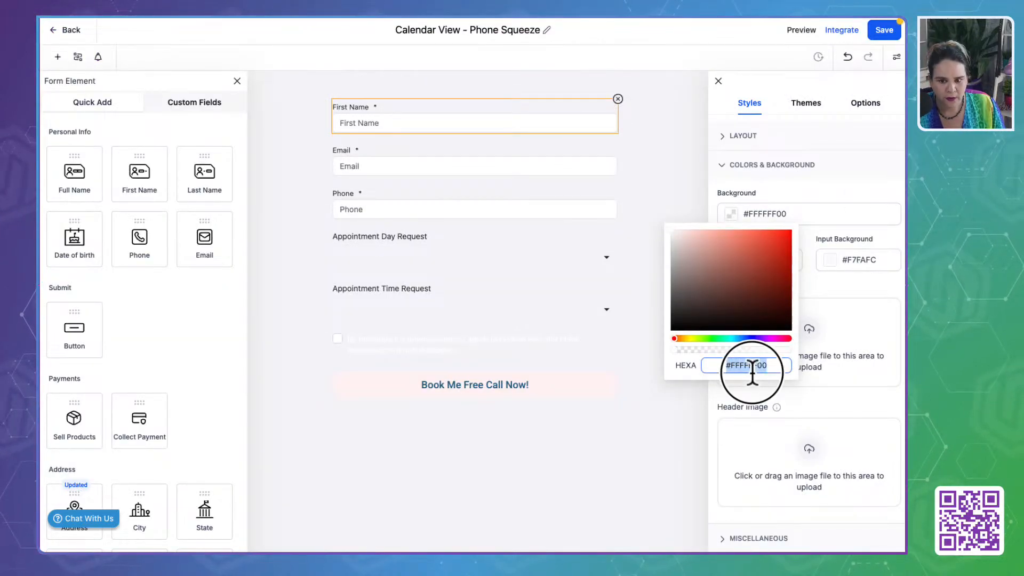
key(ctrl+v)
click(853, 288)
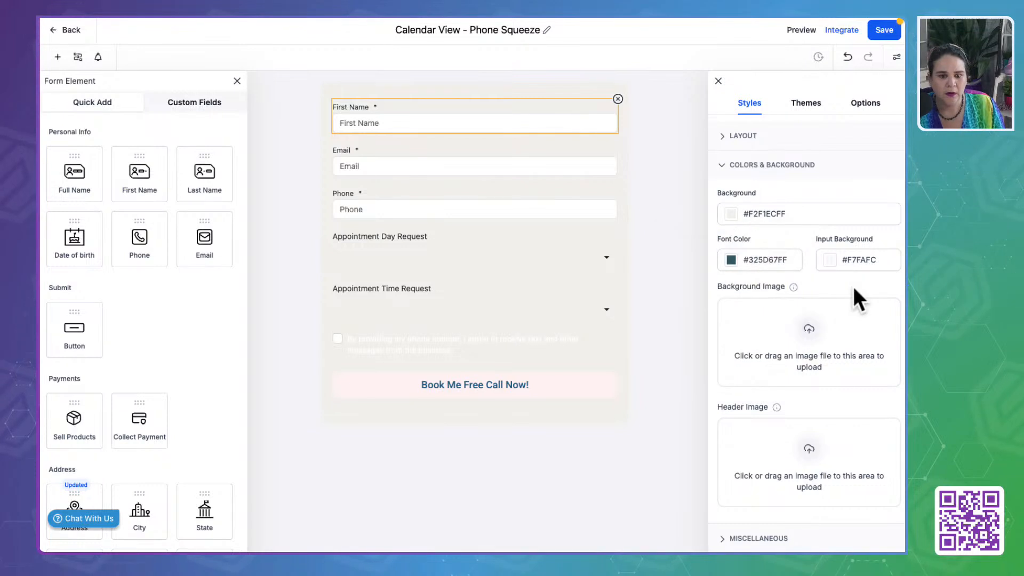
- Review the form's miscellaneous options and the Form and Input Field styles in its advanced settings
scroll(804, 292, down, 1)
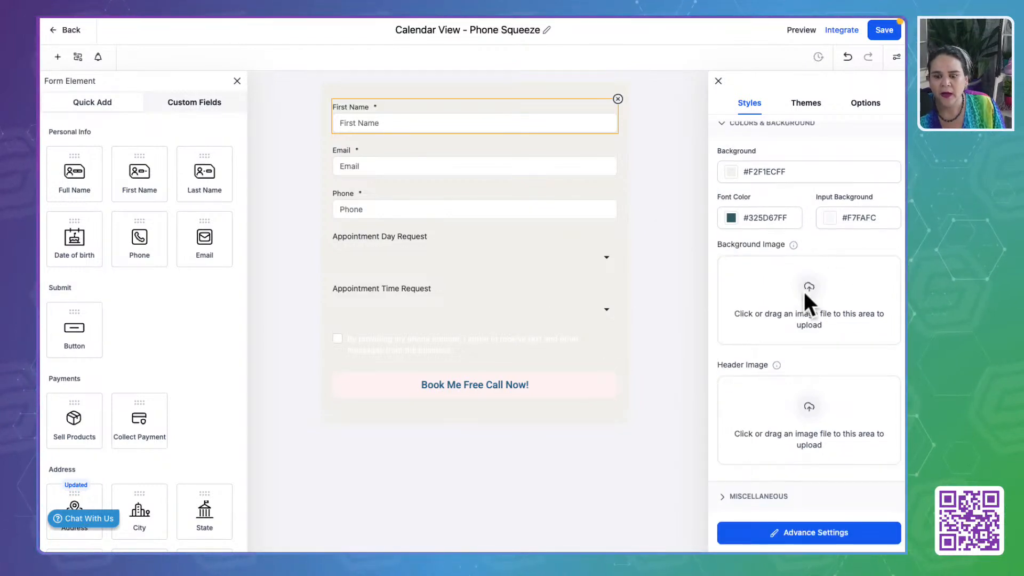
click(771, 490)
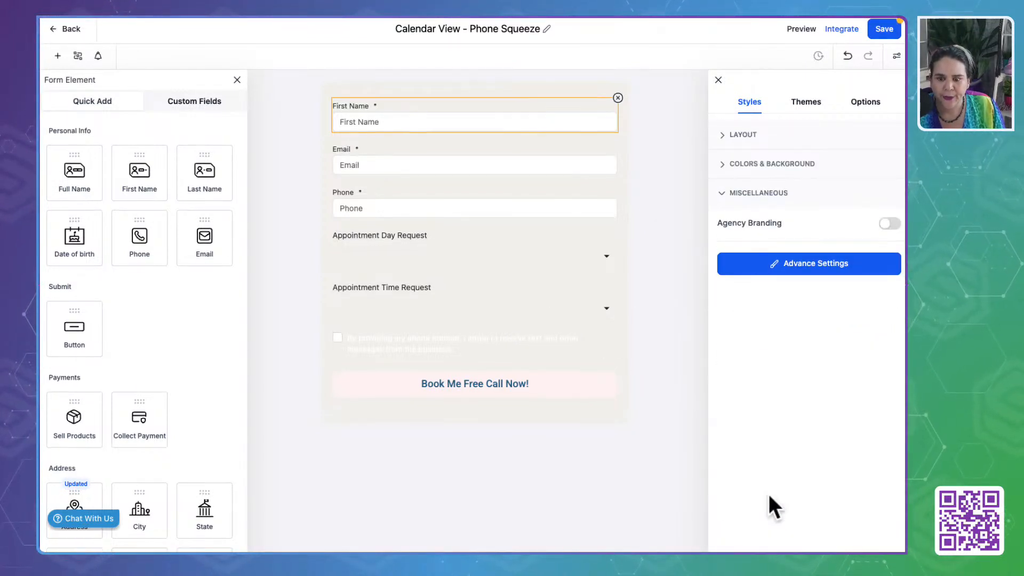
click(815, 265)
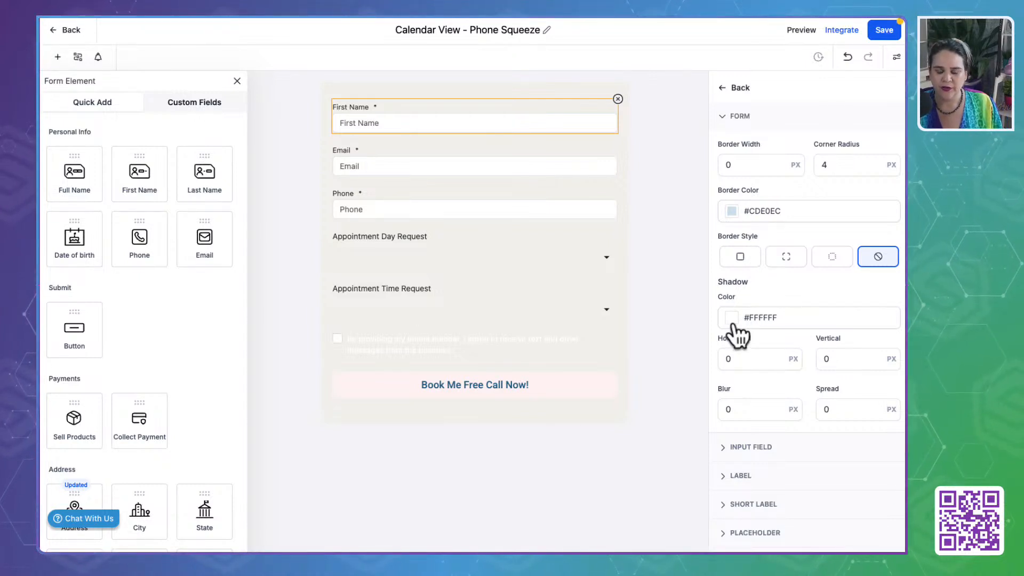
scroll(736, 333, down, 1)
click(751, 418)
scroll(752, 417, down, 2)
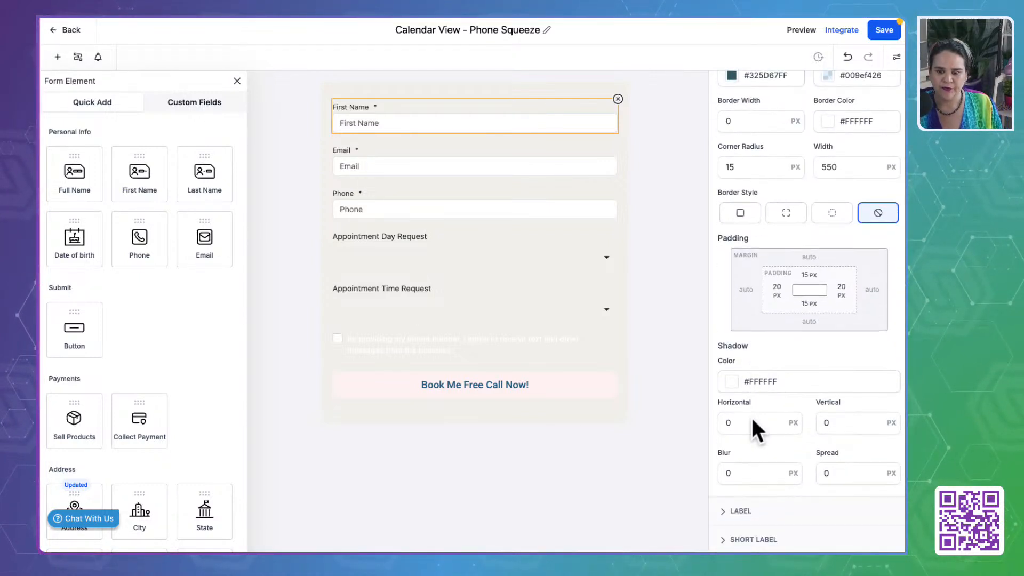
scroll(746, 394, down, 1)
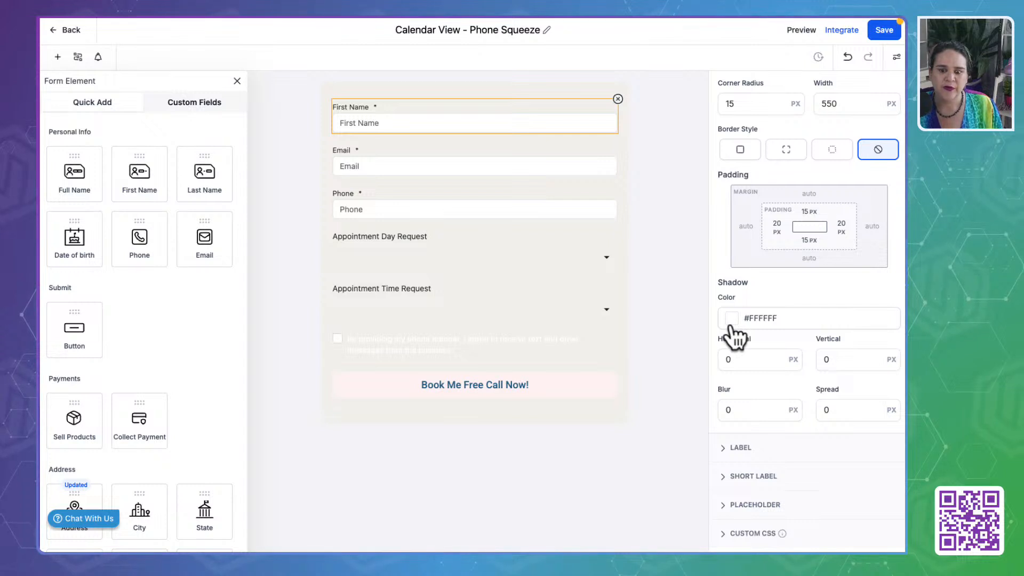
scroll(735, 335, up, 3)
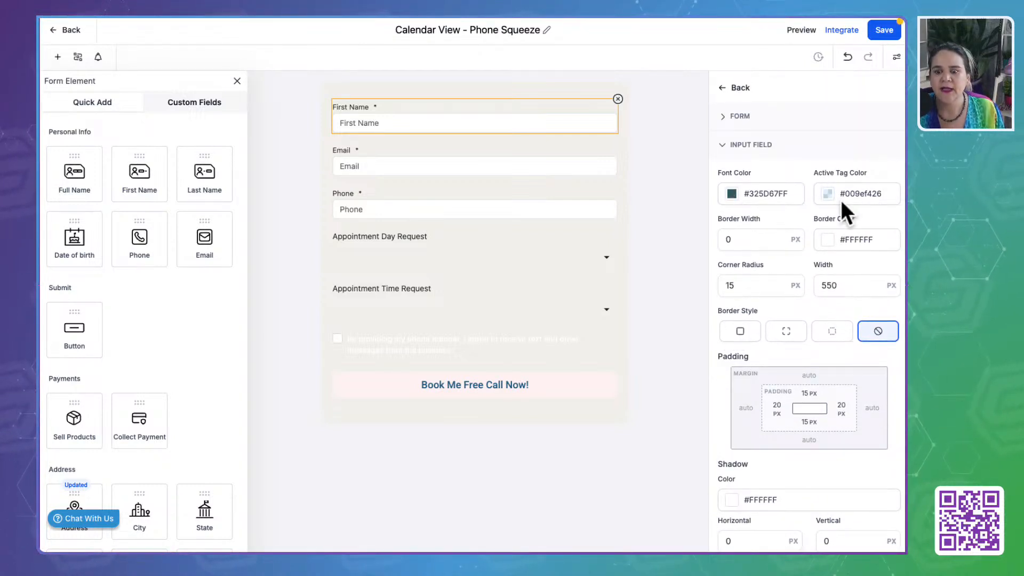
scroll(788, 375, down, 1)
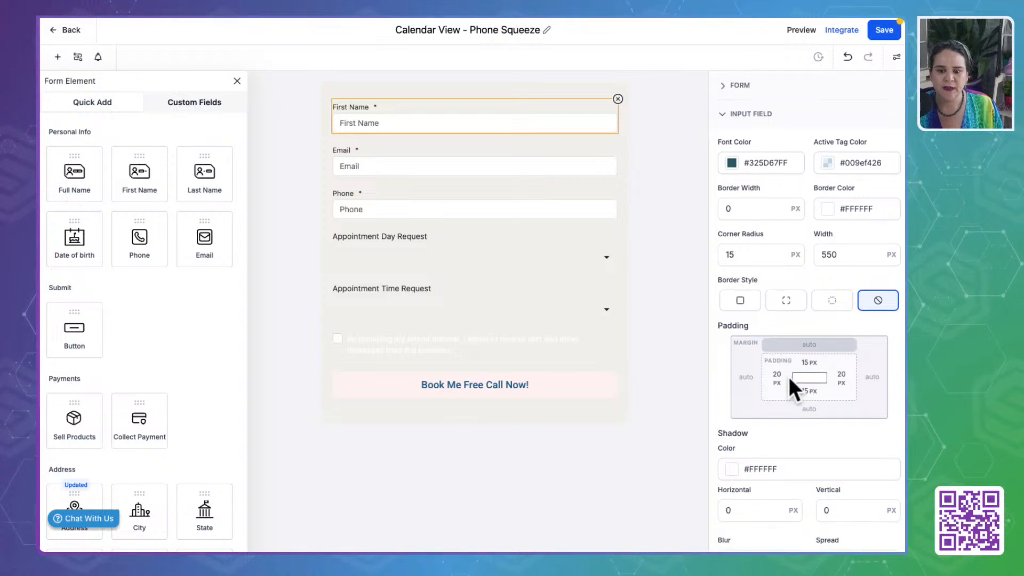
scroll(789, 375, down, 3)
- Set the form's label color to the brand cream #F2F1ECFF in the advanced settings
click(742, 448)
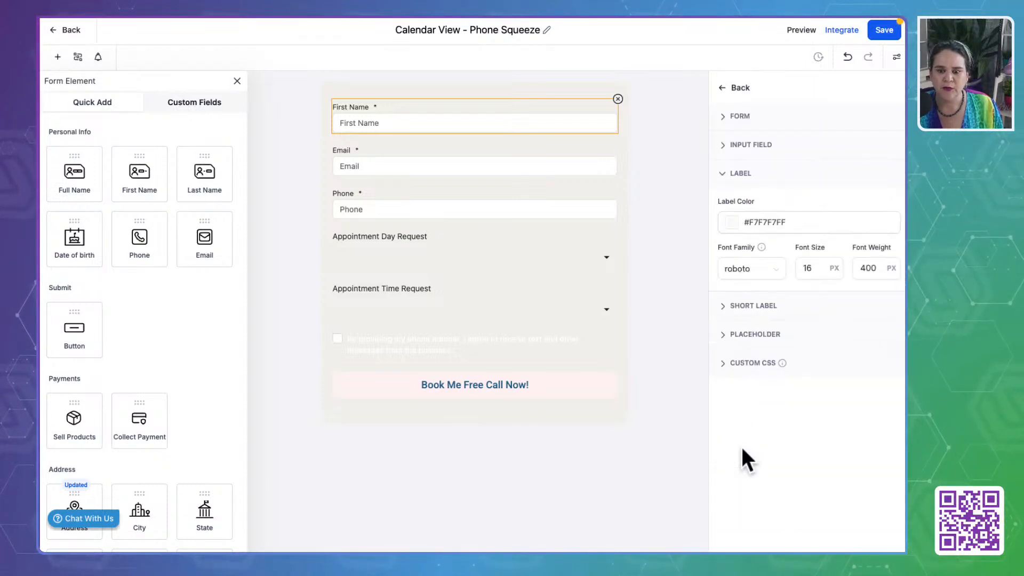
click(734, 234)
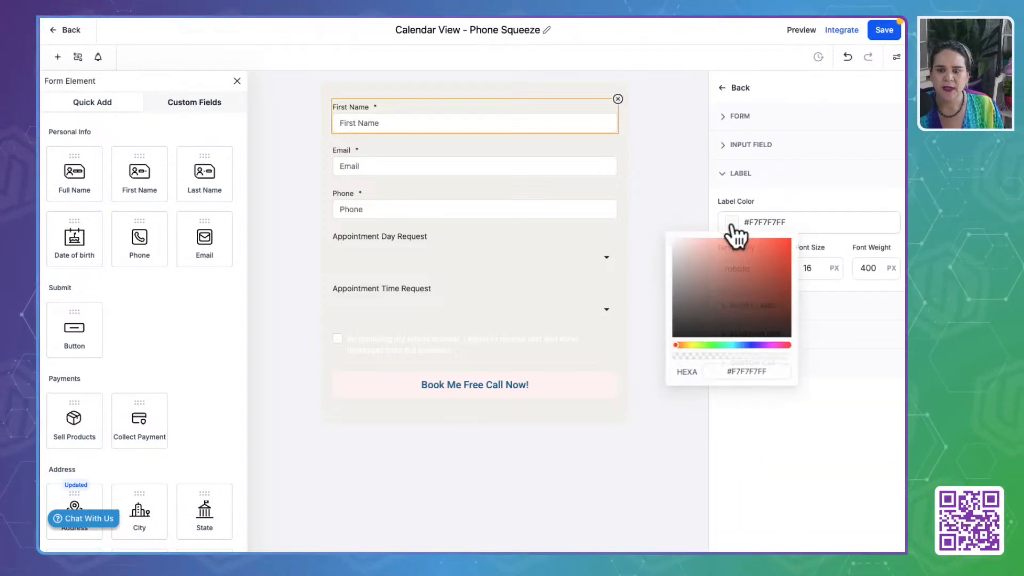
triple_click(741, 374)
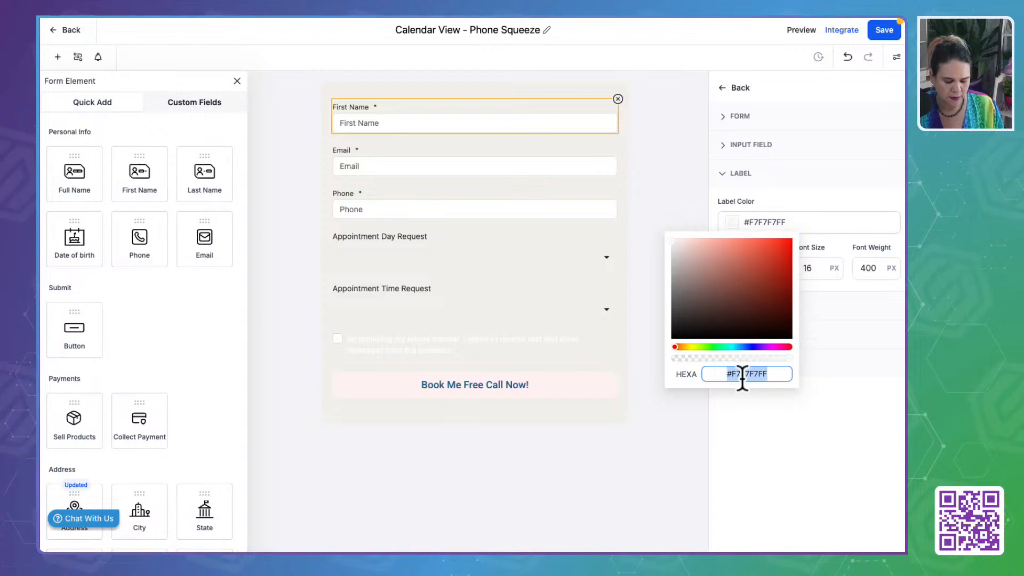
key(ctrl+v)
click(864, 411)
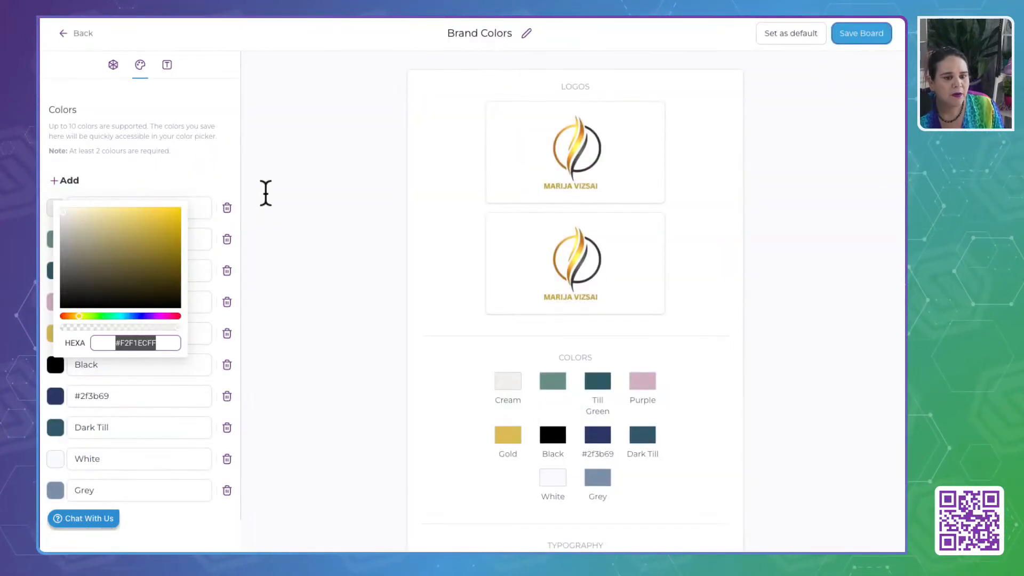
- Copy the Till Green hex code from the brand board and set the form's label color to #325D67FF
click(265, 194)
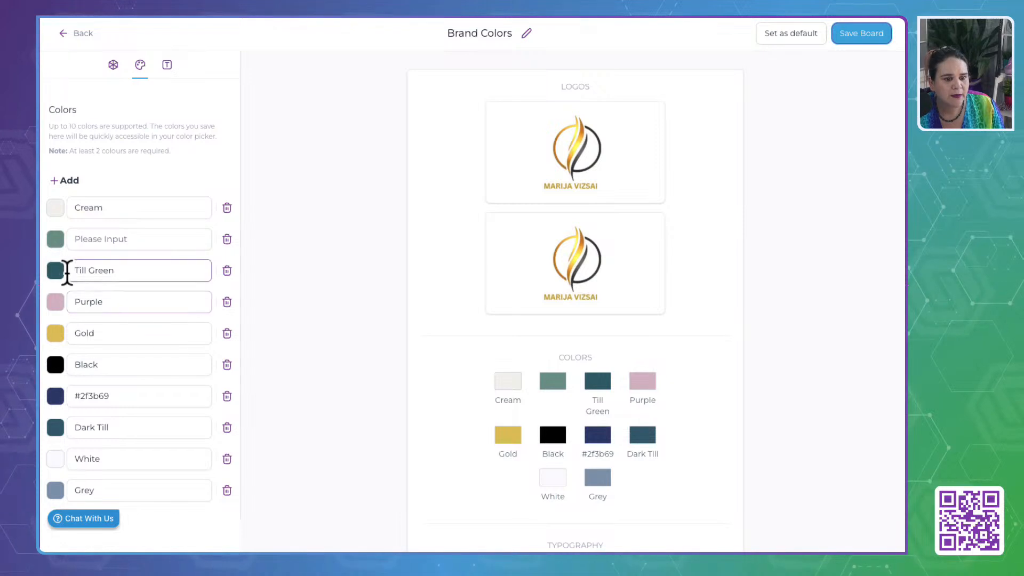
click(62, 271)
triple_click(128, 406)
key(ctrl+c)
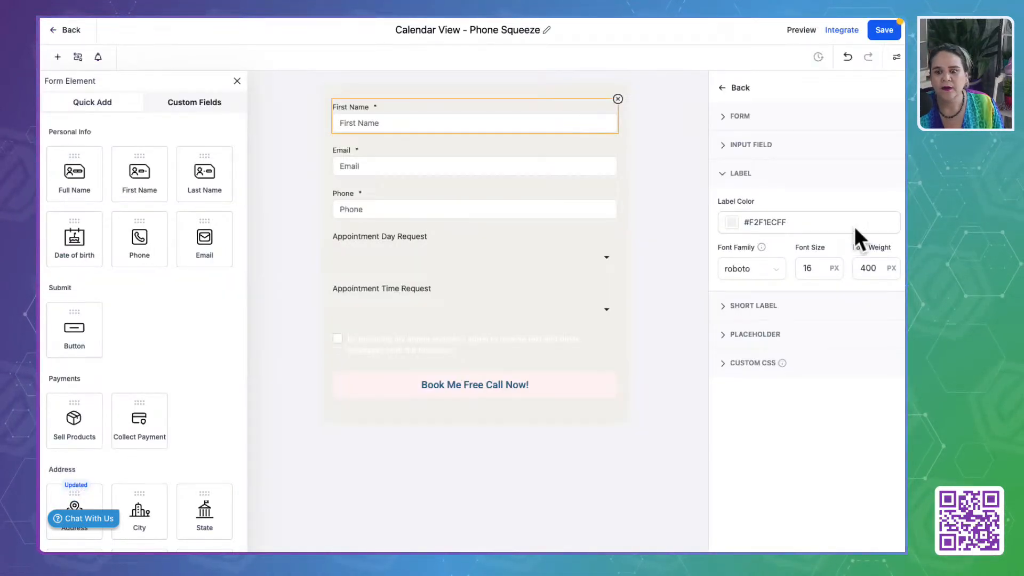
click(731, 221)
triple_click(741, 375)
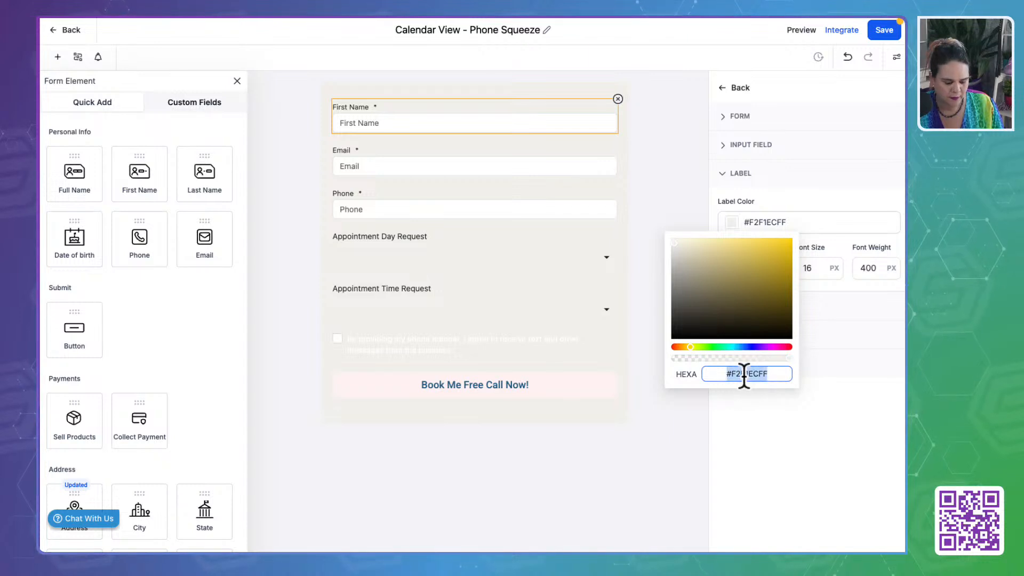
key(ctrl+v)
click(816, 487)
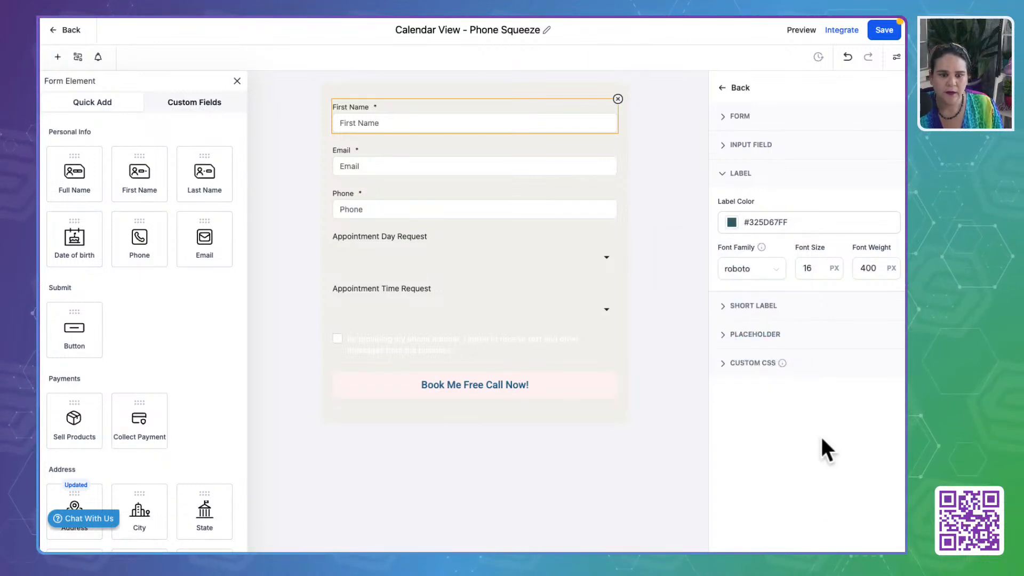
- Set the form's short label color to the brand dark teal #325D67FF
click(753, 310)
click(733, 251)
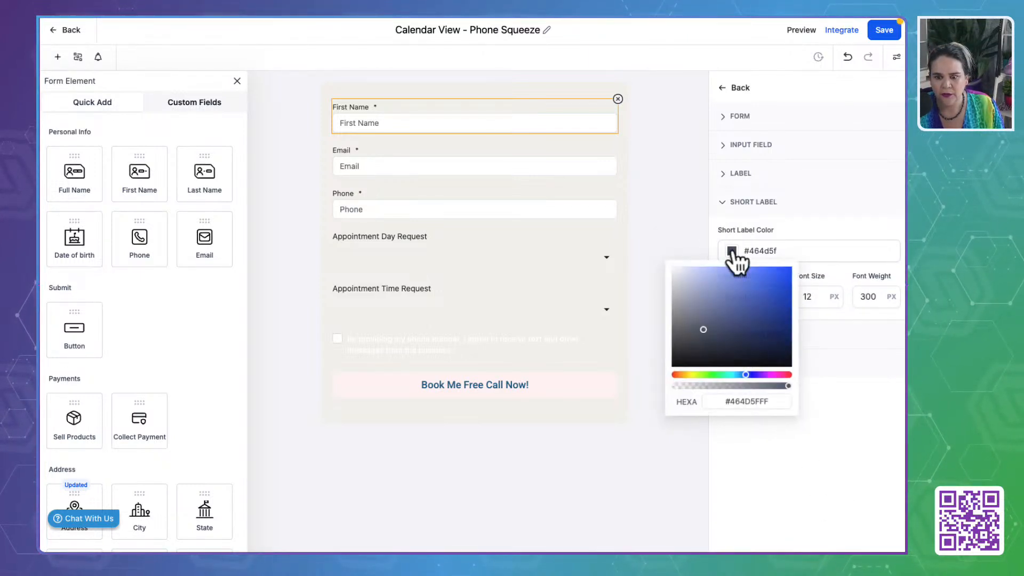
triple_click(749, 402)
key(ctrl+v)
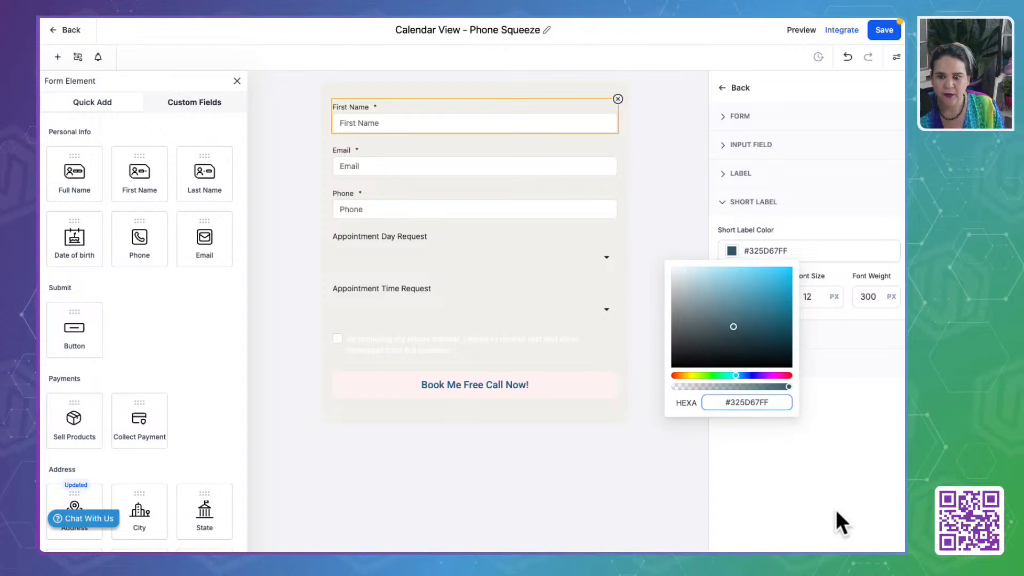
click(838, 513)
- Set the form's placeholder color to the brand dark teal #325D67FF
click(765, 335)
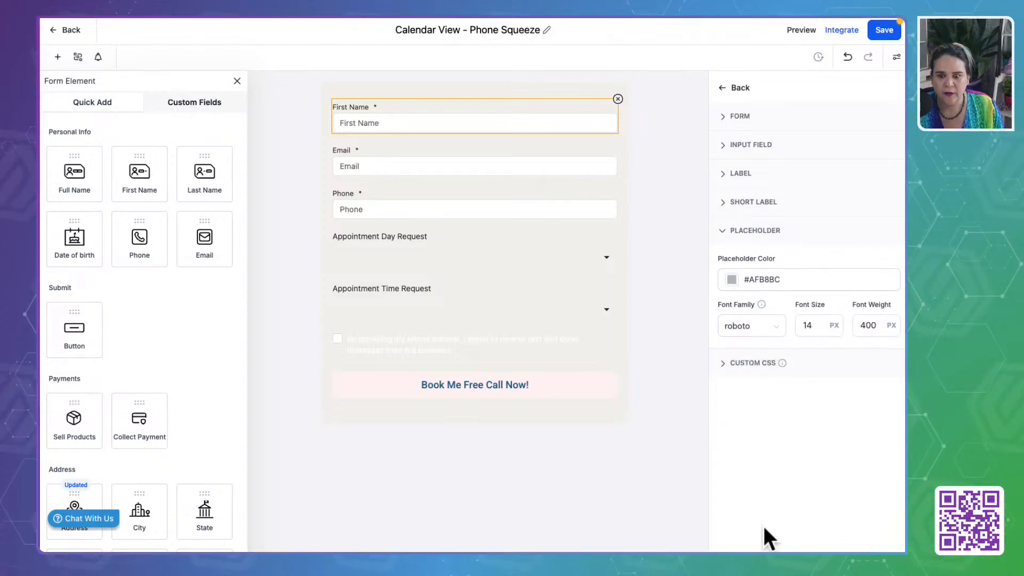
triple_click(767, 279)
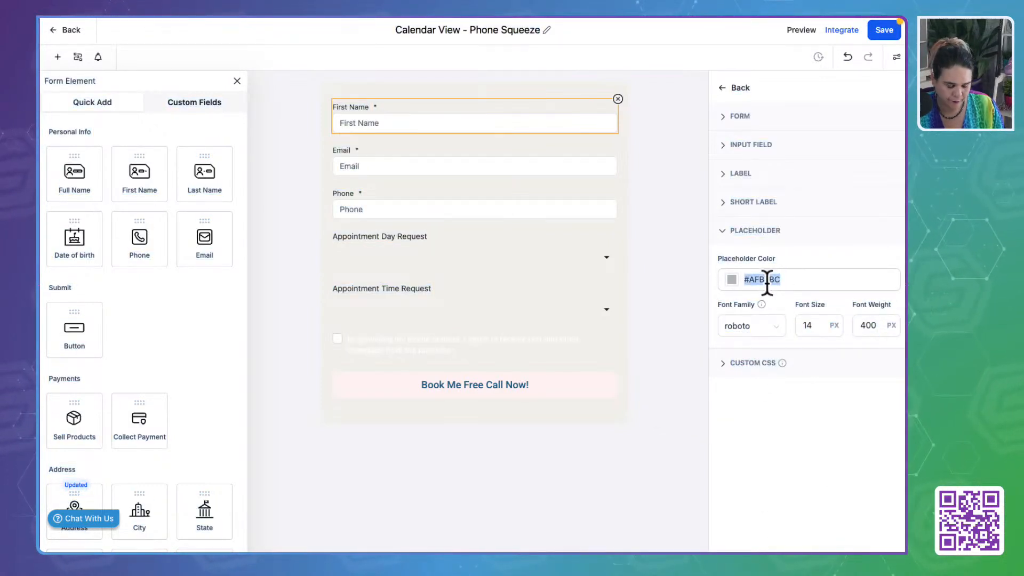
click(733, 280)
triple_click(732, 432)
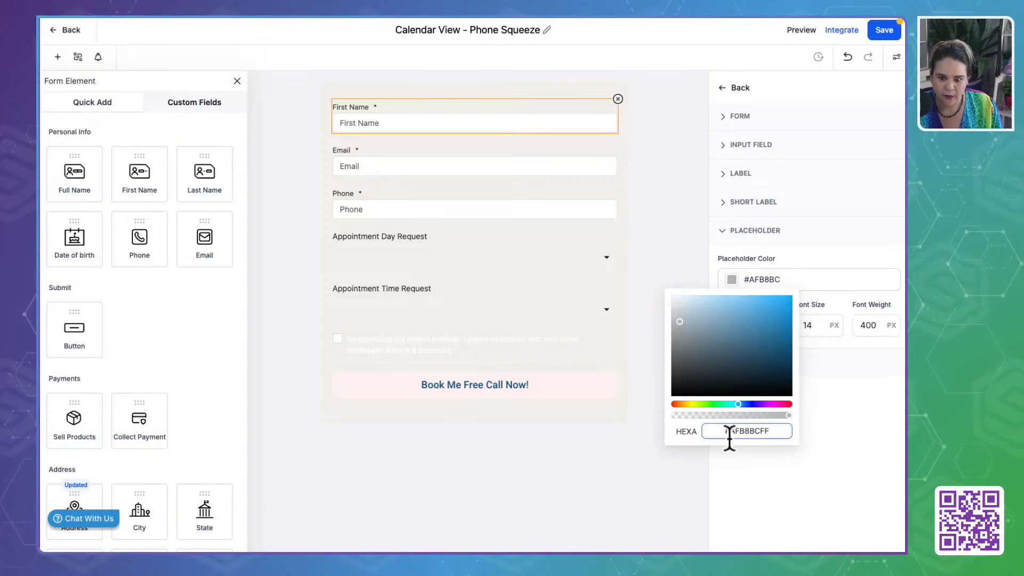
key(ctrl+v)
click(840, 501)
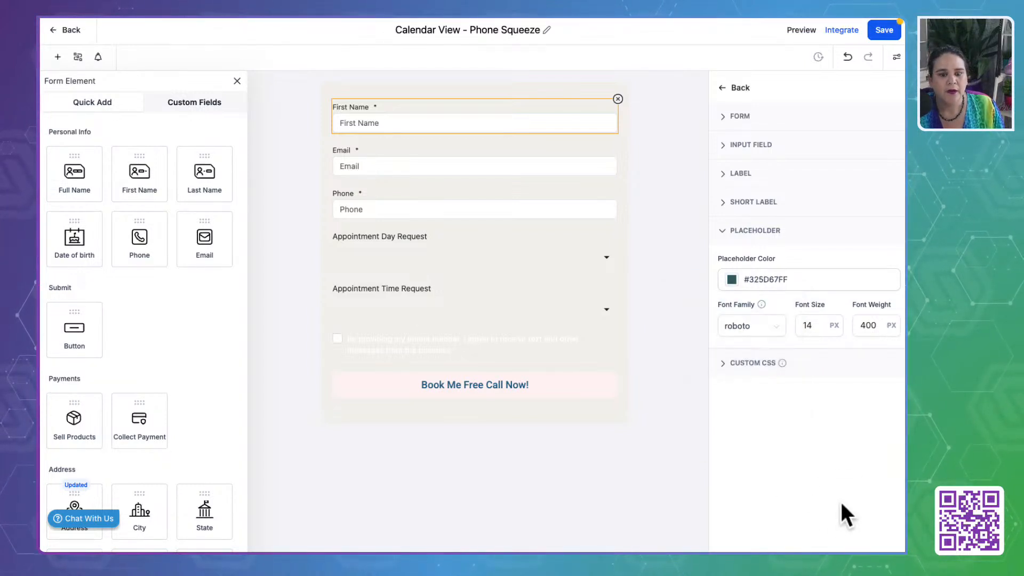
- Delete all of the form's custom CSS code and check the consent checkbox text on the form
click(454, 339)
click(453, 342)
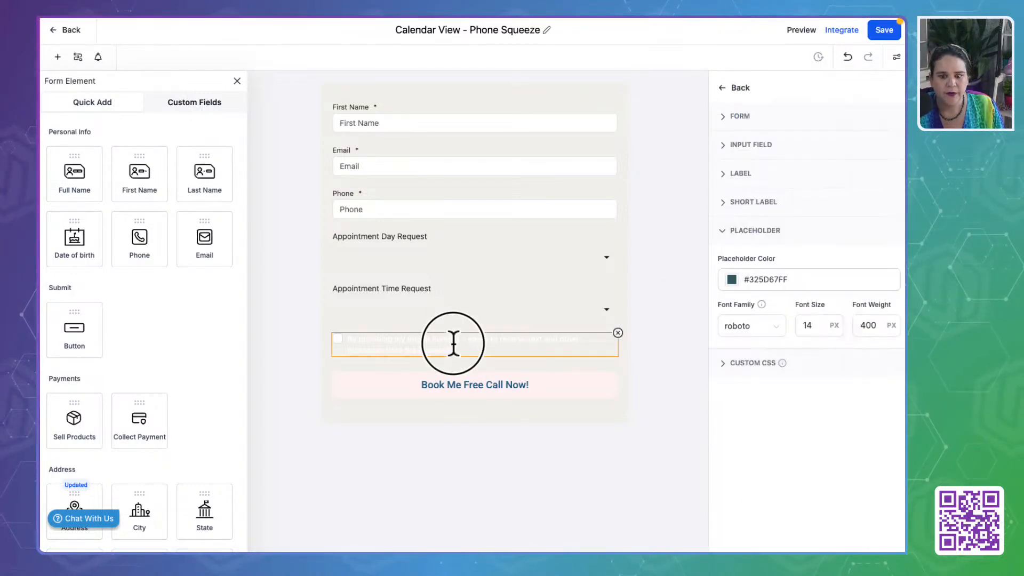
click(728, 368)
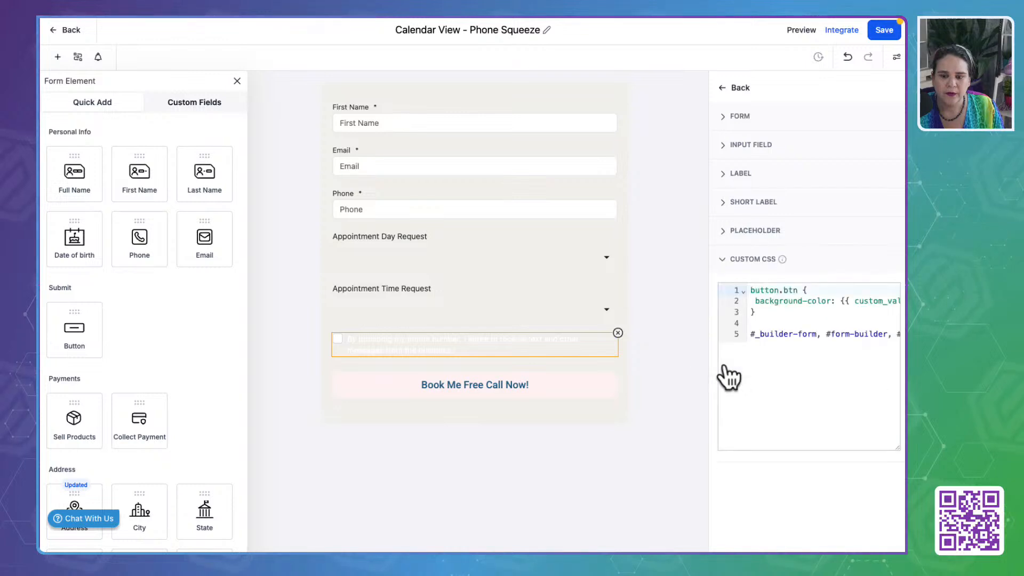
click(836, 335)
scroll(835, 336, right, 5)
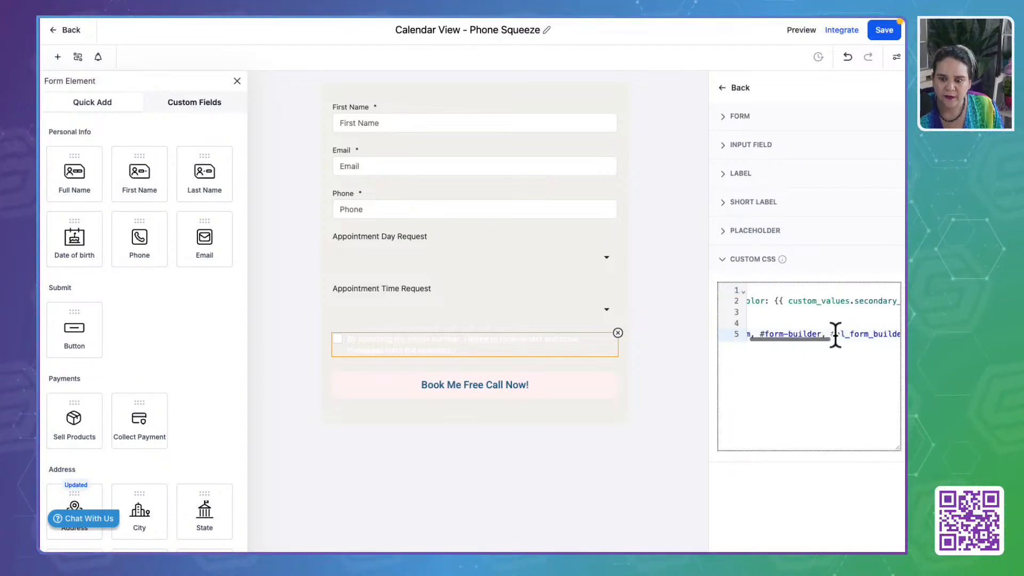
scroll(835, 335, right, 4)
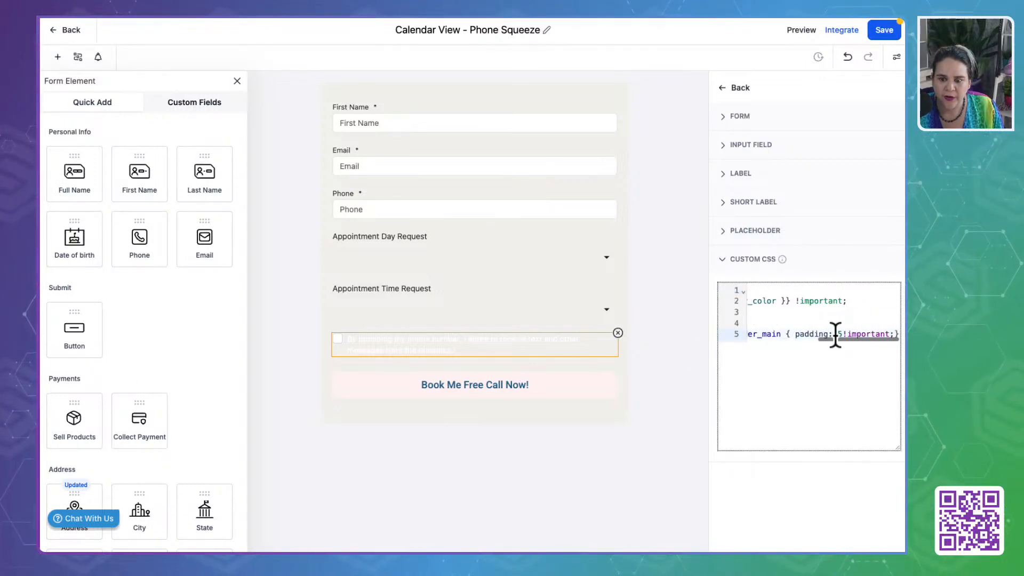
scroll(835, 335, left, 6)
scroll(835, 334, right, 6)
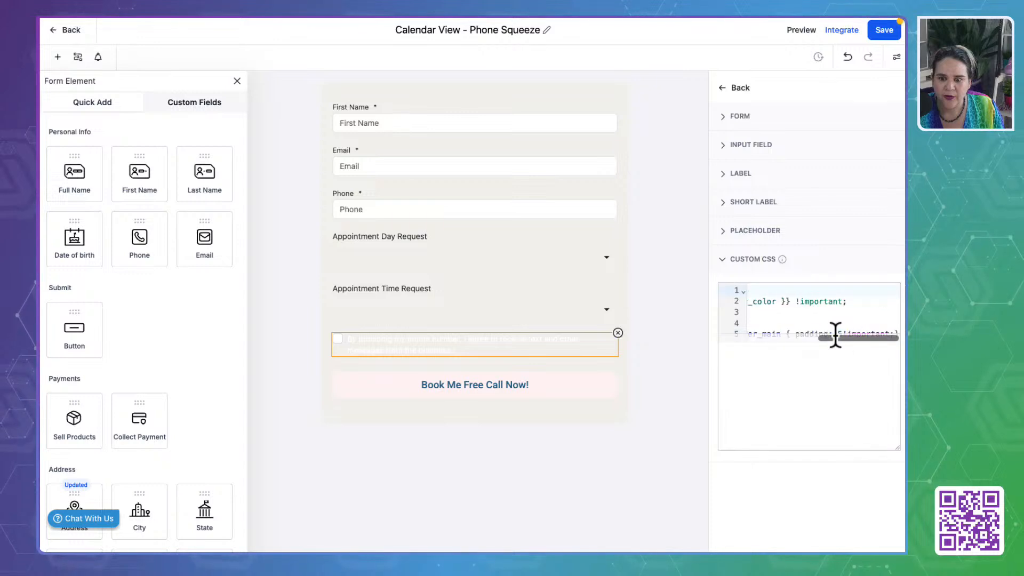
key(ctrl+a)
key(BackSpace)
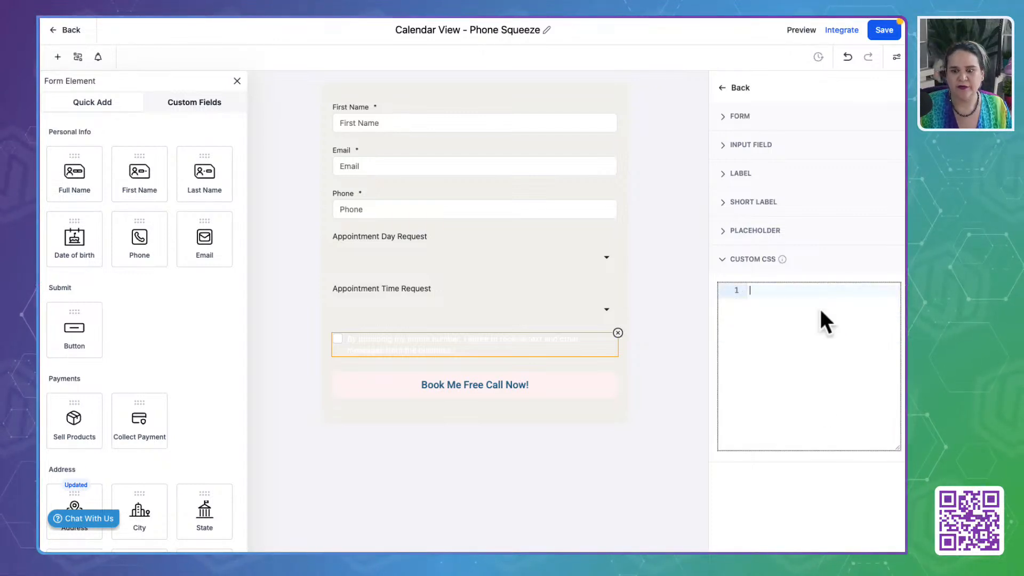
click(785, 533)
click(635, 270)
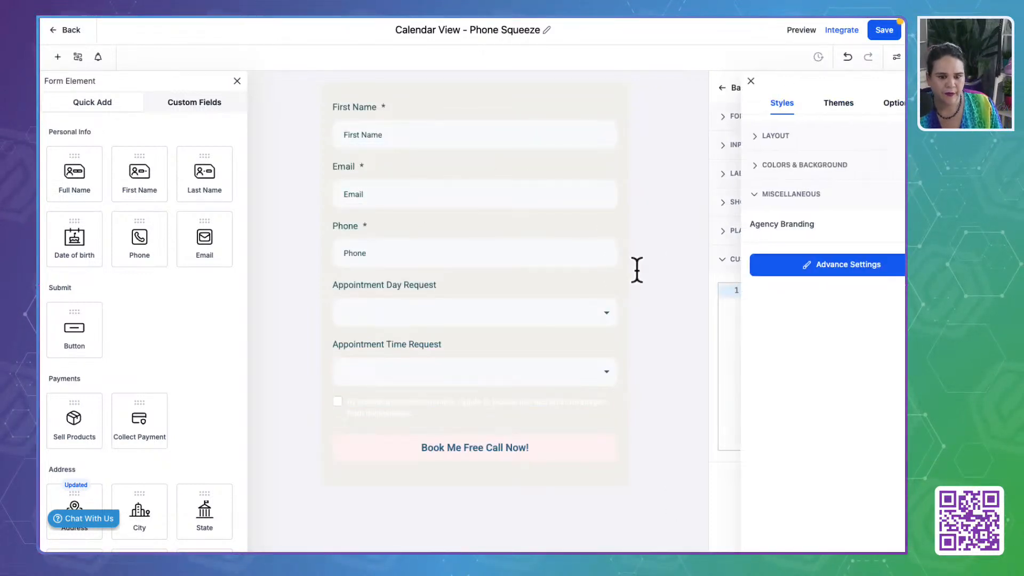
click(367, 410)
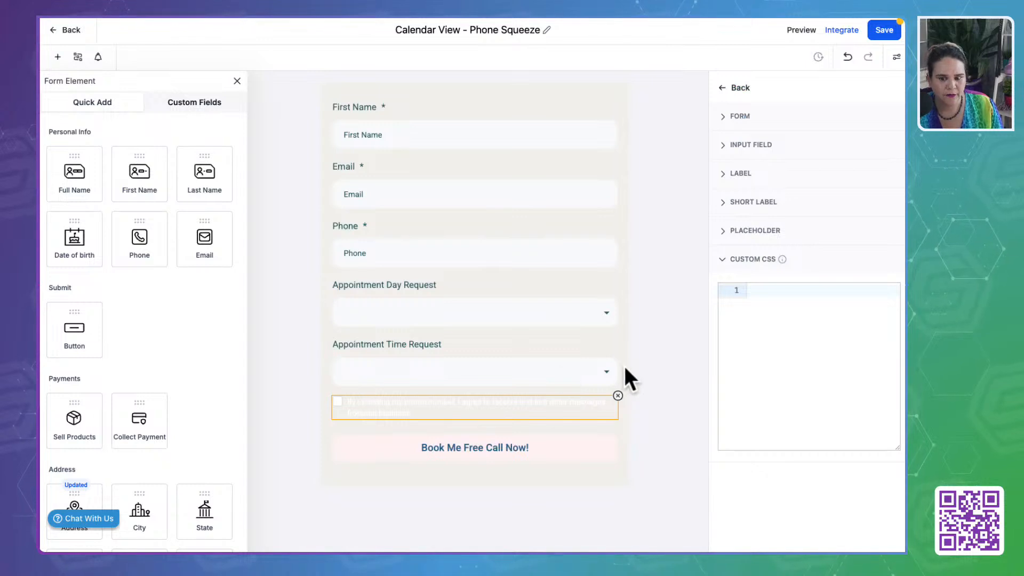
click(805, 389)
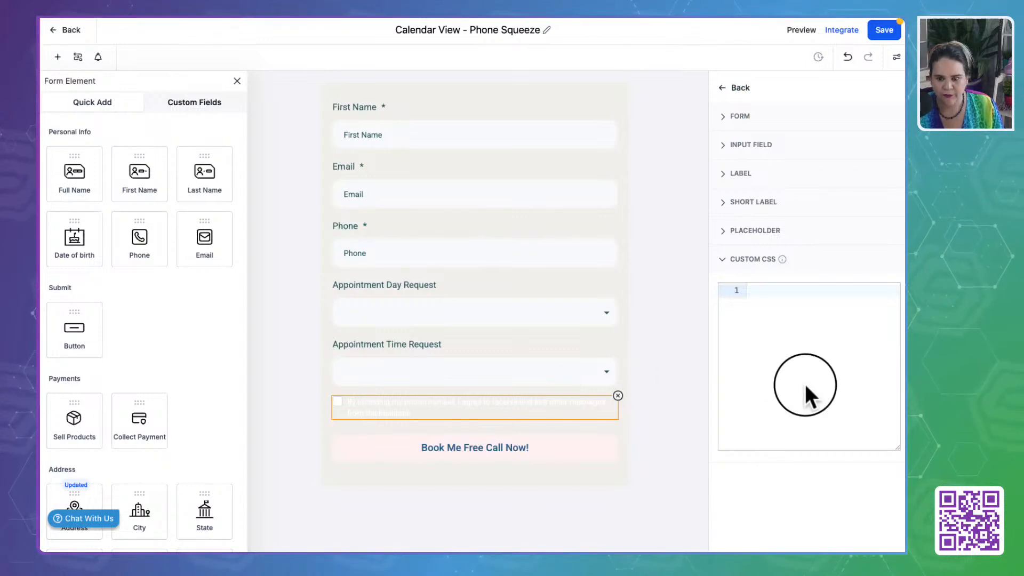
- Try to undo the deletion of the form's custom CSS code
click(848, 57)
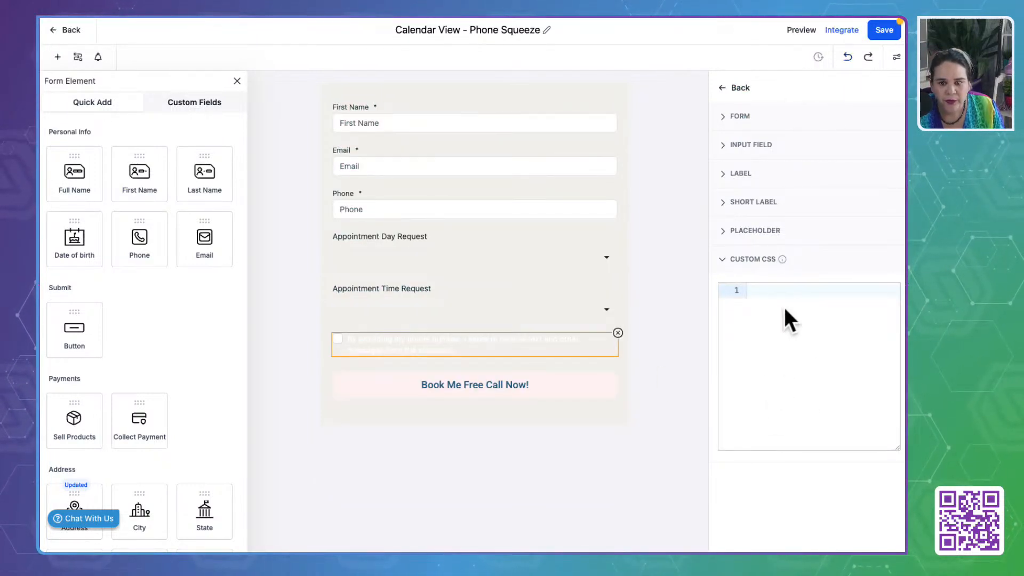
click(787, 291)
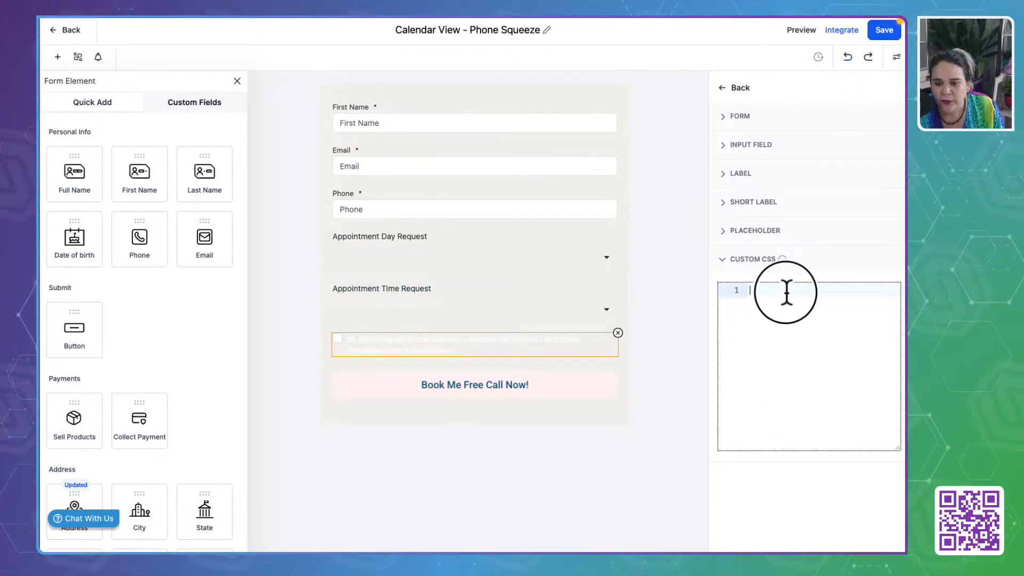
click(849, 57)
click(848, 57)
click(770, 376)
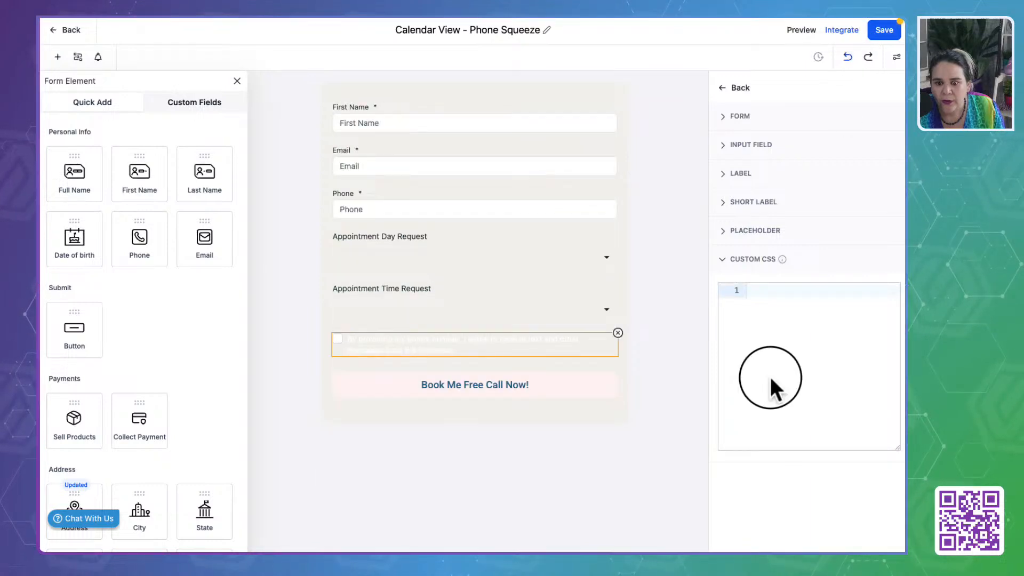
- Leave the form's advanced style settings and save the Calendar View - Phone Squeeze form
click(643, 342)
click(716, 81)
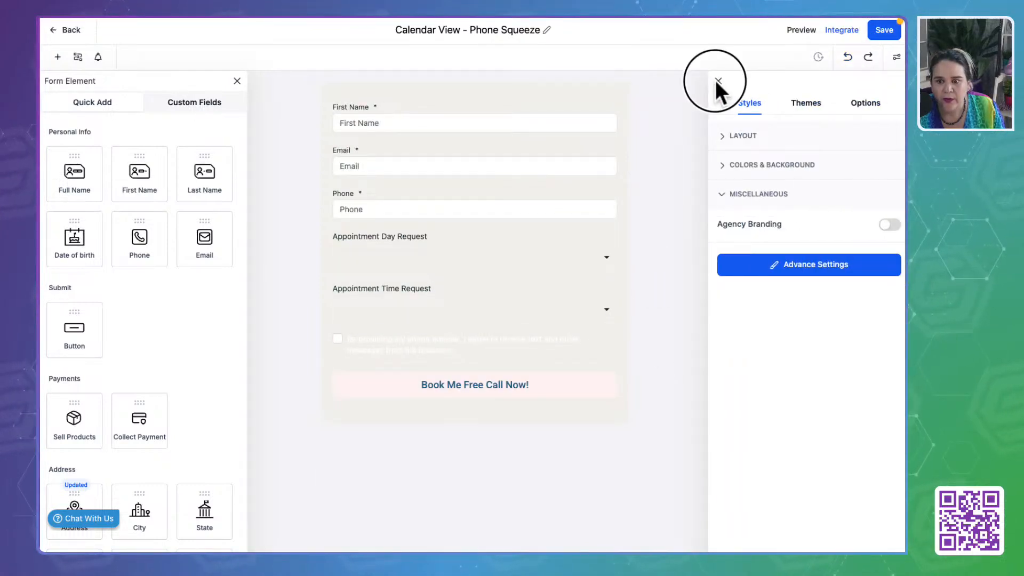
click(888, 27)
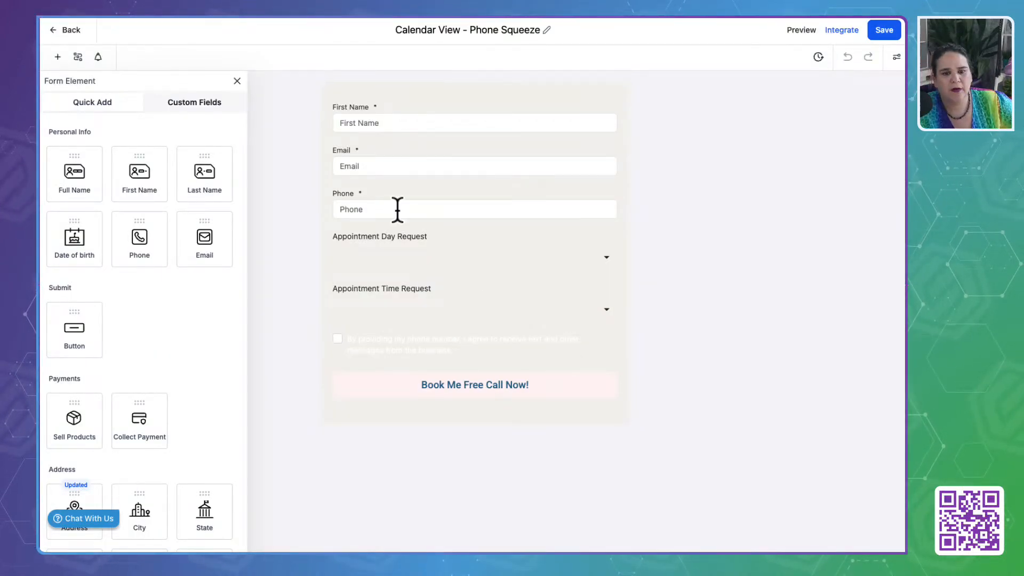
- Examine the Appointment Day Request field's general, advanced and option settings for a background color control
click(414, 264)
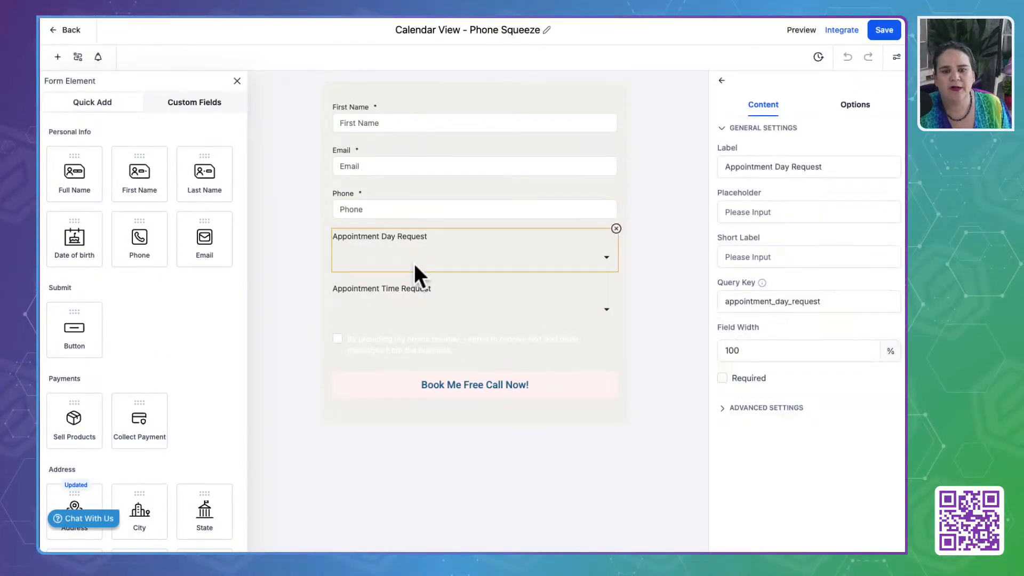
click(761, 408)
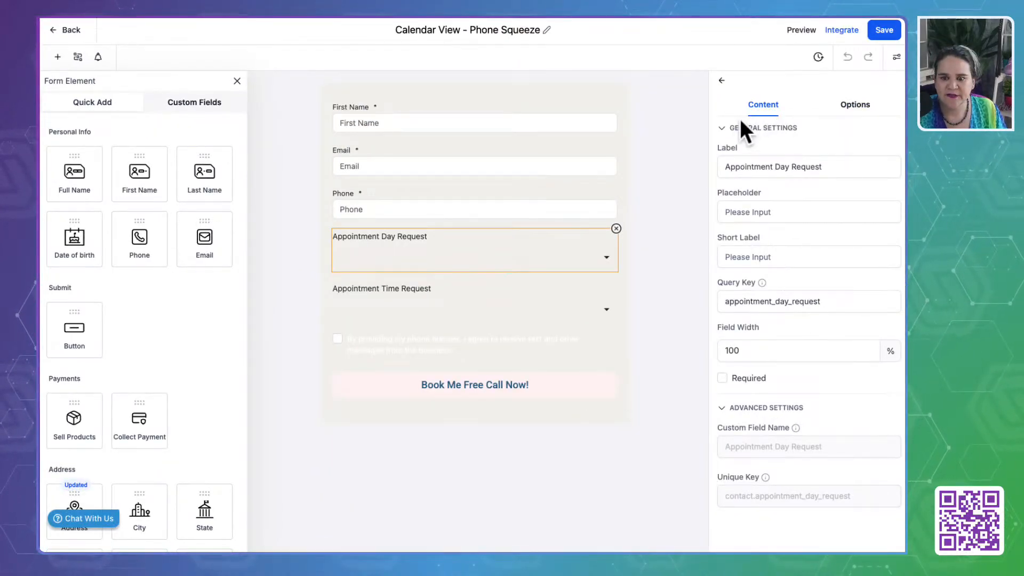
click(740, 128)
click(721, 81)
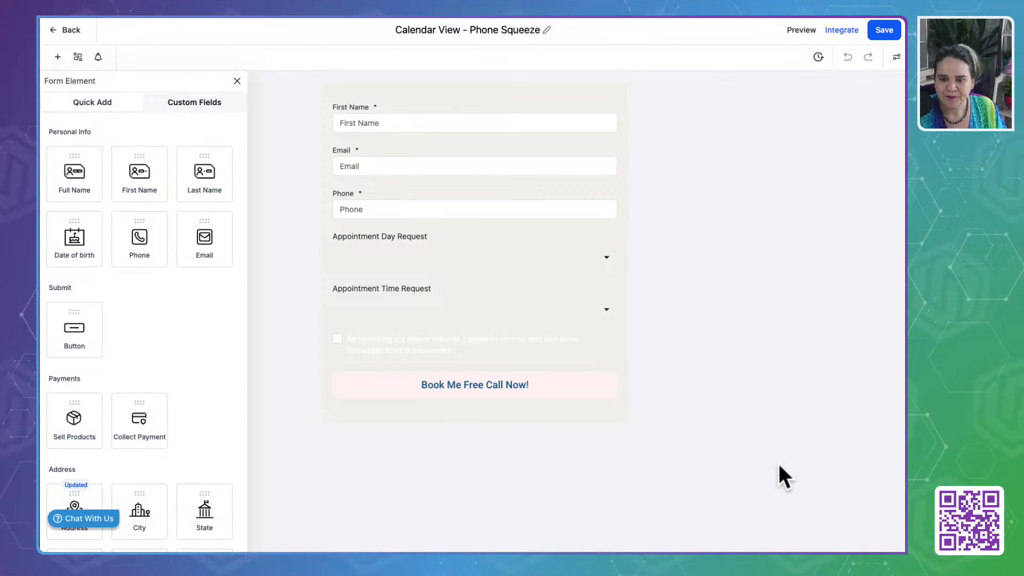
click(474, 264)
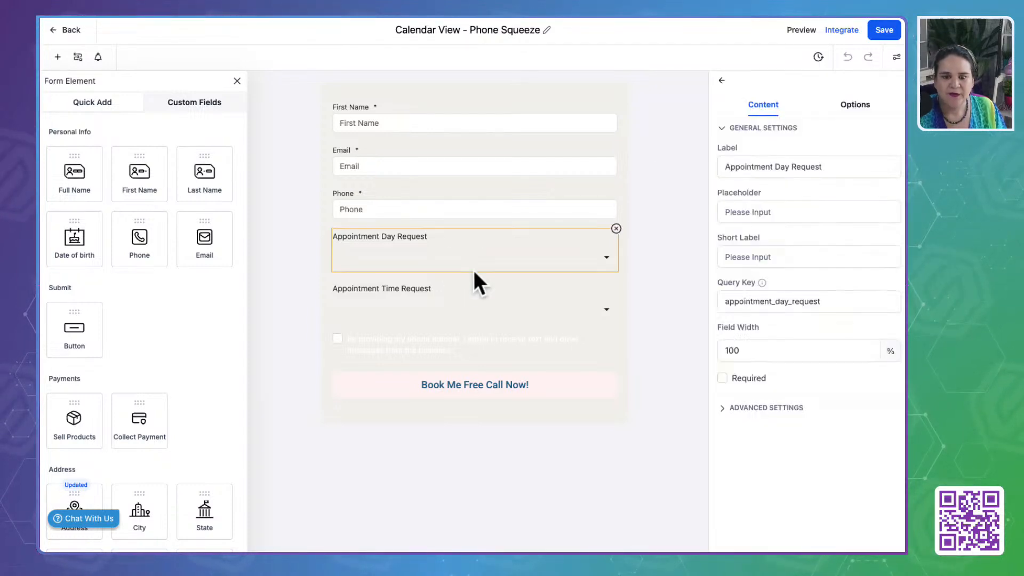
click(855, 105)
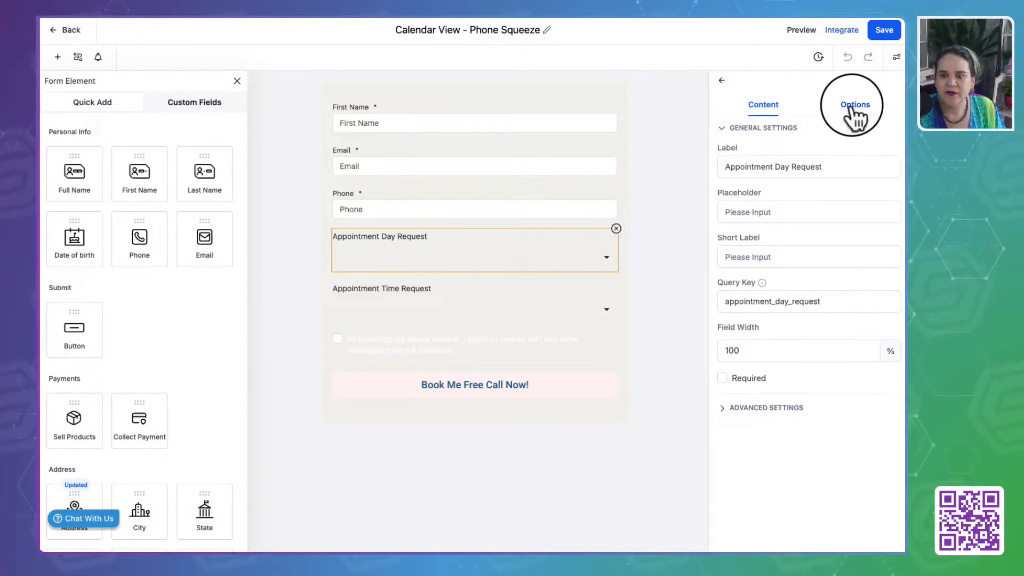
click(629, 242)
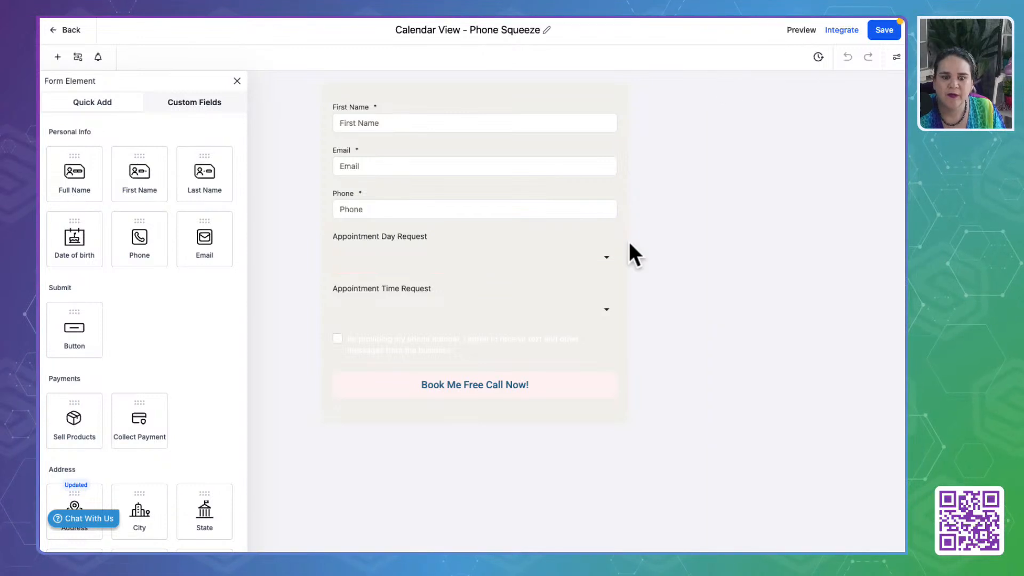
- Set the consent checkbox's text color to the brand dark teal #325D67FF
click(477, 344)
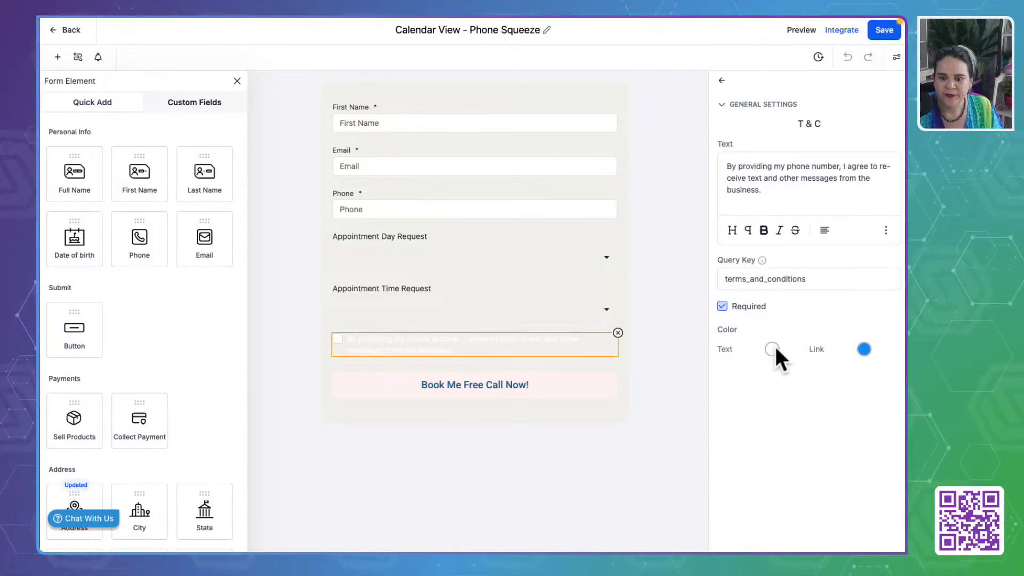
click(774, 348)
click(766, 501)
triple_click(784, 504)
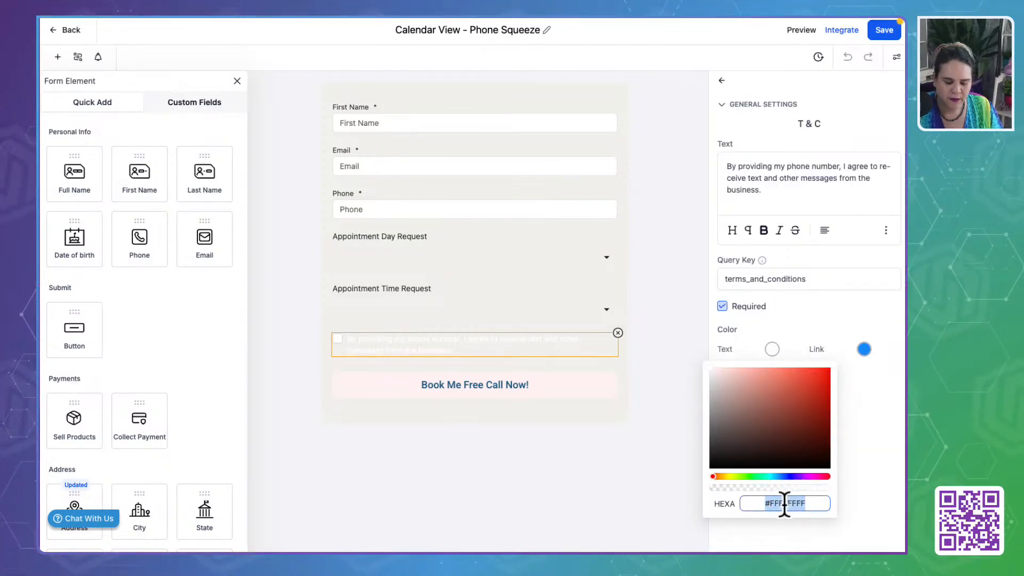
key(ctrl+v)
click(862, 464)
click(810, 427)
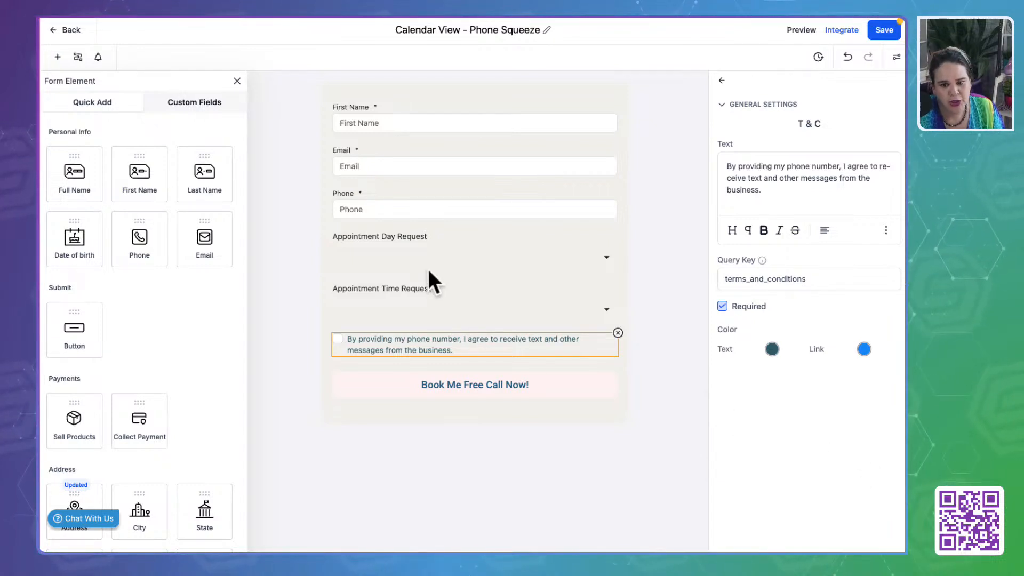
- Copy the Gold hex code from the brand board and set the Book Me Free Call Now! button's background to #DDBE5BFF
click(453, 388)
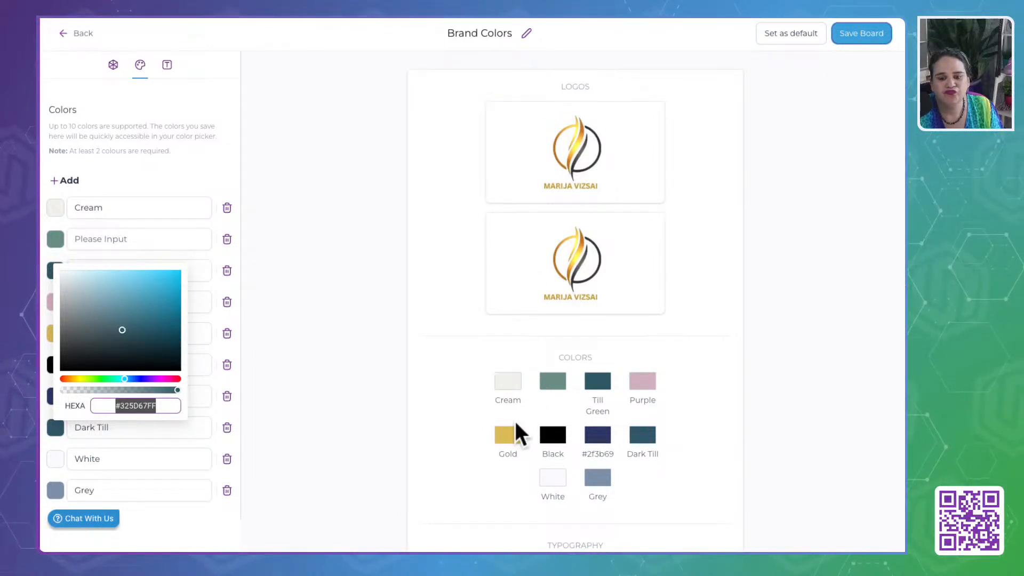
click(511, 430)
click(53, 333)
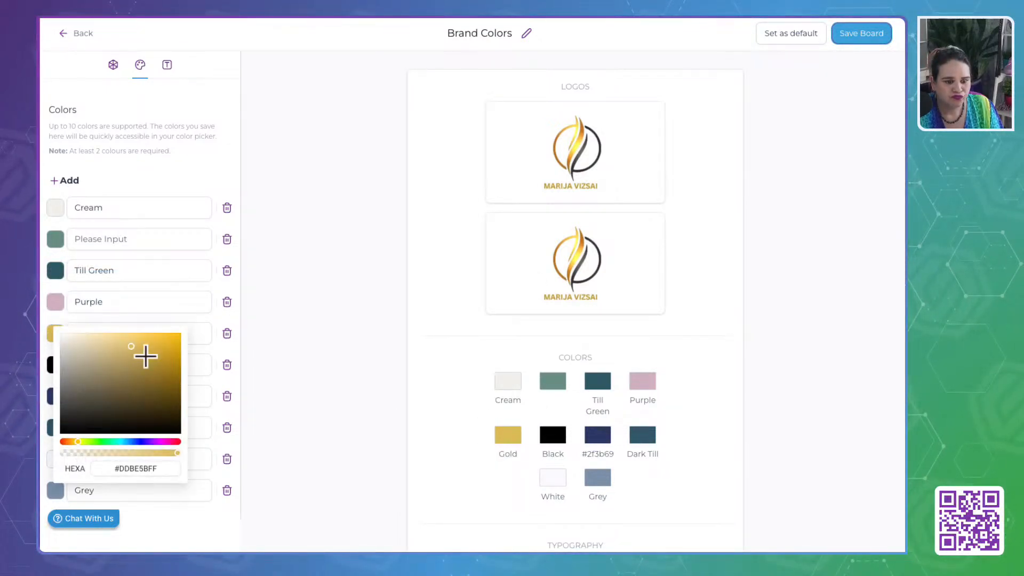
click(140, 469)
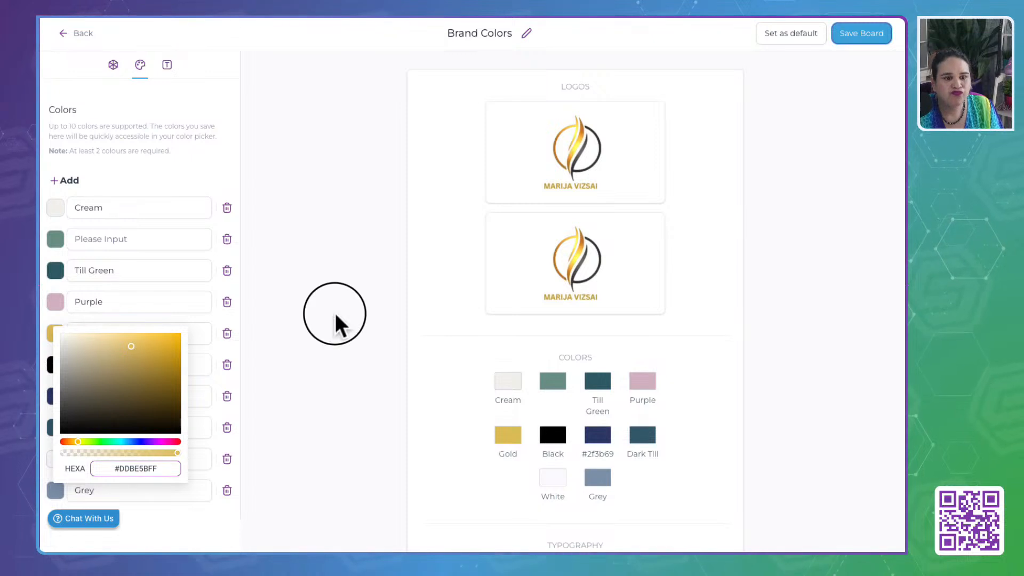
click(336, 315)
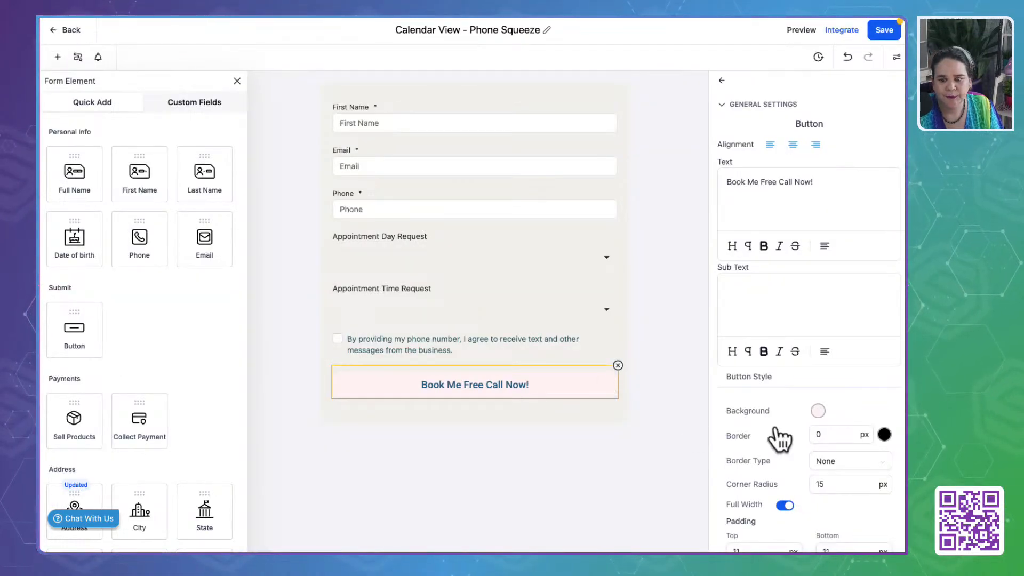
click(817, 411)
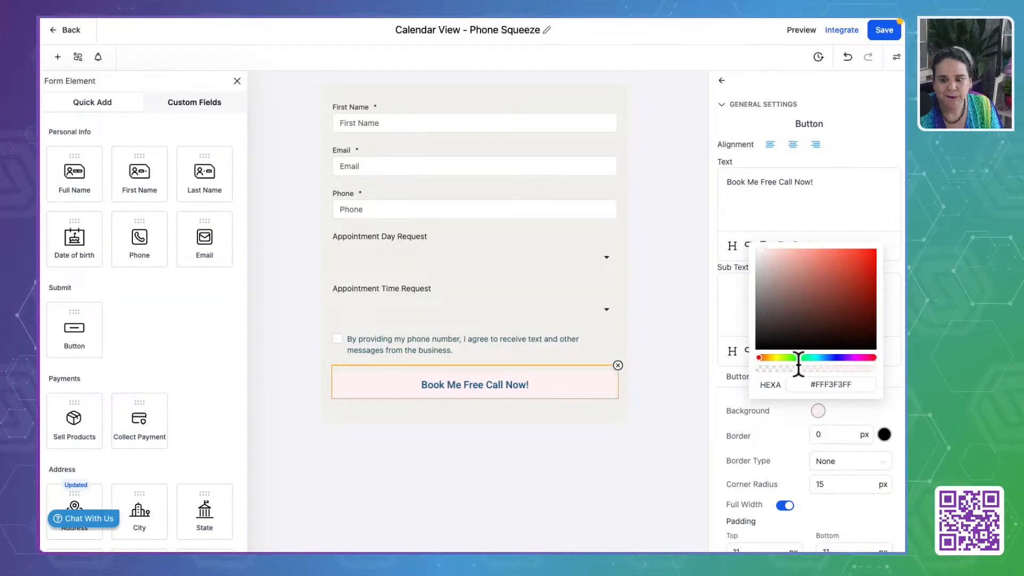
click(756, 458)
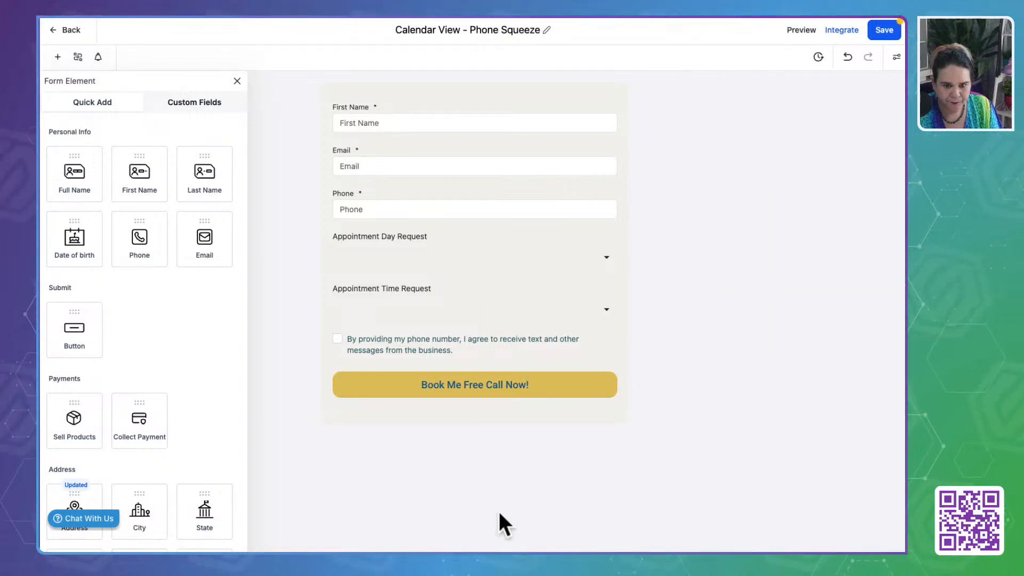
- Examine the settings of the submit button, the Appointment Day Request field and the consent checkbox for dropdown color controls
click(476, 388)
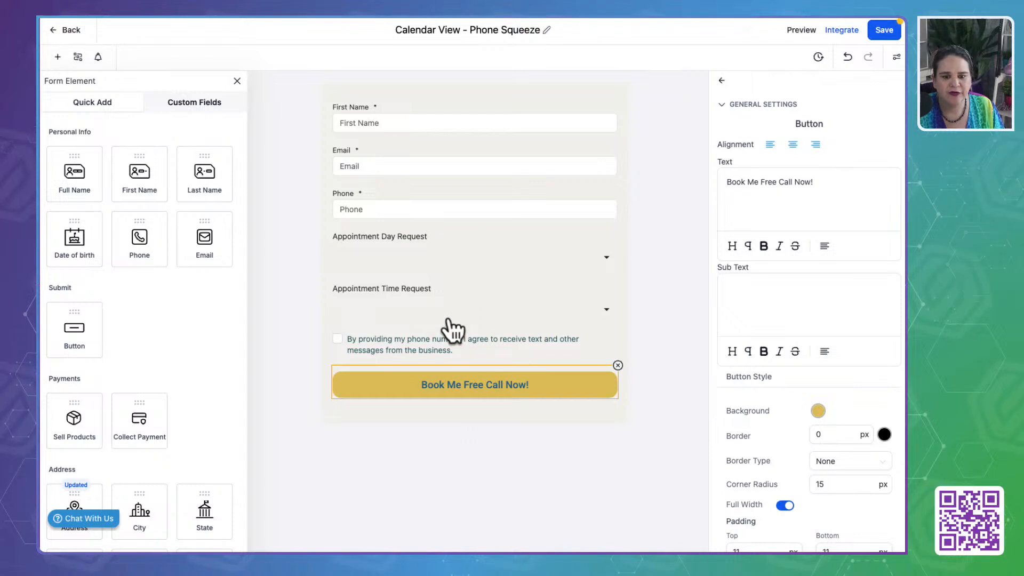
click(502, 263)
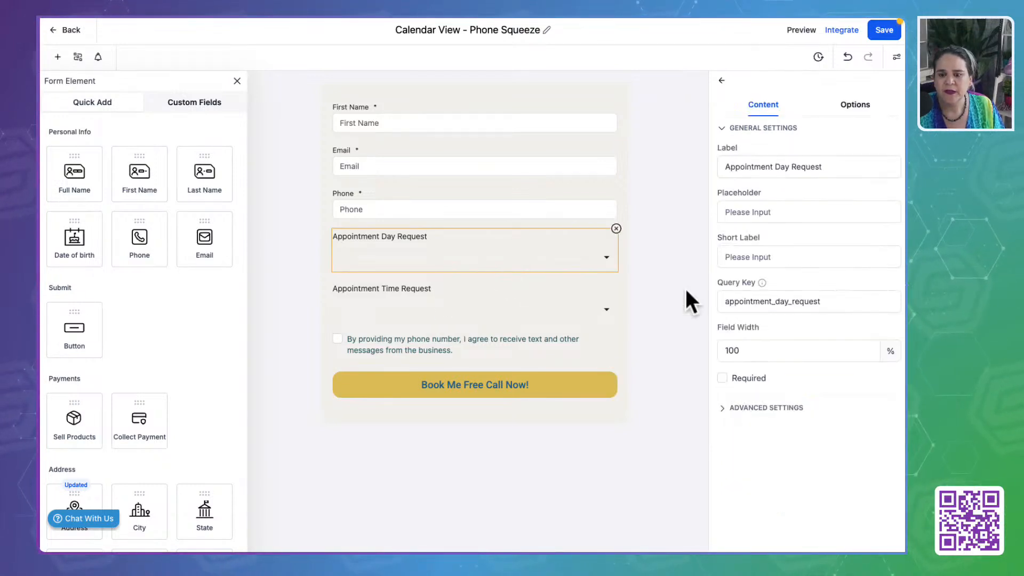
click(723, 408)
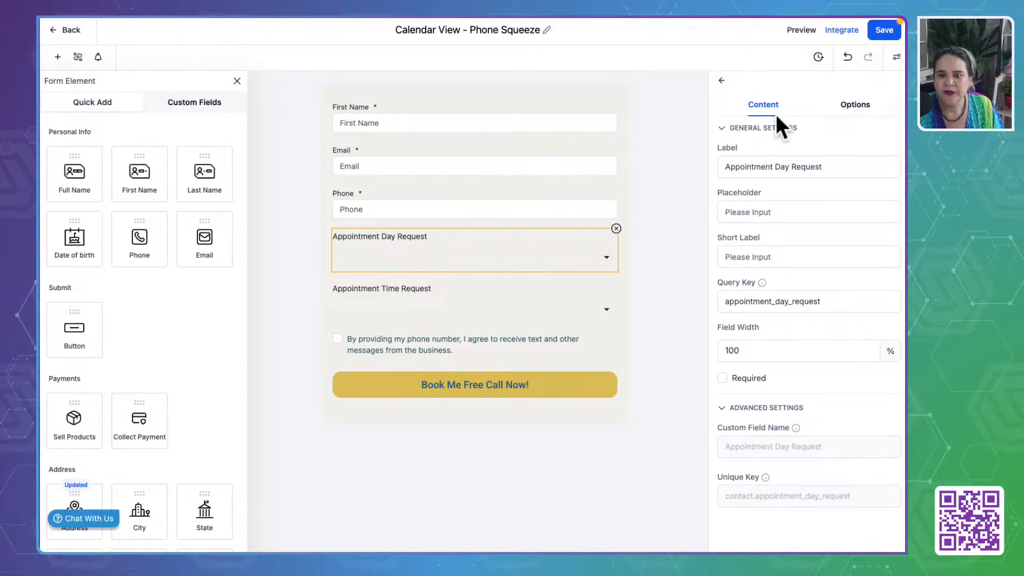
click(855, 101)
click(757, 105)
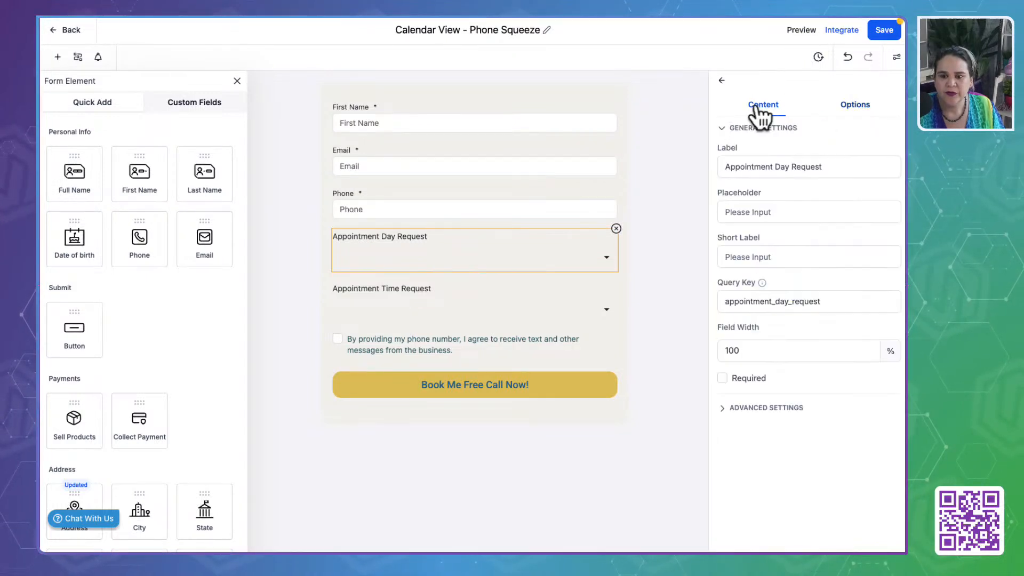
click(722, 79)
click(496, 341)
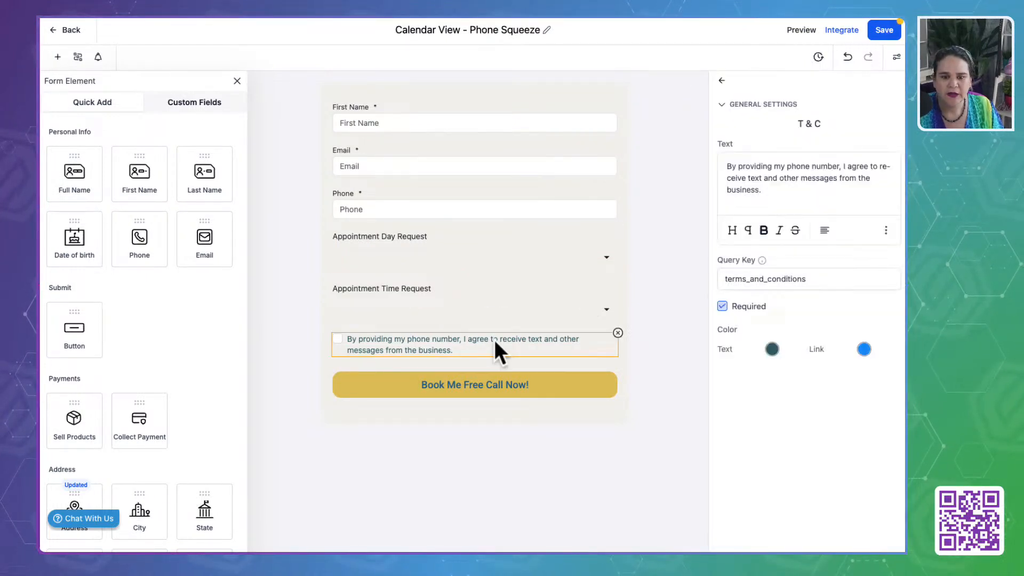
click(721, 80)
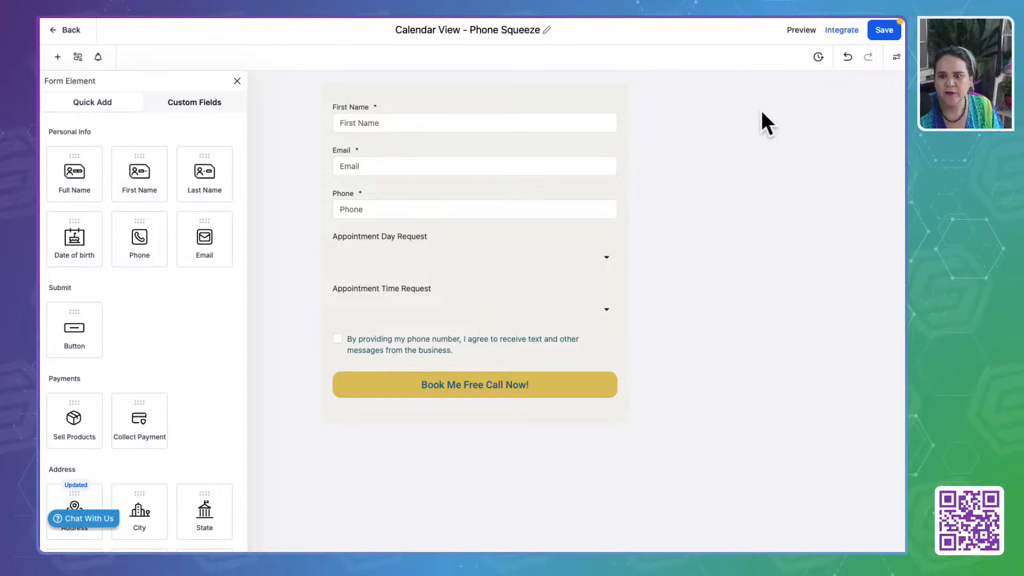
click(438, 331)
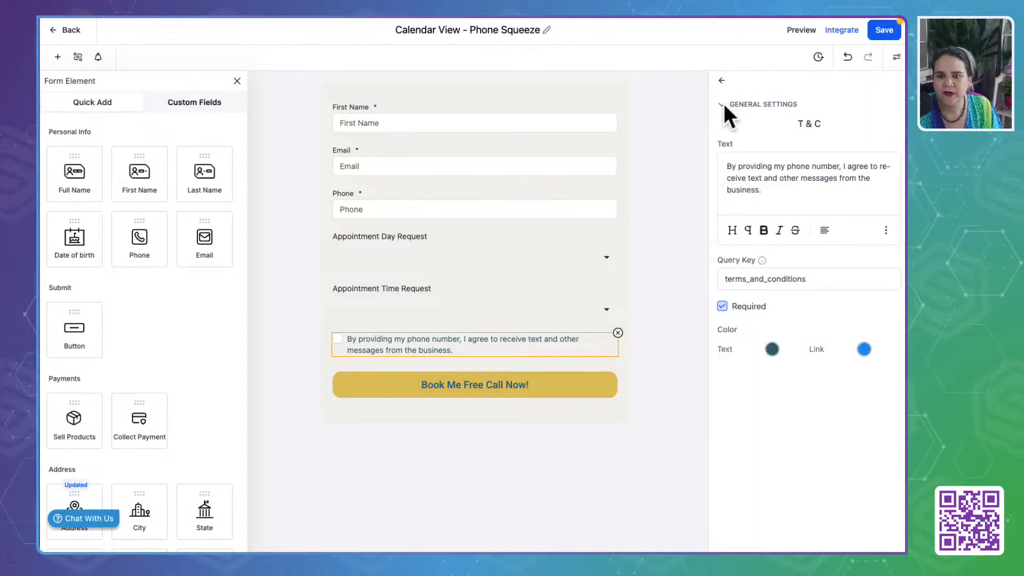
click(722, 80)
- Set the whole form's background color to the brand gold #DDBE5BFF
click(892, 57)
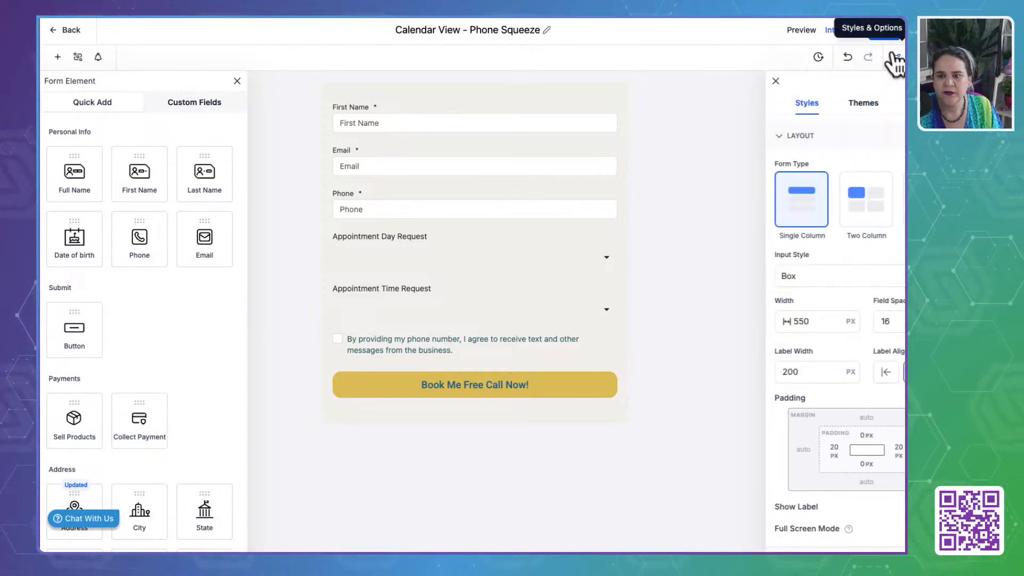
scroll(756, 281, down, 3)
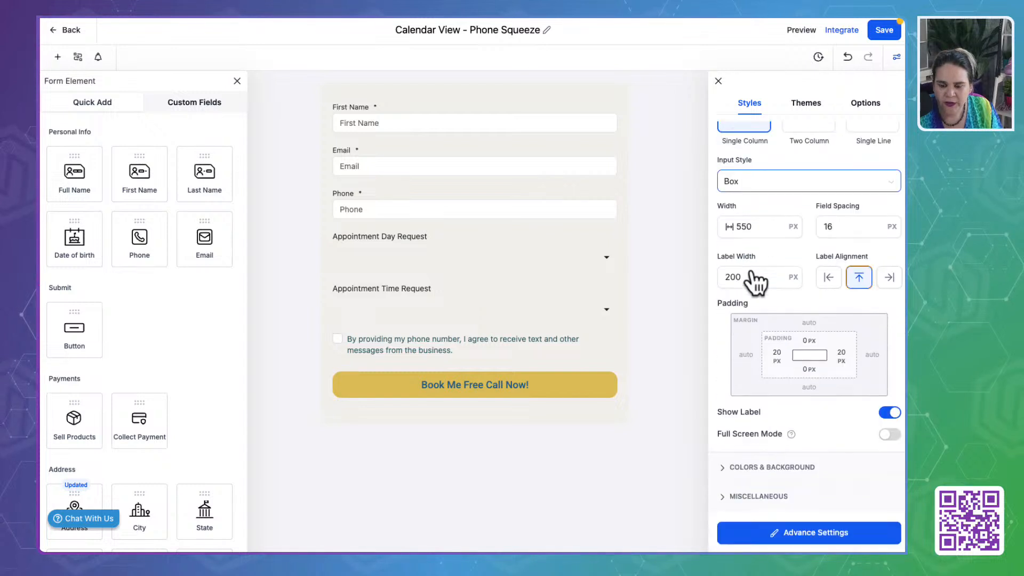
click(764, 467)
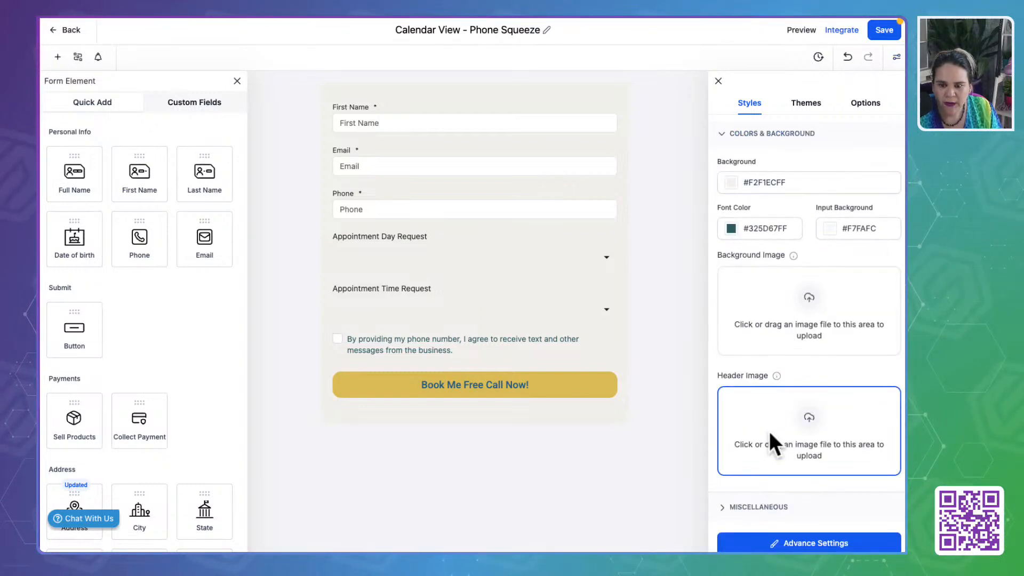
click(730, 183)
double_click(754, 334)
text(#DDBE5BFF)
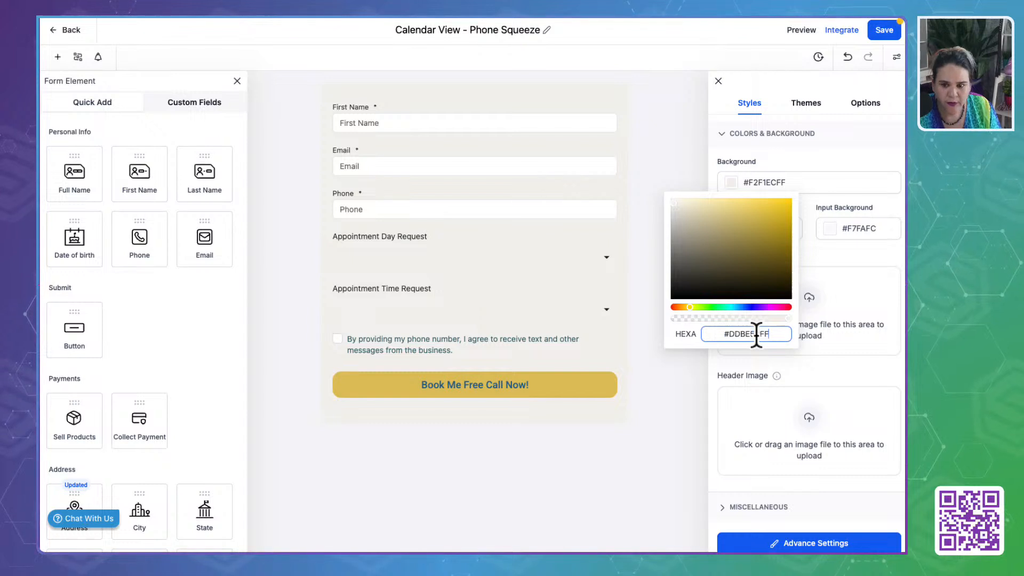
click(851, 255)
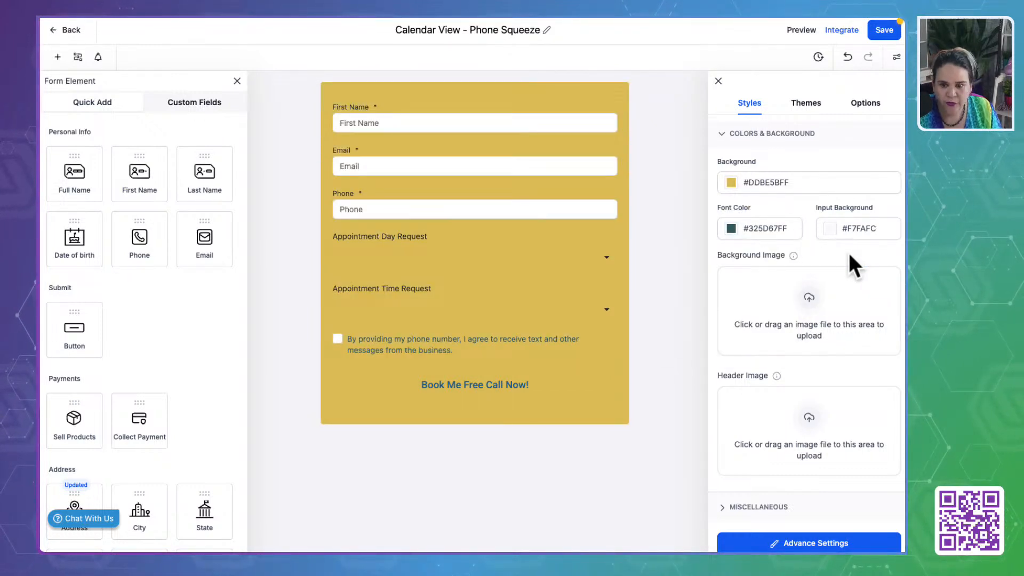
- Set the form's background color to white #FFFFFFFF
click(731, 183)
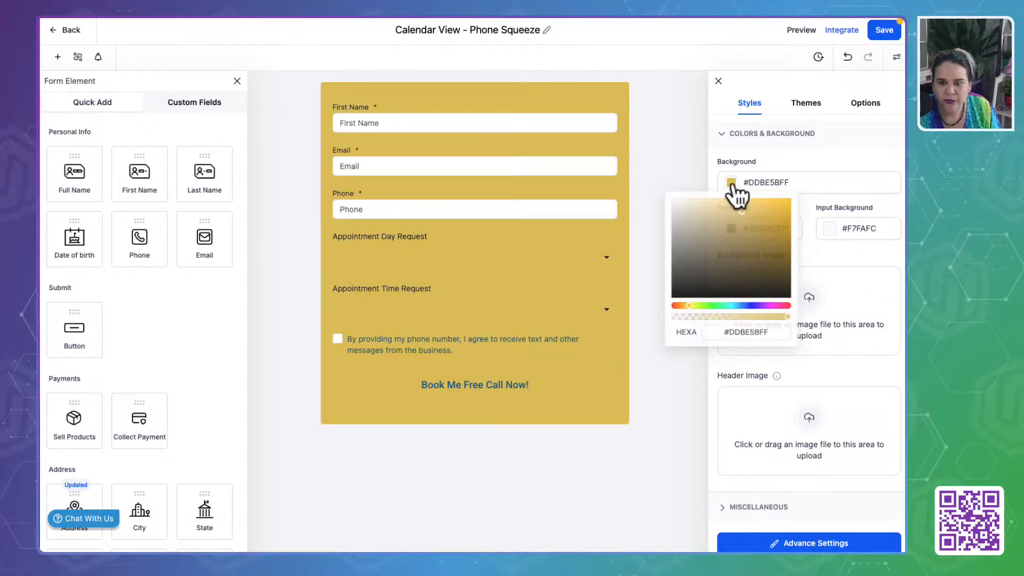
click(699, 250)
drag(700, 250, 667, 199)
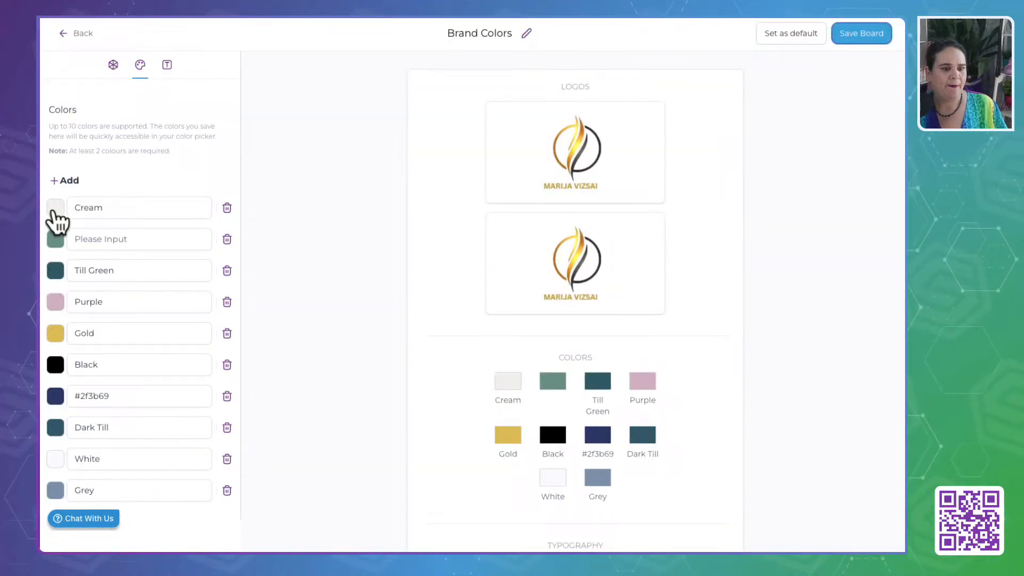
- Copy the Cream hex code from the brand board and set the form's background color to #F2F1ECFF
click(56, 207)
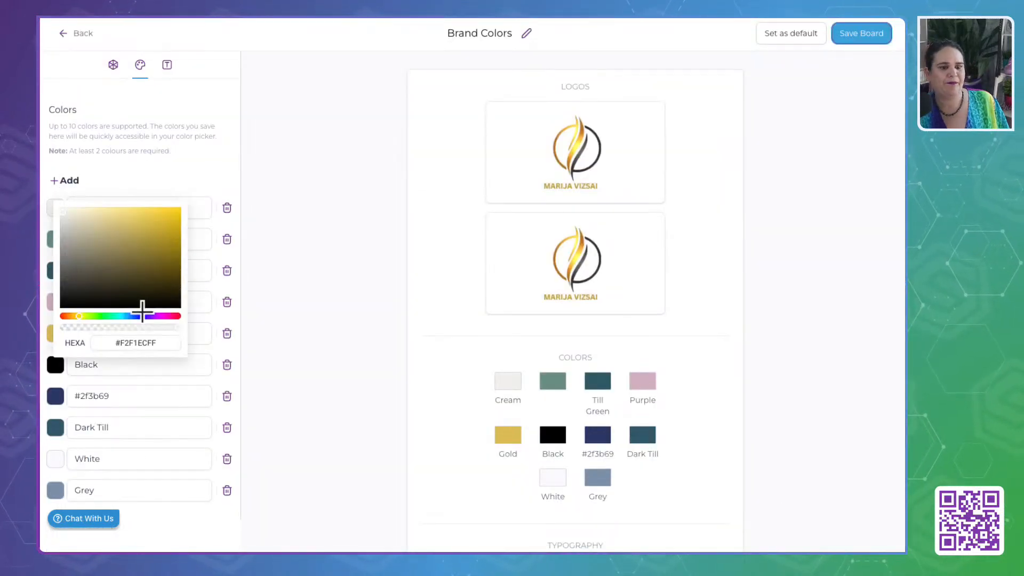
double_click(137, 343)
key(ctrl+c)
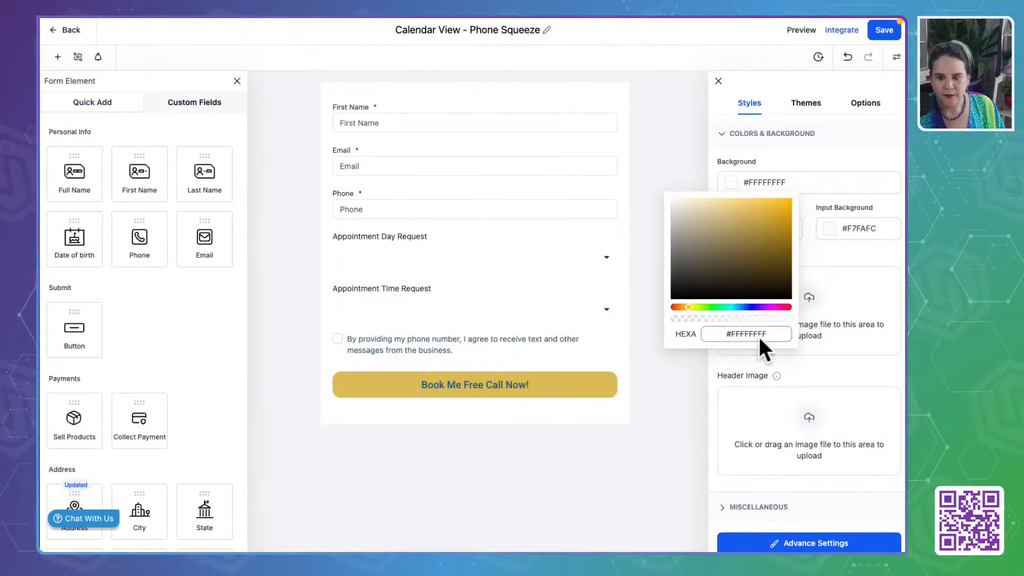
double_click(759, 337)
key(ctrl+v)
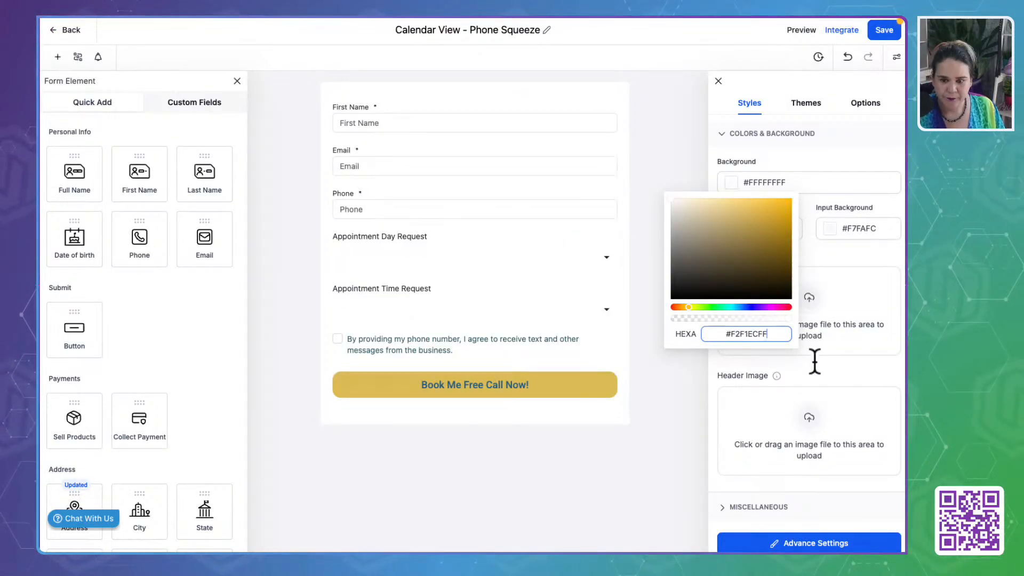
click(848, 369)
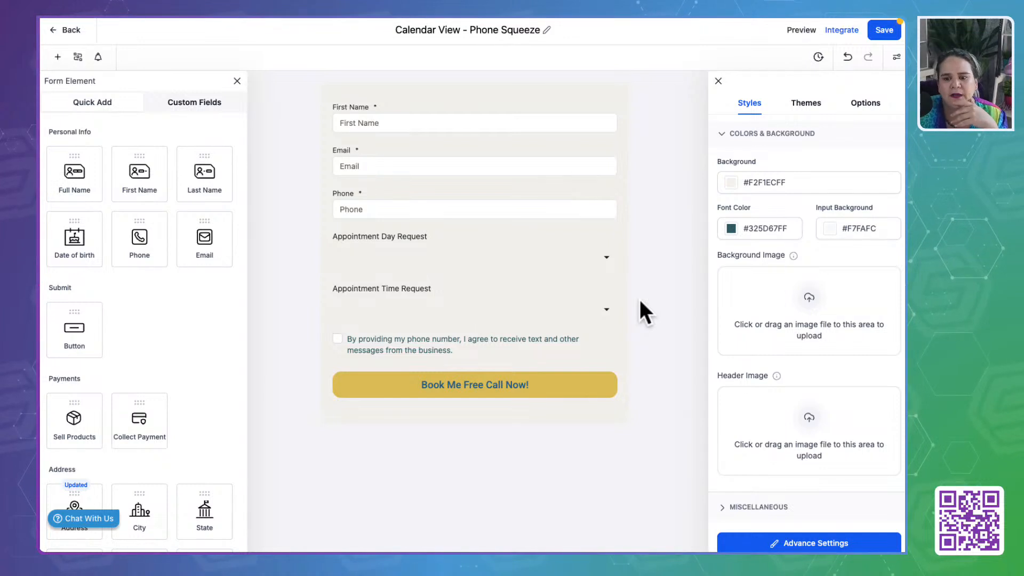
- Expand the form's miscellaneous style settings and save the Calendar View - Phone Squeeze form
scroll(789, 368, down, 1)
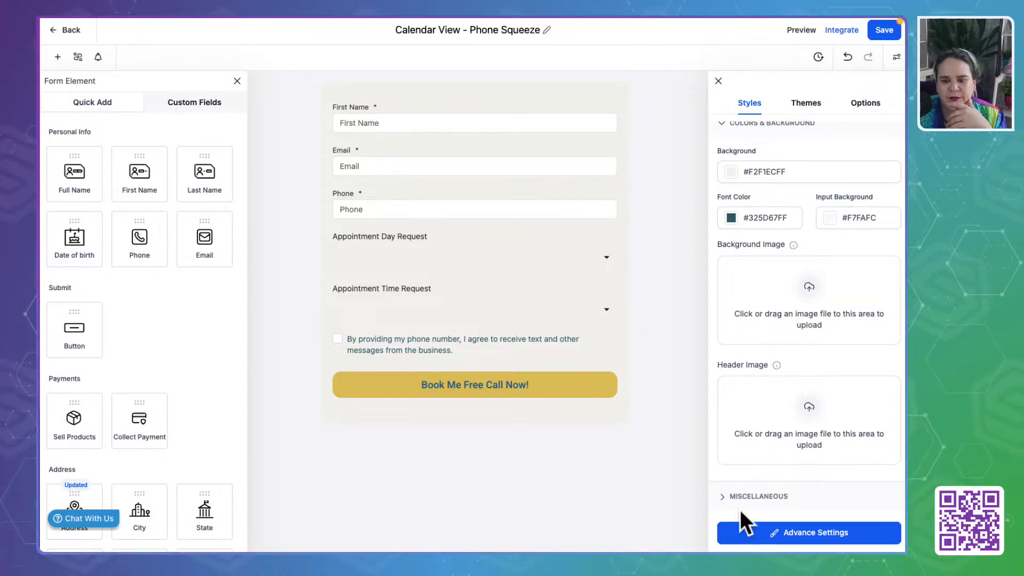
click(722, 494)
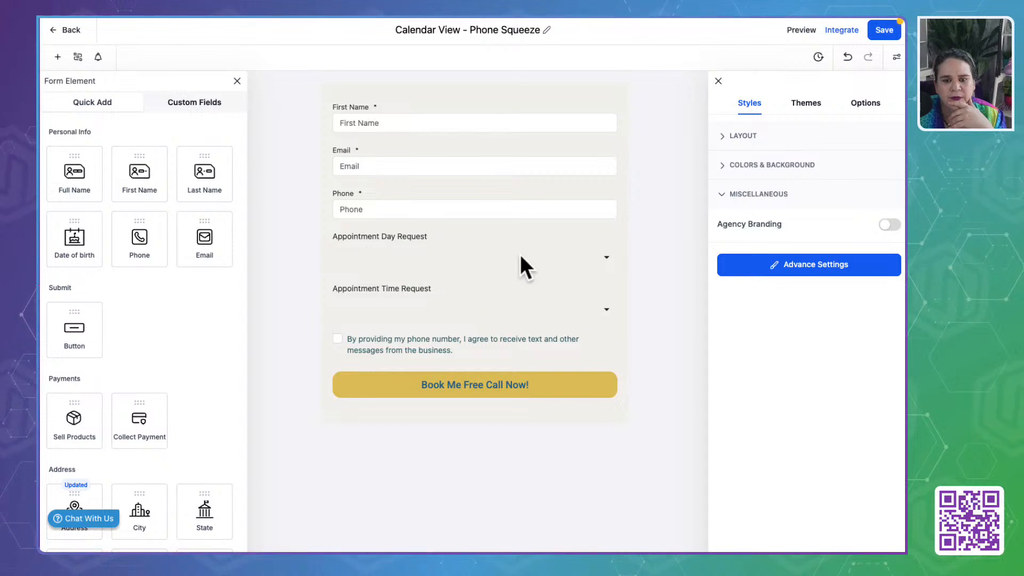
click(884, 30)
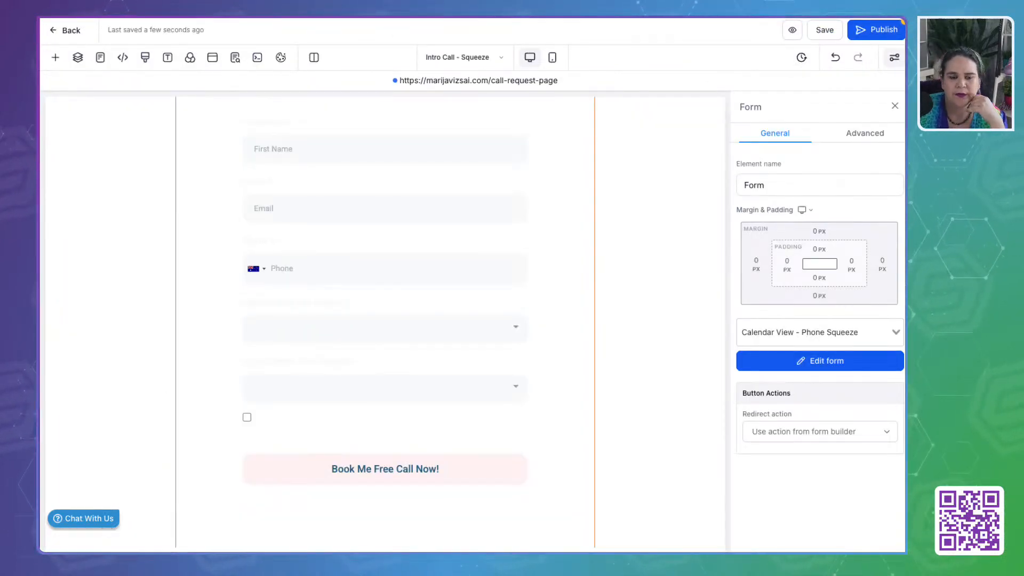
- Reload the Intro Call - Squeeze page in the funnel editor and review the recolored embedded form
key(super+r)
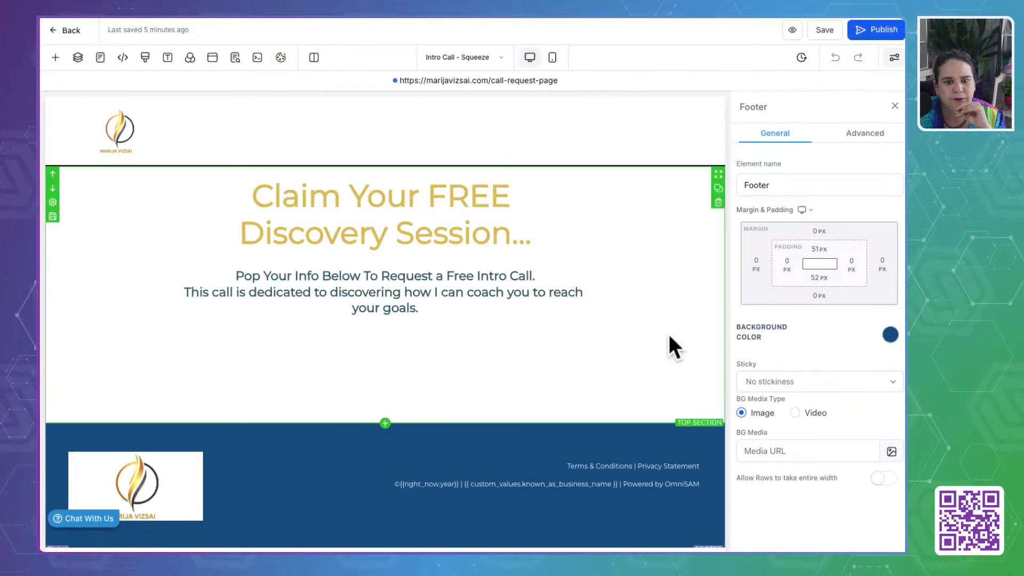
scroll(434, 469, down, 5)
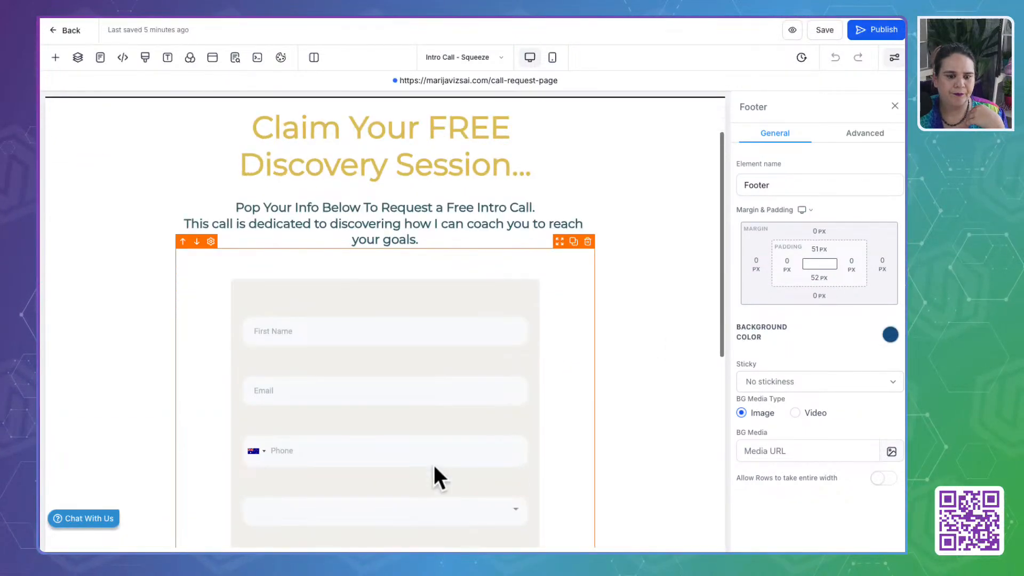
scroll(390, 325, up, 5)
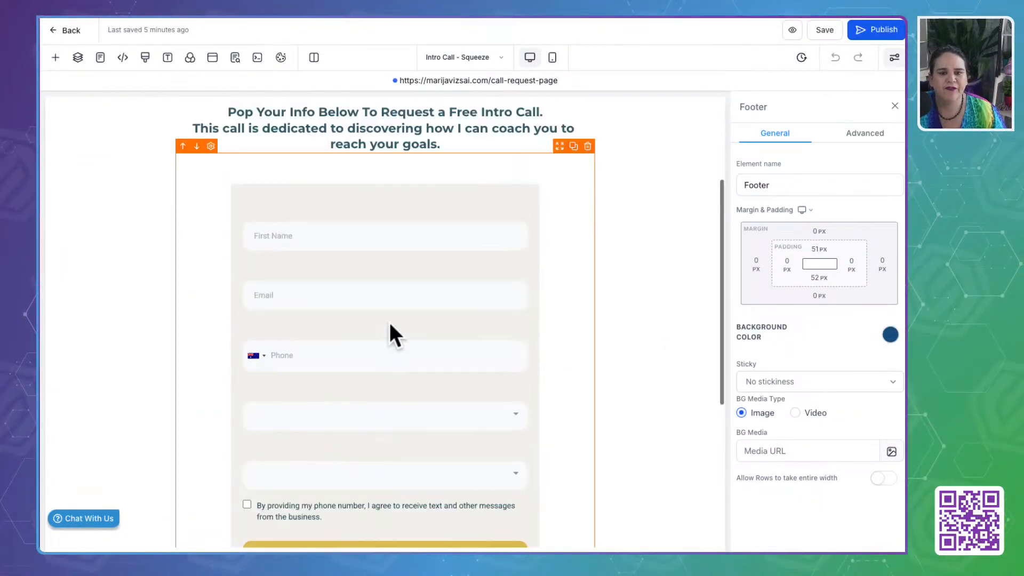